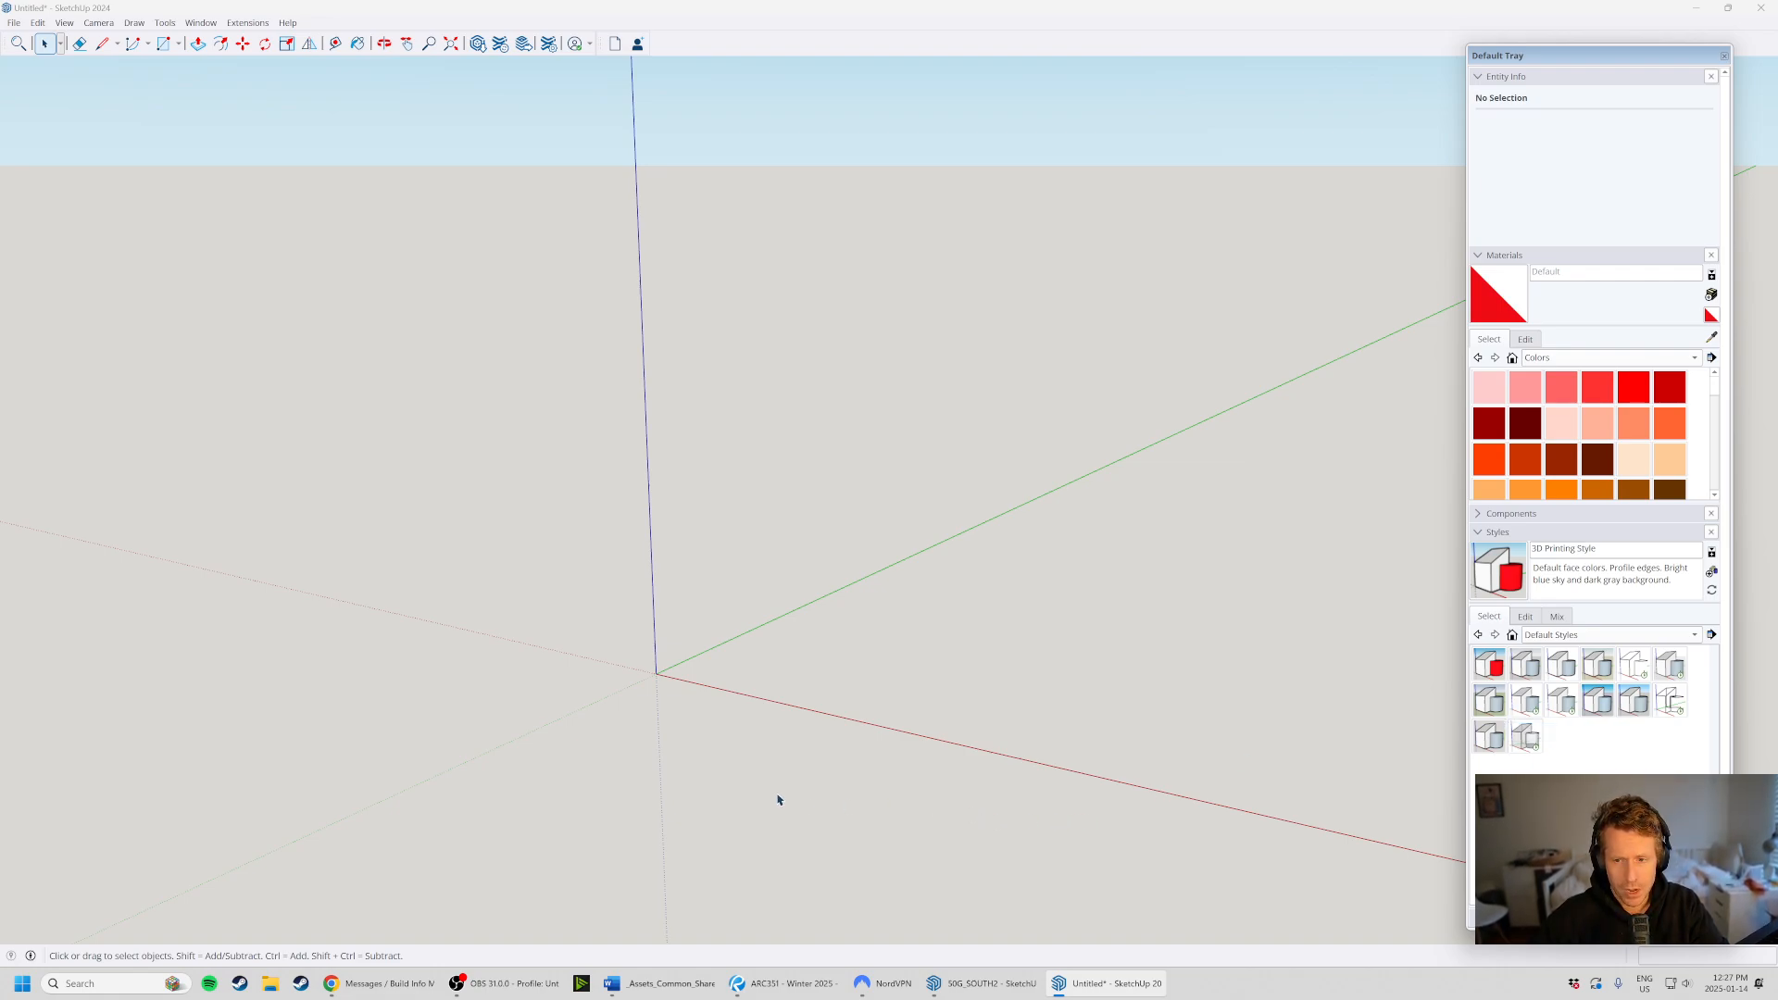
- List the styles that are already in the model
scroll(611, 761, down, 5)
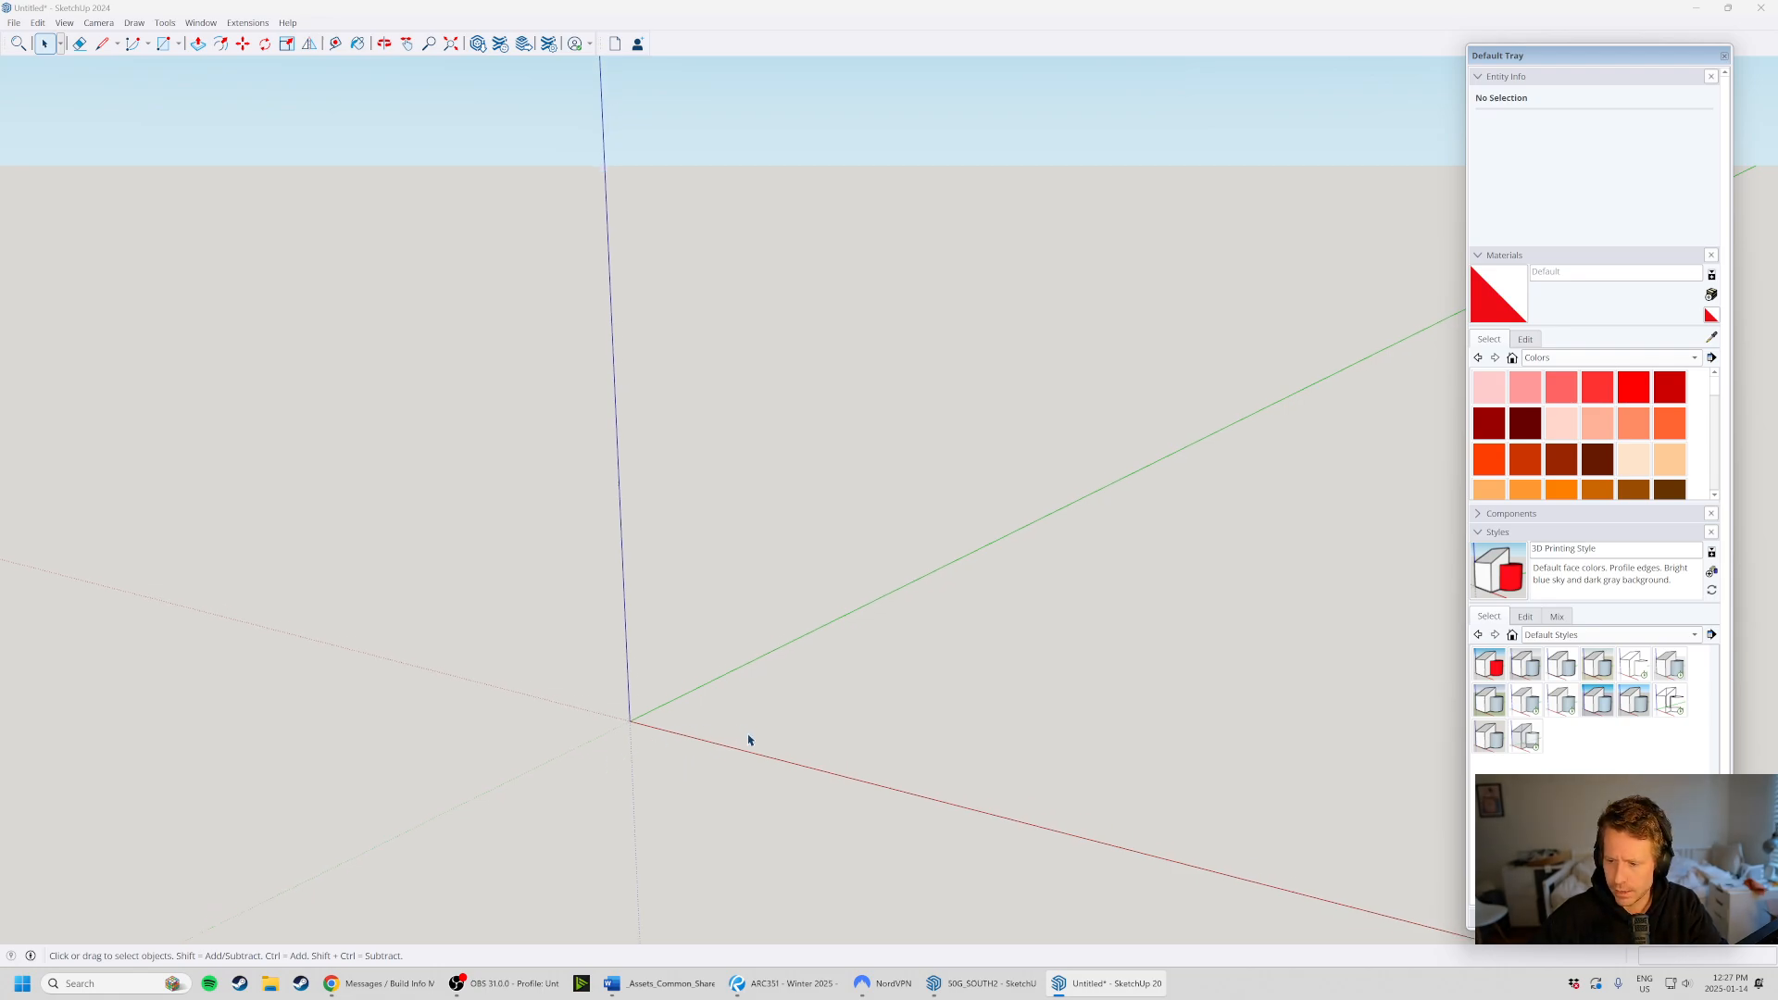
click(1579, 536)
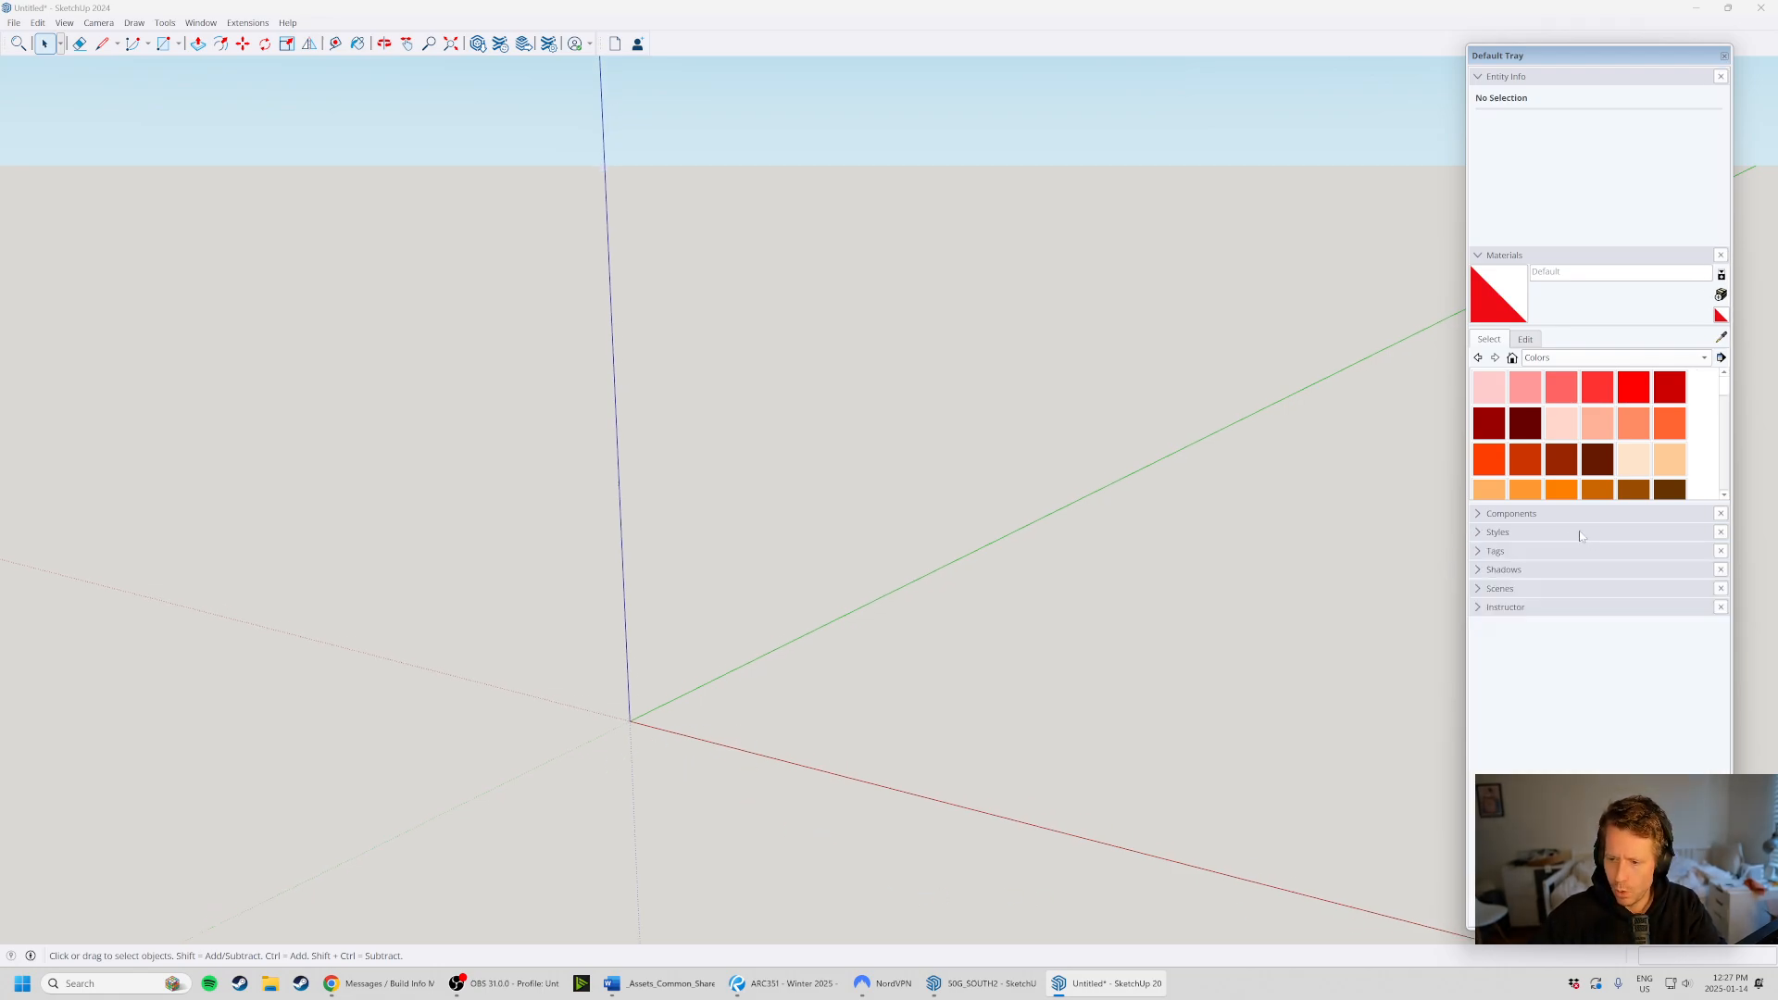
click(1579, 536)
click(1639, 634)
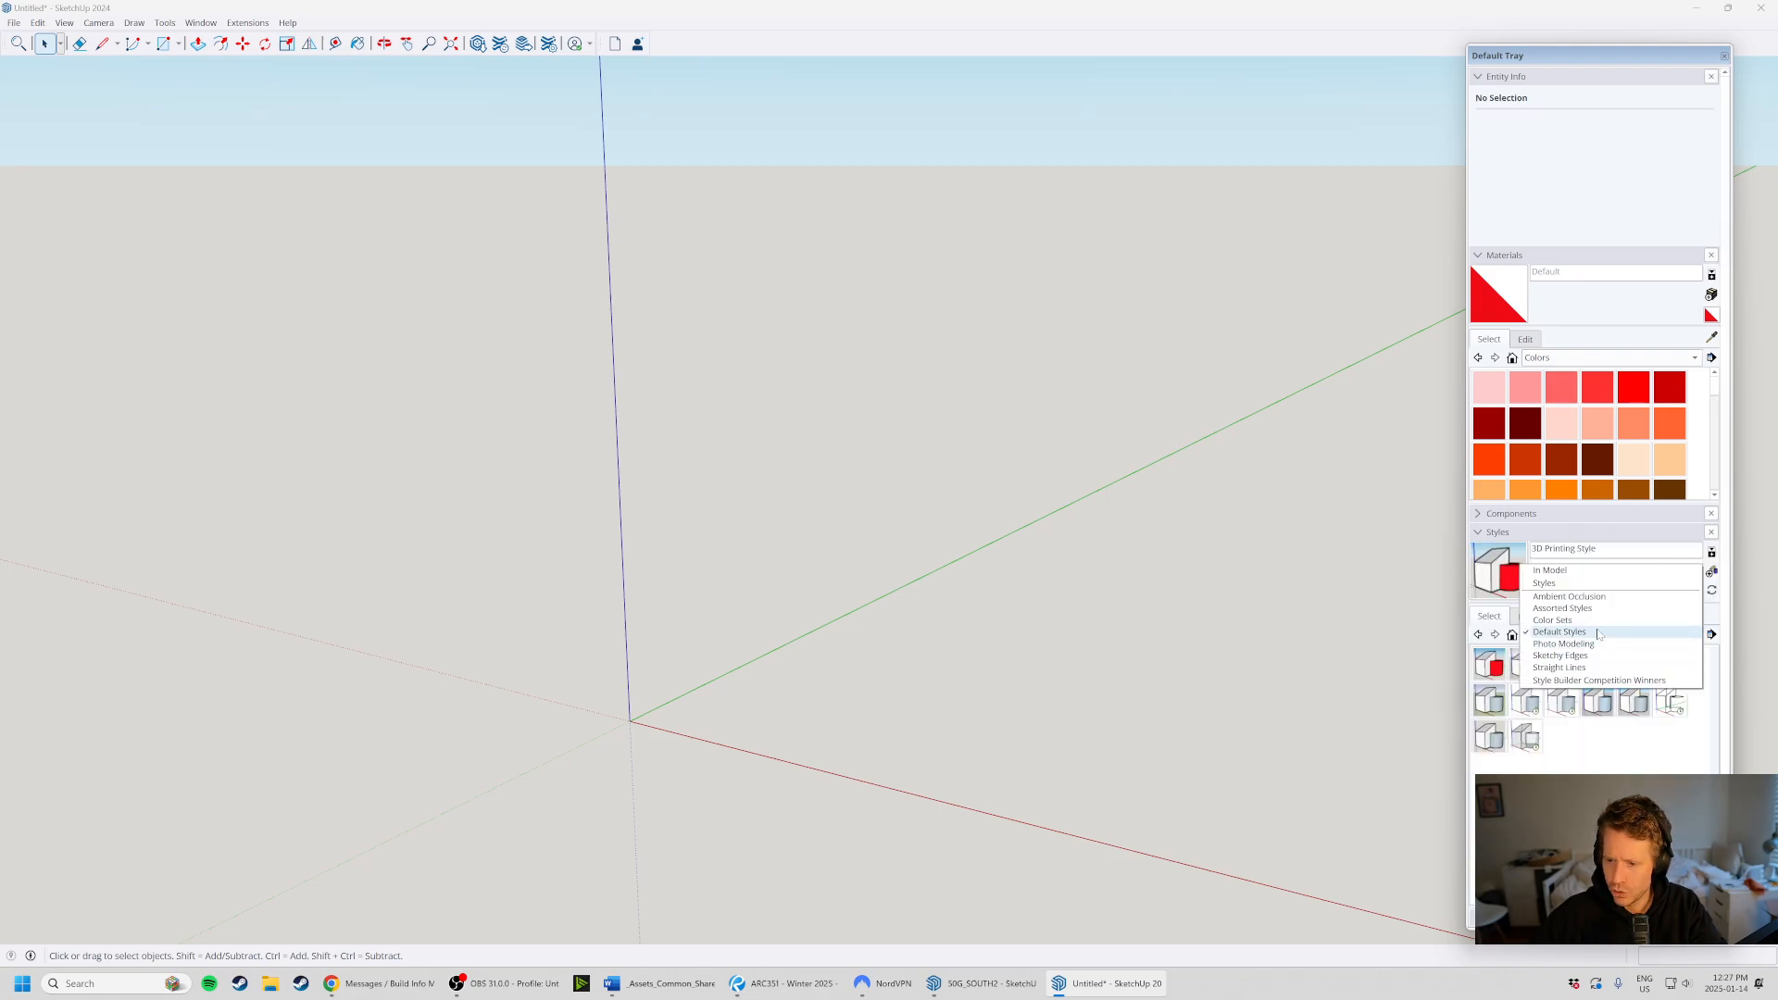
click(1574, 571)
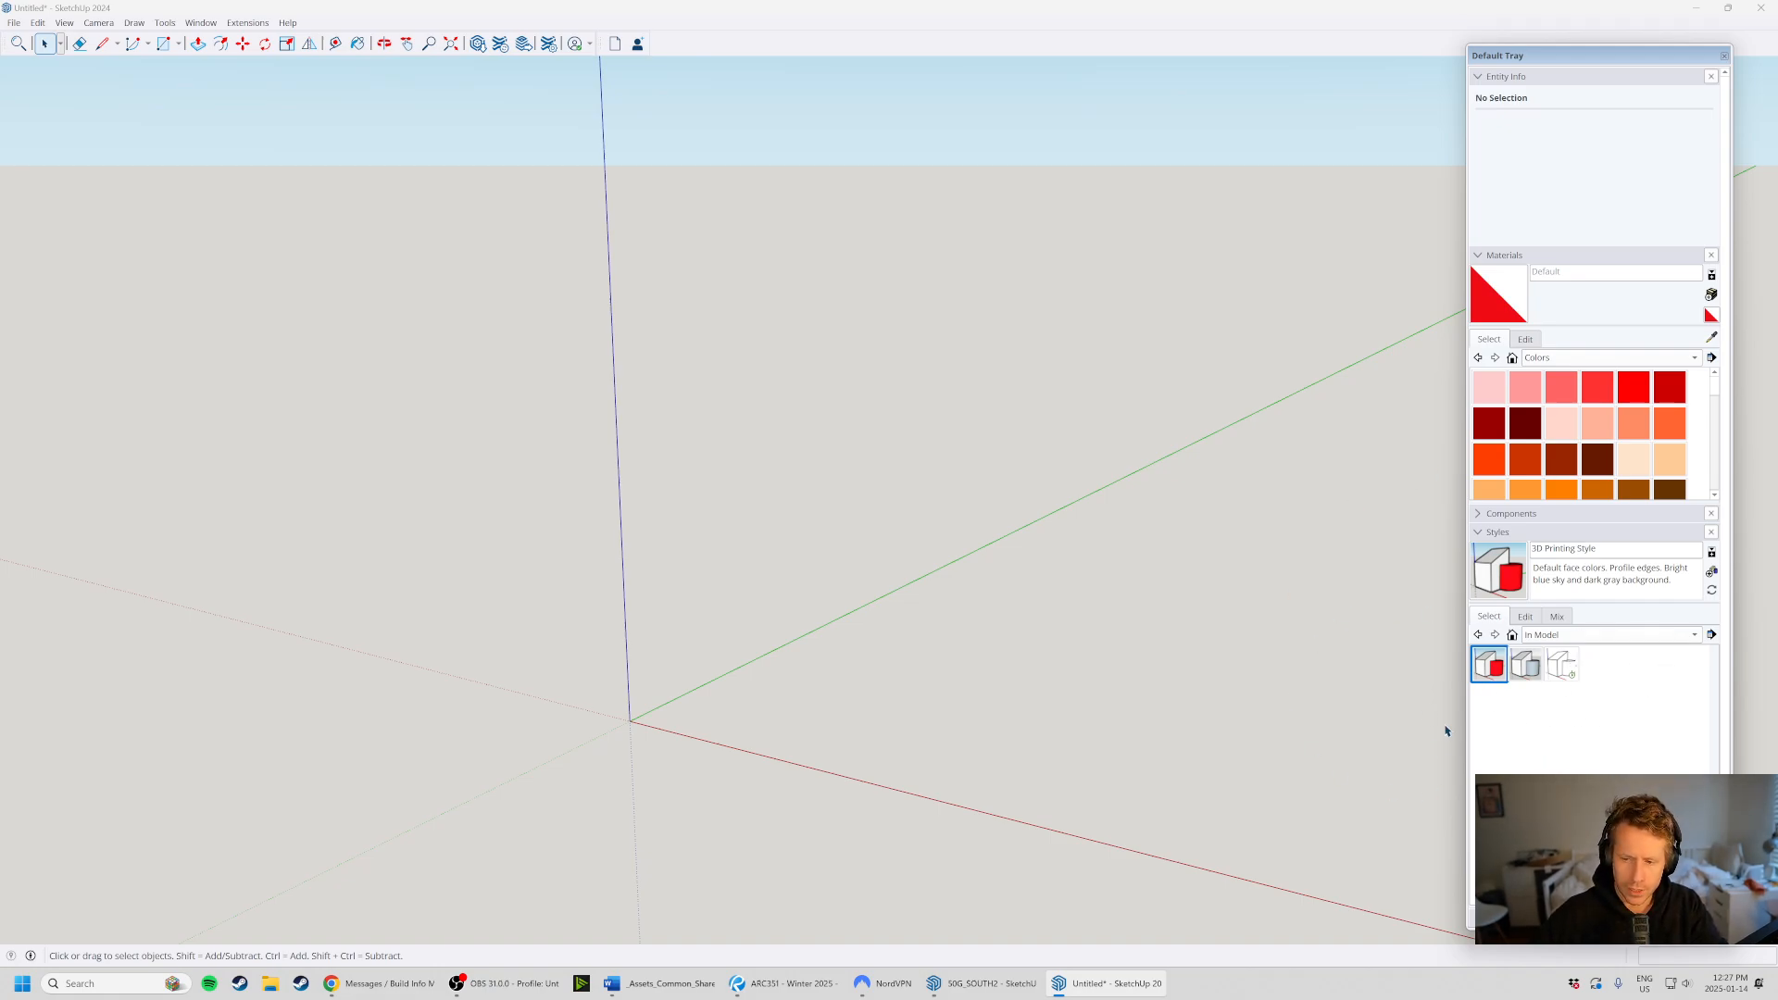
- Draw a rectangle on the ground beside the origin and push/pull it up into a box slightly taller than wide
scroll(910, 741, down, 1)
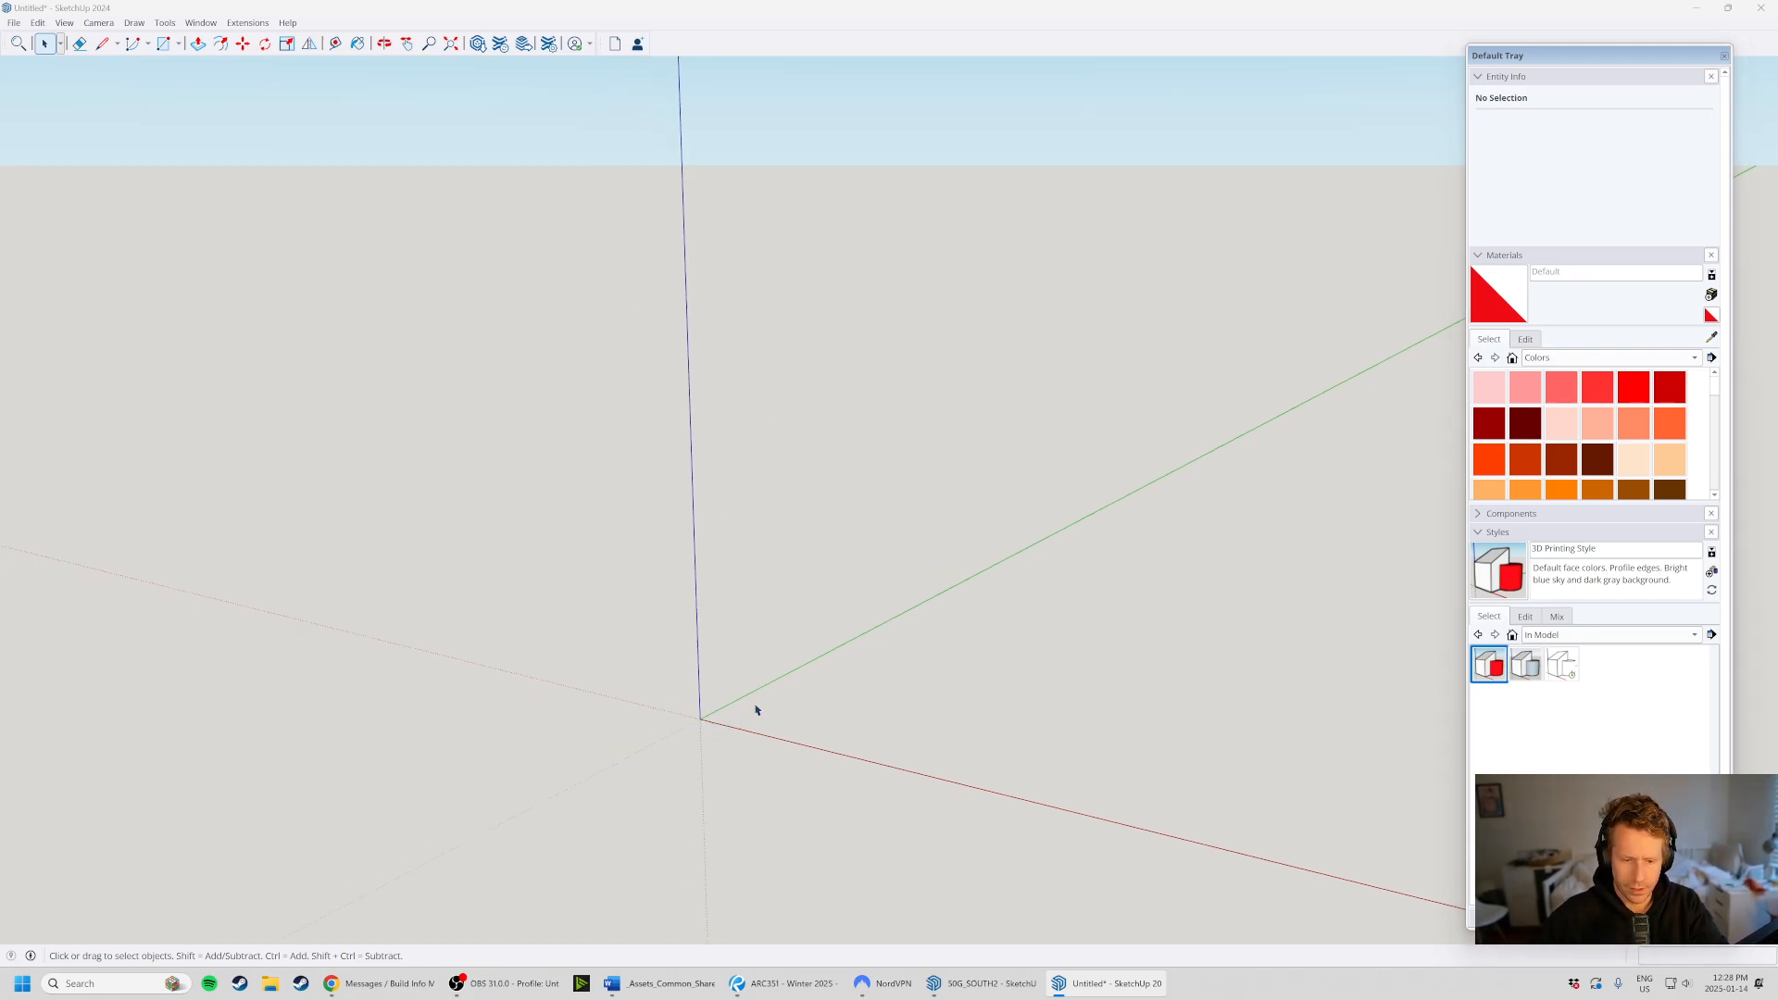
key(r)
click(715, 716)
click(1041, 668)
key(p)
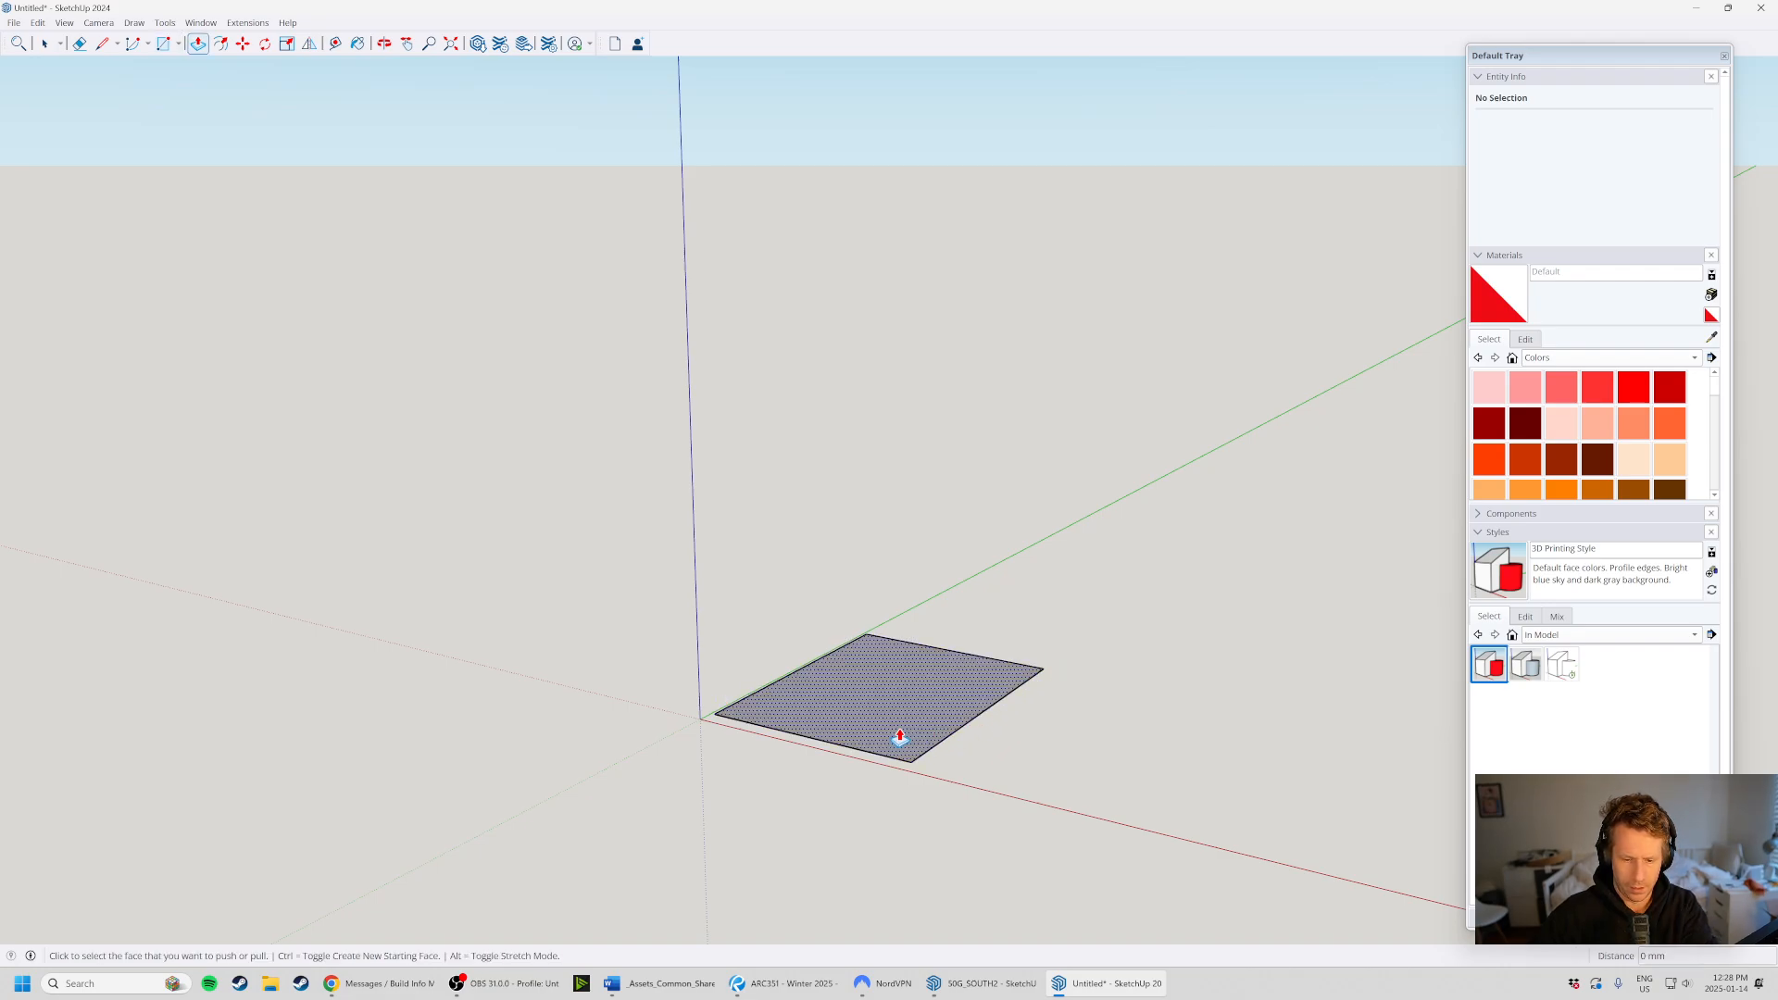
drag(905, 738, 905, 401)
middle_drag(905, 401, 813, 736)
key(space)
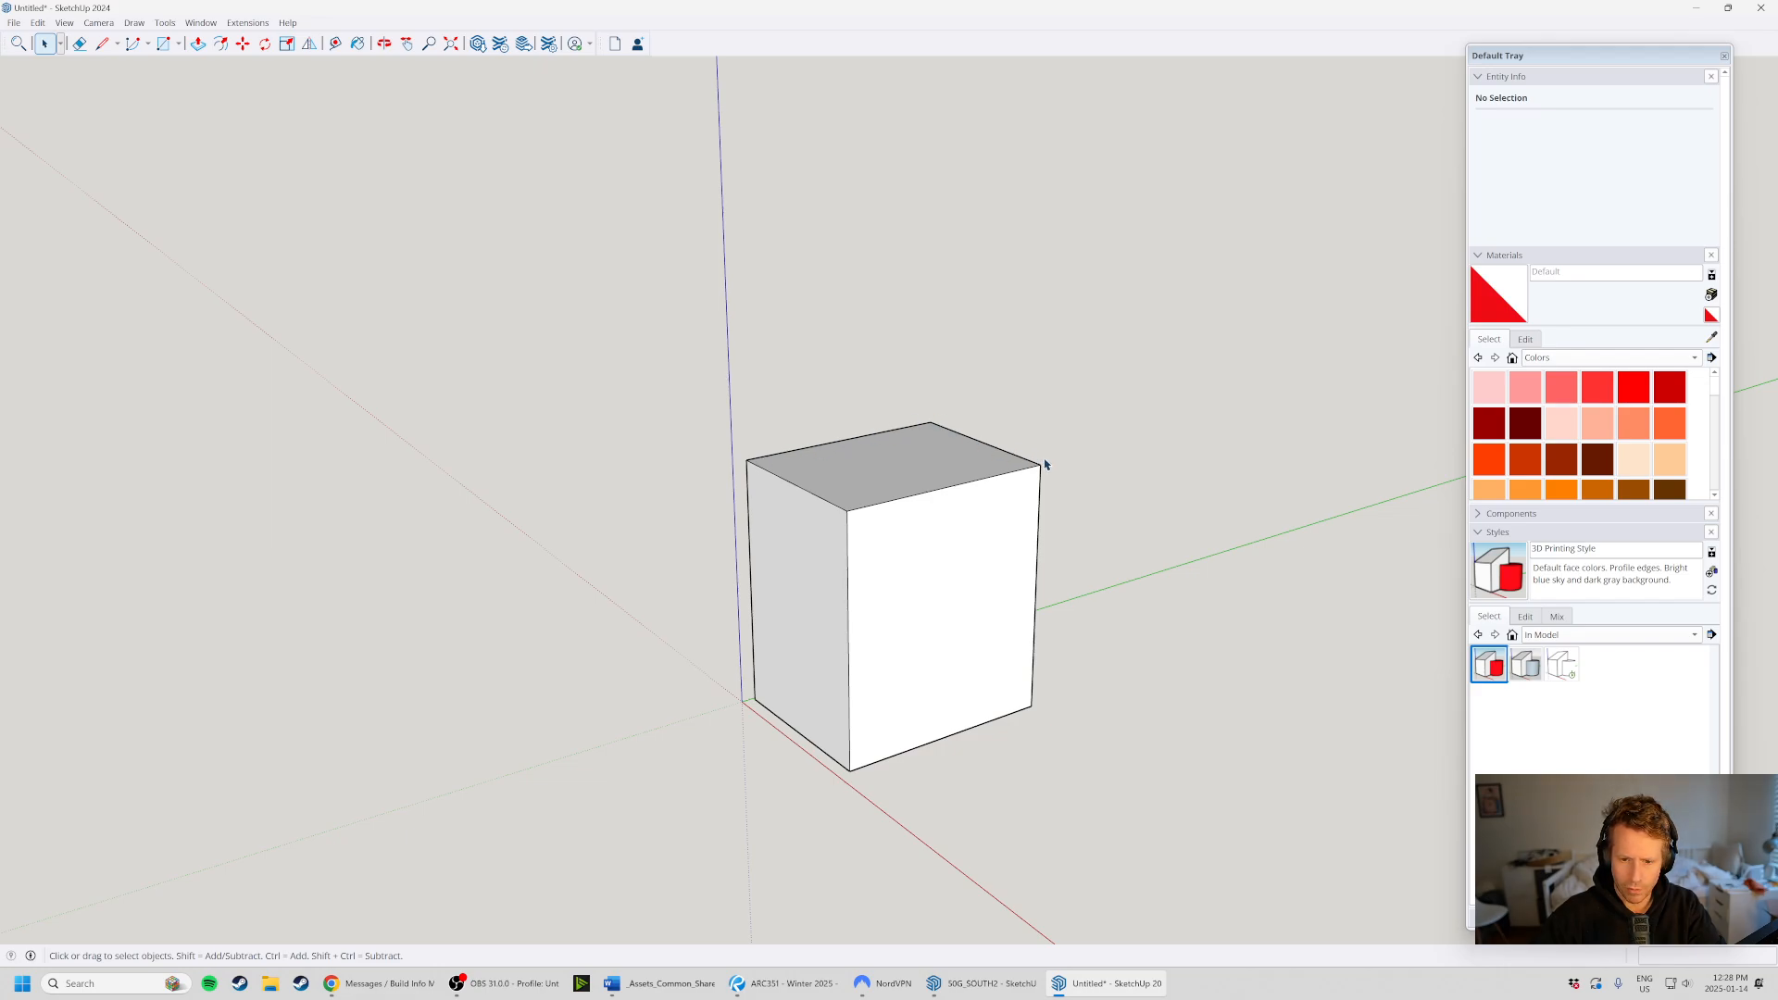
middle_drag(675, 694, 759, 704)
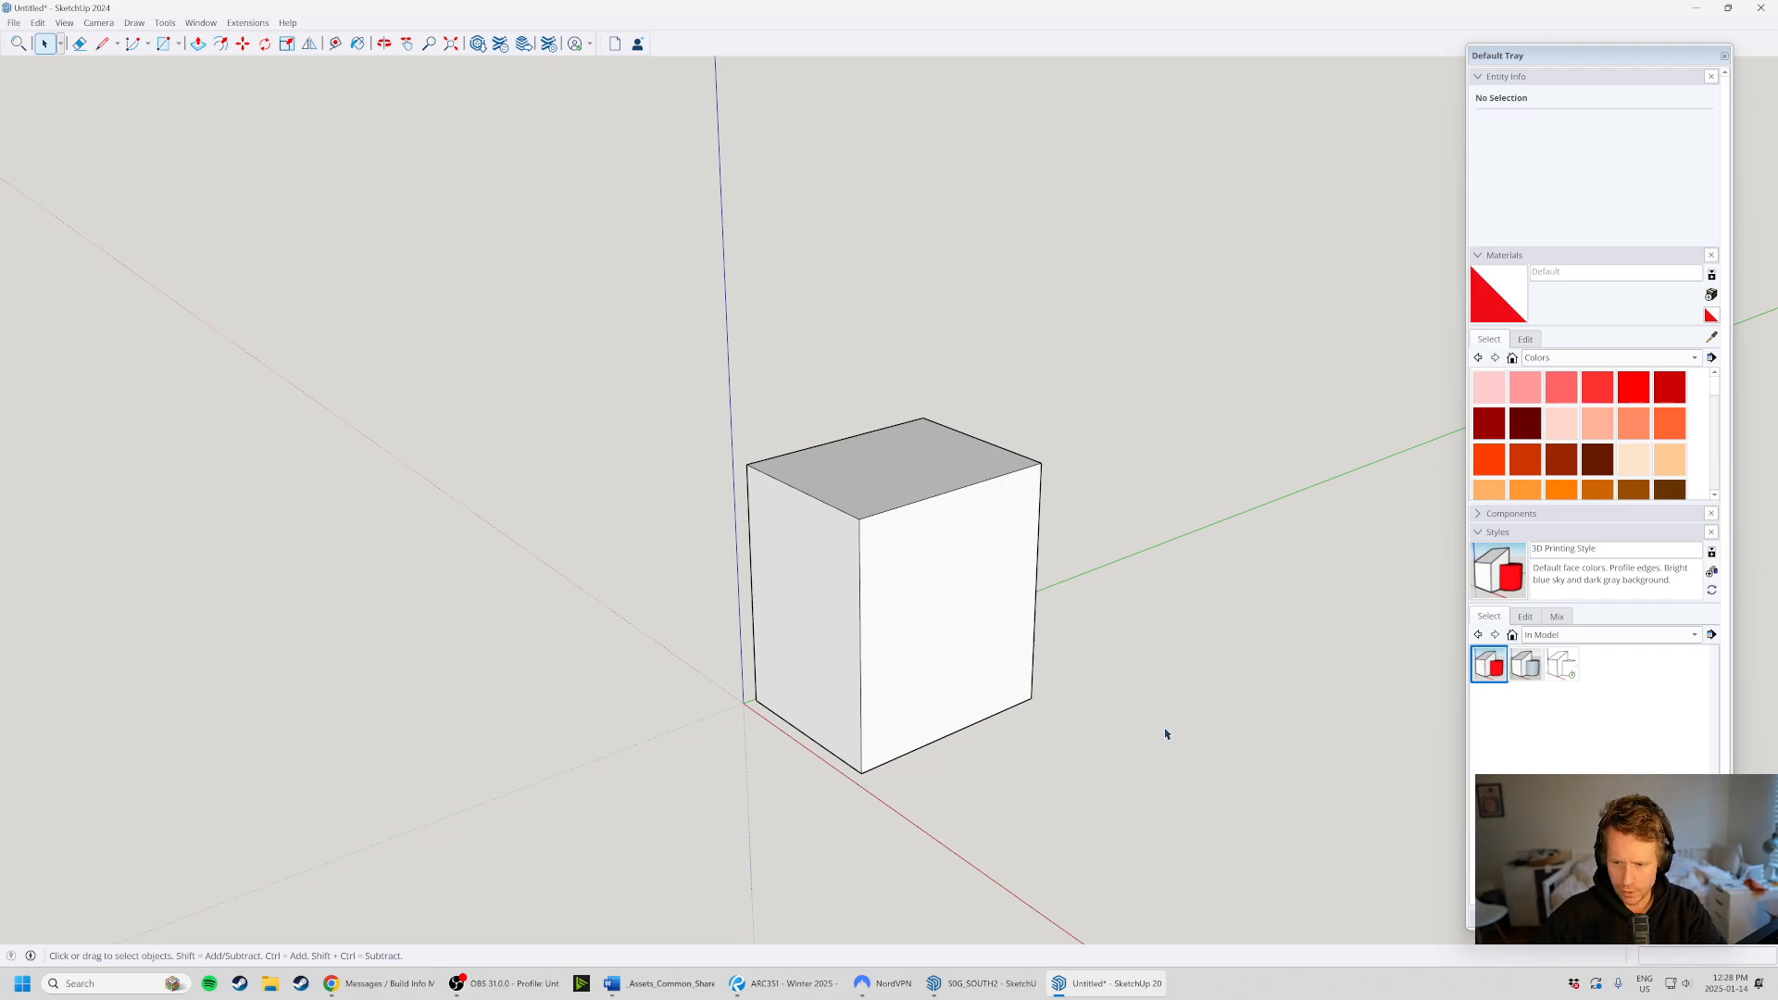
middle_drag(923, 709, 1081, 606)
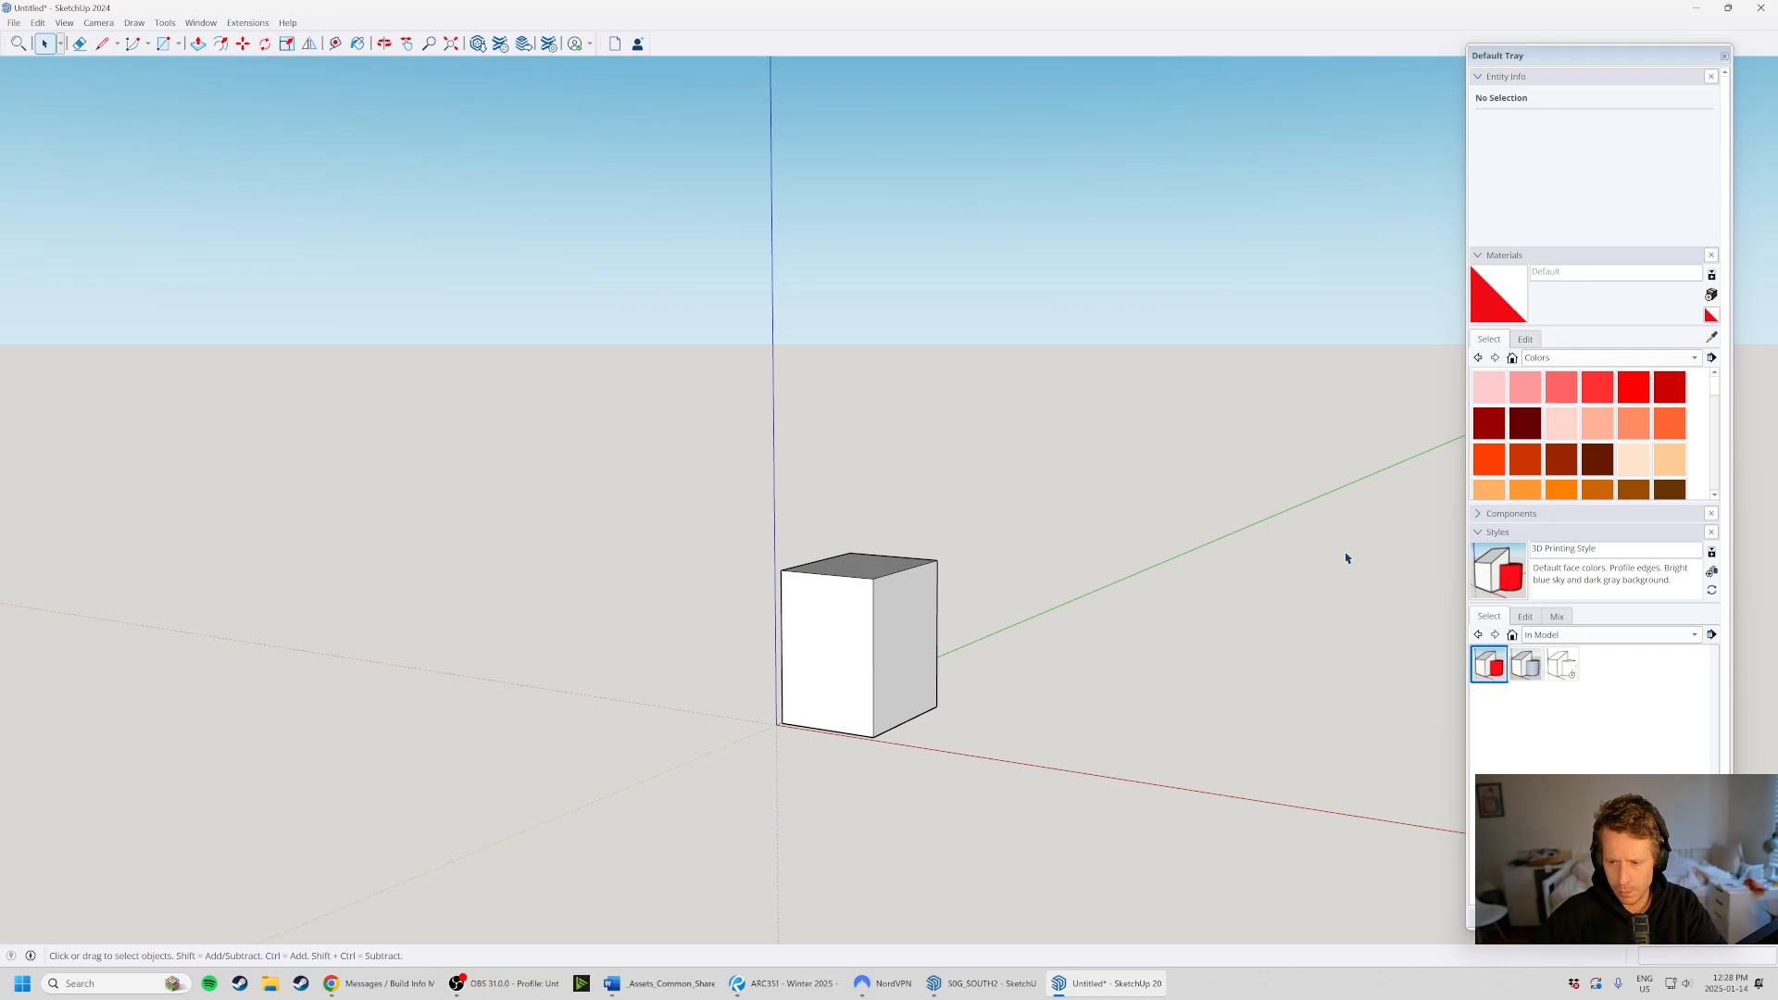
- Browse the Color Sets style collection, then list the Default Styles collection
click(1579, 533)
click(1579, 533)
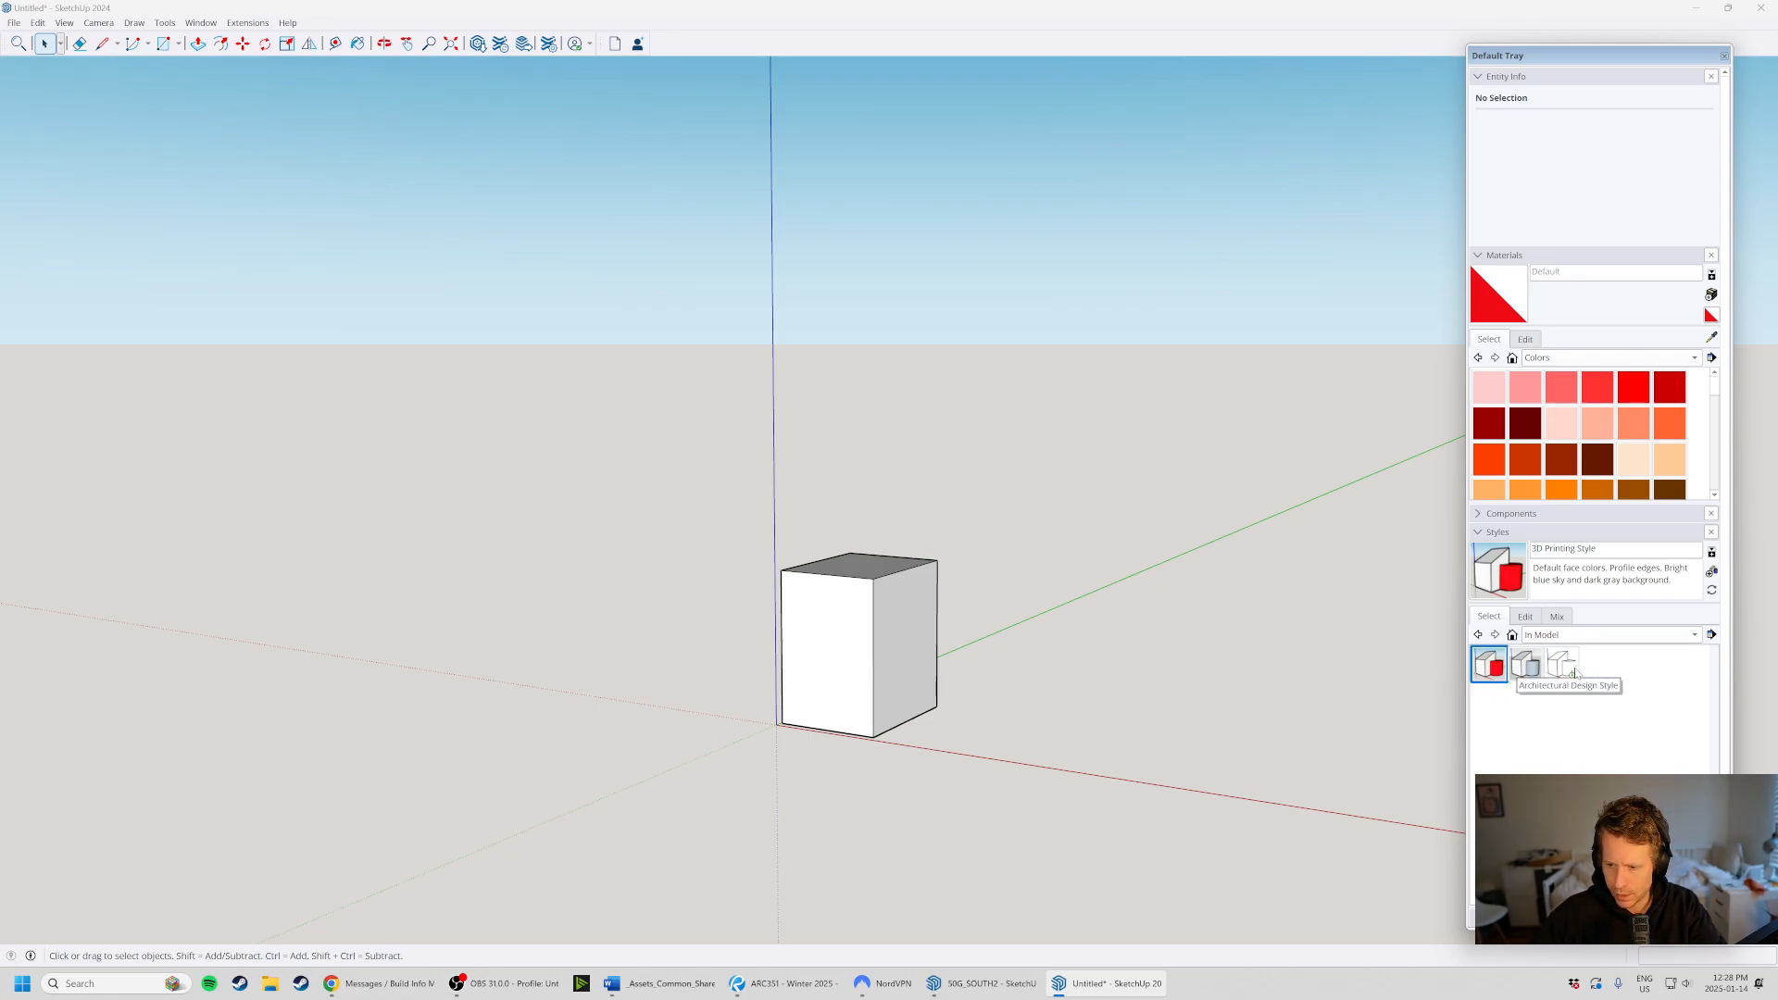
click(1694, 638)
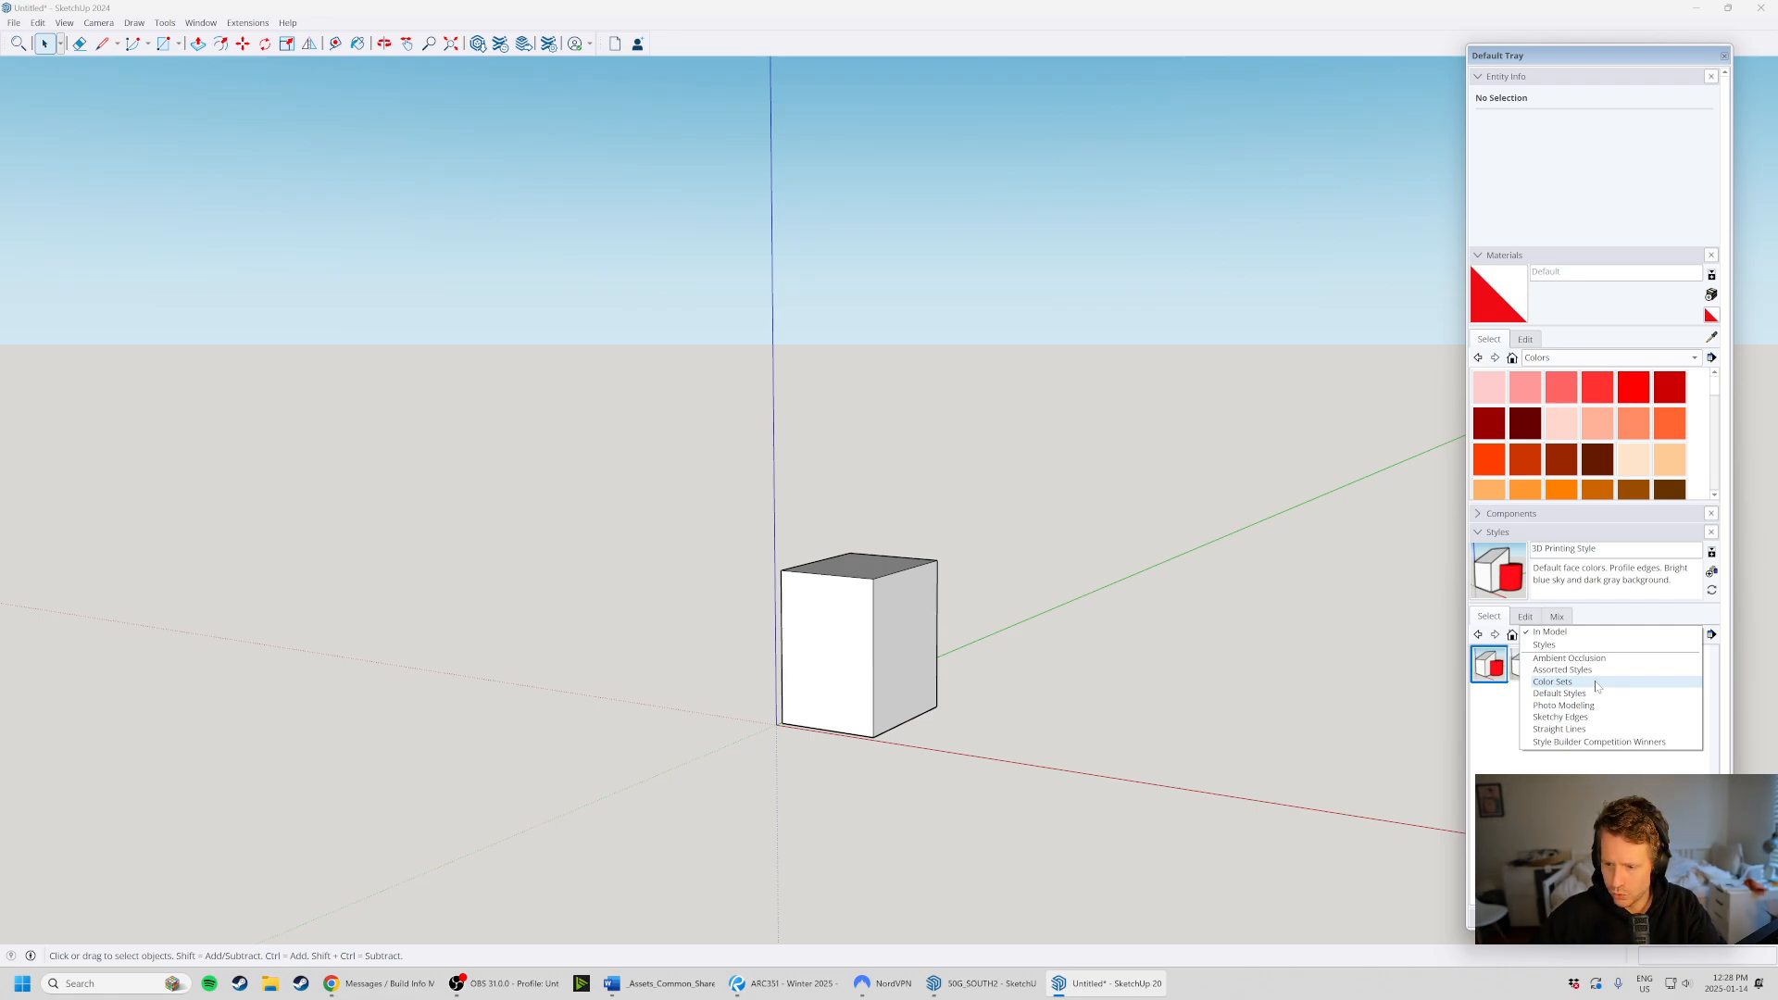
click(1561, 685)
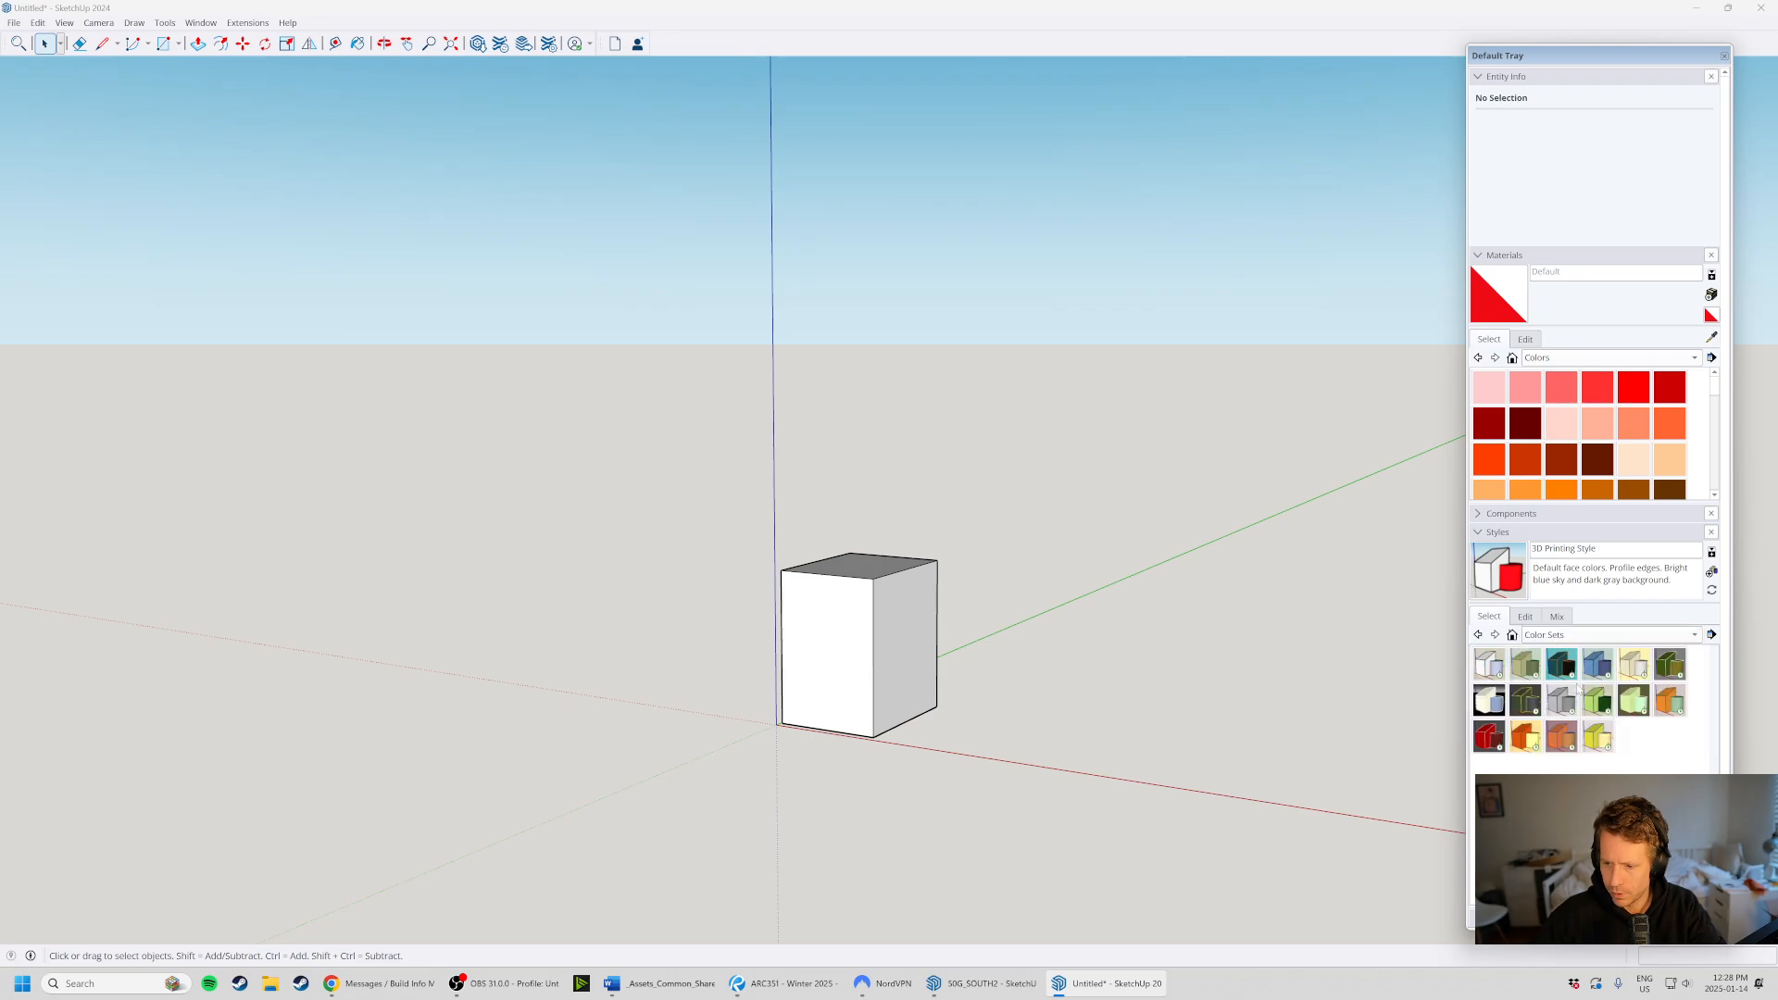
click(1677, 639)
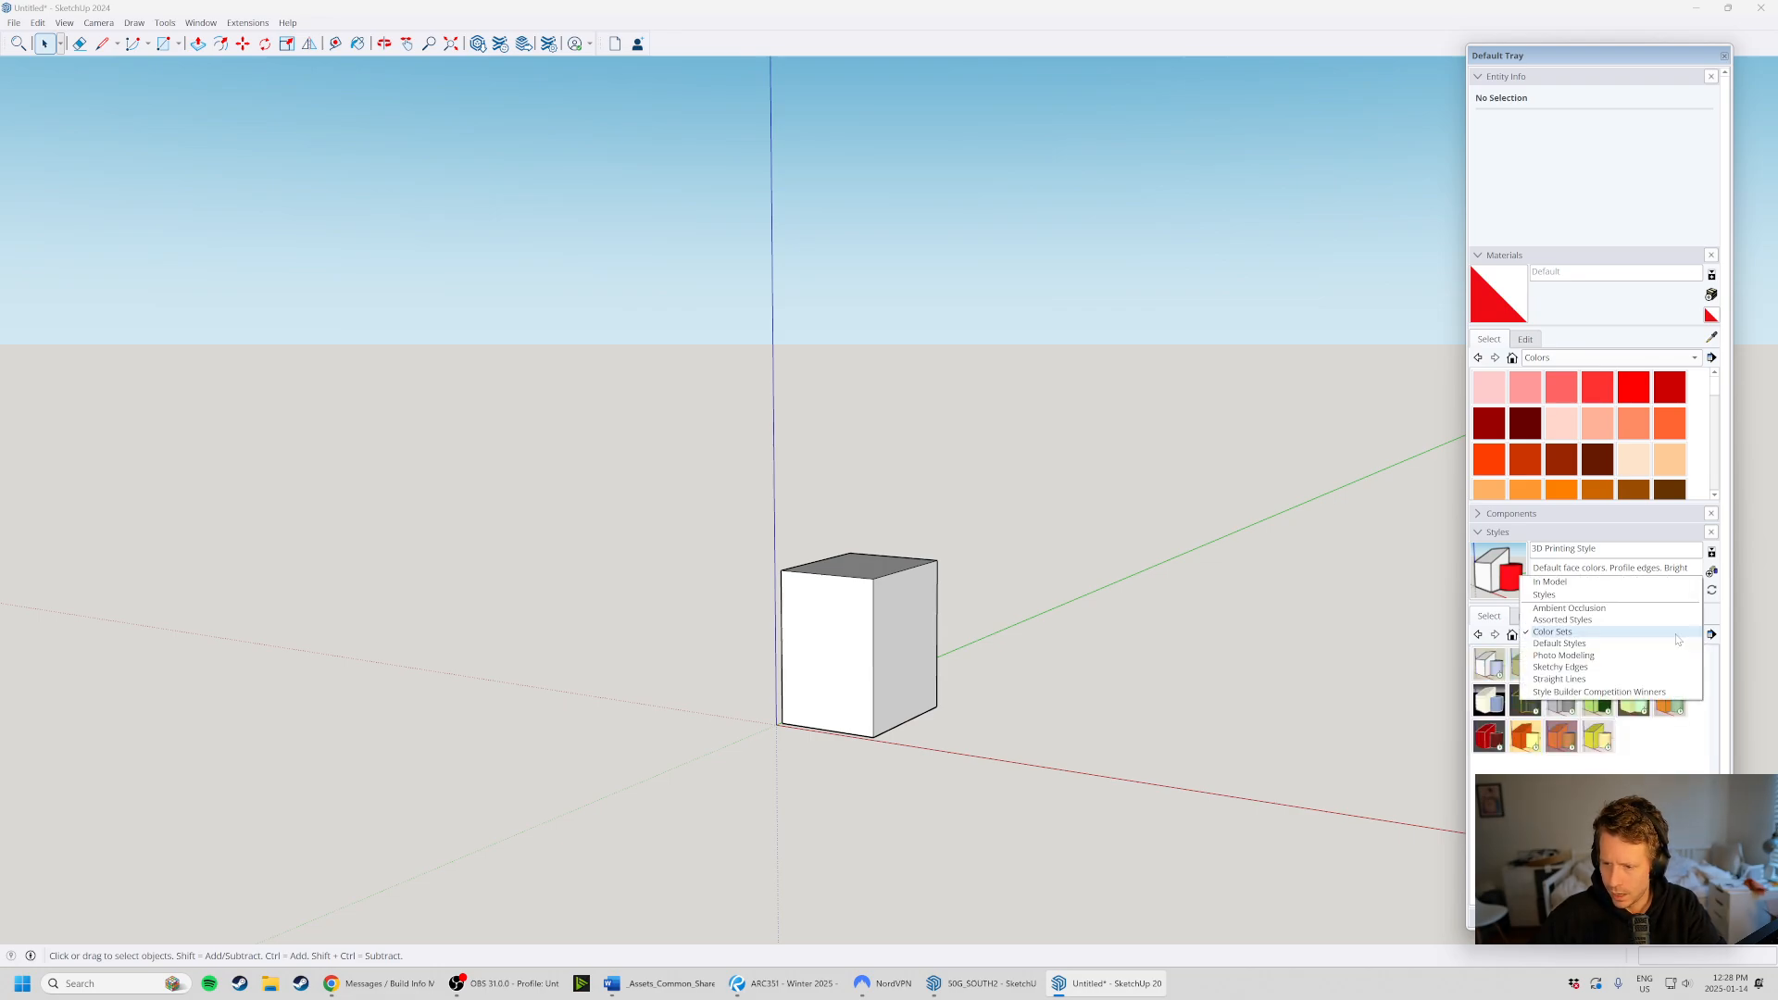
click(1602, 643)
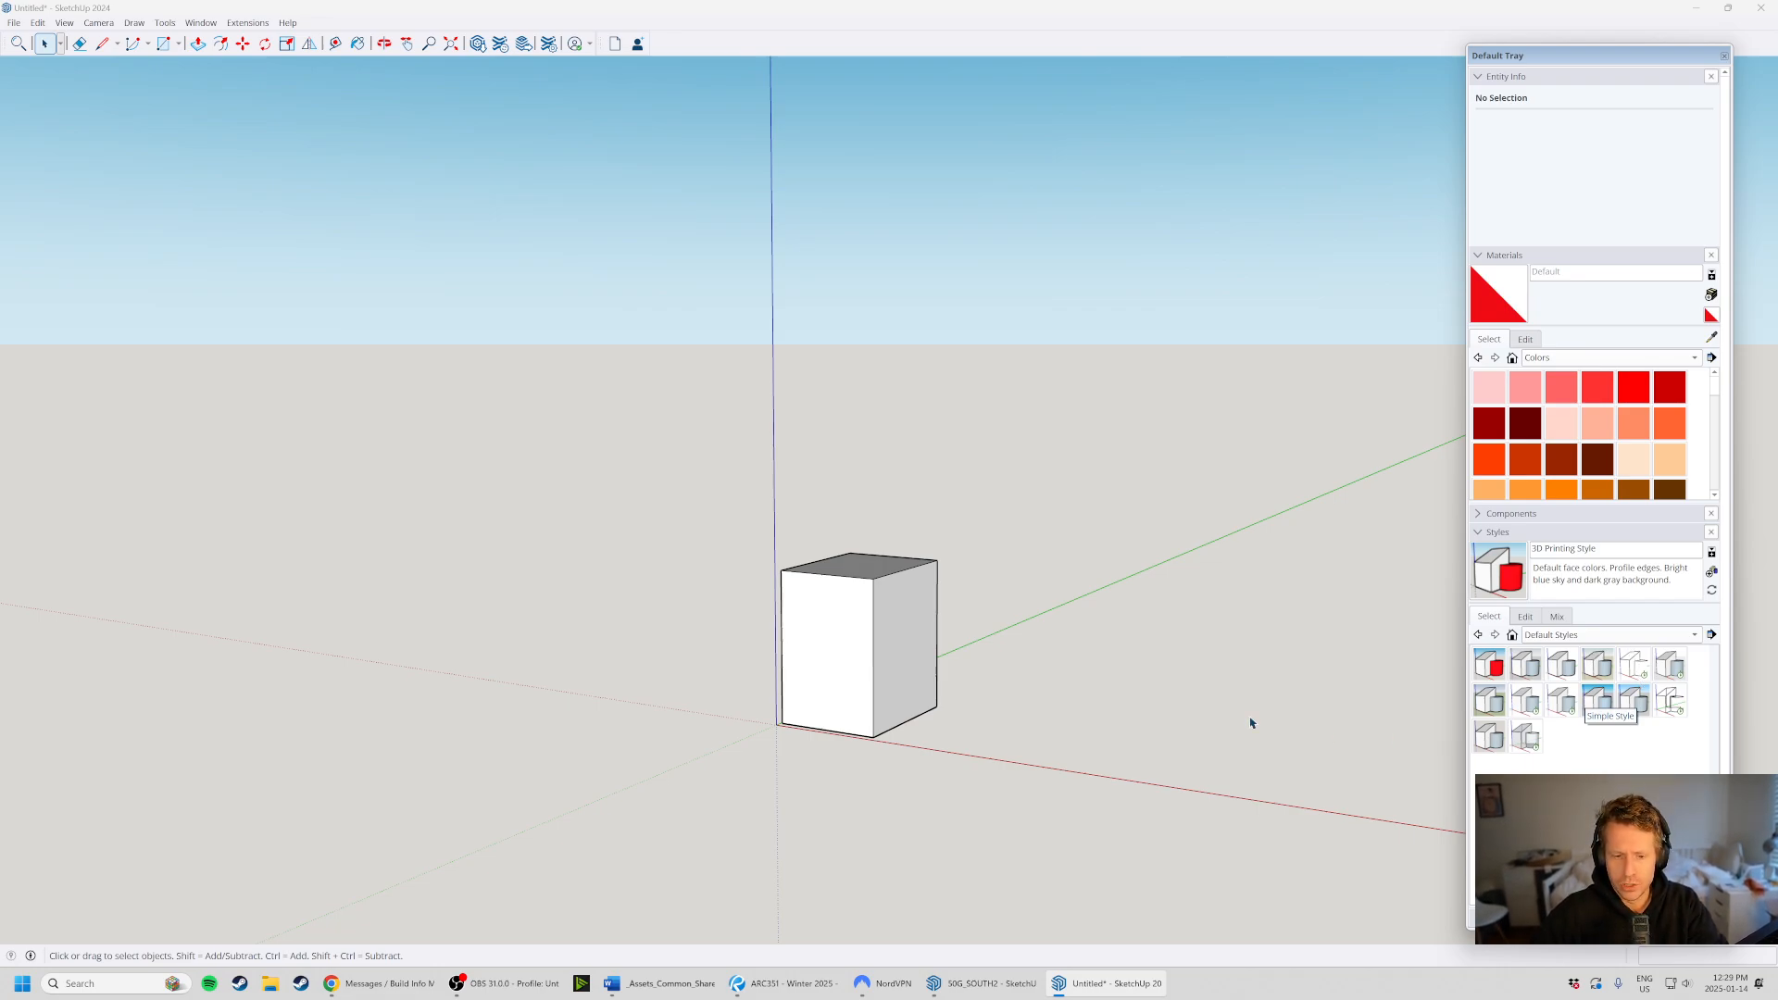
- Compare the HiddenLine style with the 3D Printing Style on the box and leave HiddenLine applied
click(1634, 669)
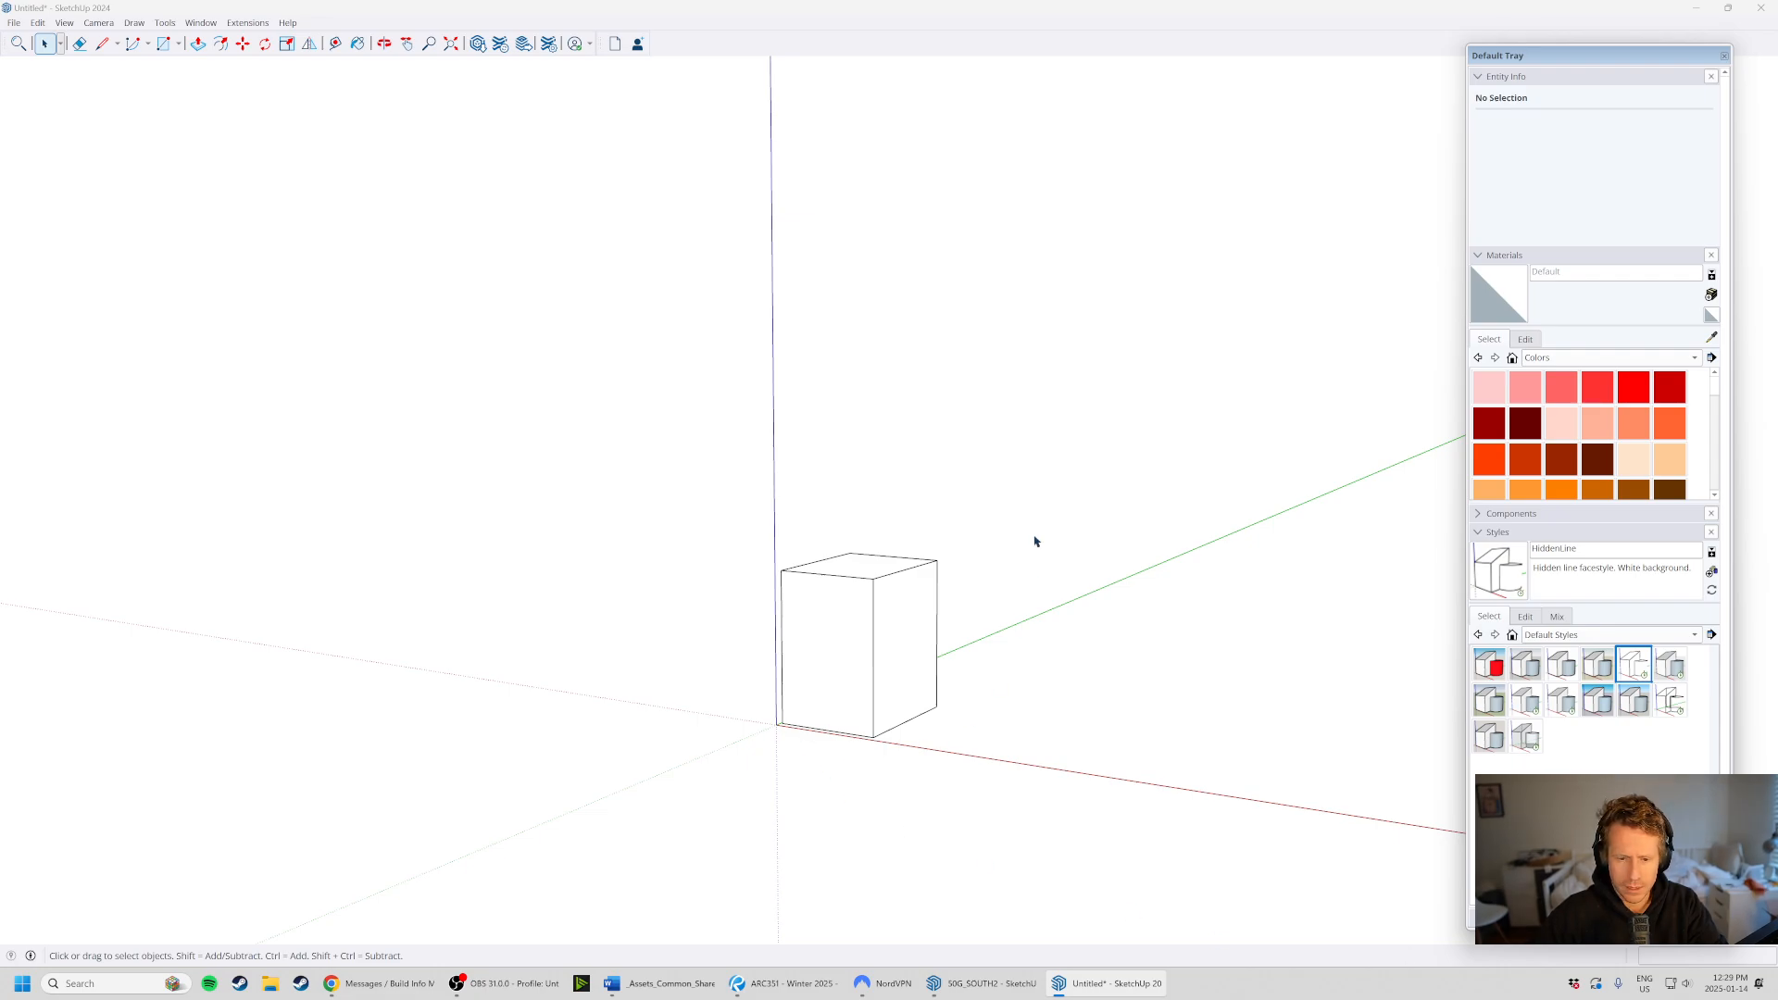
middle_drag(1012, 675, 926, 746)
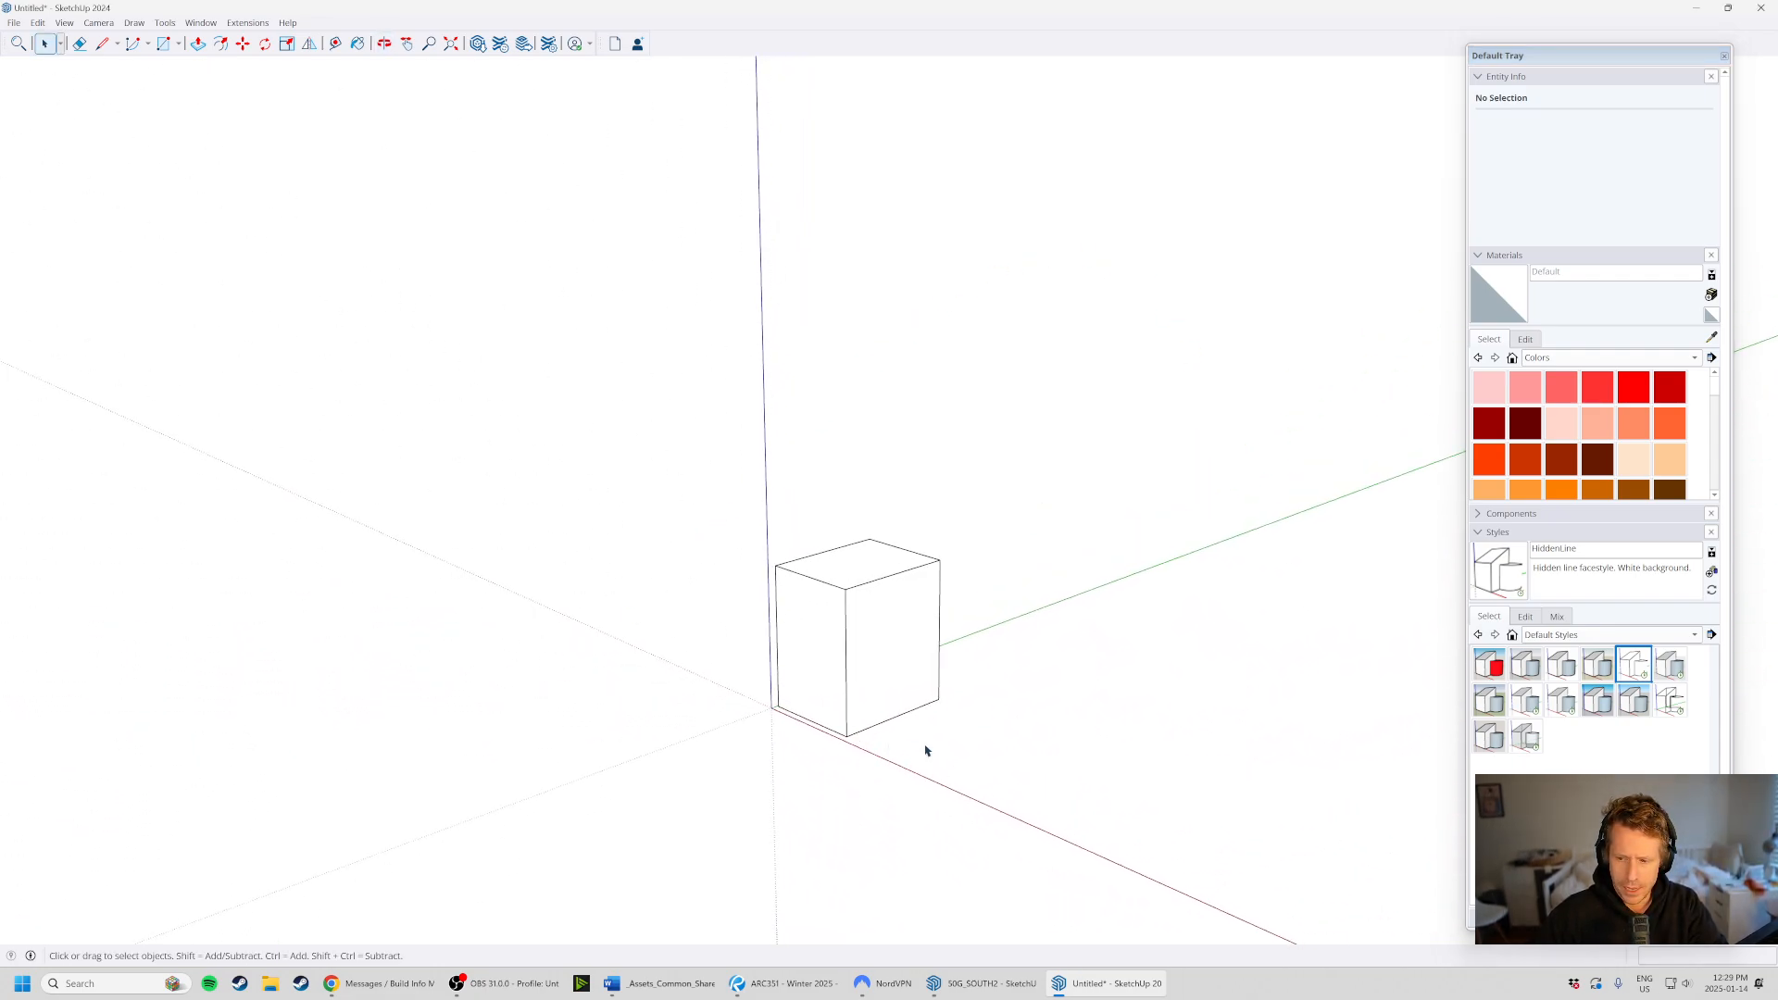
click(1491, 665)
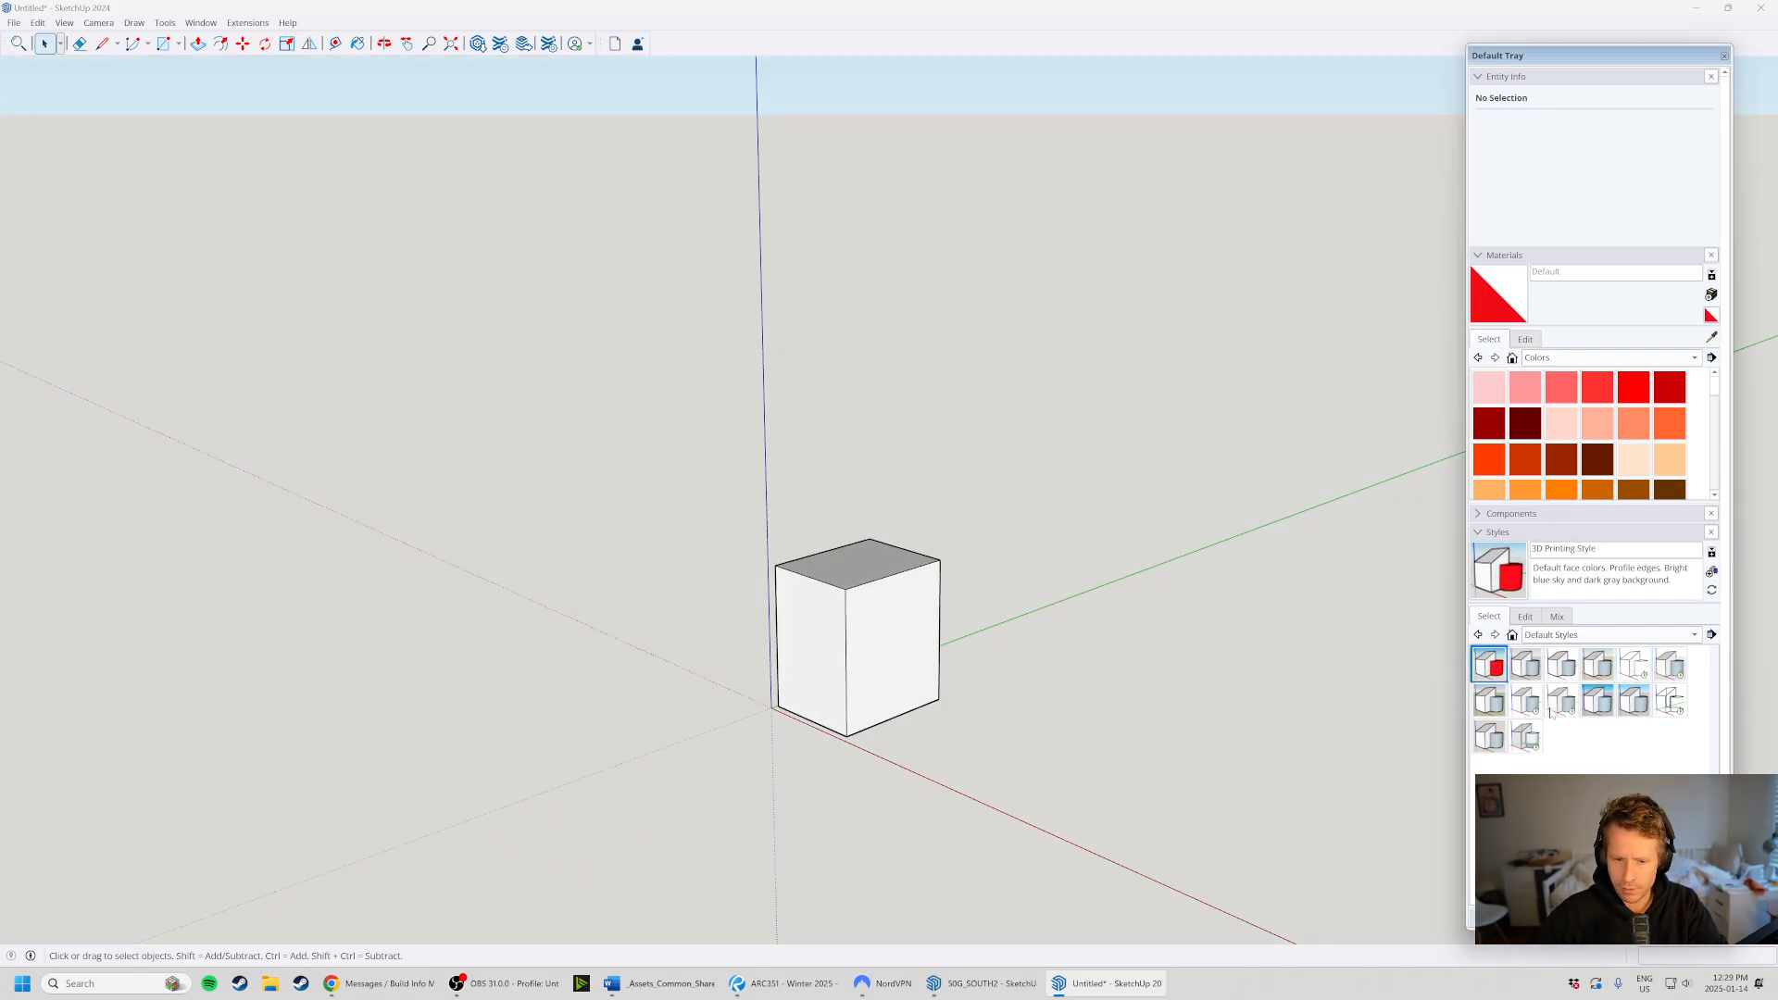
scroll(853, 698, up, 5)
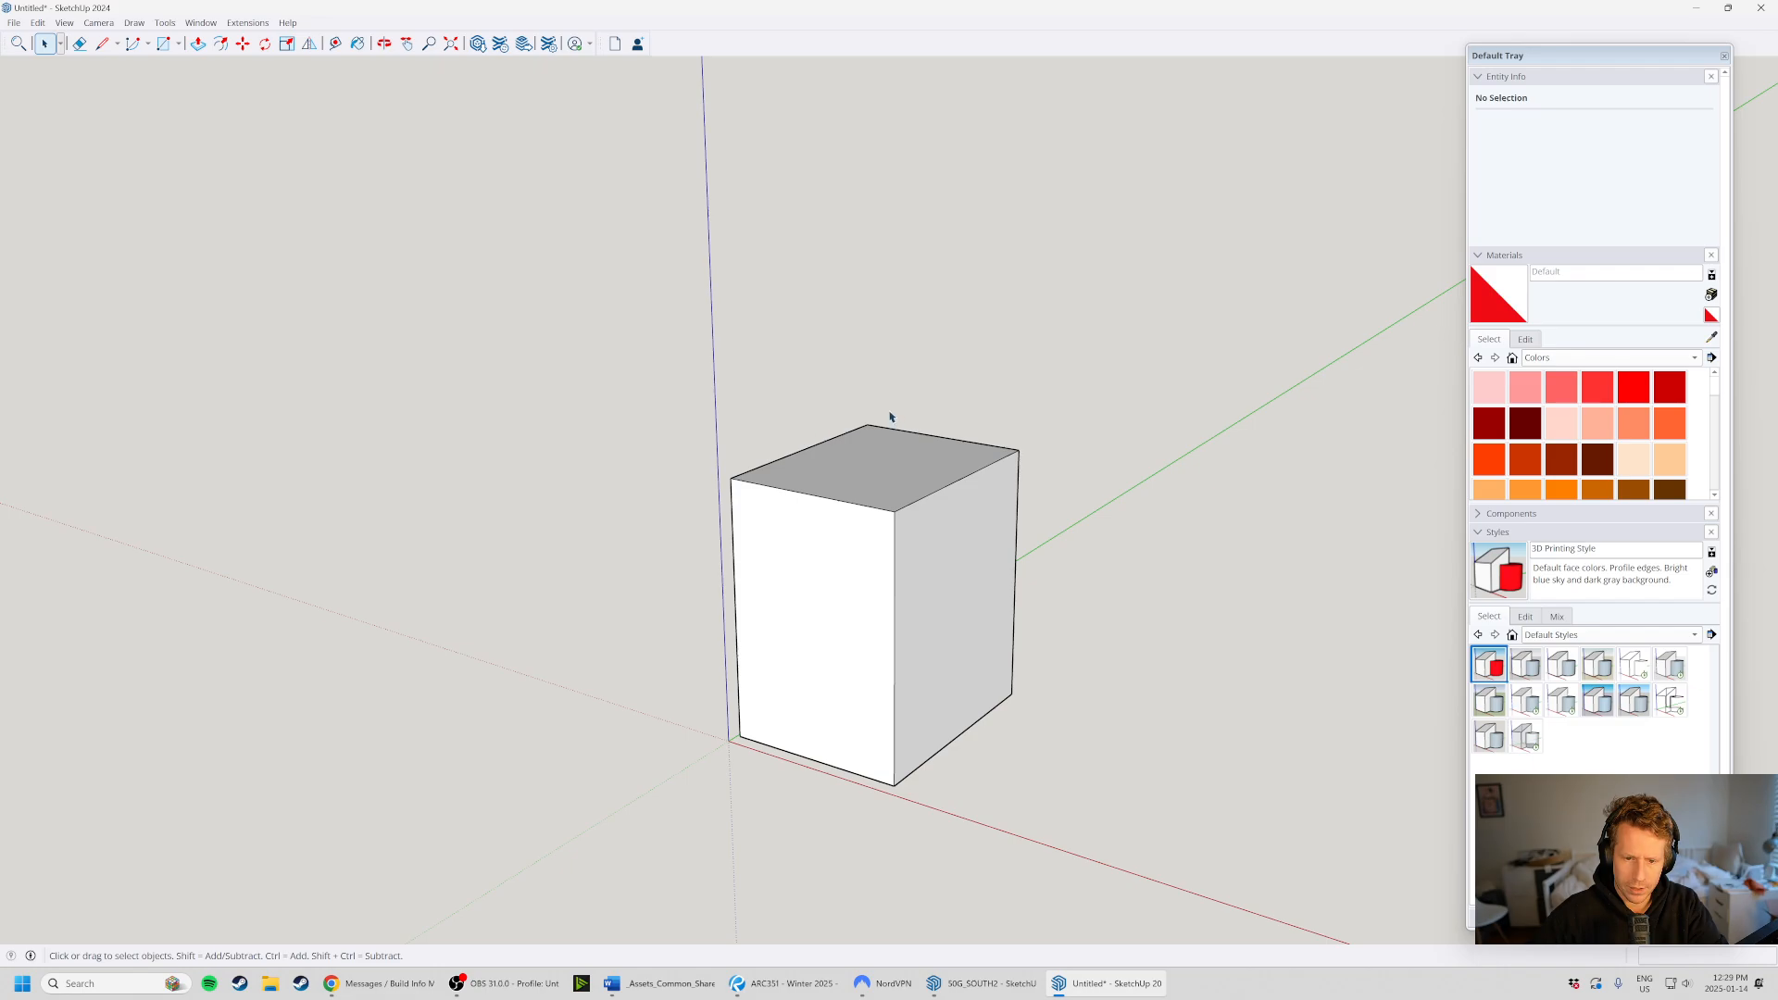
click(1634, 665)
middle_drag(946, 608, 1189, 631)
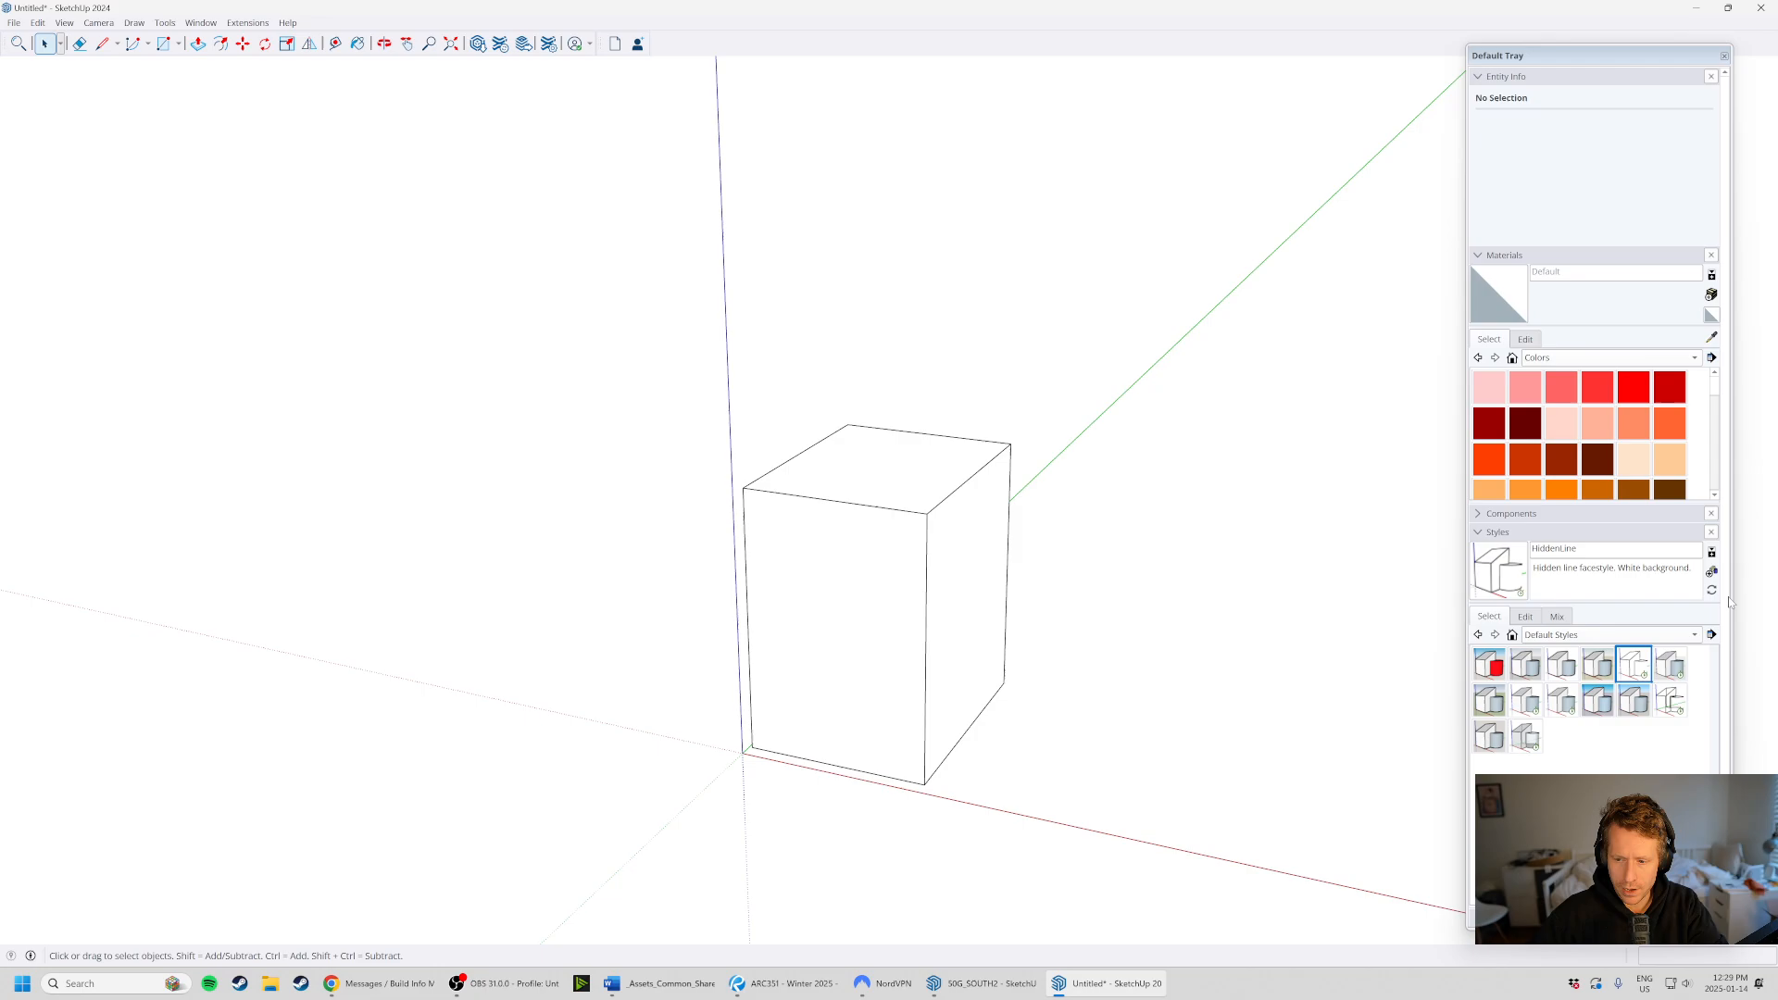
- Turn on Profiles in the HiddenLine style's edge settings and set the profile width to 5
click(1525, 616)
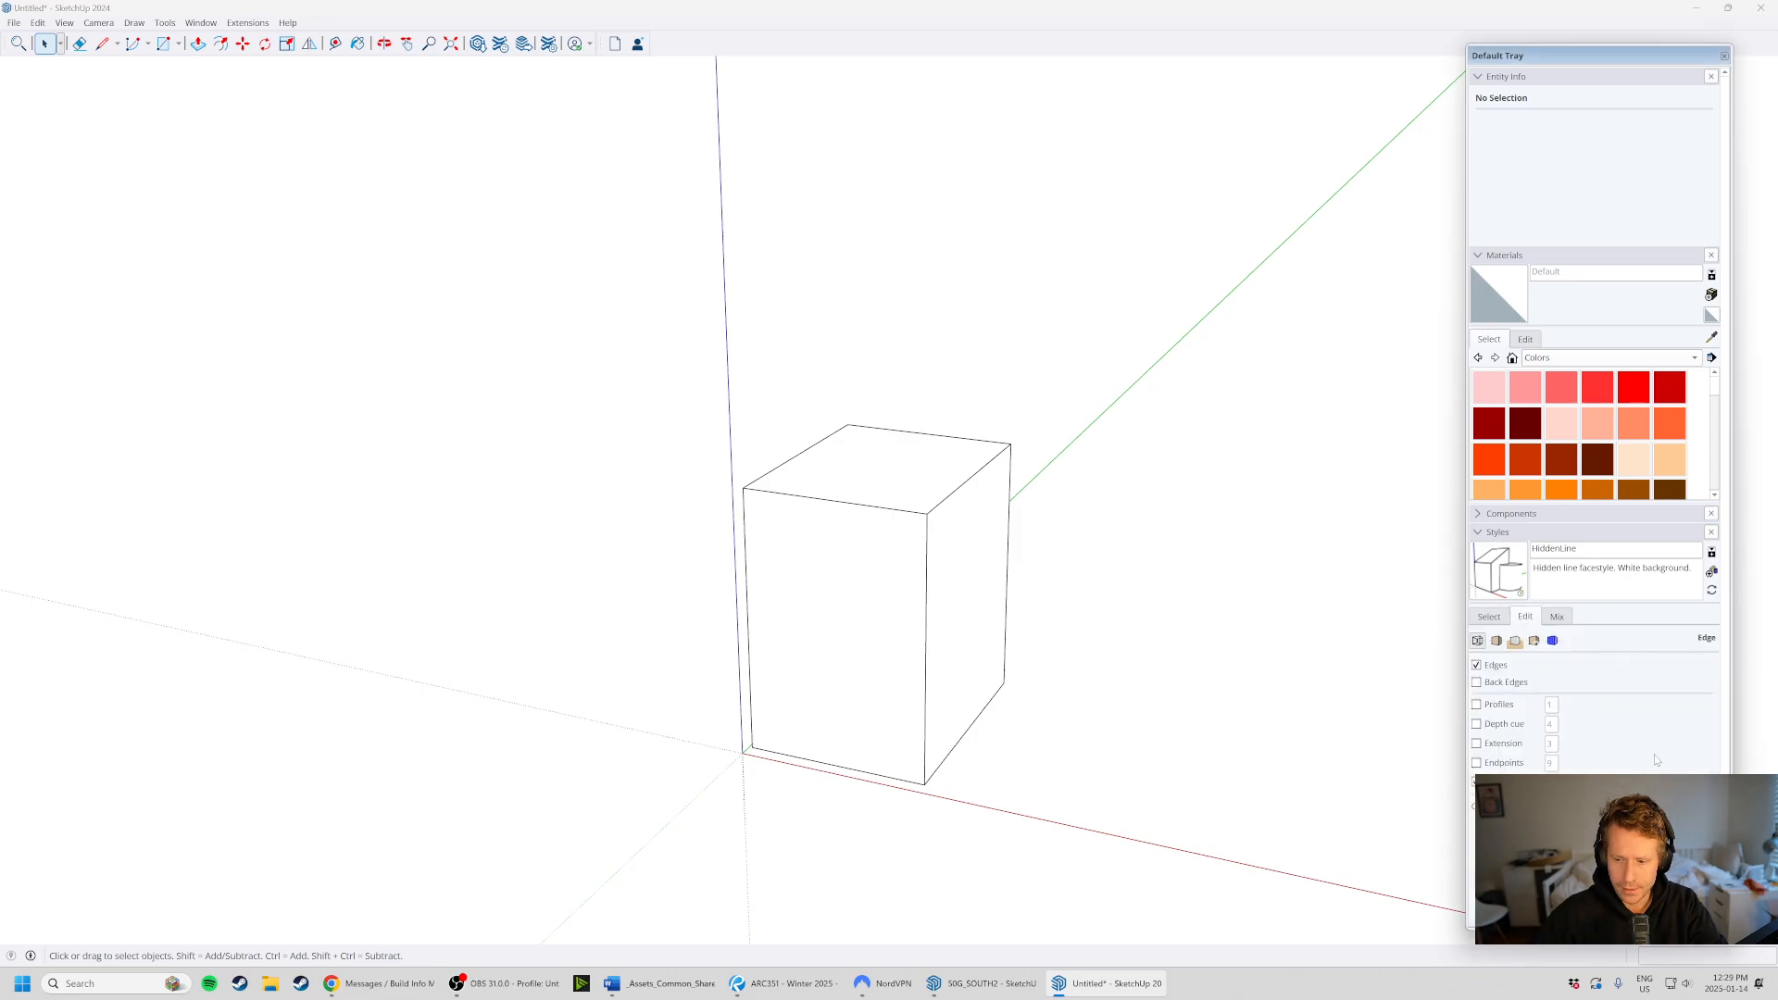
click(1477, 705)
click(1552, 704)
text(1)
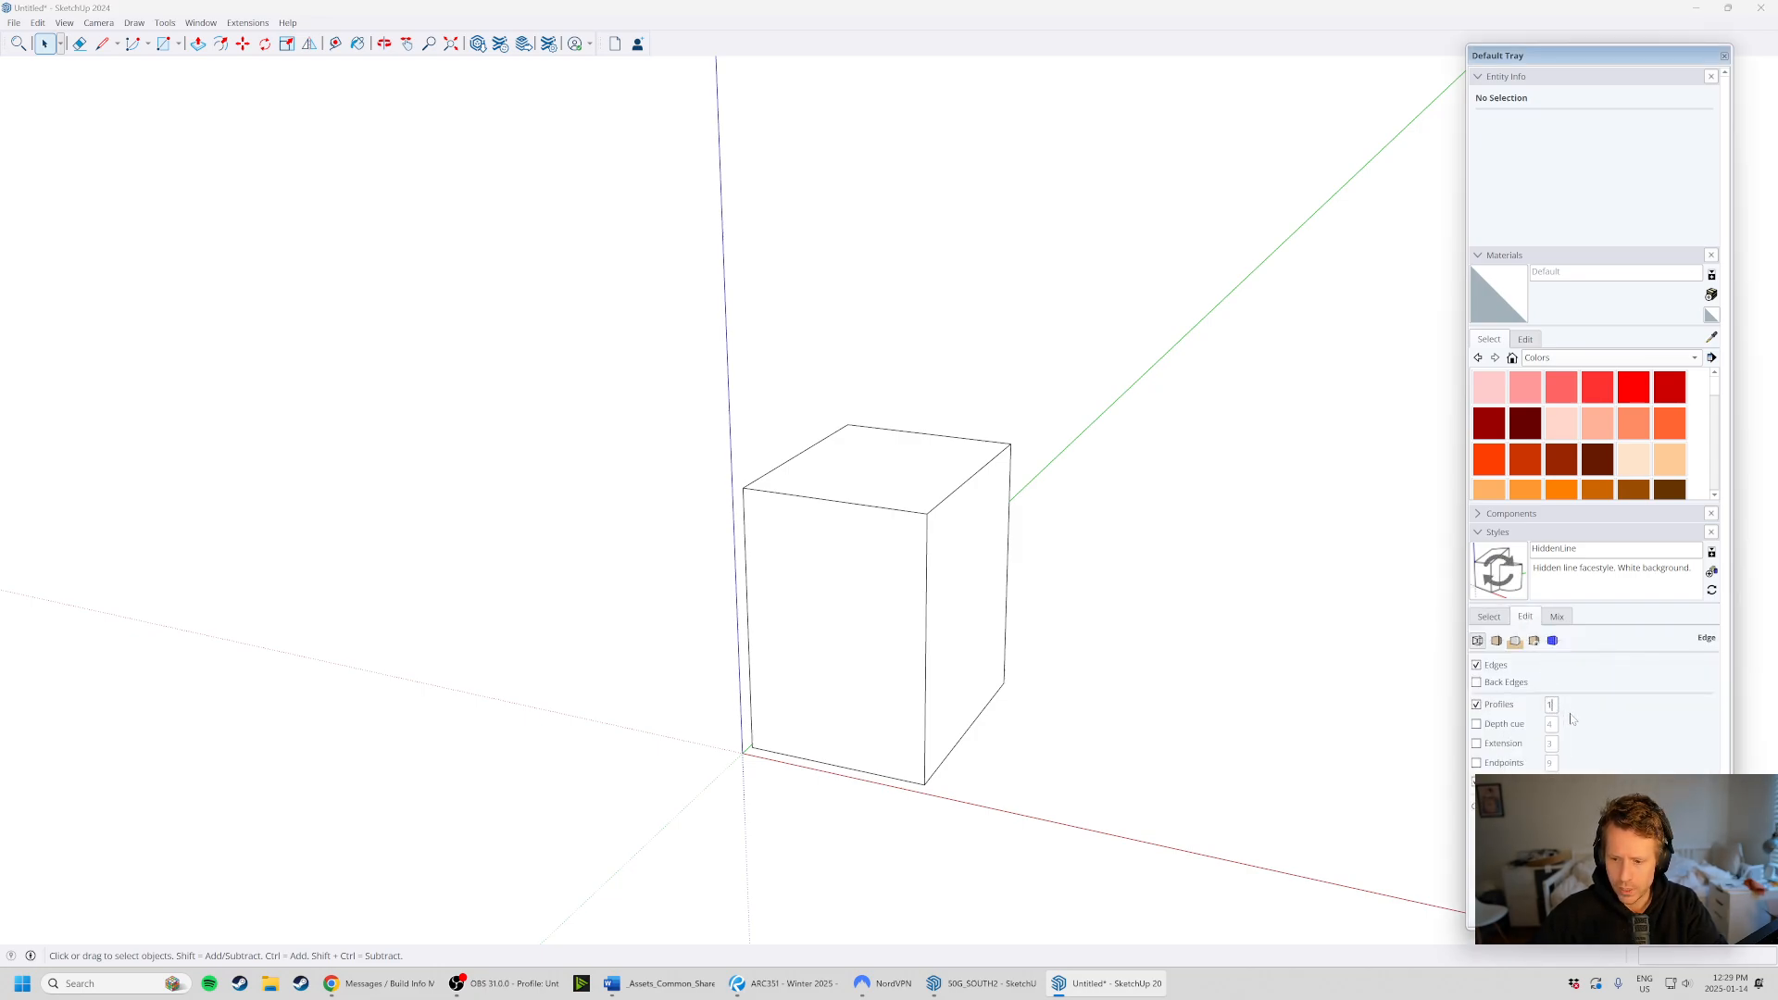
text(5)
key(BackSpace)
key(Return)
middle_drag(974, 652, 1358, 742)
- Compare the box's outline with Profiles off and on, and leave Profiles disabled in the HiddenLine style
click(1478, 705)
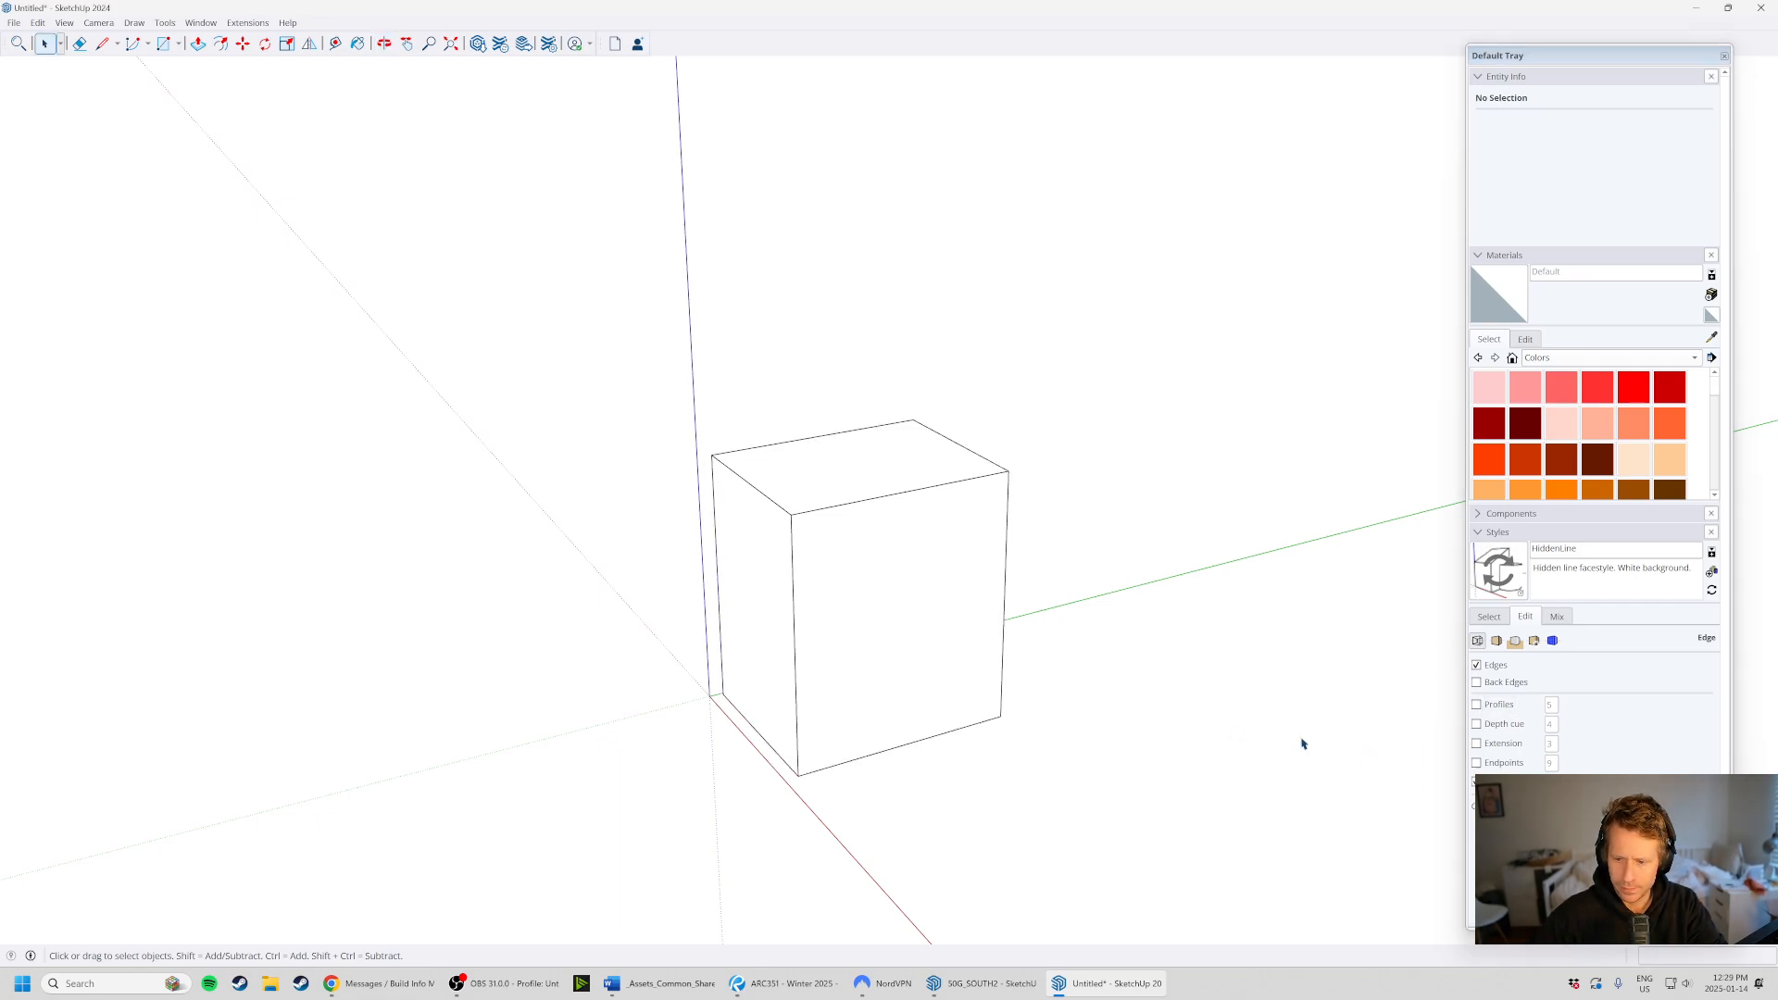
click(1478, 705)
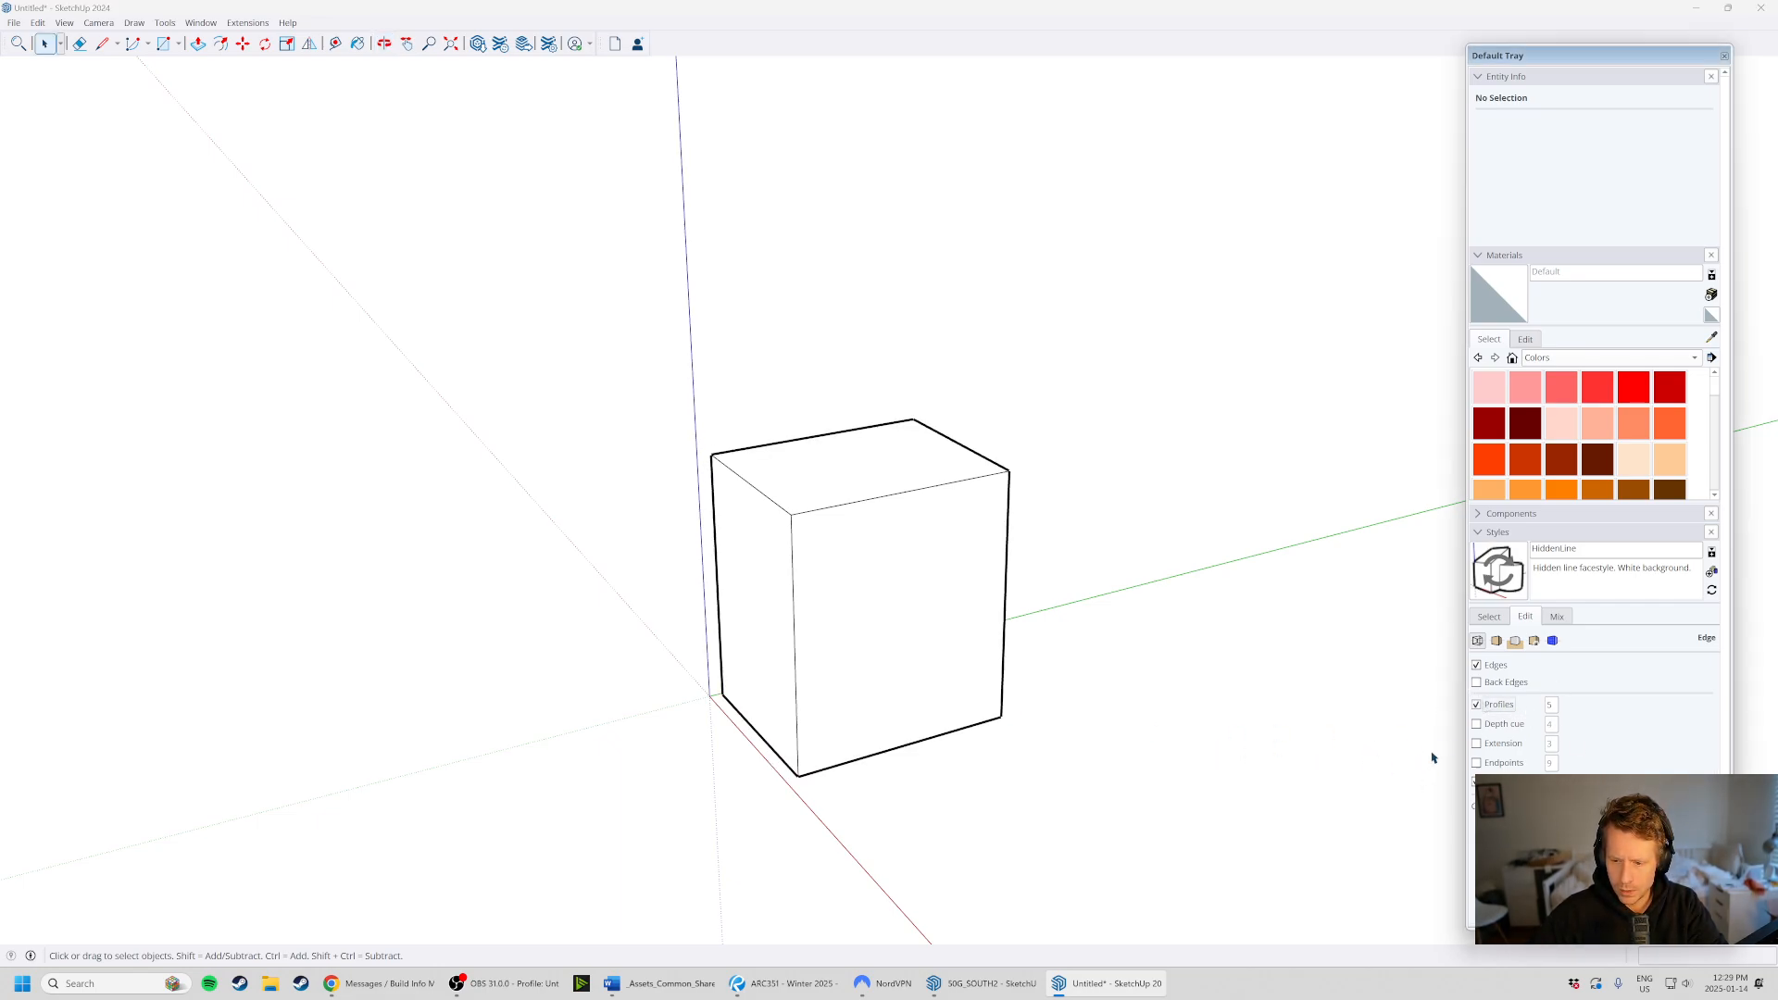
middle_drag(1016, 564, 750, 713)
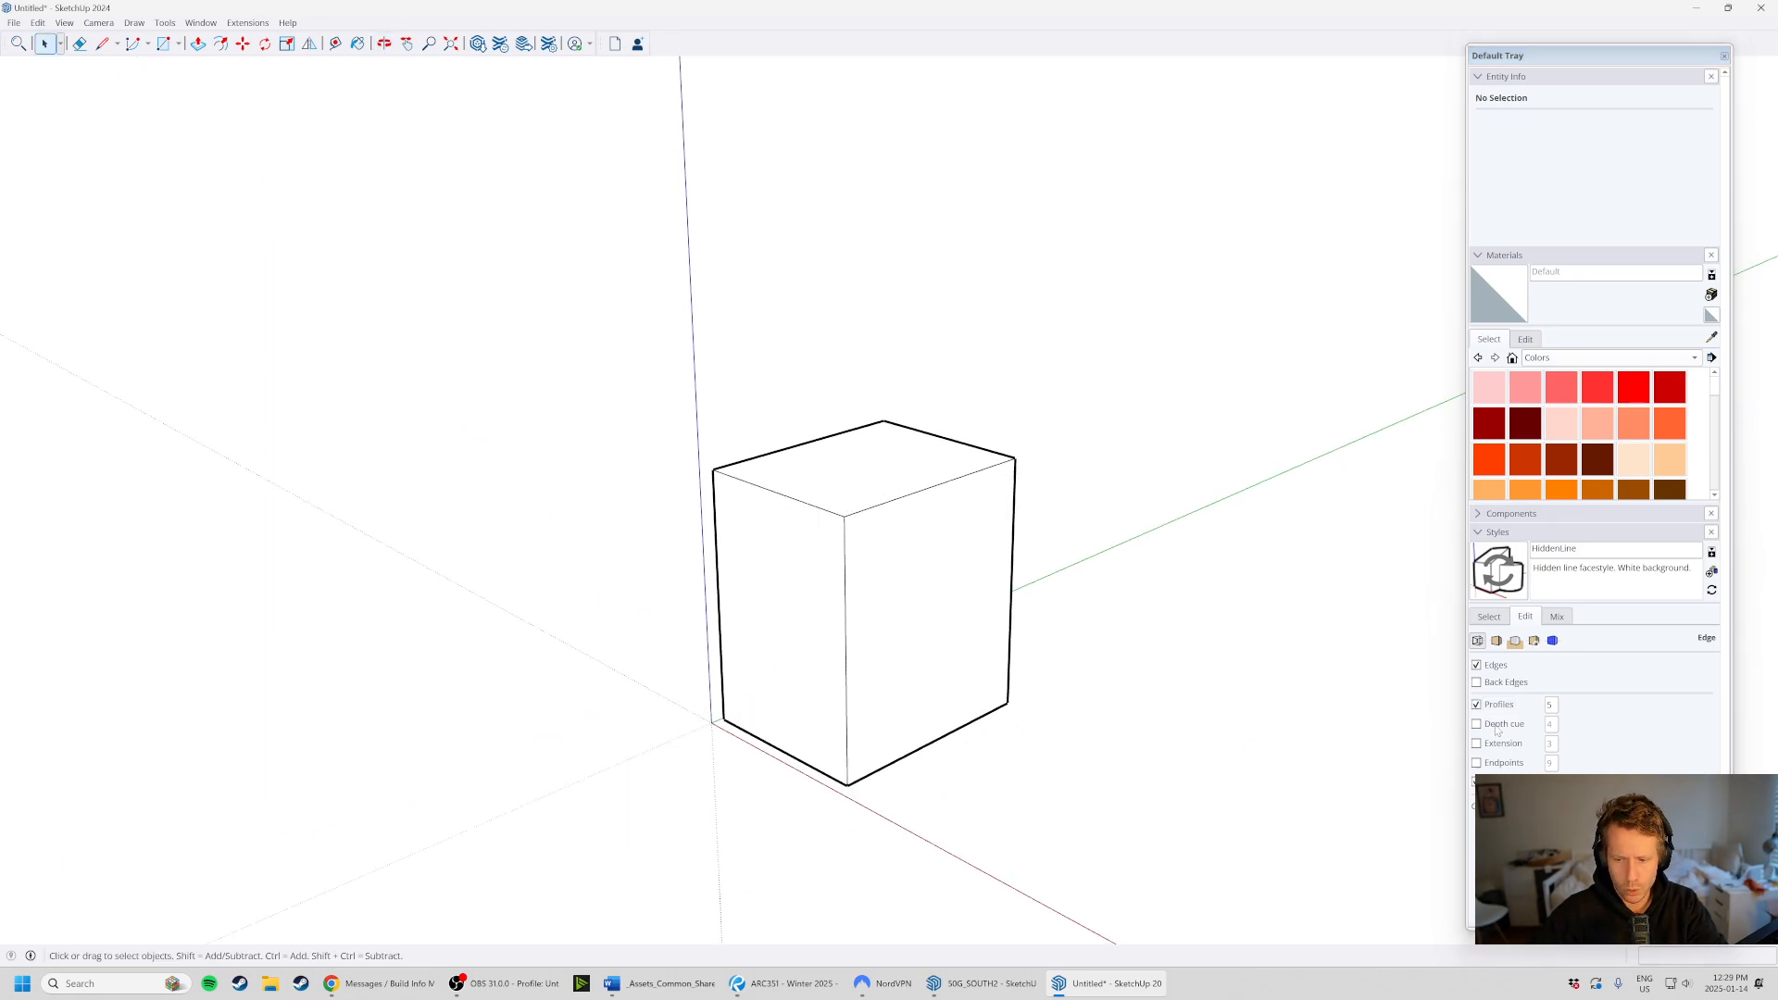
click(1478, 705)
scroll(743, 652, down, 3)
middle_drag(691, 652, 738, 654)
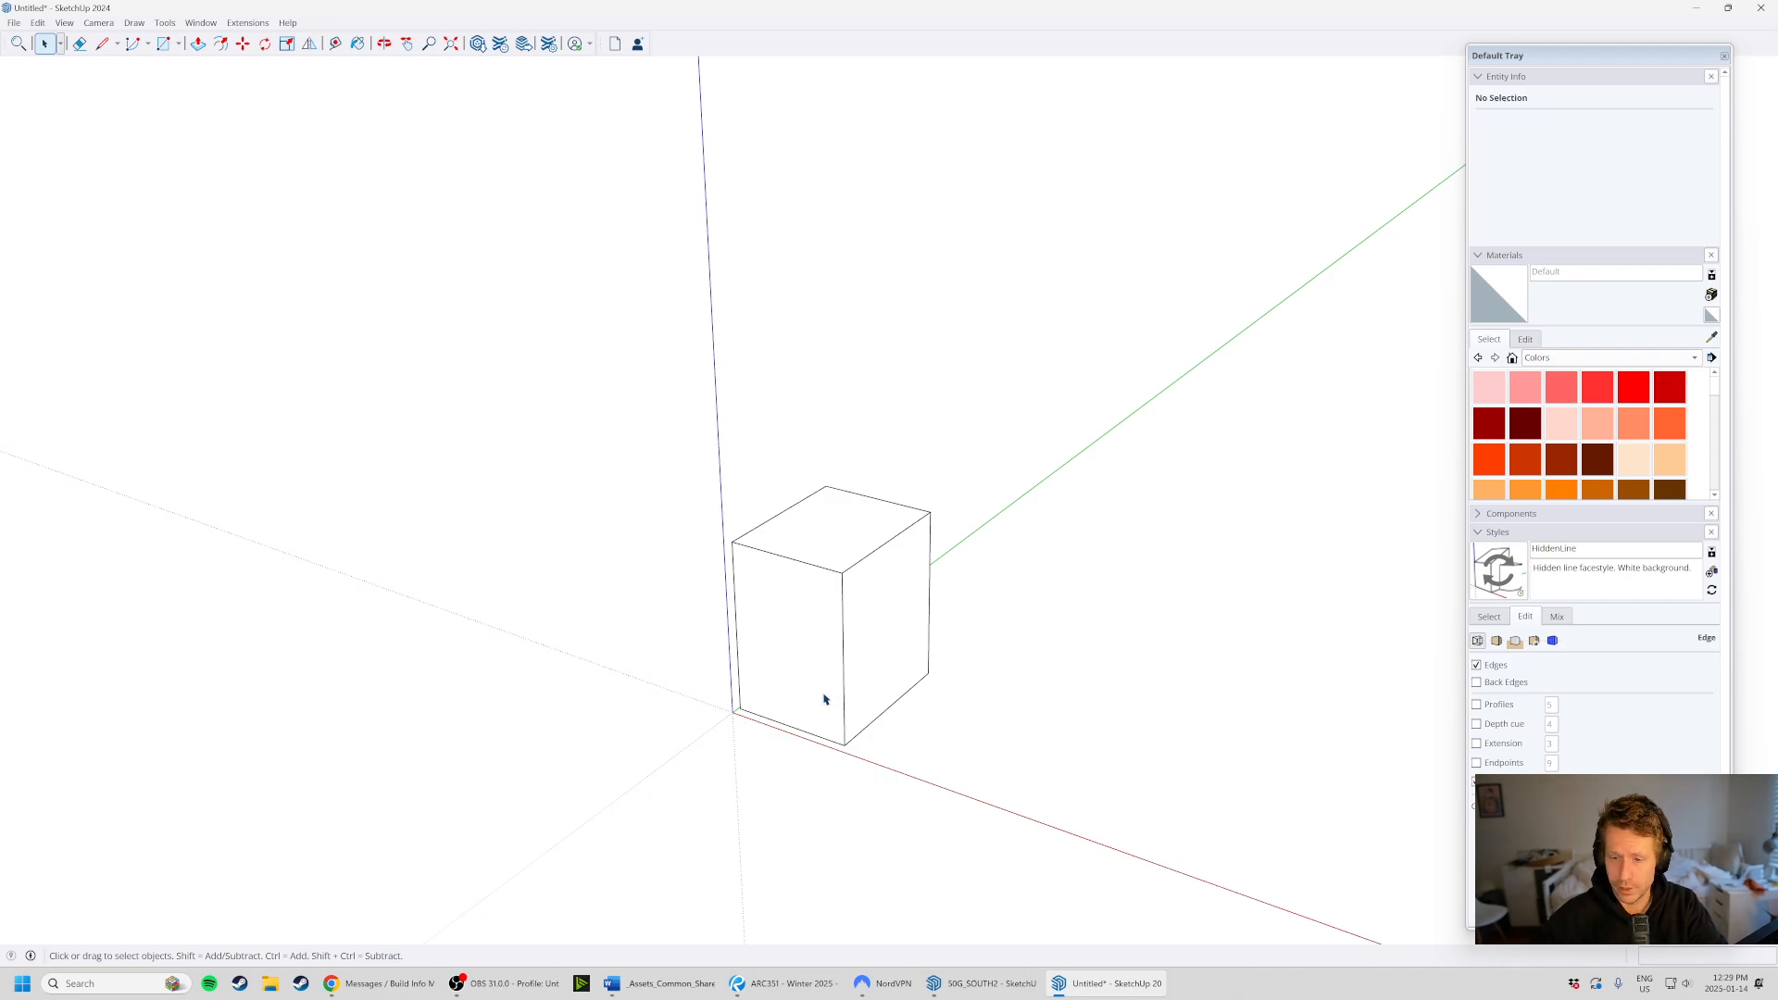
scroll(729, 623, down, 2)
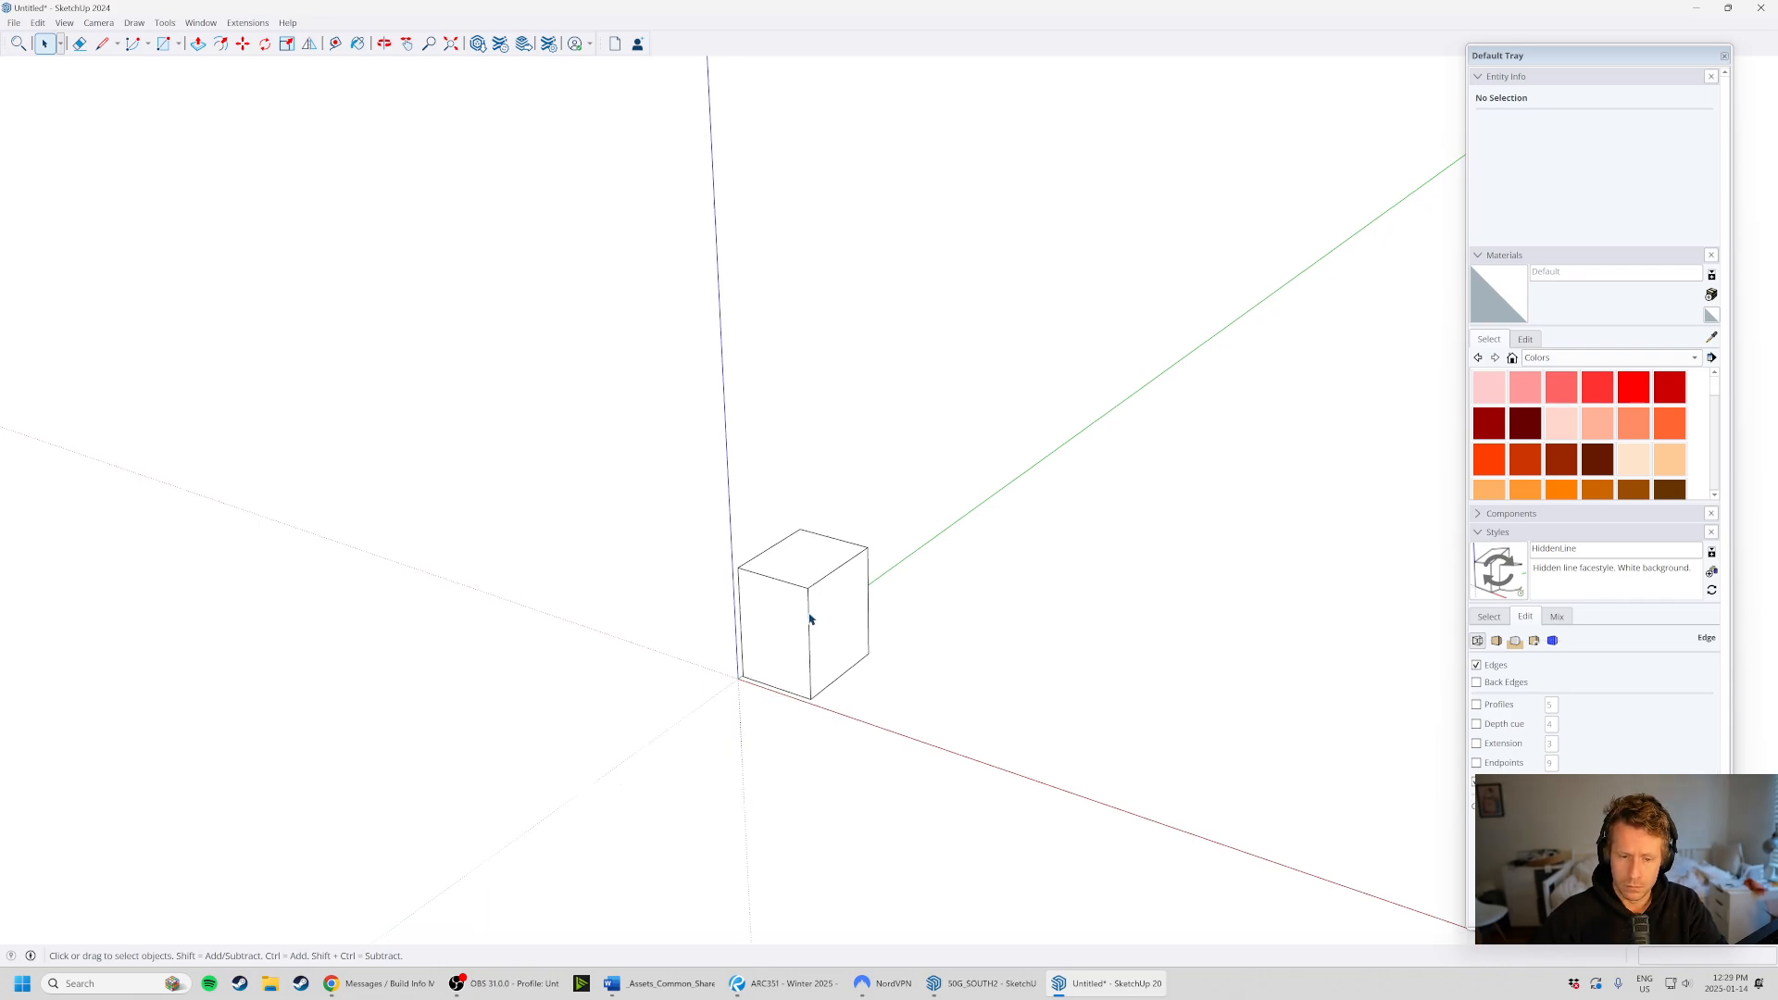
middle_drag(918, 614, 919, 686)
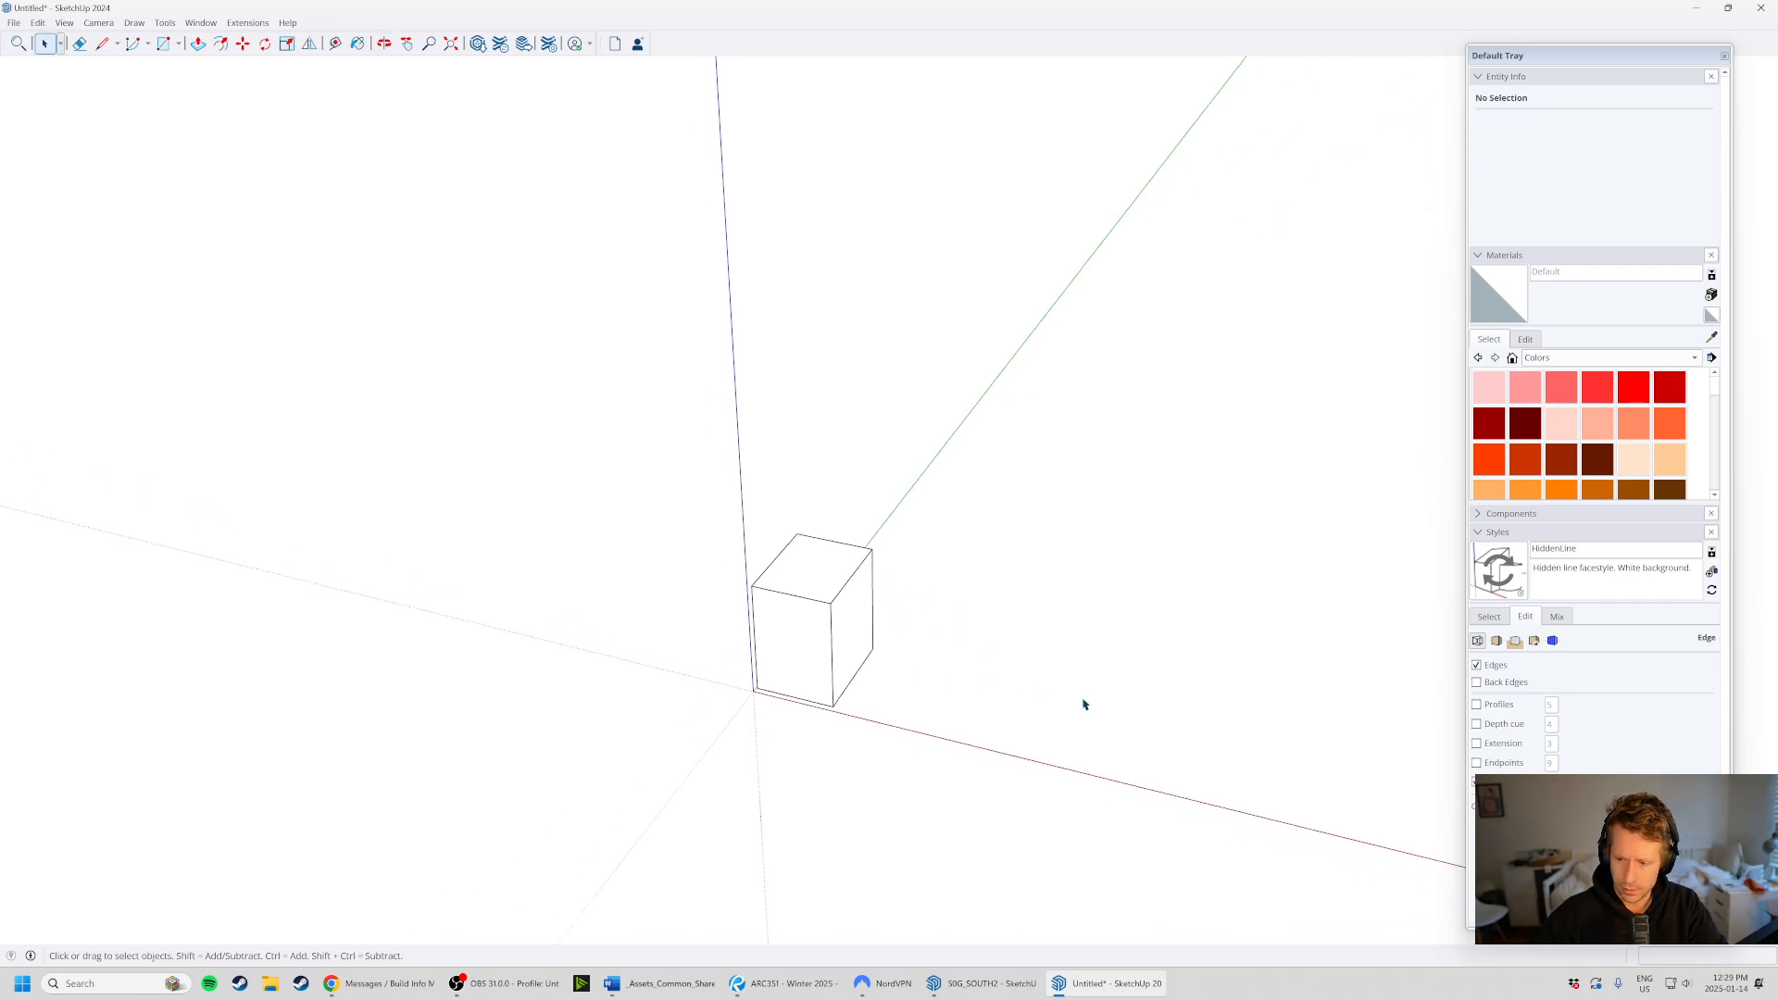
- Collapse the style settings and make the entire box a group
click(1569, 531)
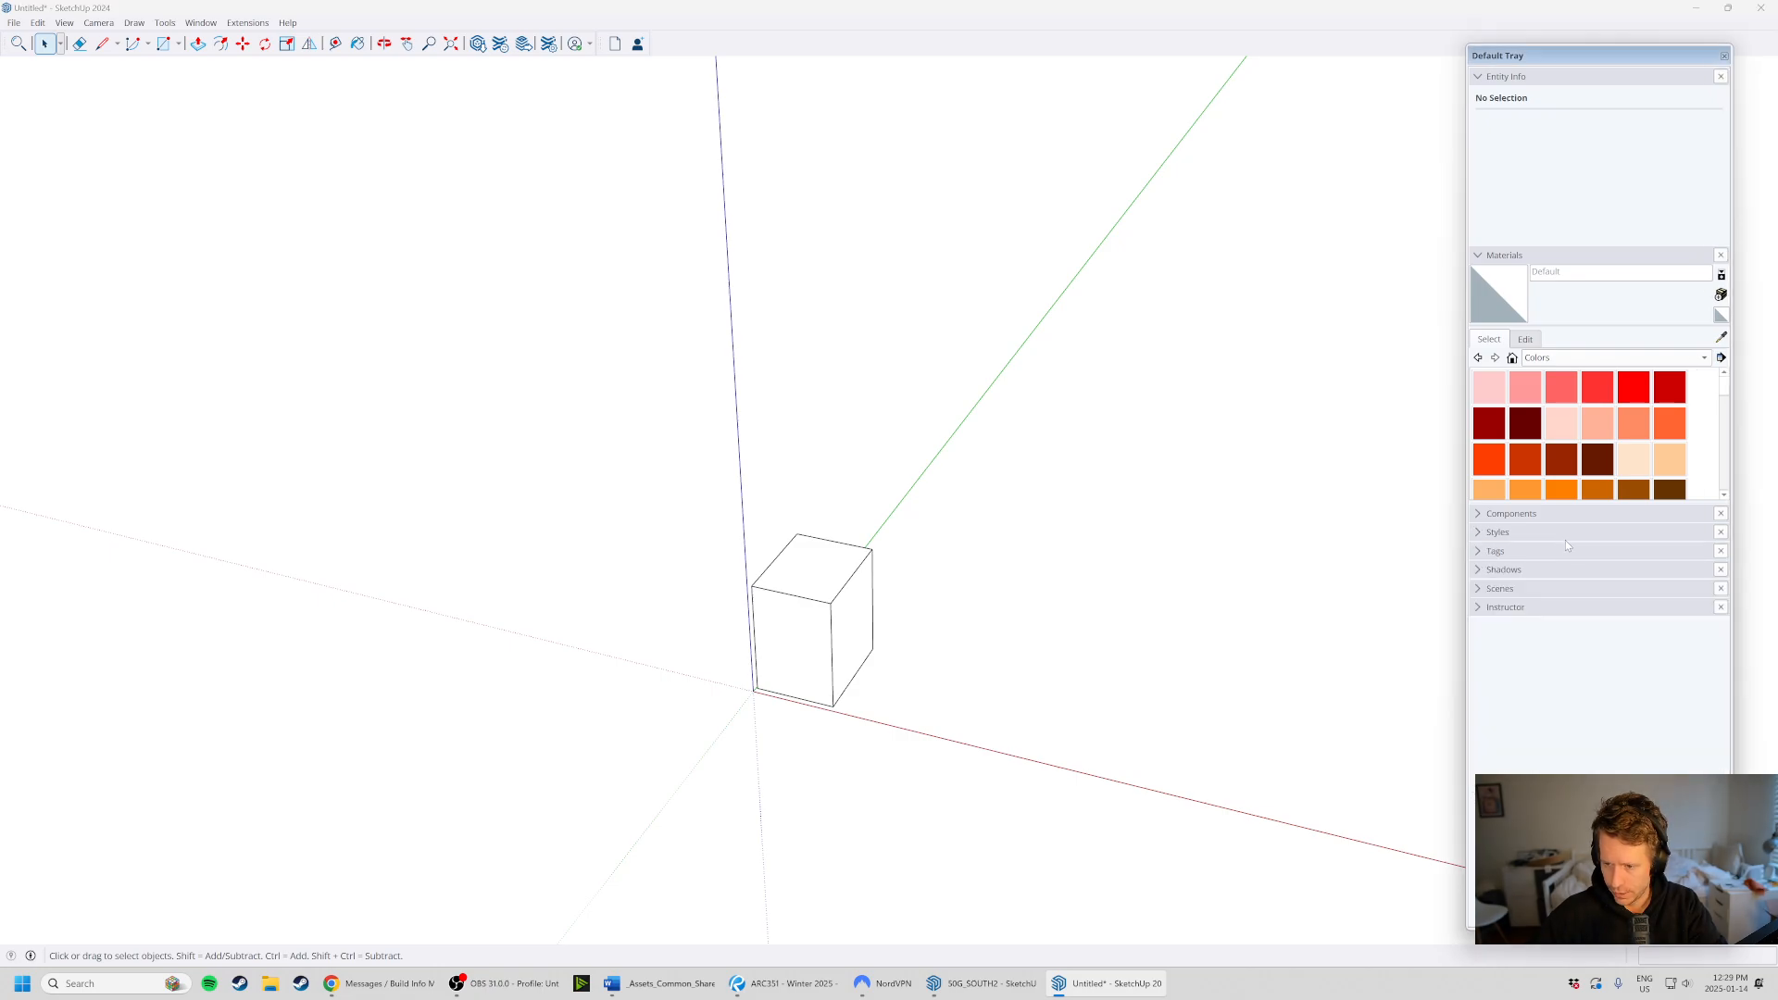
middle_drag(1107, 581, 835, 618)
triple_click(835, 618)
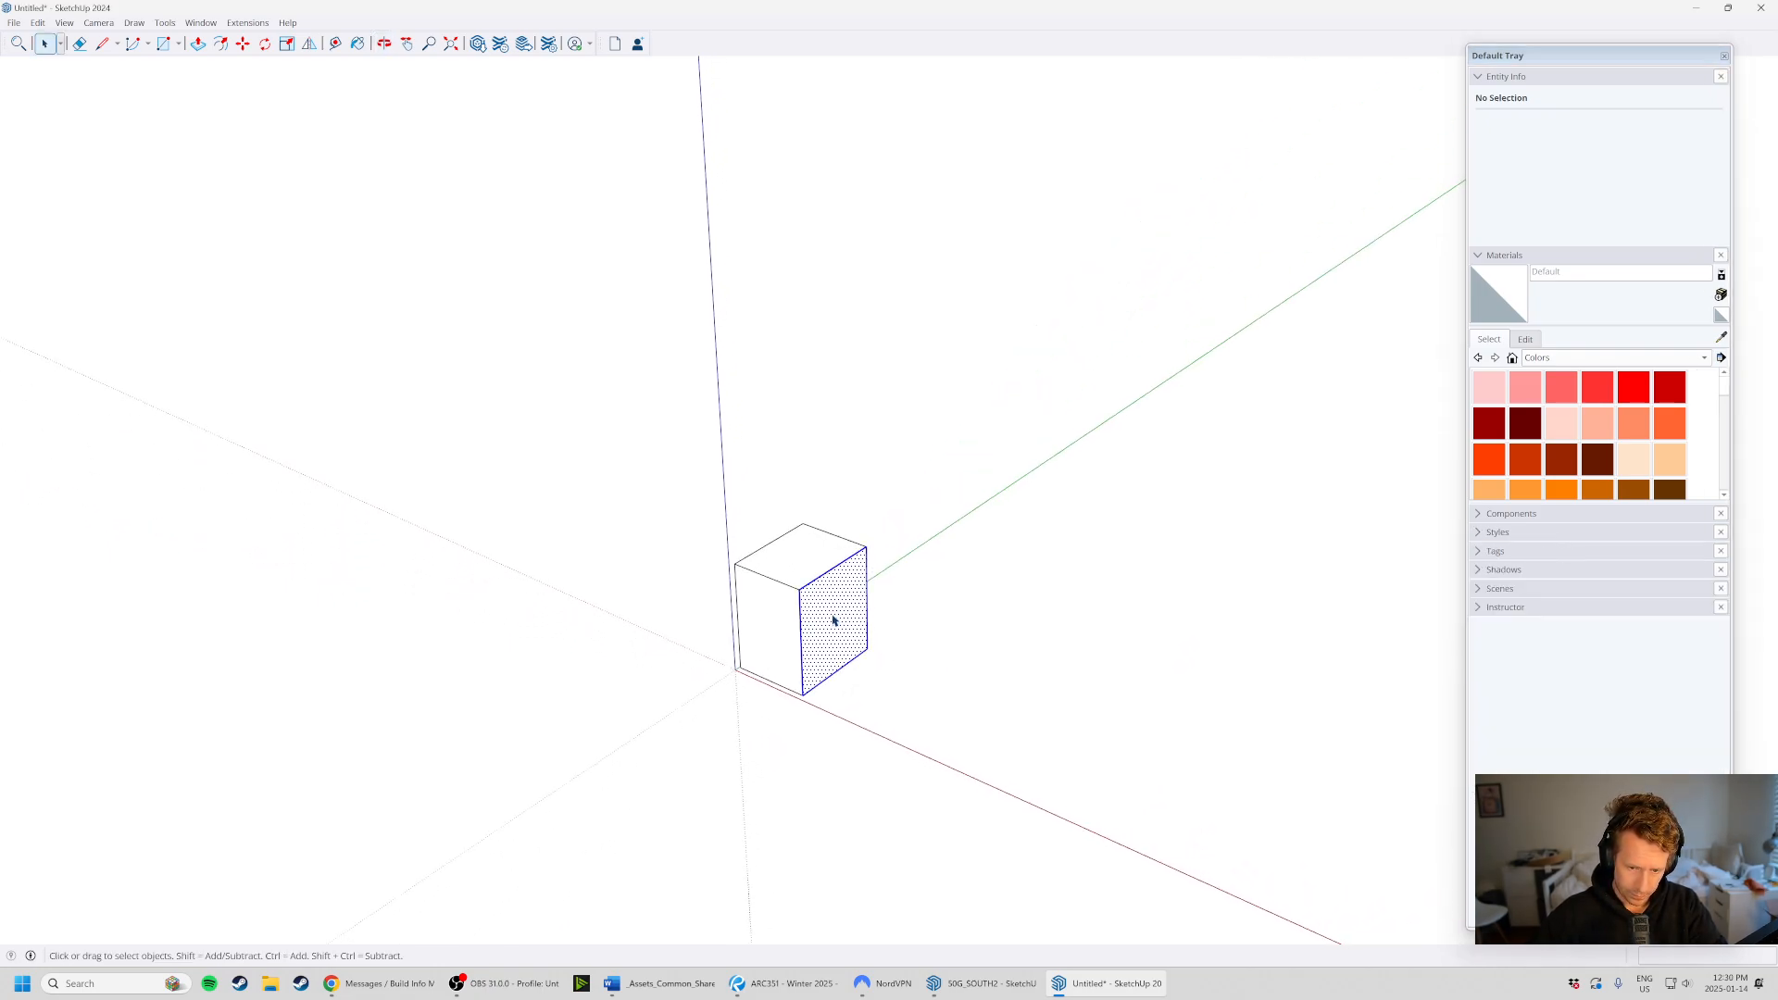
middle_drag(889, 716, 790, 536)
right_click(790, 536)
click(831, 662)
- Move the box group by its bottom corner onto the axes origin and deselect it
middle_drag(831, 662, 709, 669)
key(m)
click(699, 665)
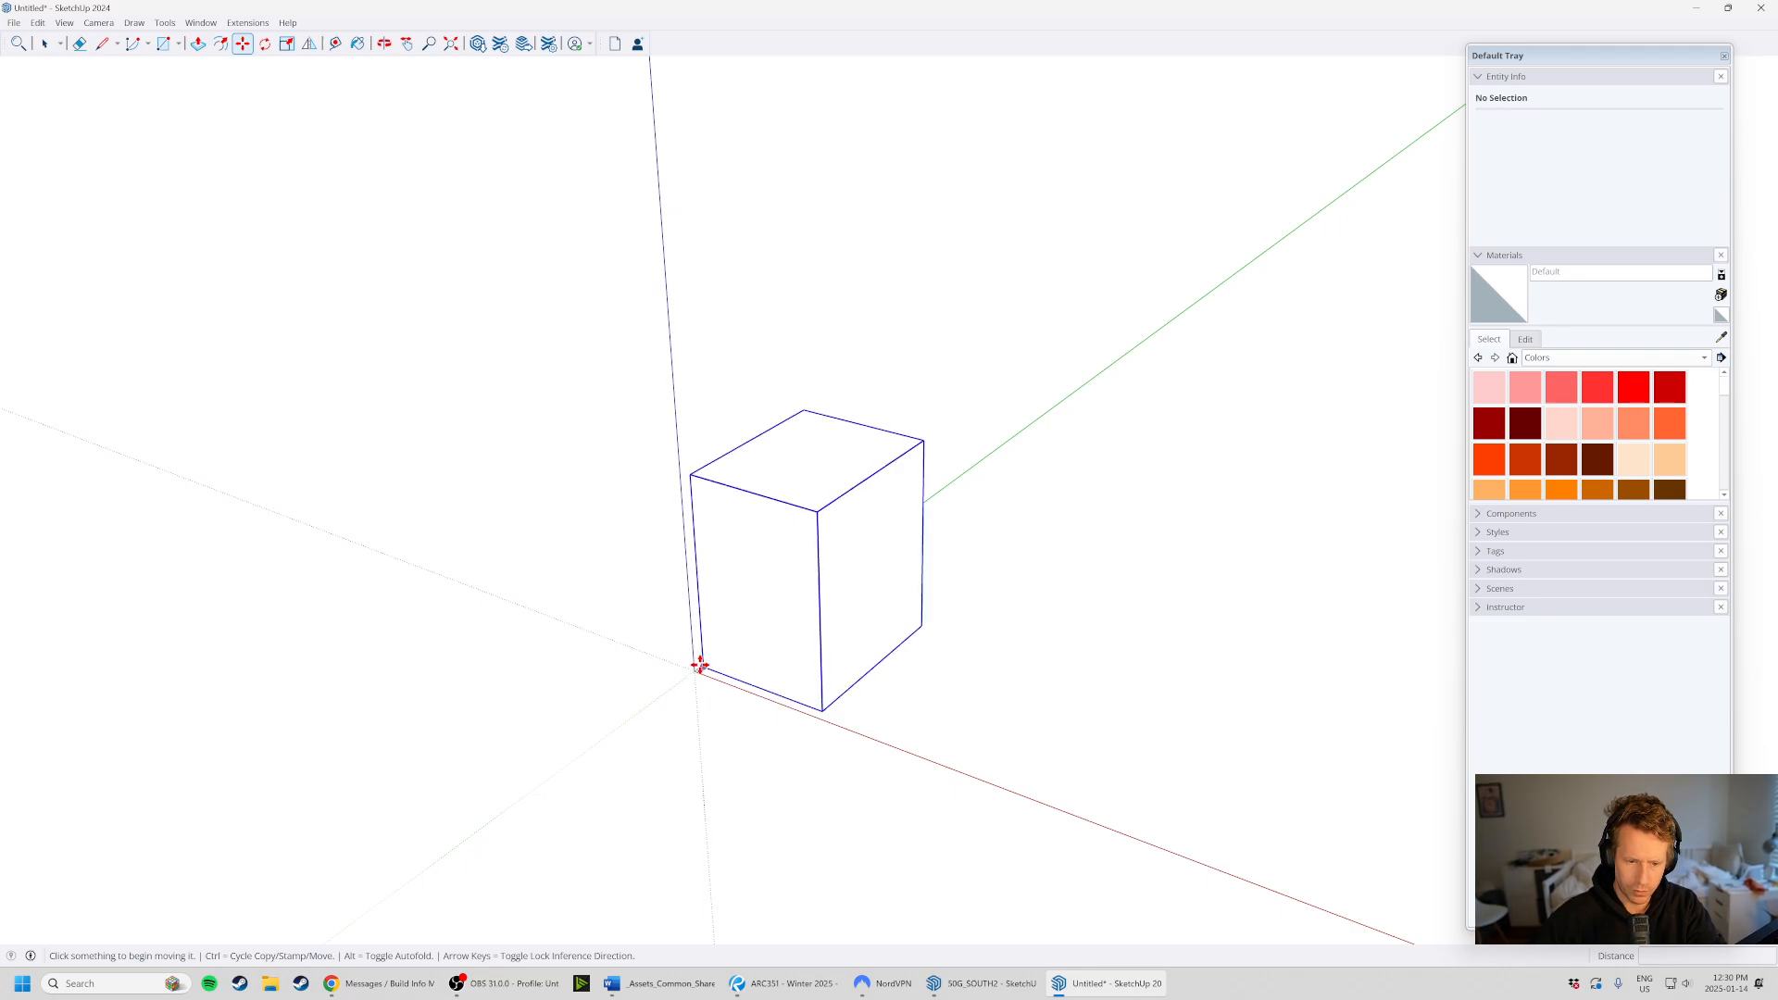
click(695, 671)
scroll(709, 741, down, 3)
key(space)
click(658, 734)
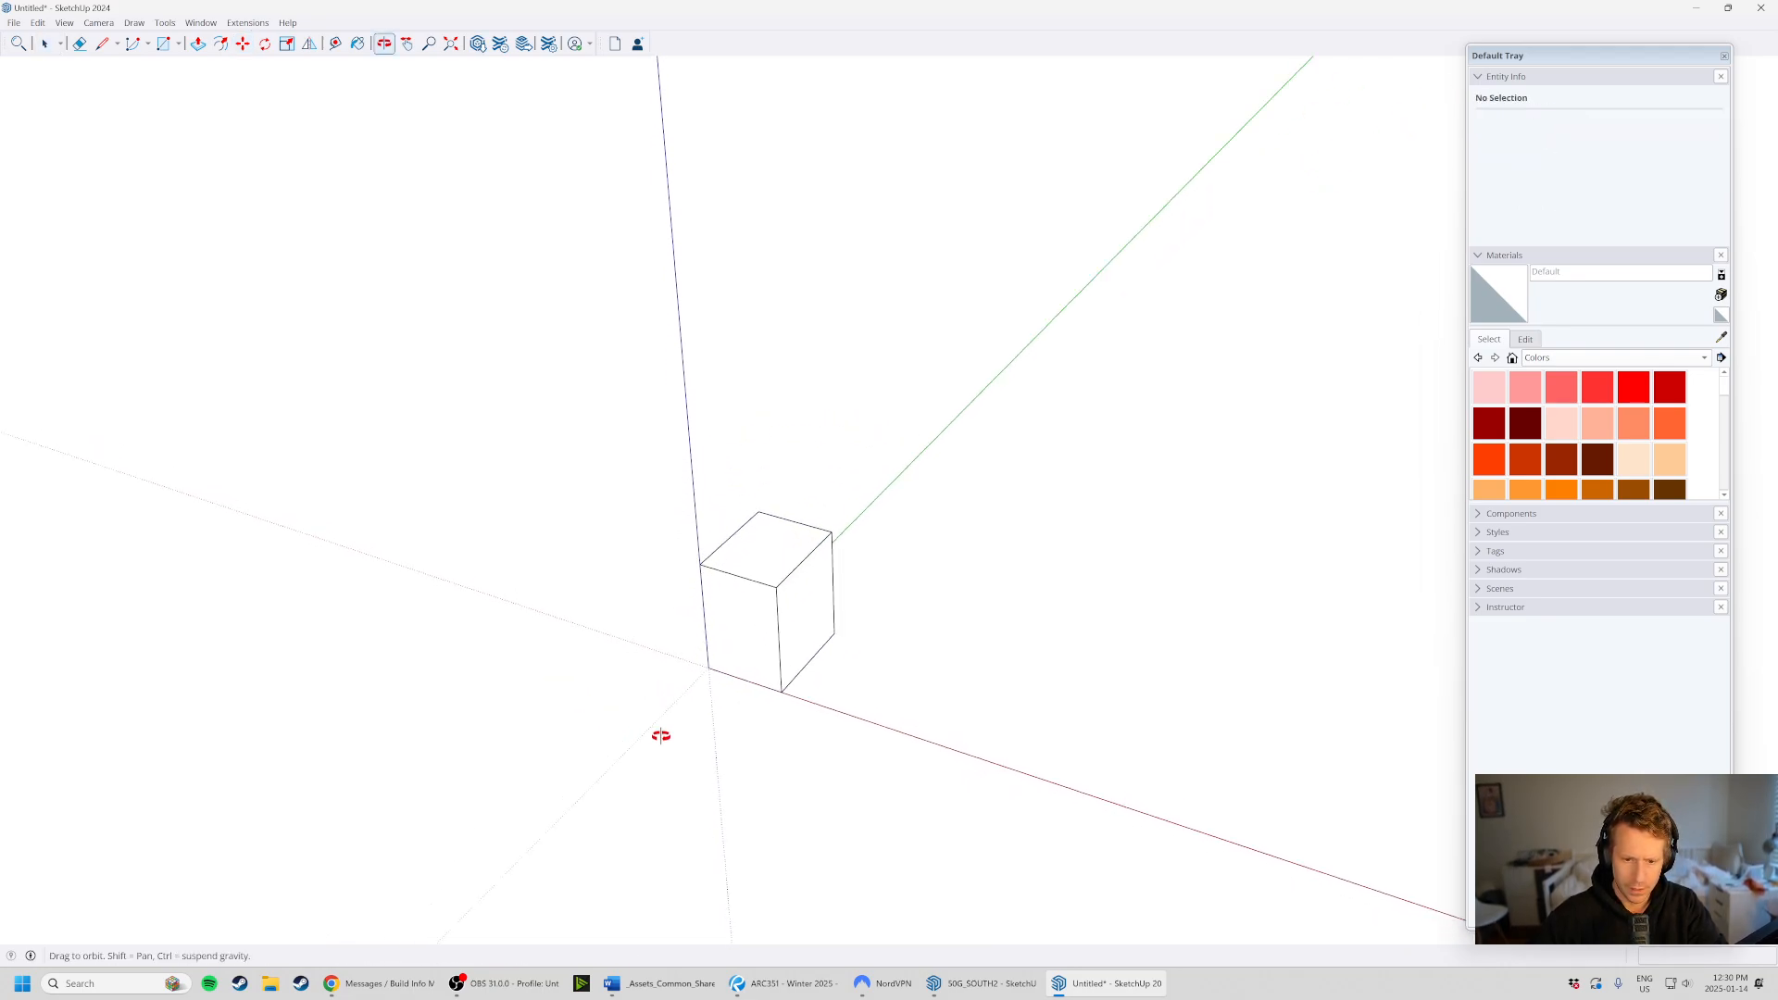
- Copy the box group about 18677 mm along the red axis, leaving a small gap between the two boxes
middle_drag(659, 735, 765, 639)
key(ctrl+a)
key(m)
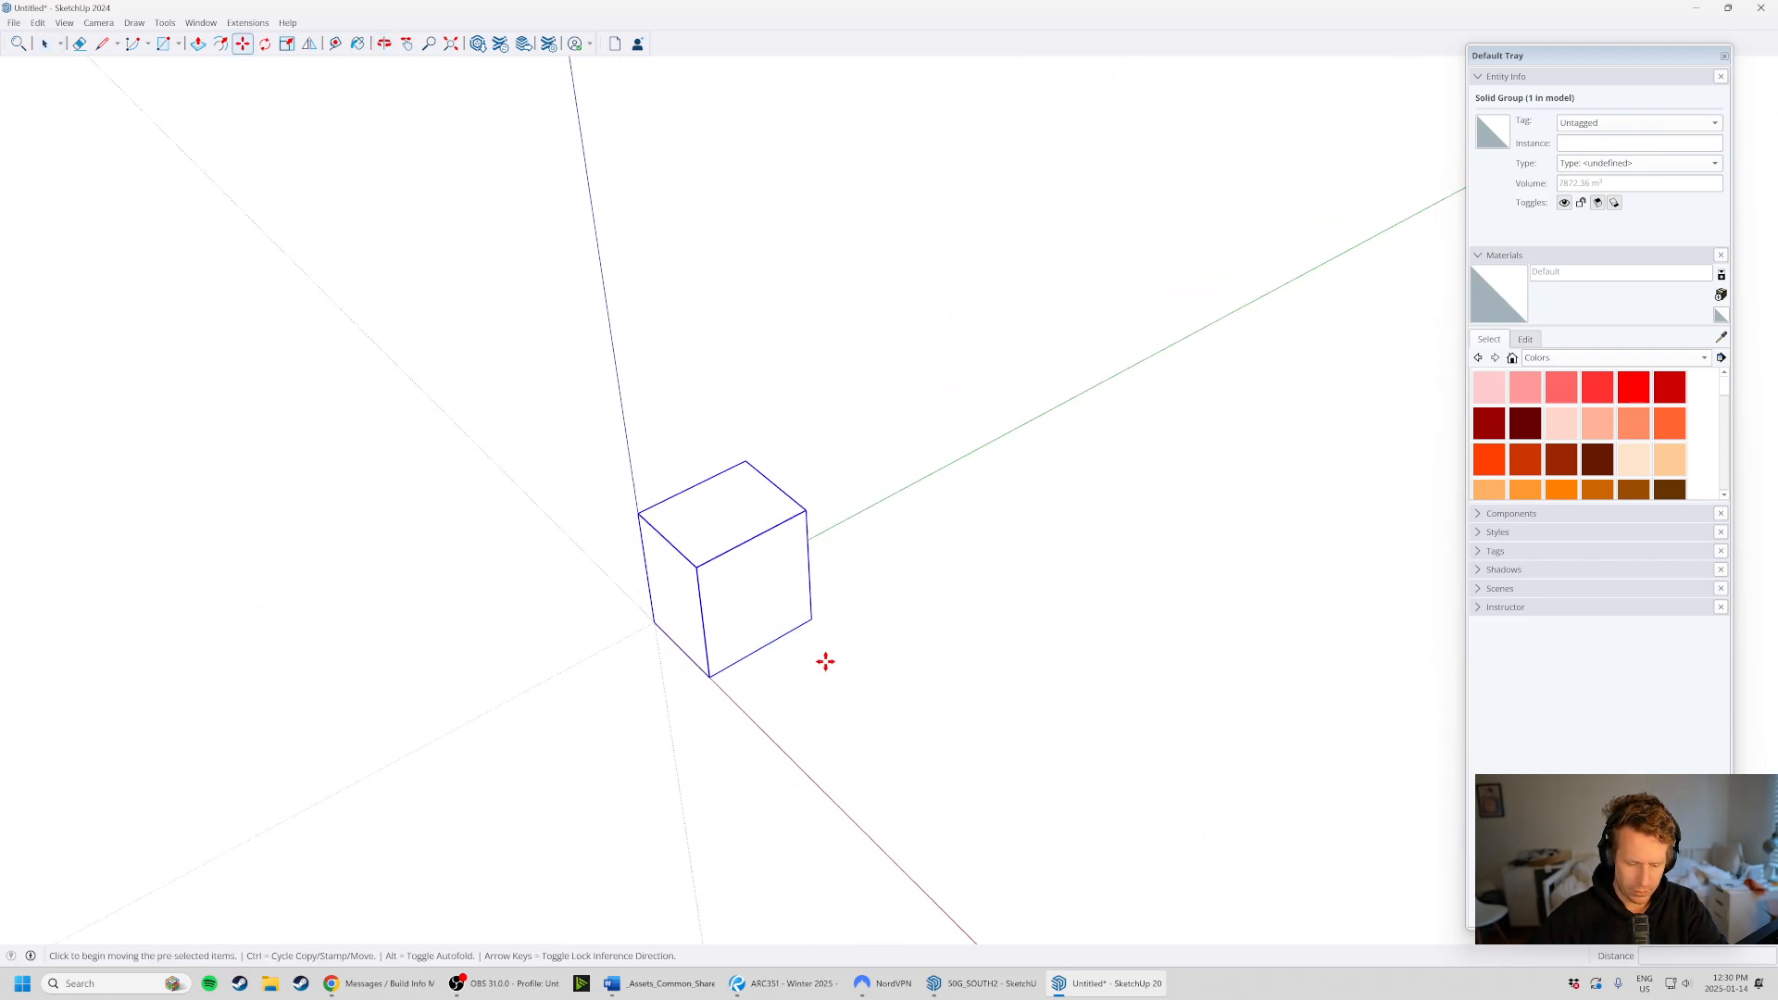
key(ctrl)
click(651, 620)
click(714, 682)
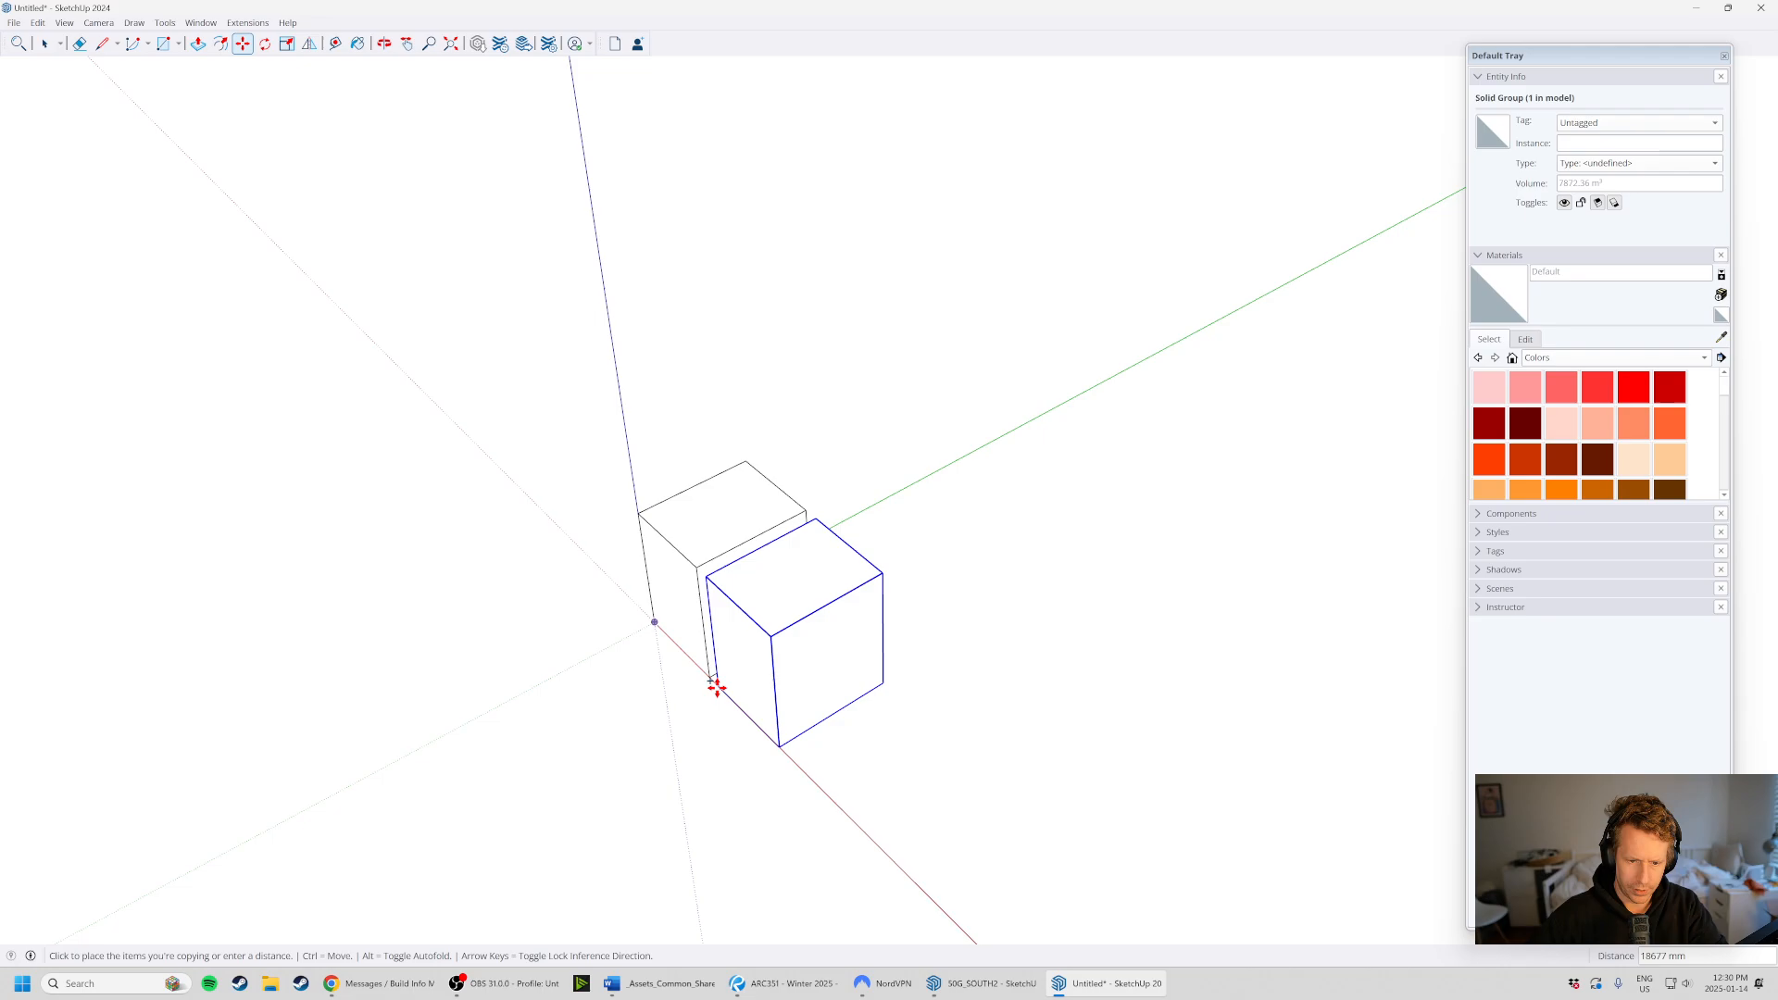
middle_drag(814, 513, 832, 643)
middle_drag(667, 588, 781, 706)
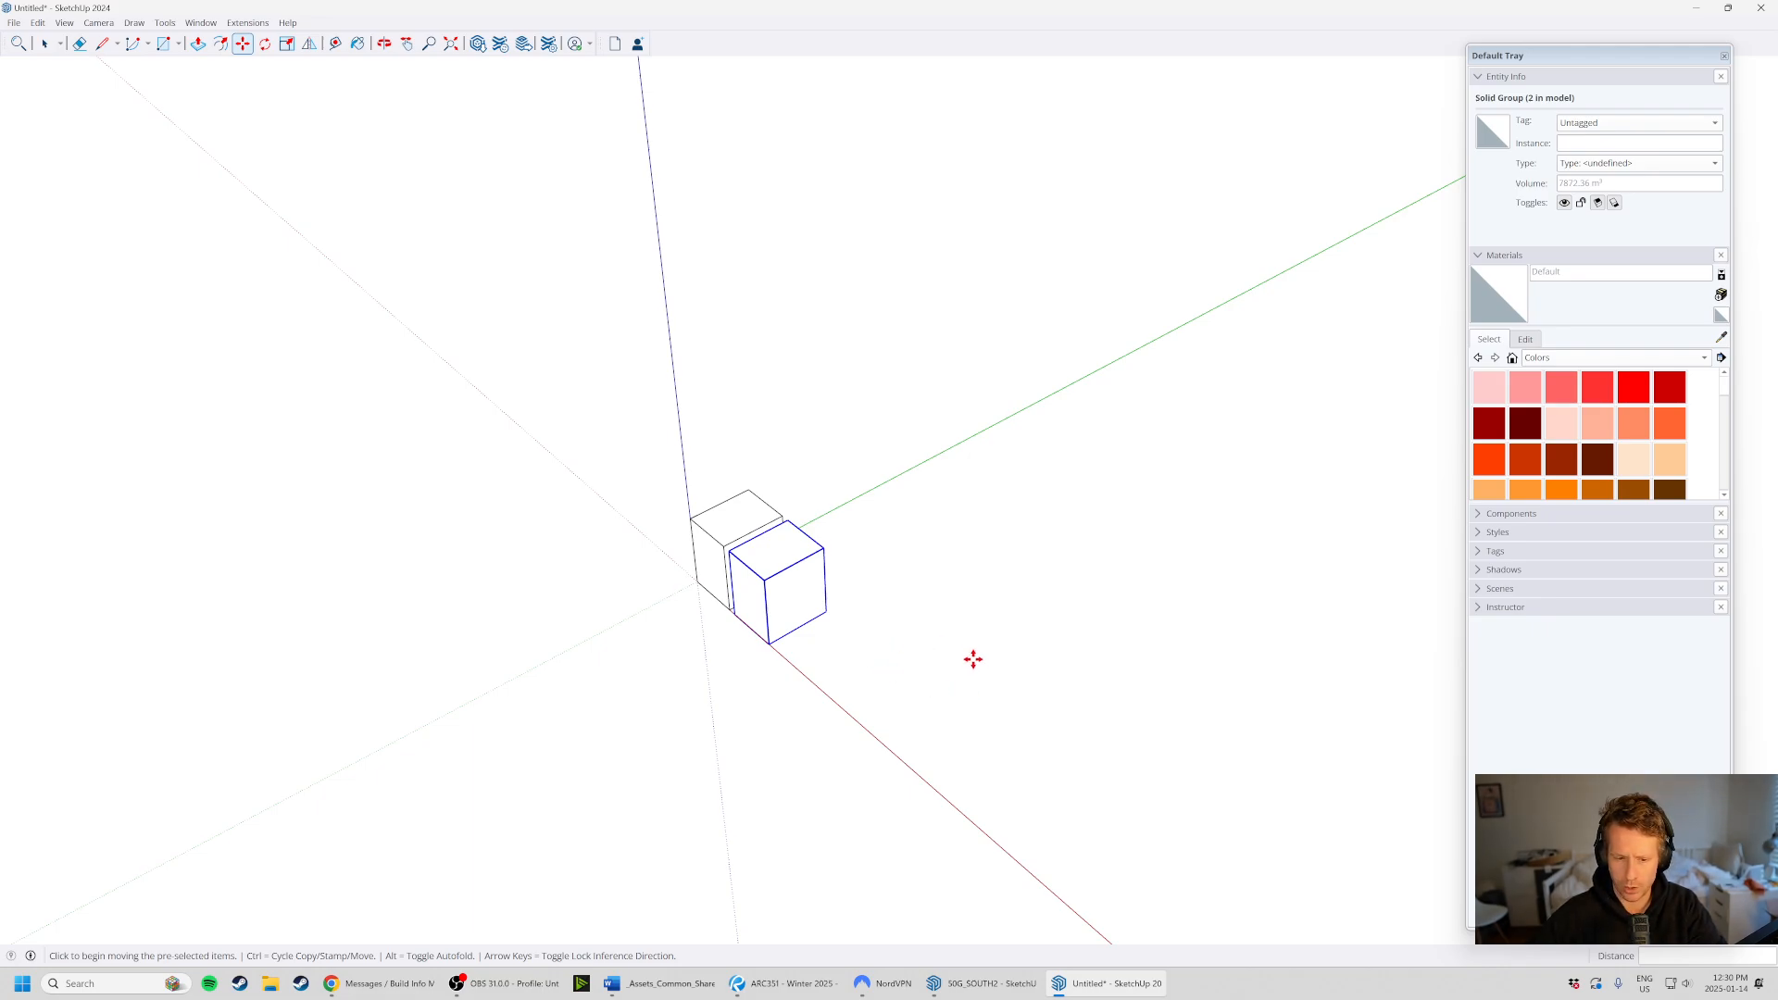
scroll(754, 642, up, 3)
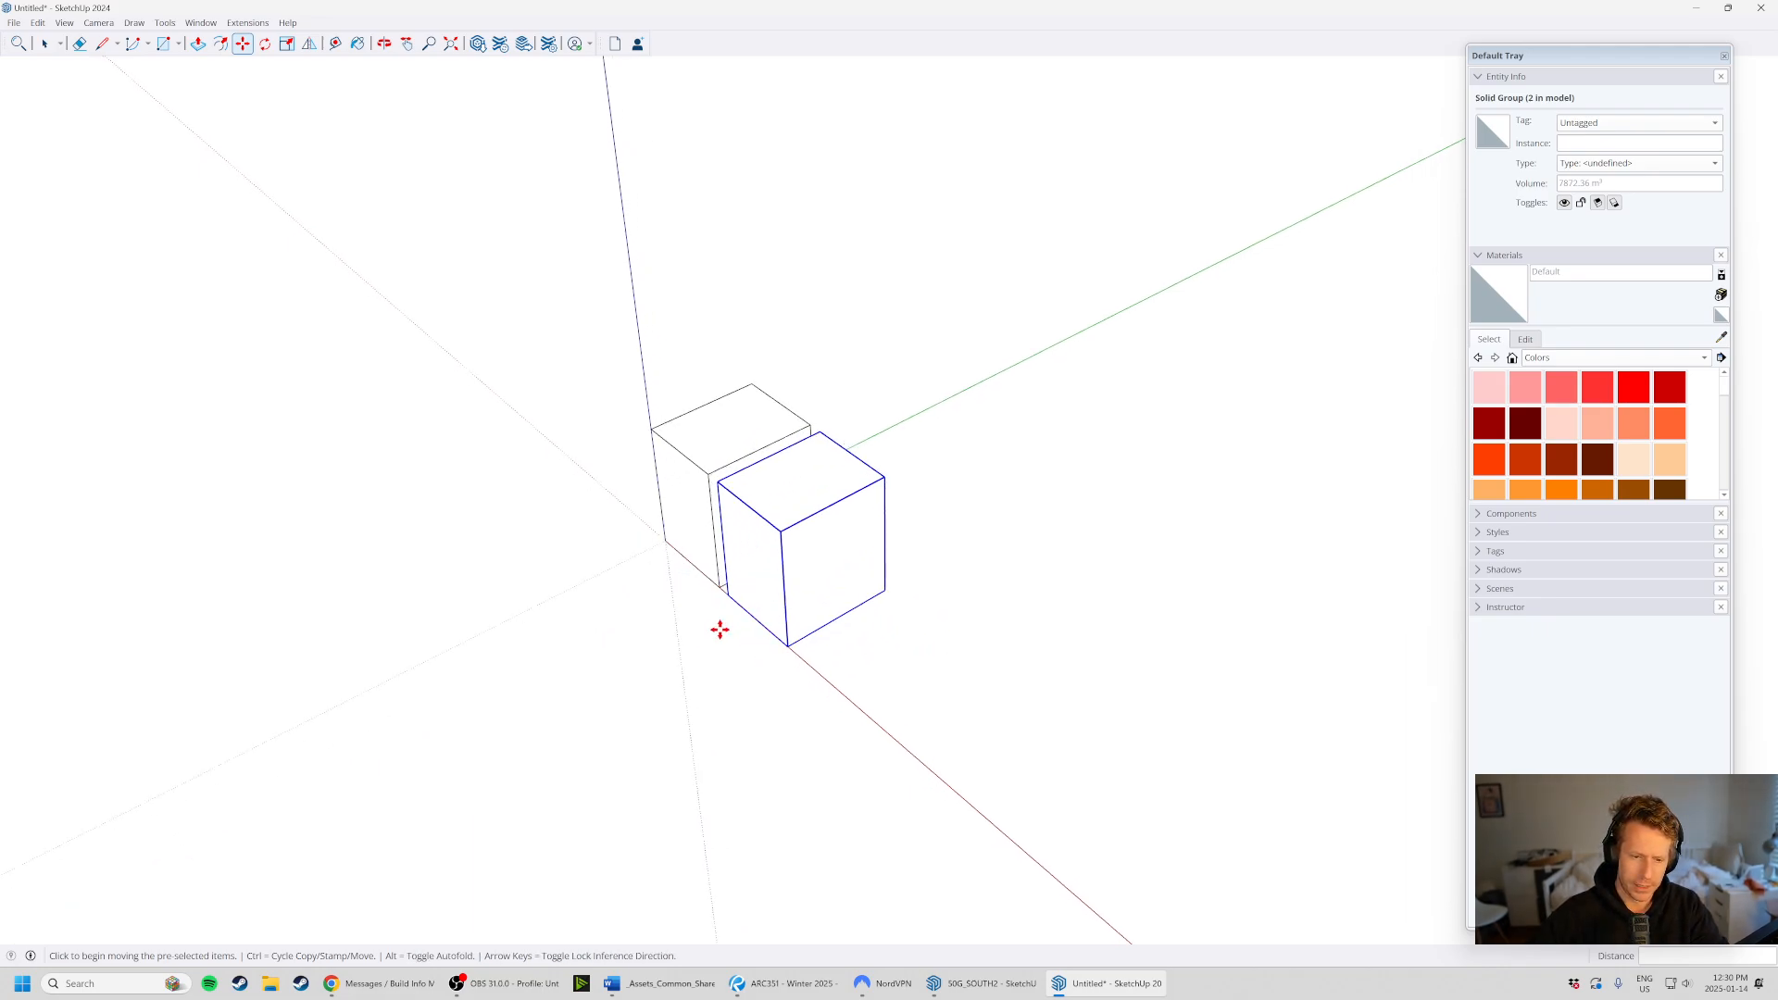
key(ctrl)
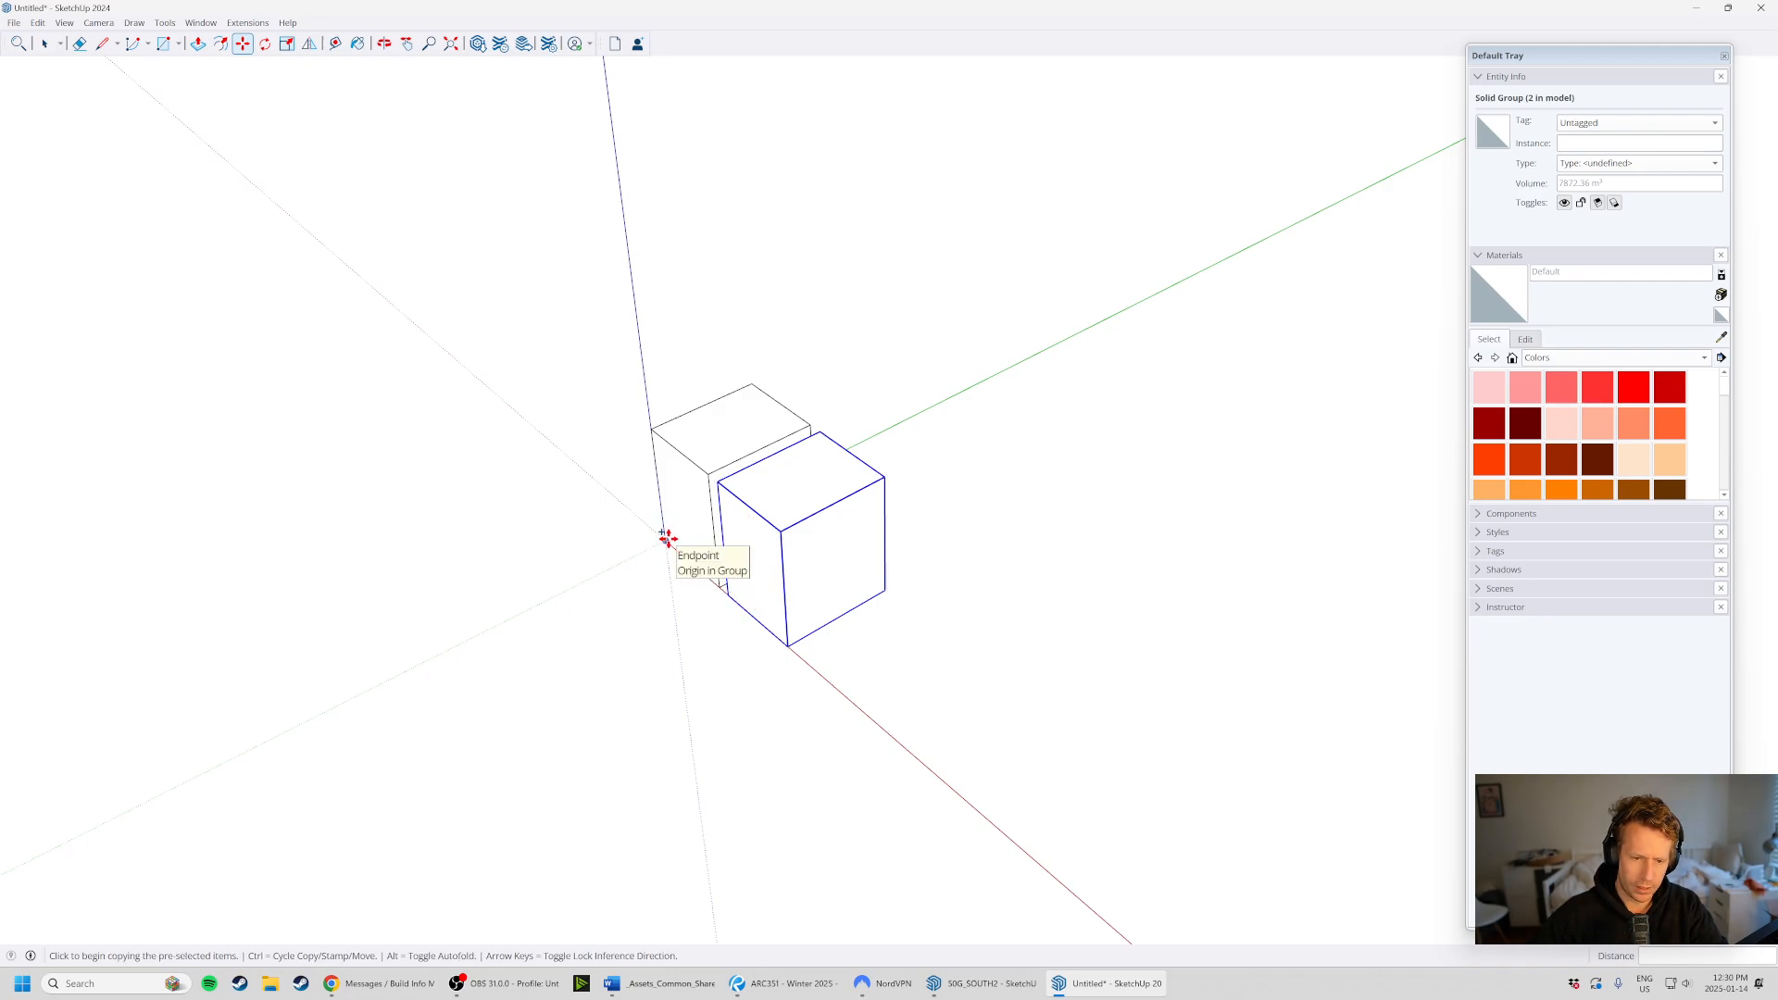
key(Escape)
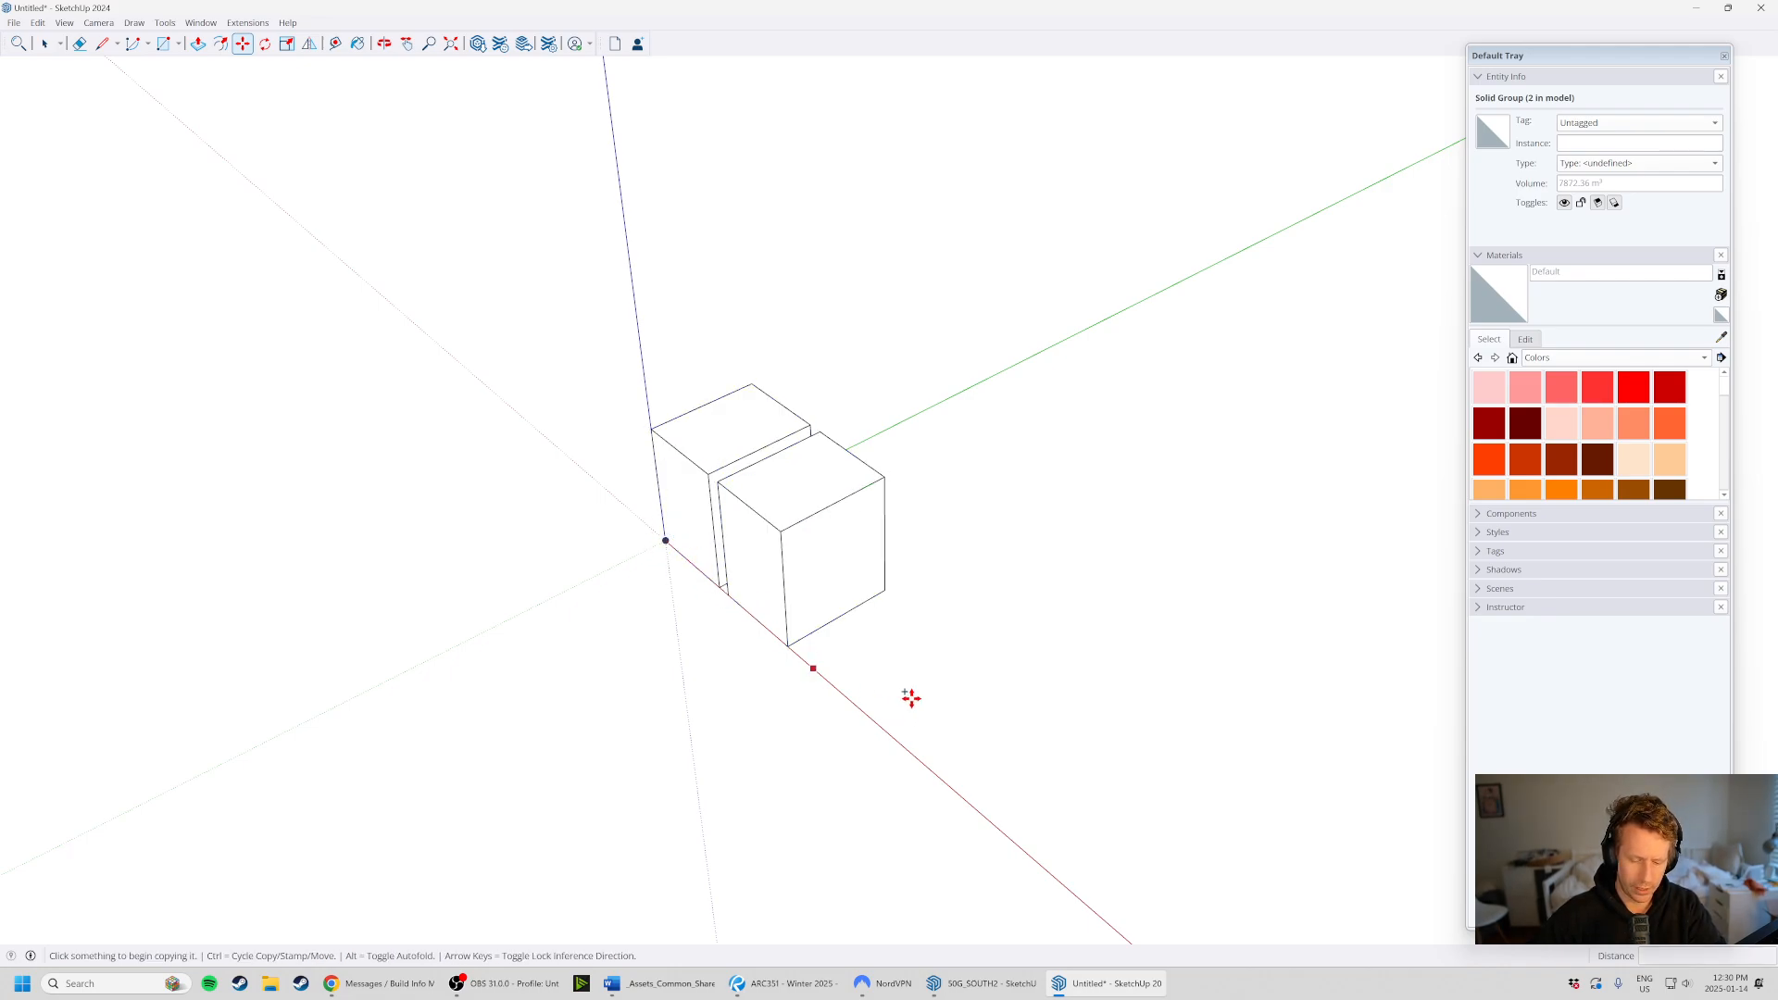
key(space)
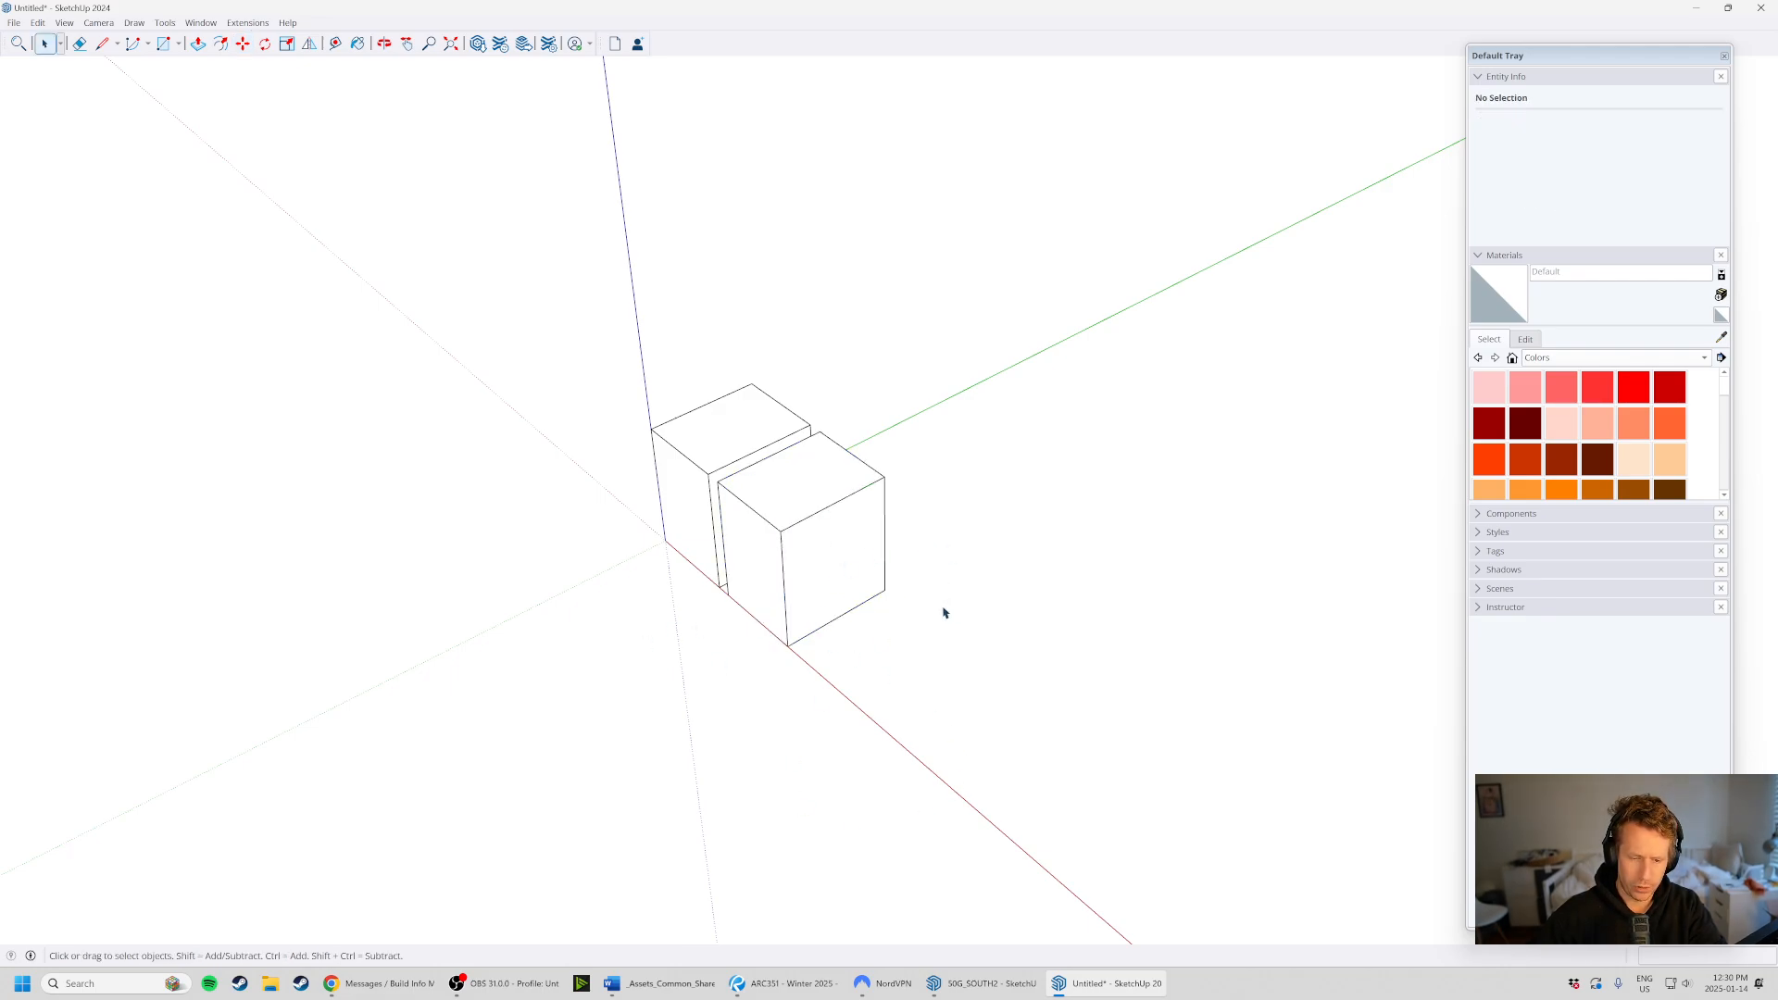
- Copy the second box group about 18677 mm further along the red axis, keeping the same gap between boxes
click(802, 588)
middle_drag(679, 794, 946, 627)
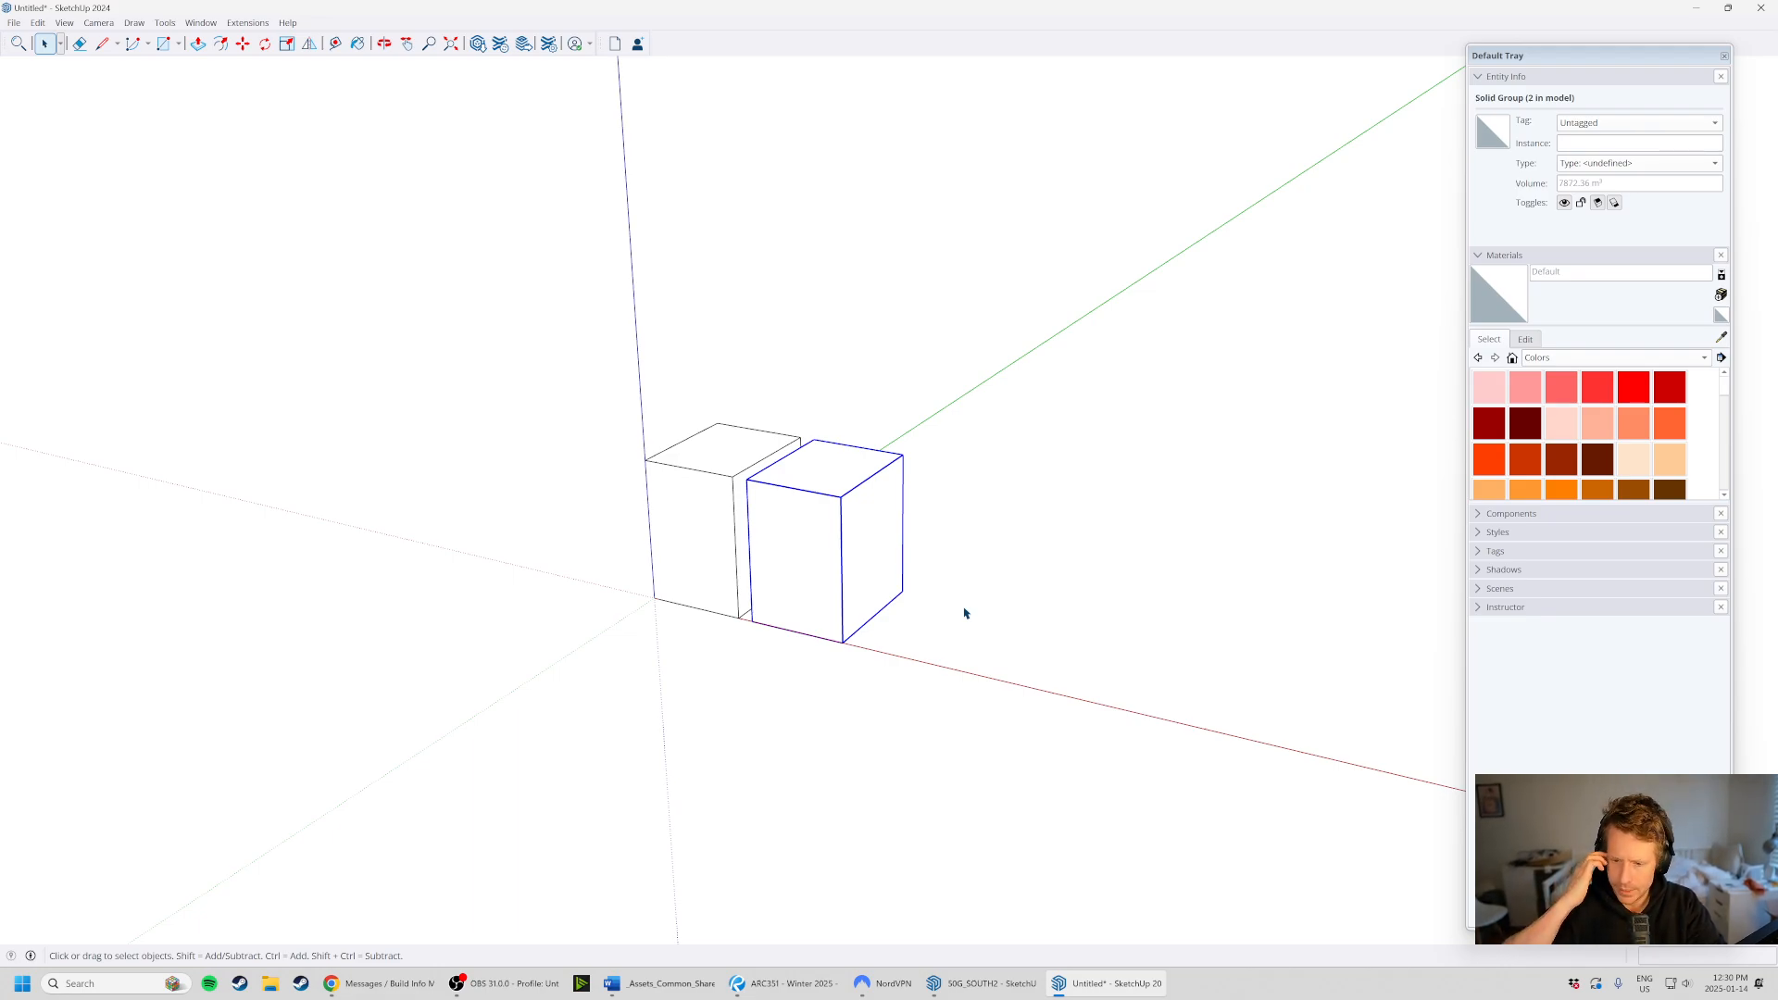
key(m)
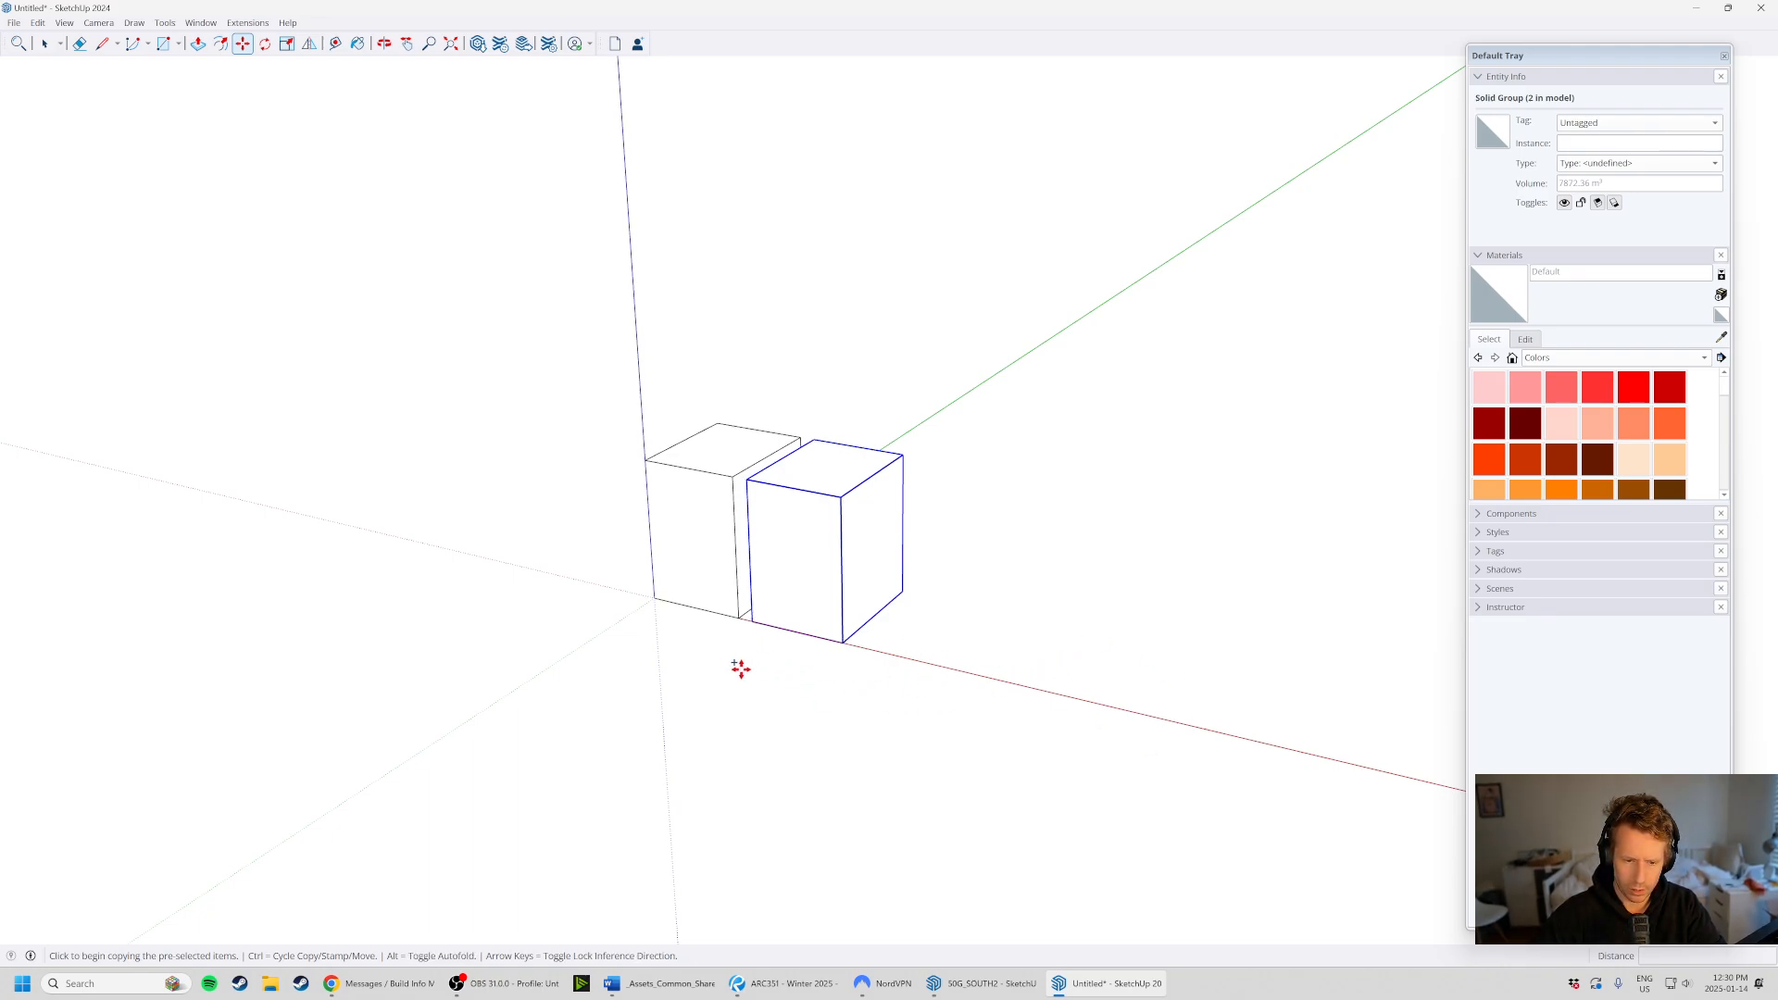
click(647, 598)
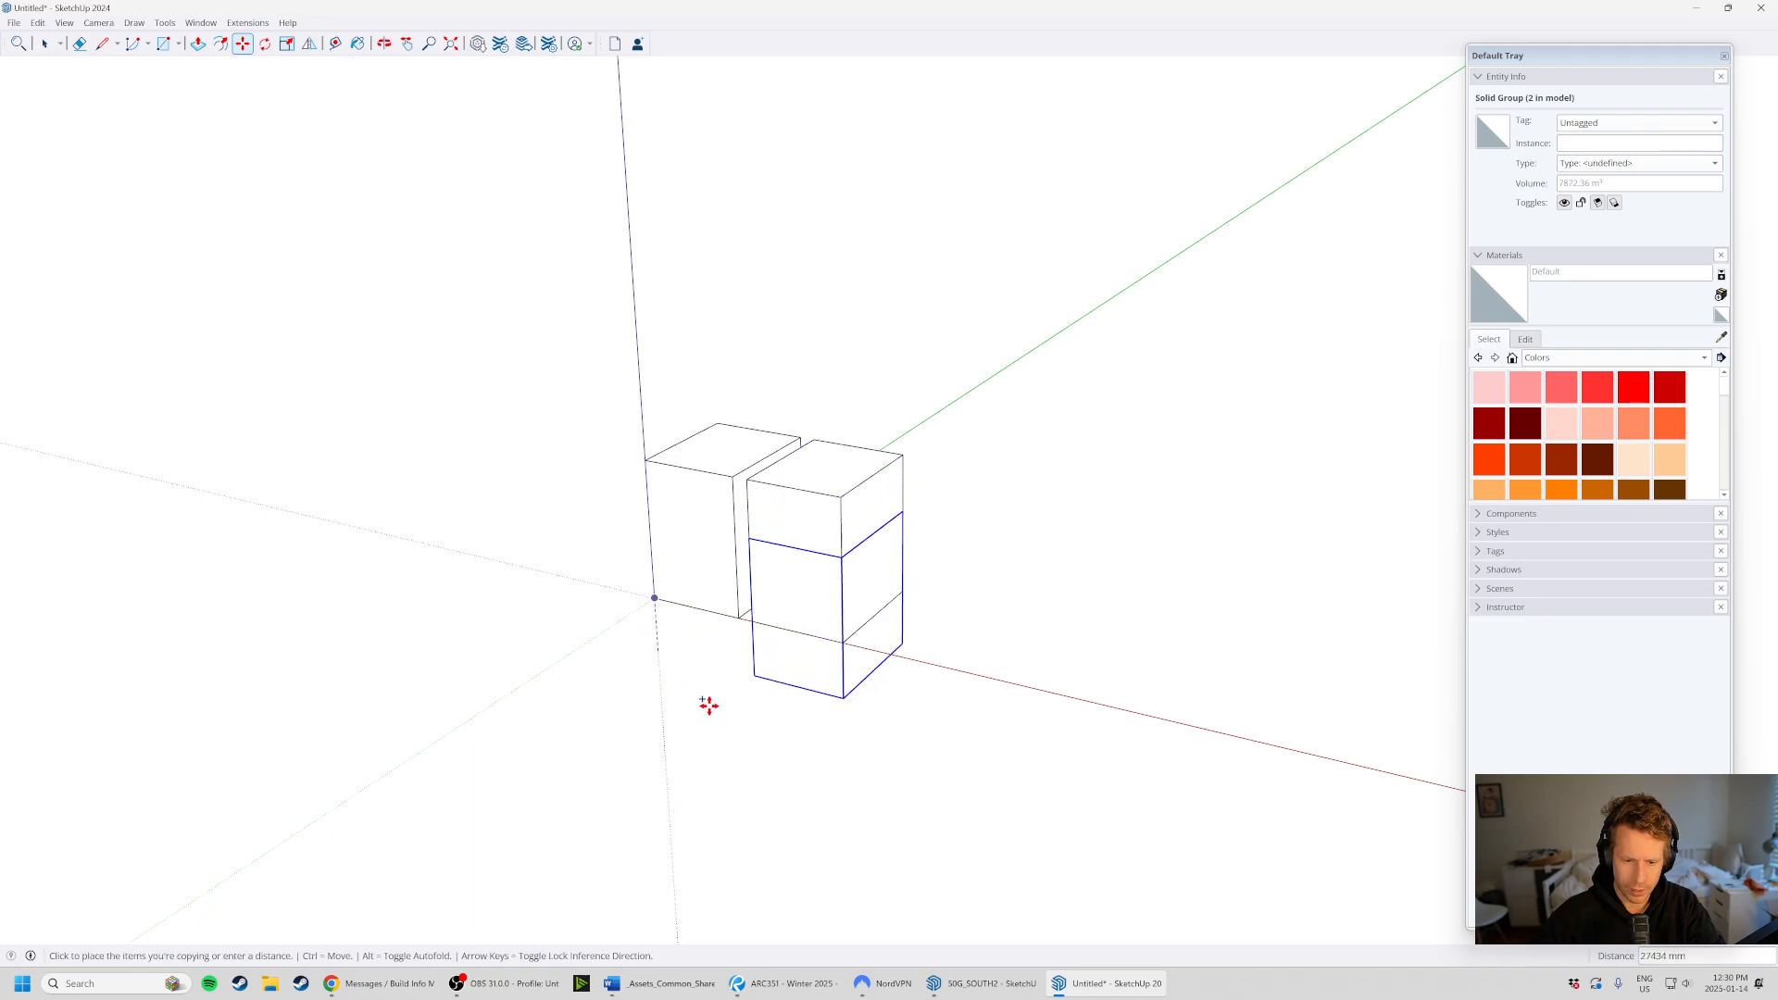
click(755, 623)
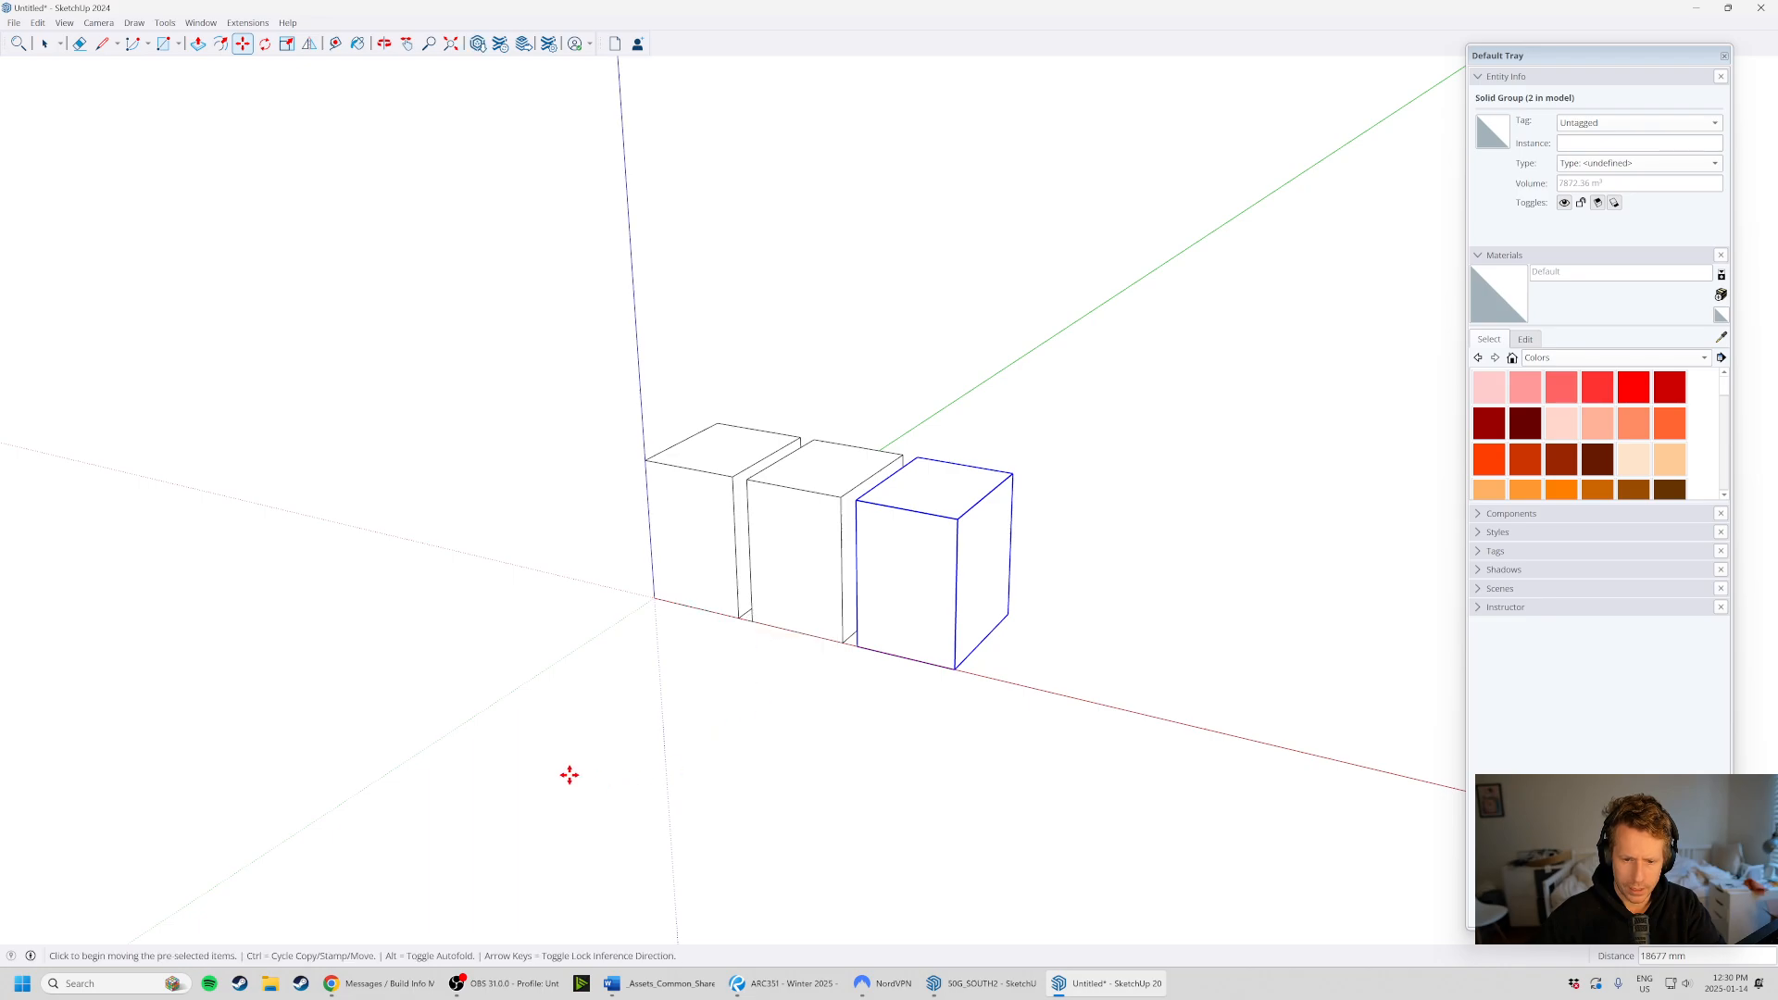
- Multiply the last copy 10x to form an evenly spaced row of boxes along the red axis
scroll(556, 741, down, 2)
scroll(587, 556, down, 2)
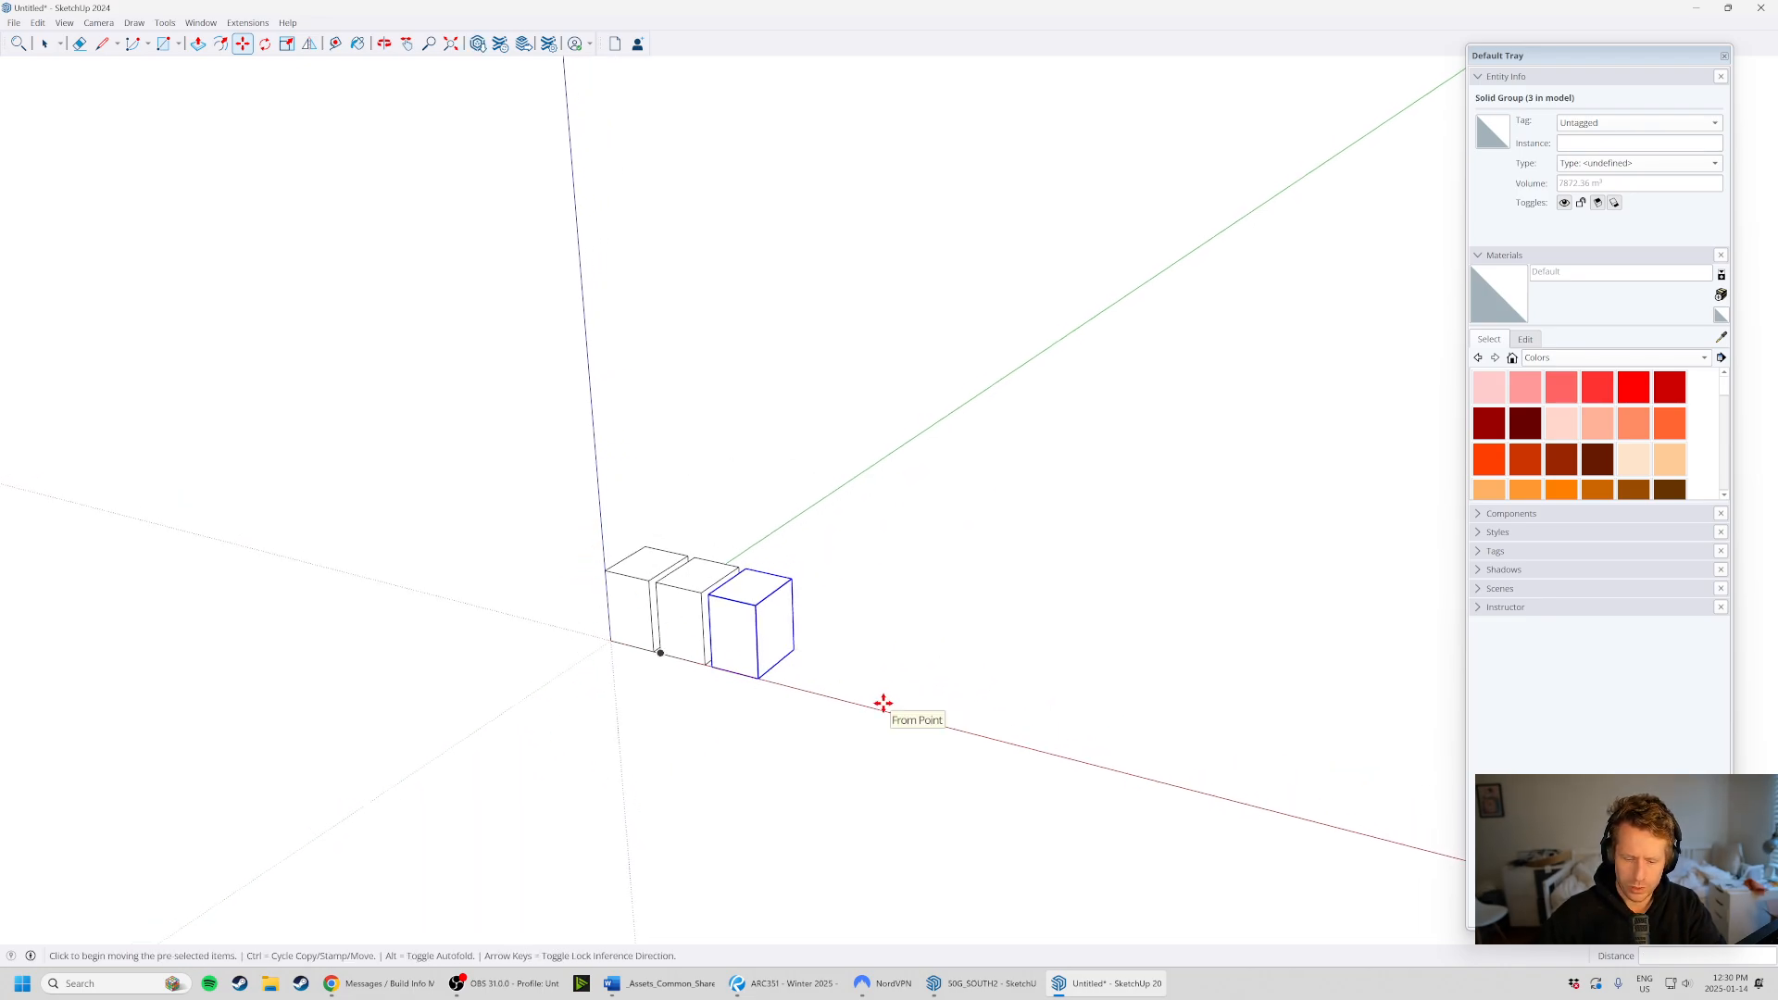
text(1)
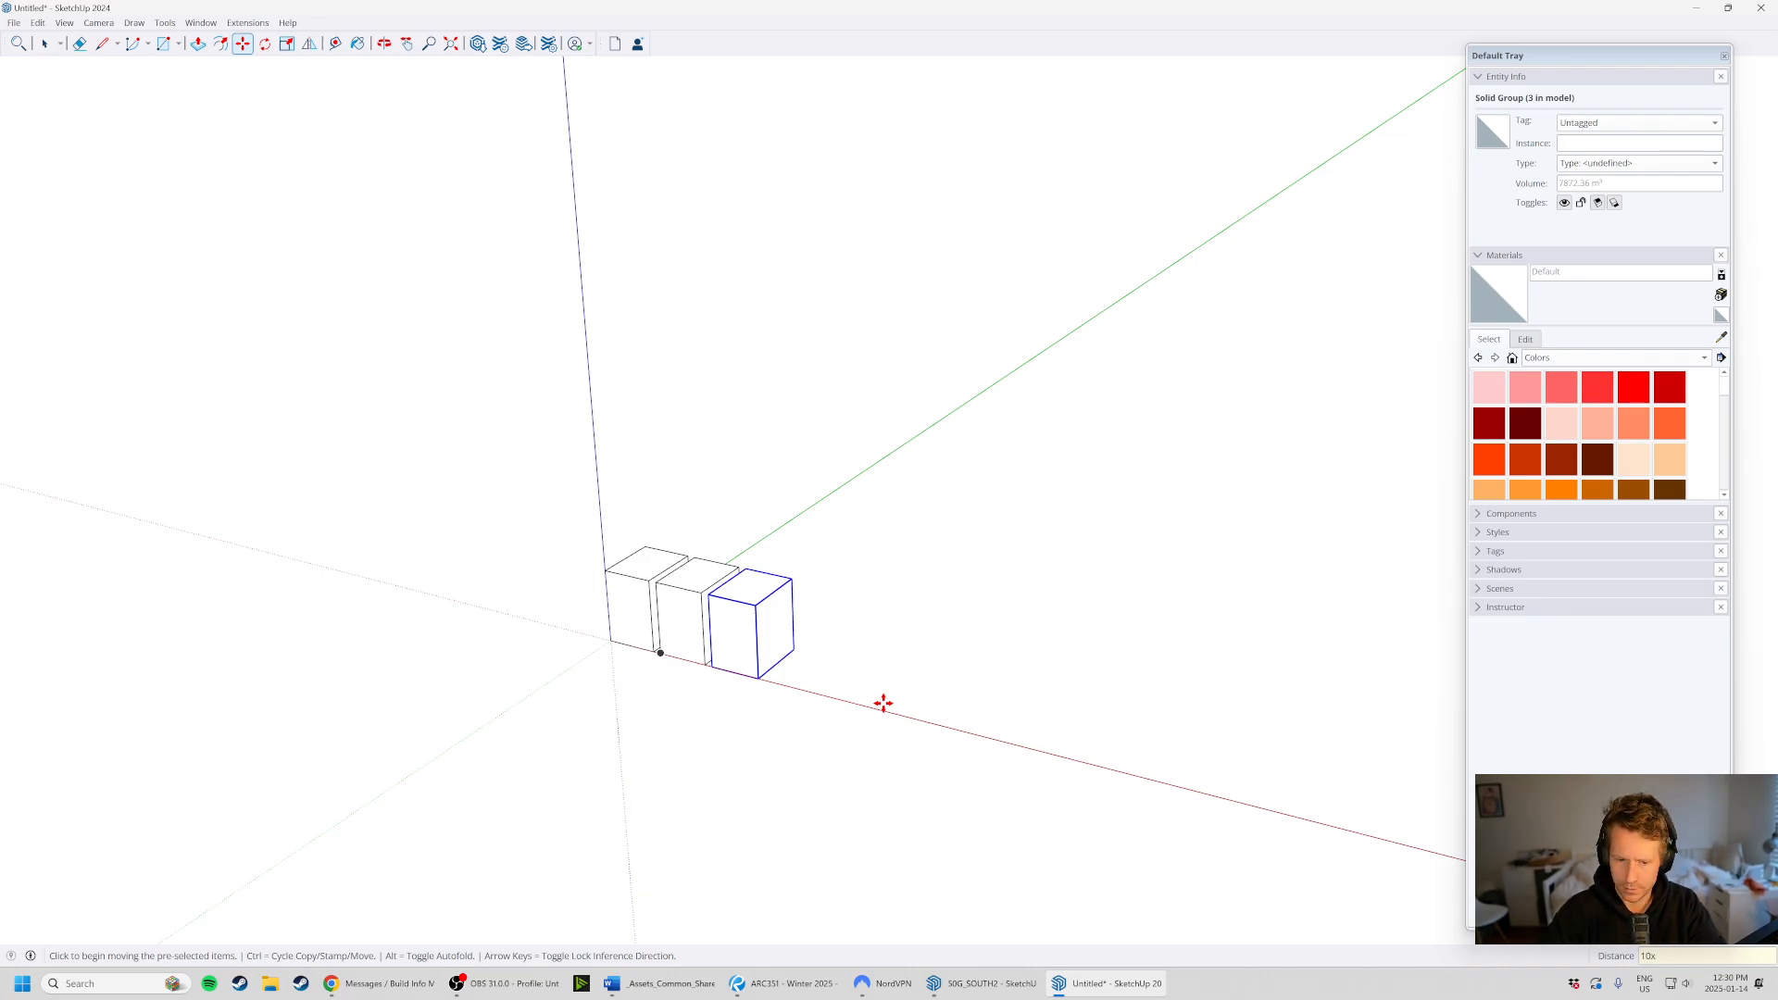
text(0x)
key(Return)
- Copy the entire row of boxes along the green axis, leaving a street-like gap between the rows, and deselect it
middle_drag(1094, 788, 931, 815)
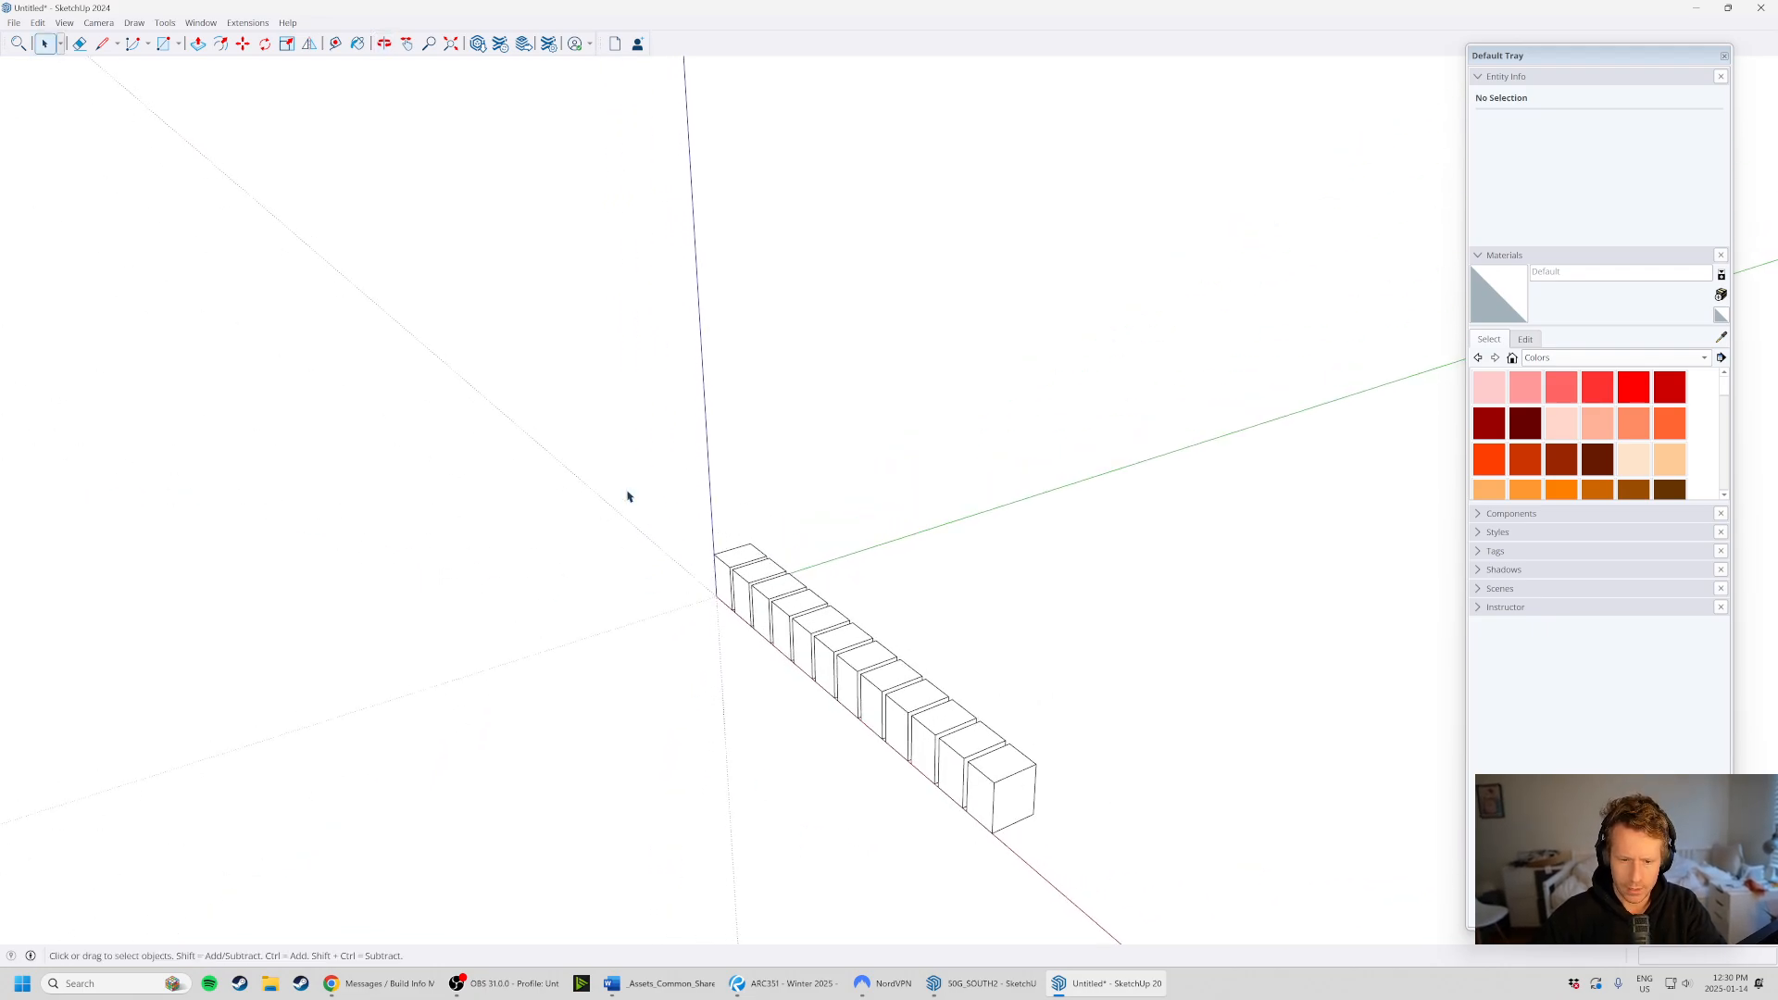
drag(580, 438, 1125, 866)
middle_drag(1115, 792, 905, 845)
key(m)
scroll(903, 845, up, 2)
key(ctrl)
click(809, 822)
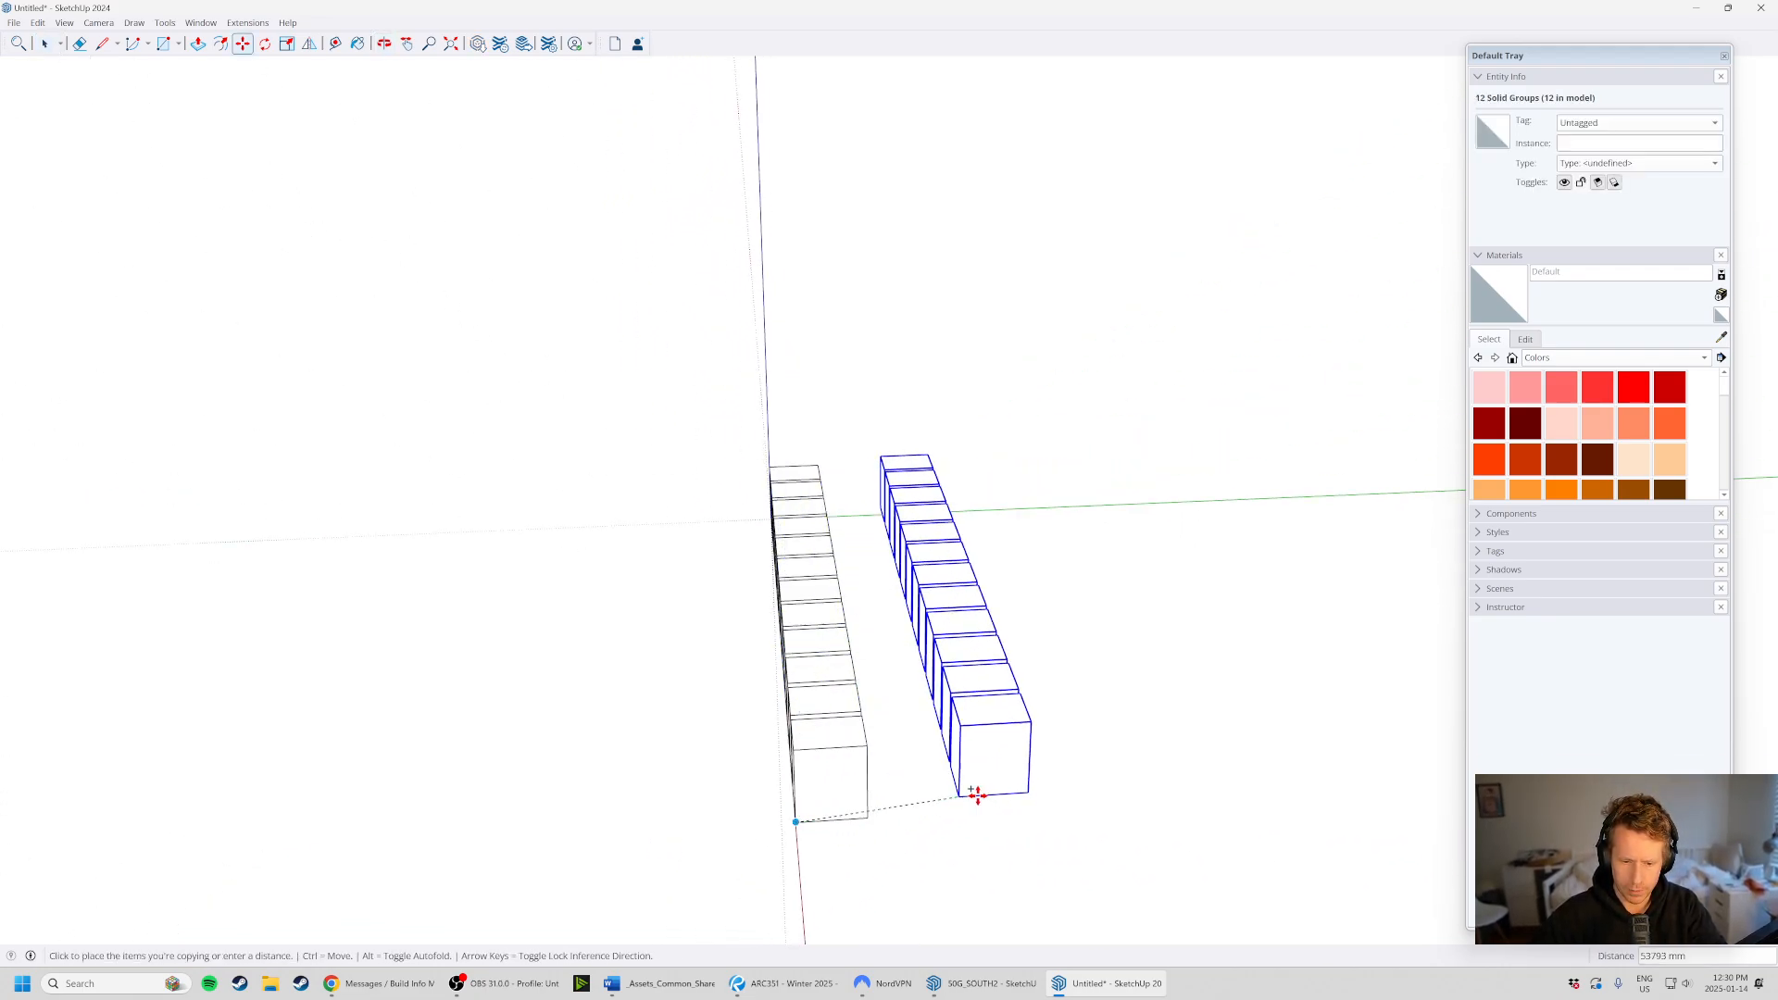
click(1004, 810)
key(space)
mouse_move(1004, 809)
middle_down()
mouse_move(785, 836)
mouse_move(985, 821)
middle_up()
click(984, 821)
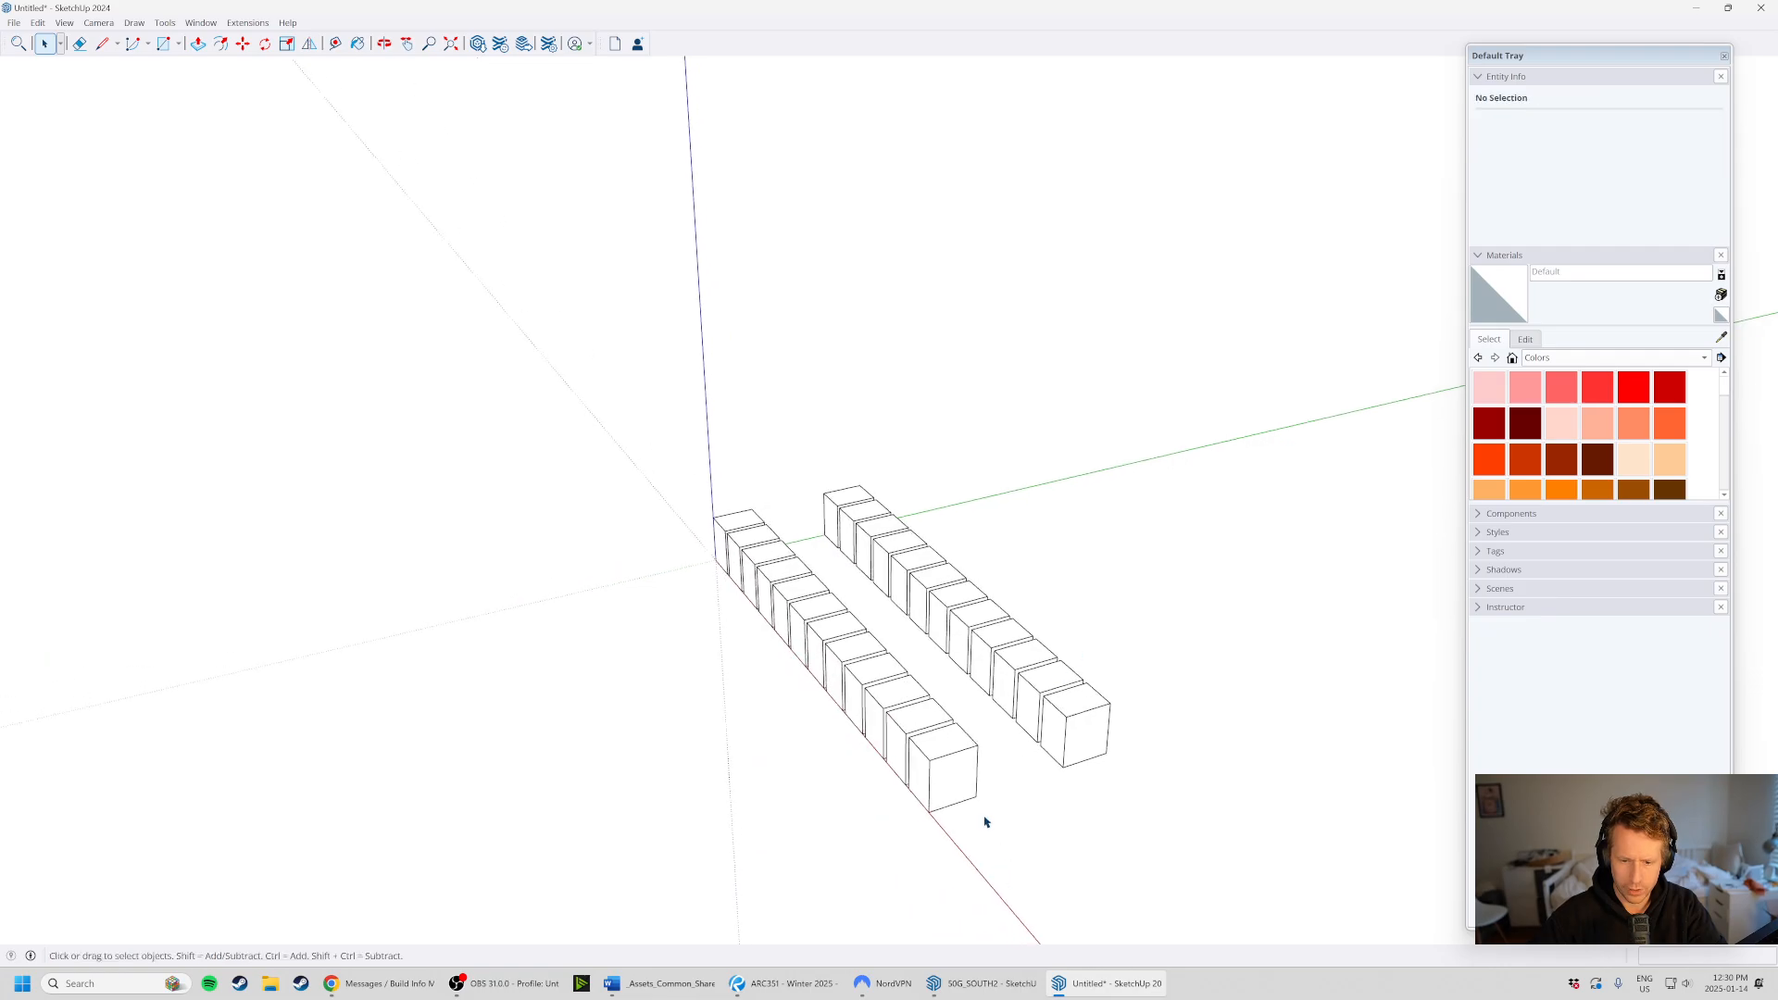
scroll(924, 639, up, 2)
middle_drag(935, 641, 746, 675)
middle_drag(331, 654, 527, 464)
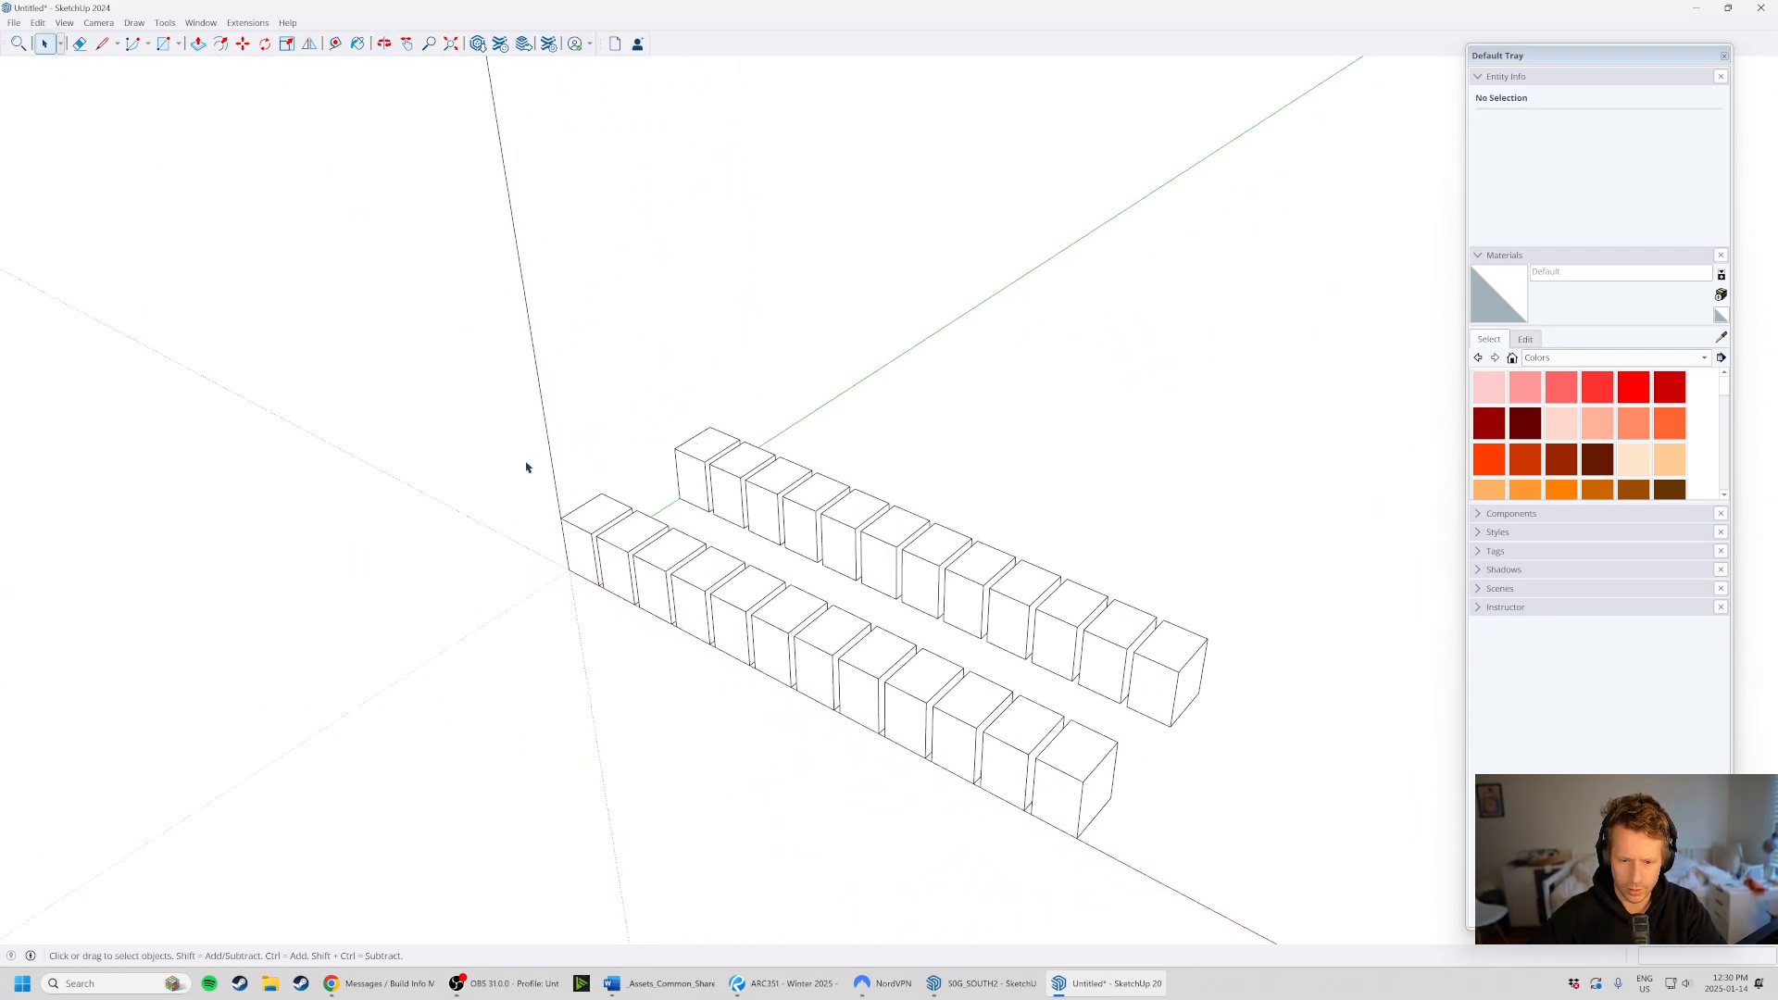
scroll(663, 698, down, 2)
scroll(768, 700, up, 2)
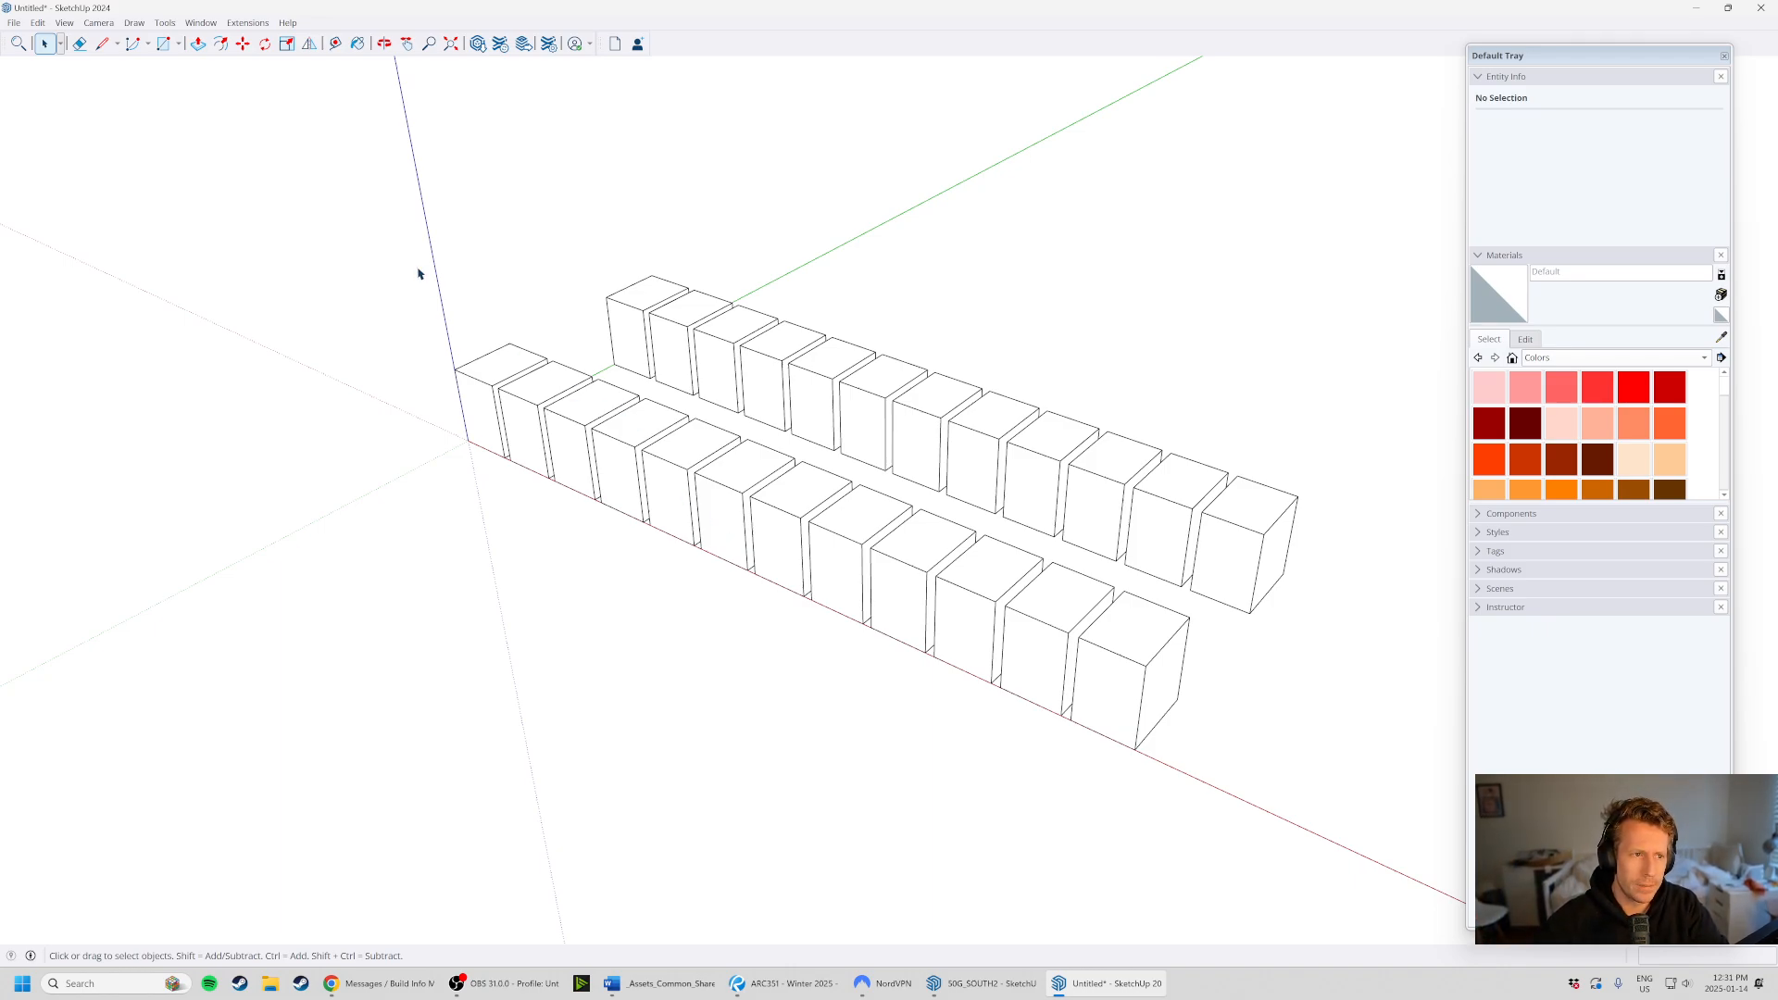
click(15, 23)
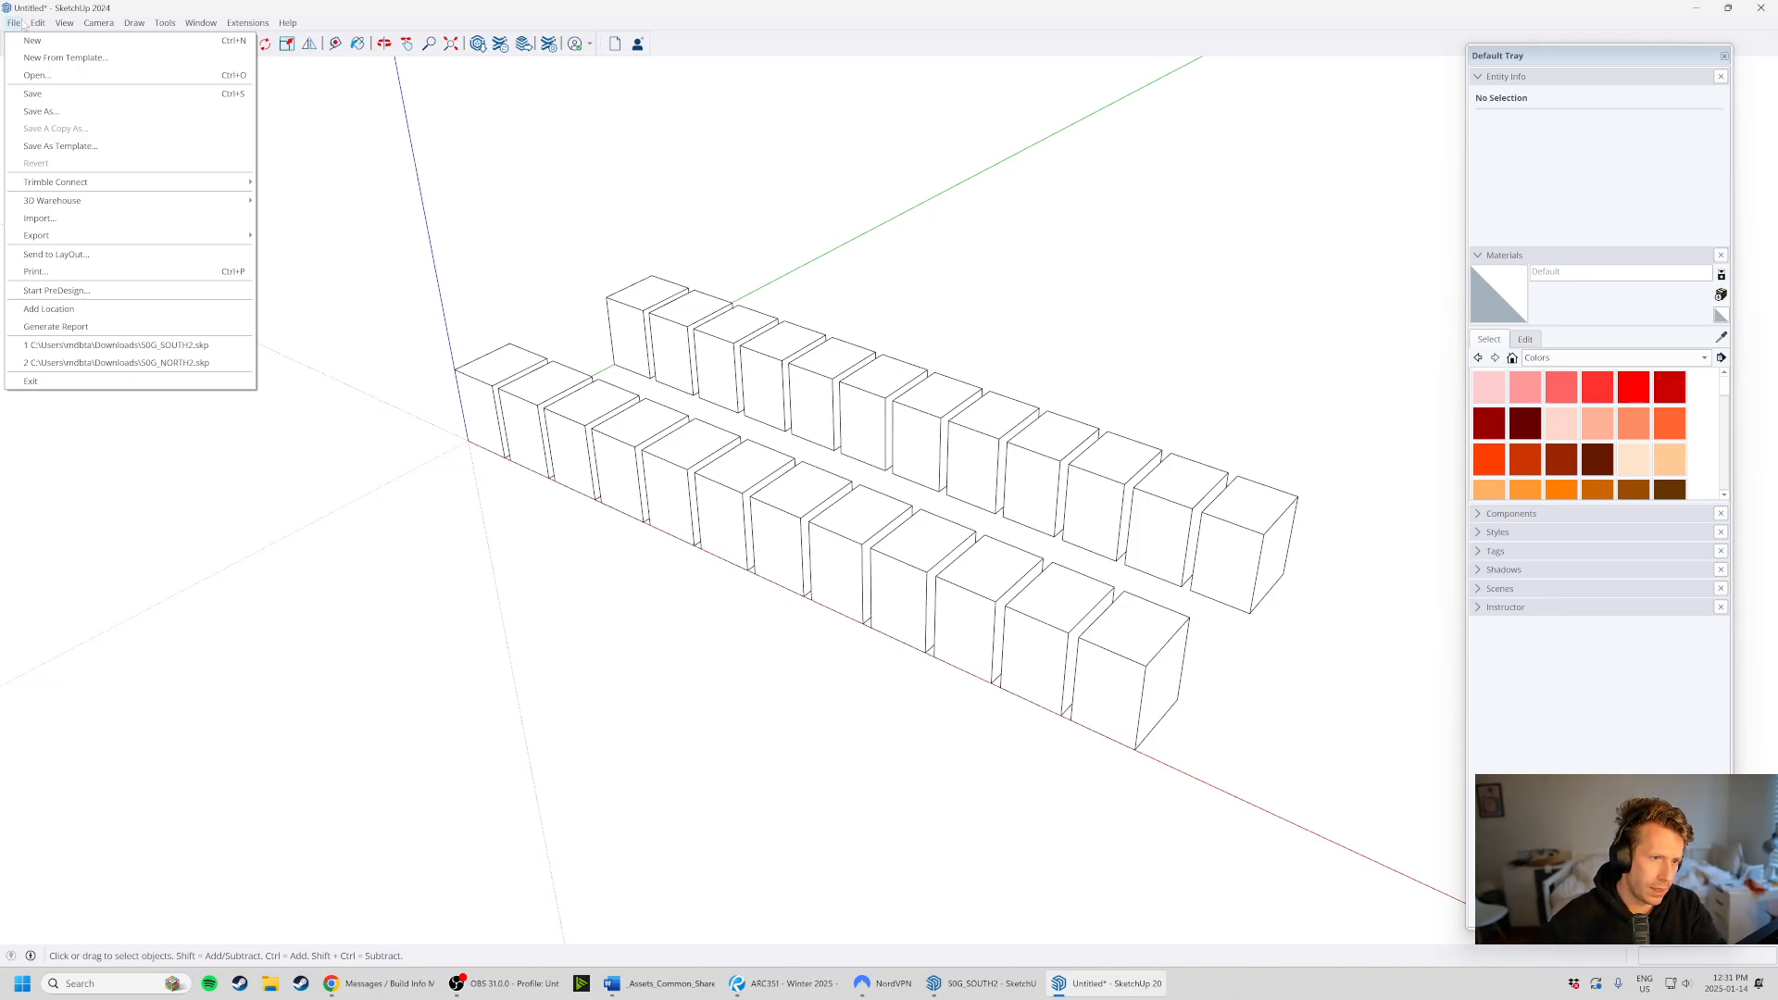
mouse_move(43, 26)
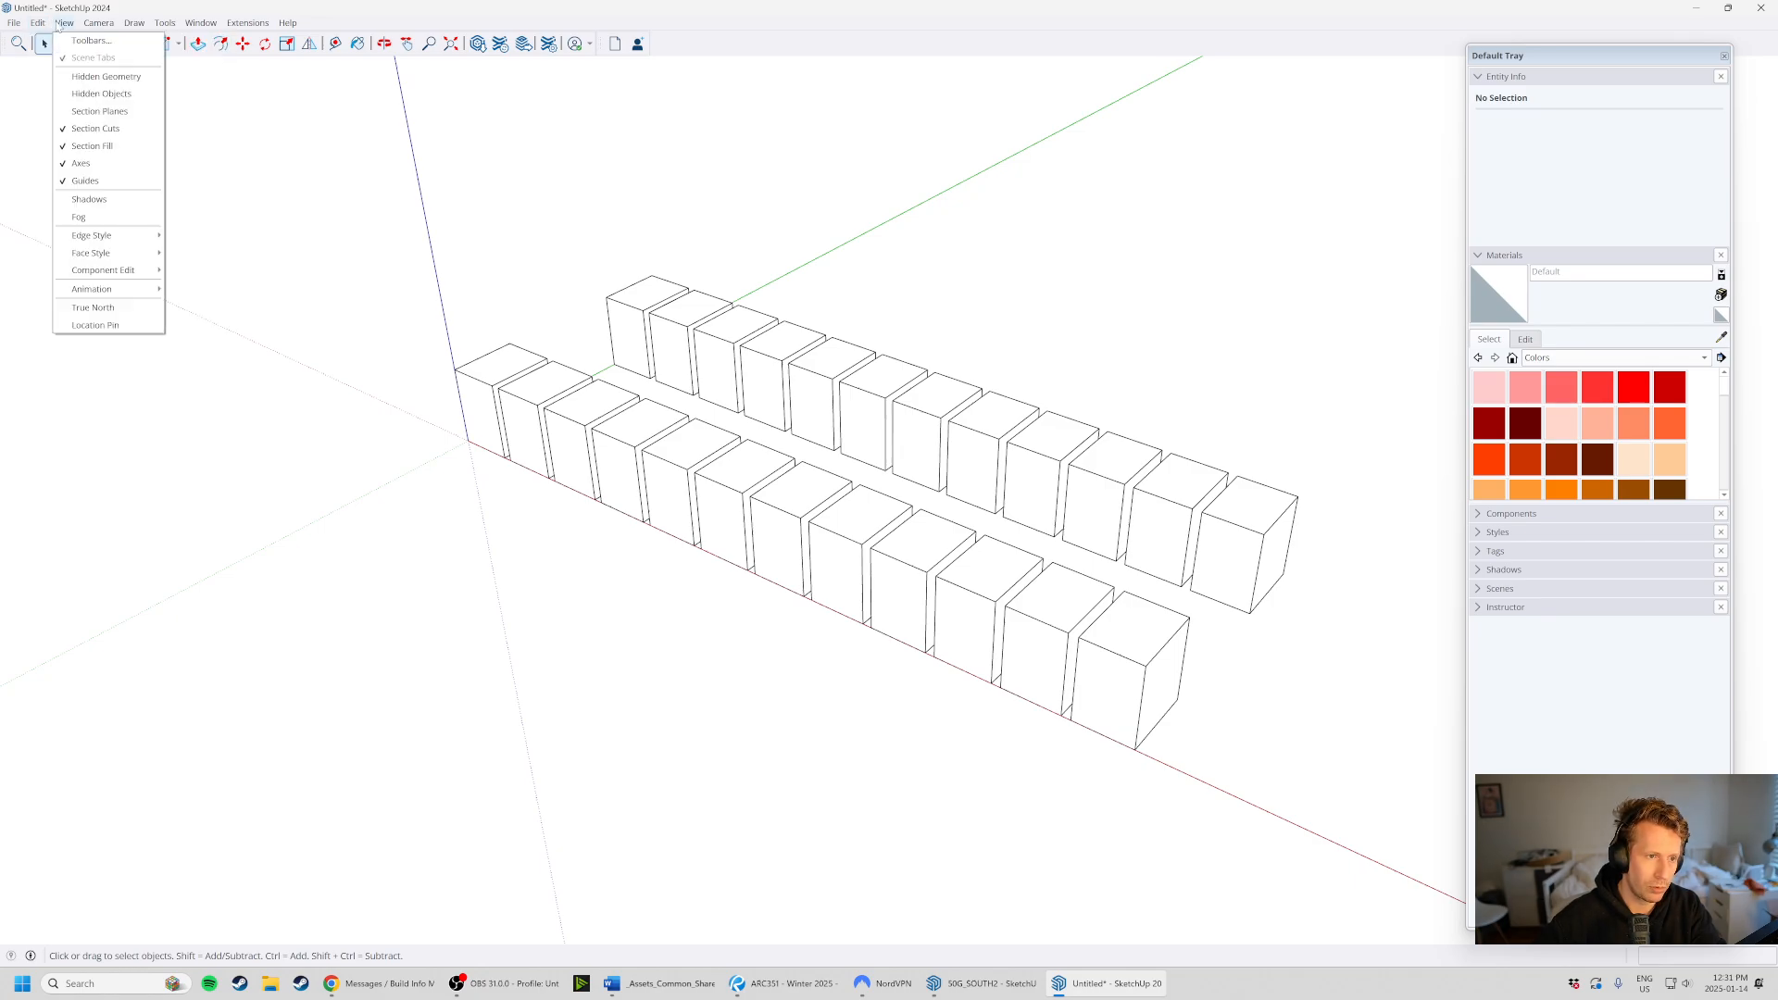
mouse_move(165, 24)
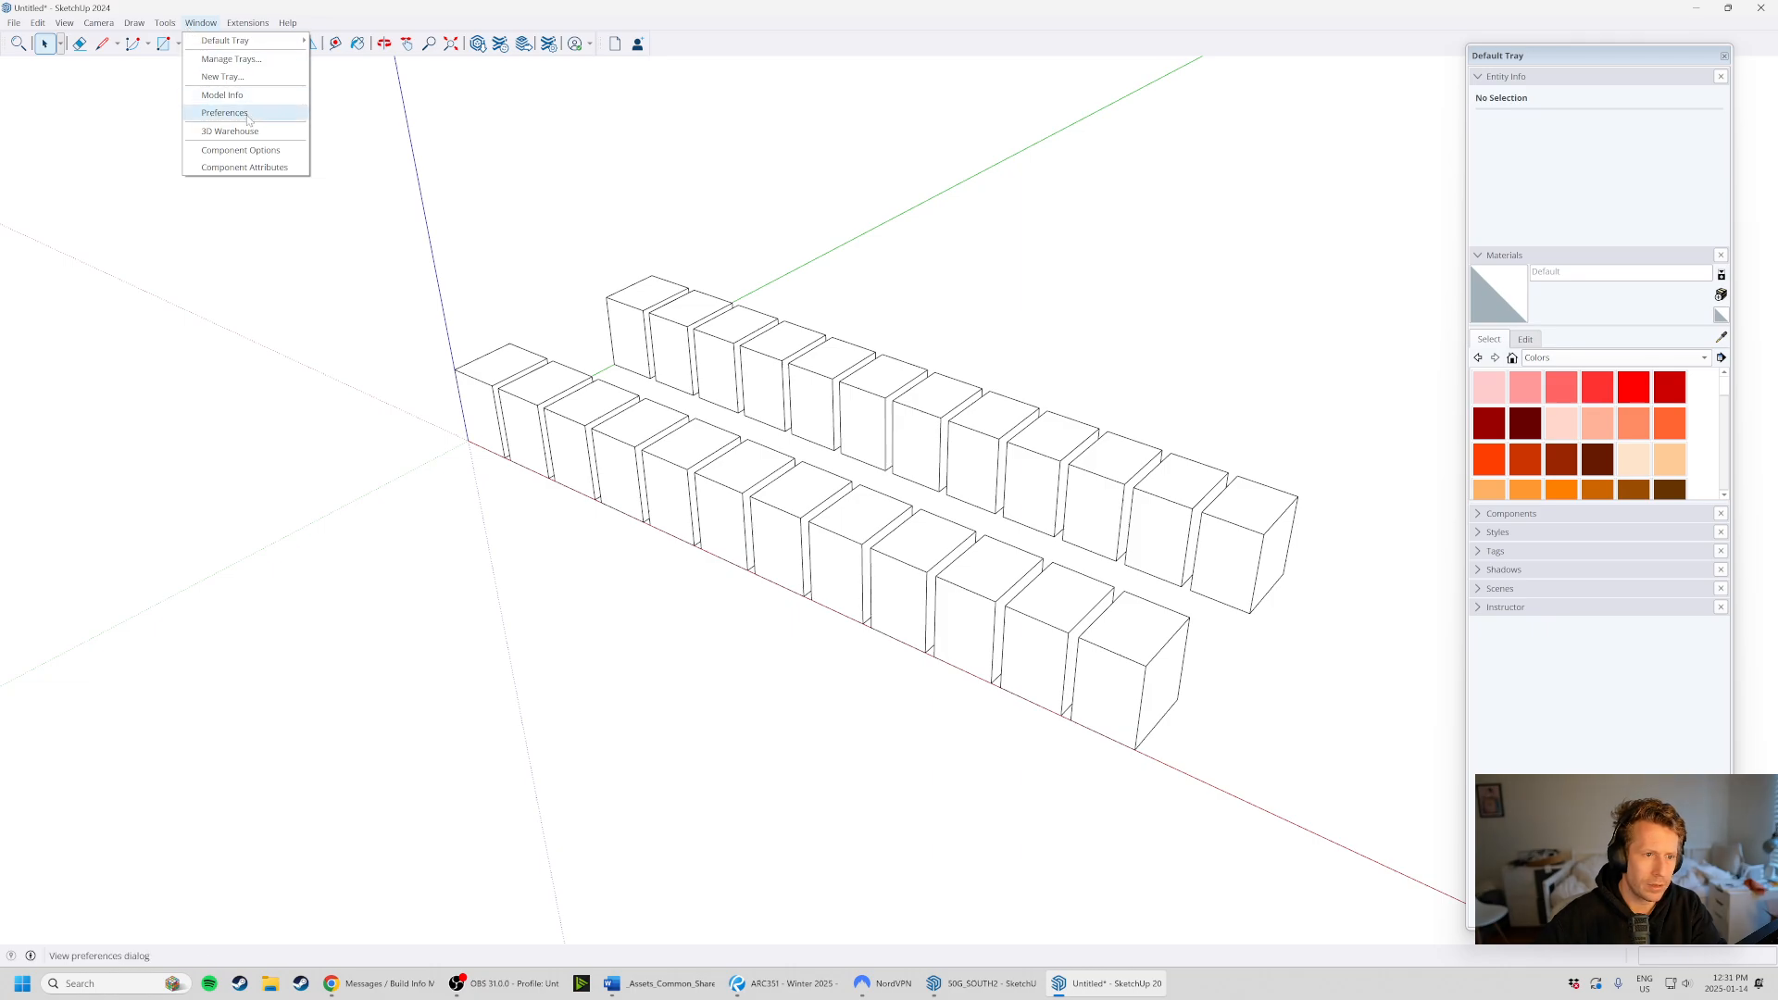
click(242, 115)
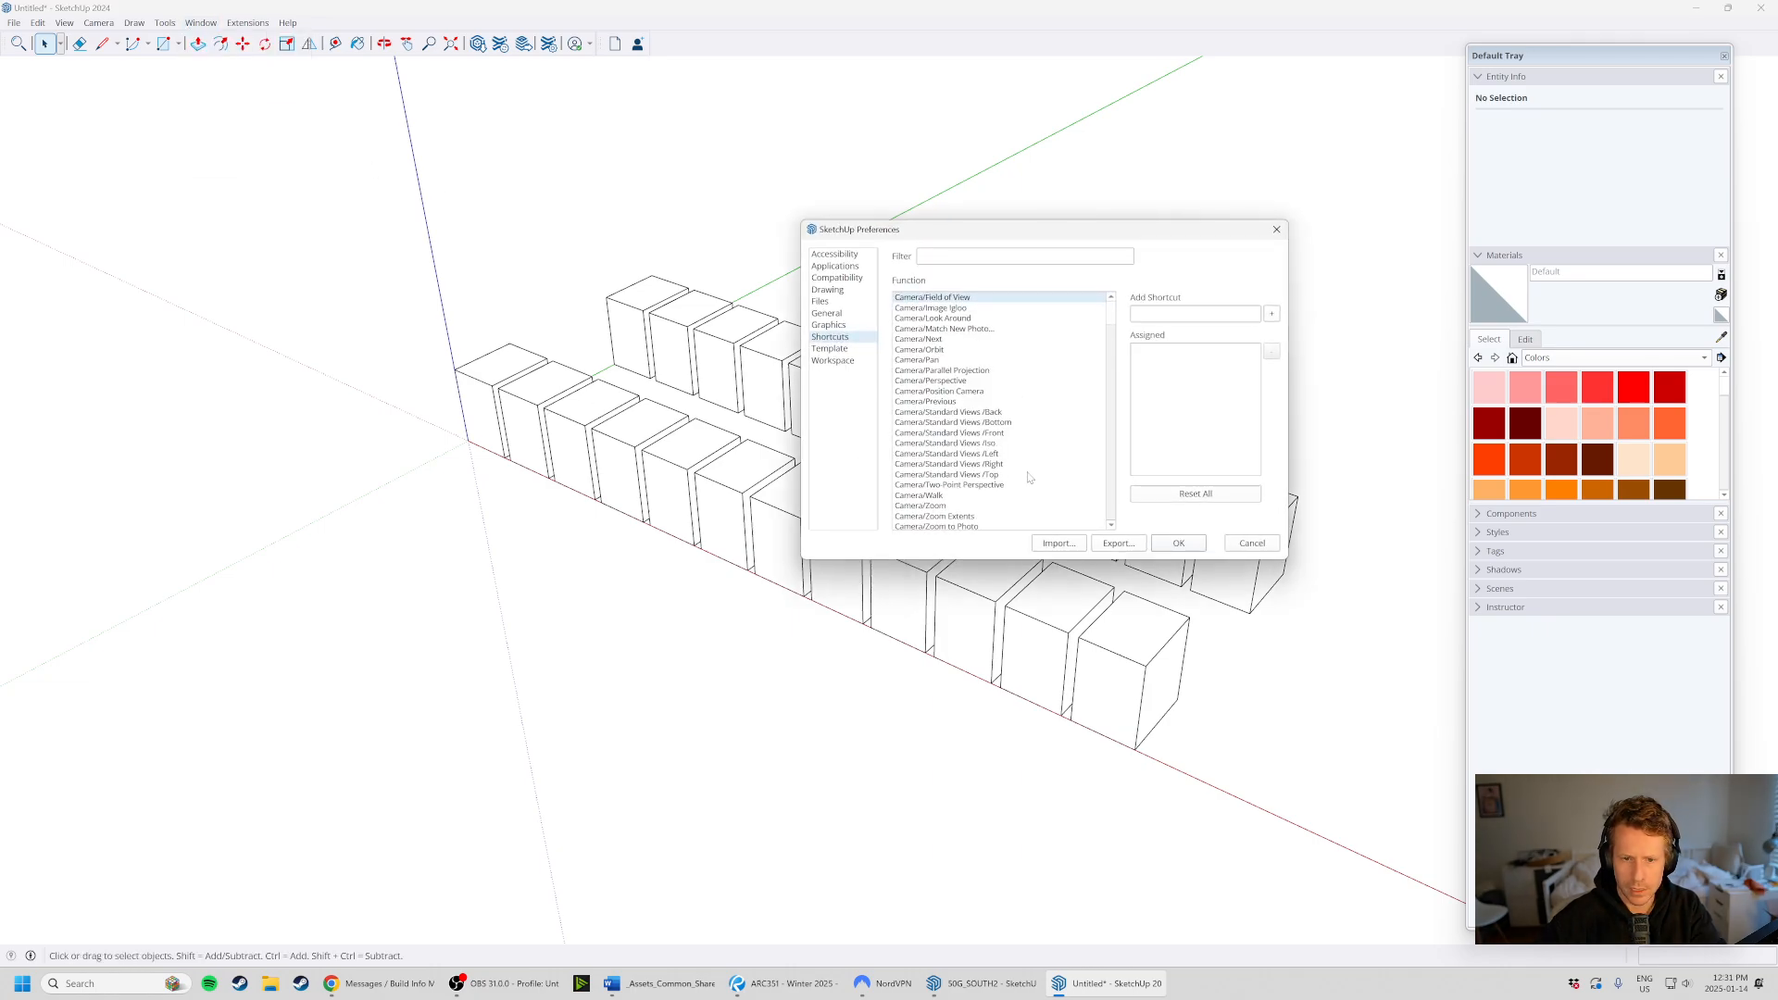
click(1252, 543)
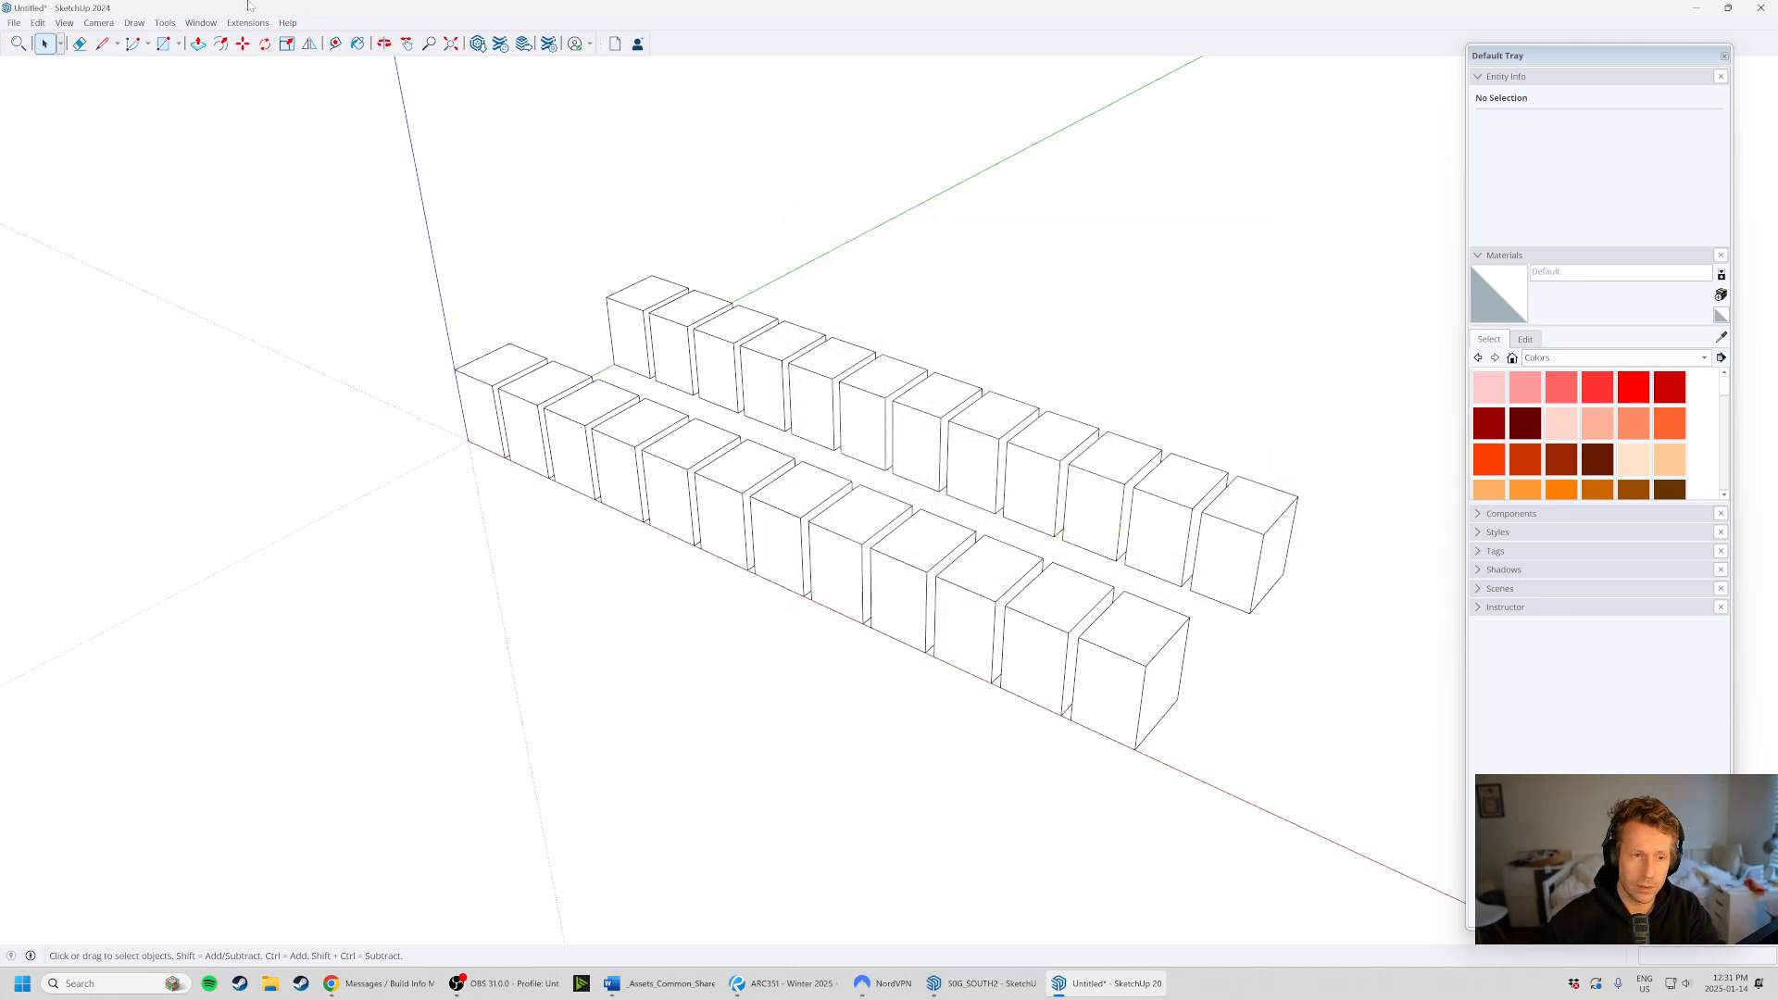
- Open the Geo-location settings in Model Info and move the dialog aside from the box rows
click(201, 23)
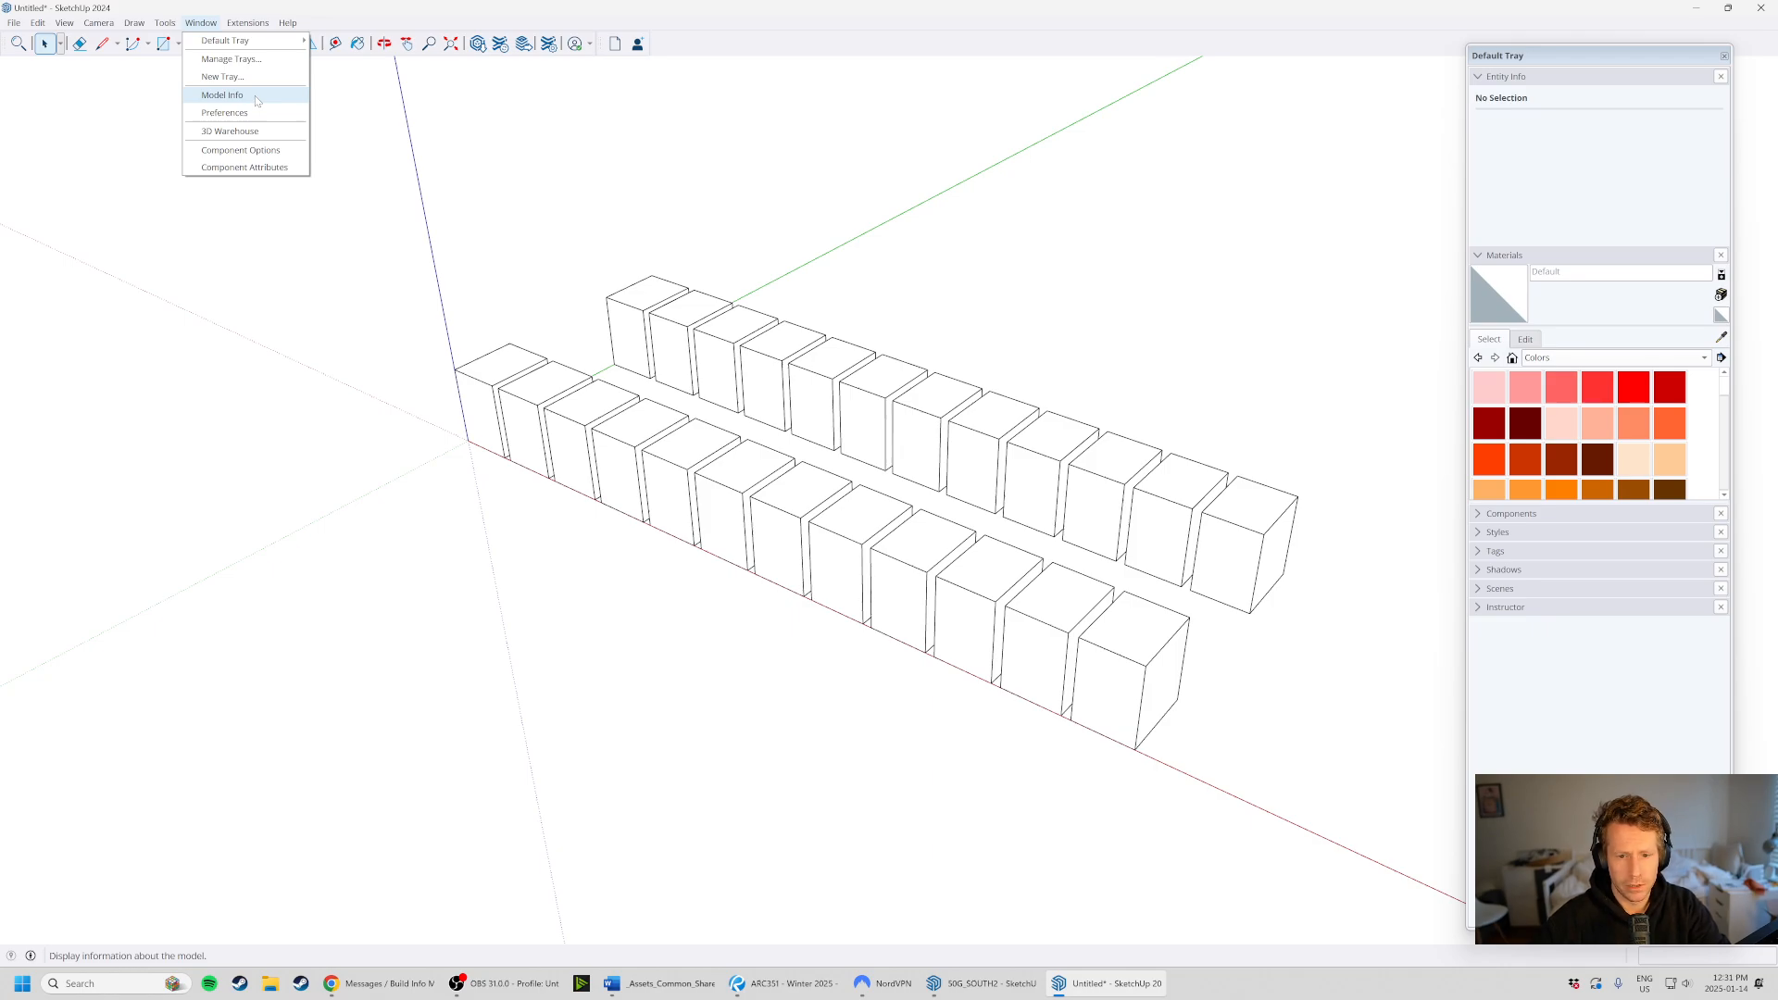
click(222, 96)
drag(890, 350, 620, 338)
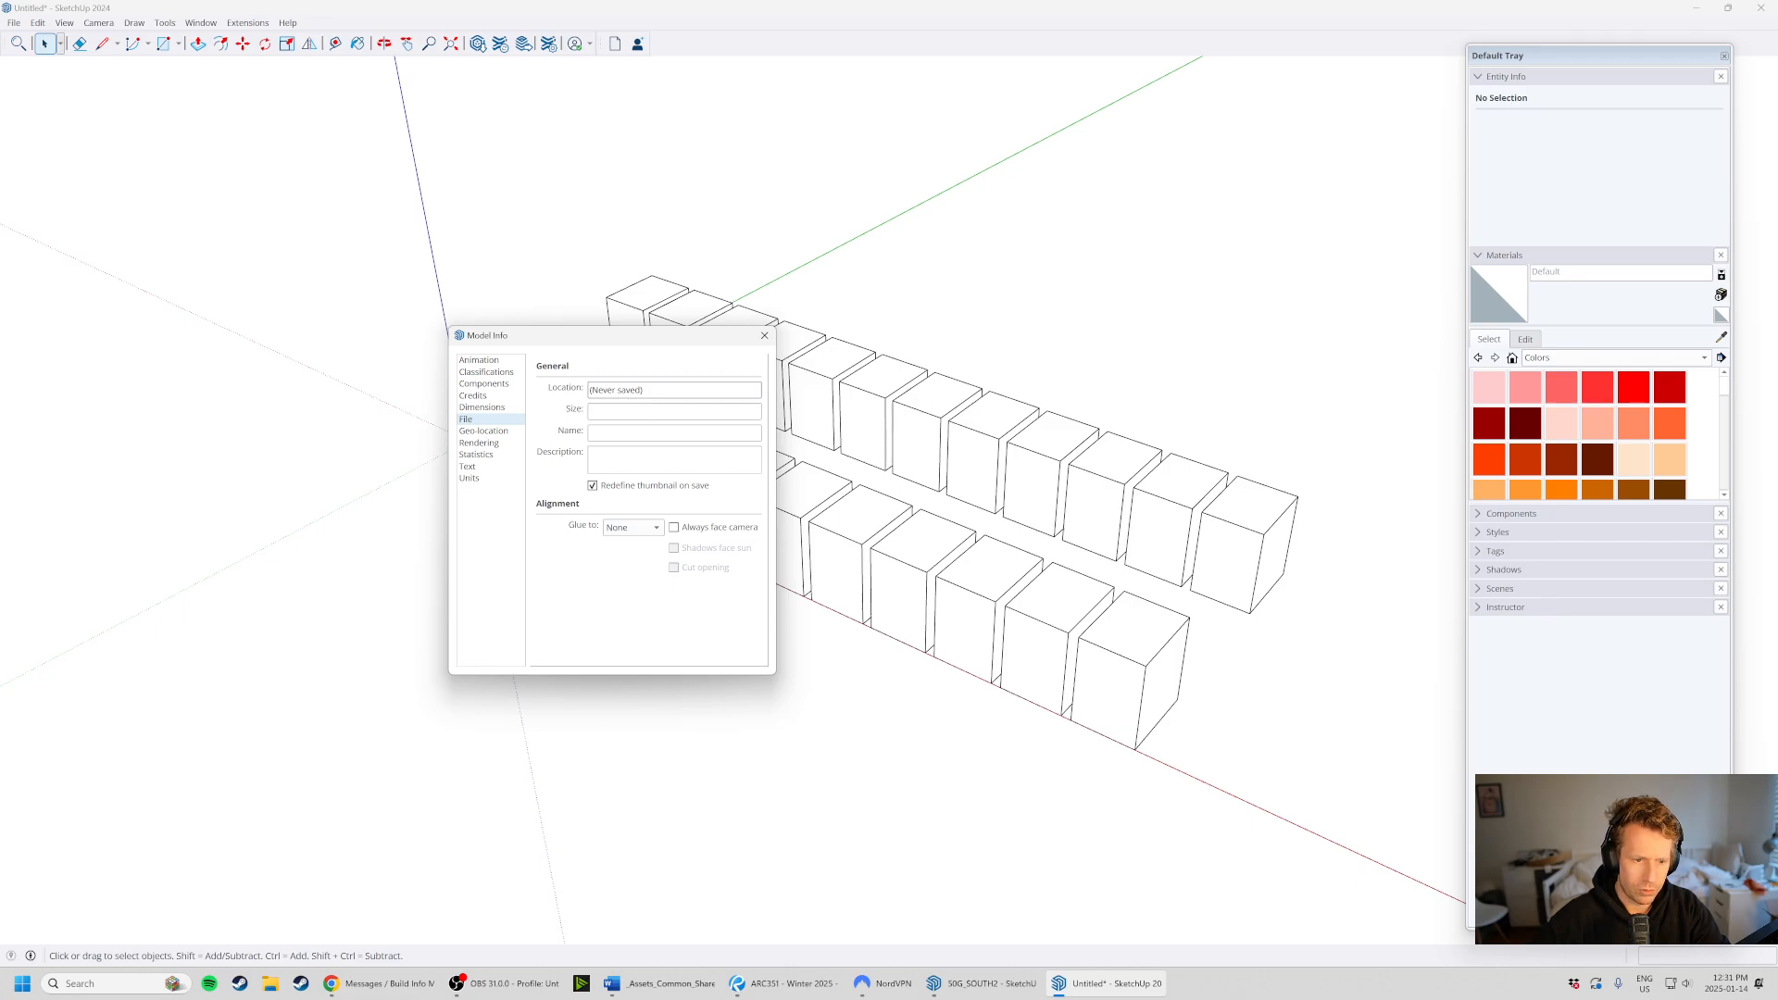
click(506, 433)
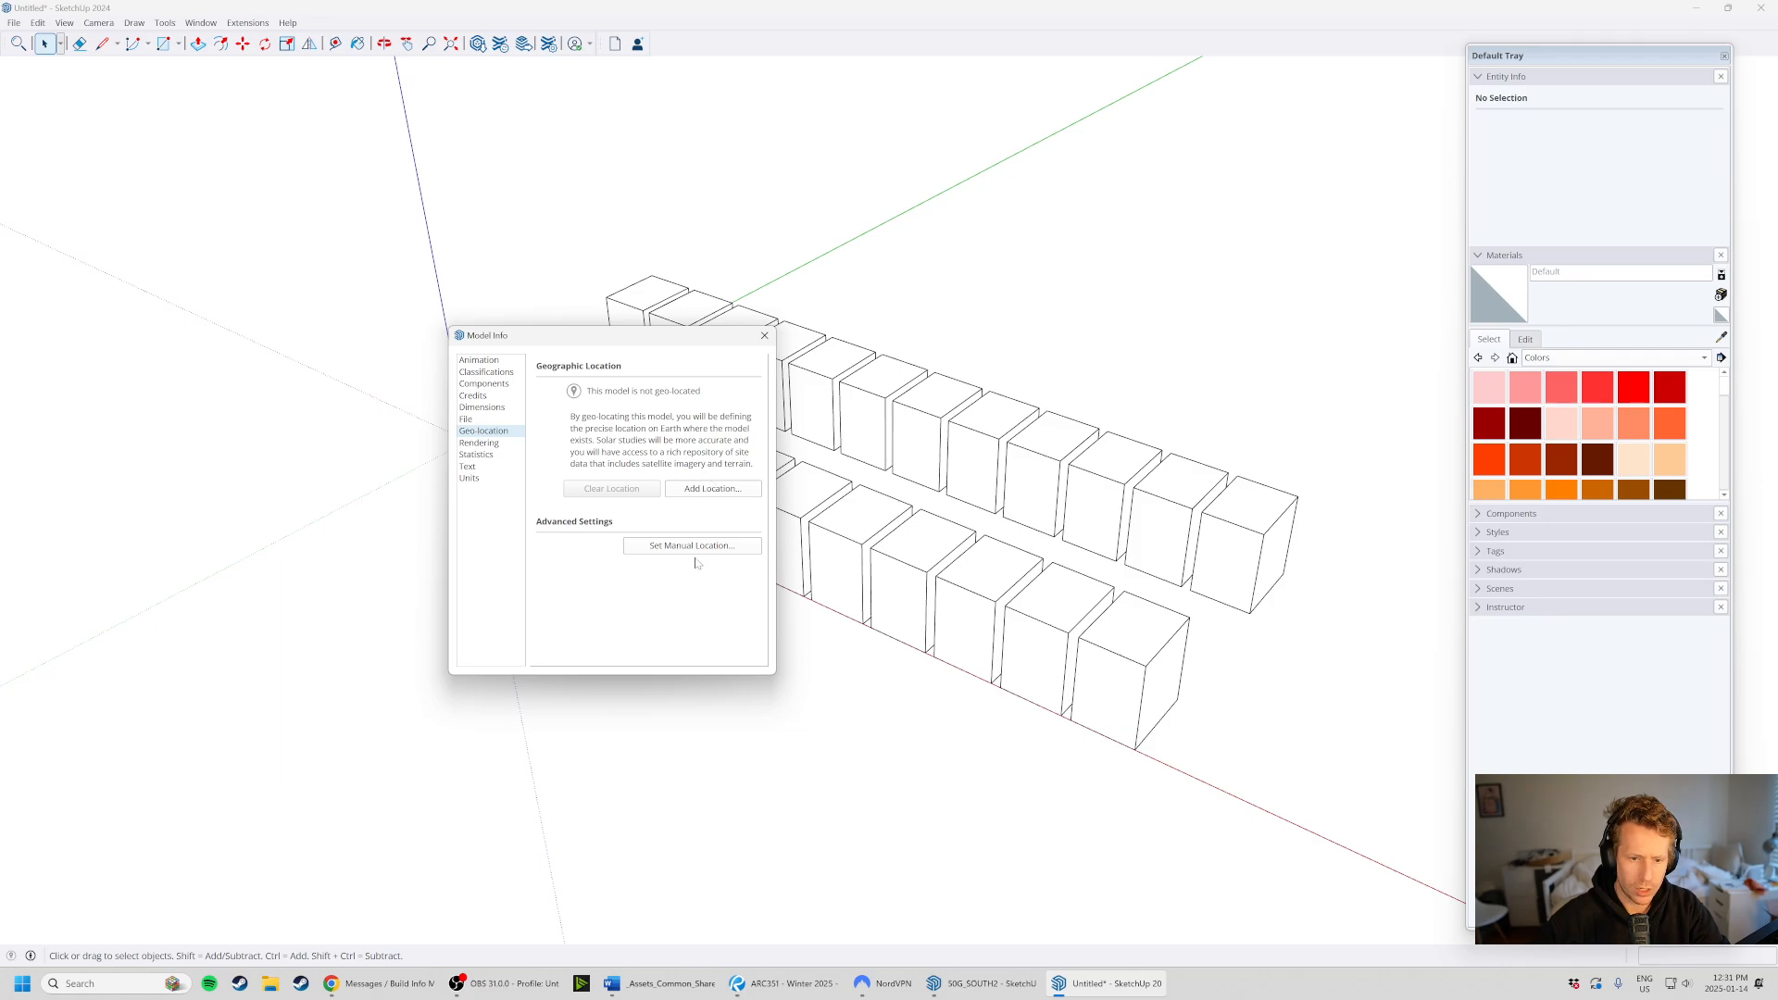
drag(674, 338, 618, 341)
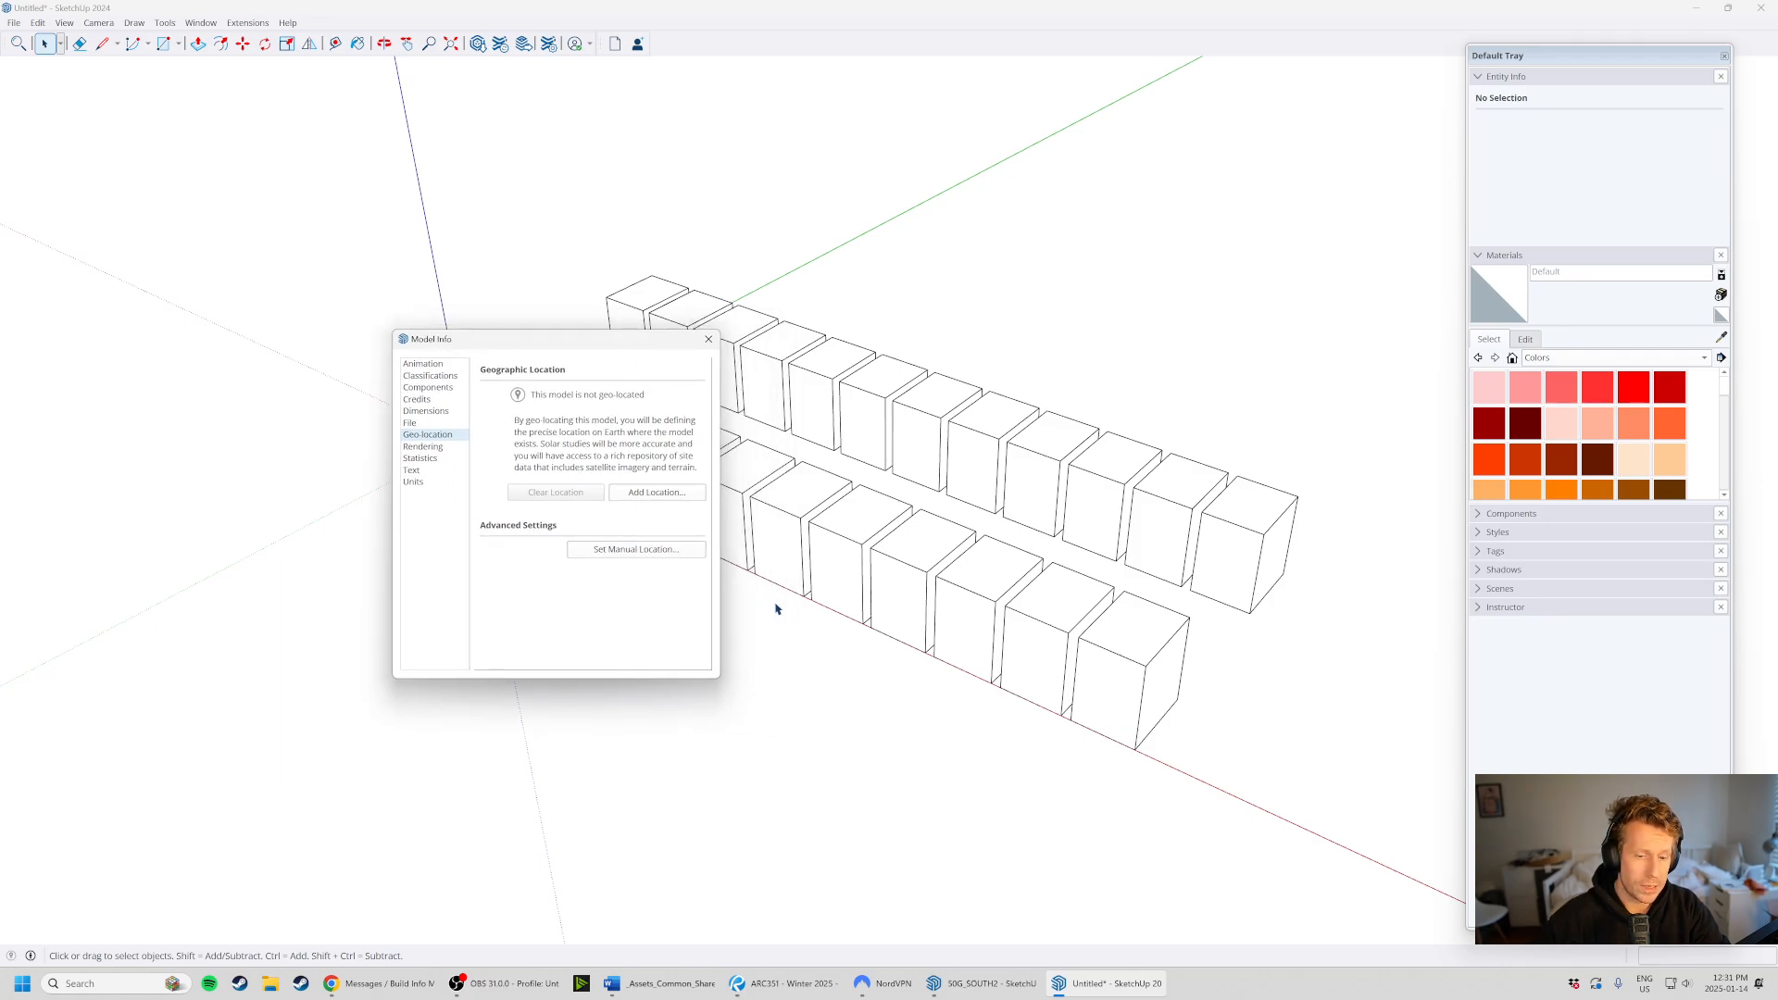
- Try setting a manual geo-location with Canada as the country and Ontario as the location
click(690, 552)
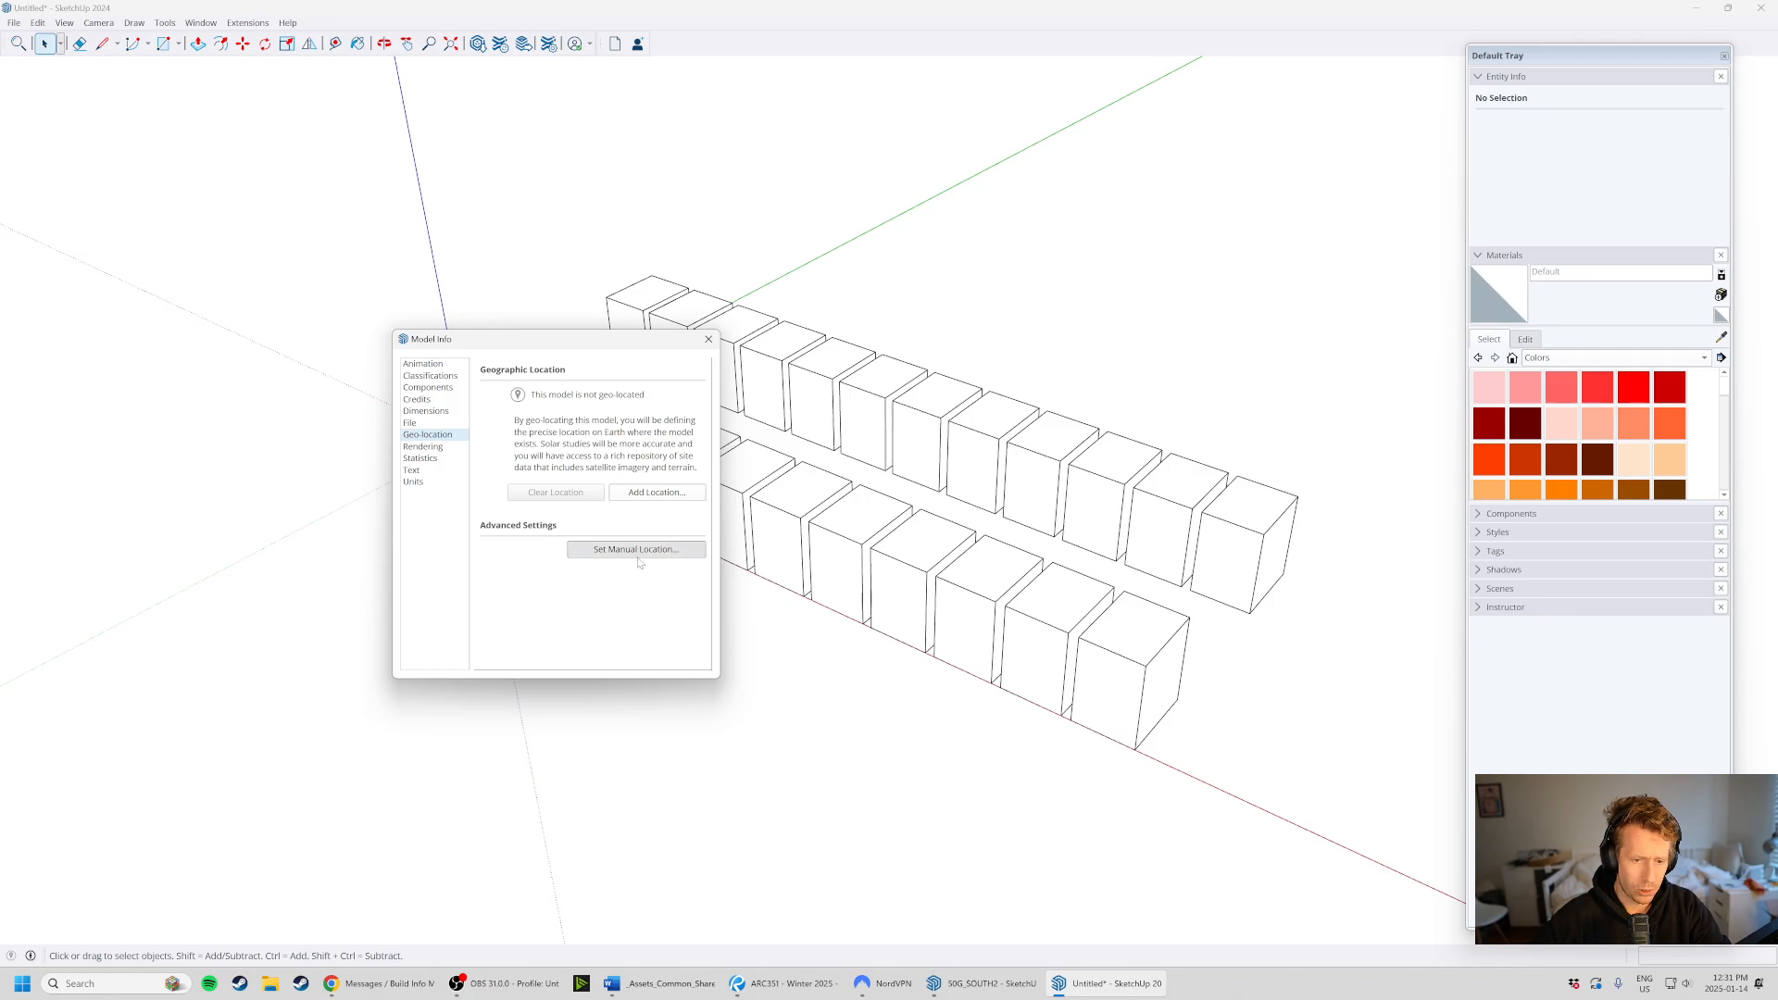
click(571, 481)
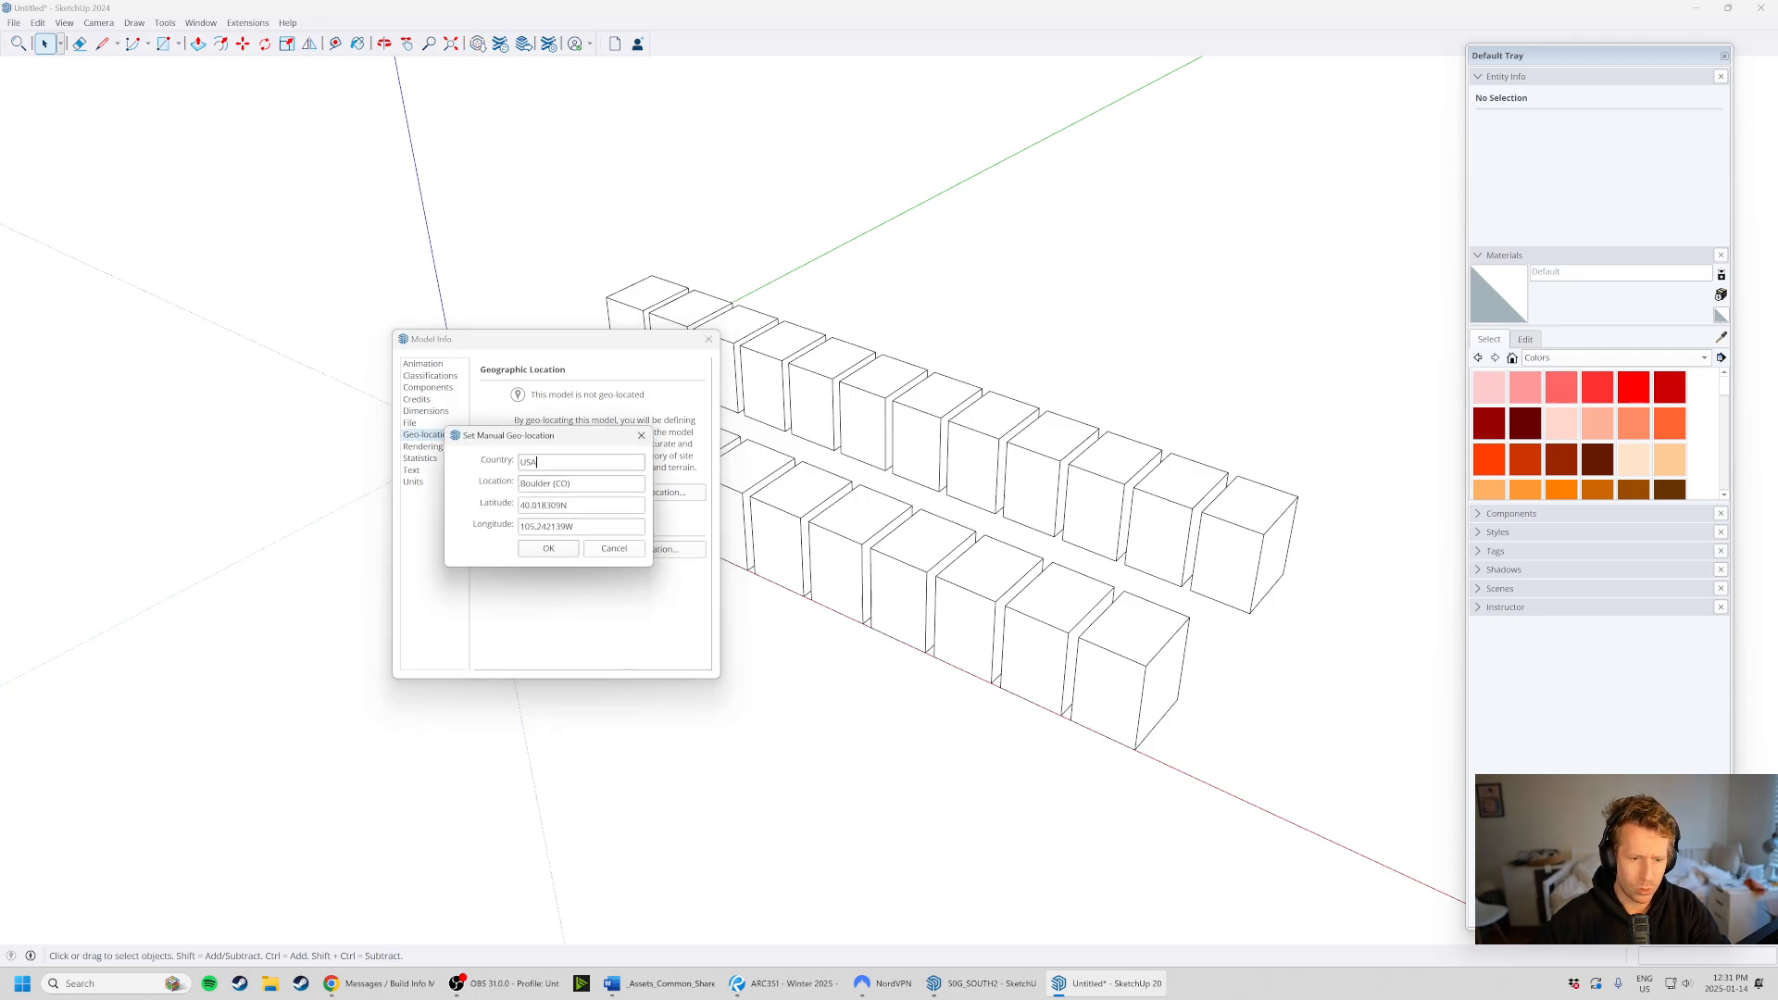
drag(537, 461, 474, 471)
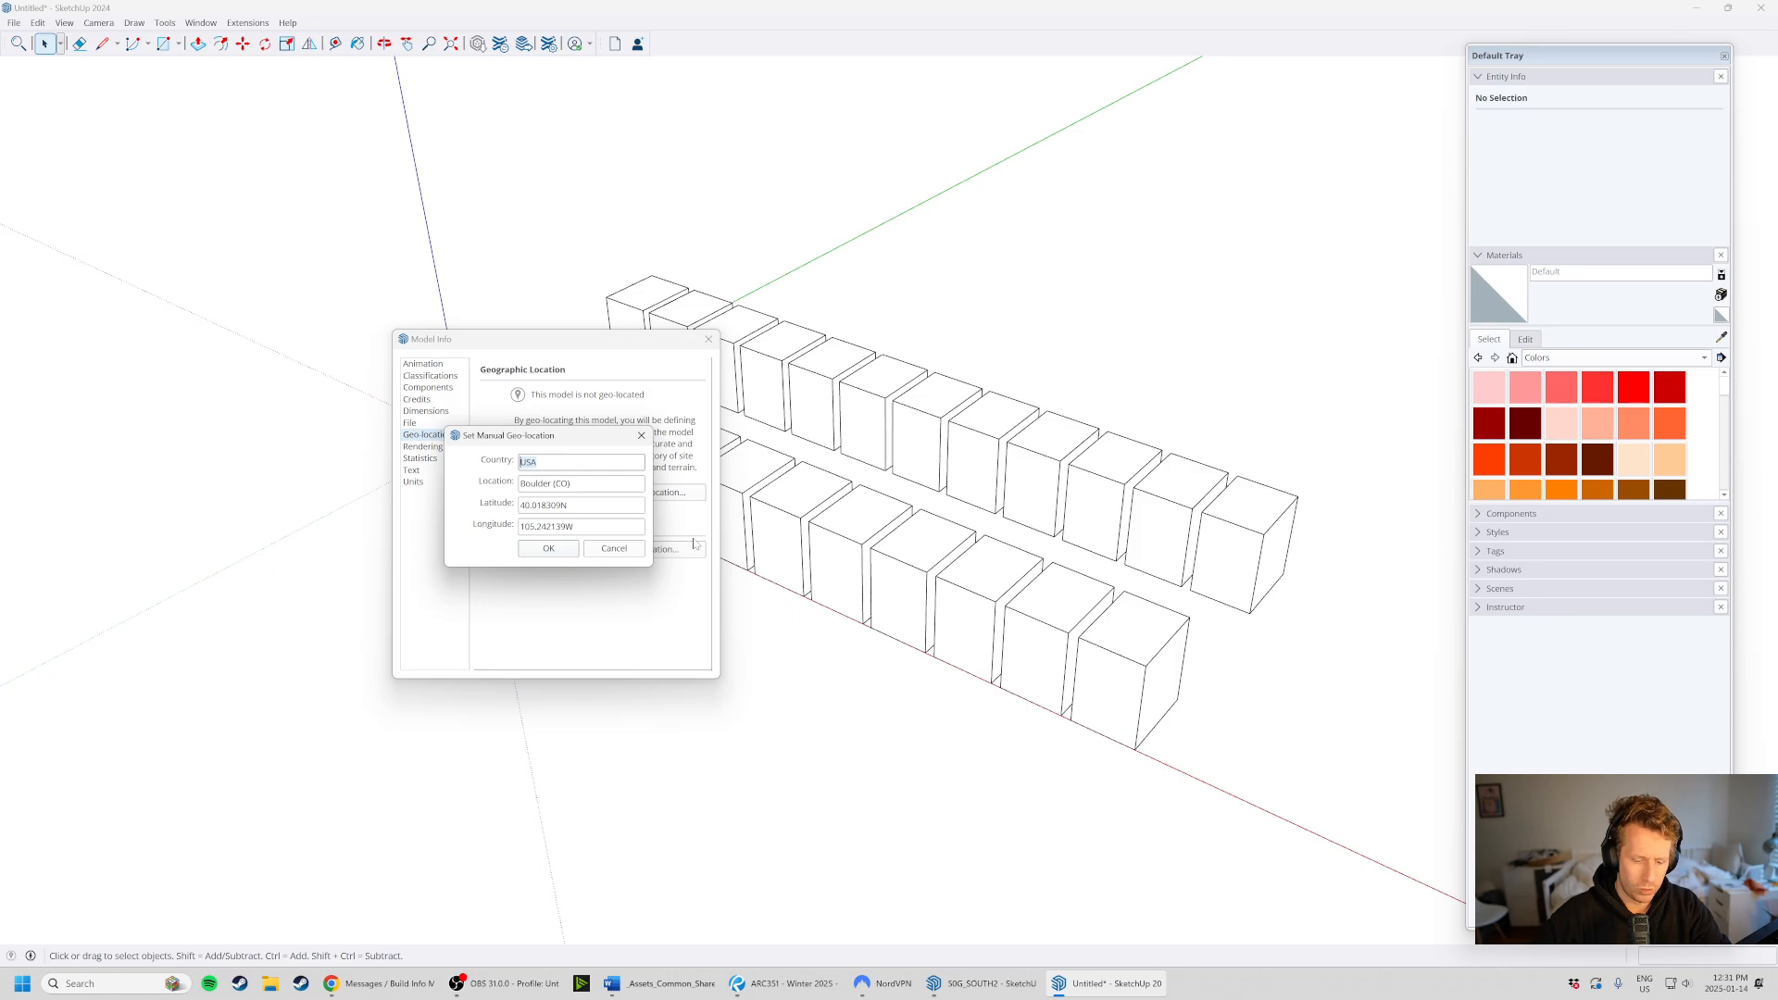
text(Canada)
key(Tab)
text(Ont)
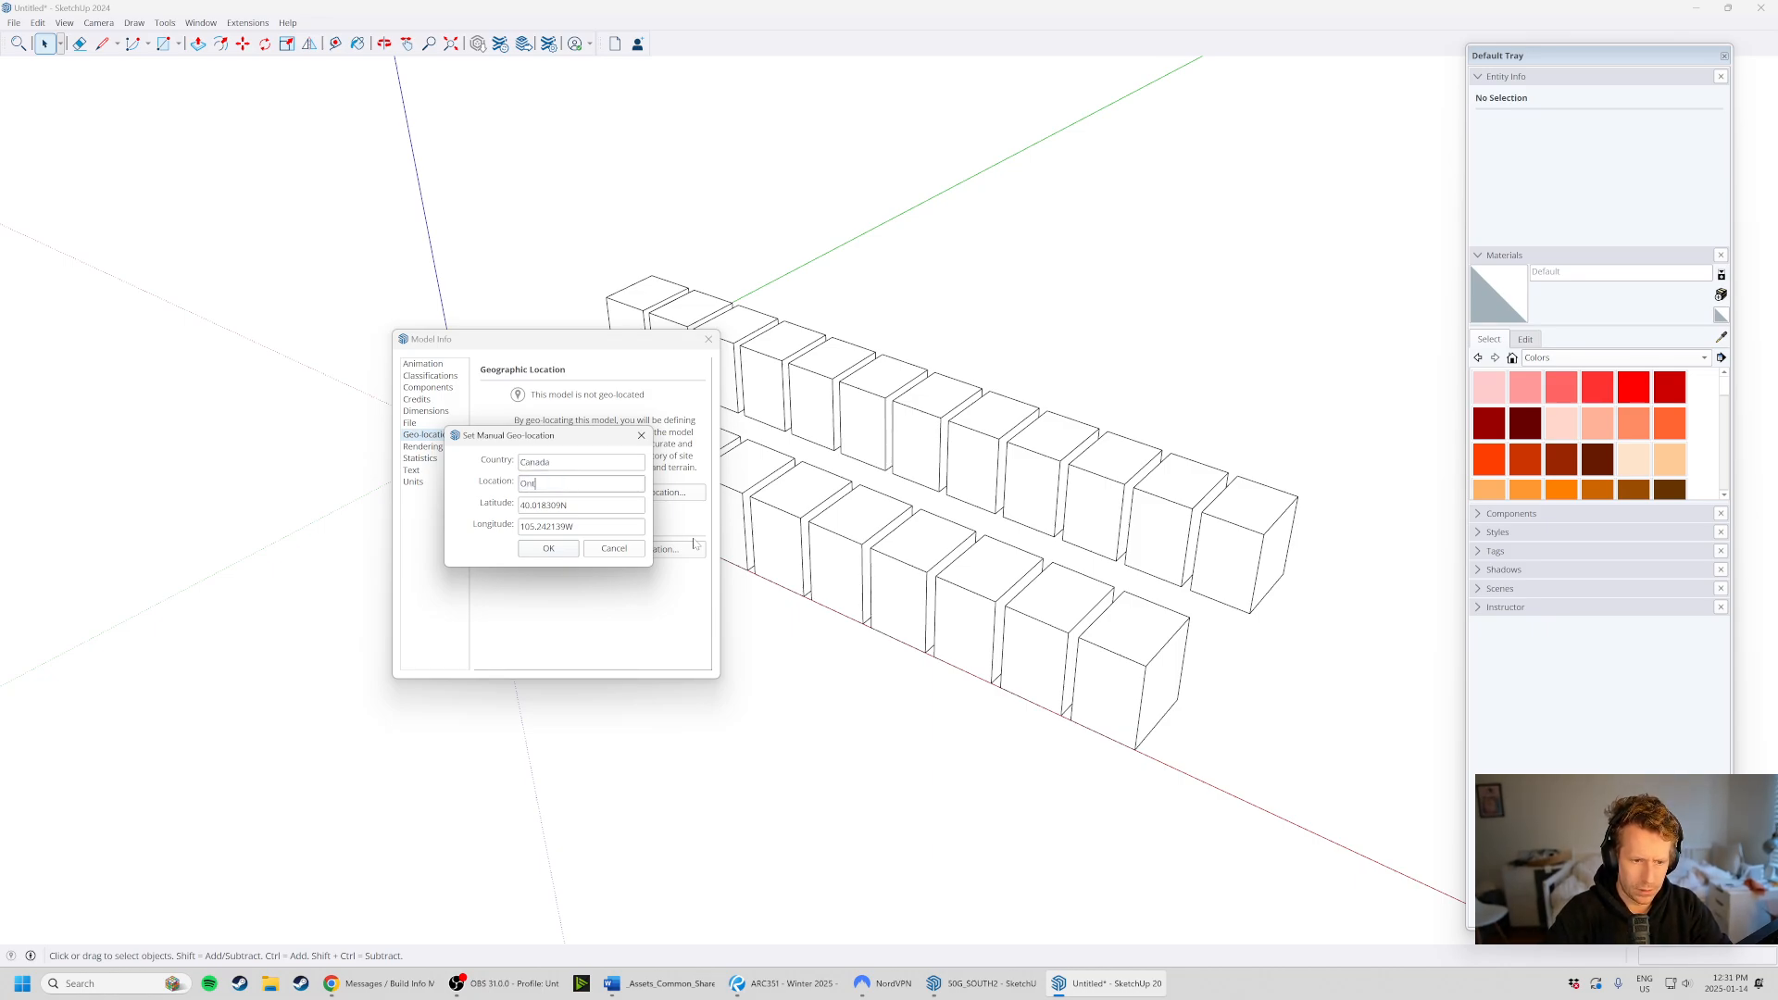
text(ario)
key(Tab)
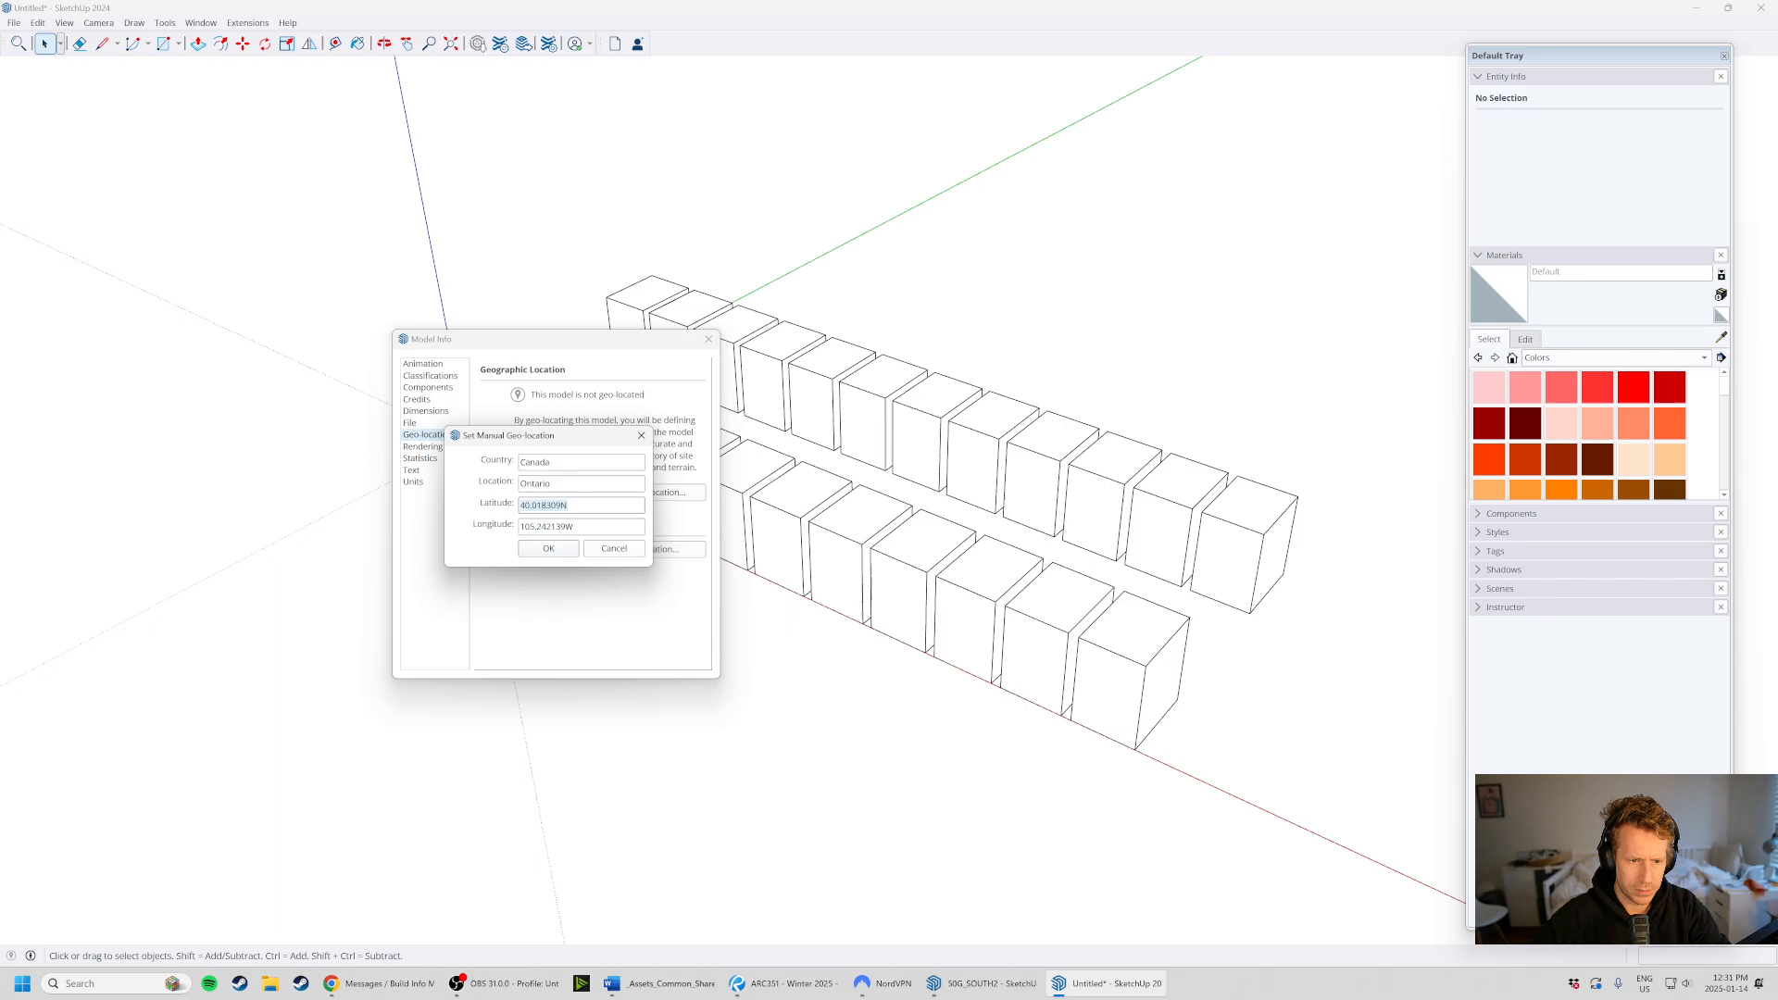
click(616, 549)
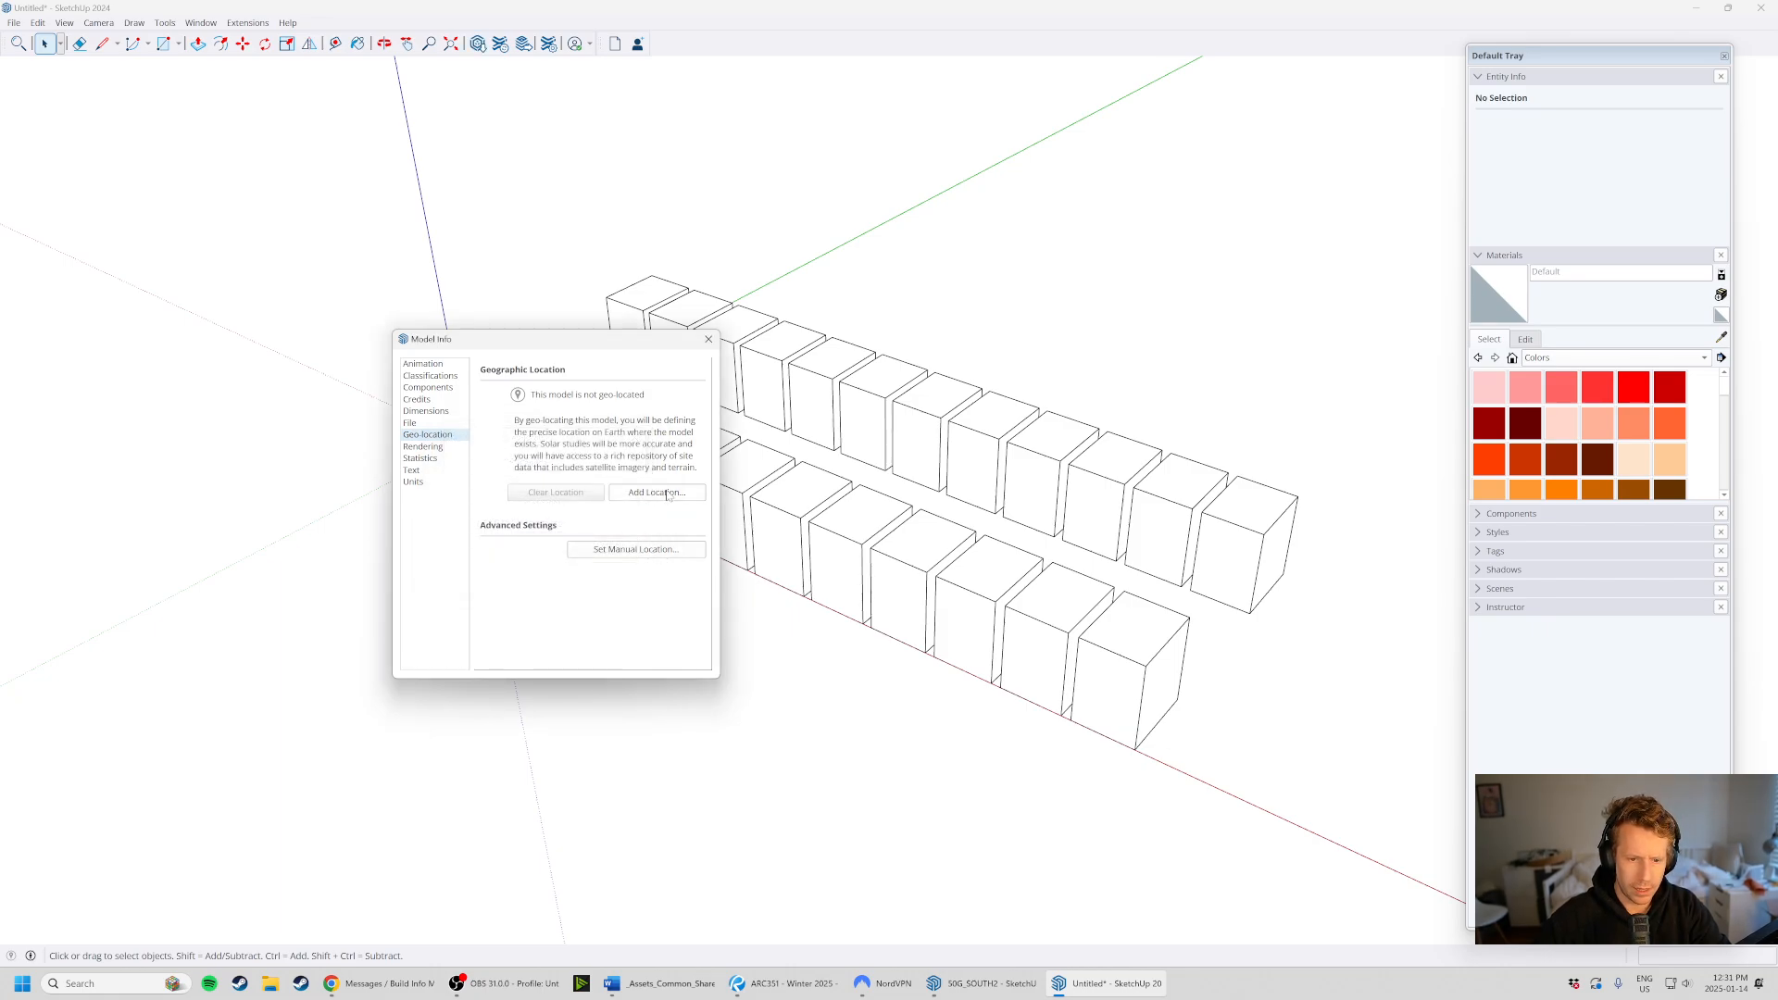
- Try to add a geographic location to the model, and update the Add Location extension in the Extension Manager
click(667, 494)
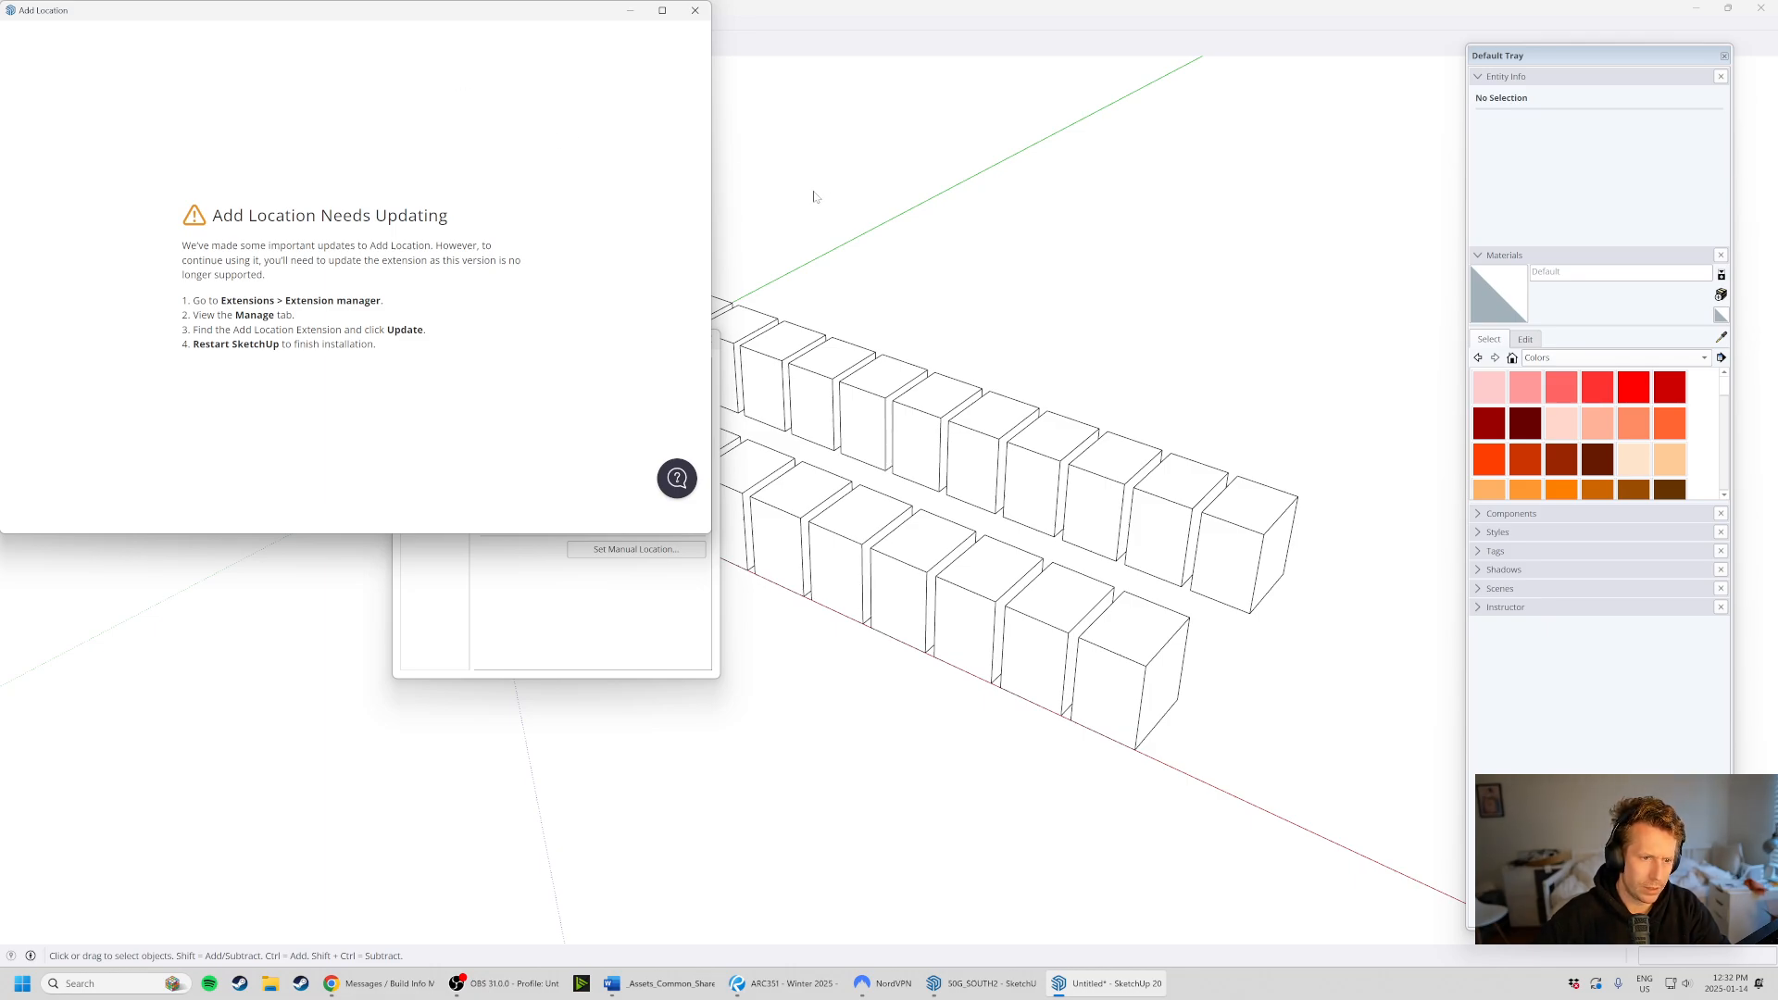
click(697, 11)
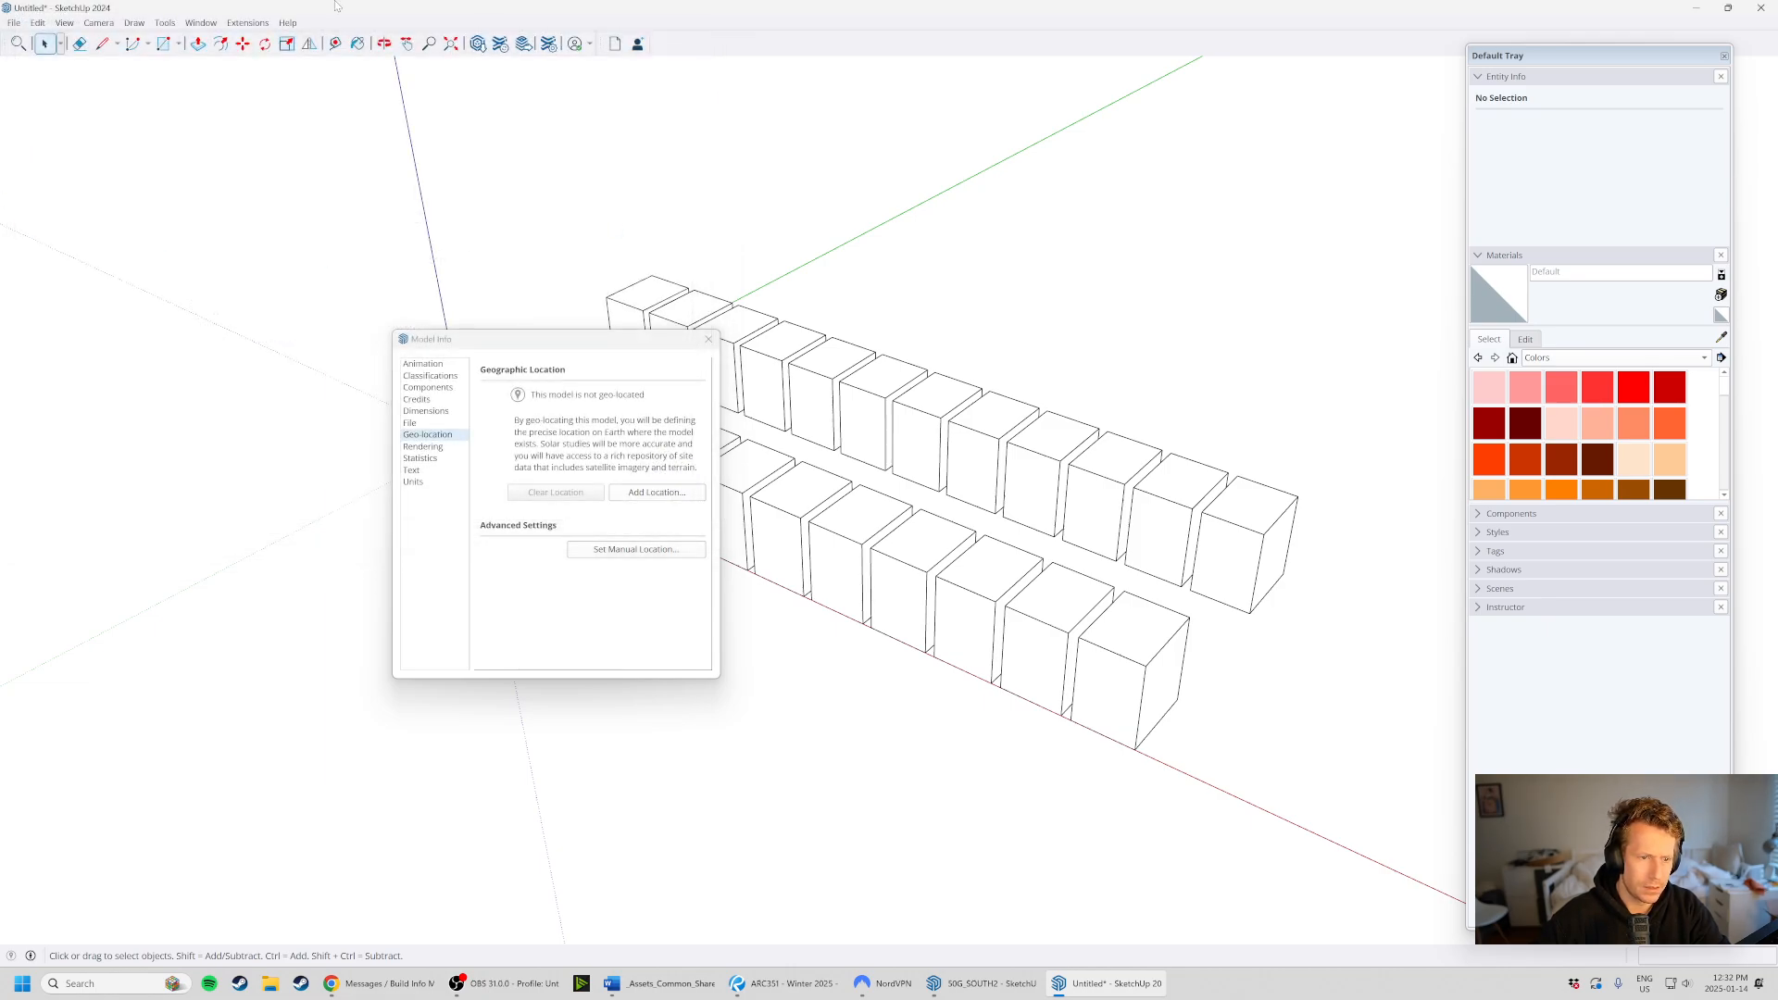
click(248, 23)
click(311, 65)
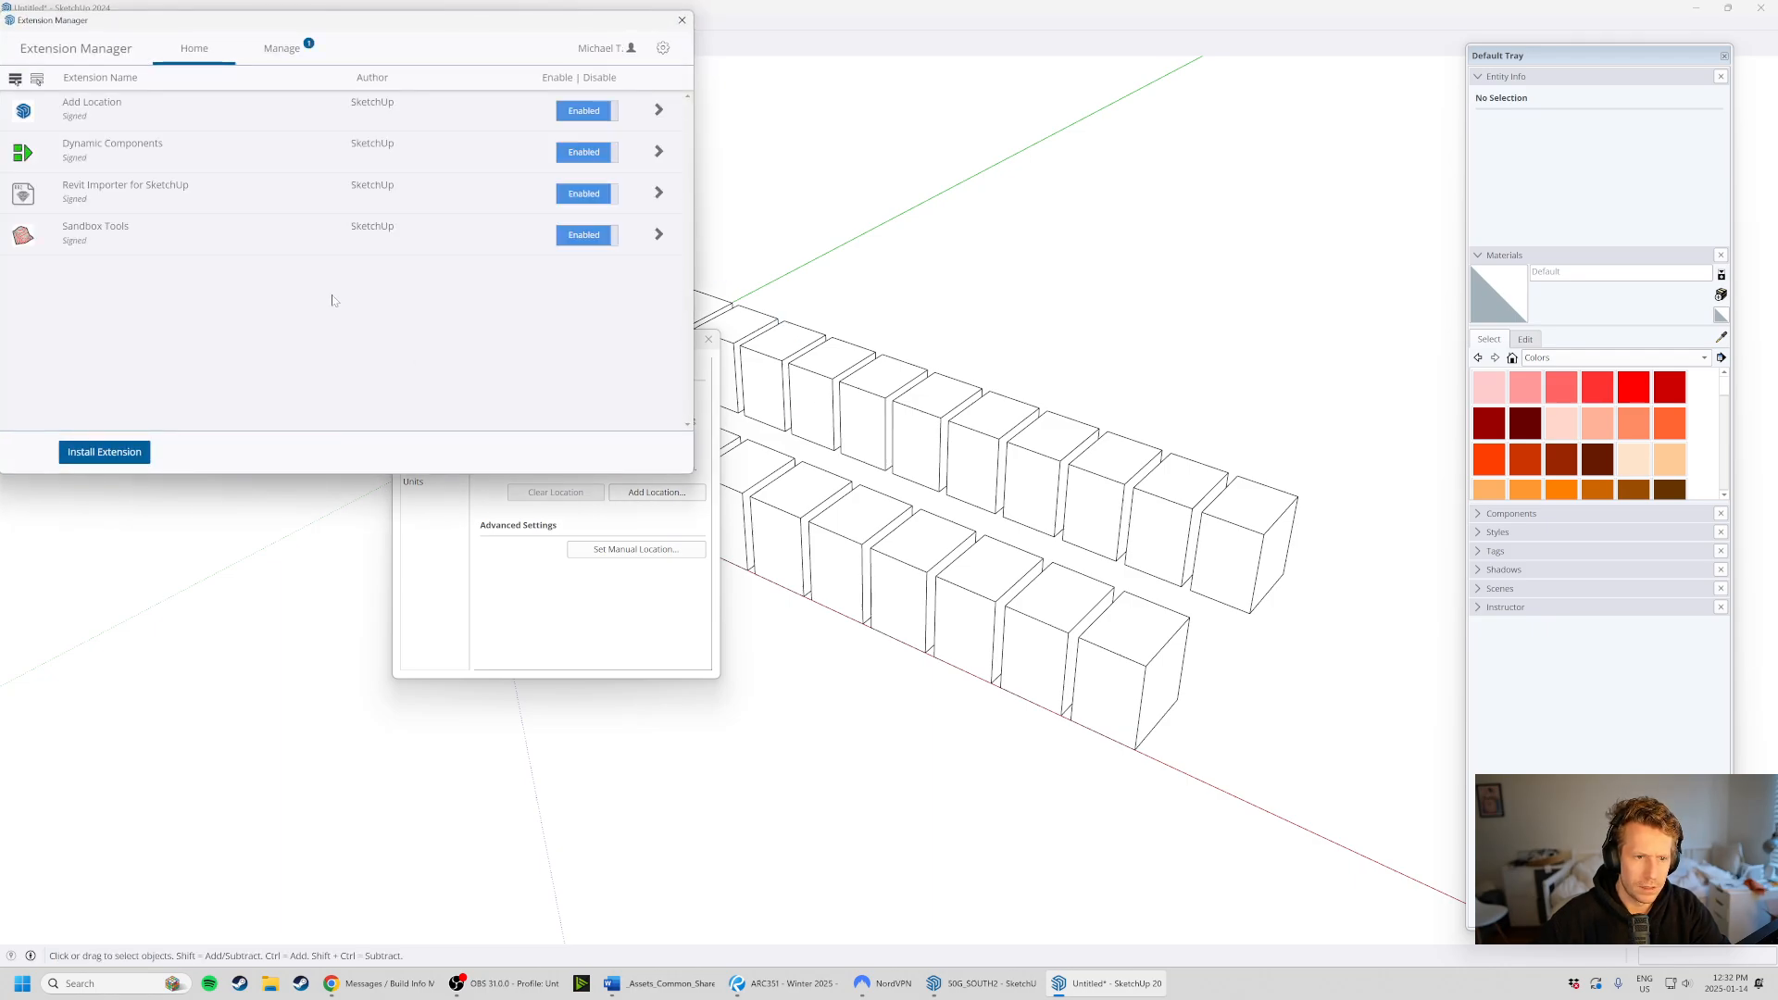
click(282, 48)
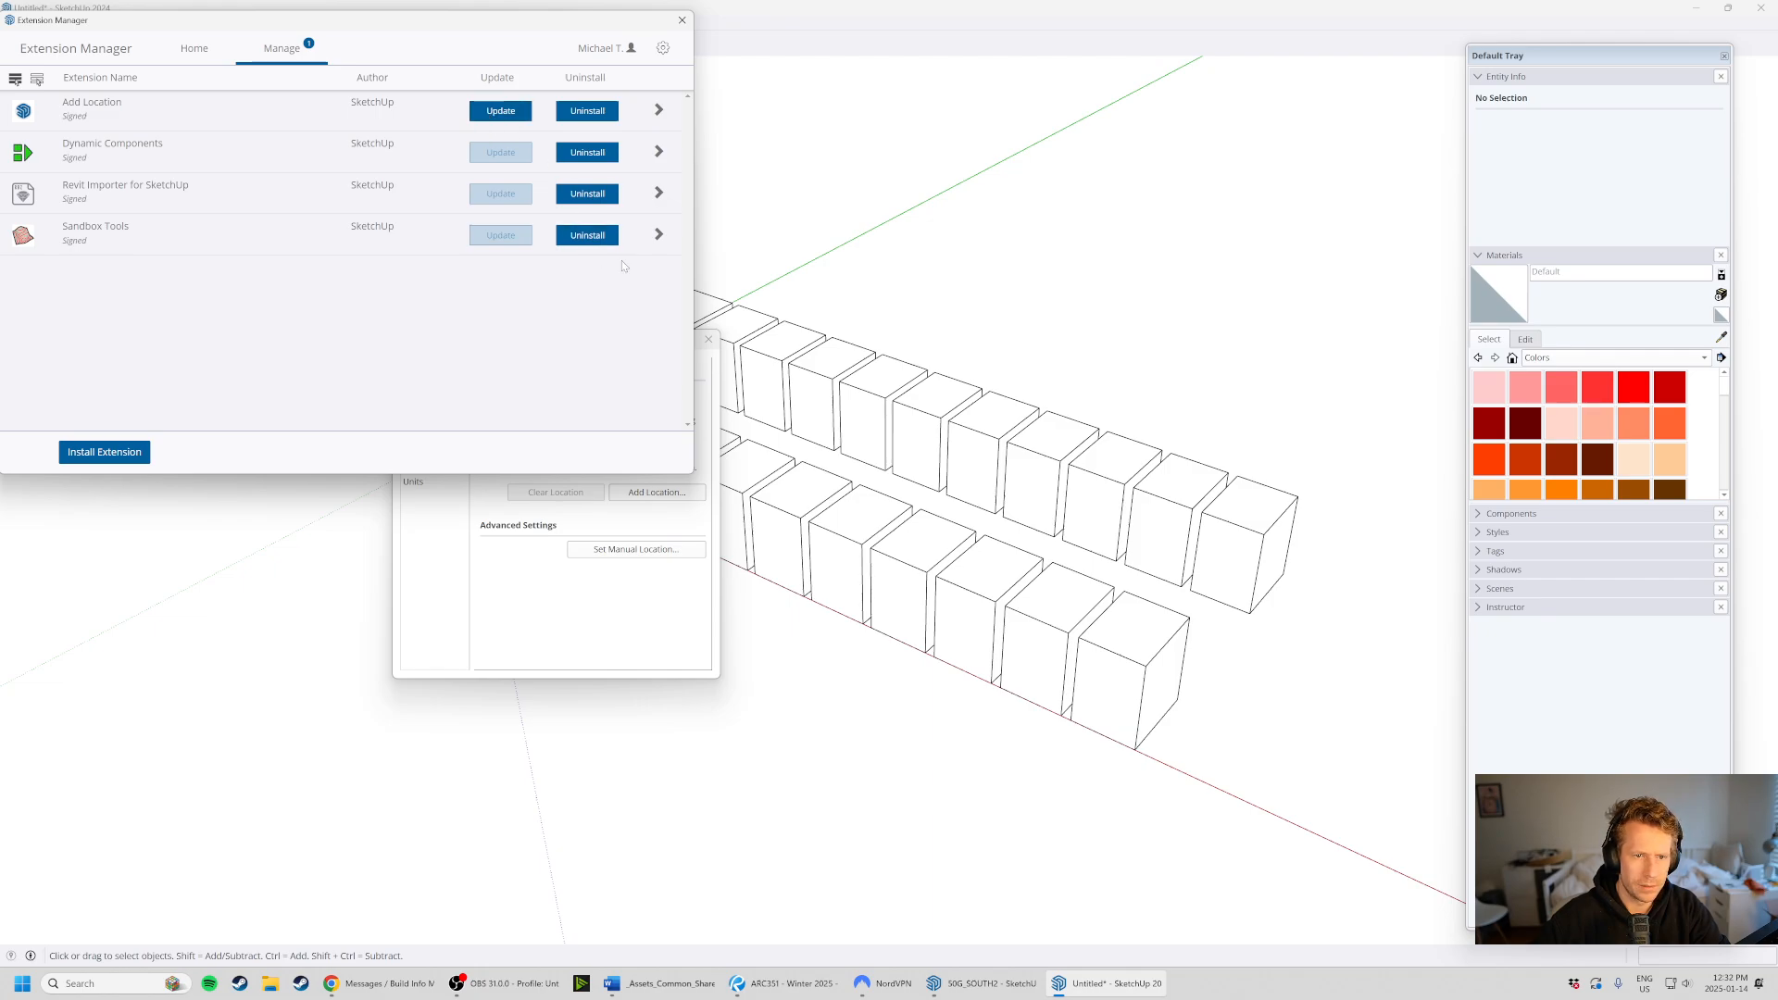
click(500, 110)
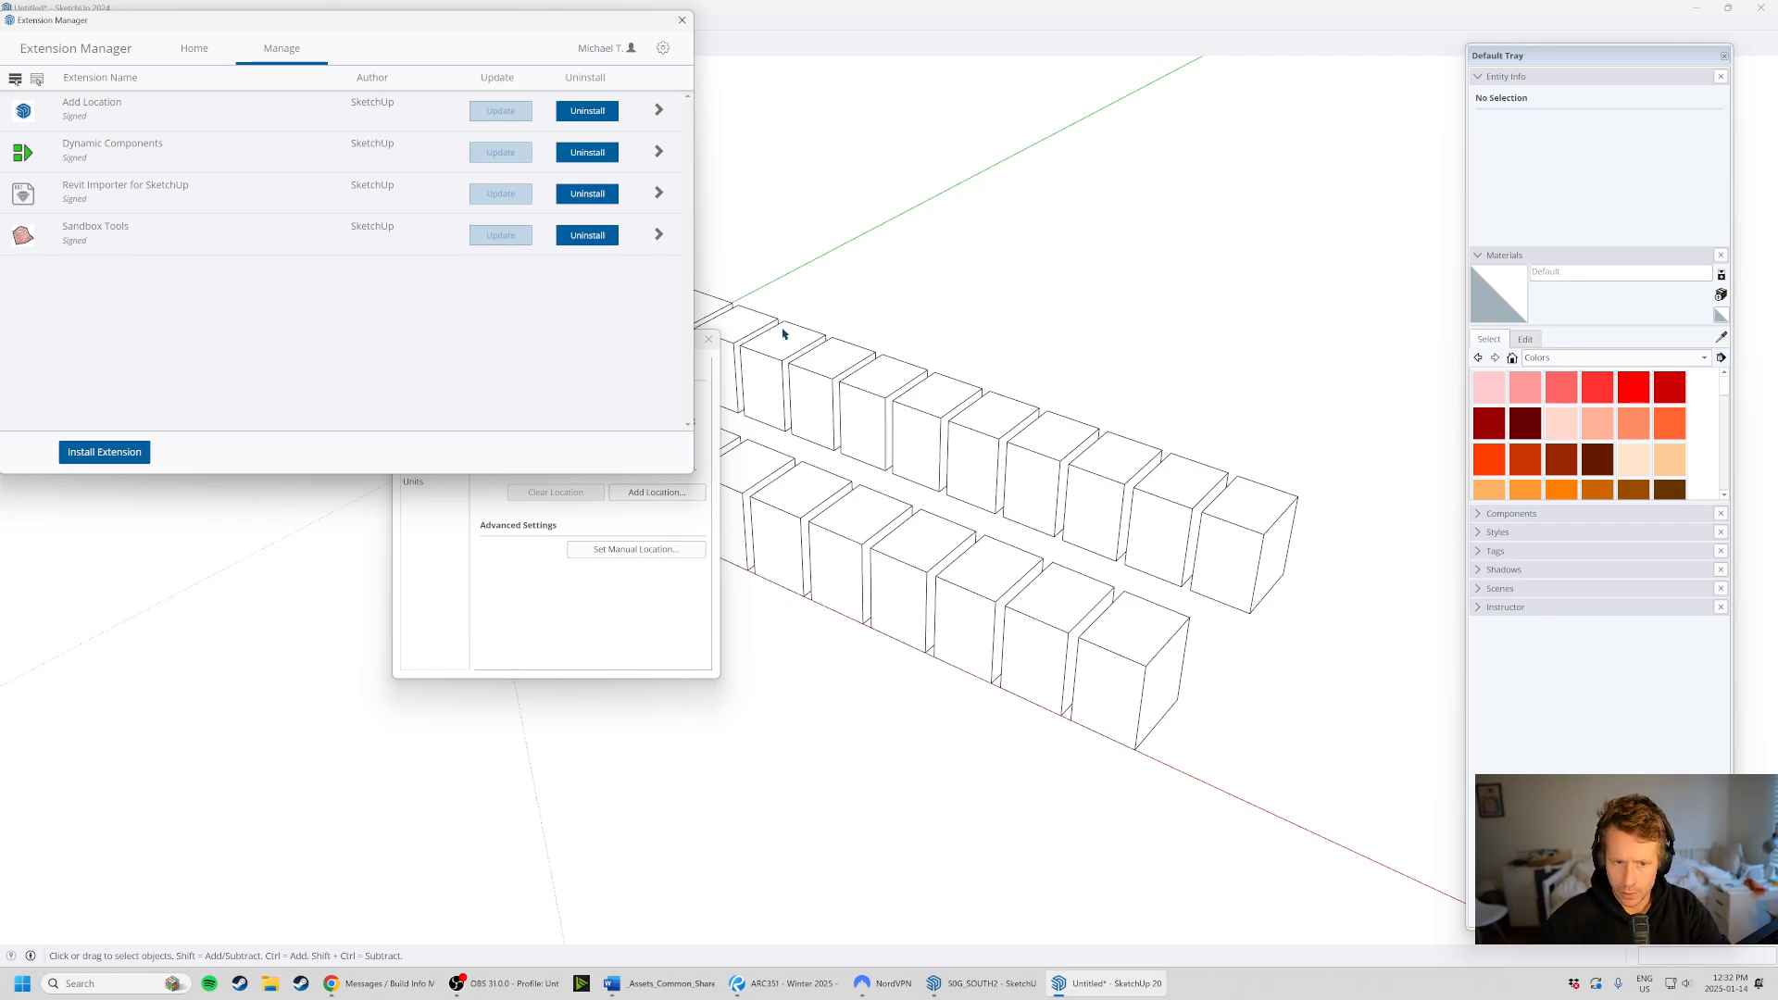
click(682, 19)
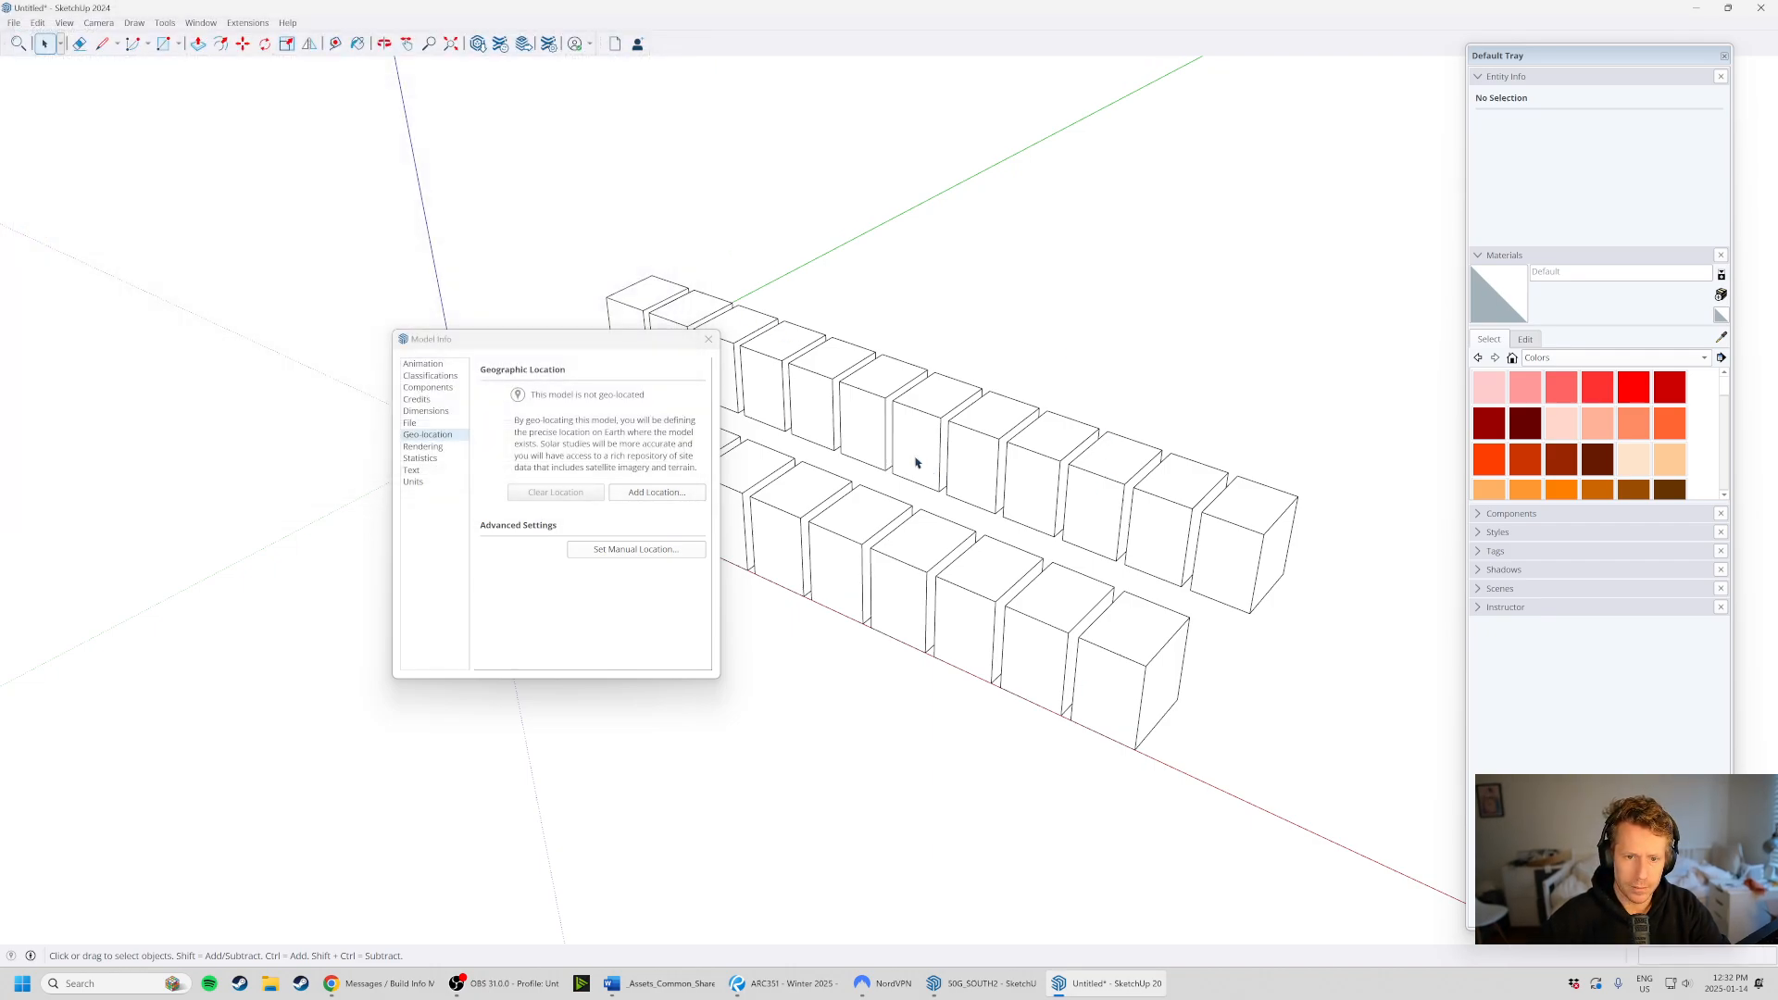
- Recheck the Add Location window, then close both open SketchUp sessions, discarding the changes to the untitled model
click(685, 491)
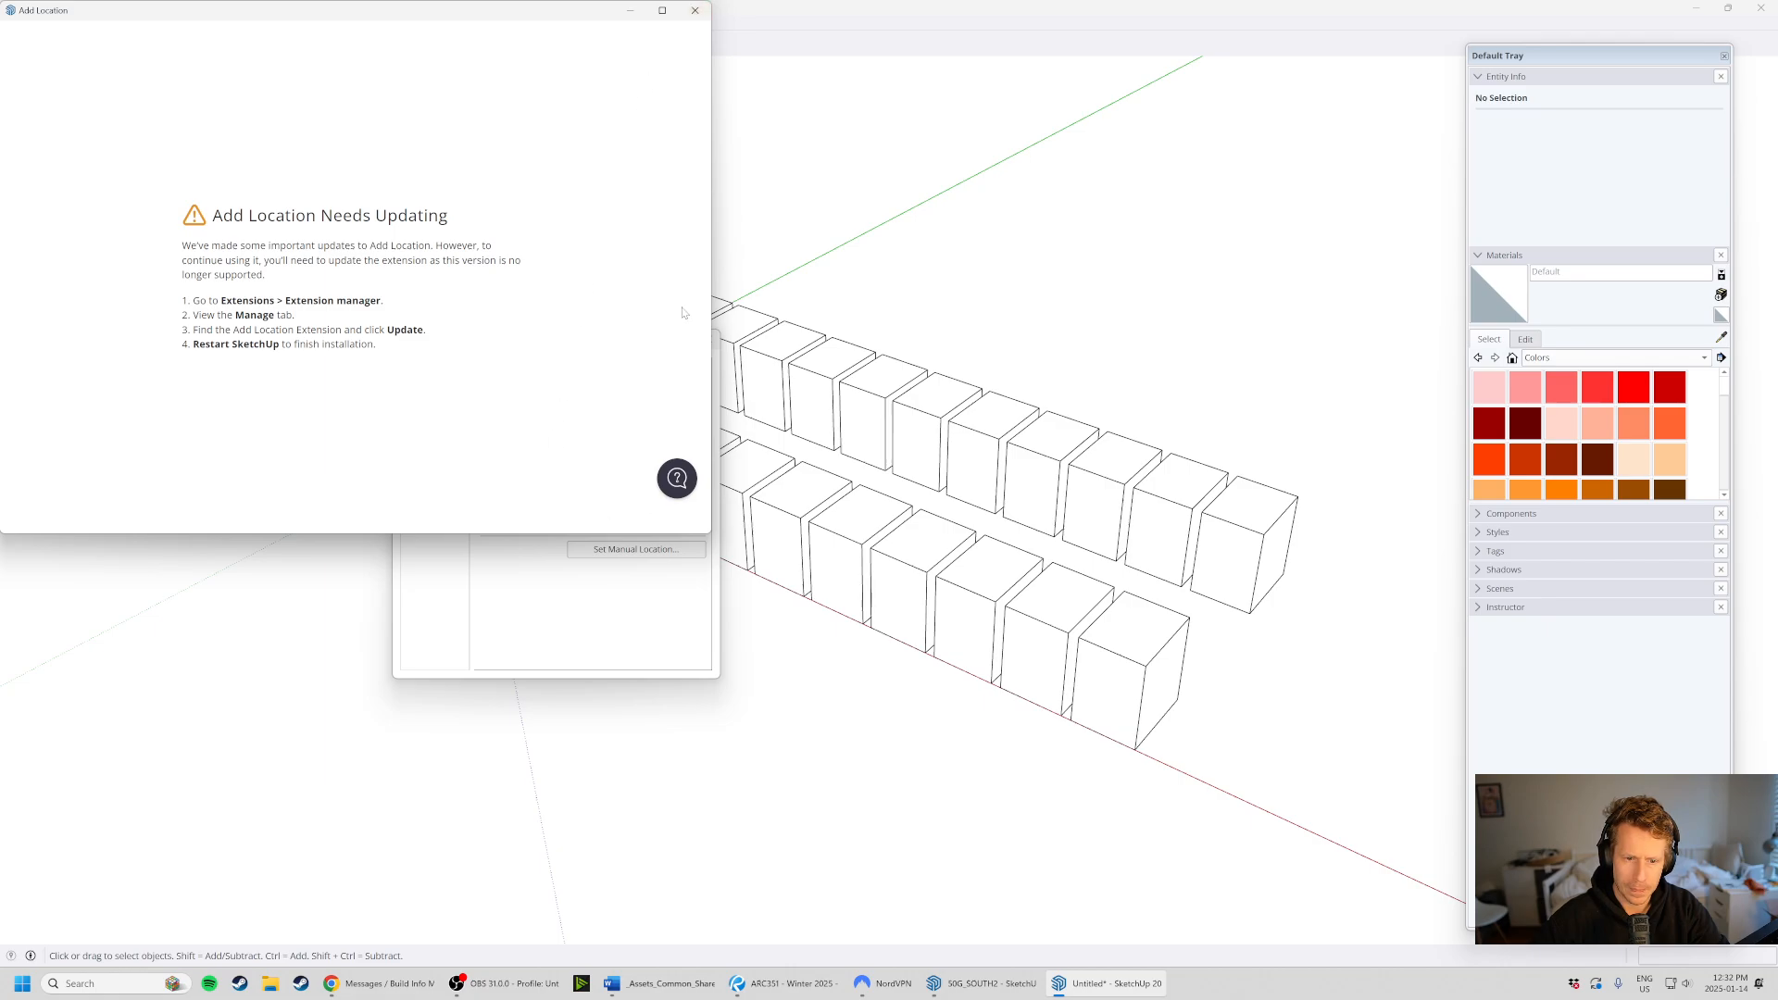
click(695, 10)
click(1760, 7)
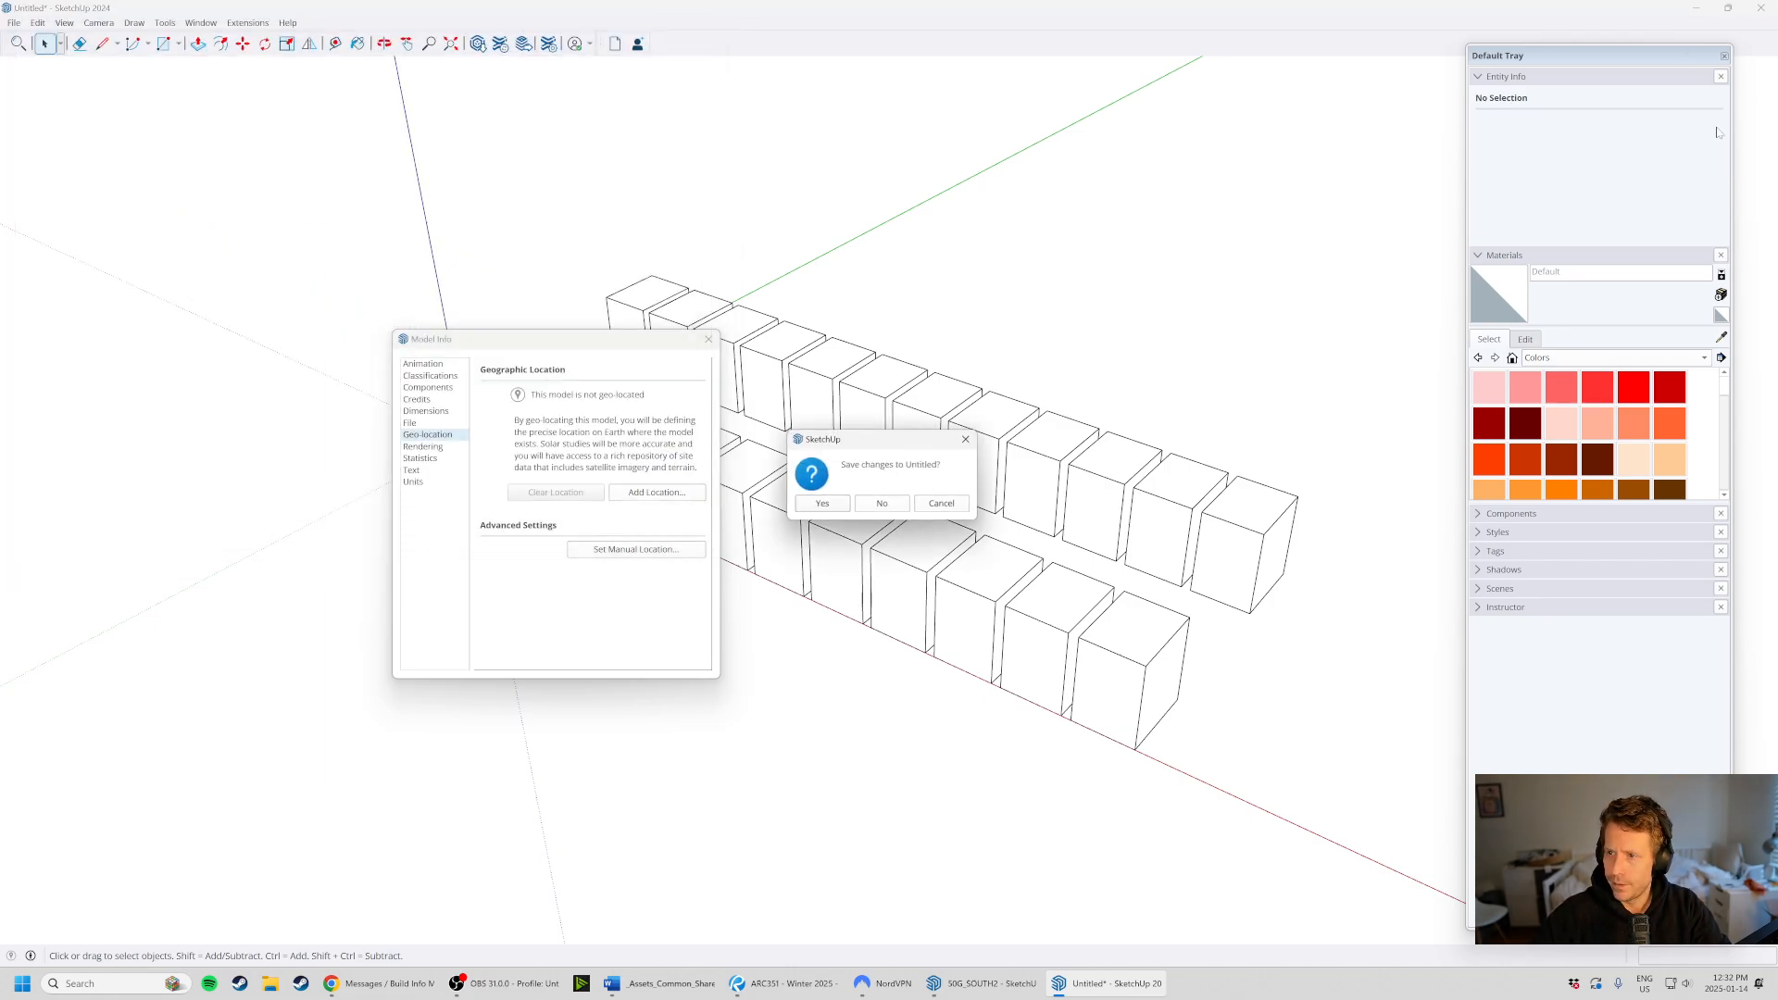
click(882, 505)
click(88, 984)
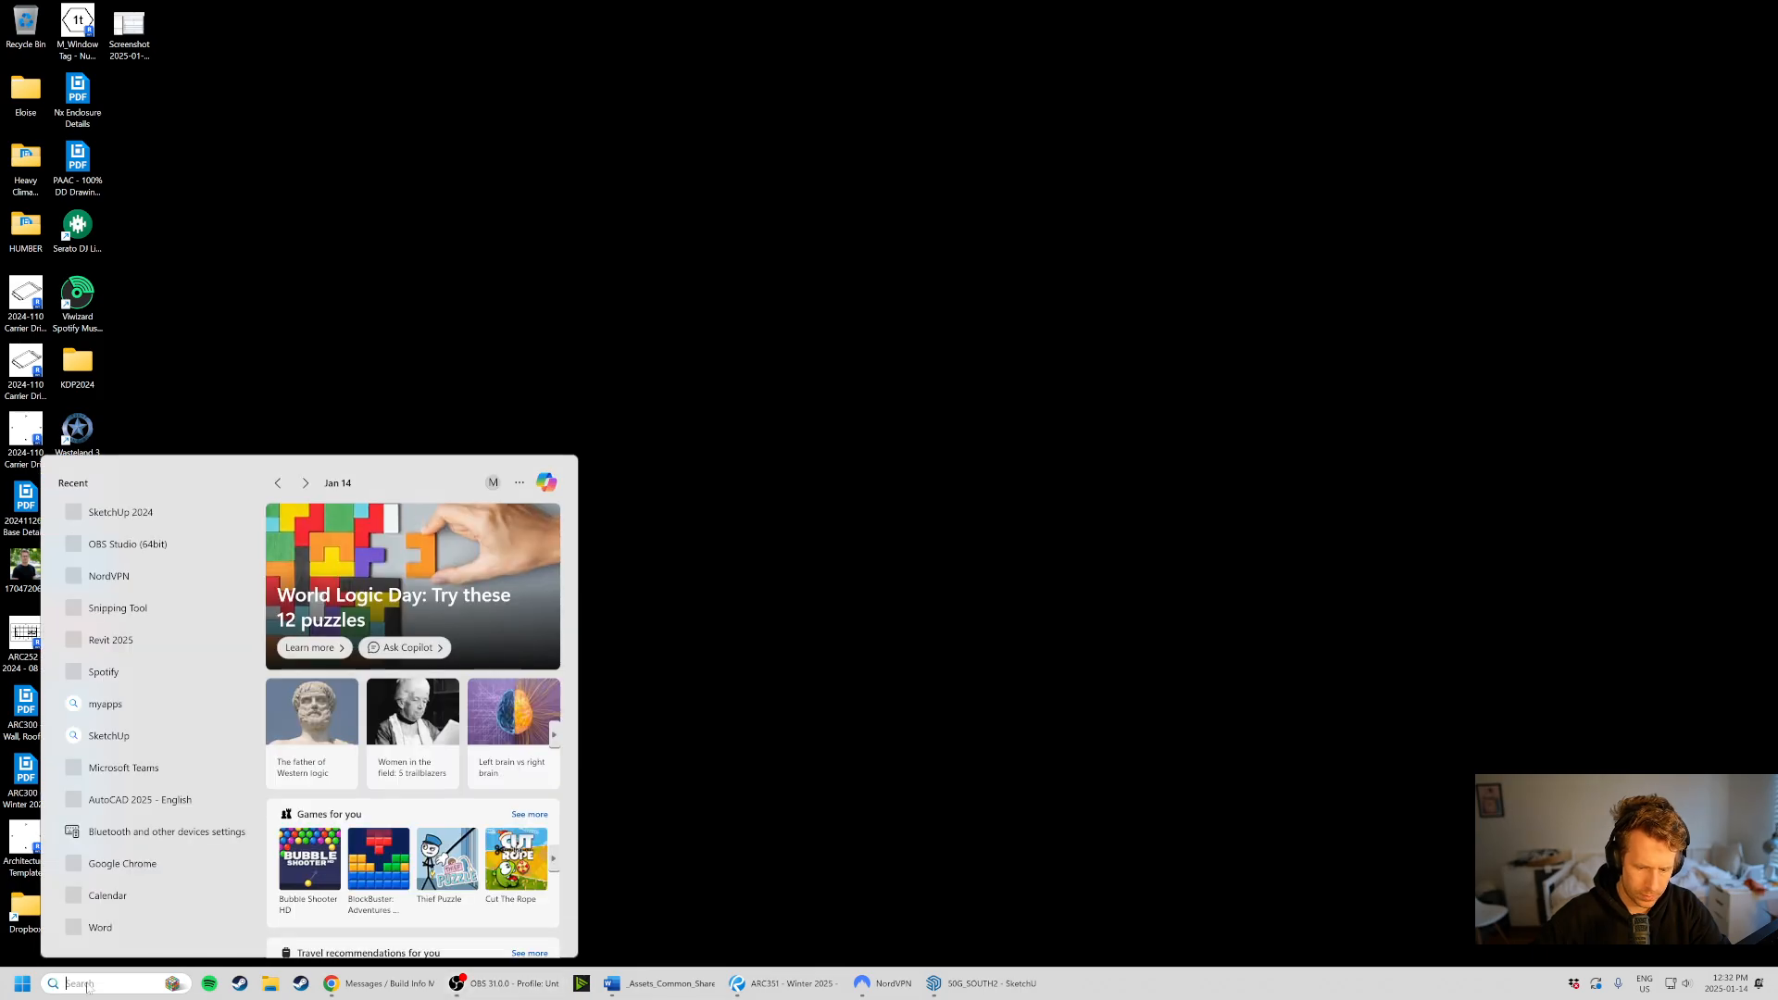
text(s)
key(Escape)
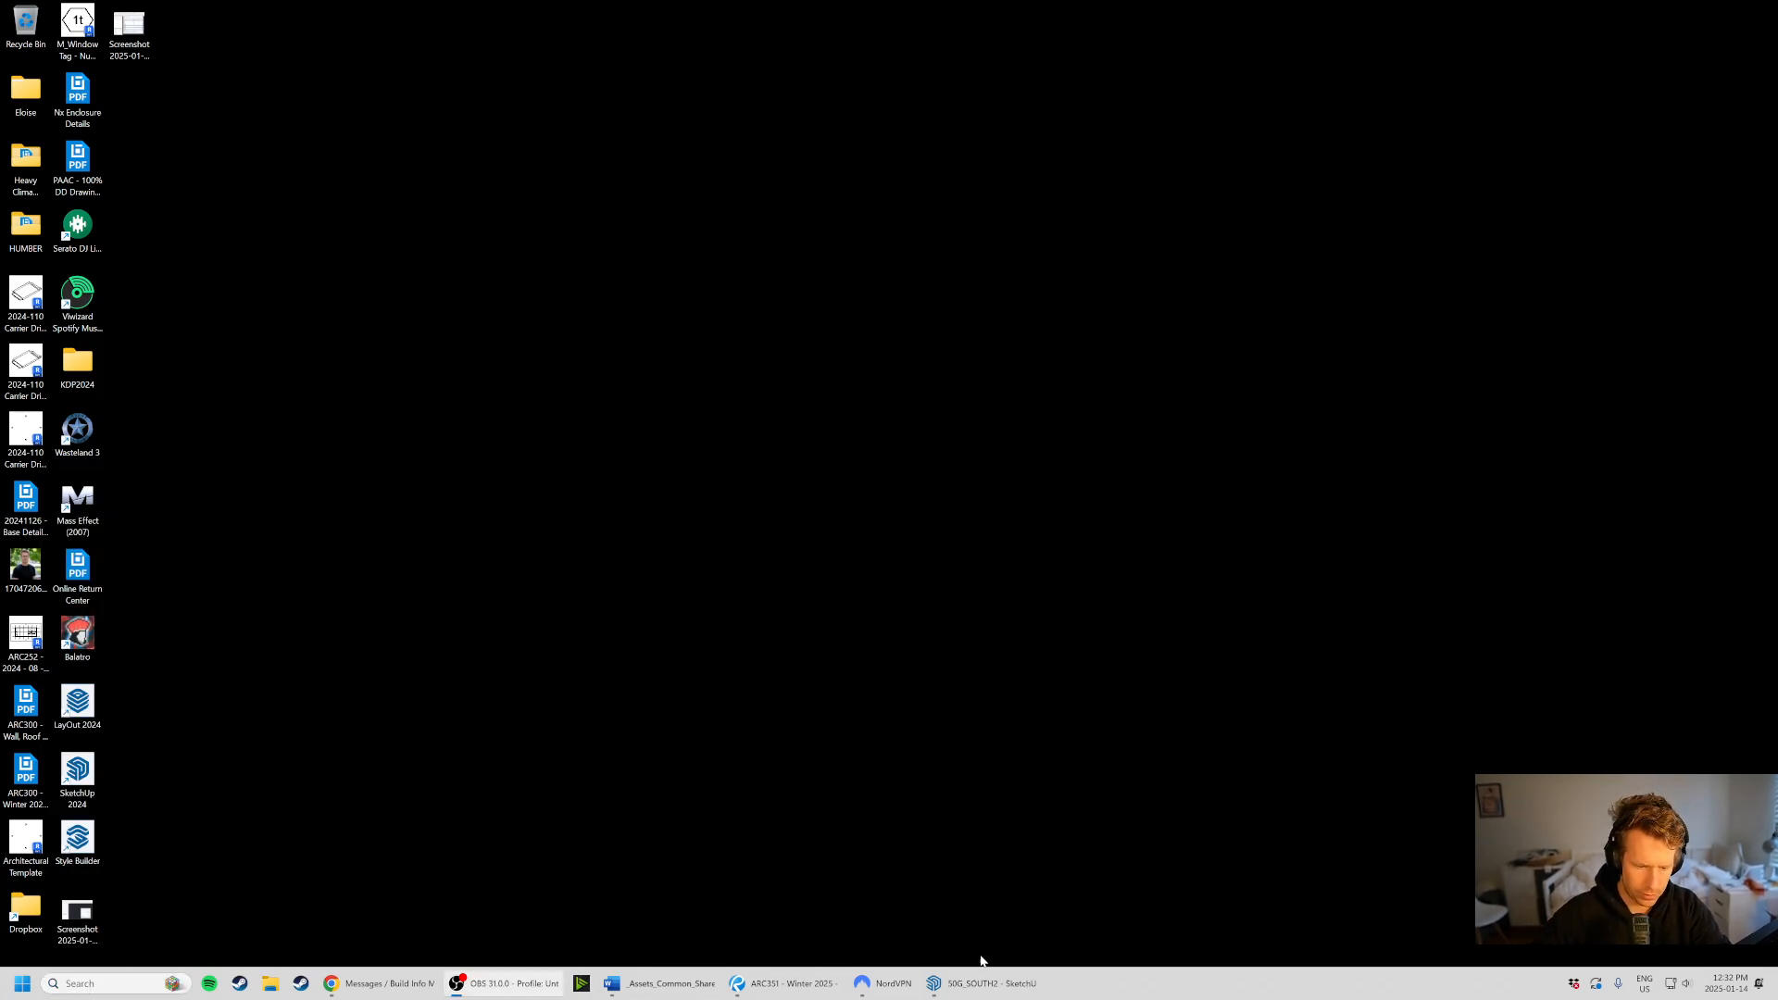
right_click(982, 983)
click(965, 946)
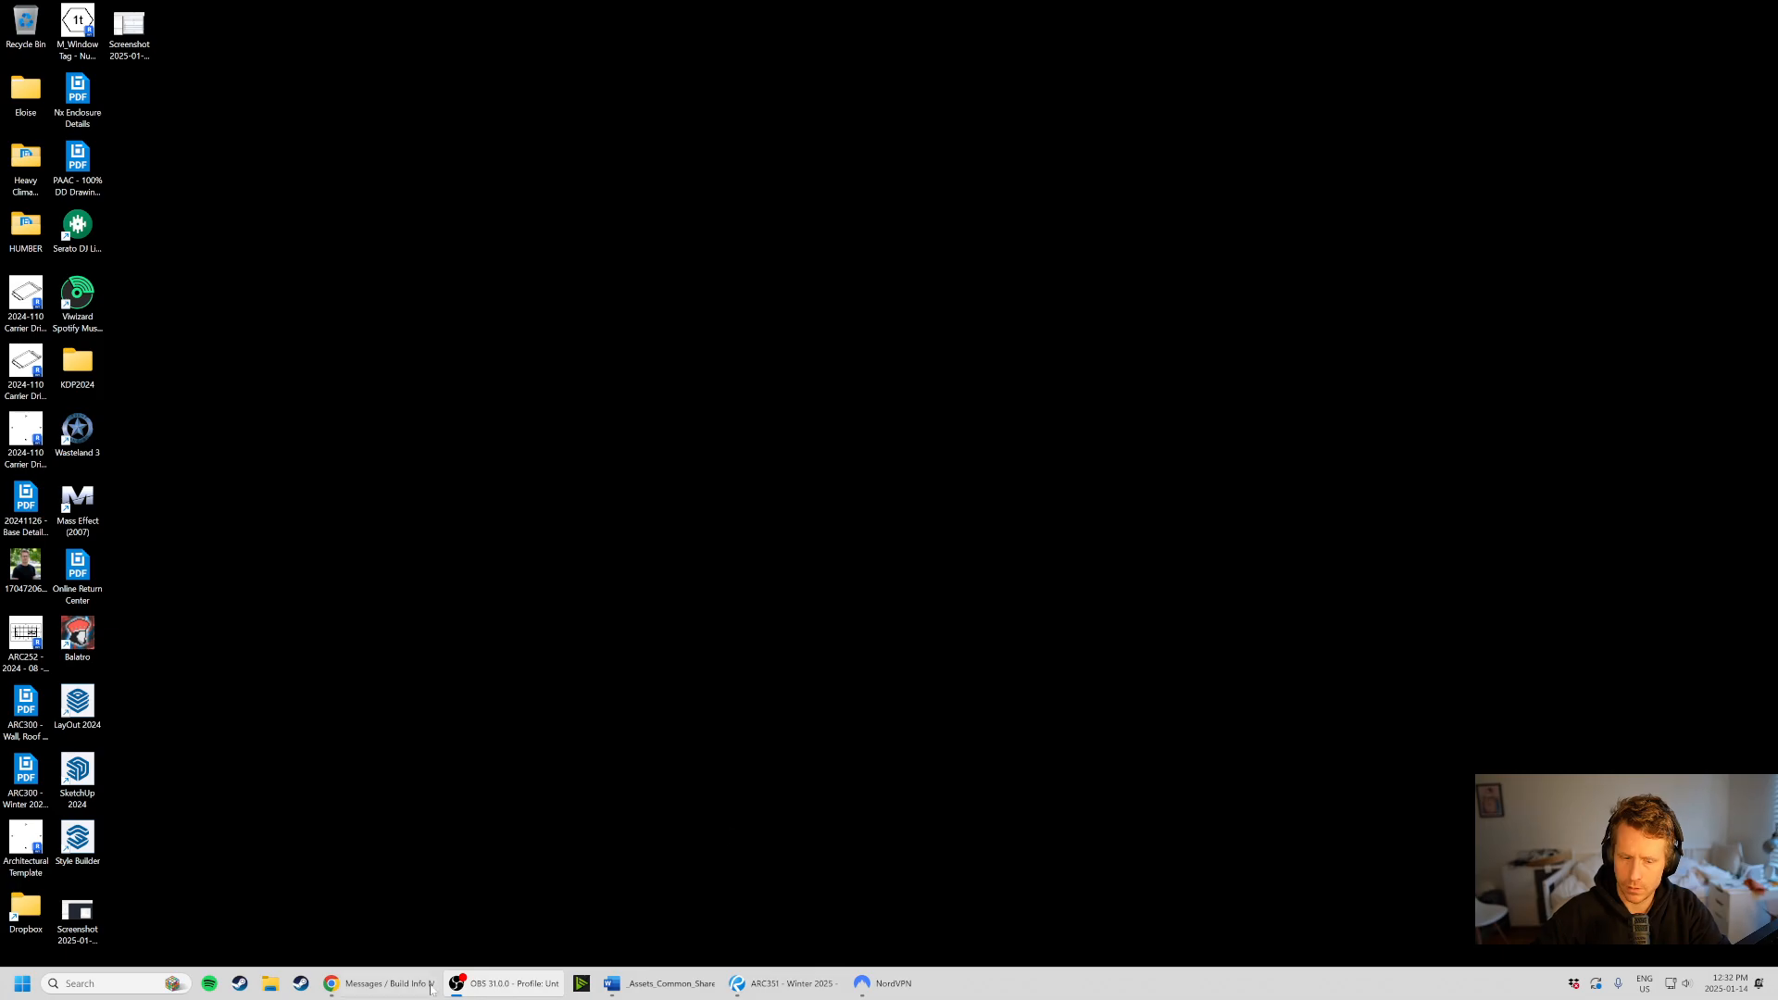
- Relaunch SketchUp with a new Architectural Millimeters model and delete the default human figure
click(128, 988)
text(sket)
key(Return)
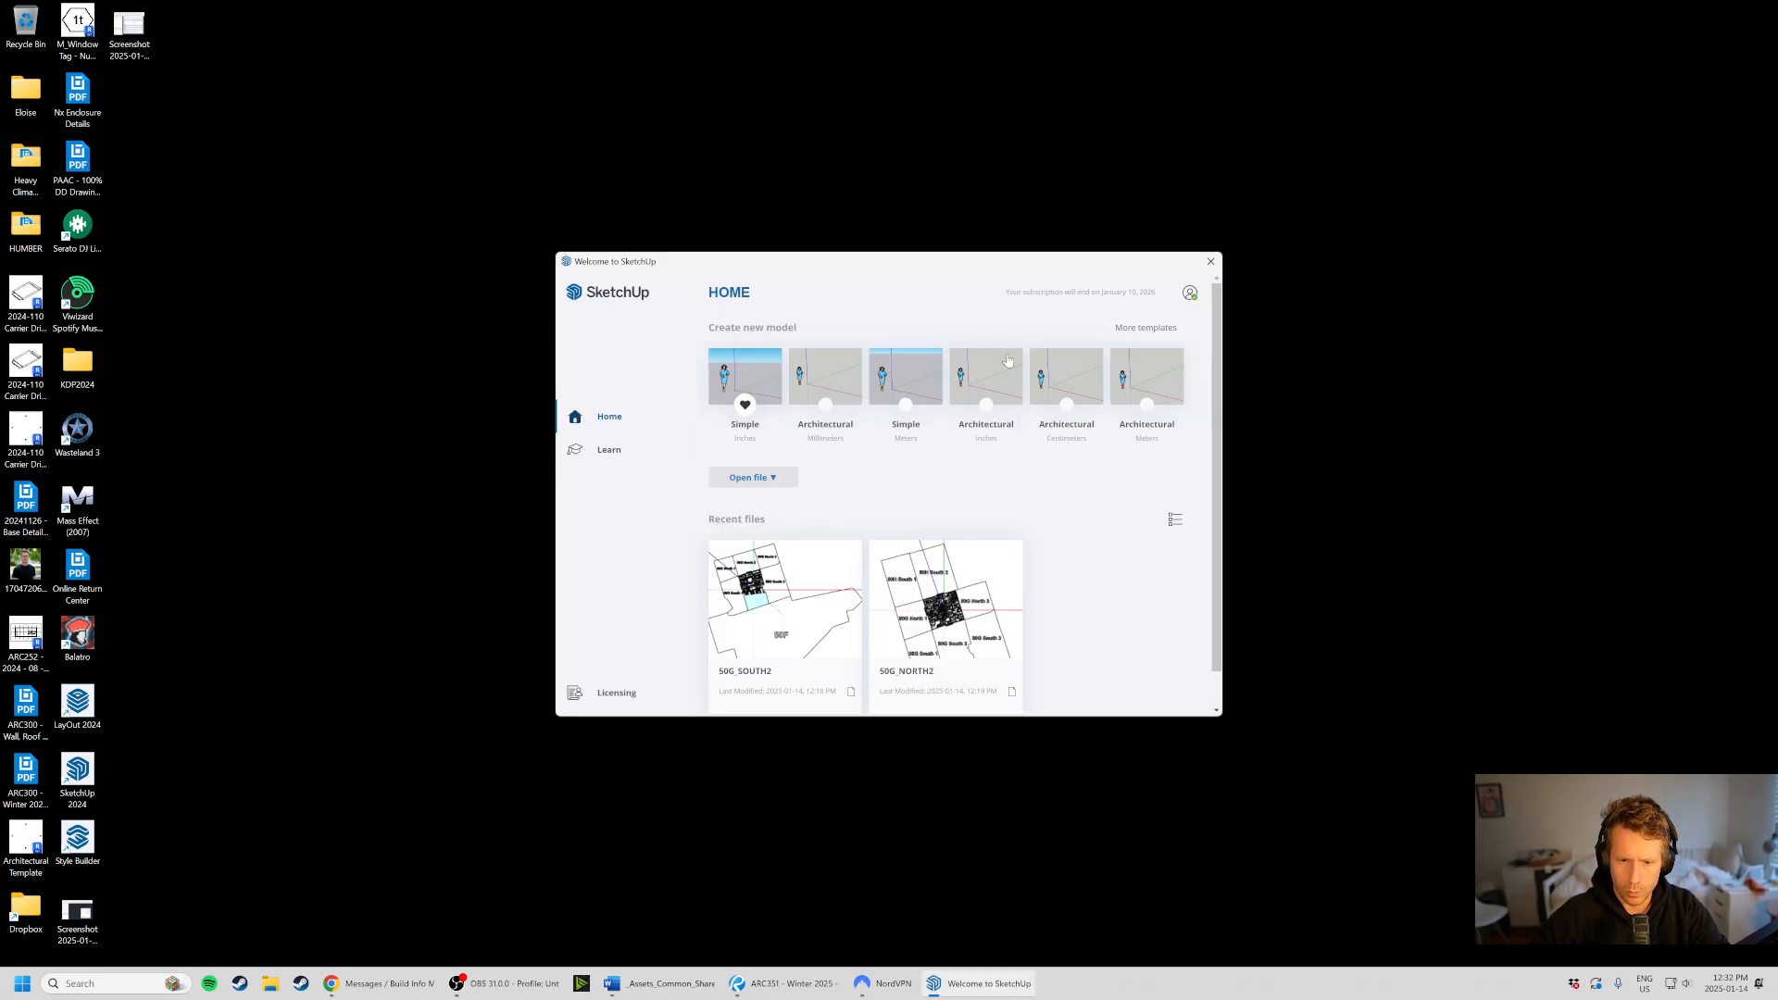
click(827, 382)
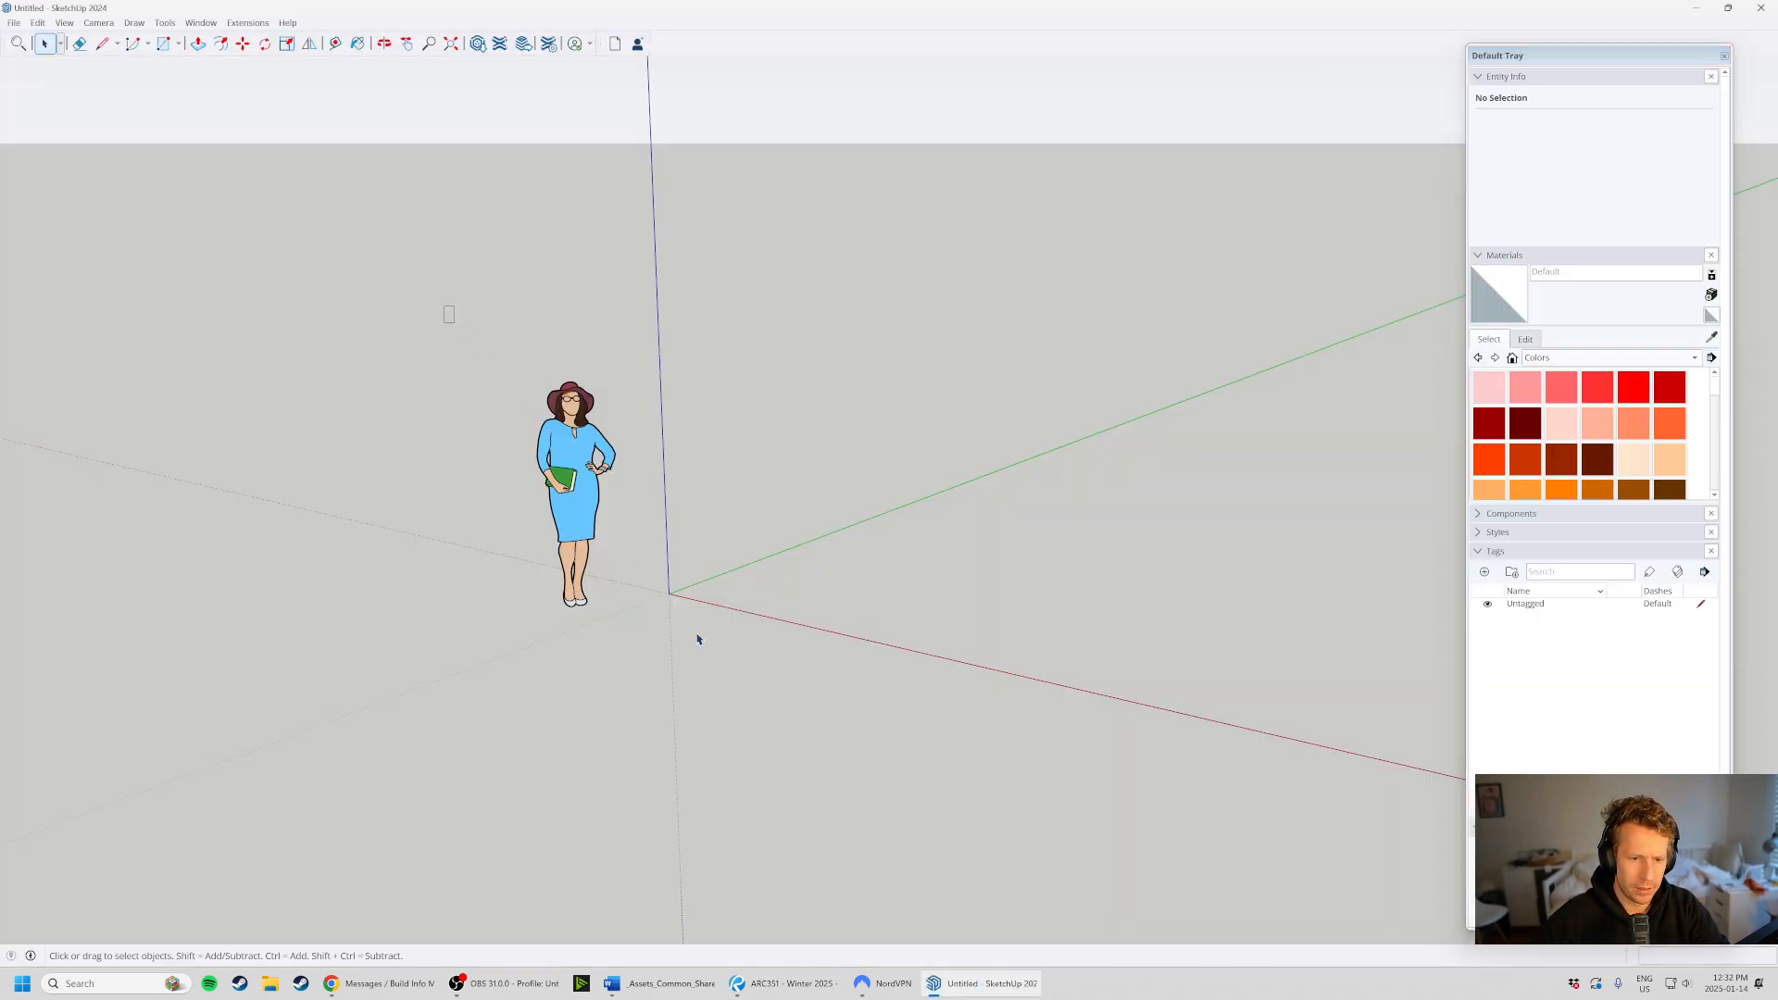
key(ctrl+a)
key(Delete)
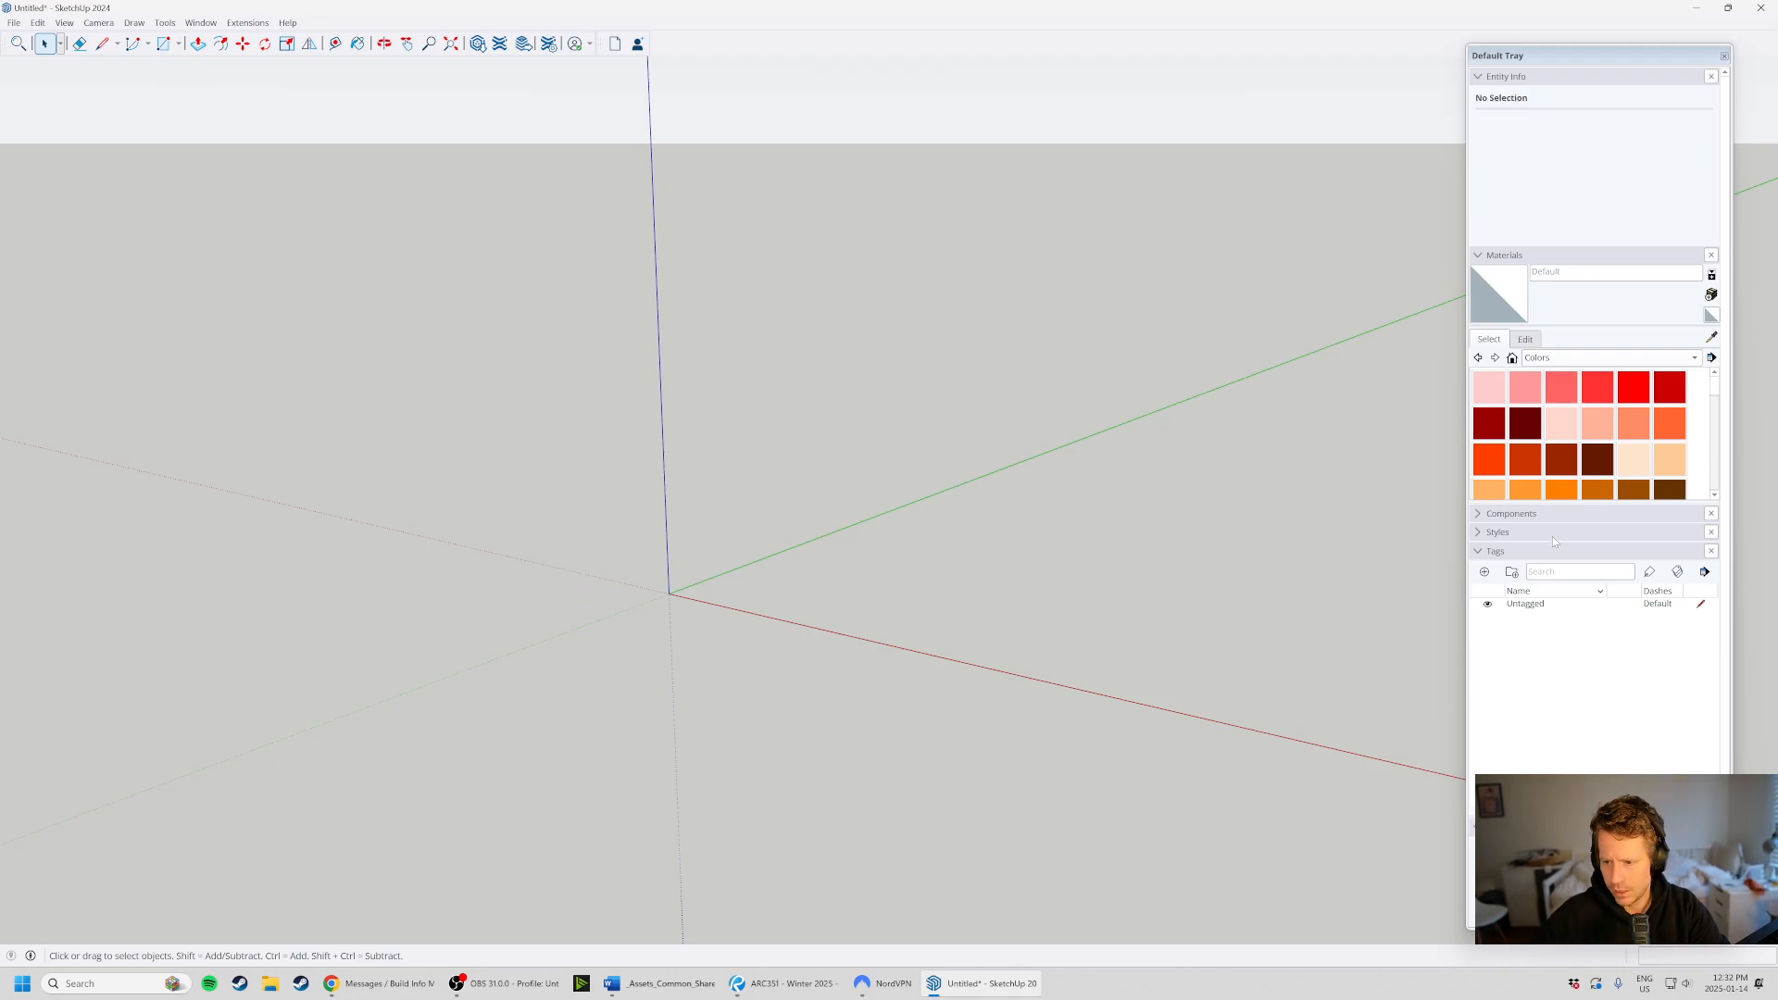
- Apply the HiddenLine style from the Default Styles collection to the empty model
click(1554, 533)
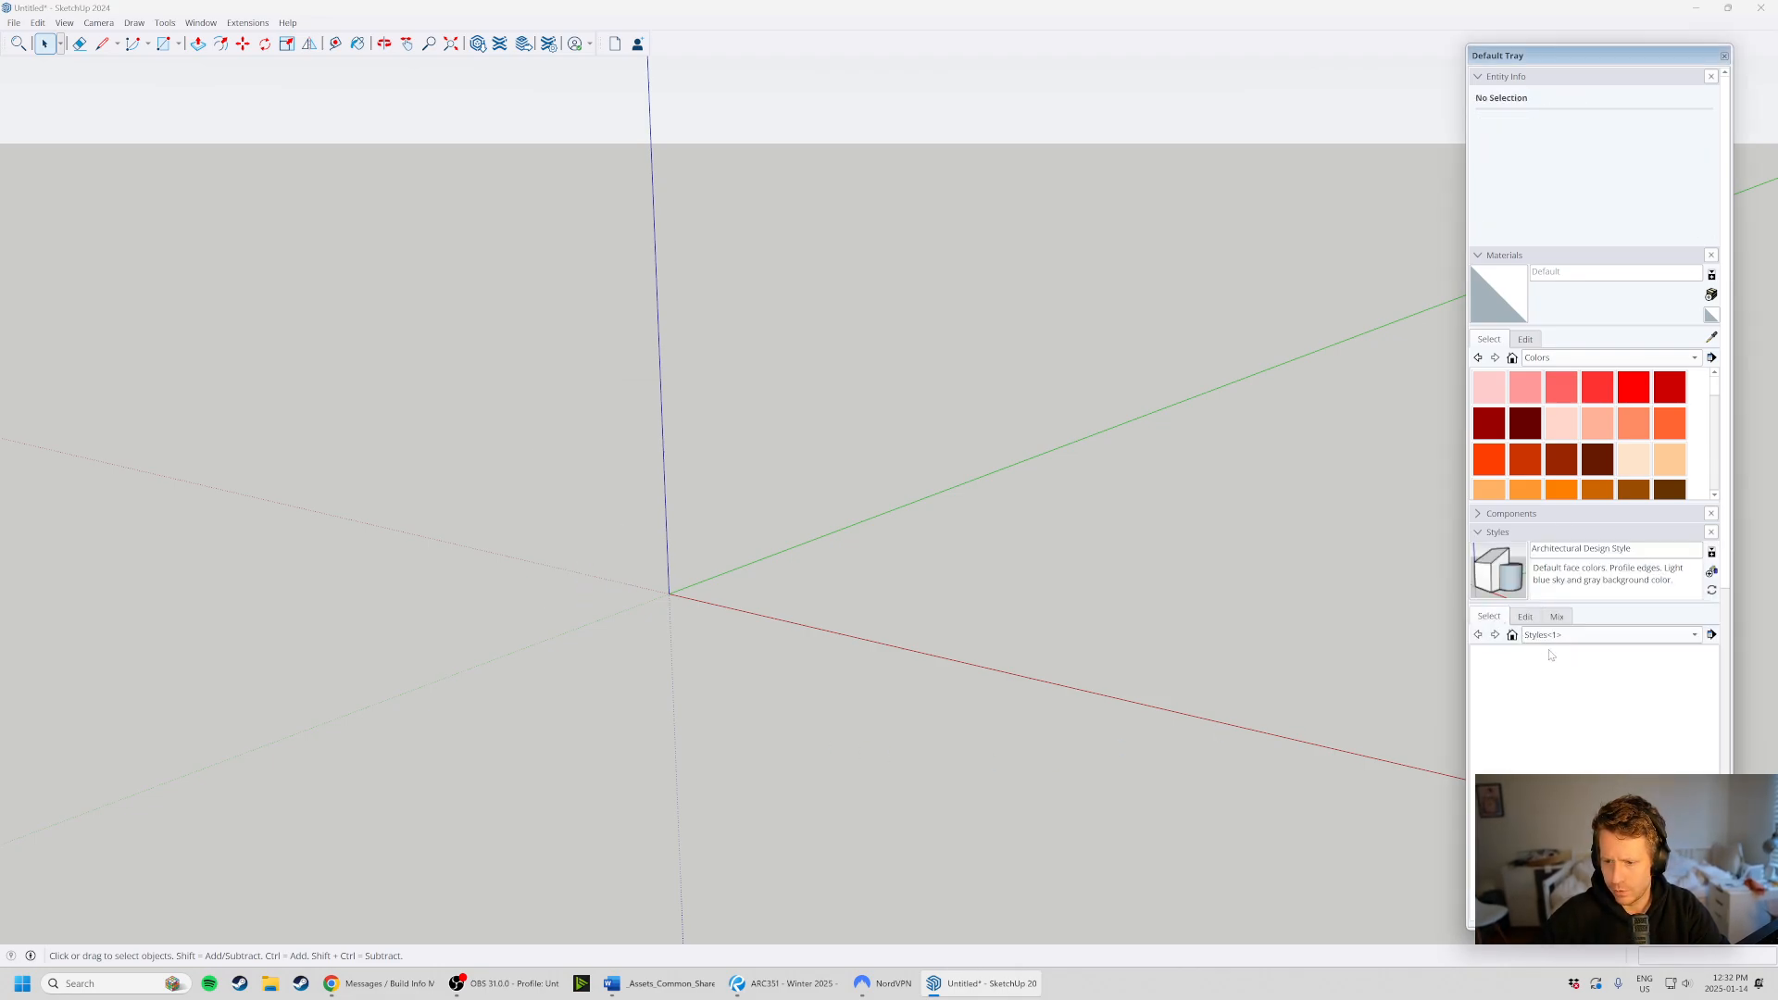
click(1579, 635)
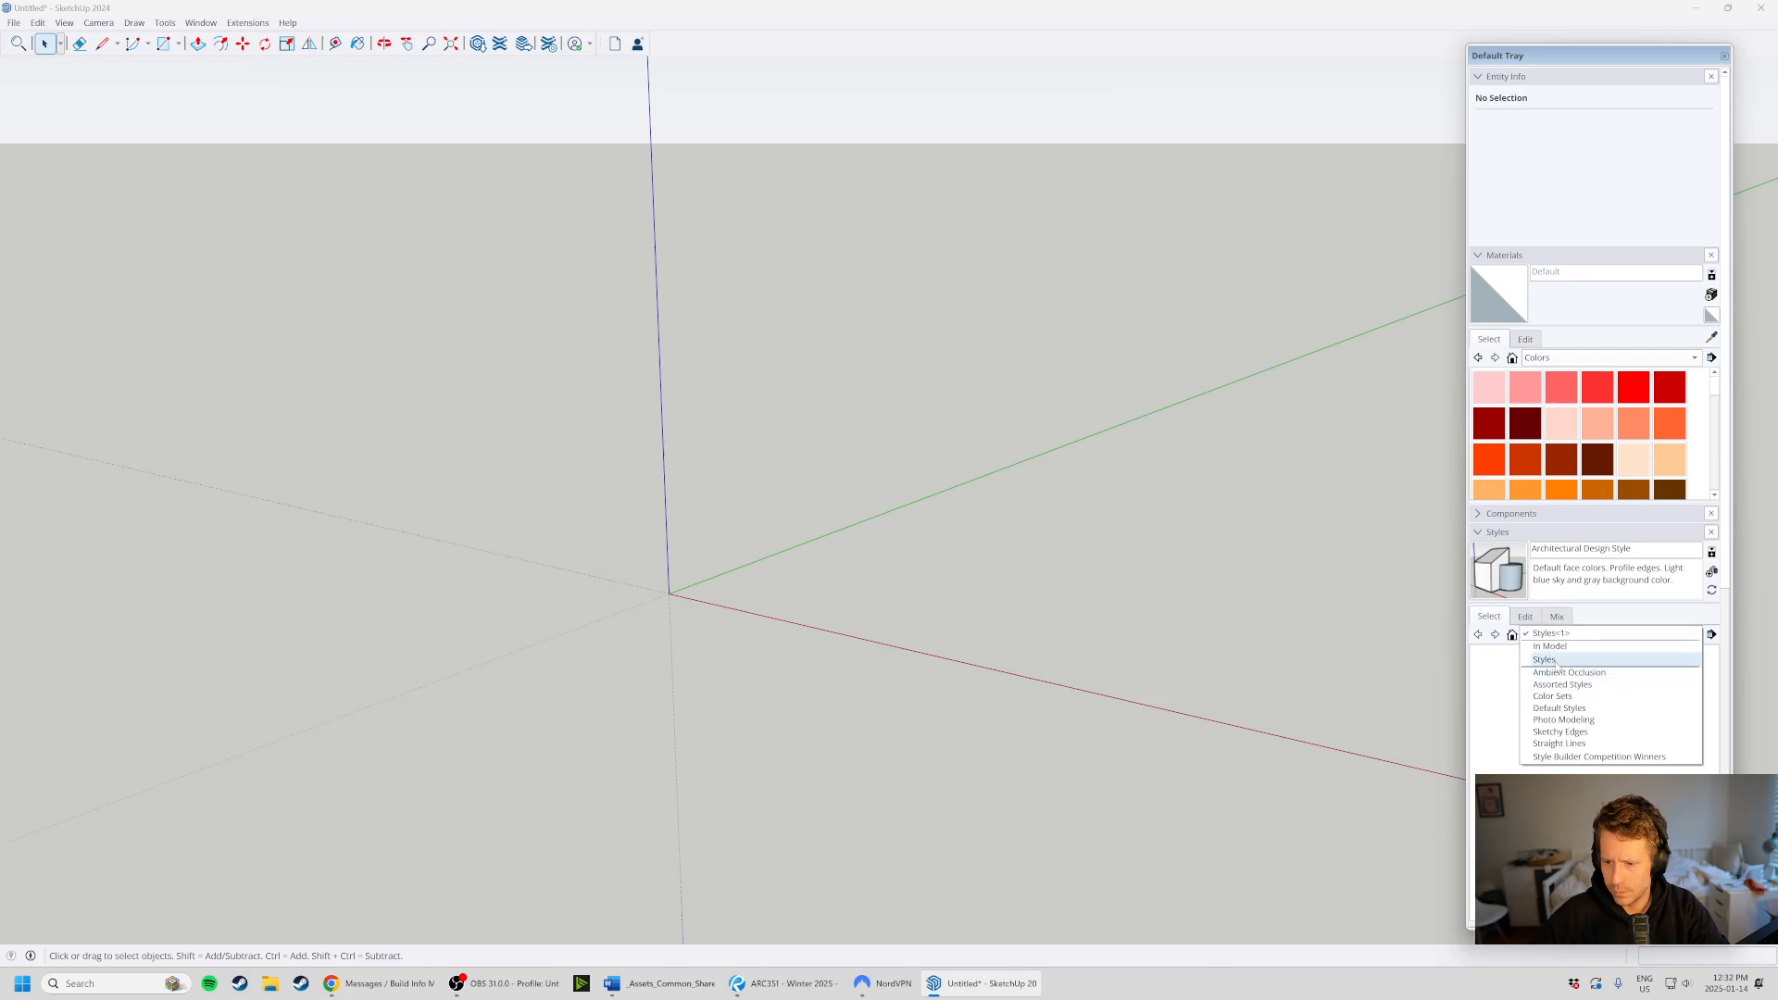
click(1596, 709)
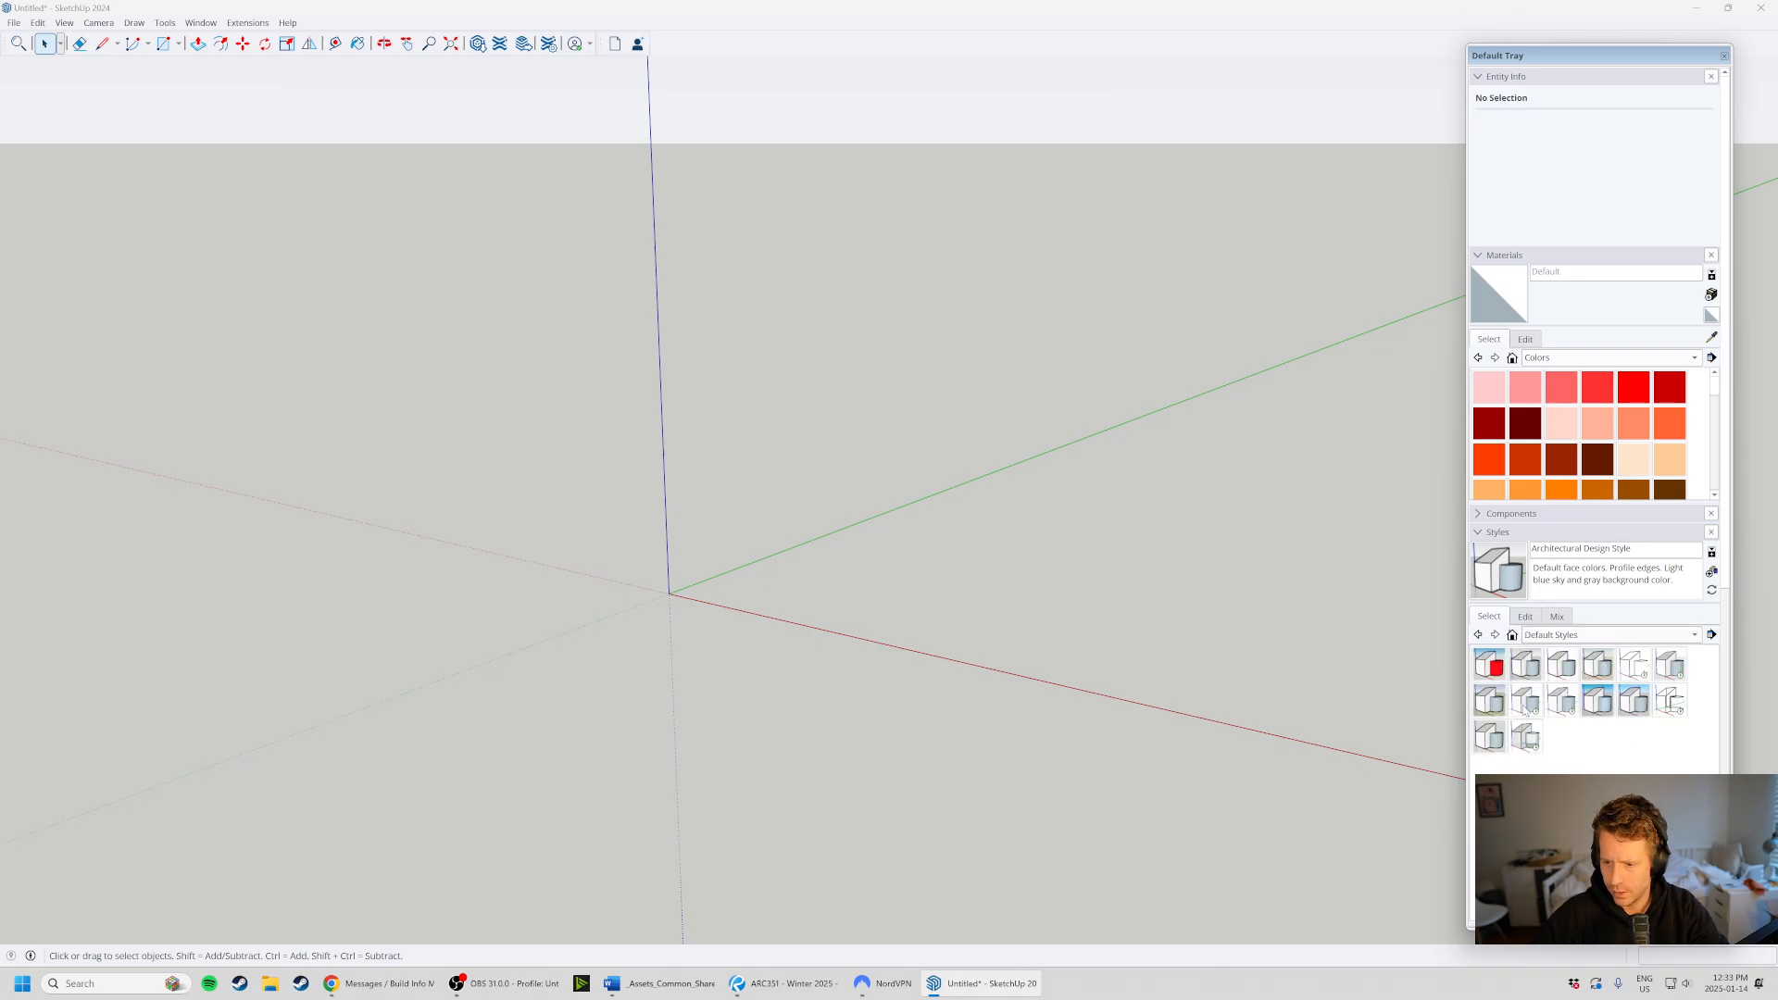
click(1642, 671)
scroll(802, 635, down, 1)
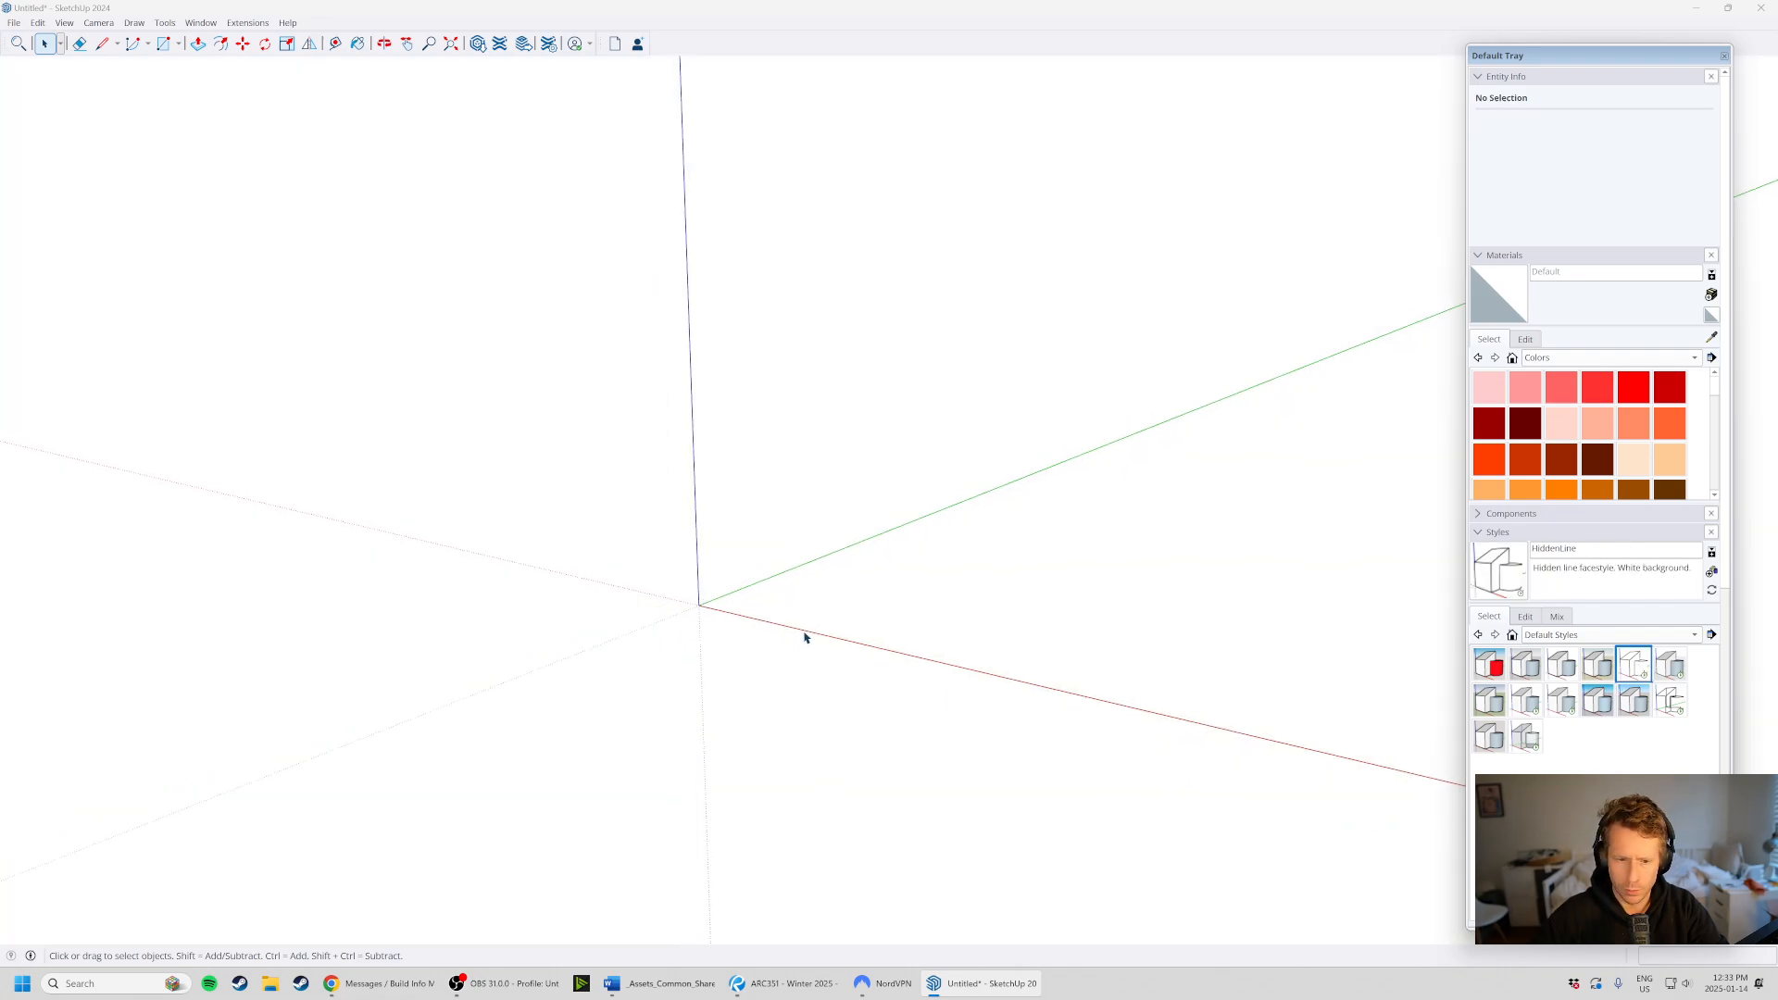
- Start adding a location from the Geo-location settings in Model Info and dismiss the welcome message
middle_drag(802, 635, 826, 556)
click(15, 23)
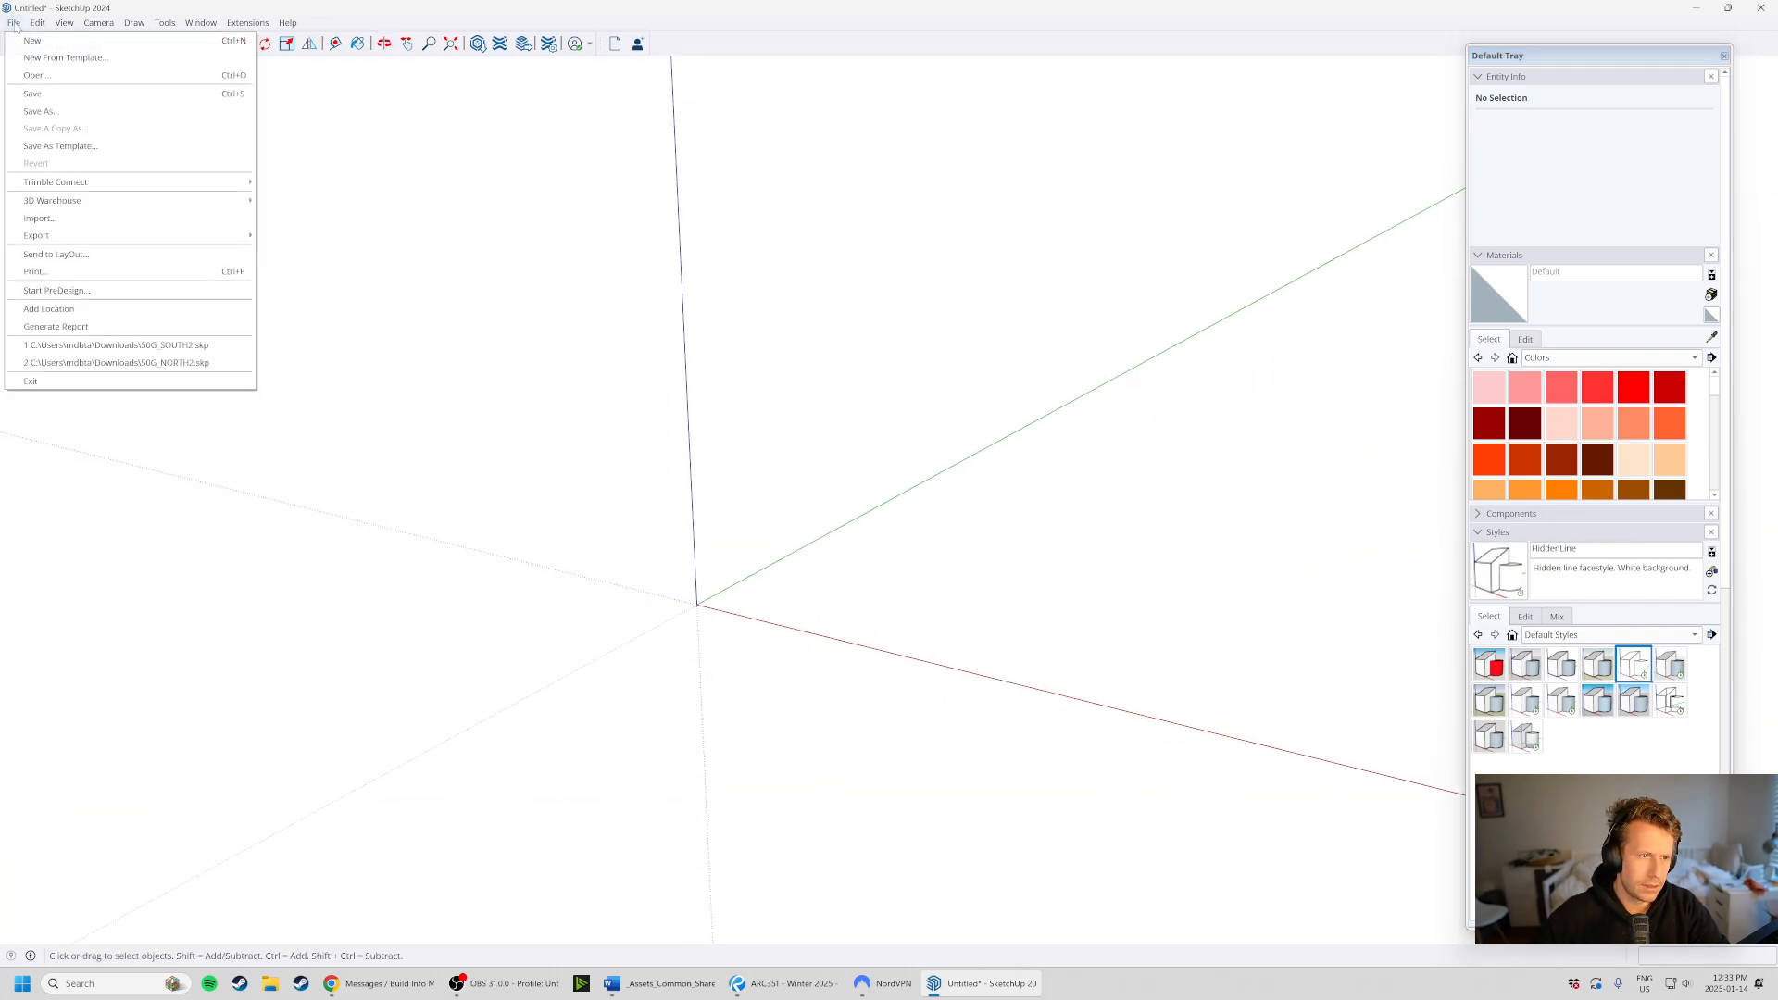
mouse_move(200, 22)
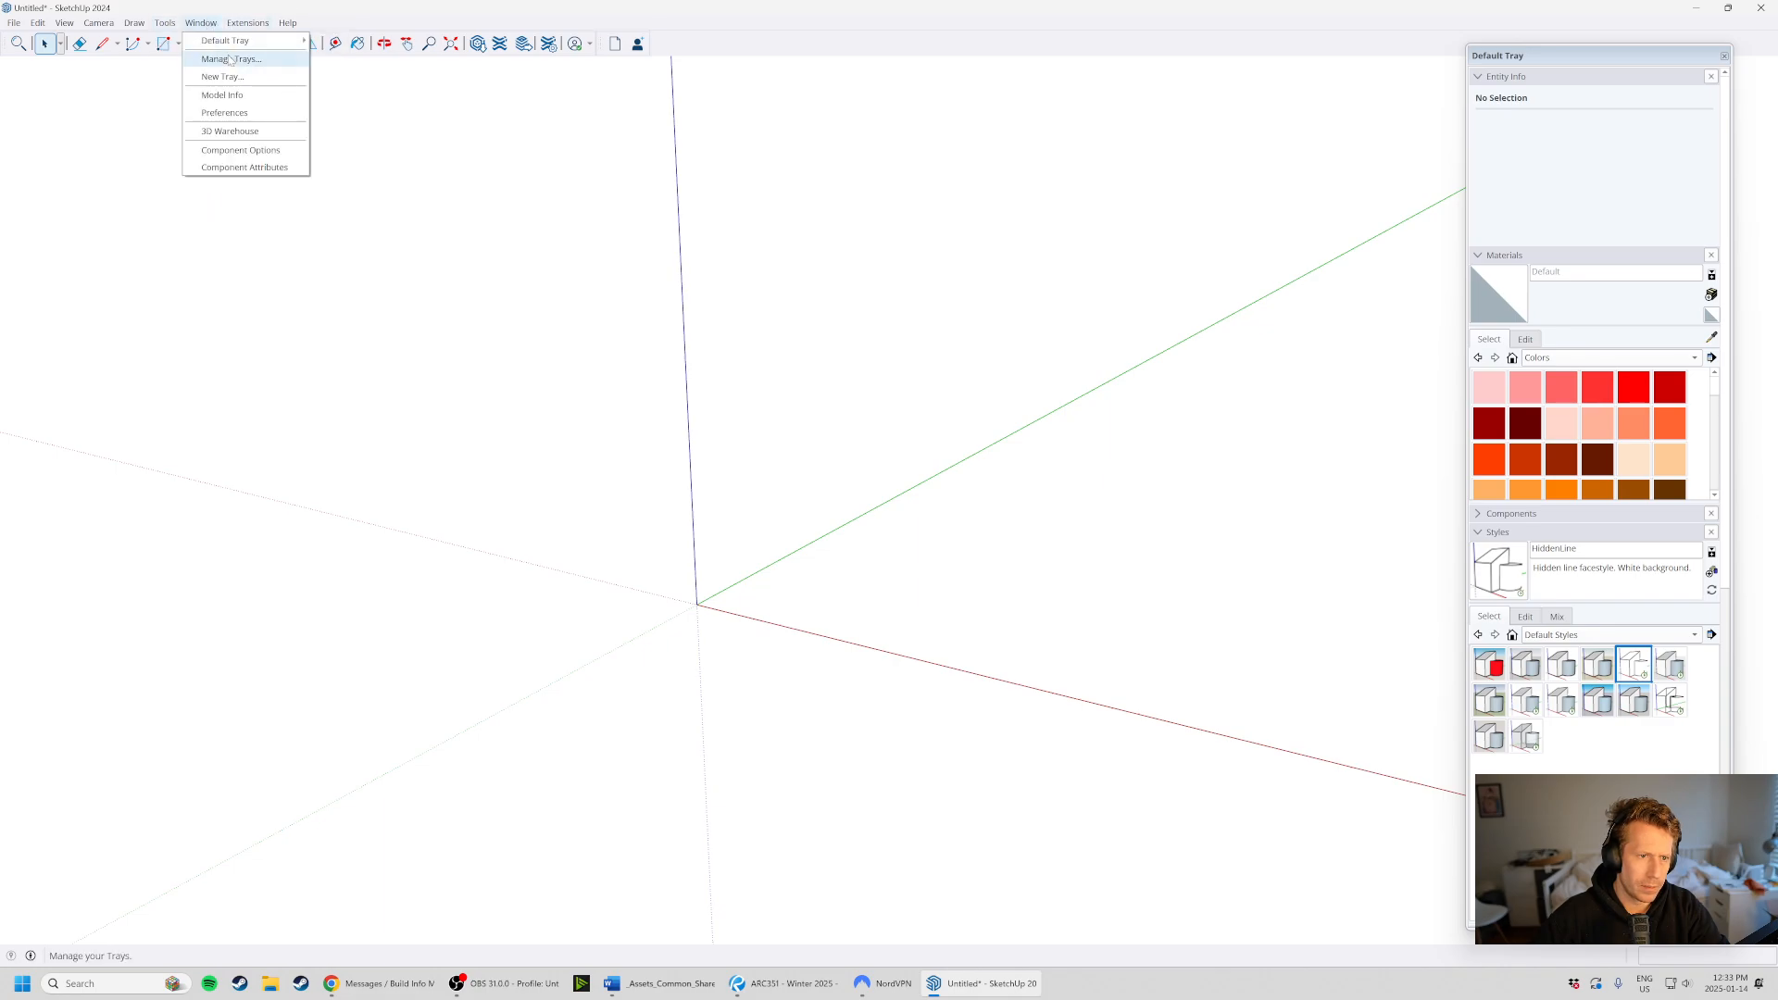
click(232, 97)
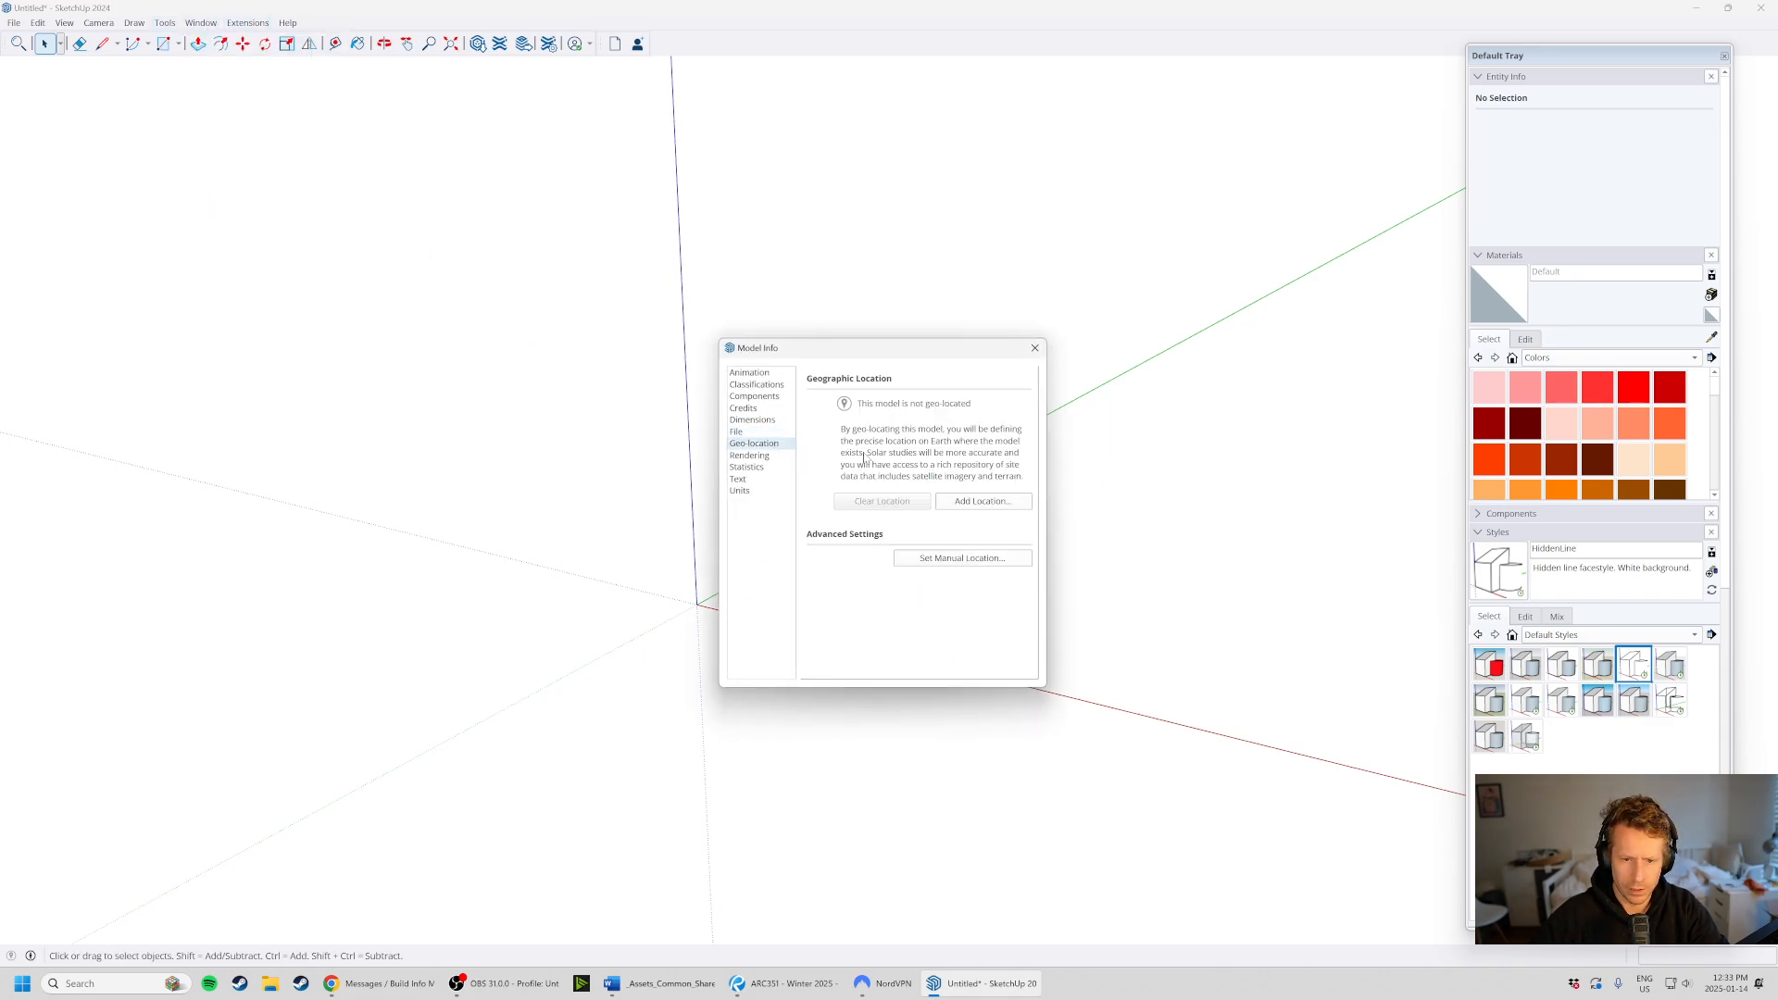
click(974, 505)
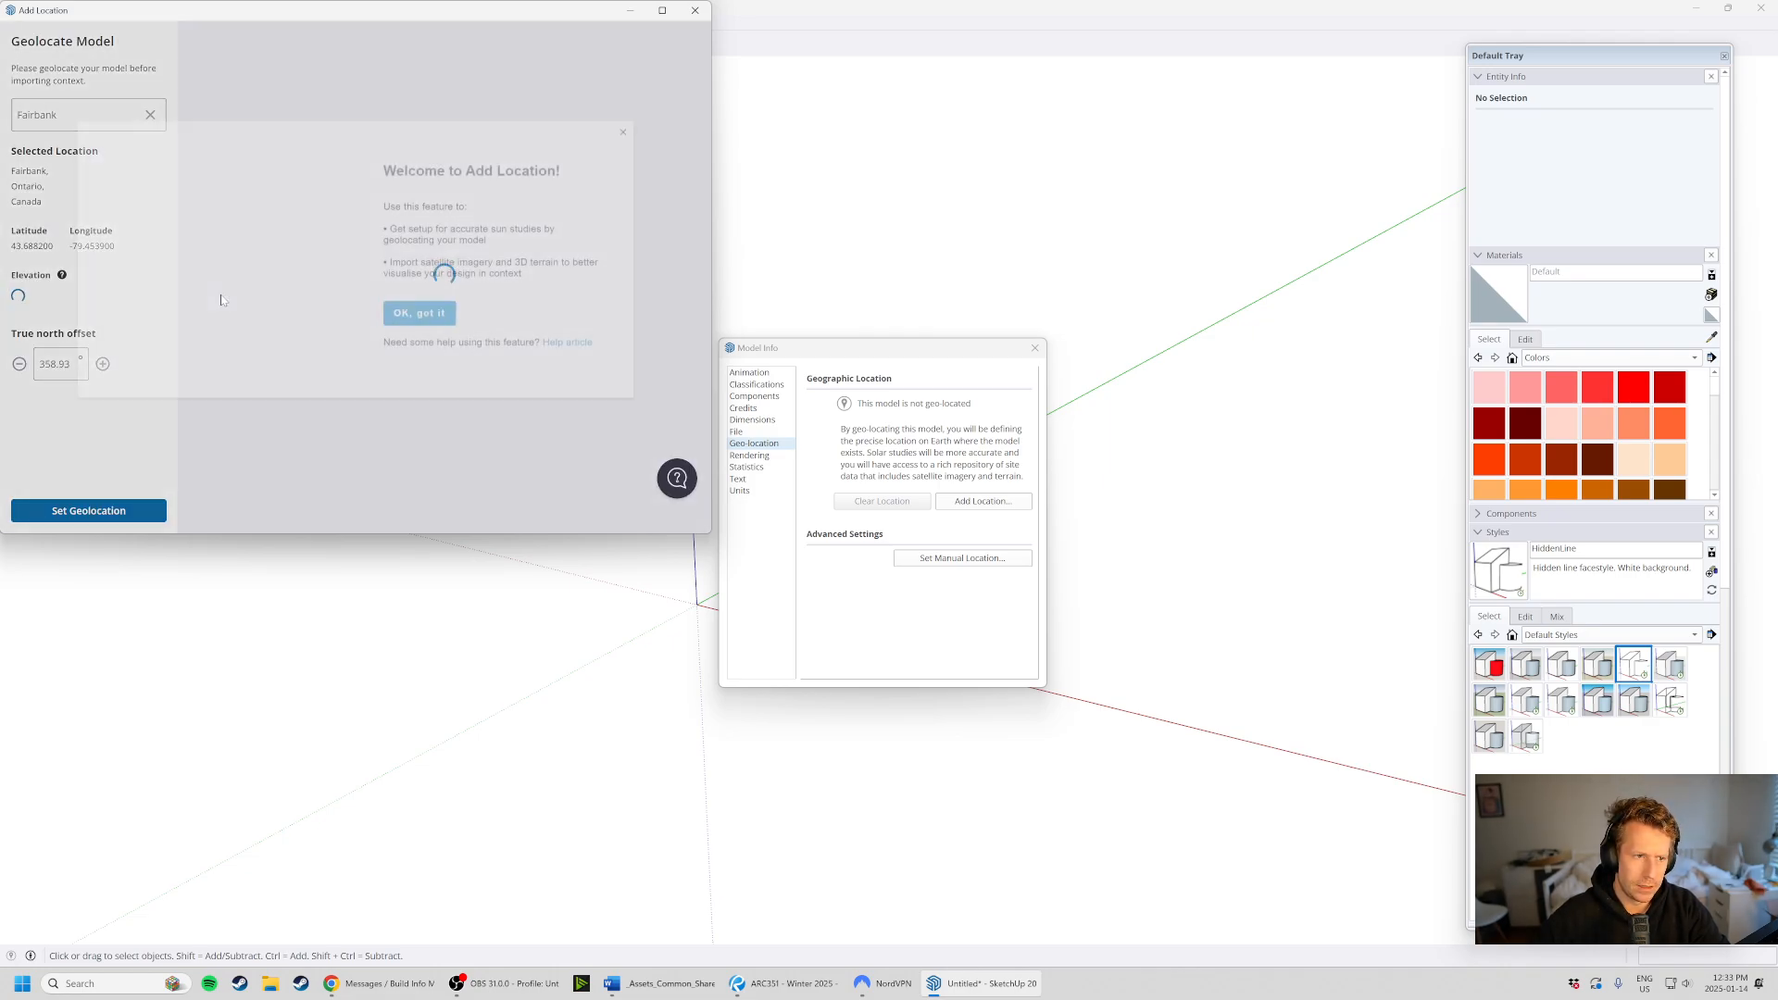
click(623, 150)
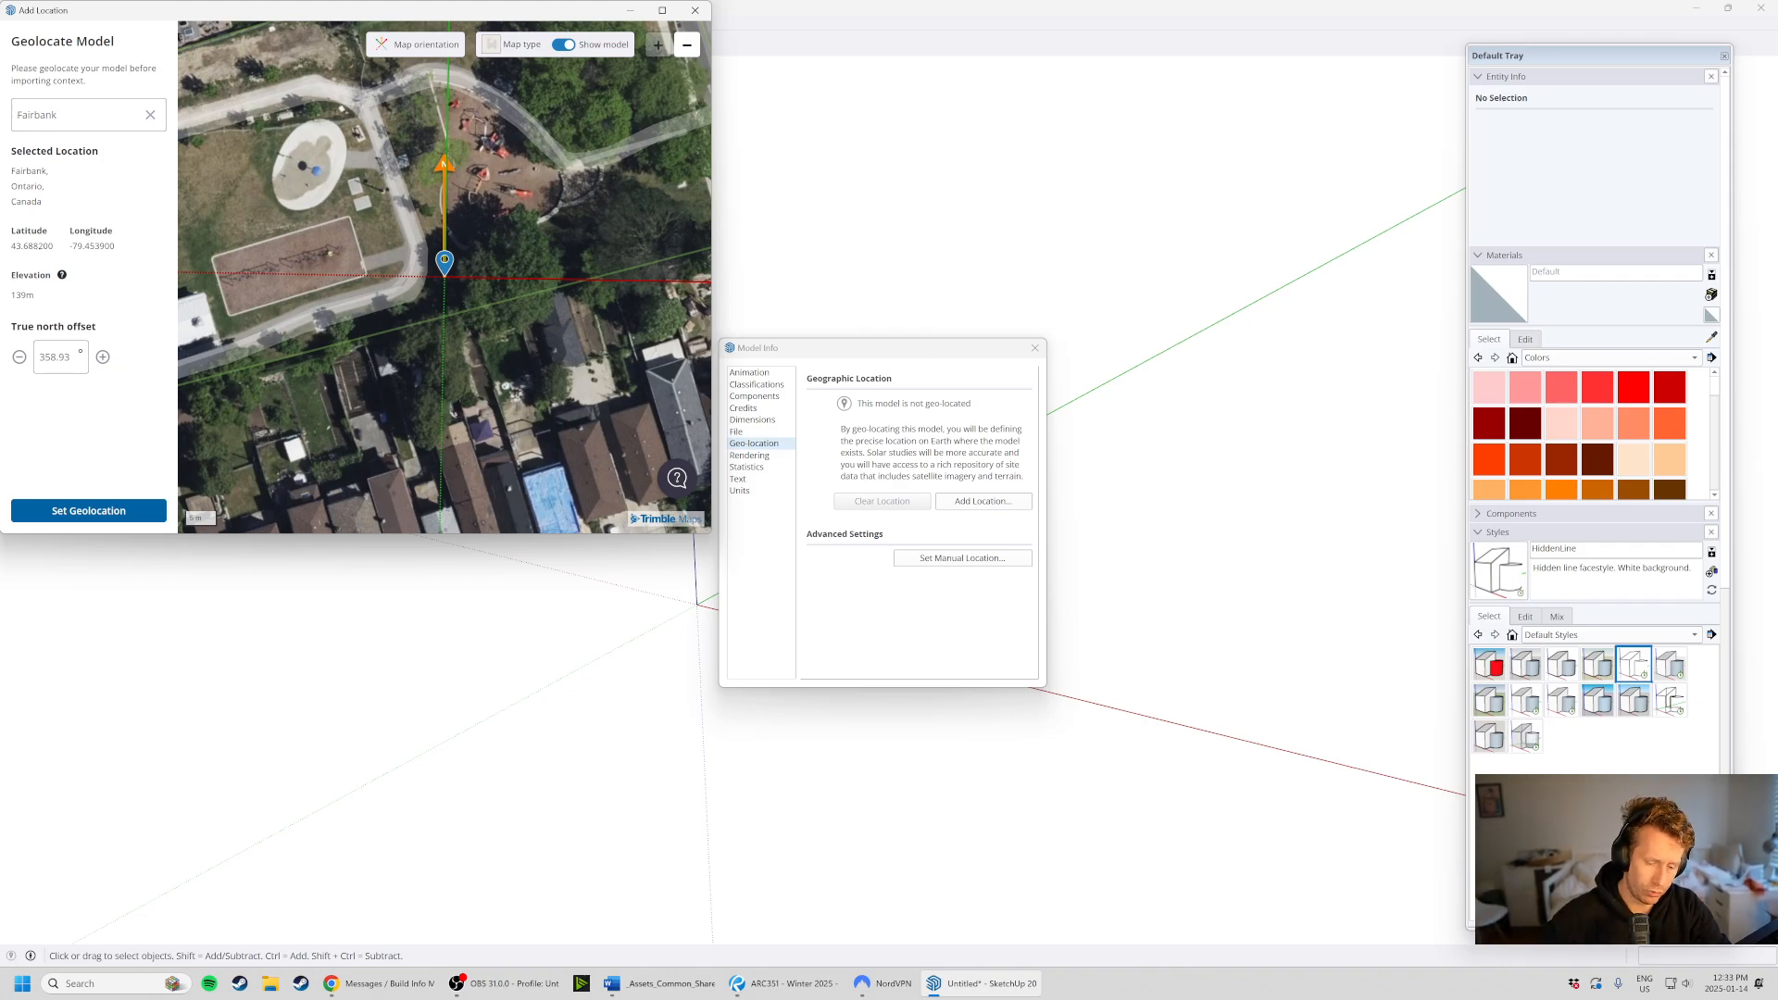
- Search the geolocation map for Toronto and choose Toronto, ON, CA
click(60, 115)
text(Toro)
key(ctrl+a)
text(T)
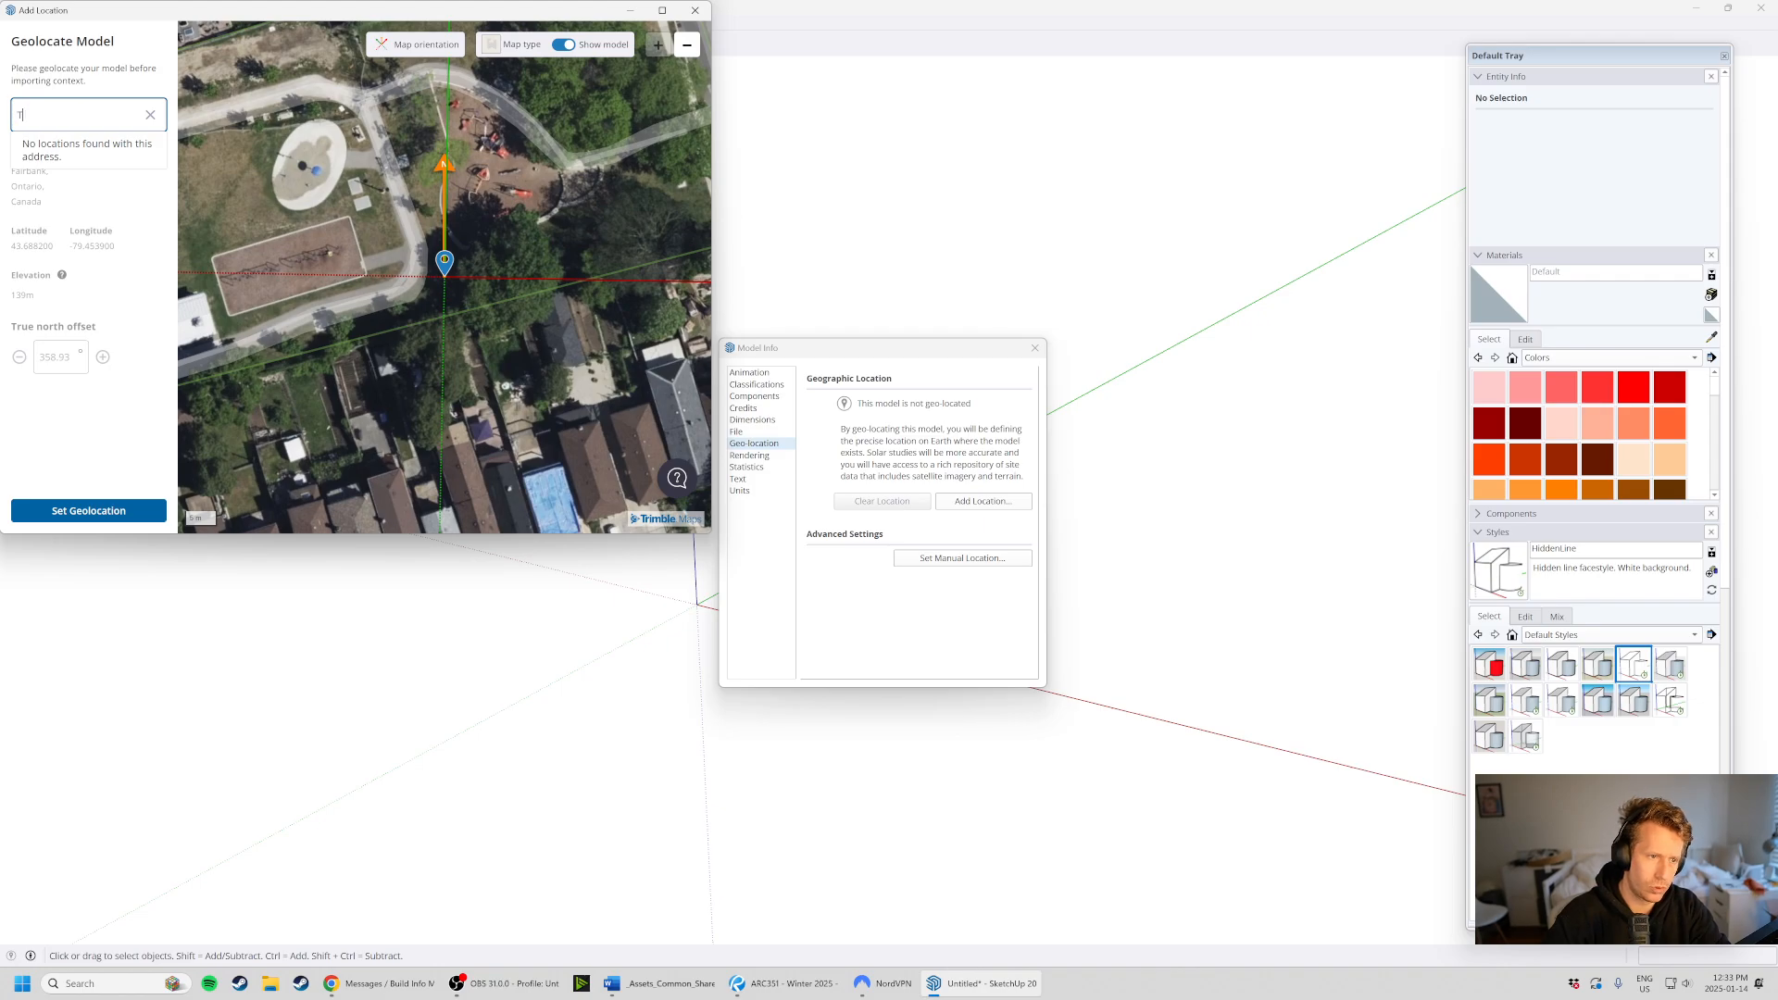
text(oronto)
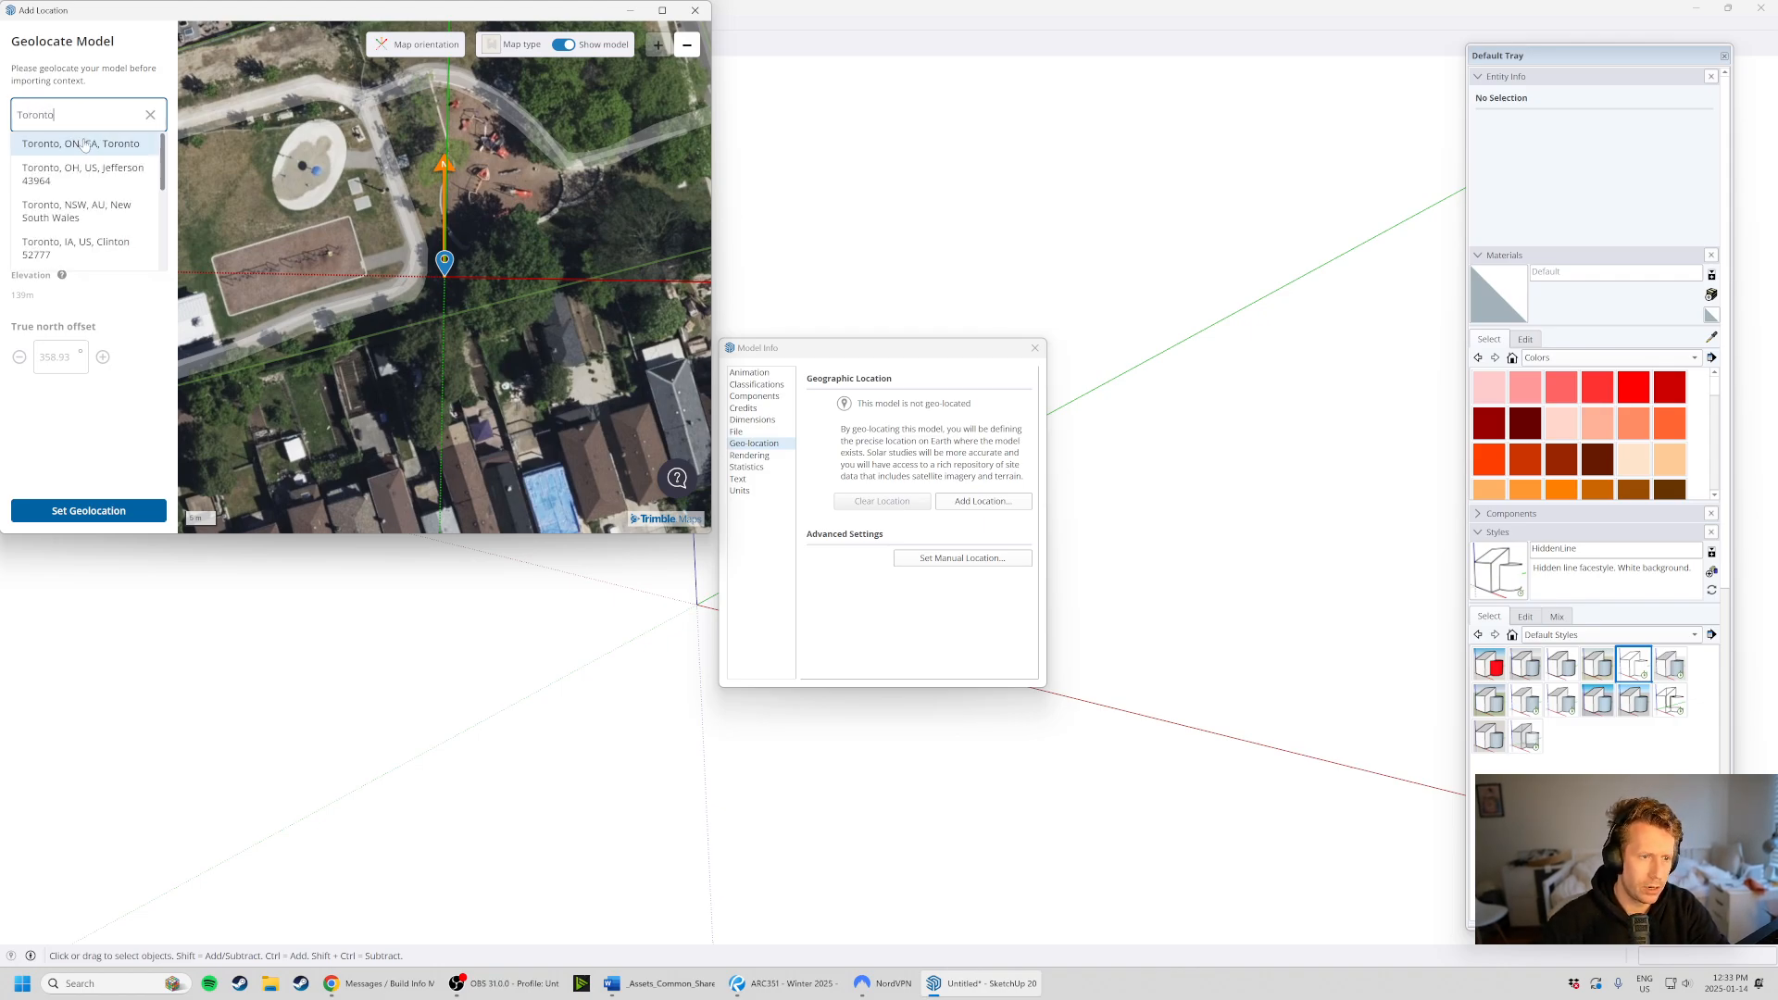
click(83, 144)
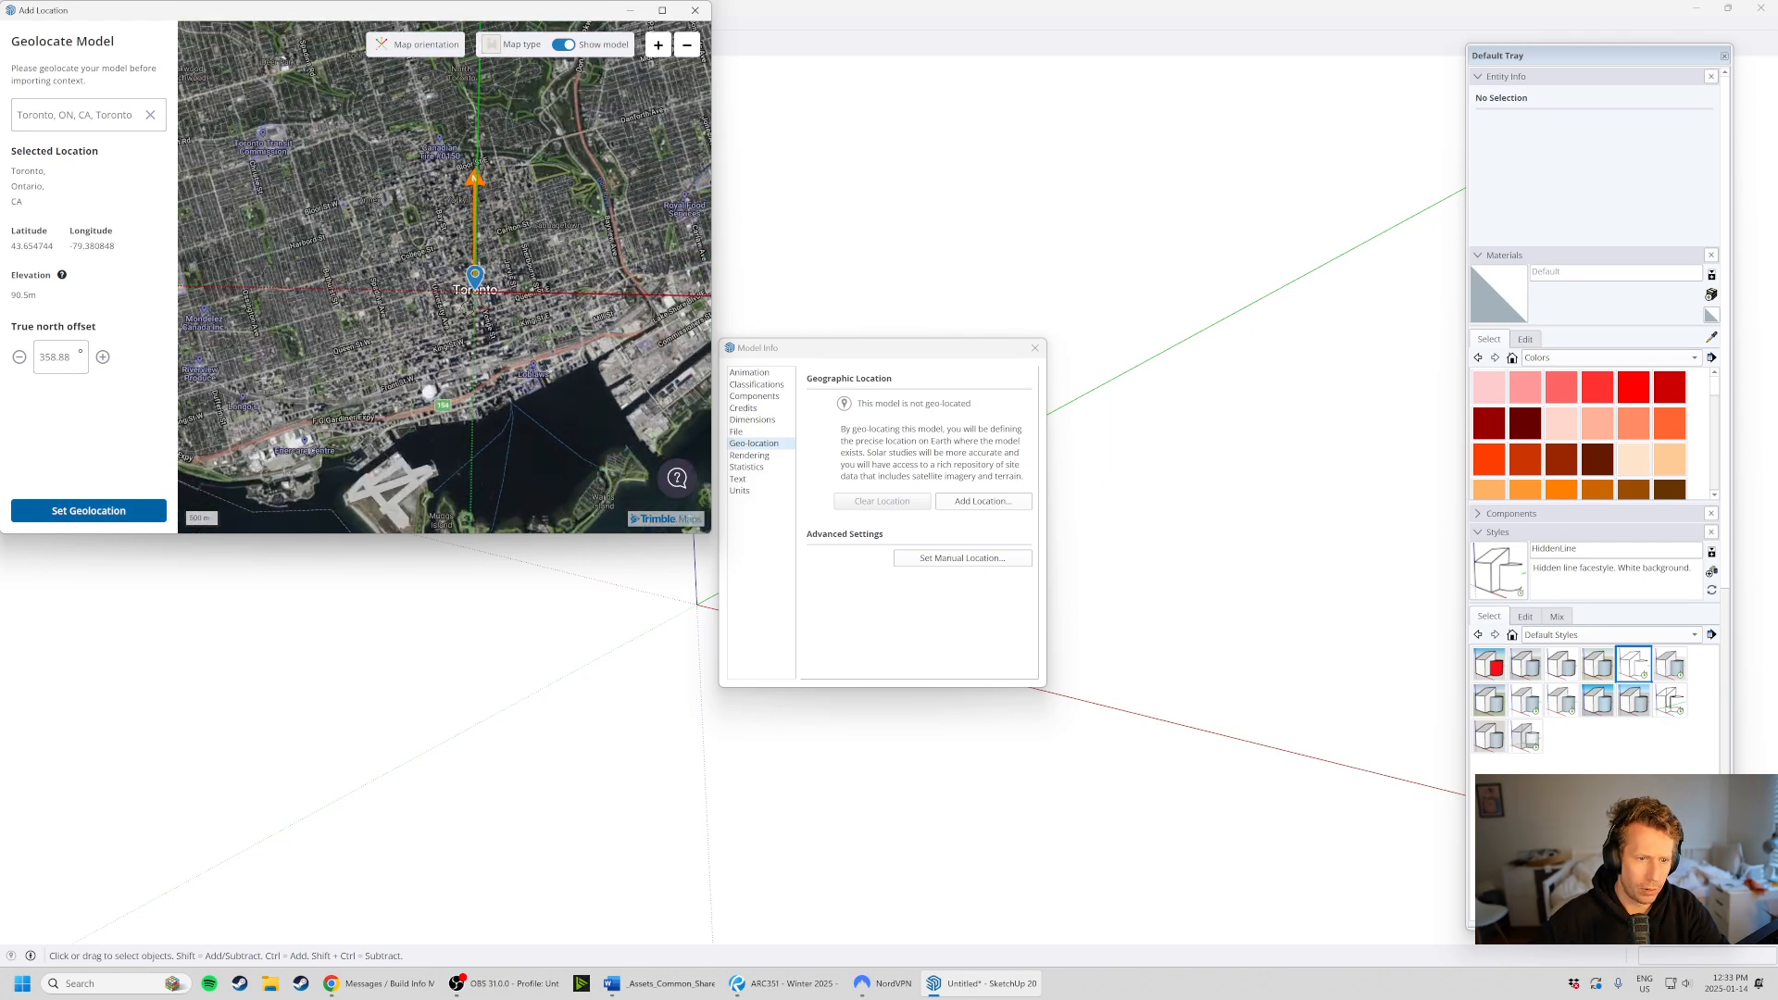
- Move the map pin south into downtown Toronto, set the model's geolocation there, and close the location and Model Info windows
drag(475, 274, 487, 331)
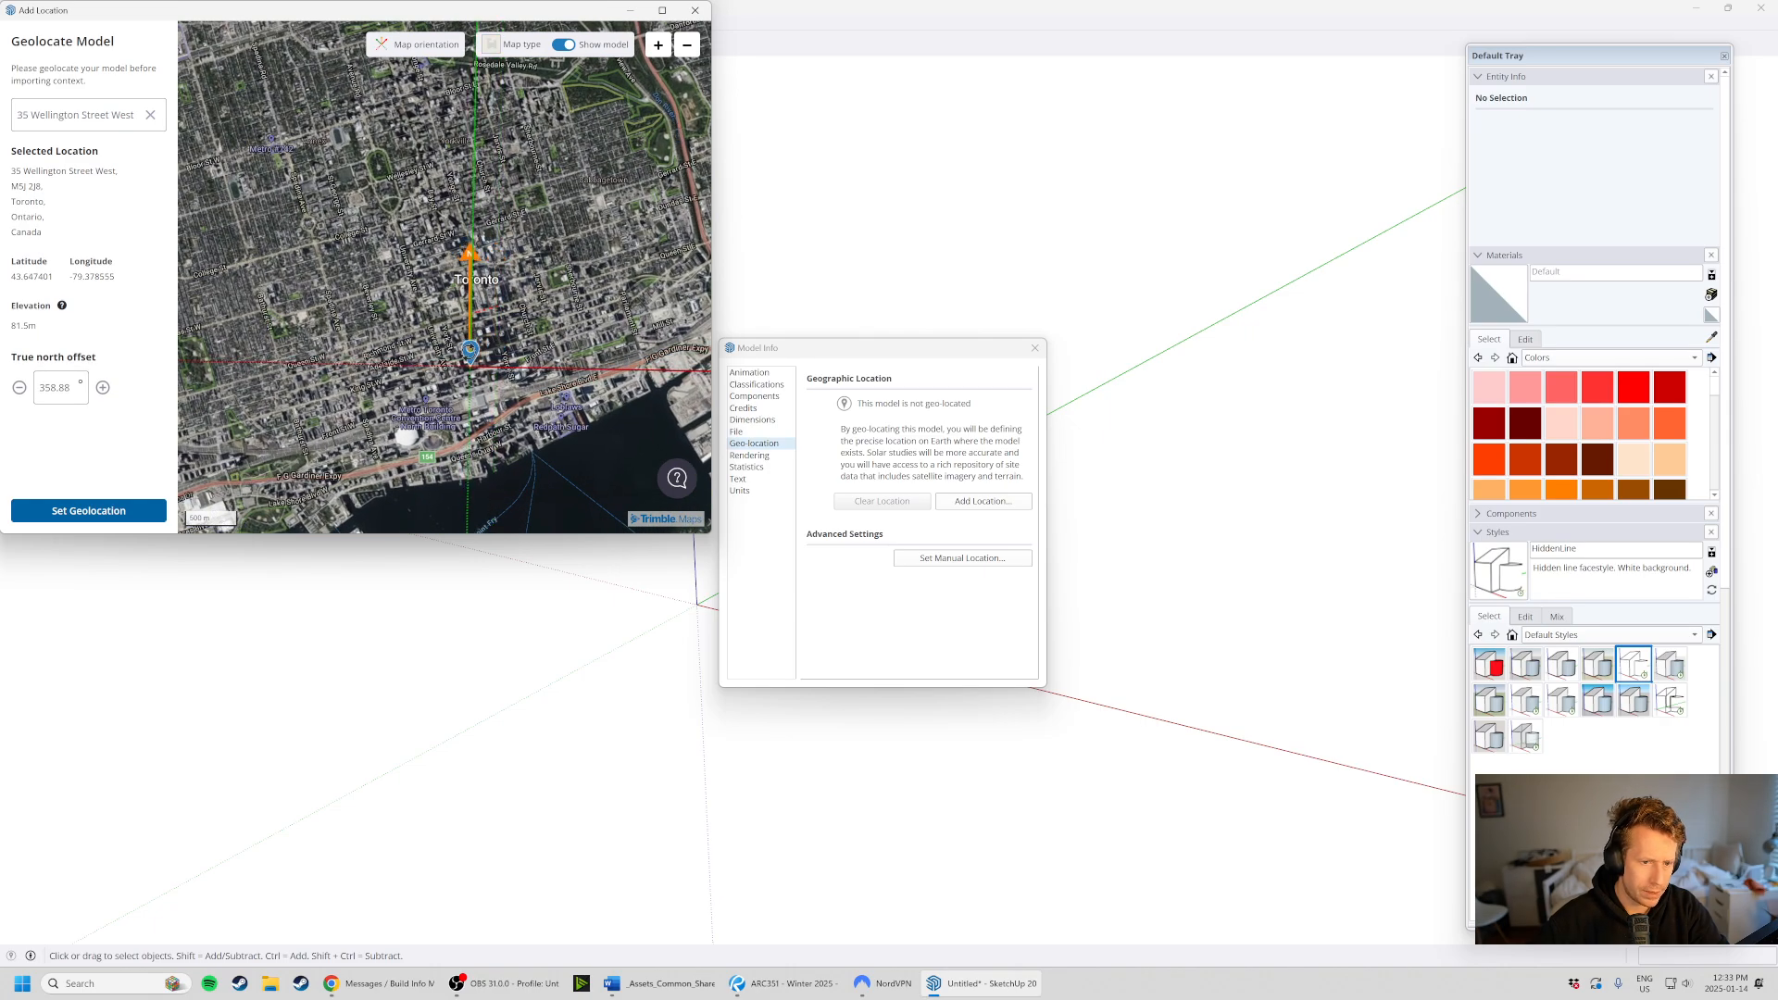
click(56, 511)
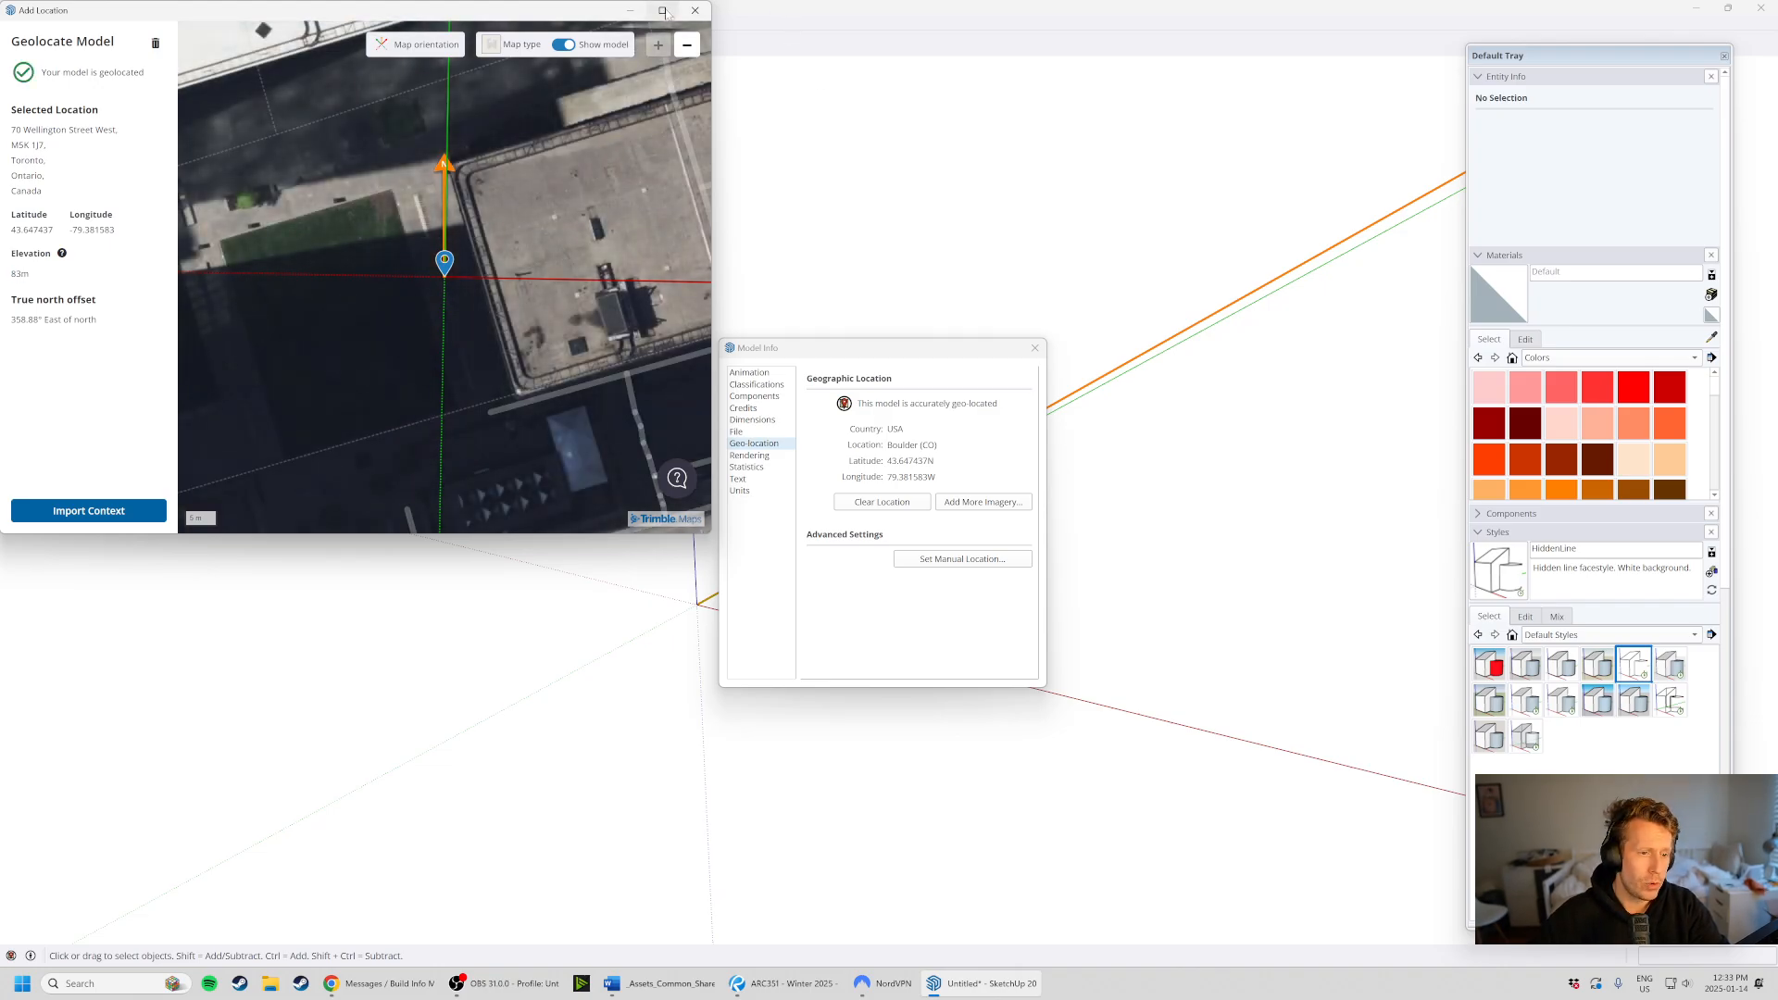
mouse_move(665, 12)
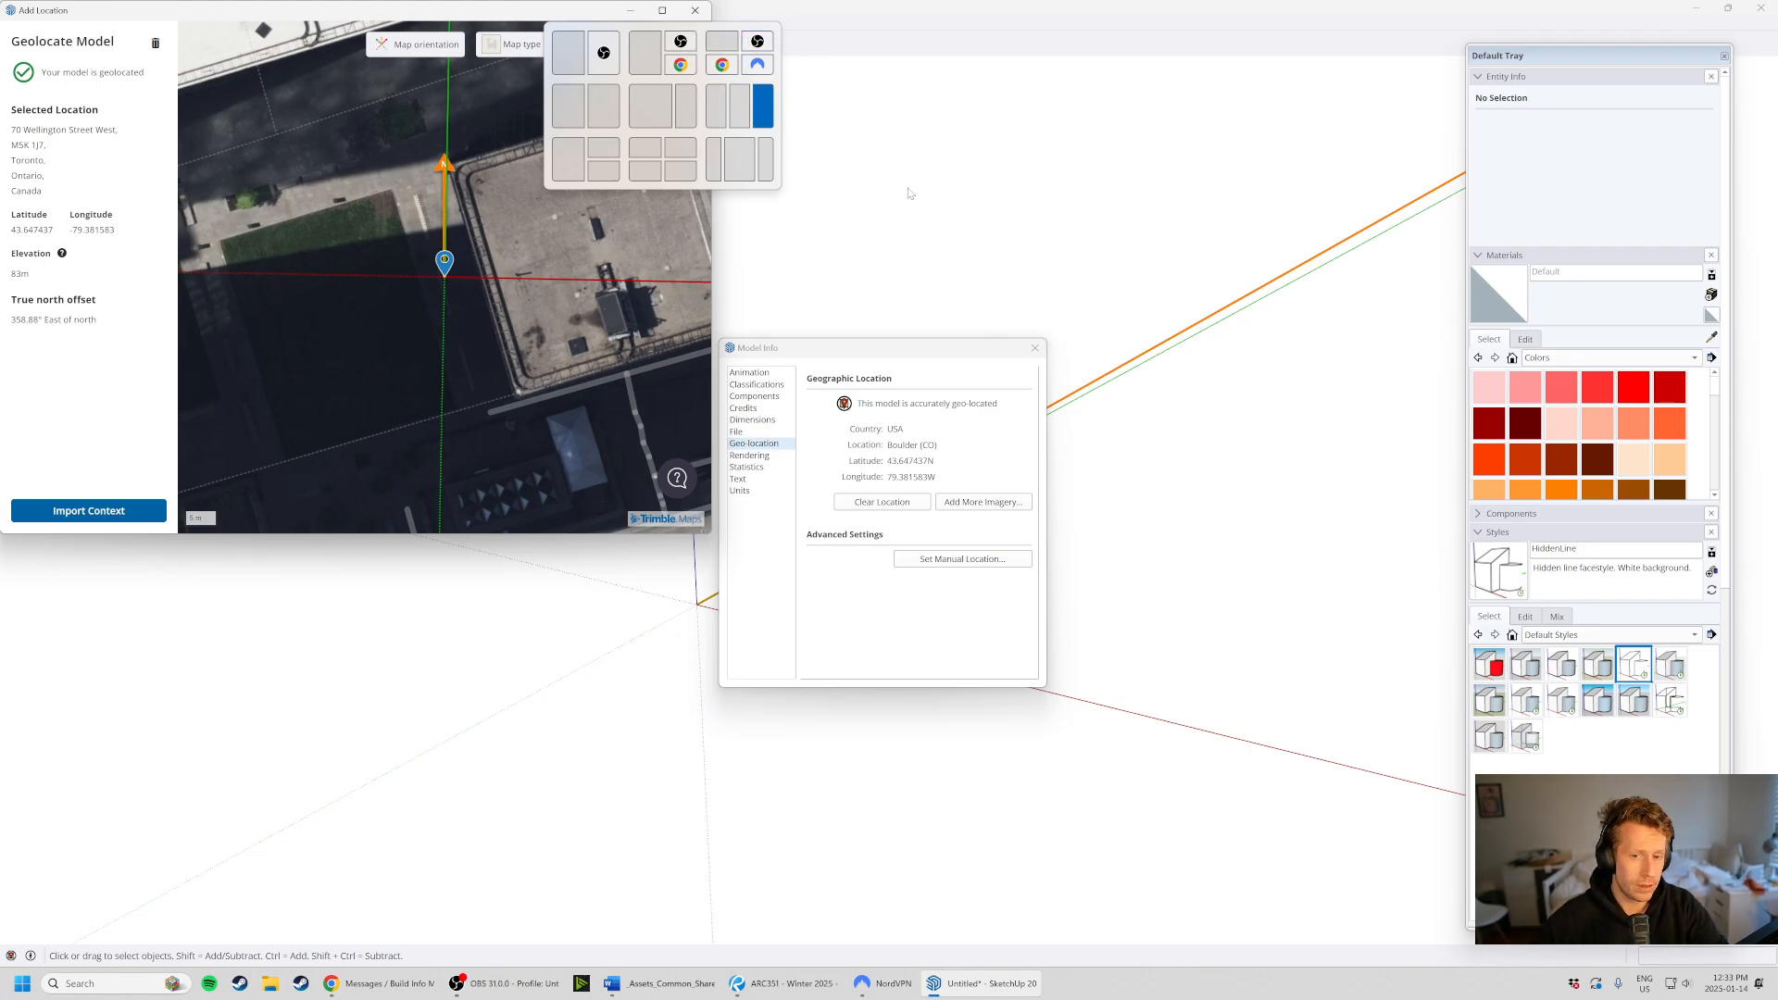
click(949, 222)
click(1035, 347)
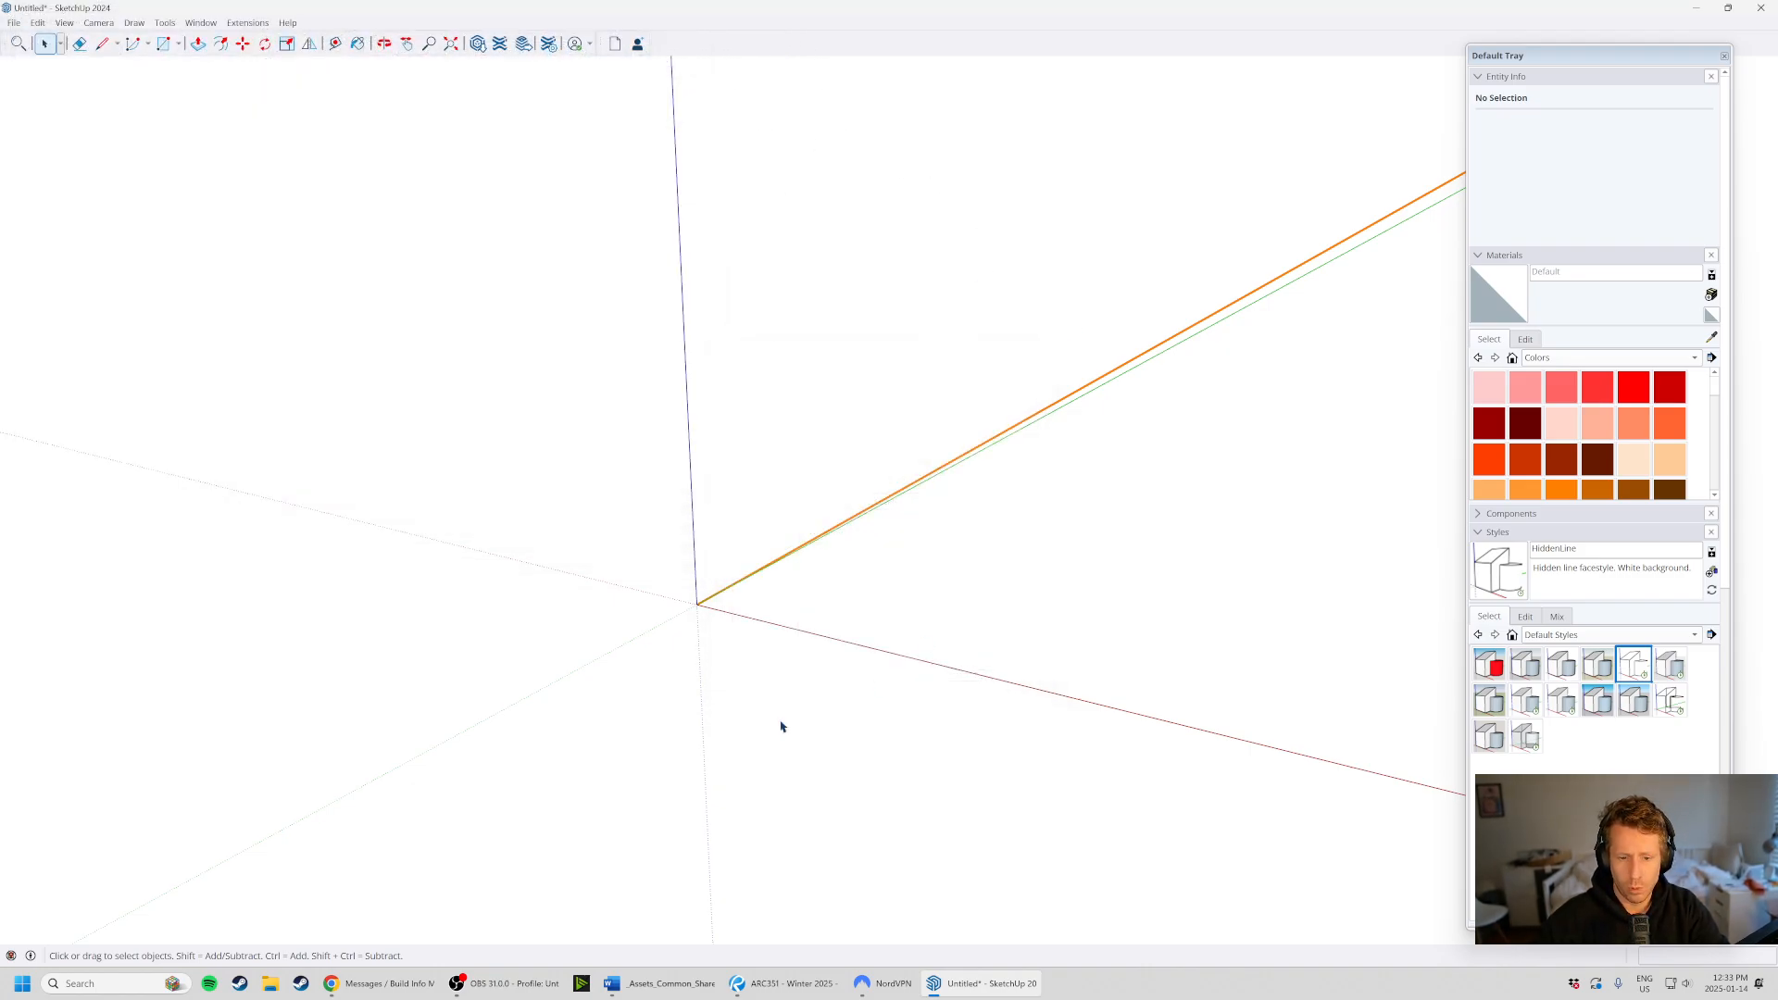
- Draw a rectangle about 3236 by 6779 mm from the origin and push-pull it up into a tall box
middle_drag(781, 727, 547, 611)
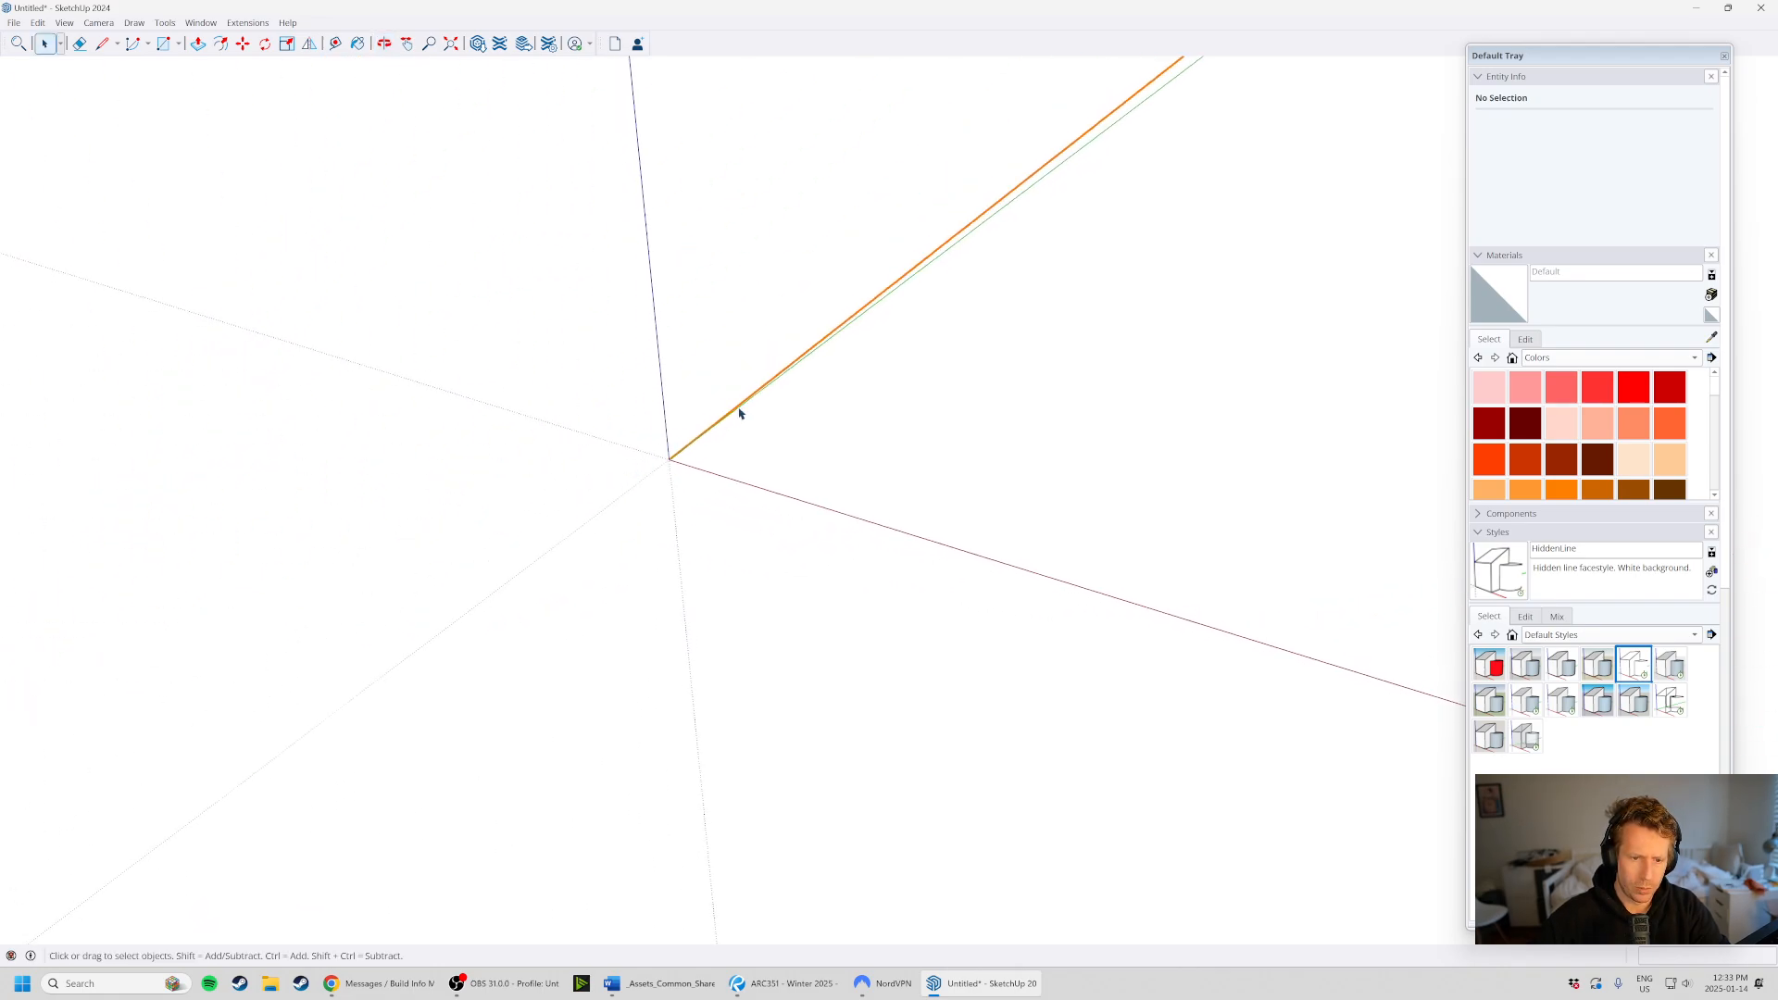
scroll(741, 412, up, 5)
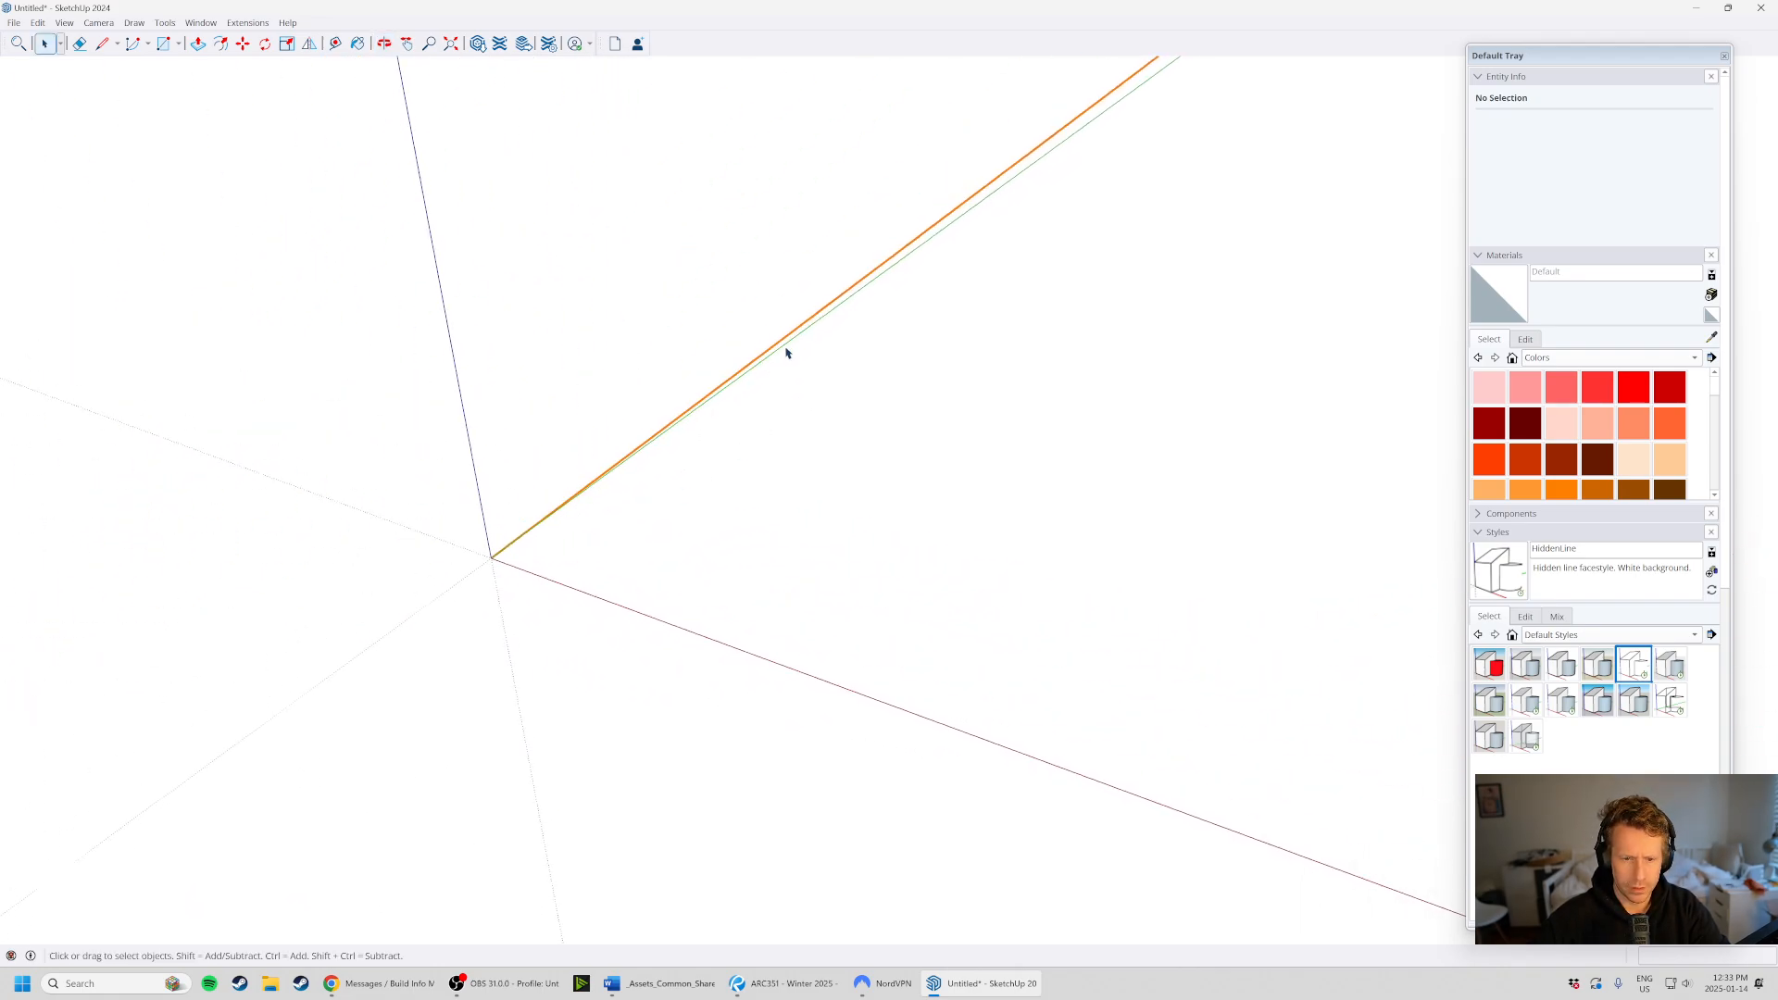
scroll(375, 529, up, 2)
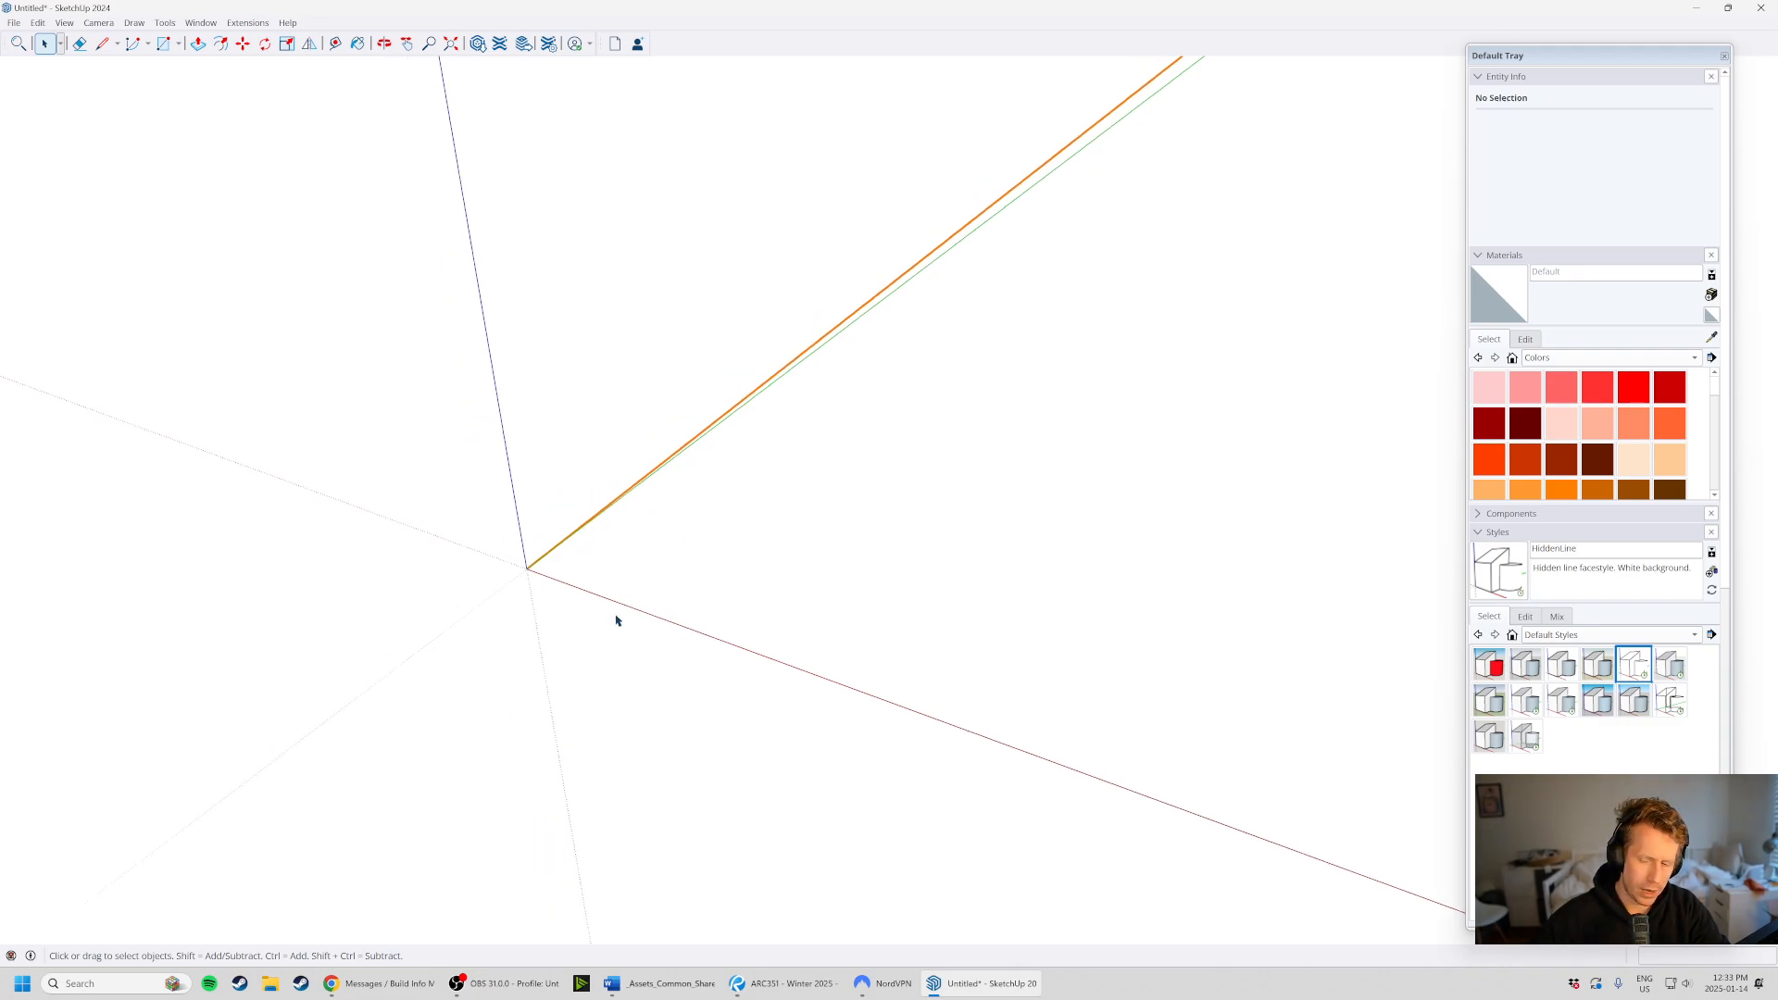
key(r)
click(526, 568)
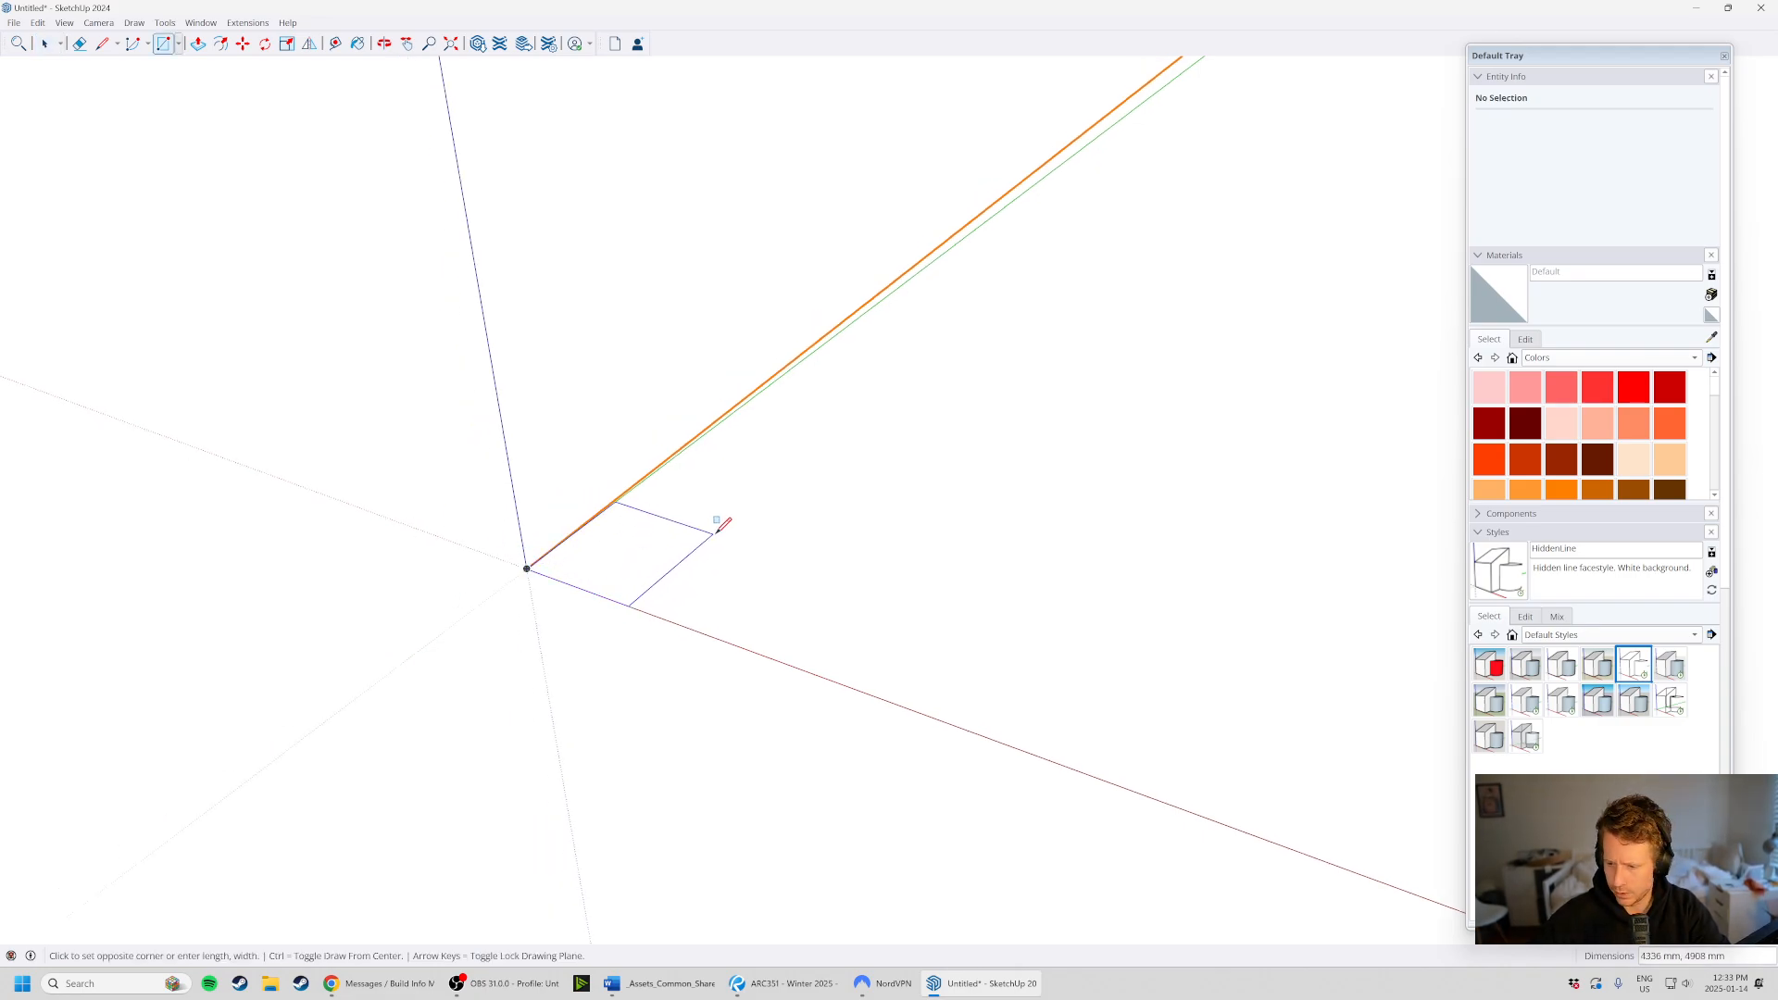
click(720, 500)
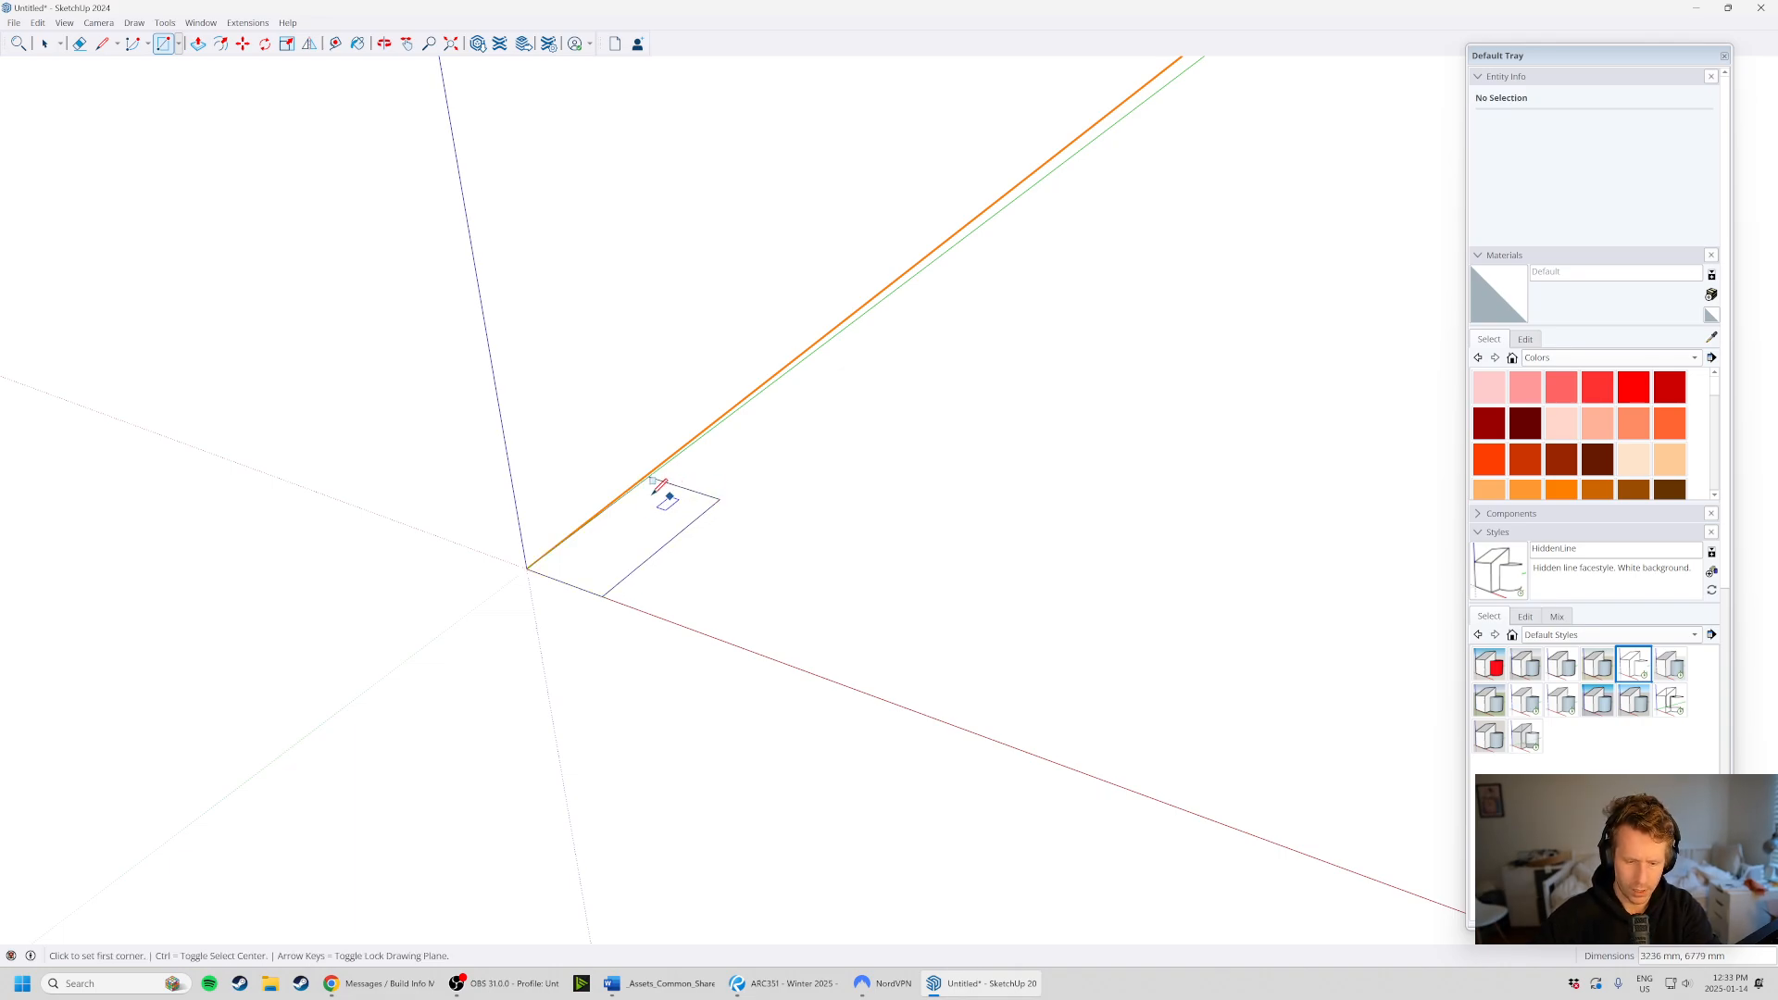
key(p)
click(636, 515)
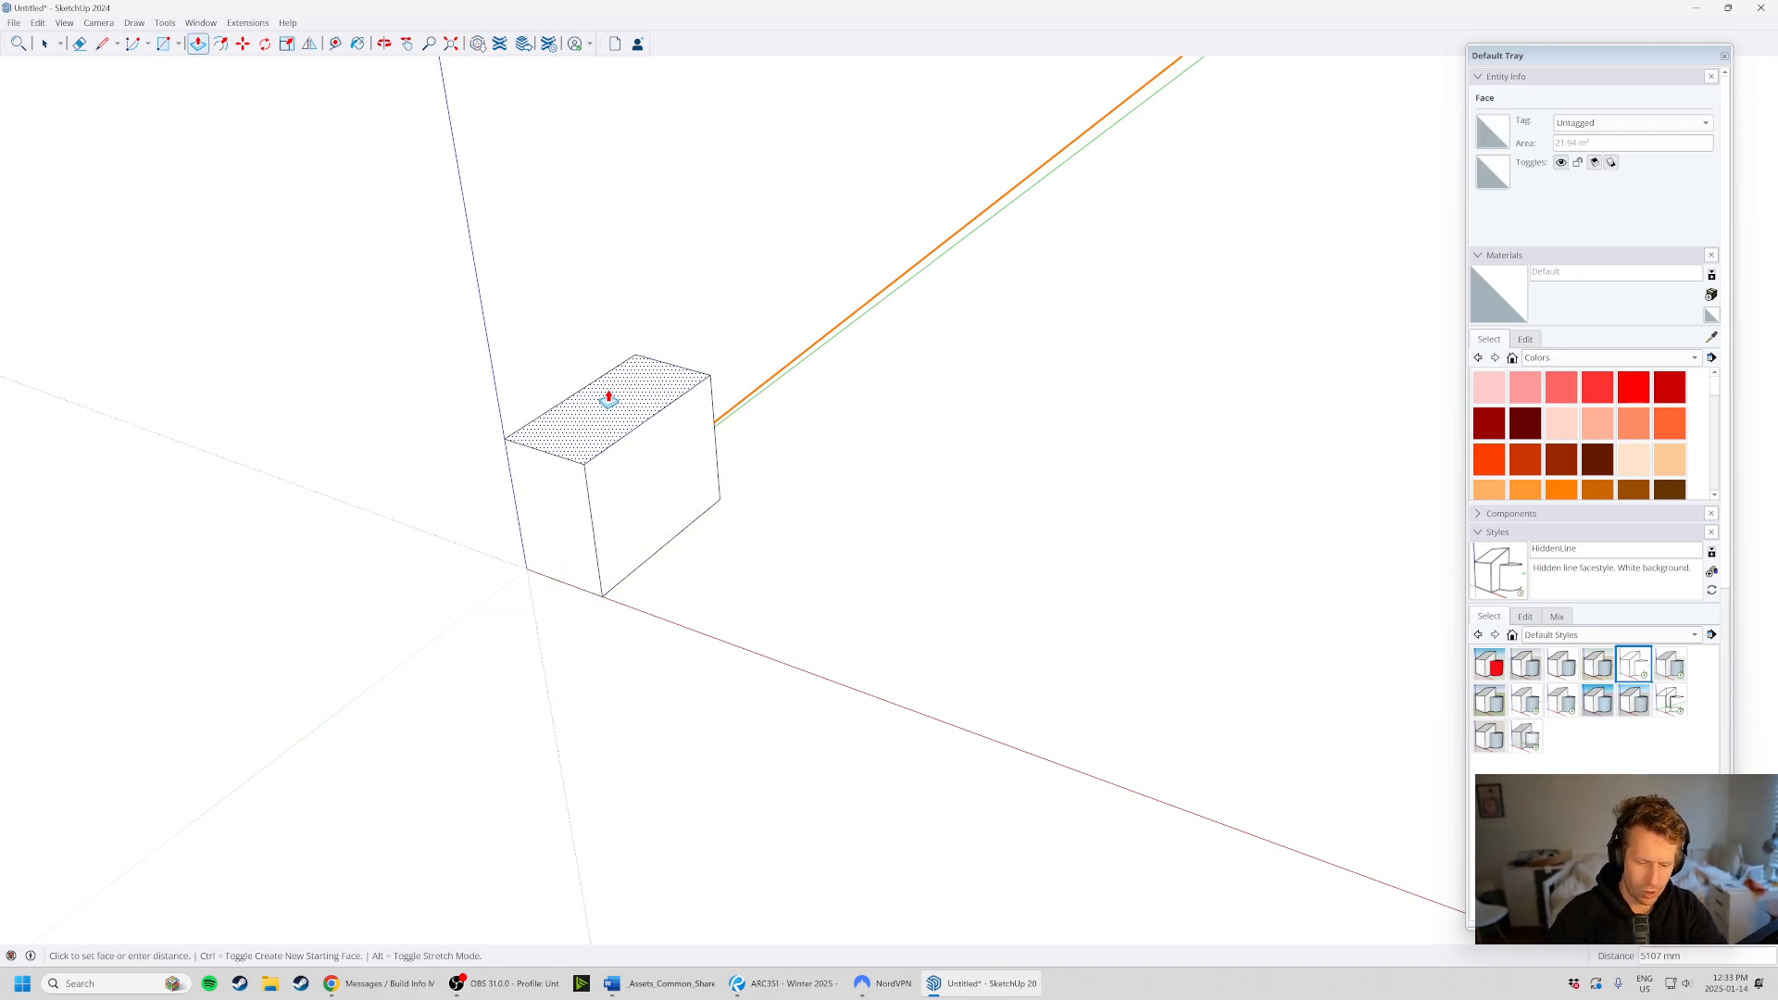
key(Return)
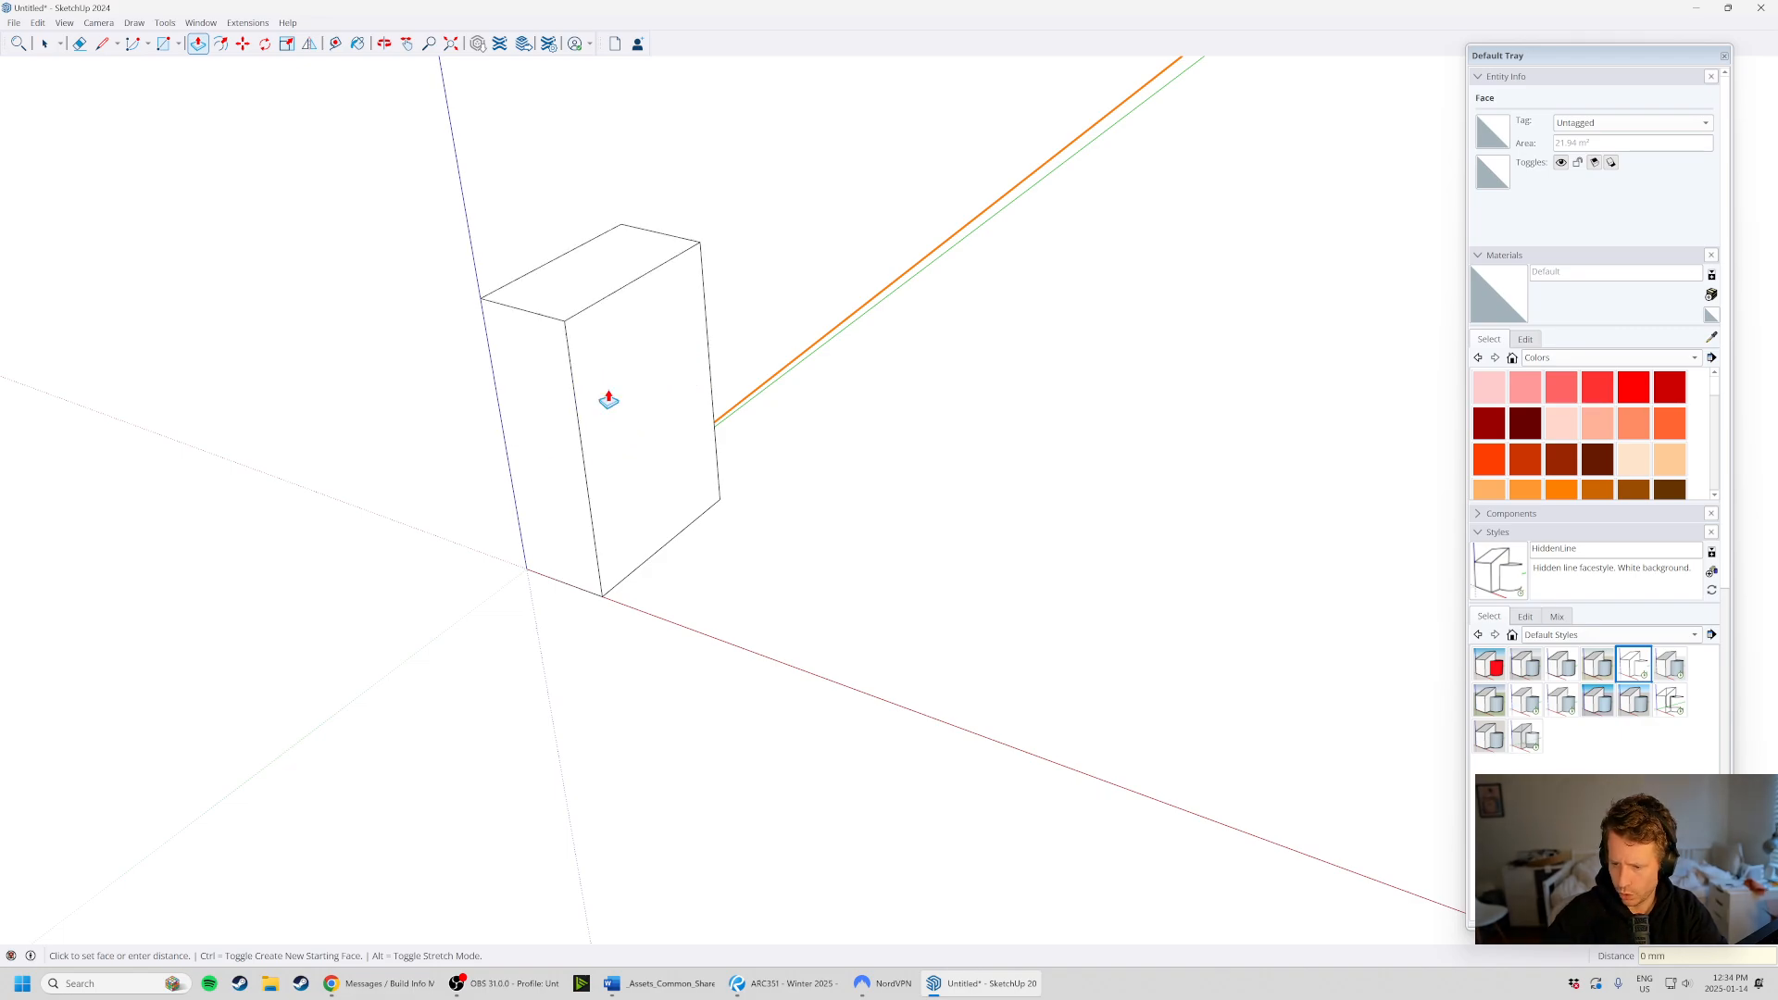
- Select all connected faces and edges of the box and make them a group
key(space)
triple_click(608, 397)
right_click(609, 393)
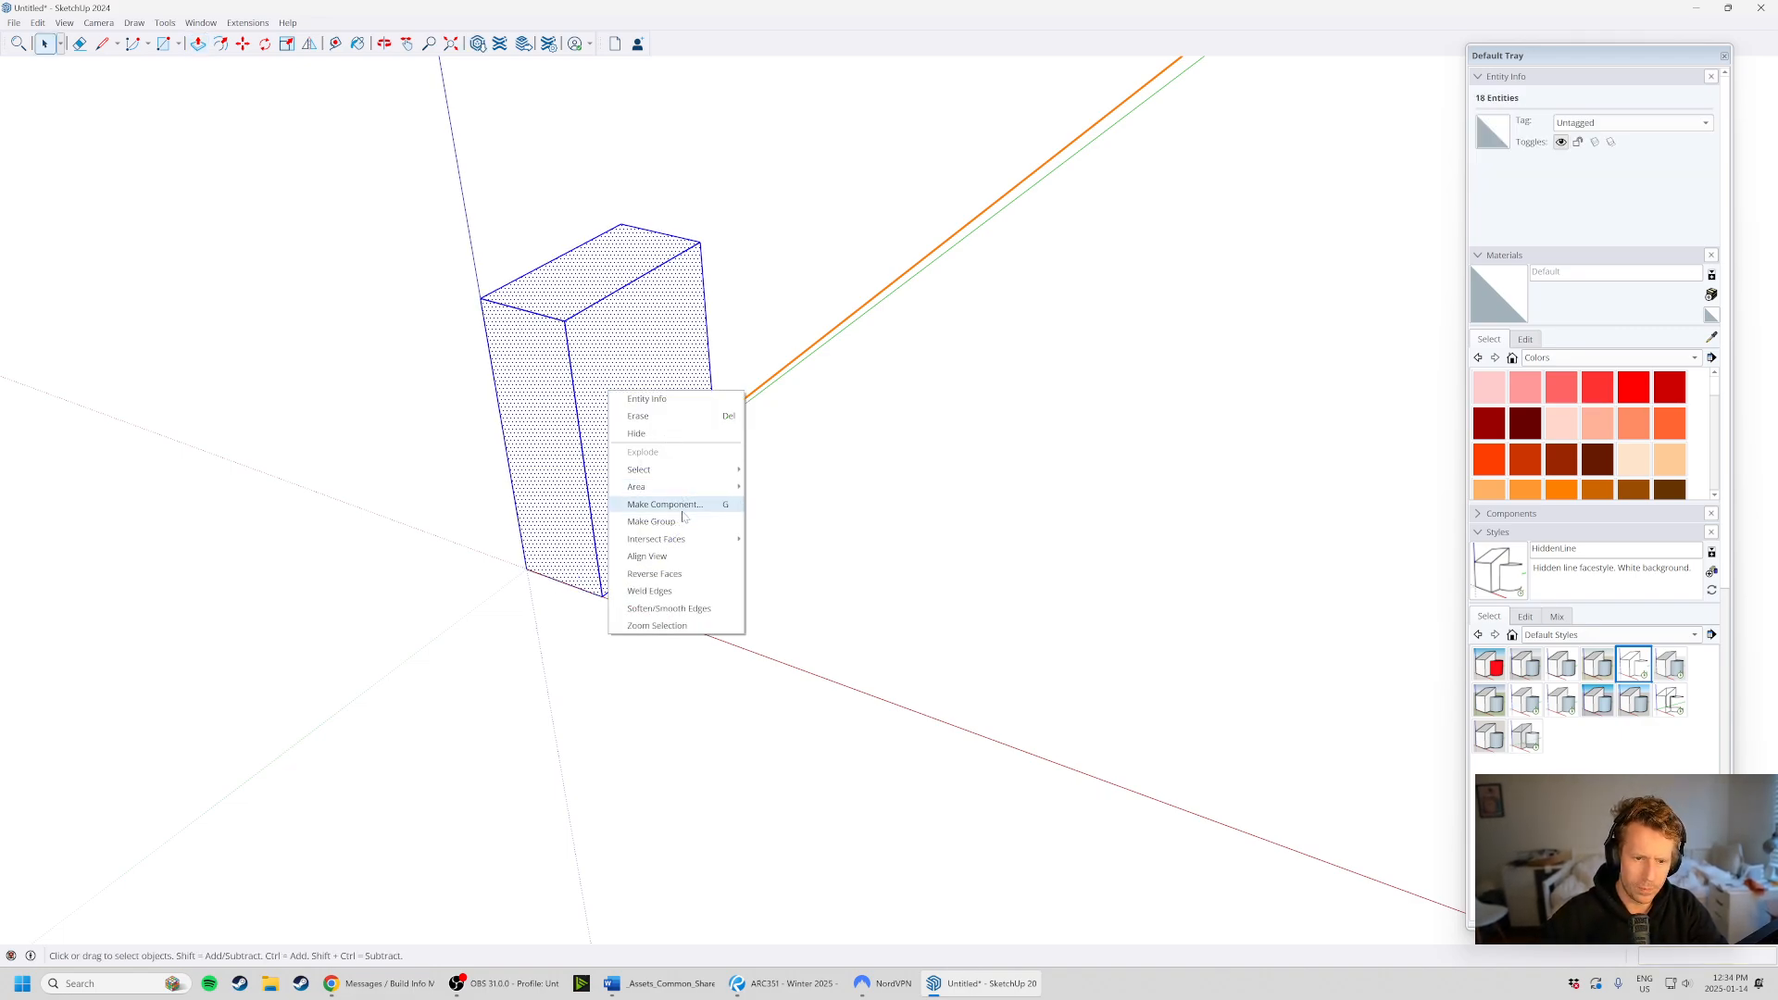
click(651, 521)
- Copy the box group along the red axis with a narrow gap and multiply the copy x10 into a row
key(m)
middle_drag(582, 449, 643, 568)
click(530, 609)
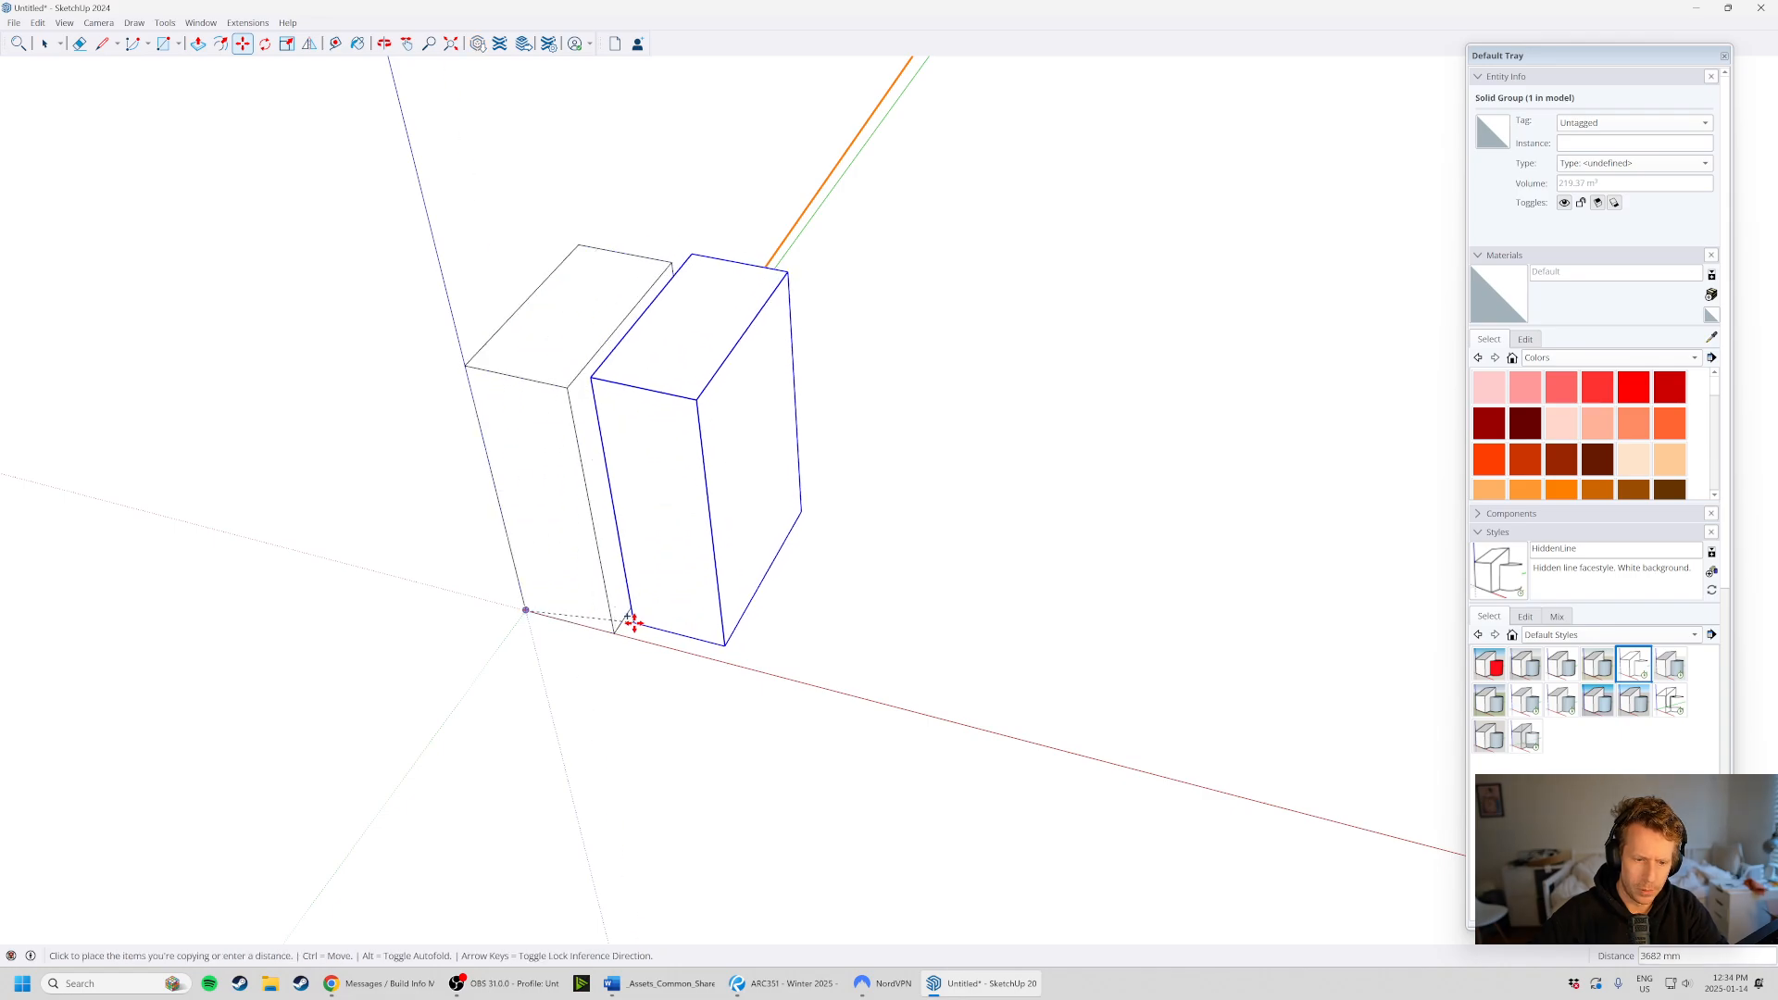
click(636, 638)
text(x10)
key(Return)
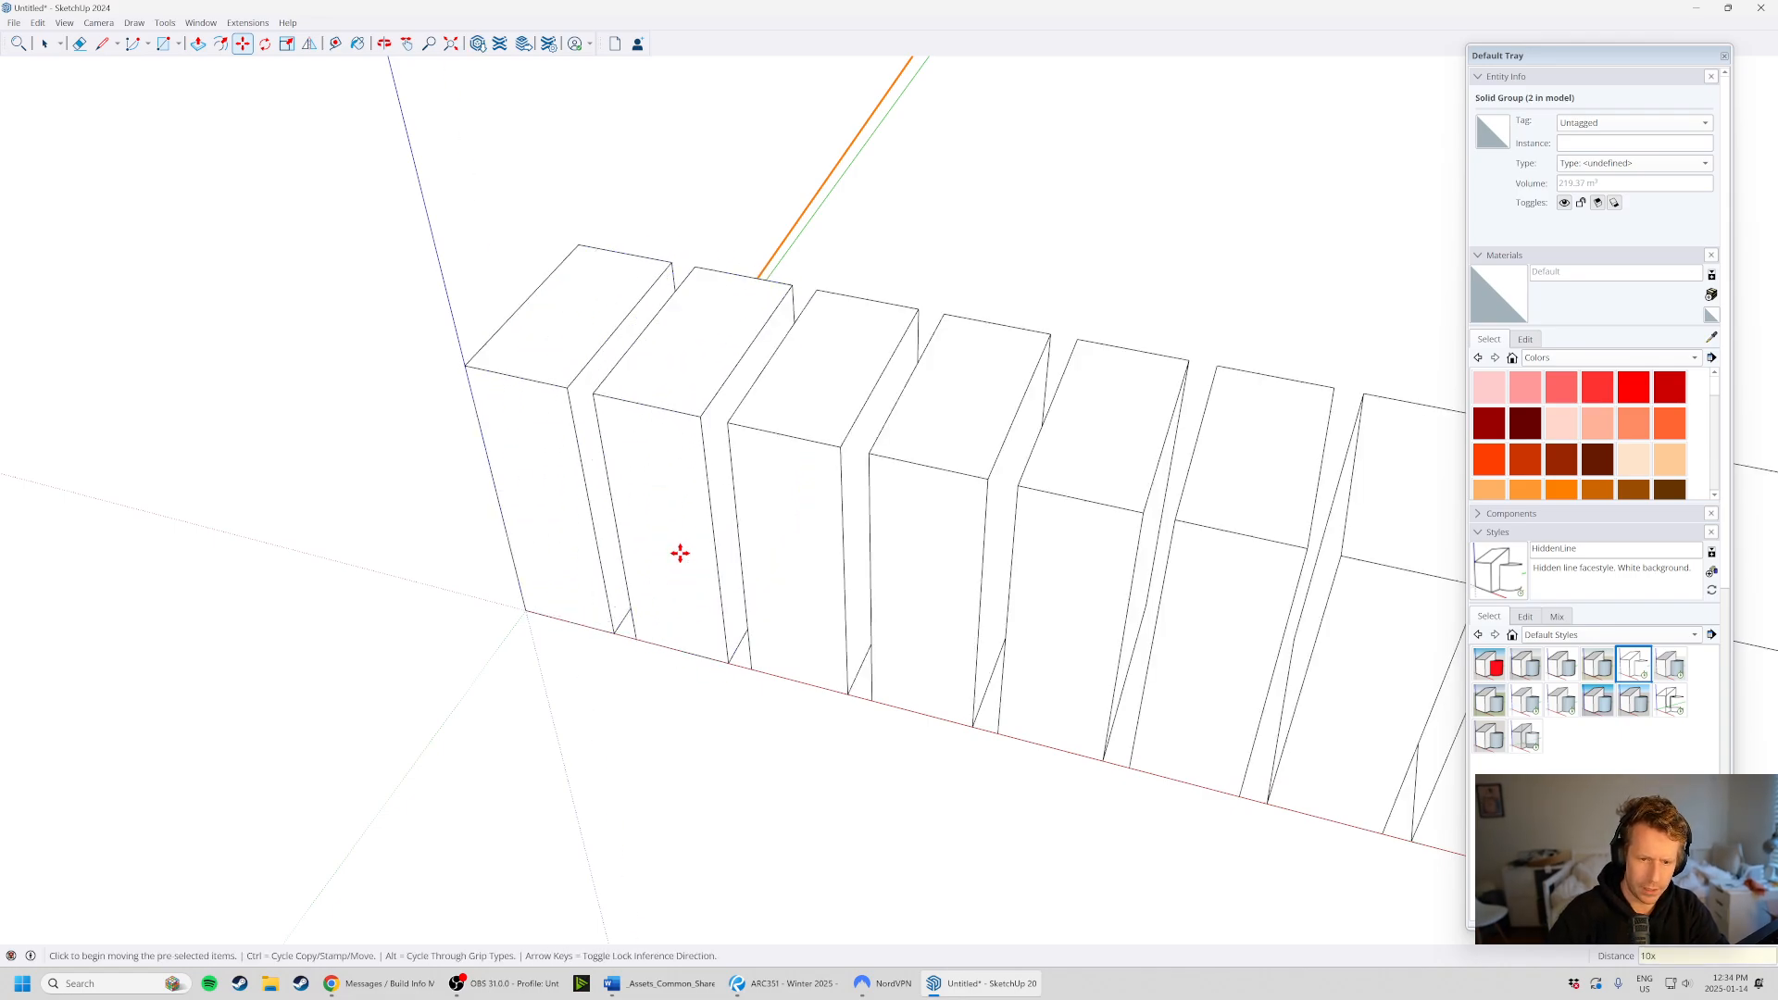
- Select the whole row of box groups and copy it along the green axis to form a second parallel row
key(space)
scroll(532, 464, down, 4)
middle_drag(1056, 635, 926, 630)
drag(414, 270, 1028, 690)
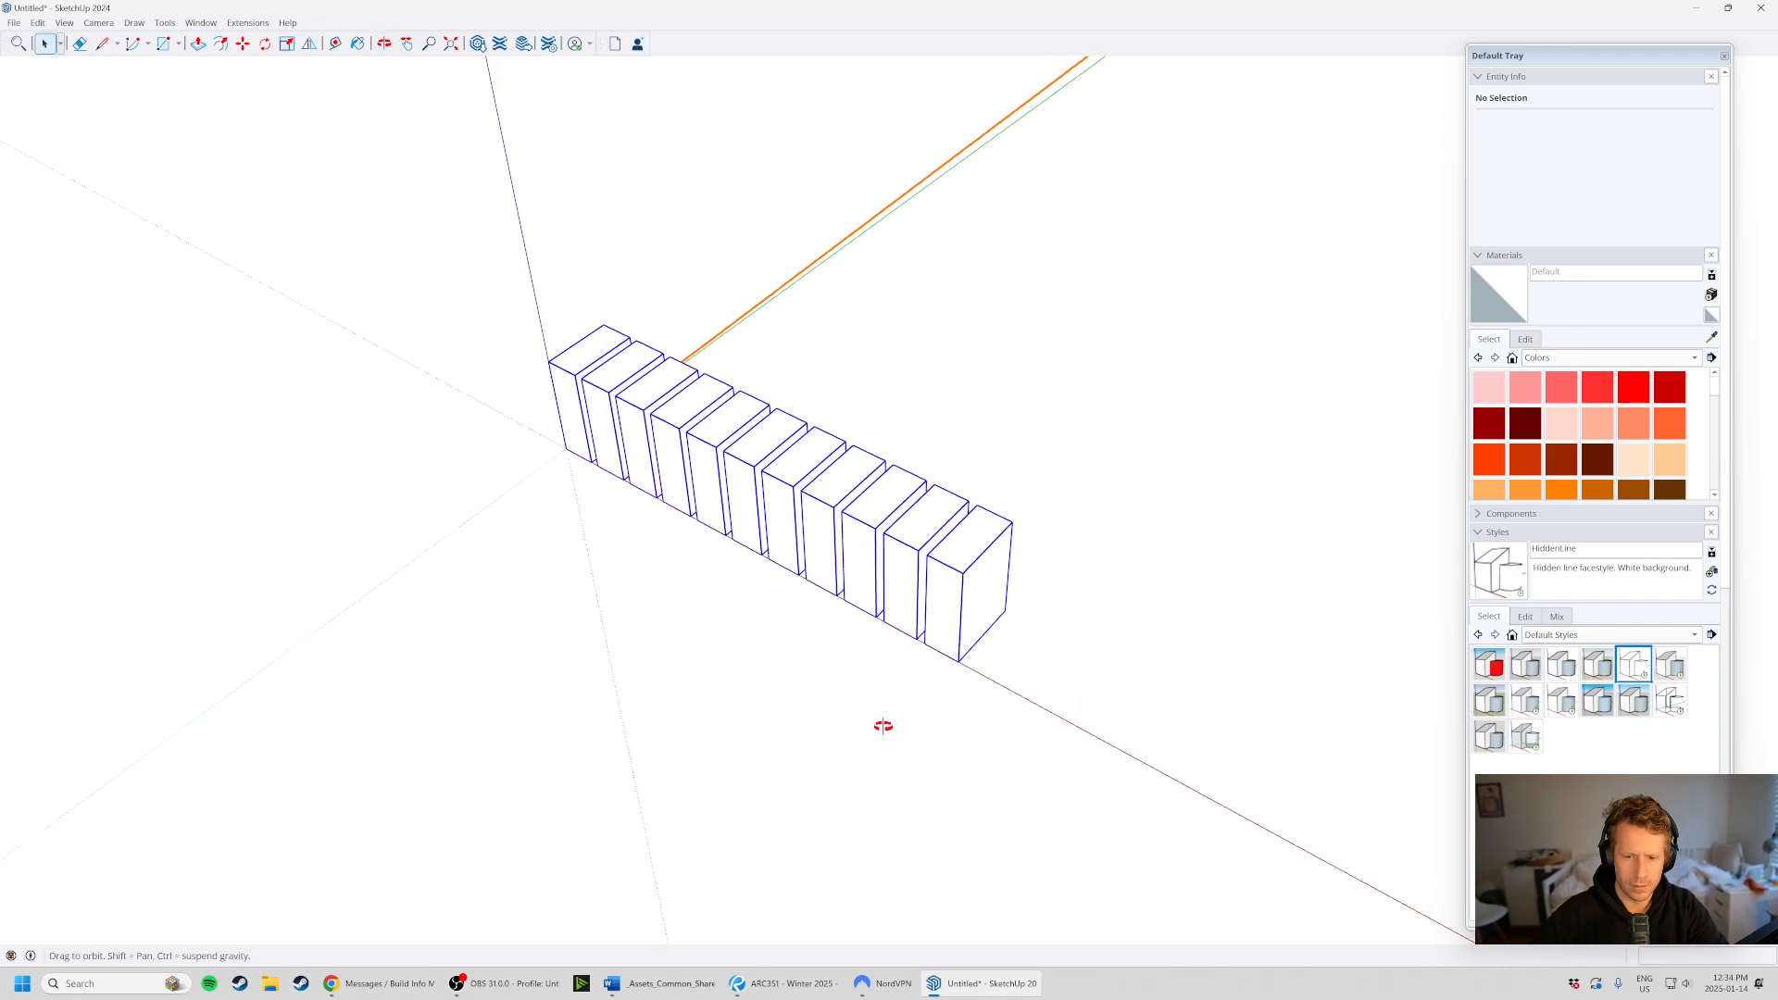
middle_drag(881, 723, 945, 667)
key(m)
key(ctrl)
click(829, 665)
click(1039, 627)
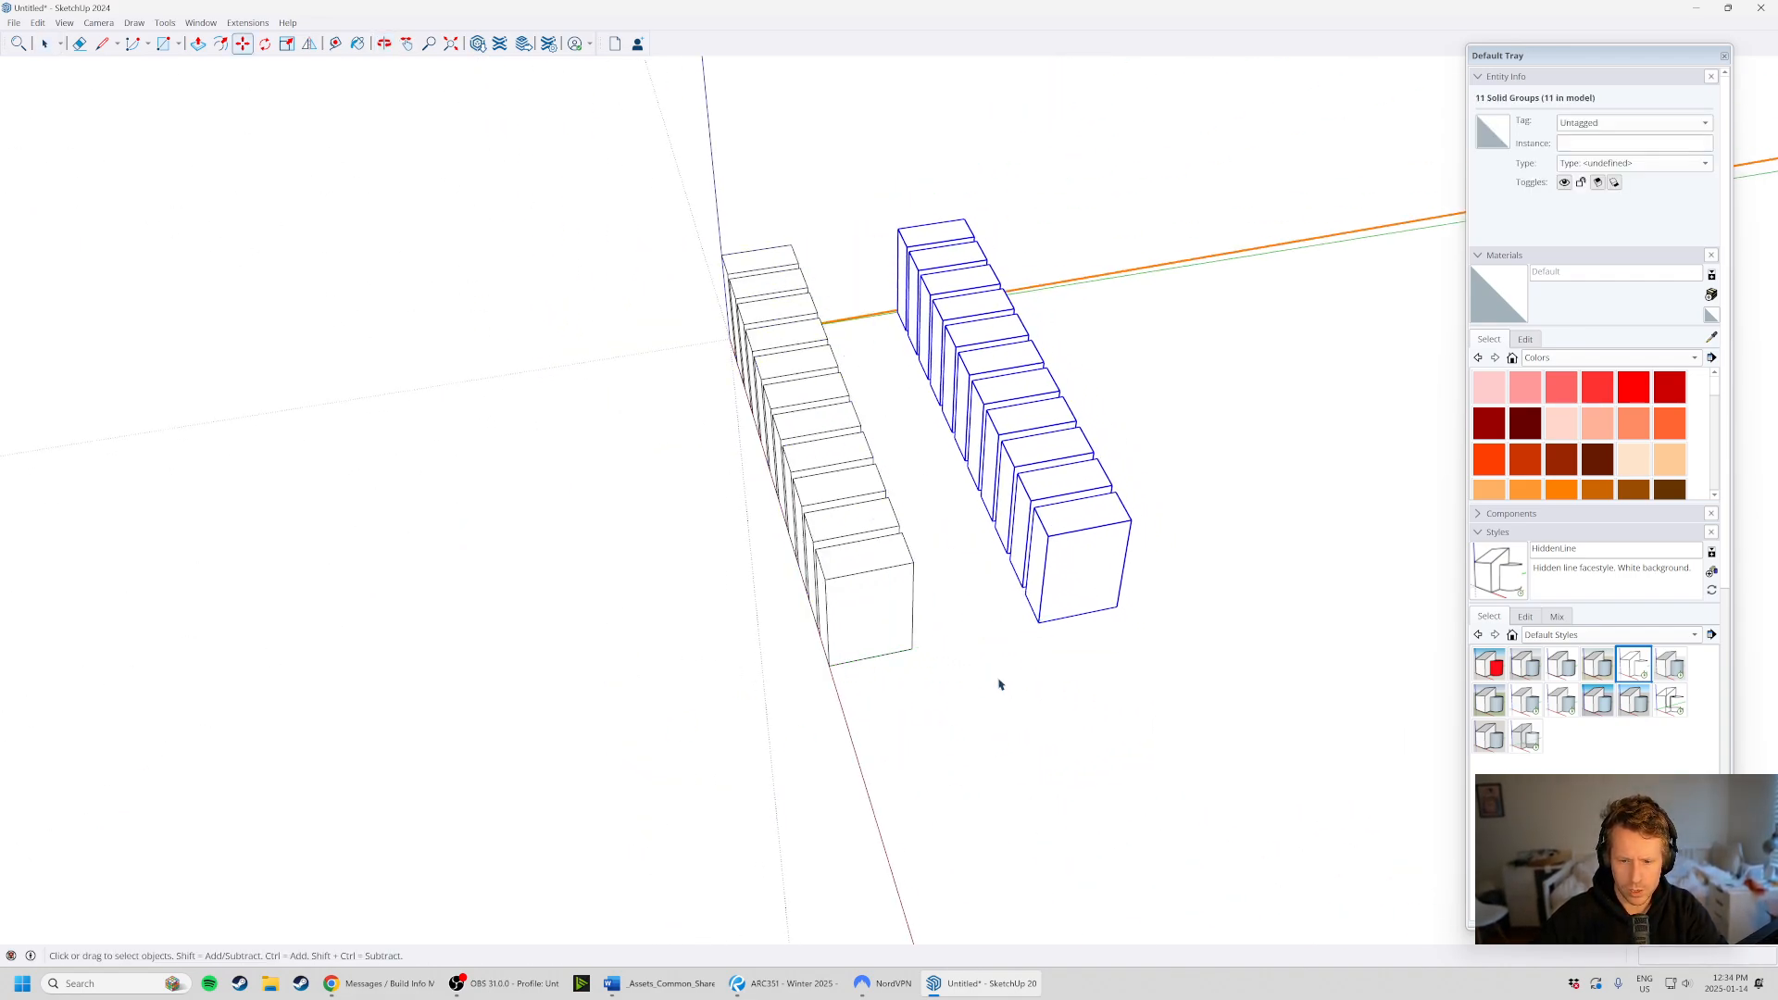
key(space)
scroll(643, 642, down, 3)
middle_drag(642, 643, 948, 715)
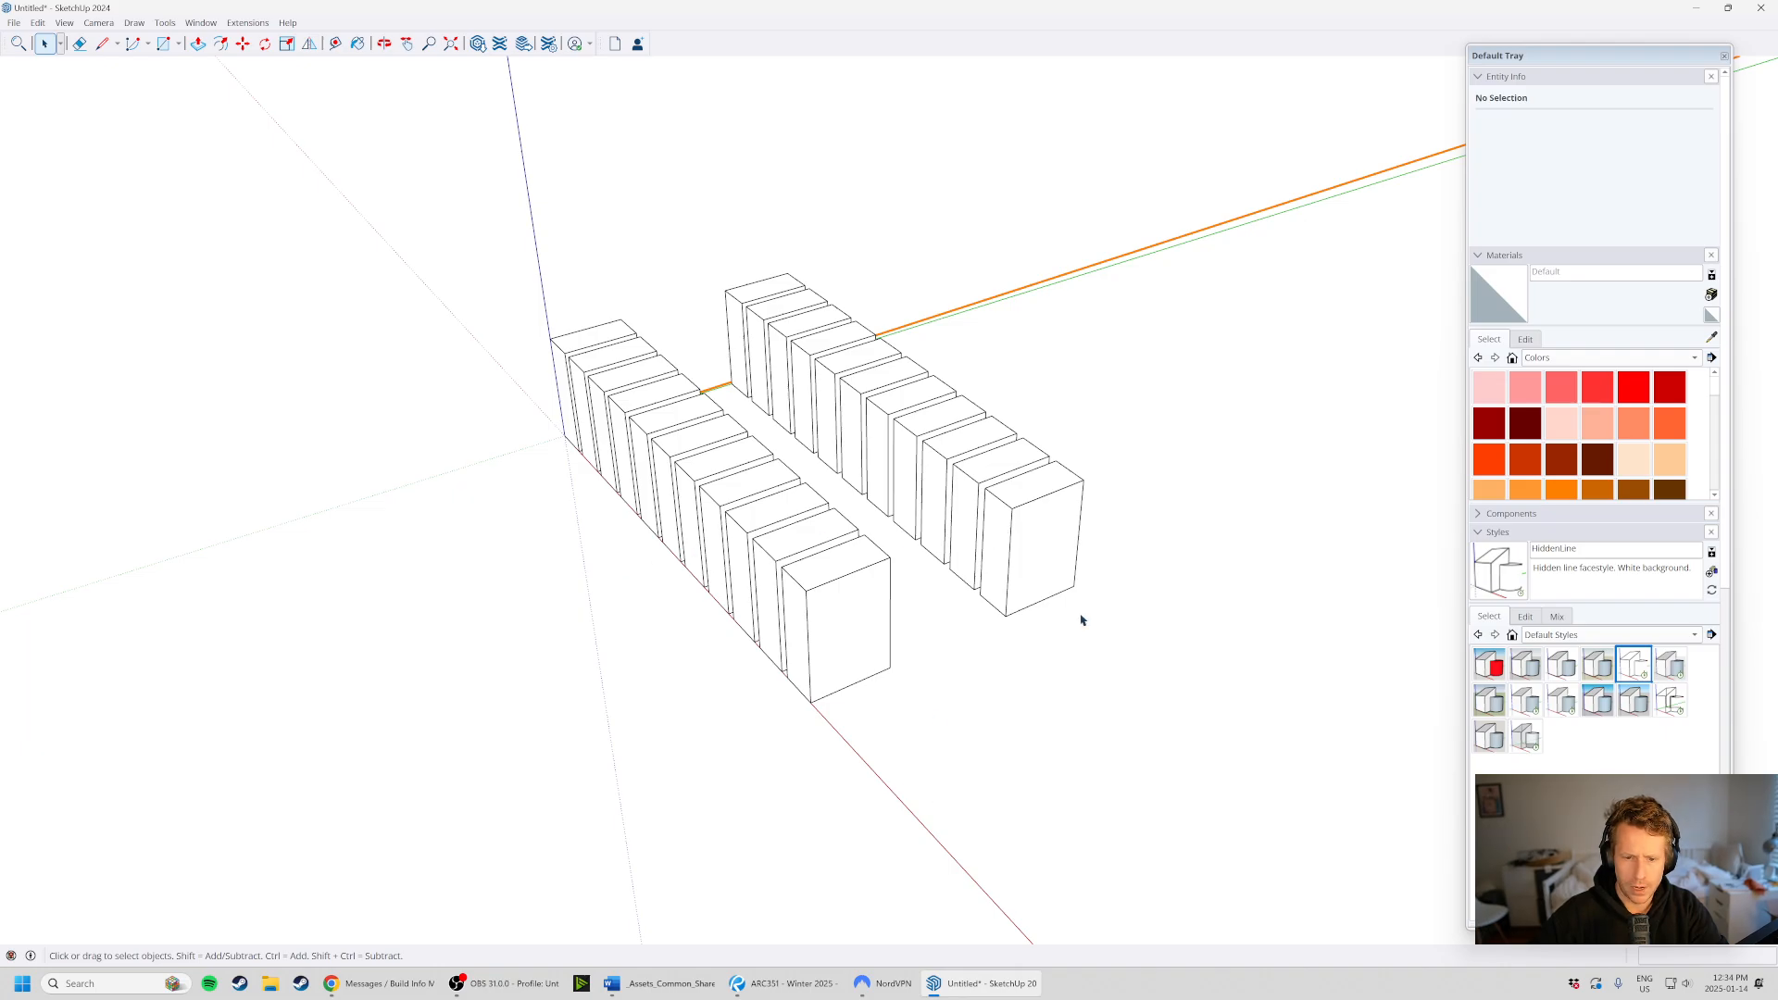
- Select the second row of boxes and move it slightly farther from the first row along the green axis, then deselect it
middle_drag(1080, 619, 867, 217)
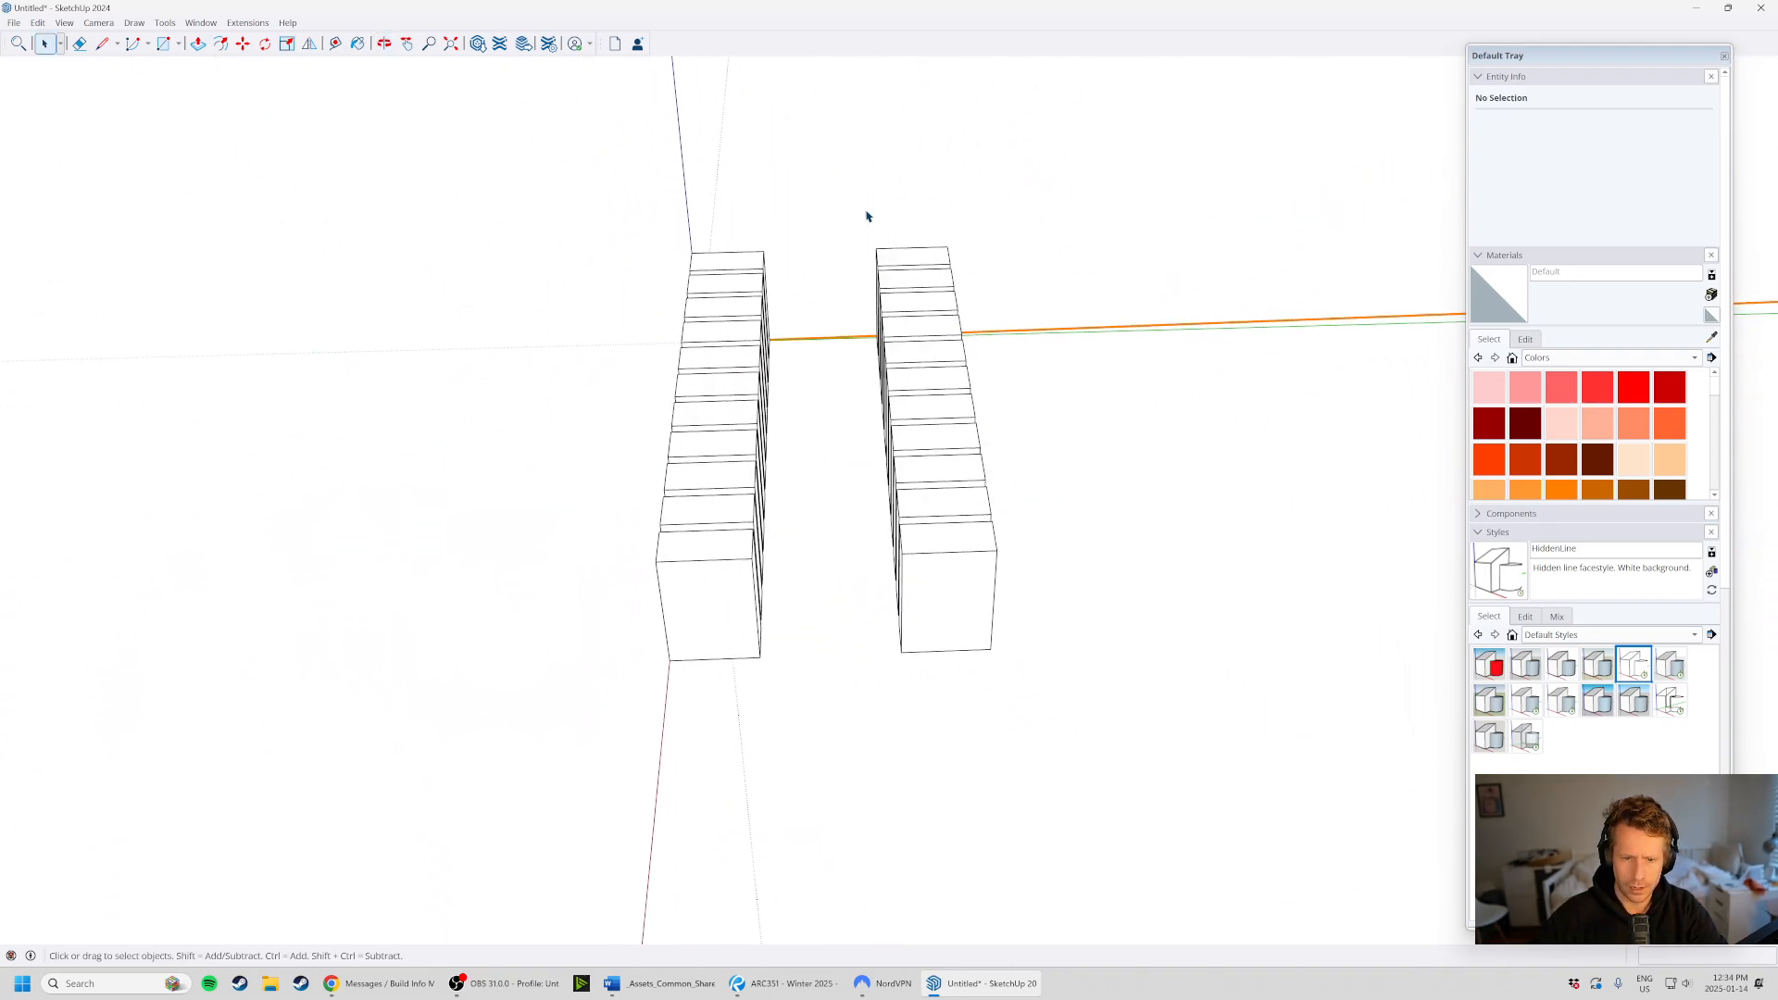
drag(835, 119, 1092, 767)
key(m)
drag(960, 716, 985, 717)
key(ctrl+t)
key(space)
middle_drag(695, 732, 801, 535)
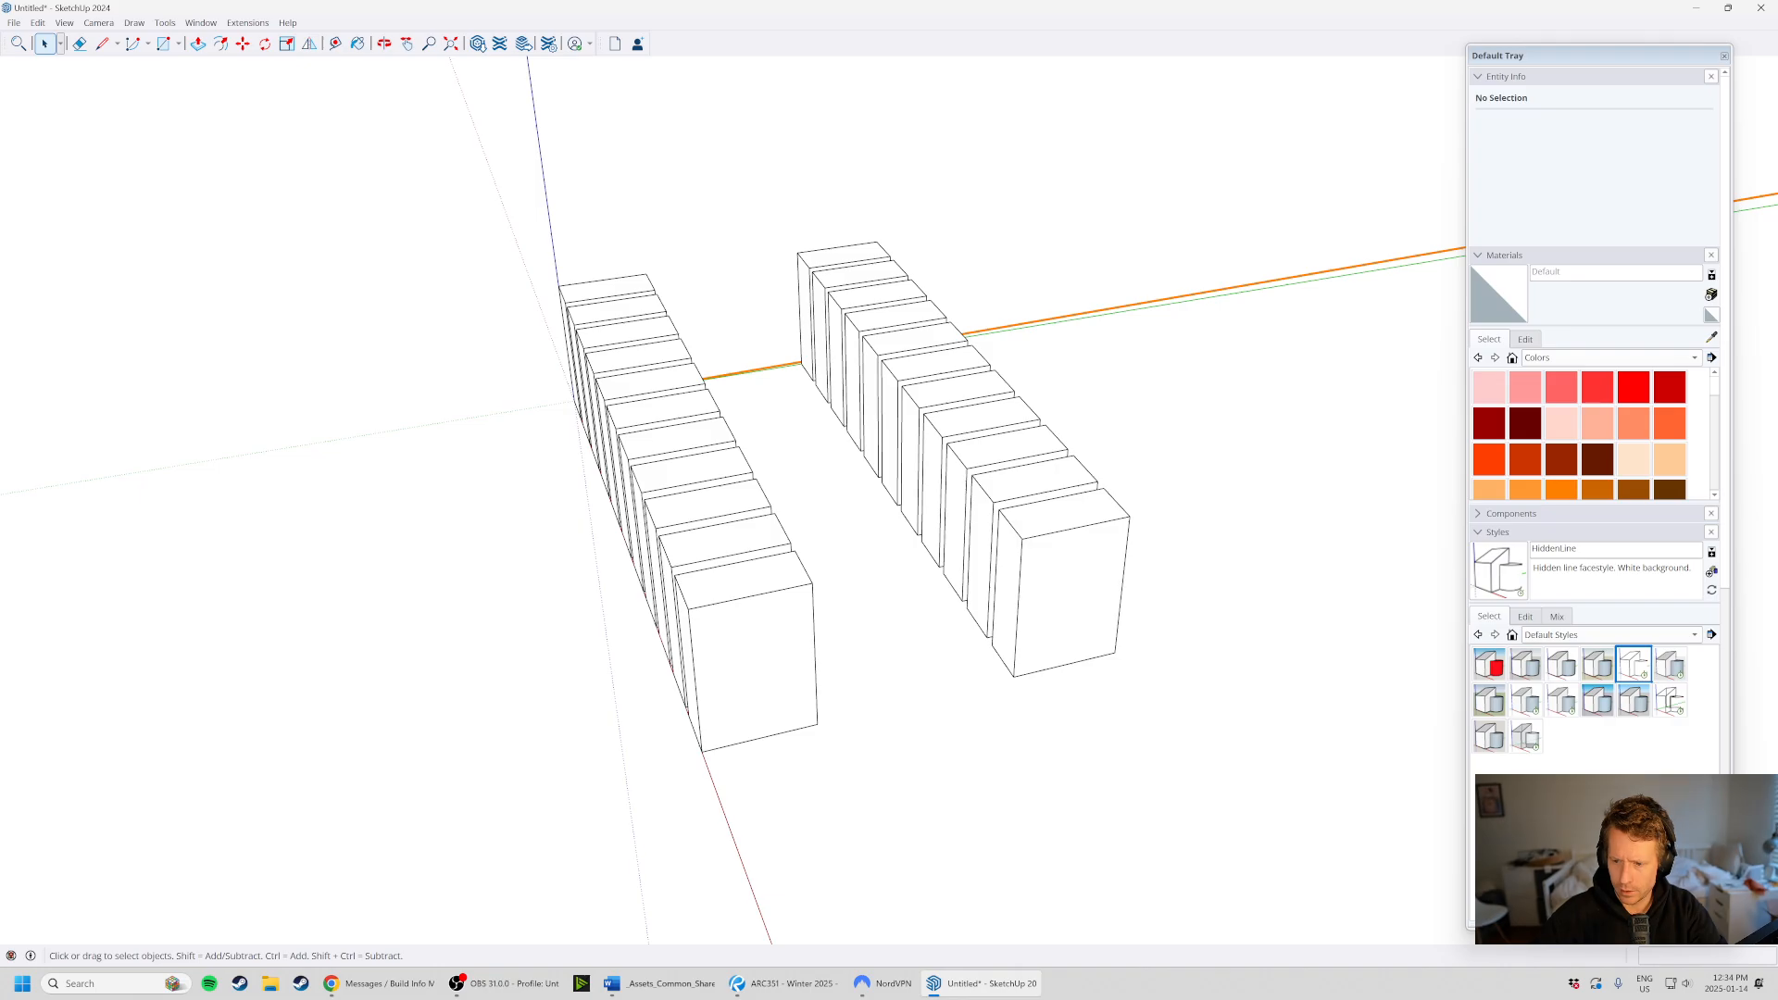
- Expand the Shadows settings and collapse the other open tray sections so all shadow options fit
middle_drag(639, 518, 866, 623)
scroll(866, 624, down, 3)
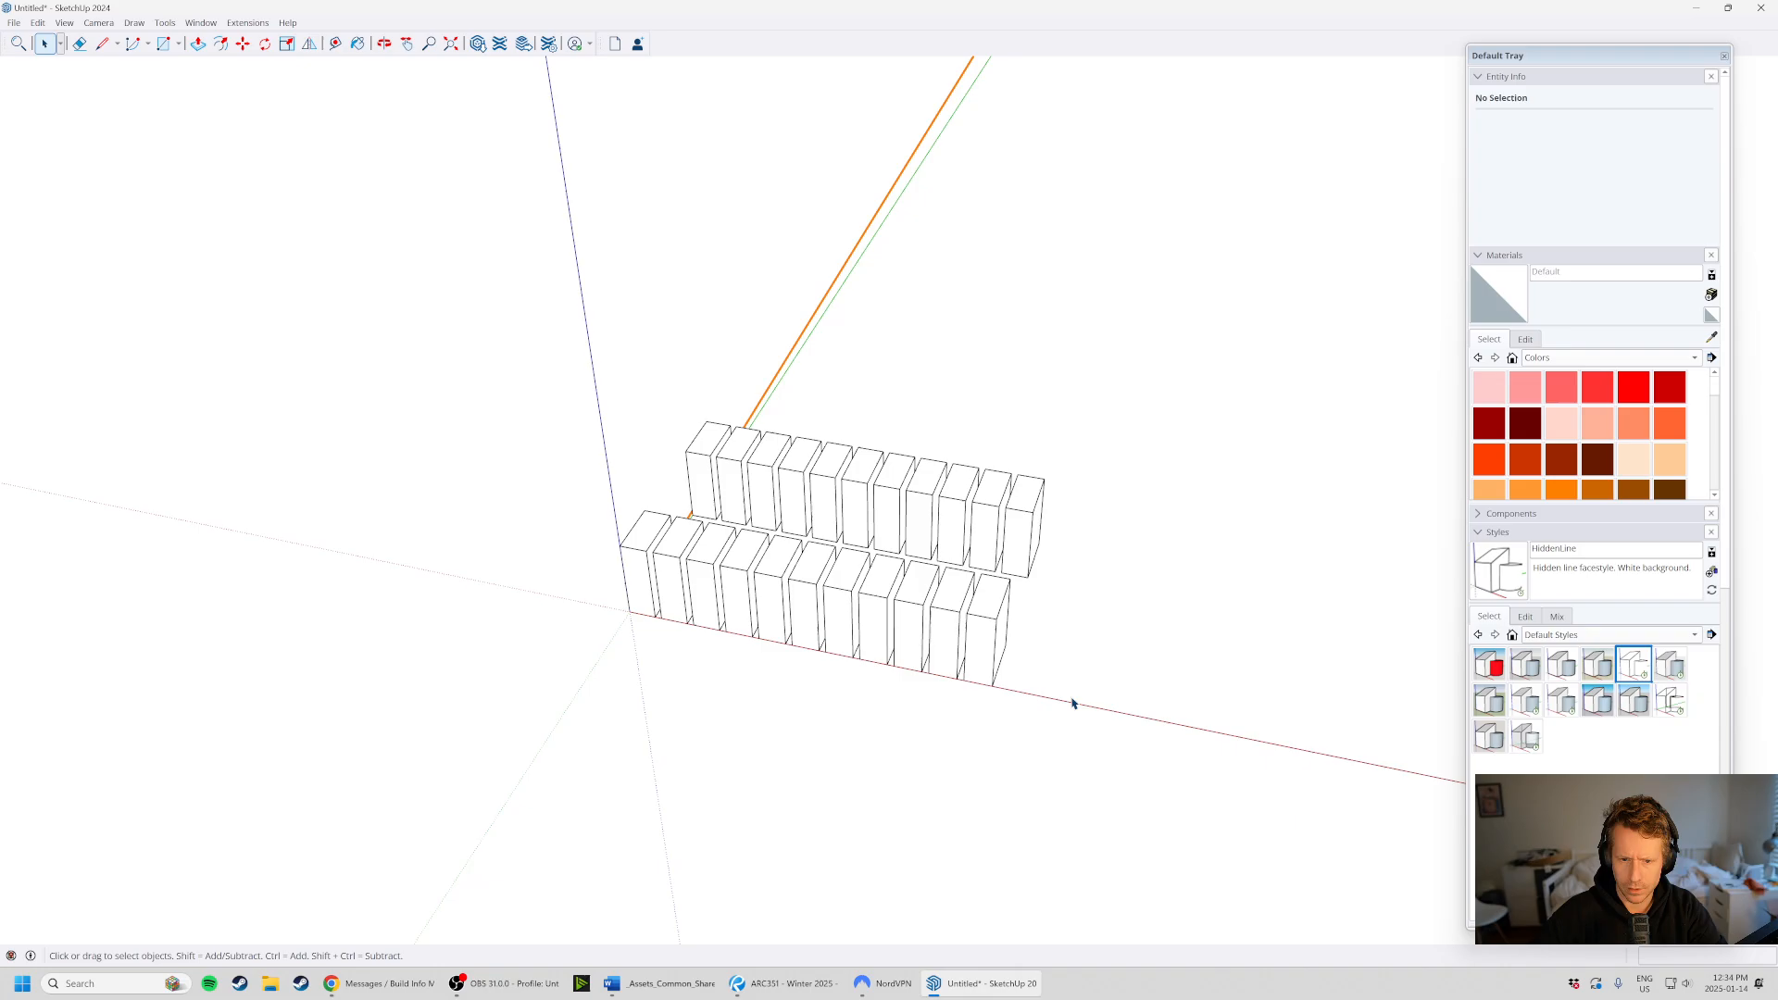
middle_drag(1072, 704, 1058, 510)
scroll(1059, 510, up, 3)
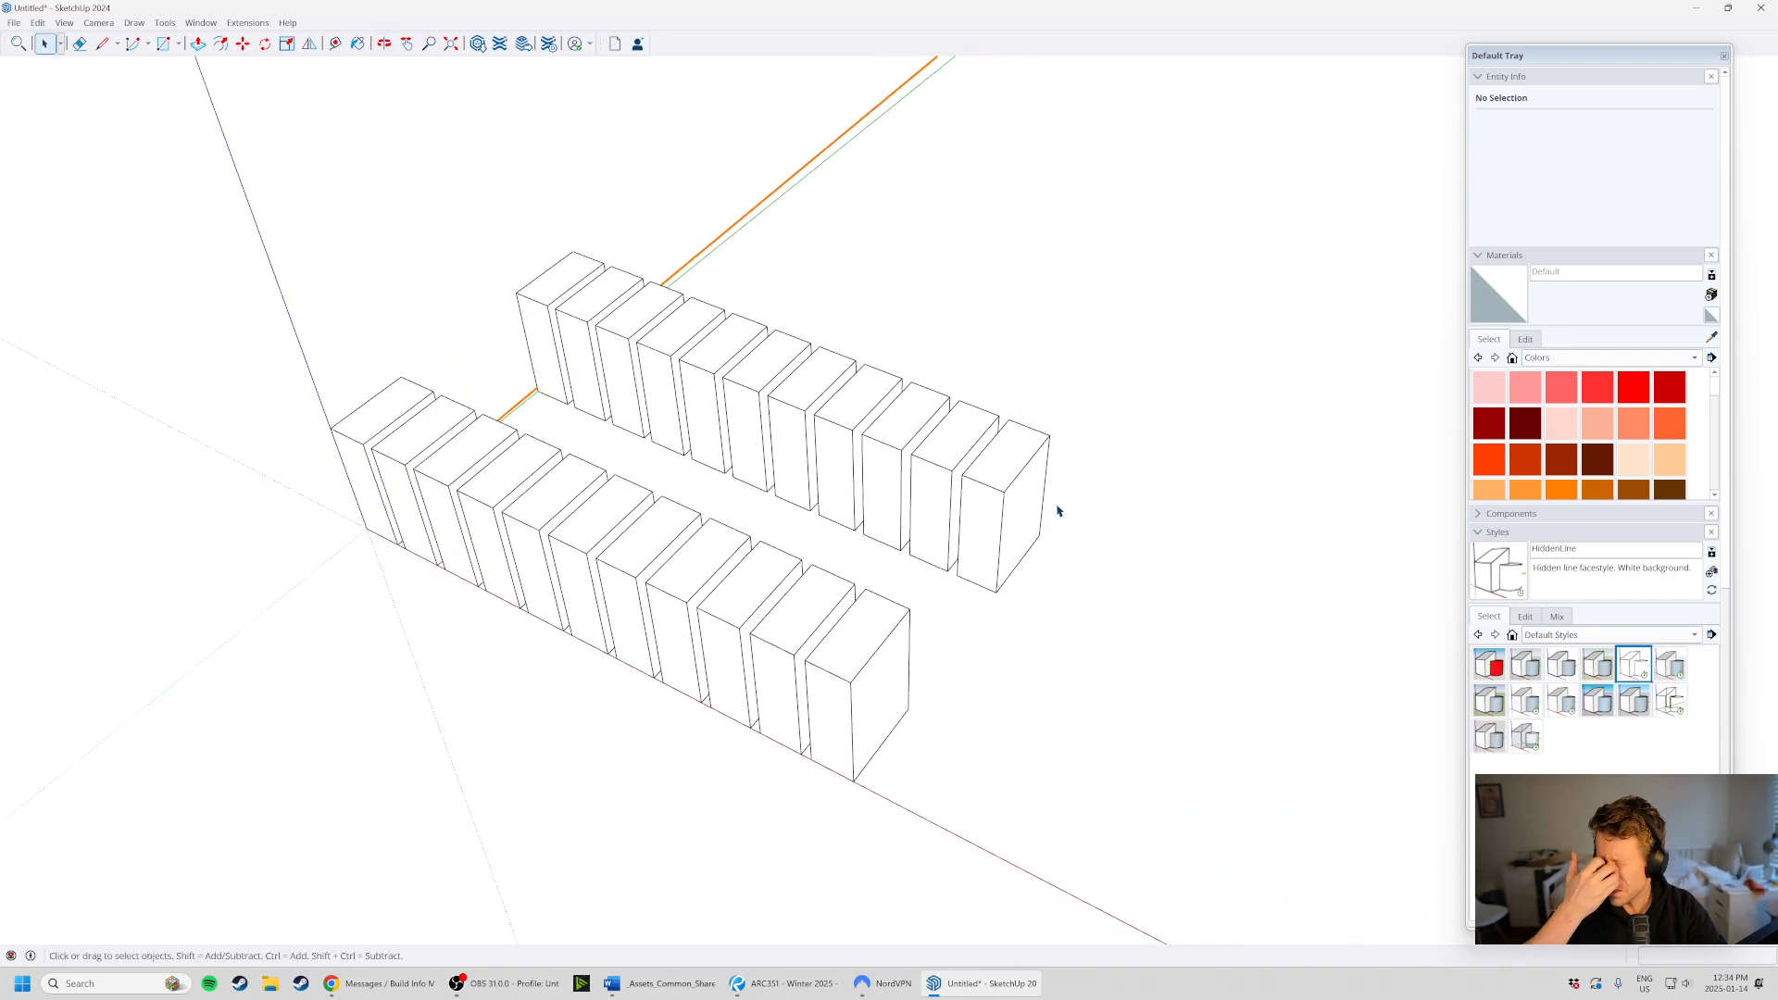
middle_drag(1082, 547, 763, 606)
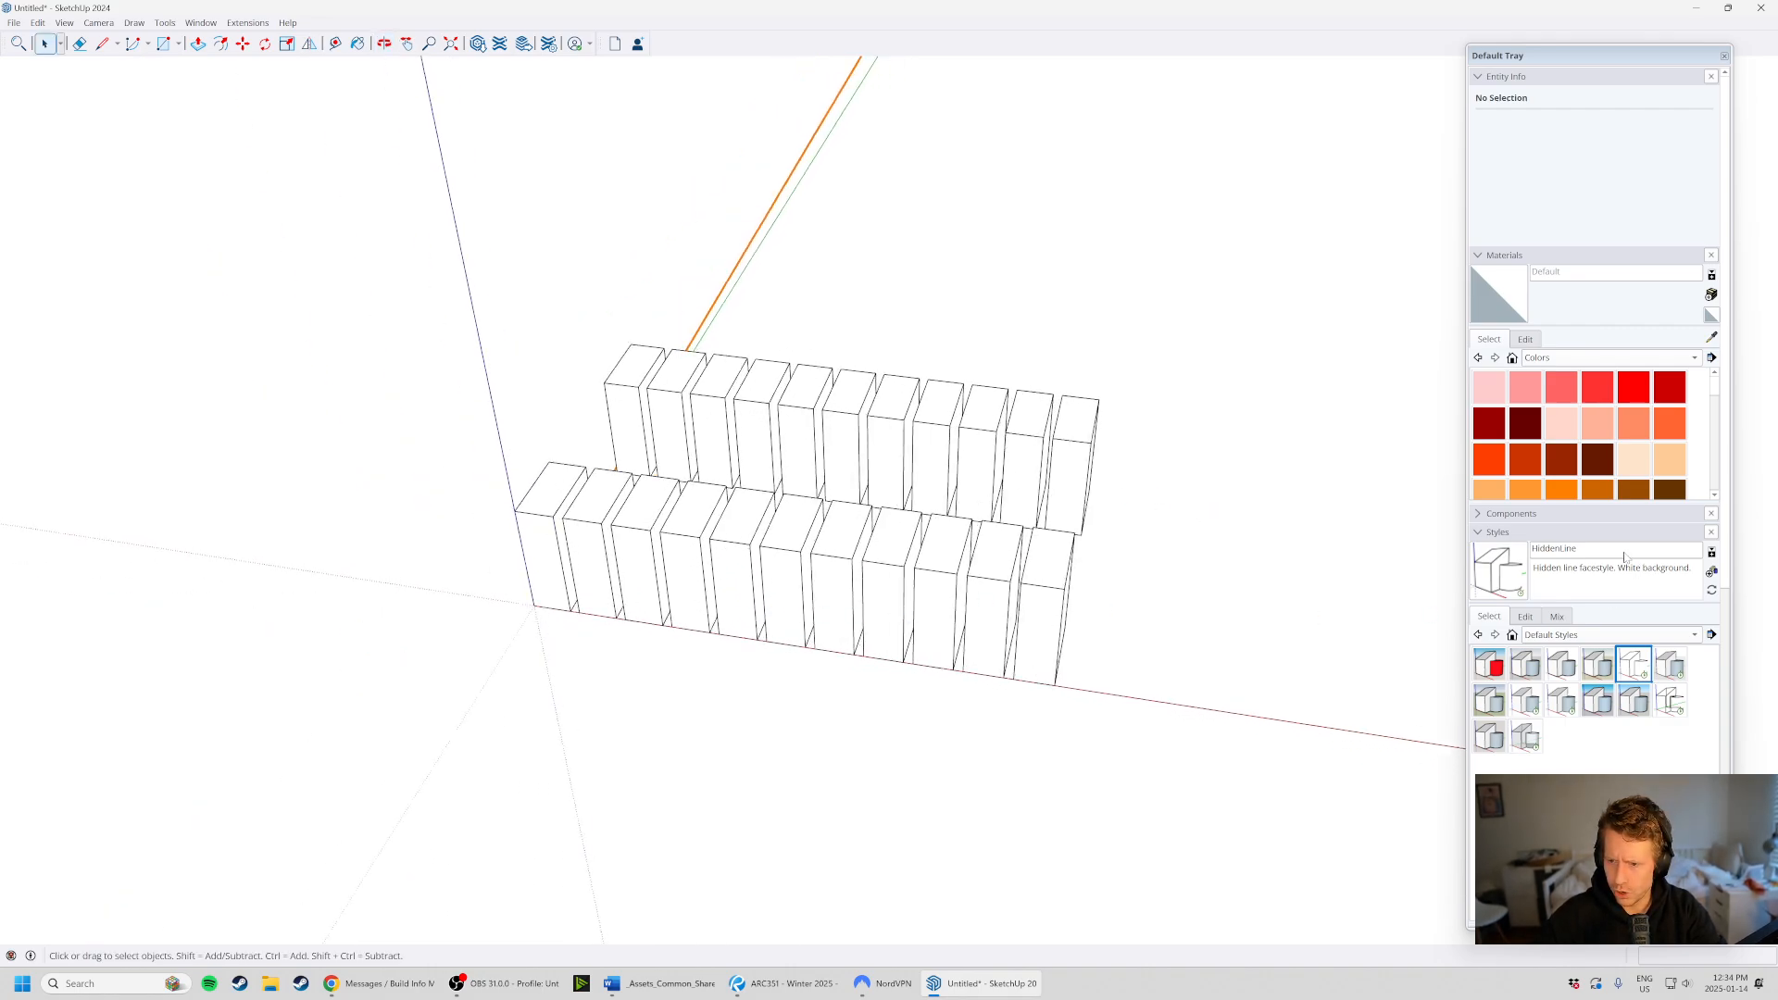
click(1585, 533)
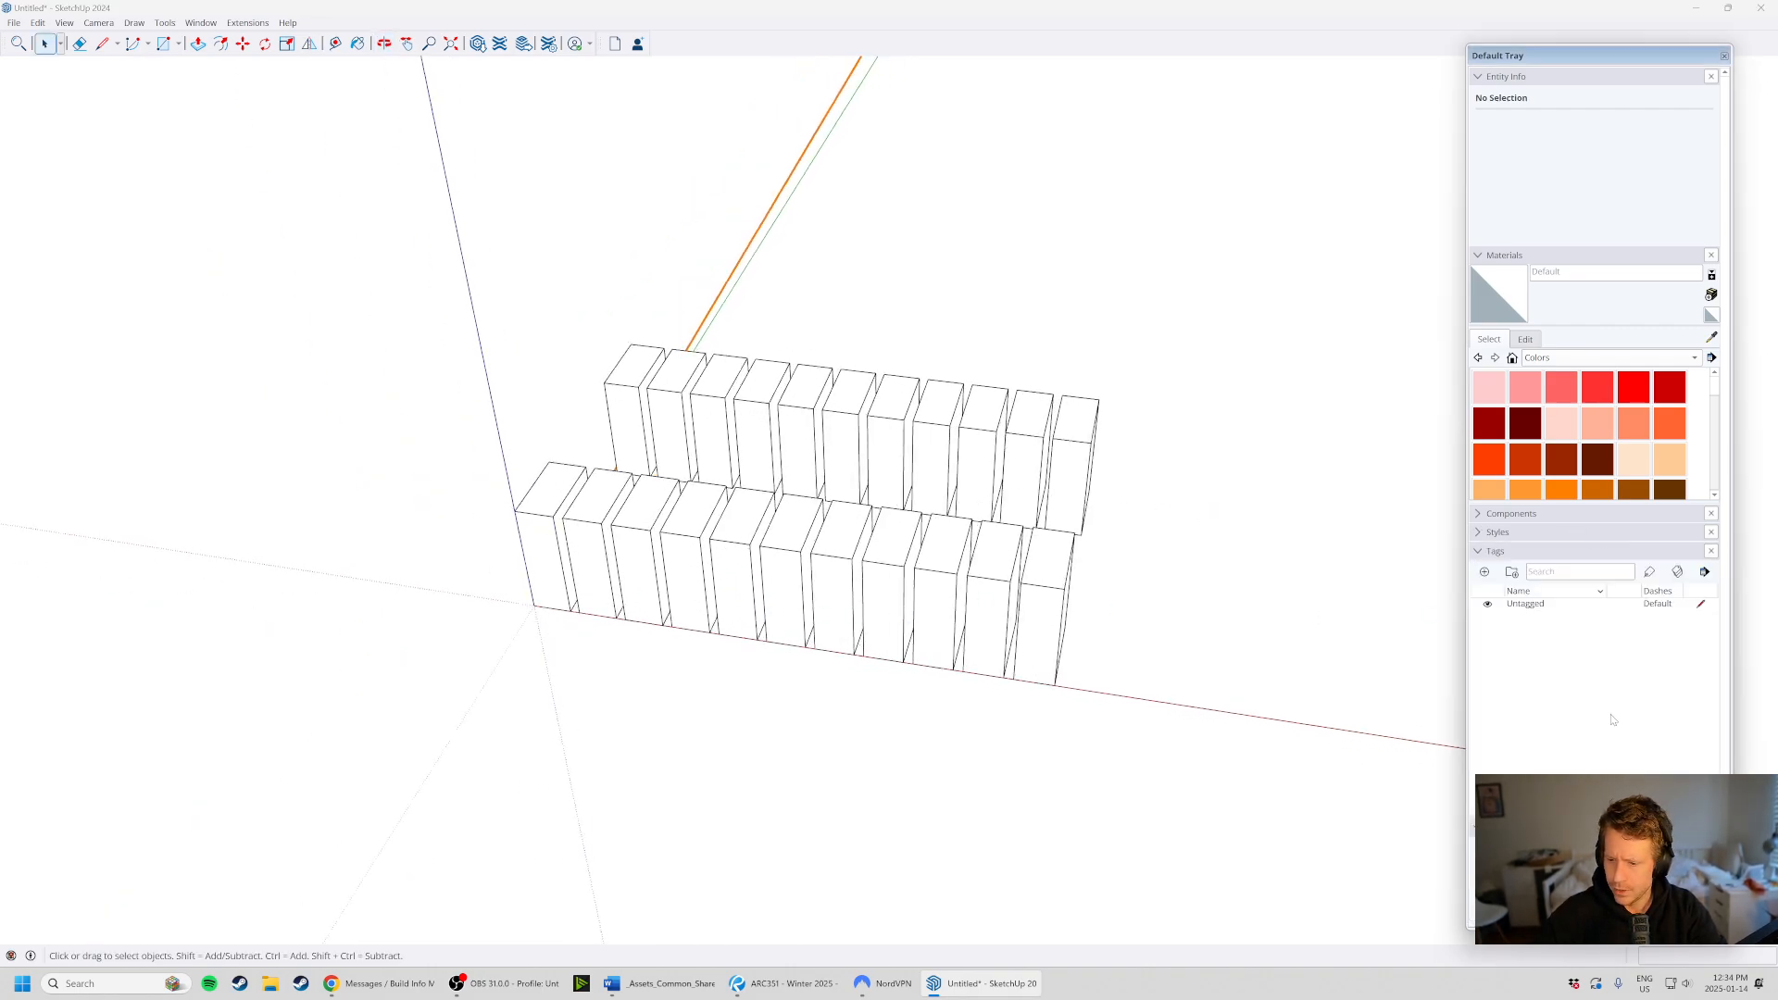
click(1565, 551)
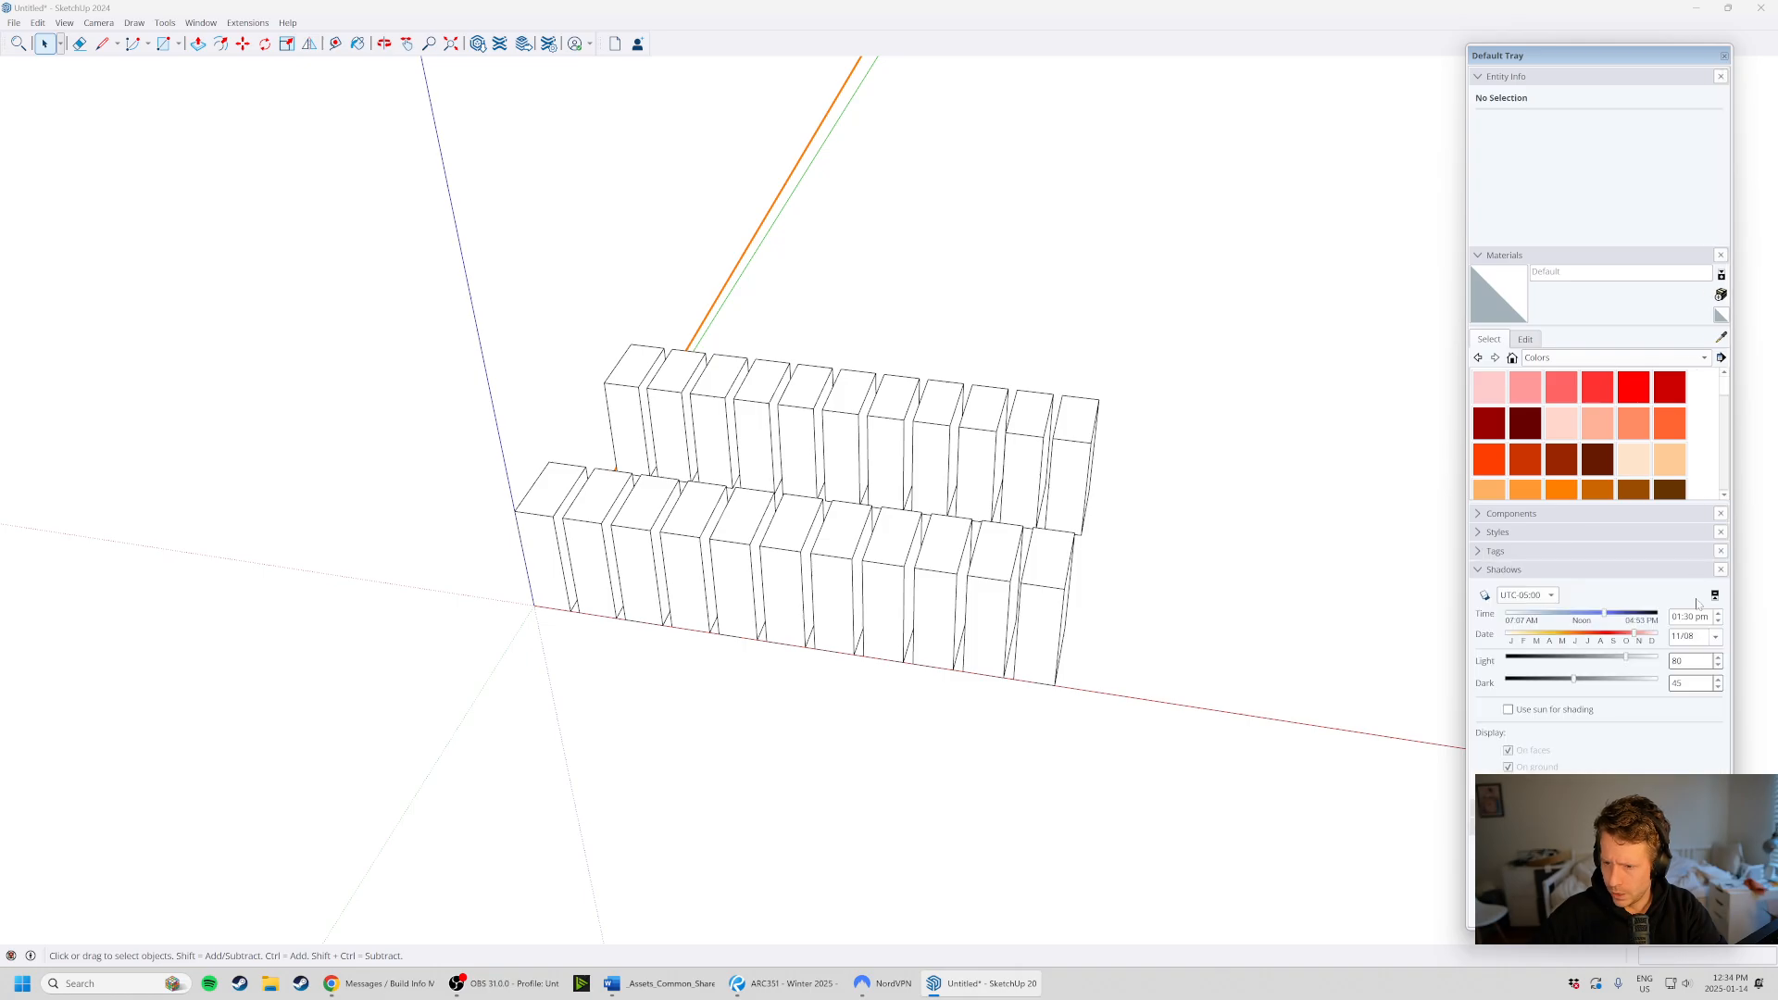
click(1578, 80)
click(1580, 97)
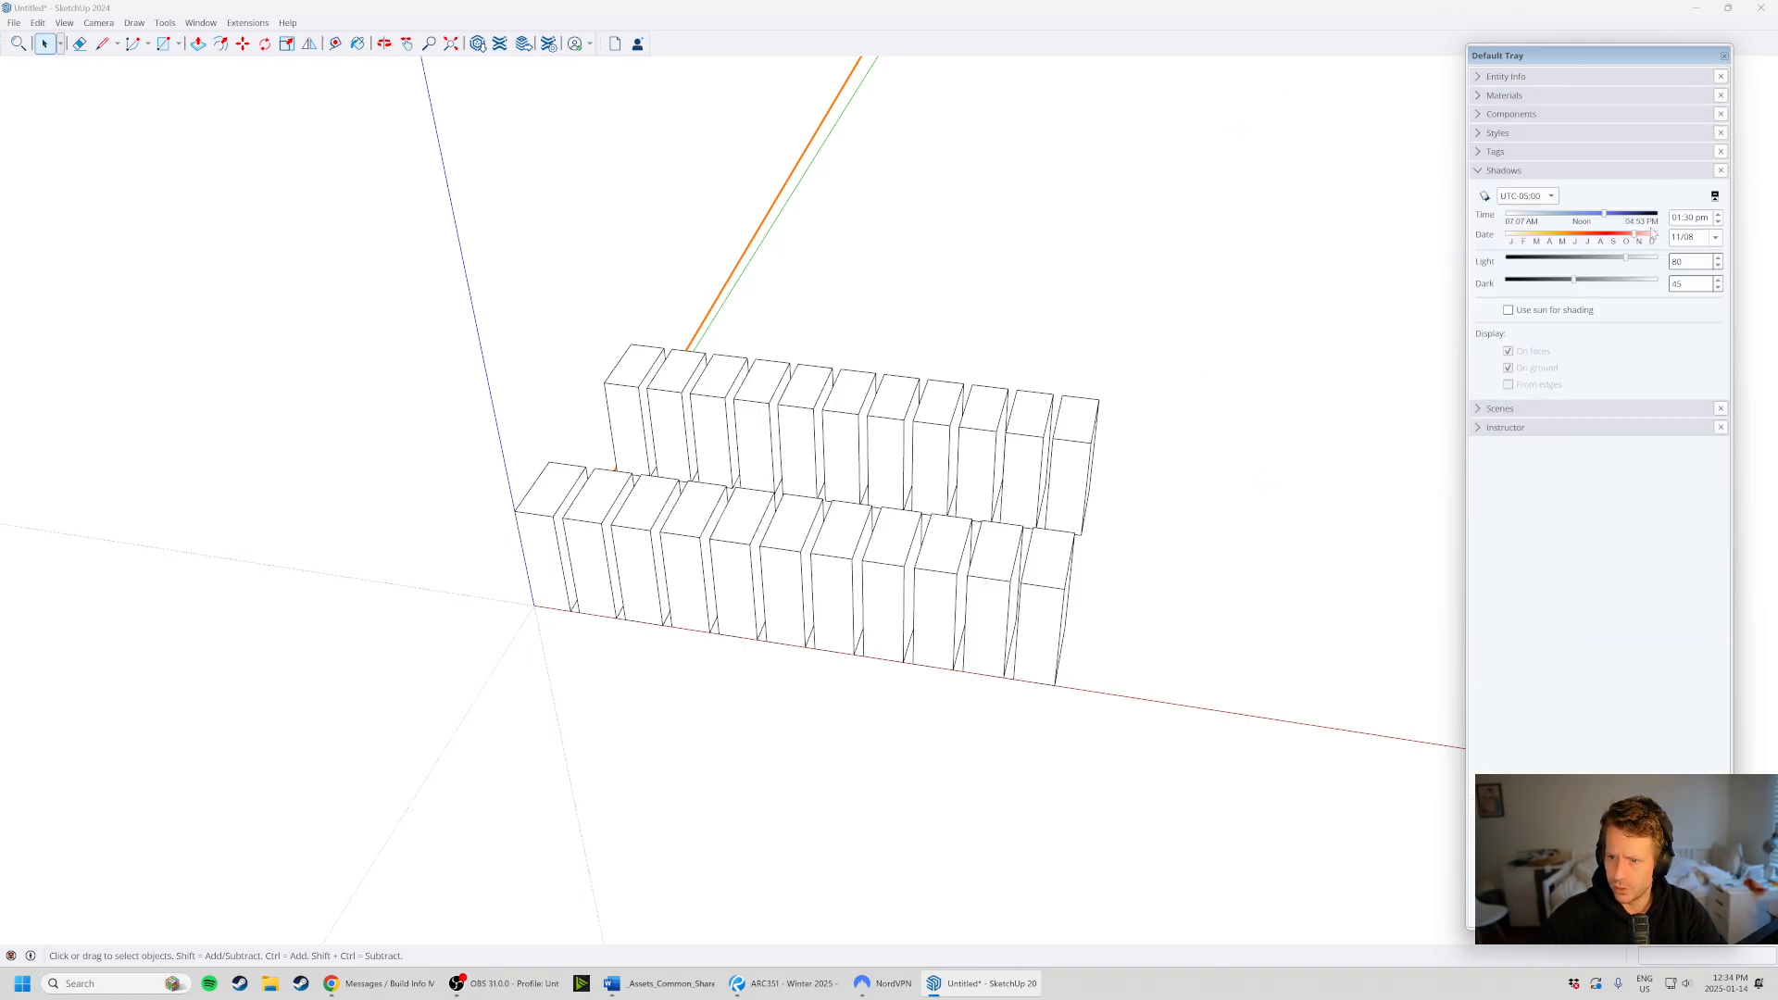
- Set the shadow time to 12:04 pm and the shadow date to June 21
middle_drag(806, 508, 739, 679)
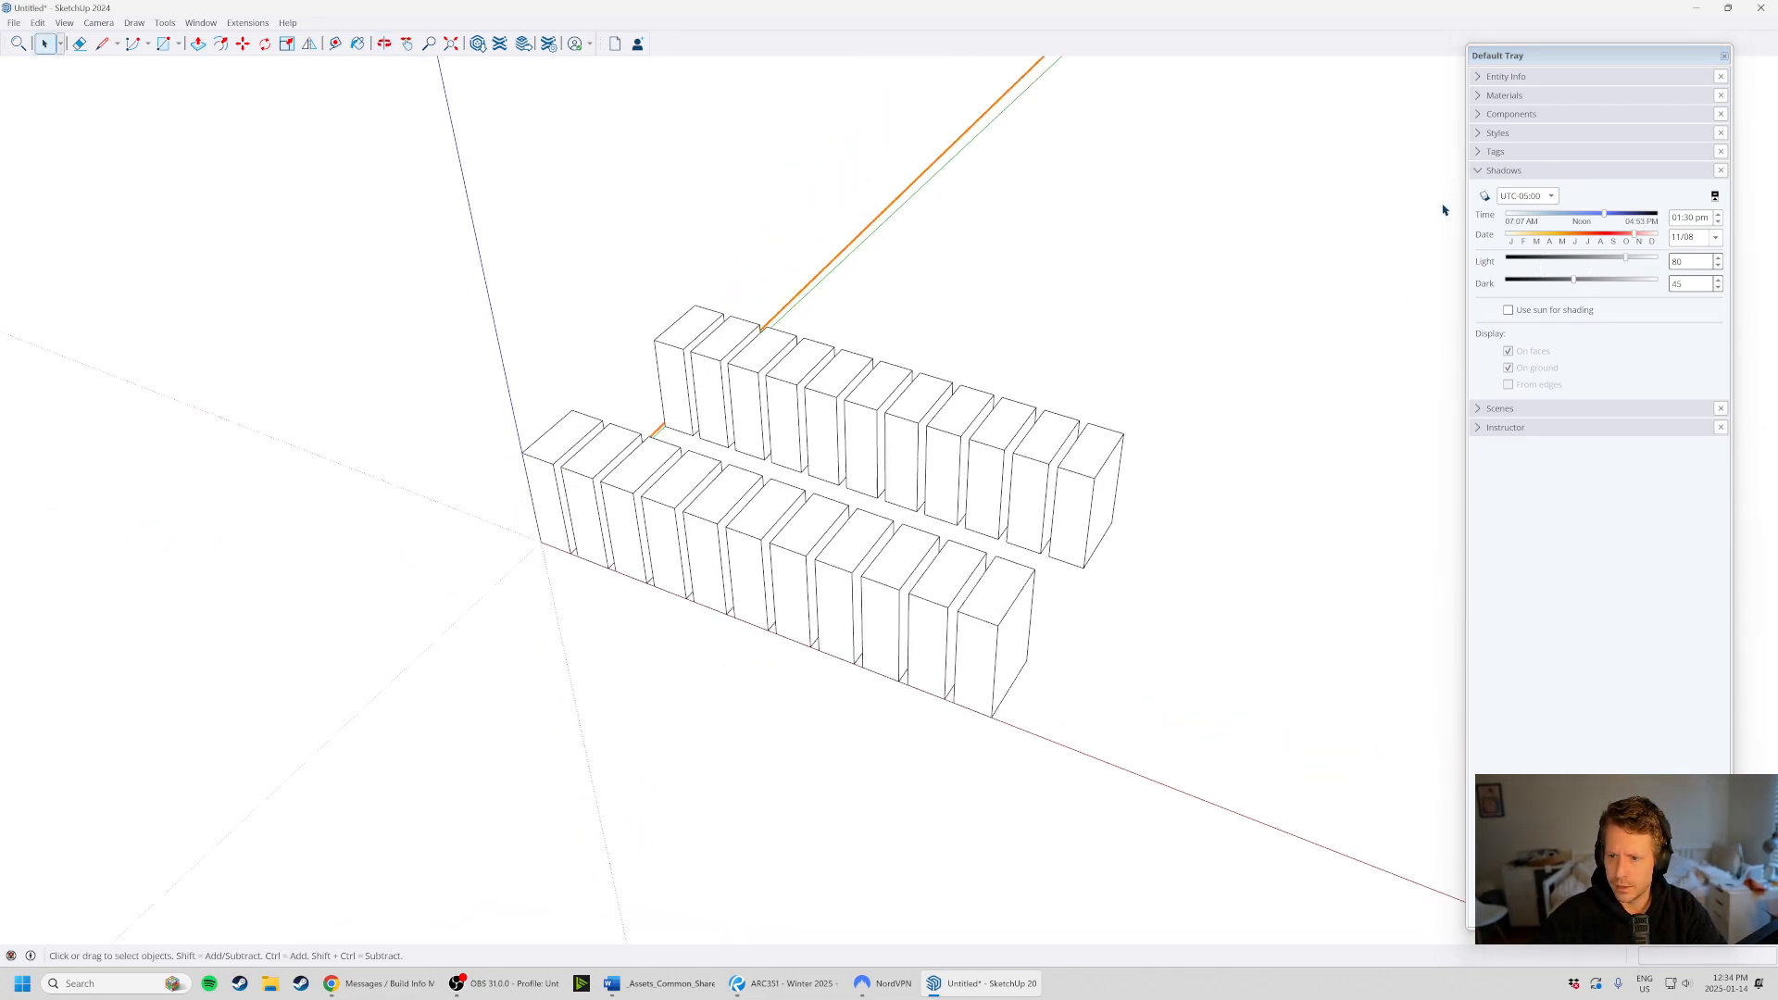
mouse_move(861, 528)
middle_down()
mouse_move(424, 516)
mouse_move(880, 508)
middle_up()
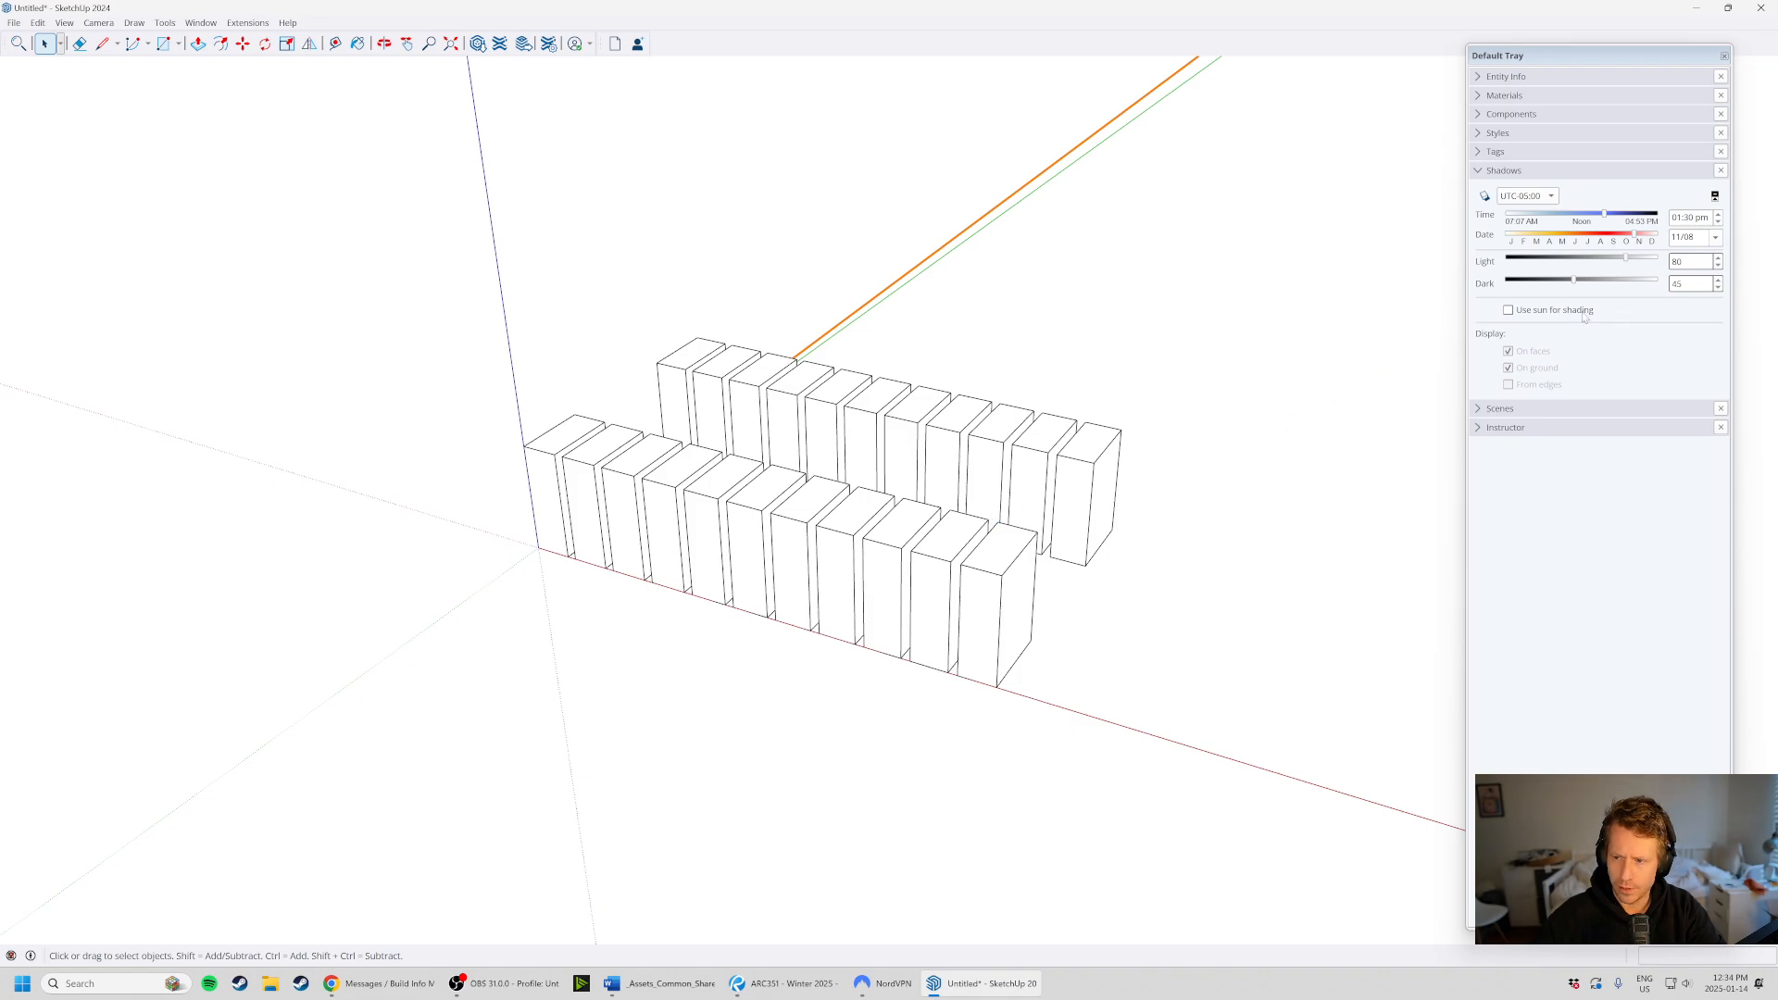
click(1584, 217)
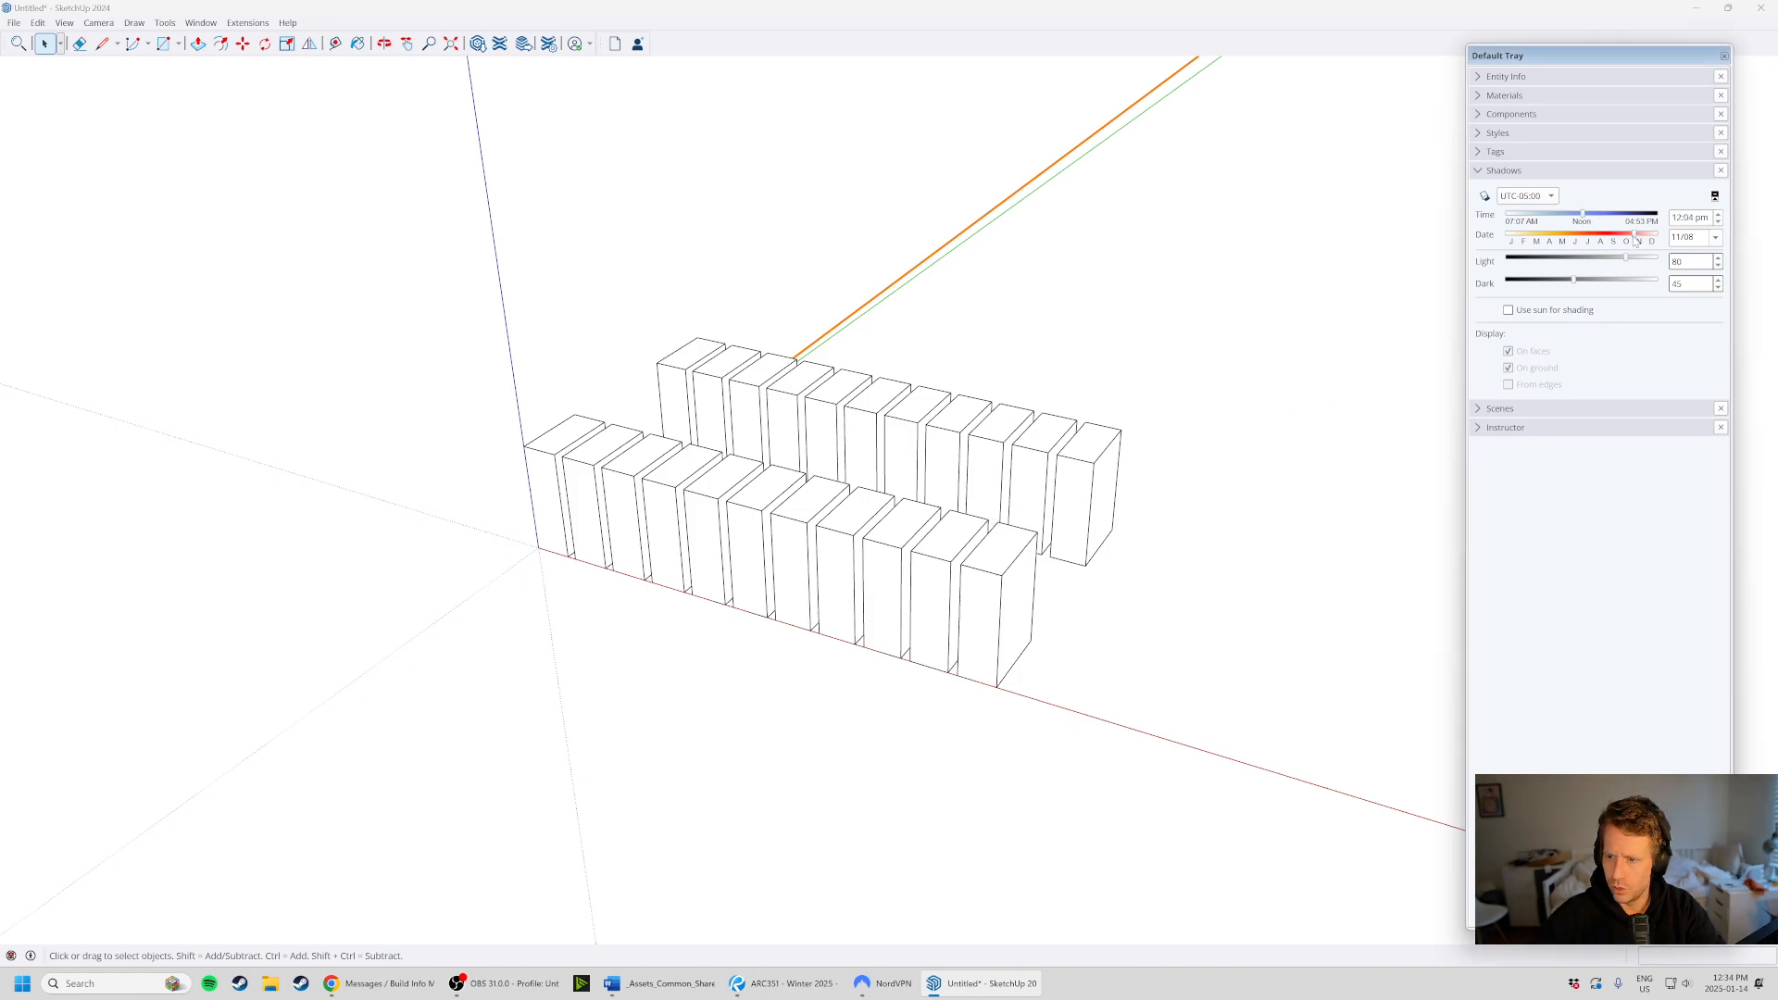
drag(1635, 238, 1587, 246)
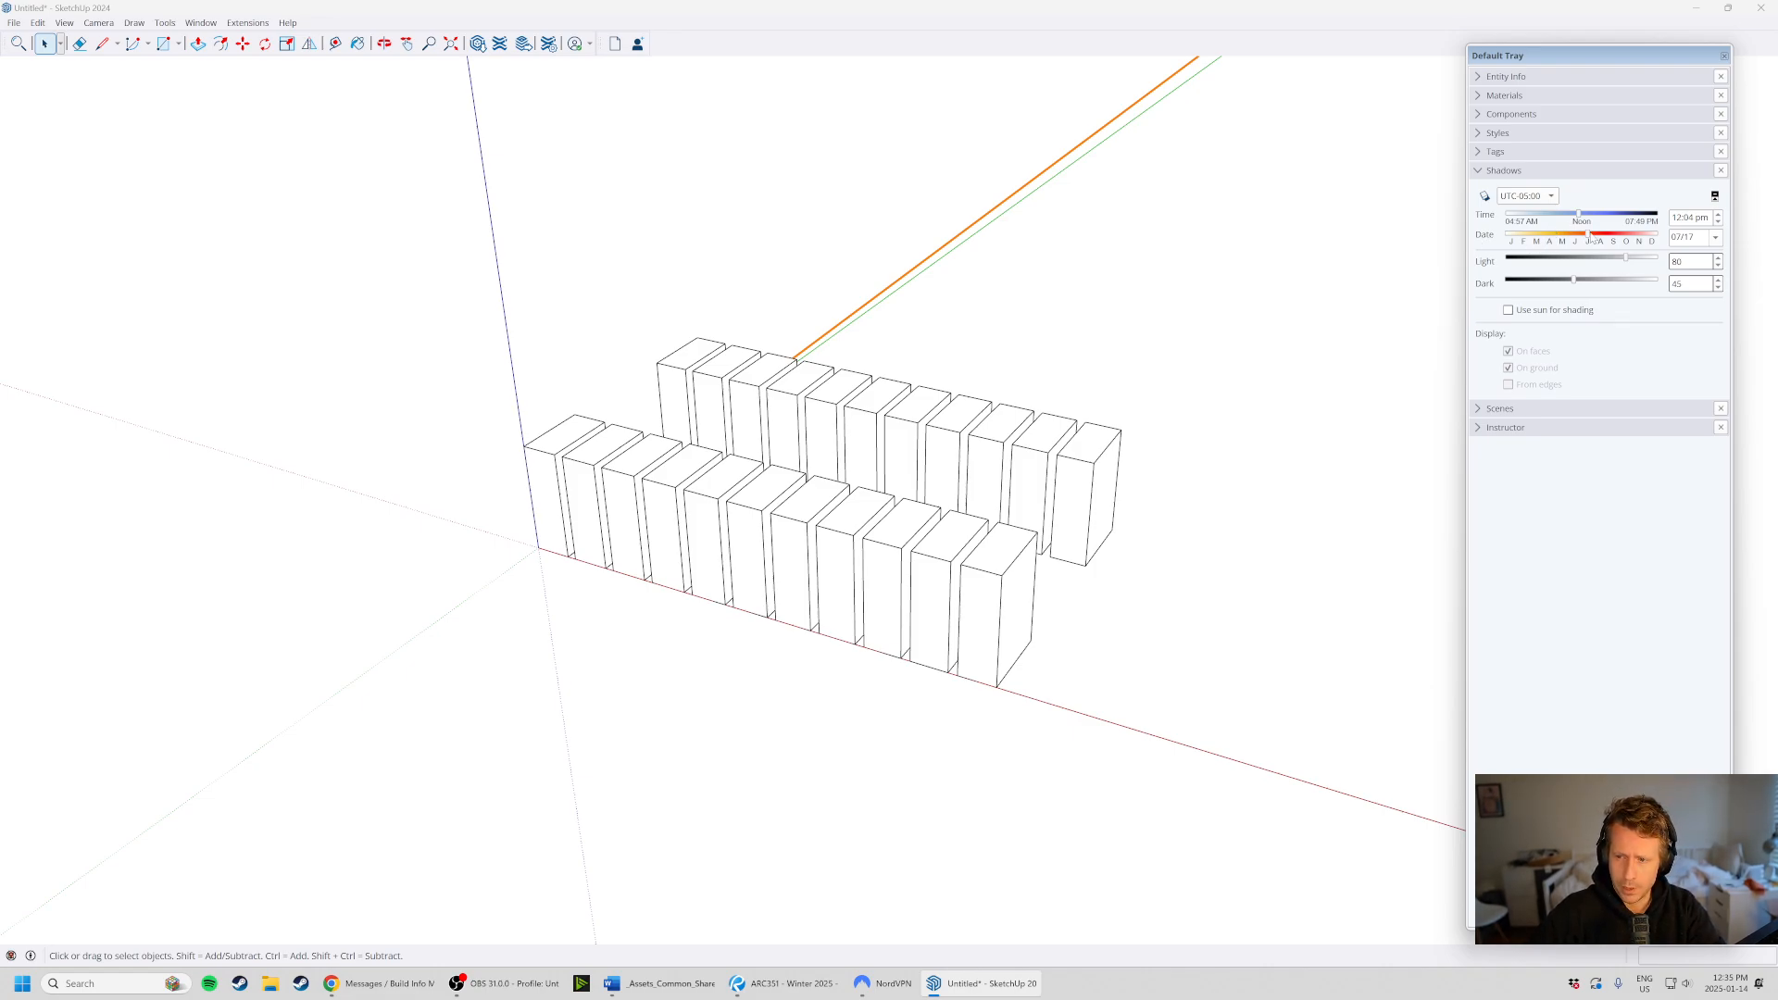
mouse_move(1593, 239)
mouse_down()
mouse_move(1572, 240)
mouse_move(1591, 245)
mouse_up()
click(1716, 238)
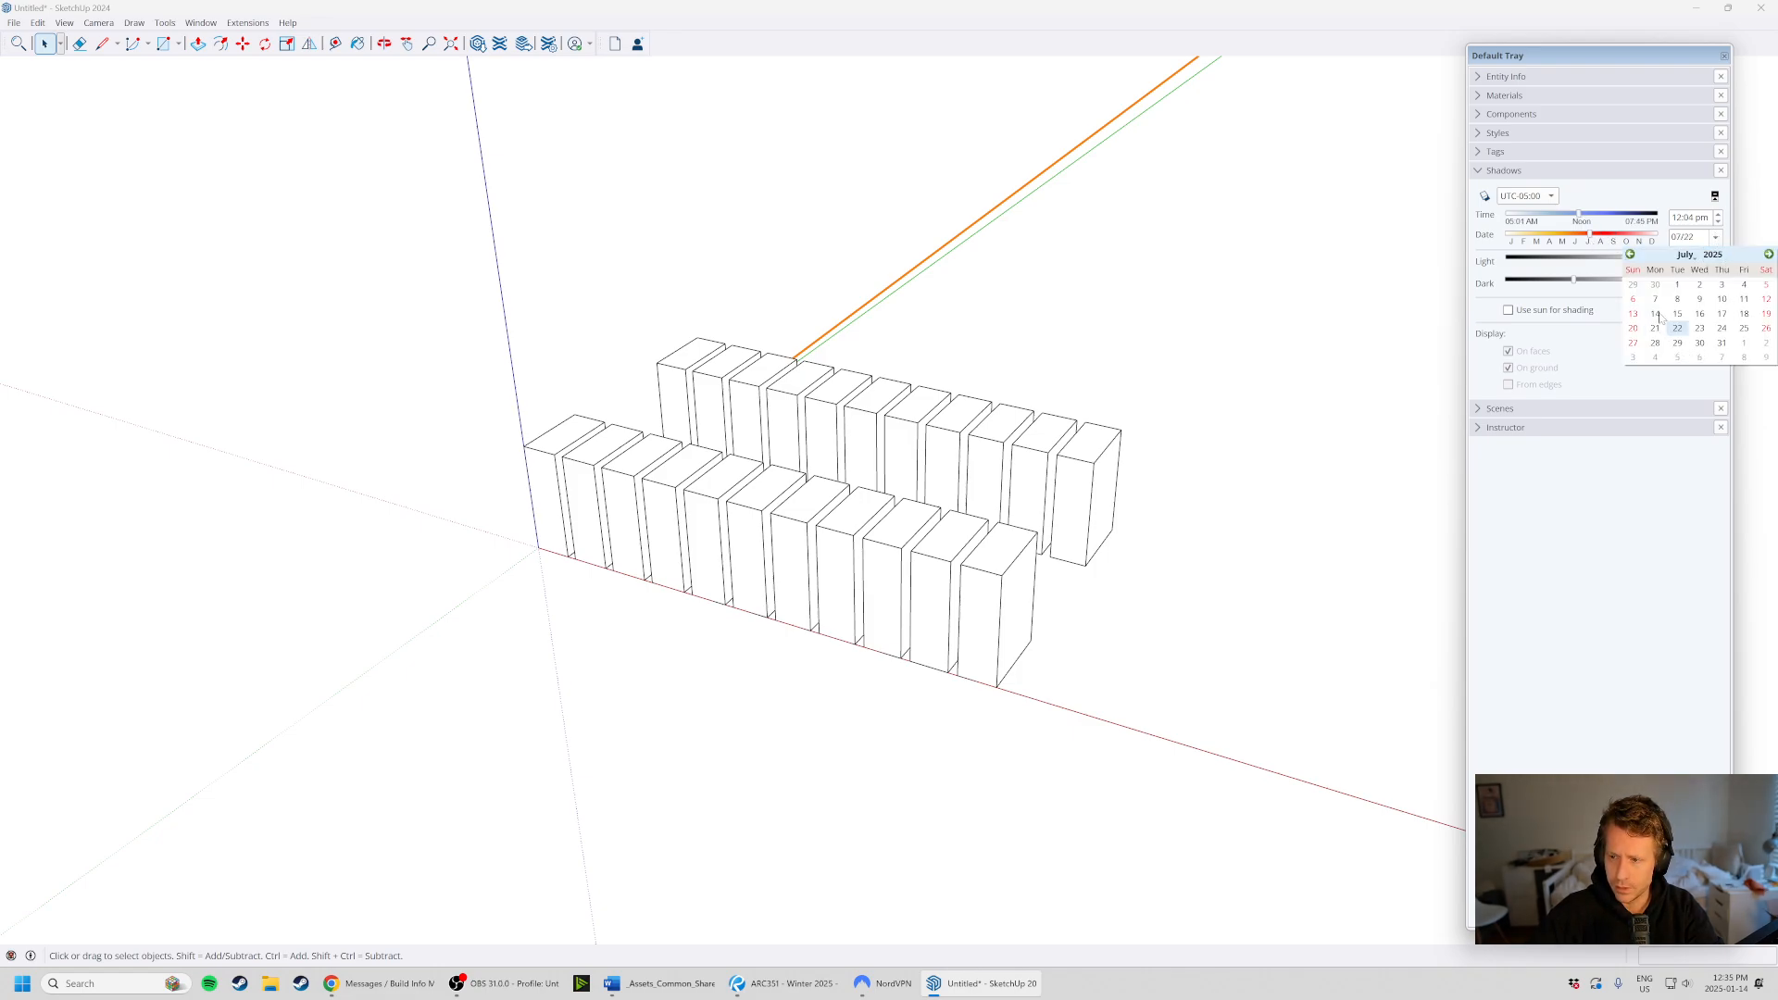
click(1630, 254)
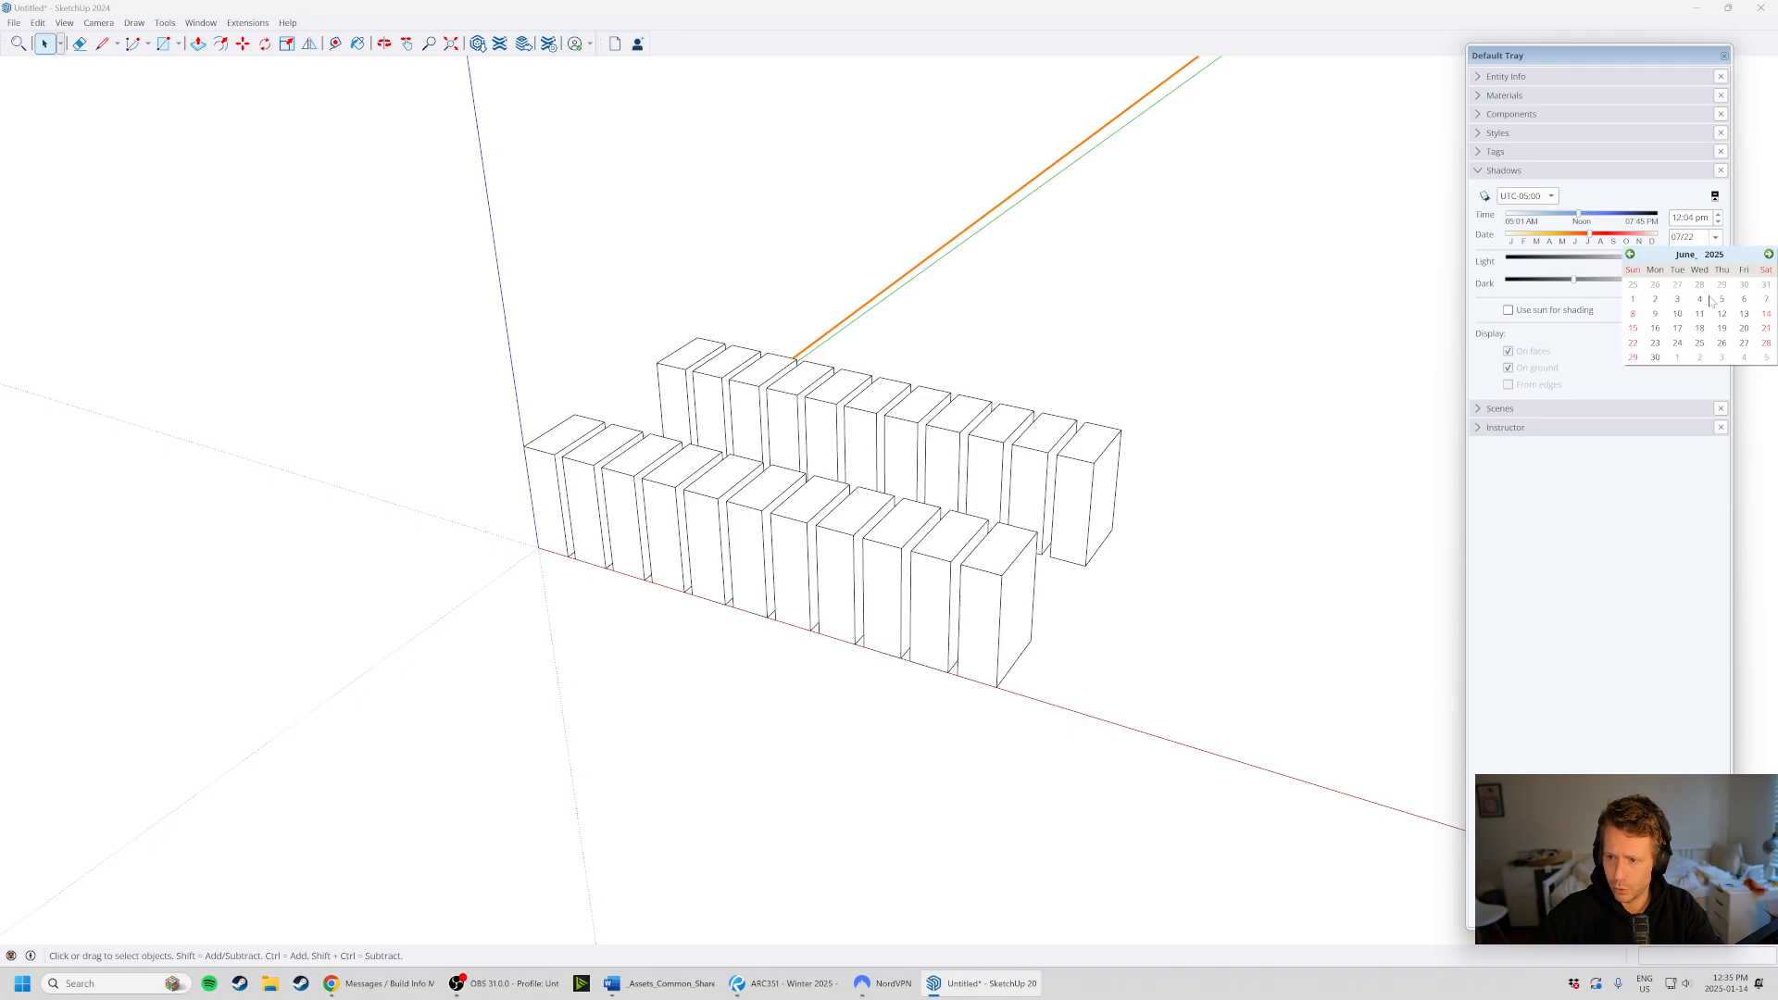
click(1764, 328)
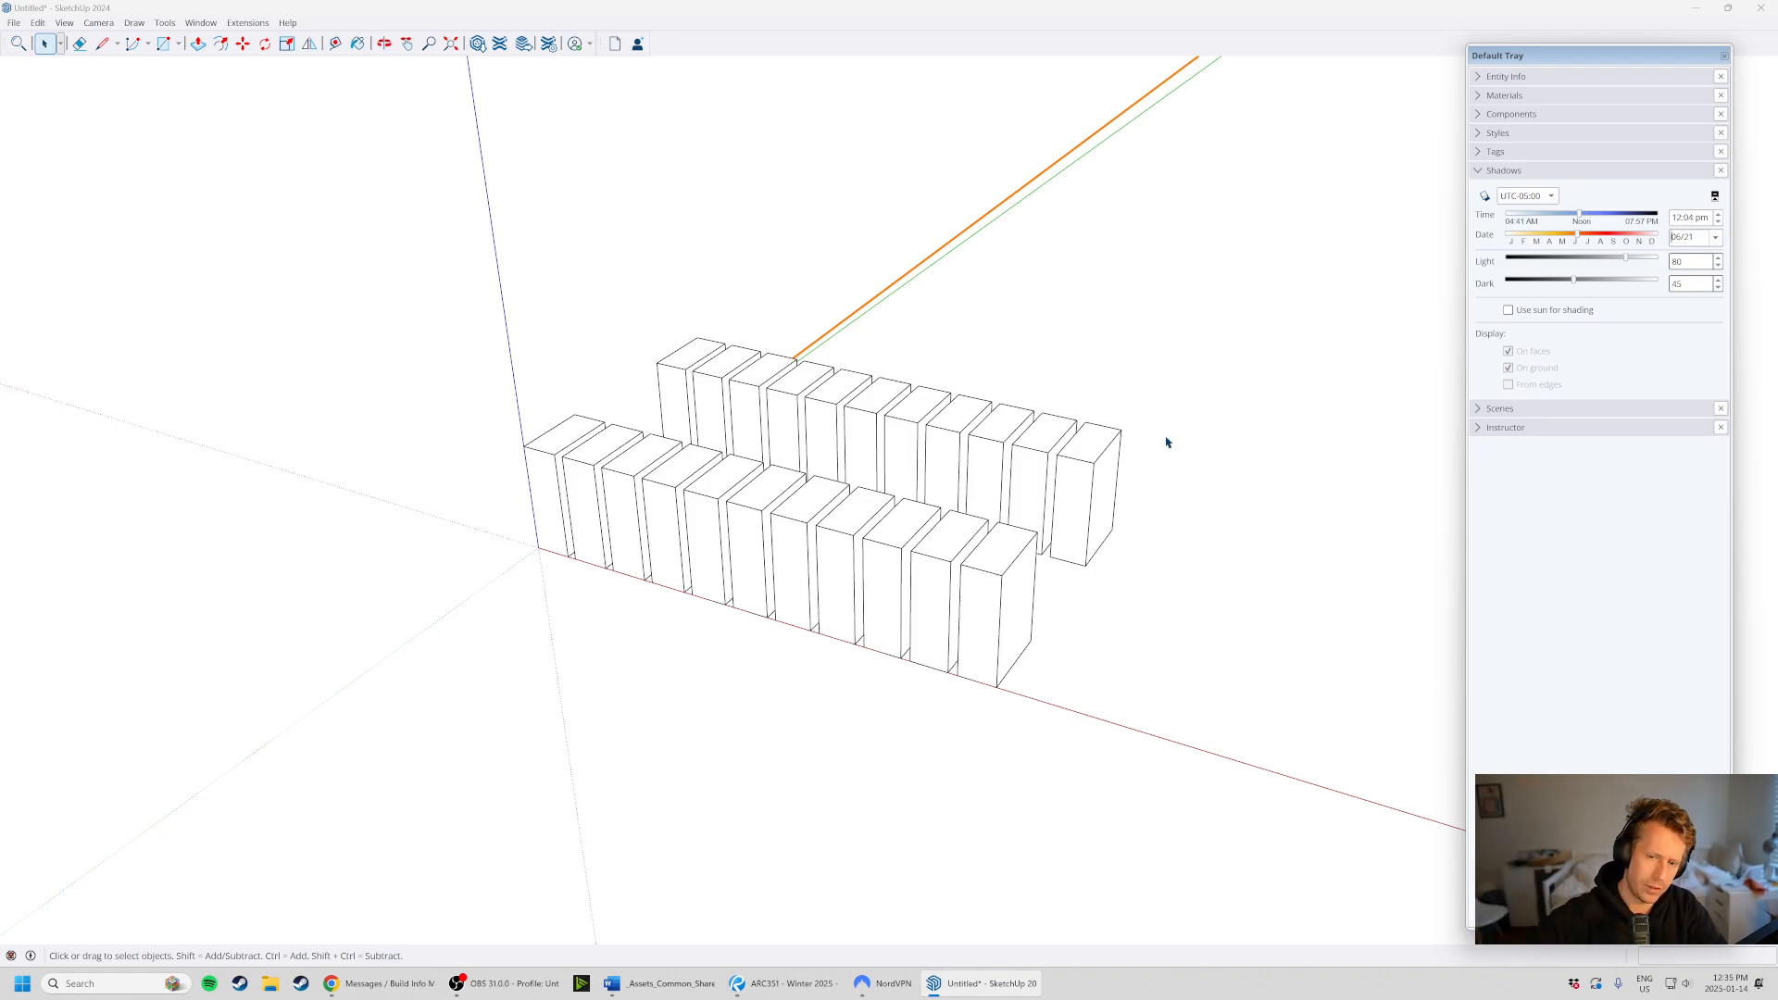
- Turn on shadows for the model and inspect how they fall between the two rows of boxes
middle_drag(1093, 596, 747, 669)
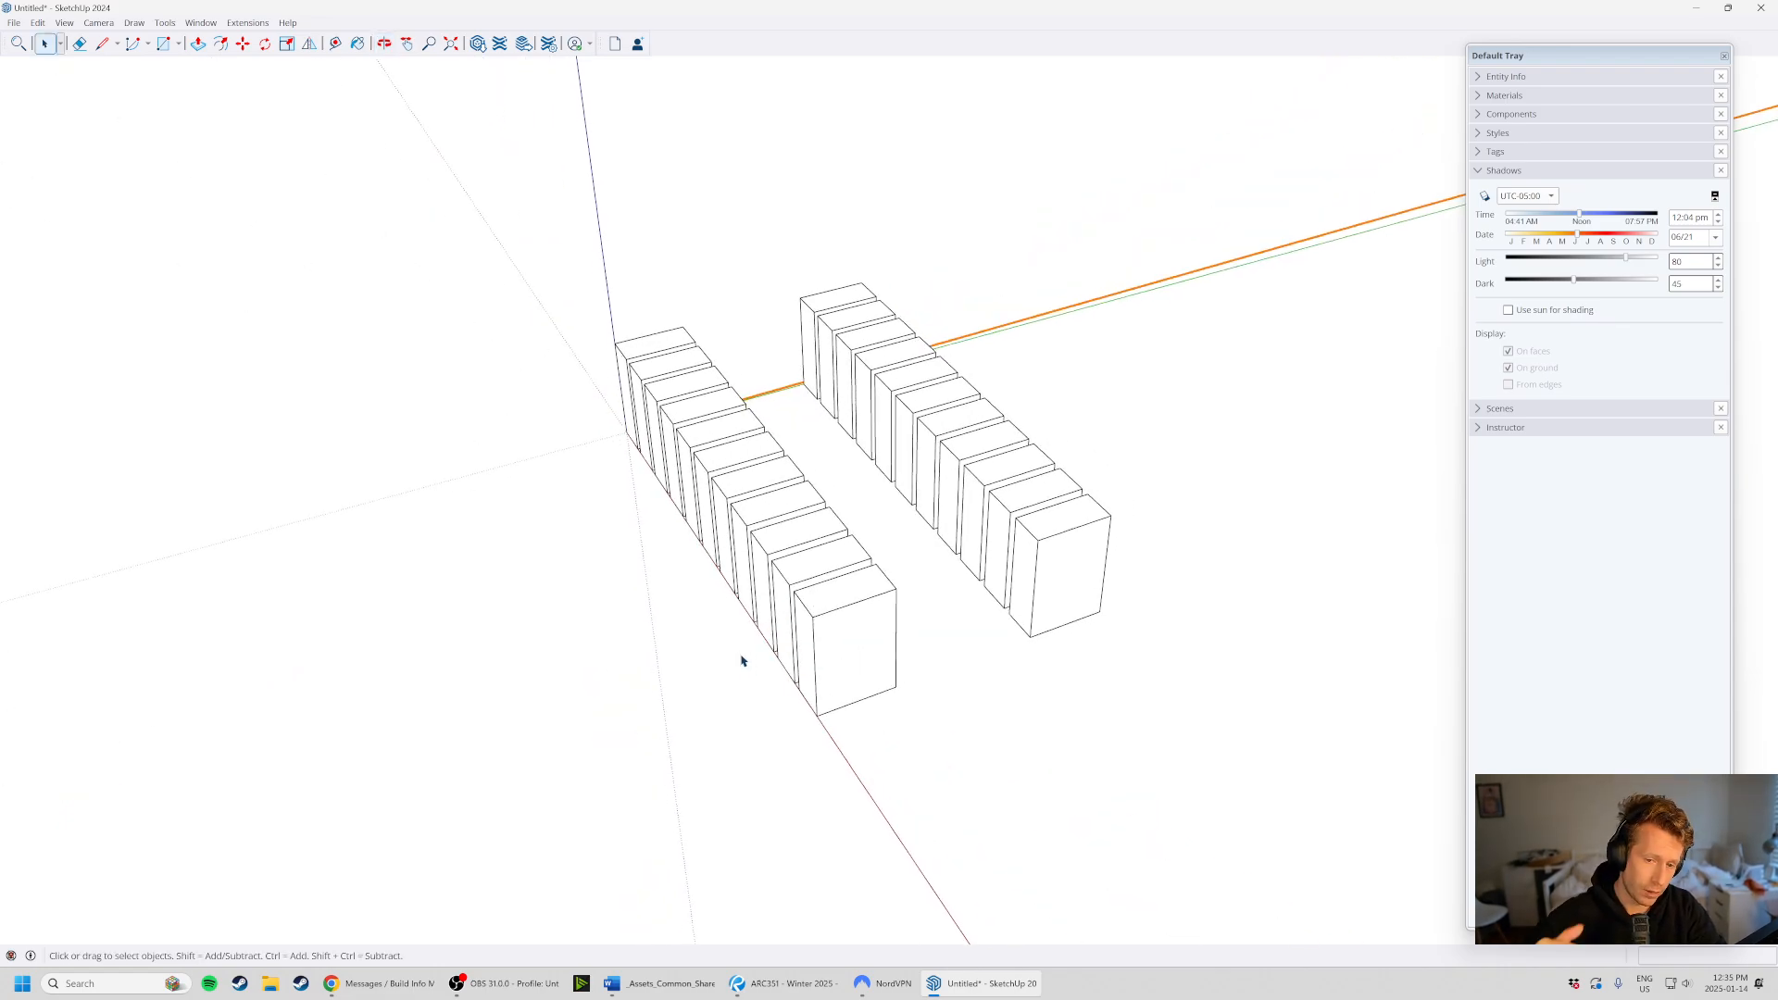
middle_drag(718, 718, 814, 687)
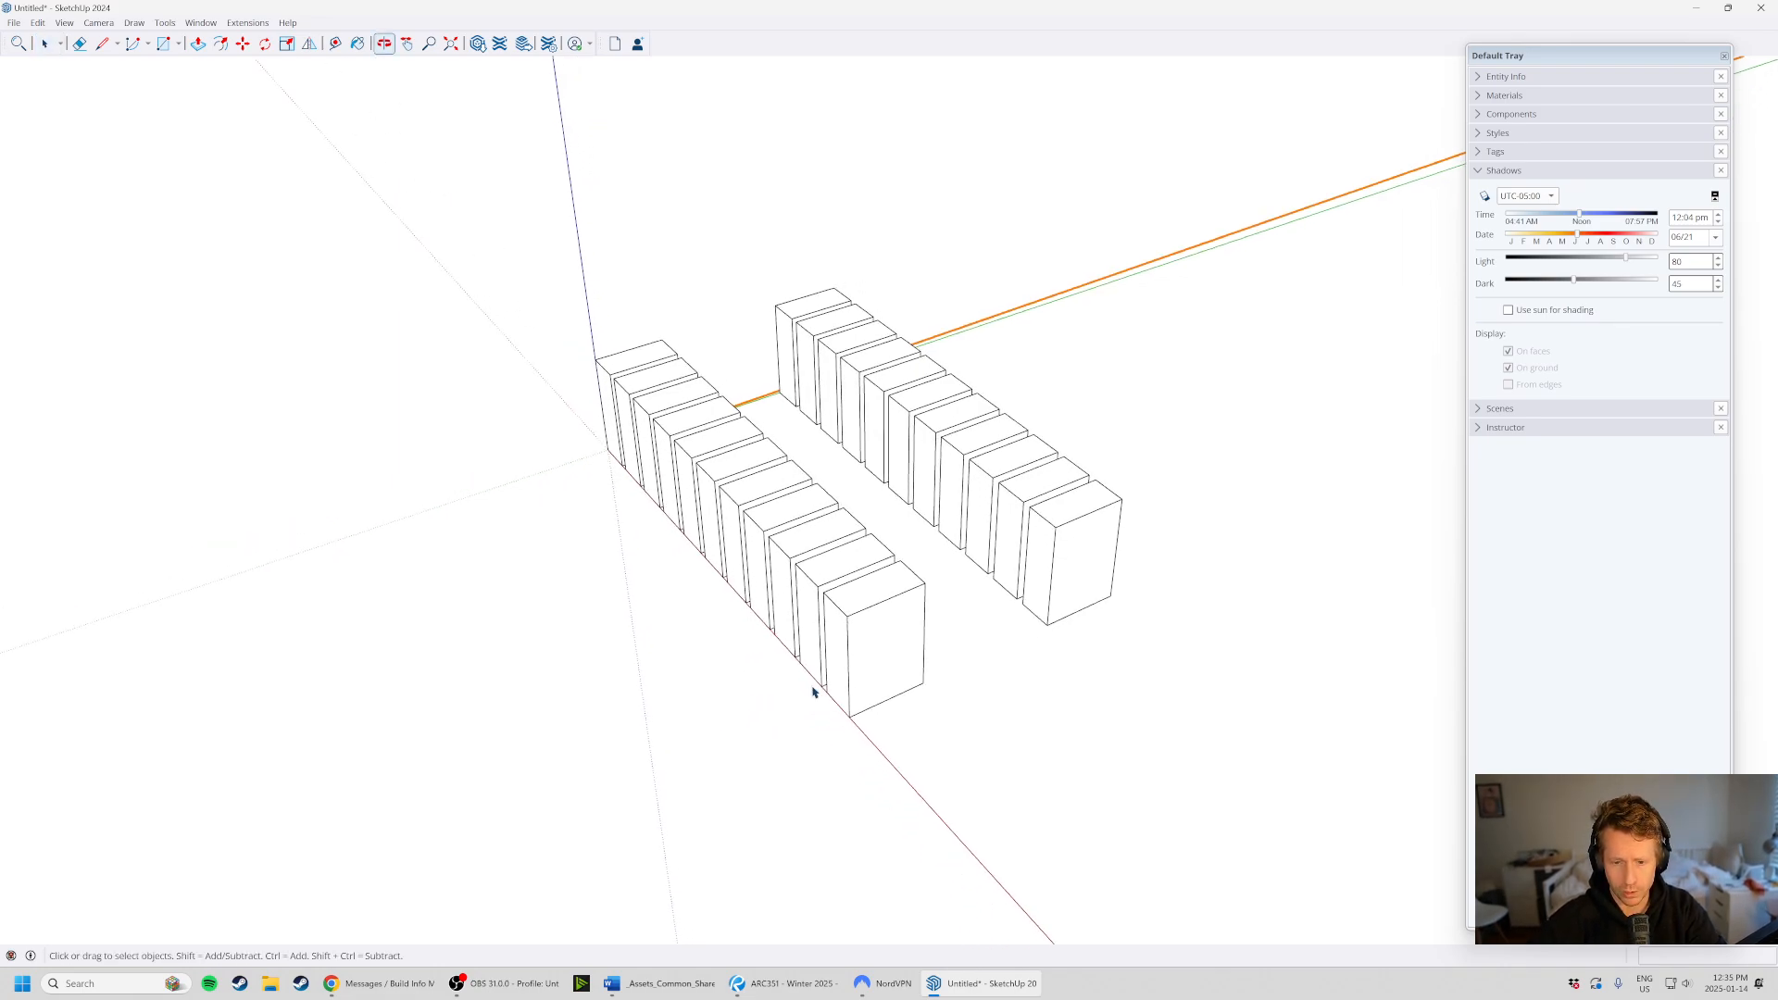
click(1485, 198)
middle_drag(616, 642, 456, 714)
middle_drag(1327, 485, 717, 359)
scroll(705, 646, down, 3)
mouse_move(742, 484)
middle_down()
mouse_move(686, 647)
mouse_move(696, 364)
middle_up()
mouse_move(789, 589)
middle_down()
mouse_move(599, 651)
mouse_move(1012, 698)
mouse_move(744, 549)
mouse_move(297, 210)
mouse_move(84, 238)
mouse_move(314, 358)
mouse_move(846, 442)
mouse_move(1163, 393)
mouse_move(508, 615)
mouse_move(571, 765)
mouse_move(958, 605)
mouse_move(369, 265)
mouse_move(718, 703)
mouse_move(492, 639)
middle_up()
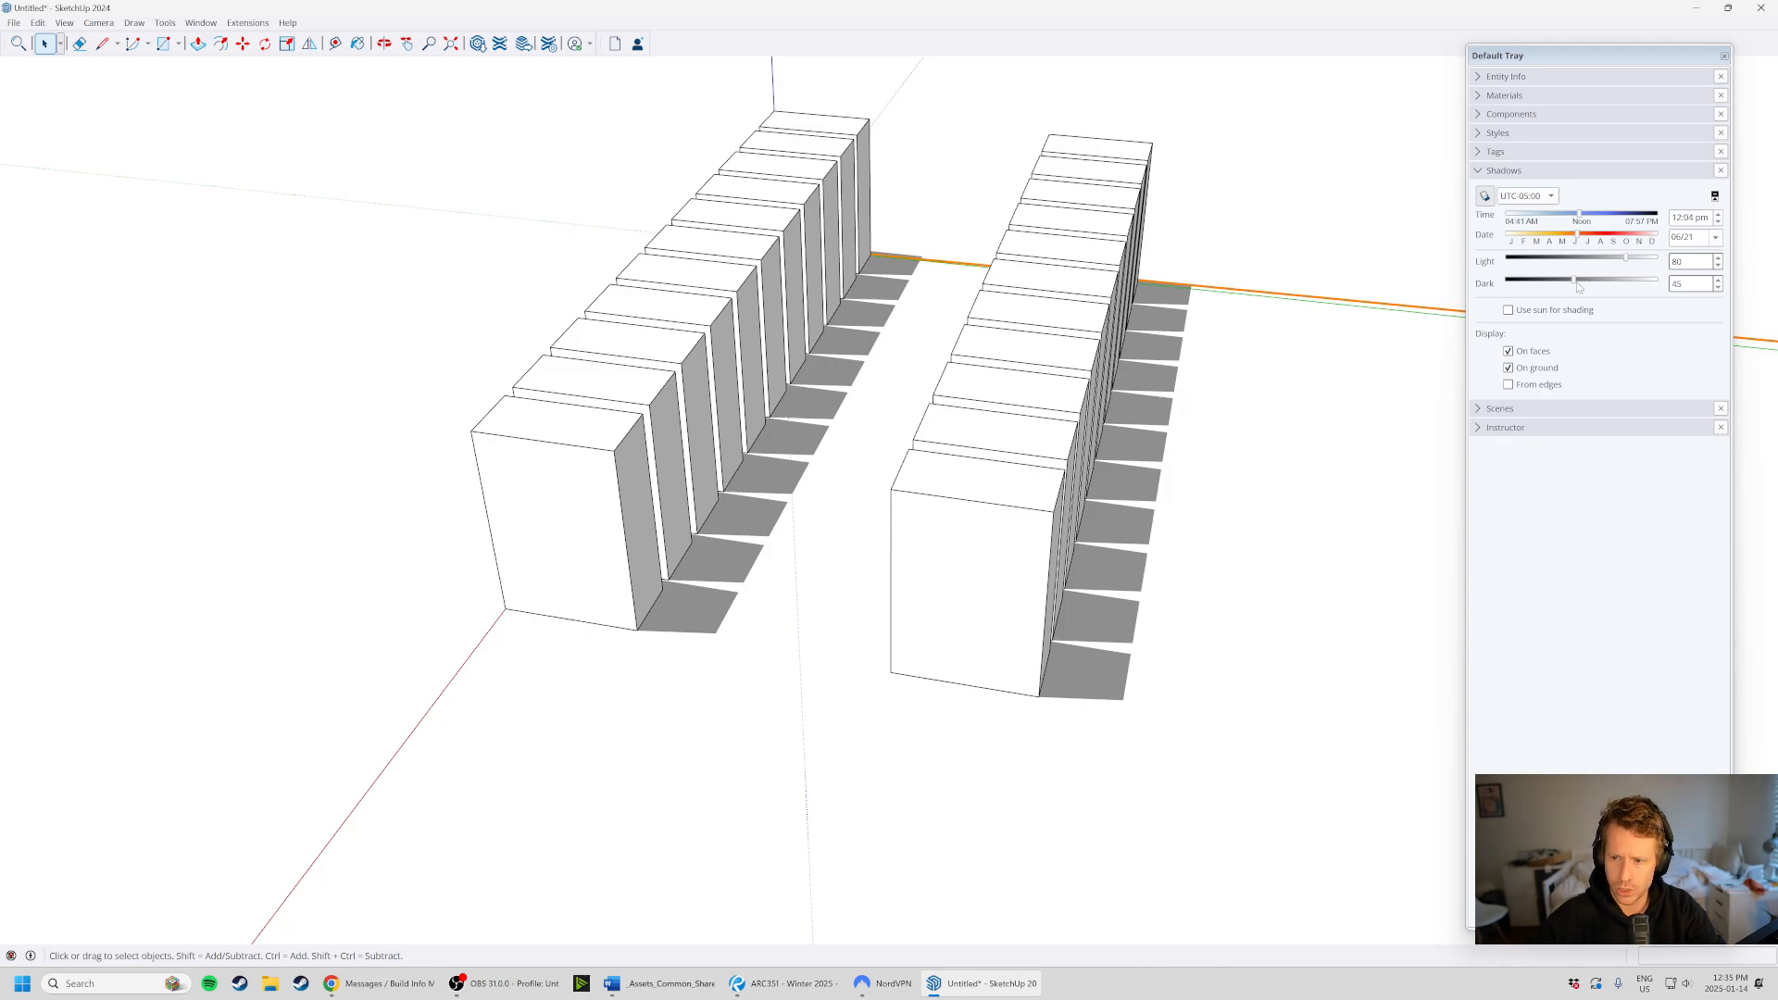
- Adjust the shadow intensity to a Light value of 60 and a Dark value of 43
drag(1571, 285, 1604, 264)
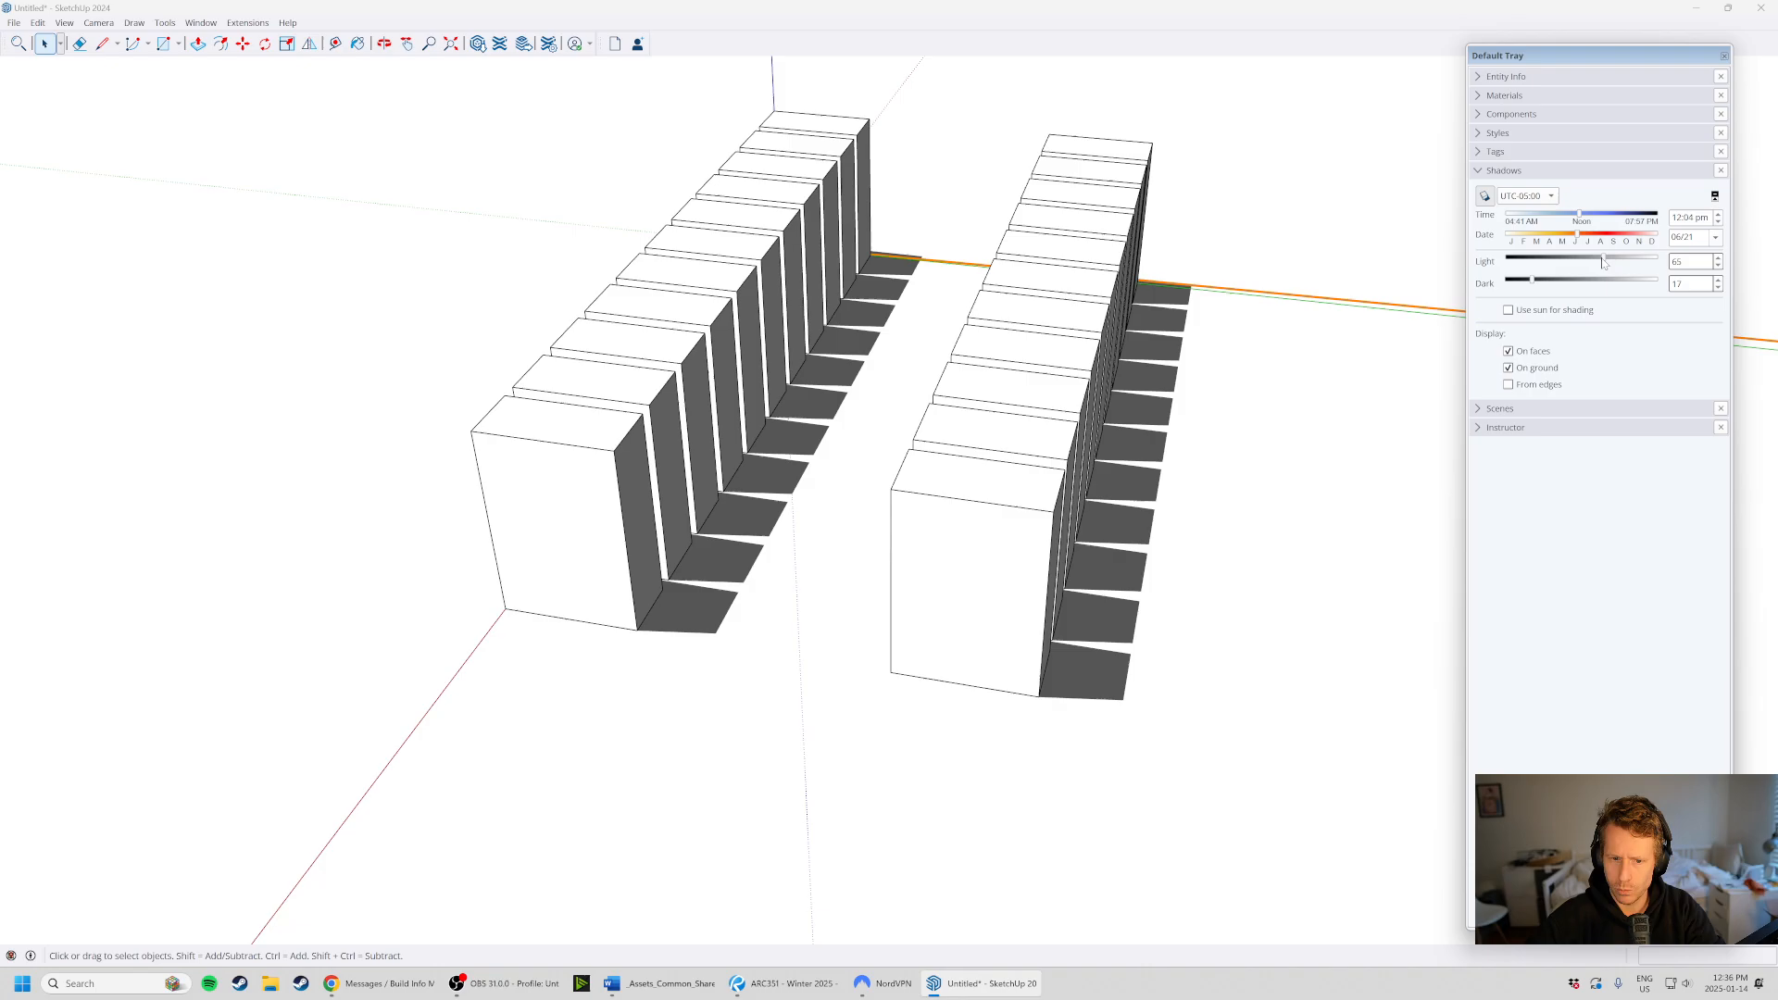
middle_drag(533, 462, 247, 492)
scroll(558, 439, up, 4)
scroll(557, 439, down, 3)
middle_drag(587, 464, 701, 505)
scroll(701, 504, down, 1)
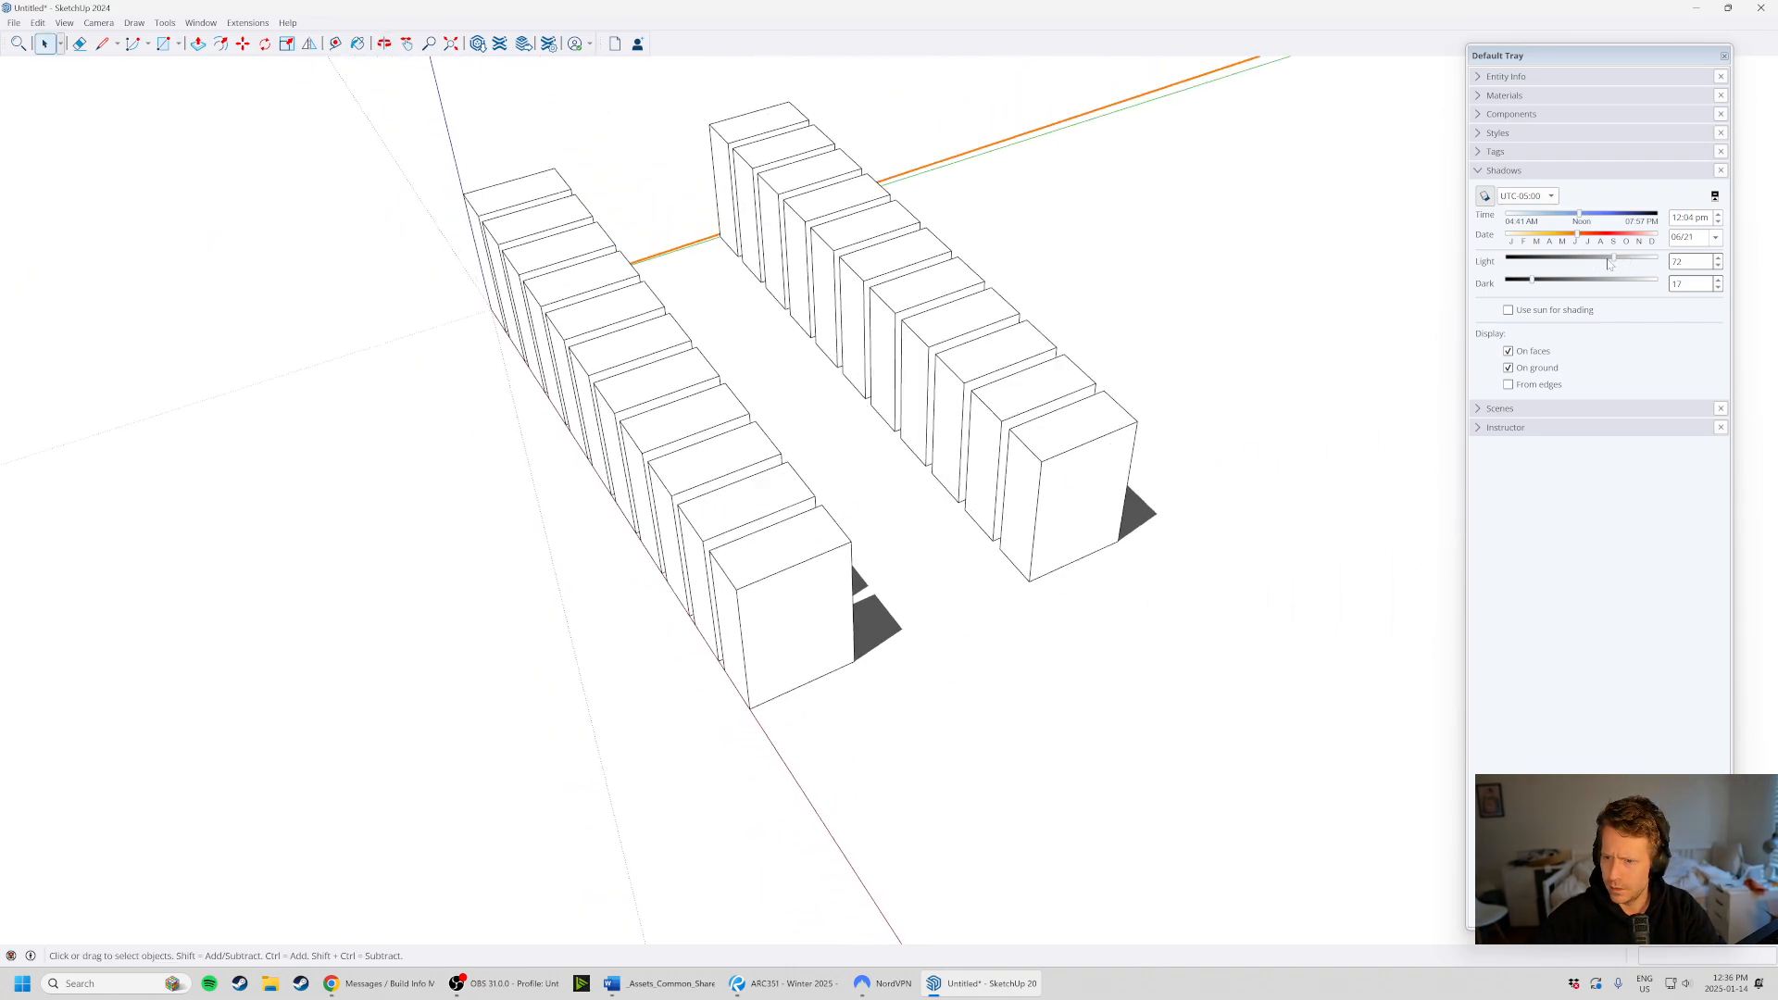
drag(1608, 264, 1570, 281)
middle_drag(866, 623, 620, 636)
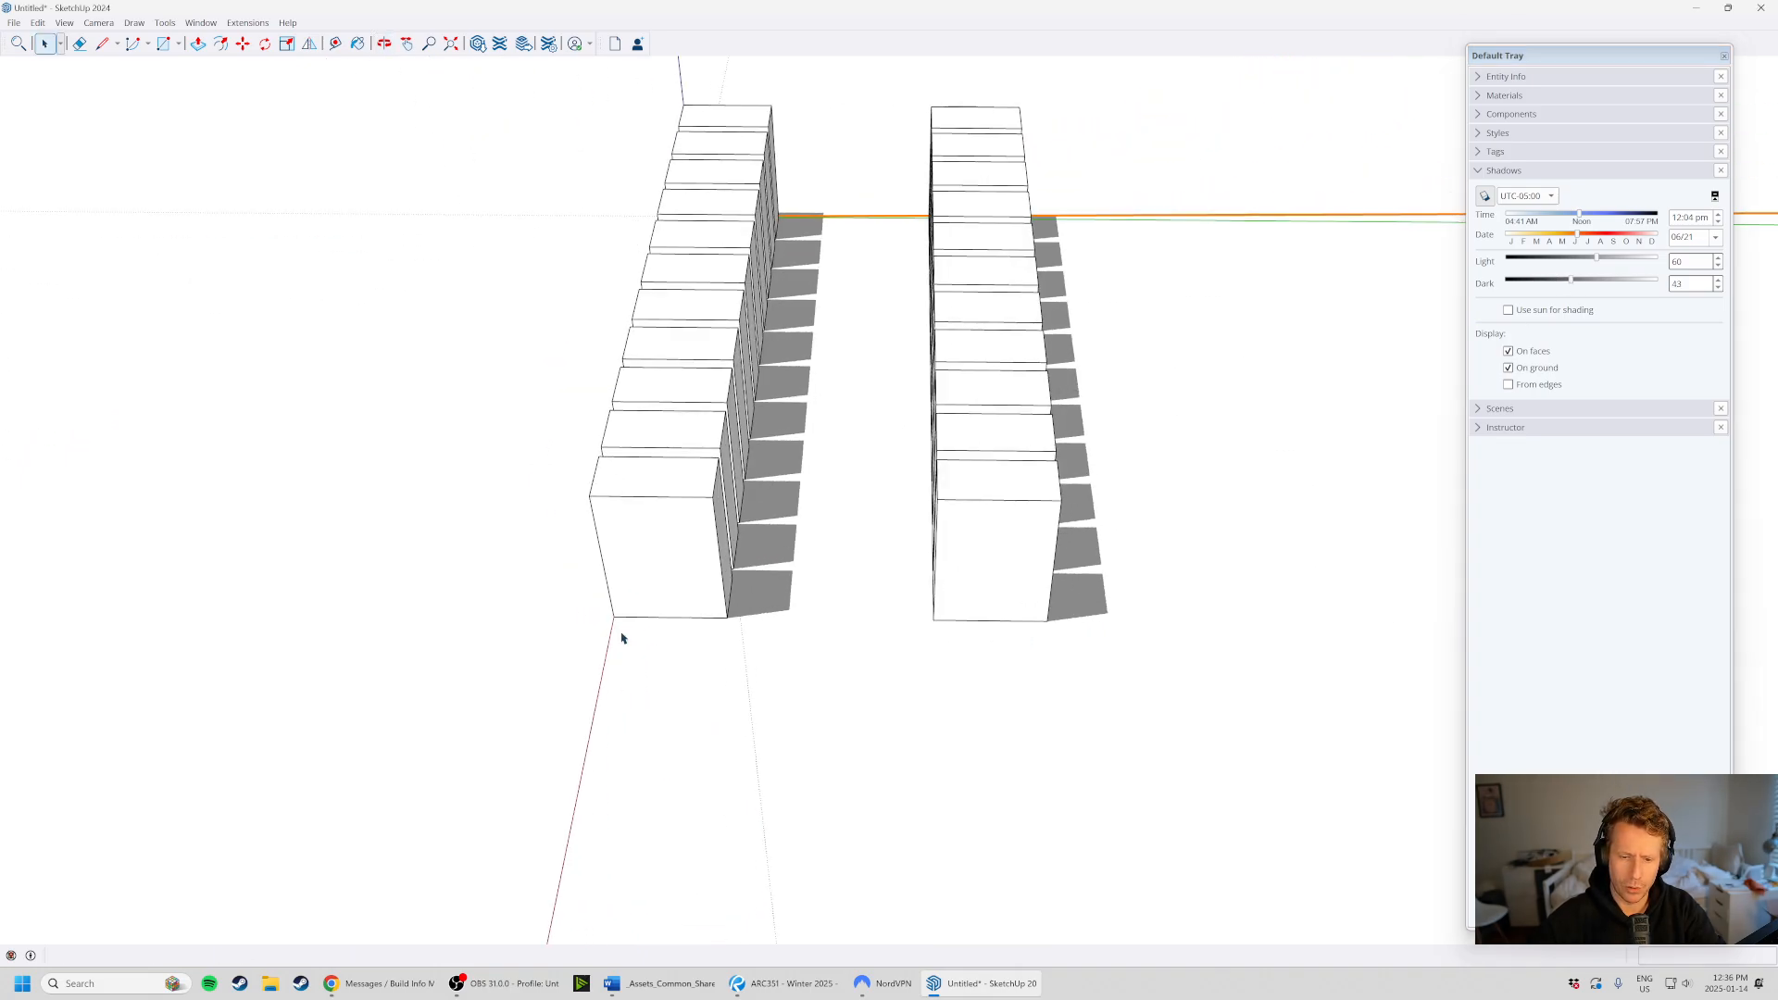
middle_drag(727, 623, 1093, 593)
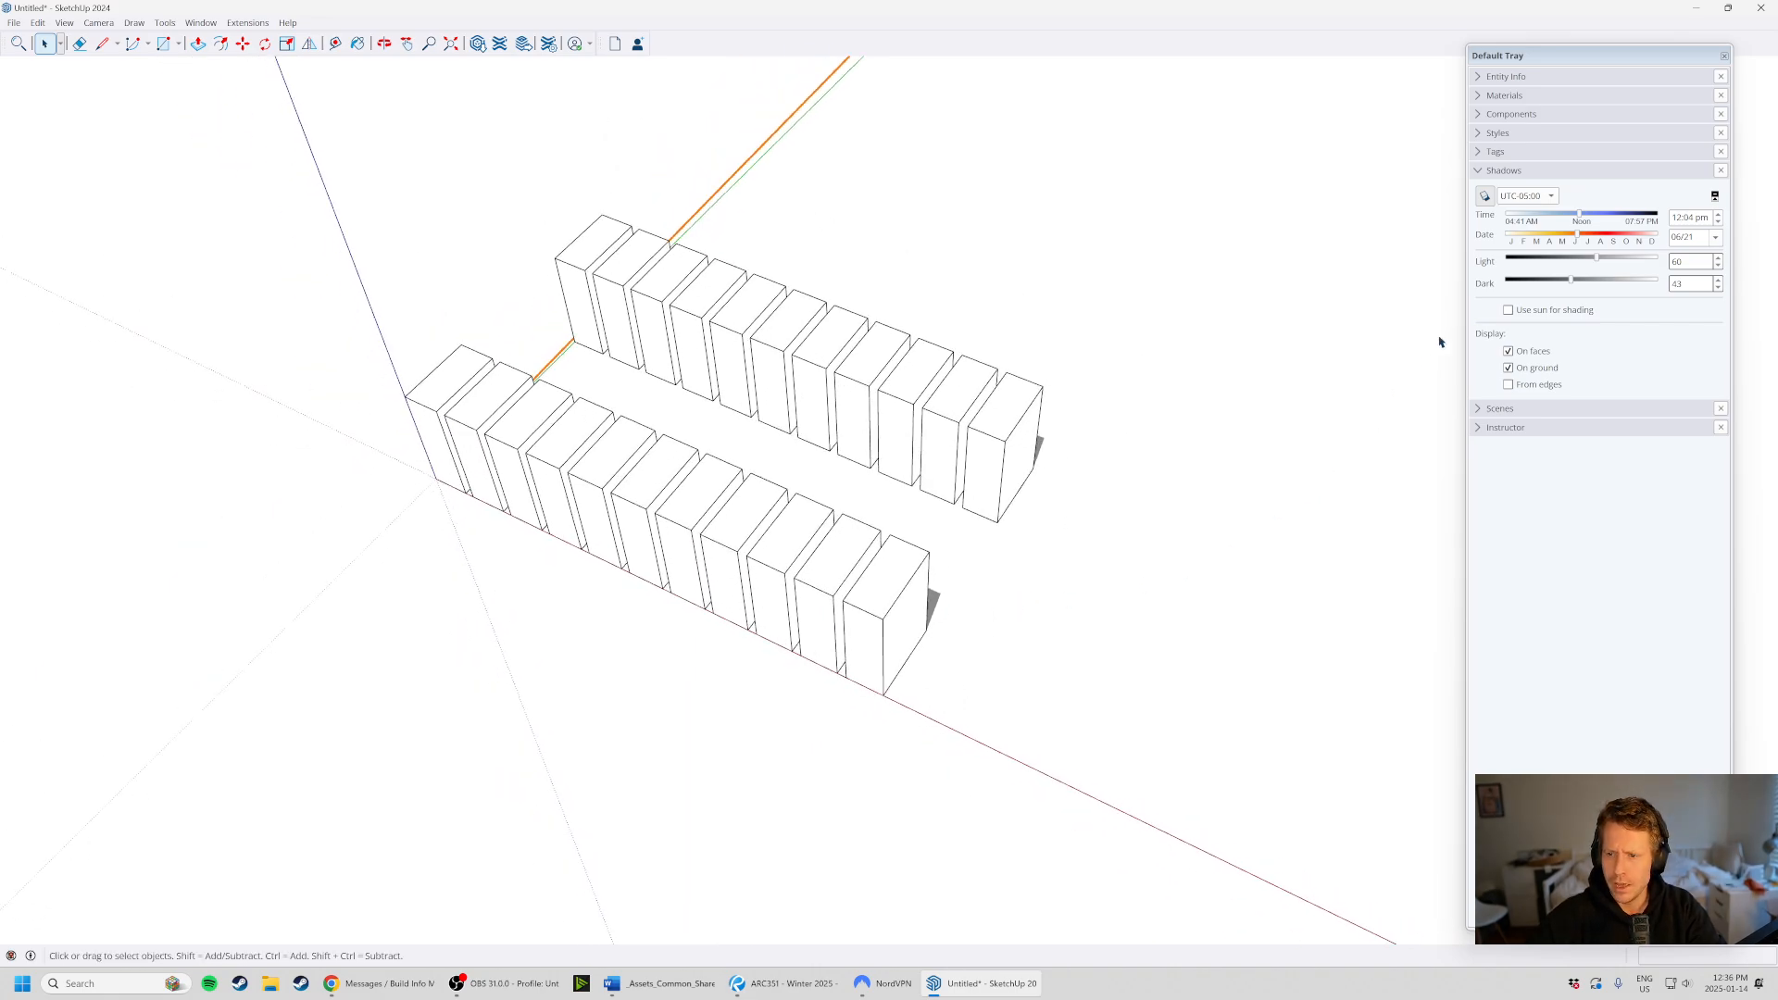
- Set the shadow time to 07:24 am and view the long morning shadows of both rows
middle_drag(1262, 352, 156, 399)
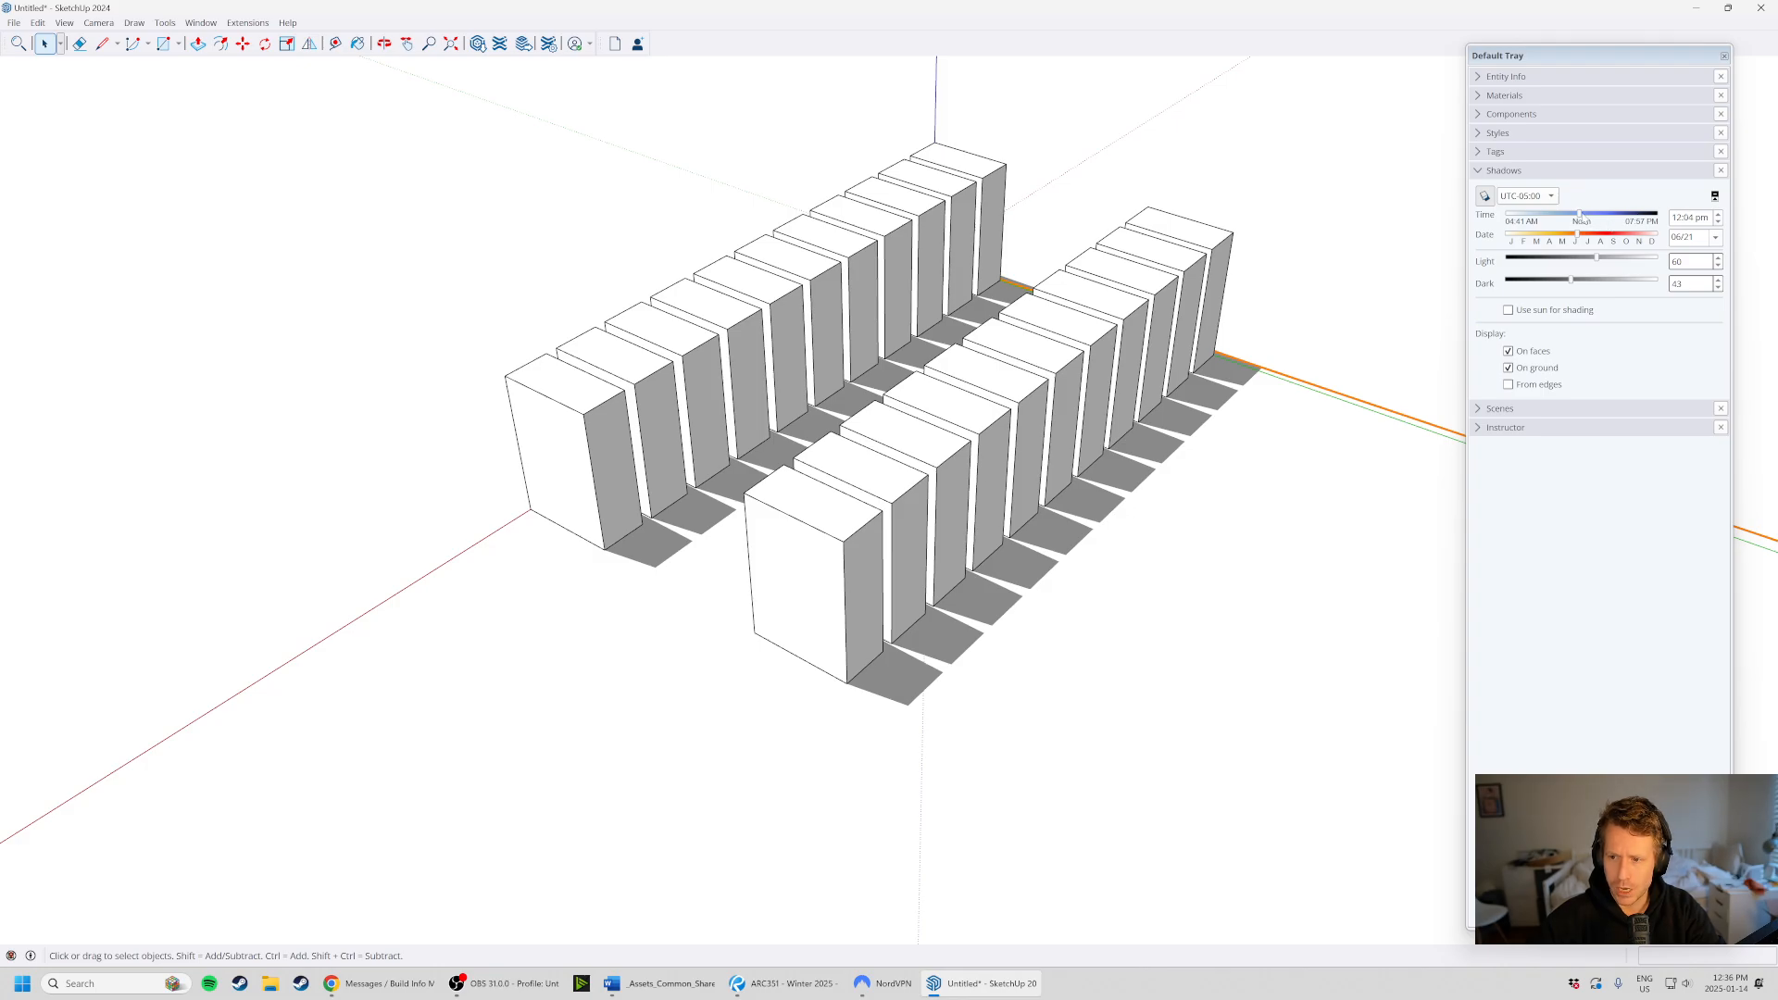
drag(1580, 219, 1535, 218)
mouse_move(683, 468)
middle_down()
mouse_move(1325, 500)
mouse_move(876, 574)
mouse_move(614, 497)
mouse_move(825, 642)
mouse_move(802, 627)
mouse_move(849, 529)
mouse_move(741, 505)
mouse_move(698, 470)
middle_up()
scroll(876, 574, down, 3)
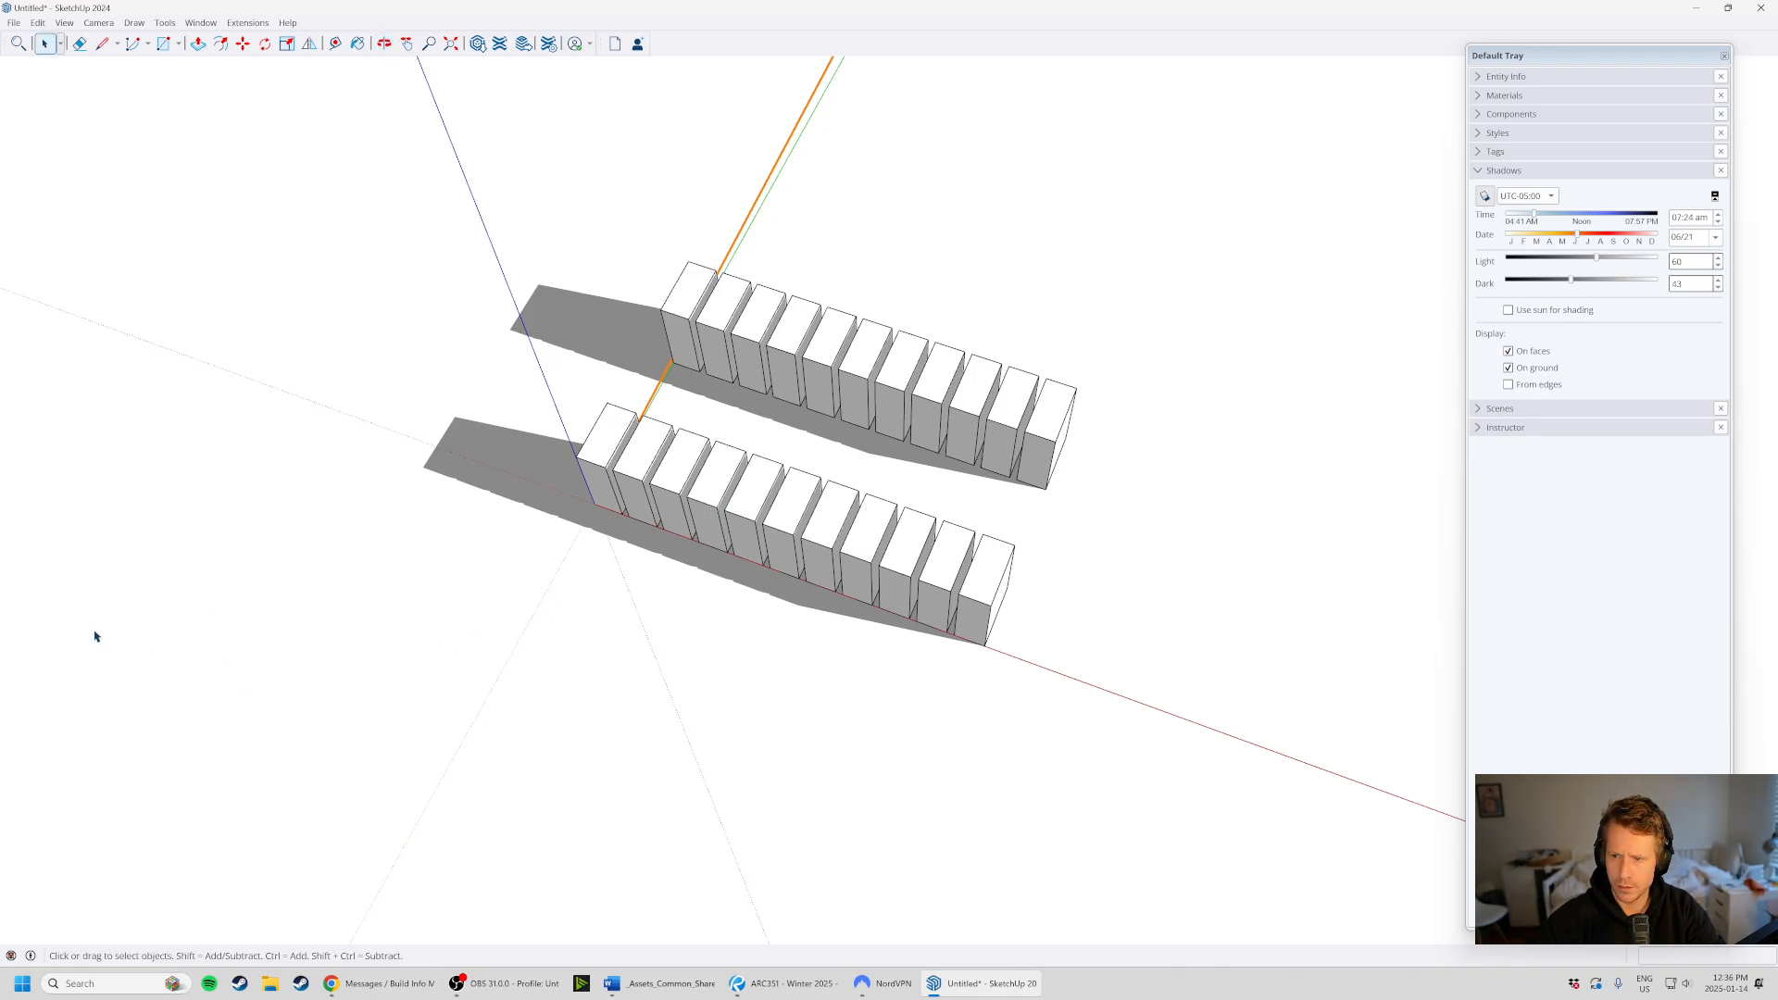
- Set the shadow time to 08:55 am and view the box rows from several angles
mouse_move(1535, 215)
mouse_down()
mouse_move(1617, 223)
mouse_move(1548, 223)
mouse_up()
middle_drag(561, 537, 818, 544)
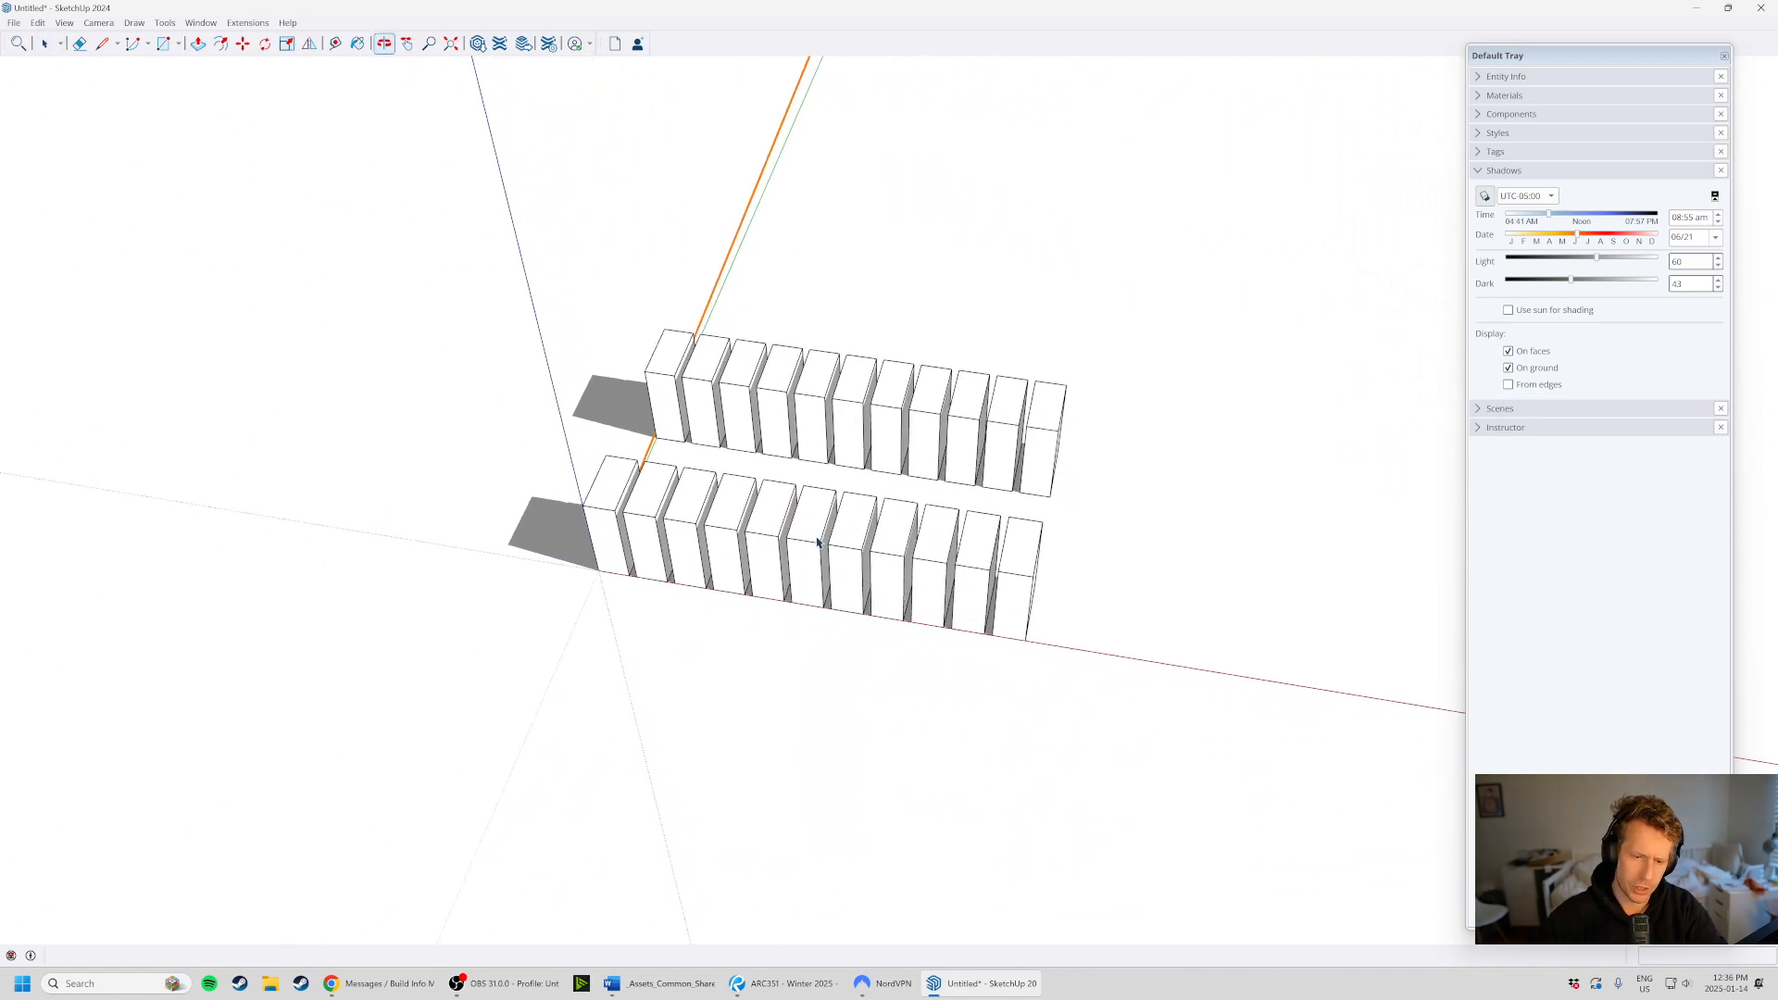
middle_drag(861, 481, 651, 436)
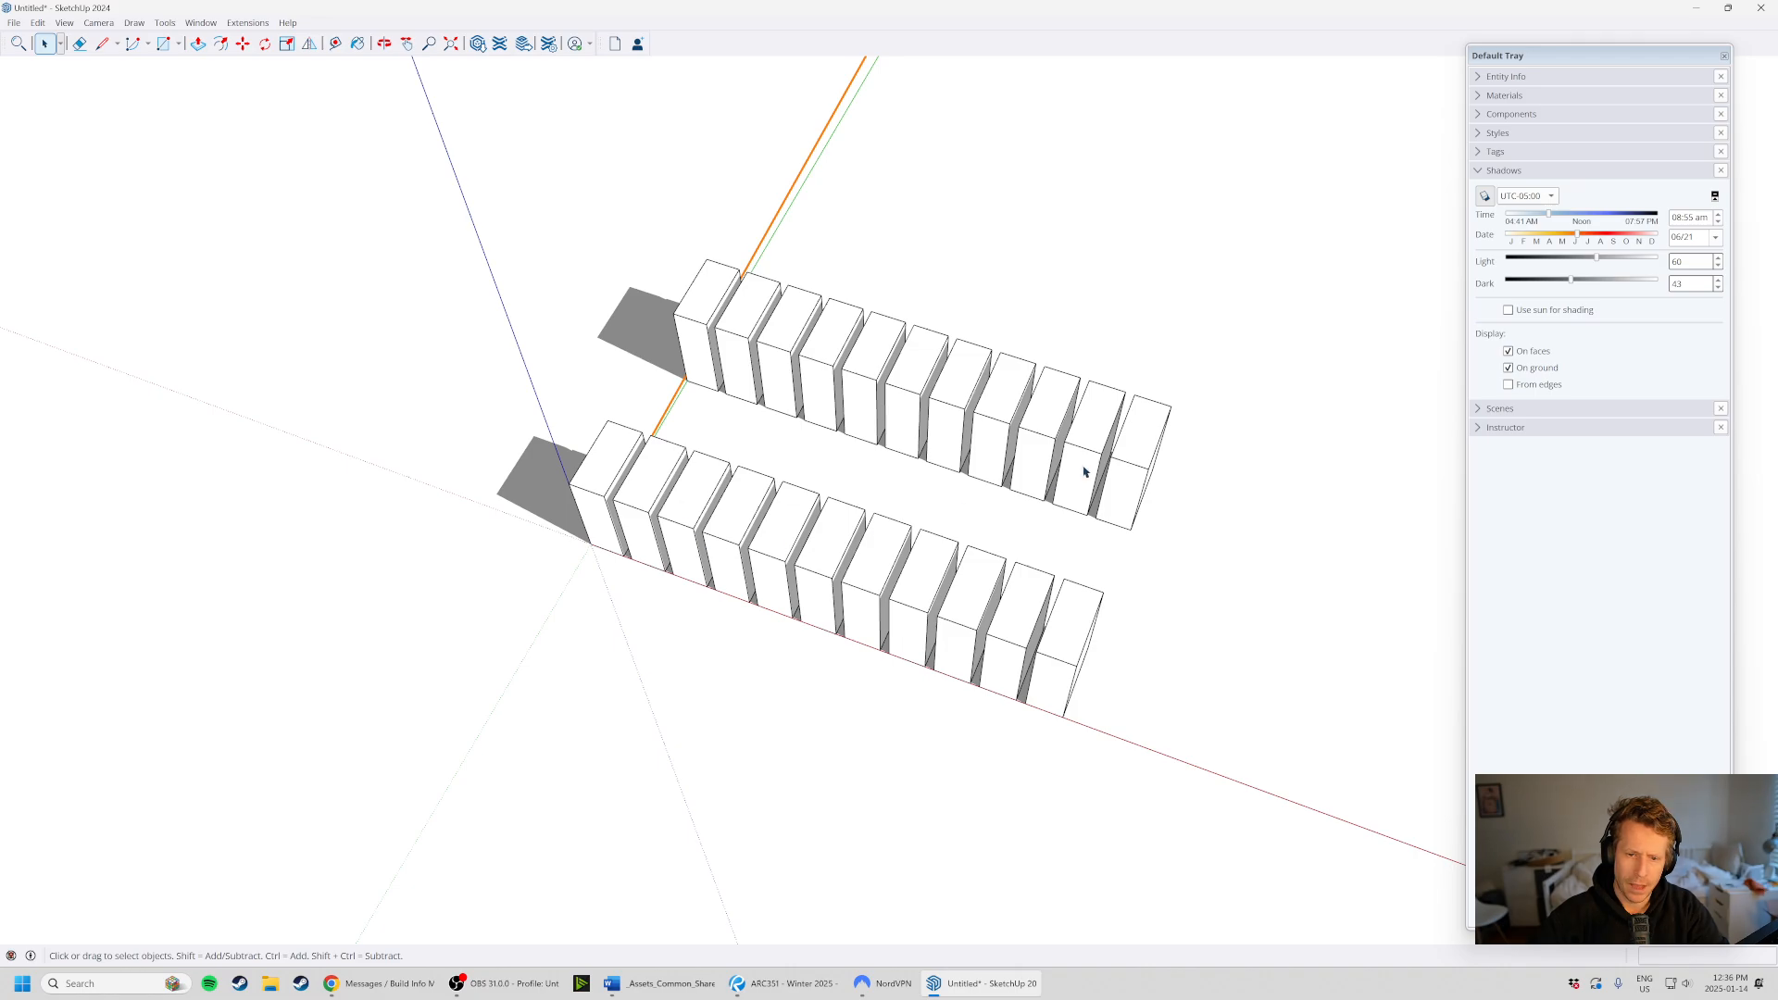
middle_drag(1086, 472, 1111, 463)
- Set the shadow date to 09/25 and the time to 07:36 am
mouse_move(1553, 216)
mouse_down()
mouse_move(1534, 217)
mouse_move(1610, 216)
mouse_move(1529, 223)
mouse_move(1611, 215)
mouse_move(1588, 236)
mouse_move(1634, 238)
mouse_move(1615, 216)
mouse_move(1515, 220)
mouse_move(1648, 220)
mouse_move(1513, 215)
mouse_up()
scroll(1016, 516, down, 4)
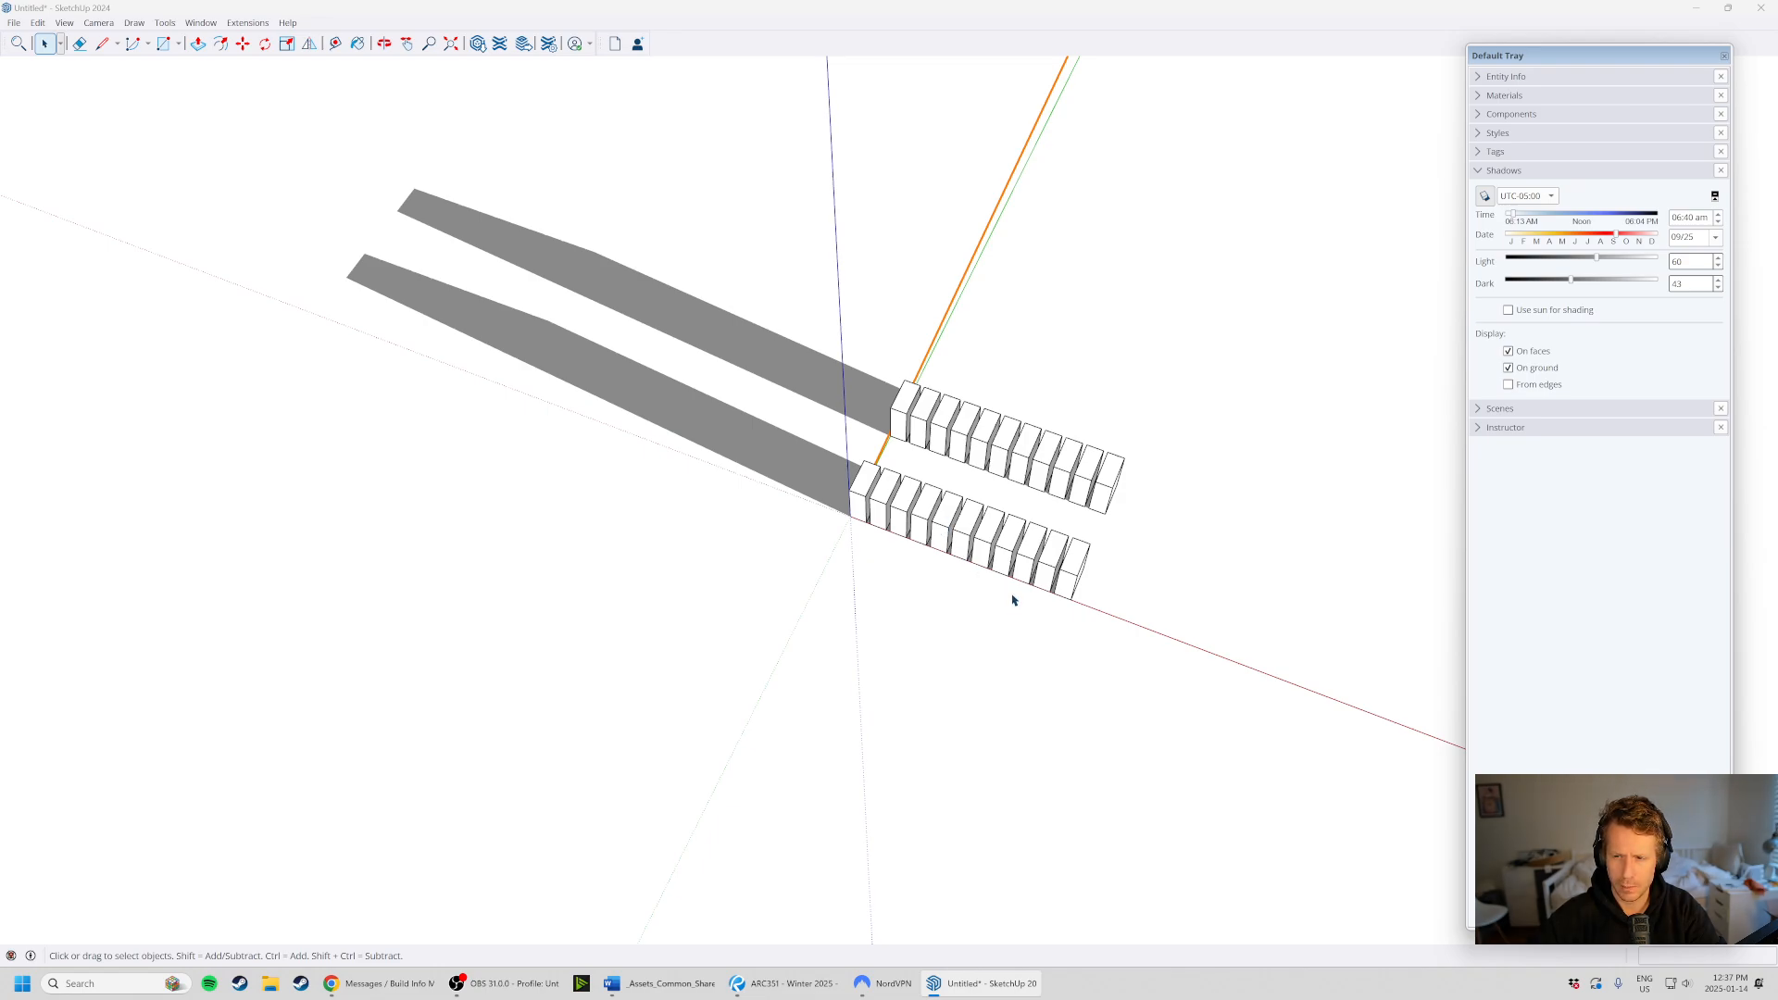
middle_drag(1013, 600, 1038, 223)
mouse_move(1521, 217)
mouse_down()
mouse_move(1633, 220)
mouse_move(1529, 222)
mouse_up()
middle_drag(867, 436, 884, 545)
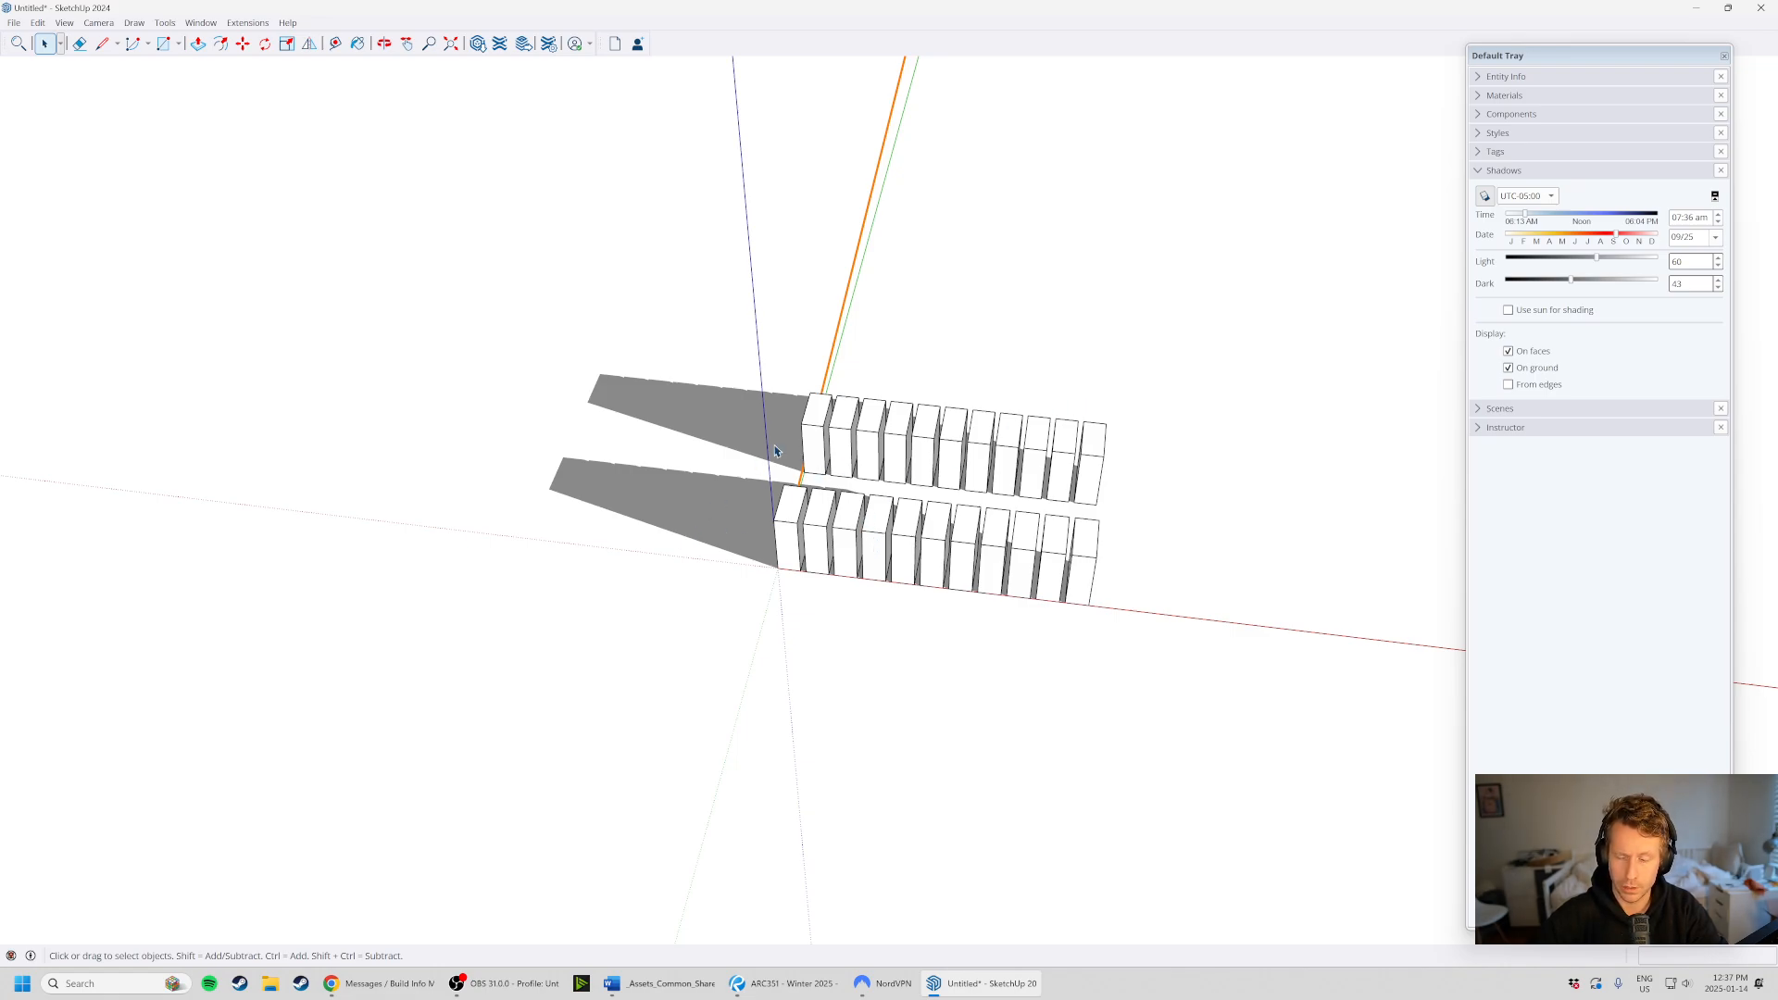
middle_drag(754, 469, 696, 515)
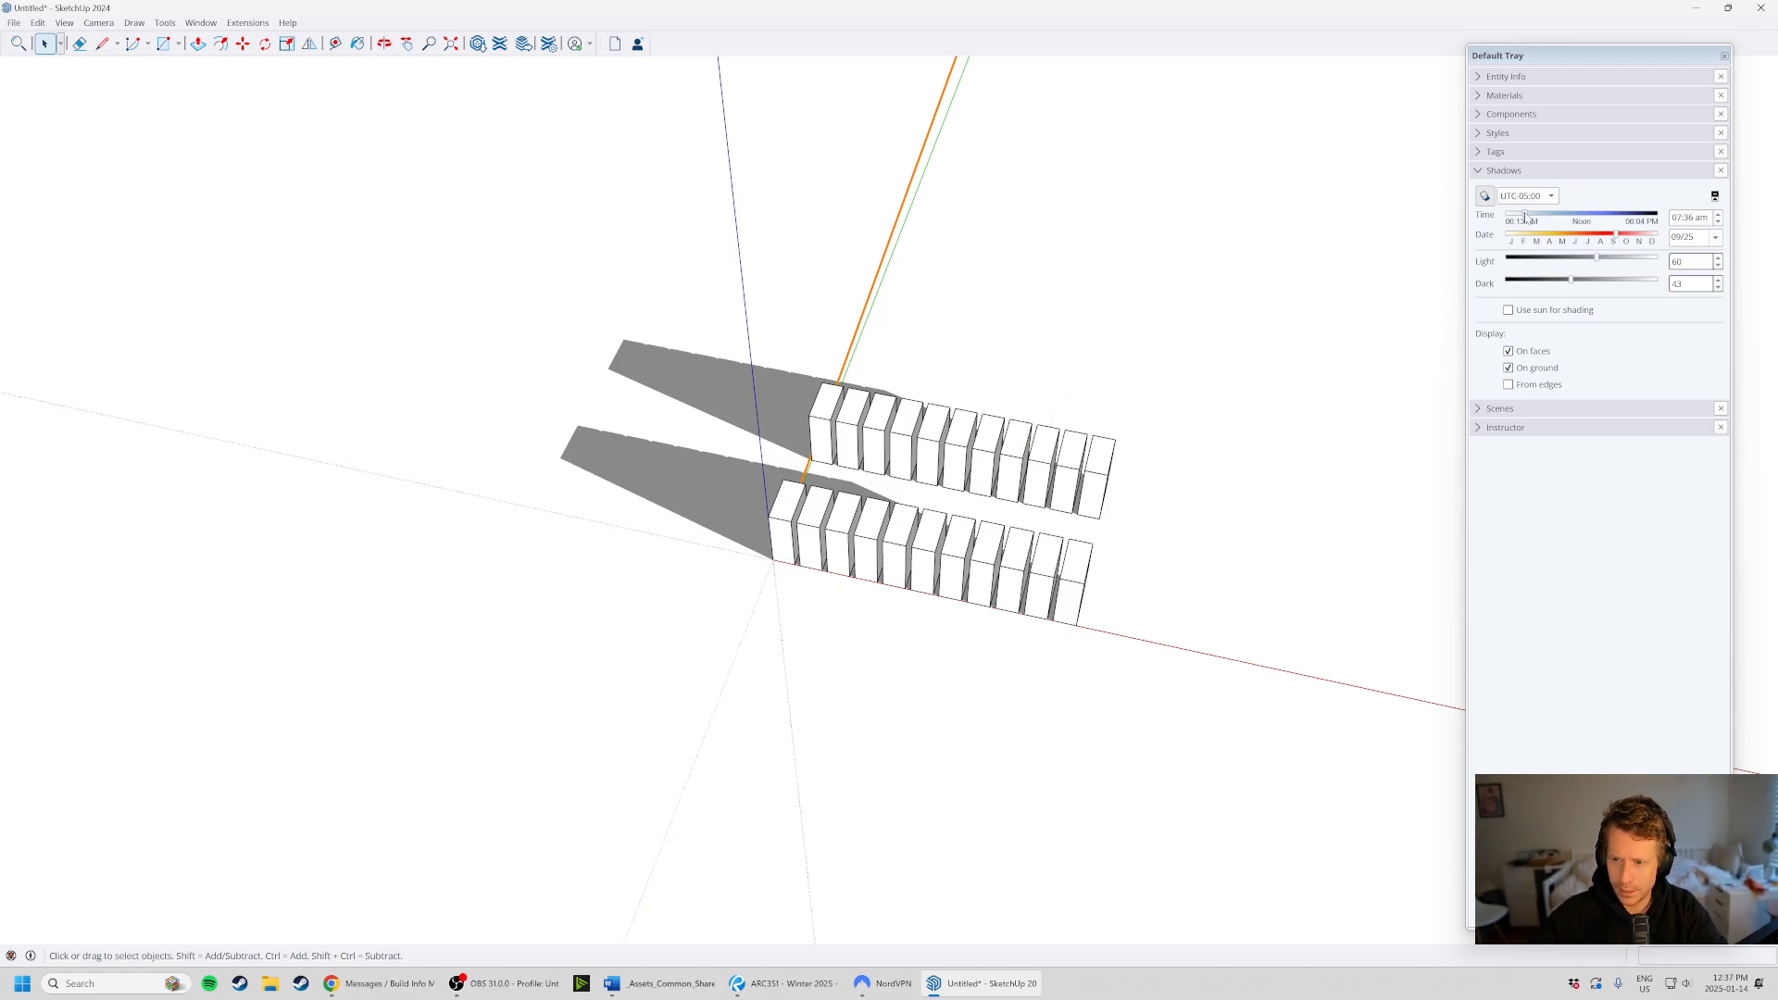
scroll(937, 515, up, 3)
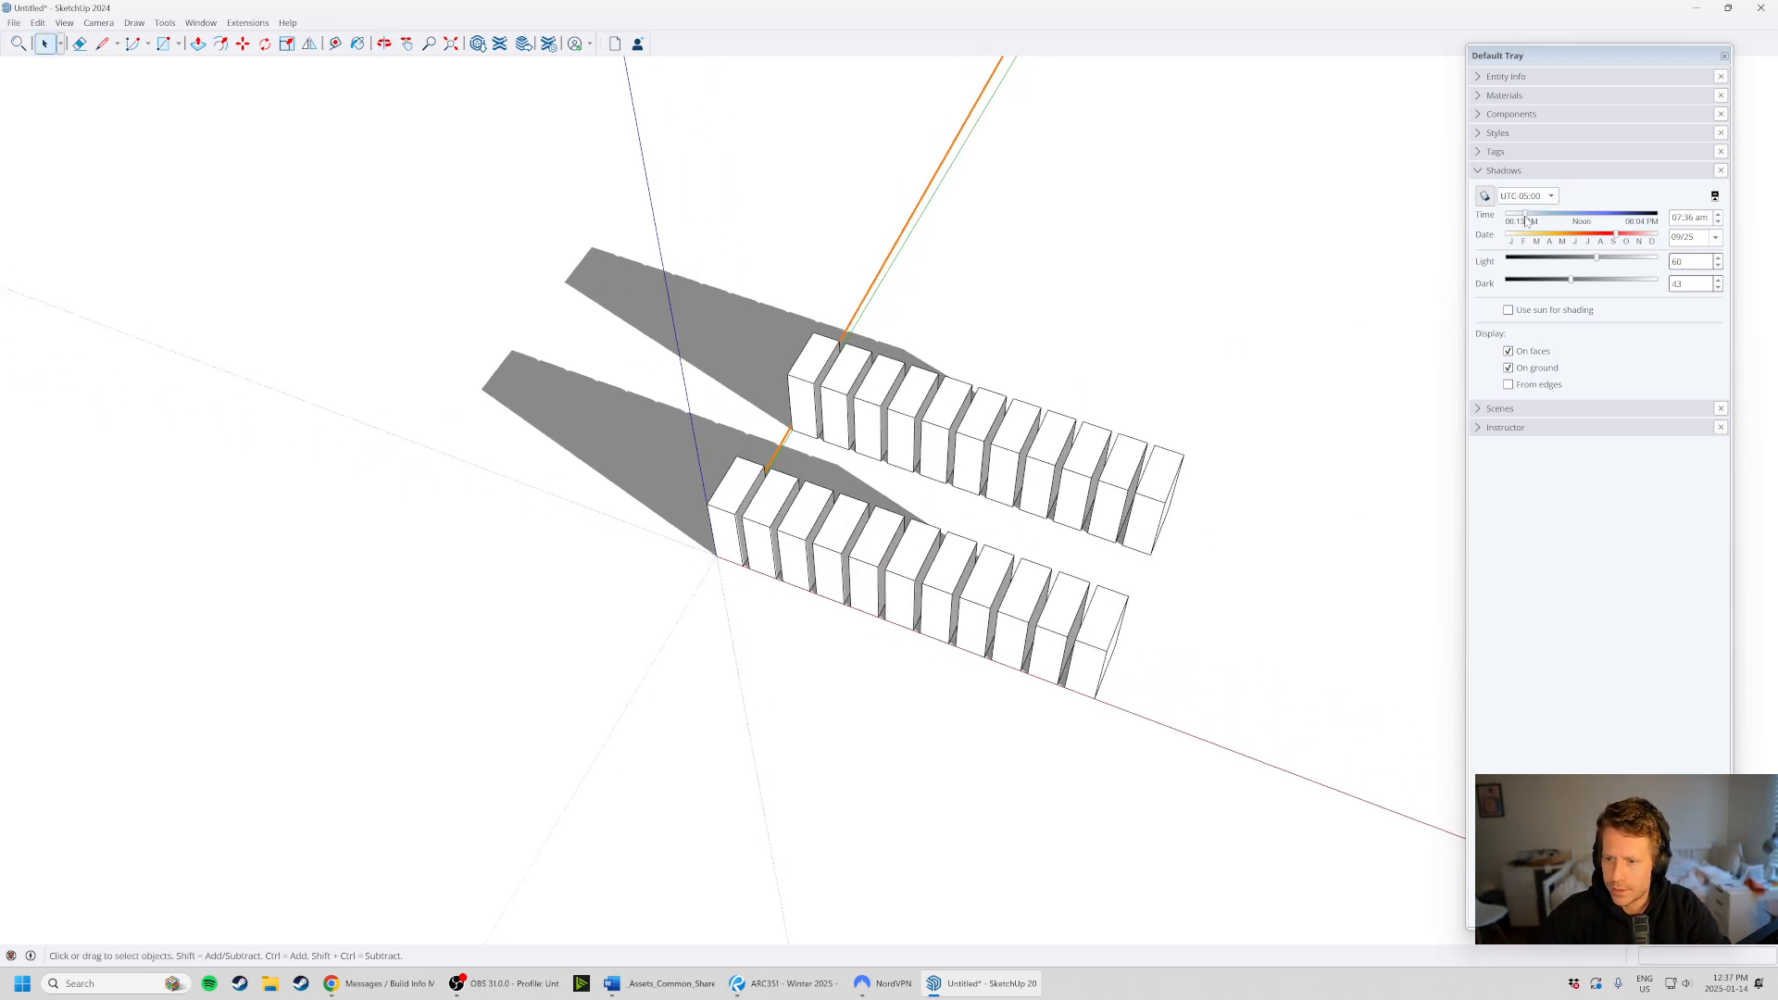
- Set the shadow time to 01:20 pm and take a closer look at the shadows between the rows
drag(1525, 215, 1596, 216)
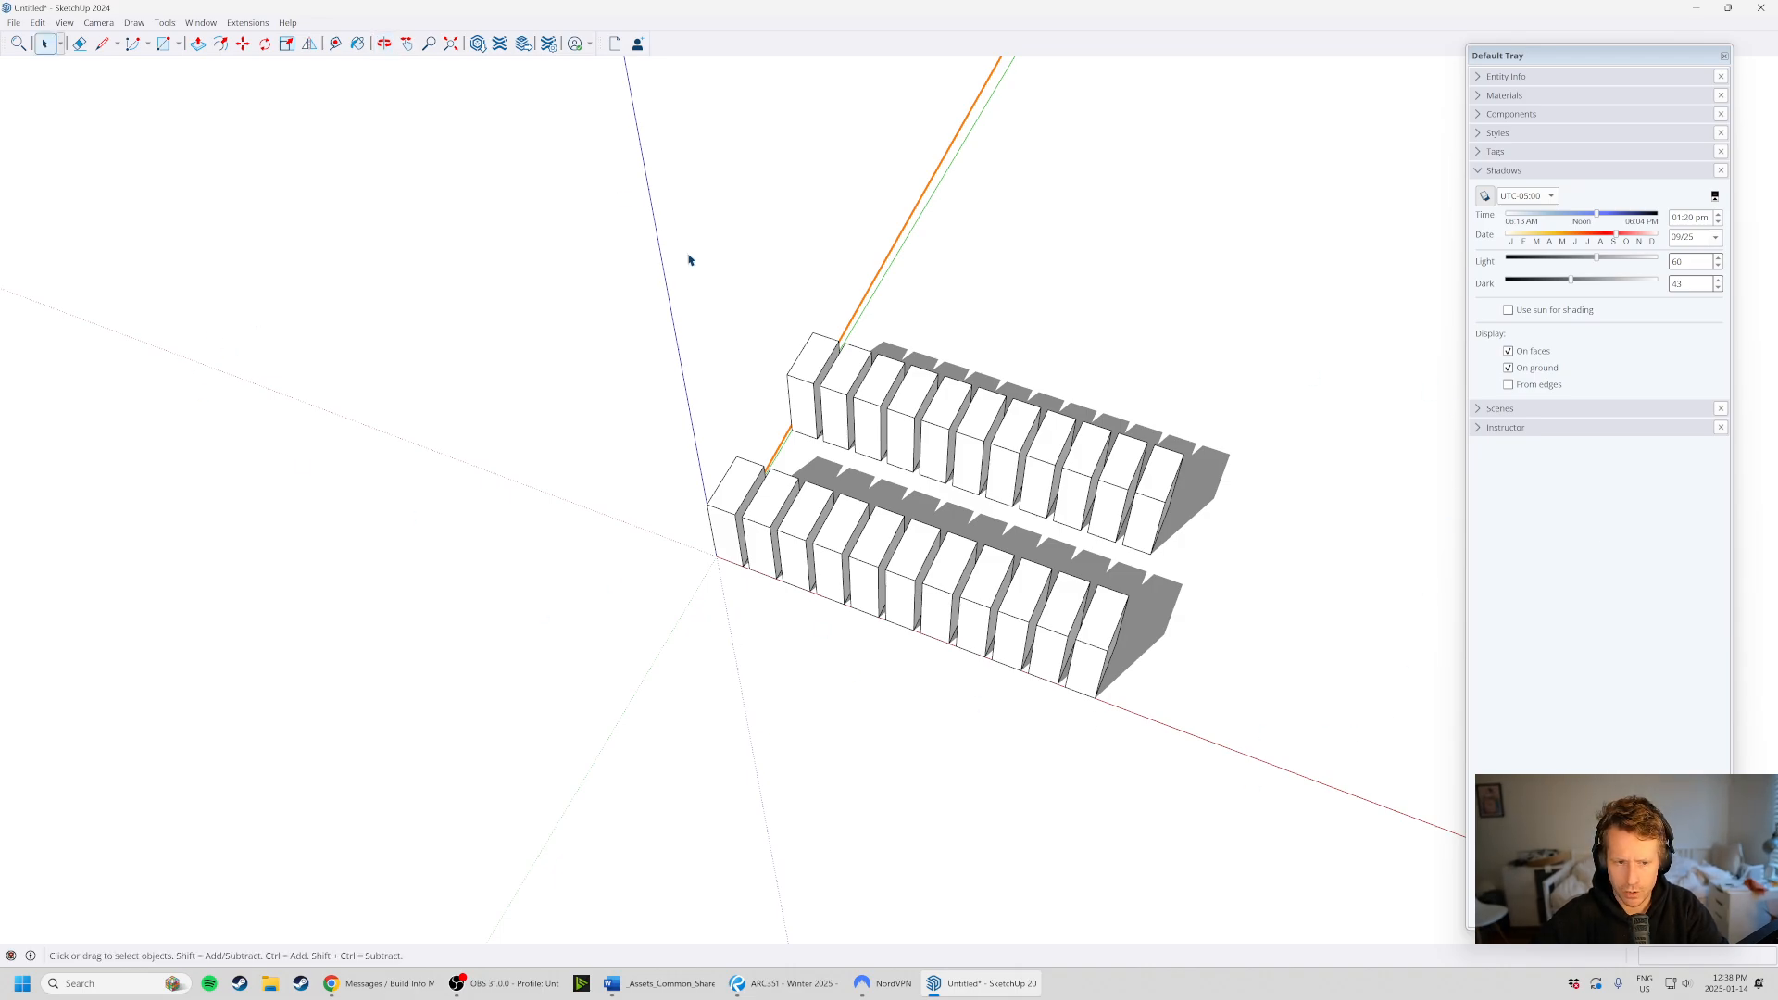
middle_drag(649, 639, 675, 643)
scroll(865, 441, up, 4)
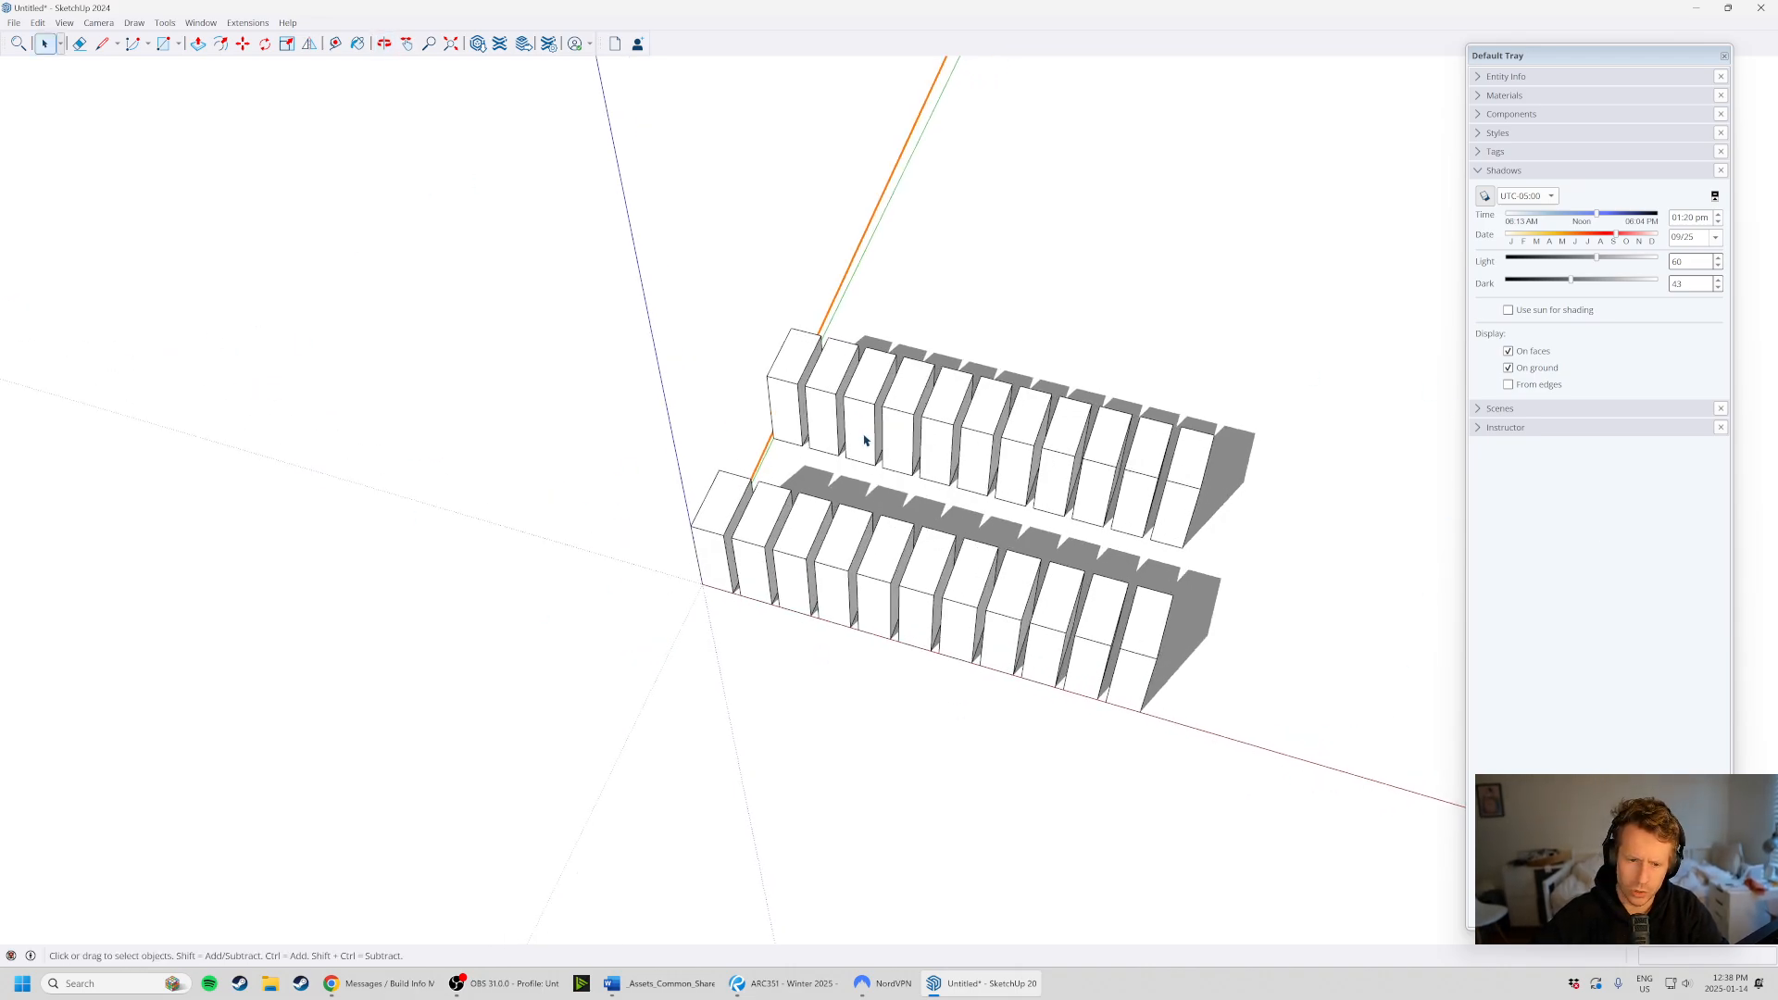
- Set the shadow time to 12:03 pm and 03:44 pm in turn, viewing the box rows from different angles
scroll(555, 489, down, 2)
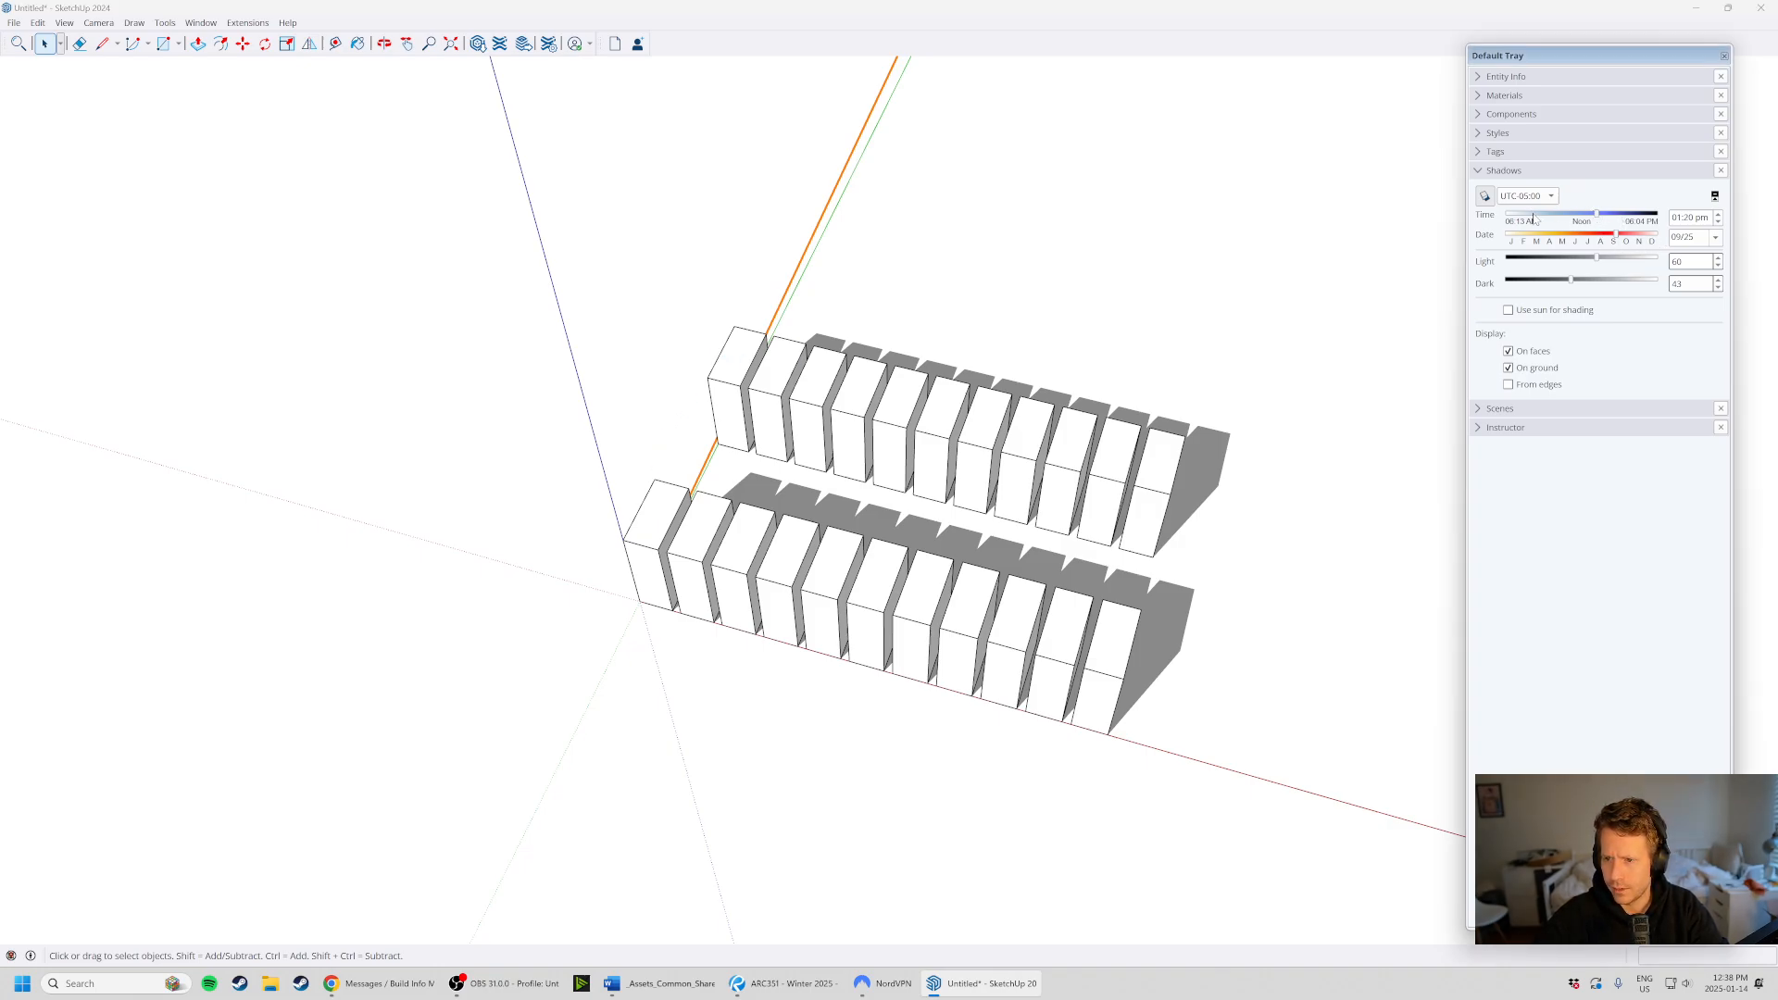
drag(1533, 219, 1581, 219)
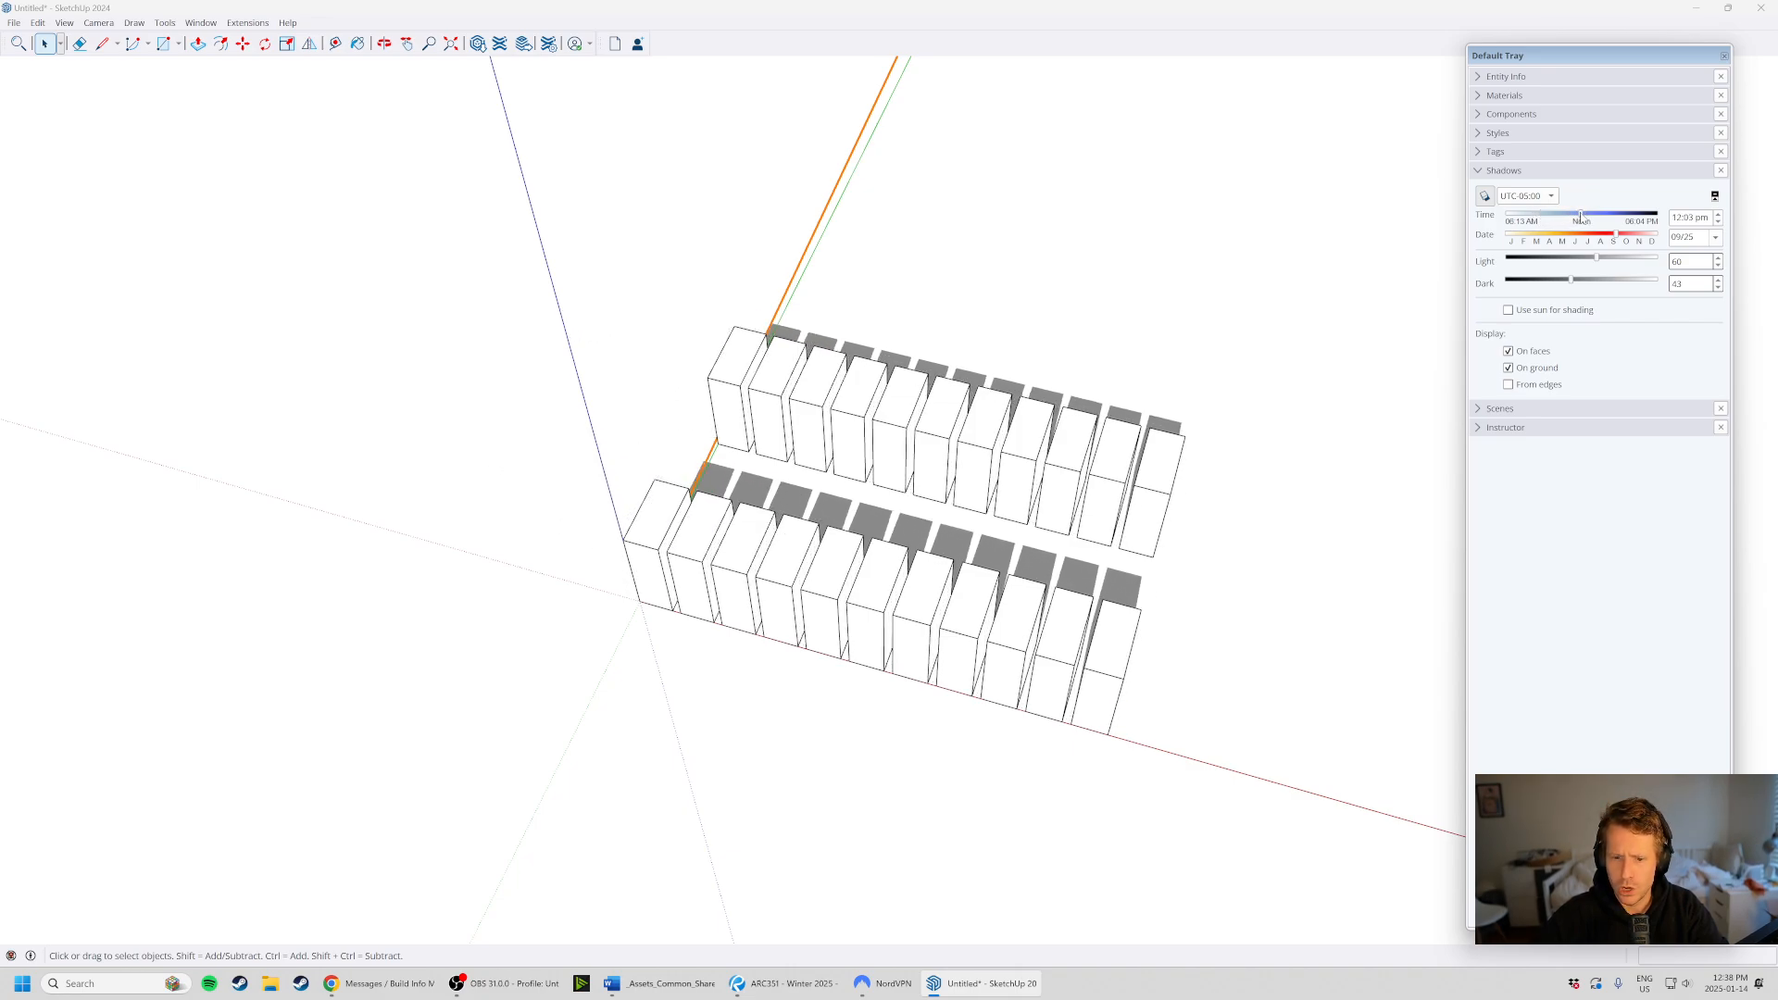
middle_drag(1111, 556, 879, 709)
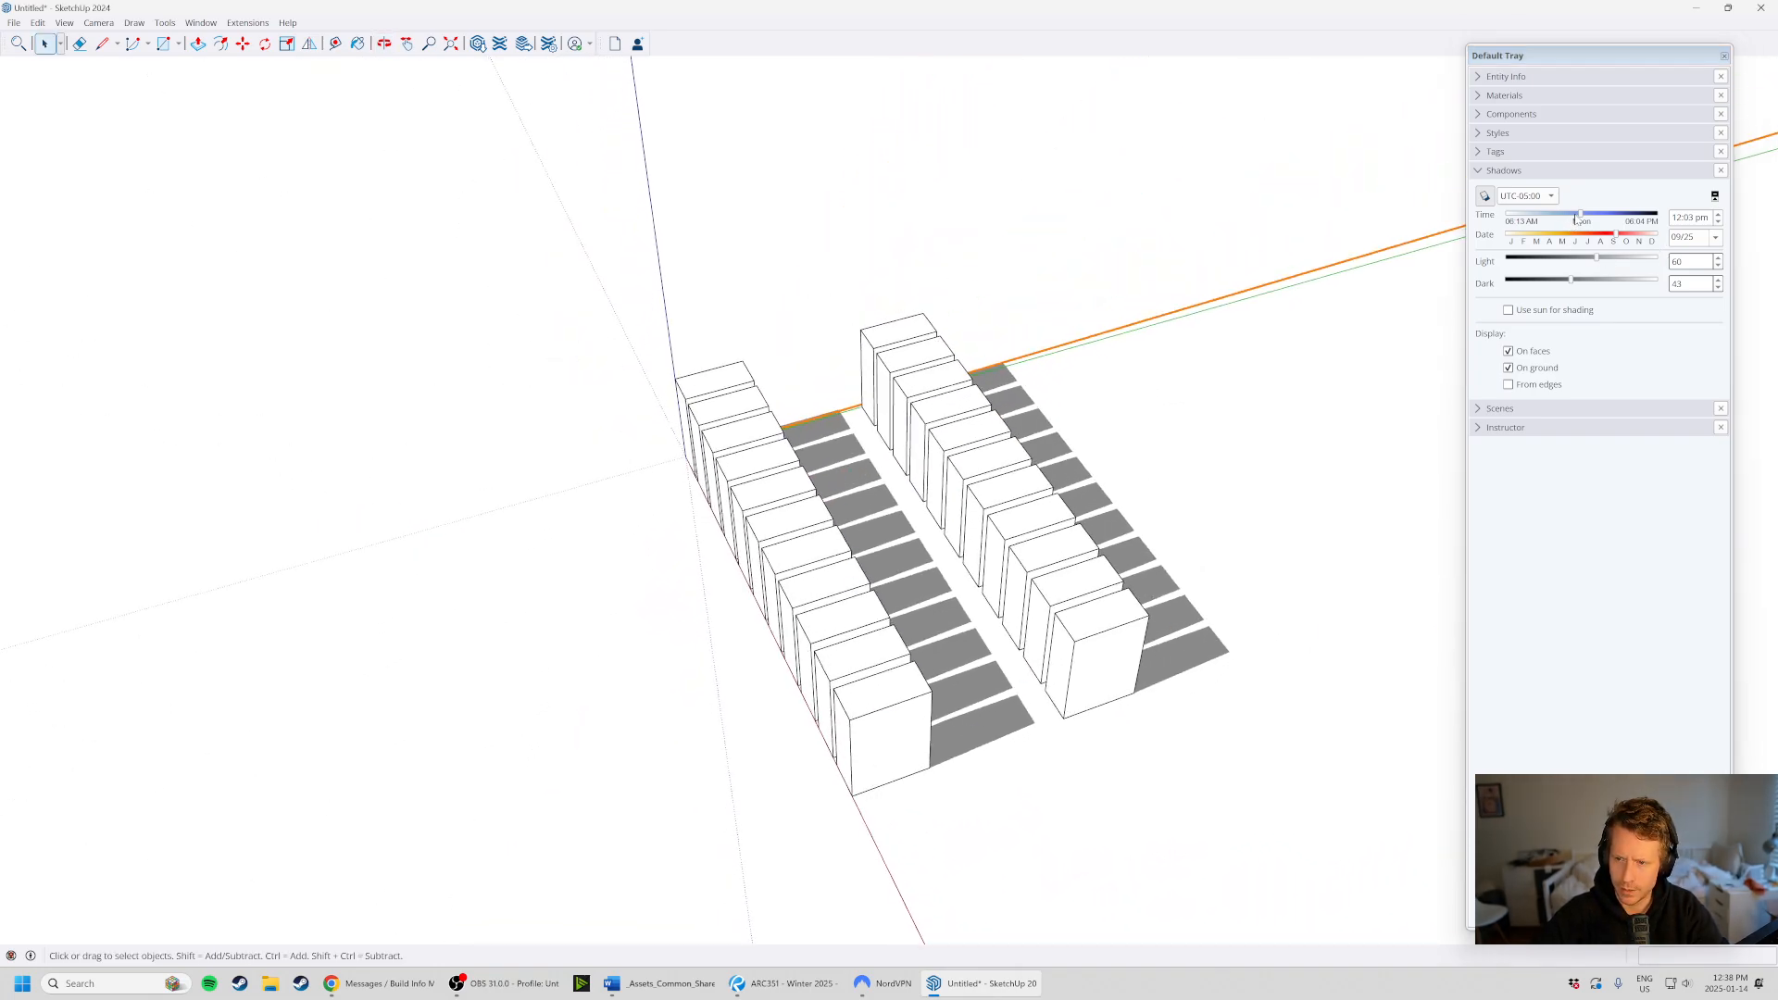
drag(1582, 214, 1626, 217)
middle_drag(973, 556, 1123, 566)
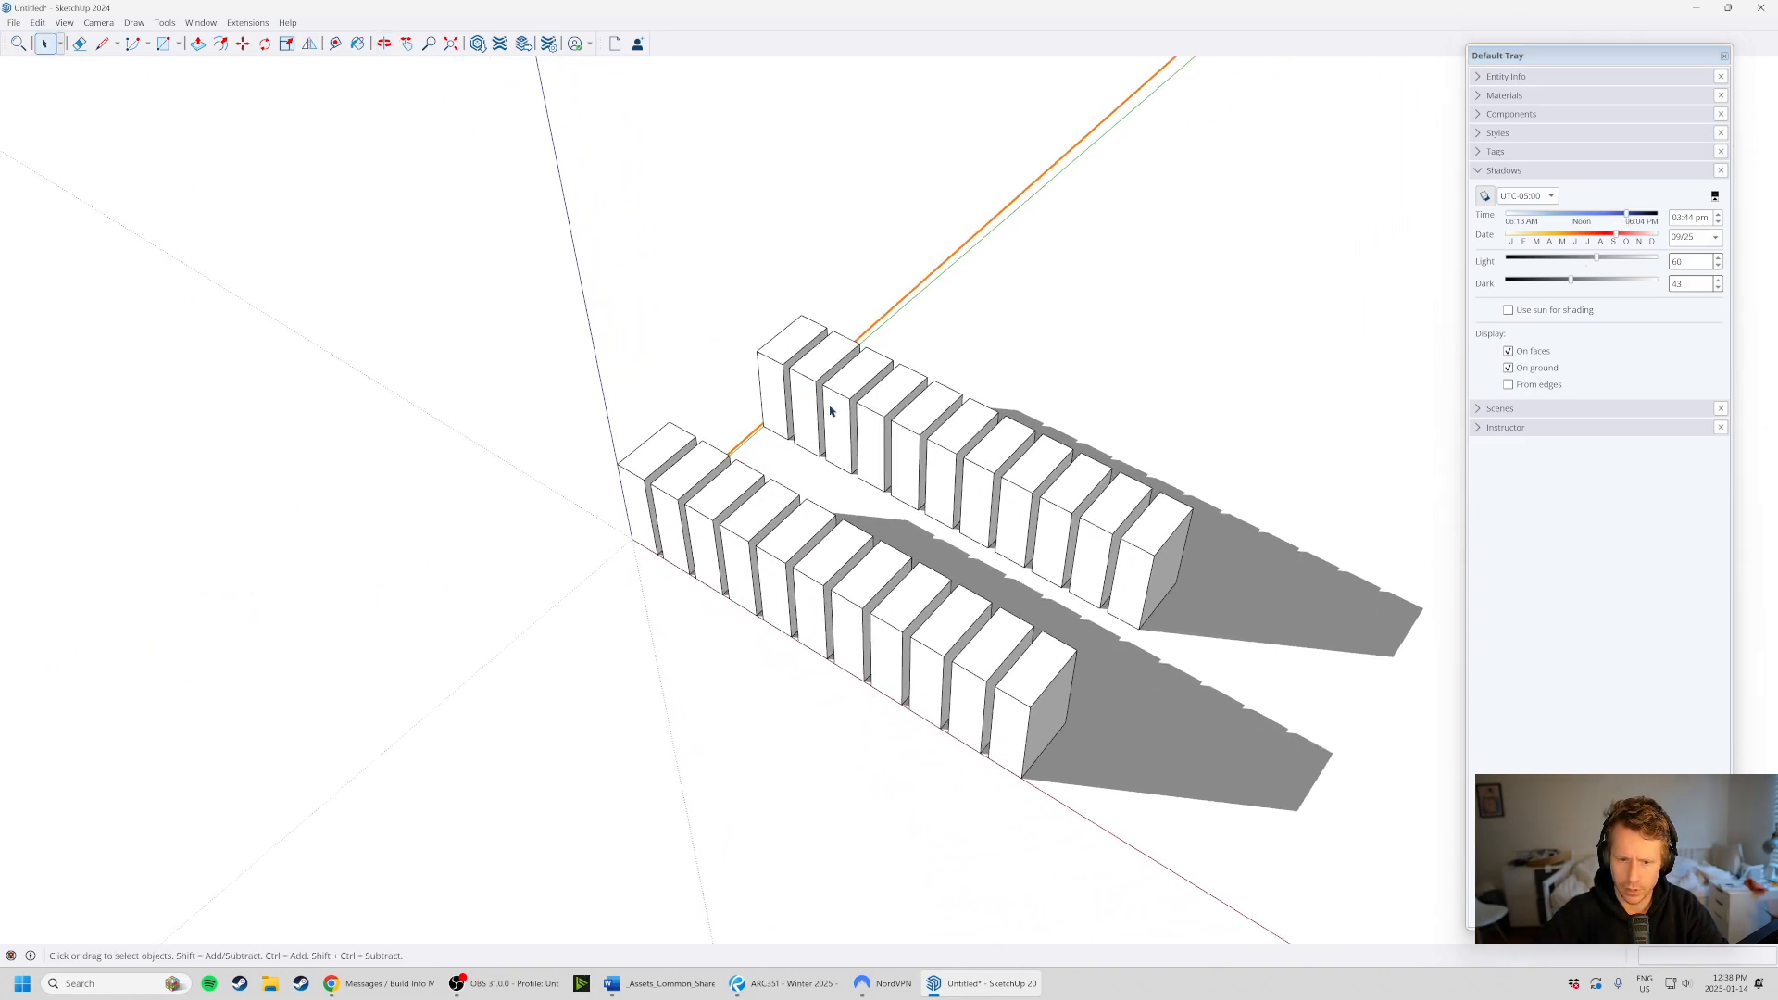
- Set the shadow time to 04:51 pm and compare the box rows with shadows off and on
drag(1627, 214, 1640, 214)
middle_drag(815, 574, 1422, 270)
click(1484, 197)
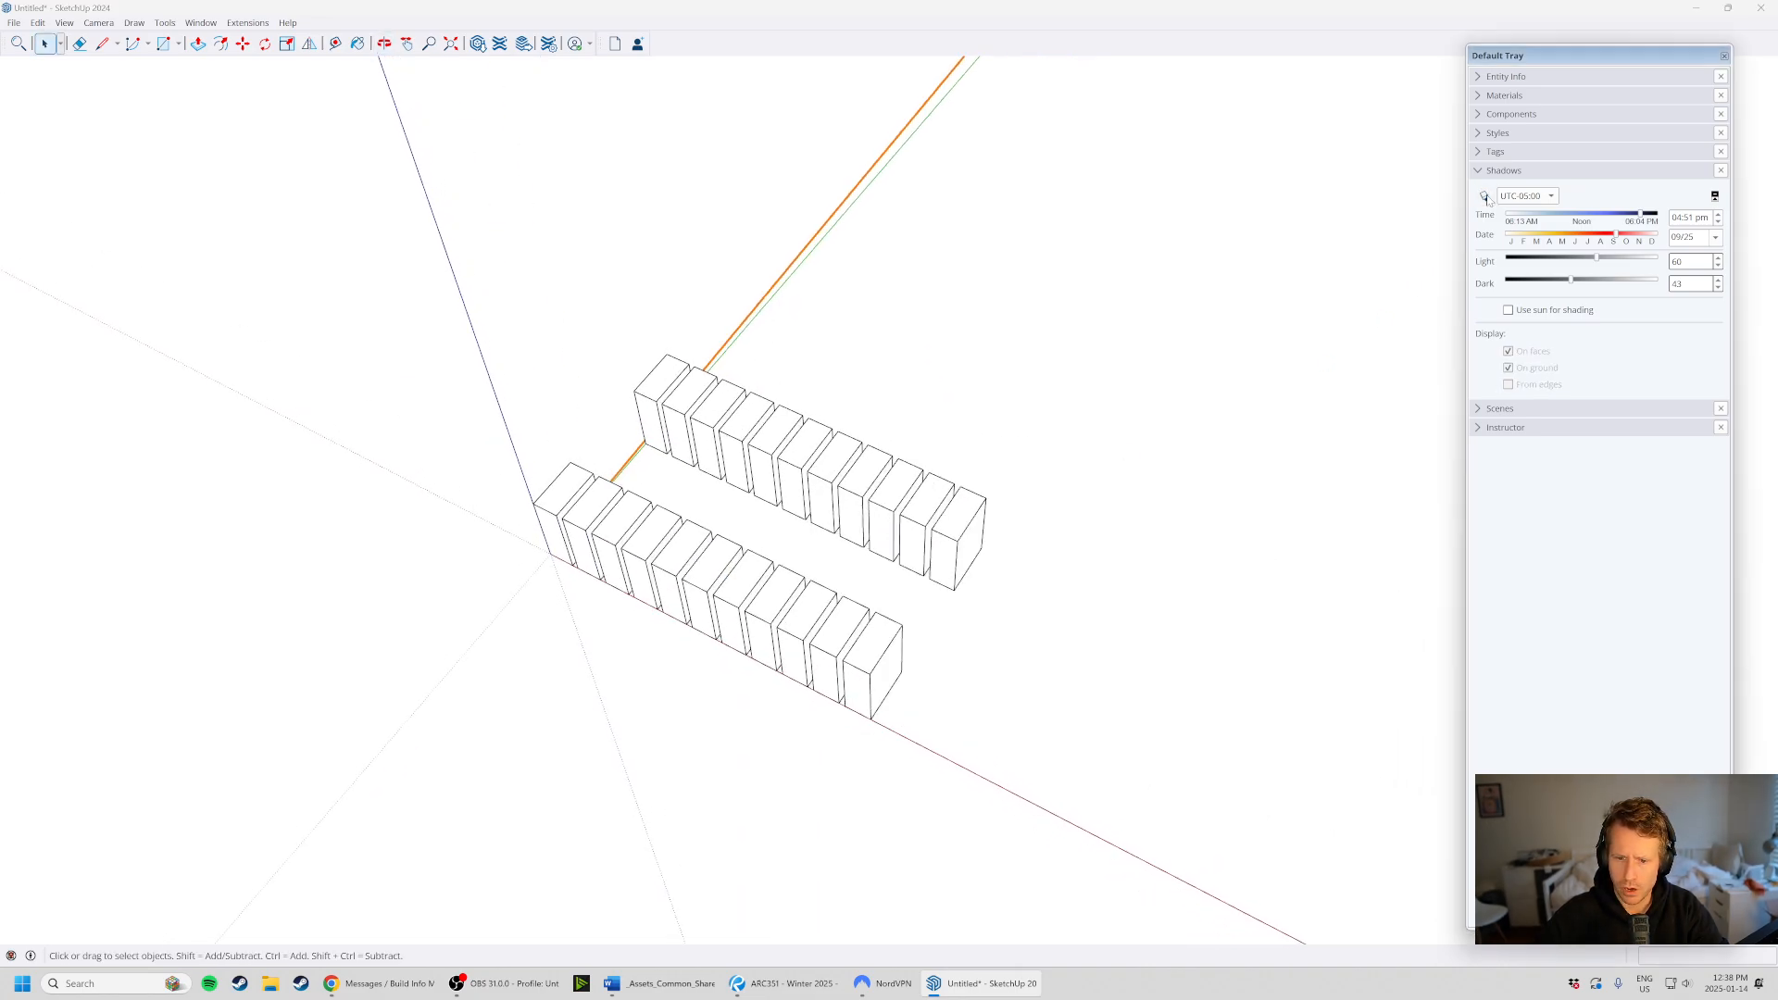
click(1485, 198)
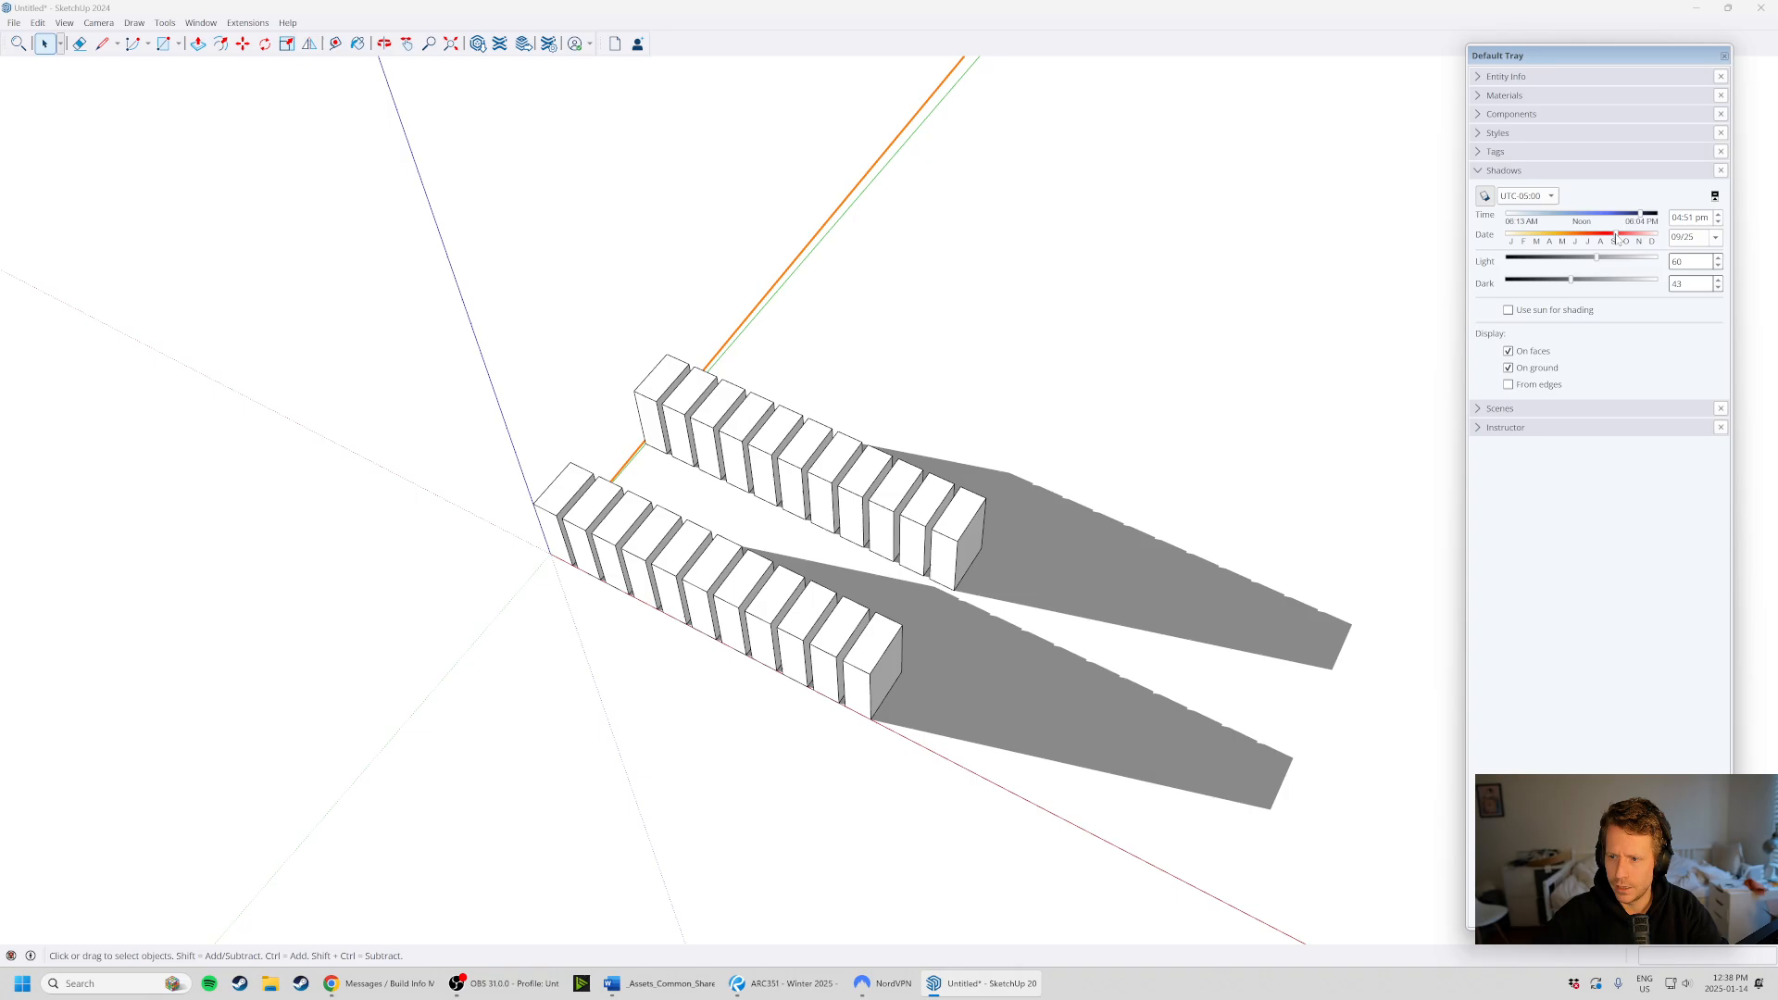
- Set the shadow date to 09/18 and the time to 12:02 pm
drag(1617, 238, 1670, 222)
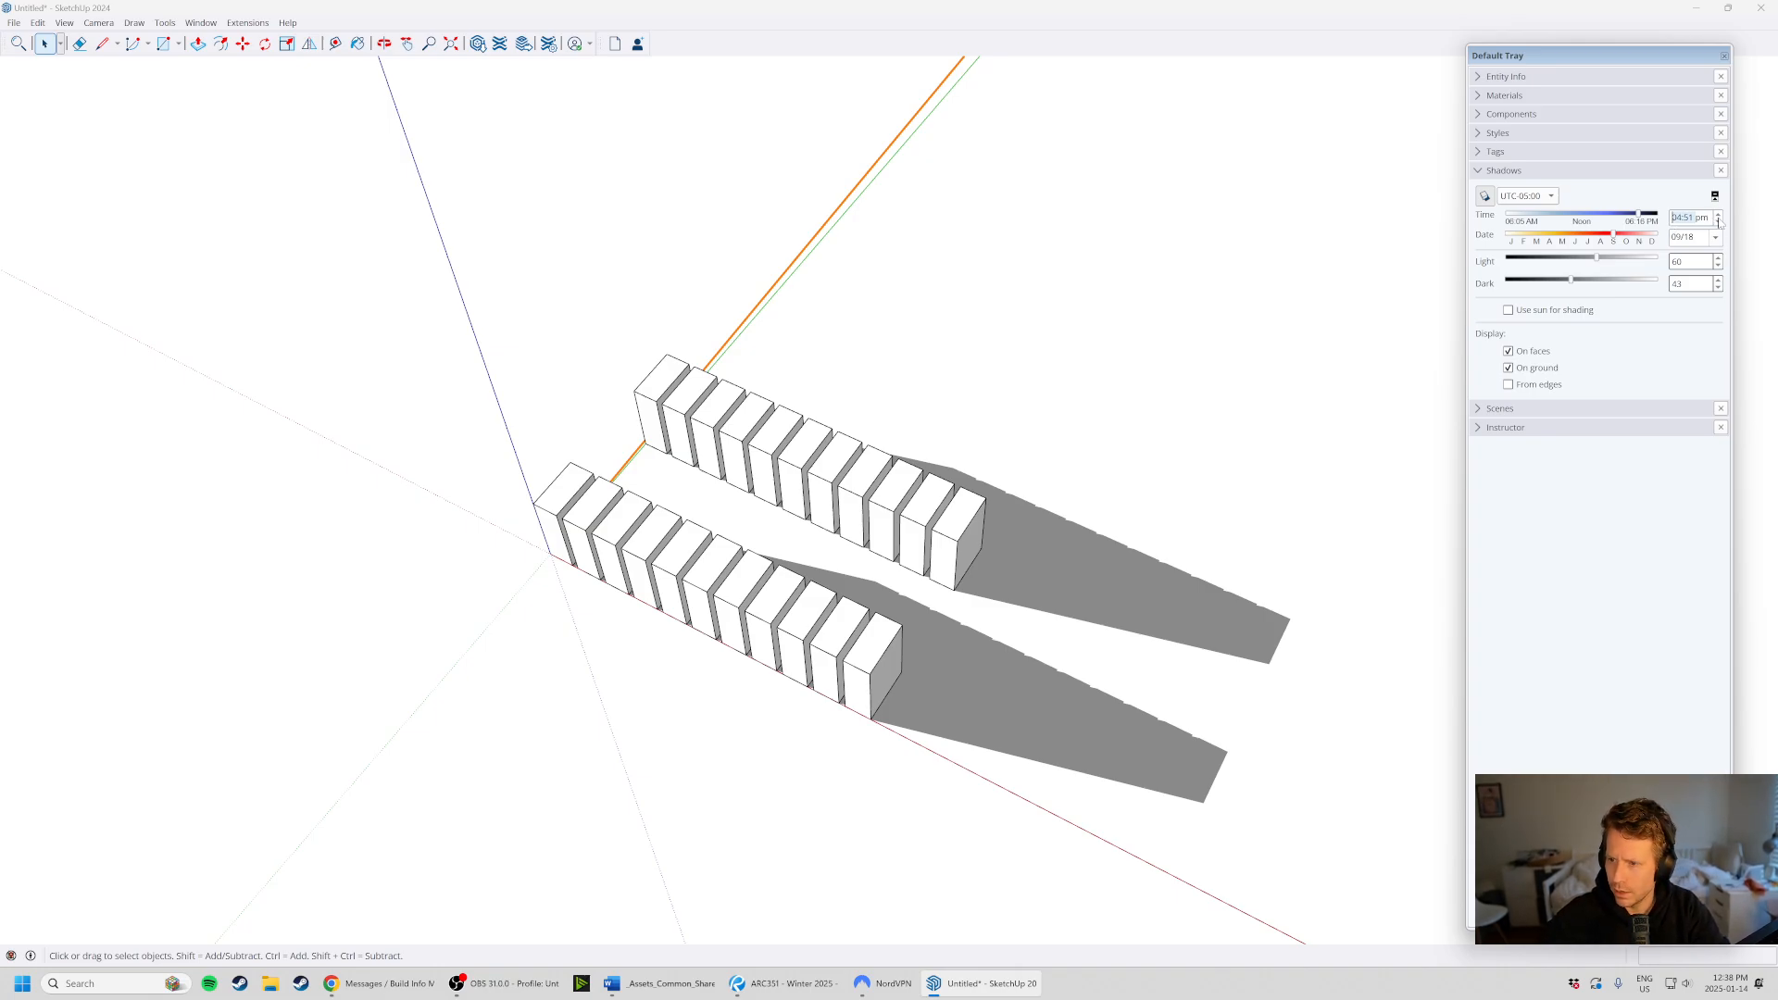
click(1718, 221)
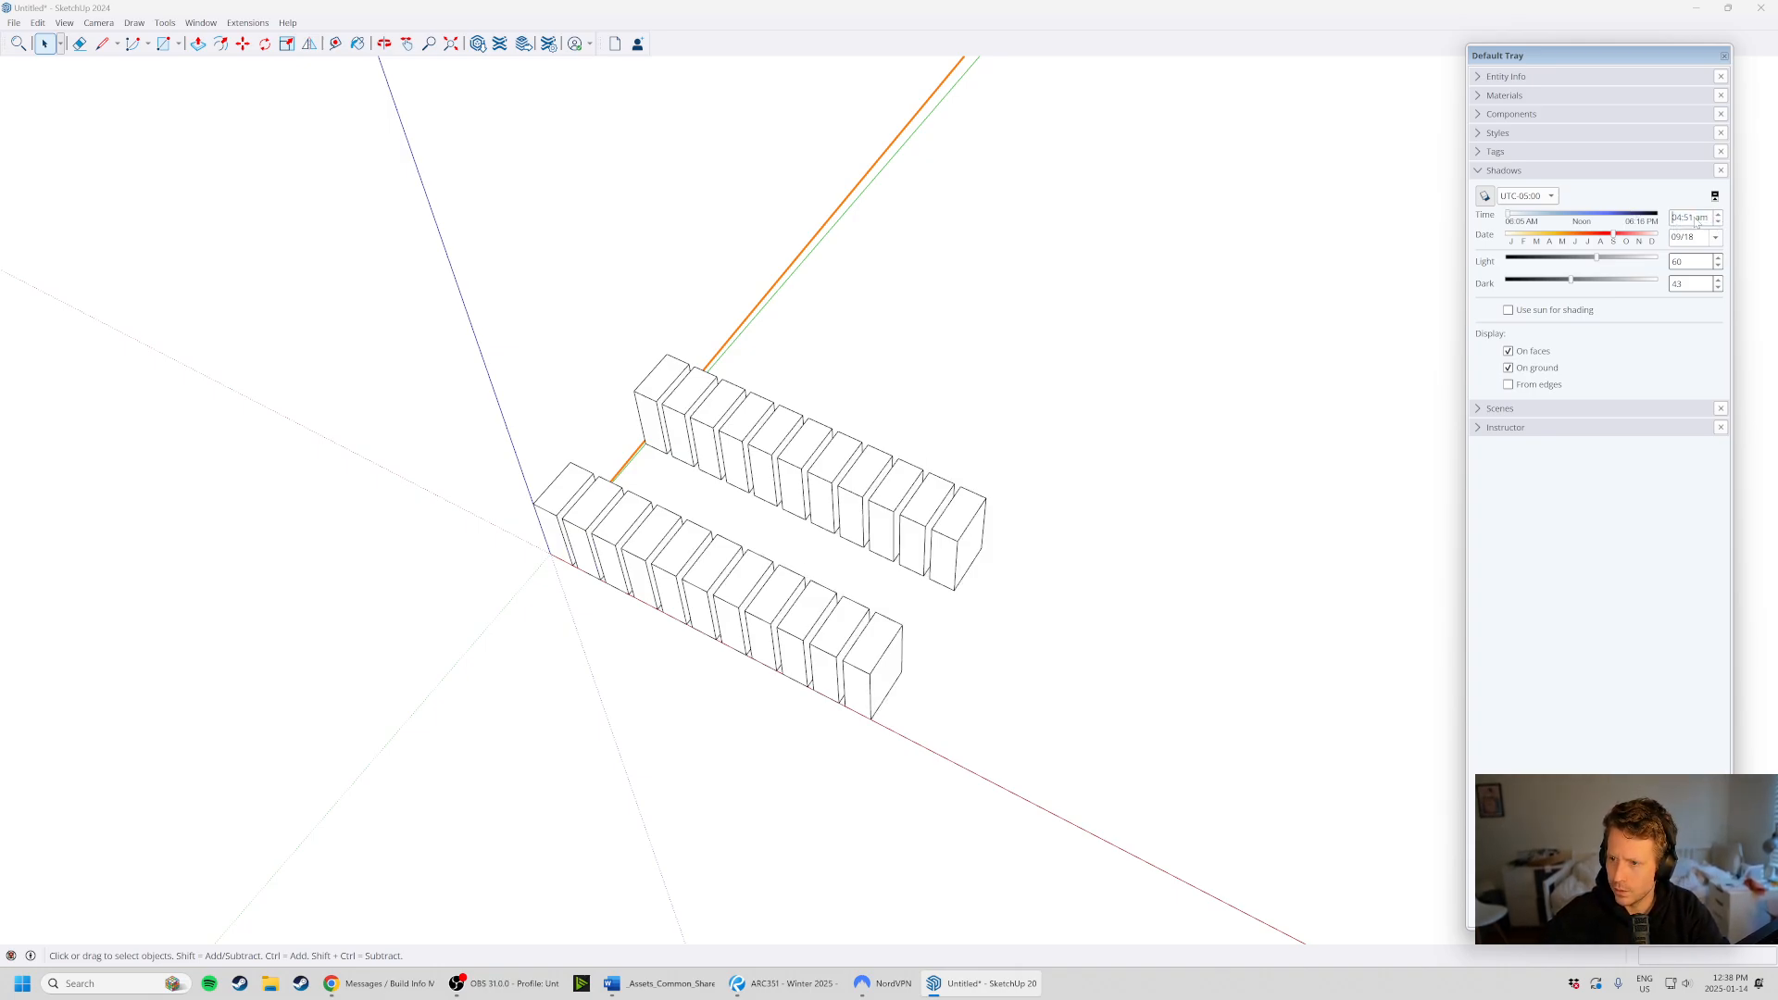
click(1717, 214)
drag(1683, 219, 1672, 220)
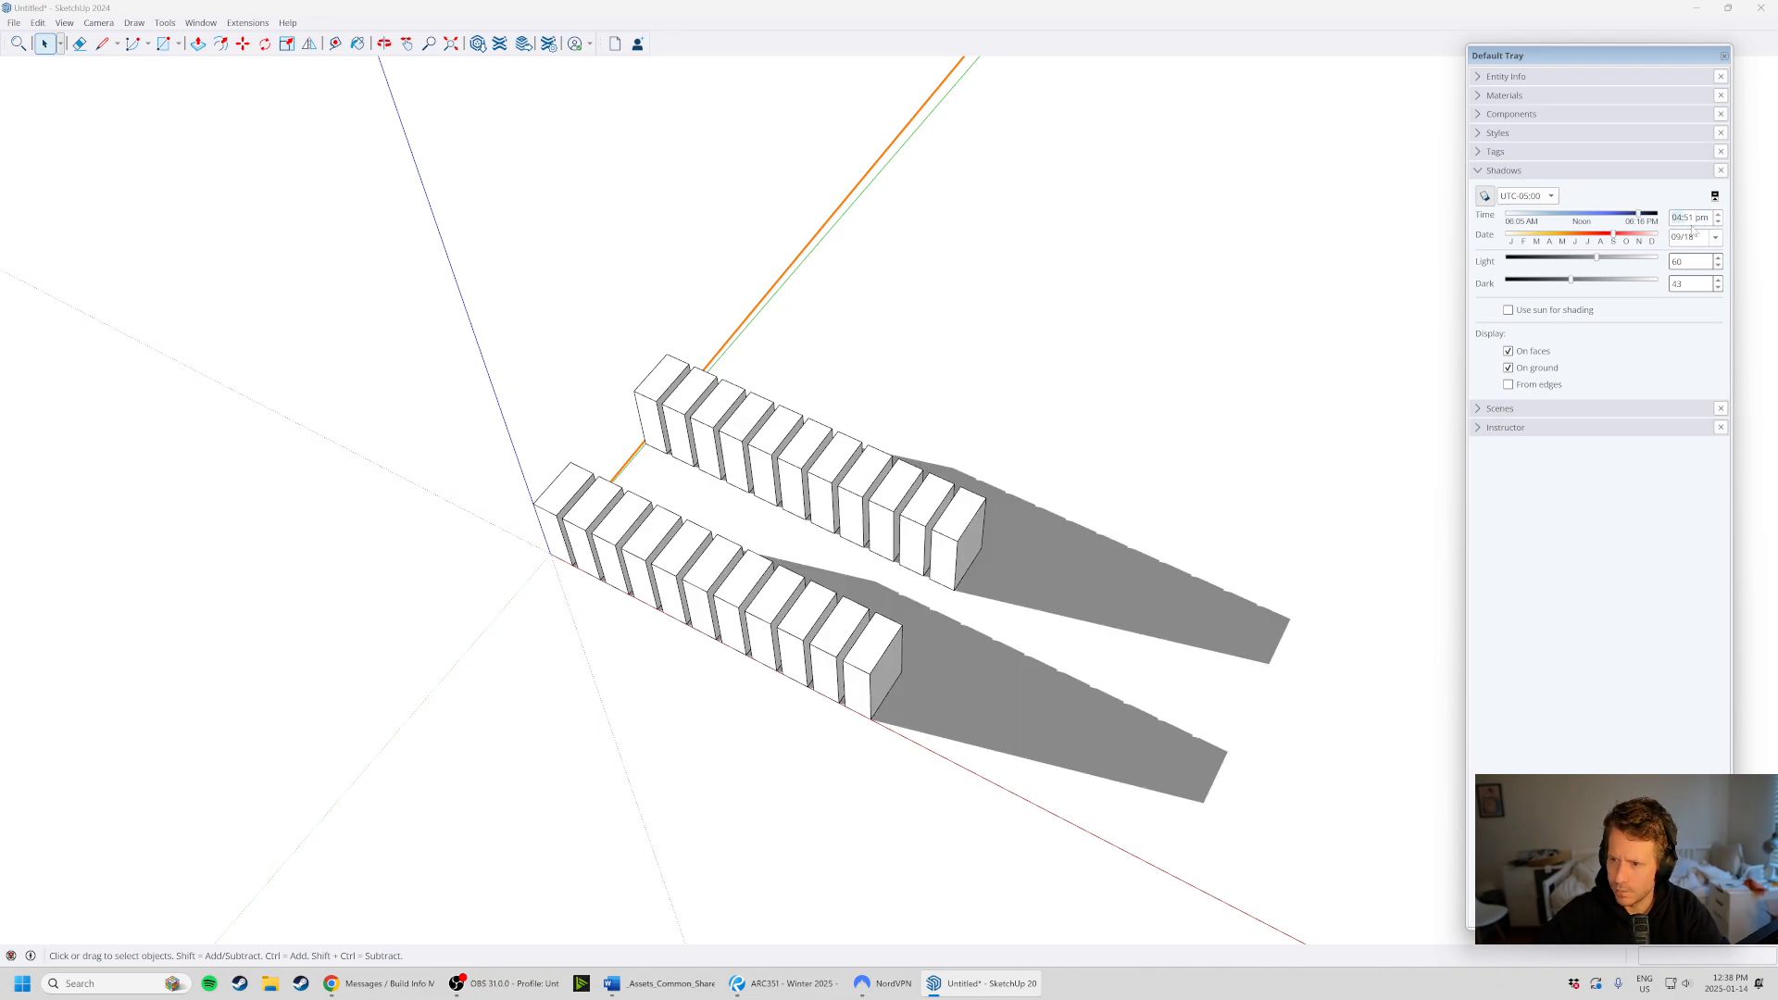
click(1612, 221)
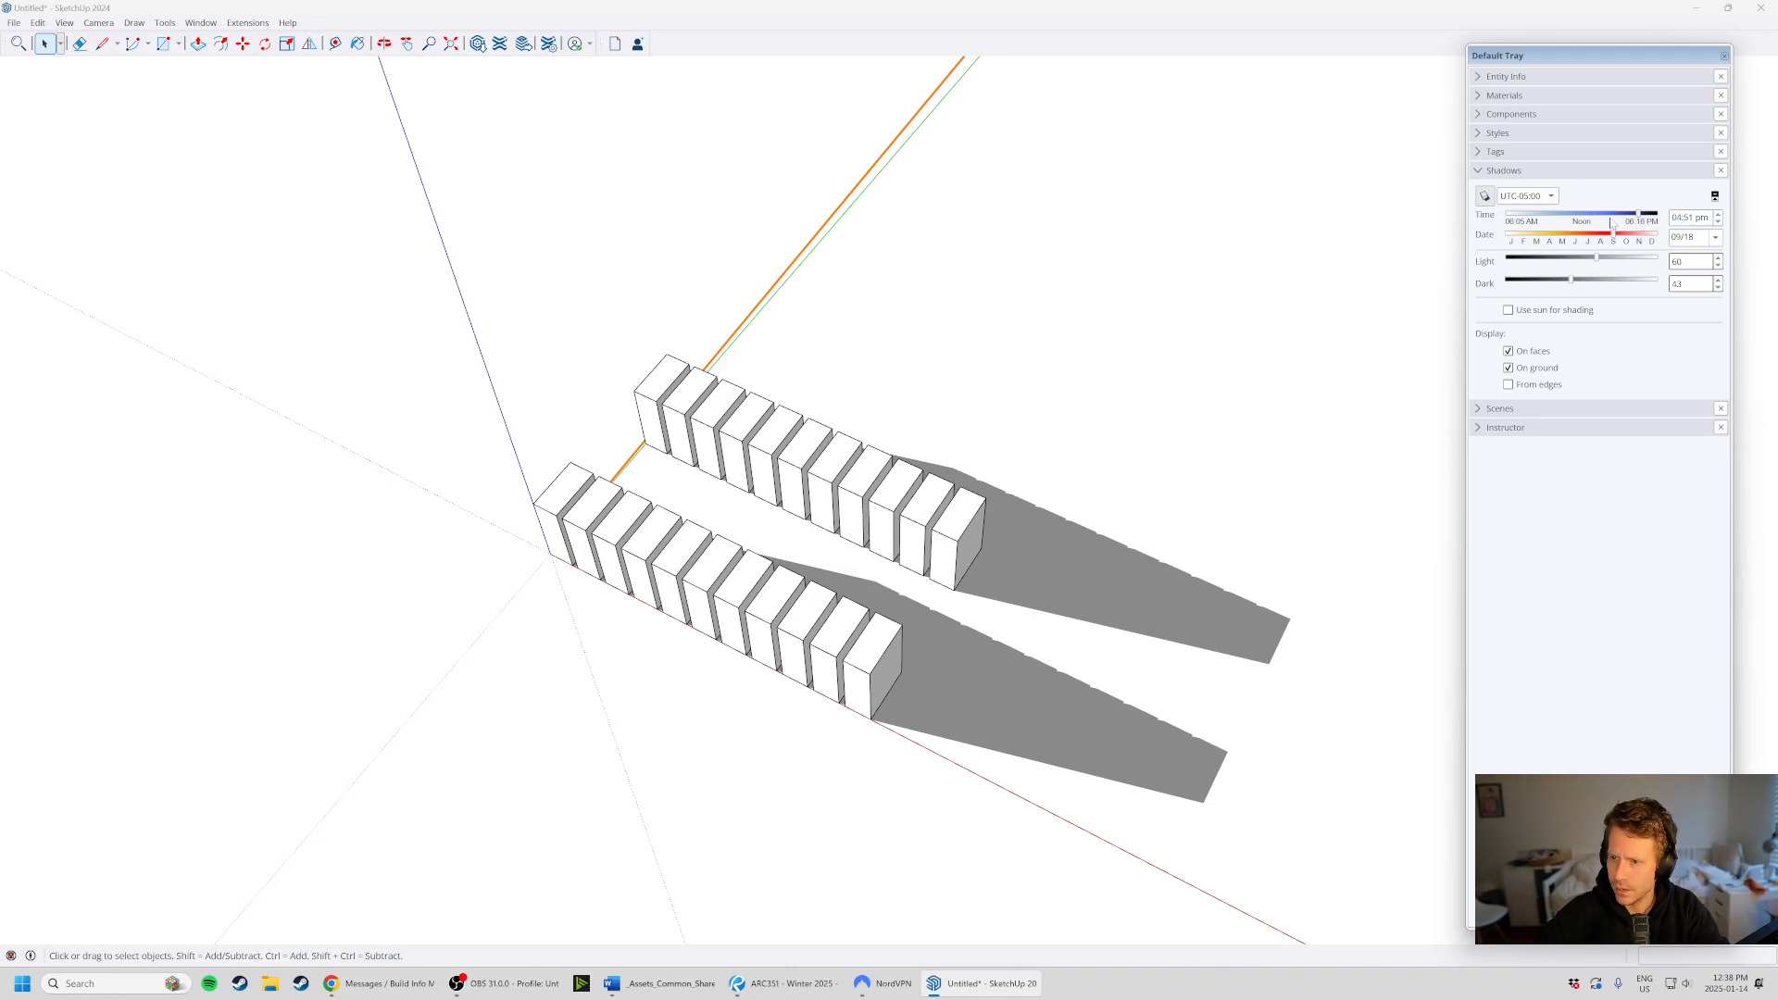
drag(1638, 219, 1584, 223)
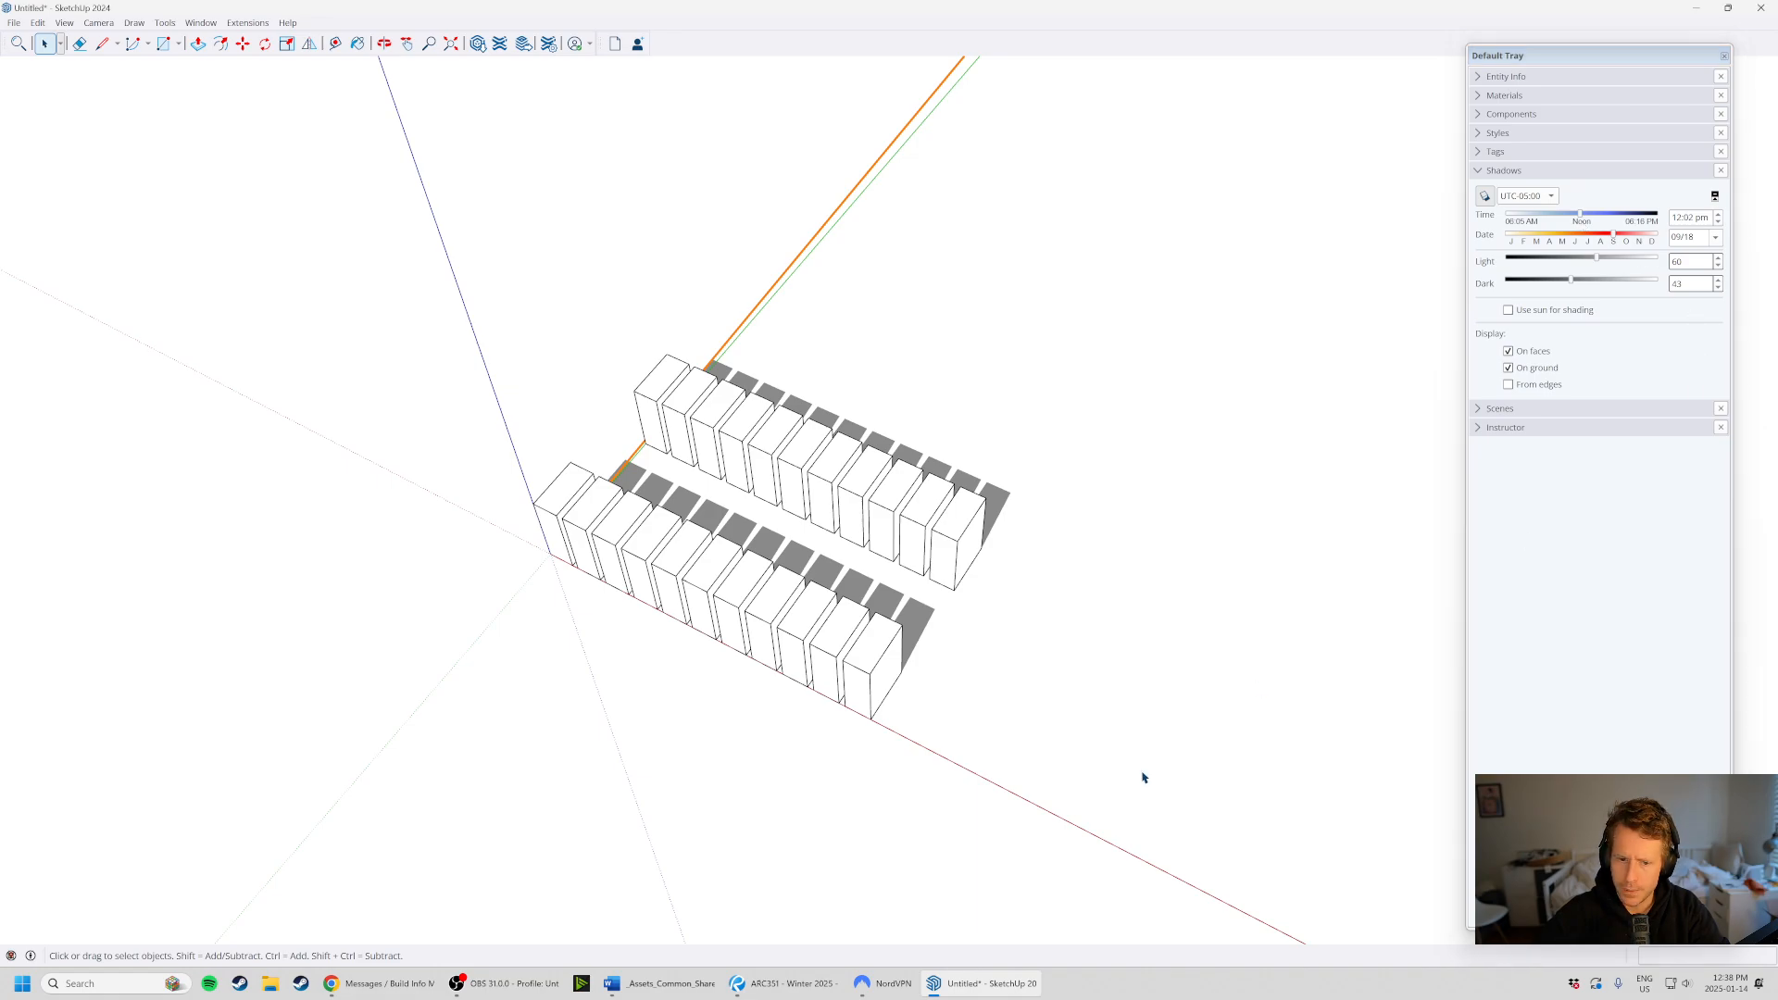
- Compare the midday shadows with the date set to 01/01 and 12/31, viewing the rows from the side
drag(1616, 239, 1507, 239)
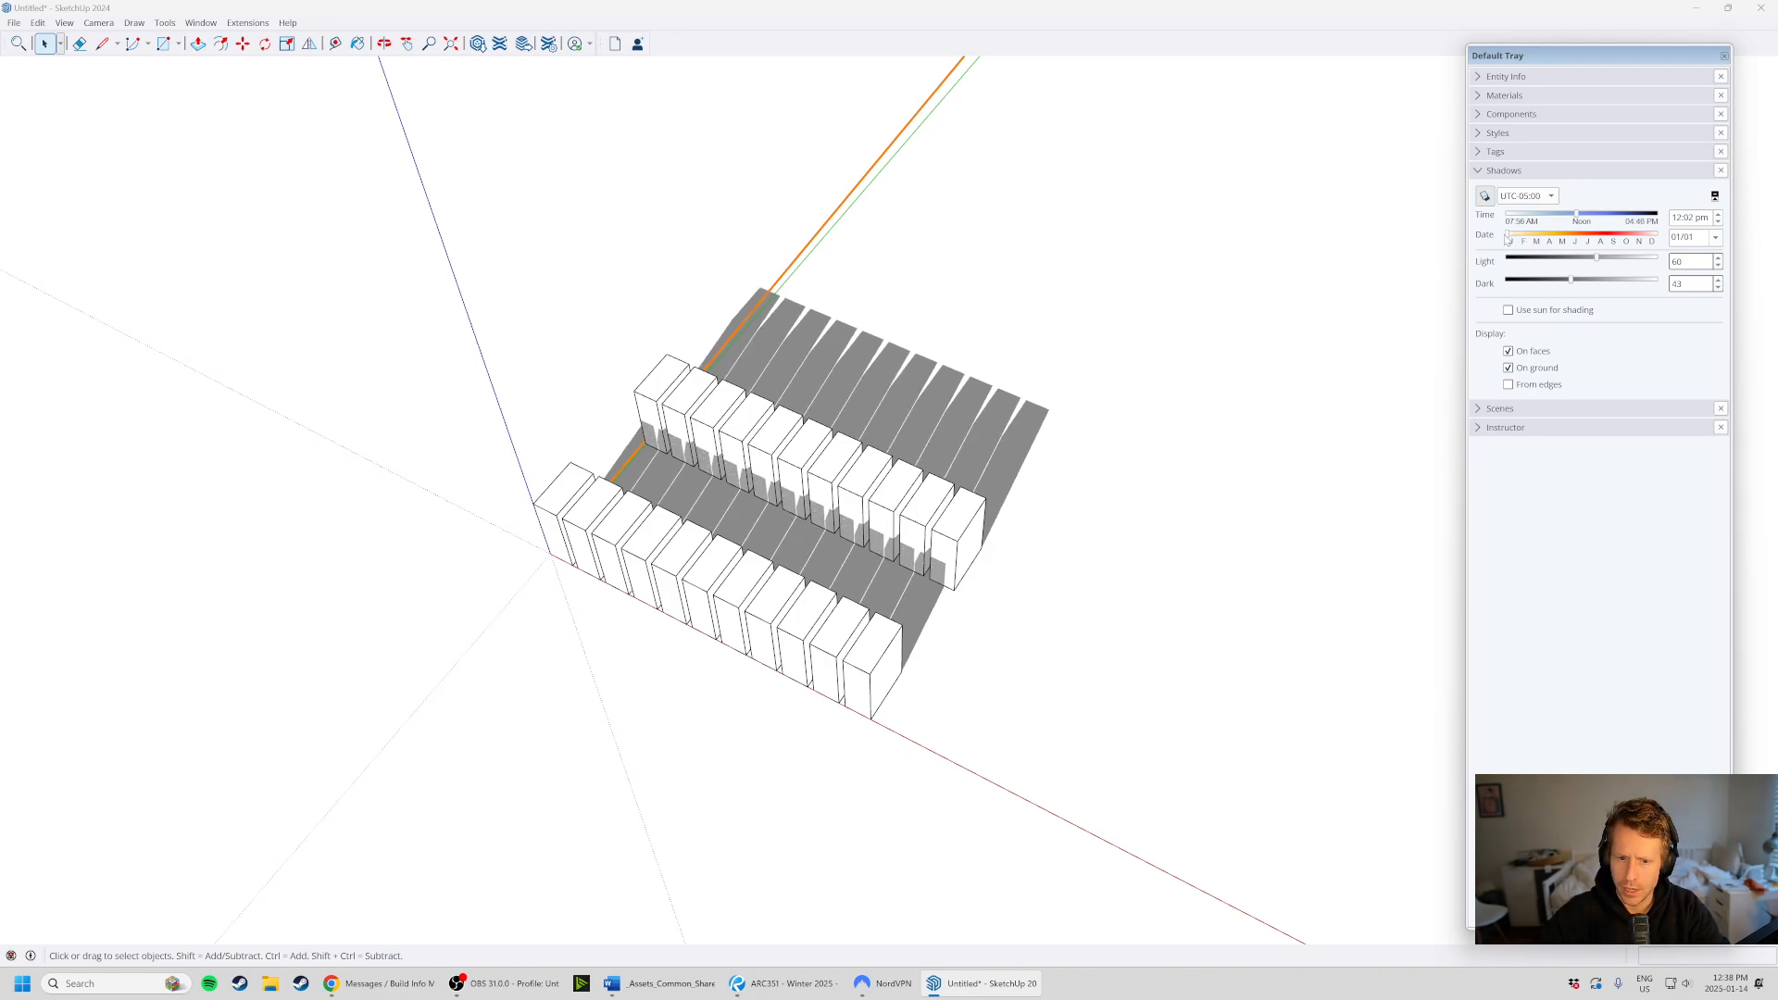
drag(1505, 235, 1660, 246)
middle_drag(1263, 469, 838, 473)
- Turn the shadows off and back on, and examine how the front row shades the back row
click(1487, 196)
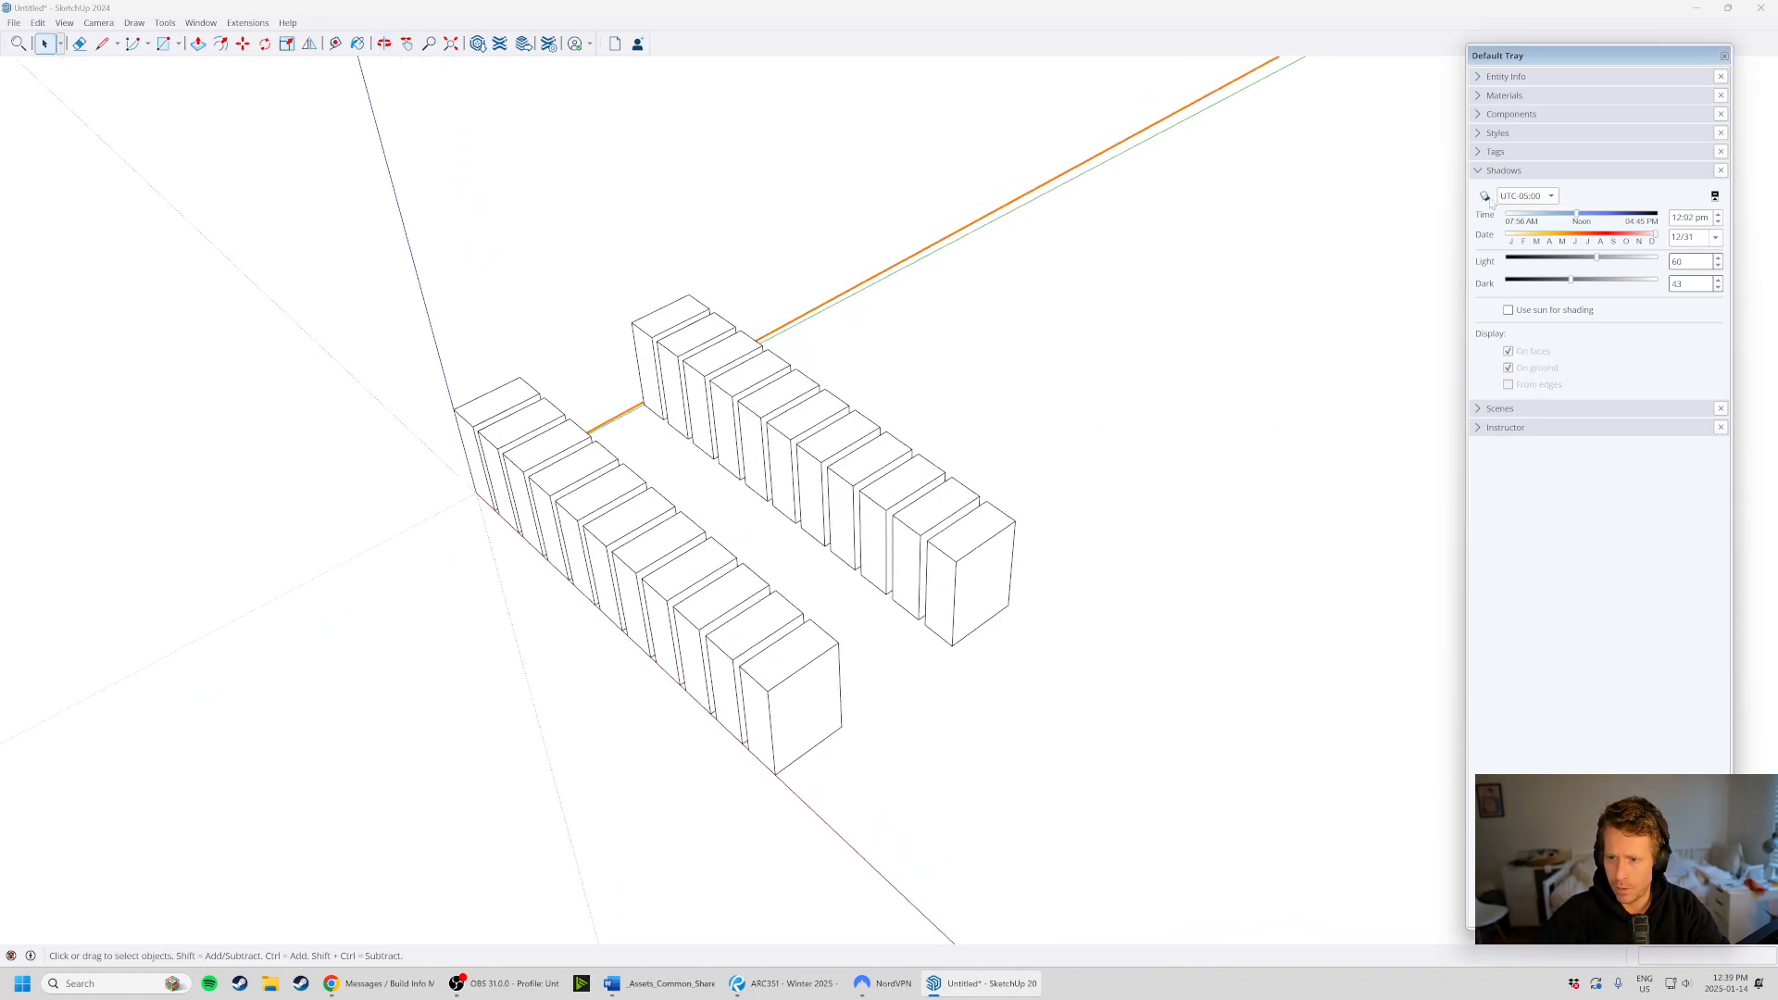
click(1484, 197)
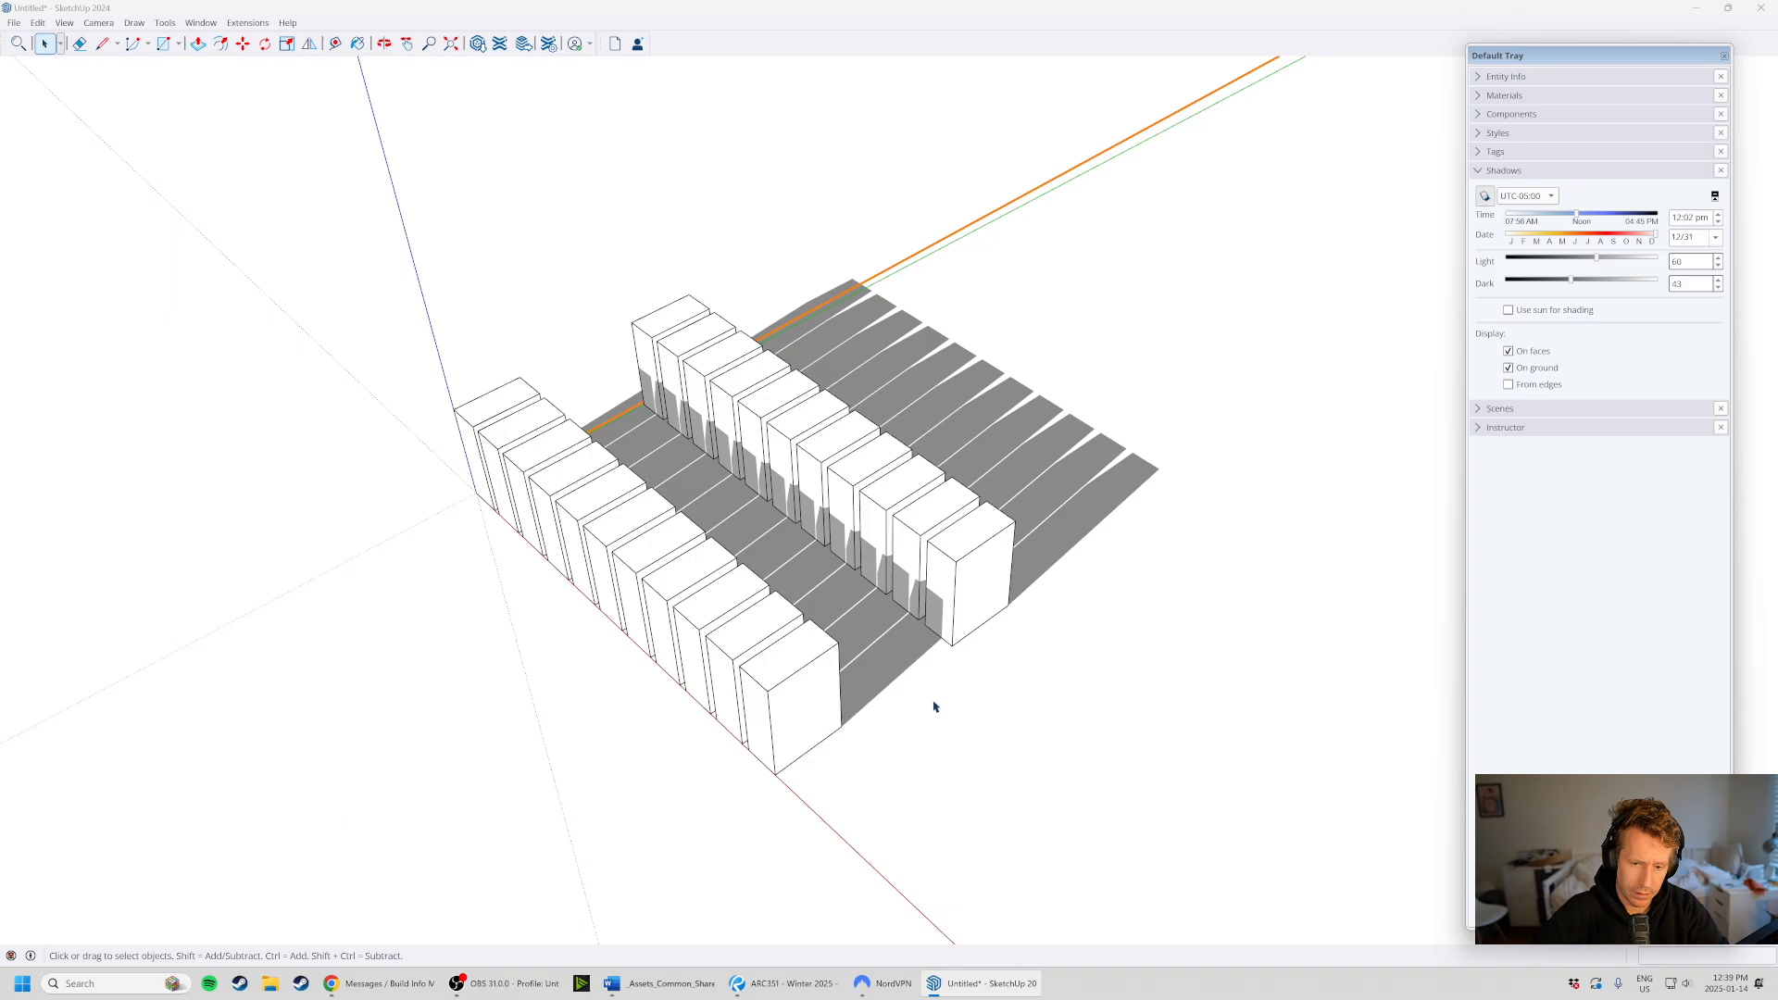
middle_drag(933, 706, 973, 710)
middle_drag(608, 556, 647, 591)
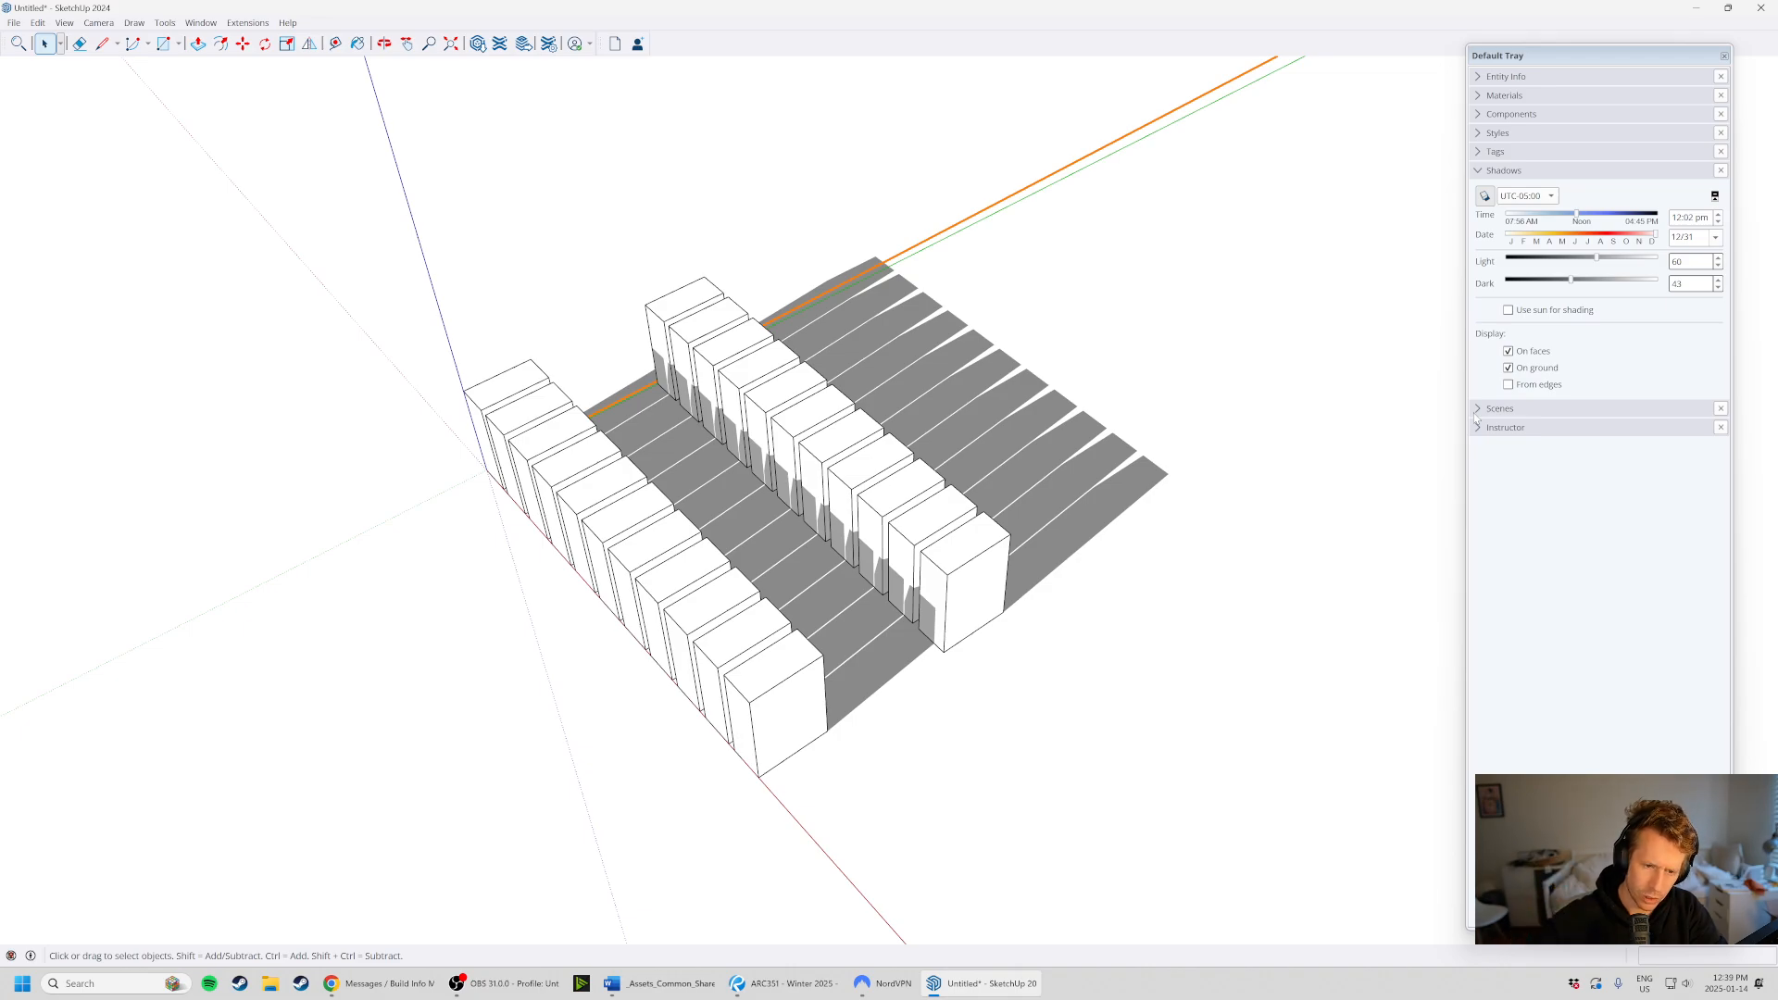
- Set the shadow date to 03/21 and save the current view as a first scene
click(1491, 411)
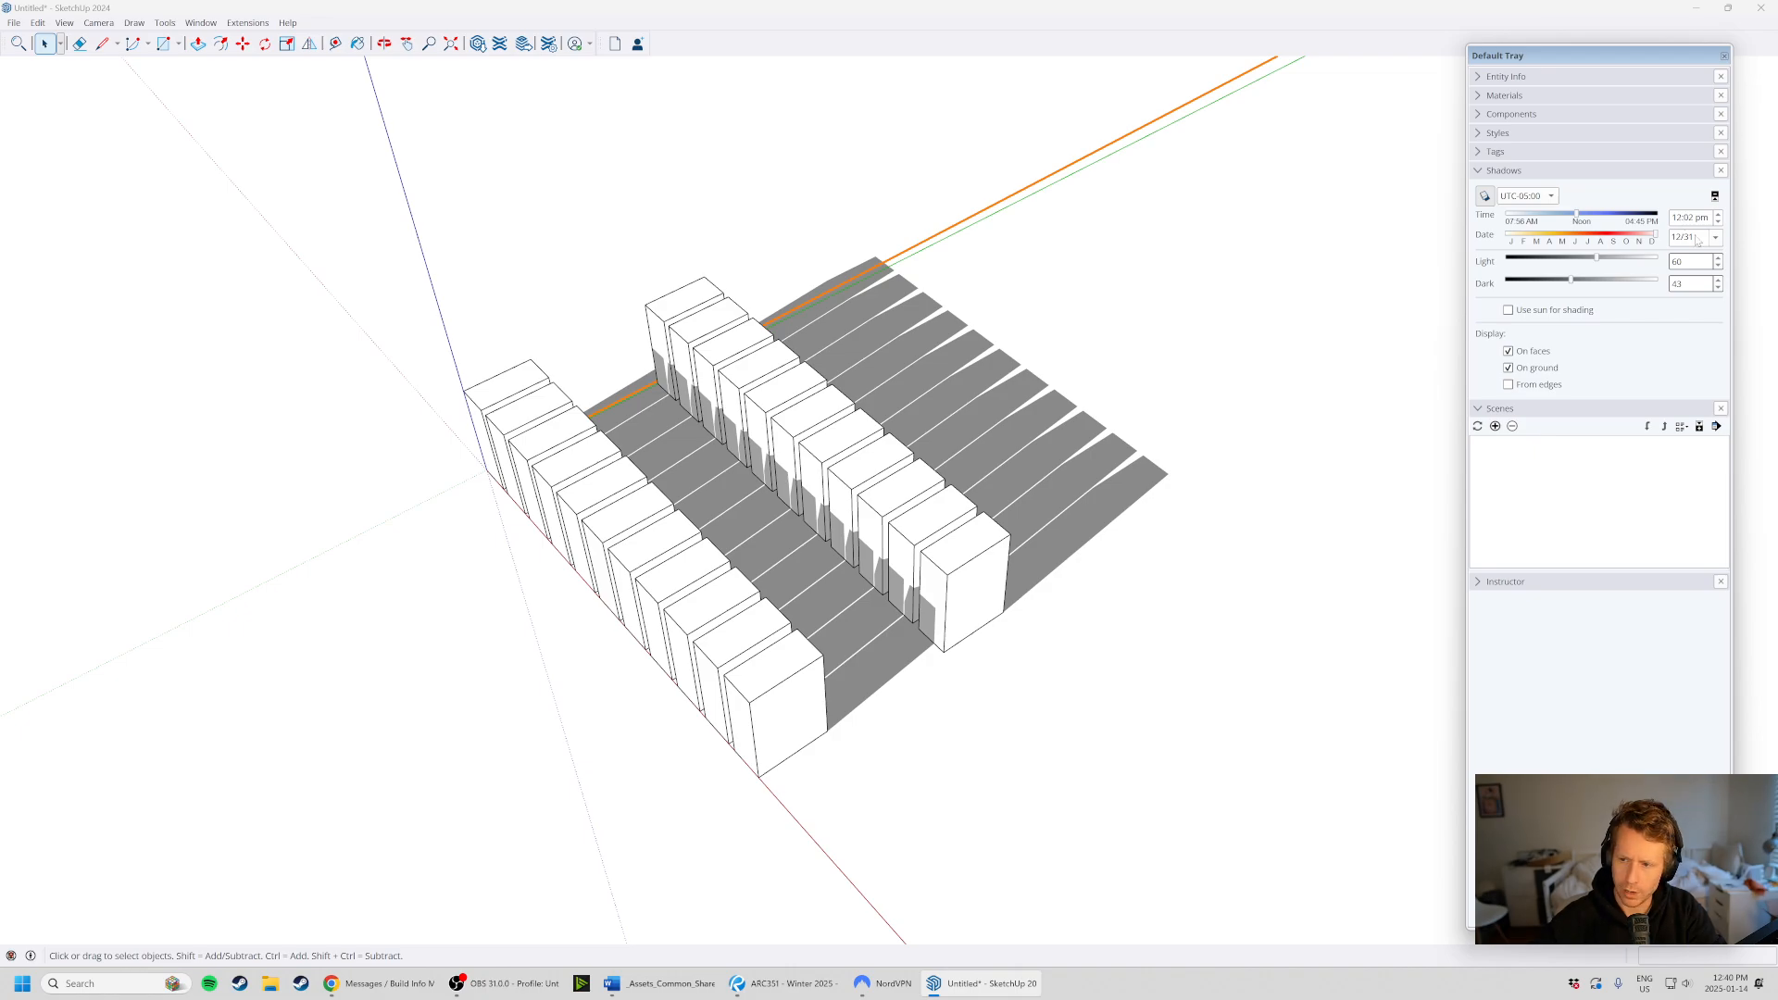
click(1604, 236)
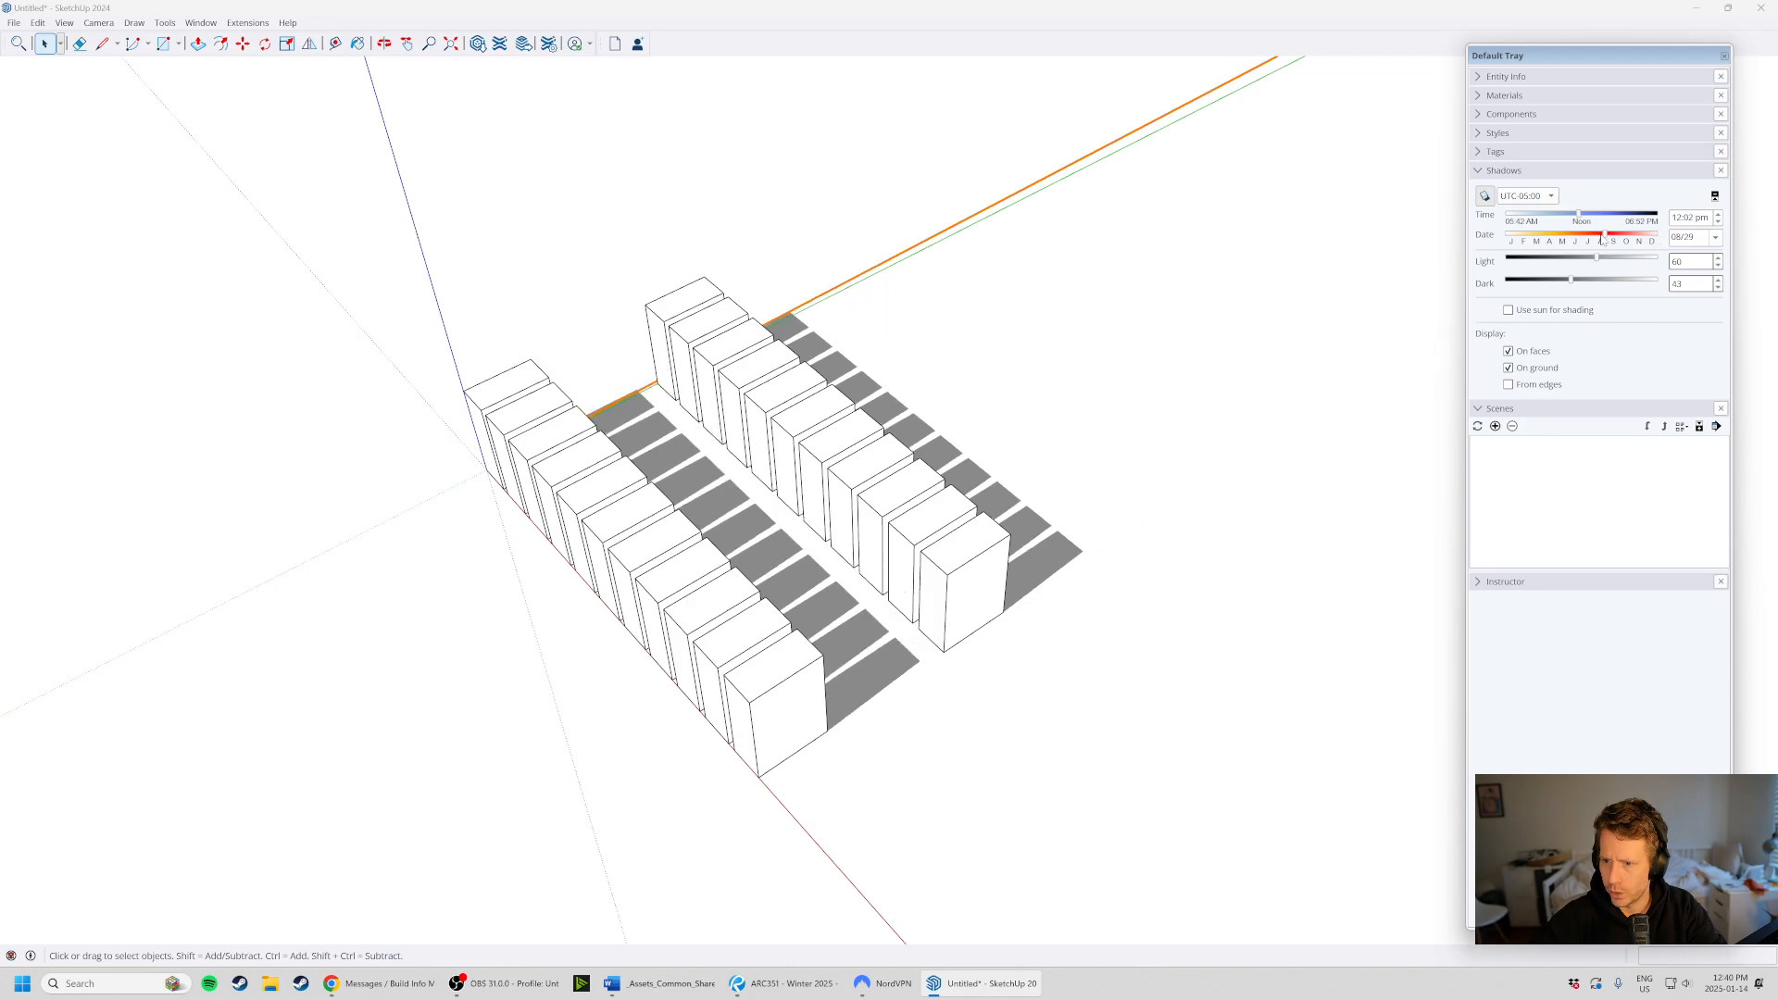
drag(1604, 238, 1542, 243)
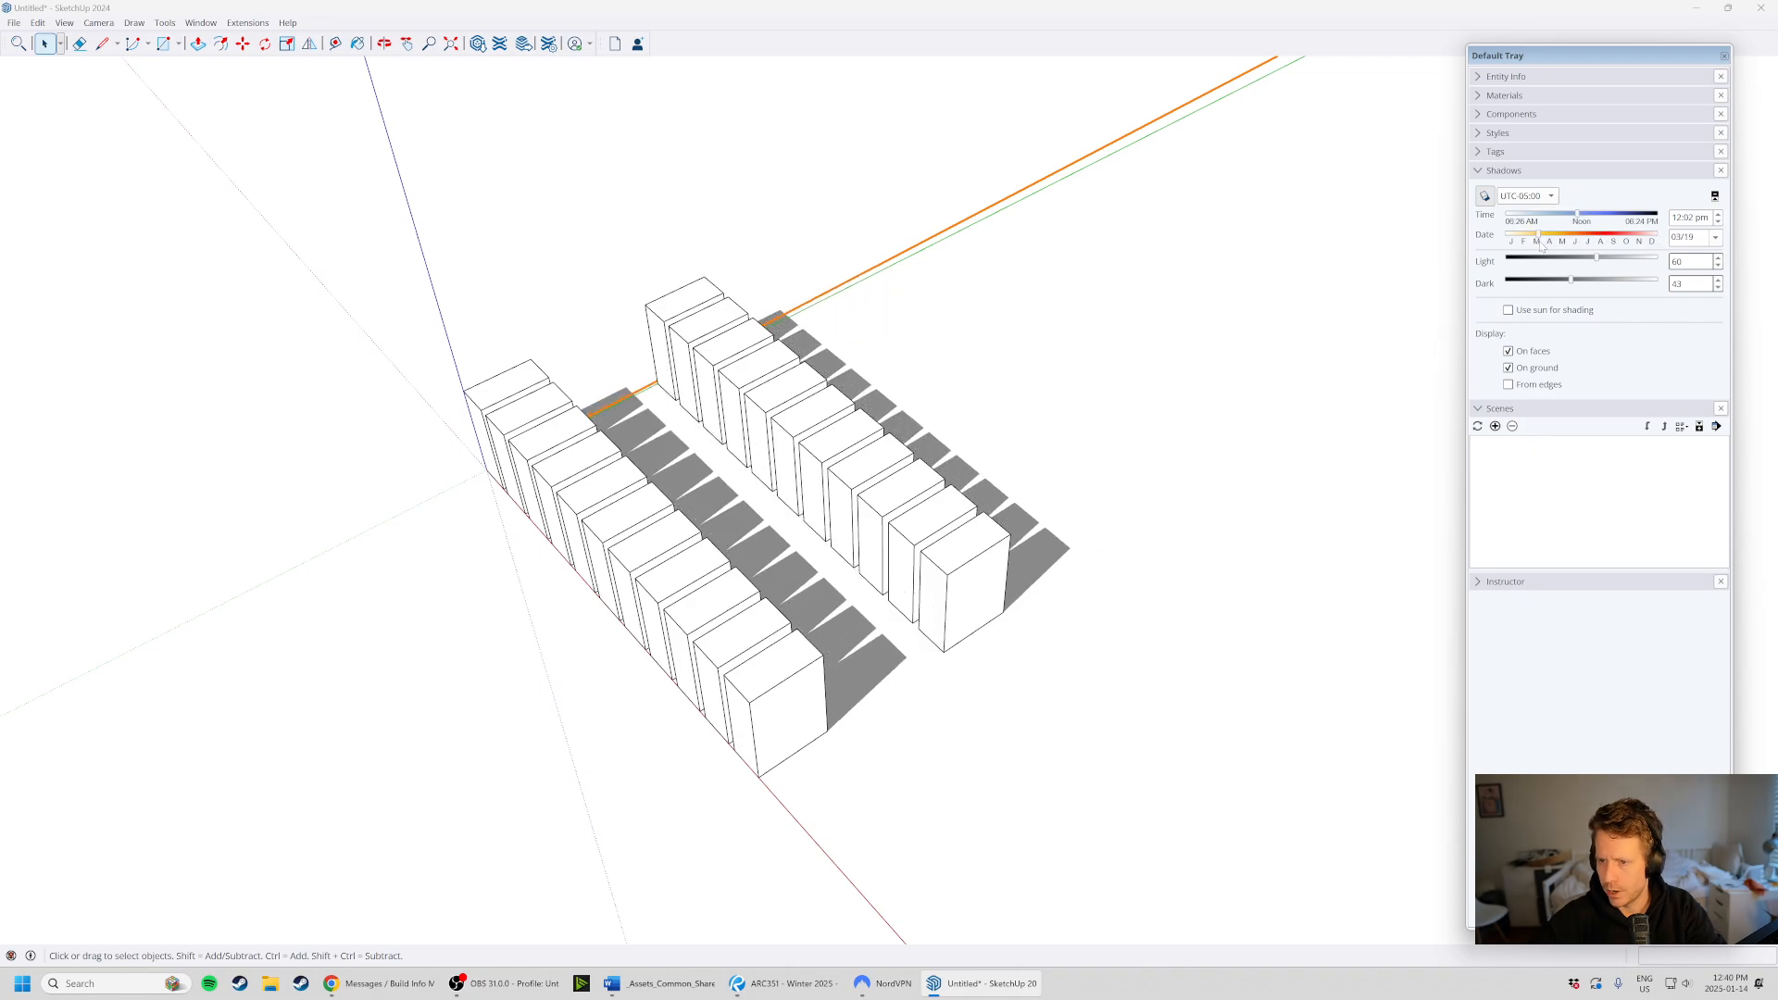
click(1715, 238)
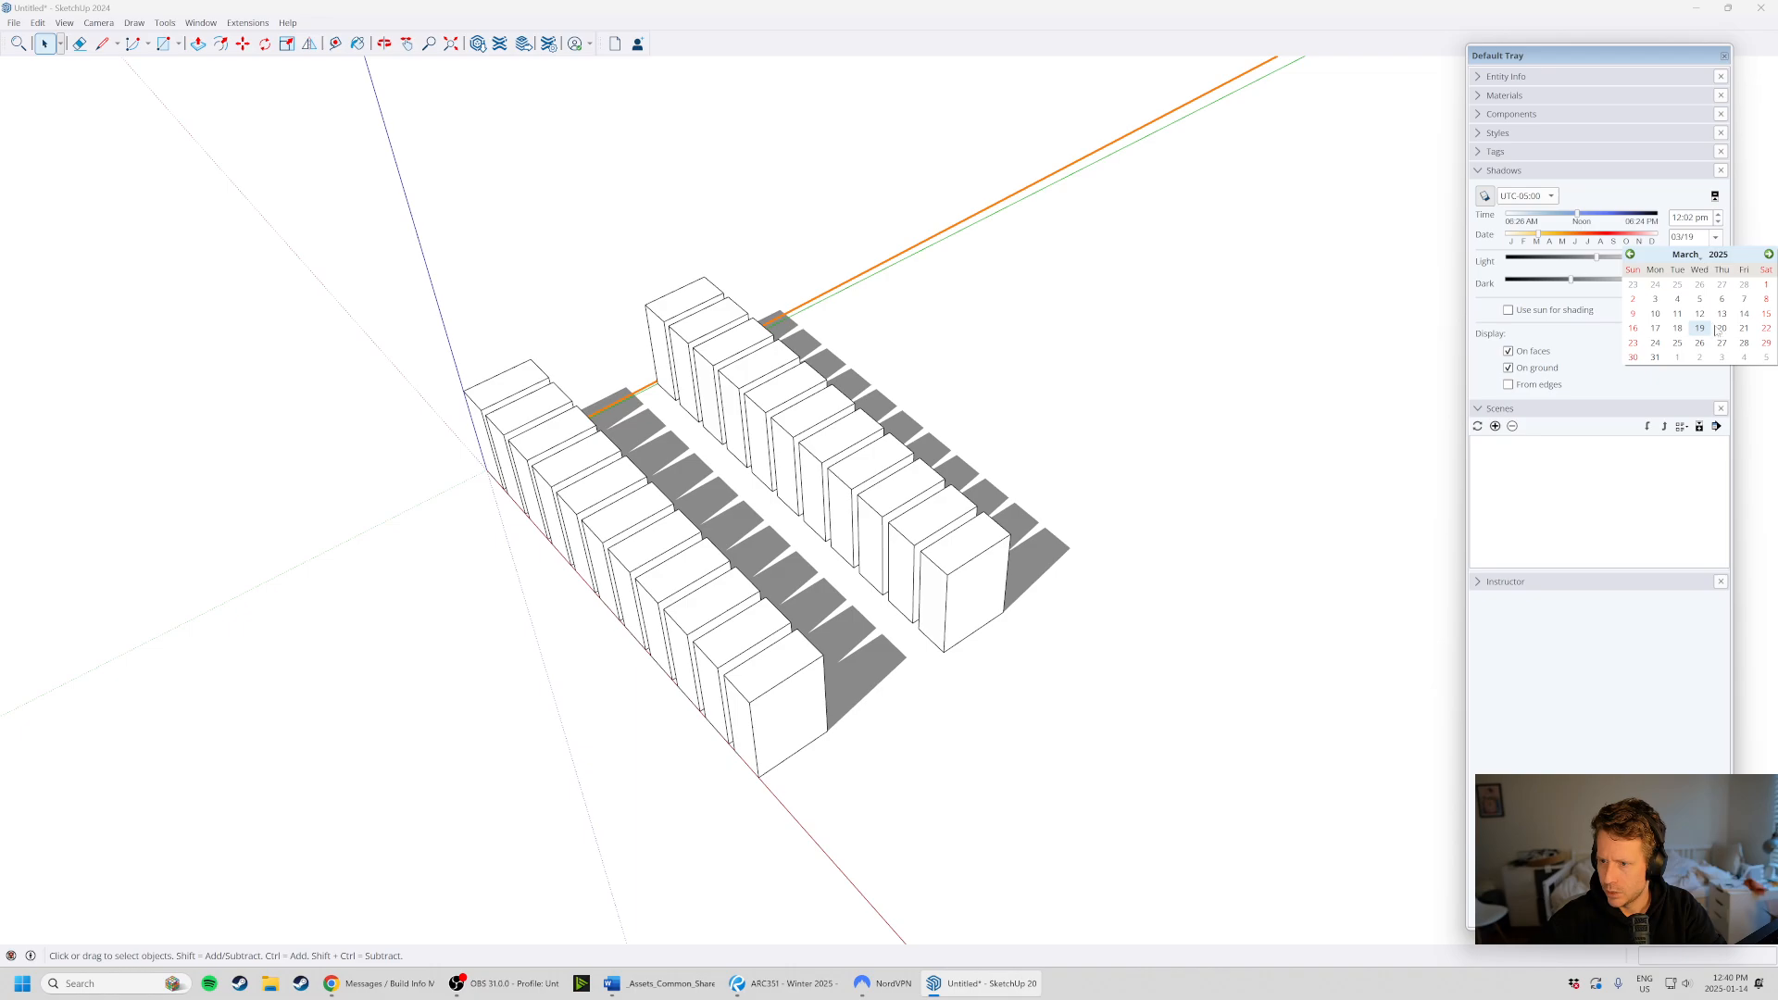
click(1744, 329)
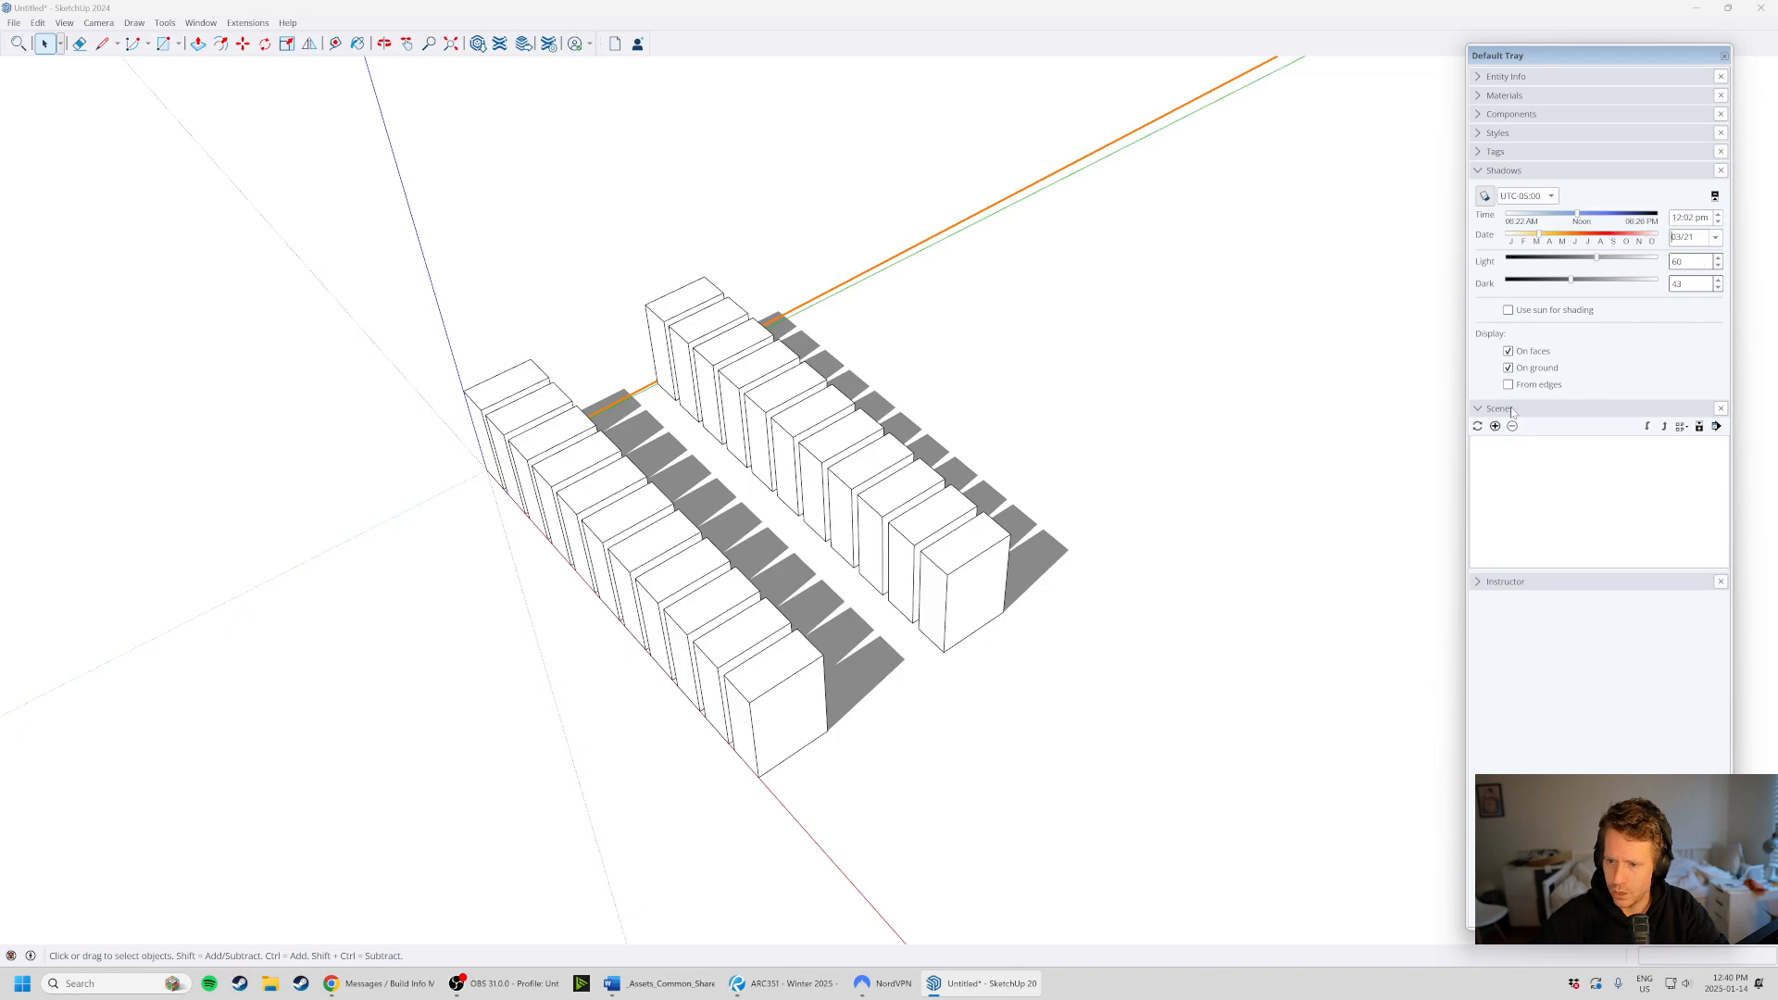
click(1495, 426)
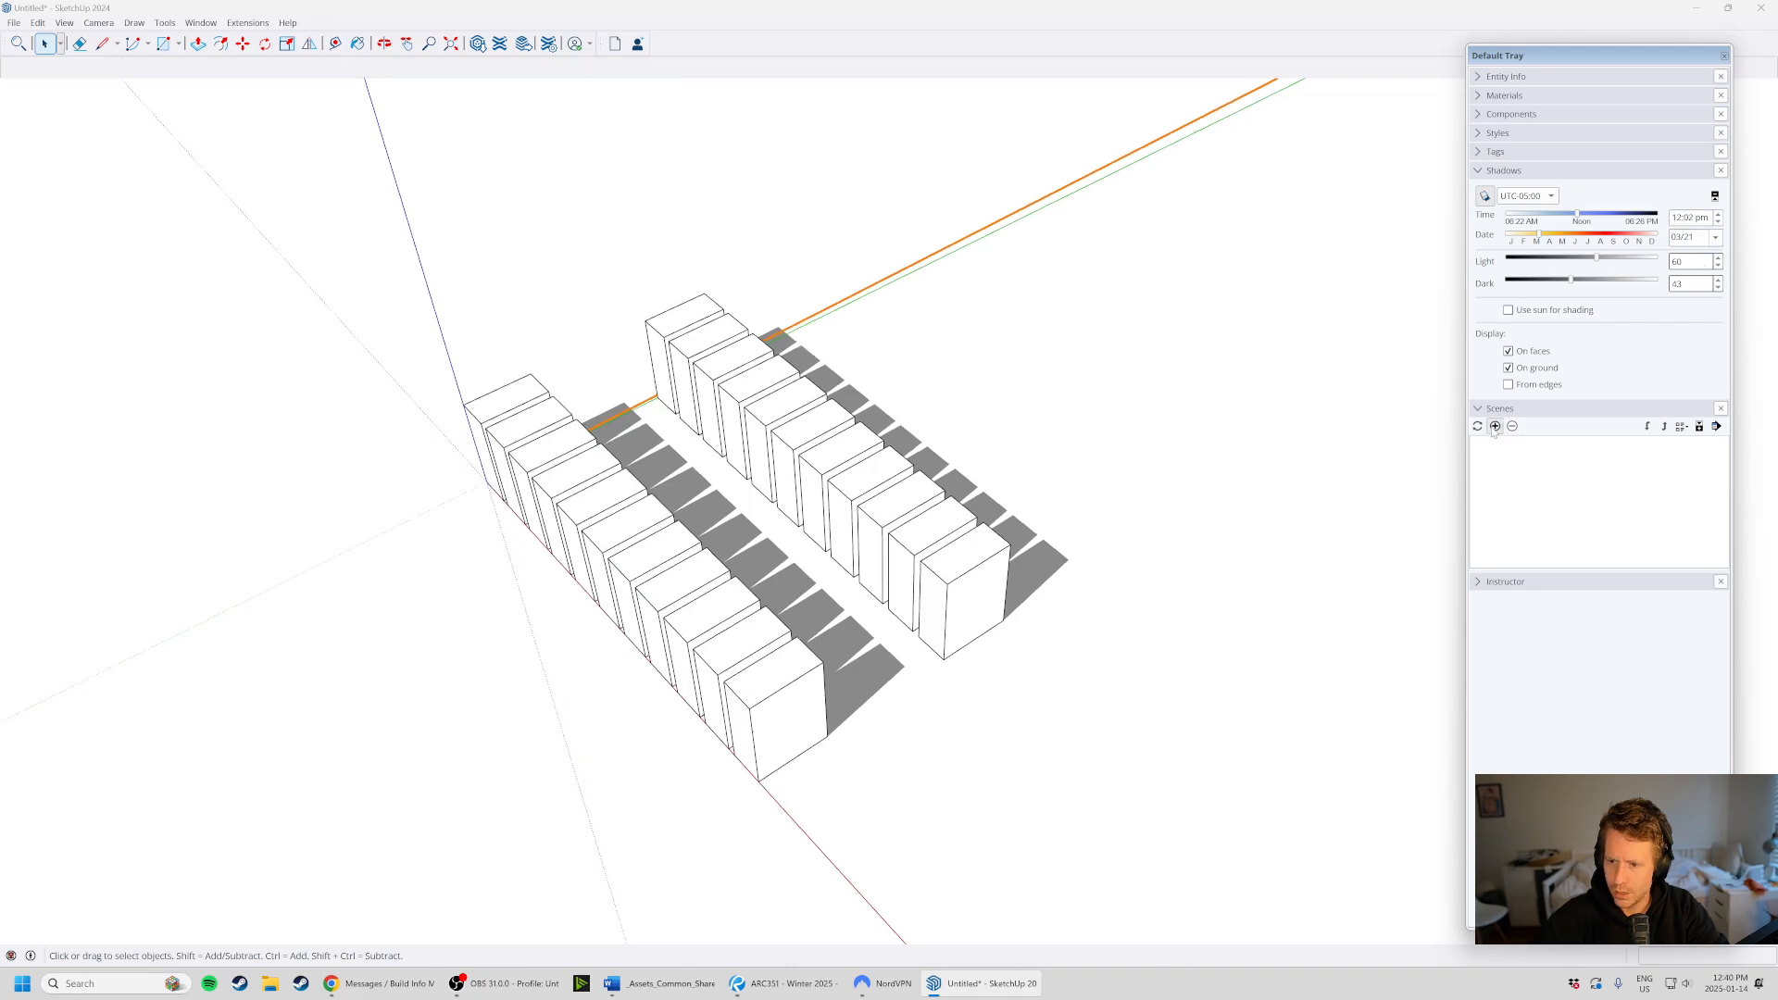
click(1589, 544)
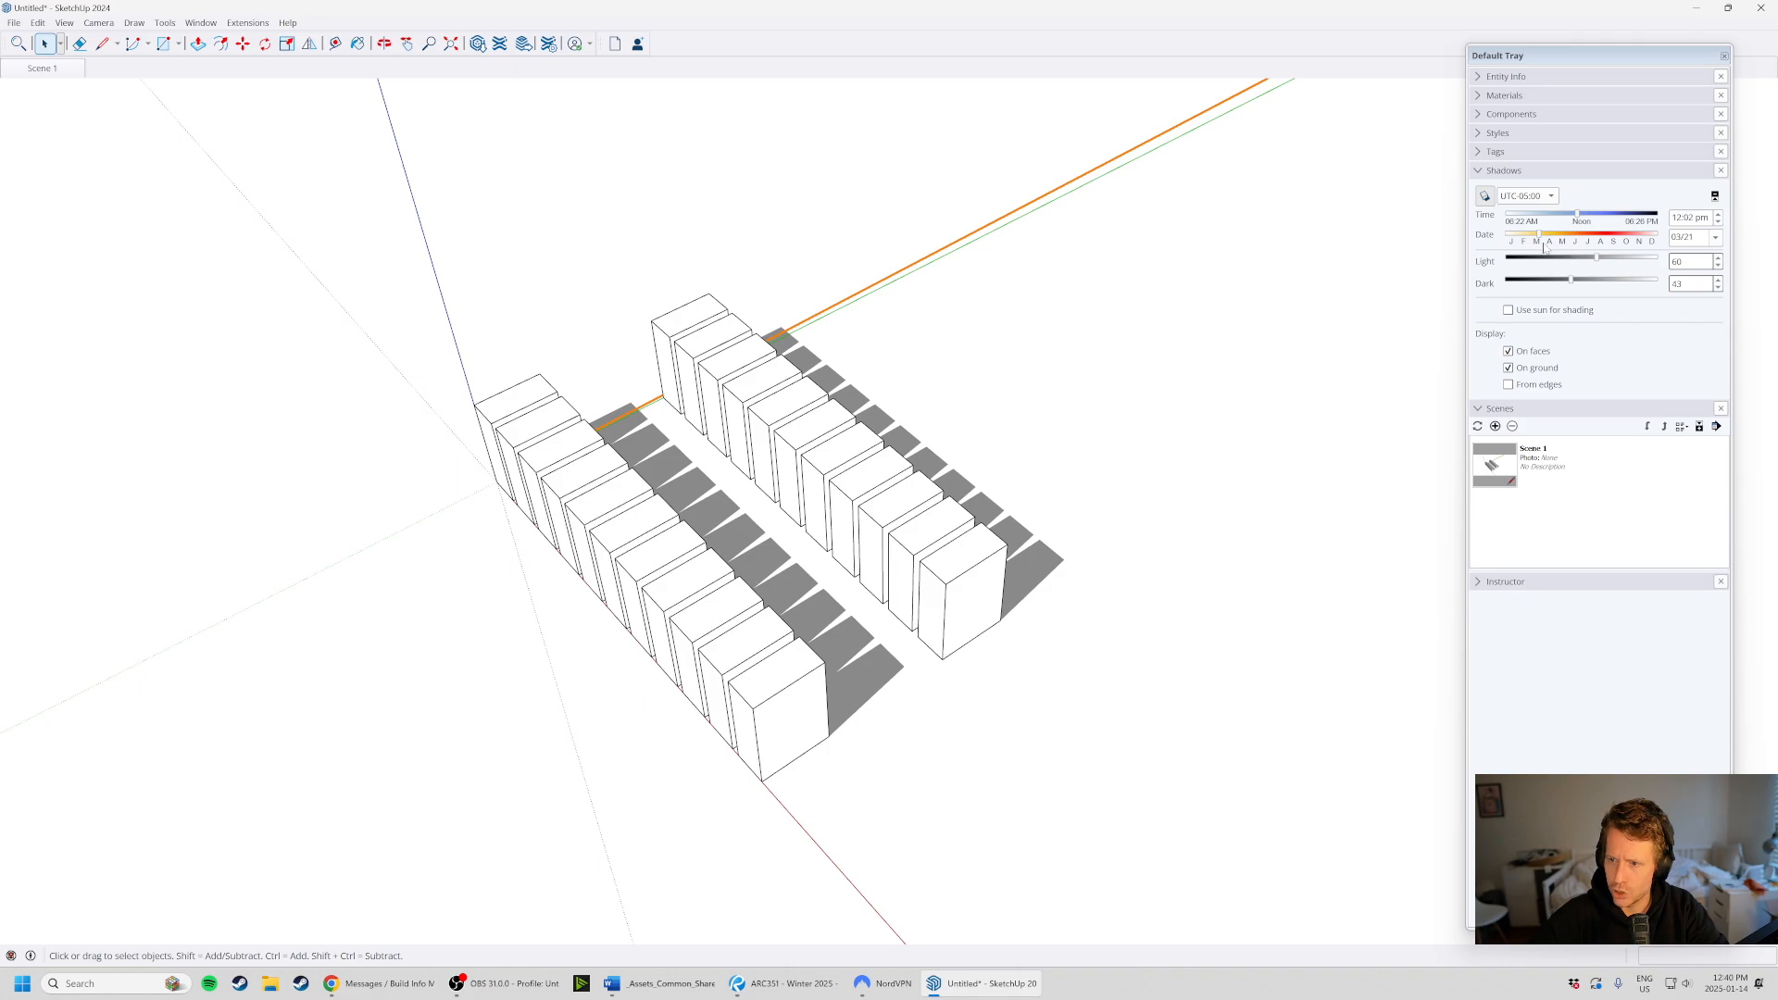
- Save a second scene with the shadow date set to 06/21 and enlarge the scene list
click(1715, 238)
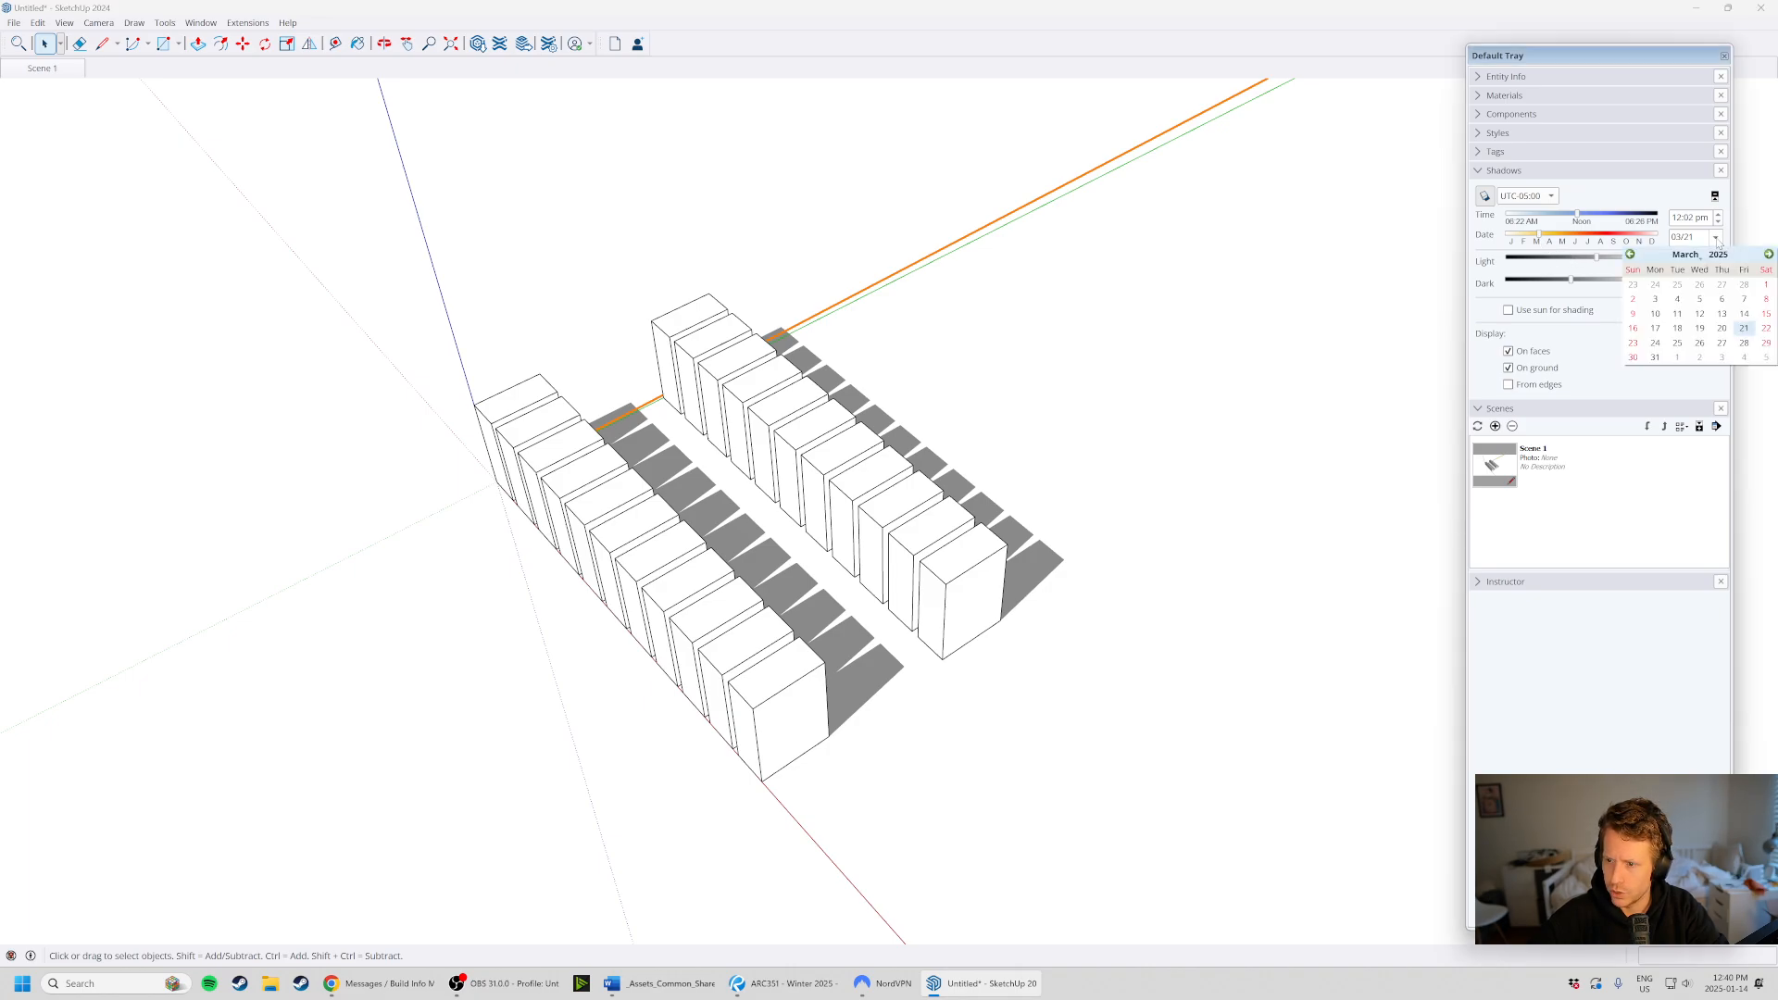
click(1769, 254)
click(1769, 253)
click(1769, 254)
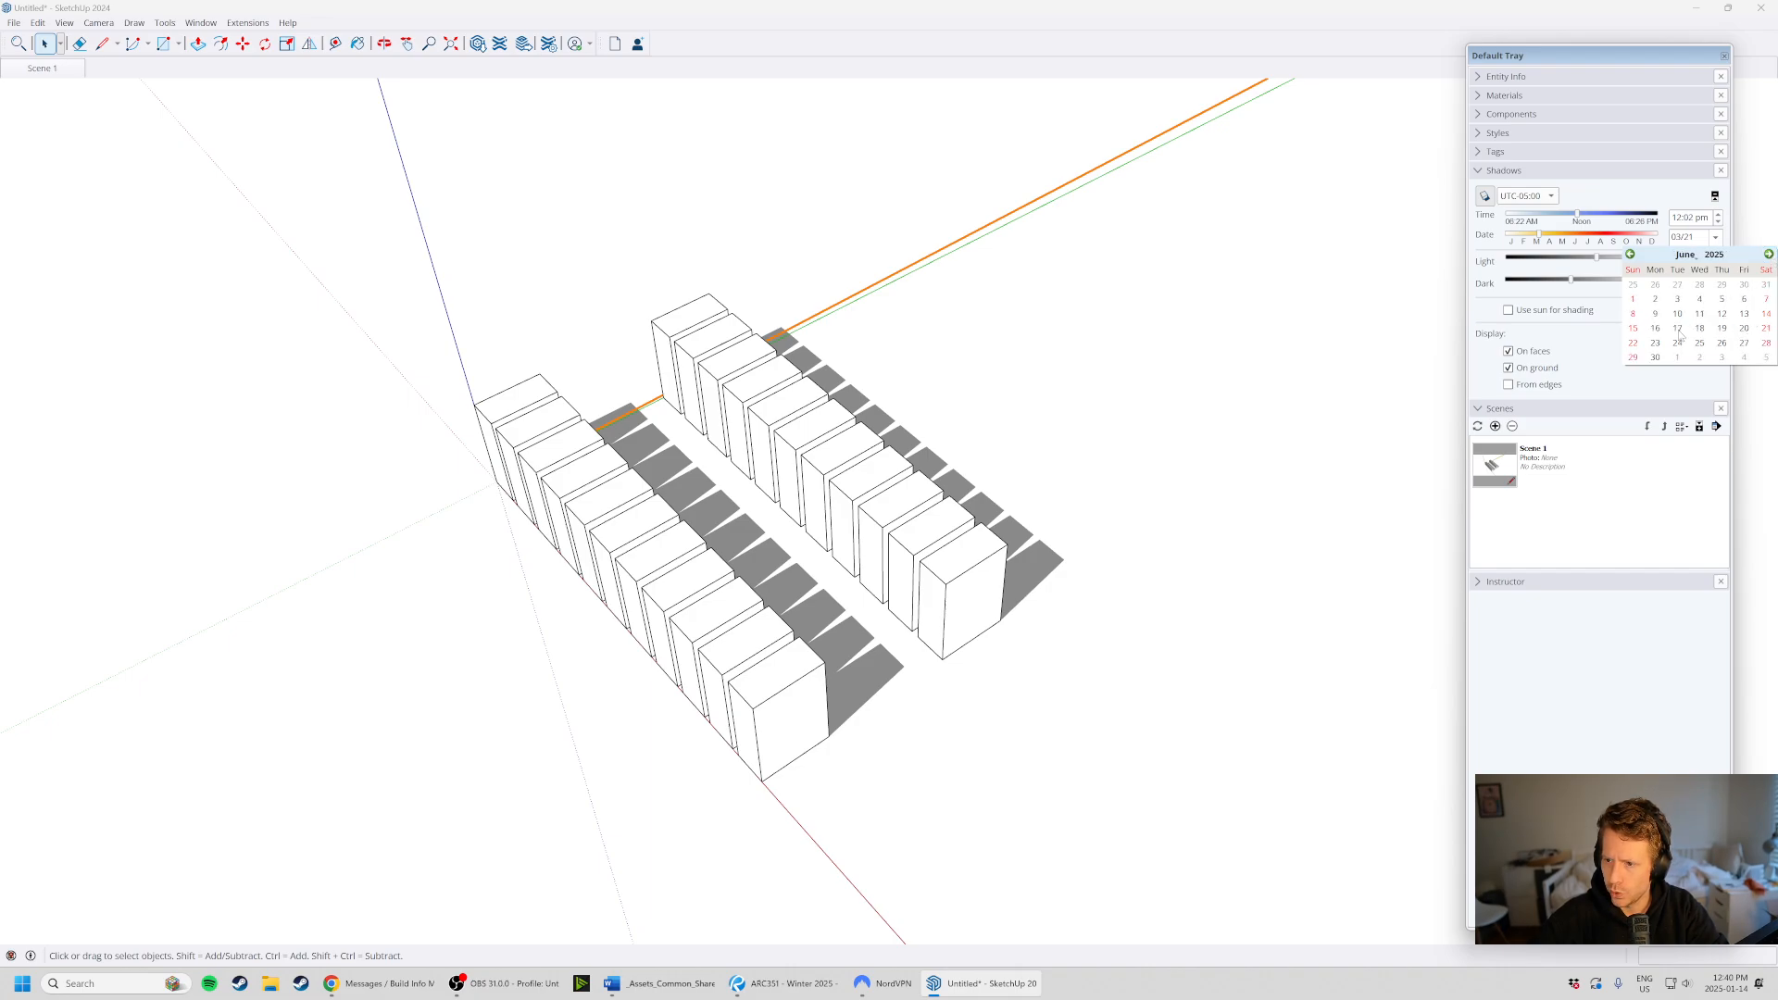
click(1766, 327)
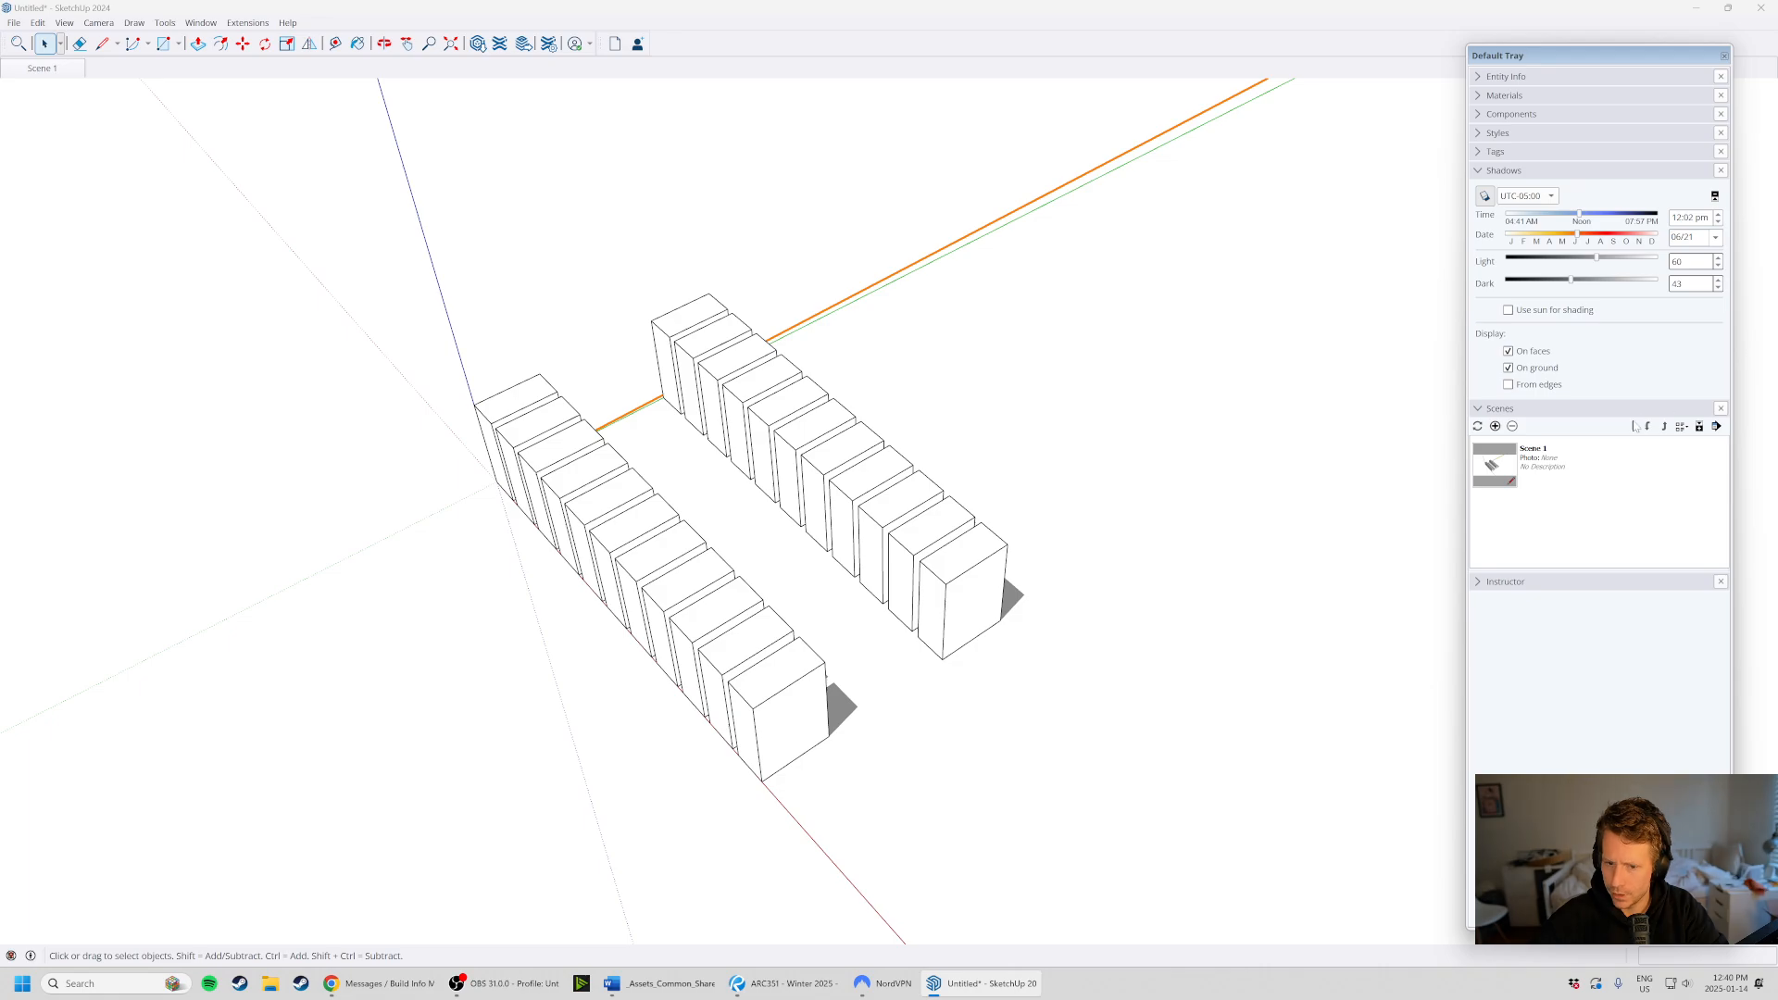
click(1495, 427)
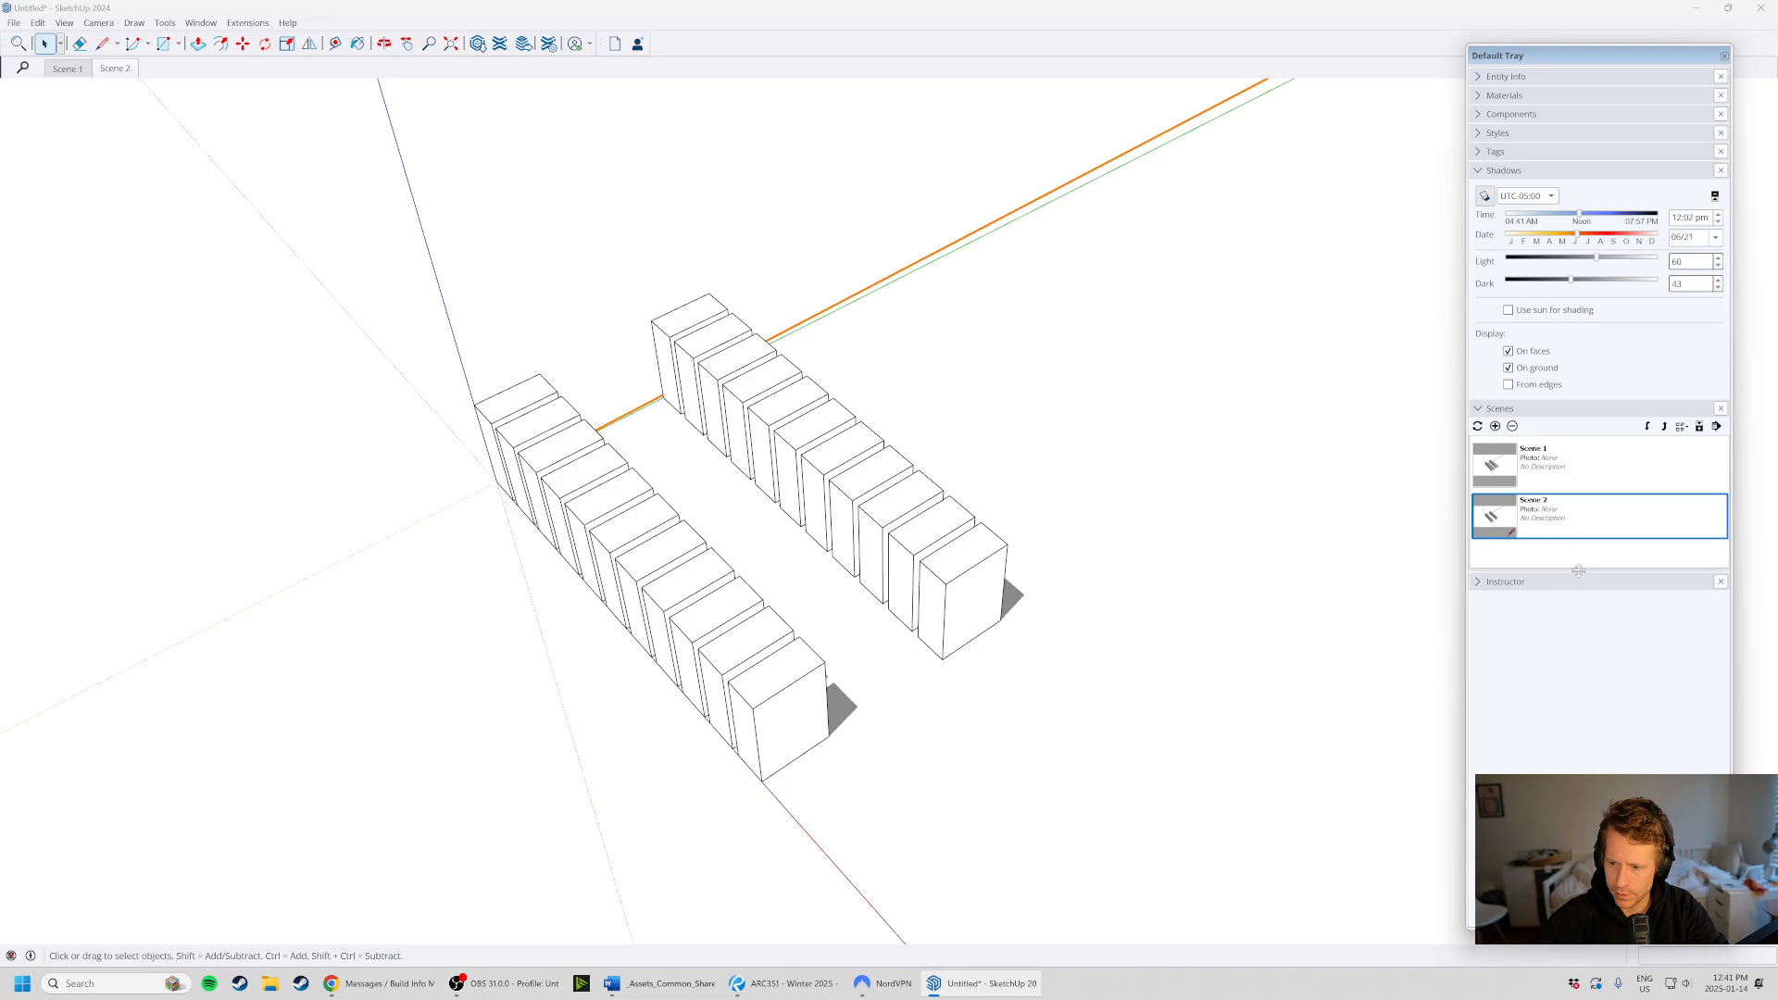
drag(1592, 571, 1595, 707)
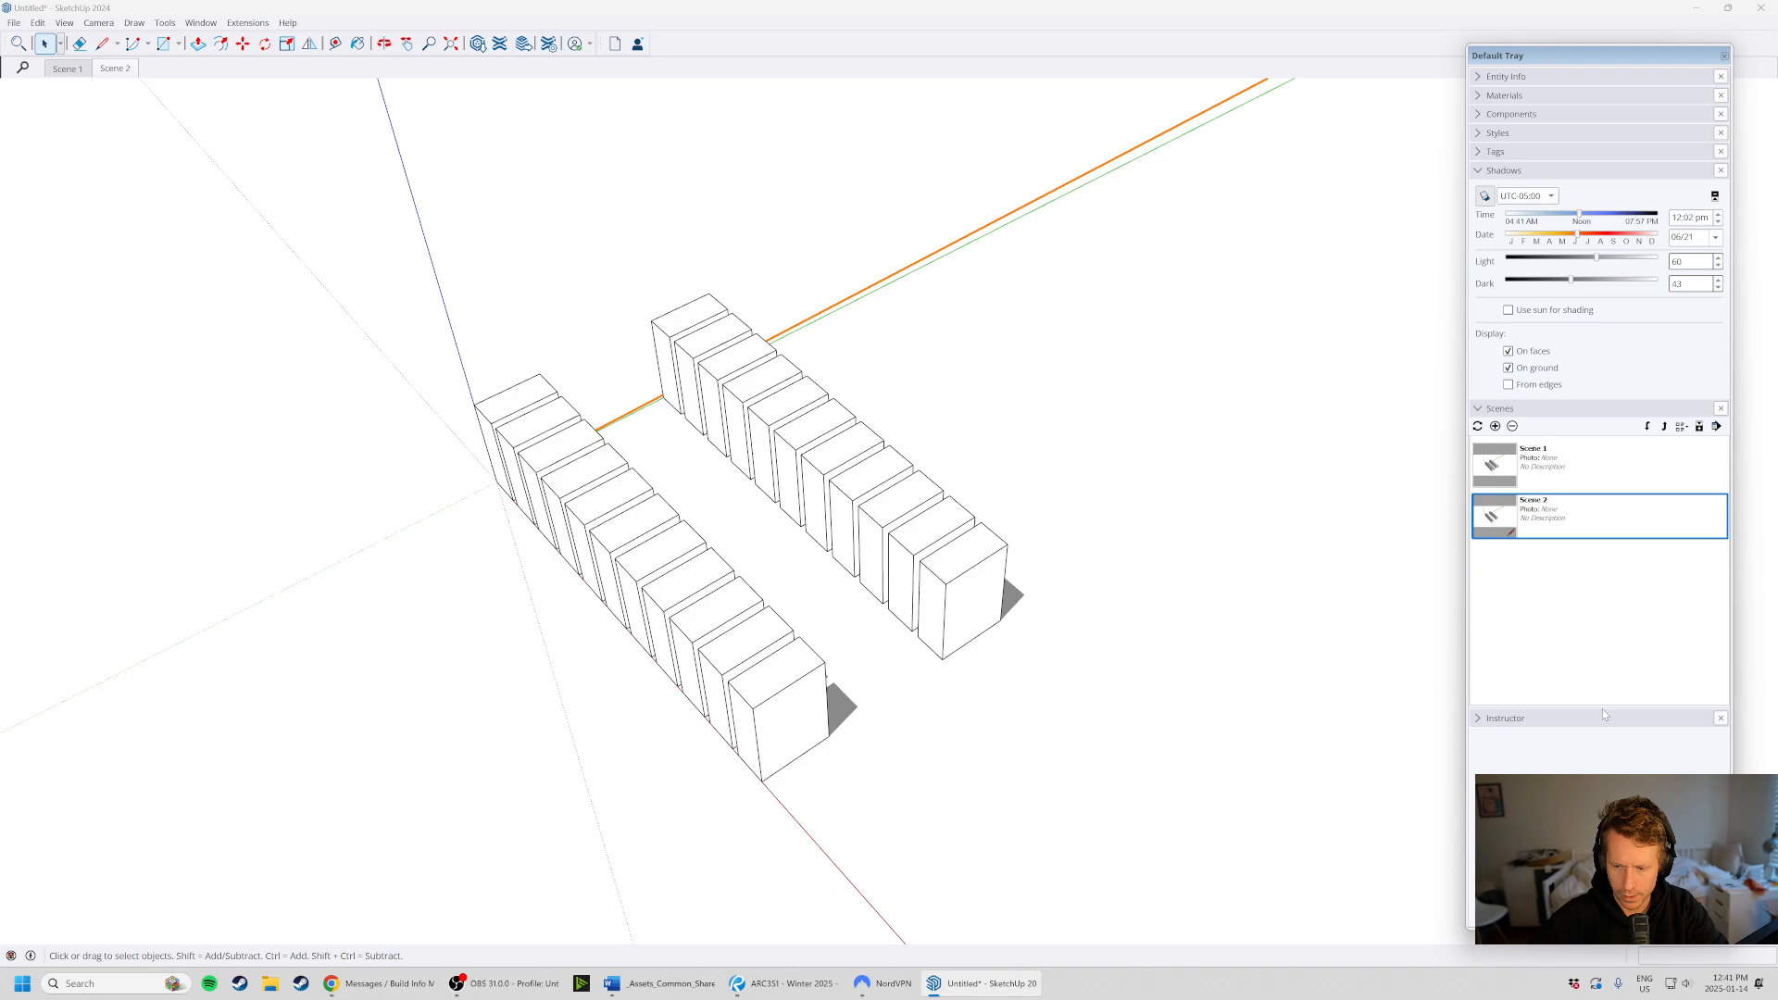
drag(1603, 705, 1602, 749)
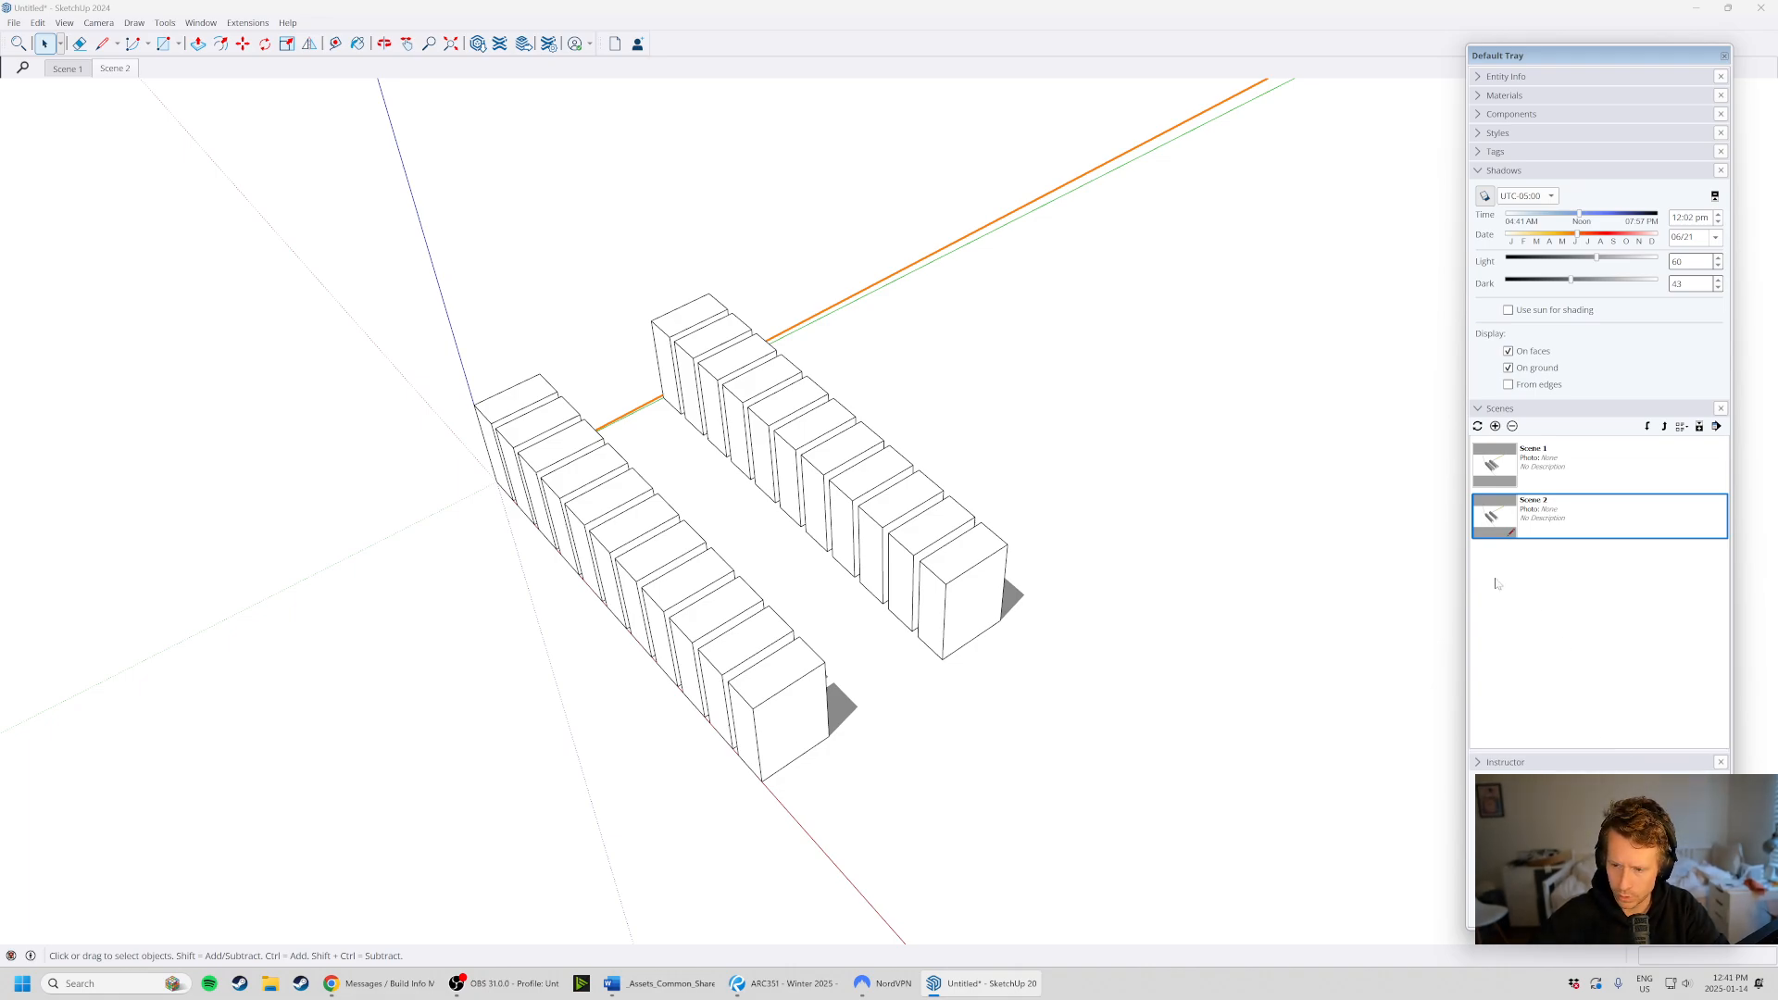
- Set the shadow date to 09/21 and save a third scene from a slightly adjusted view
click(1715, 238)
click(1768, 254)
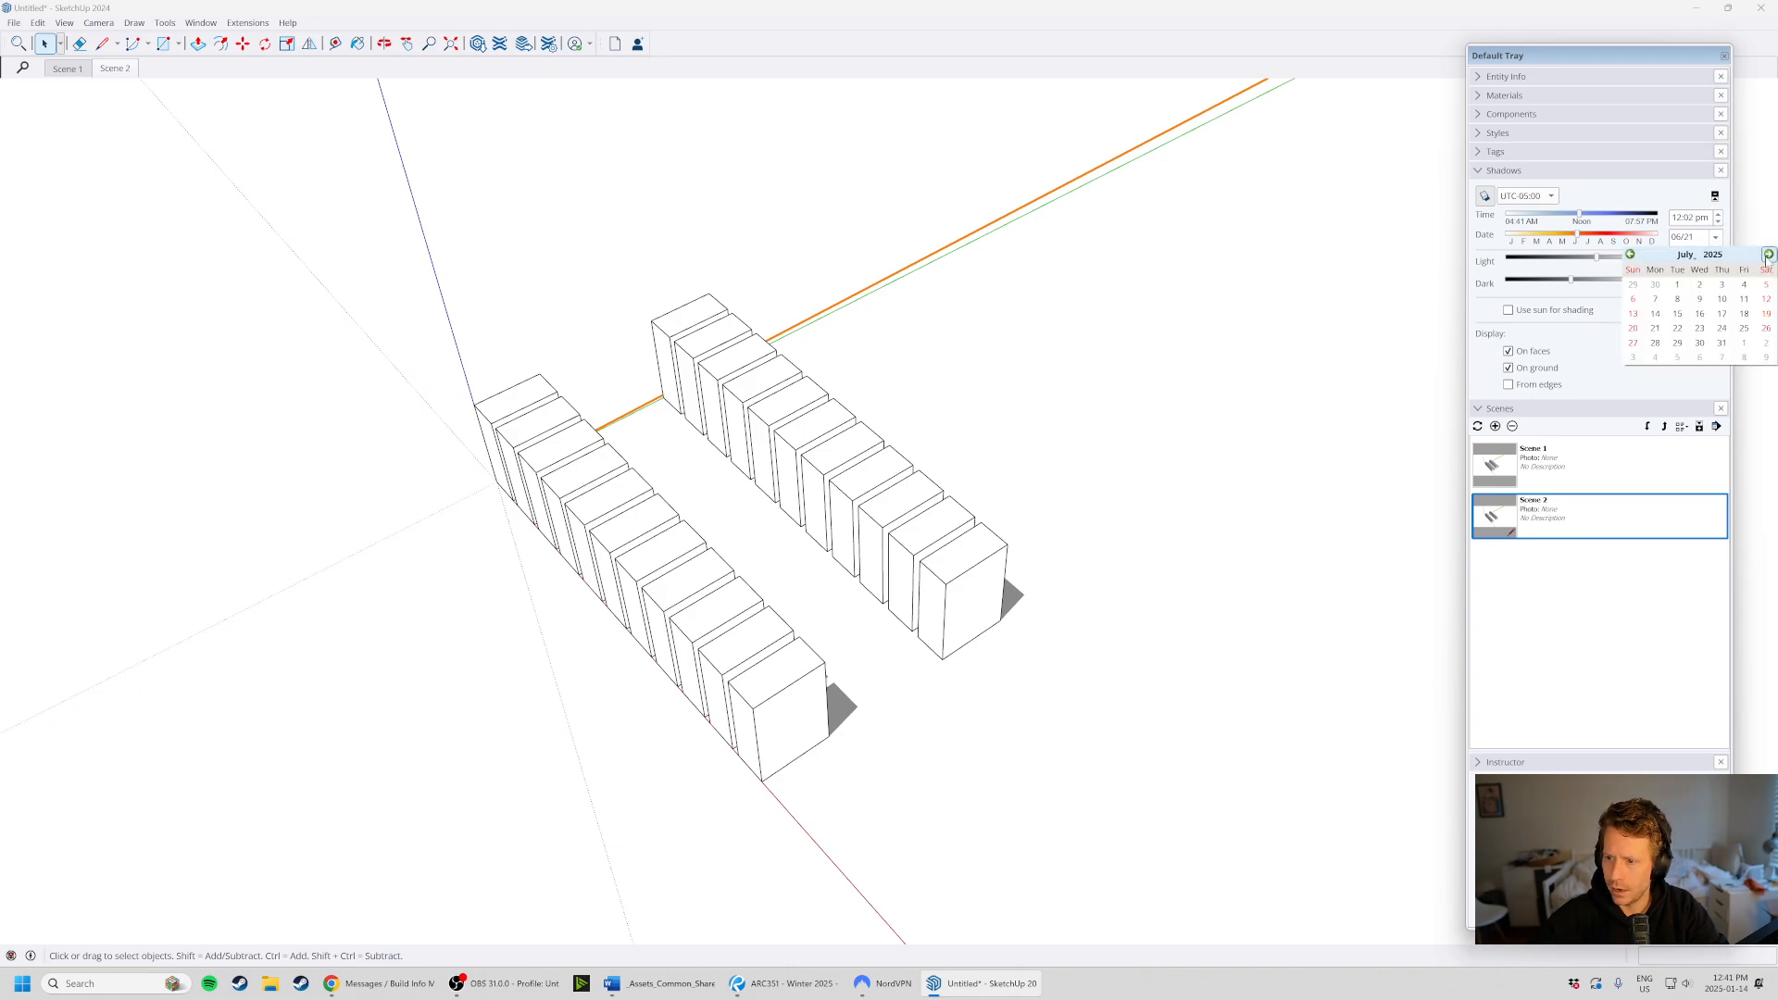
click(1768, 254)
click(1768, 254)
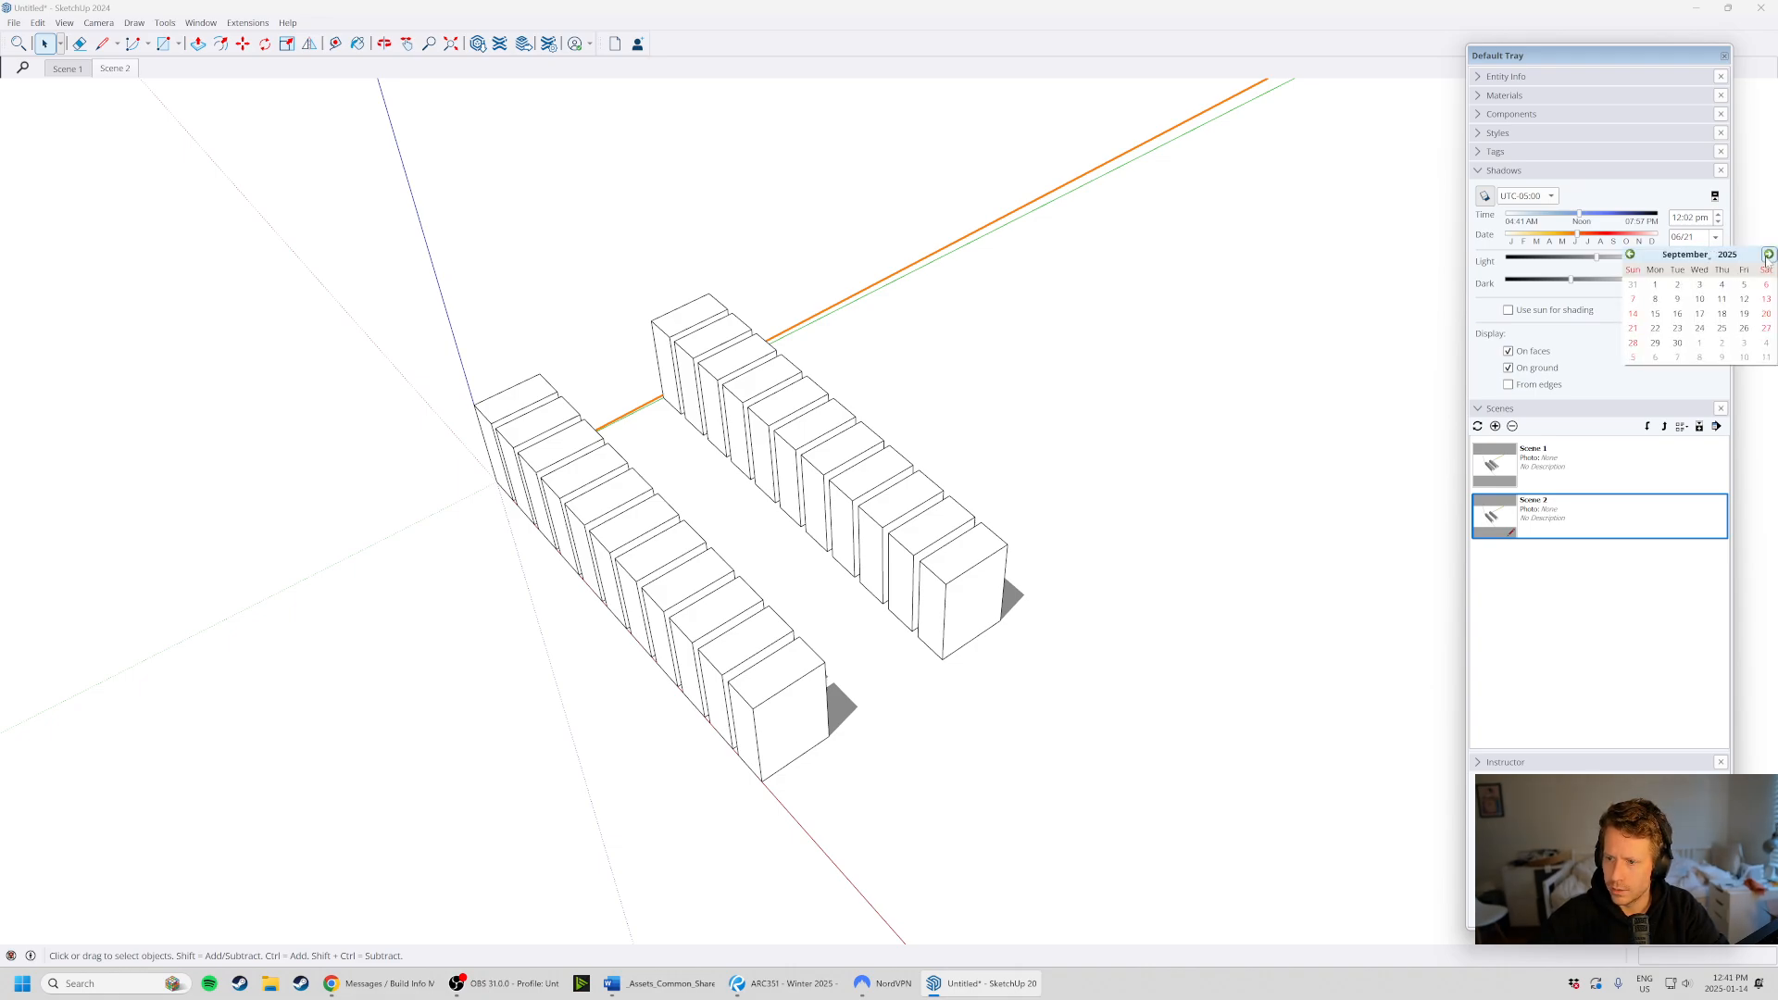
click(1634, 329)
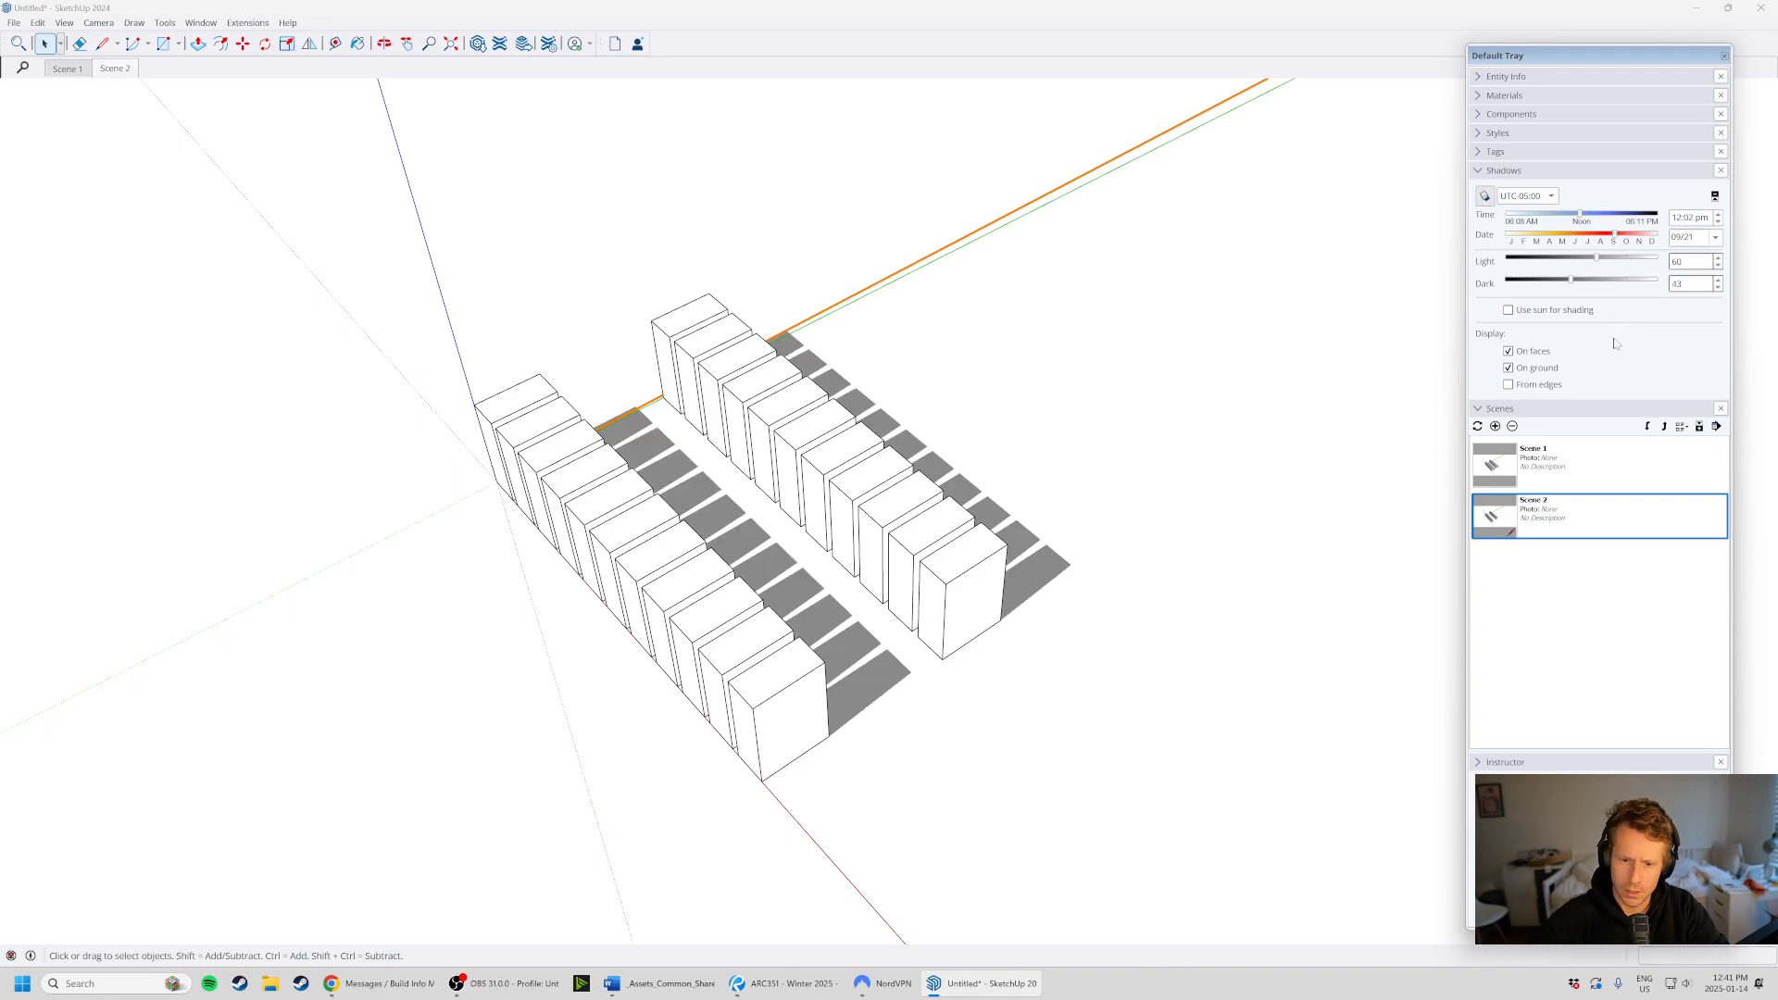
scroll(605, 352, down, 1)
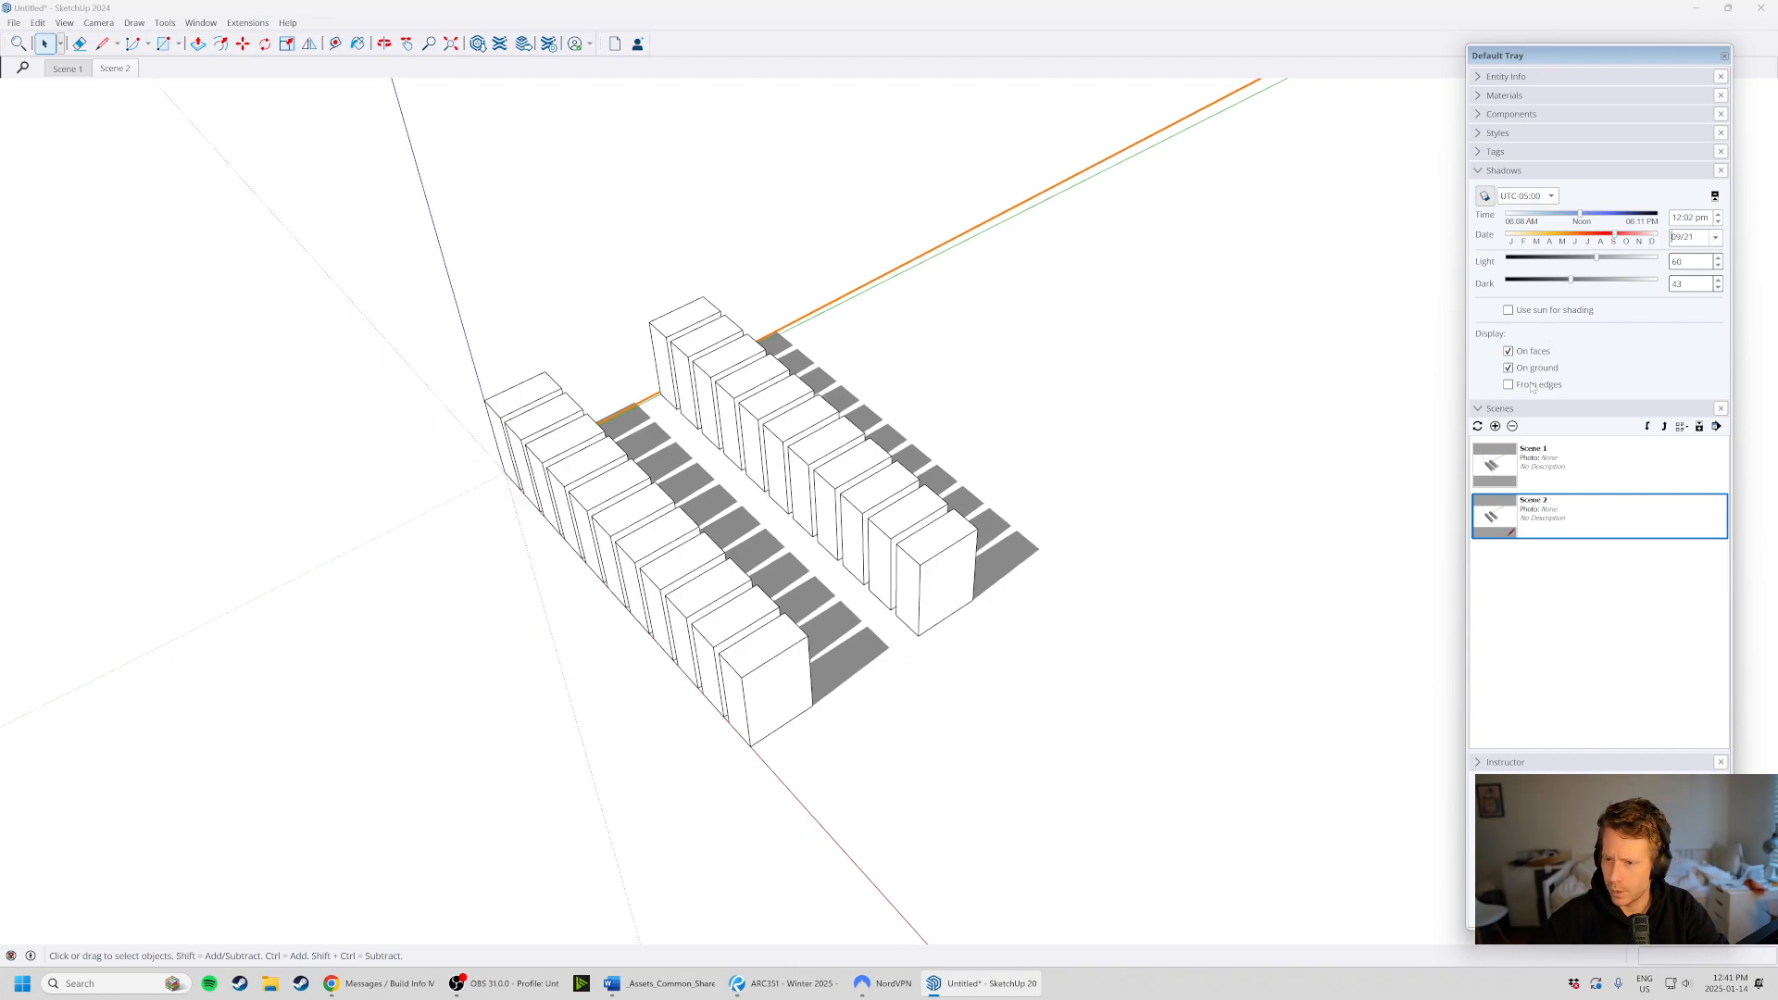
click(1495, 426)
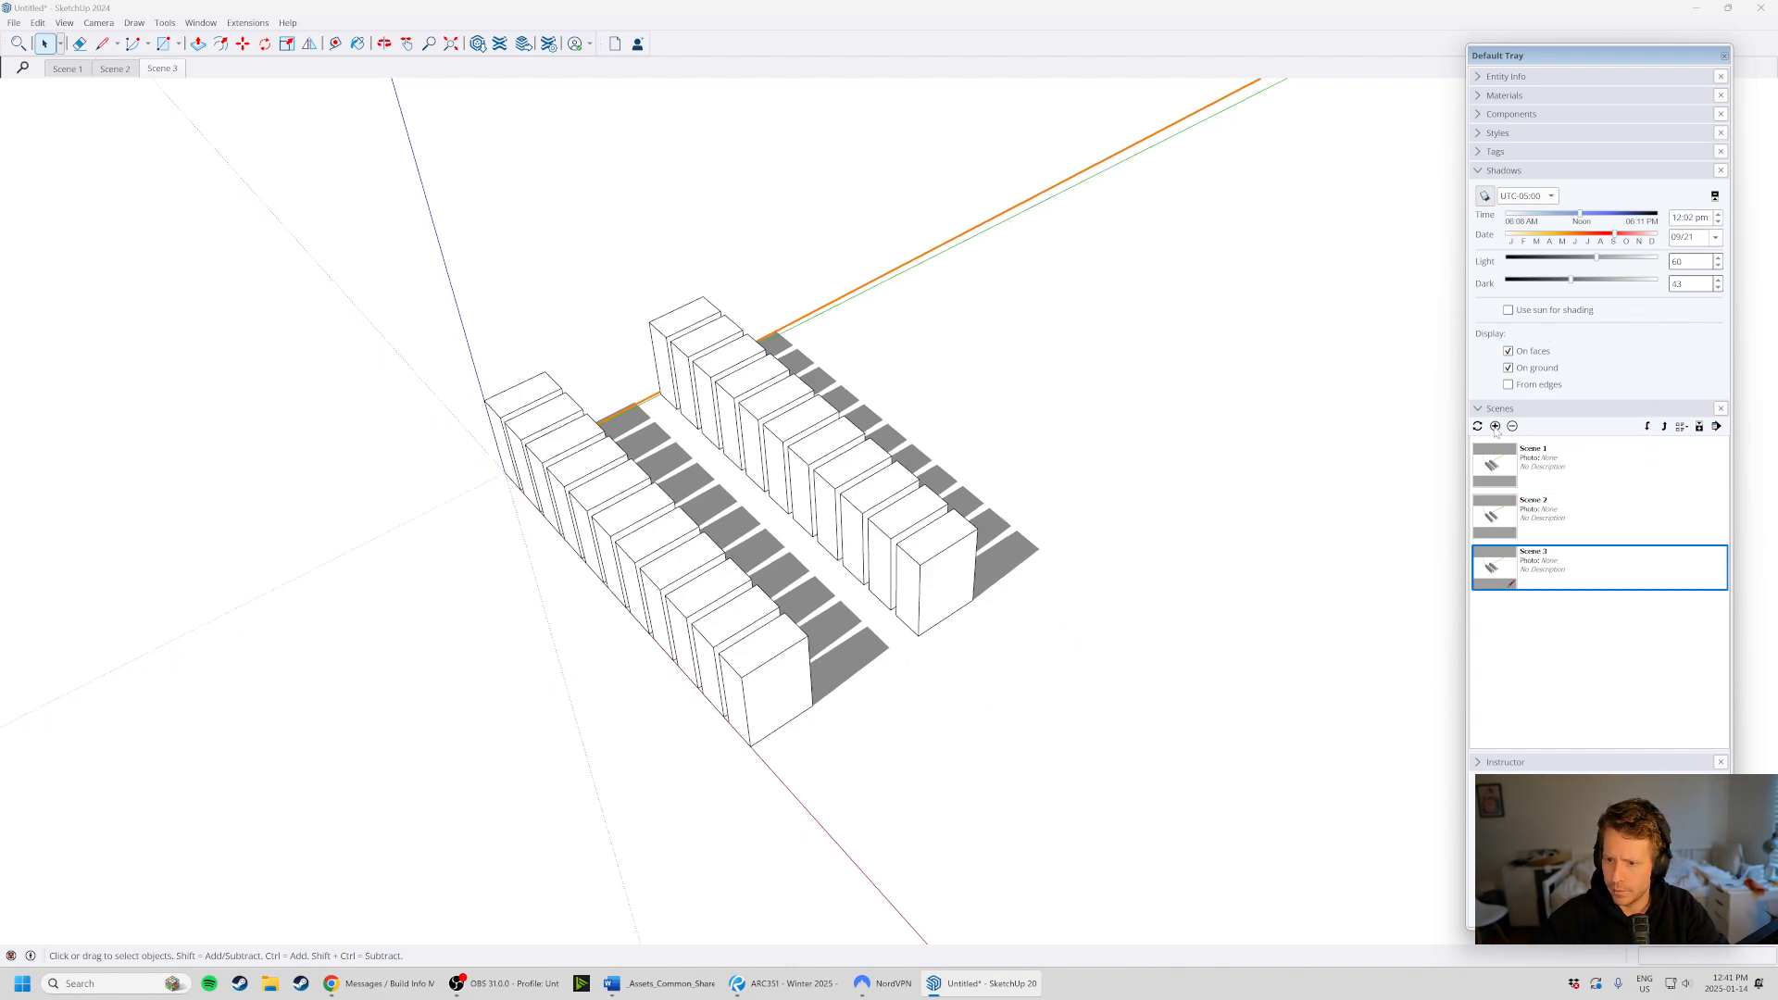
- Set the shadow date to 12/21
click(1715, 237)
click(1769, 254)
click(1769, 254)
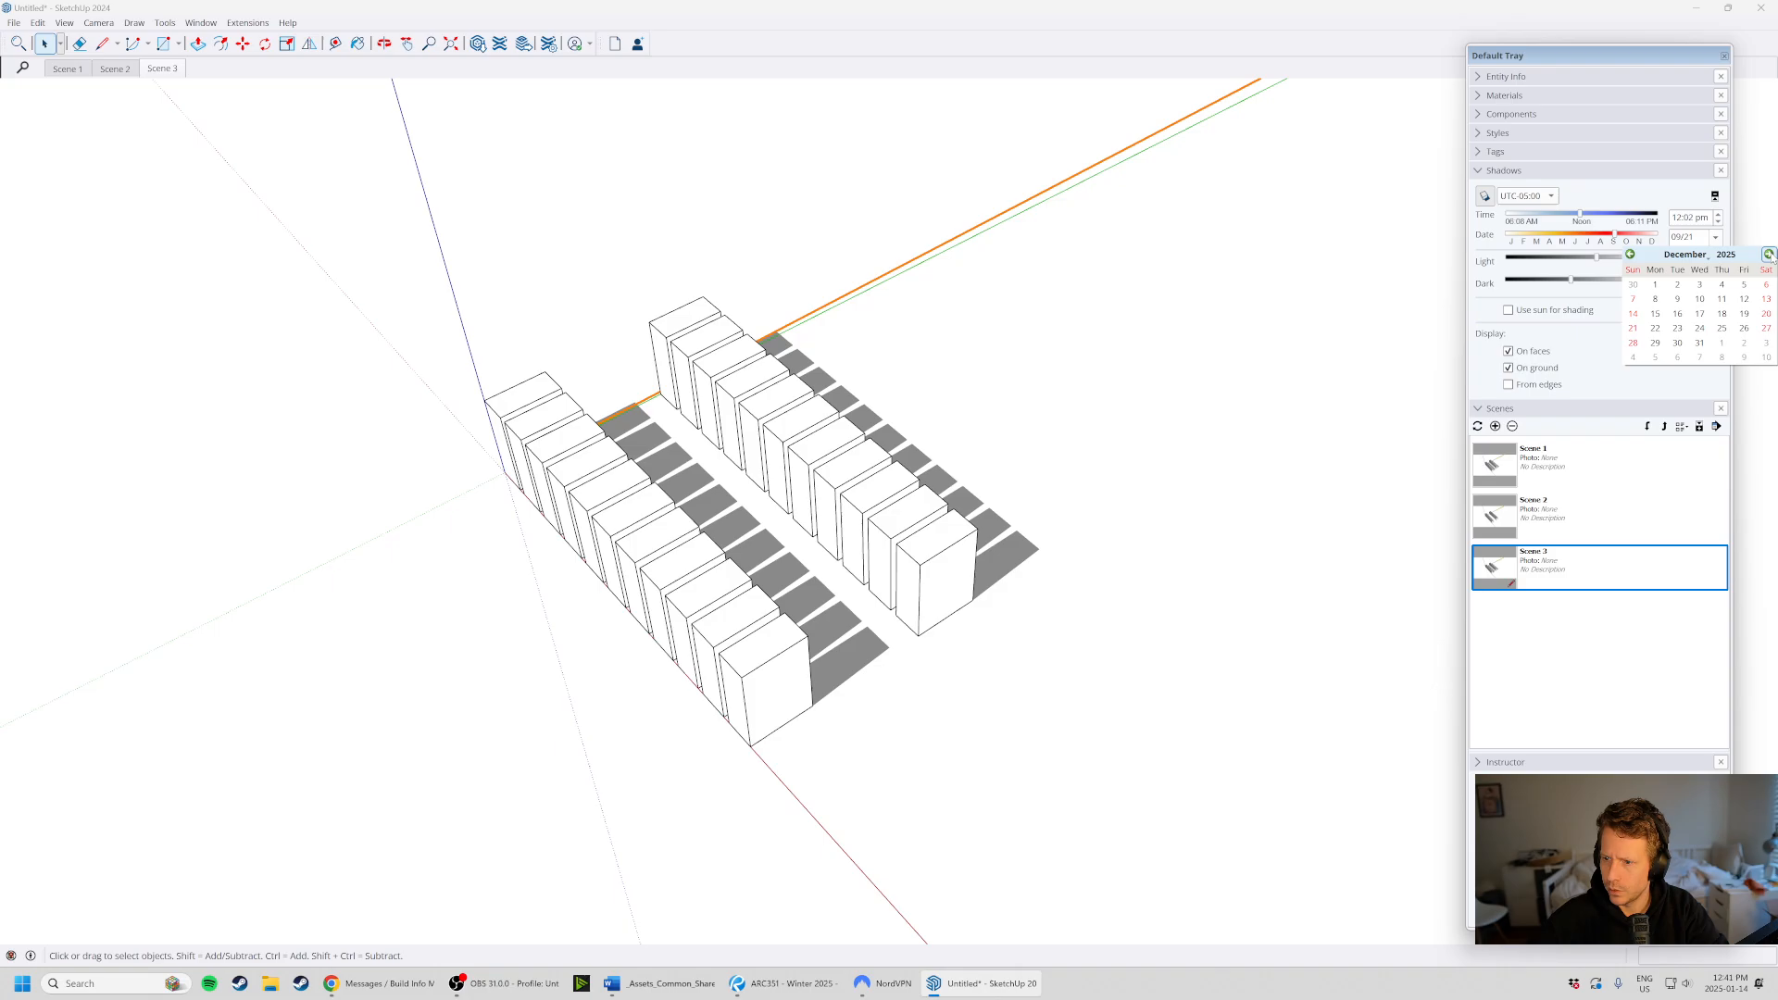
click(1636, 330)
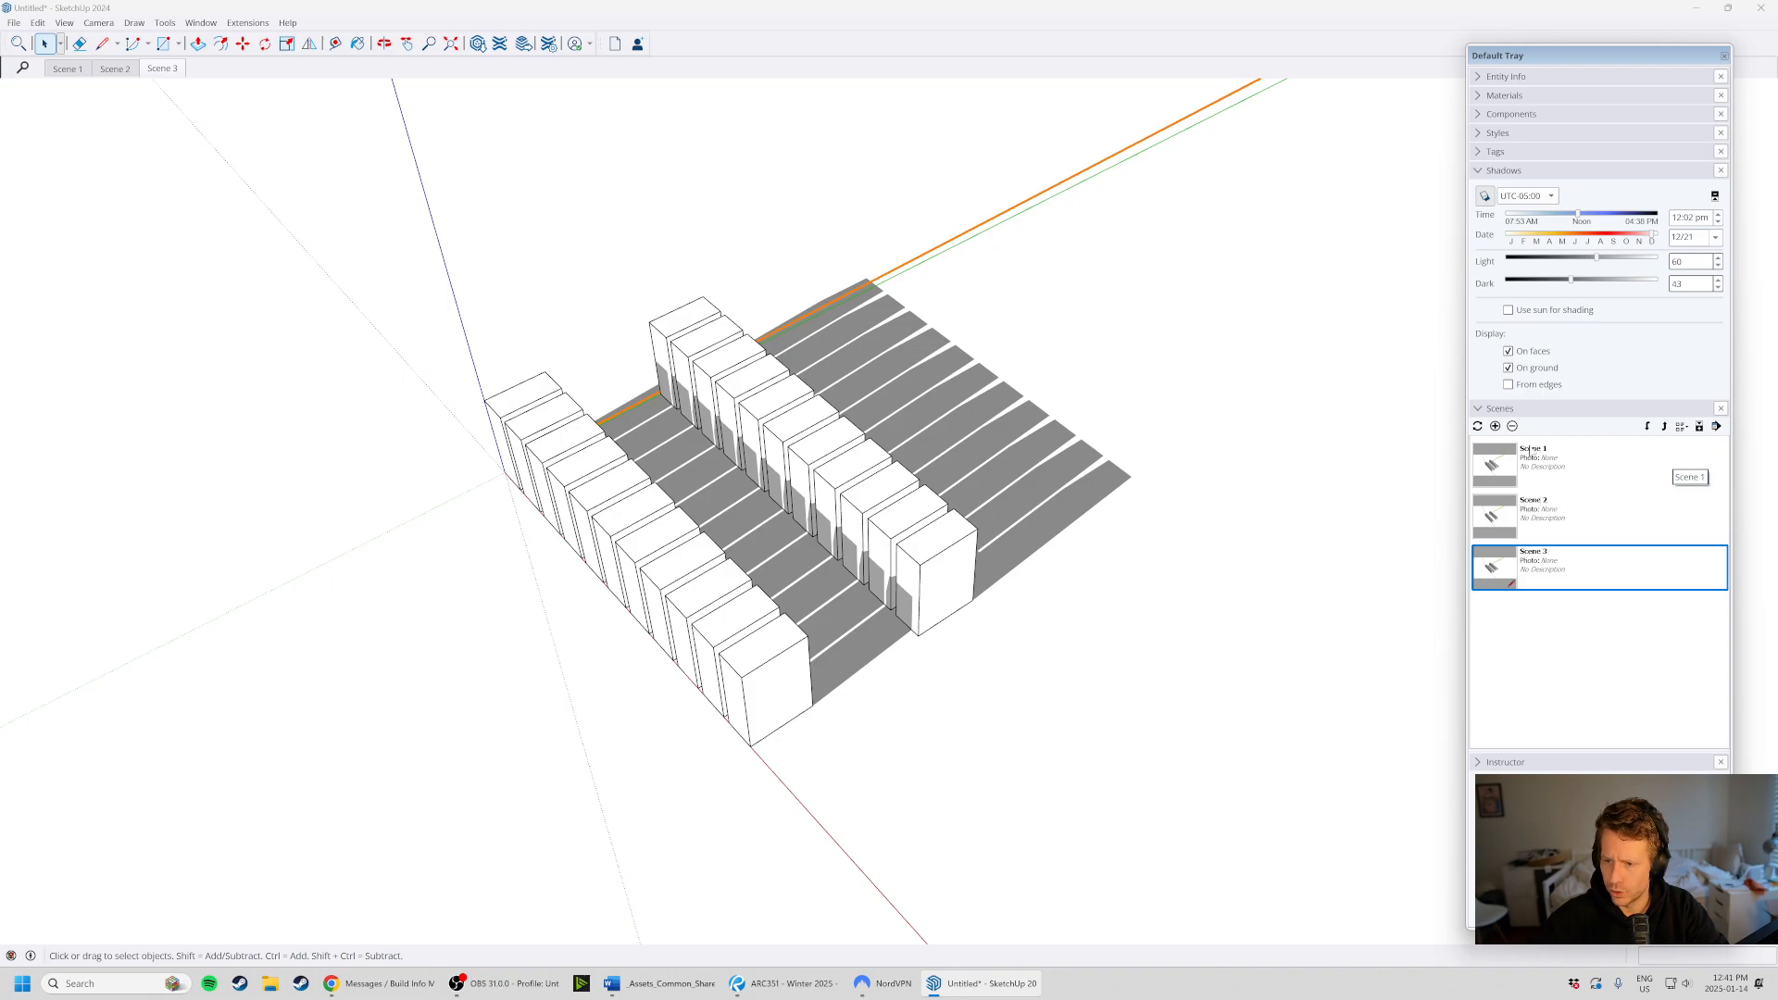
- Save the current view with the 12/21 shadow date as a fourth scene
click(1494, 426)
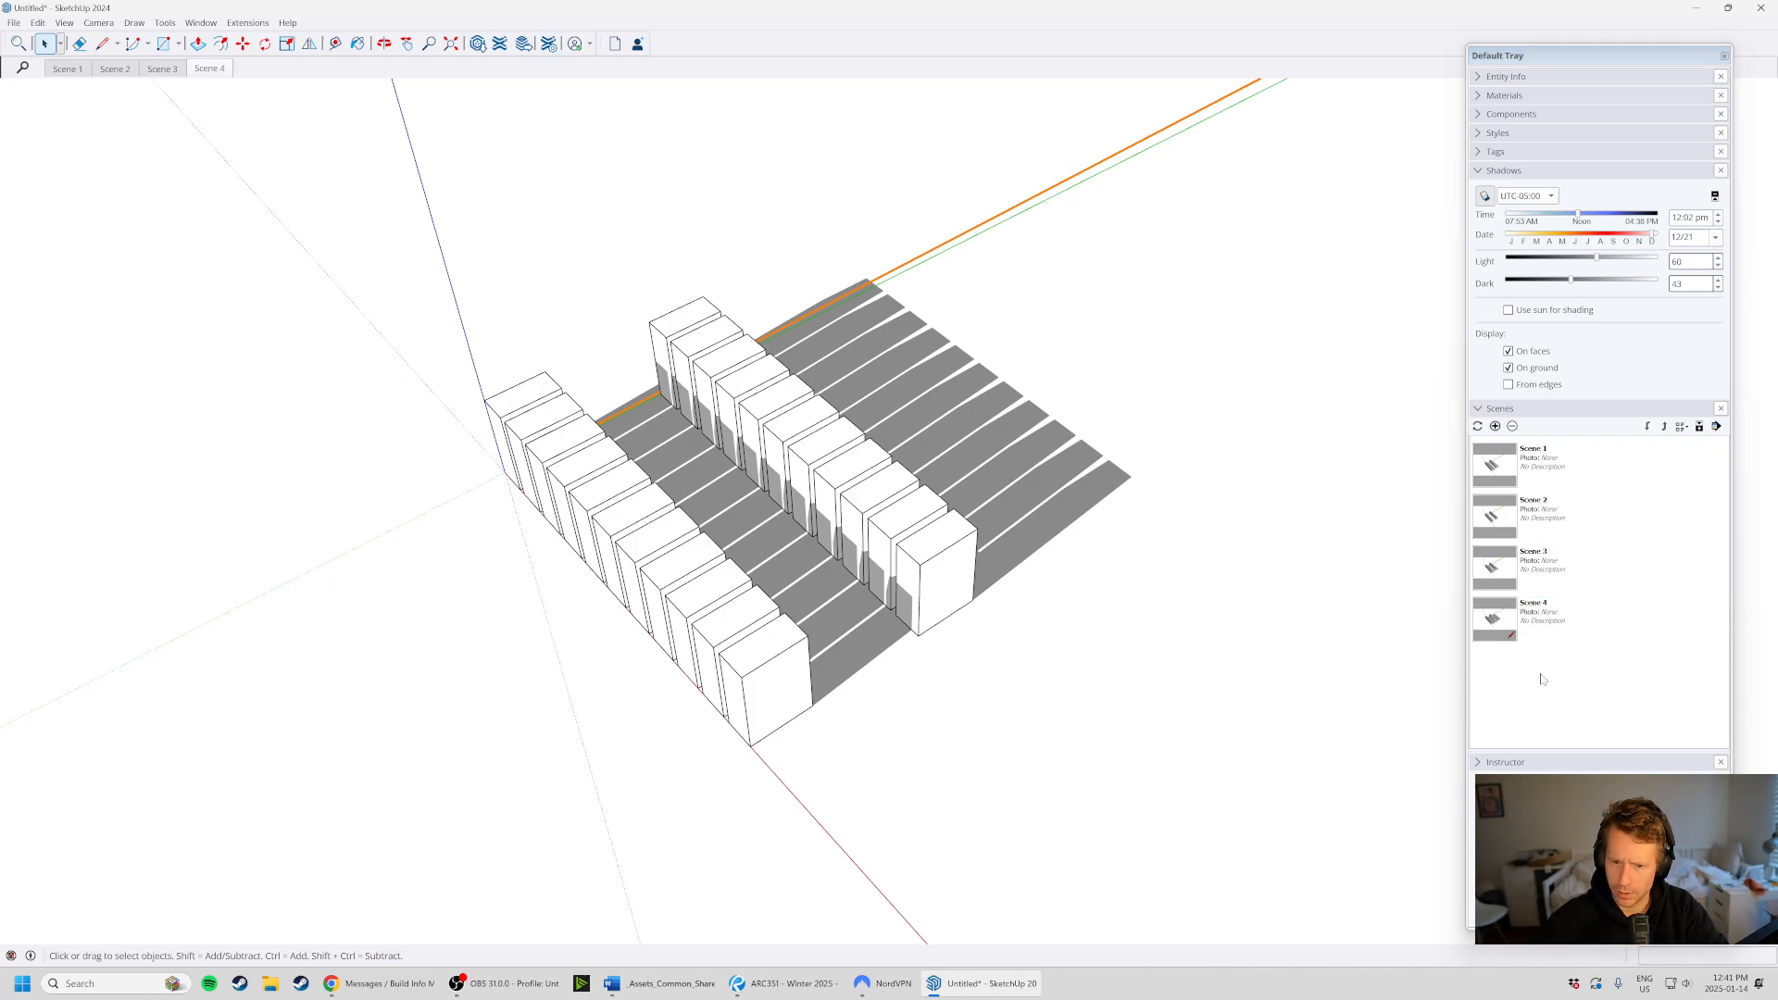
- Orbit away from the saved view, and recall Scene 1, Scene 2 and Scene 3 in turn
middle_drag(861, 611, 488, 639)
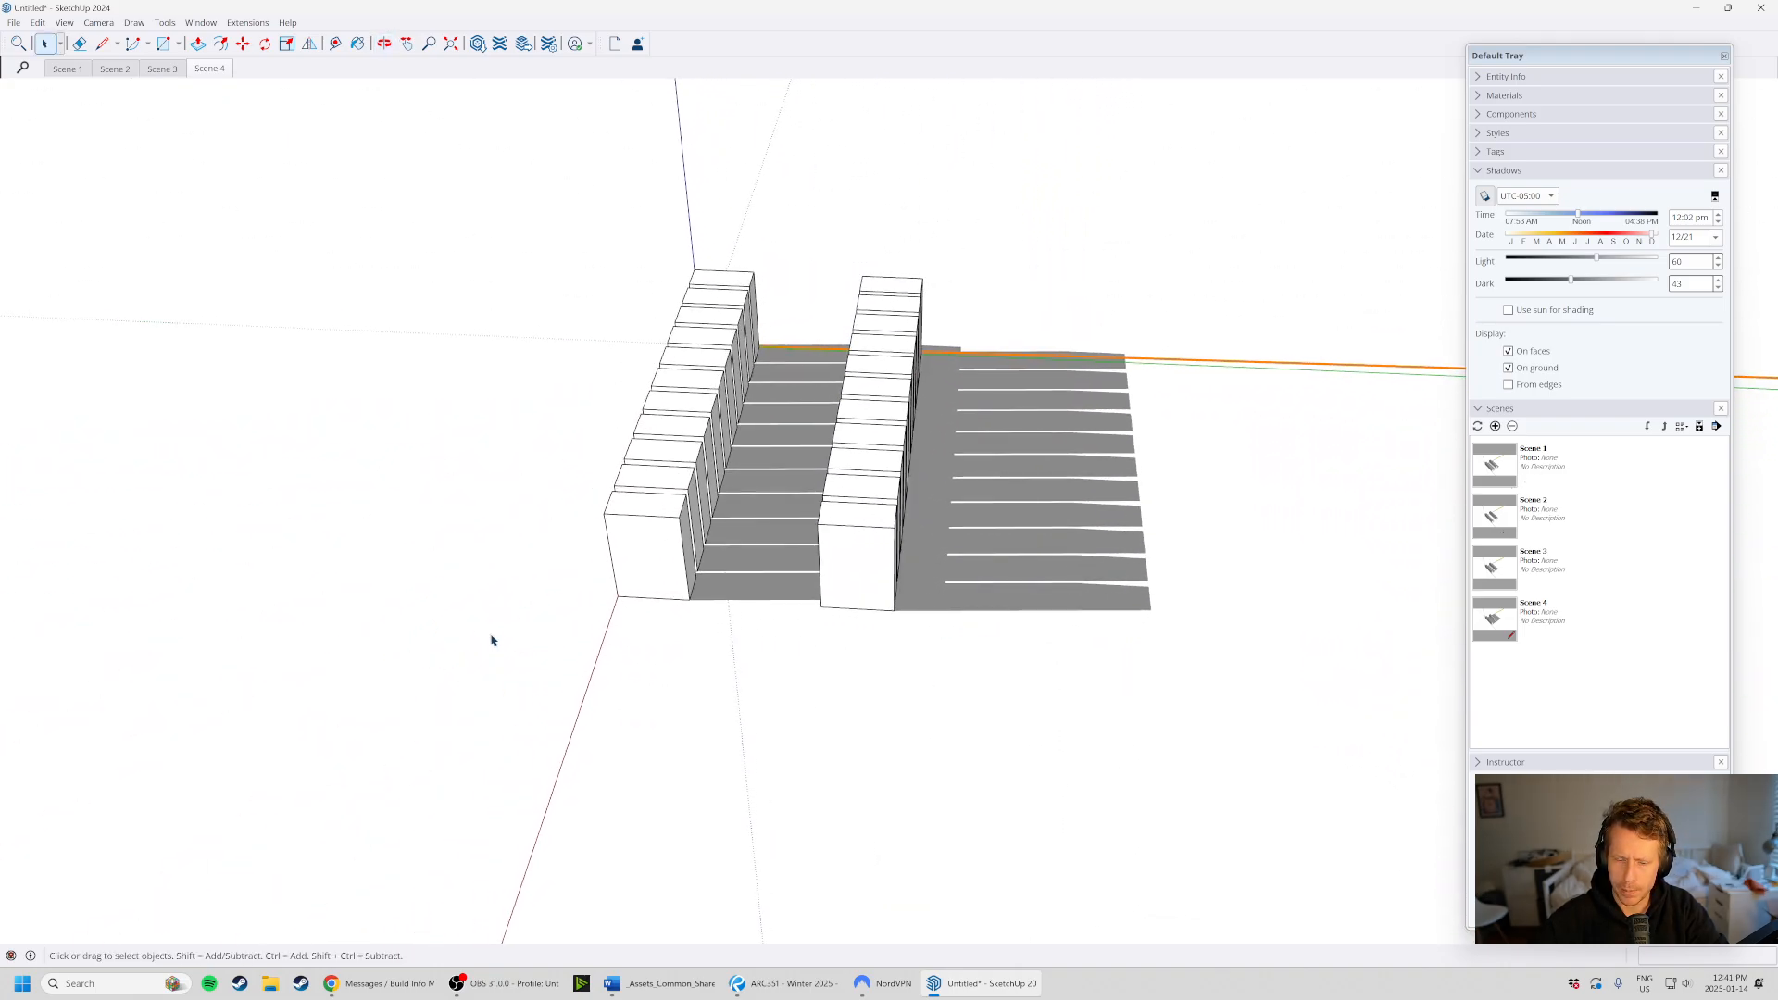
click(1512, 472)
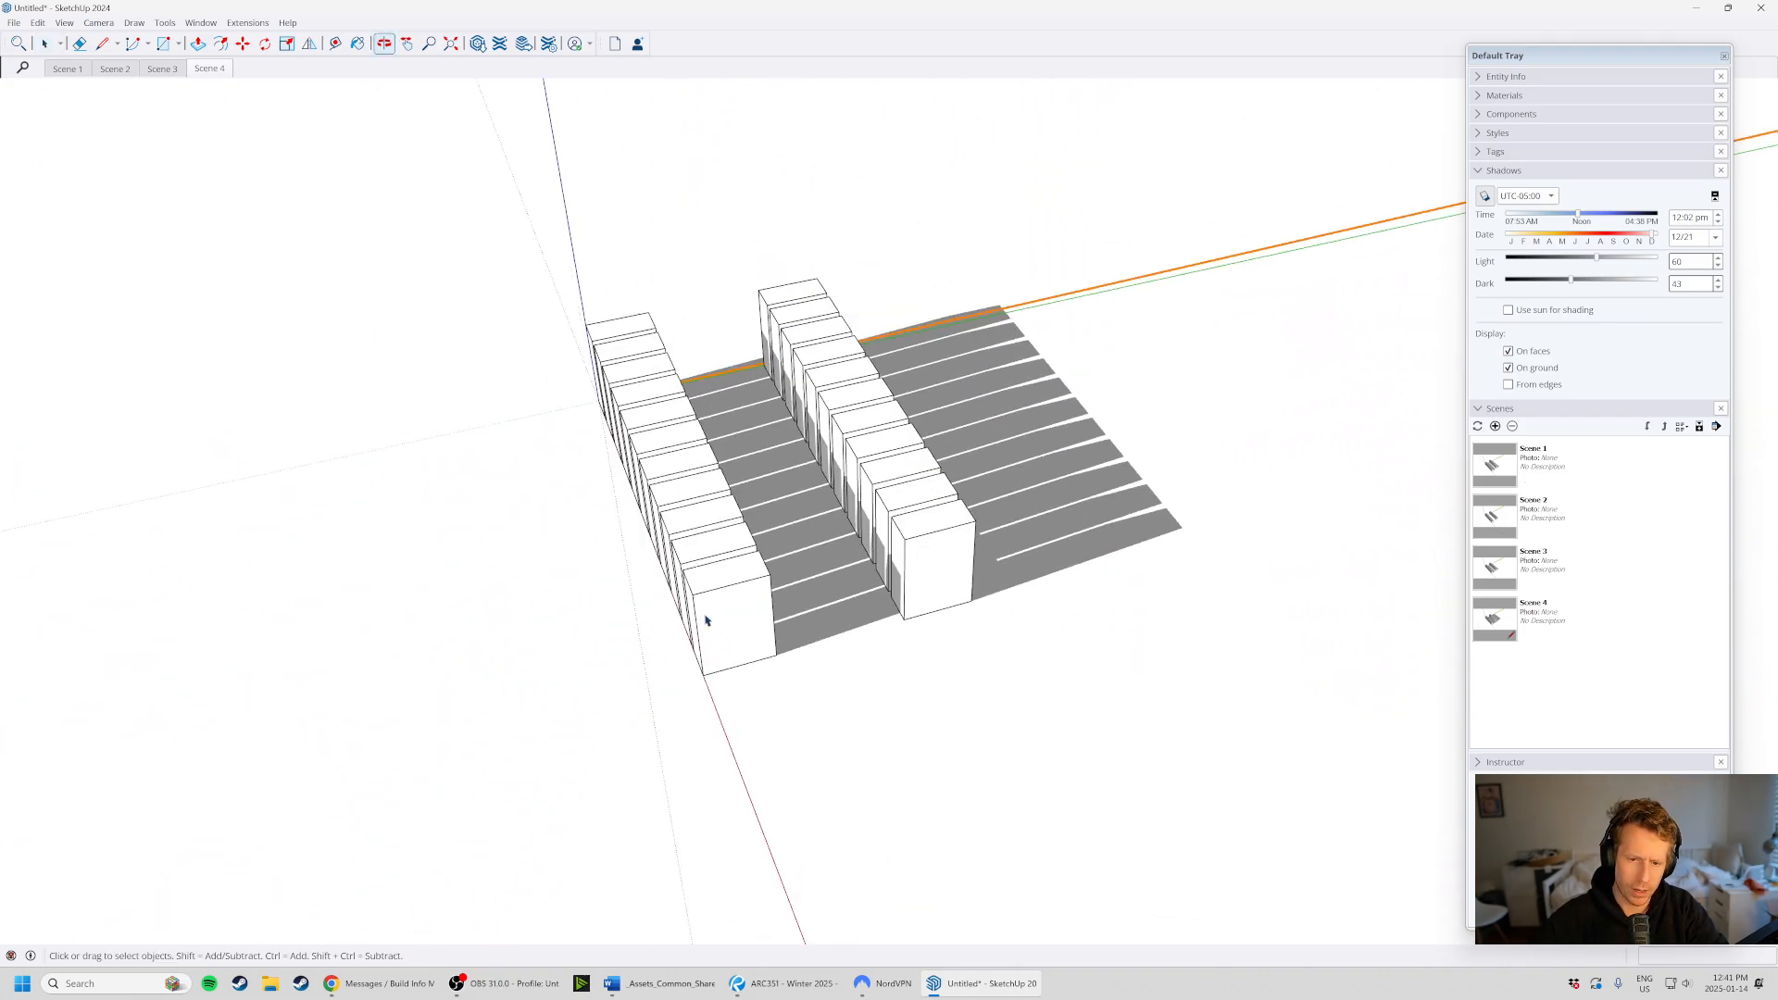
click(1497, 466)
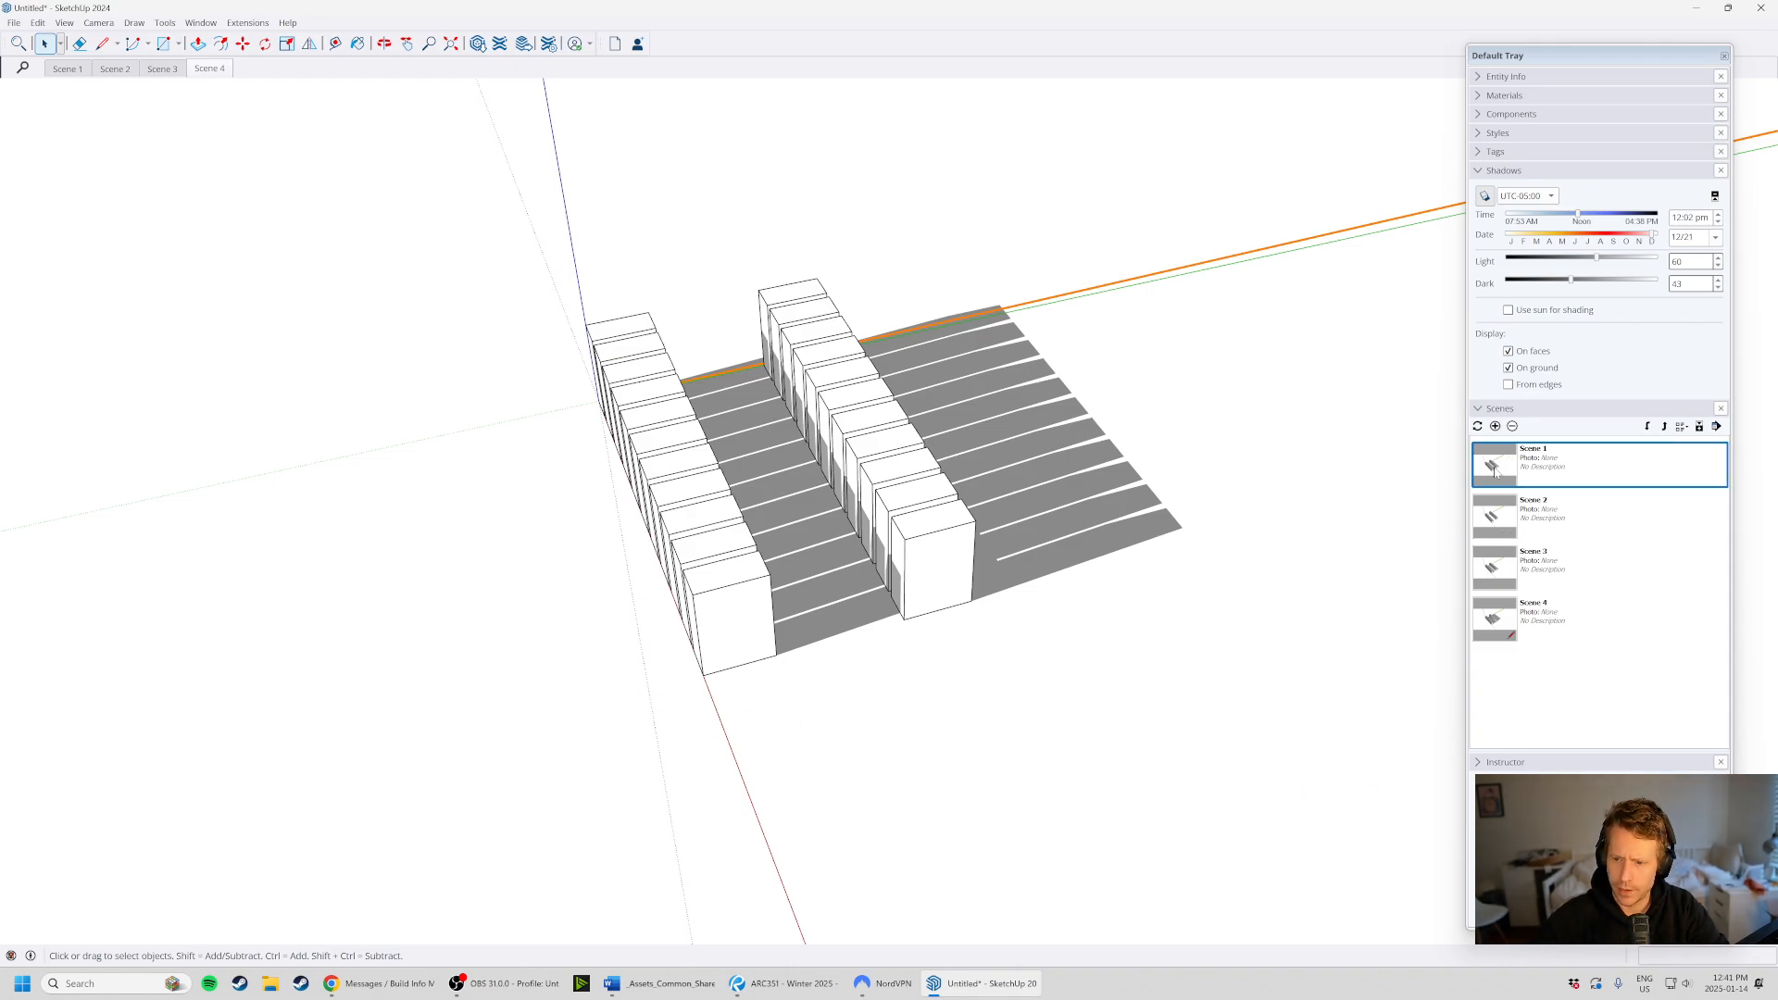
double_click(1494, 469)
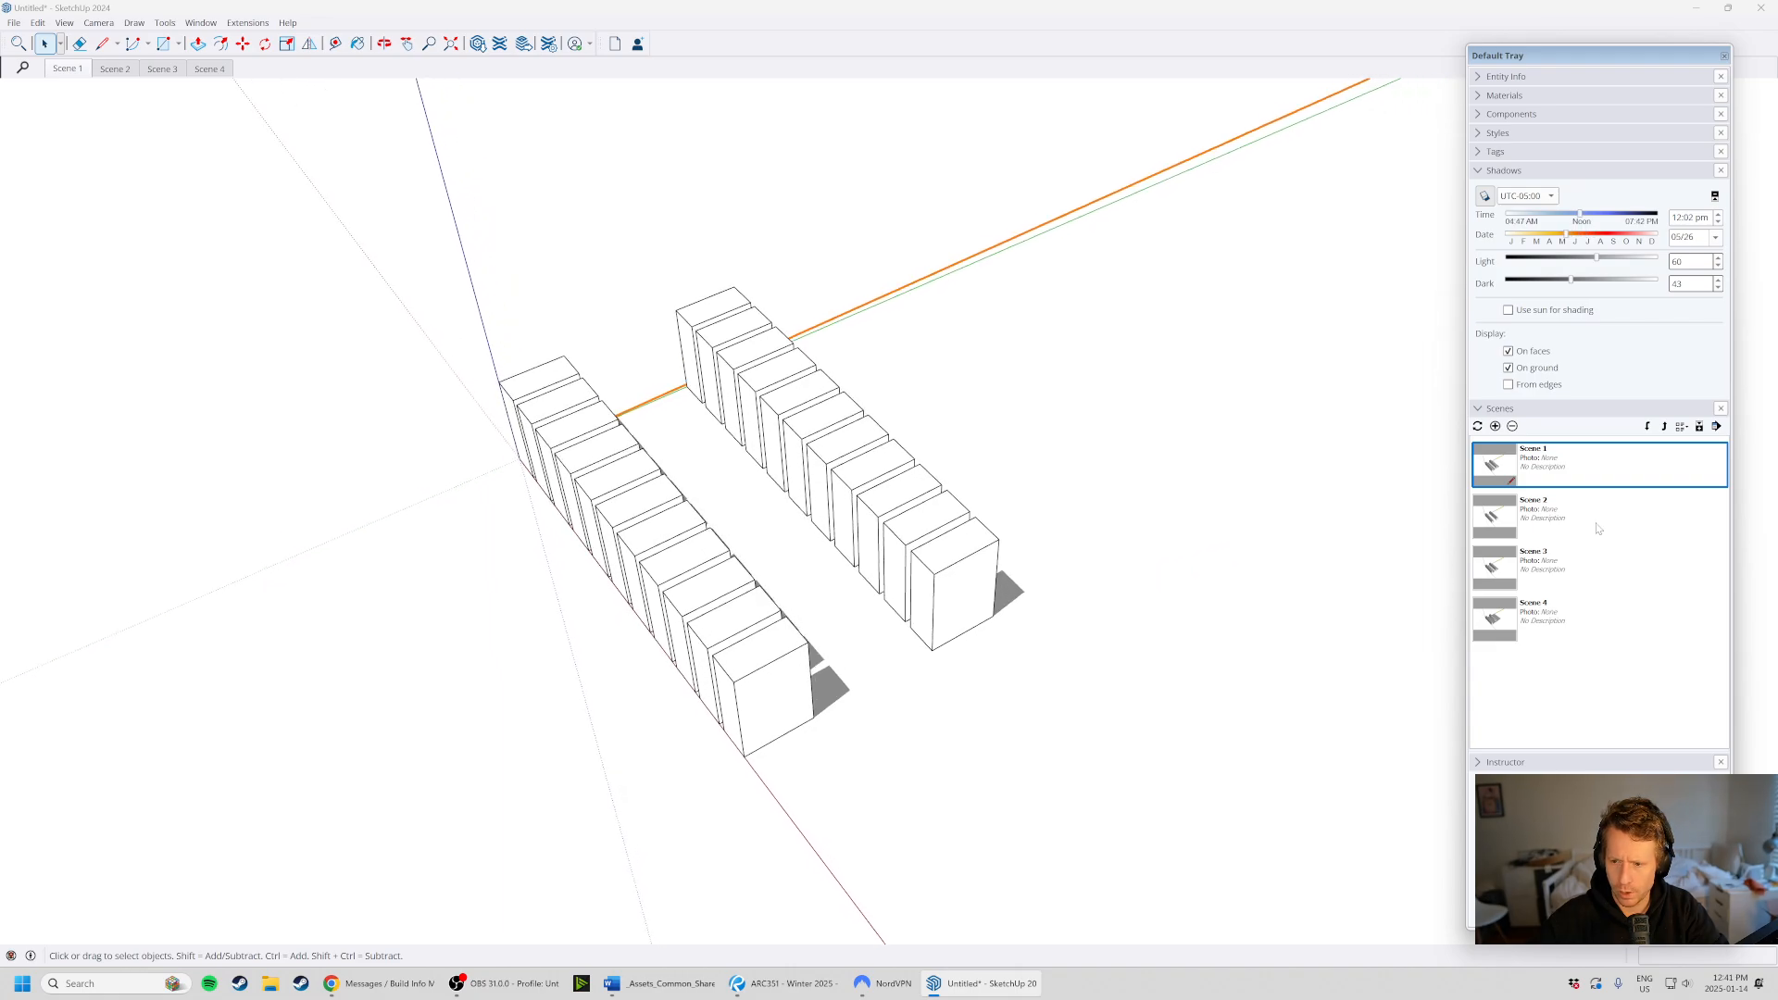
double_click(1494, 519)
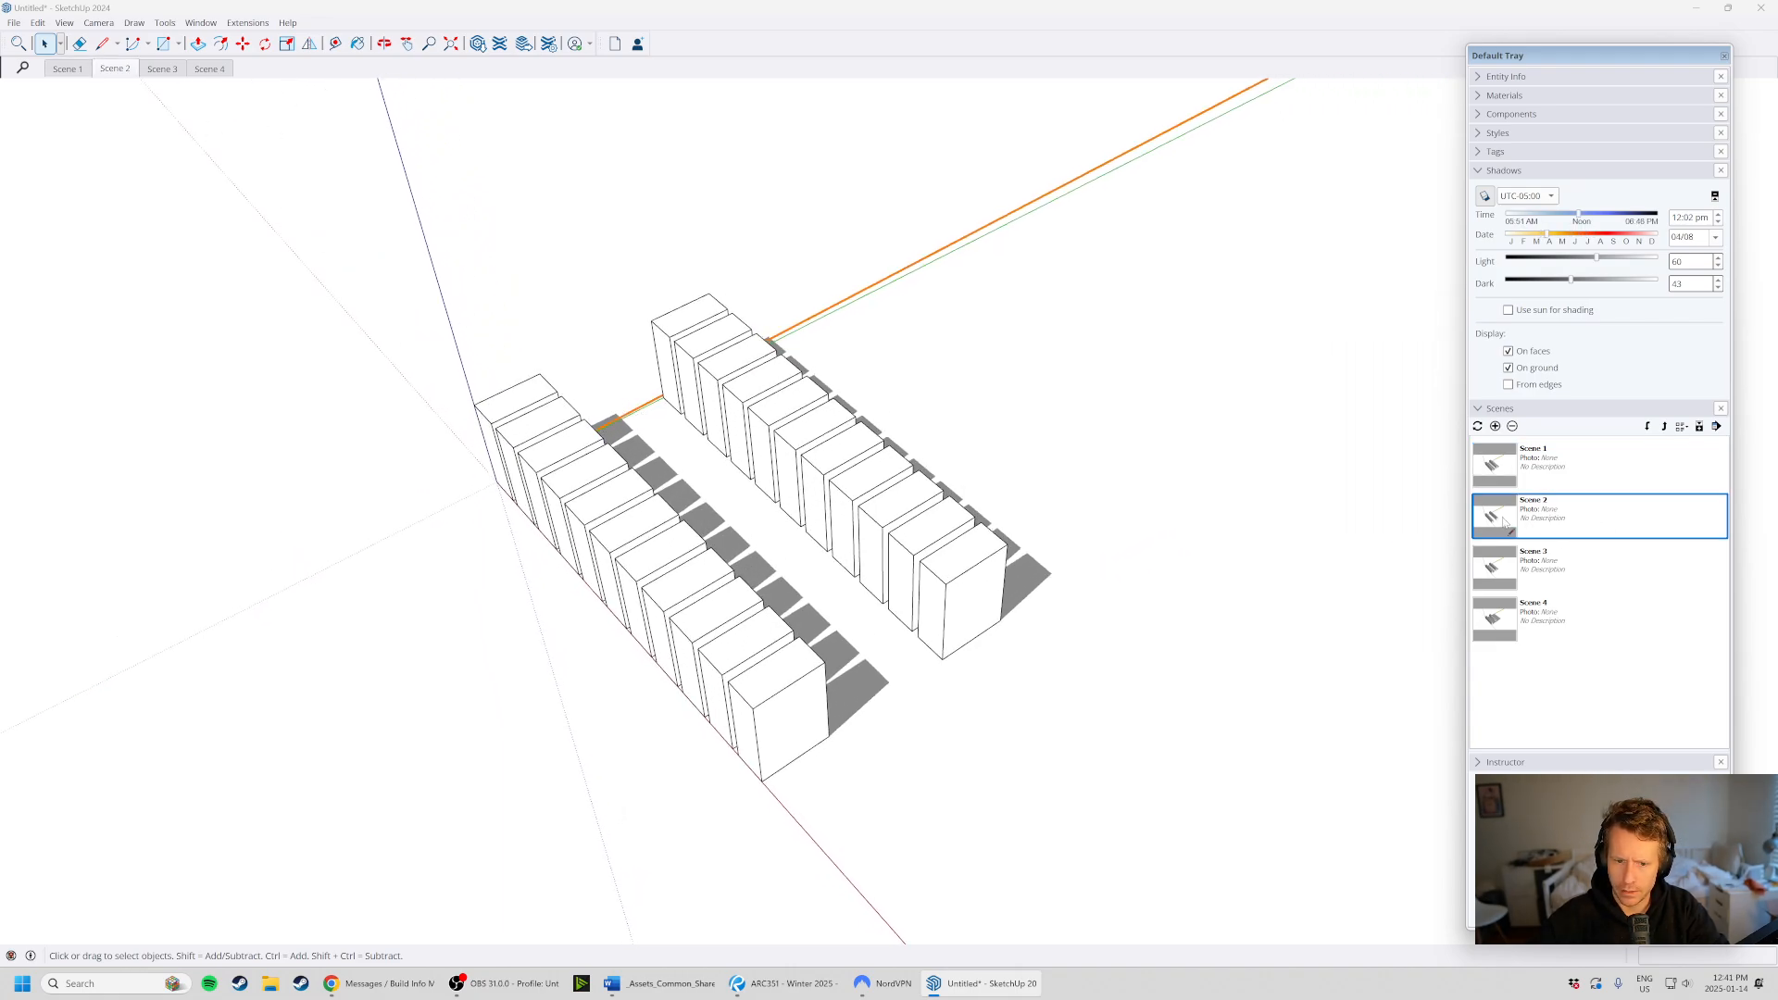
double_click(1497, 571)
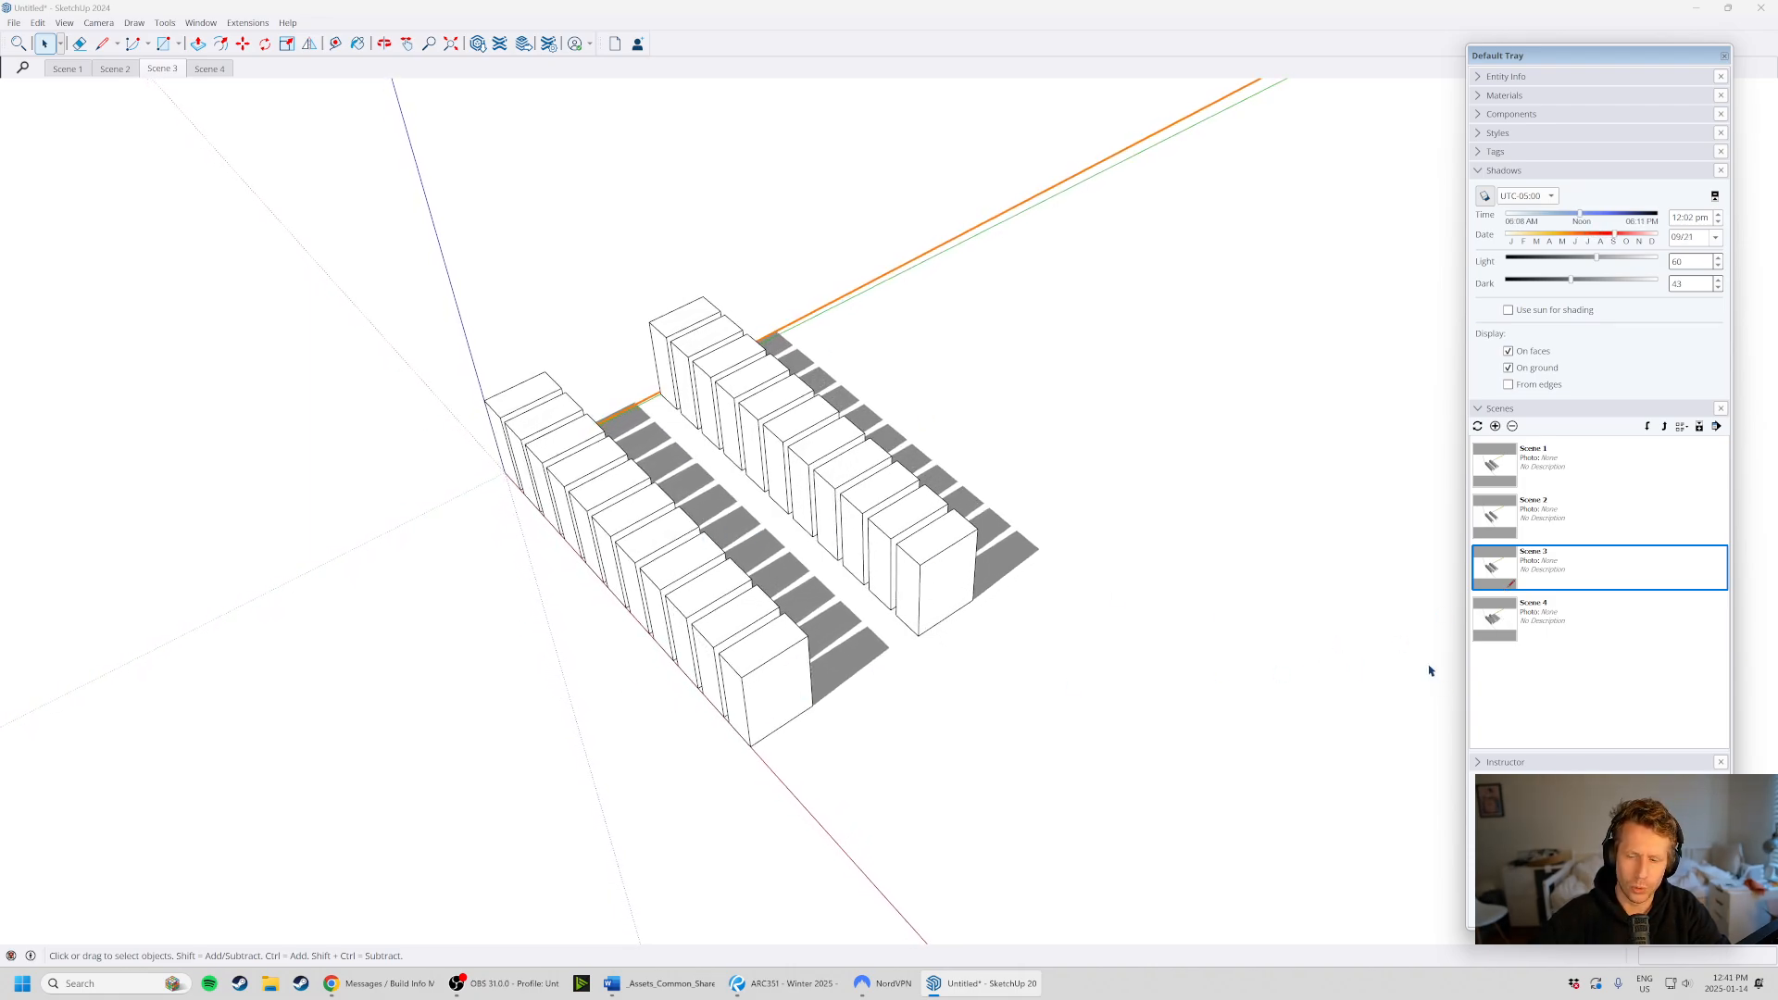
- Recall all four scenes in order to compare the box shadows on each saved date
double_click(1517, 471)
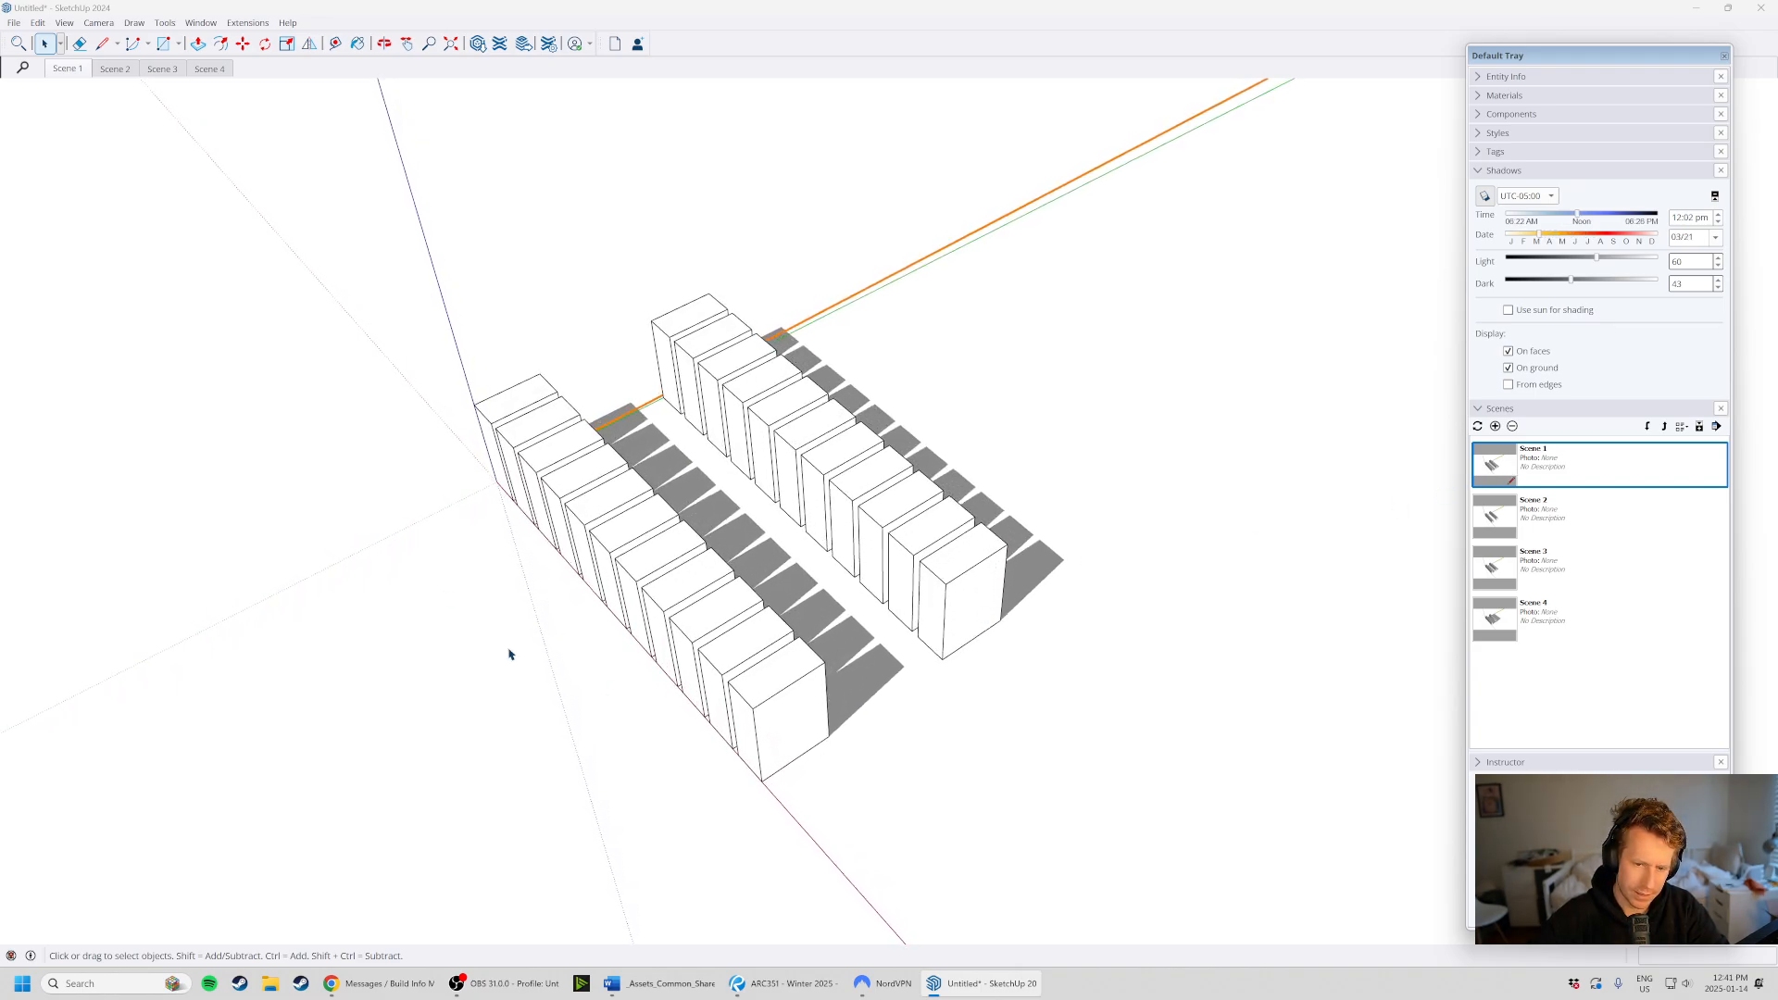
double_click(1588, 535)
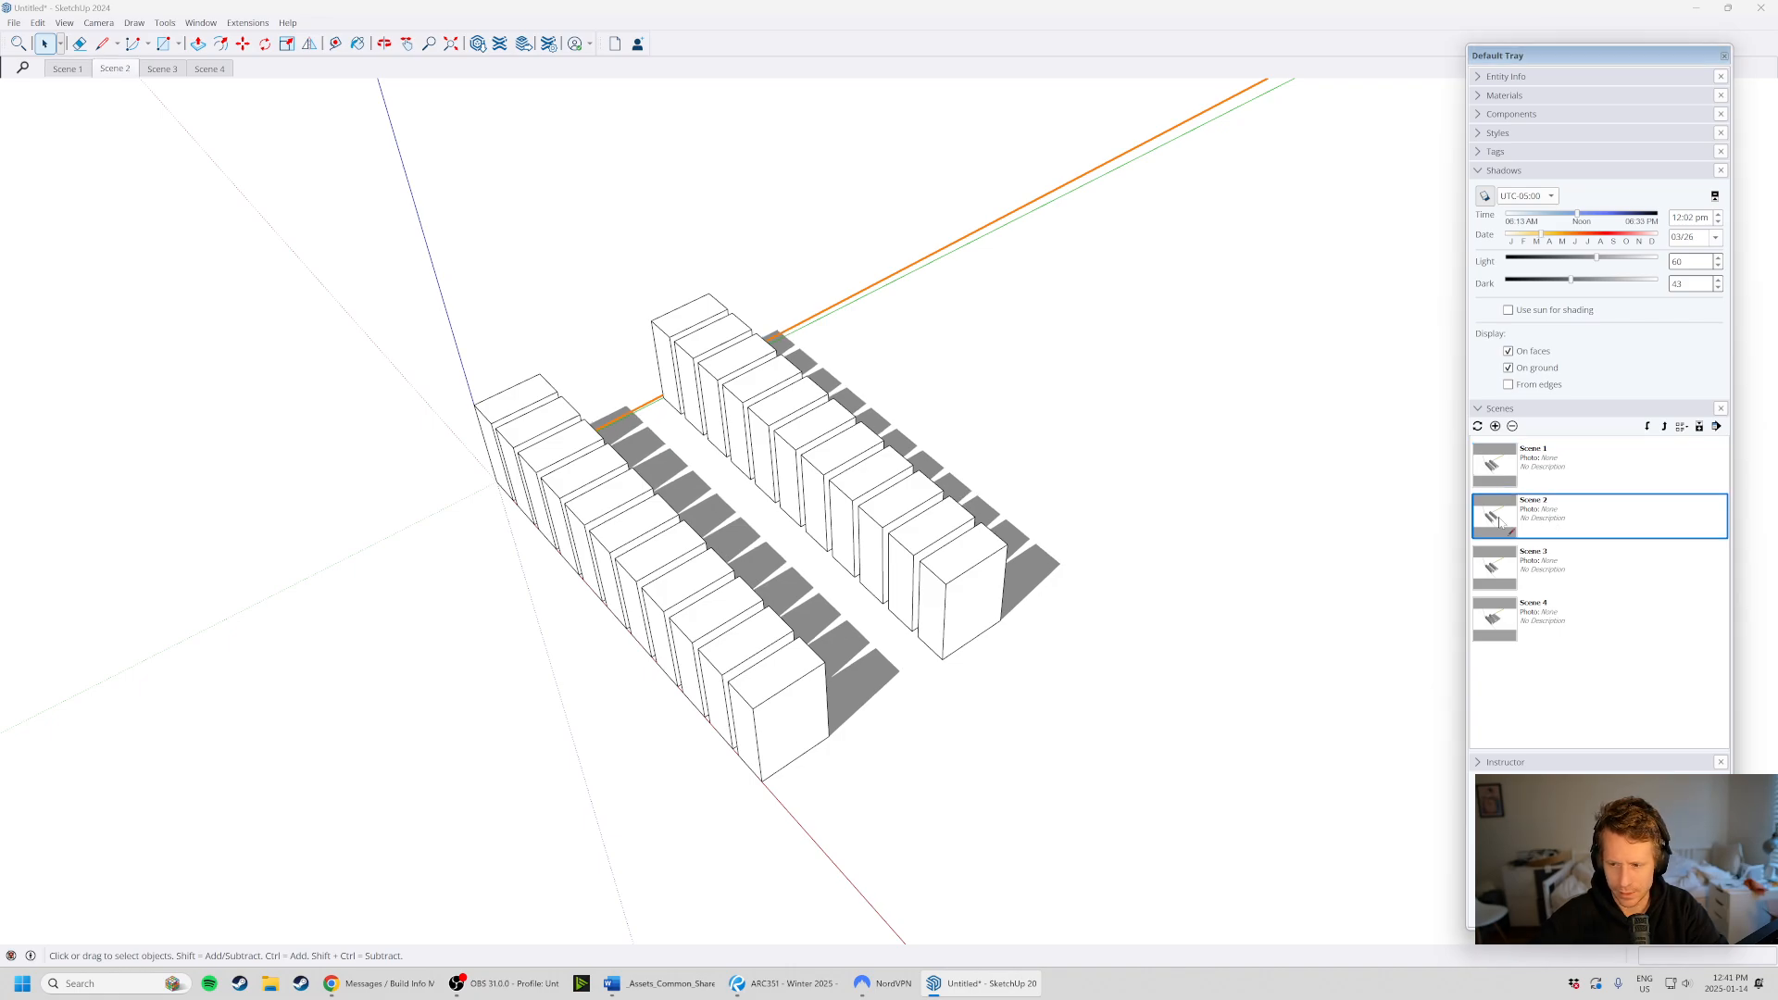
double_click(1491, 583)
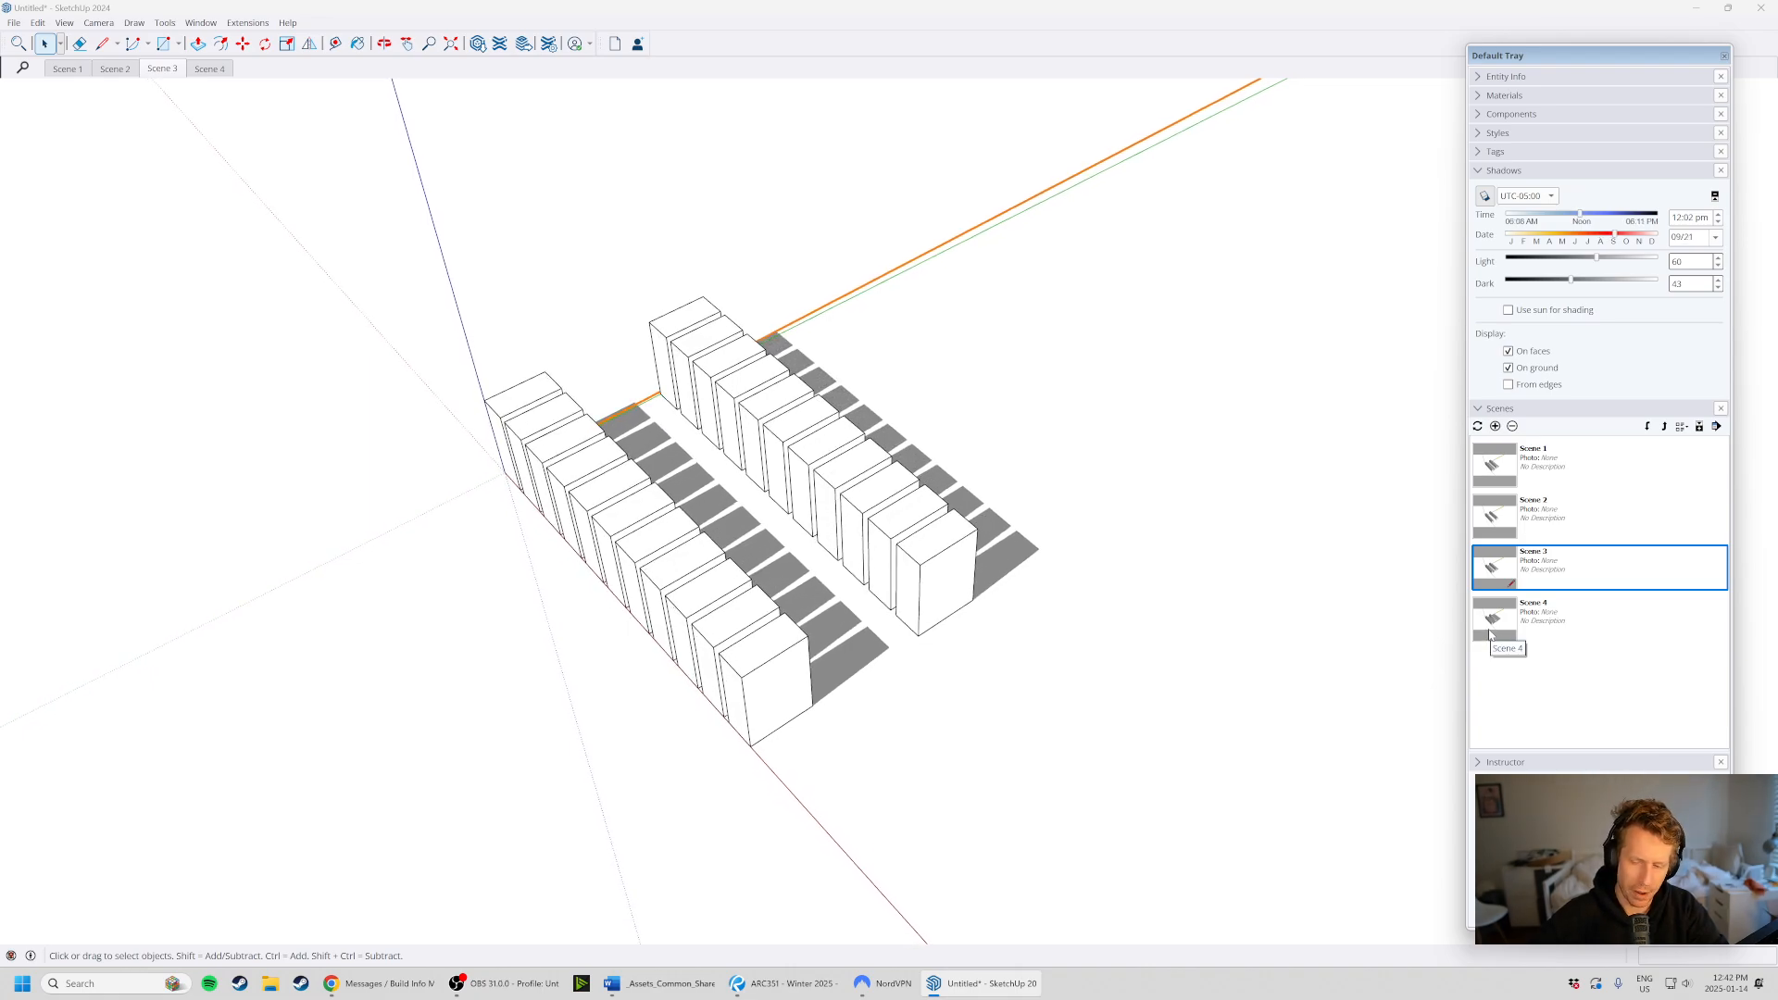
double_click(1491, 635)
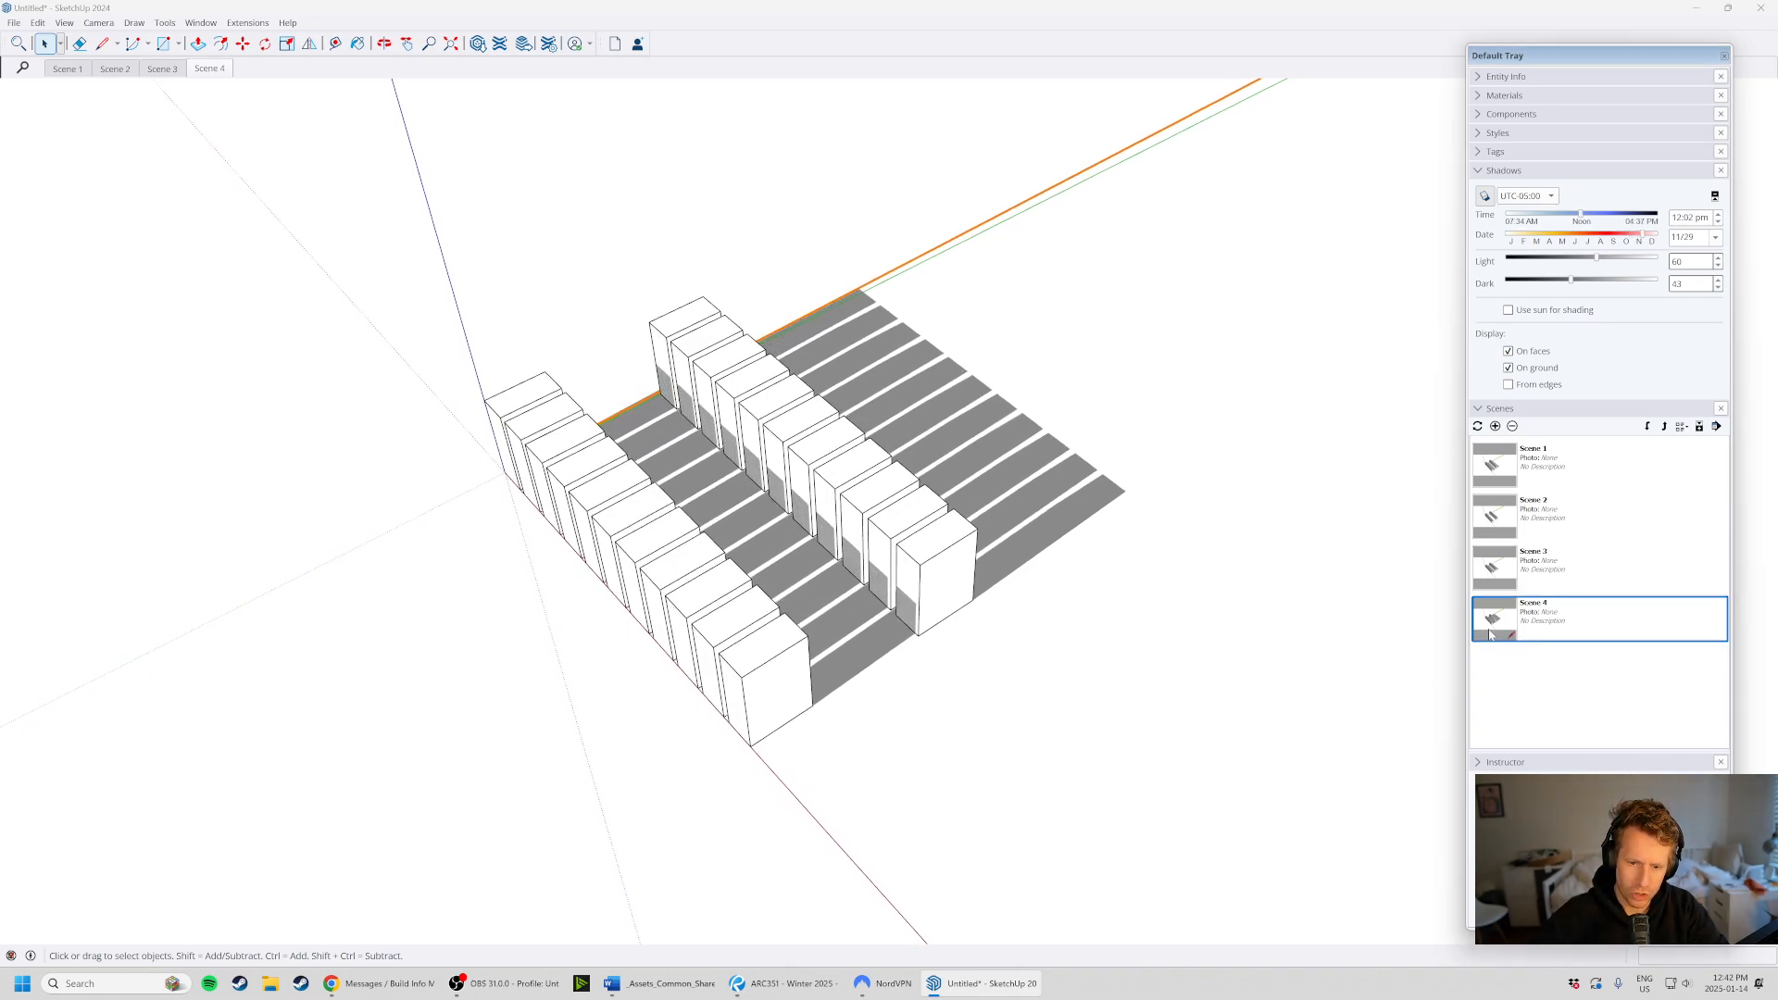
- Switch back and forth between Scene 3 and Scene 2 to compare their camera positions
double_click(1481, 572)
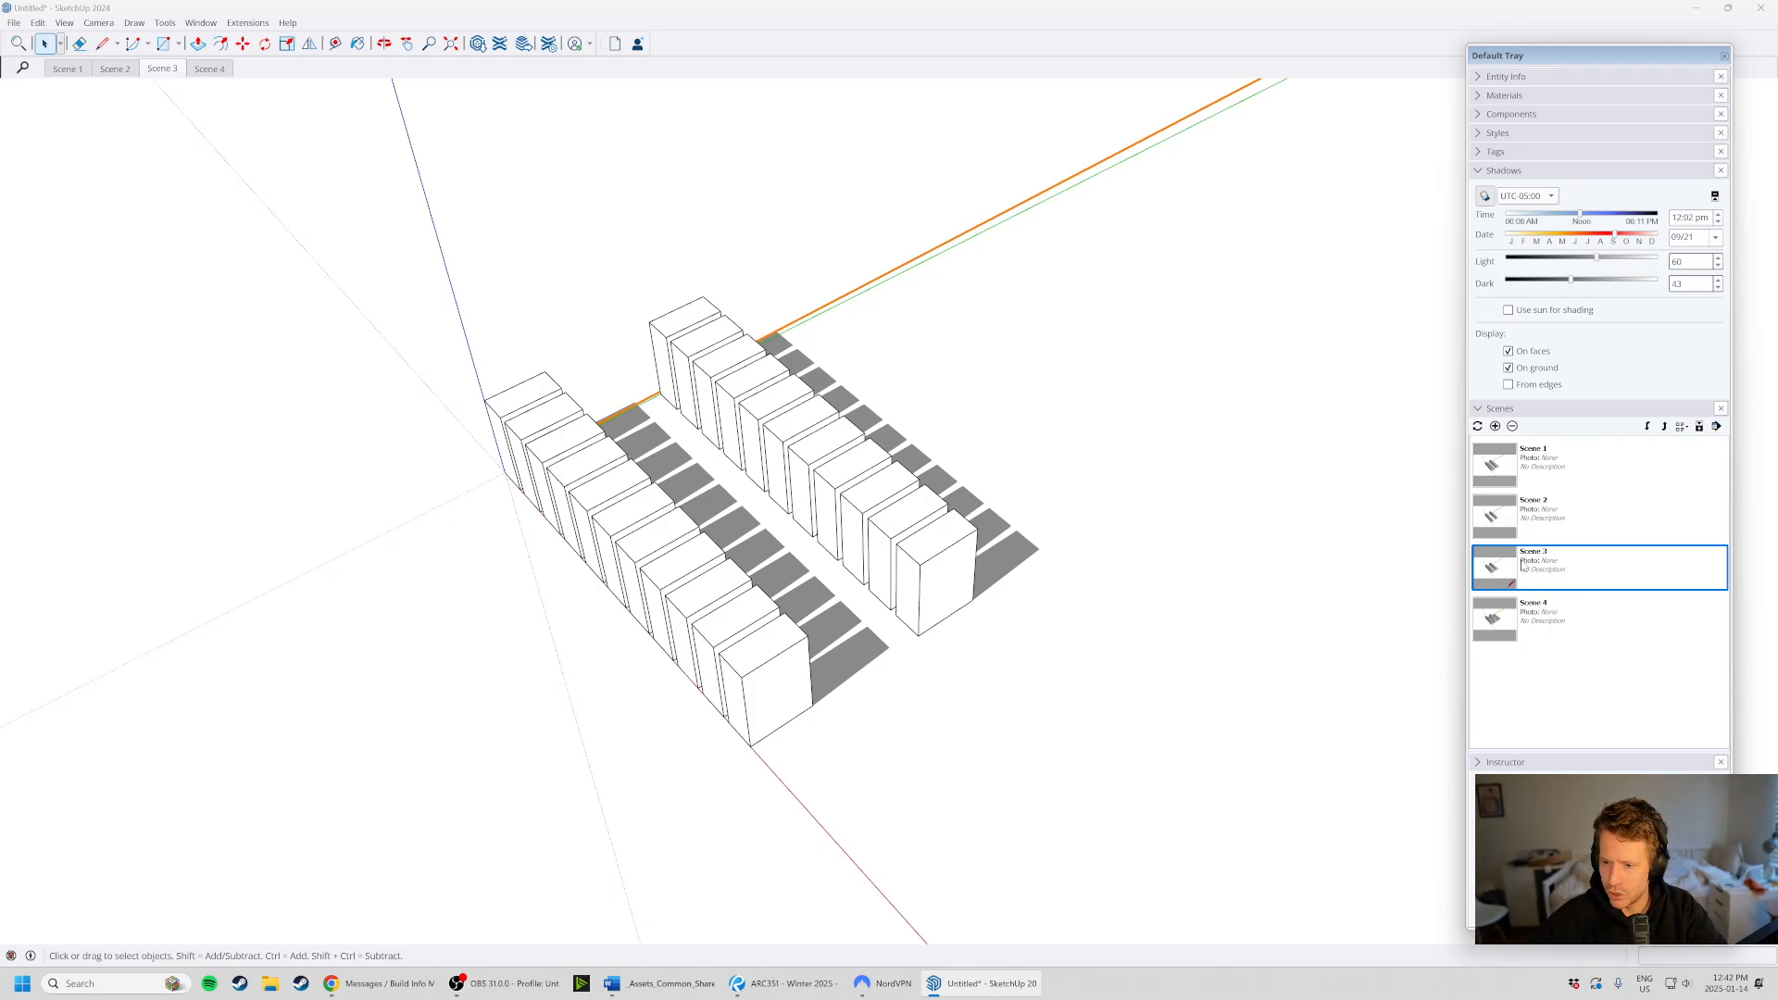
click(1491, 517)
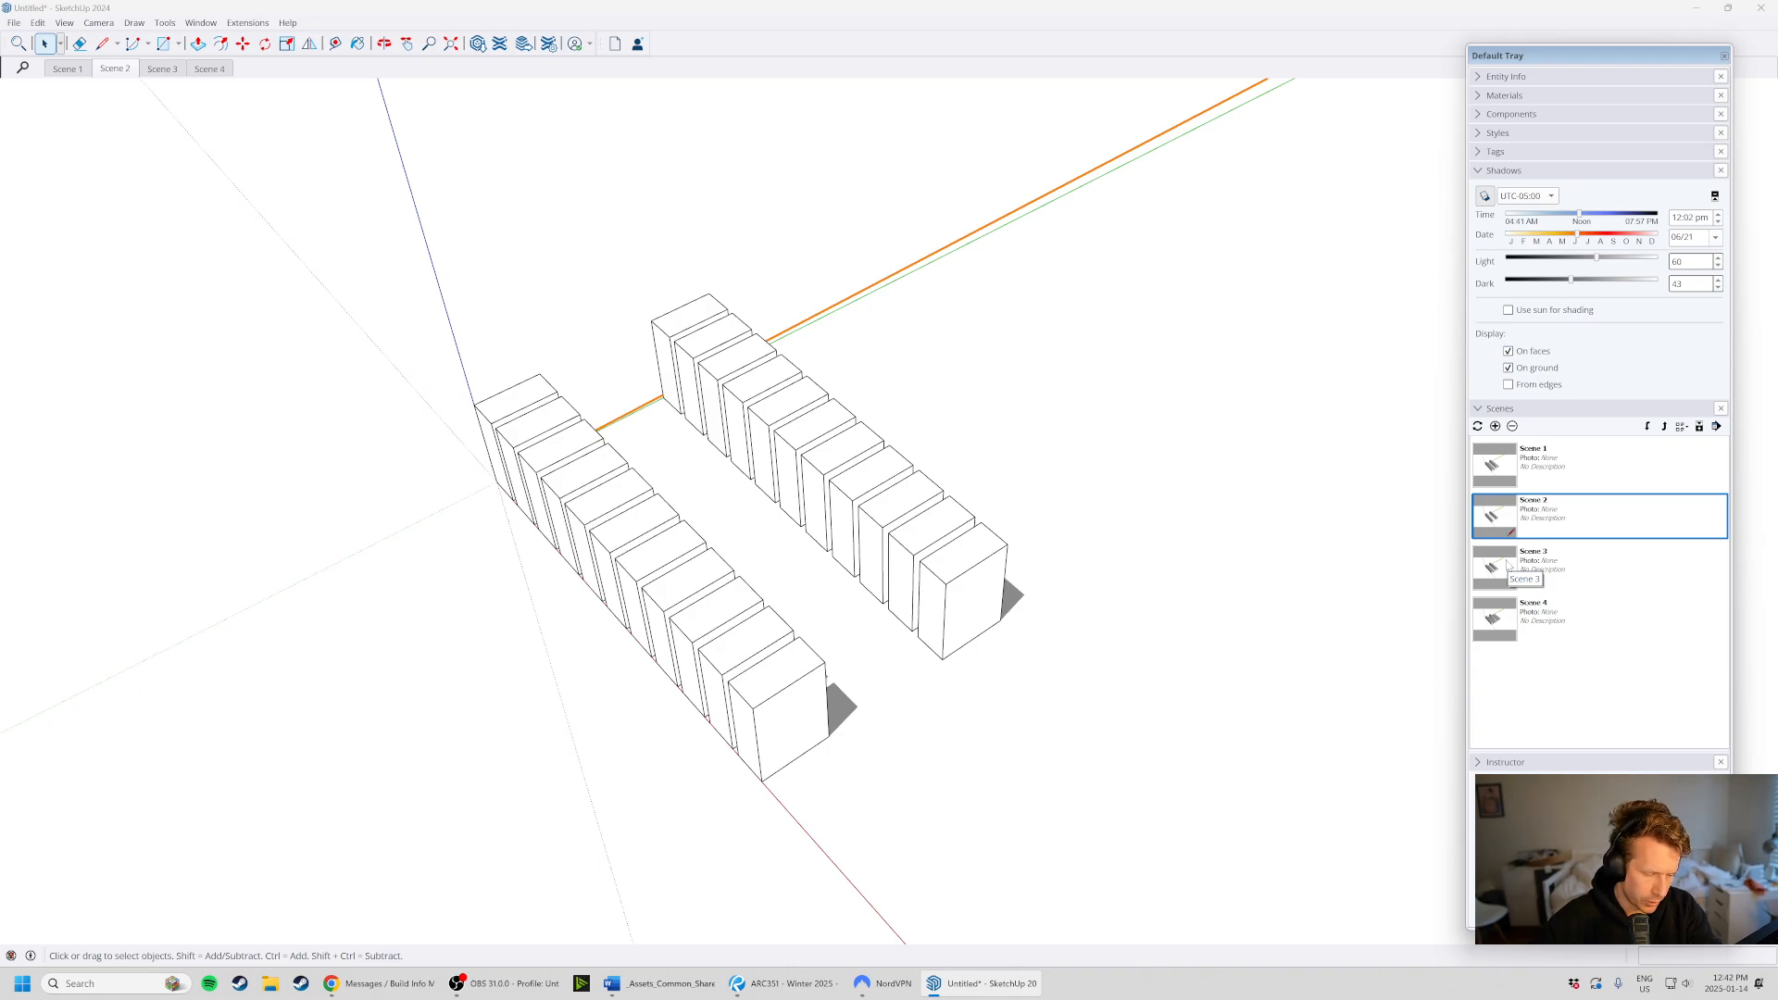
click(1508, 565)
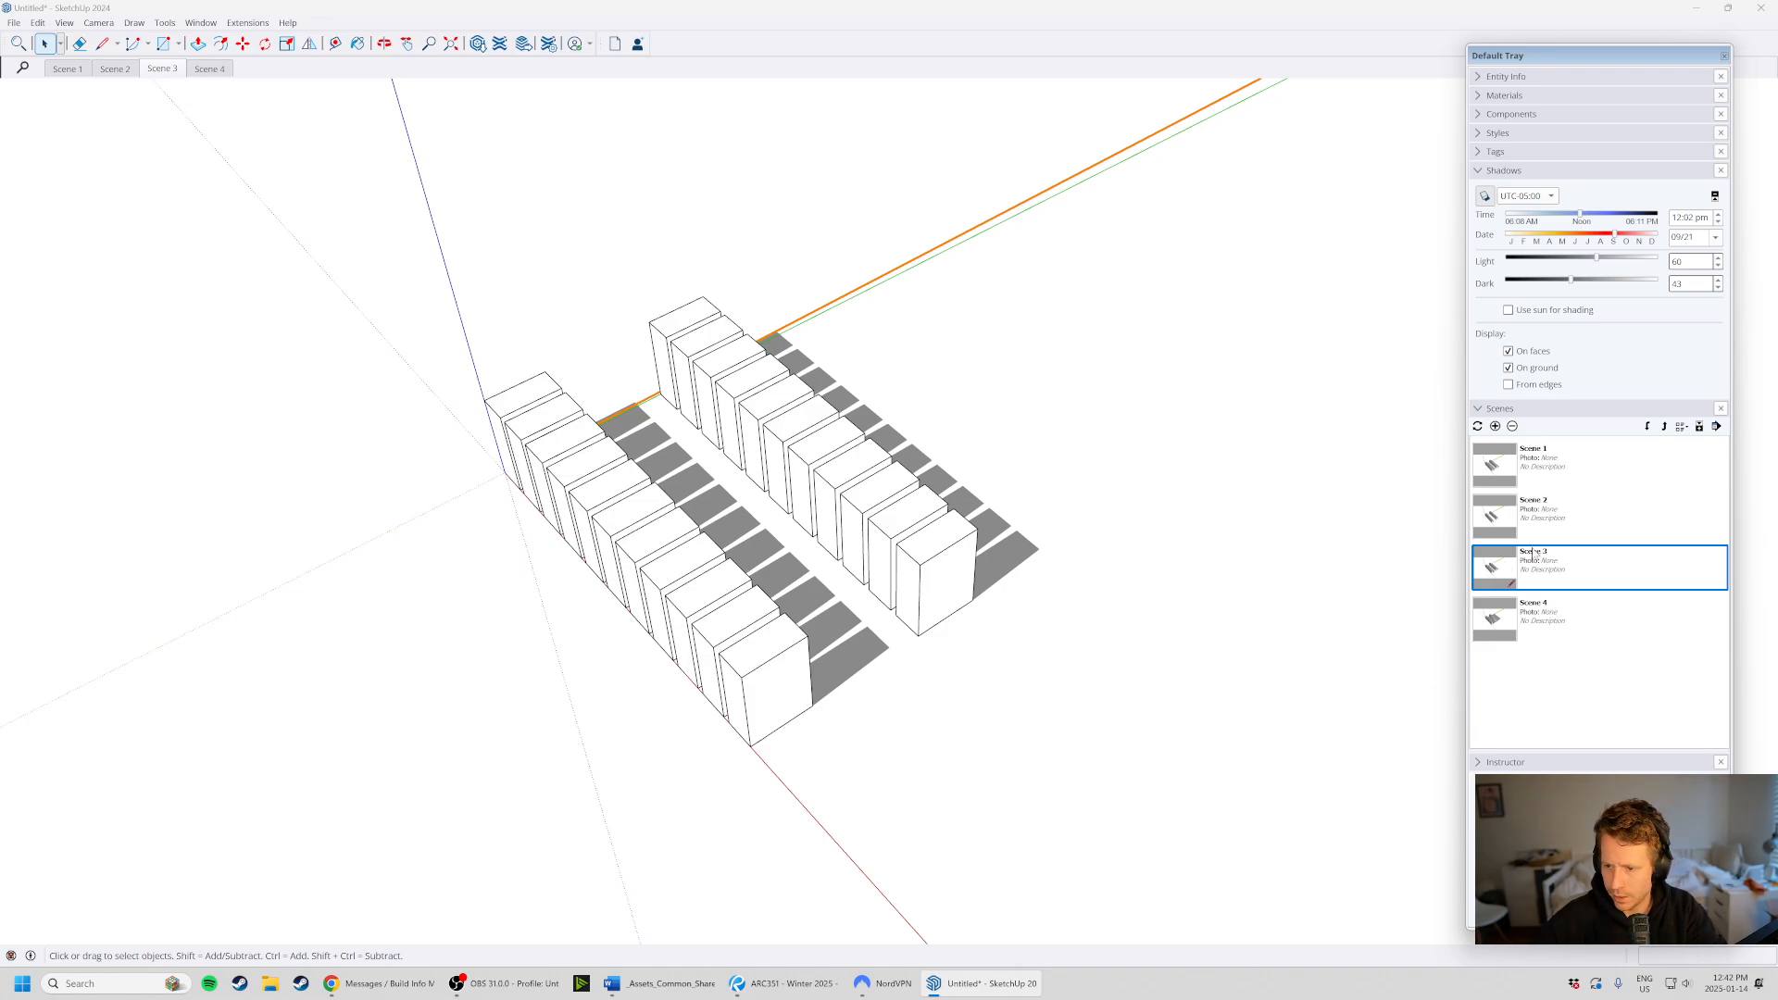
click(1504, 518)
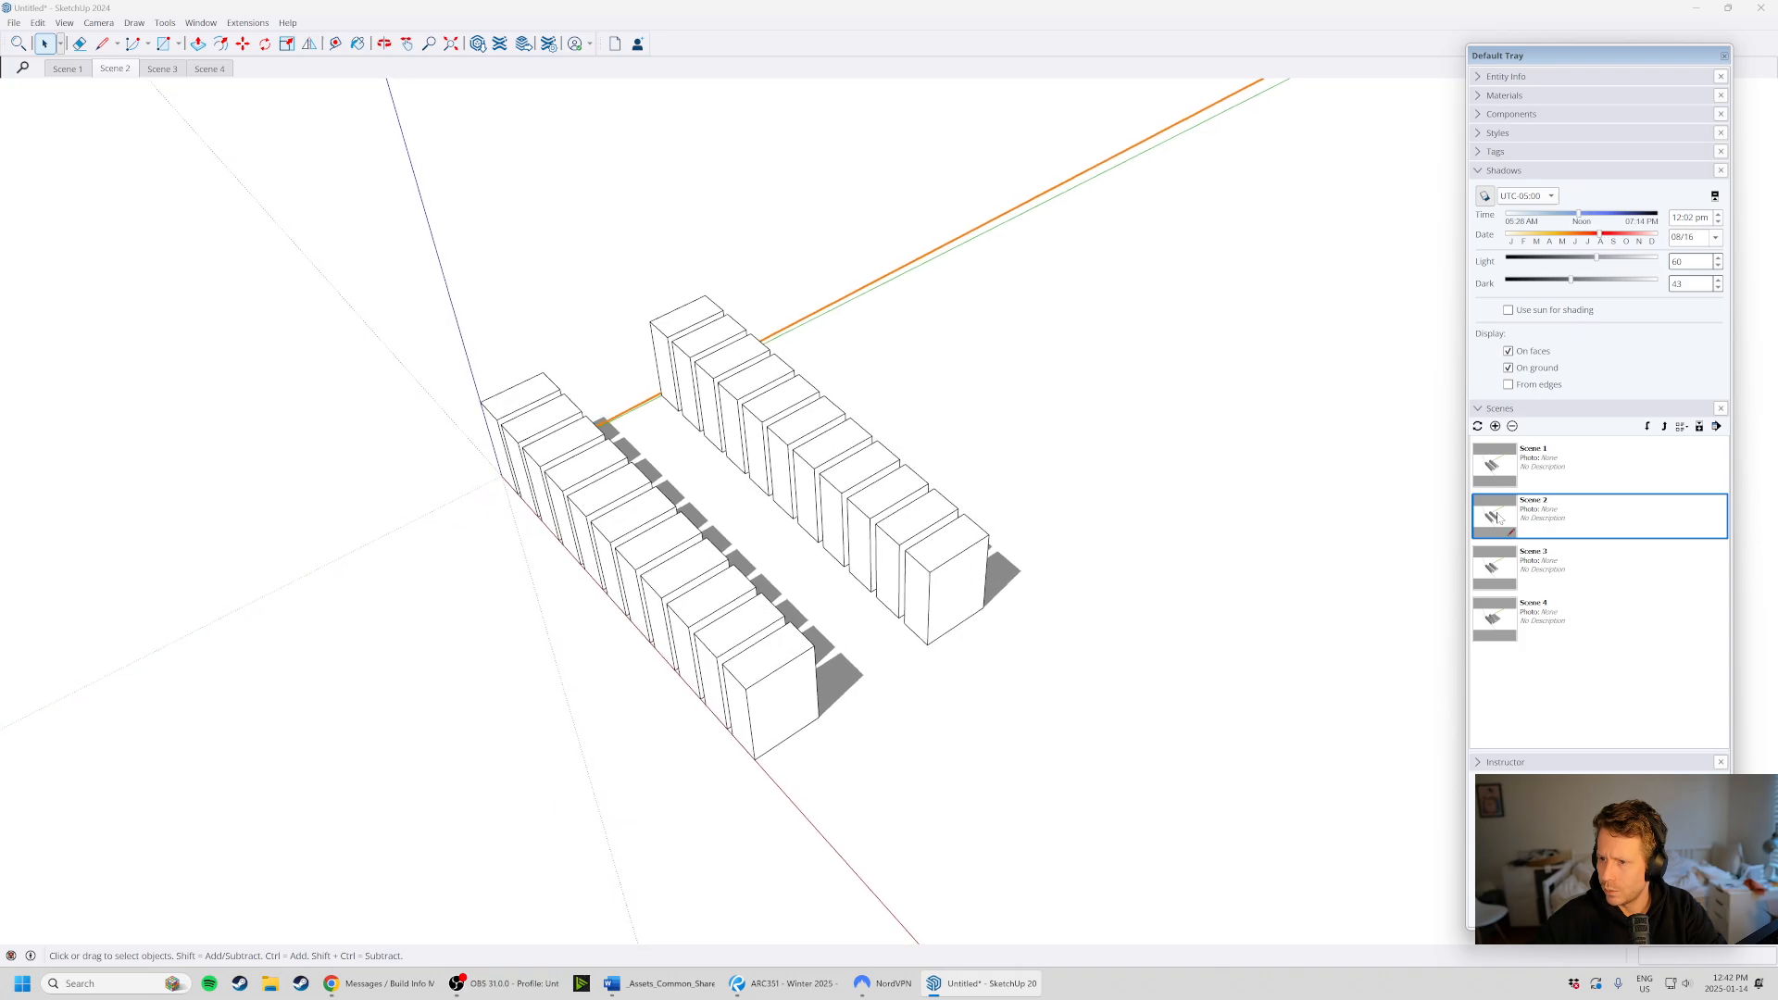
- Update Scene 2 to use Scene 3's camera view with the shadow date set to 06/21, keeping all properties included
click(1498, 576)
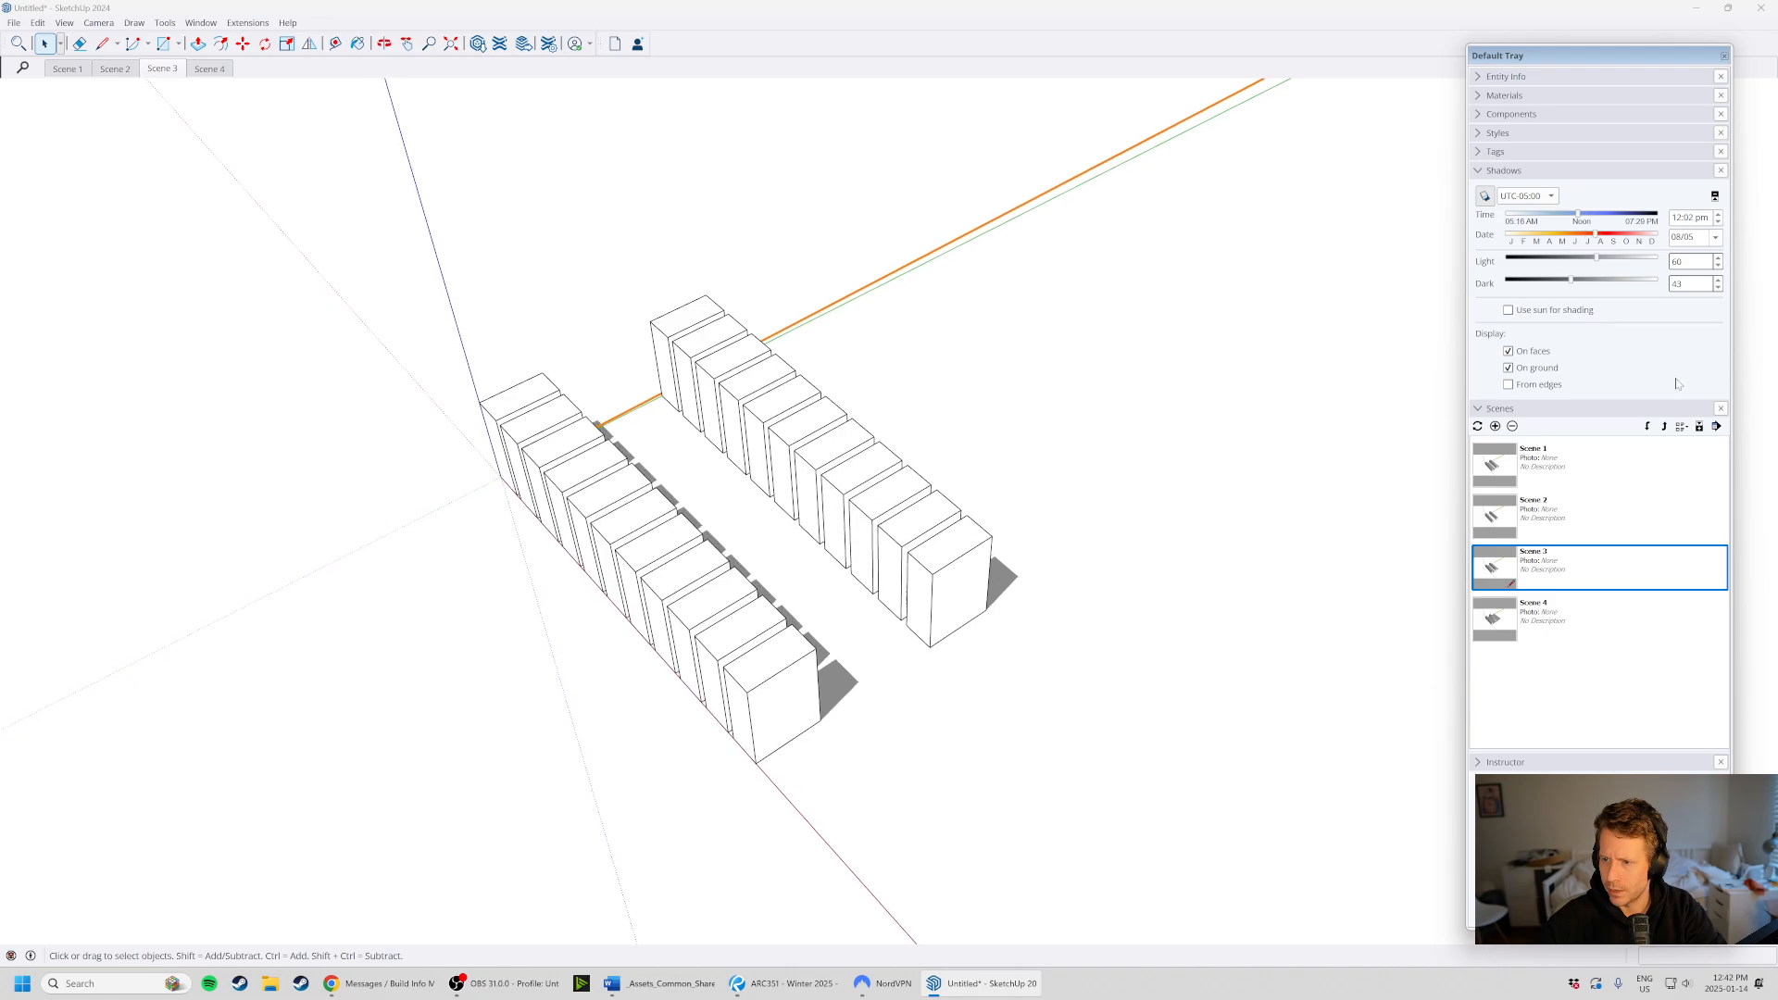
click(1716, 238)
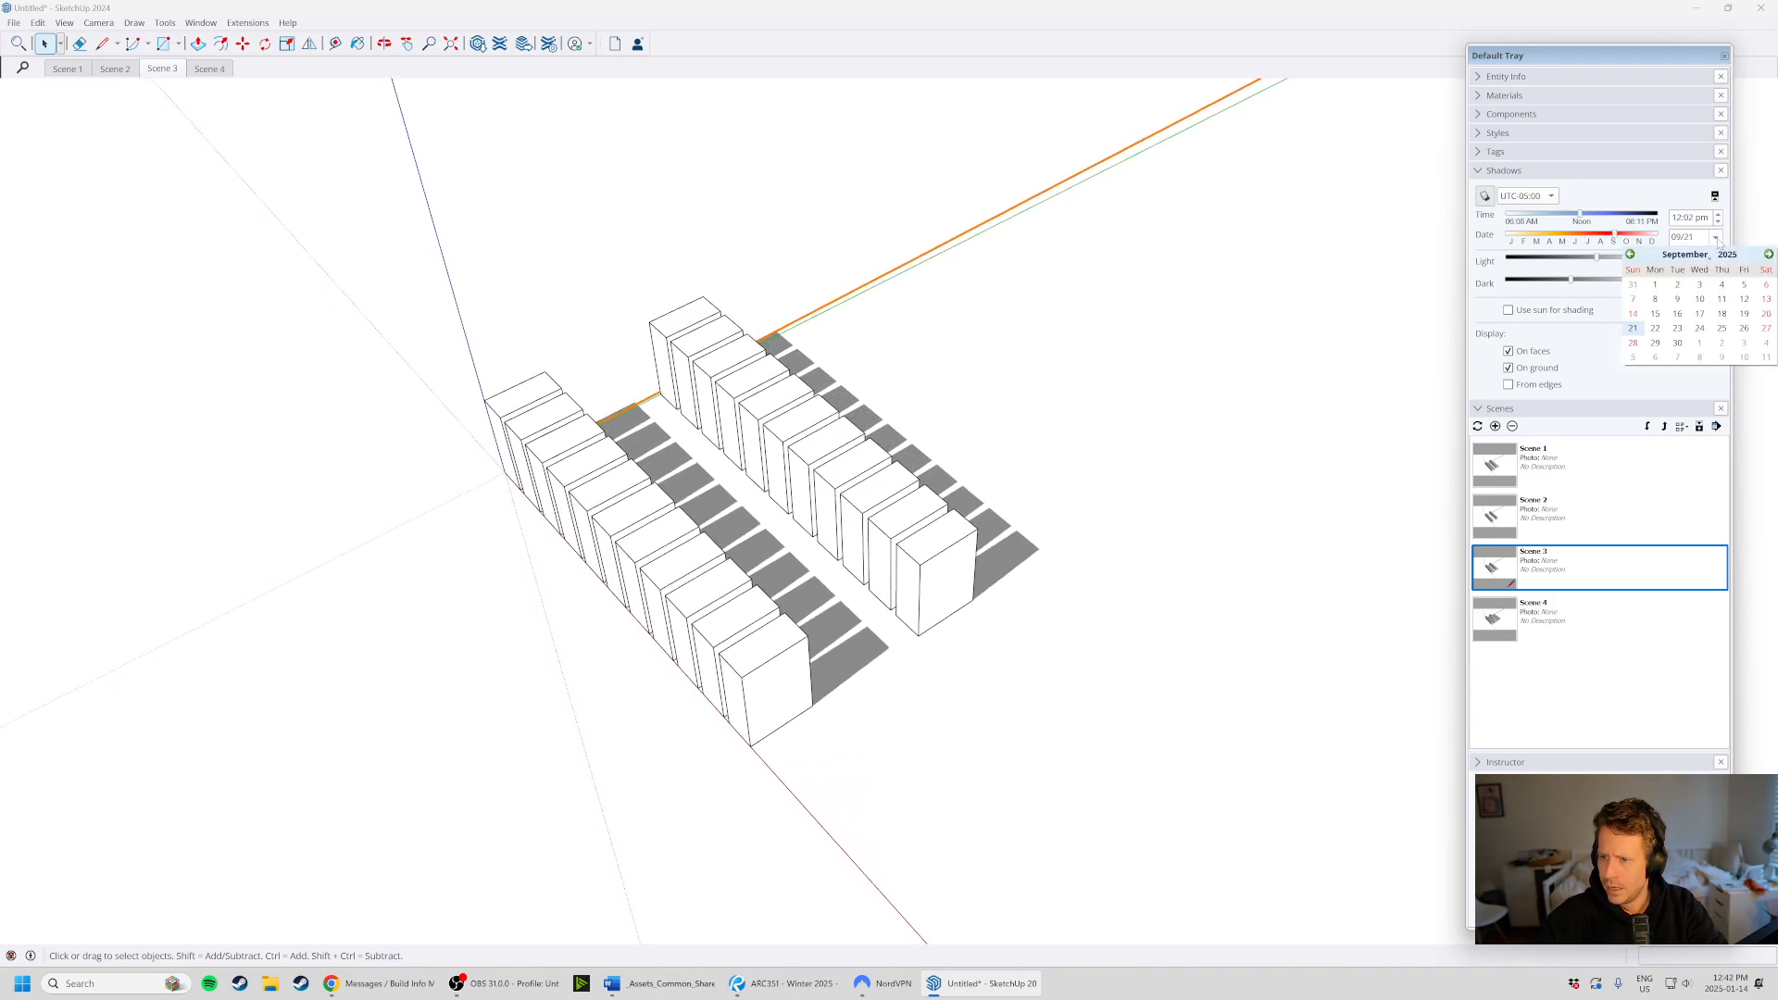
click(1630, 254)
click(1630, 253)
click(1630, 253)
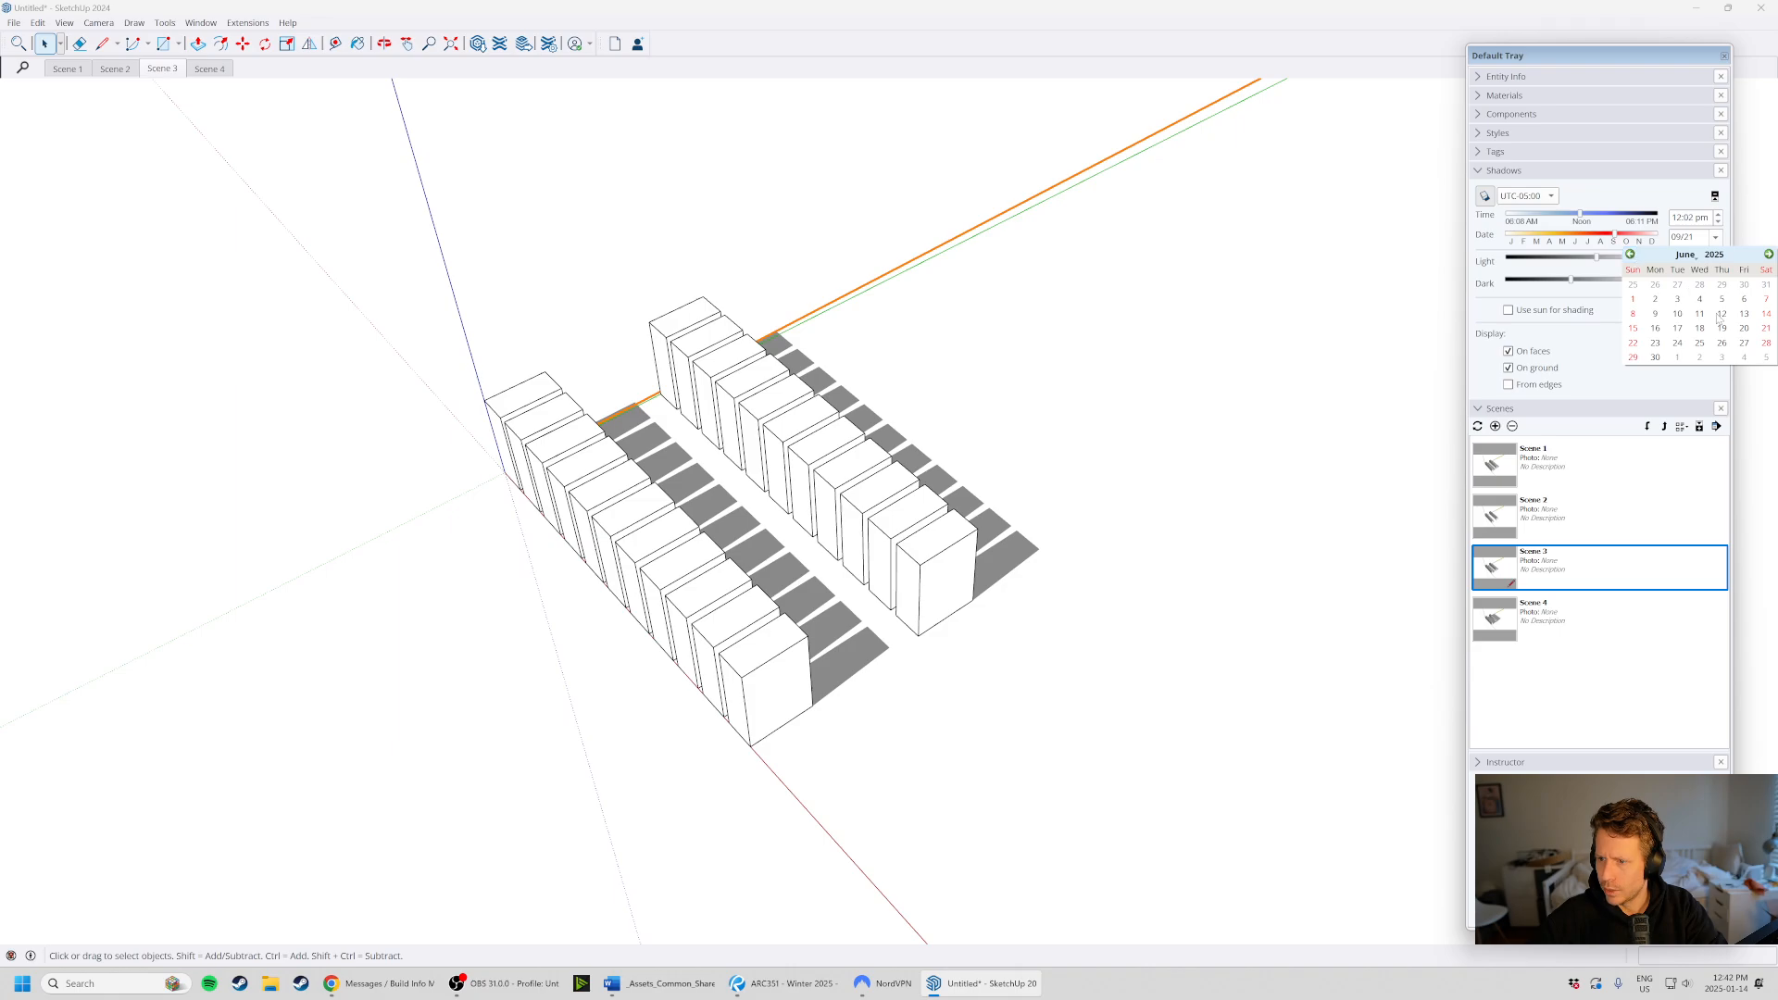
click(1765, 329)
right_click(1547, 511)
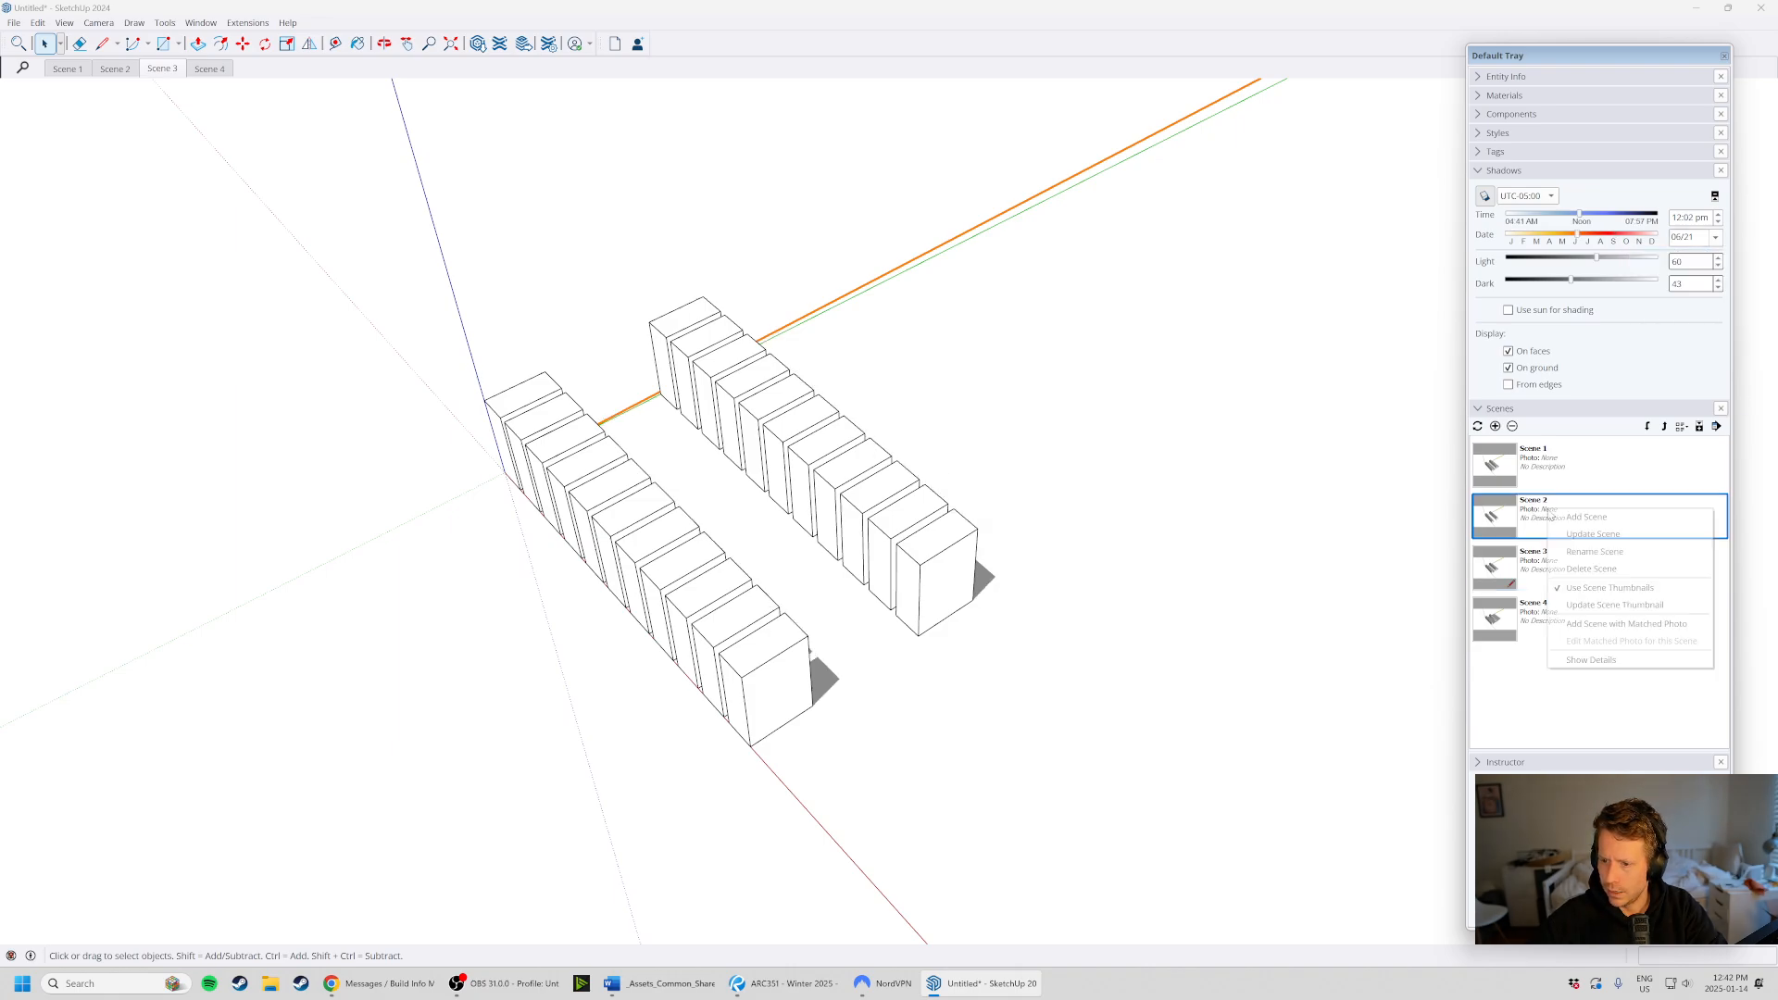
click(1593, 534)
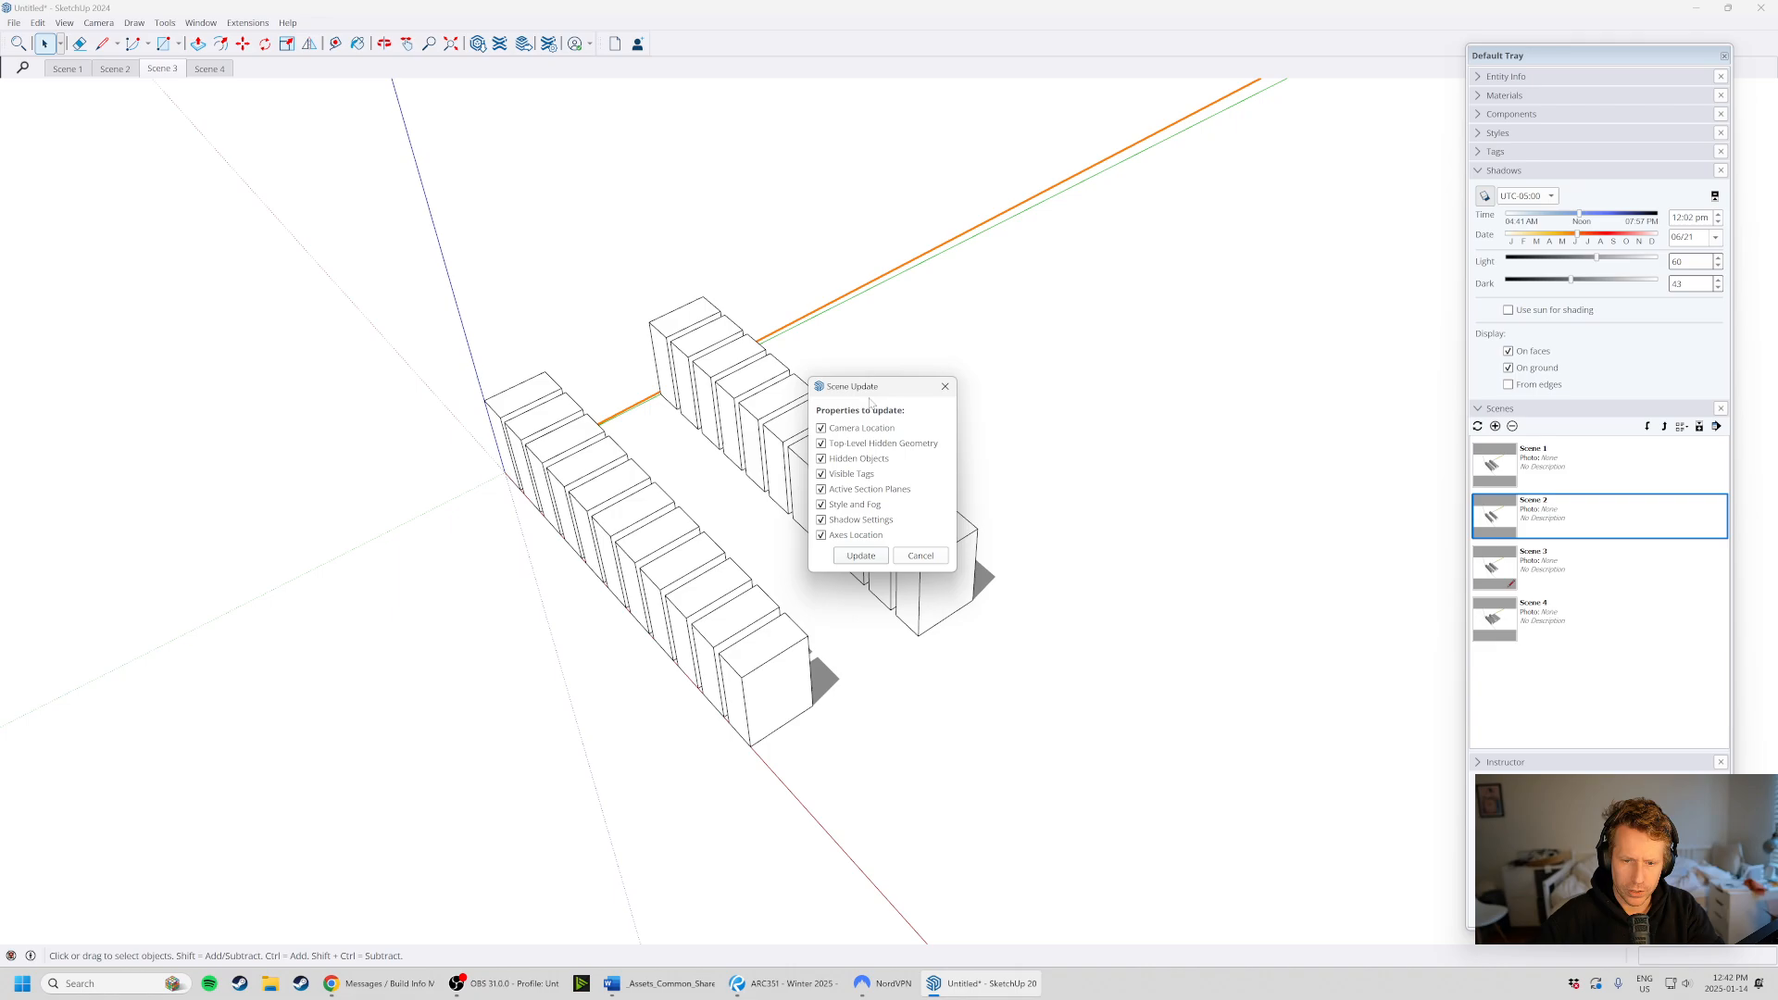
click(860, 556)
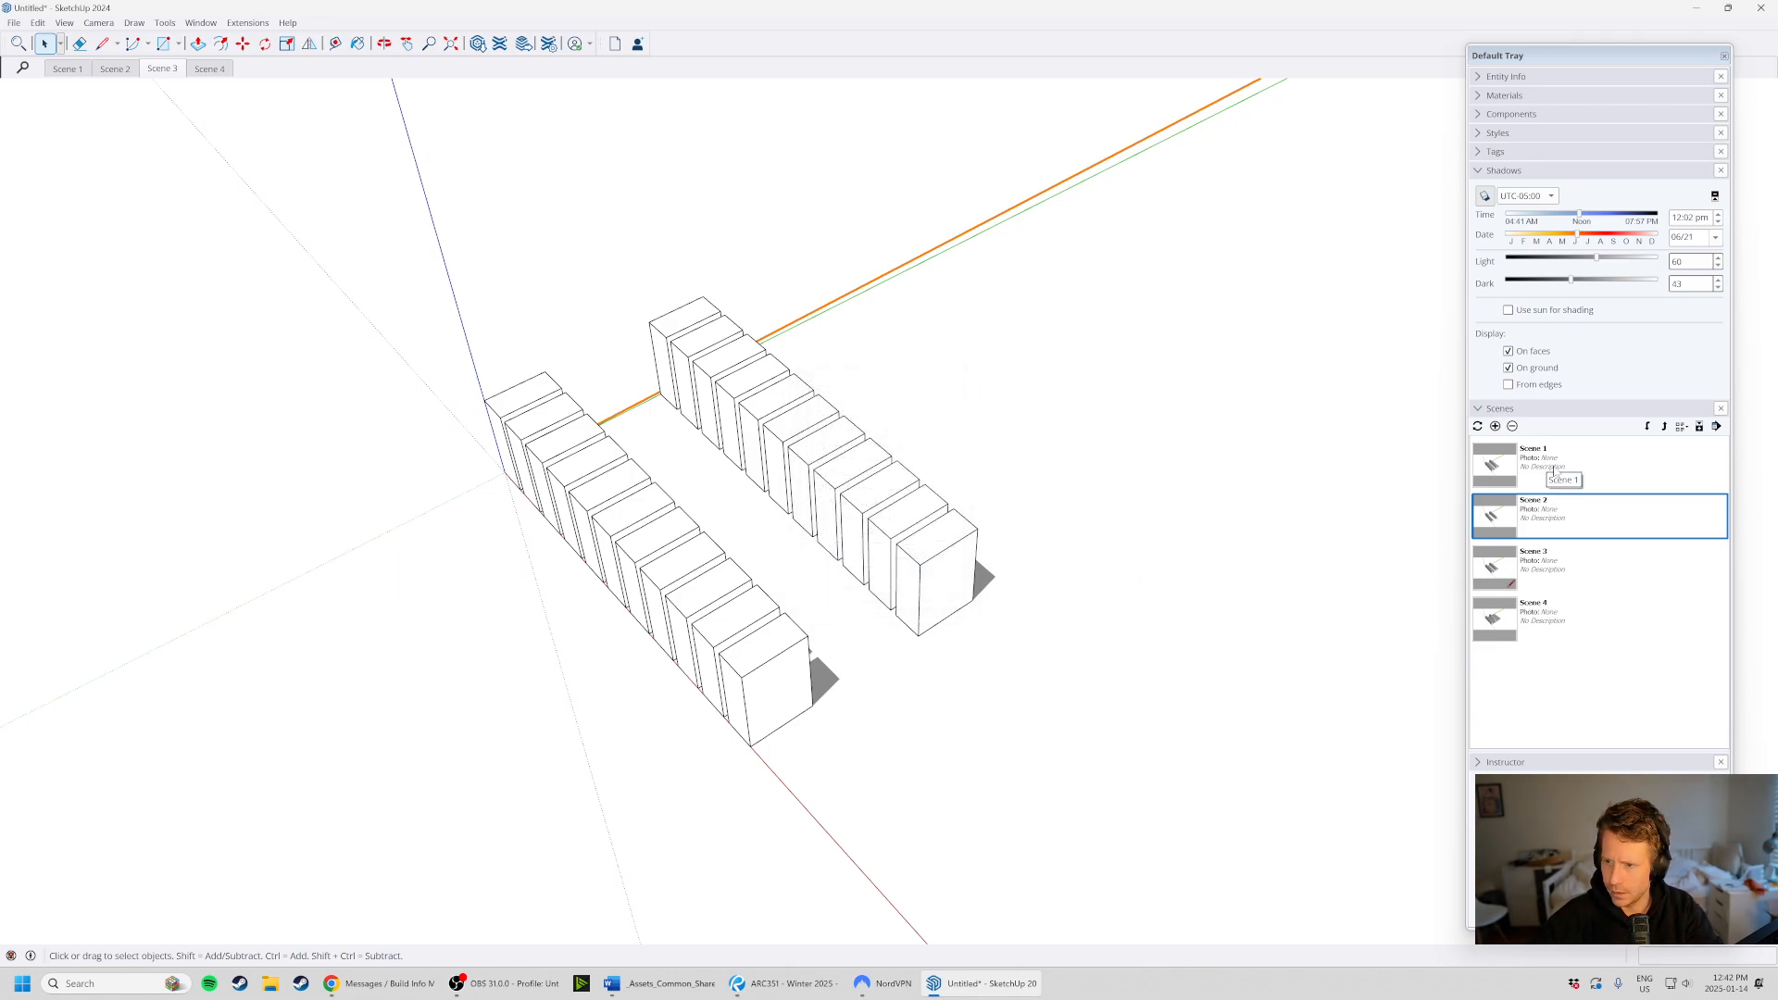
- Set the shadow date to 03/21 and update Scene 1 with the current camera view and shadows
click(1715, 237)
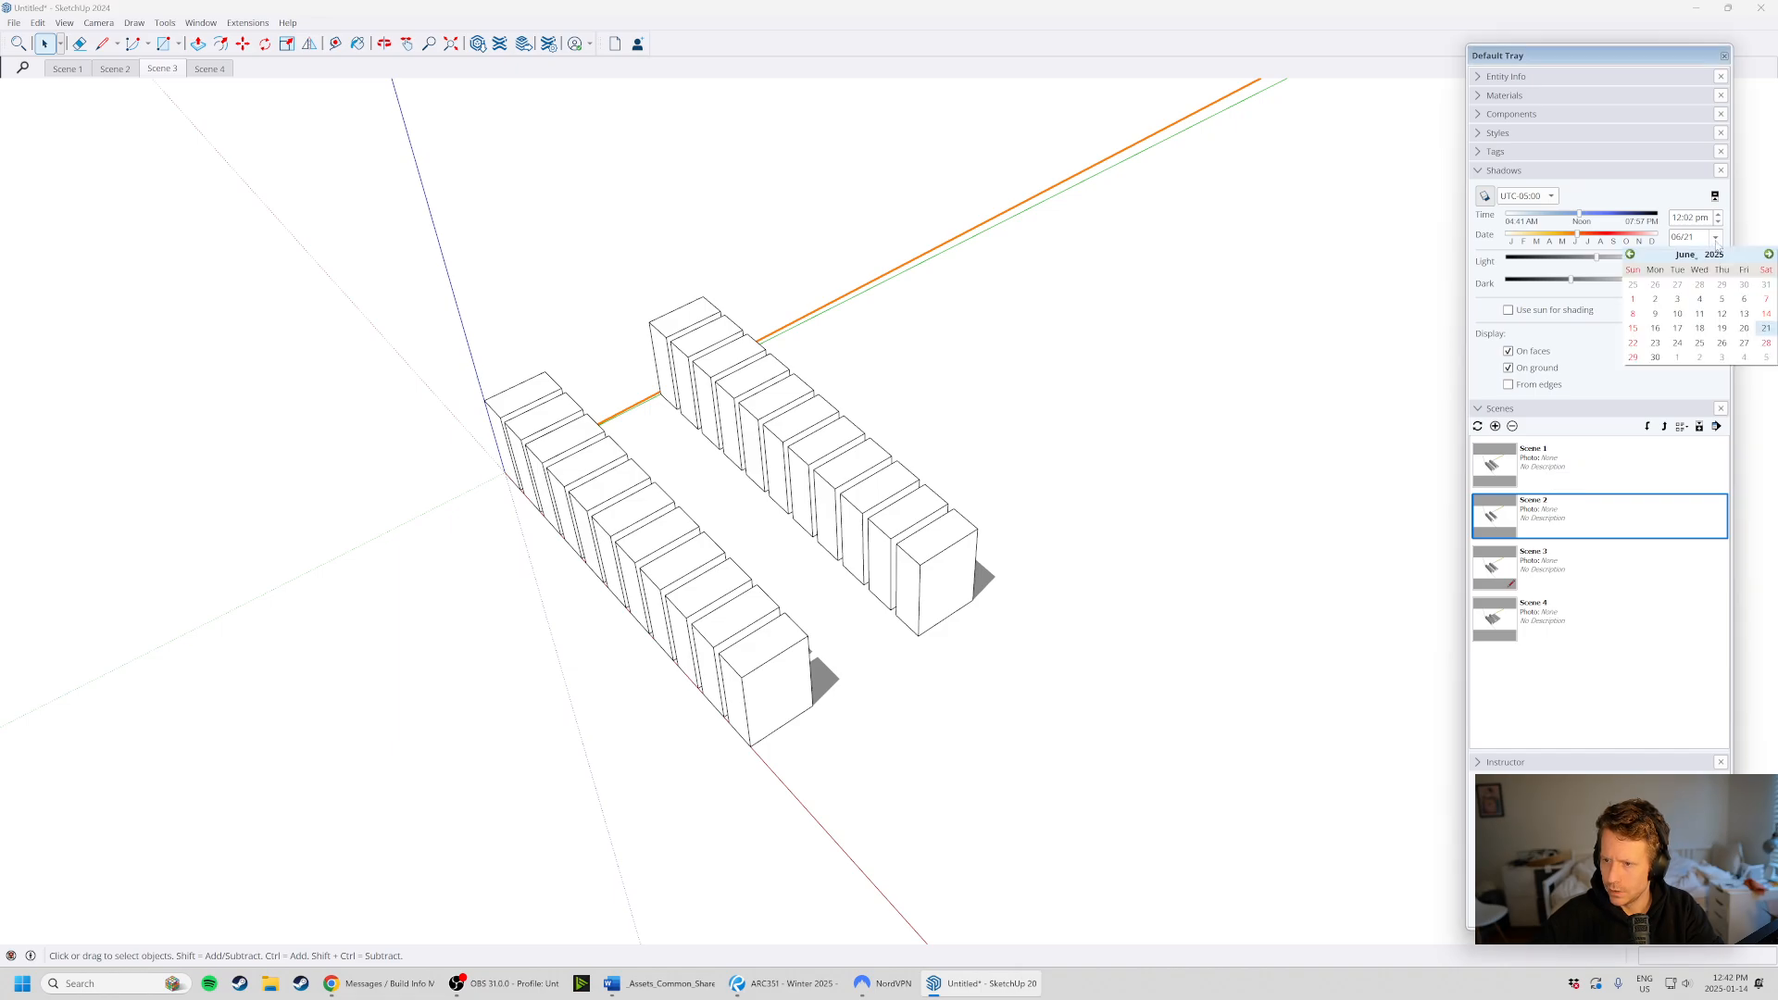
click(1631, 255)
click(1631, 255)
click(1631, 254)
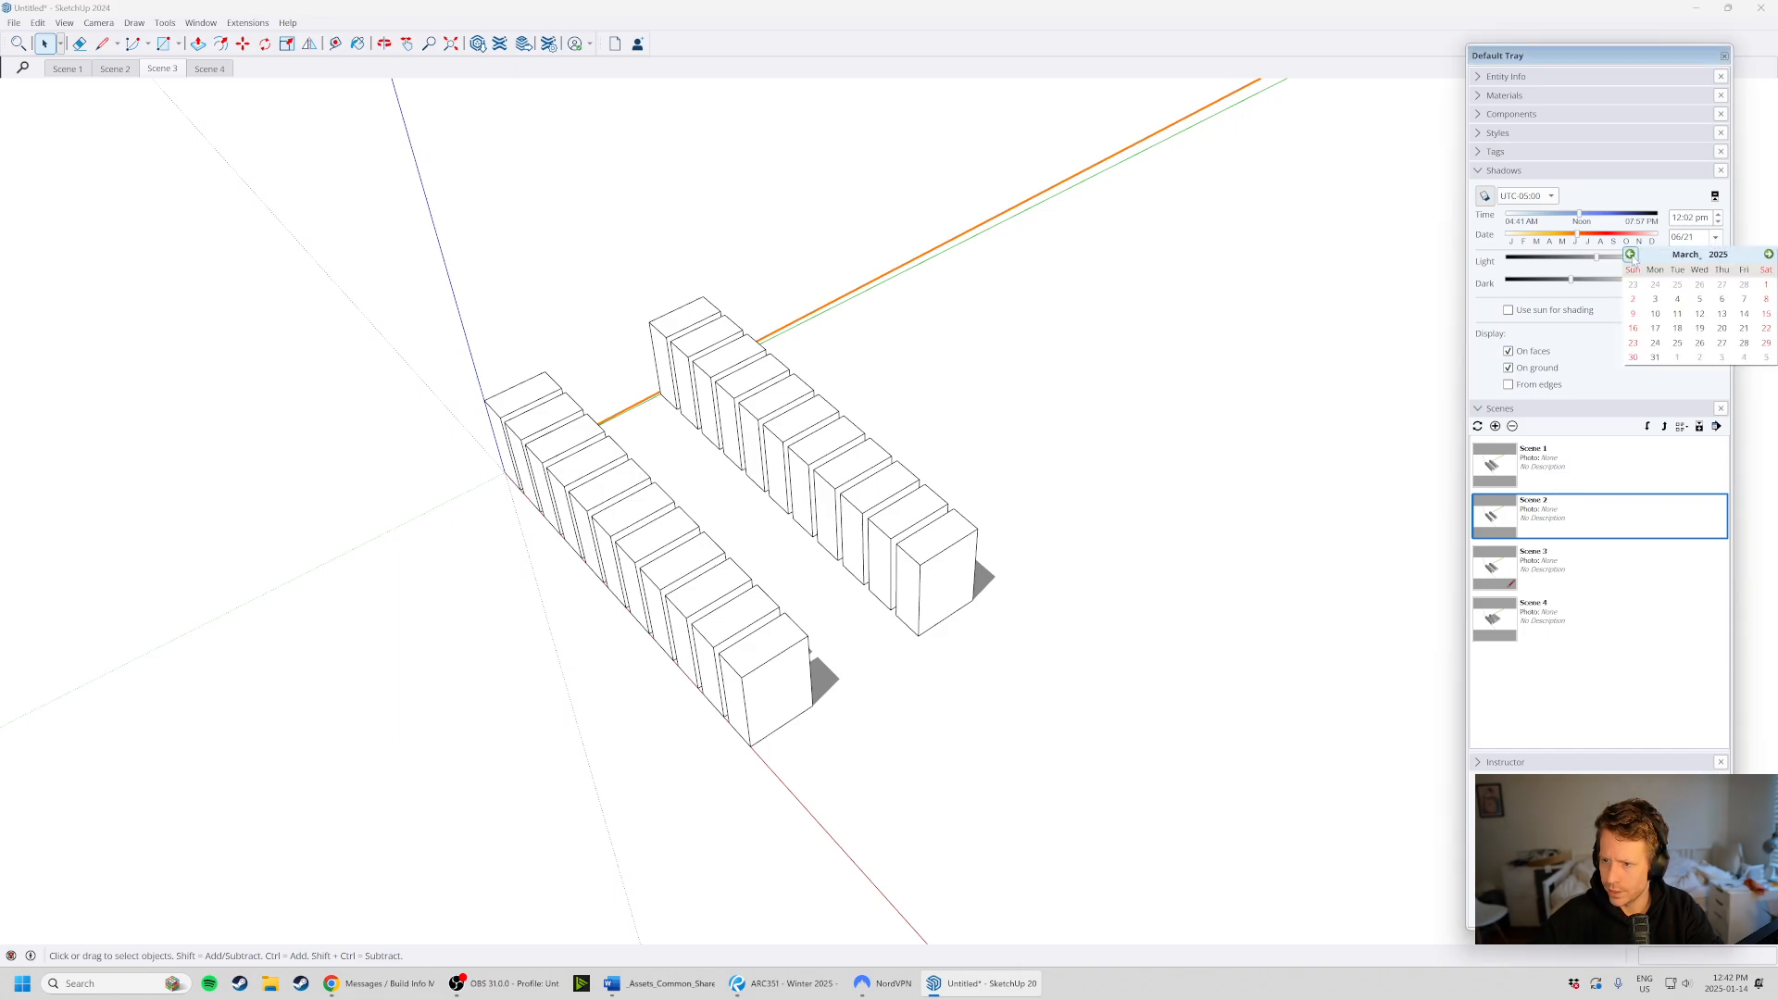
click(1744, 328)
right_click(1552, 453)
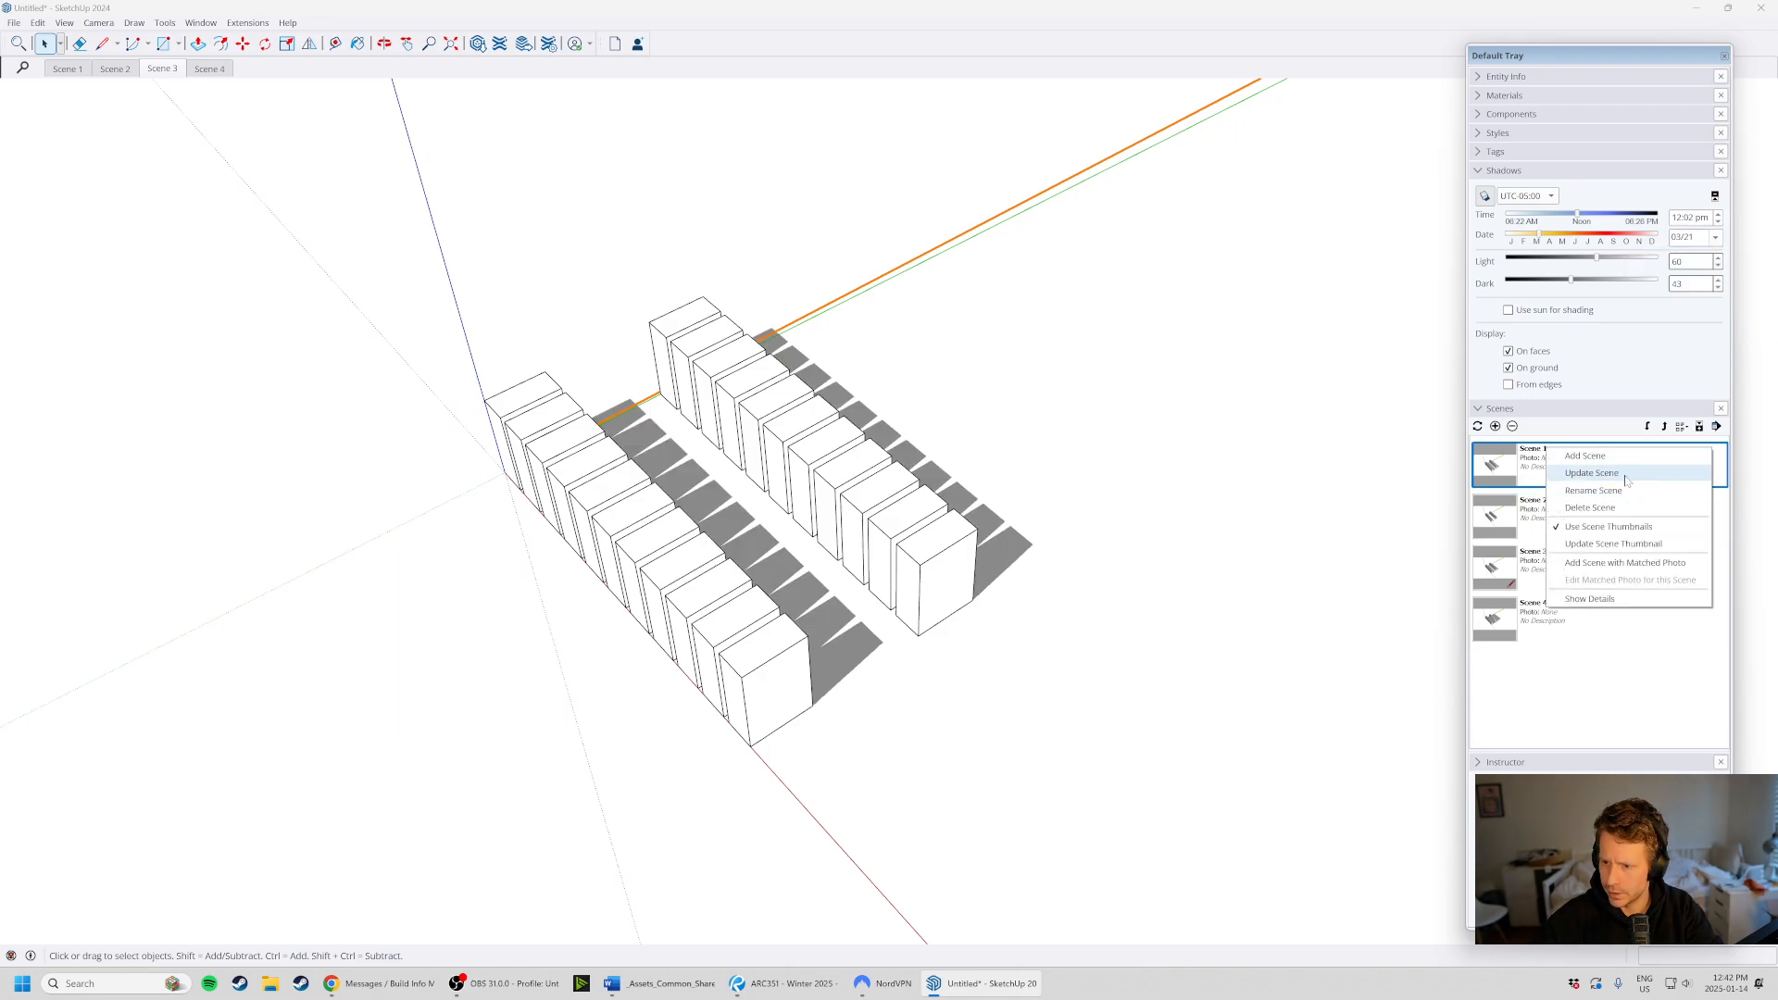
click(1593, 474)
click(850, 555)
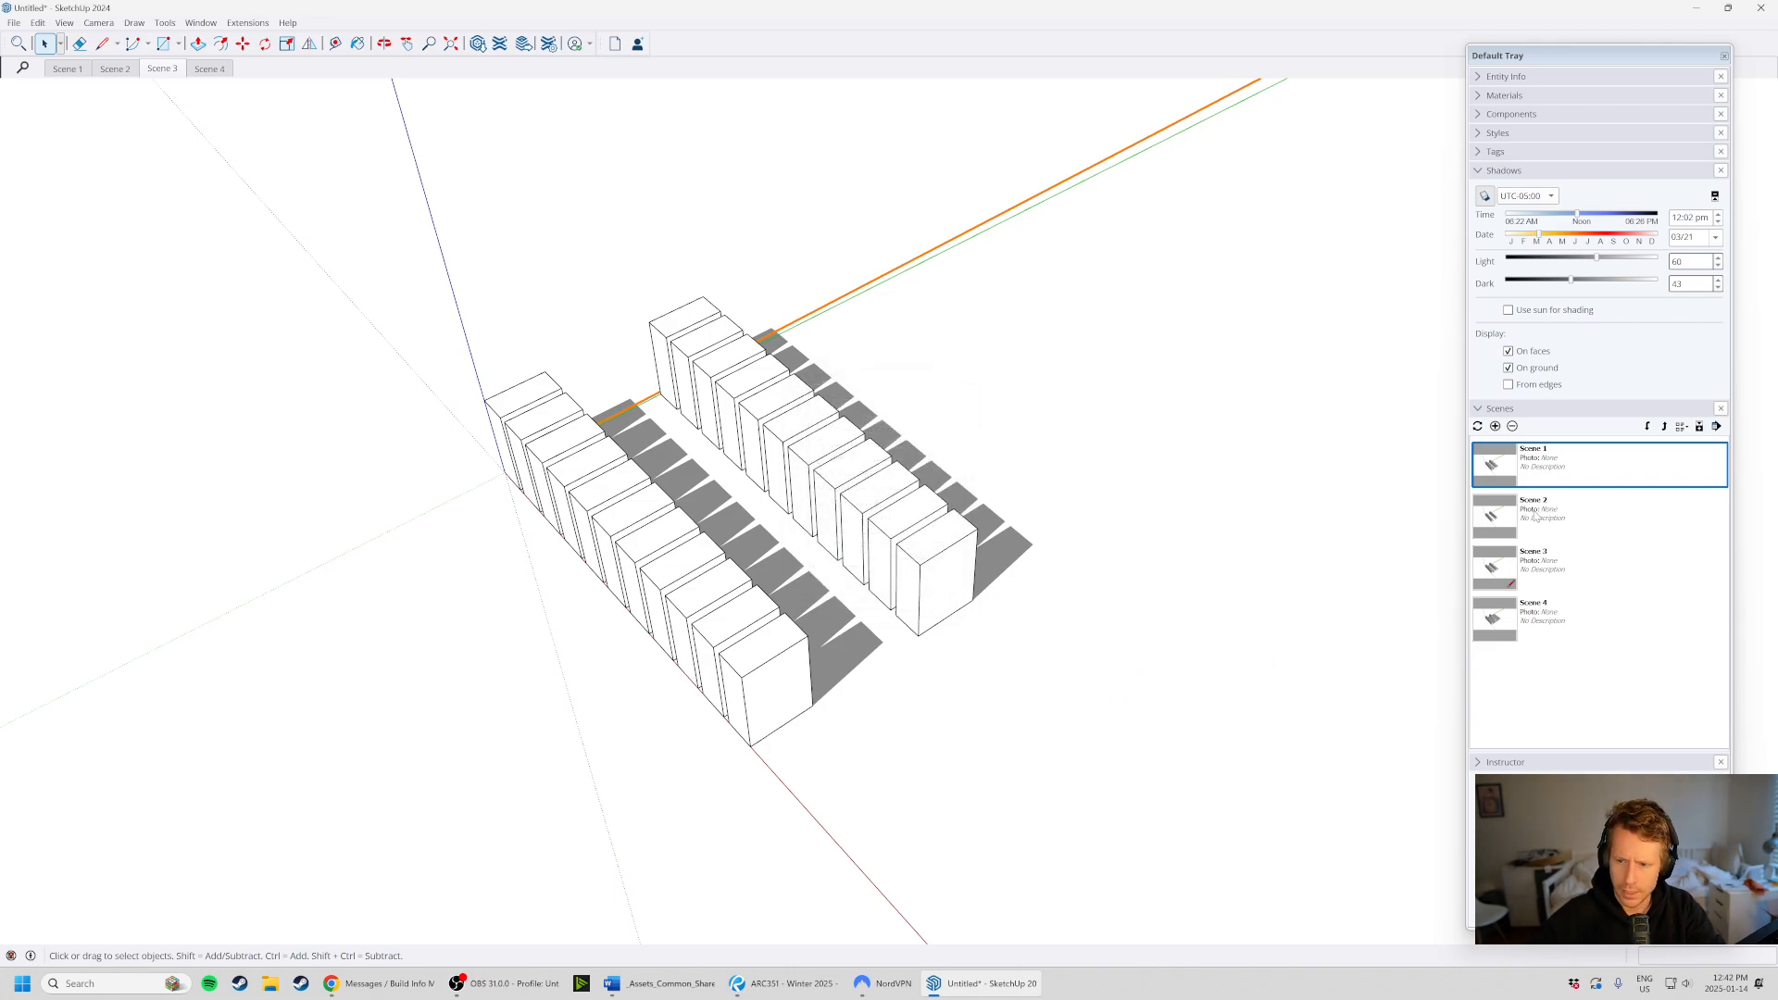
- Play through the four saved scenes repeatedly to check their shared camera view and changing shadows
double_click(1484, 477)
double_click(1487, 507)
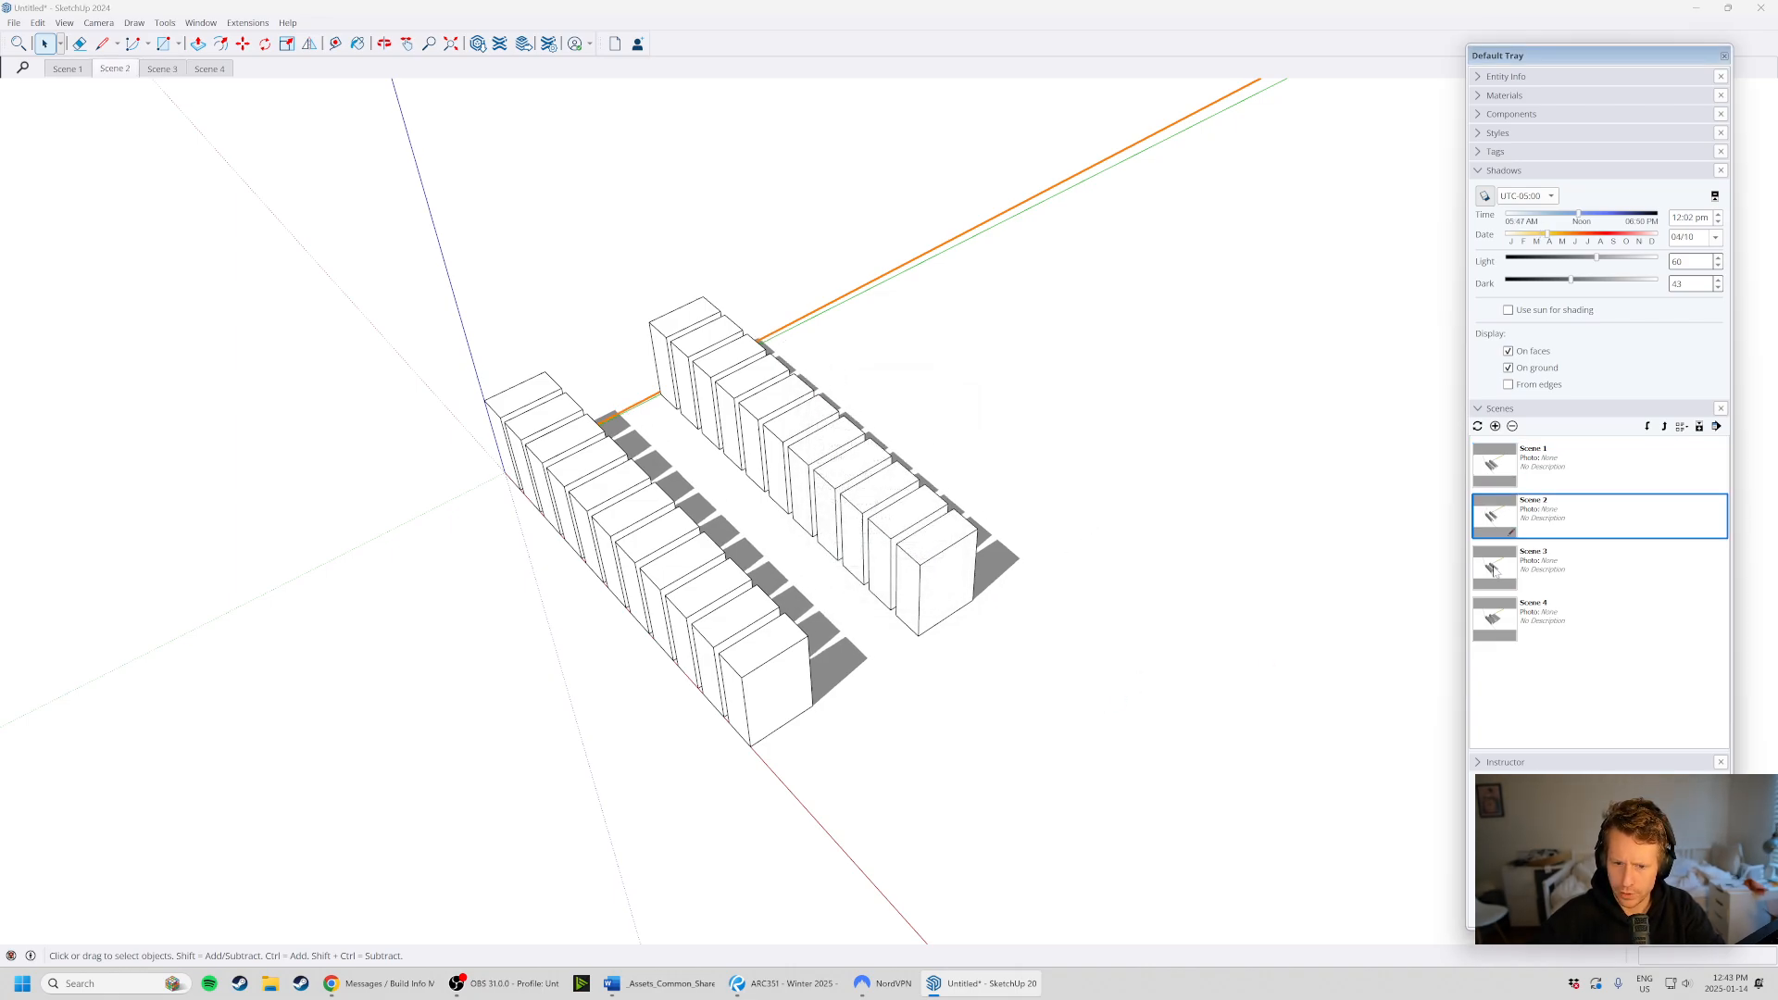
double_click(1493, 567)
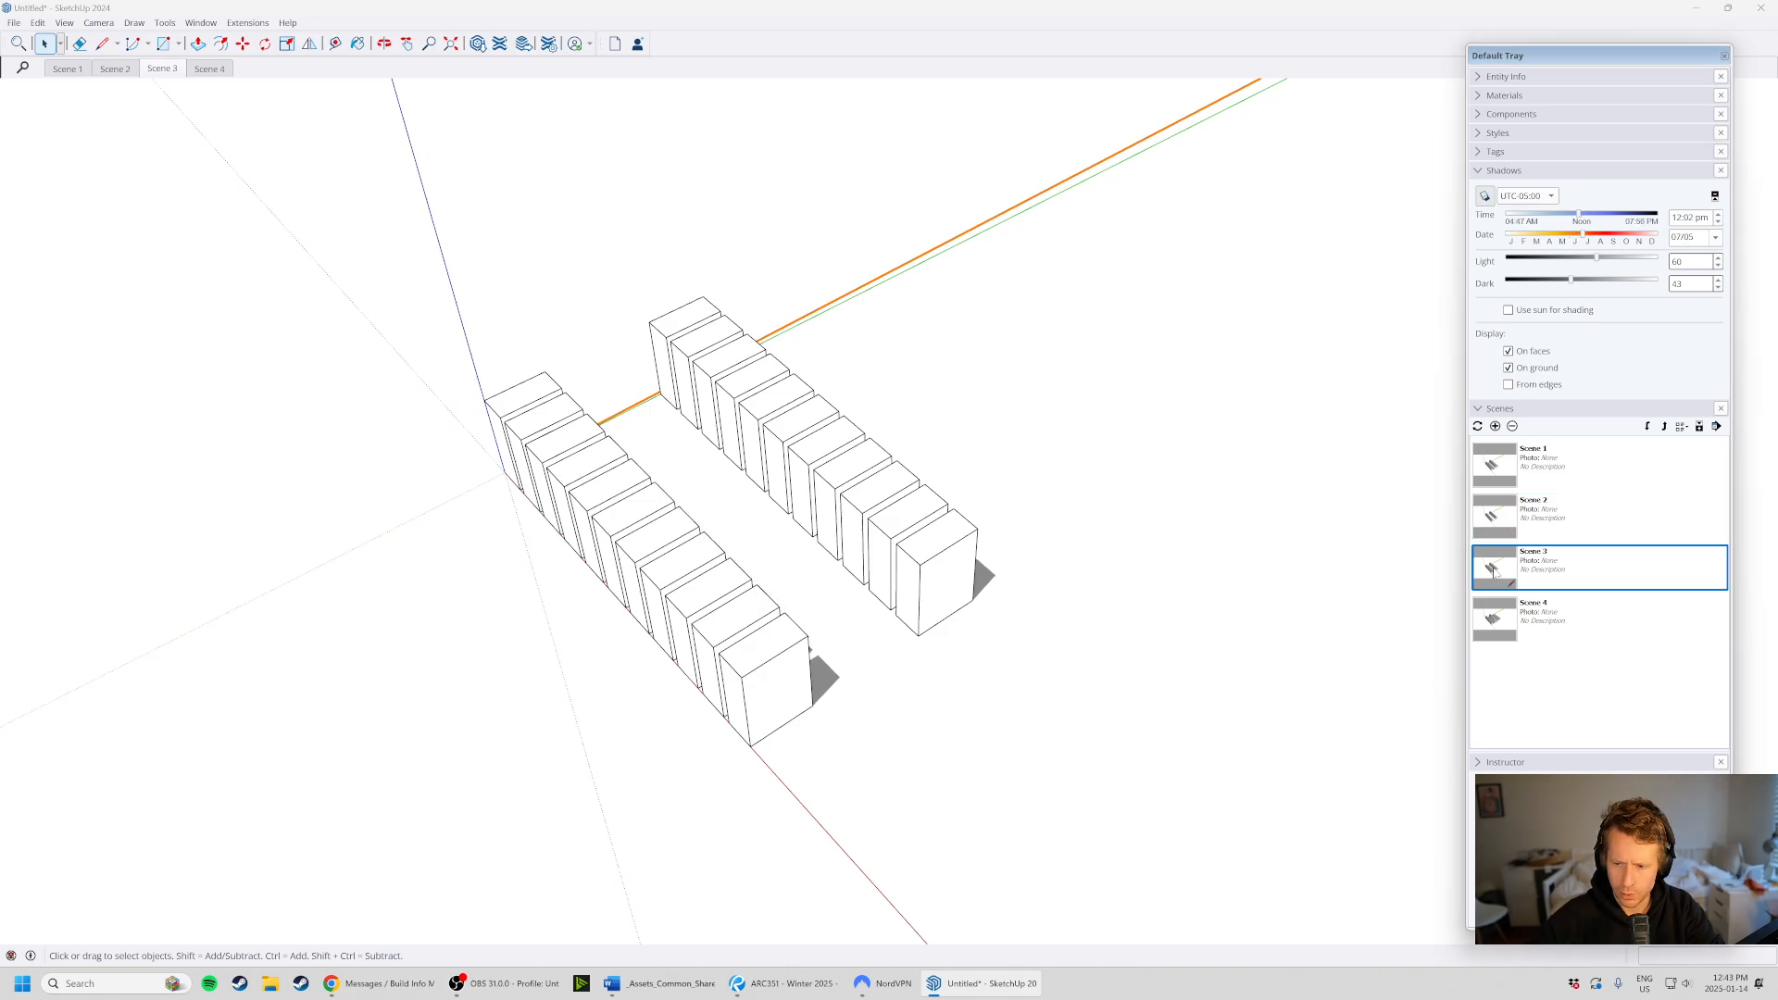
double_click(1497, 628)
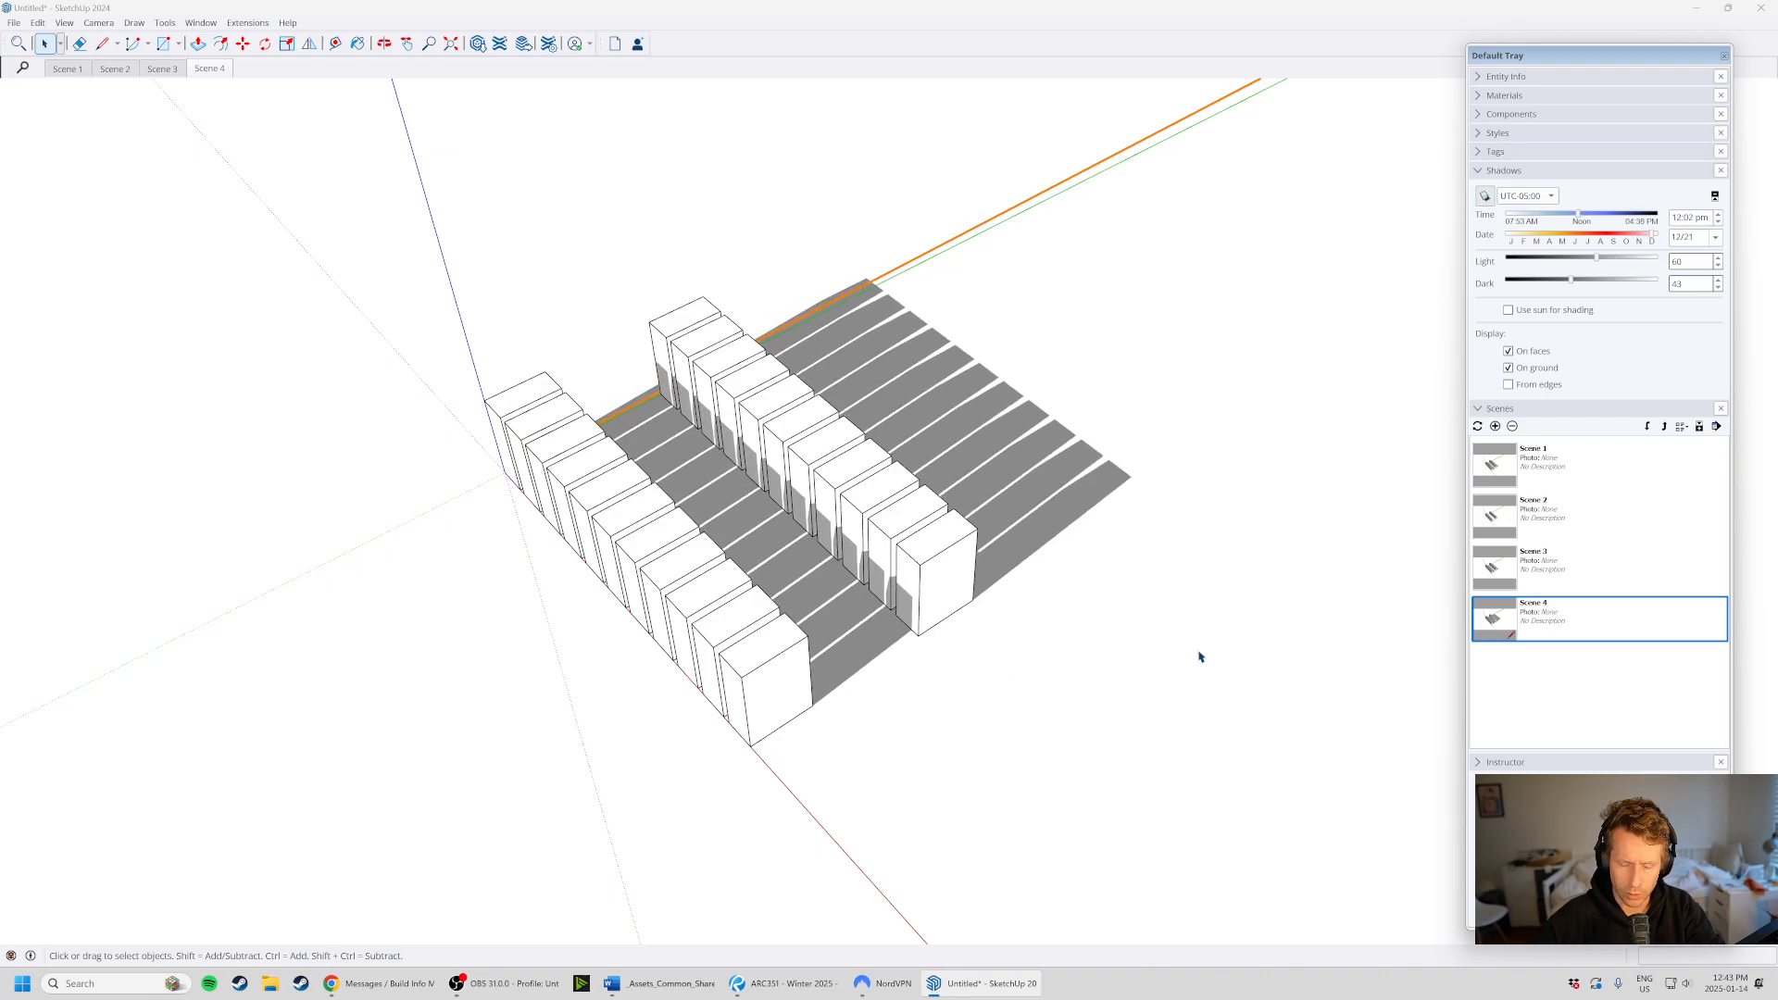
double_click(1492, 533)
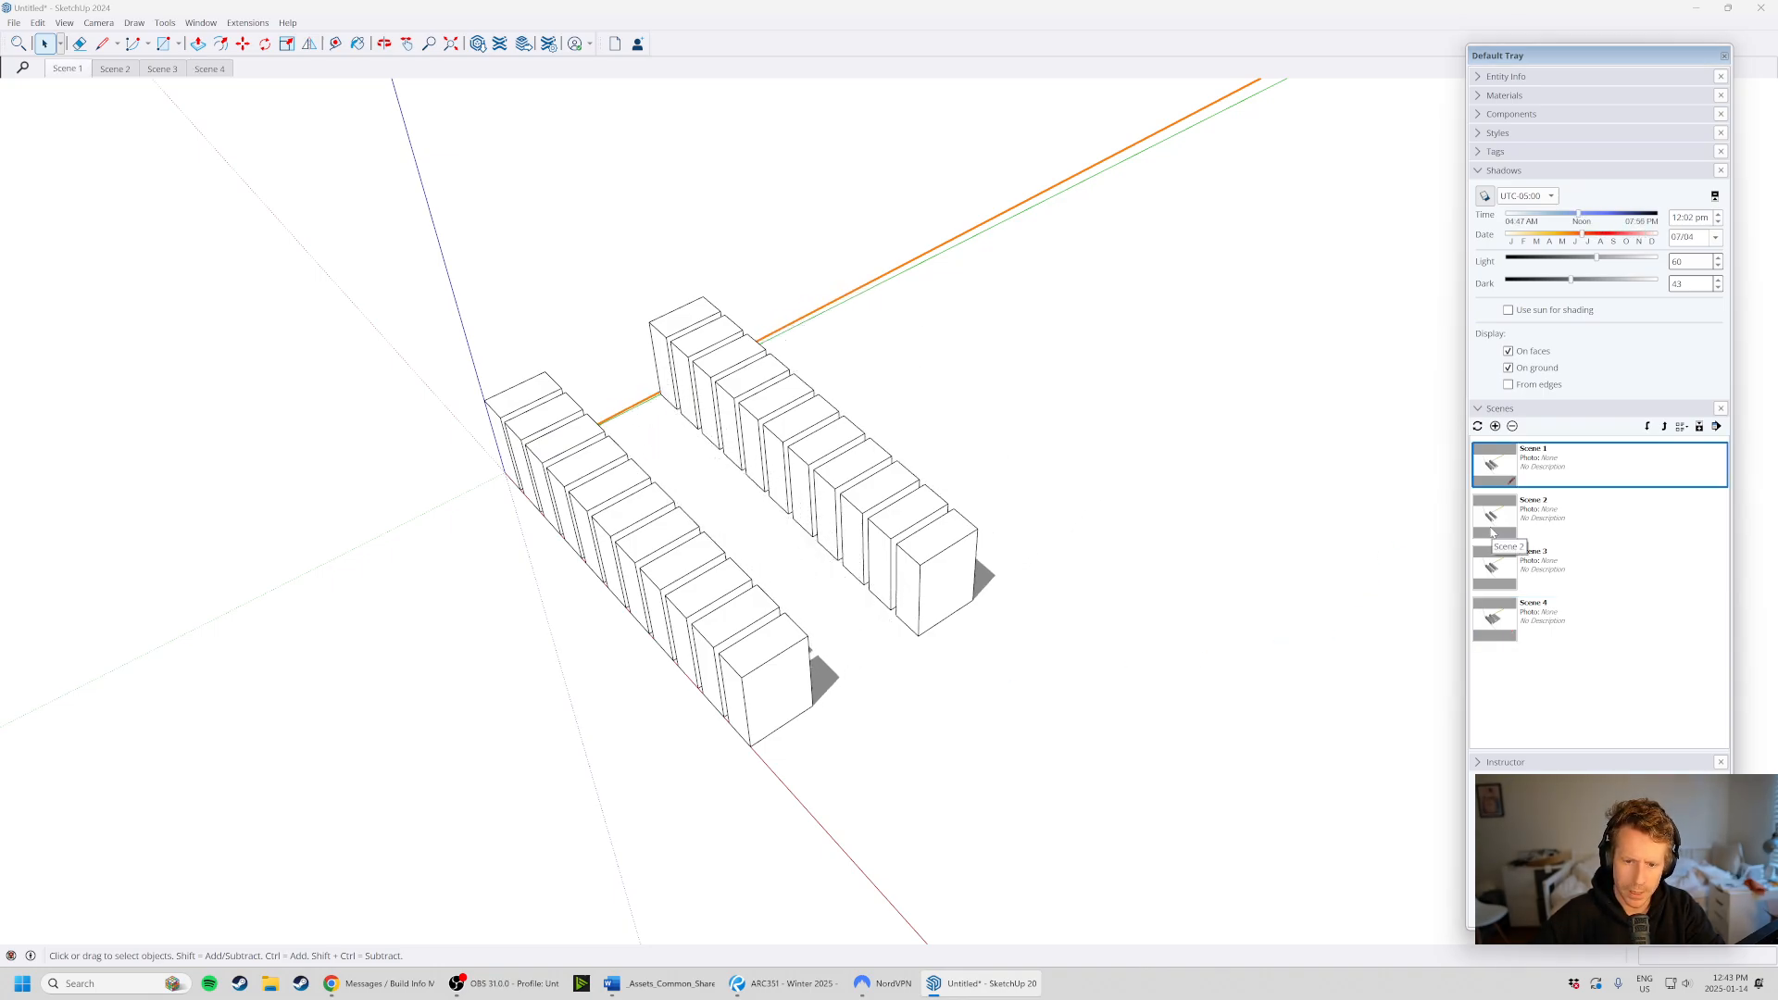
double_click(1495, 569)
double_click(1495, 621)
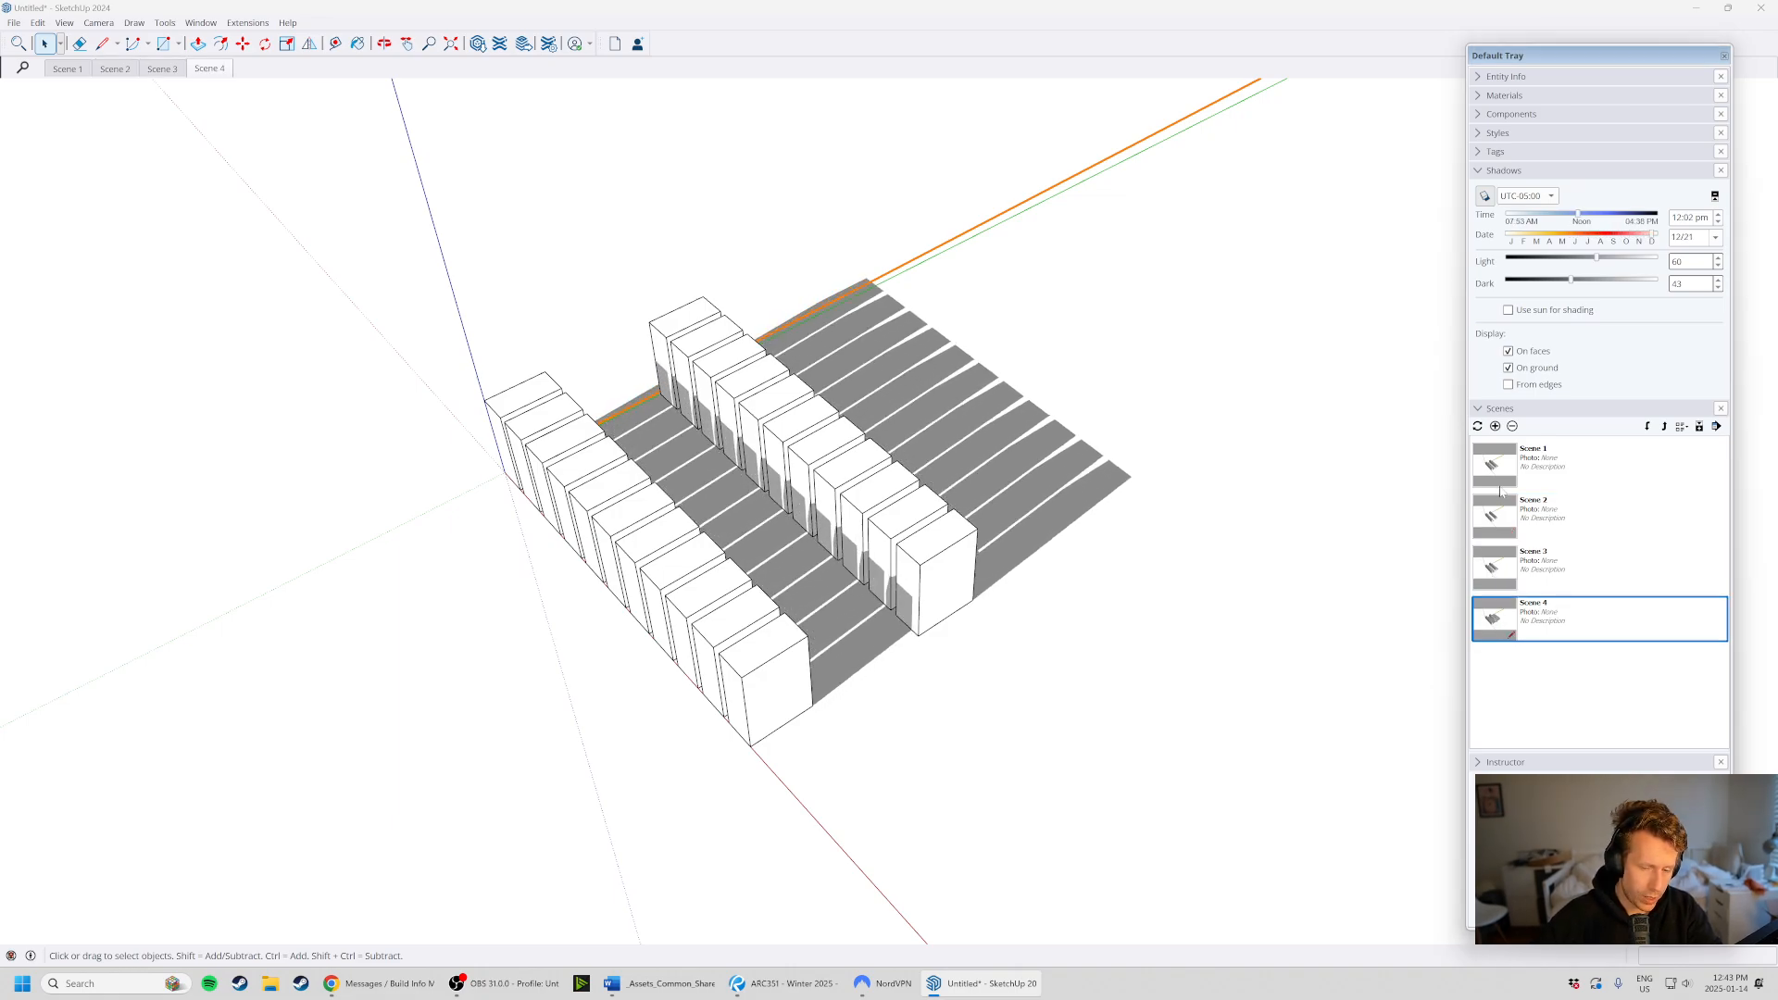
- Set the shadow time to 02:45 pm and the date to 08/19, viewing the box rows from both sides
middle_drag(1279, 494, 500, 491)
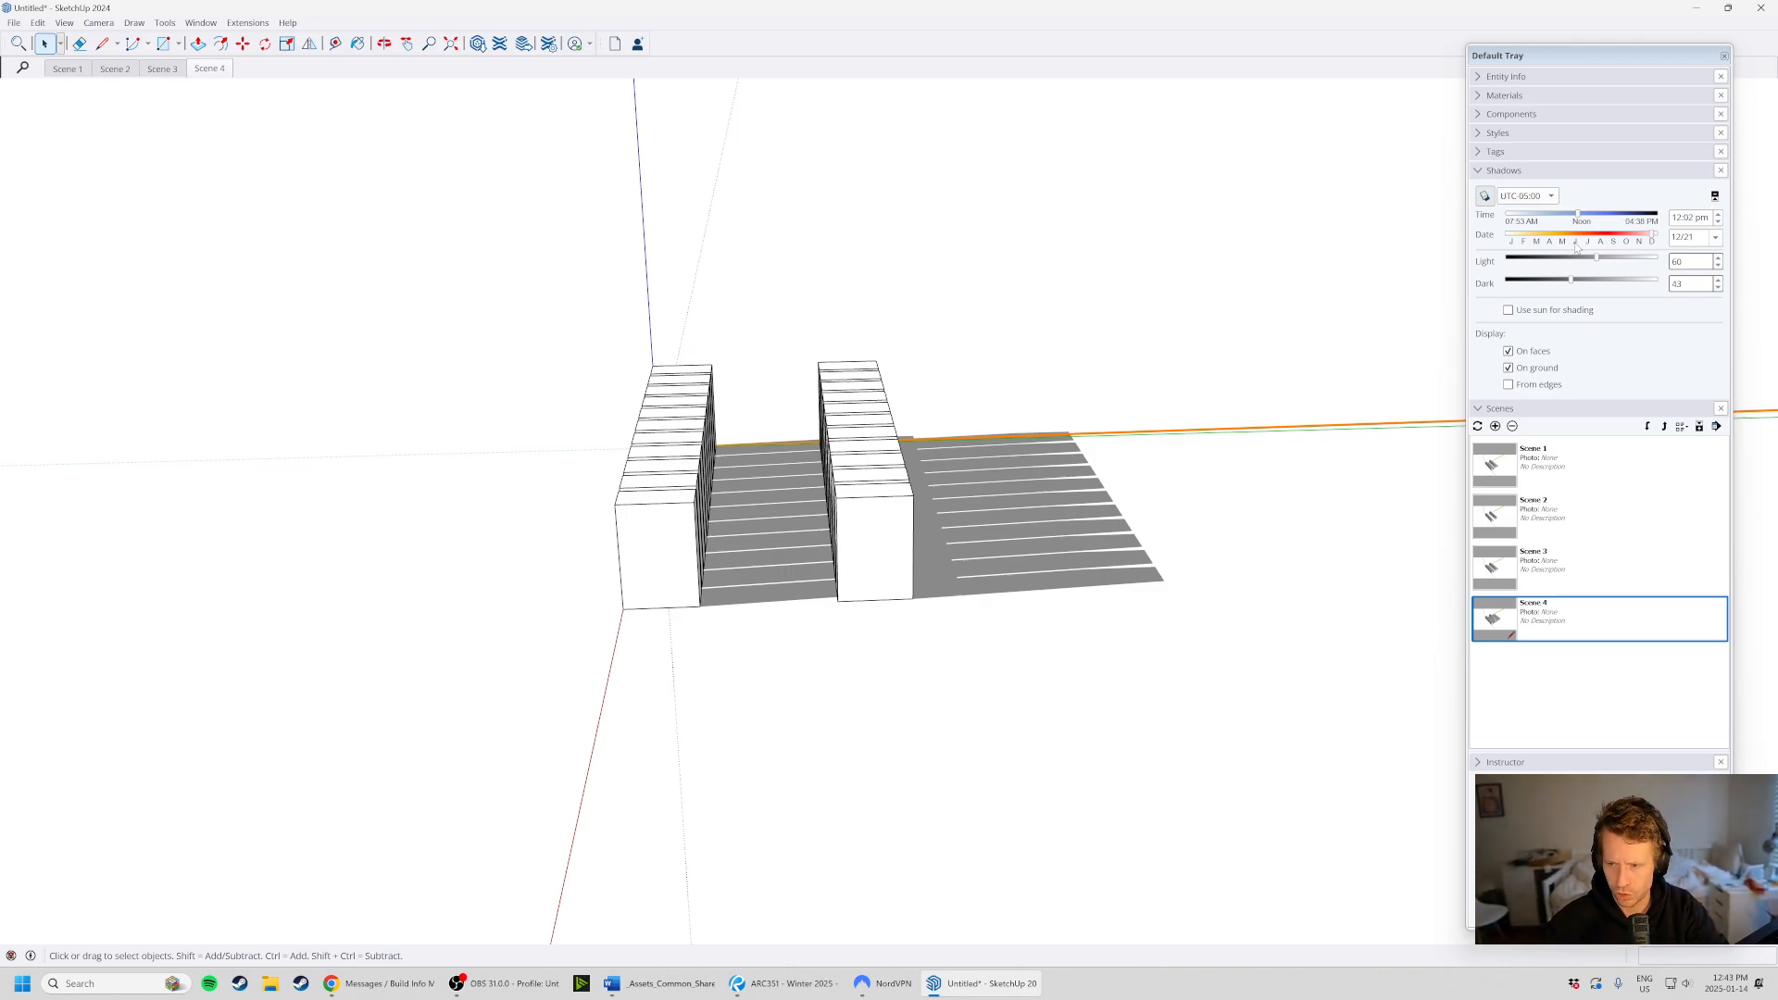
middle_drag(1092, 556, 1175, 517)
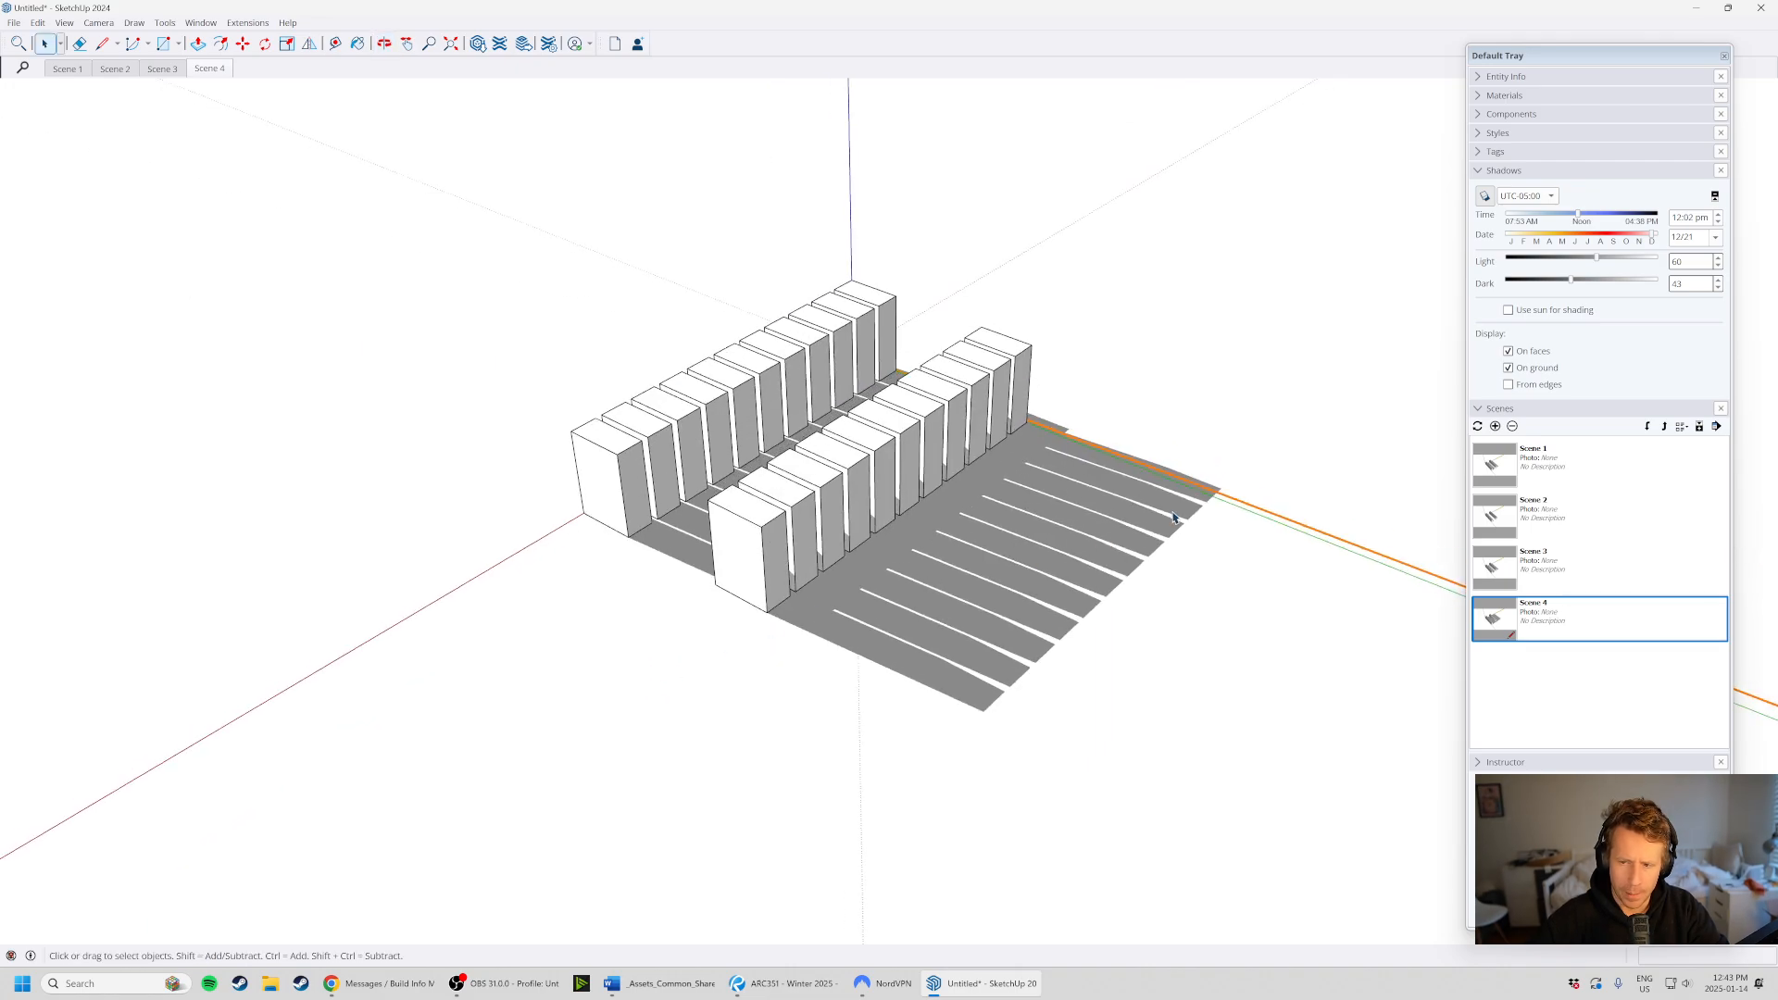
middle_drag(499, 659, 457, 682)
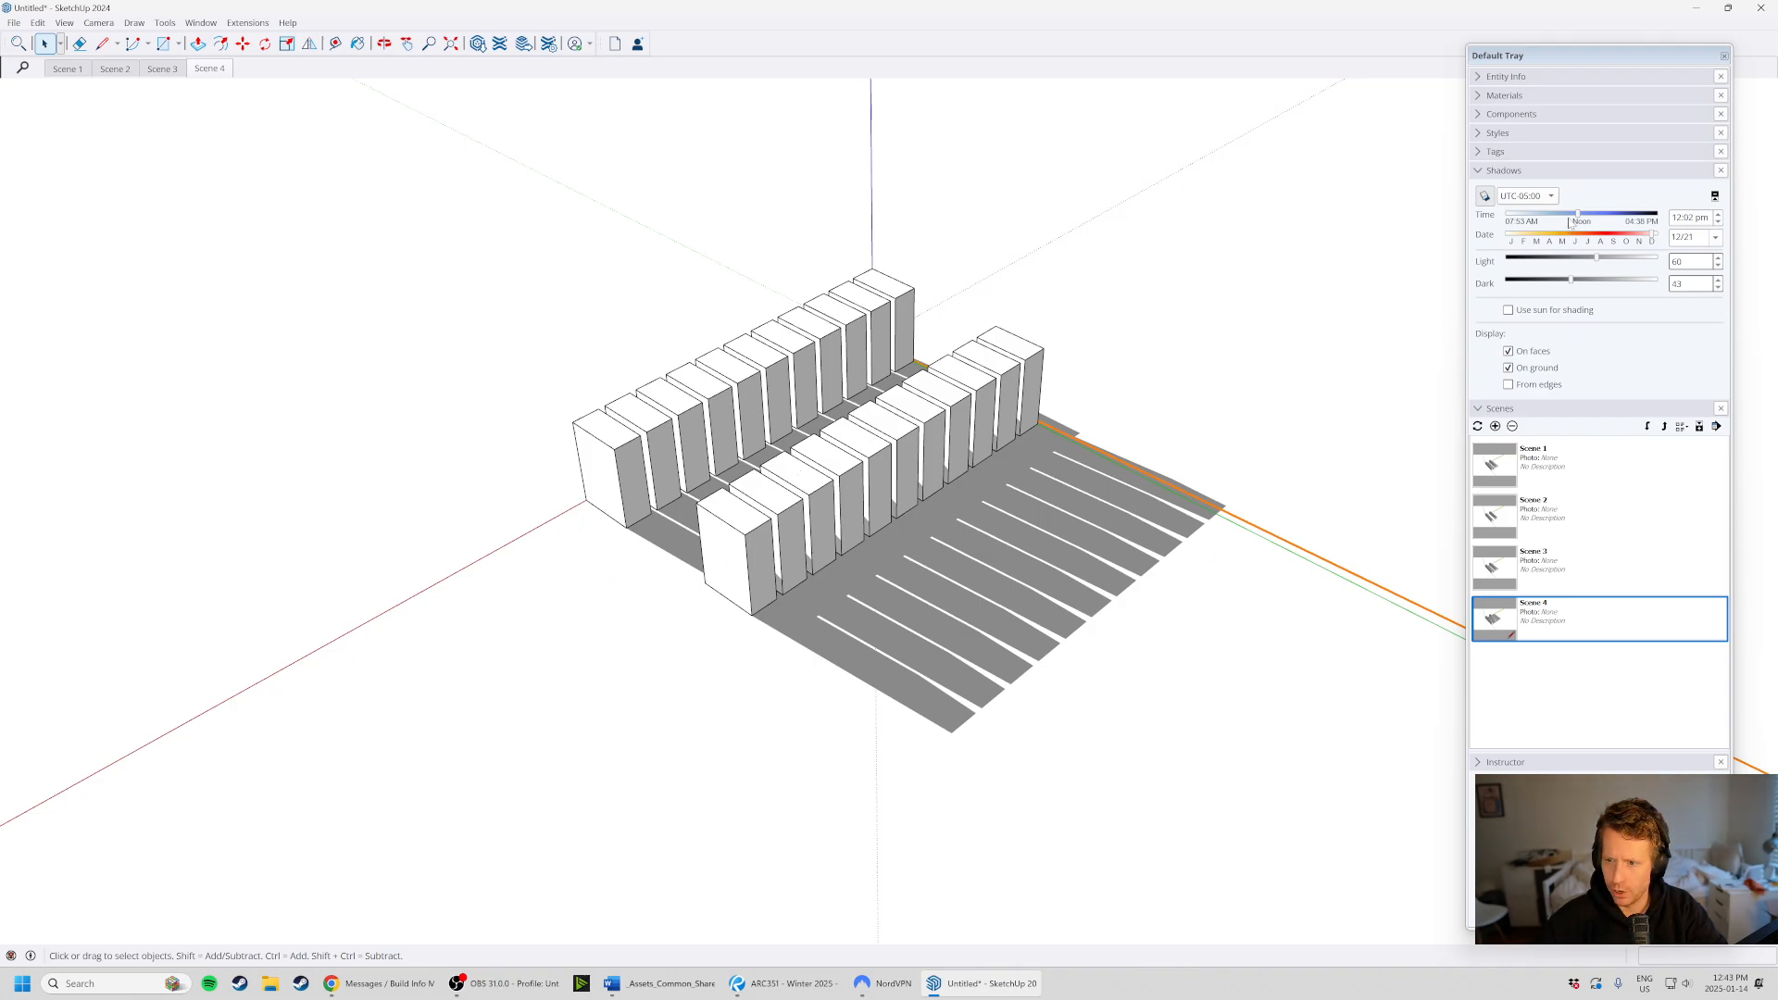
mouse_move(1577, 214)
mouse_down()
mouse_move(1611, 215)
mouse_move(1607, 236)
mouse_move(1542, 237)
mouse_move(1601, 237)
mouse_up()
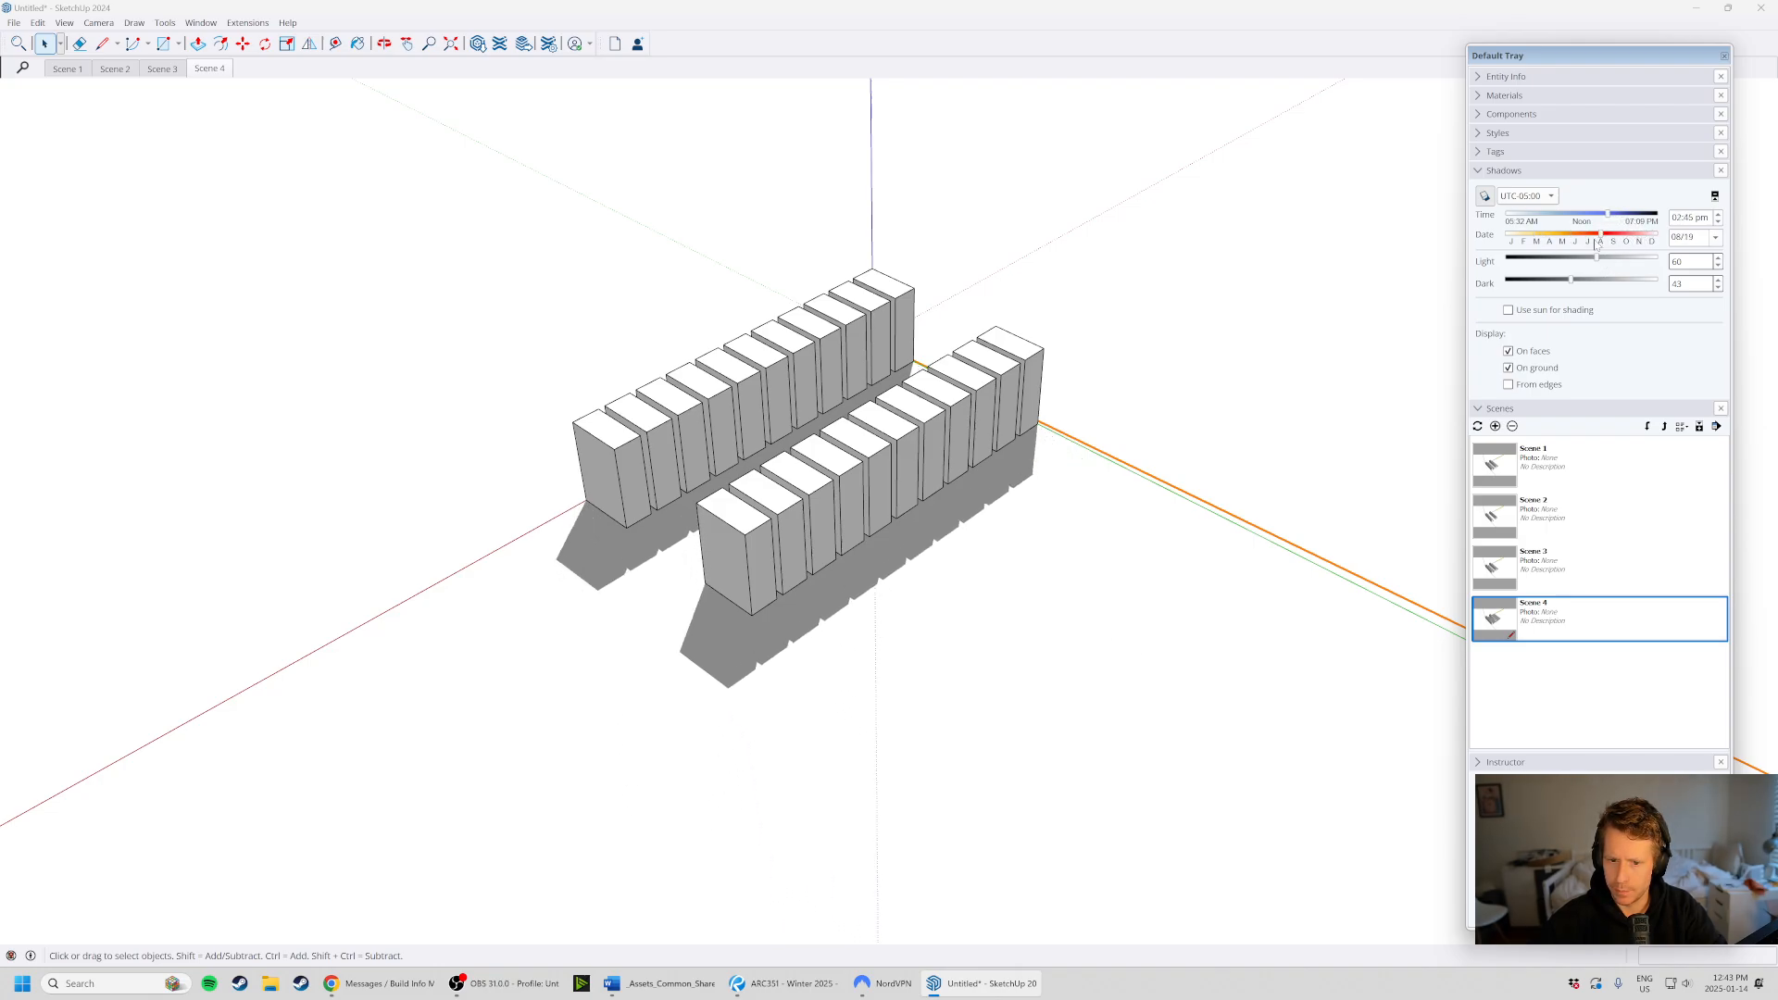
middle_drag(1037, 500, 896, 693)
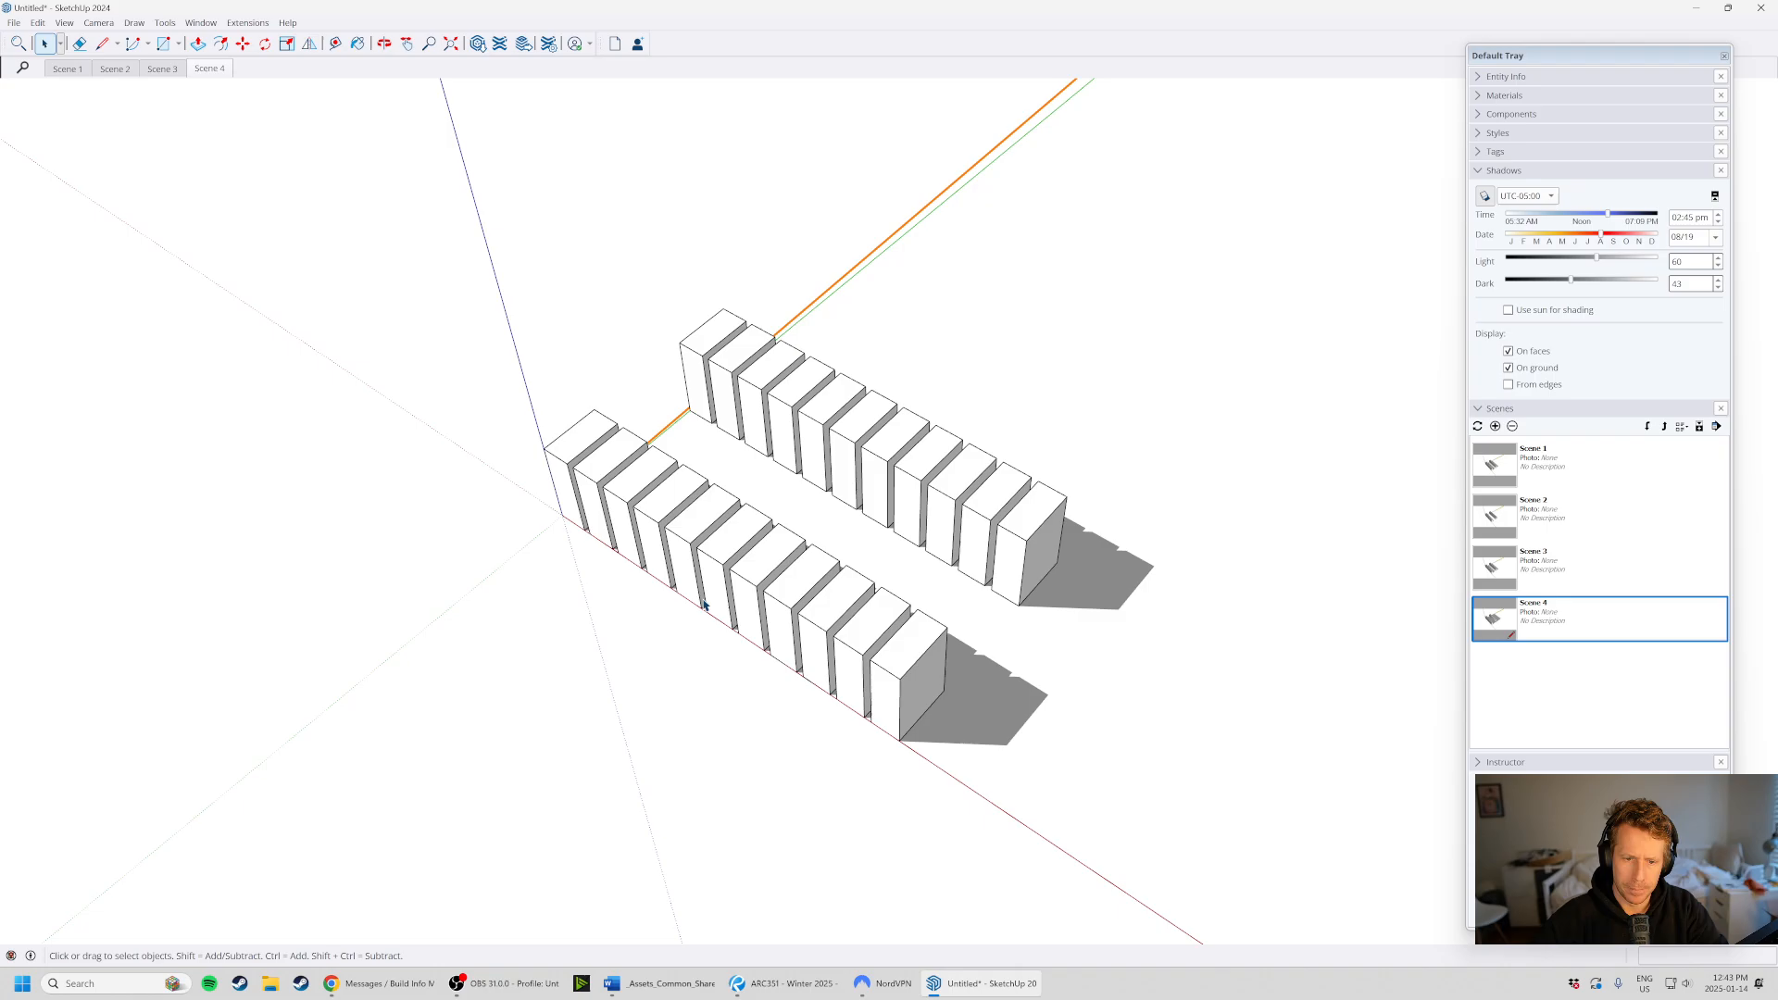
scroll(815, 598, down, 2)
middle_drag(663, 500, 509, 598)
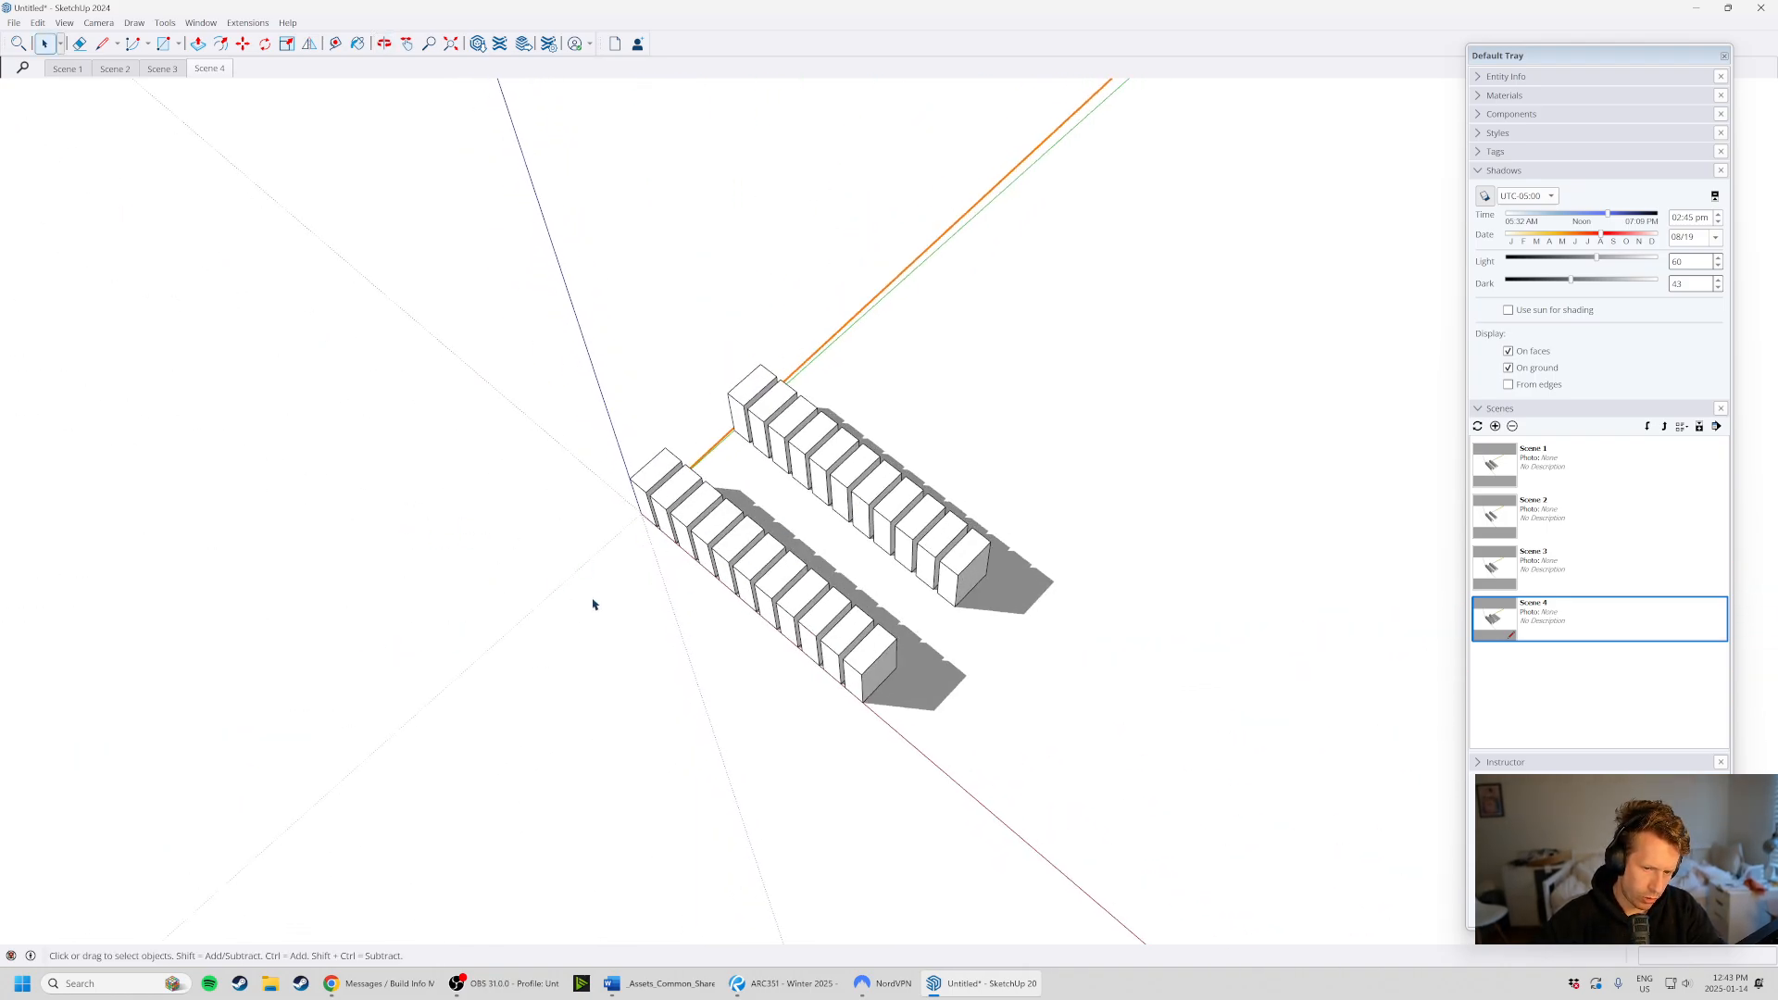
middle_drag(548, 663, 1087, 639)
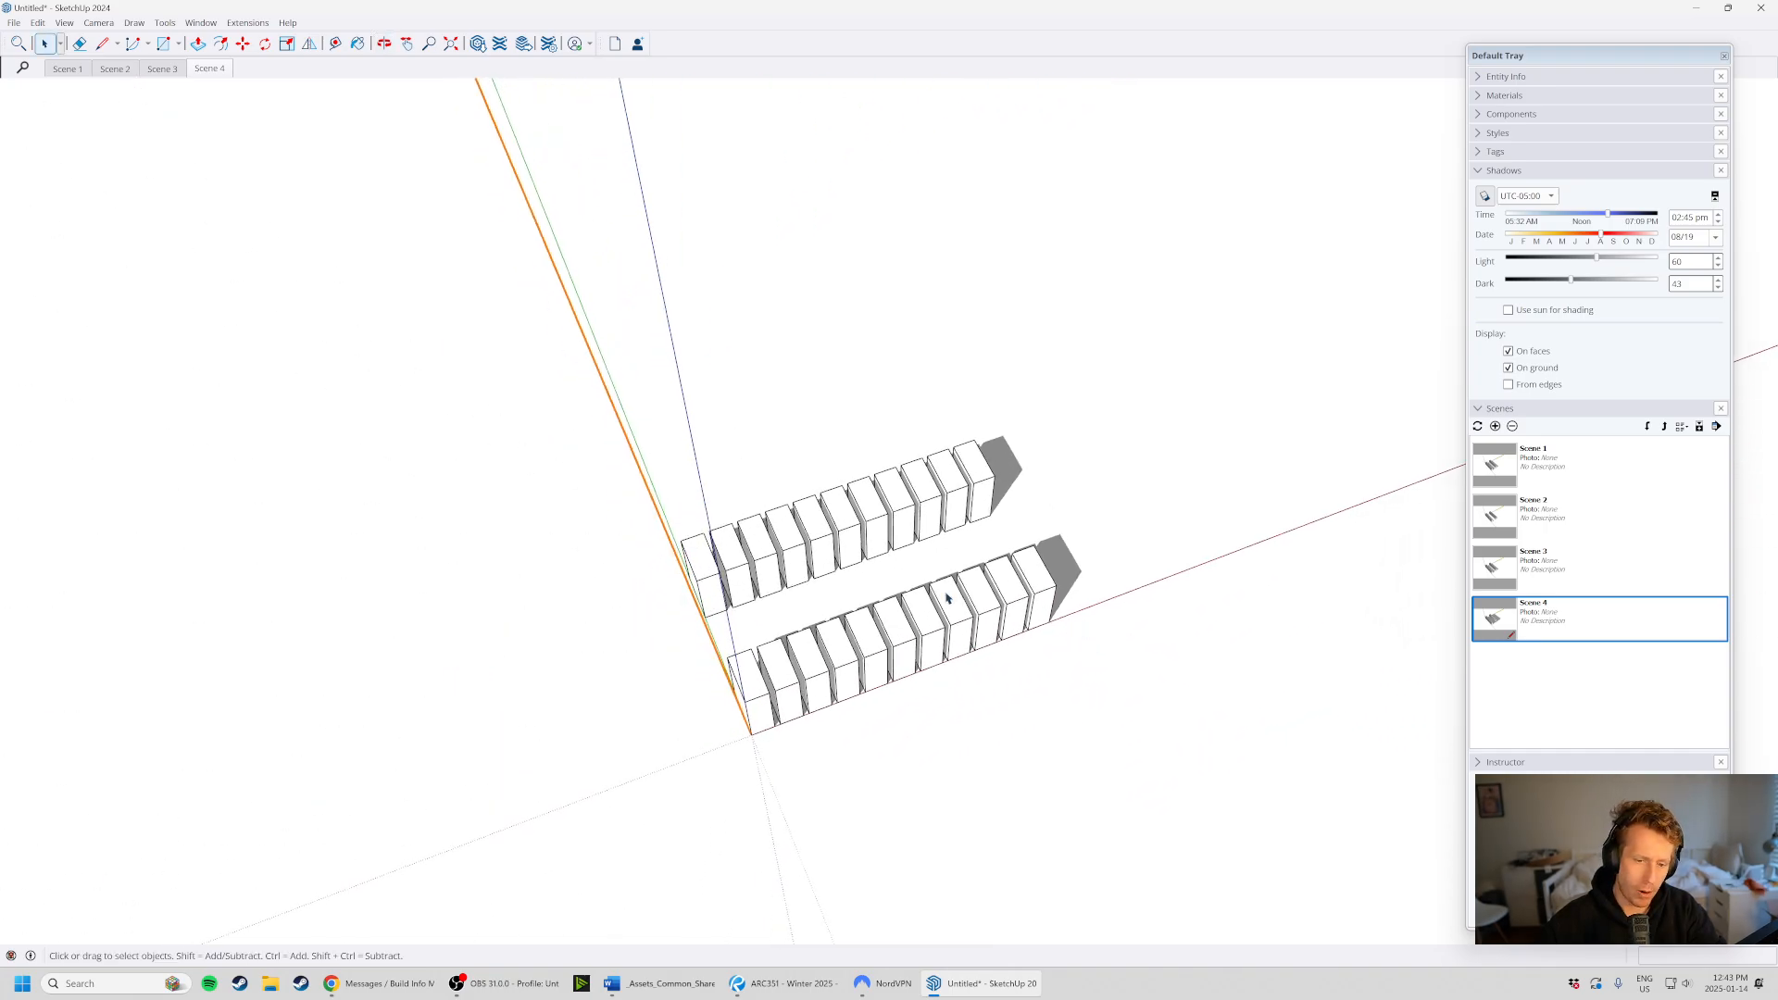
middle_drag(946, 597, 935, 374)
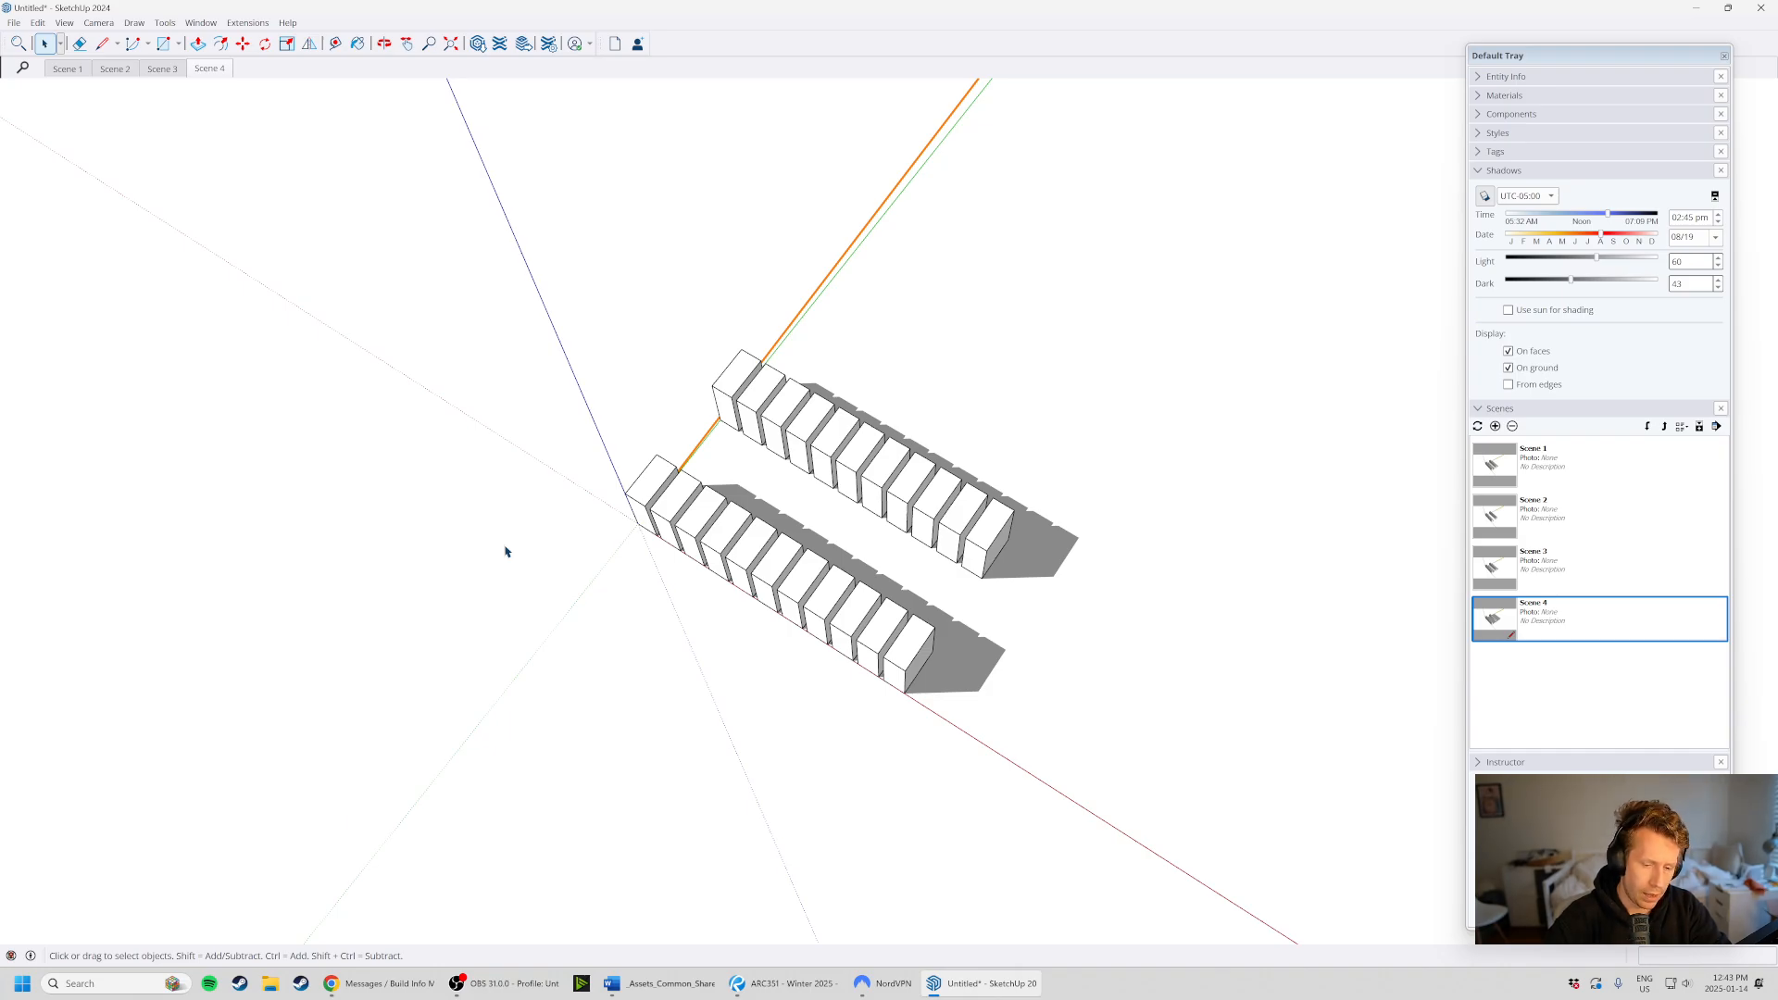
mouse_move(405, 977)
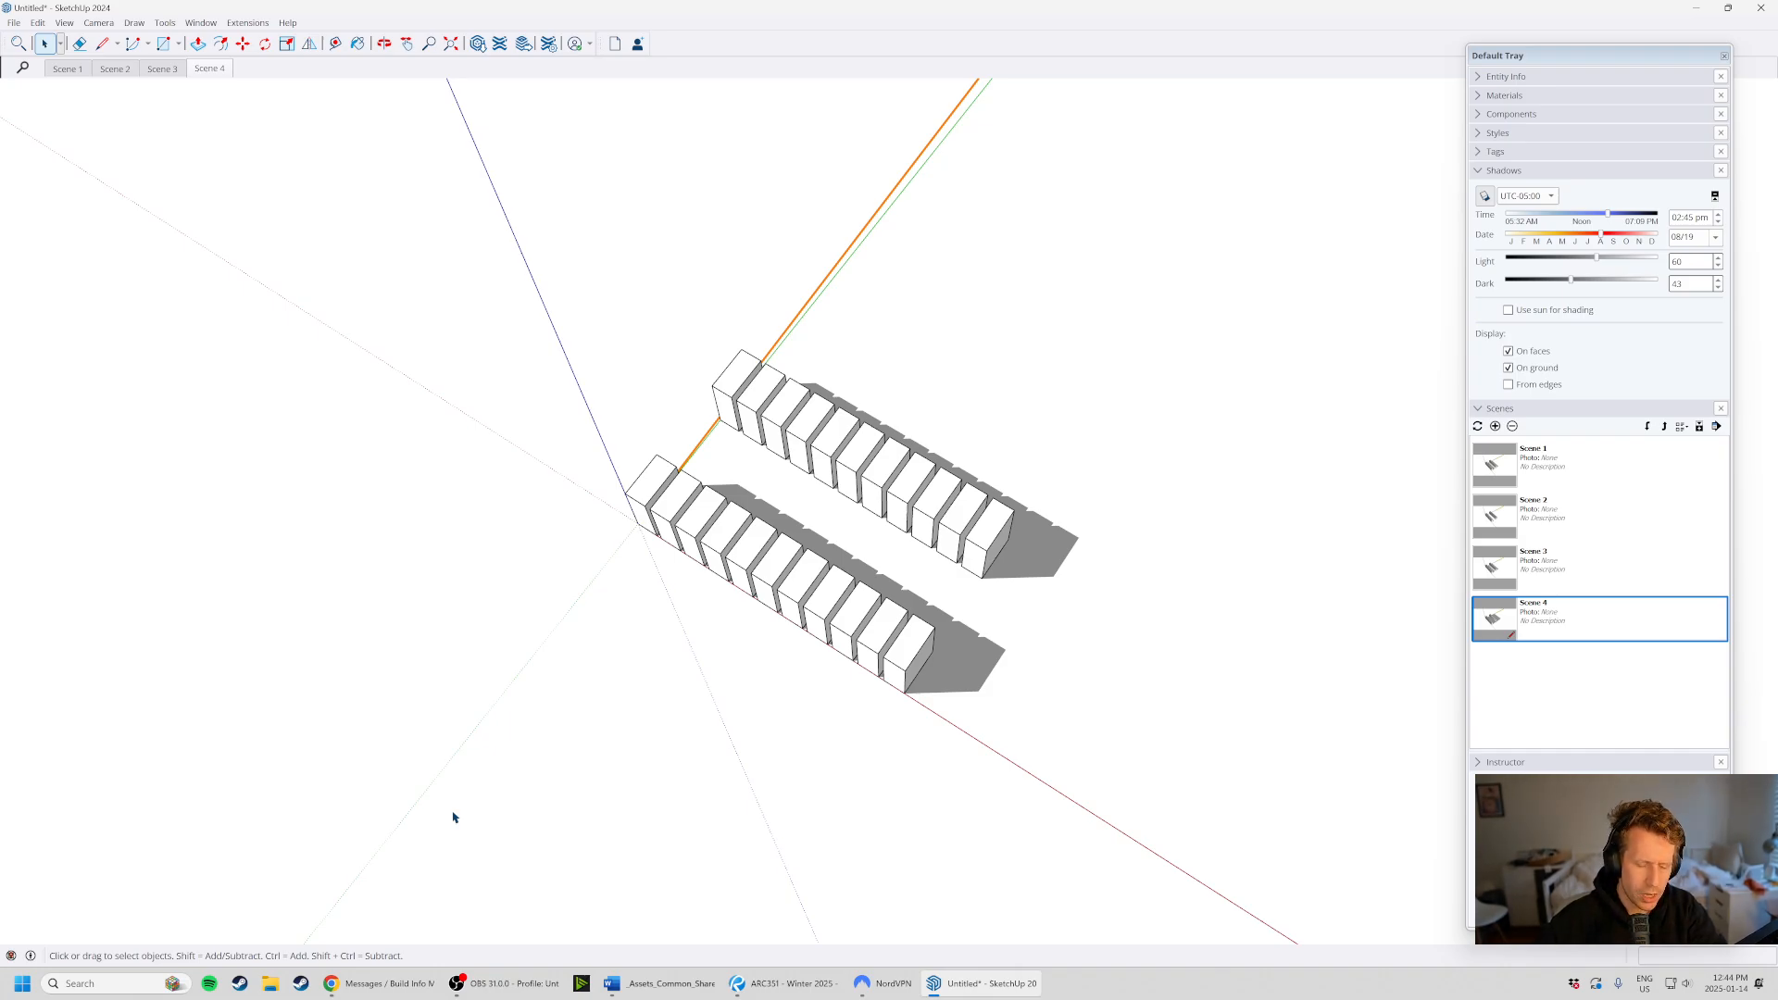
scroll(454, 817, down, 1)
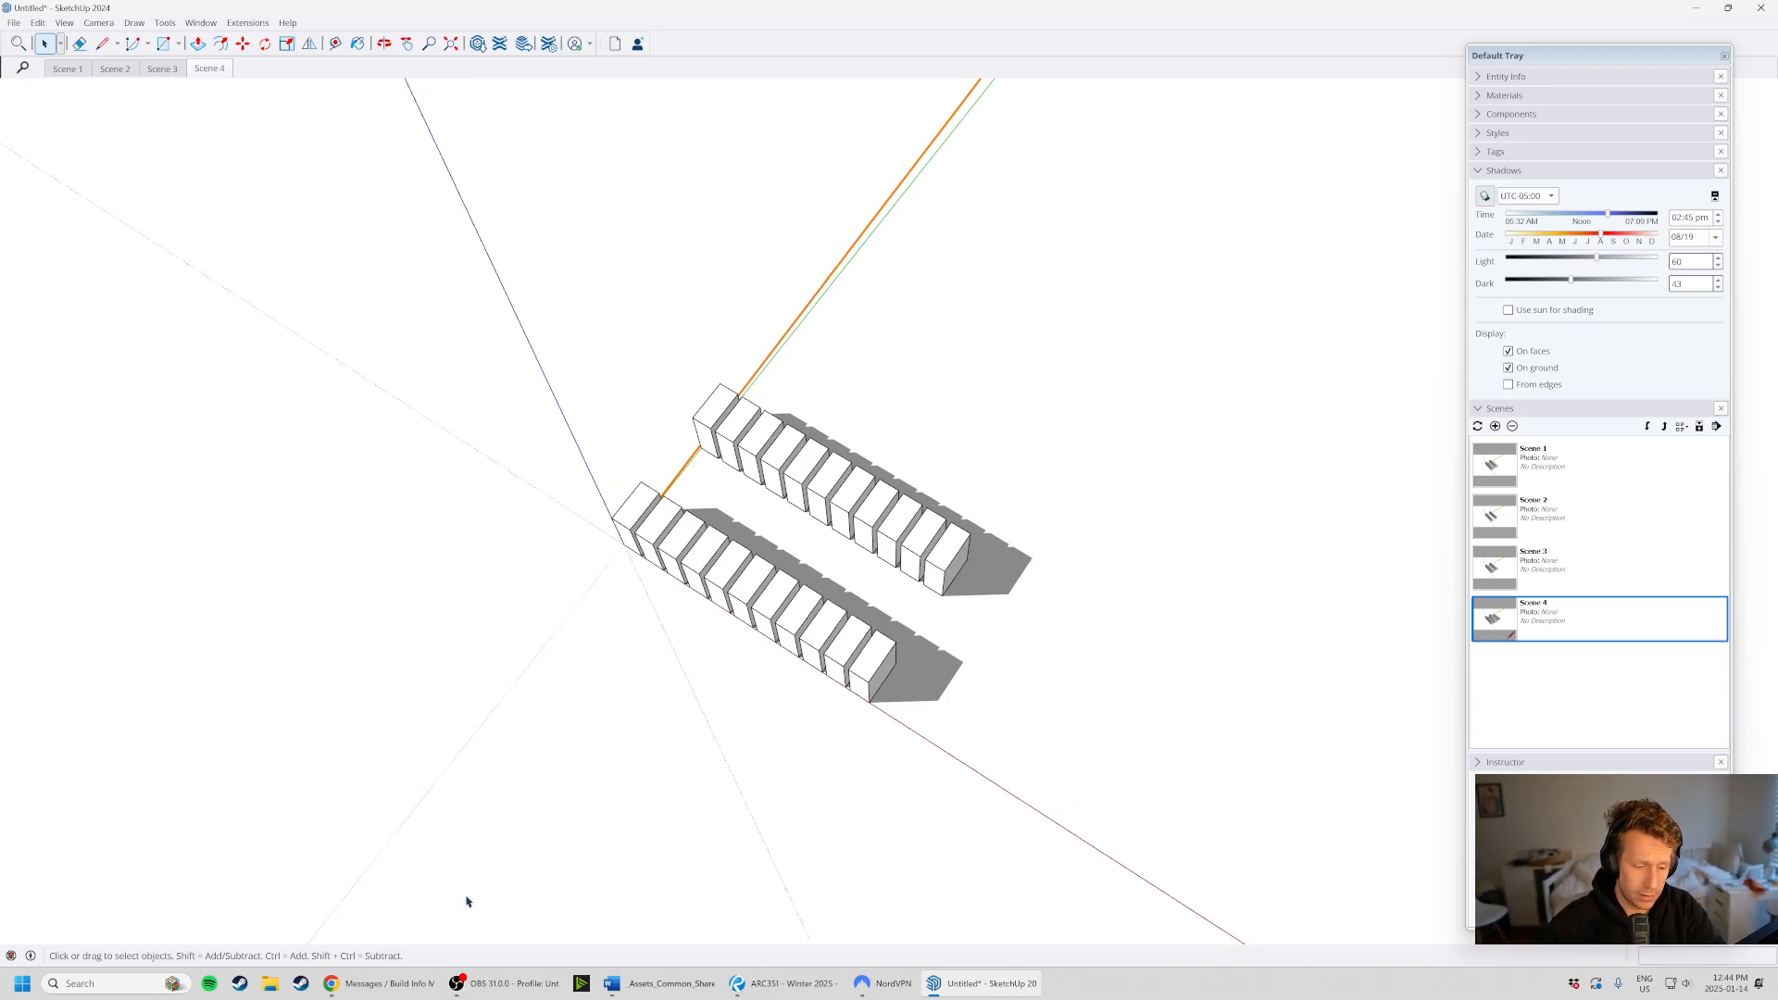
- Switch to Chrome and review the City of Toronto Open Data page about 3D Massing, including its tile overview and web address
click(380, 983)
click(926, 13)
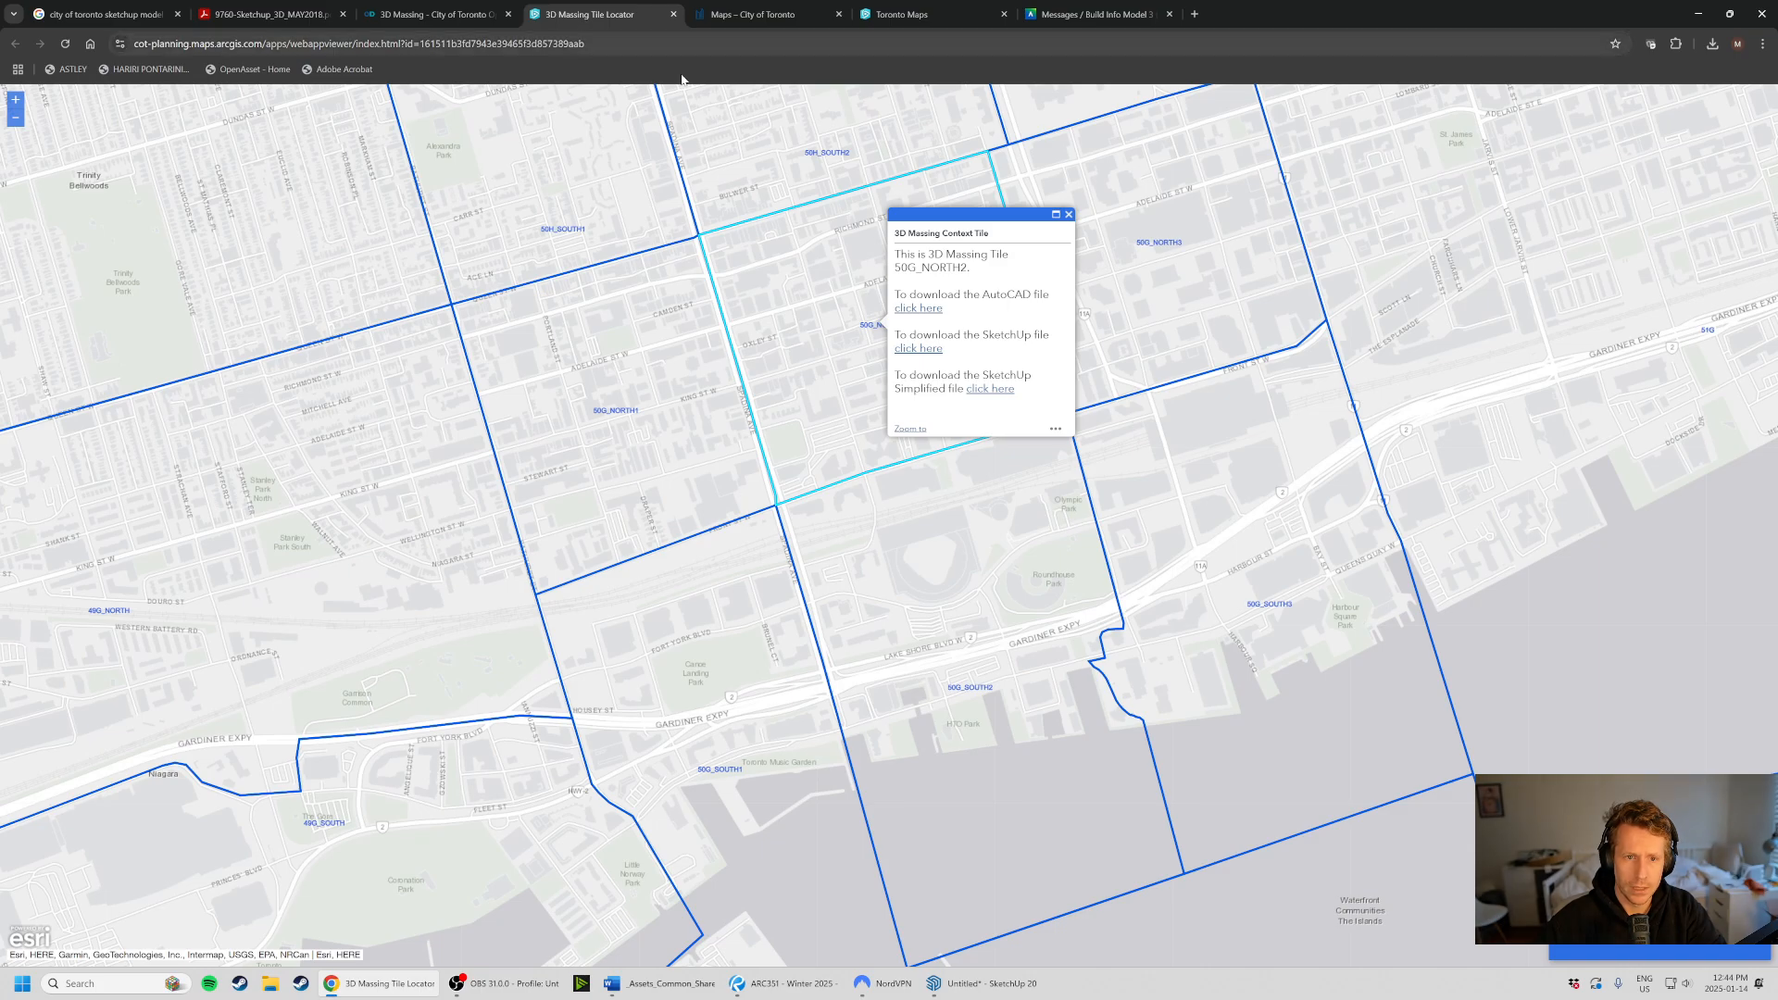
click(466, 18)
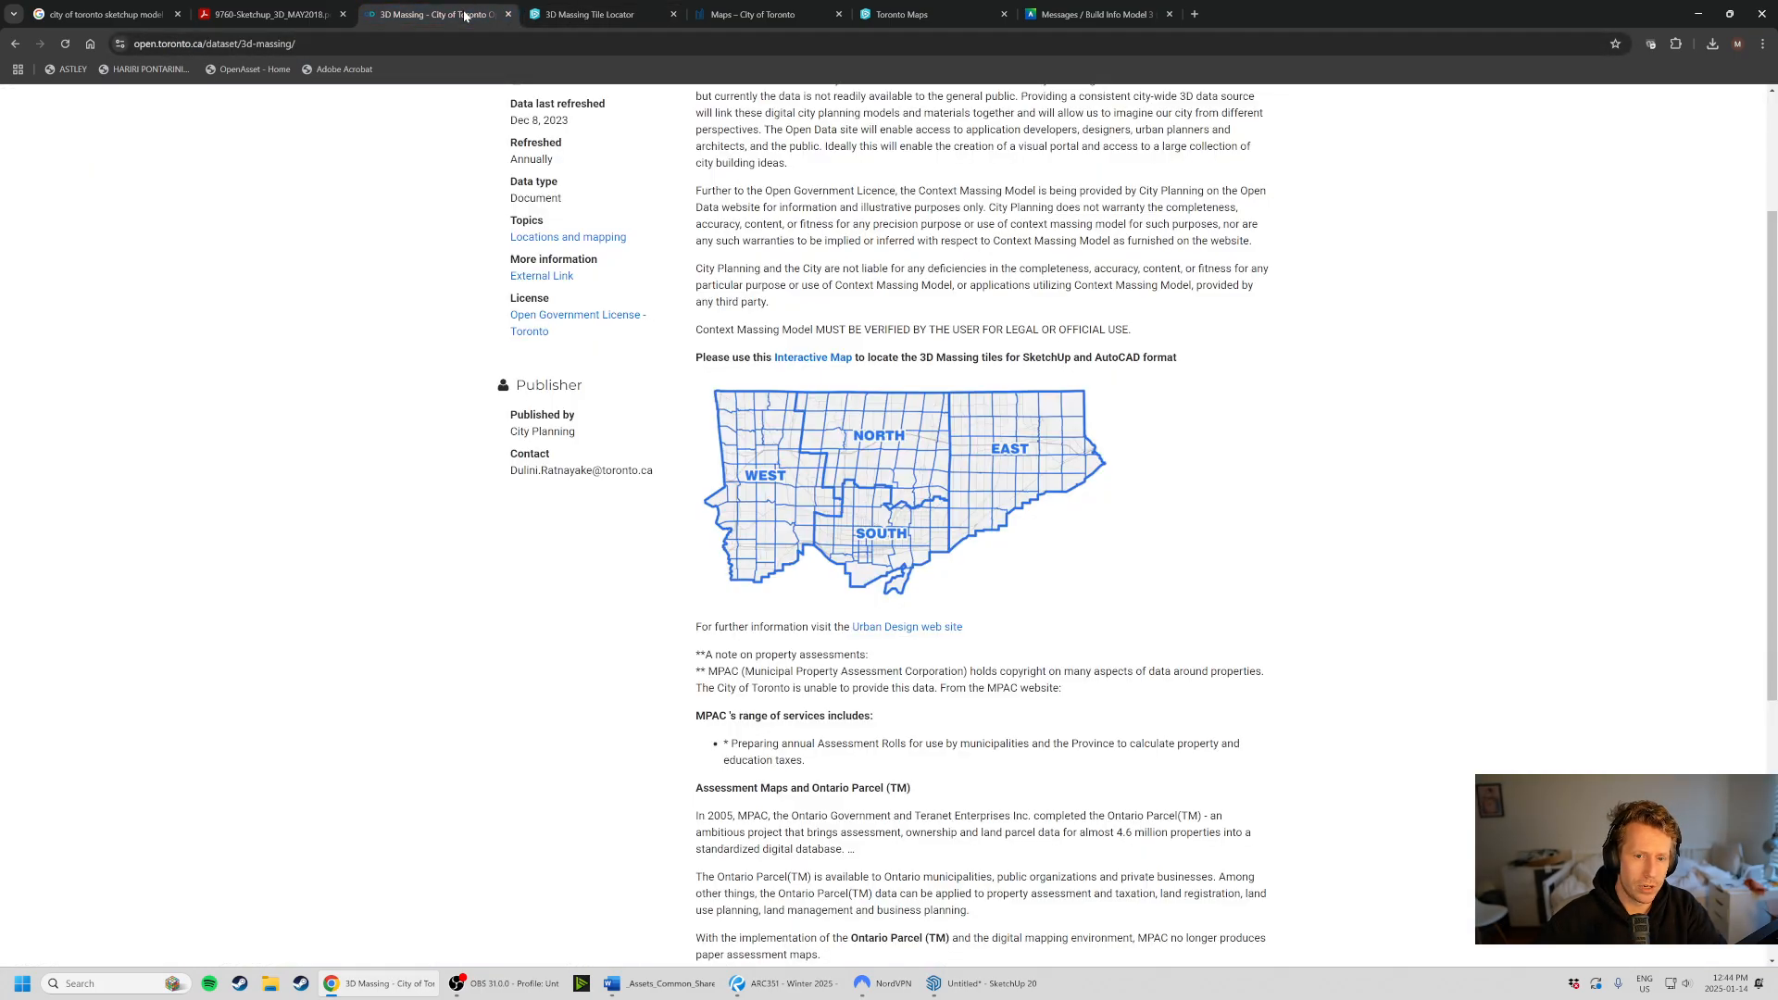
scroll(352, 143, down, 3)
scroll(352, 142, up, 6)
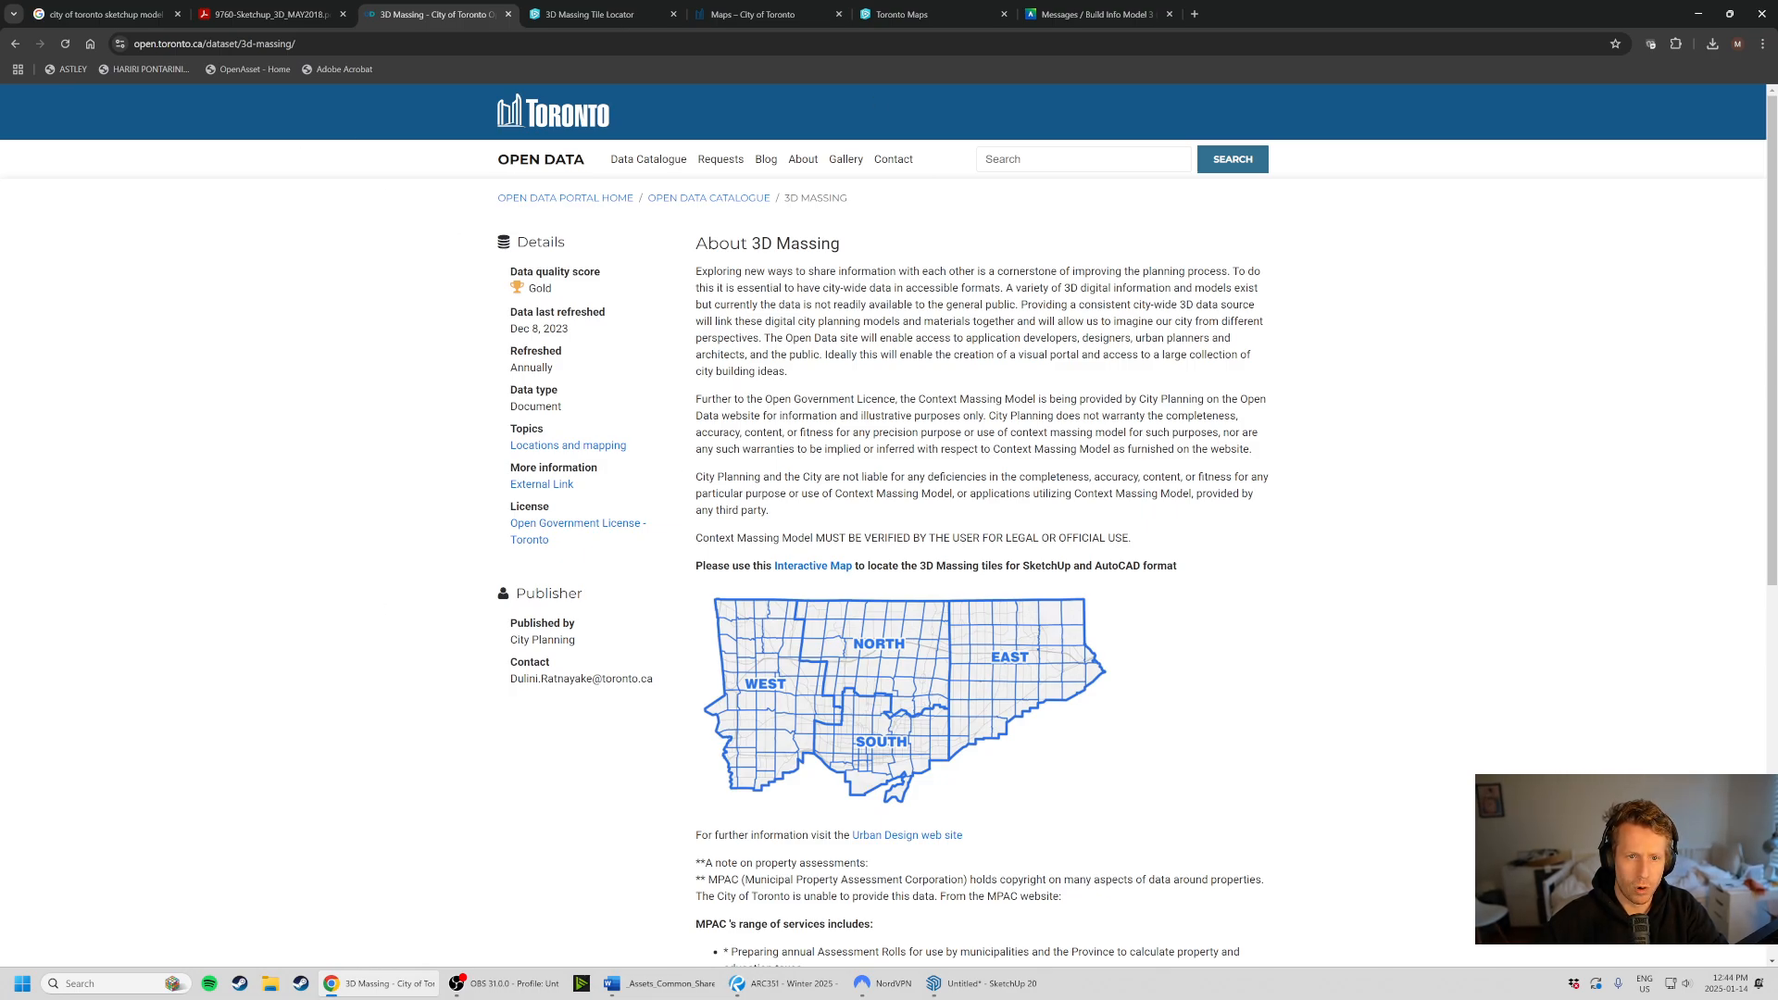
click(213, 51)
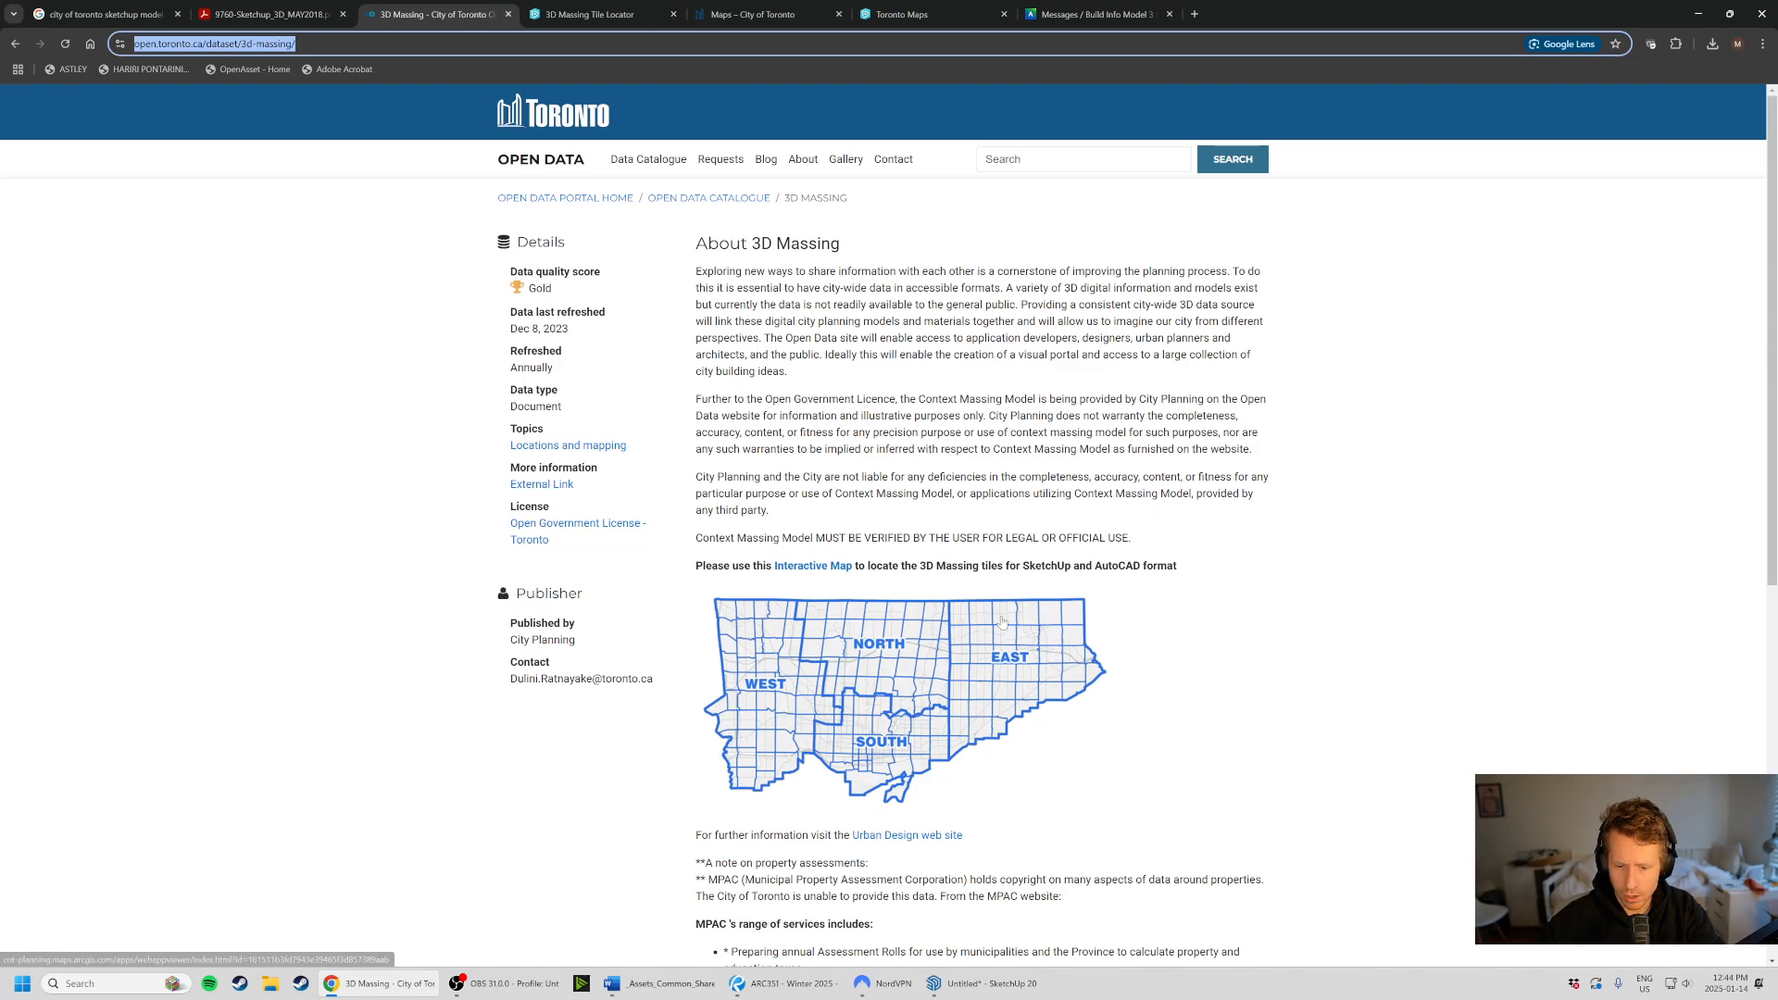
scroll(913, 597, down, 2)
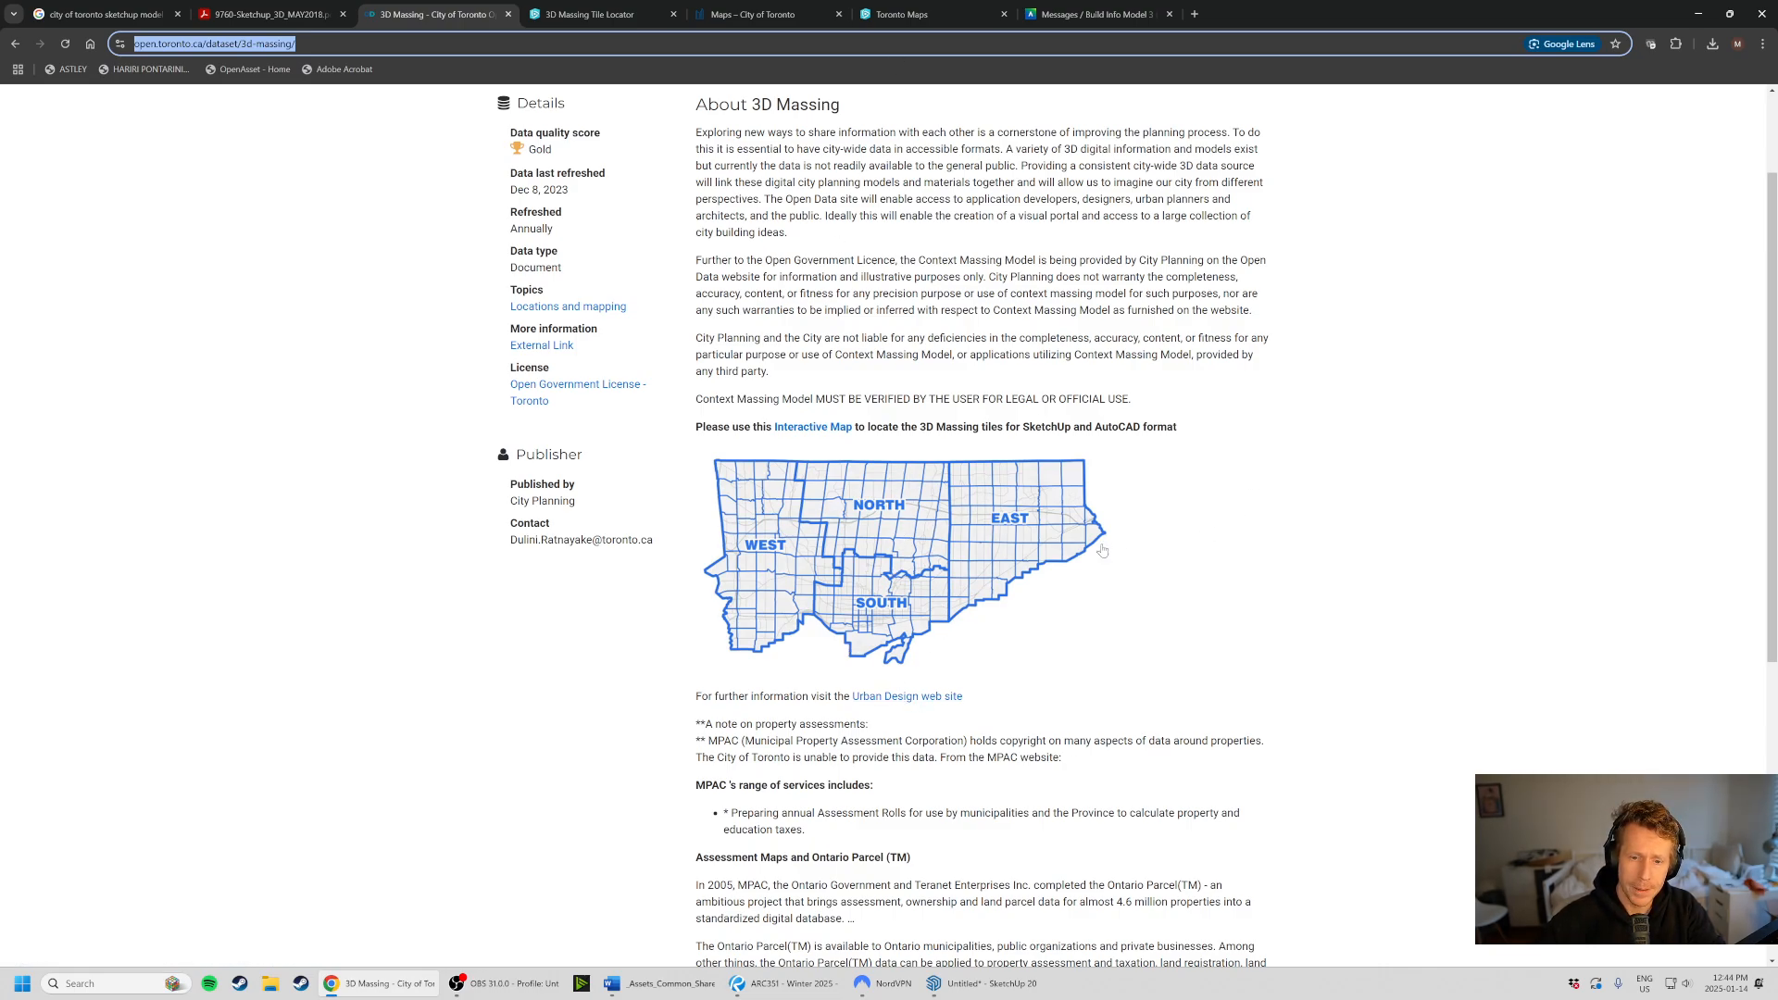
- Return to the 3D Massing Tile Locator map and close the information popup for tile 50G_NORTH2
click(878, 11)
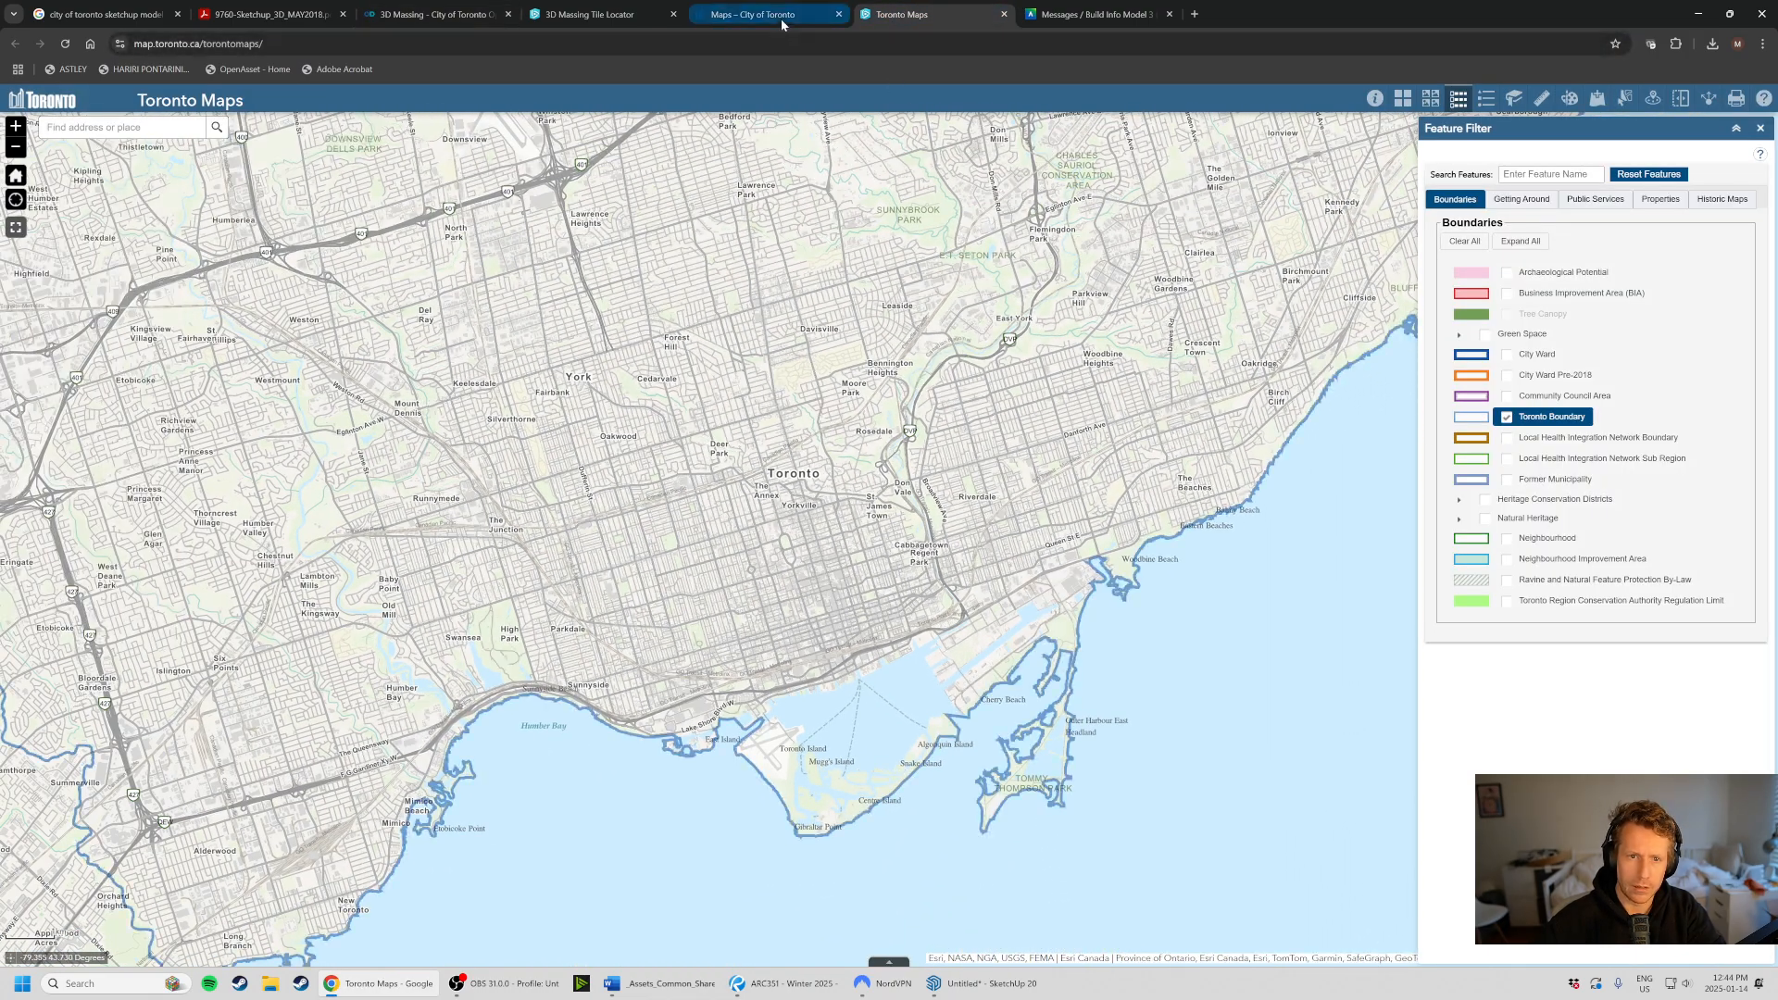
click(589, 13)
scroll(973, 498, down, 1)
scroll(974, 498, down, 3)
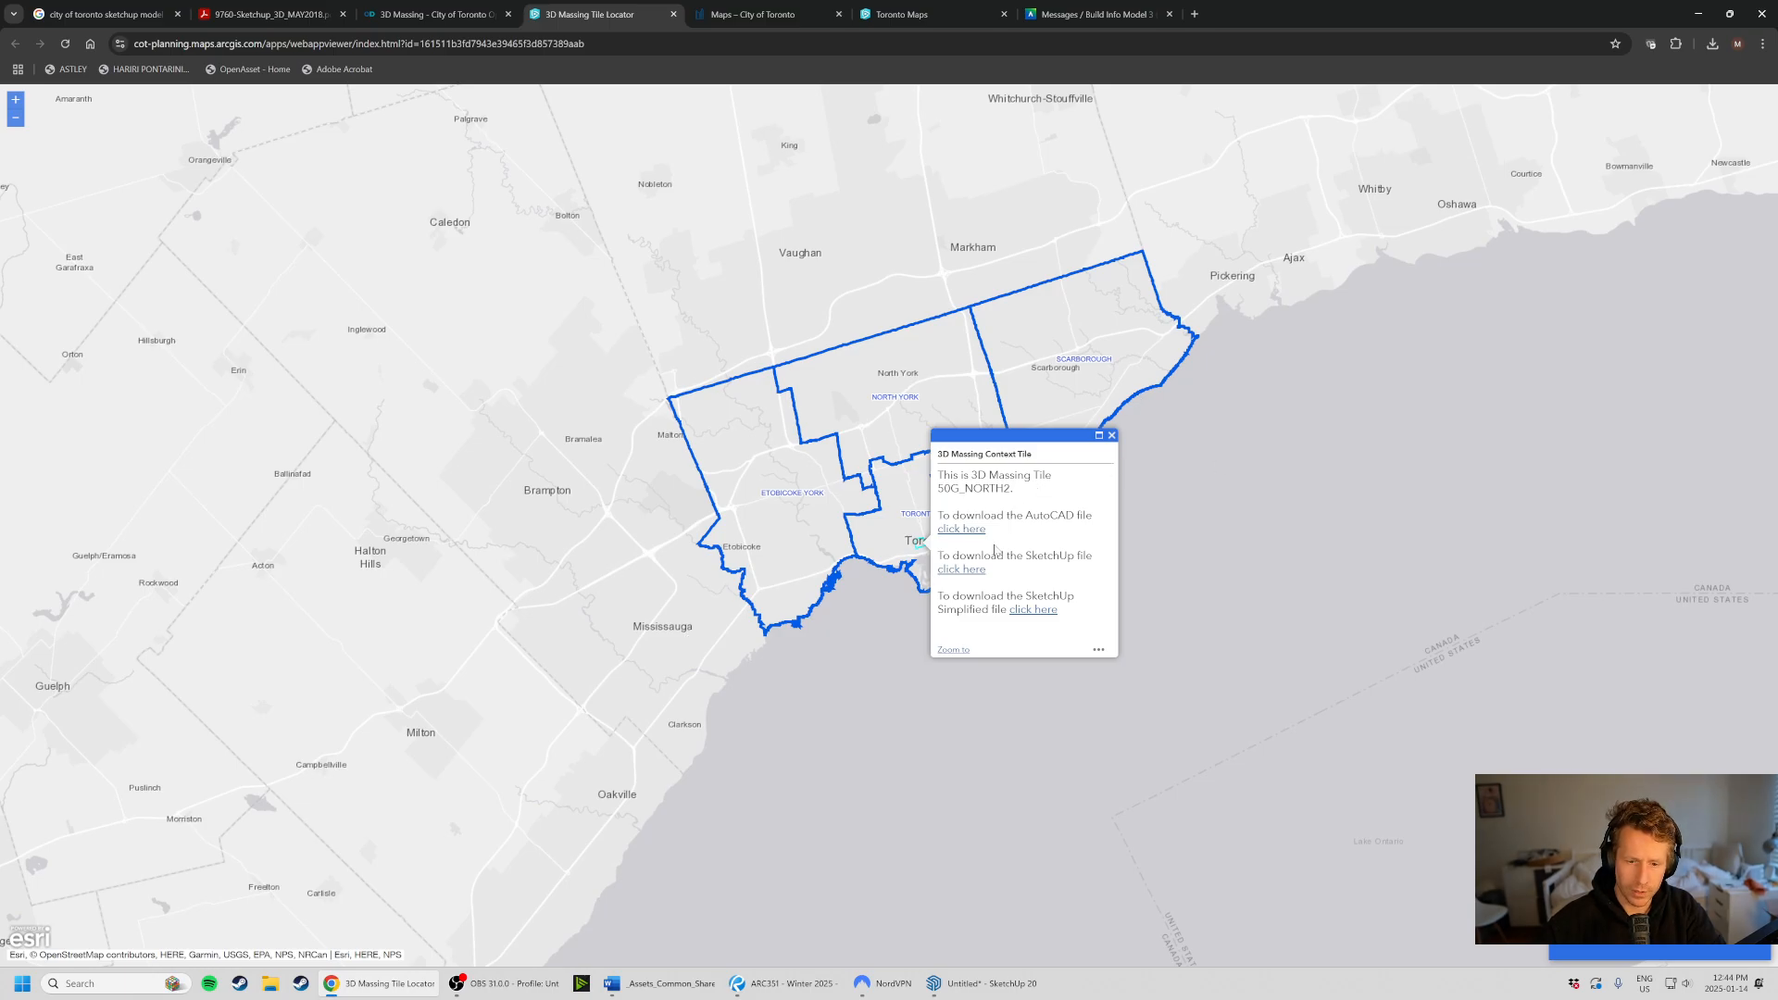
click(1111, 436)
- Select tile 50G_SOUTH2 on Toronto's downtown waterfront and download its SketchUp file
scroll(899, 541, up, 3)
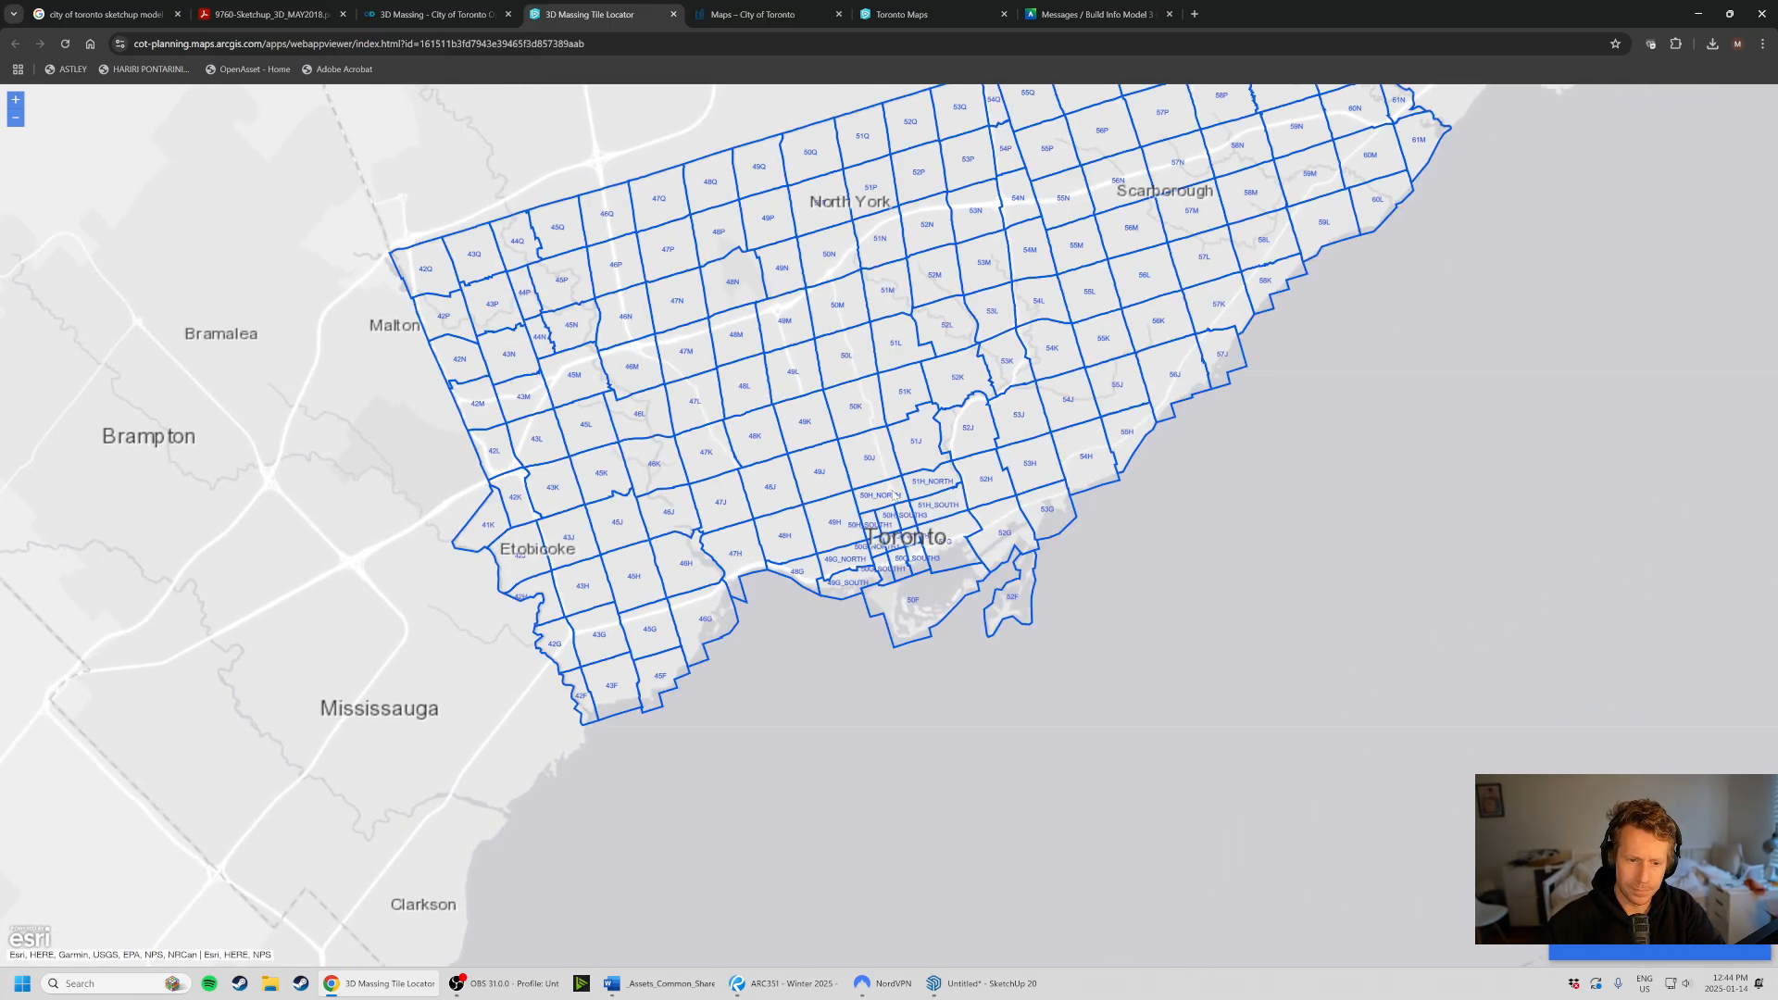
scroll(898, 542, up, 2)
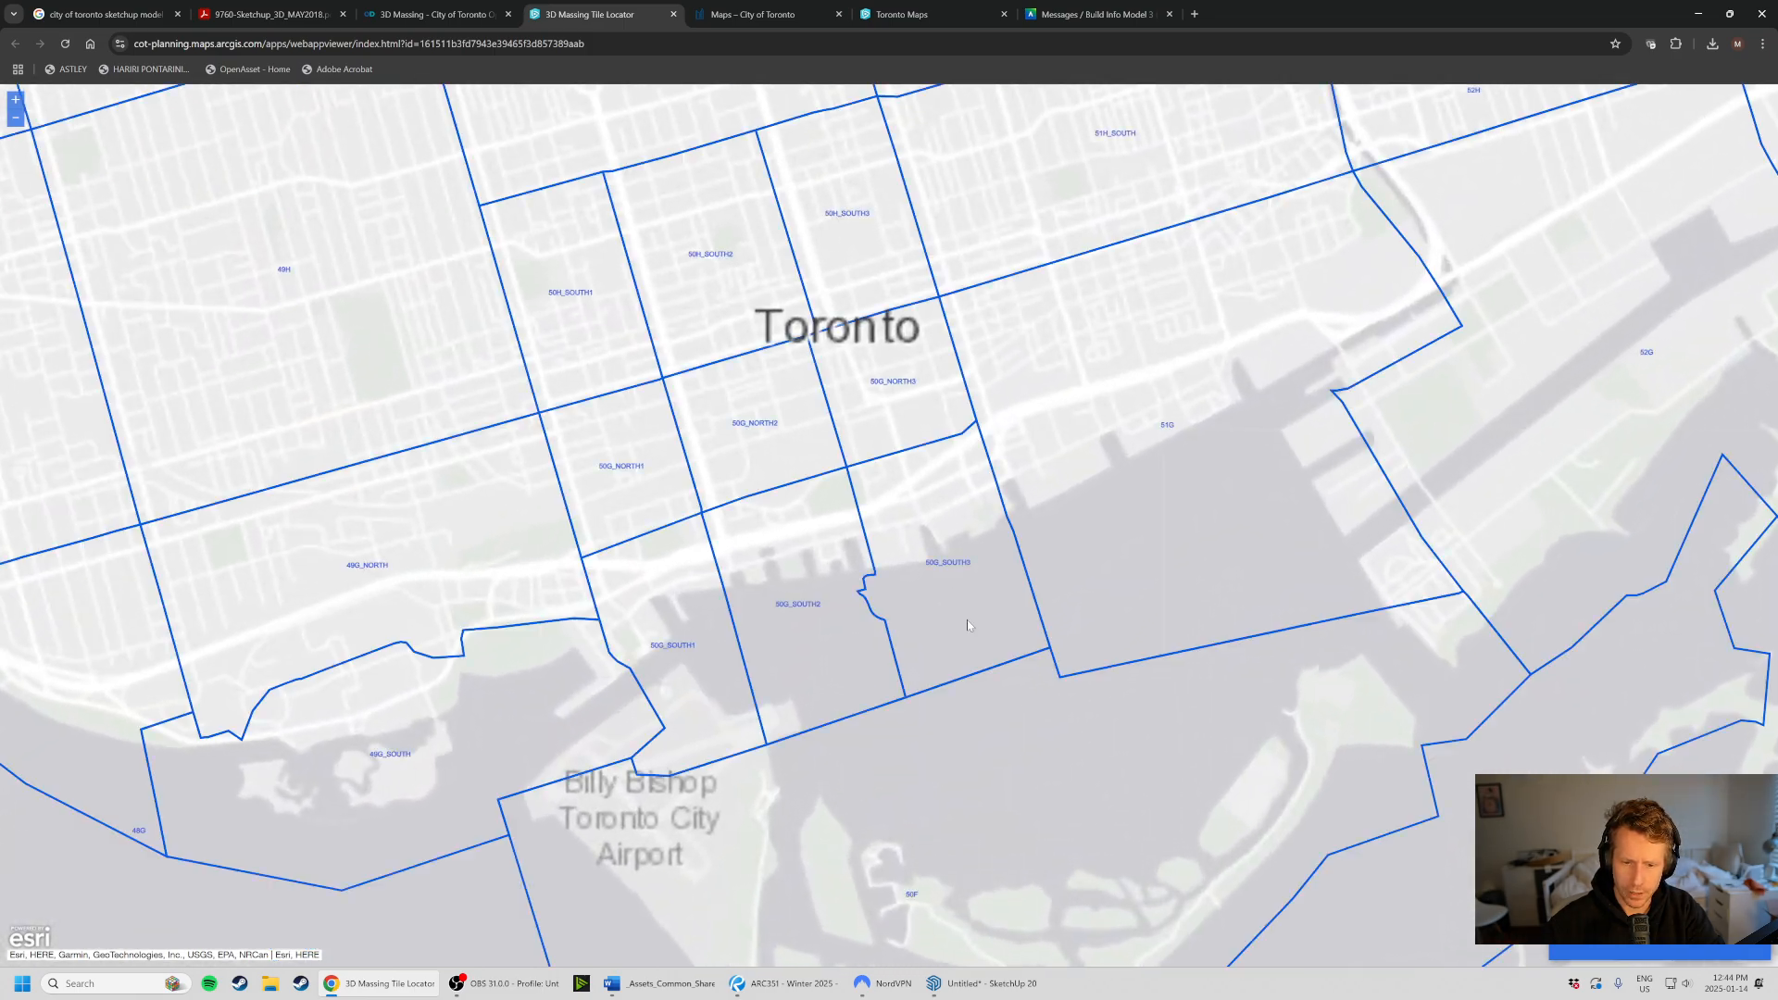
scroll(876, 502, up, 1)
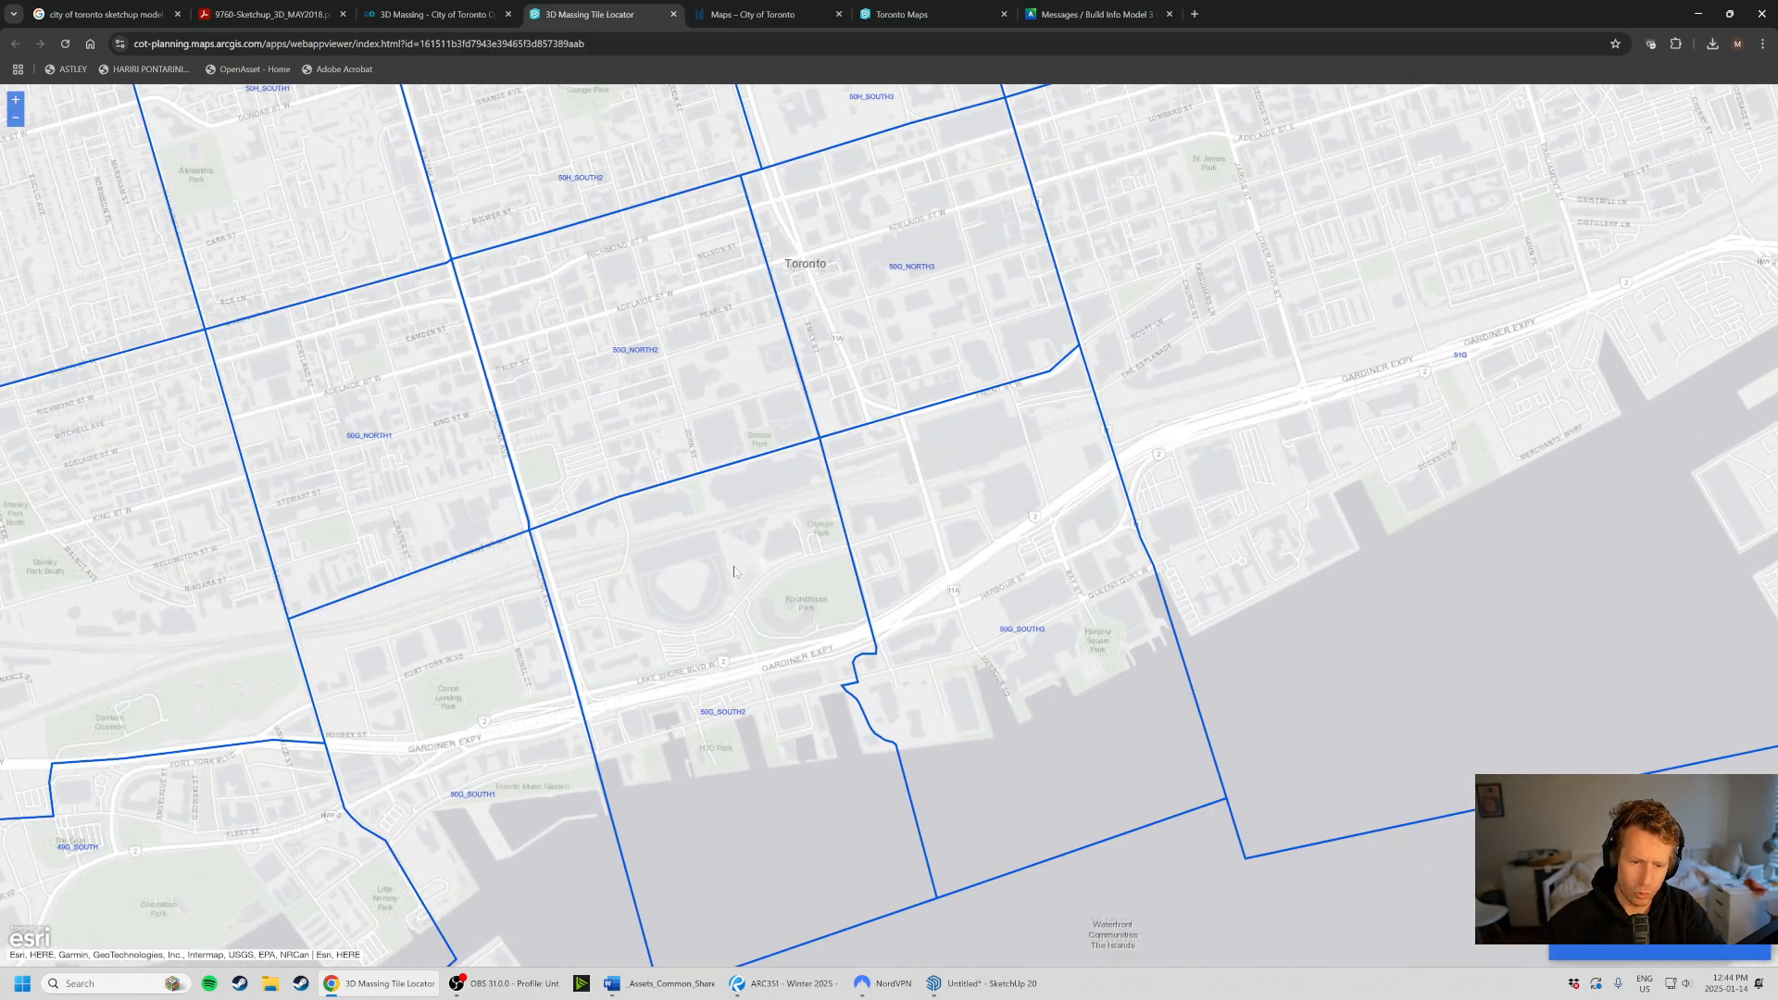
click(724, 715)
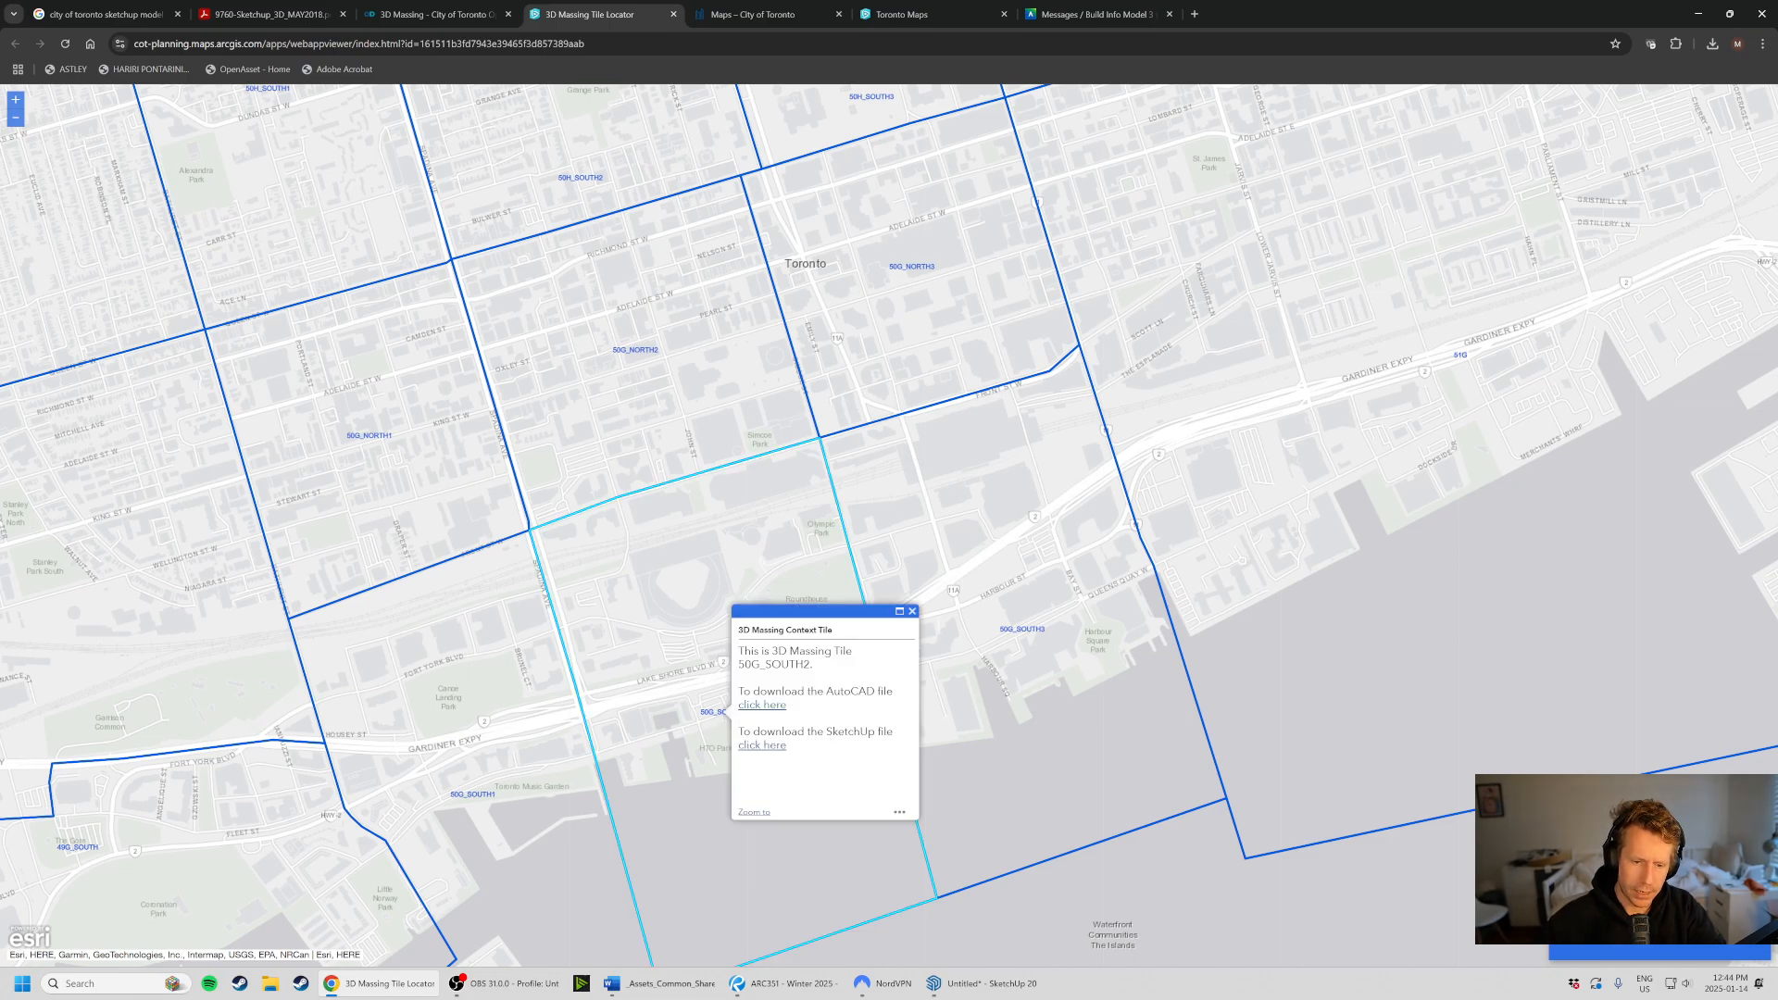
click(780, 746)
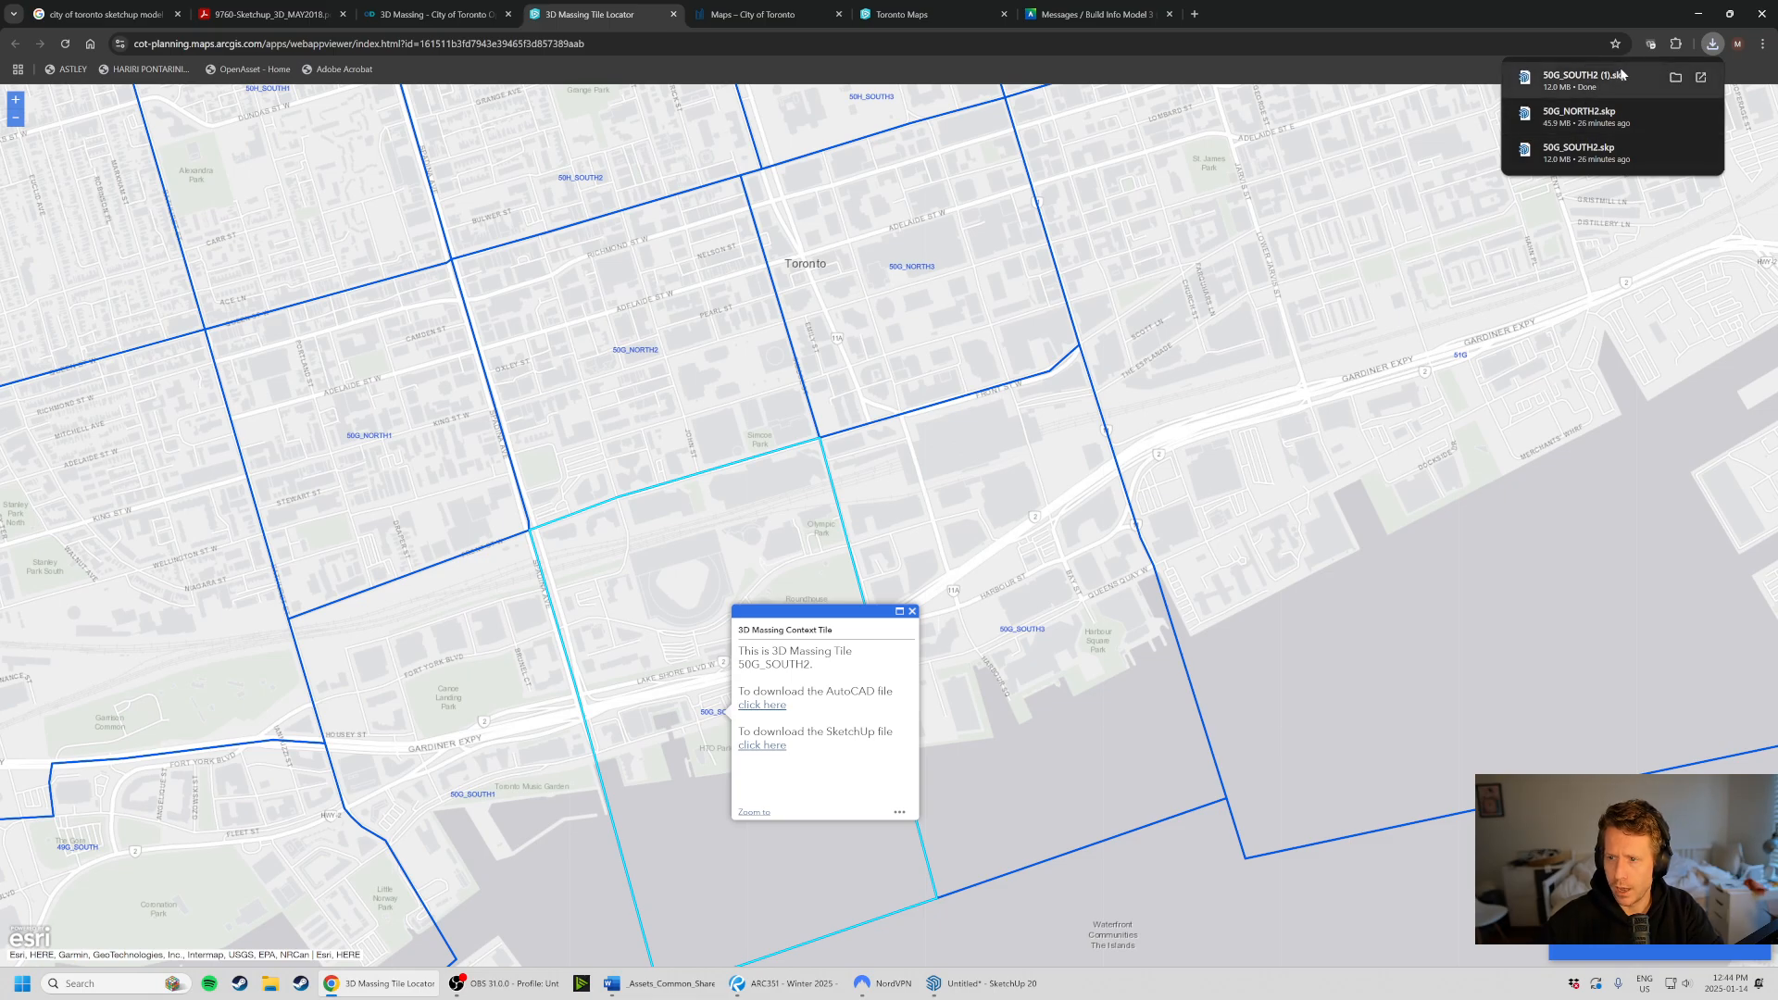
- Show the download in its folder and open the 50G_SOUTH2 file from Downloads in SketchUp
click(1677, 79)
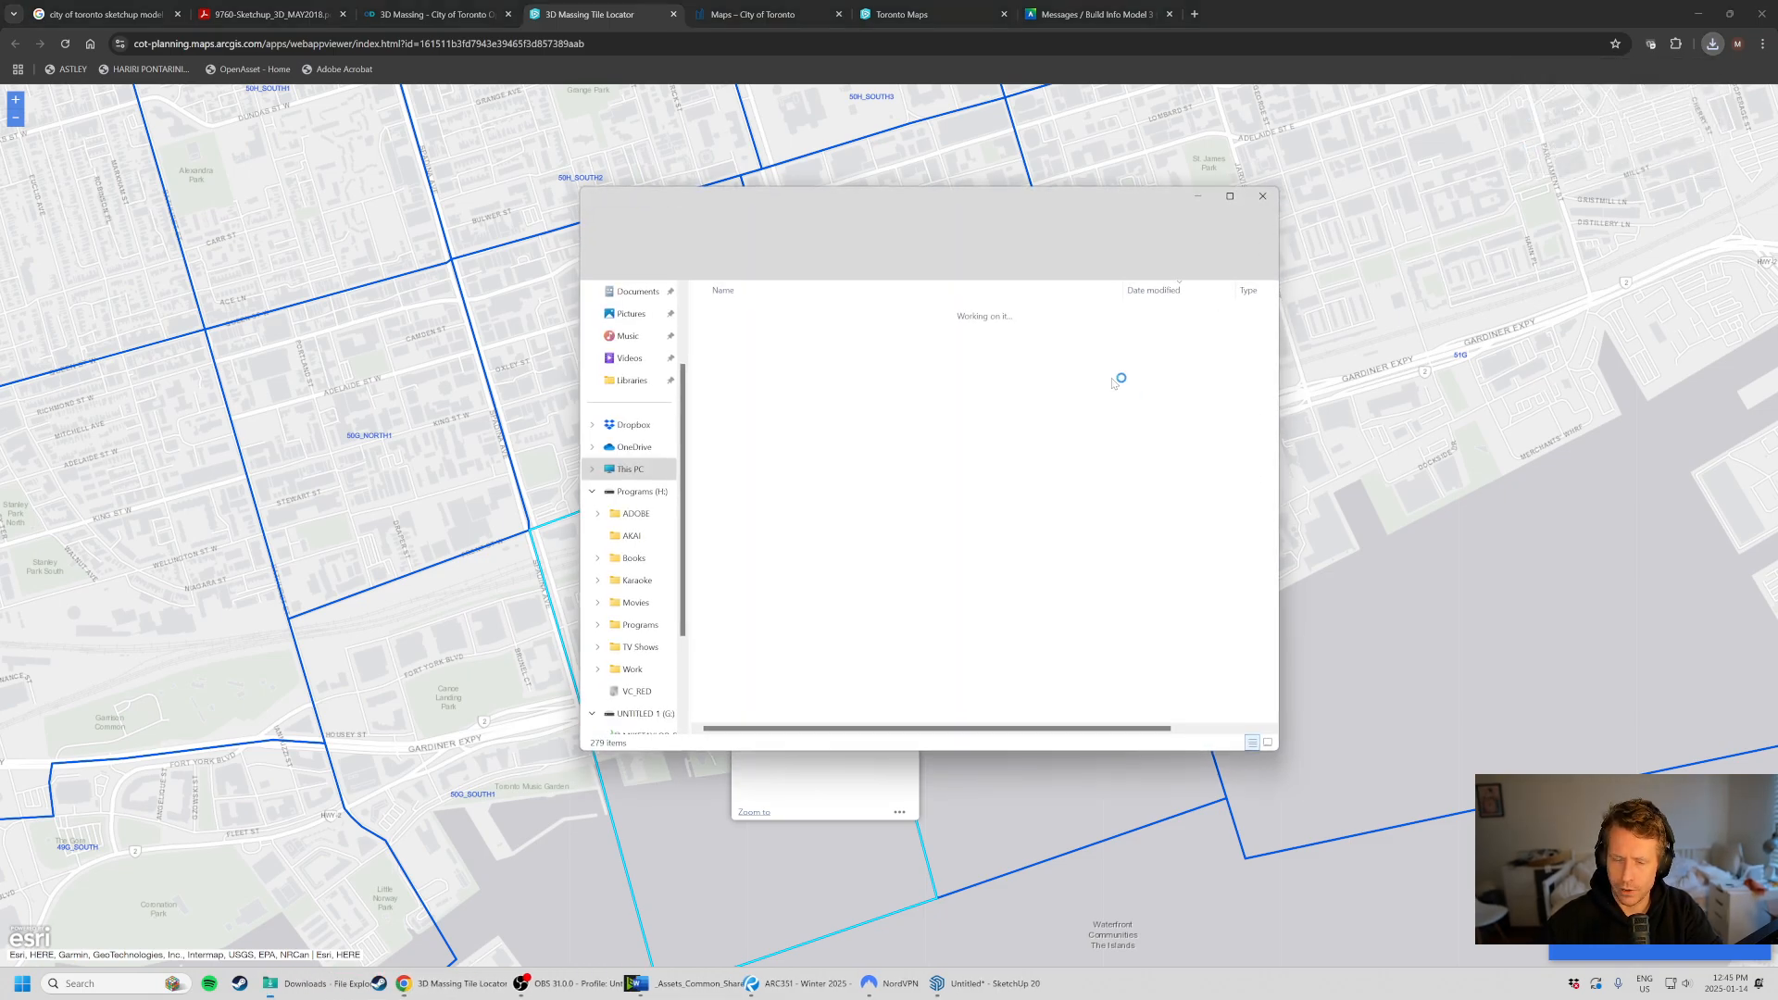
click(800, 350)
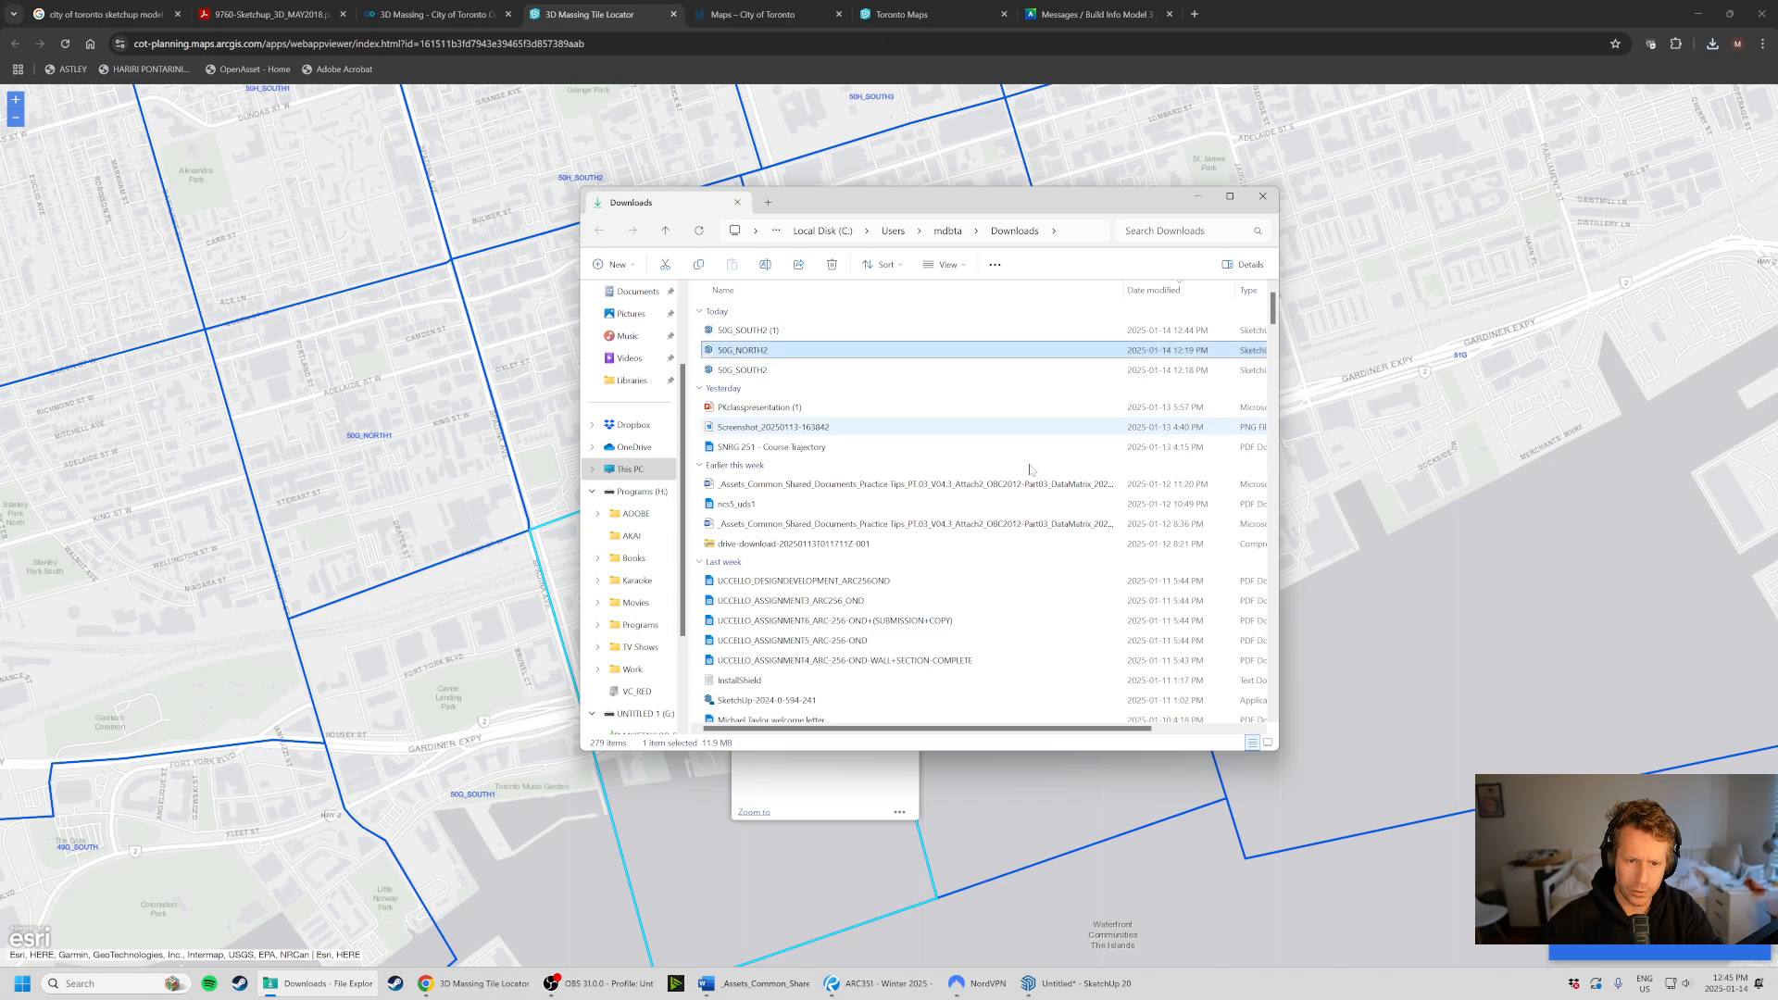
drag(896, 214, 1326, 205)
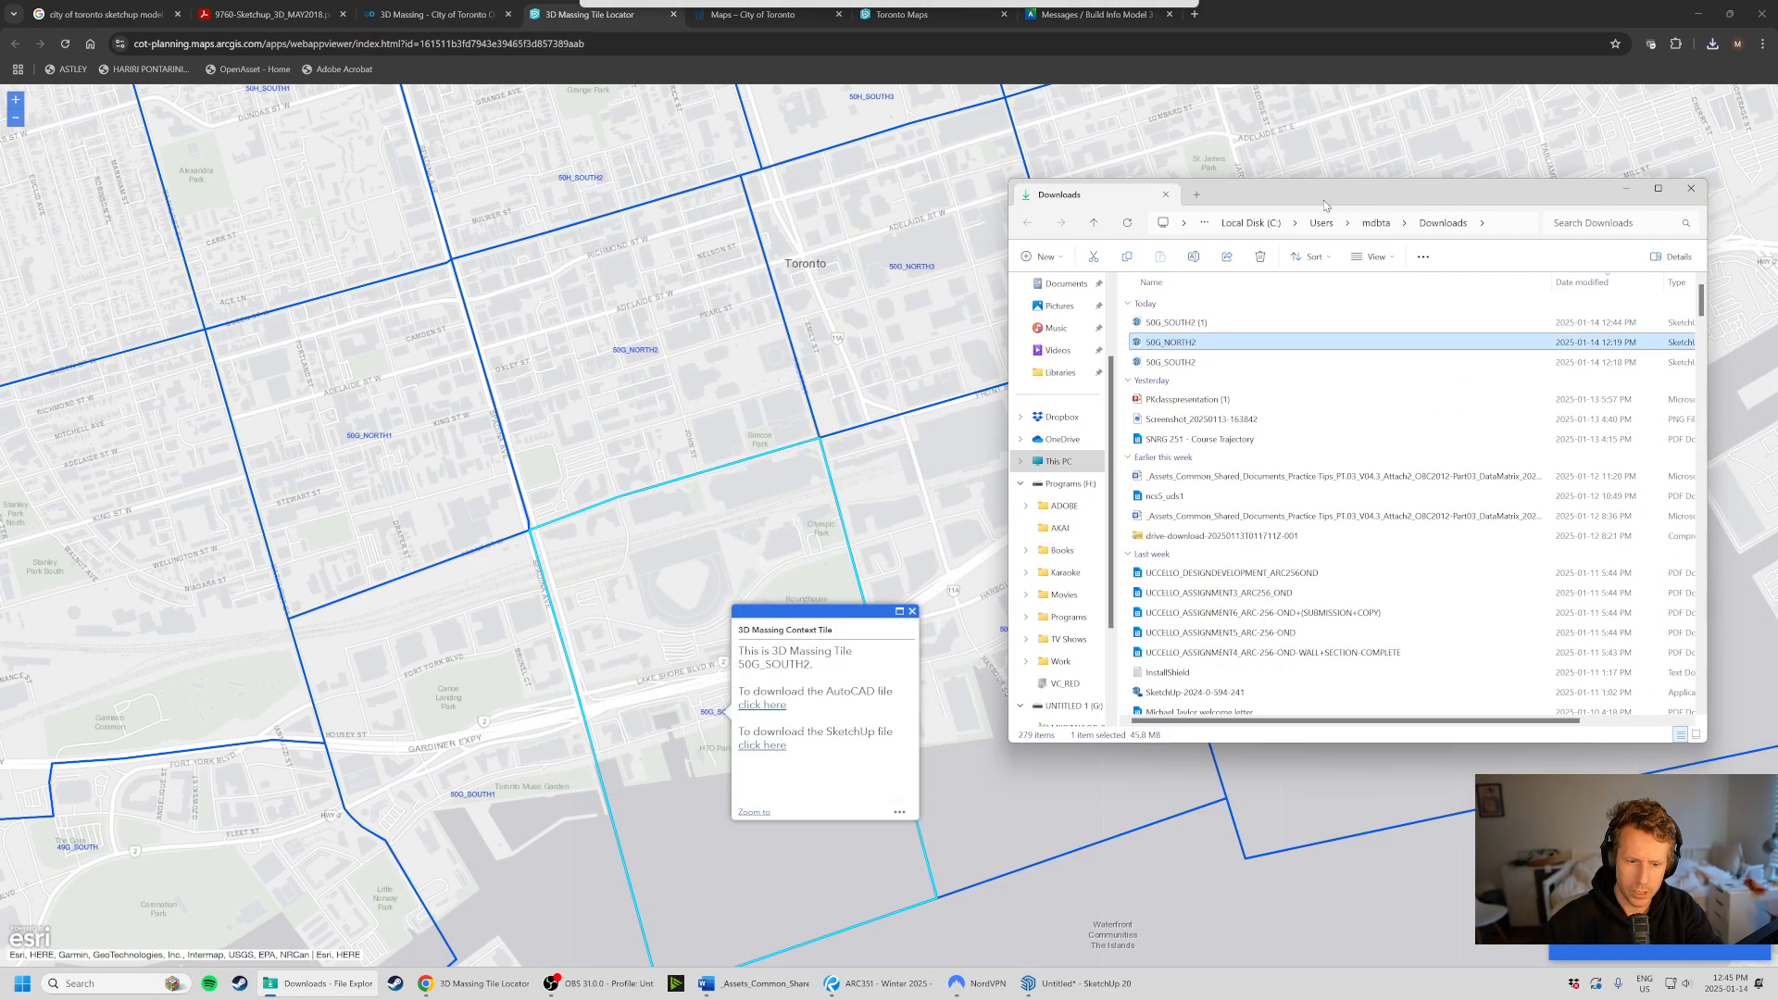
click(1202, 364)
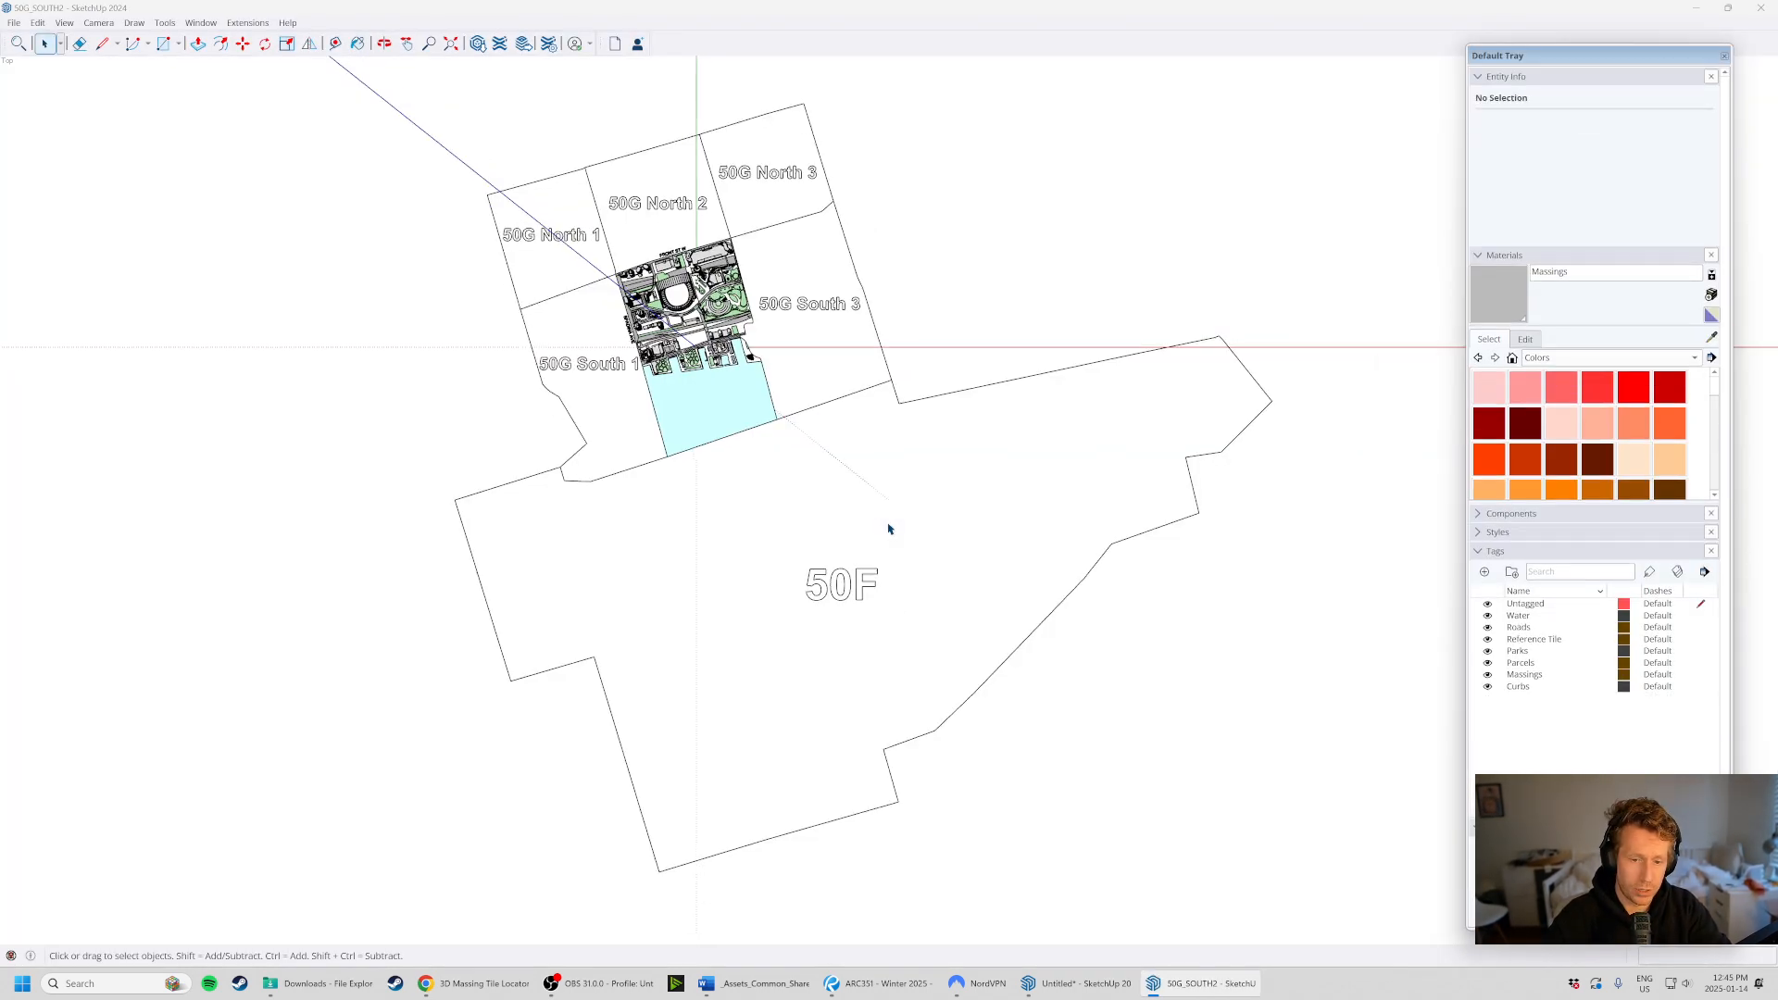
- Examine the tile's stadium, tower, surrounding buildings and waterfront in 3D from several angles
middle_drag(846, 385, 842, 57)
scroll(850, 227, up, 10)
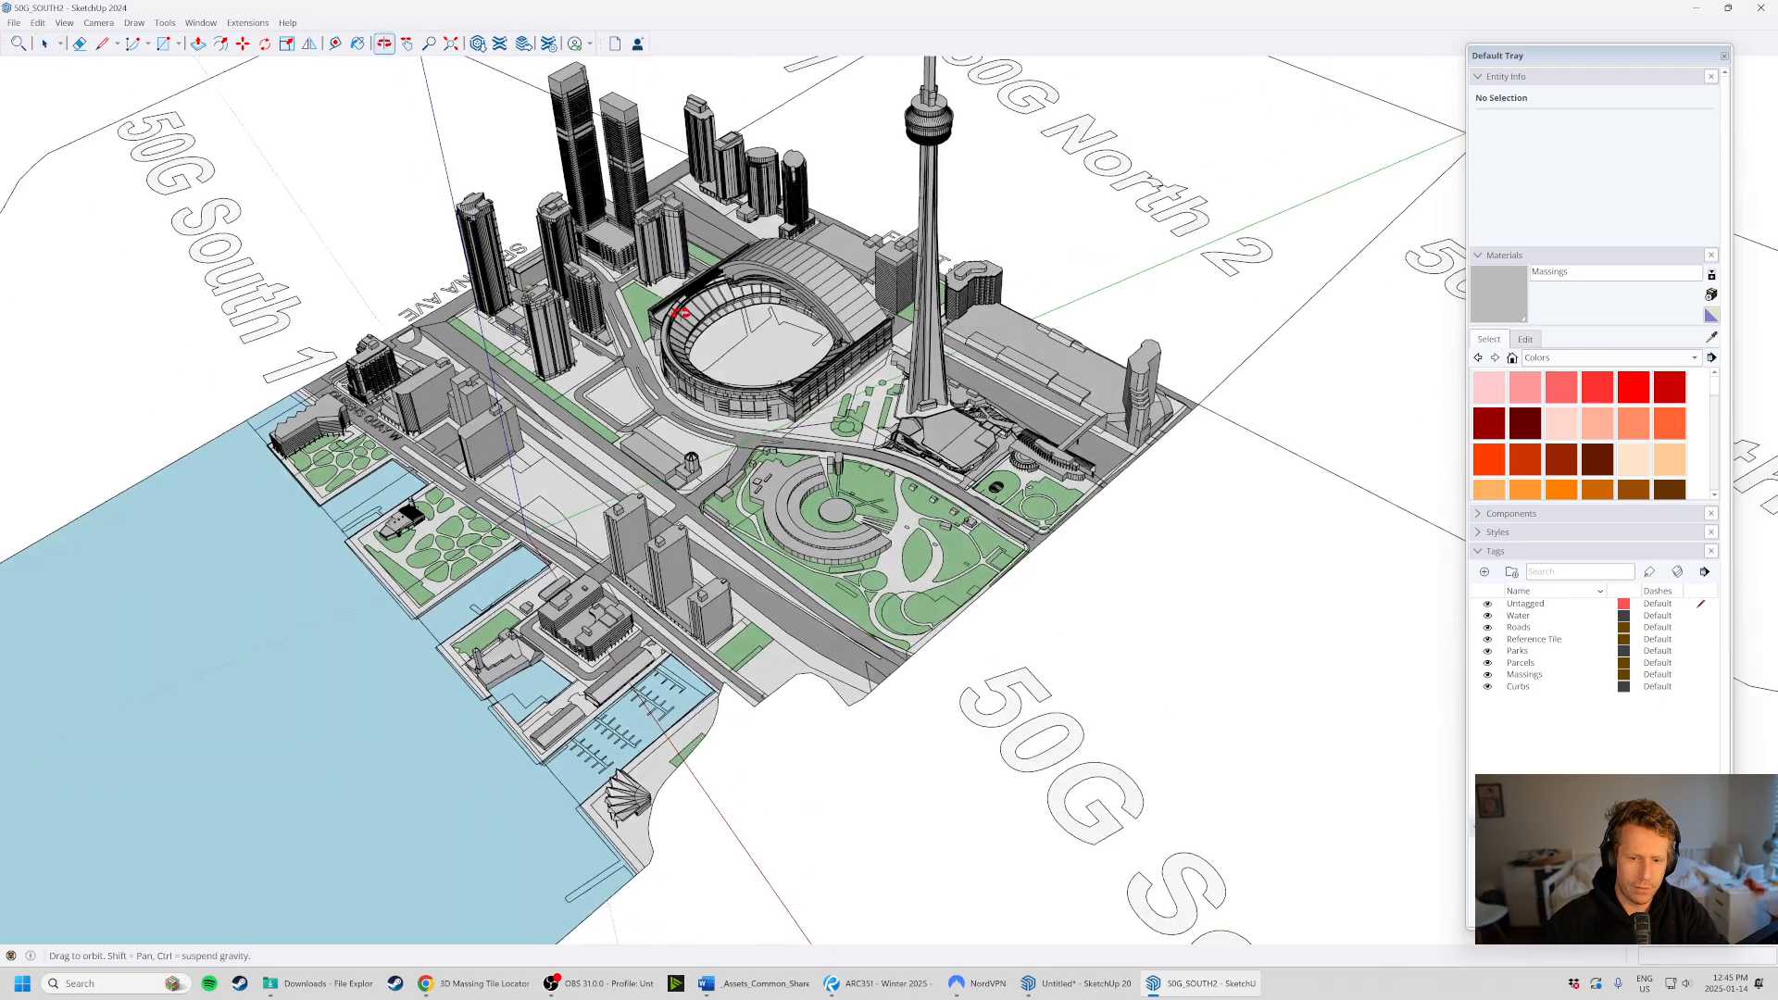
middle_drag(681, 313, 795, 512)
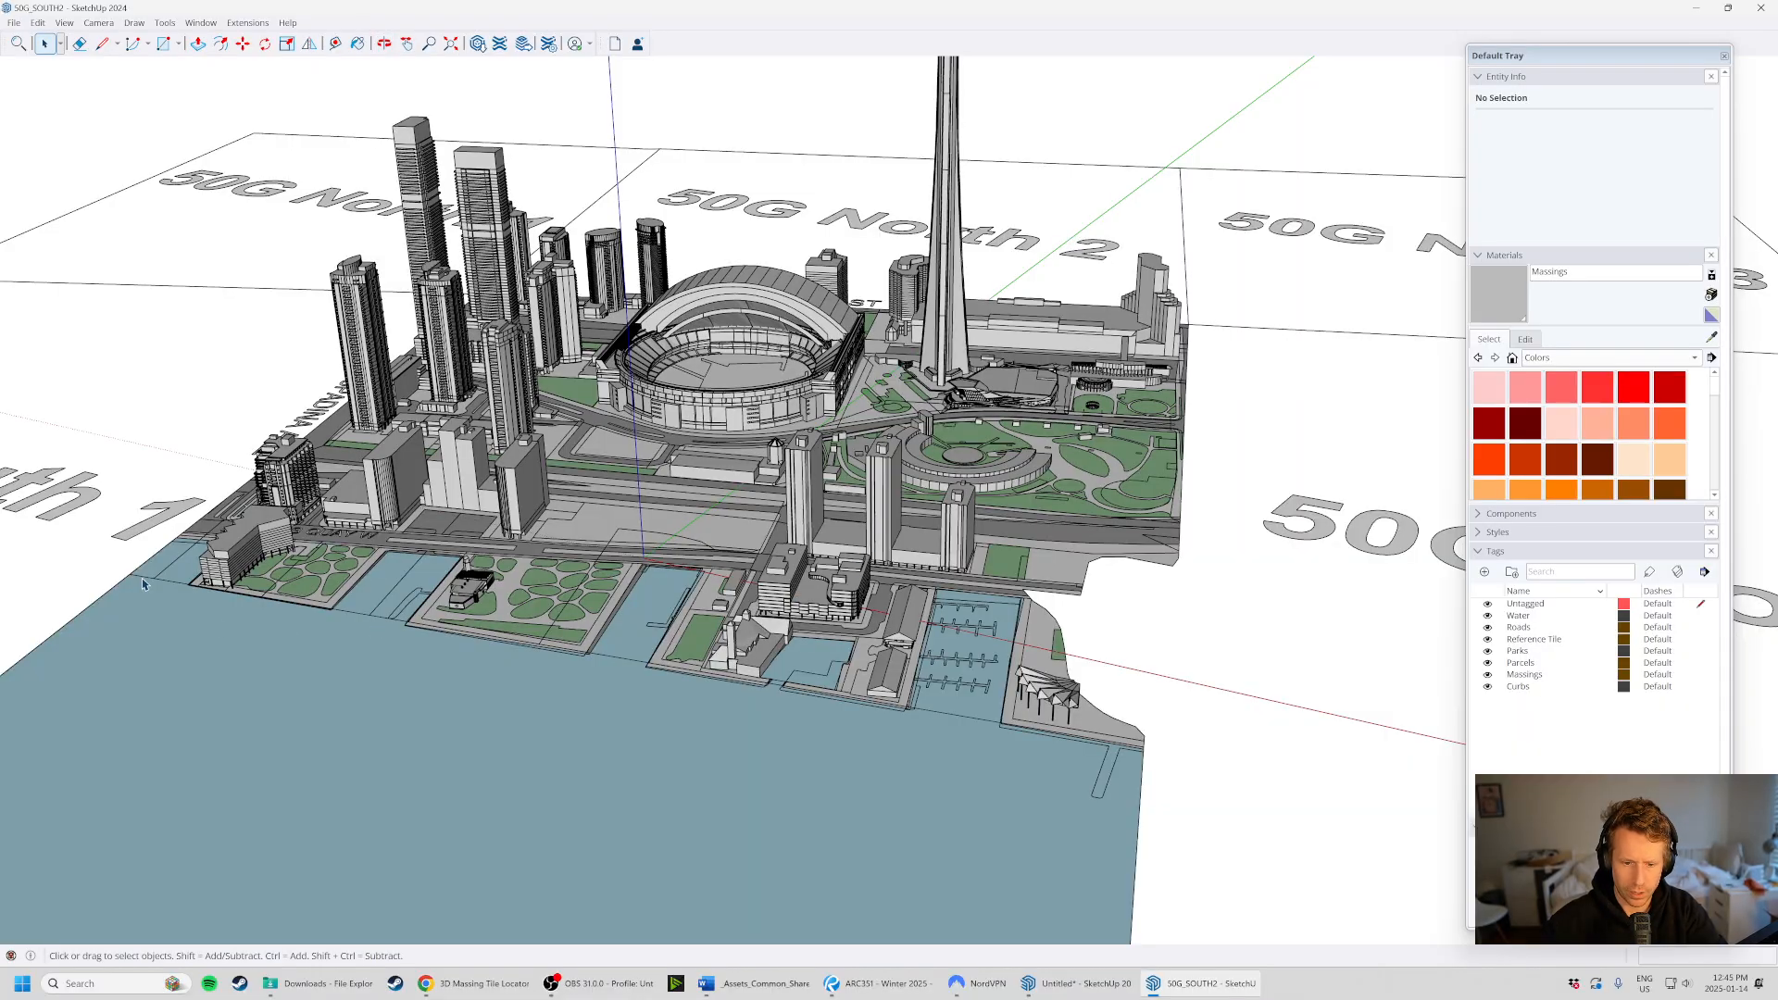
middle_drag(375, 634, 837, 577)
scroll(833, 604, up, 3)
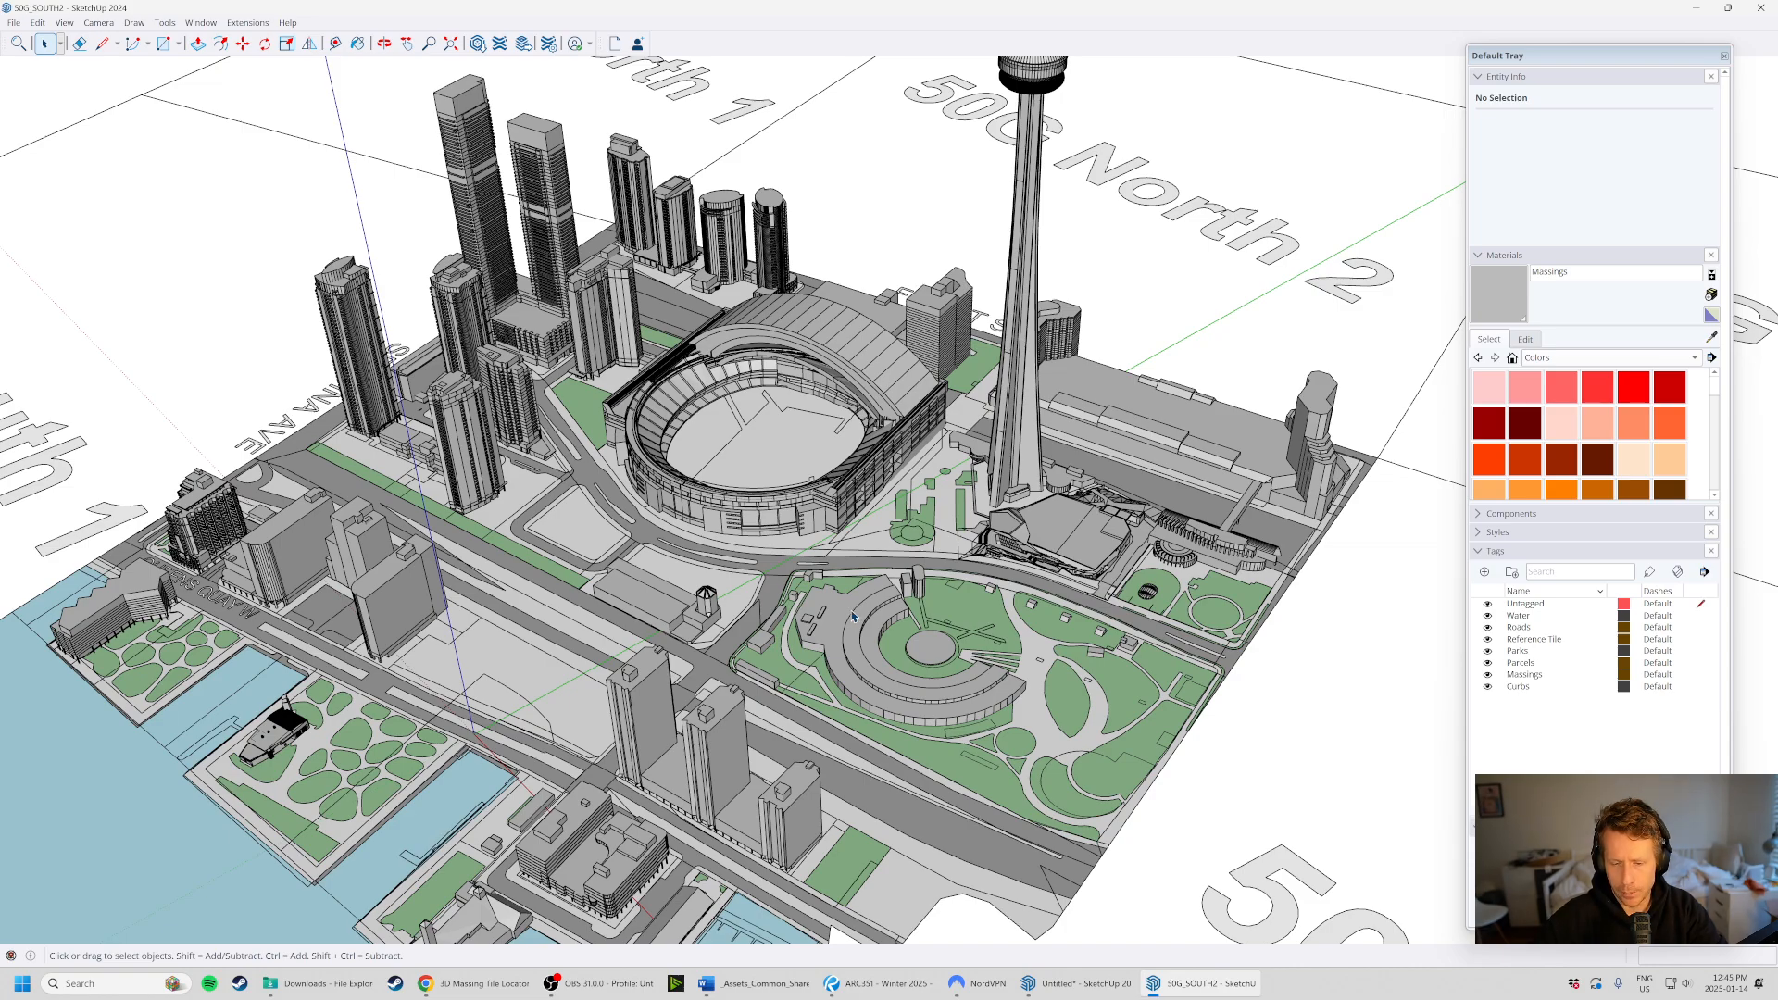
scroll(853, 617, down, 4)
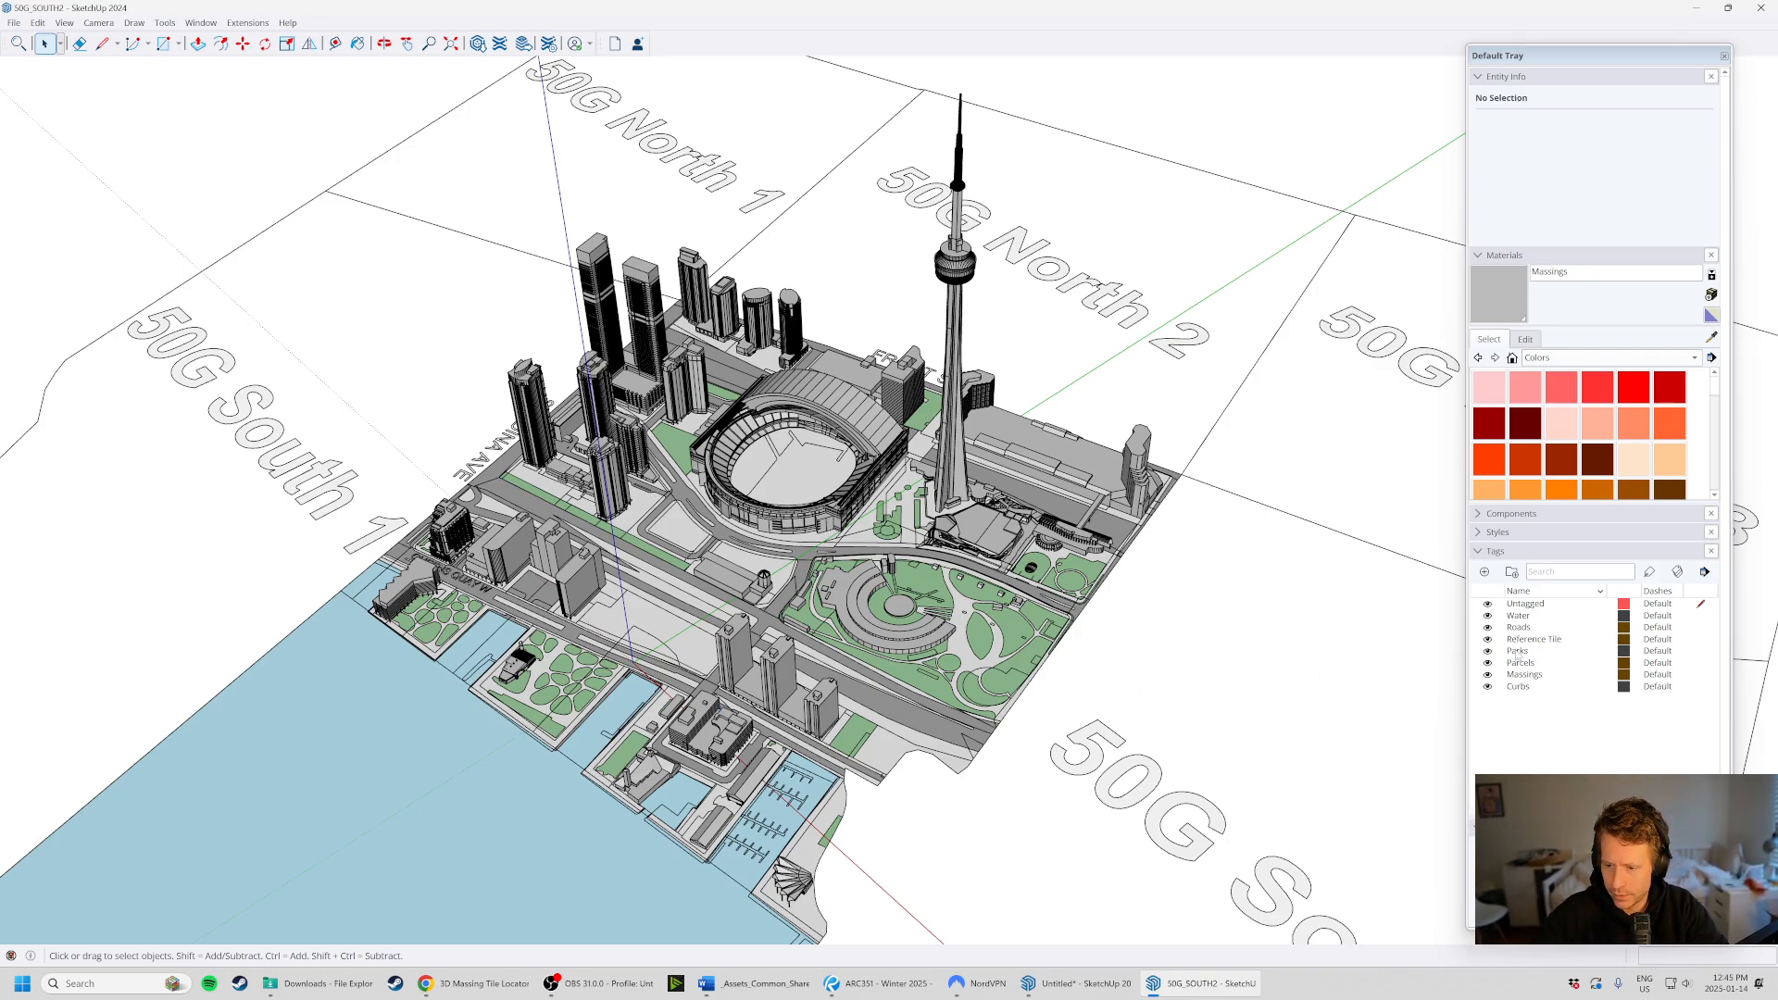
- Toggle the visibility of the Curbs and Massings tags to check what each contains, leaving both shown
click(1488, 686)
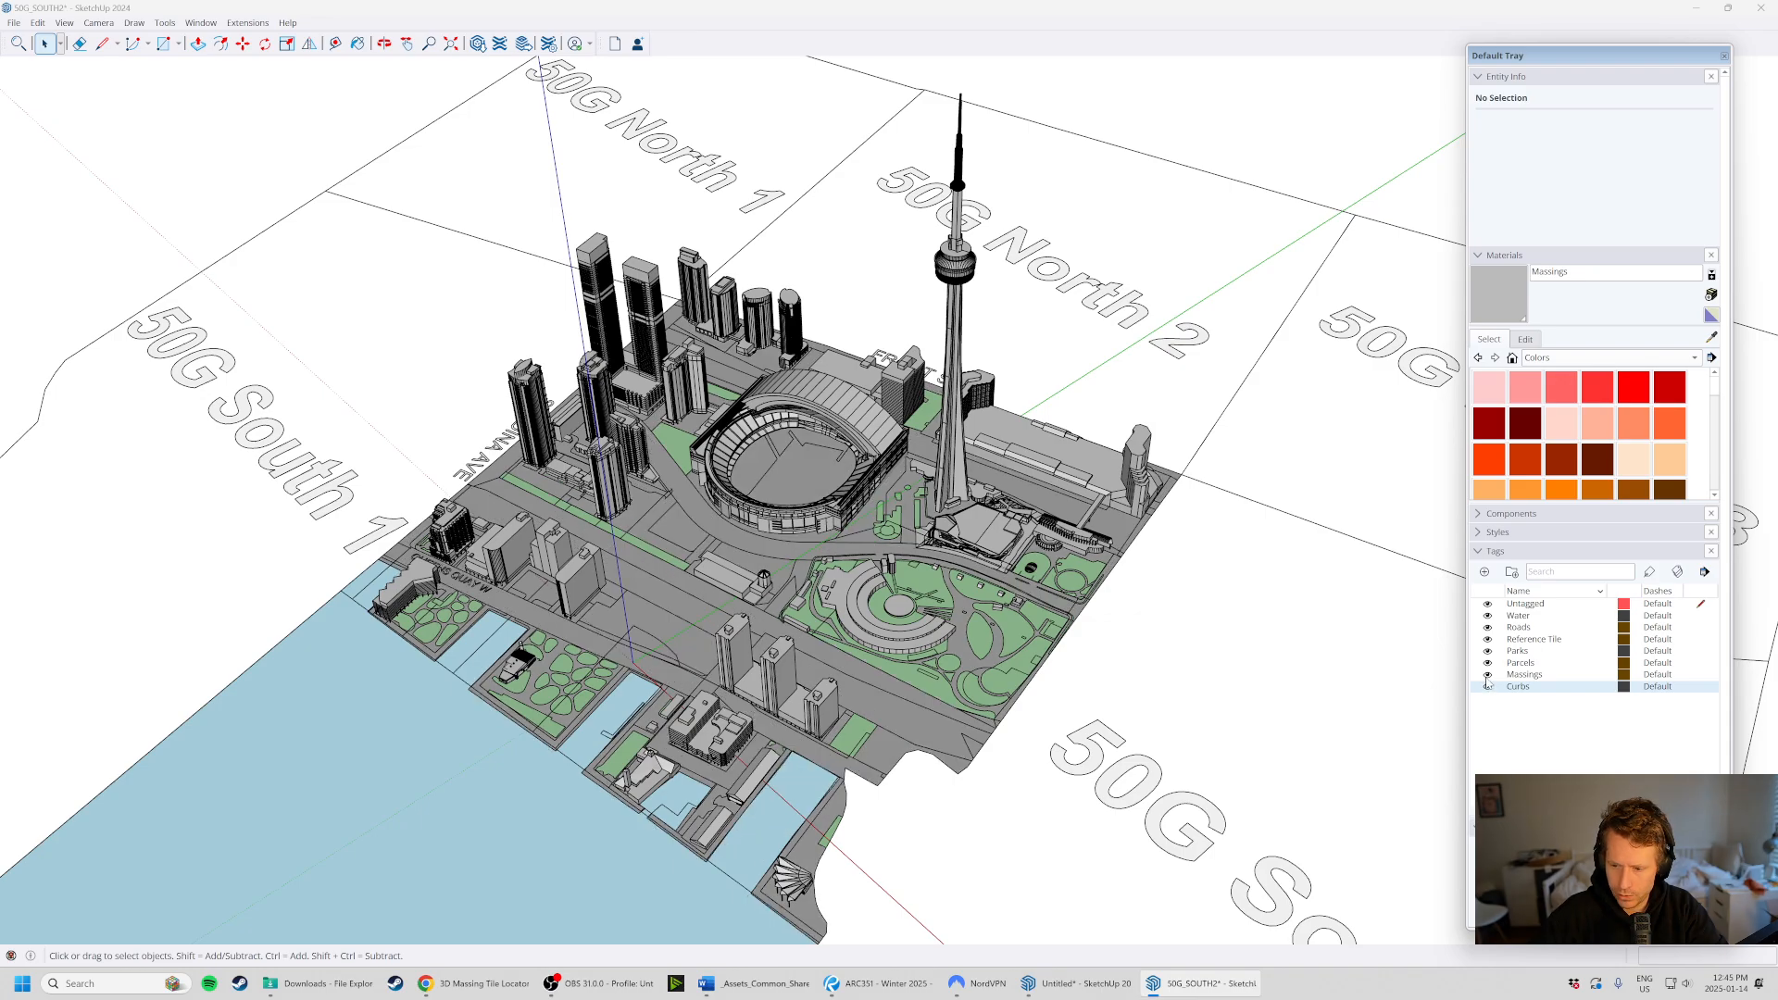
click(1487, 674)
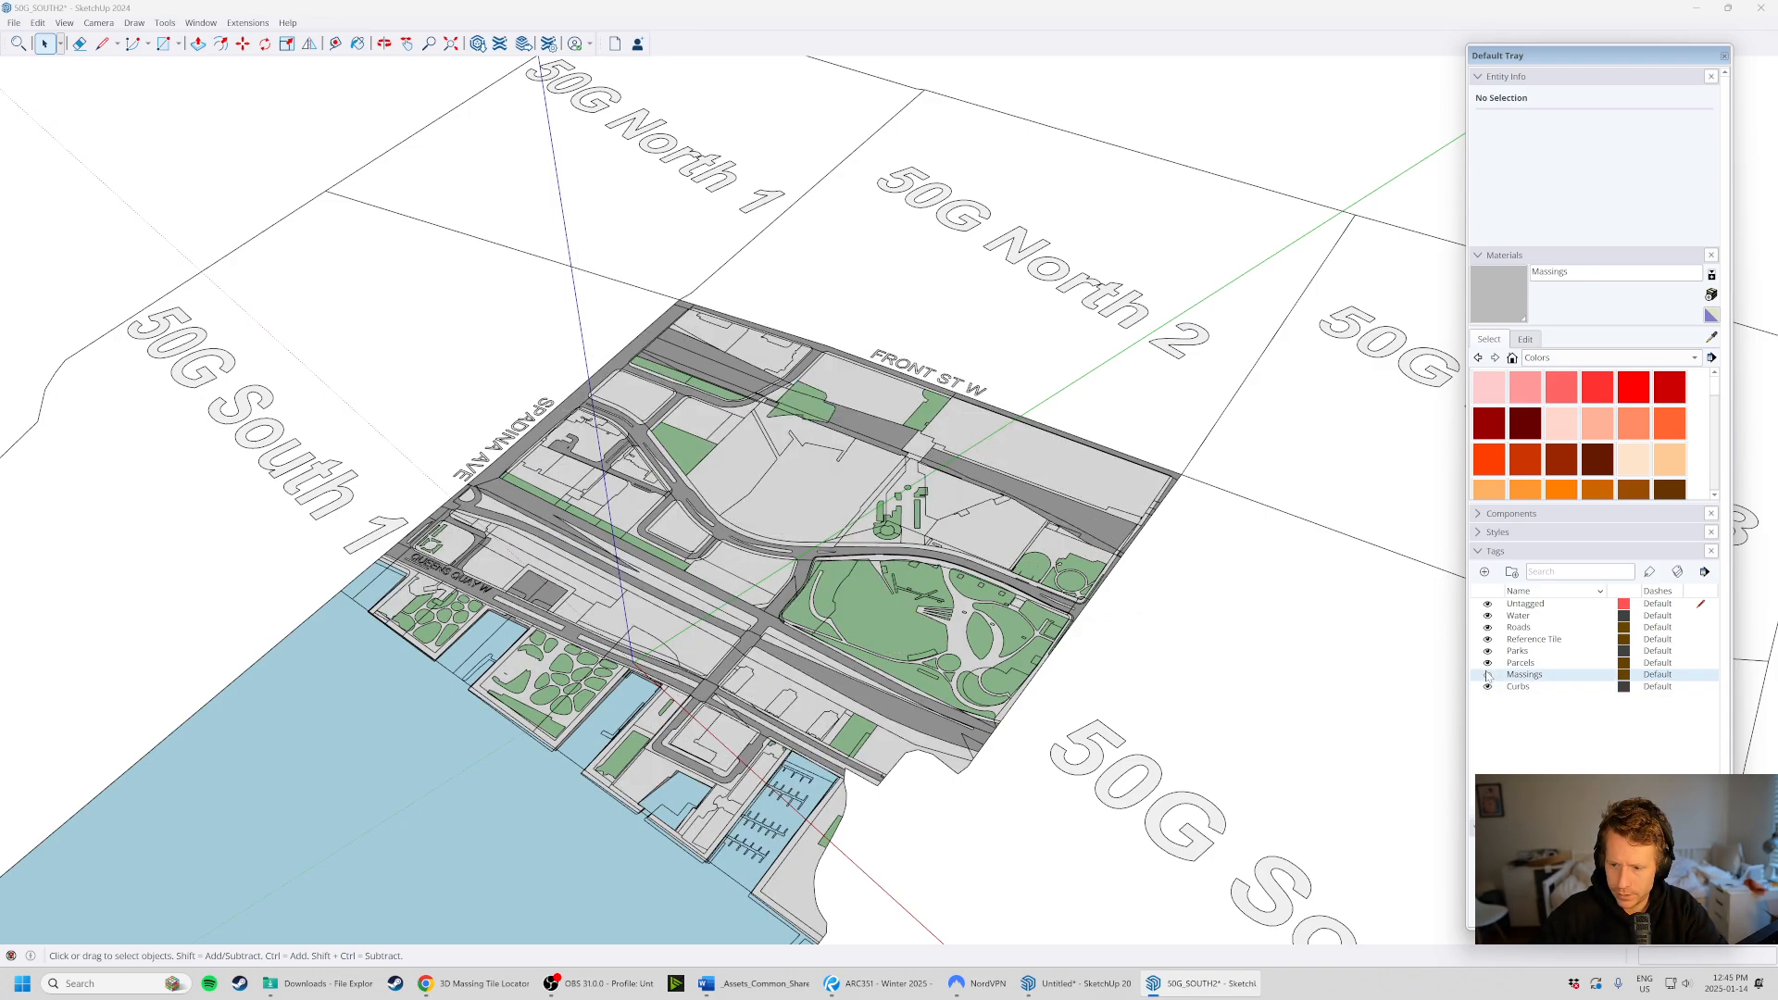
click(1487, 674)
click(1487, 674)
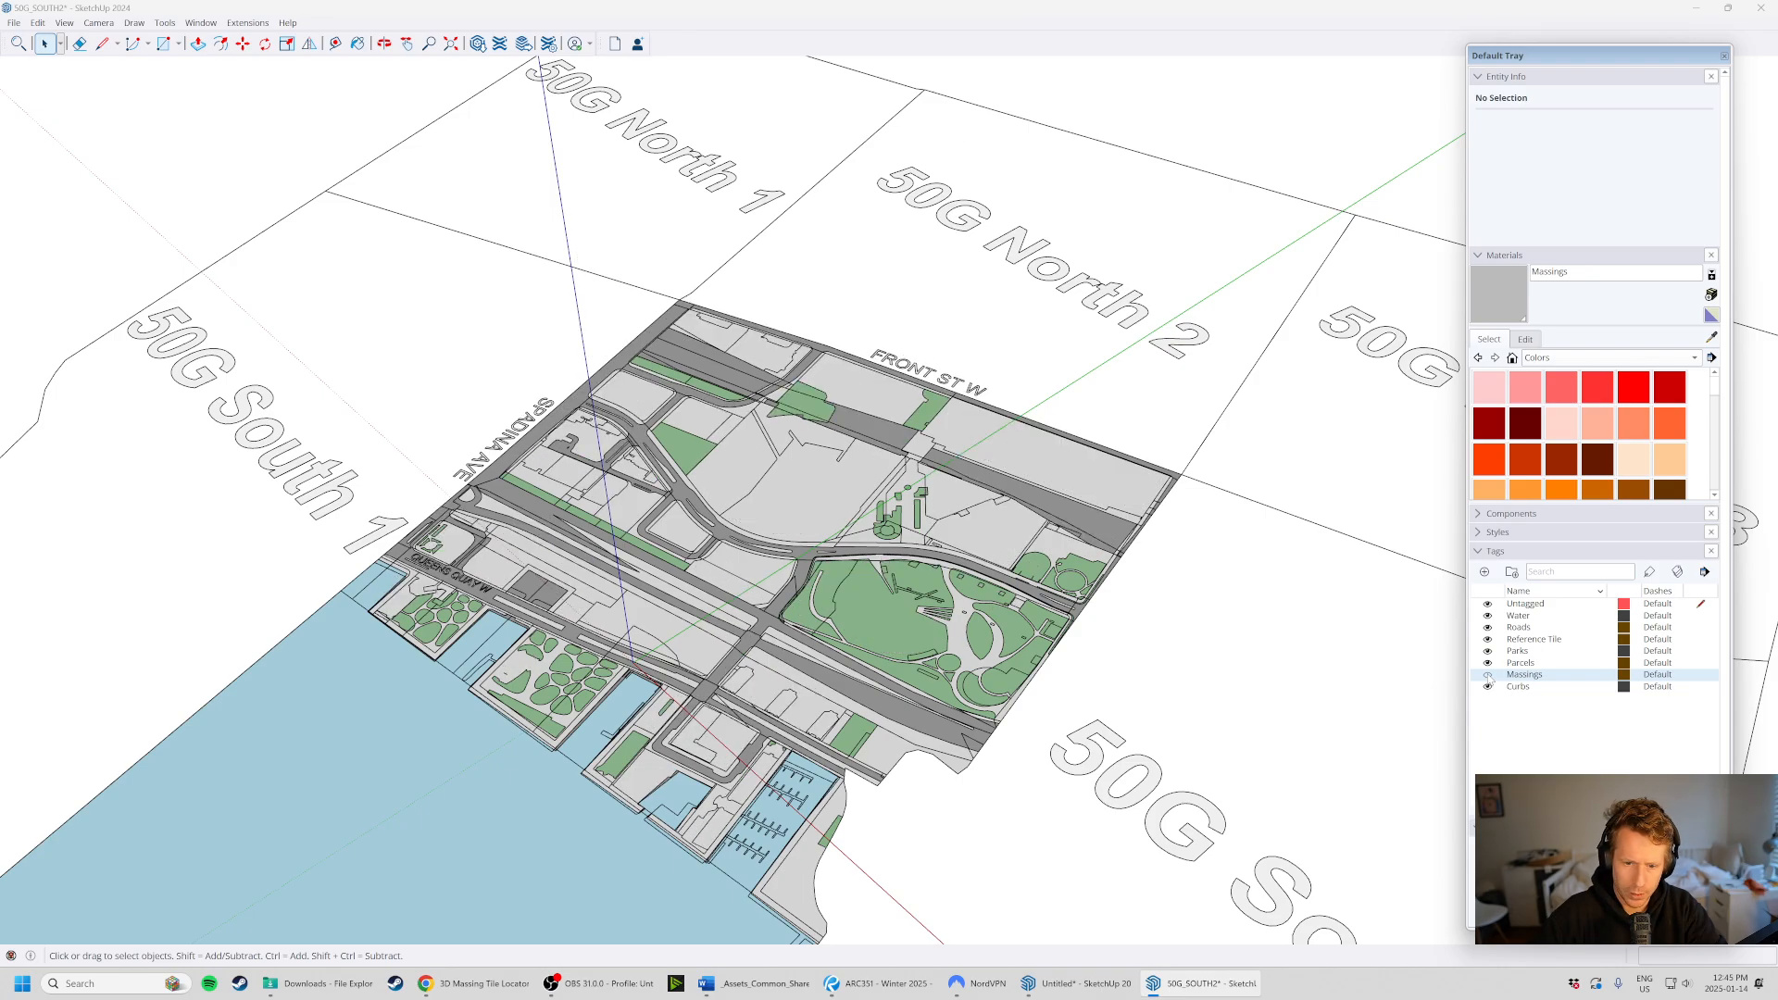
middle_drag(636, 738, 913, 732)
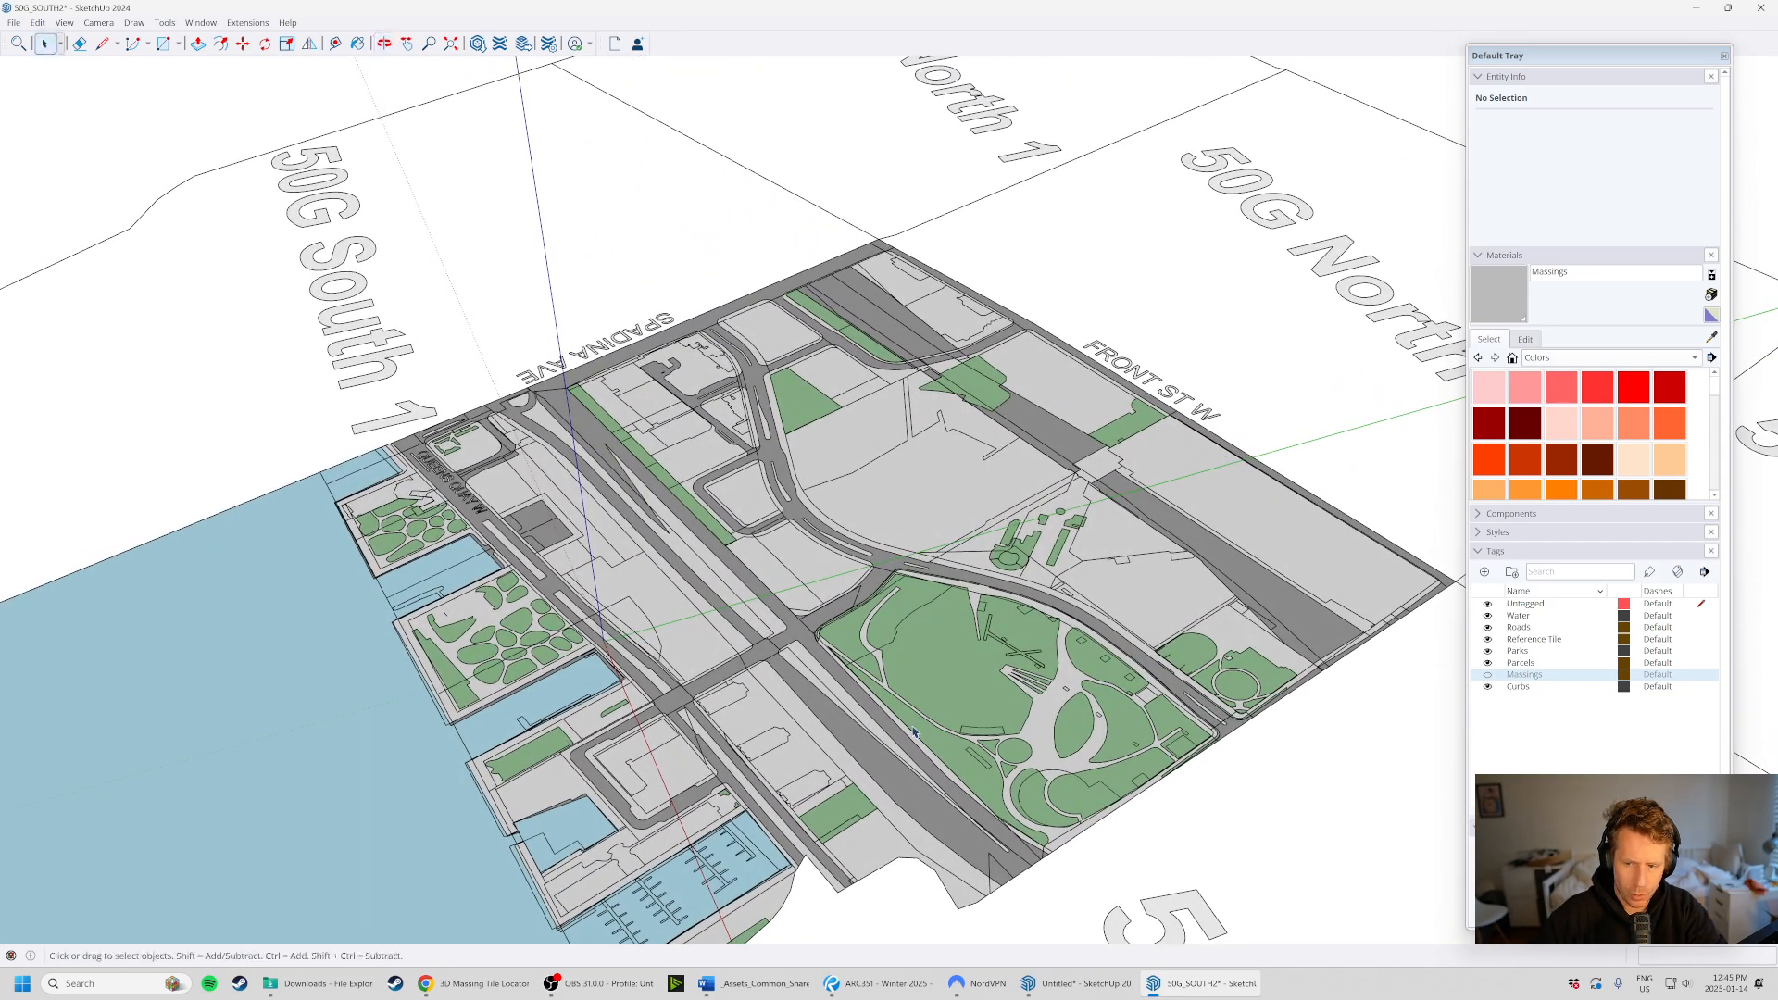
click(1488, 675)
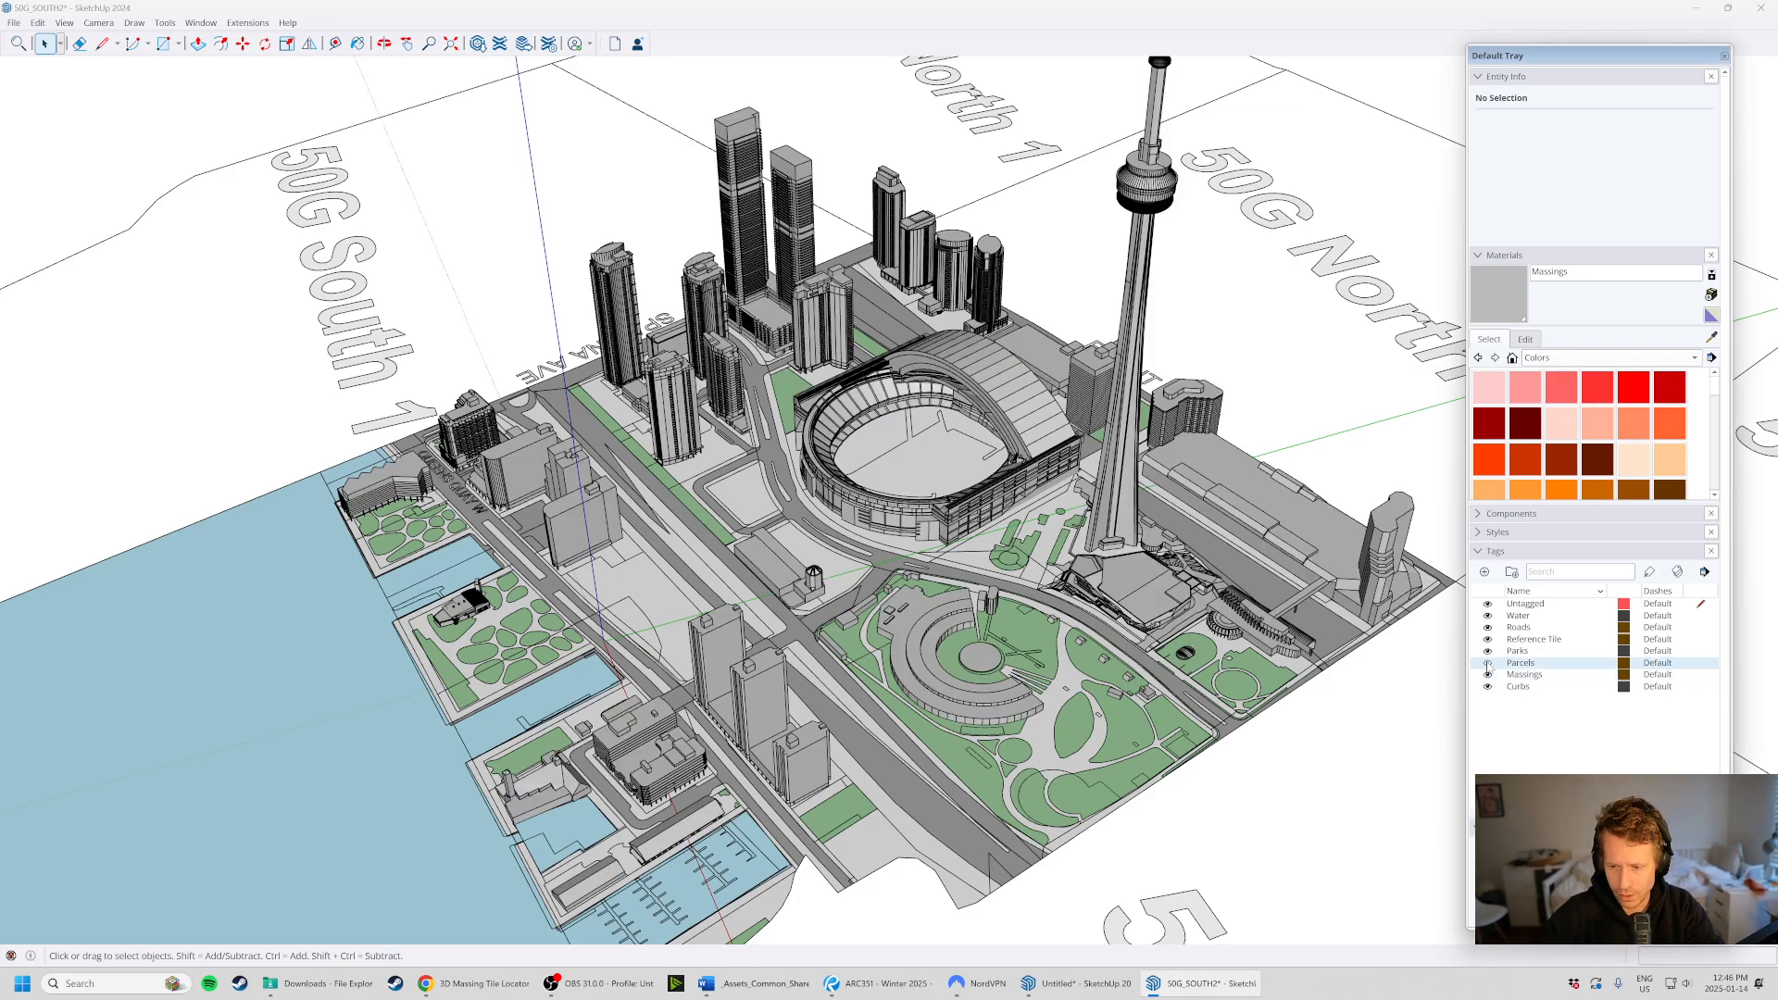
- Hide the Massings tag and toggle the Parcels tag to compare the ground lines, leaving Parcels hidden too
click(1489, 664)
click(1489, 664)
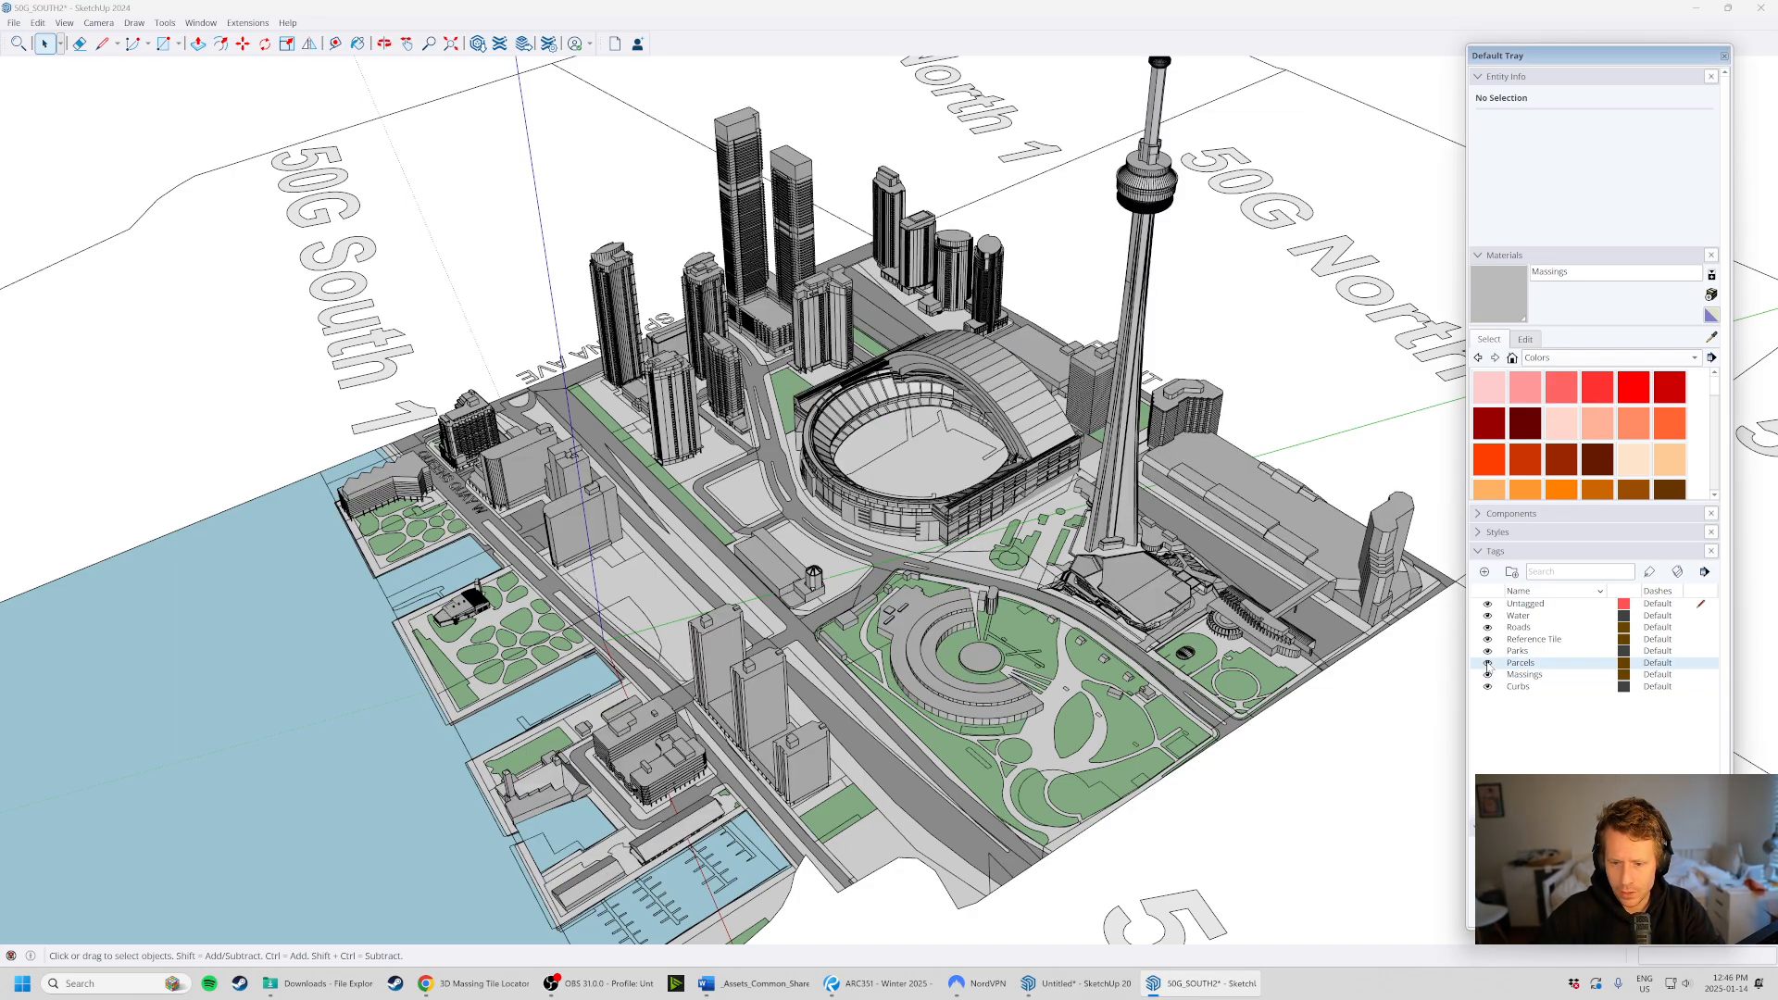
click(1488, 675)
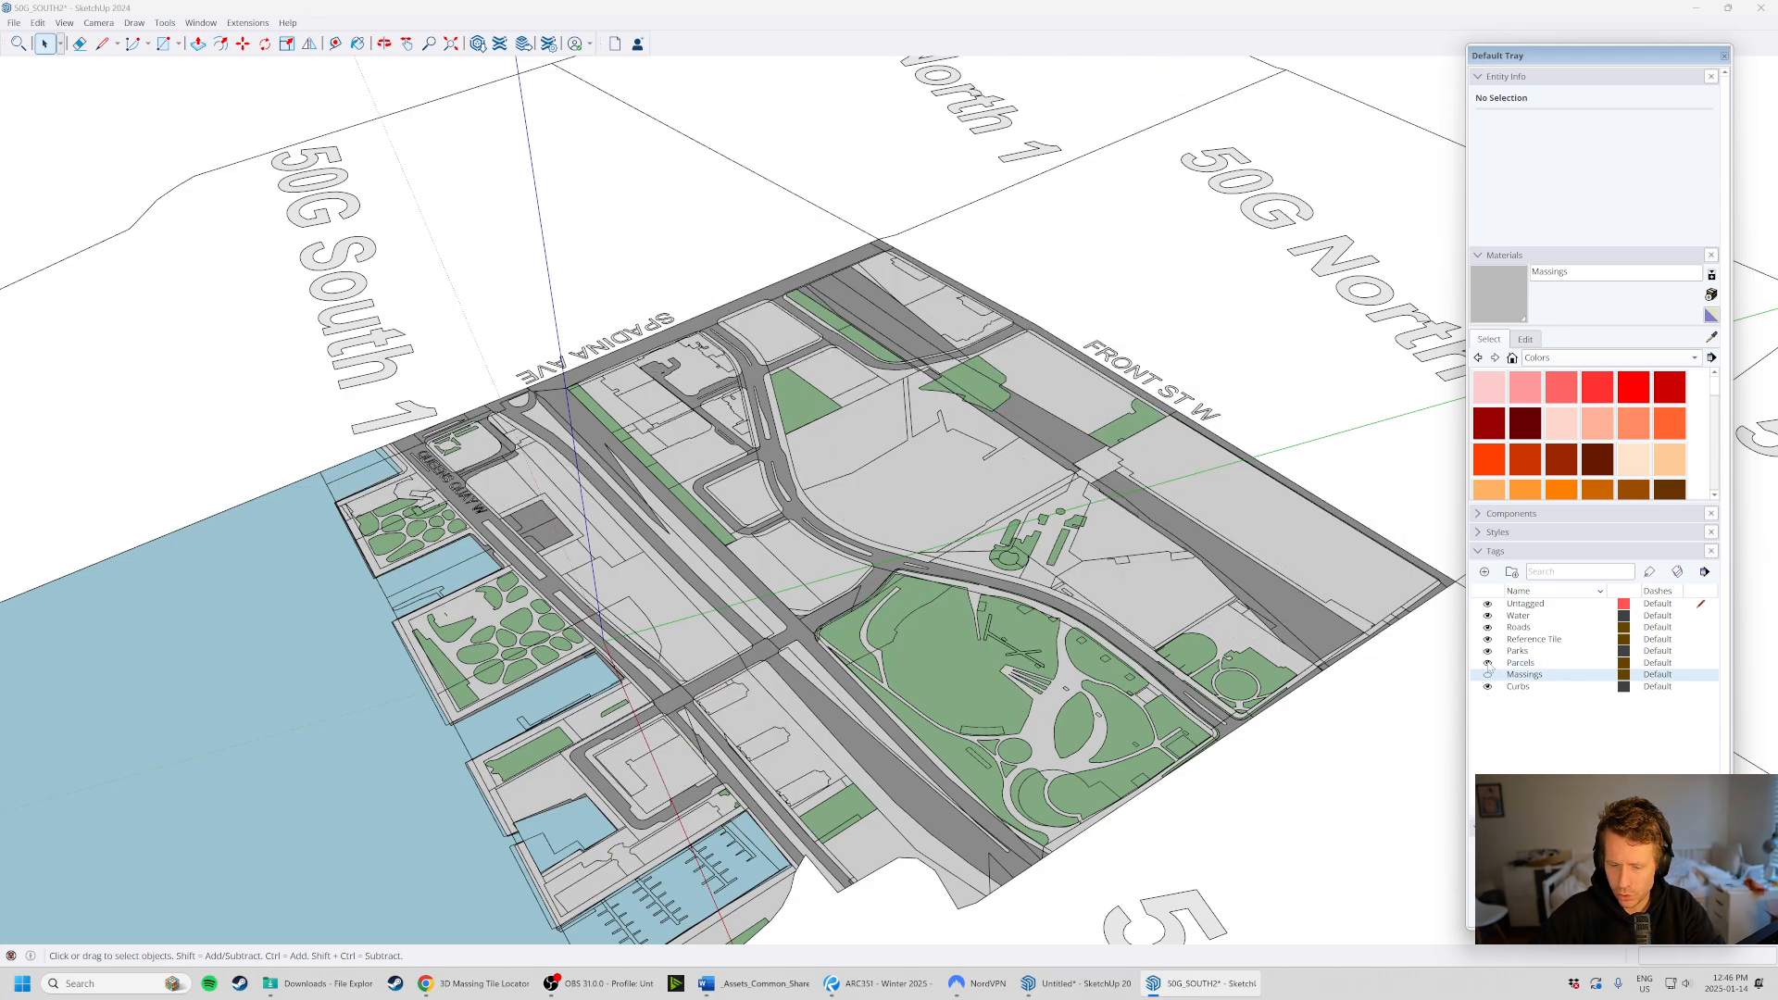
click(1488, 664)
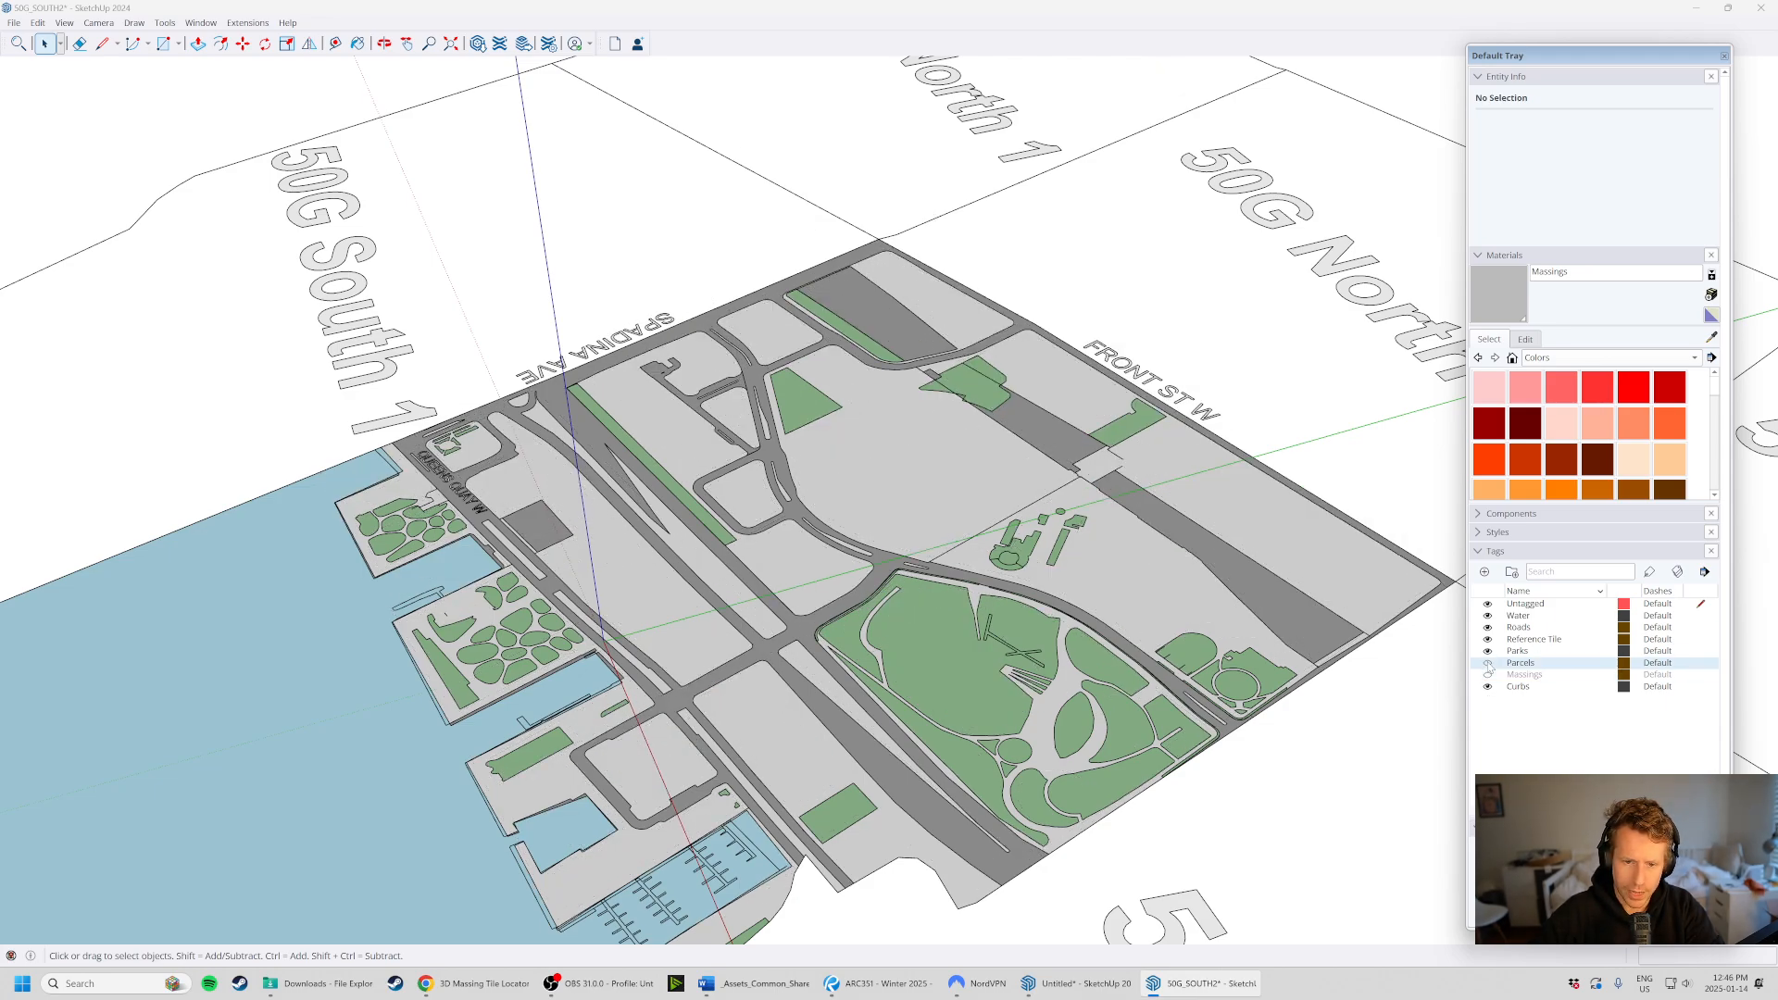
click(1488, 664)
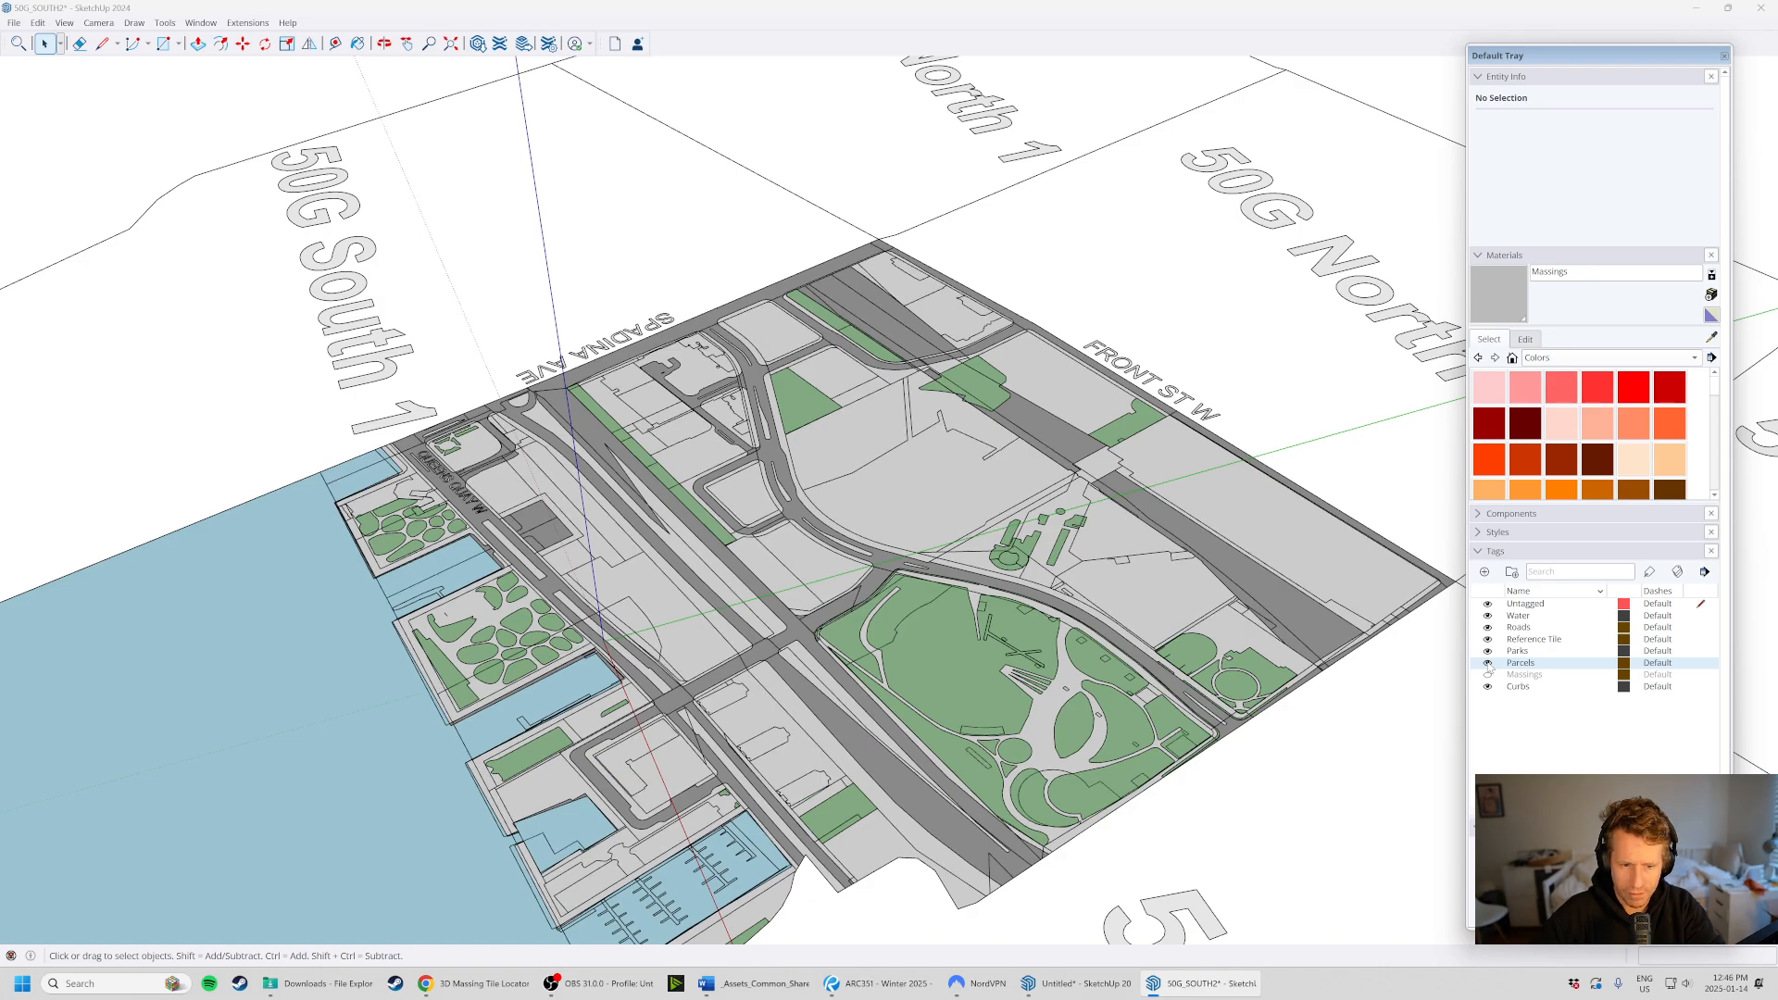
click(1489, 664)
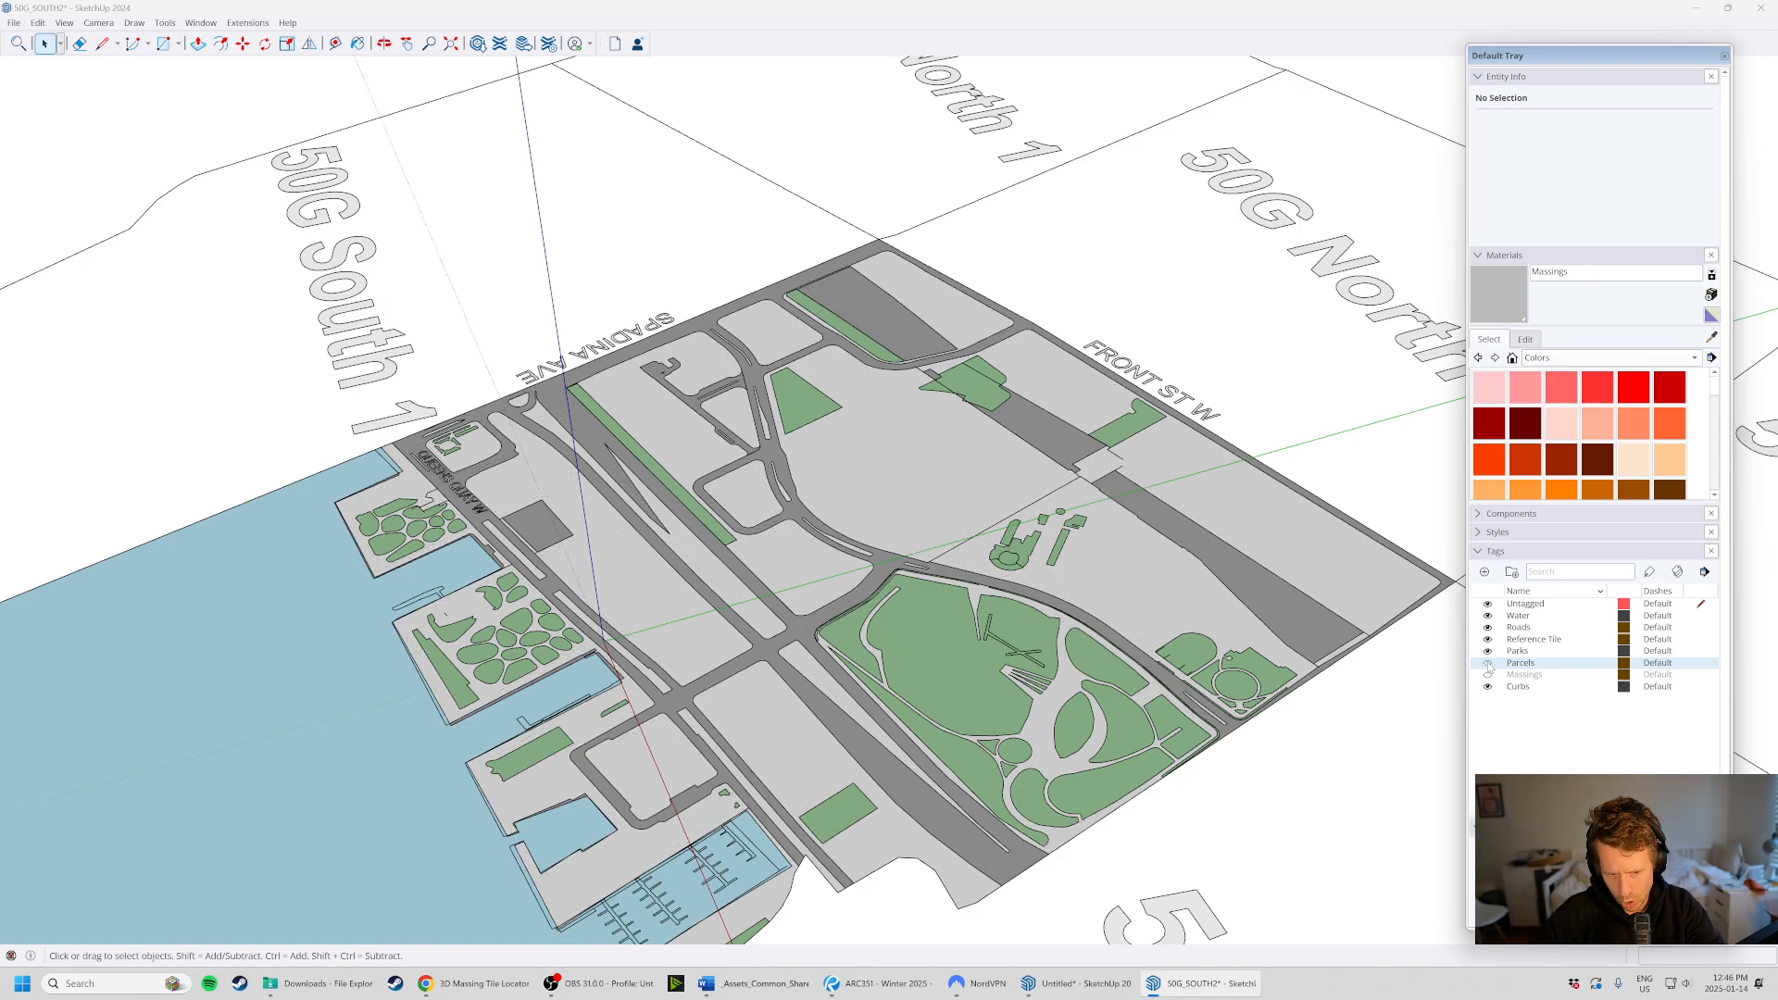
- Hide the Parks tag and toggle the Reference Tile tag to check what it contains, leaving Reference Tile shown
click(1488, 651)
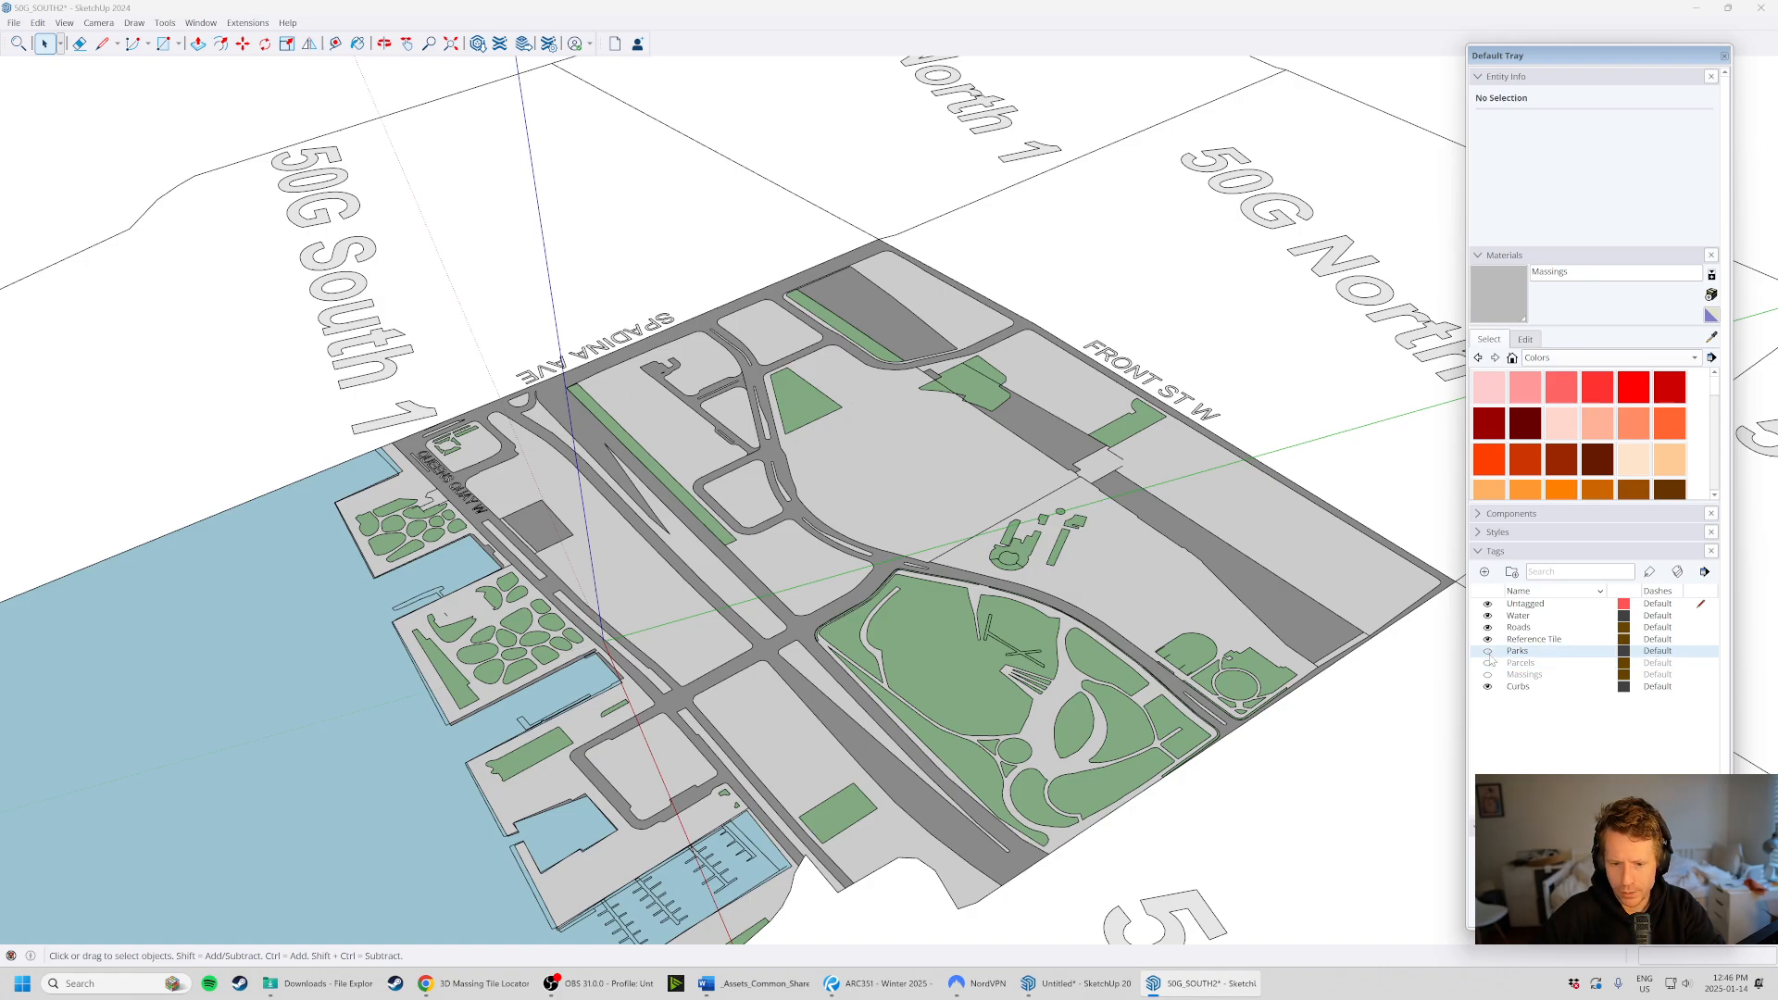
click(1489, 640)
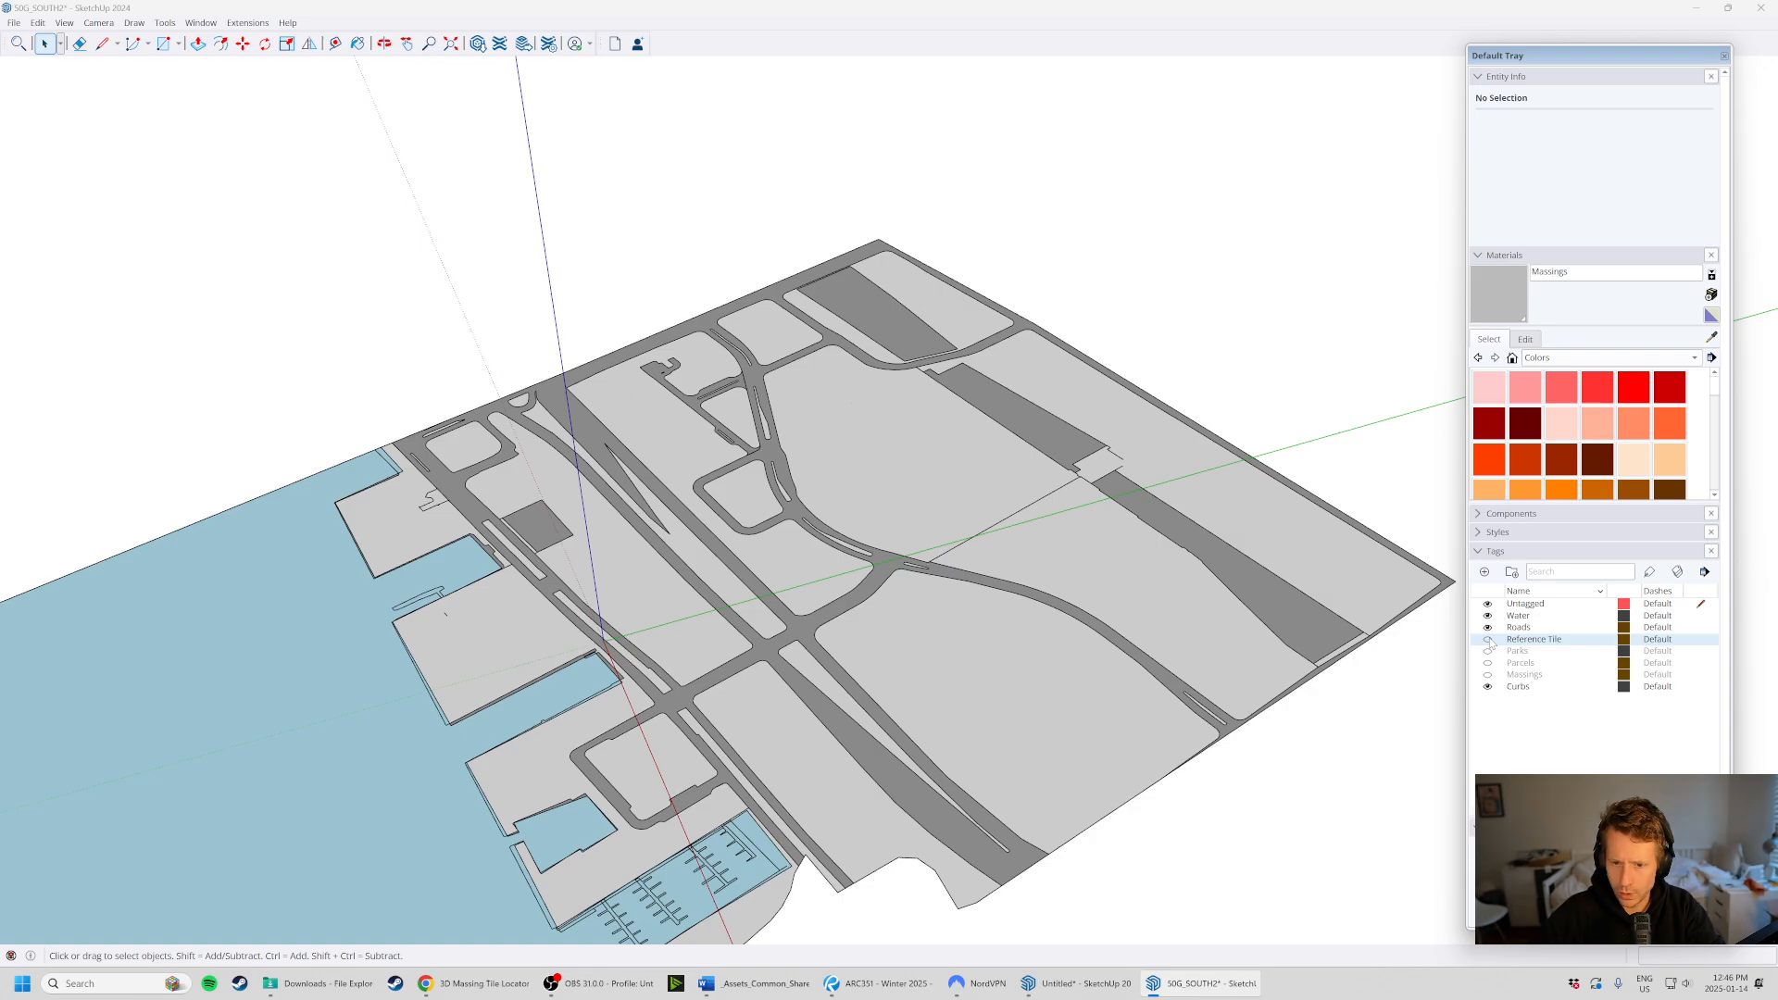
scroll(732, 480, down, 3)
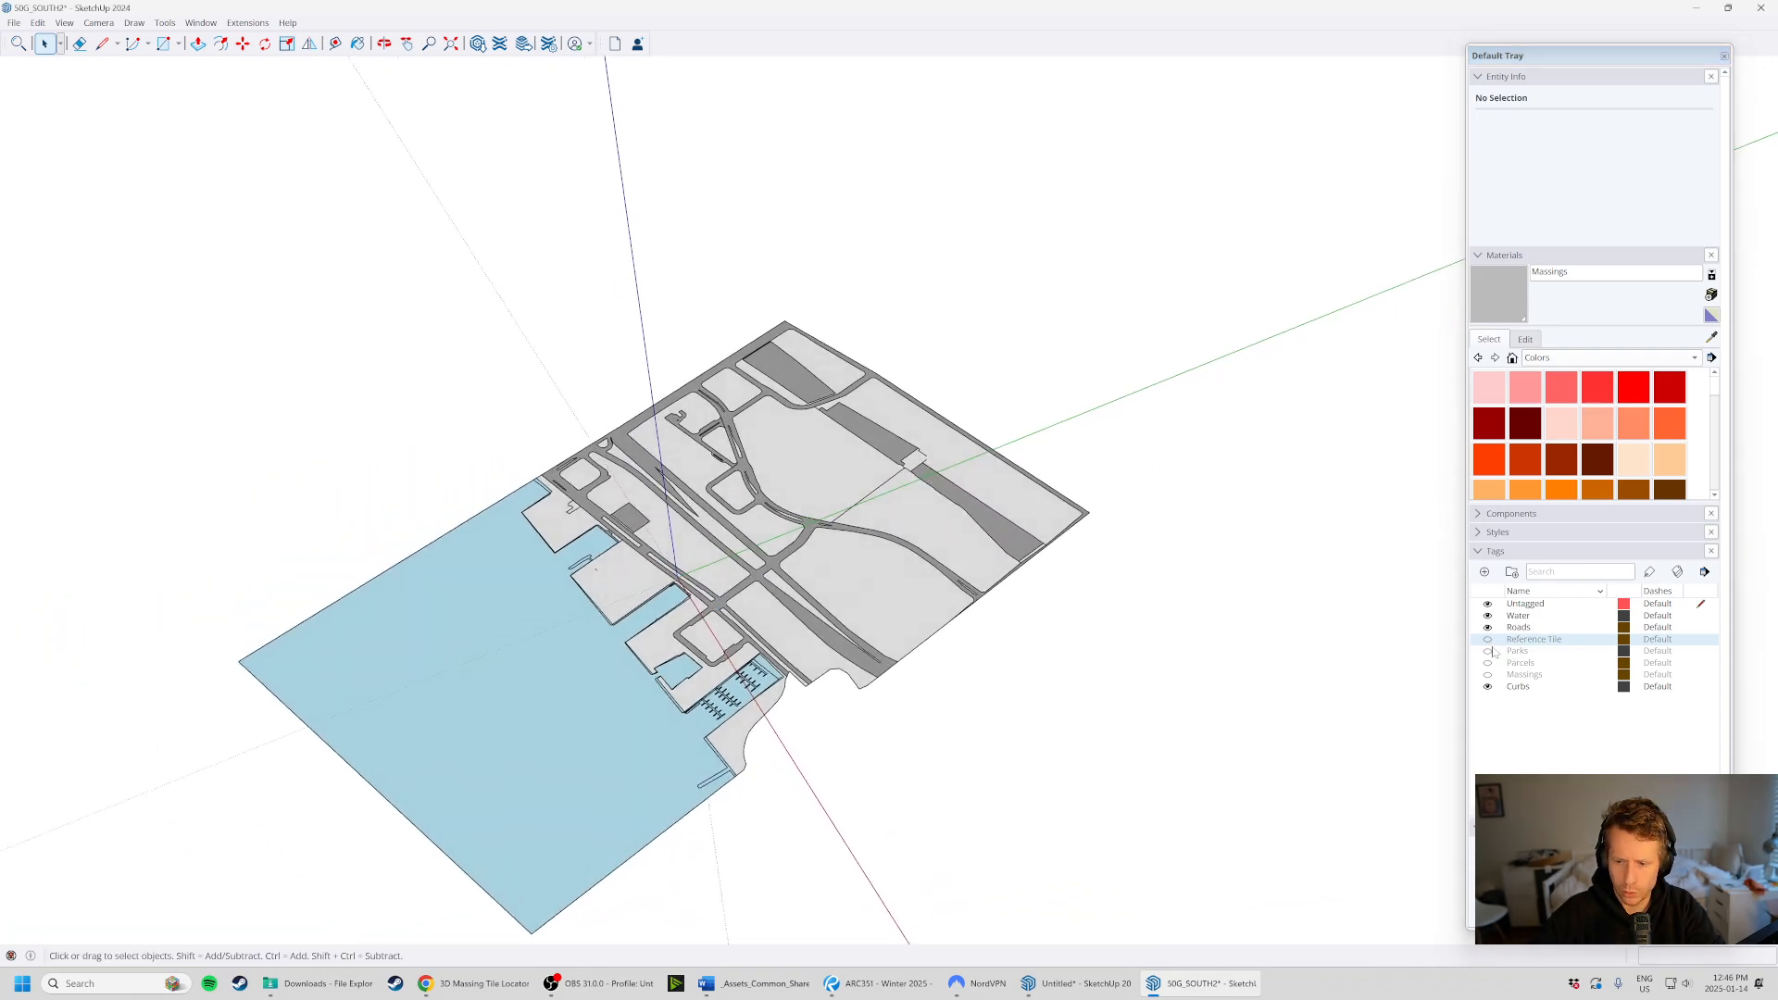
click(1488, 640)
scroll(884, 454, down, 3)
middle_drag(887, 456, 833, 371)
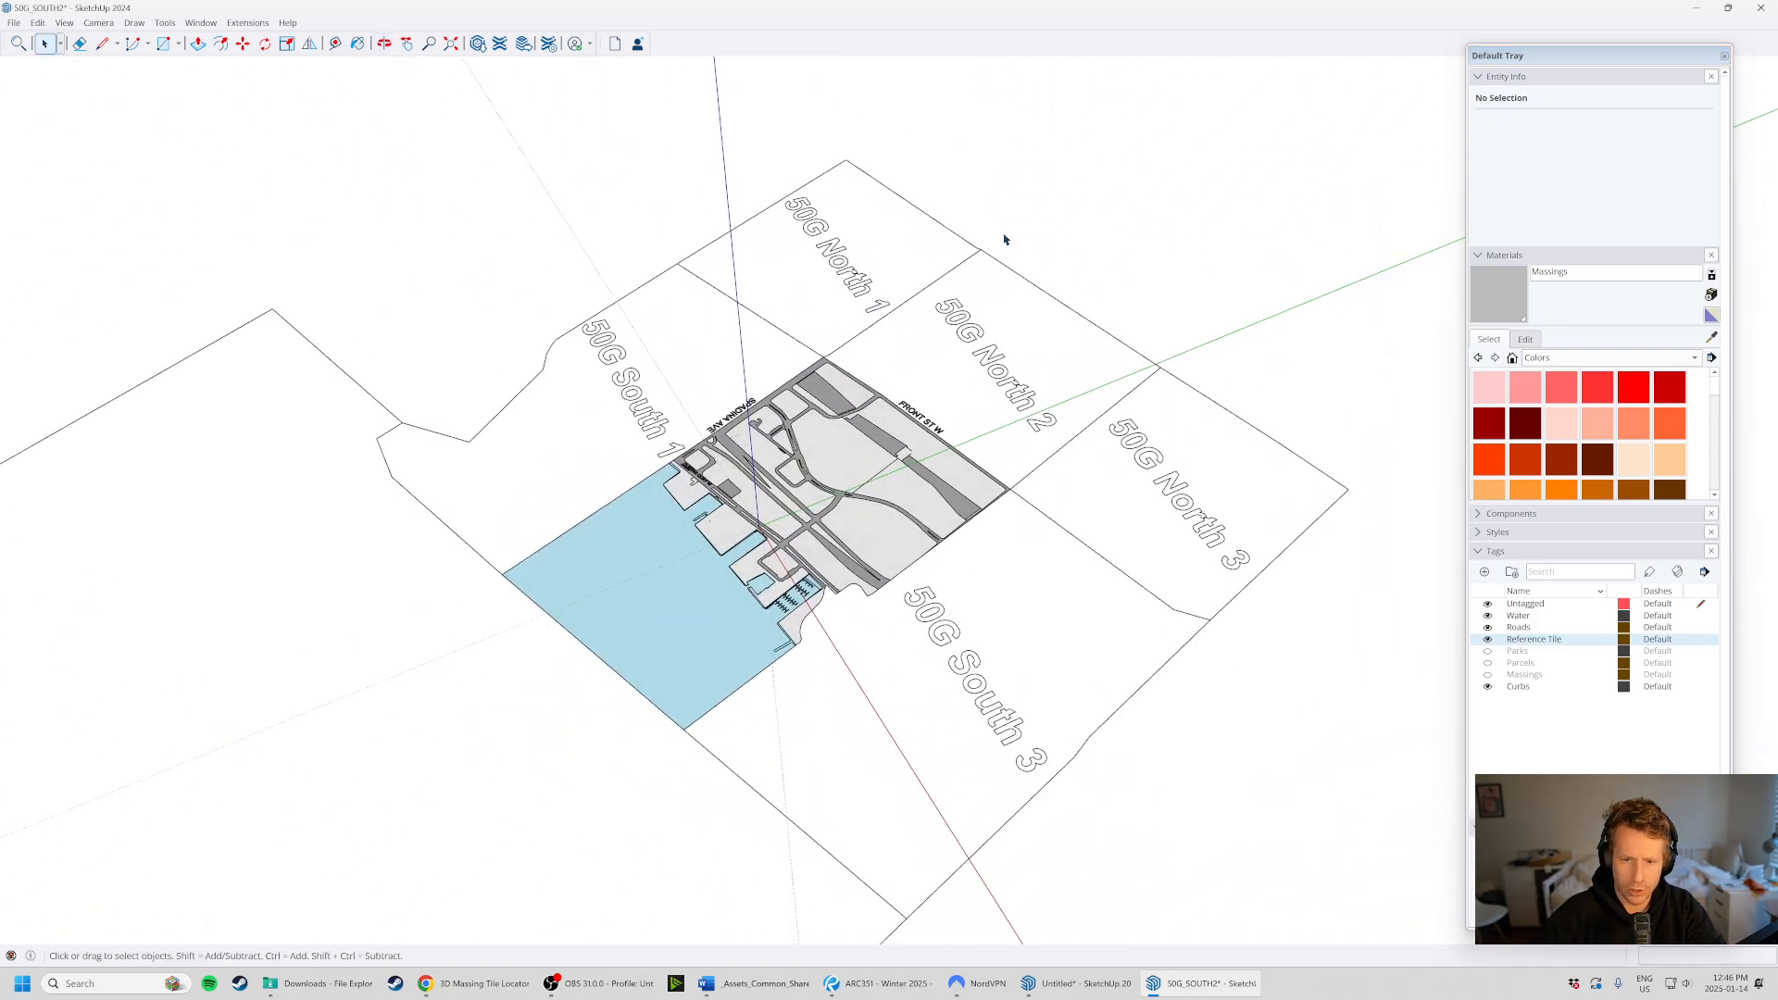
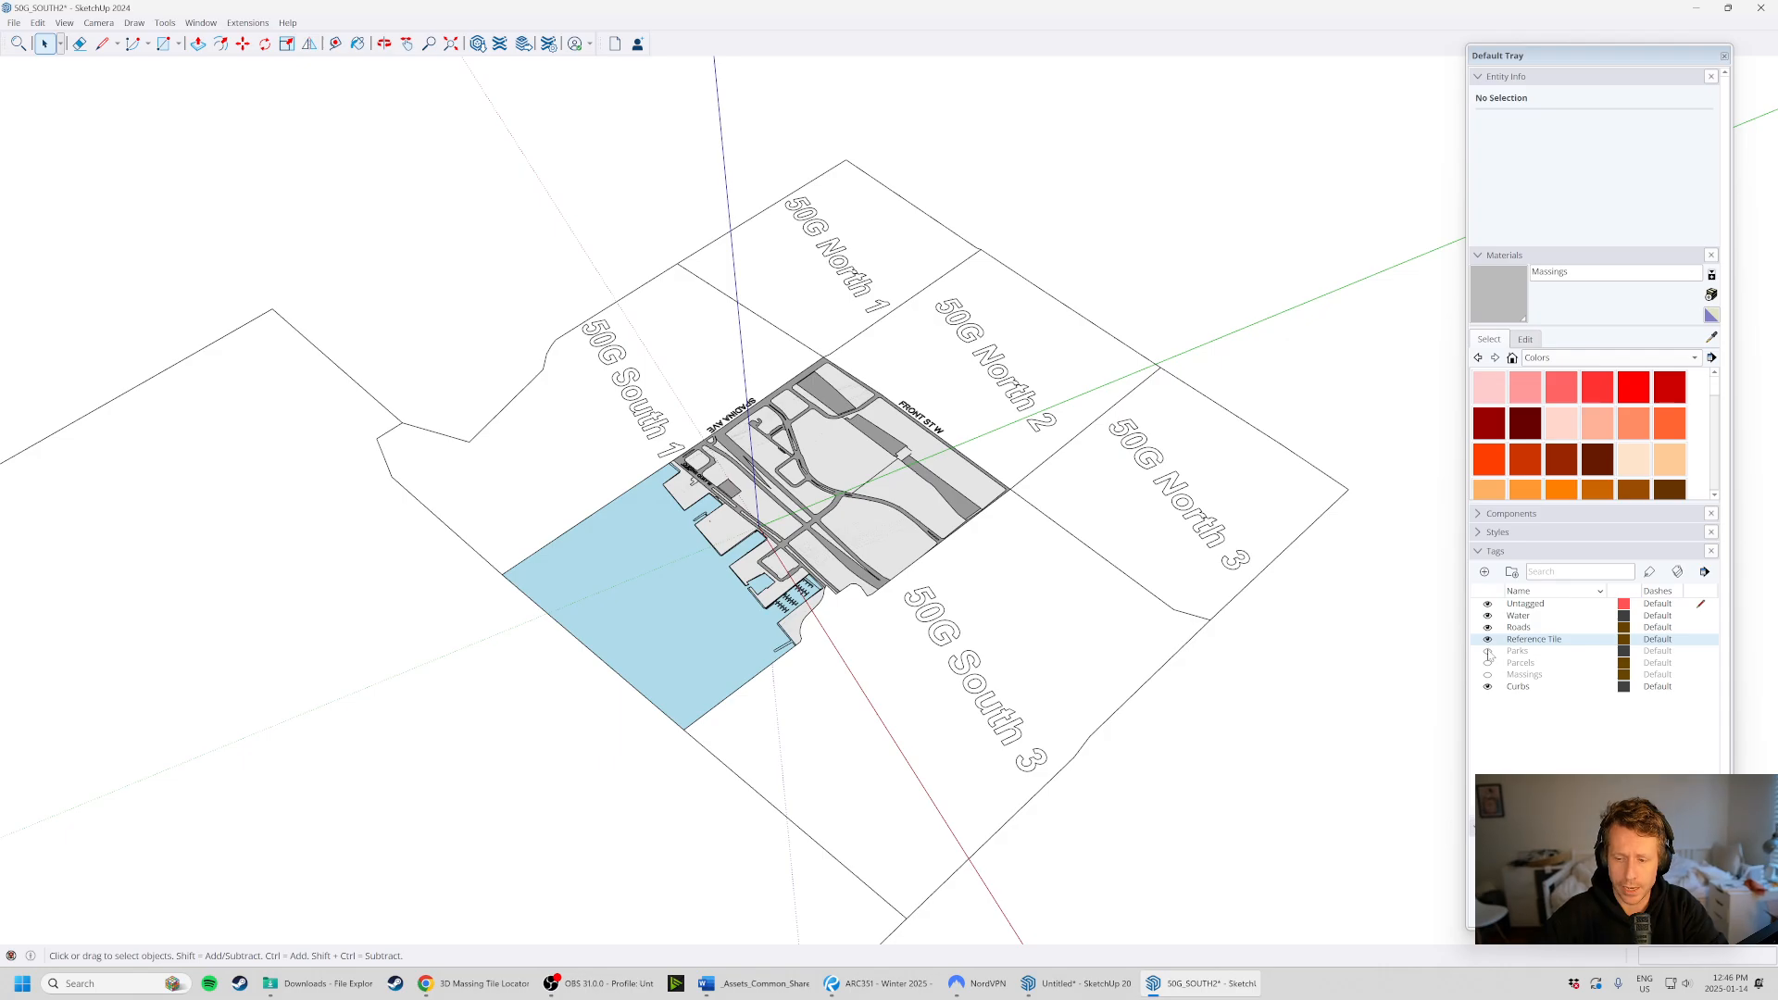
- Show the Parks, Parcels and Massings tags again and hide the Reference Tile tag so only the tile's model displays
click(1488, 651)
click(1488, 663)
click(1488, 675)
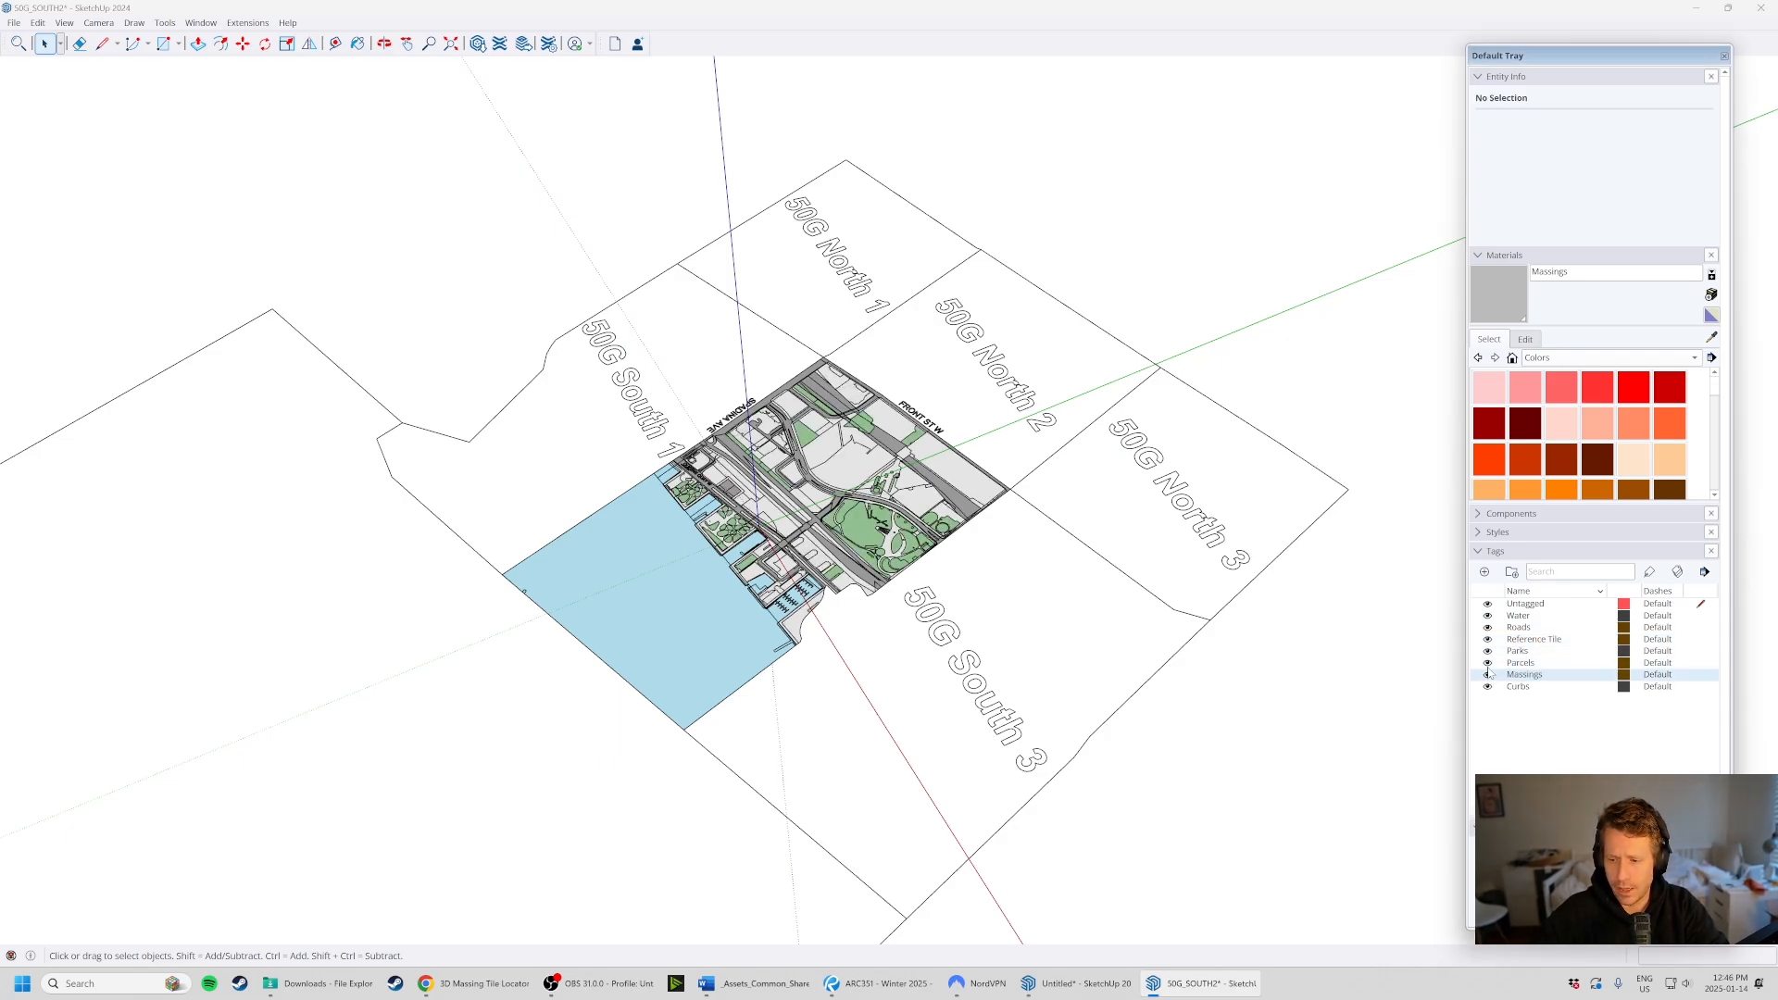
click(1488, 639)
scroll(642, 475, up, 5)
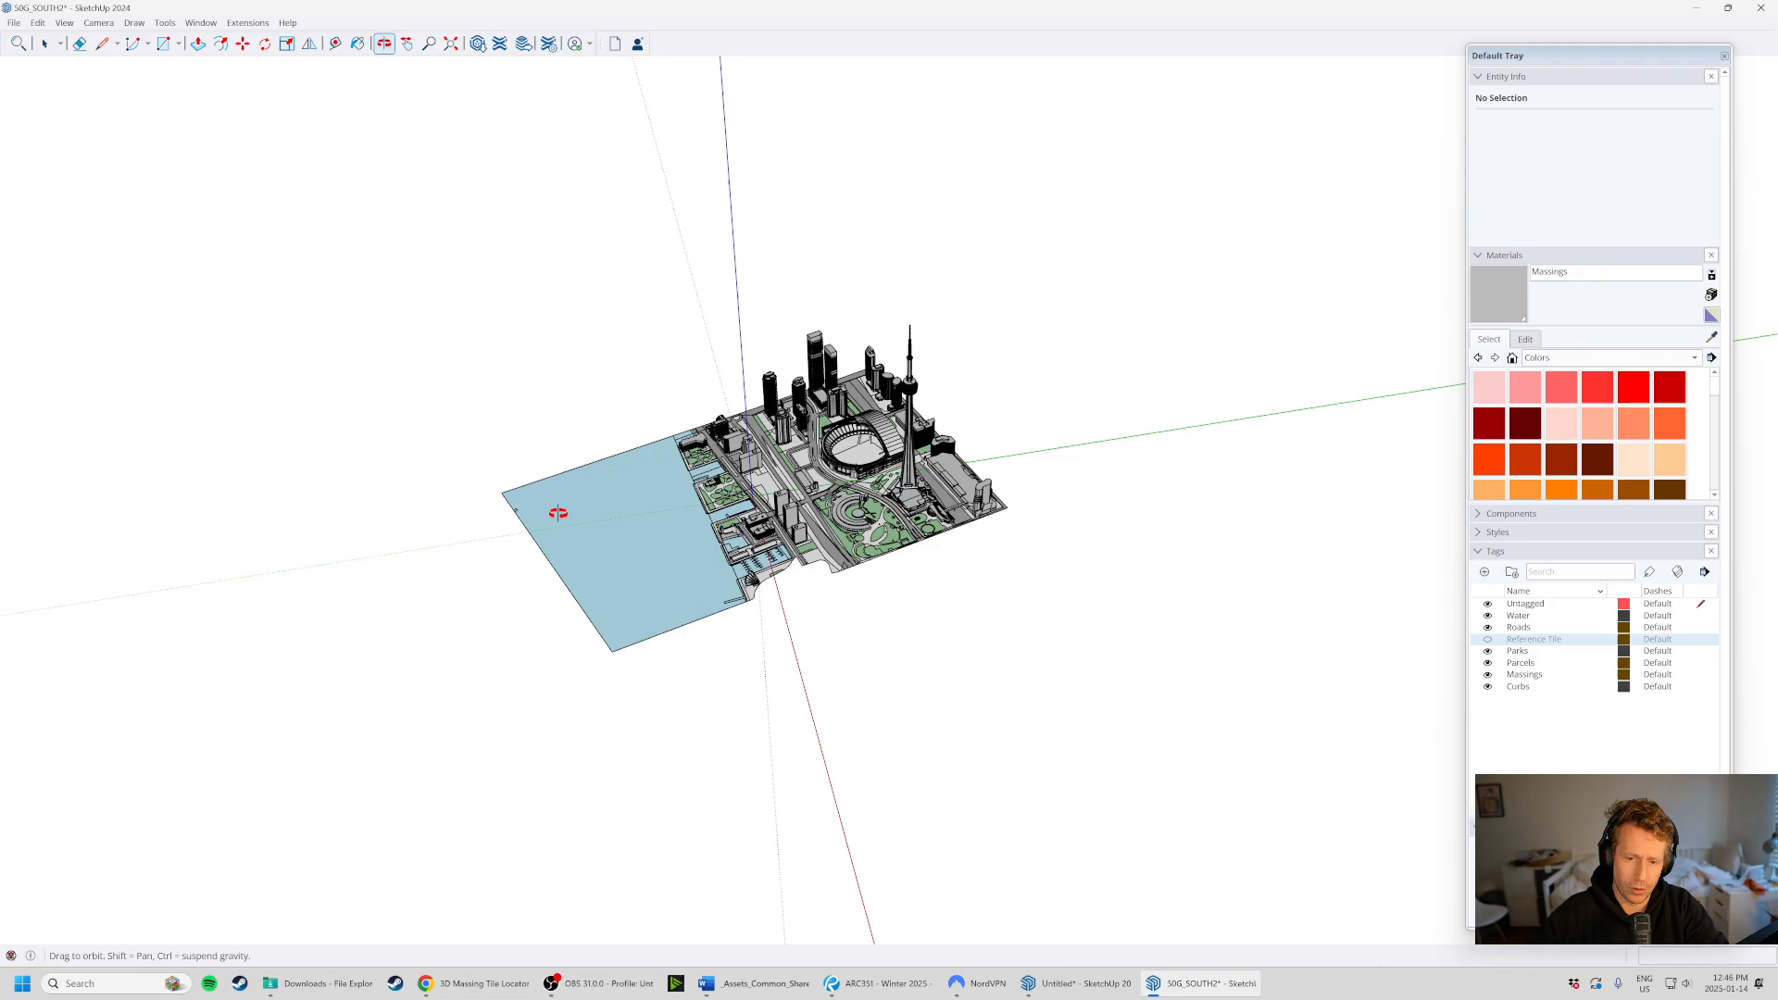
scroll(833, 519, up, 2)
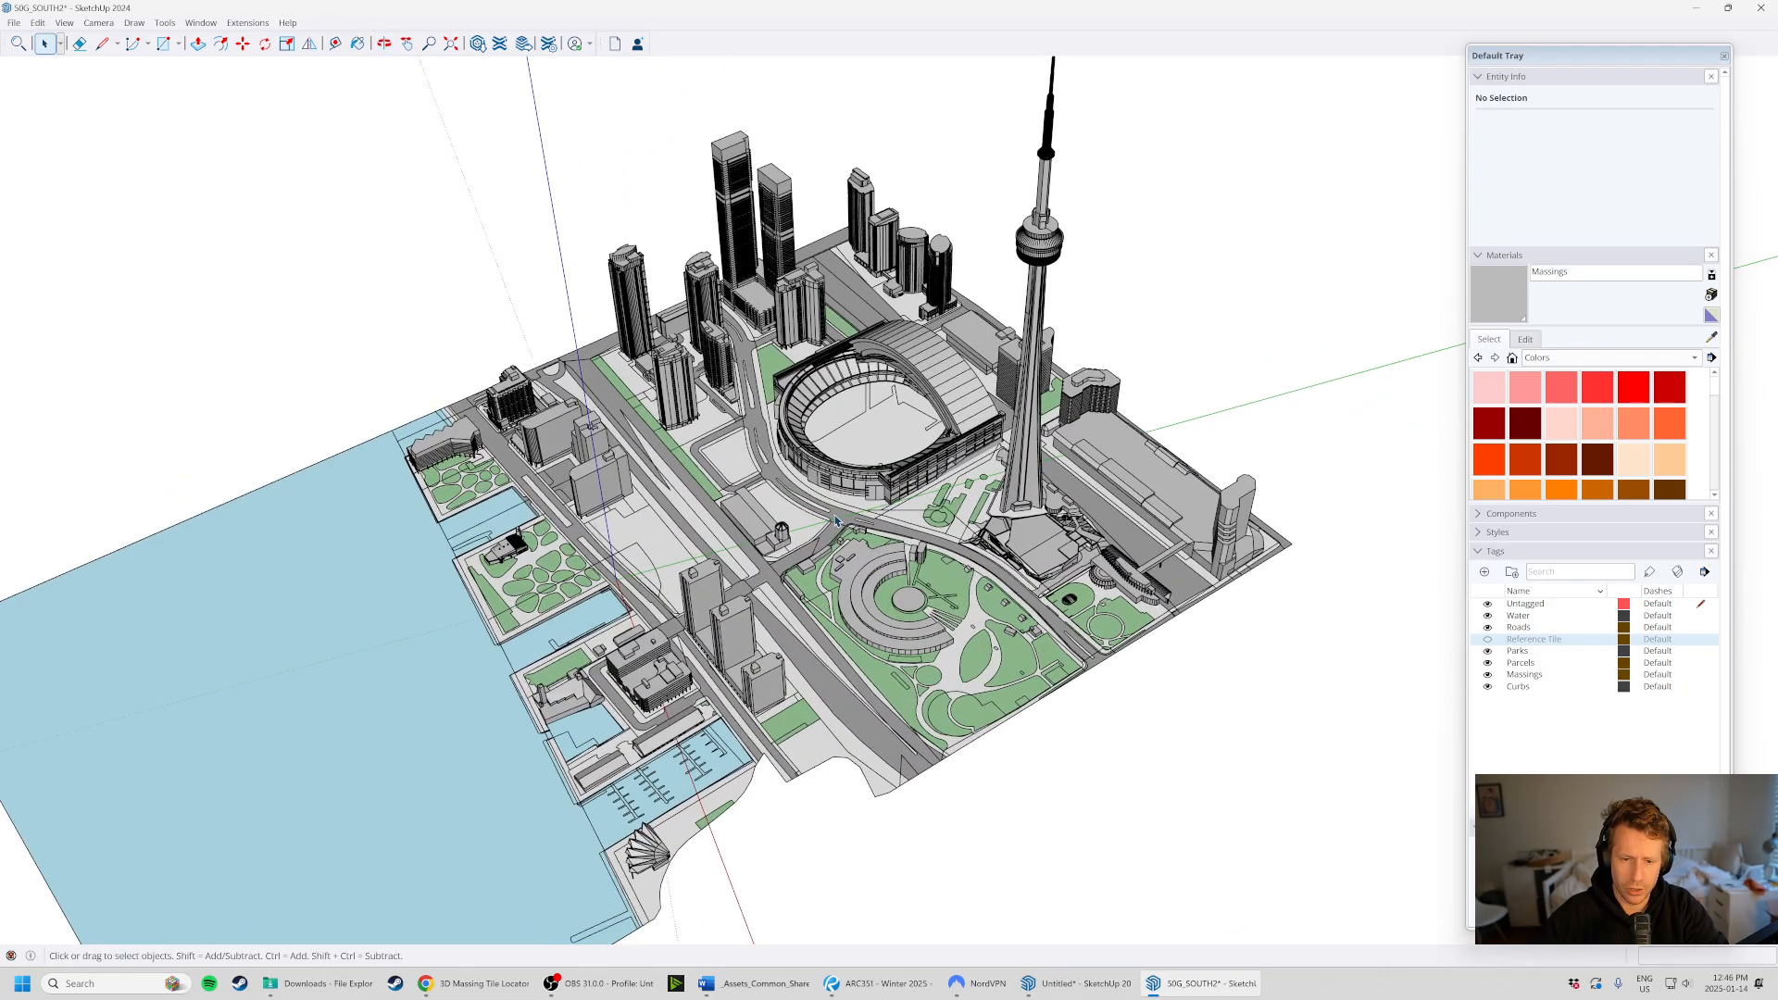
middle_drag(829, 560, 1198, 759)
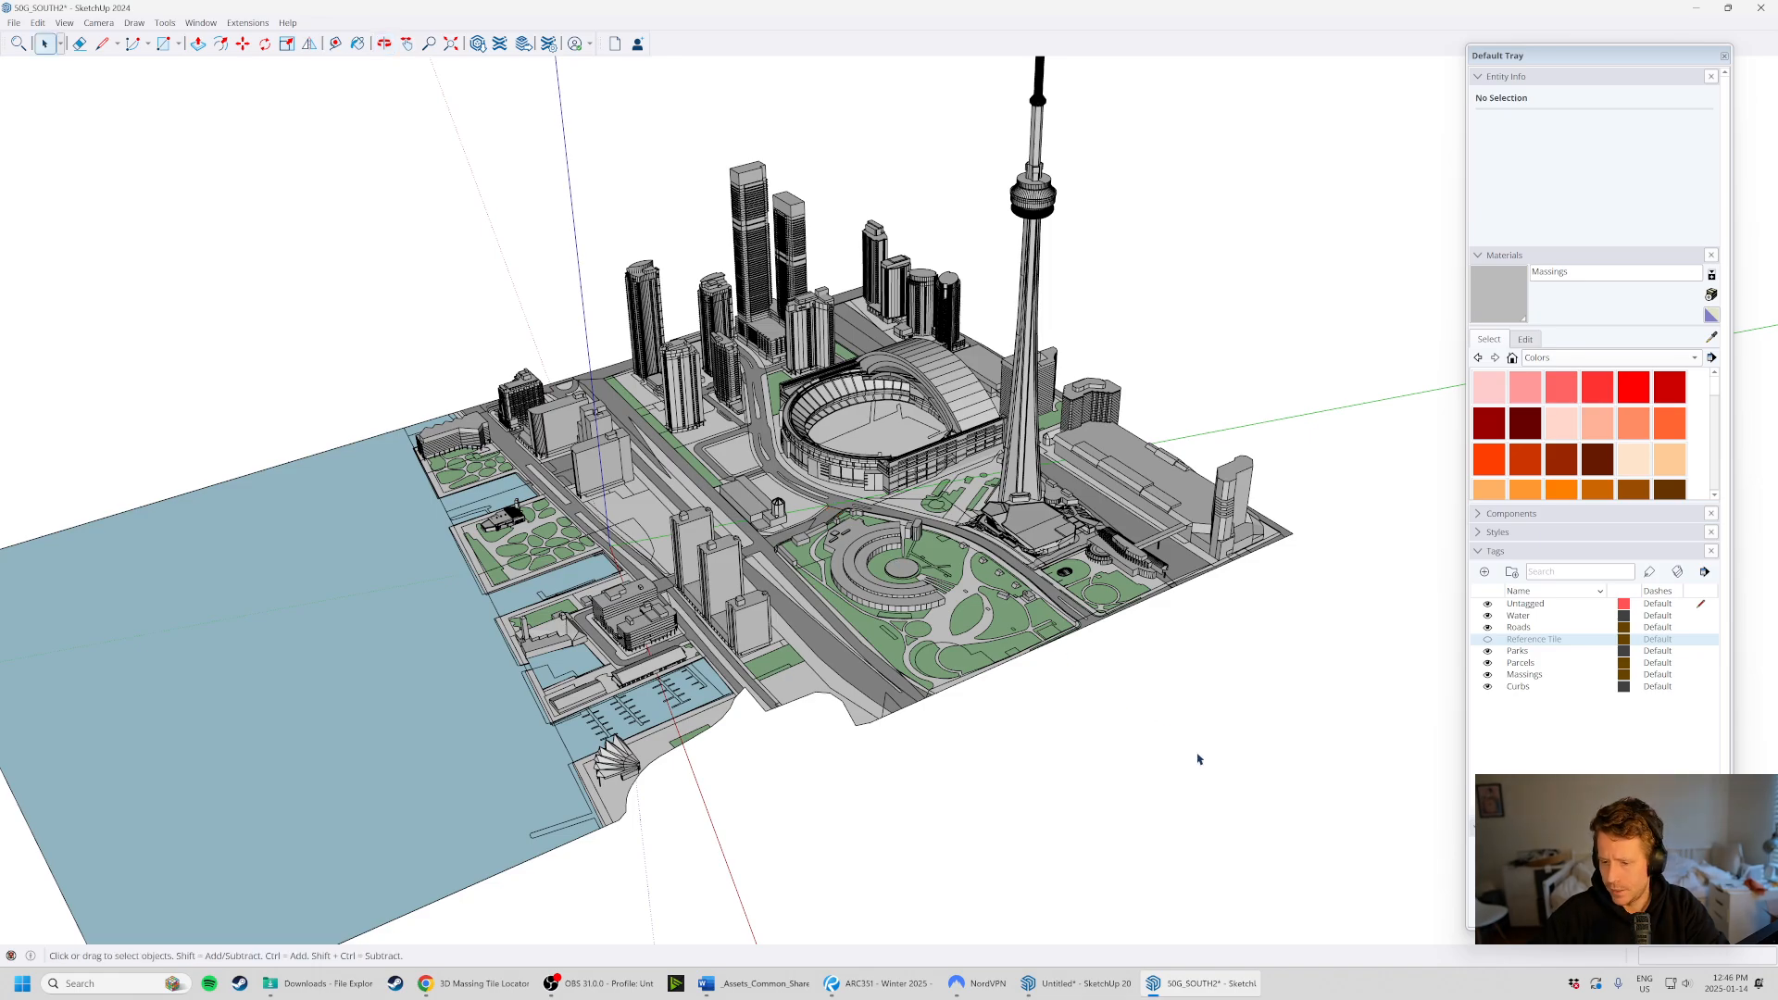
- Collapse the tag list and check the city model's geo-location settings in Model Info
click(1564, 553)
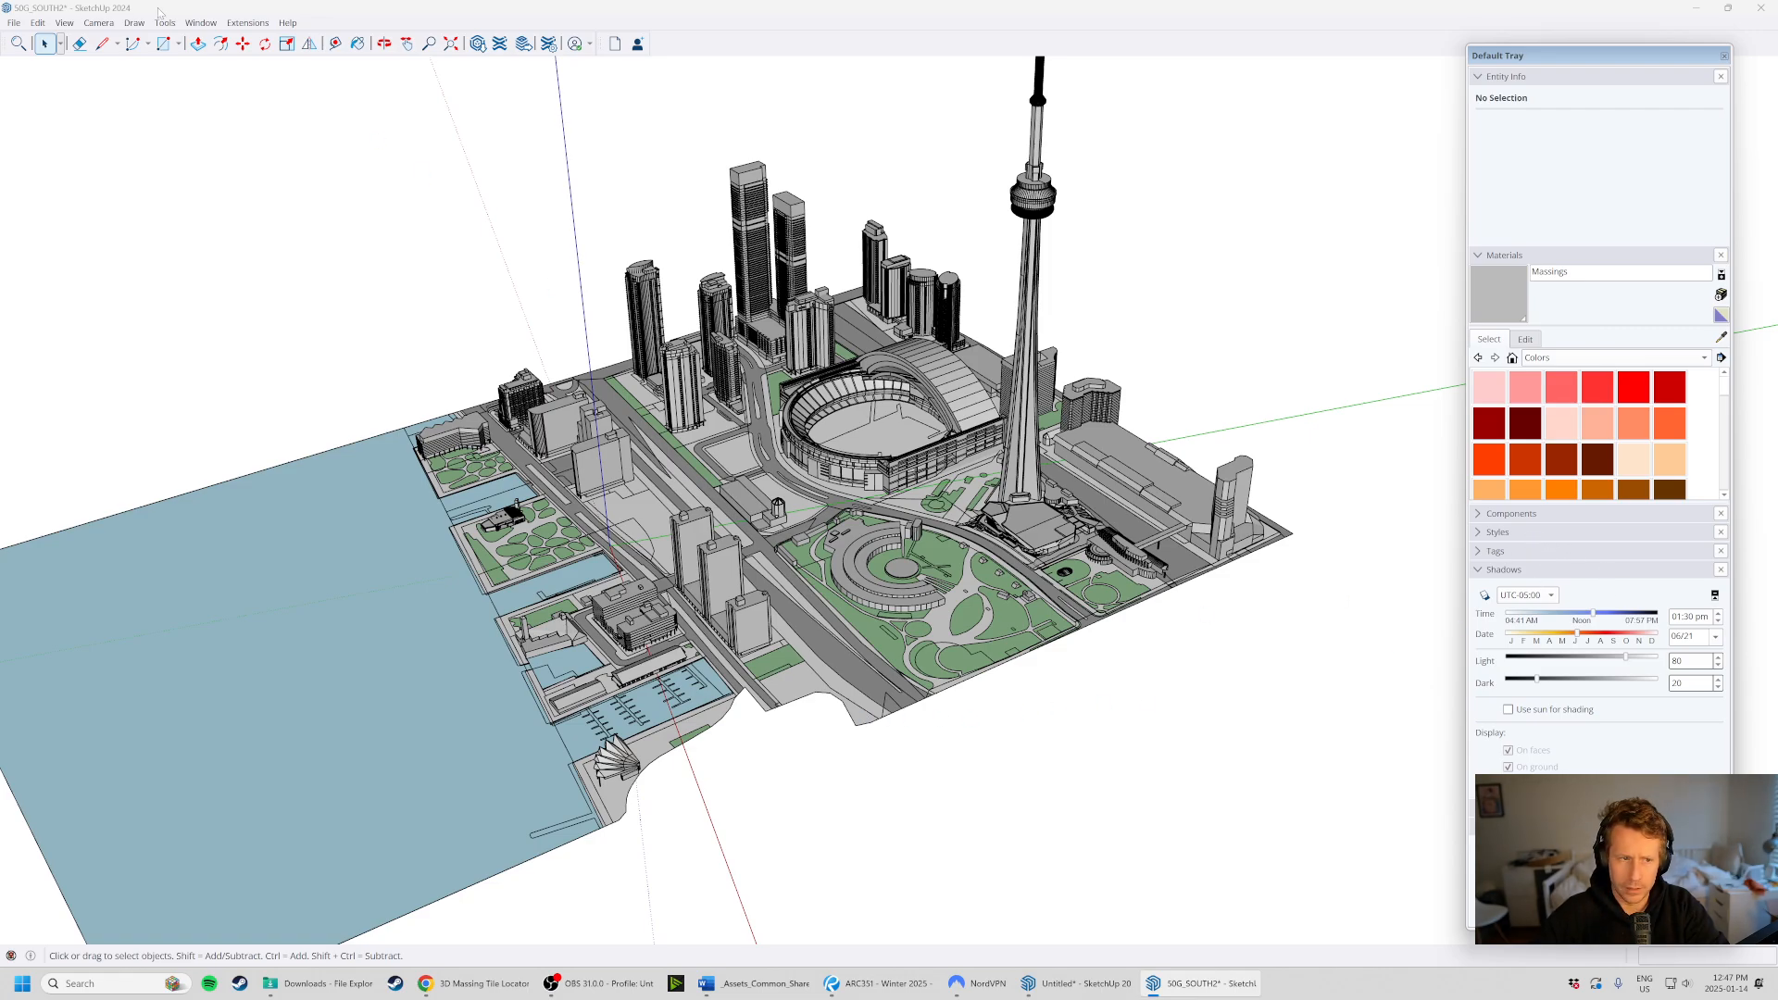
click(16, 23)
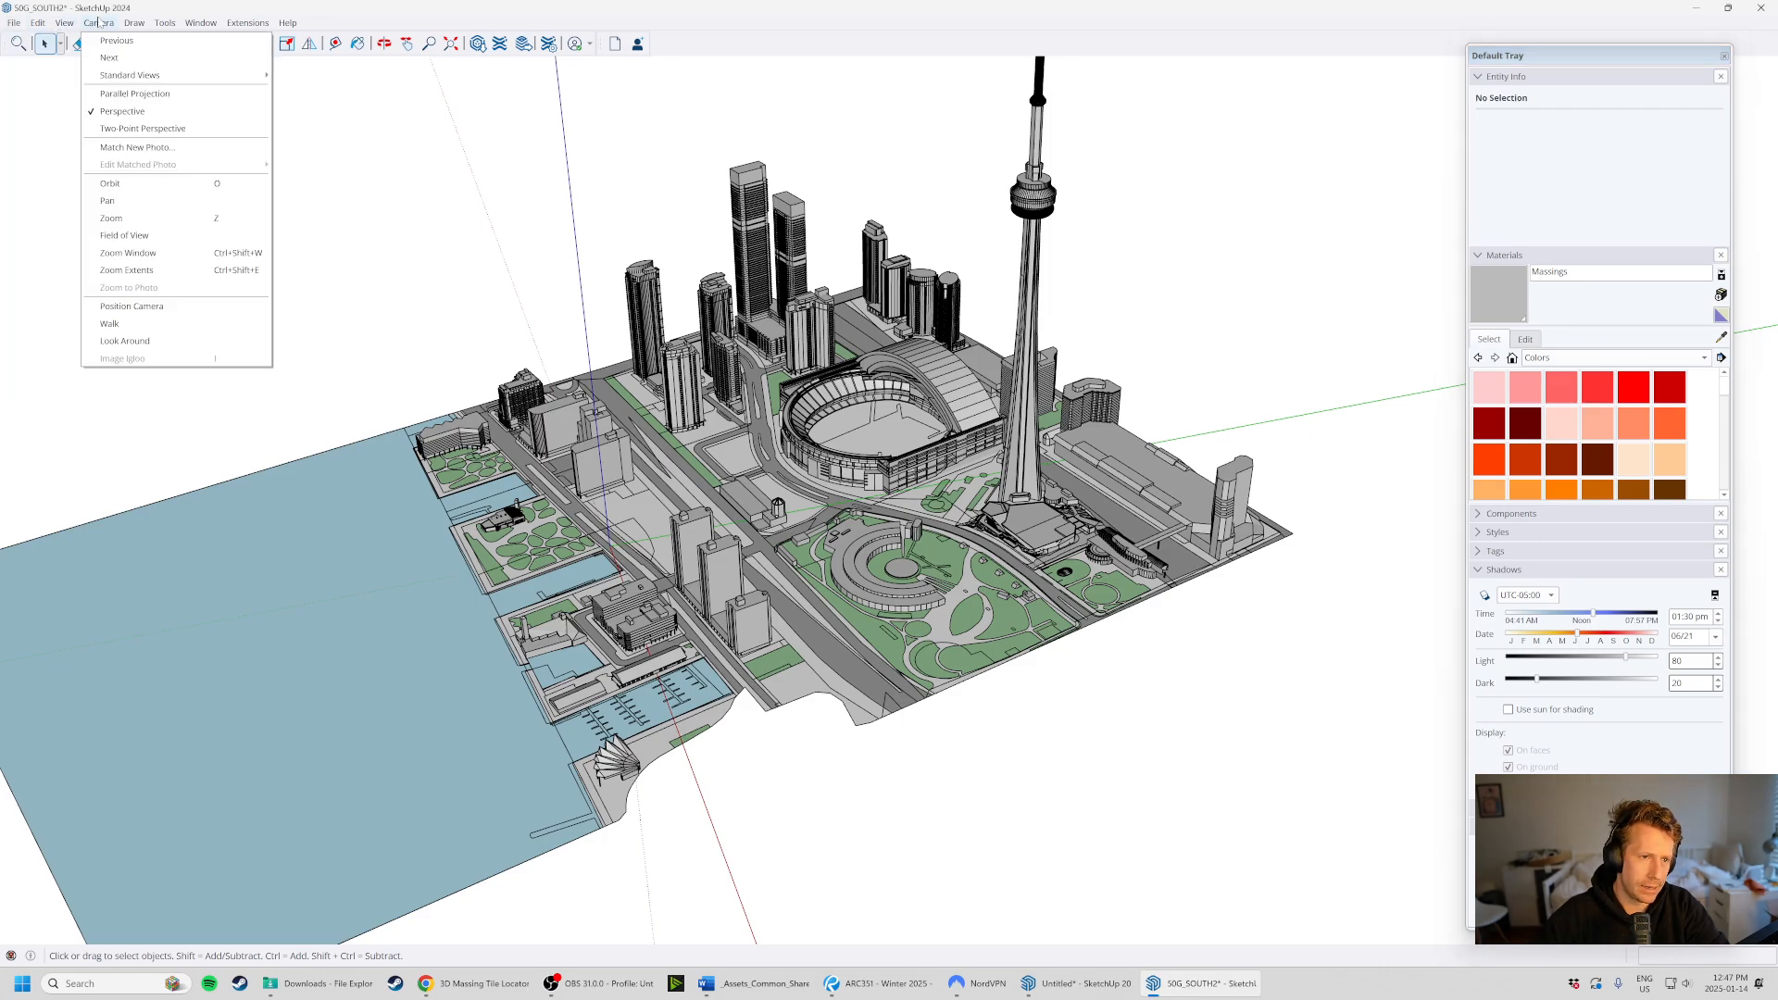
mouse_move(195, 26)
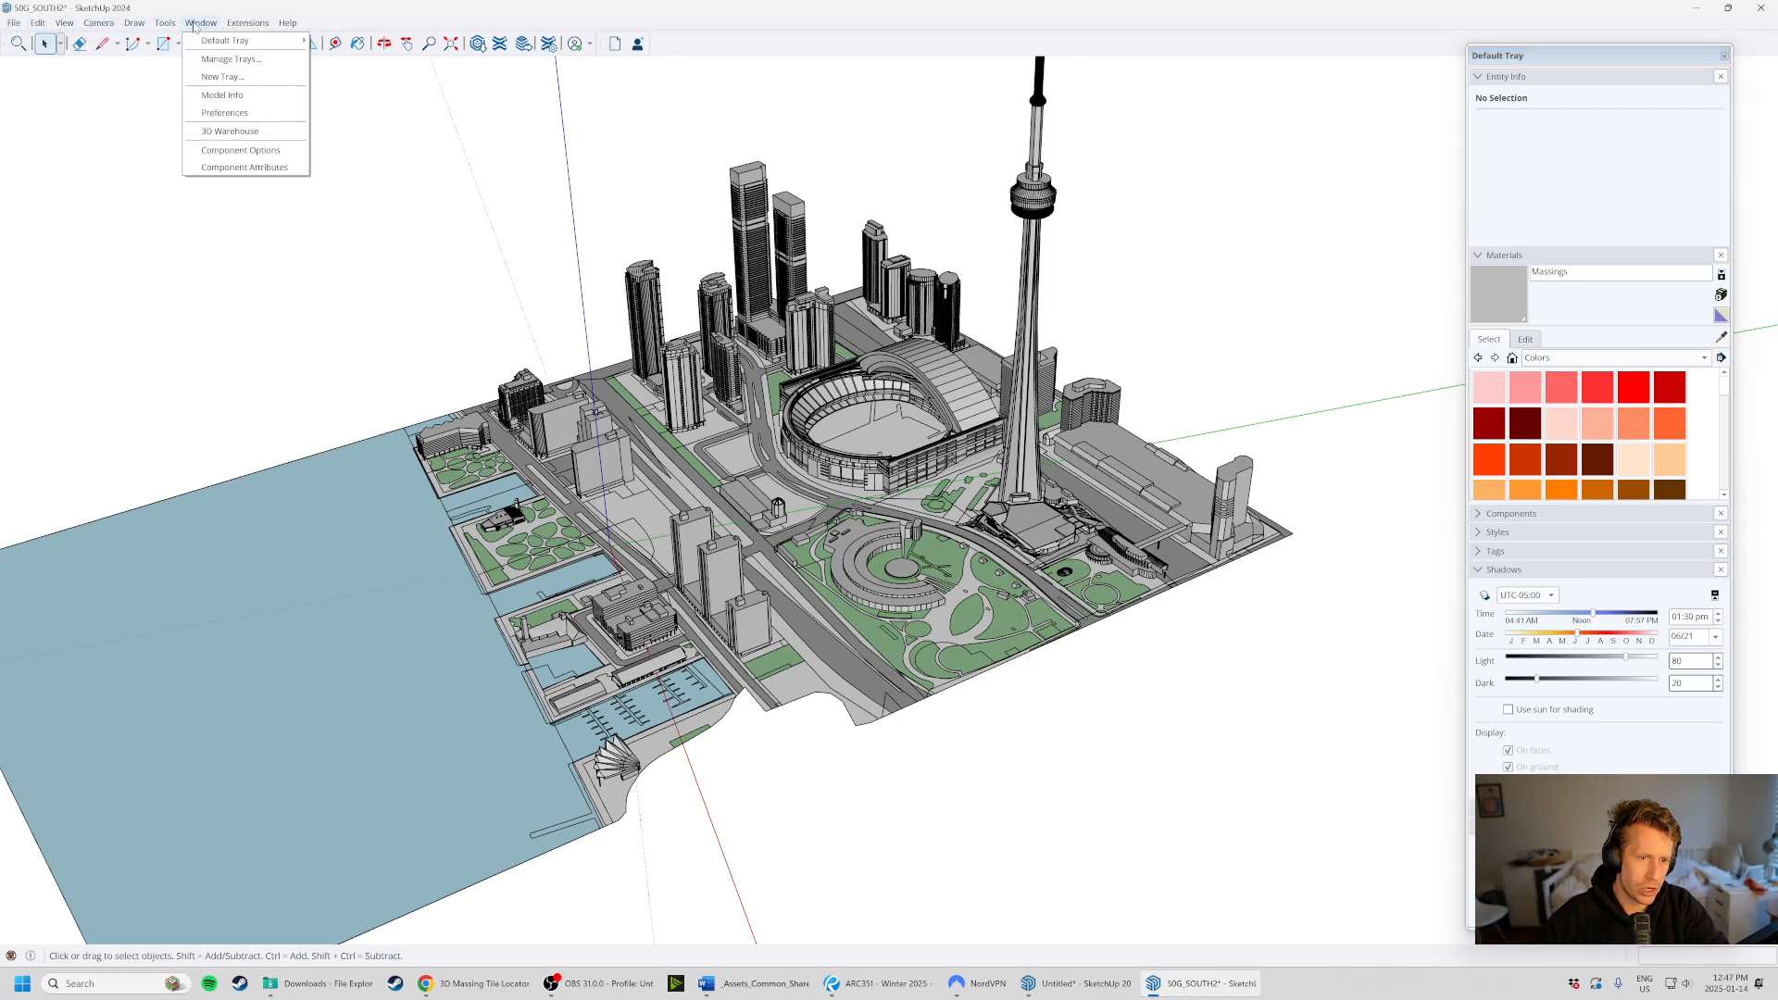
click(223, 94)
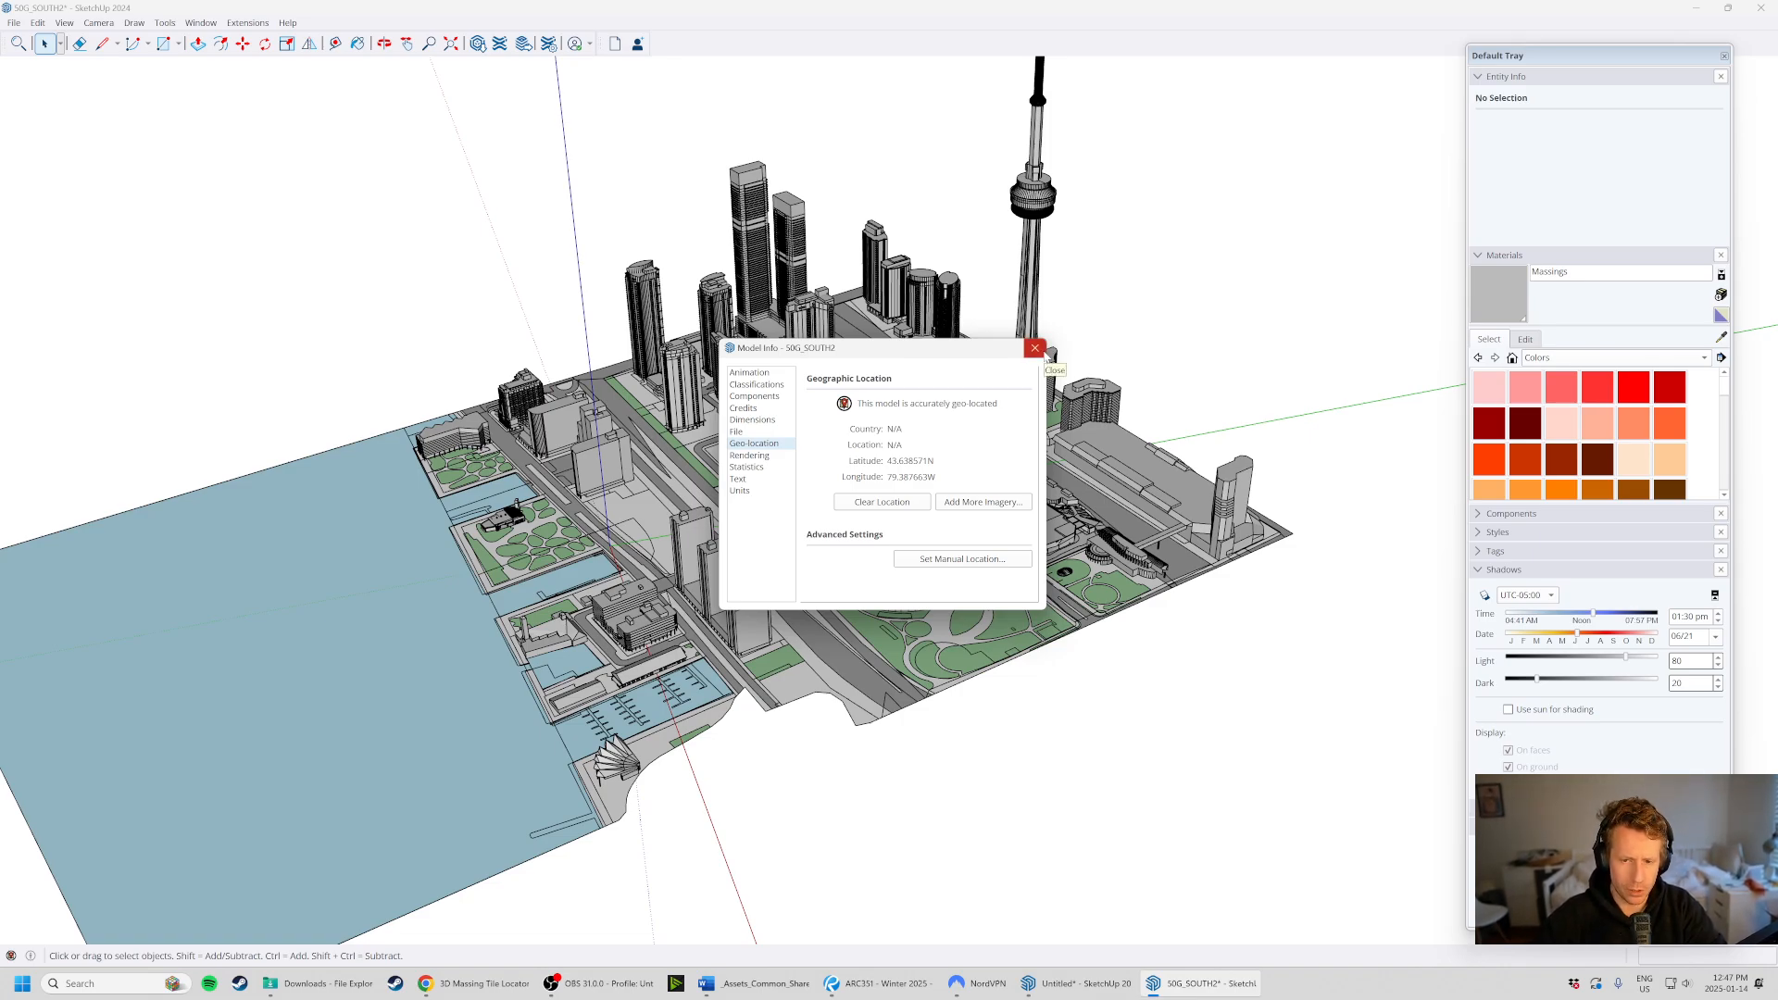
click(1035, 349)
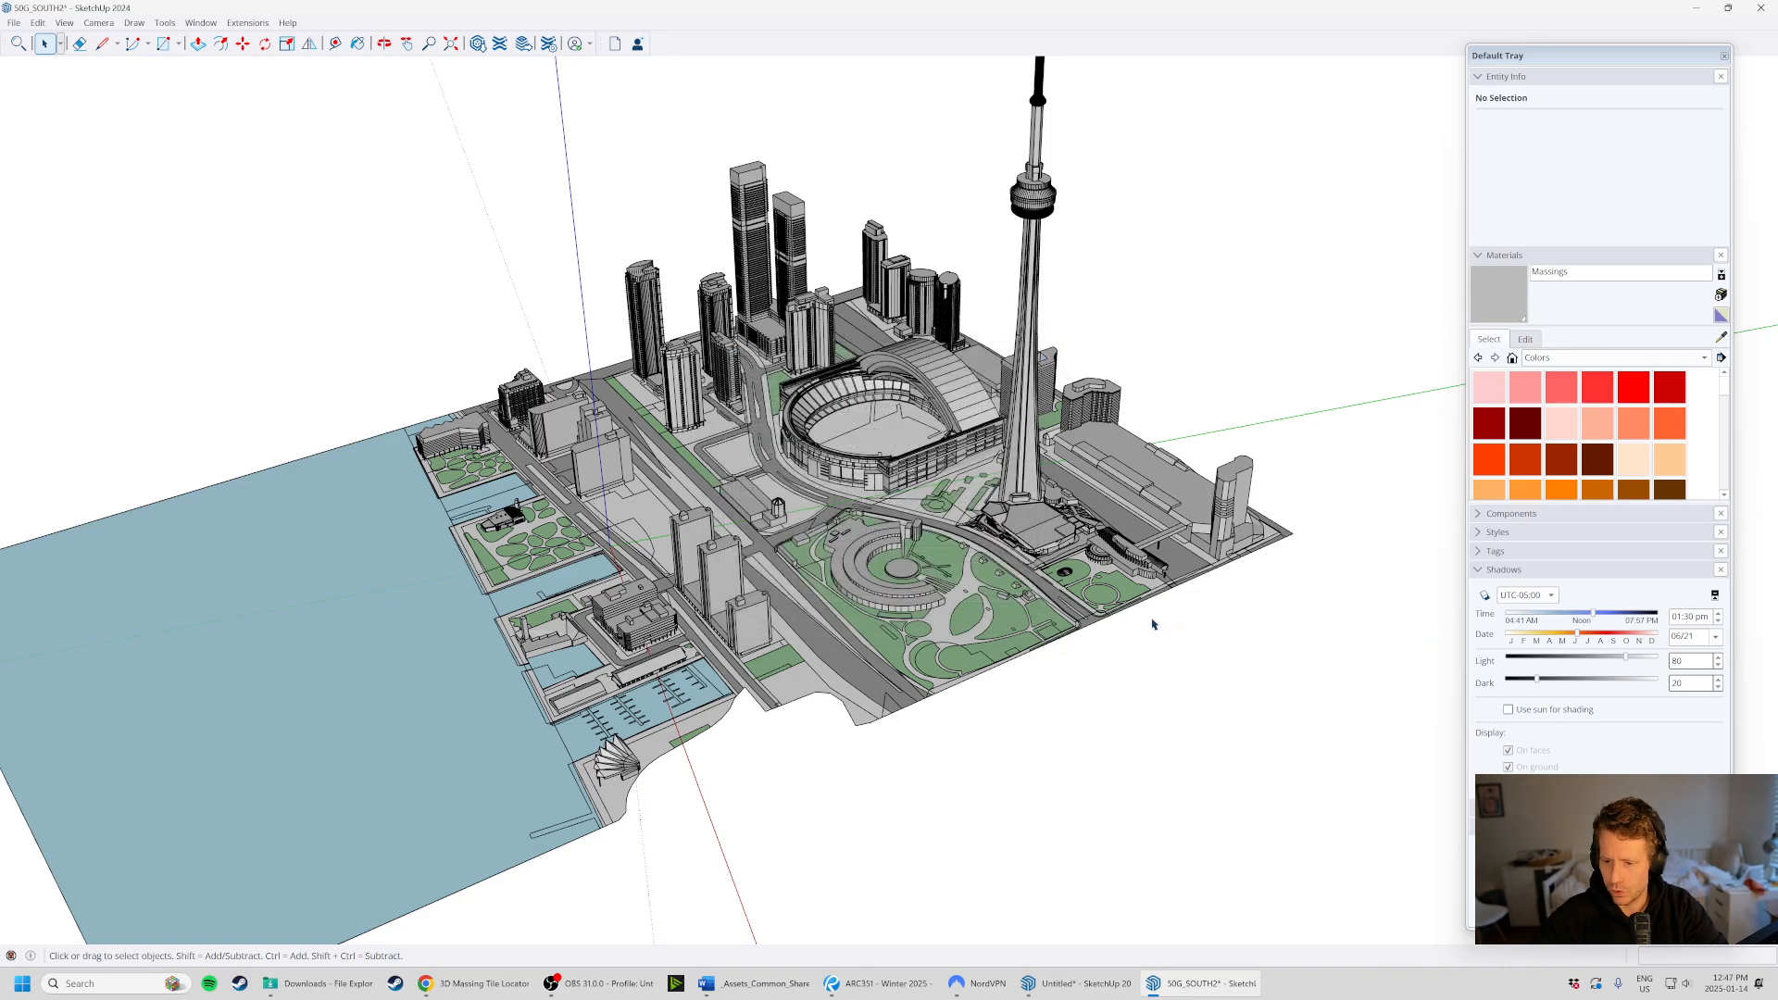
- Set the shadow time to 12:00 pm and turn on shadows for the city model
middle_drag(804, 582, 1008, 665)
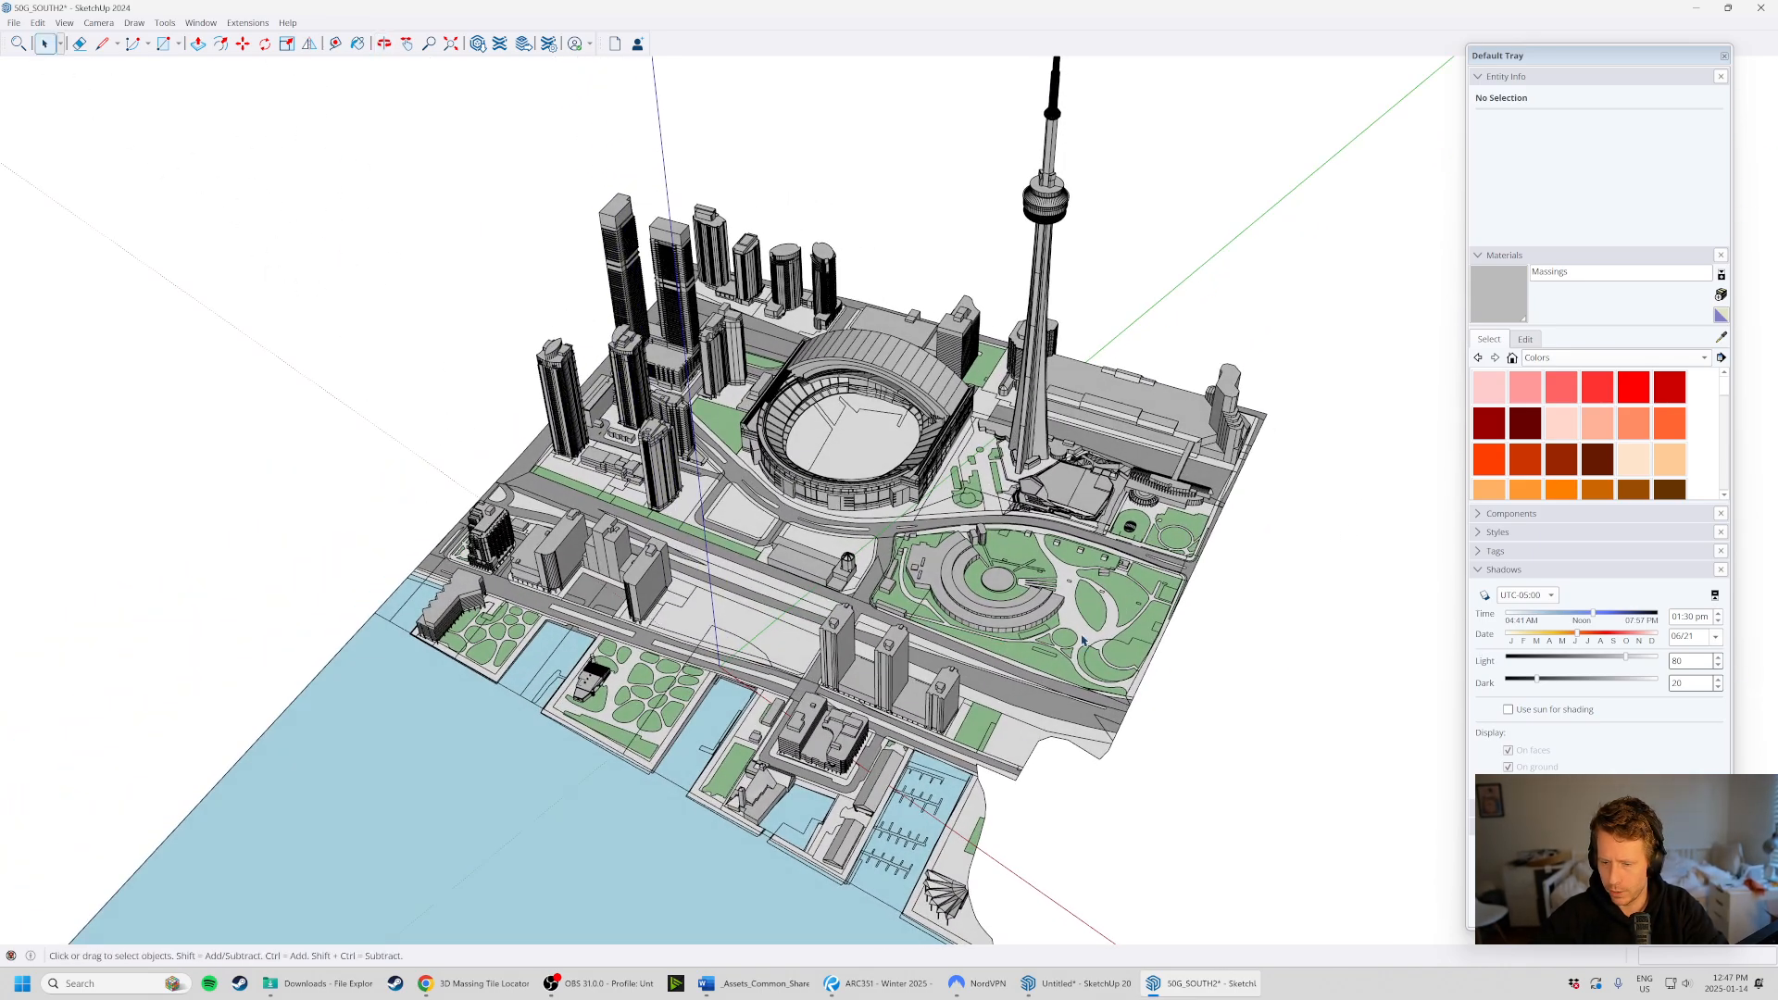
scroll(813, 521, up, 3)
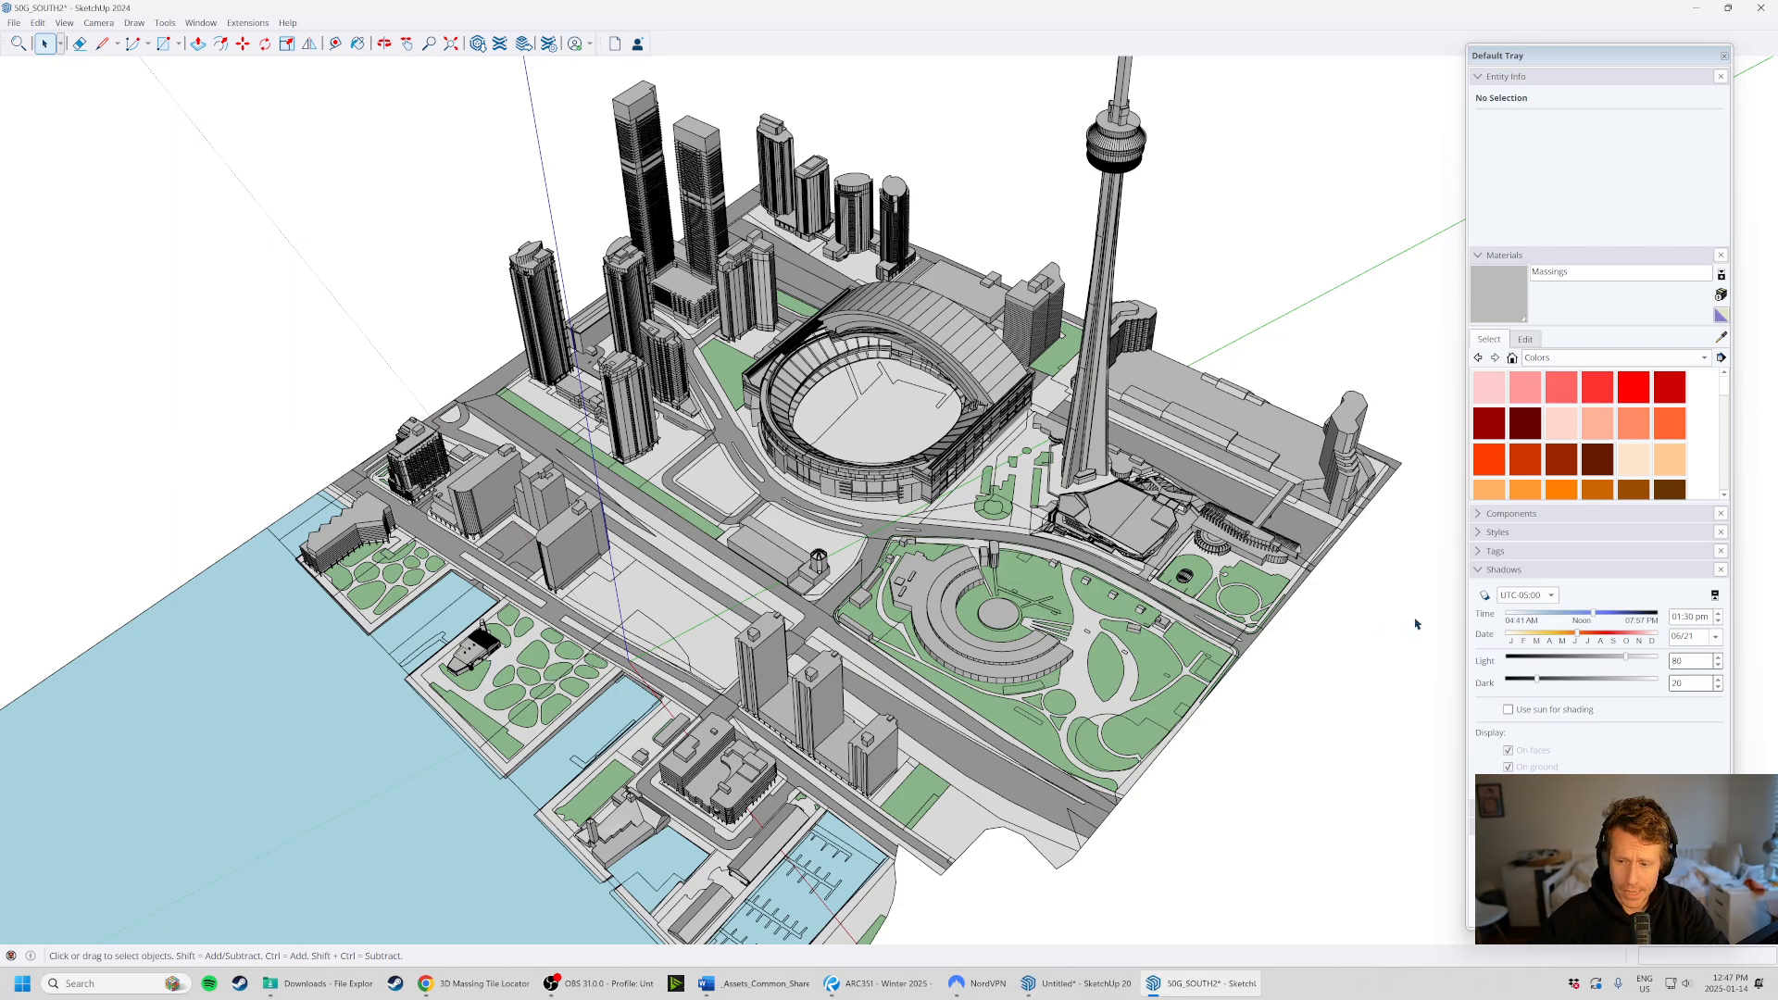
click(1681, 617)
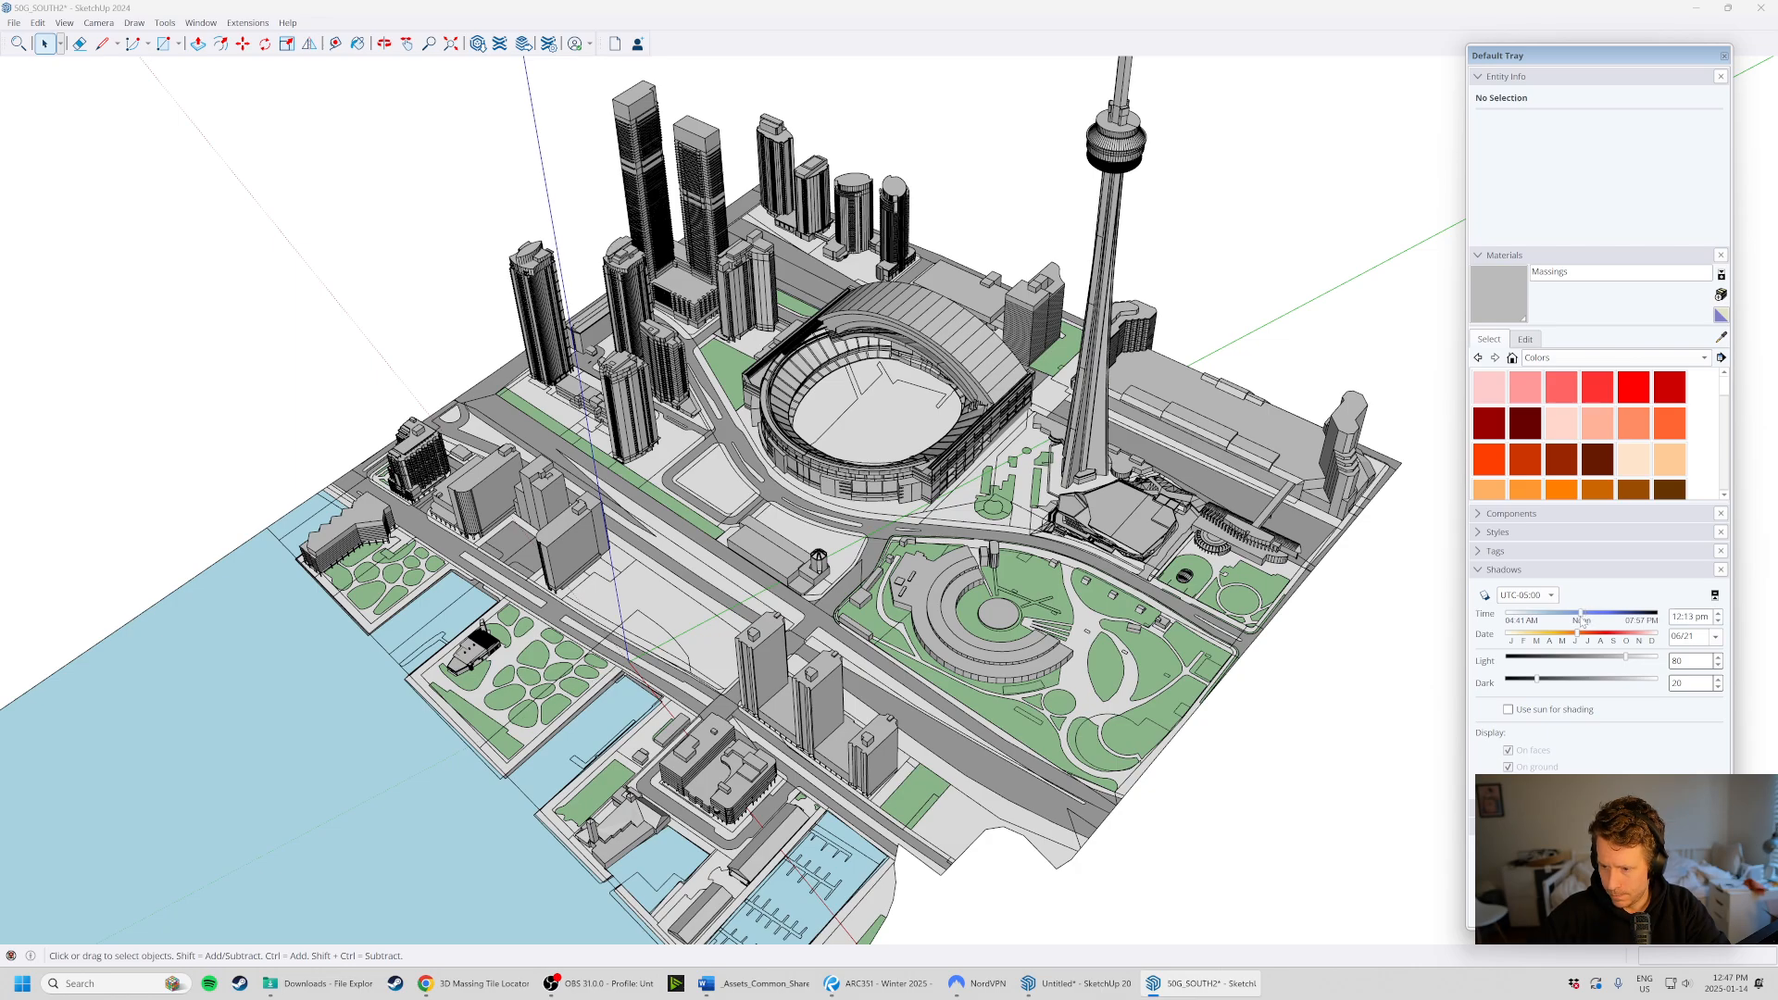
click(1486, 596)
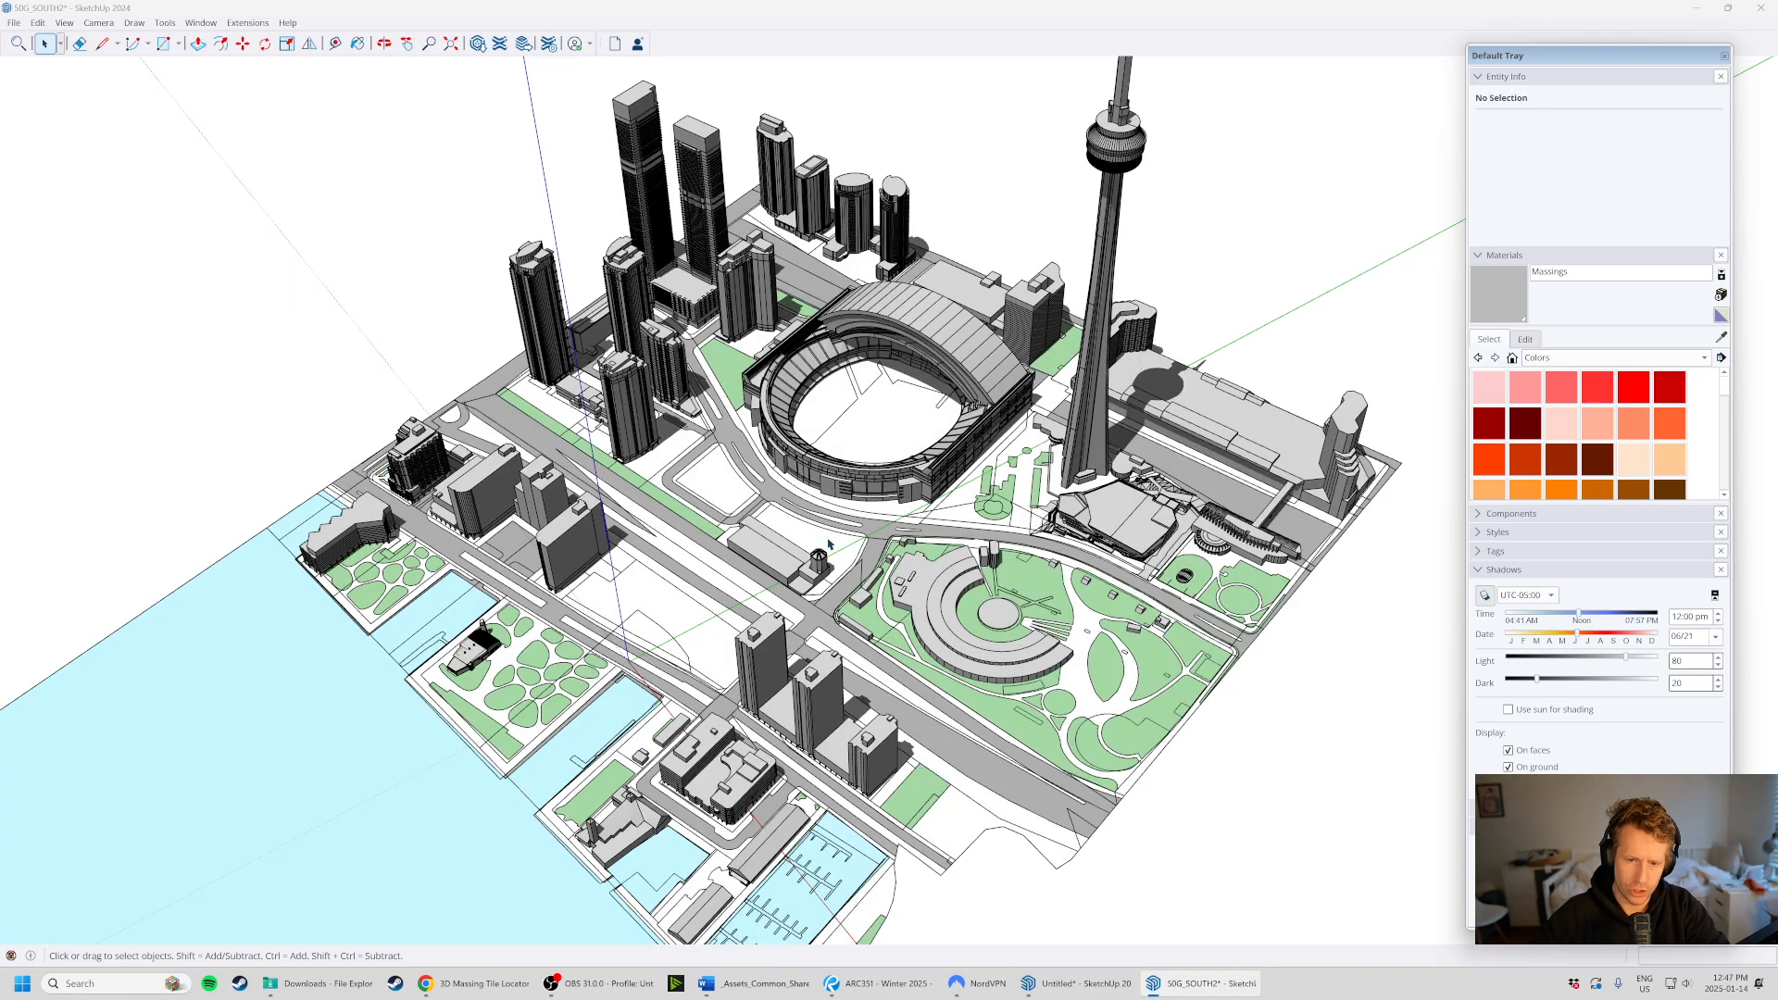
- Examine the harbourfront massing model from street level along the main road and from above
middle_drag(829, 544, 750, 278)
scroll(707, 425, up, 5)
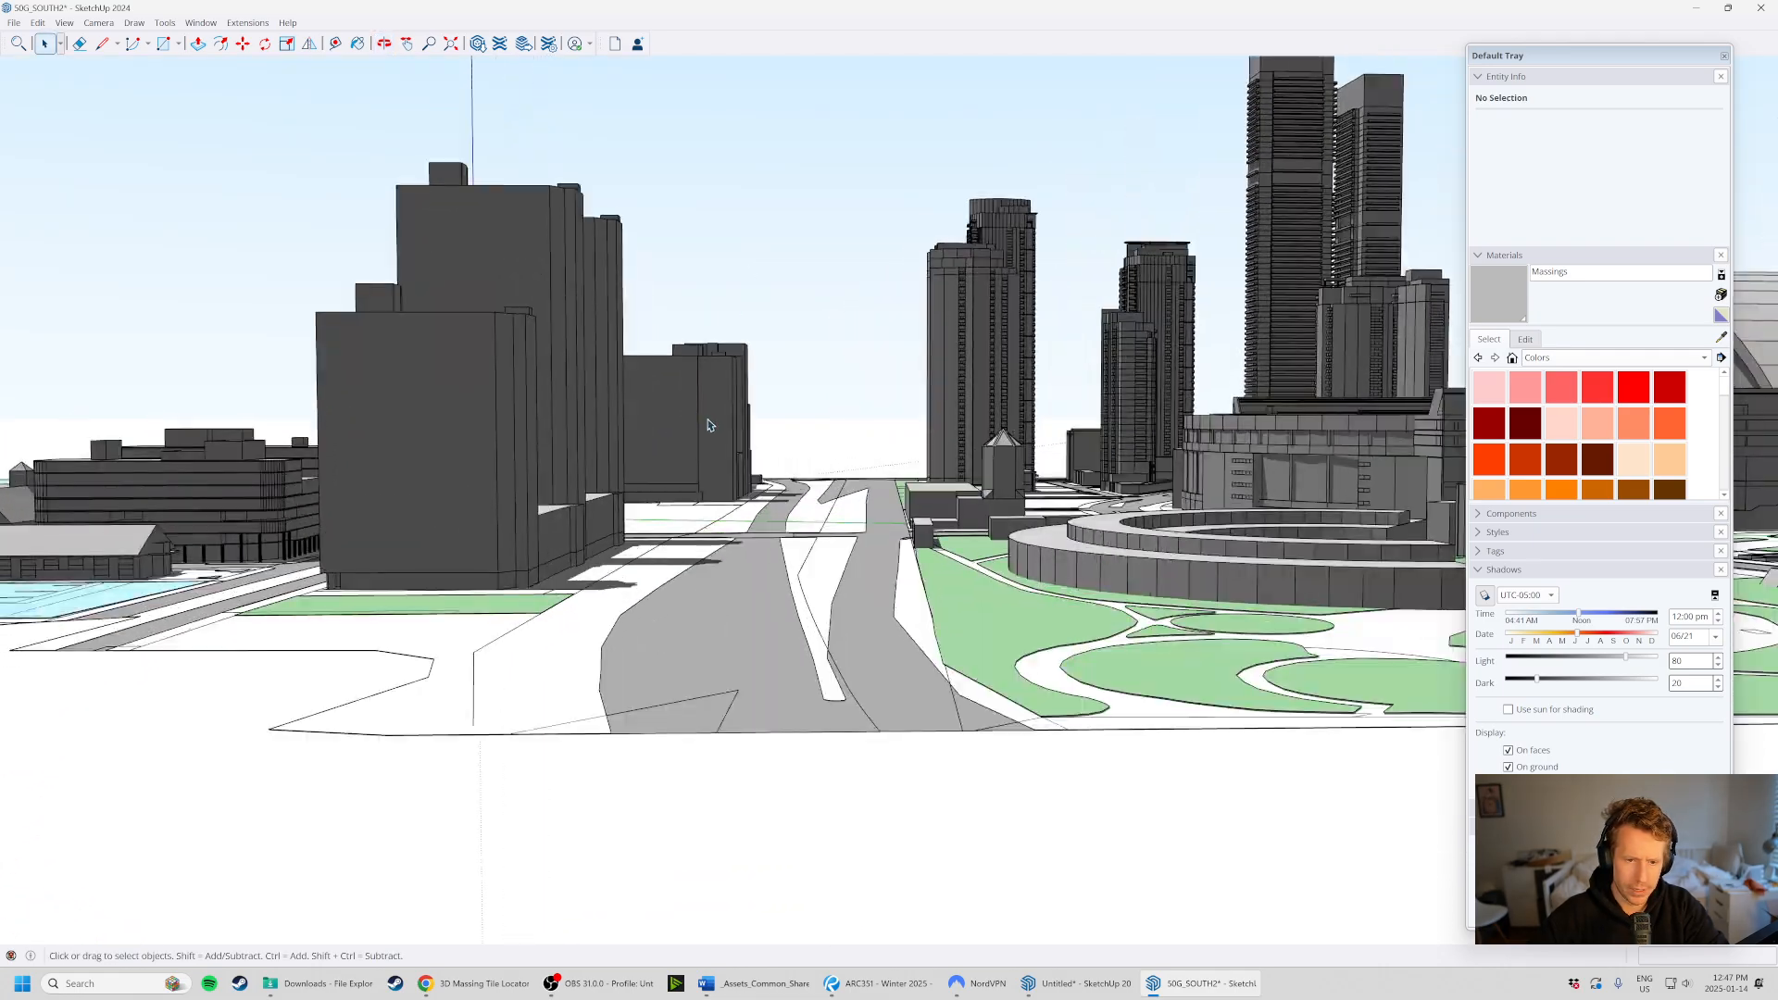
scroll(707, 425, up, 8)
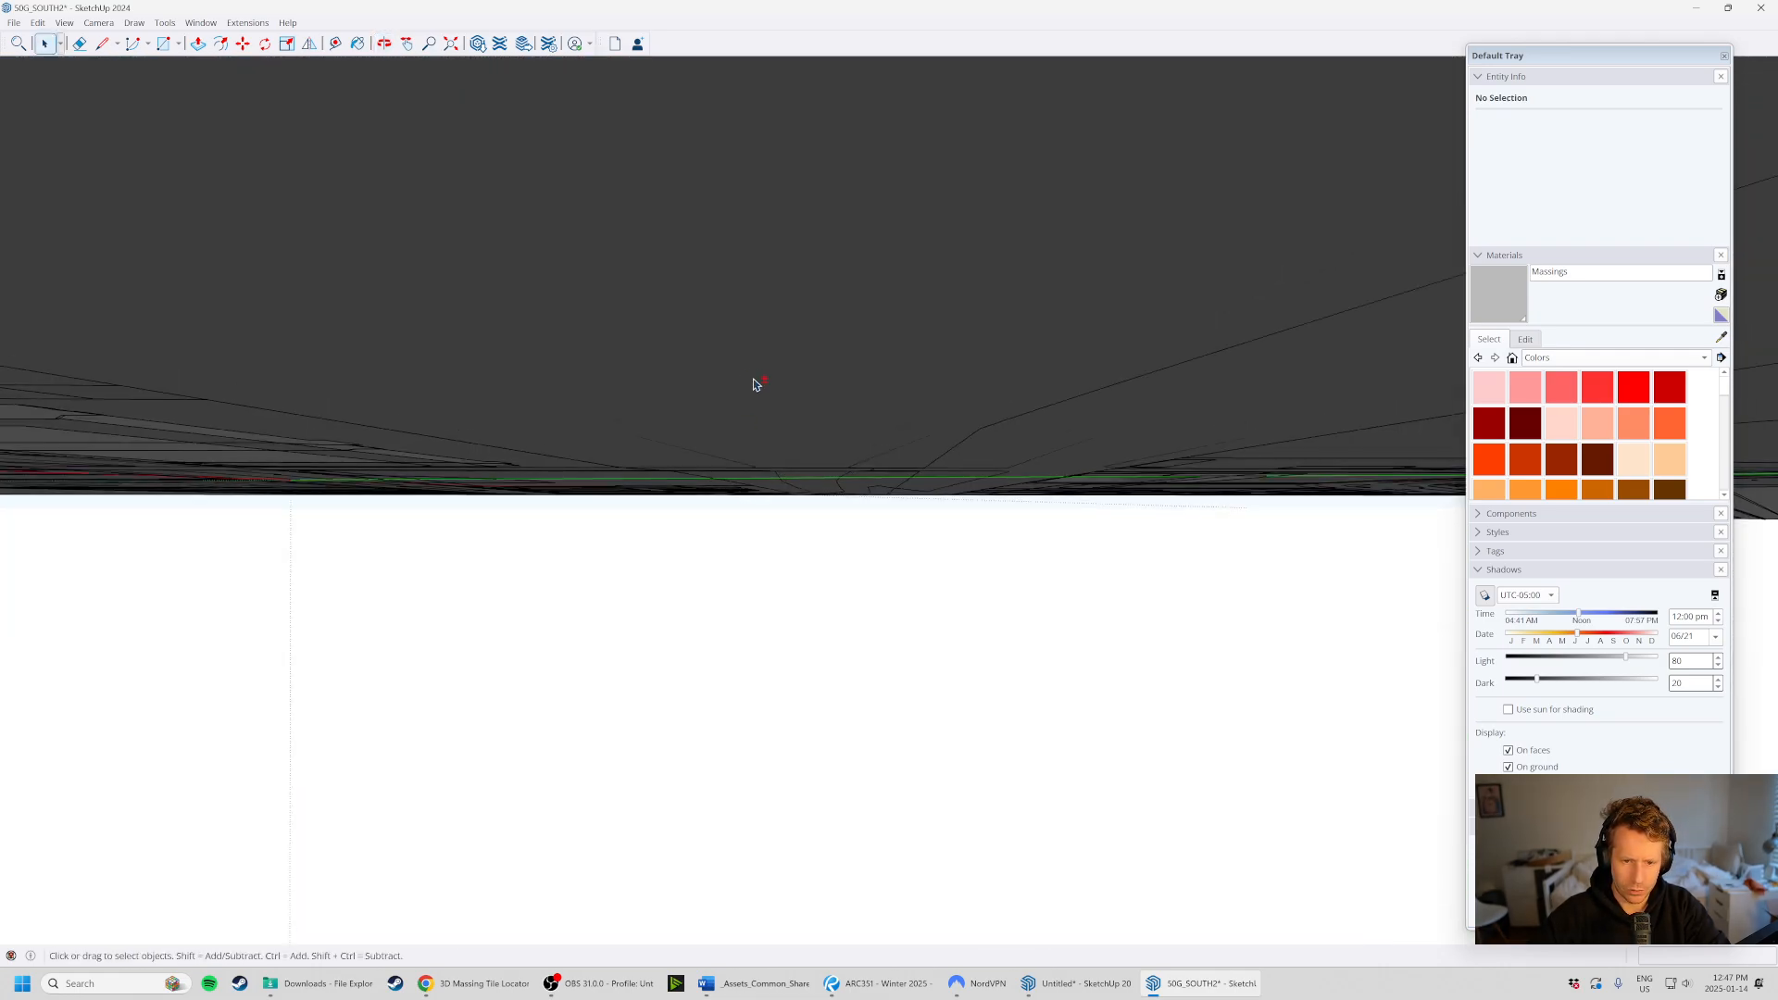
scroll(731, 568, down, 5)
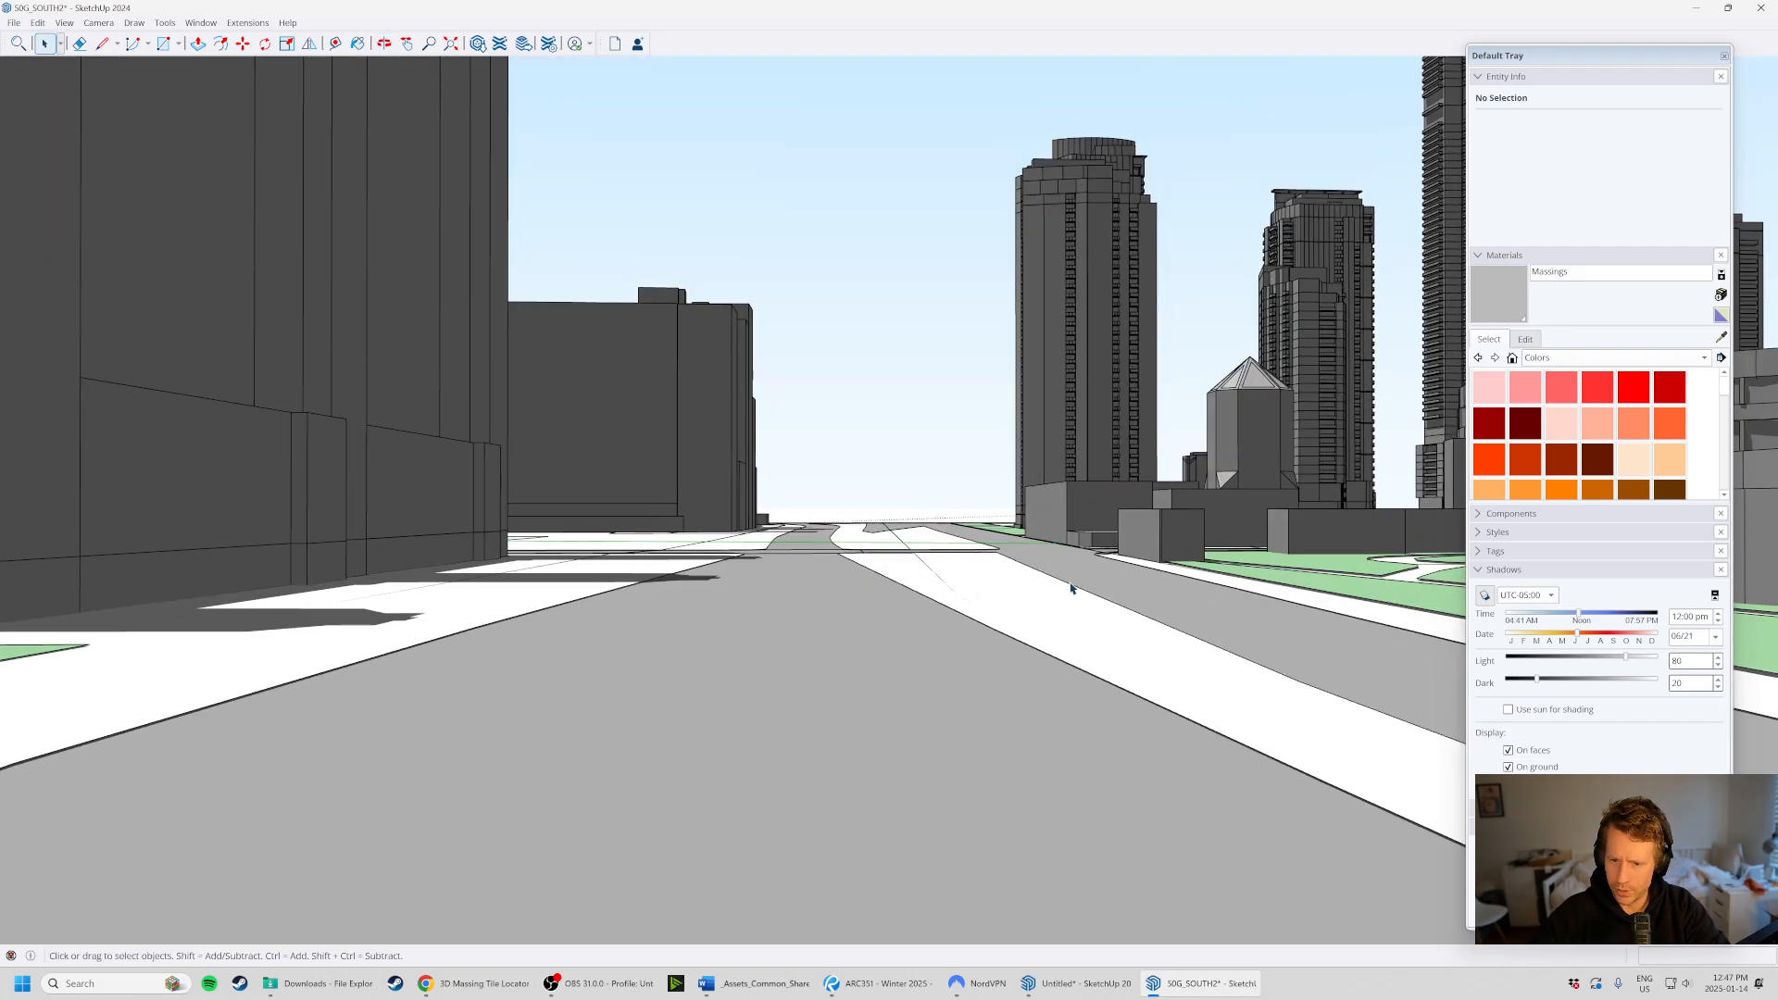
middle_drag(550, 261, 653, 523)
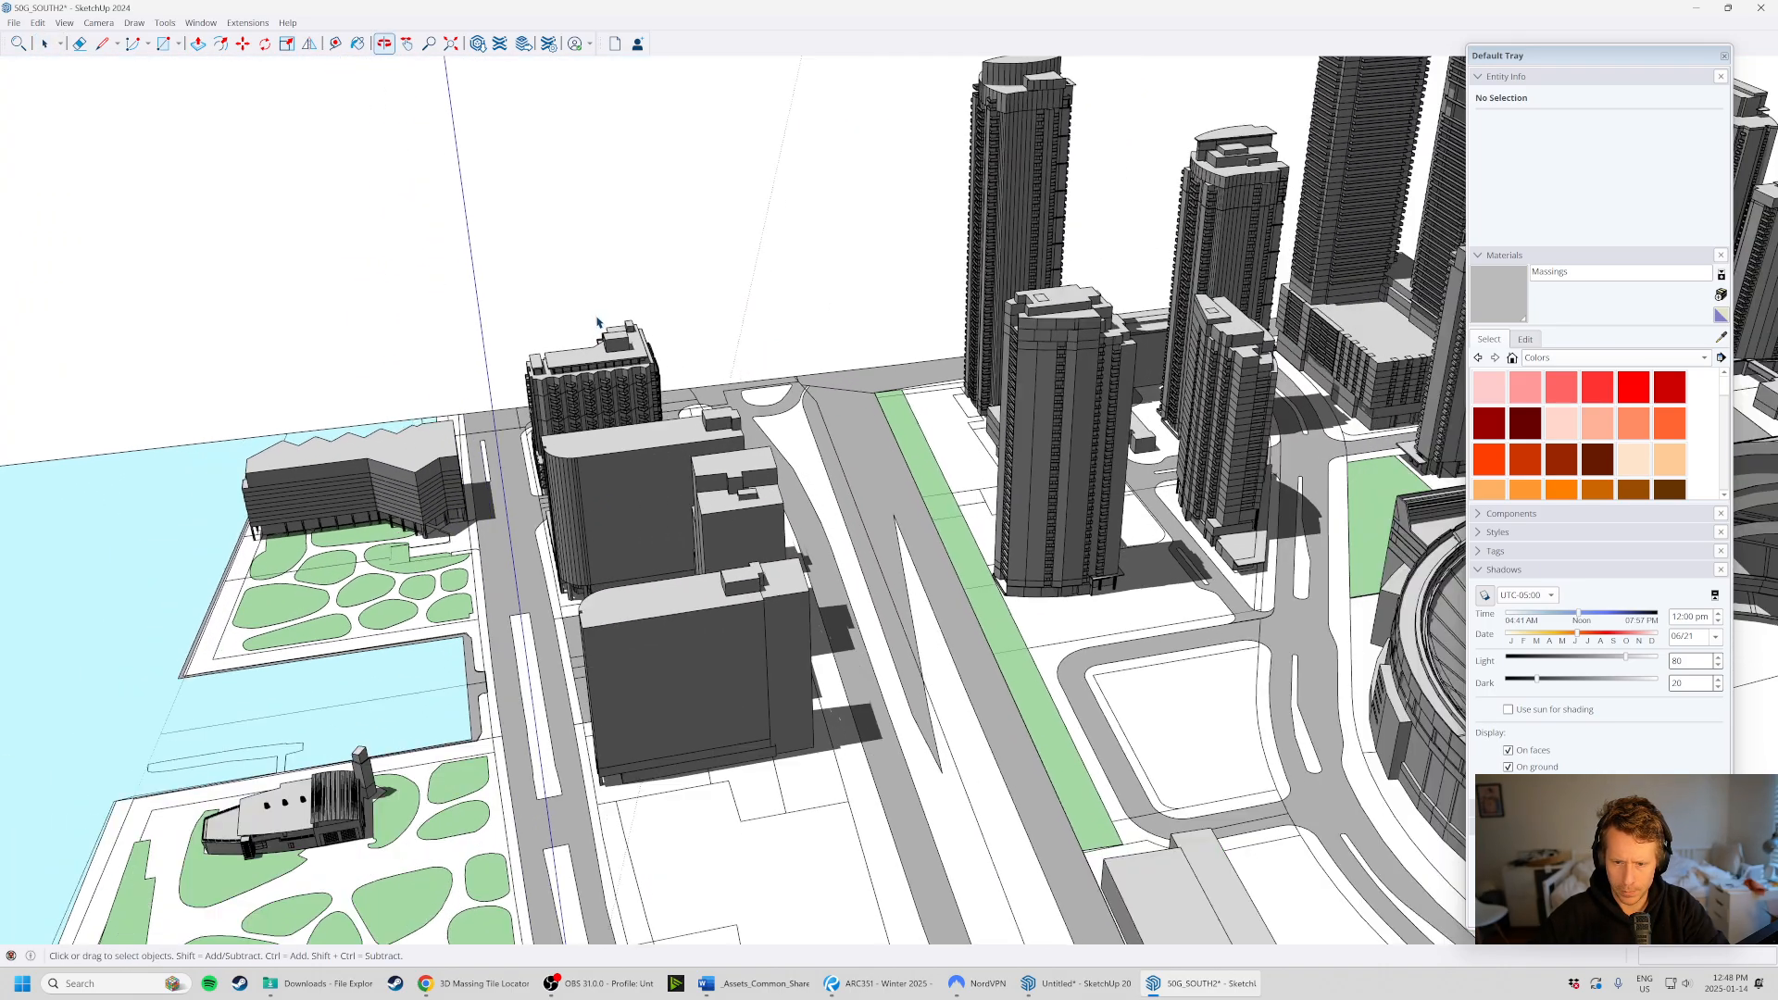
scroll(597, 322, down, 6)
scroll(880, 424, up, 3)
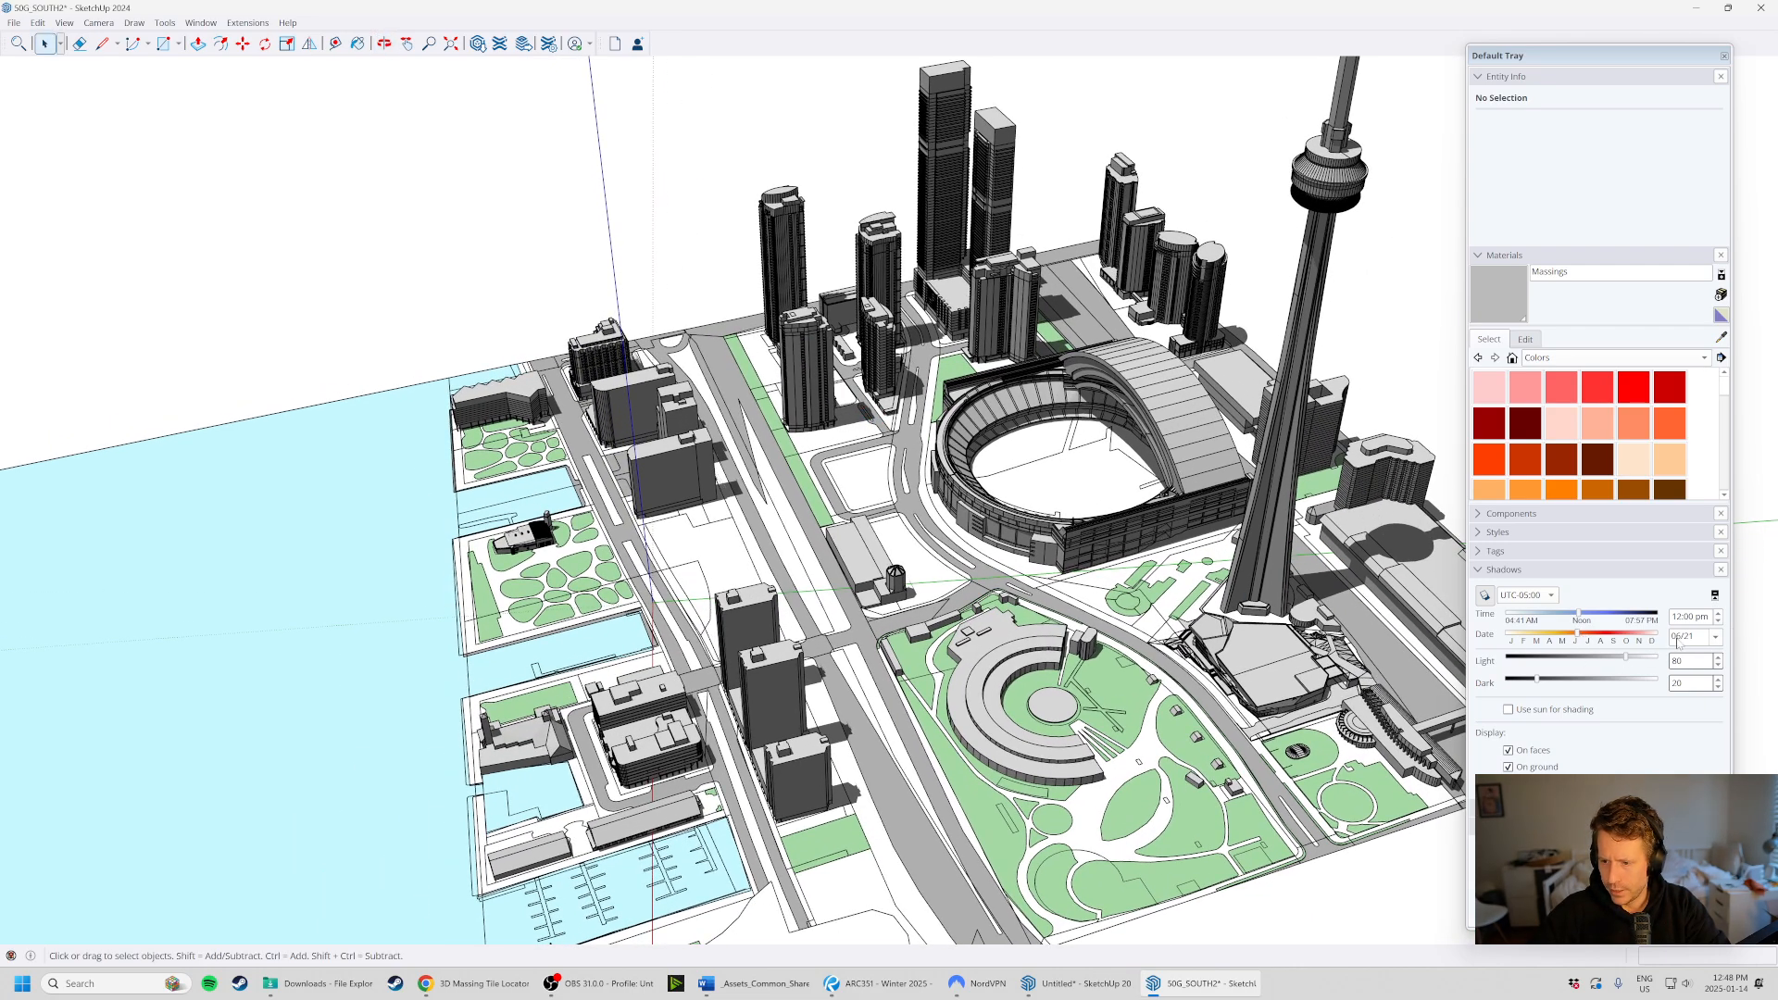
- Set the model's shadow date to September 21
click(1716, 638)
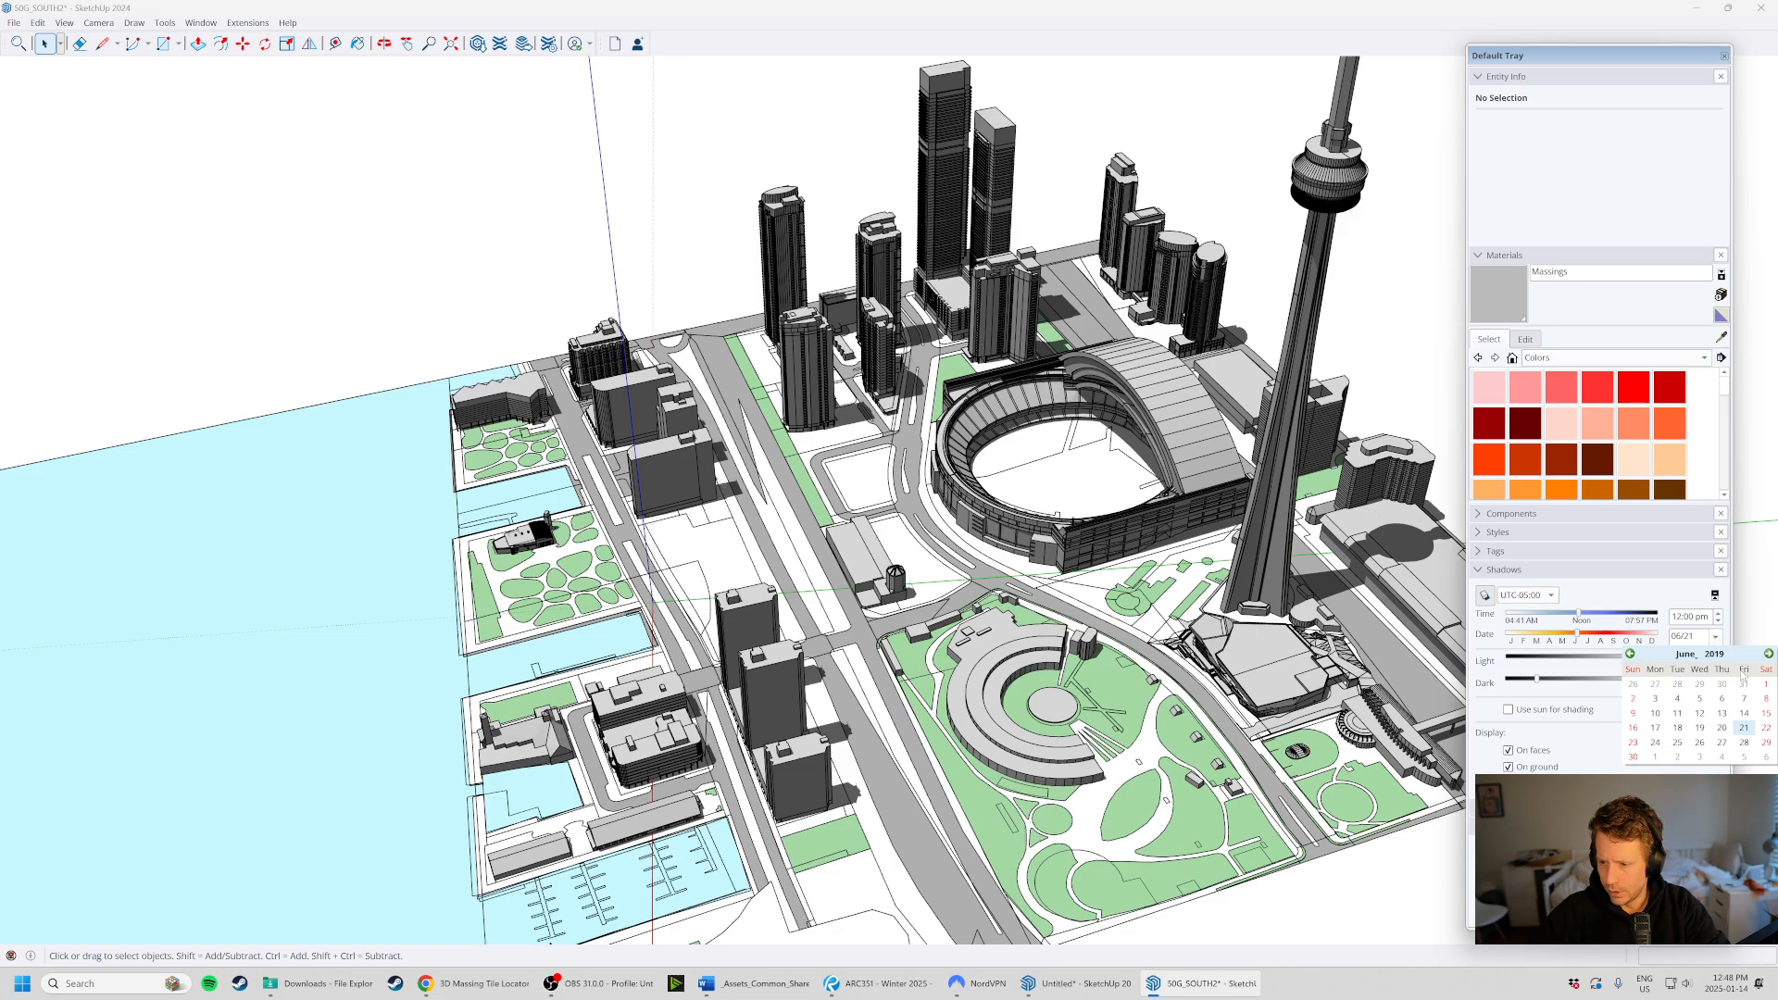
click(1768, 653)
click(1768, 653)
click(1768, 654)
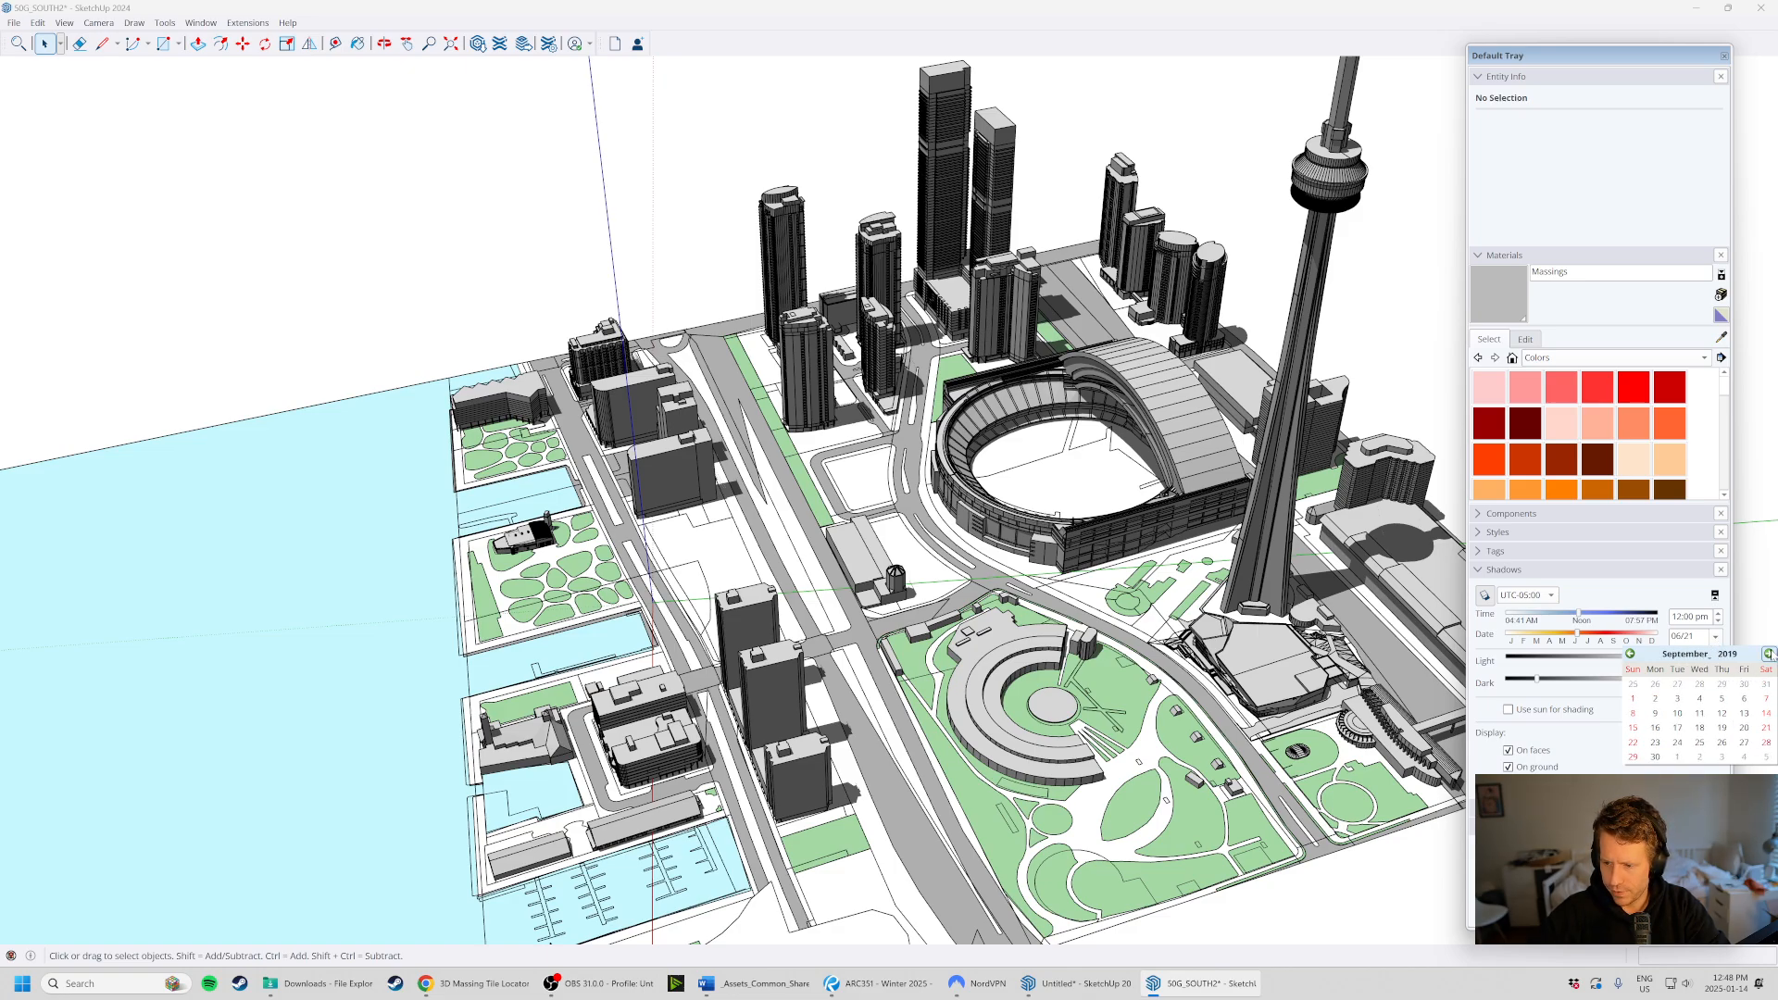
click(1770, 654)
click(1630, 654)
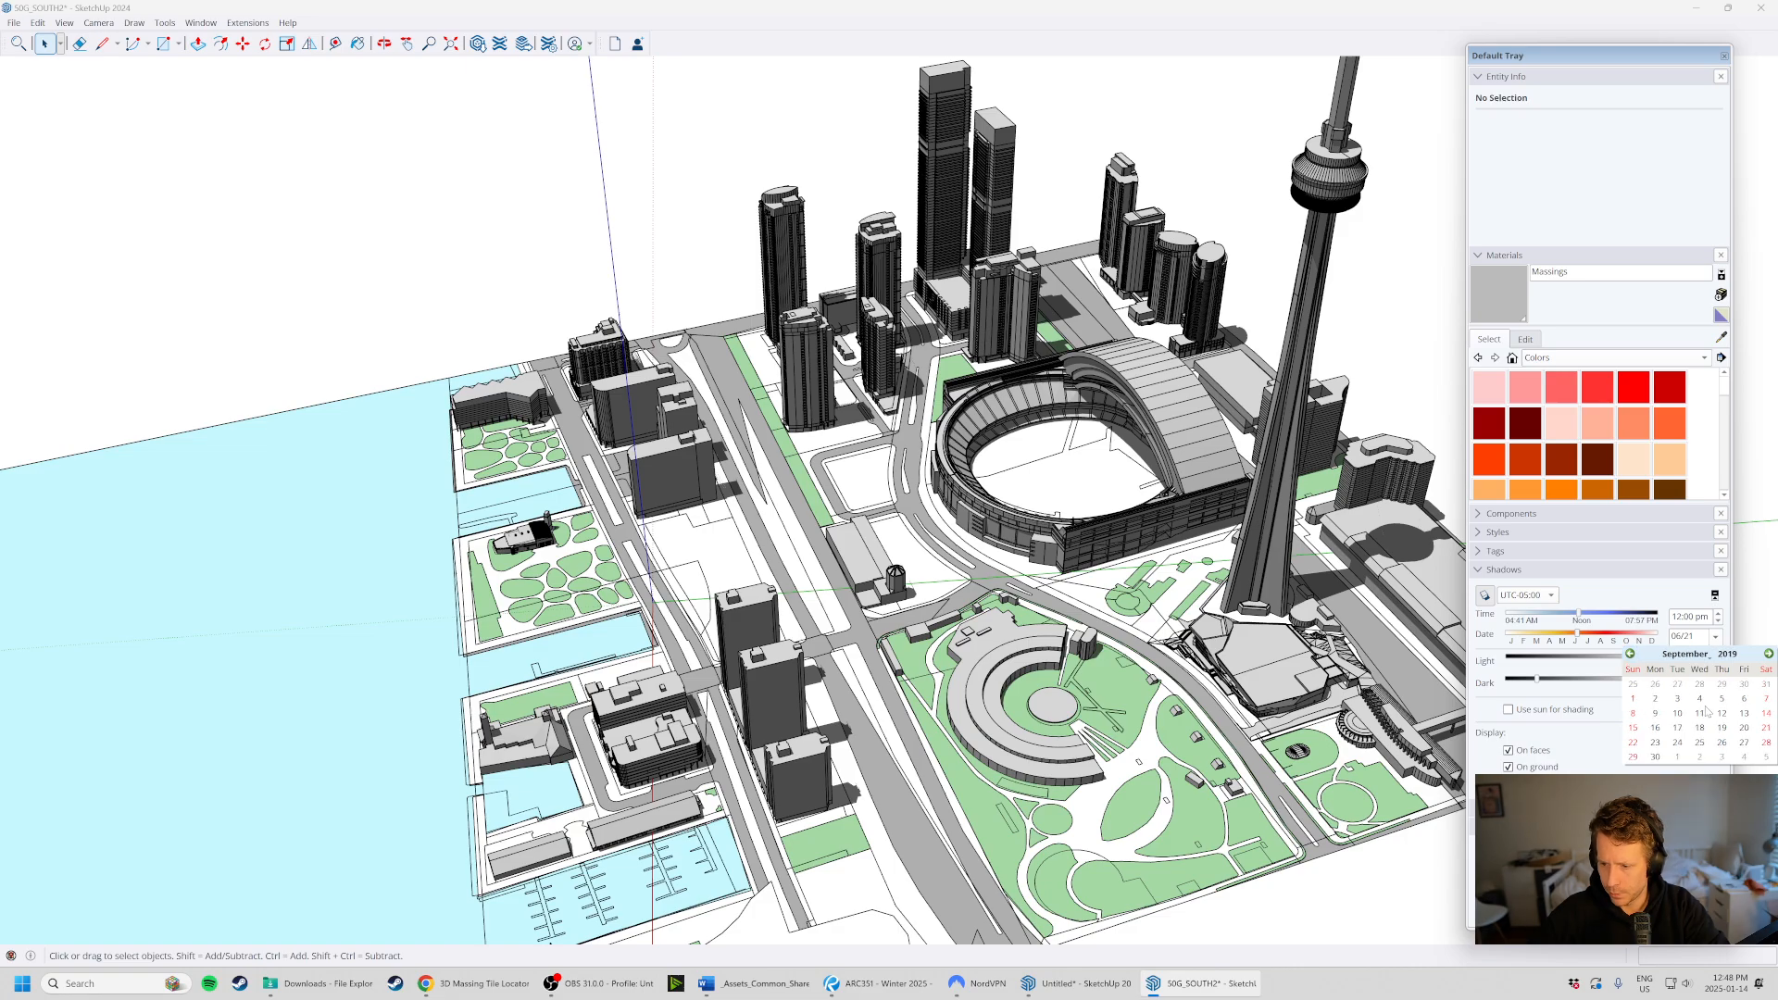
click(1766, 728)
- Set the shadow time of day to 03:36 pm and view the shadows across the model
middle_drag(907, 389, 772, 338)
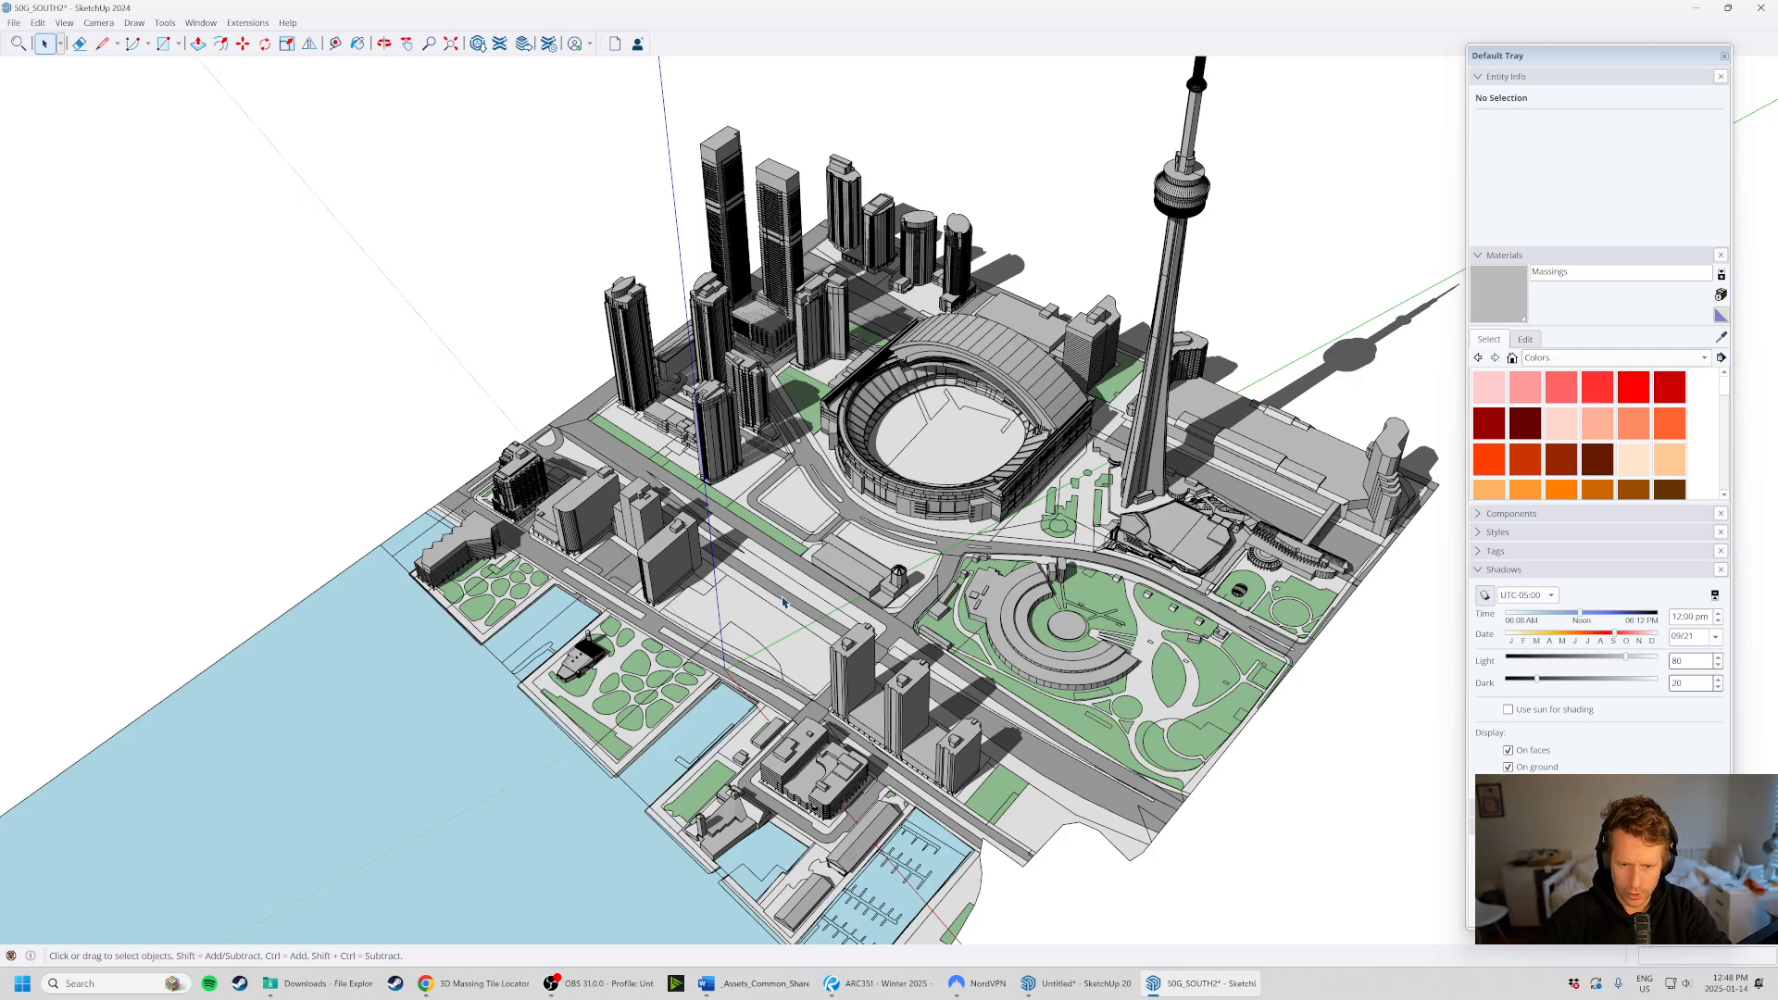
middle_drag(919, 586, 1204, 555)
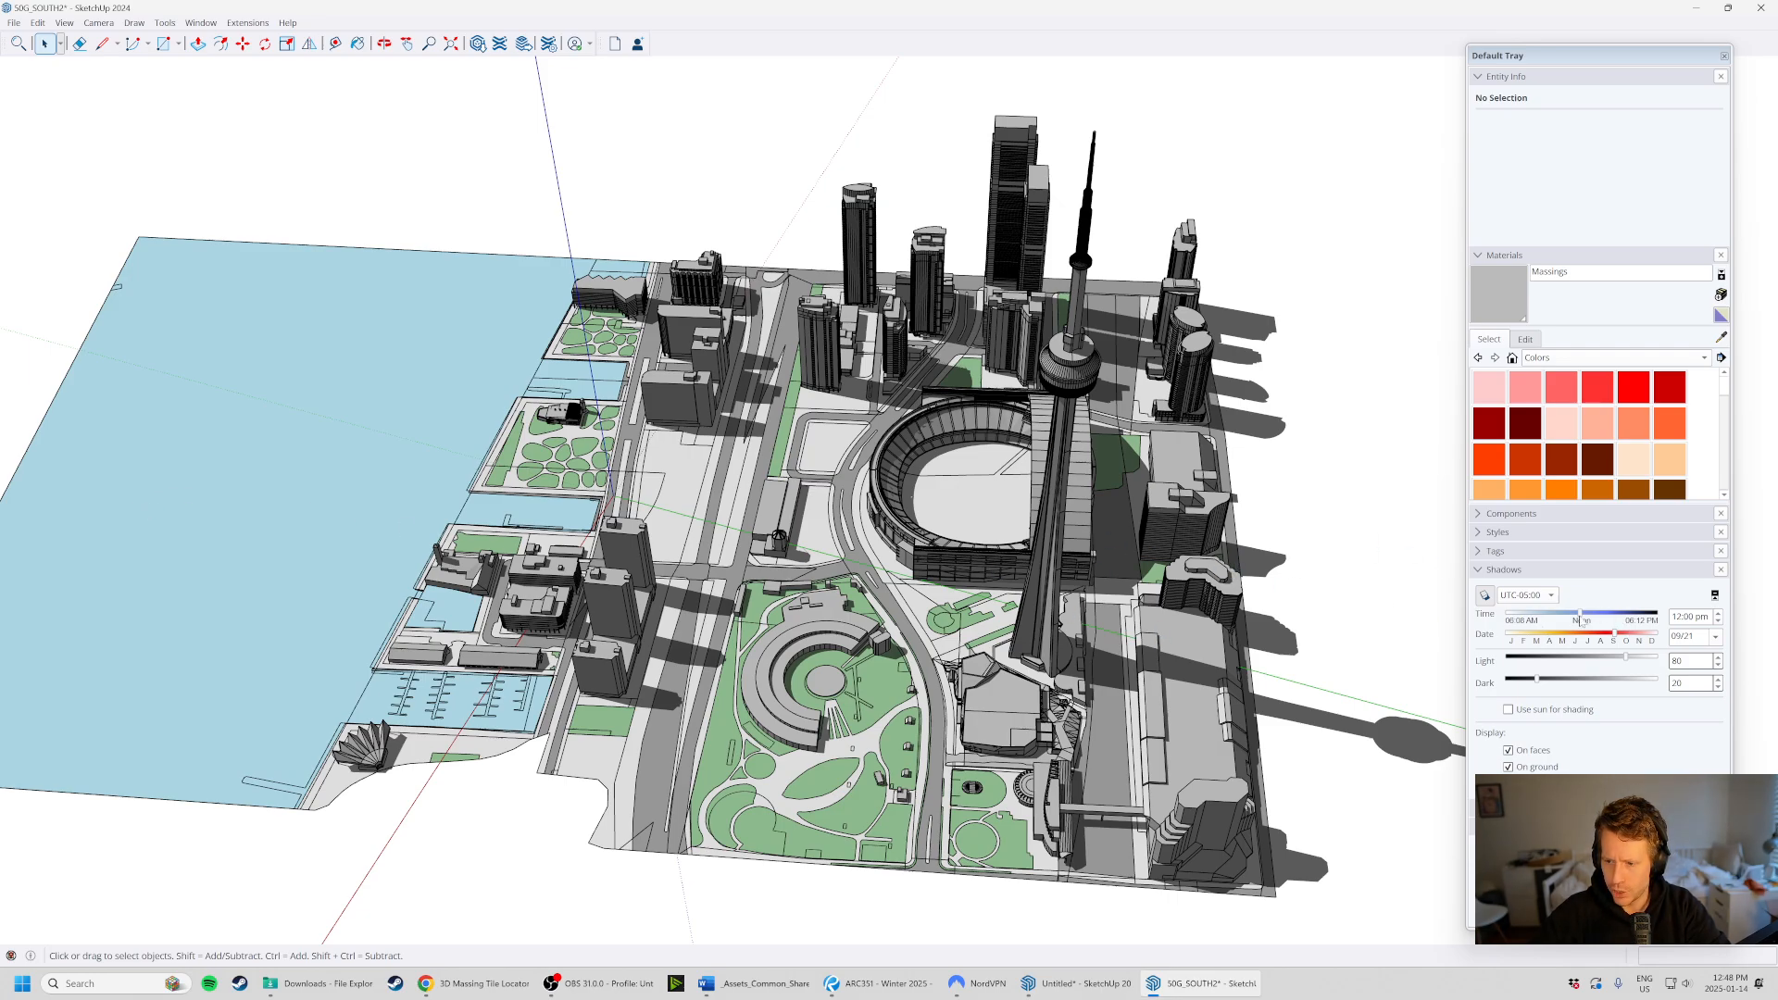
drag(1582, 620, 1623, 618)
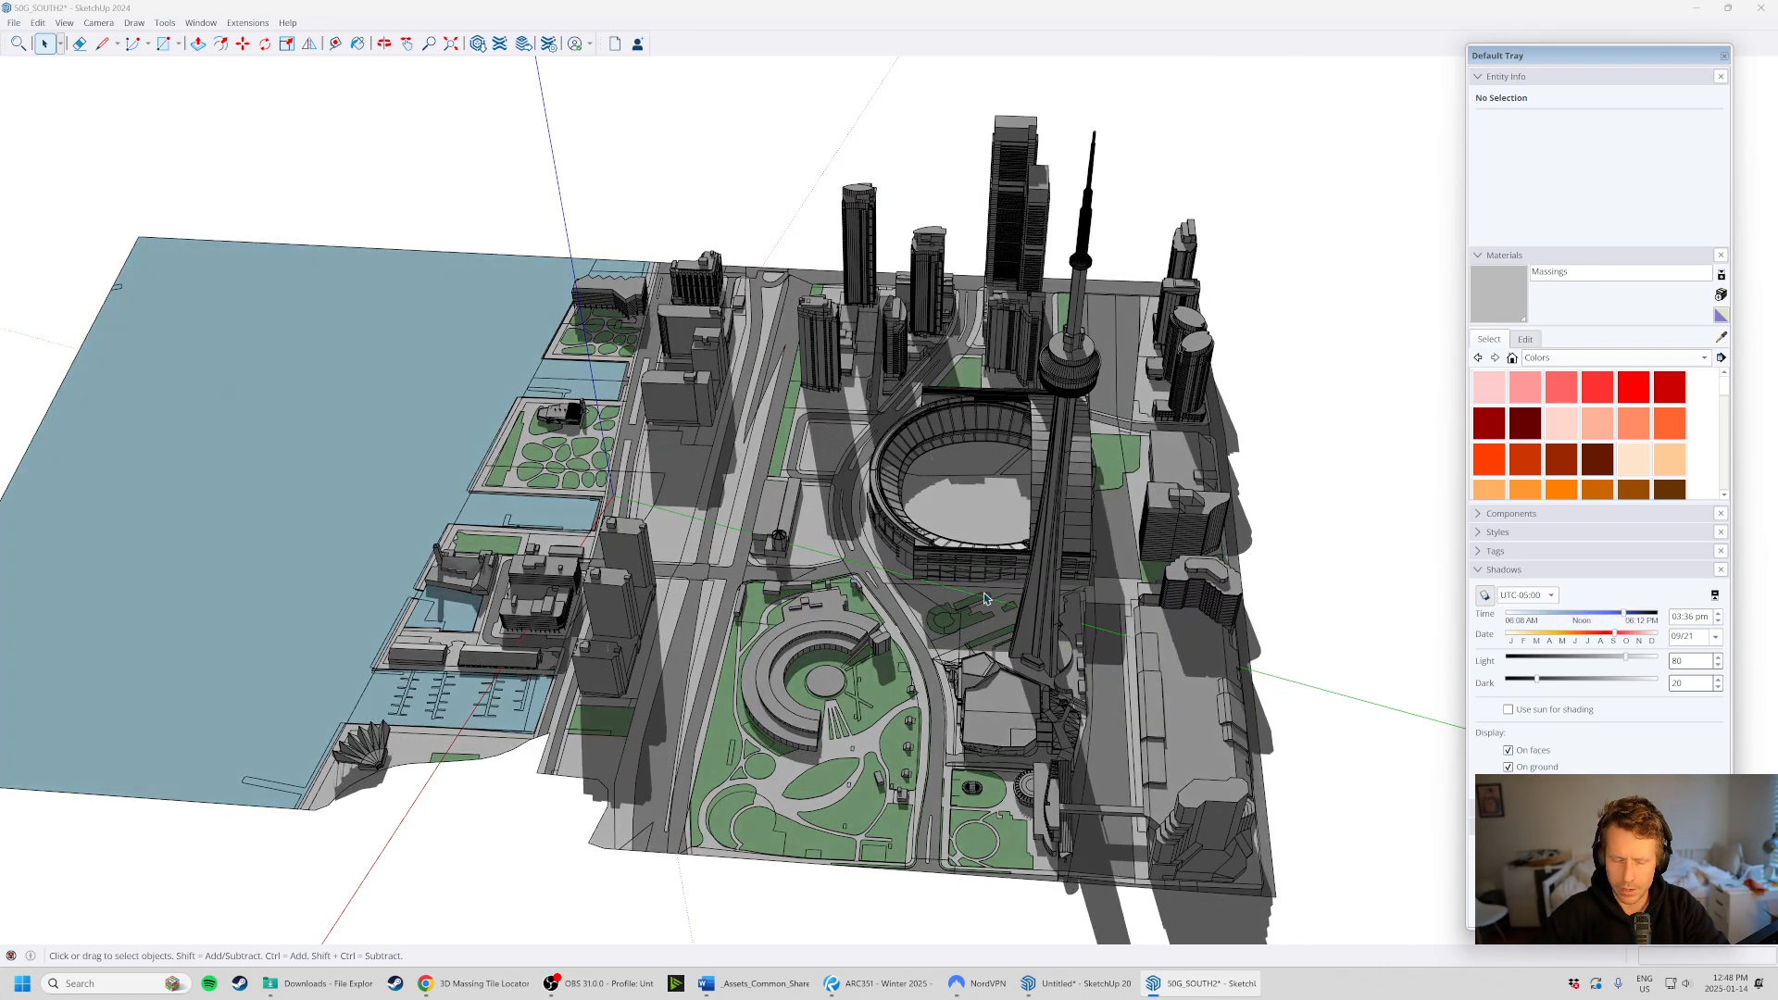
middle_drag(987, 599, 799, 396)
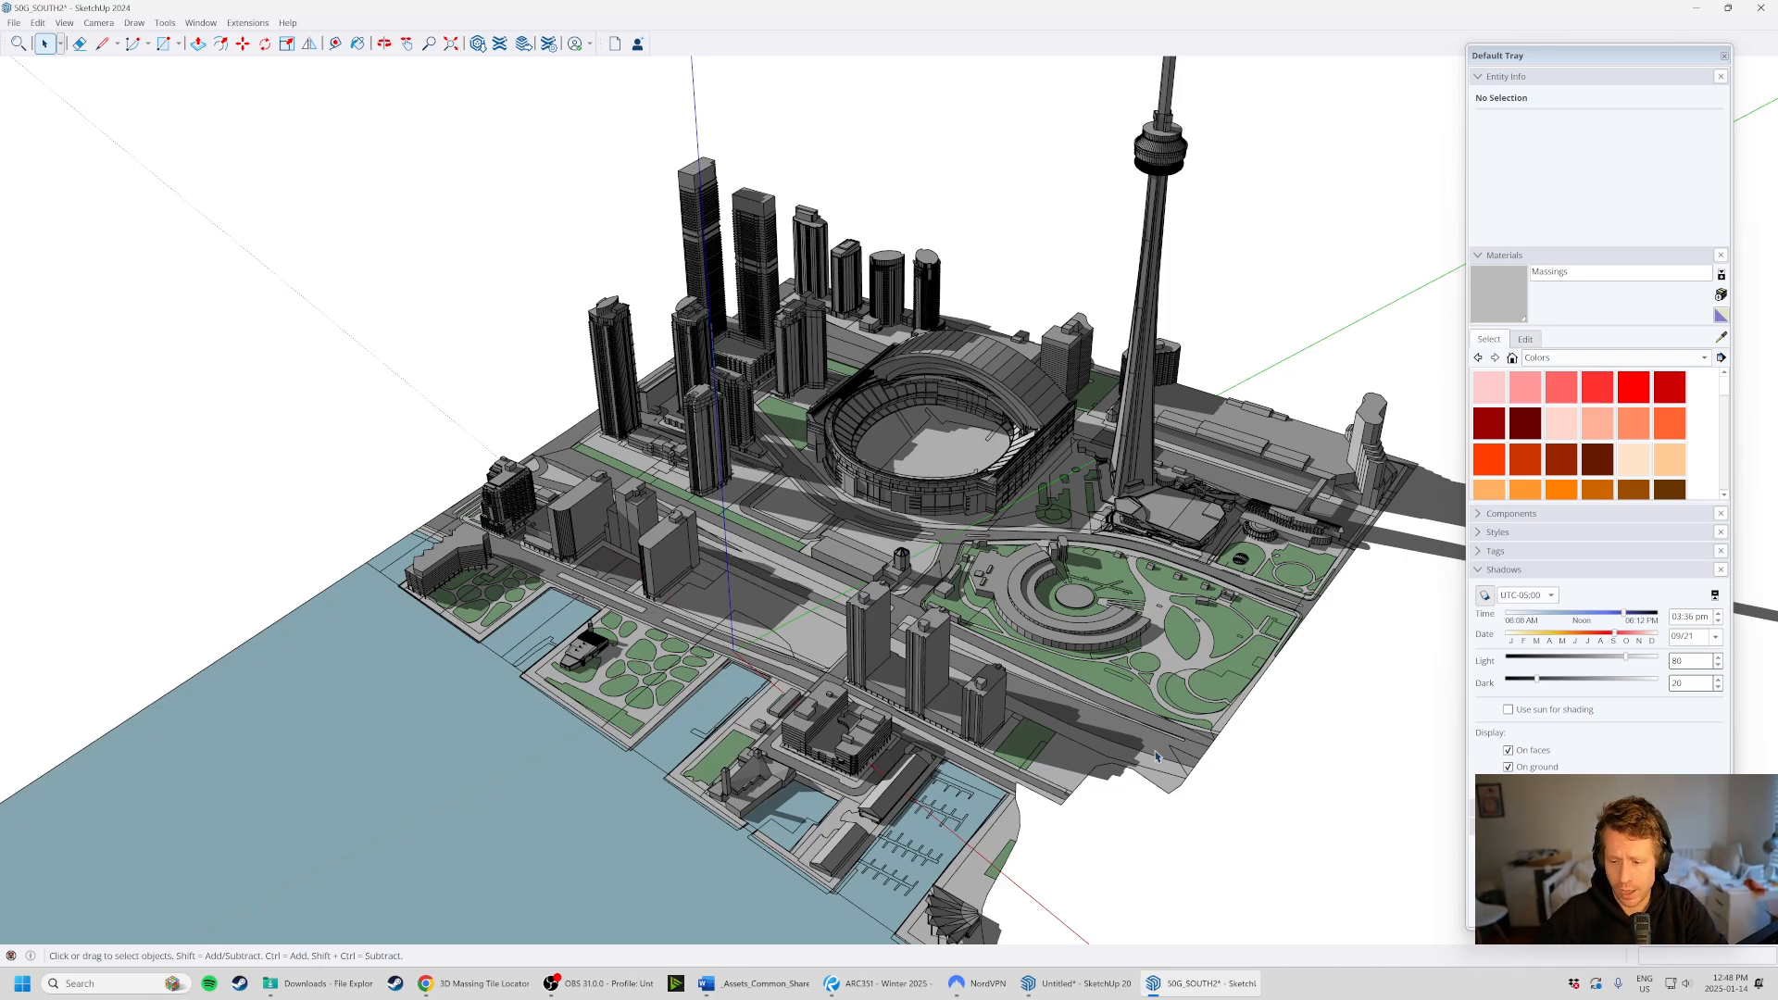
- Apply the HiddenLine style from the Default Styles collection and view the model's shadows from several angles
click(1553, 572)
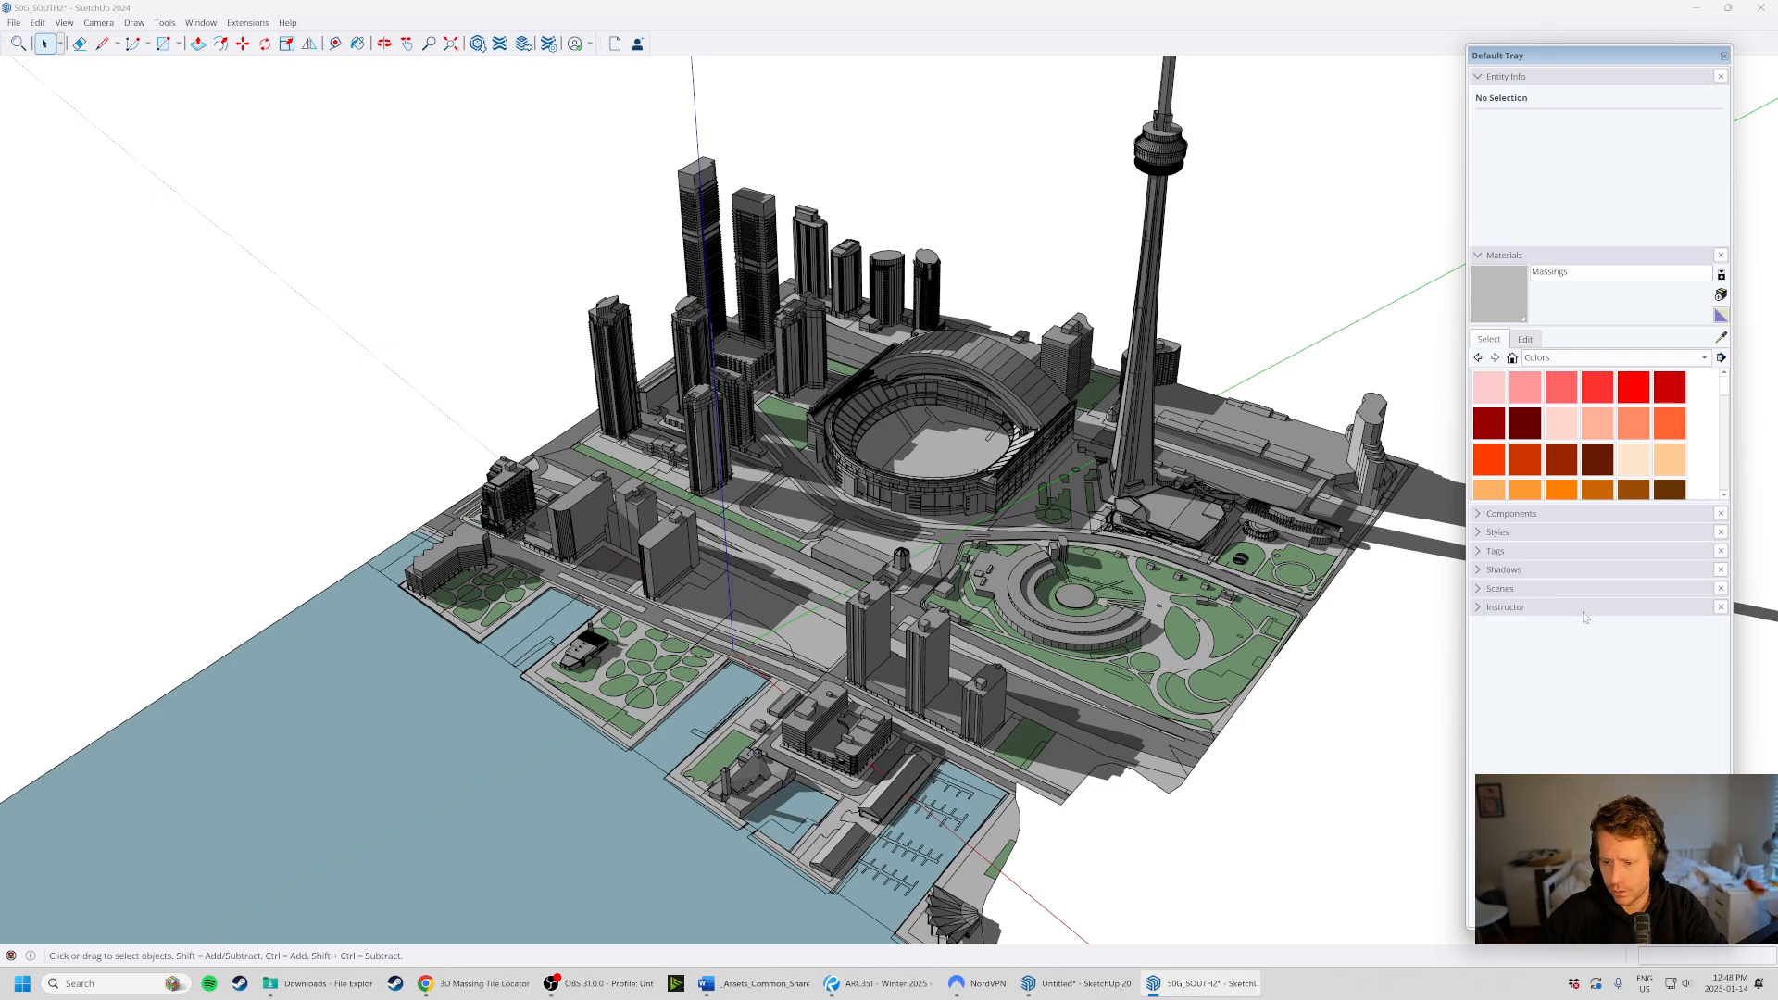
click(1527, 534)
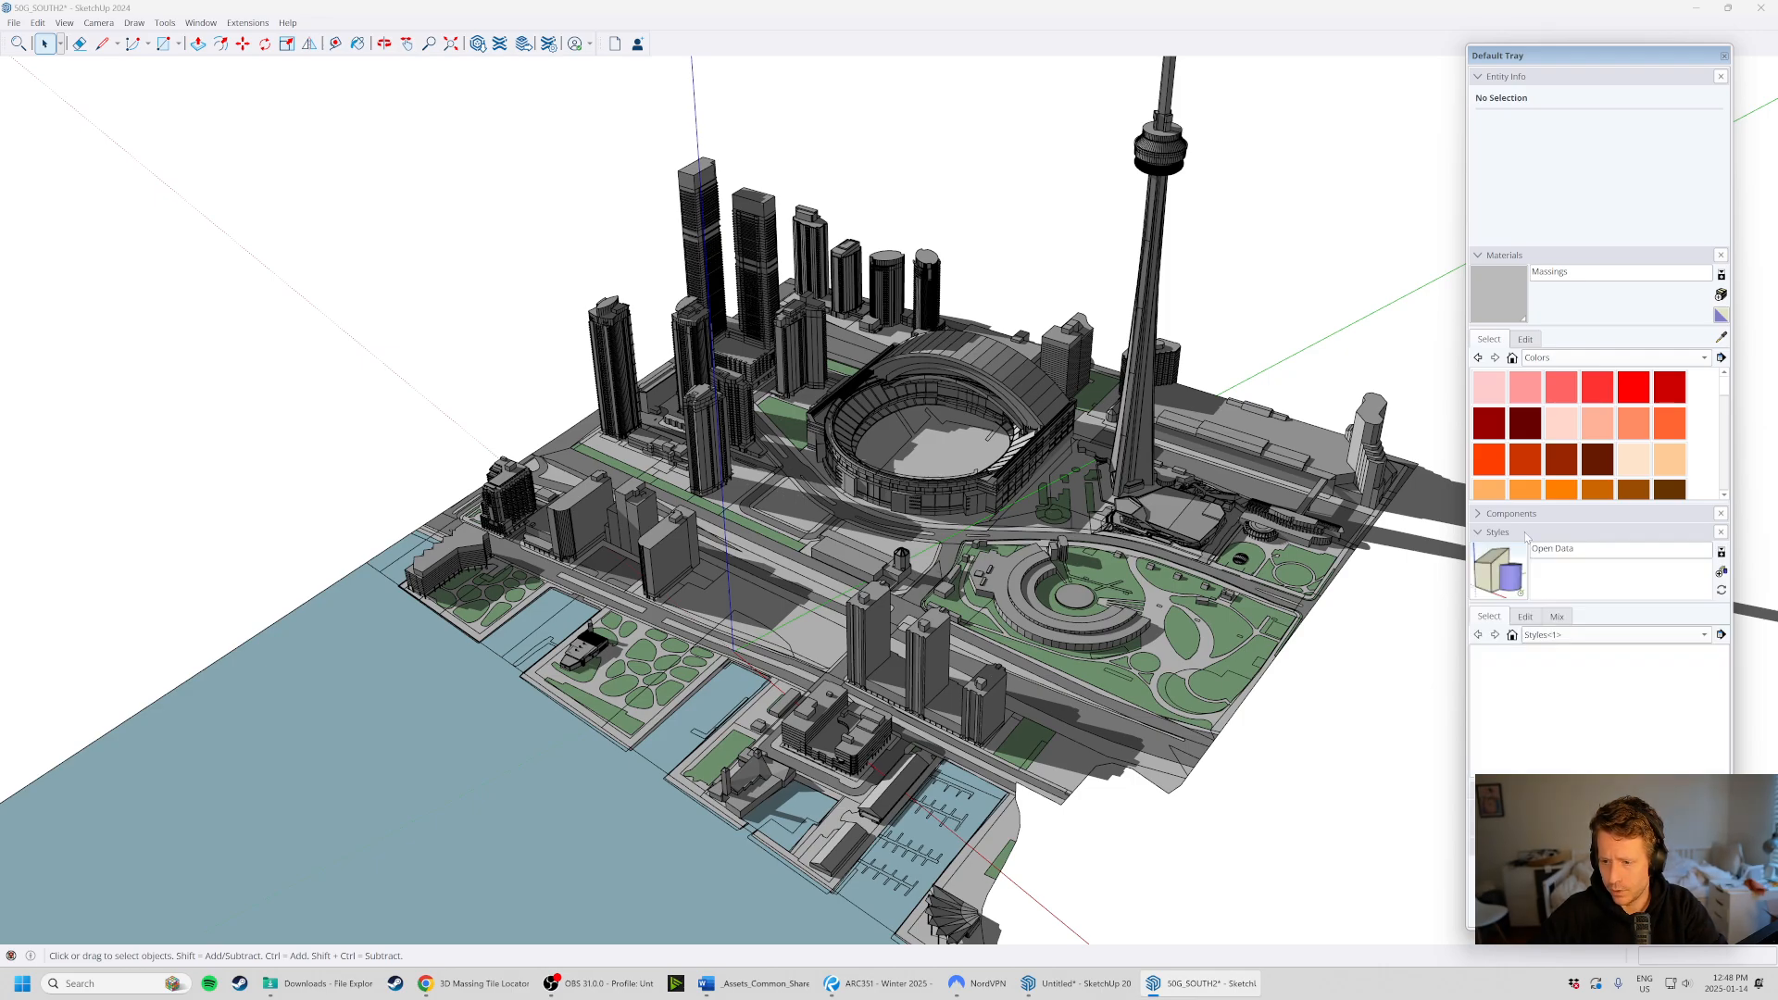
click(1536, 634)
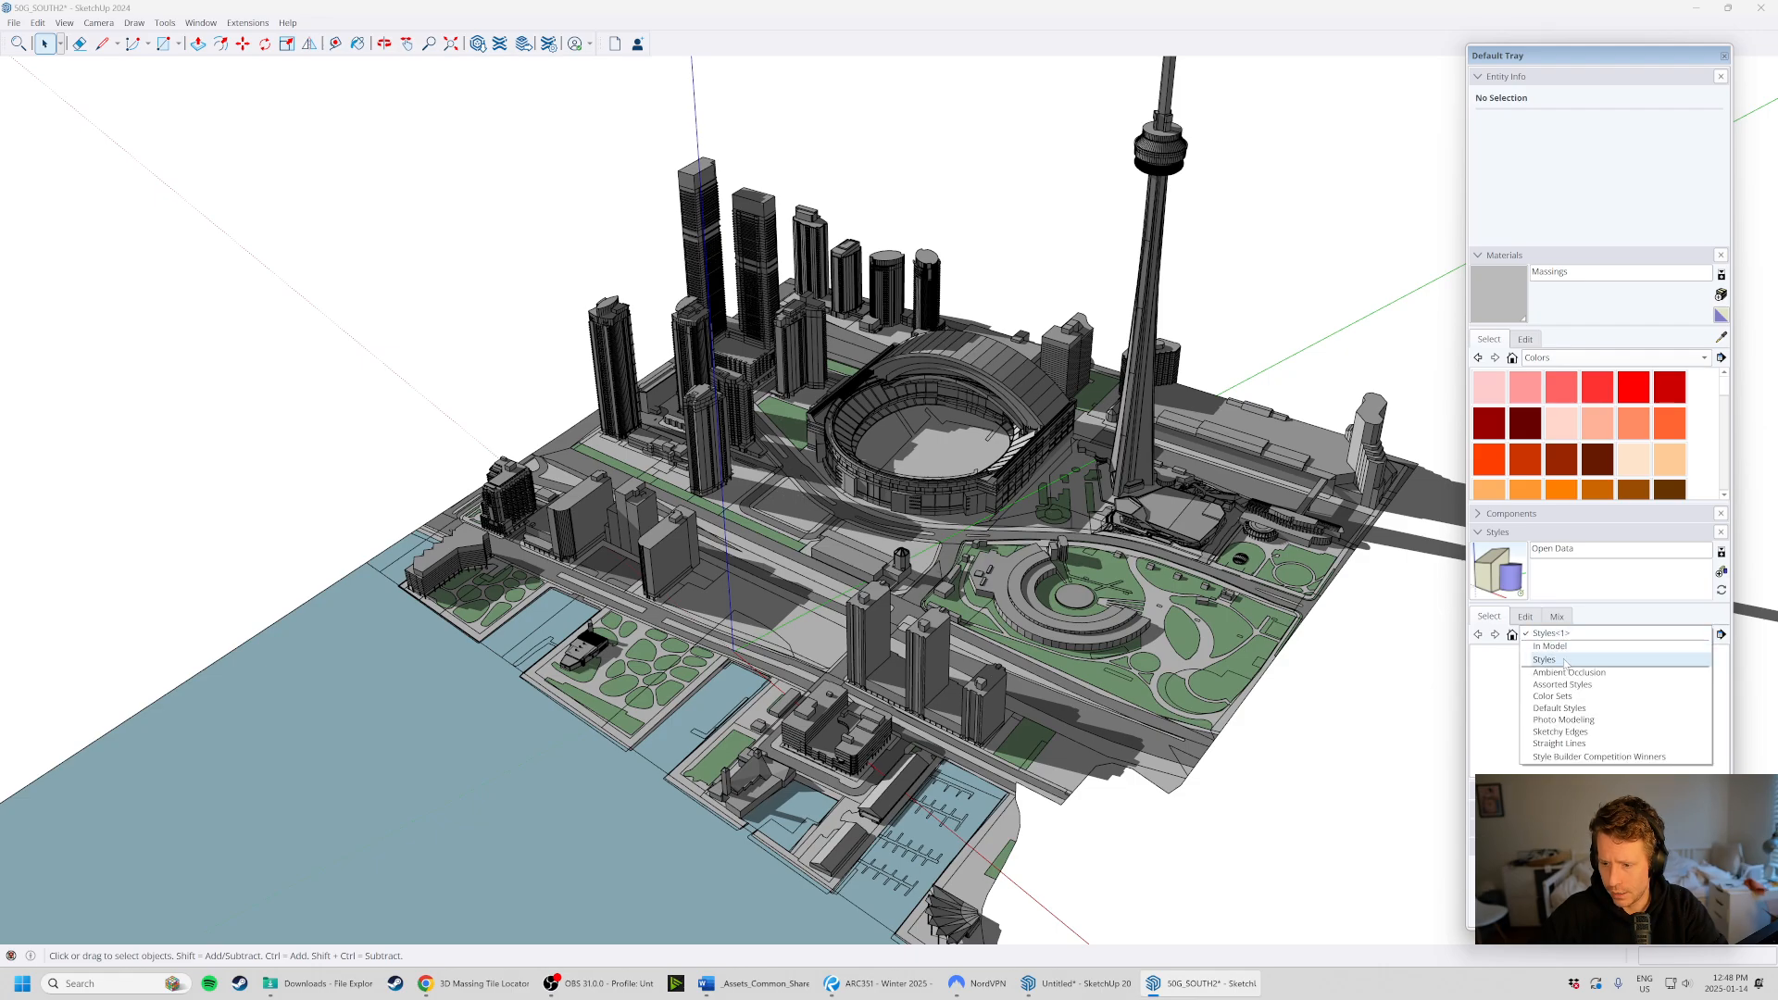
click(1590, 698)
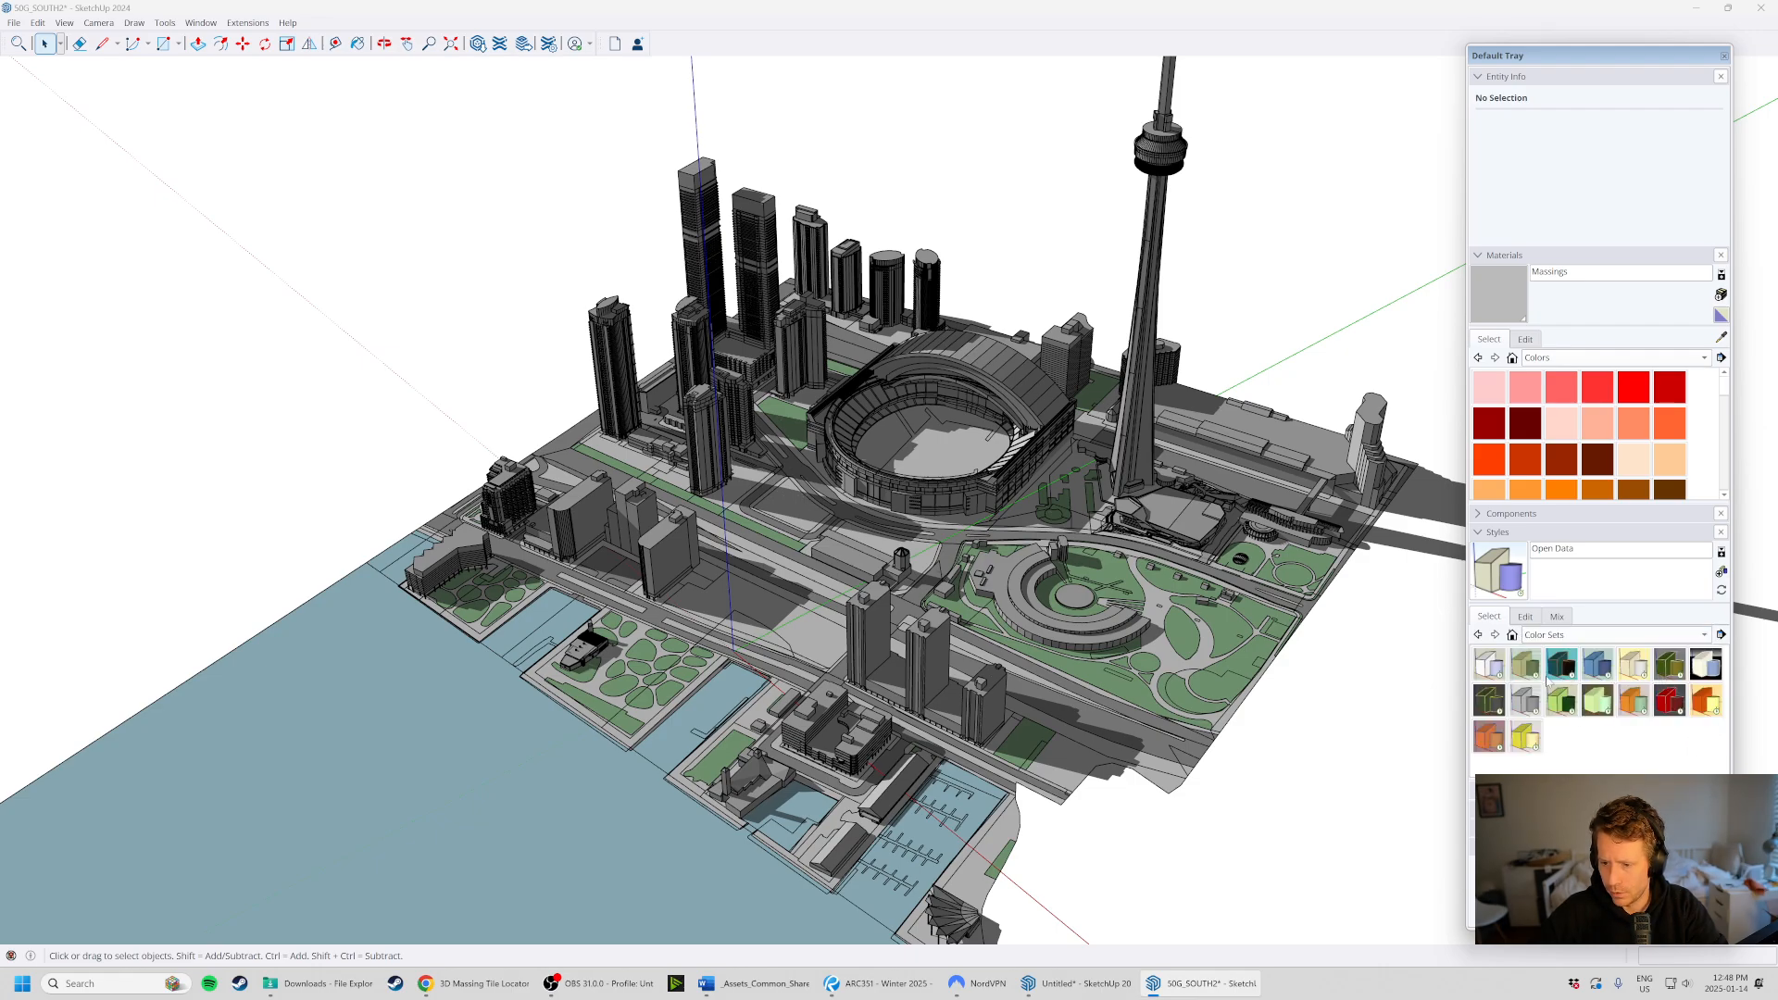
click(1614, 635)
click(1602, 644)
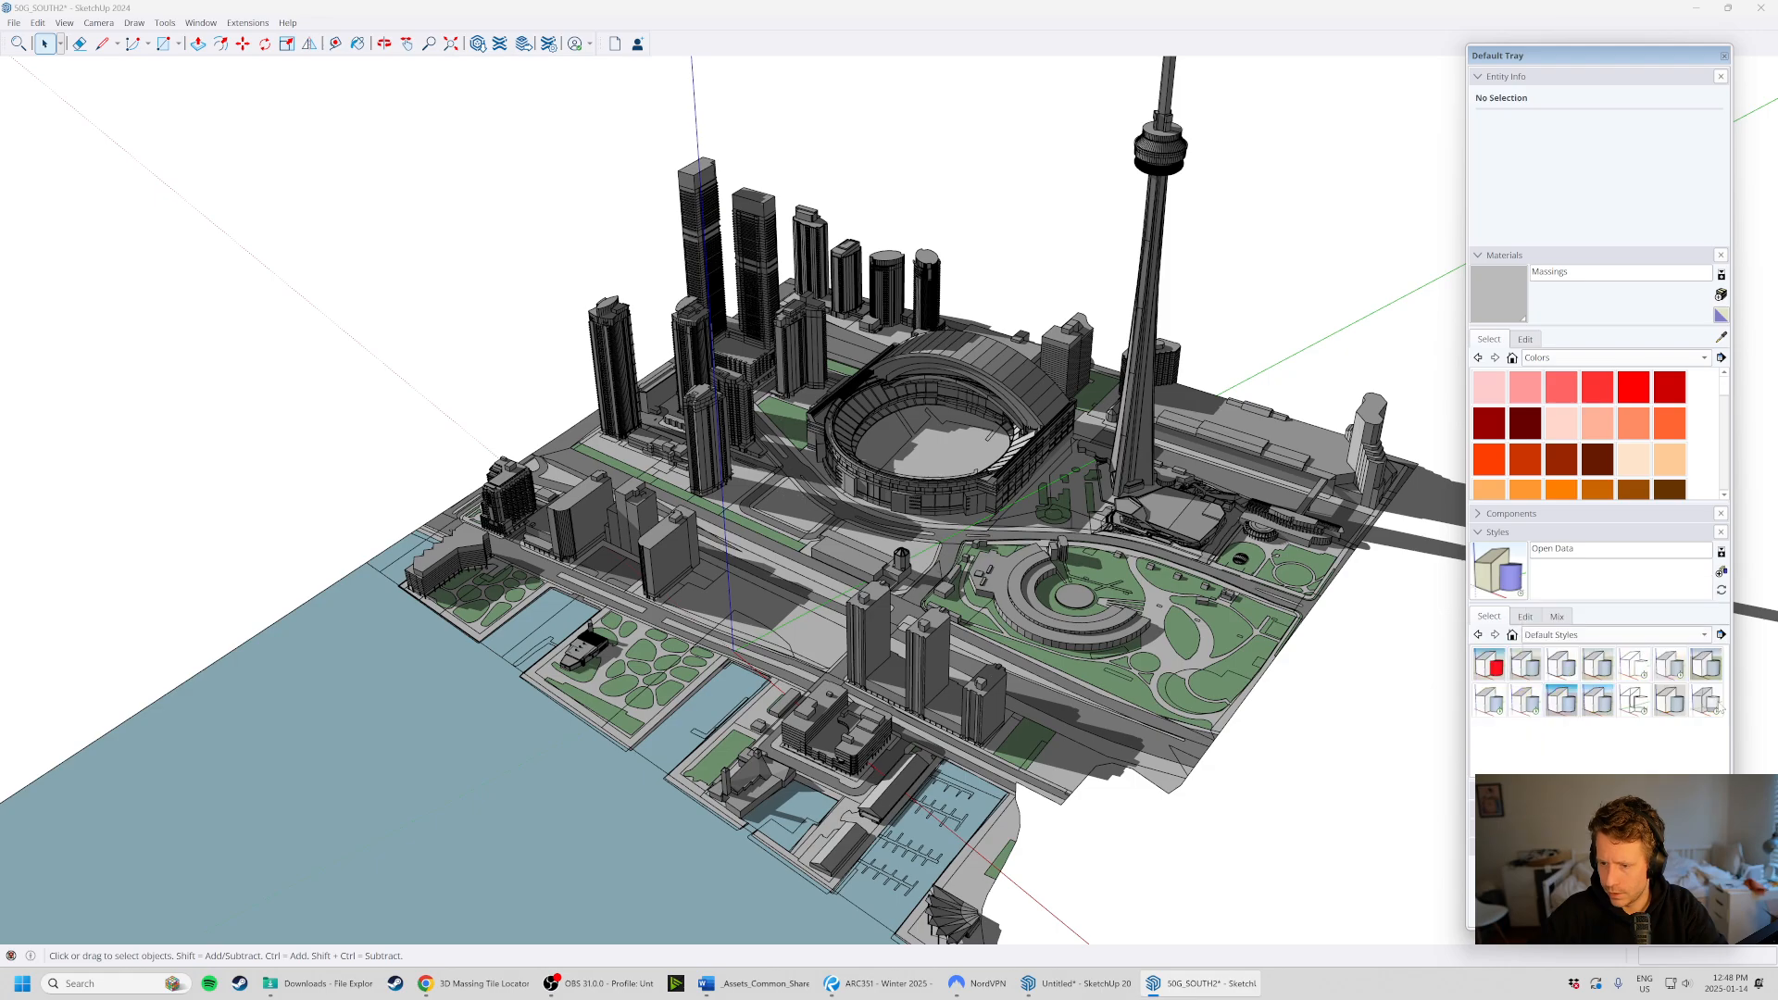
click(1636, 667)
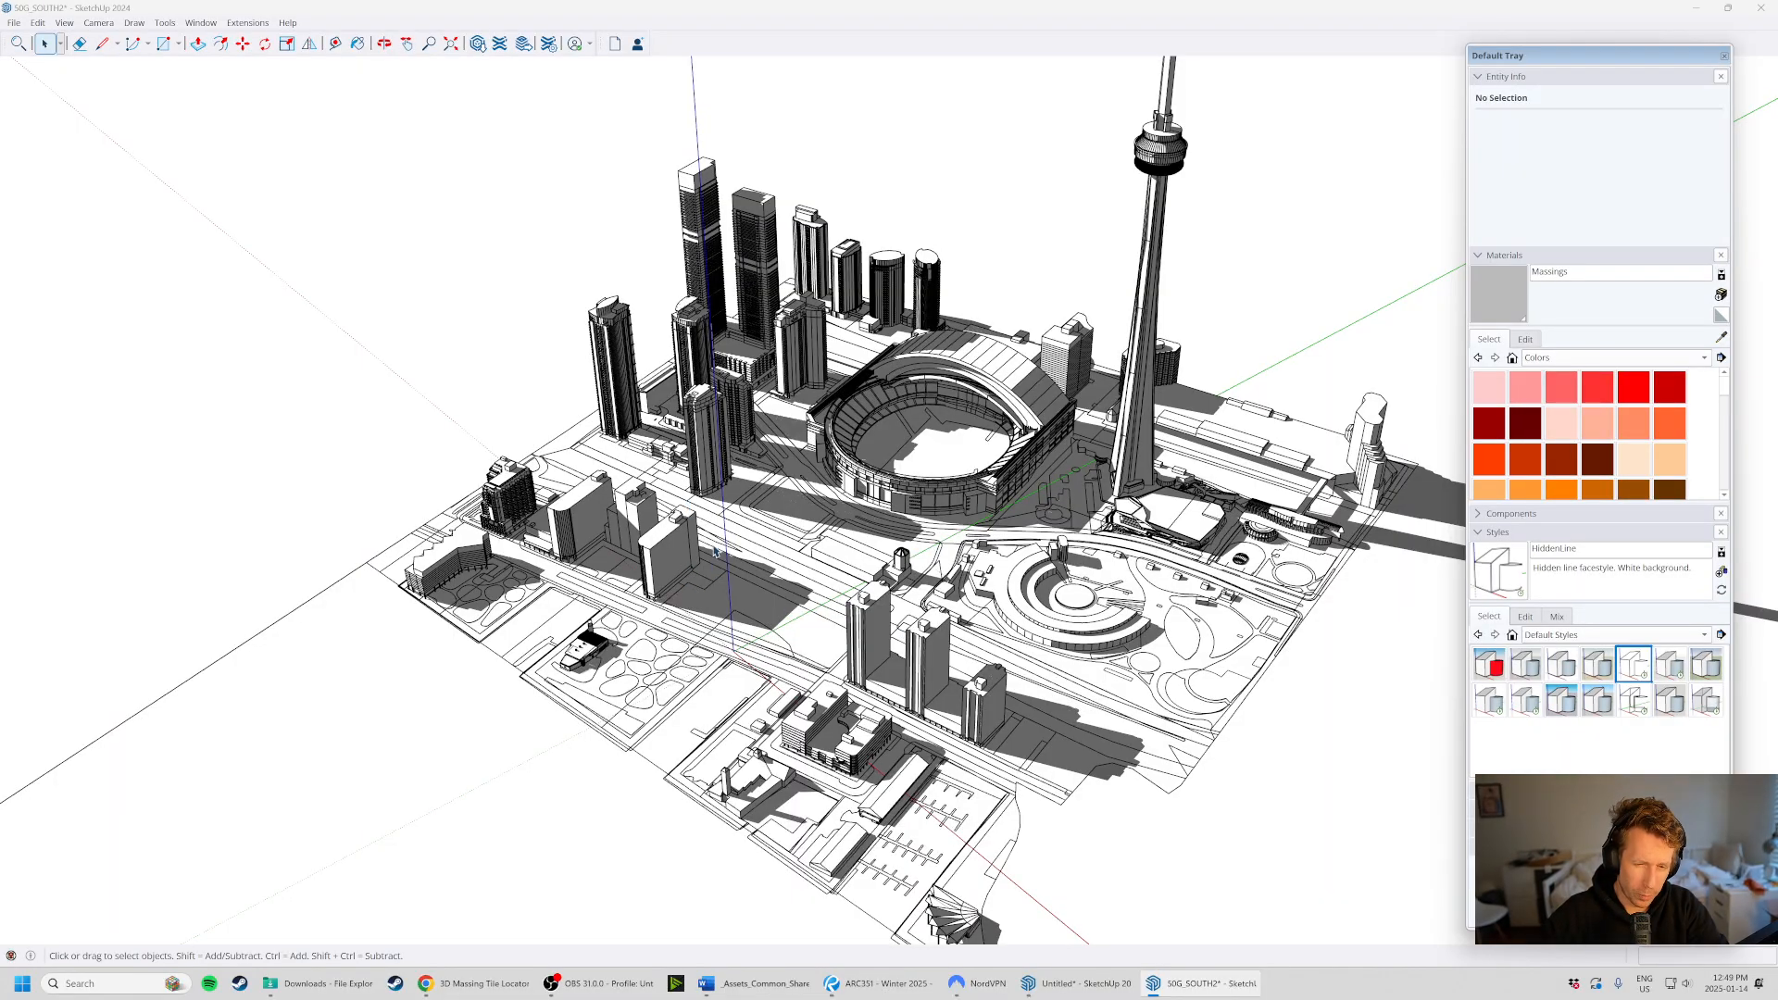
middle_drag(717, 553, 450, 427)
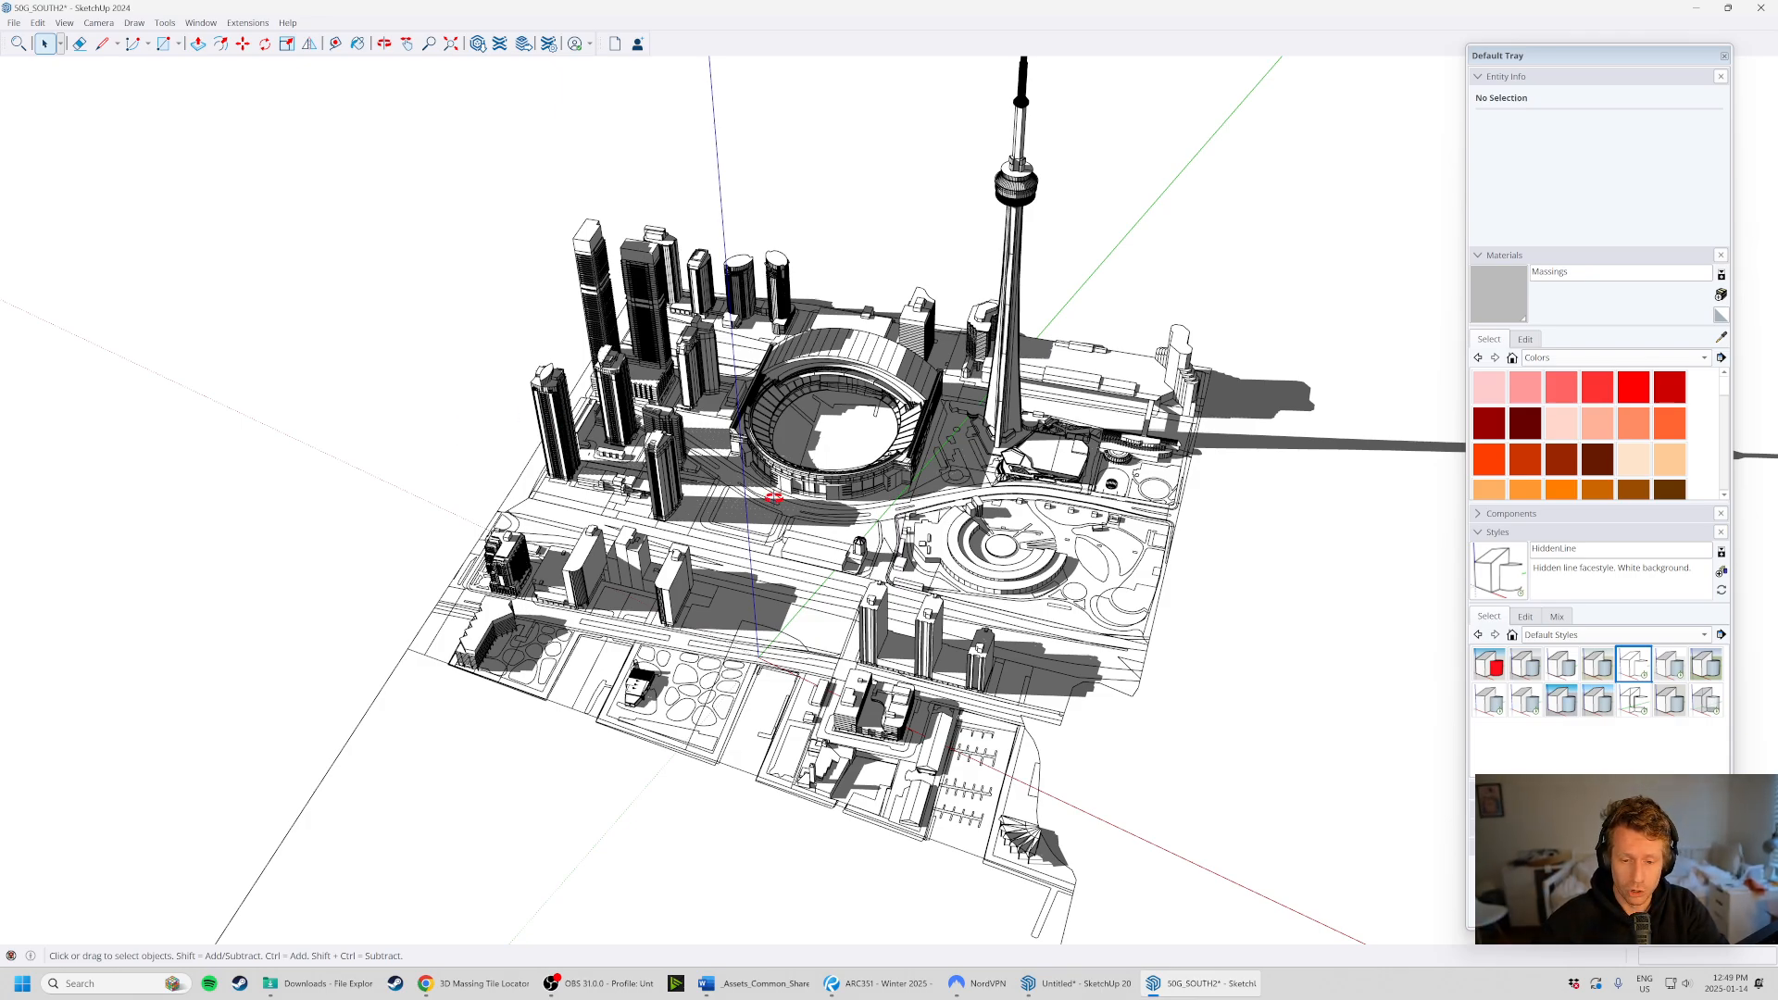
middle_drag(774, 495, 687, 602)
scroll(687, 602, up, 3)
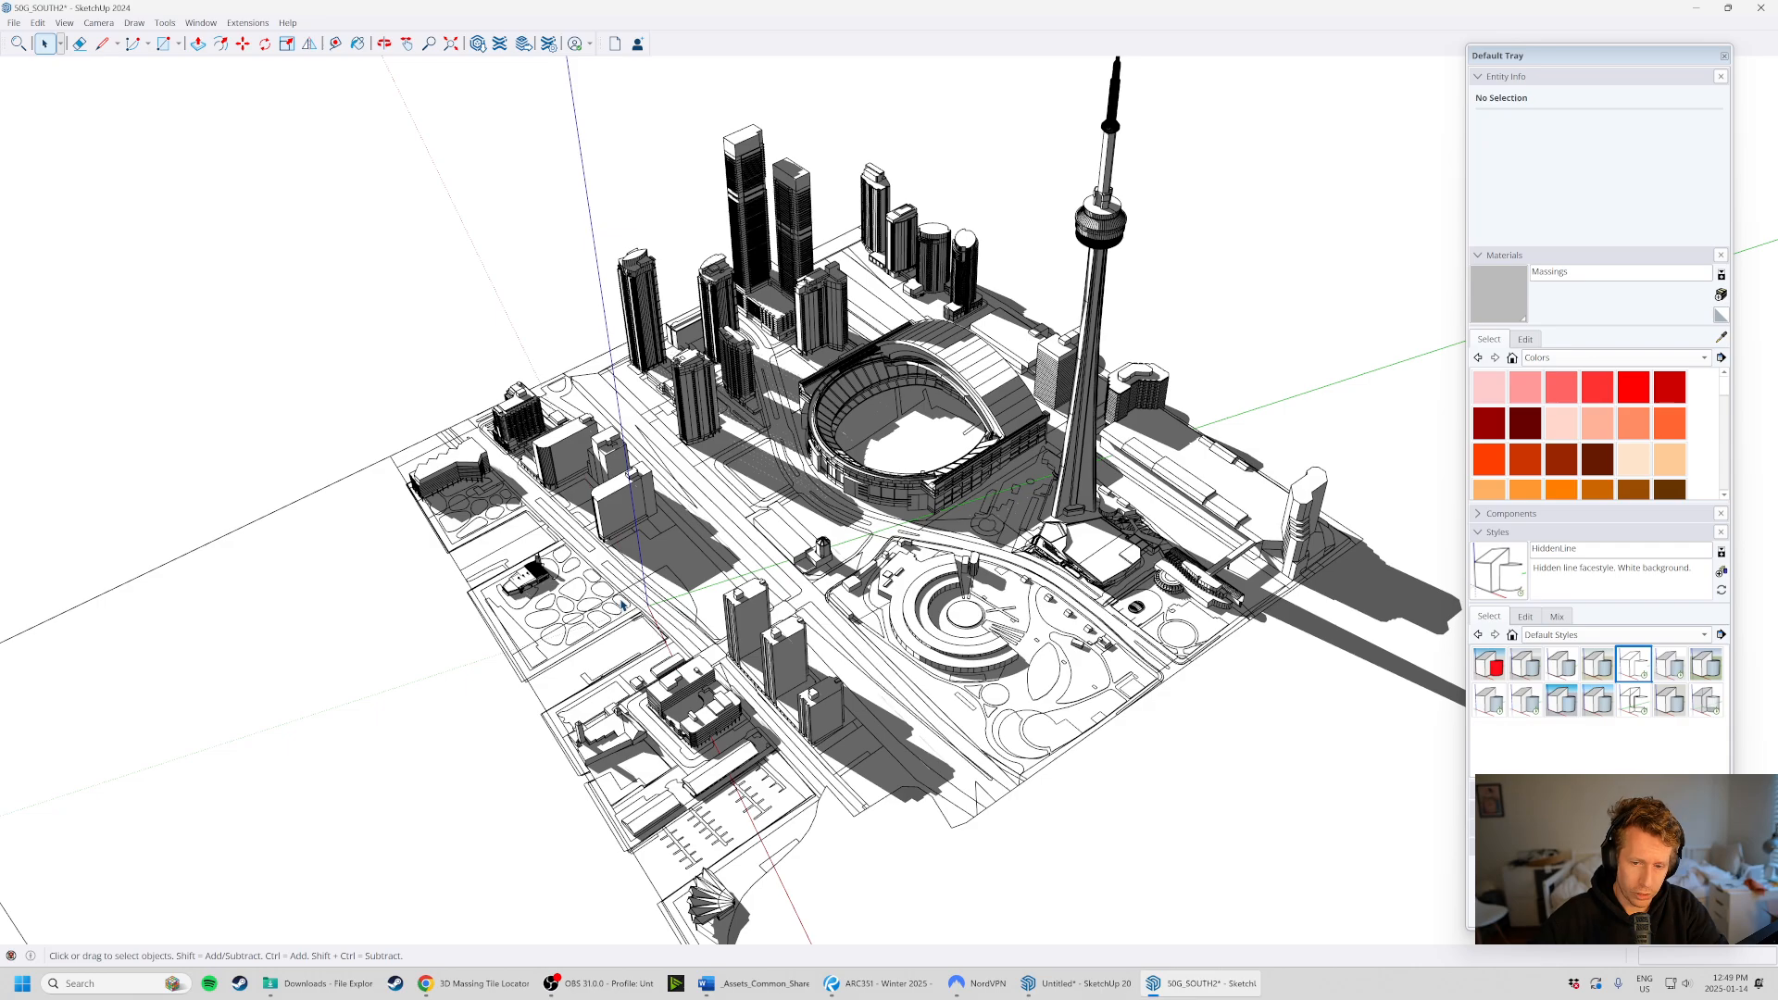
middle_drag(622, 604, 677, 531)
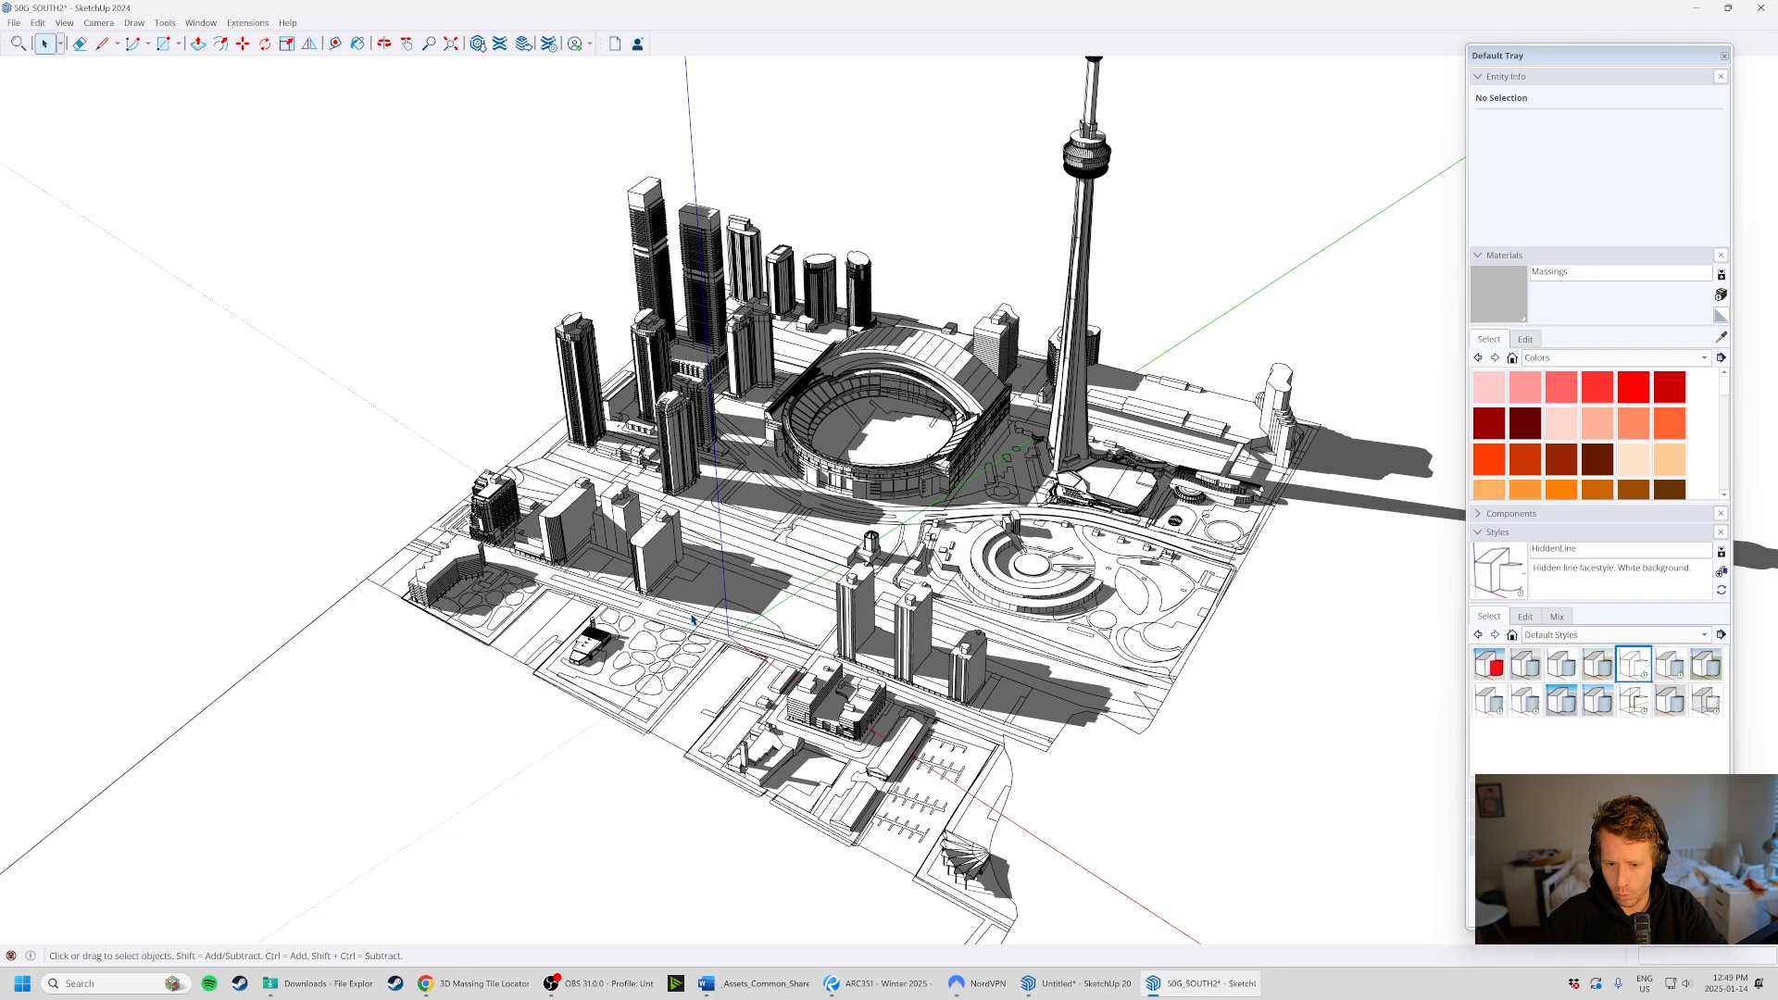
middle_drag(947, 713, 778, 674)
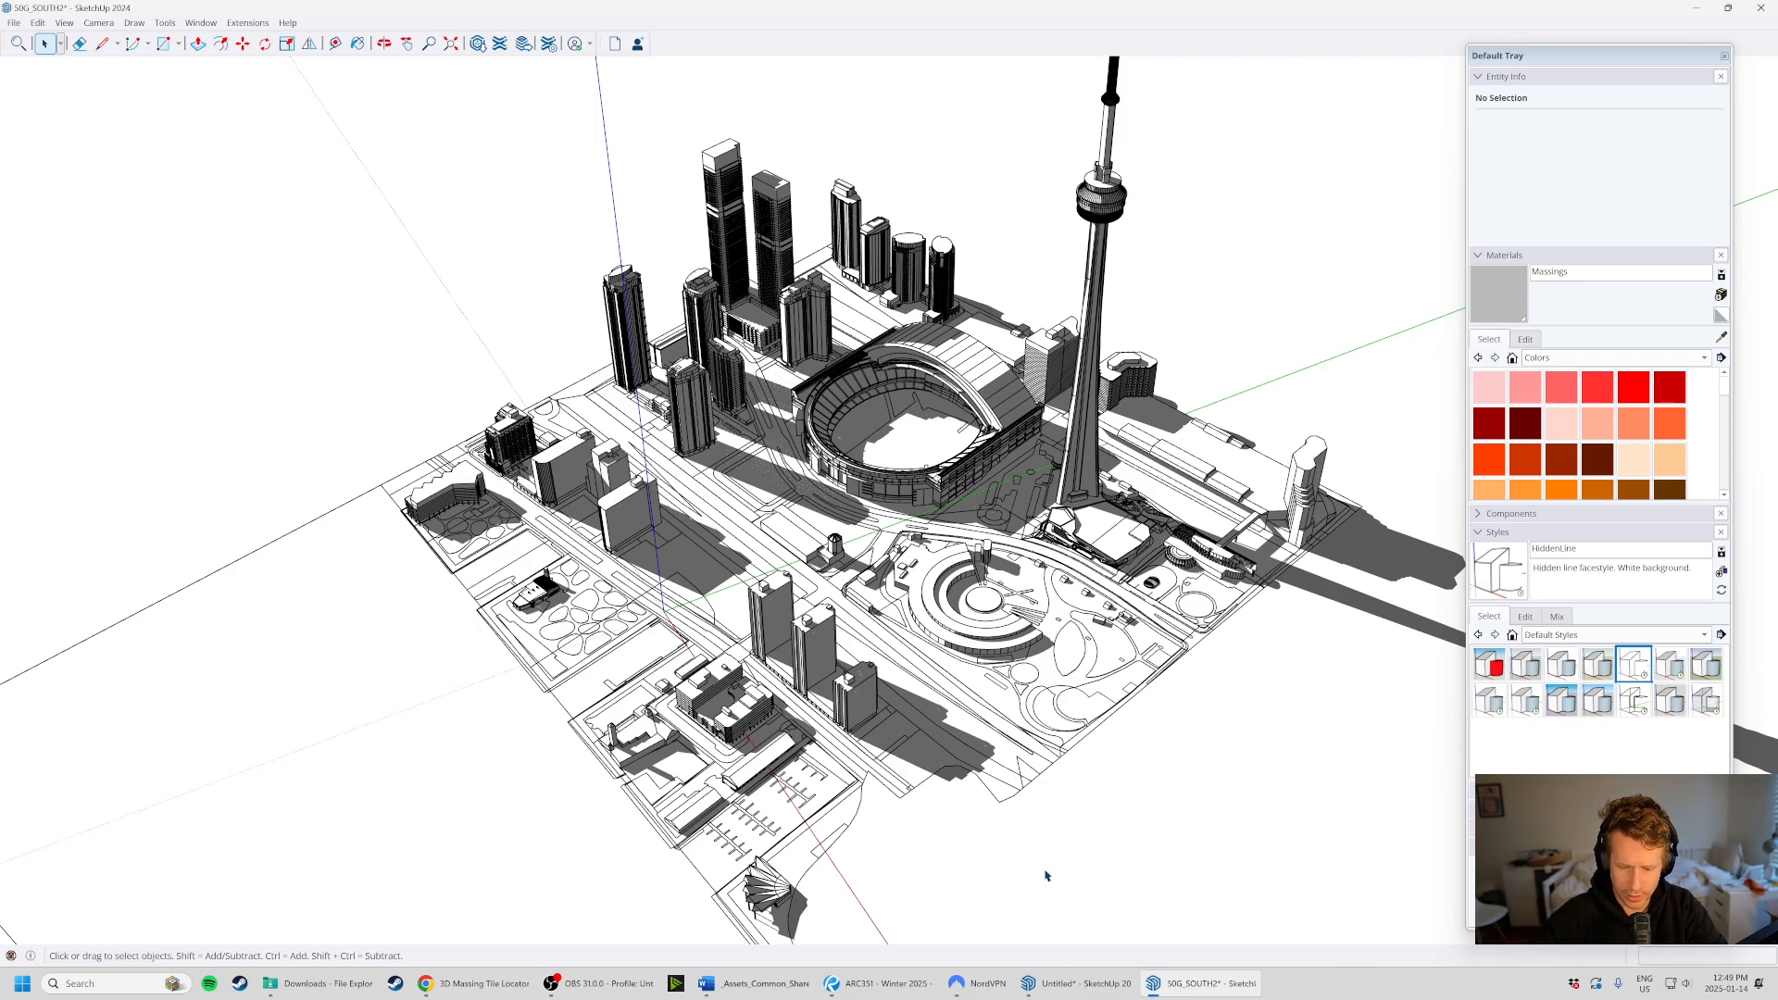
- Switch to File Explorer and open the 50G_NORTH2 model from the Downloads folder
click(319, 983)
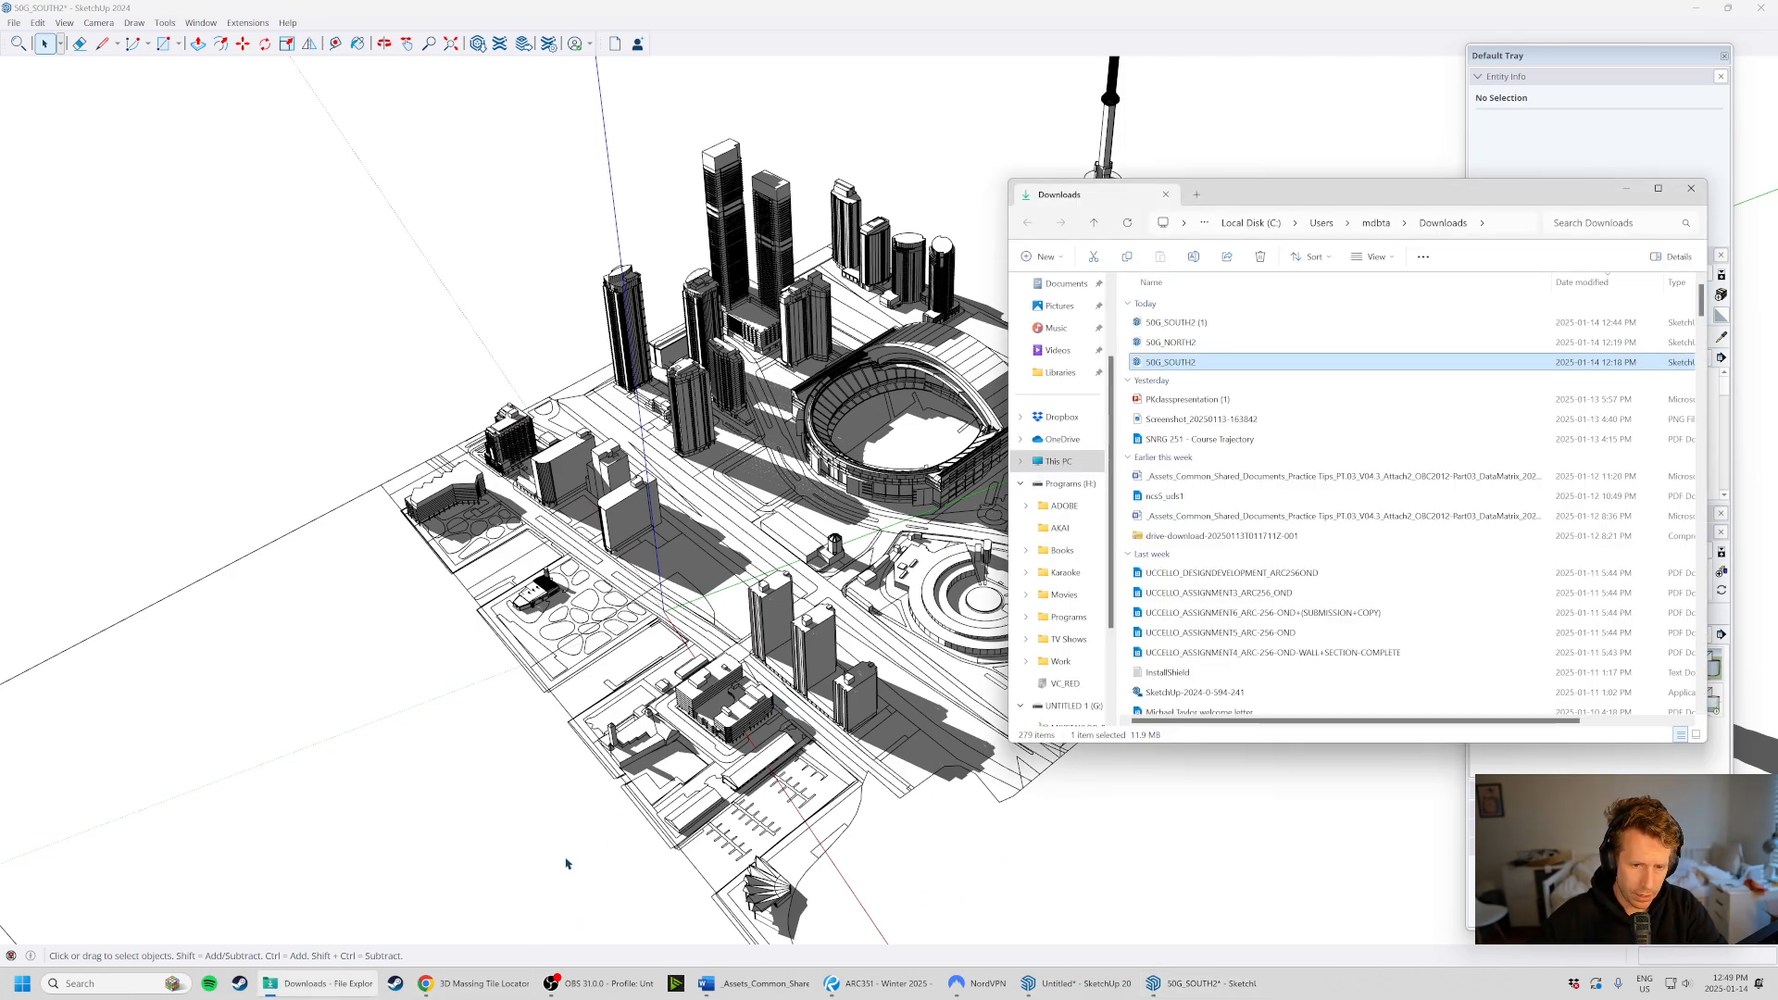
click(1202, 344)
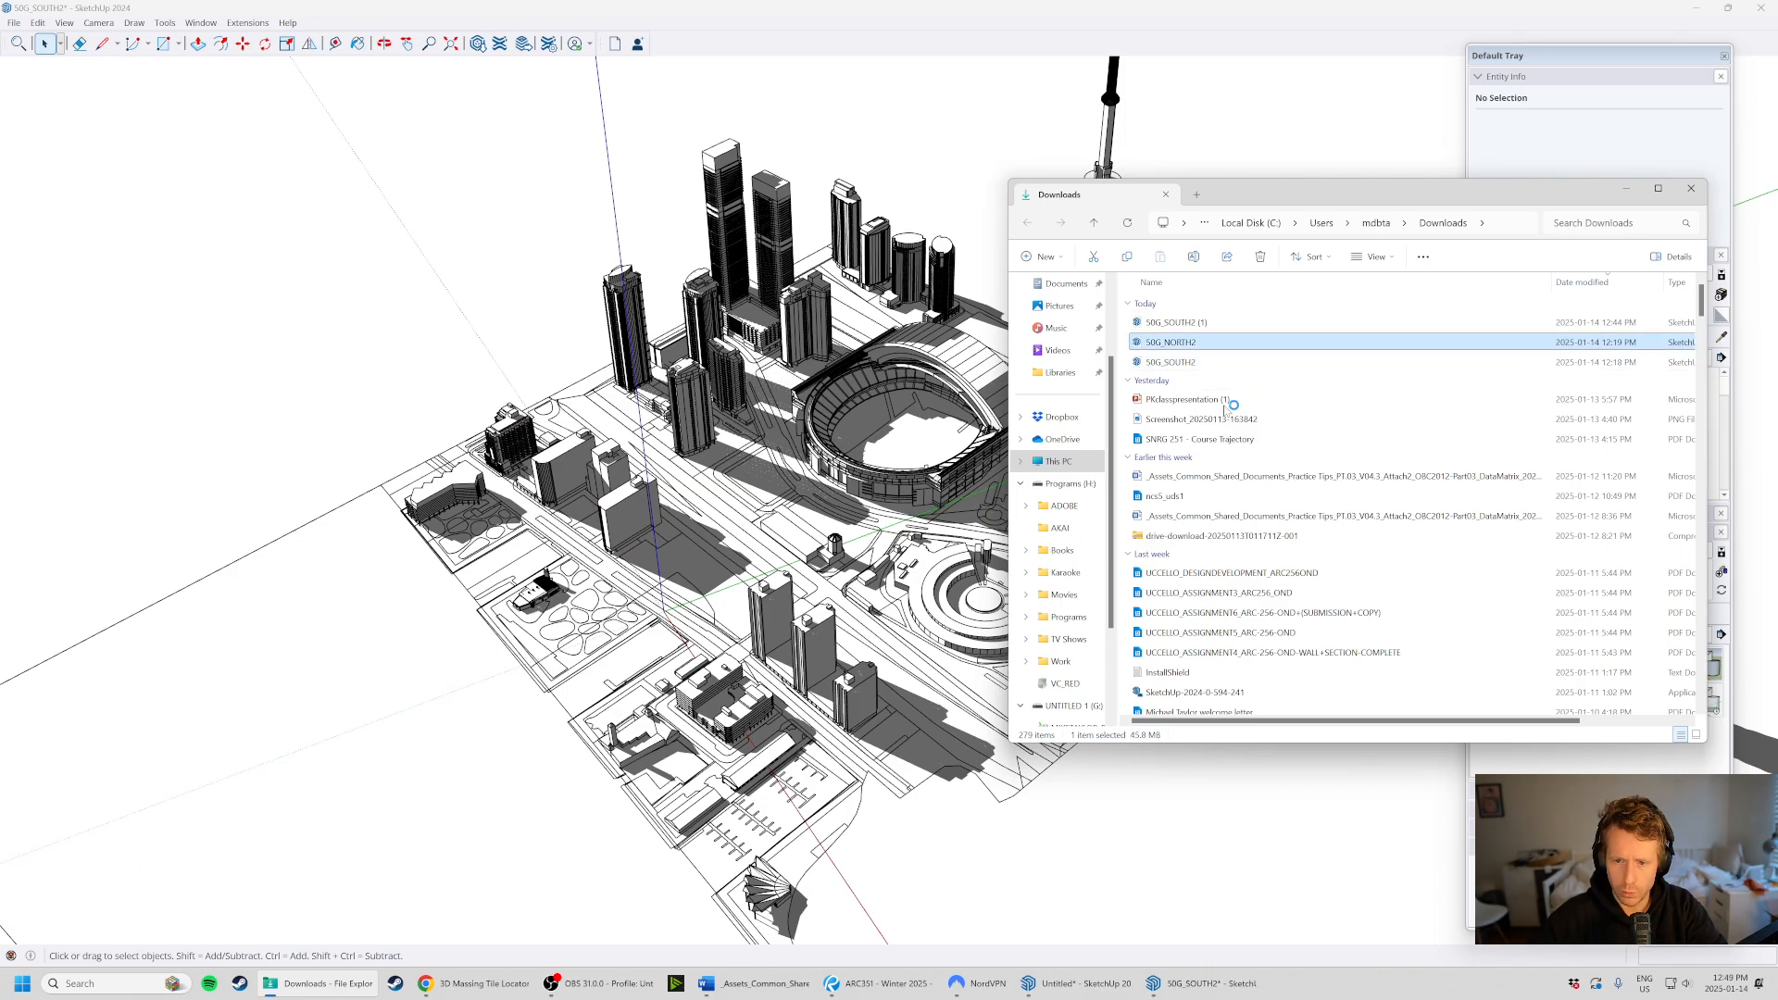
key(Return)
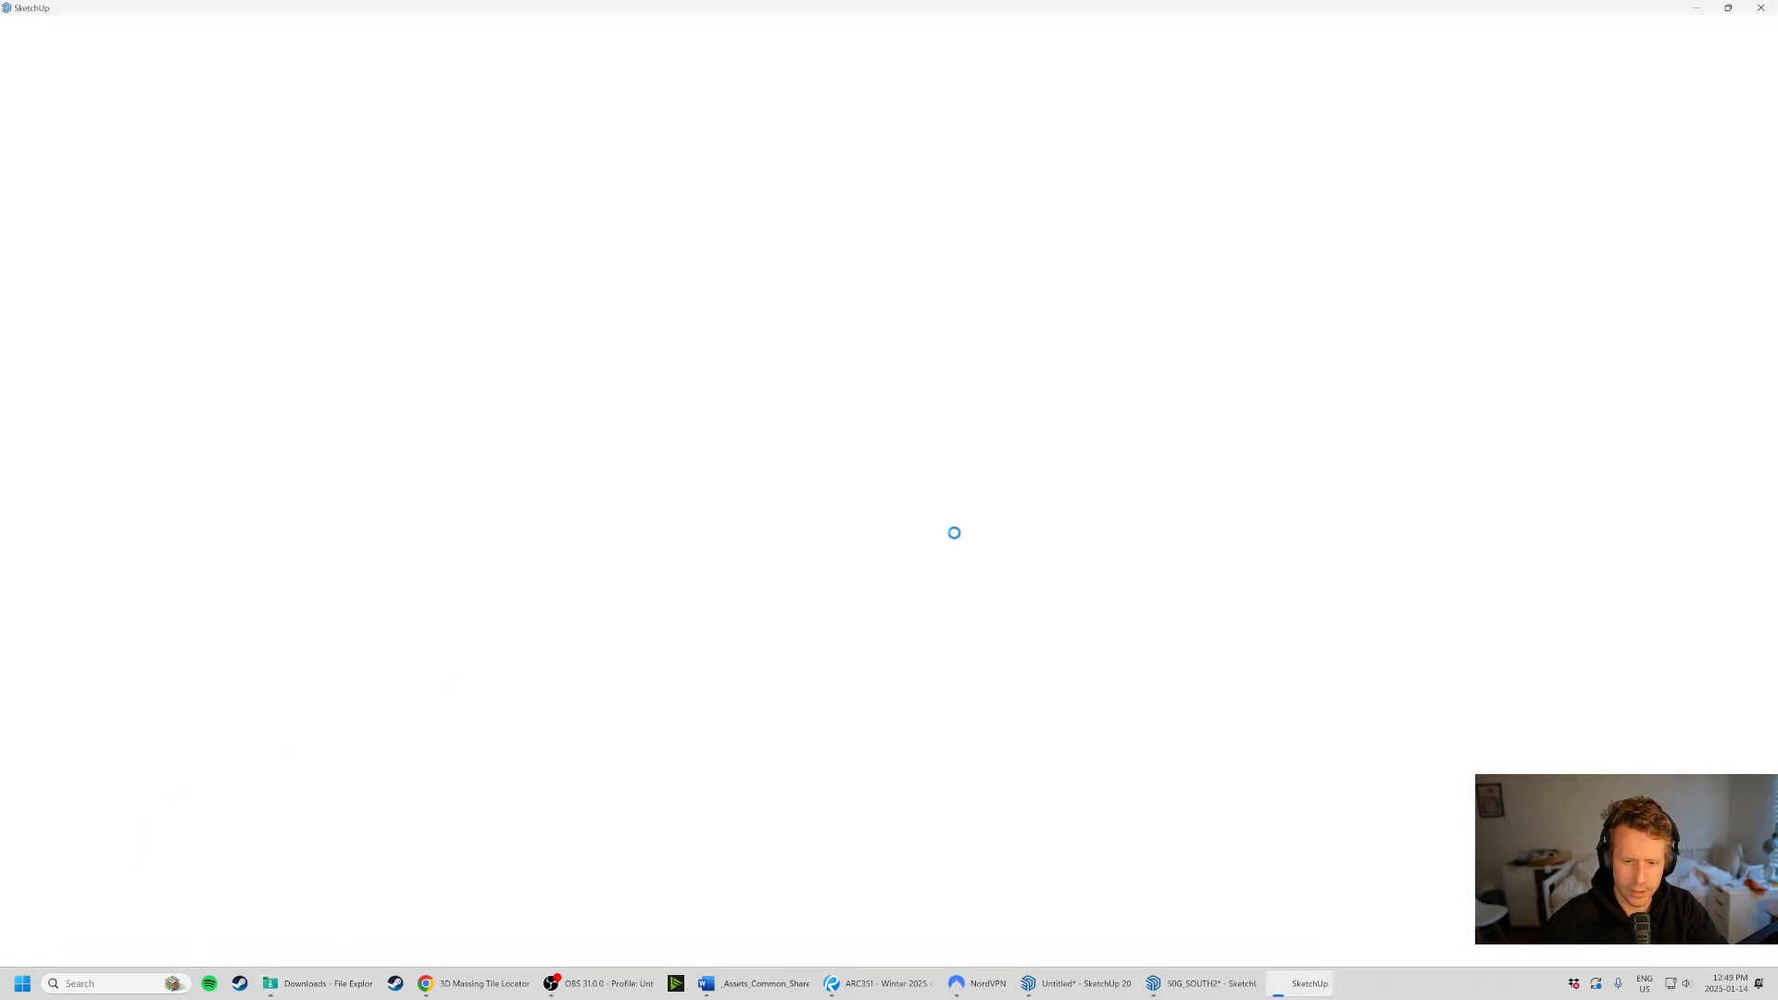
- Close the 50G_SOUTH2 and Untitled model windows without saving their changes
mouse_move(1204, 991)
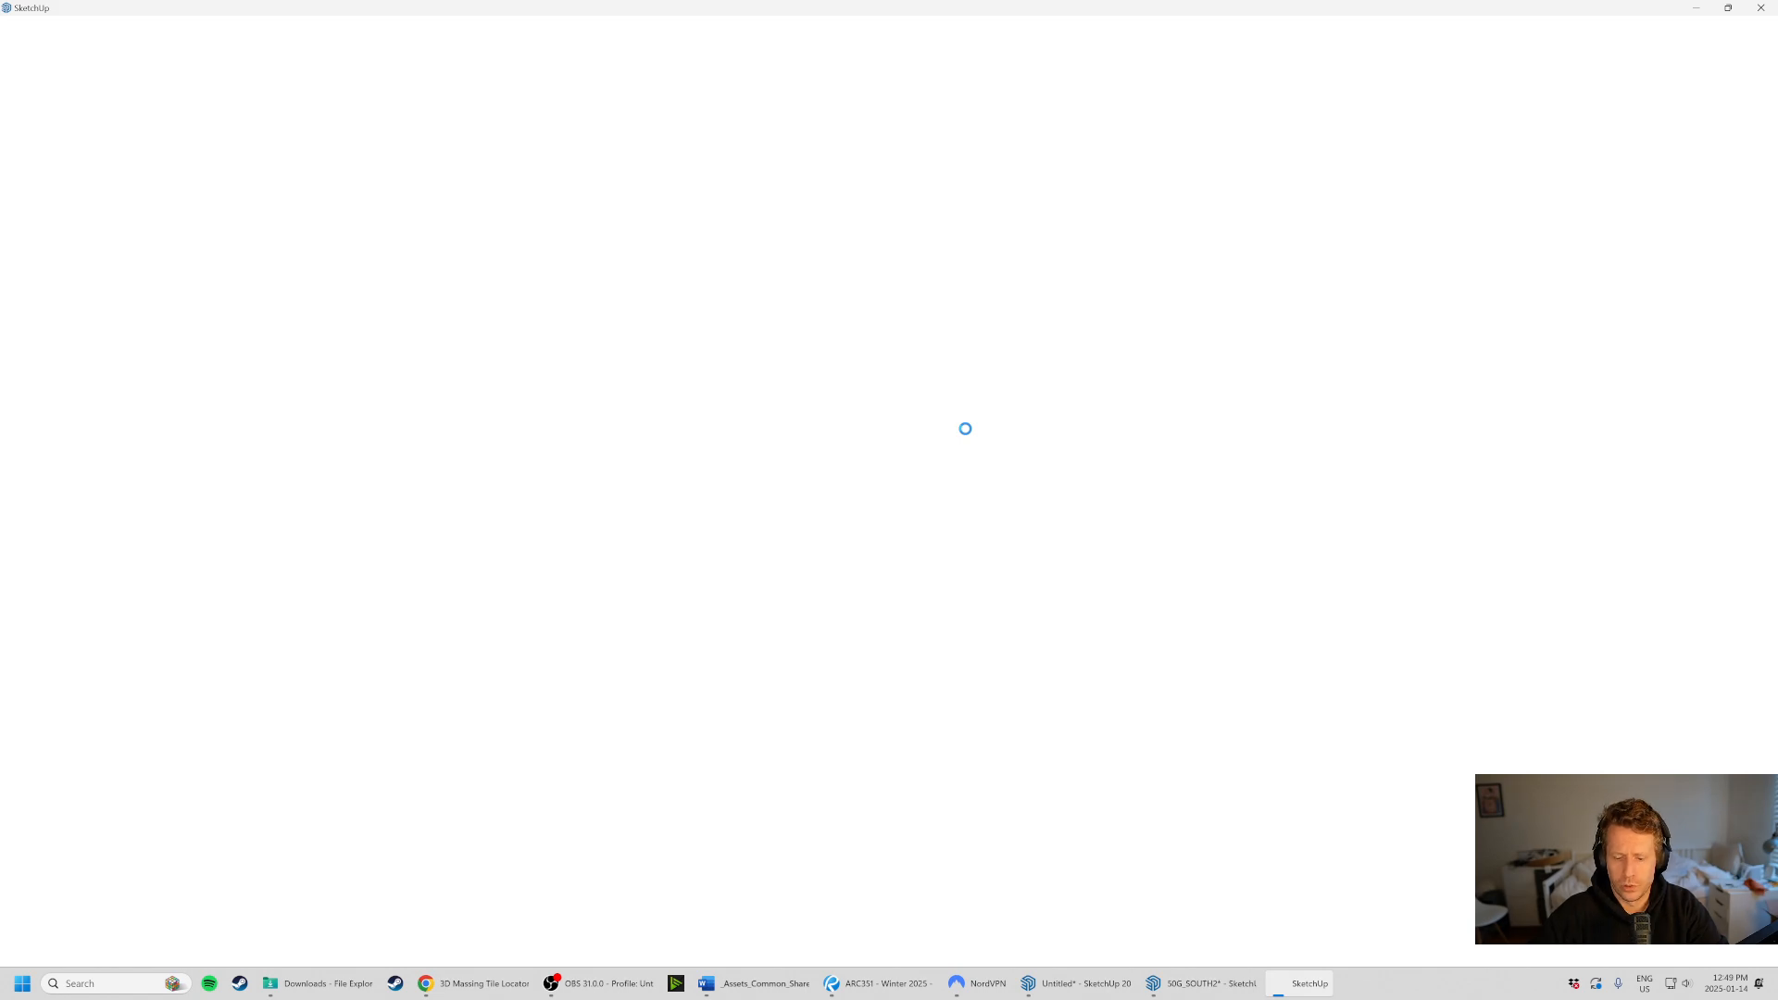
right_click(1219, 980)
click(1202, 946)
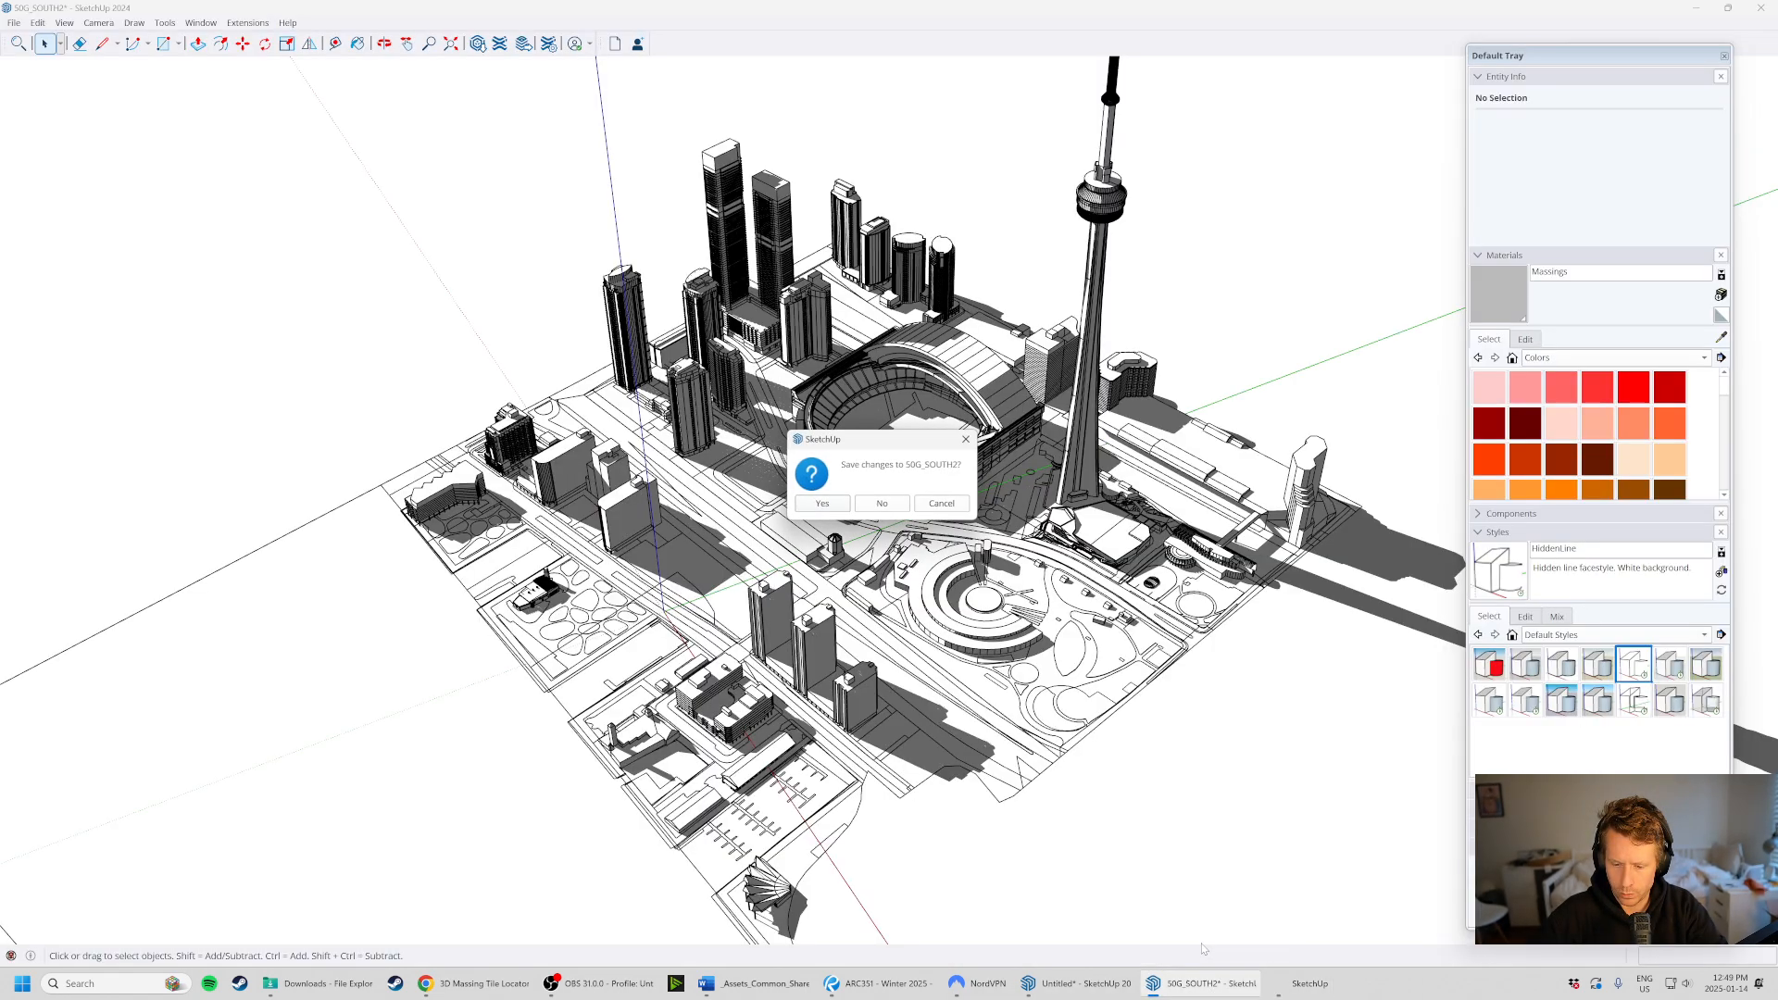
key(n)
right_click(1153, 984)
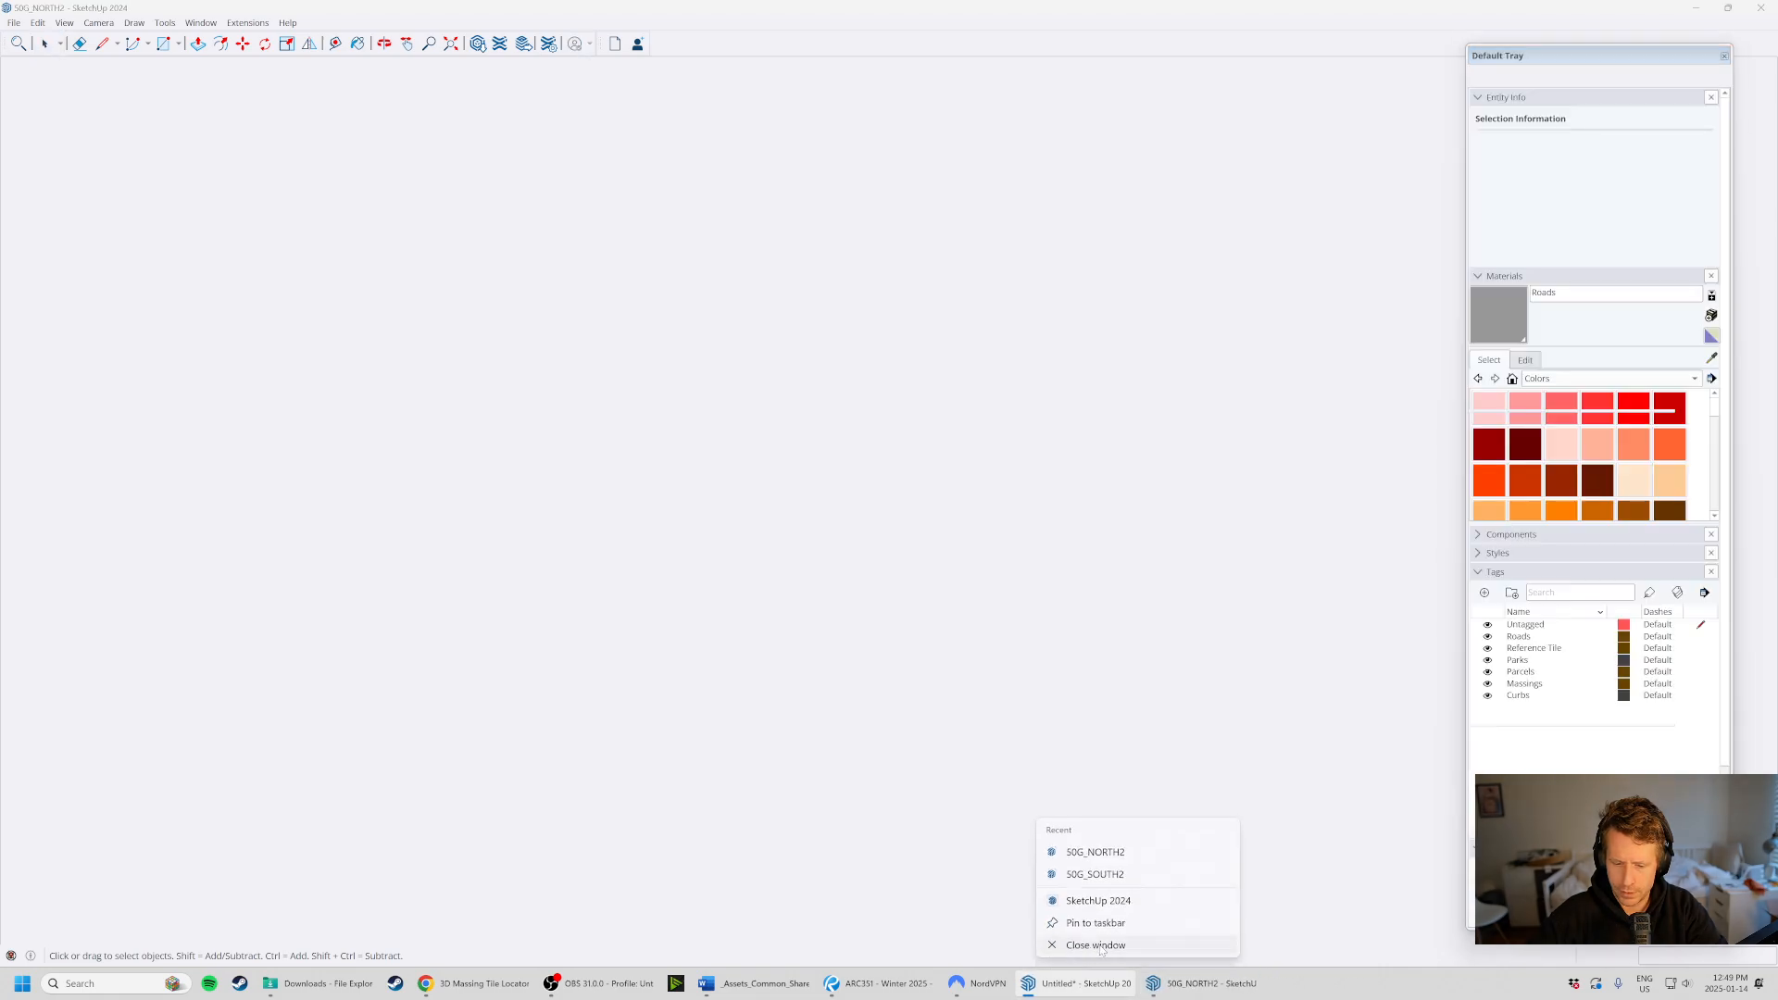
click(1095, 945)
key(n)
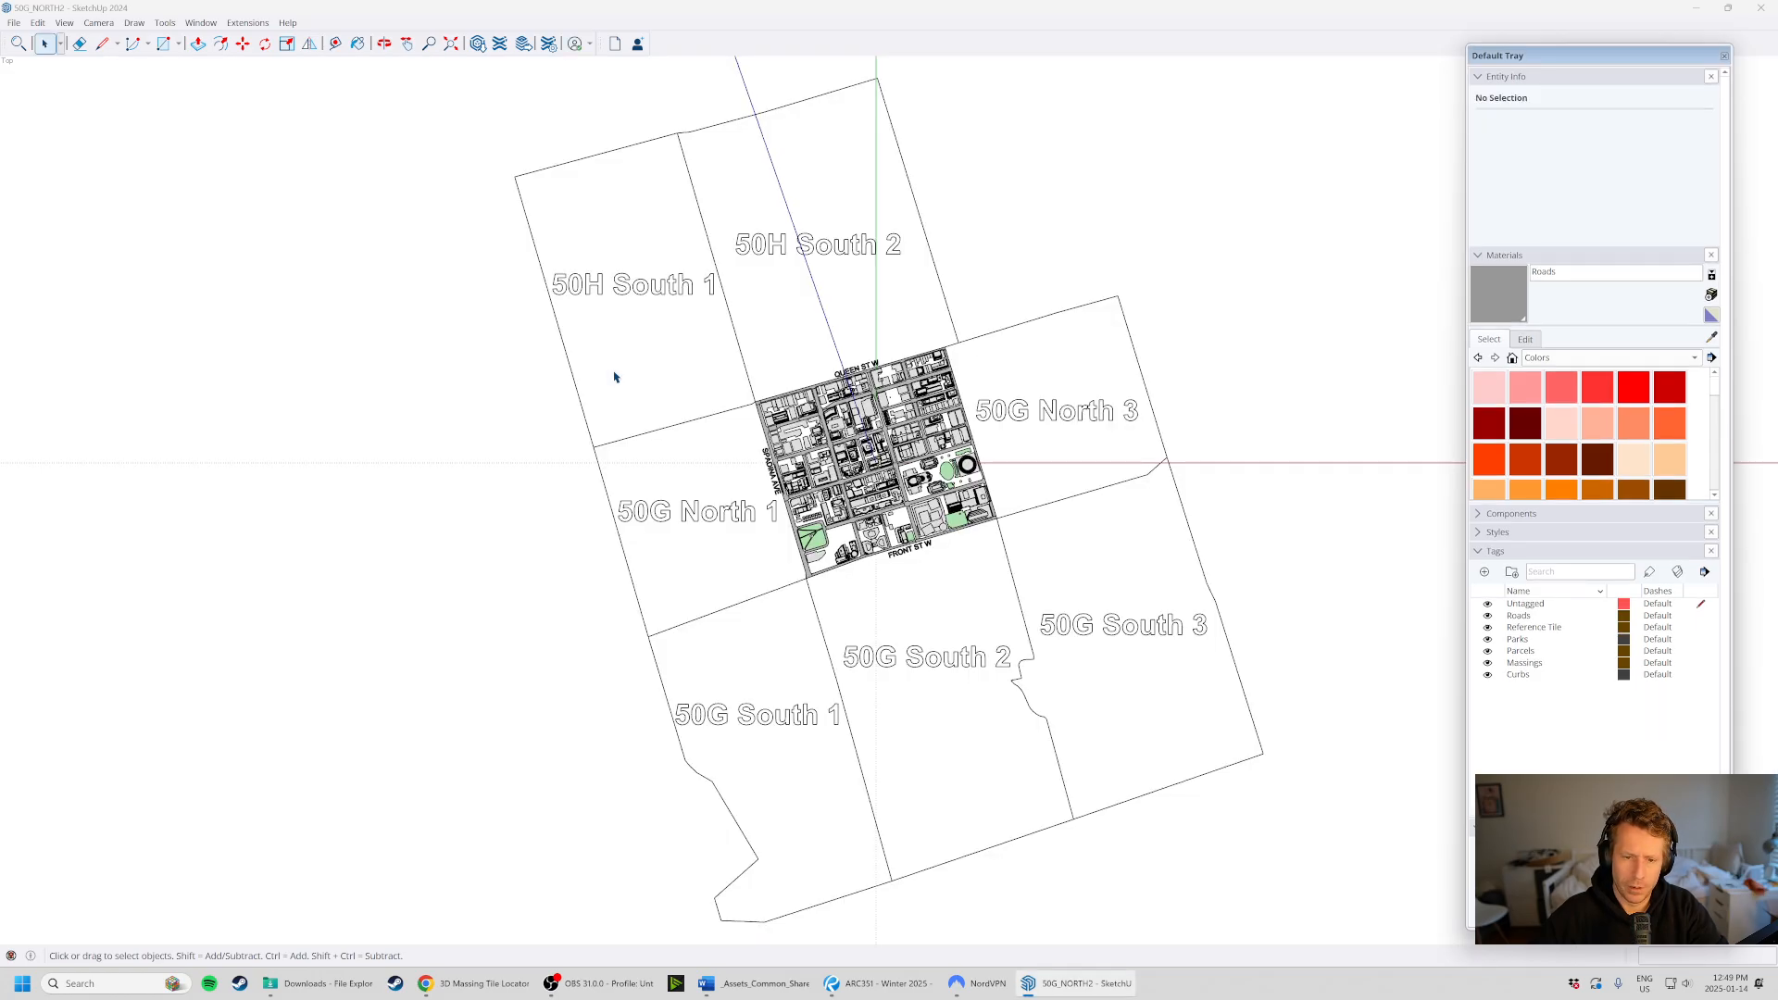
- Examine the 50G North 2 tile's buildings, streets and parks from overhead, up close and near ground level
key(o)
drag(878, 557, 671, 561)
scroll(805, 421, up, 3)
key(space)
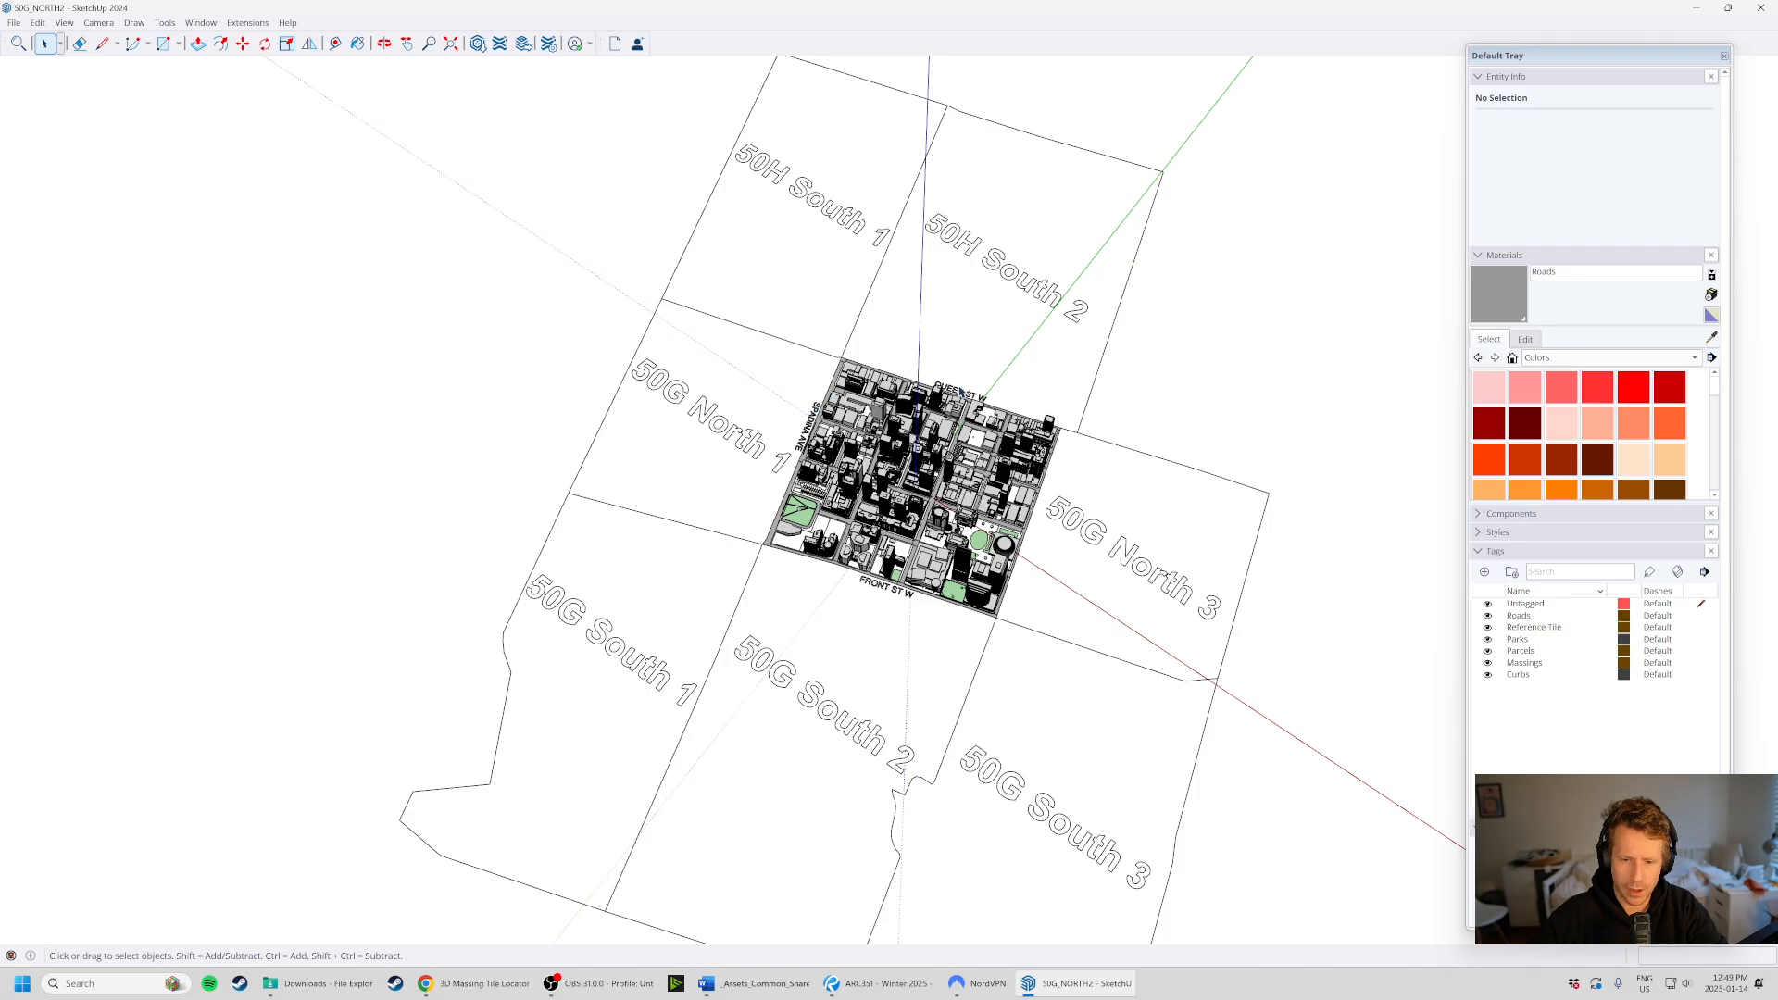
middle_drag(1043, 562, 726, 448)
scroll(1025, 508, up, 3)
middle_drag(1025, 509, 861, 584)
scroll(907, 553, up, 3)
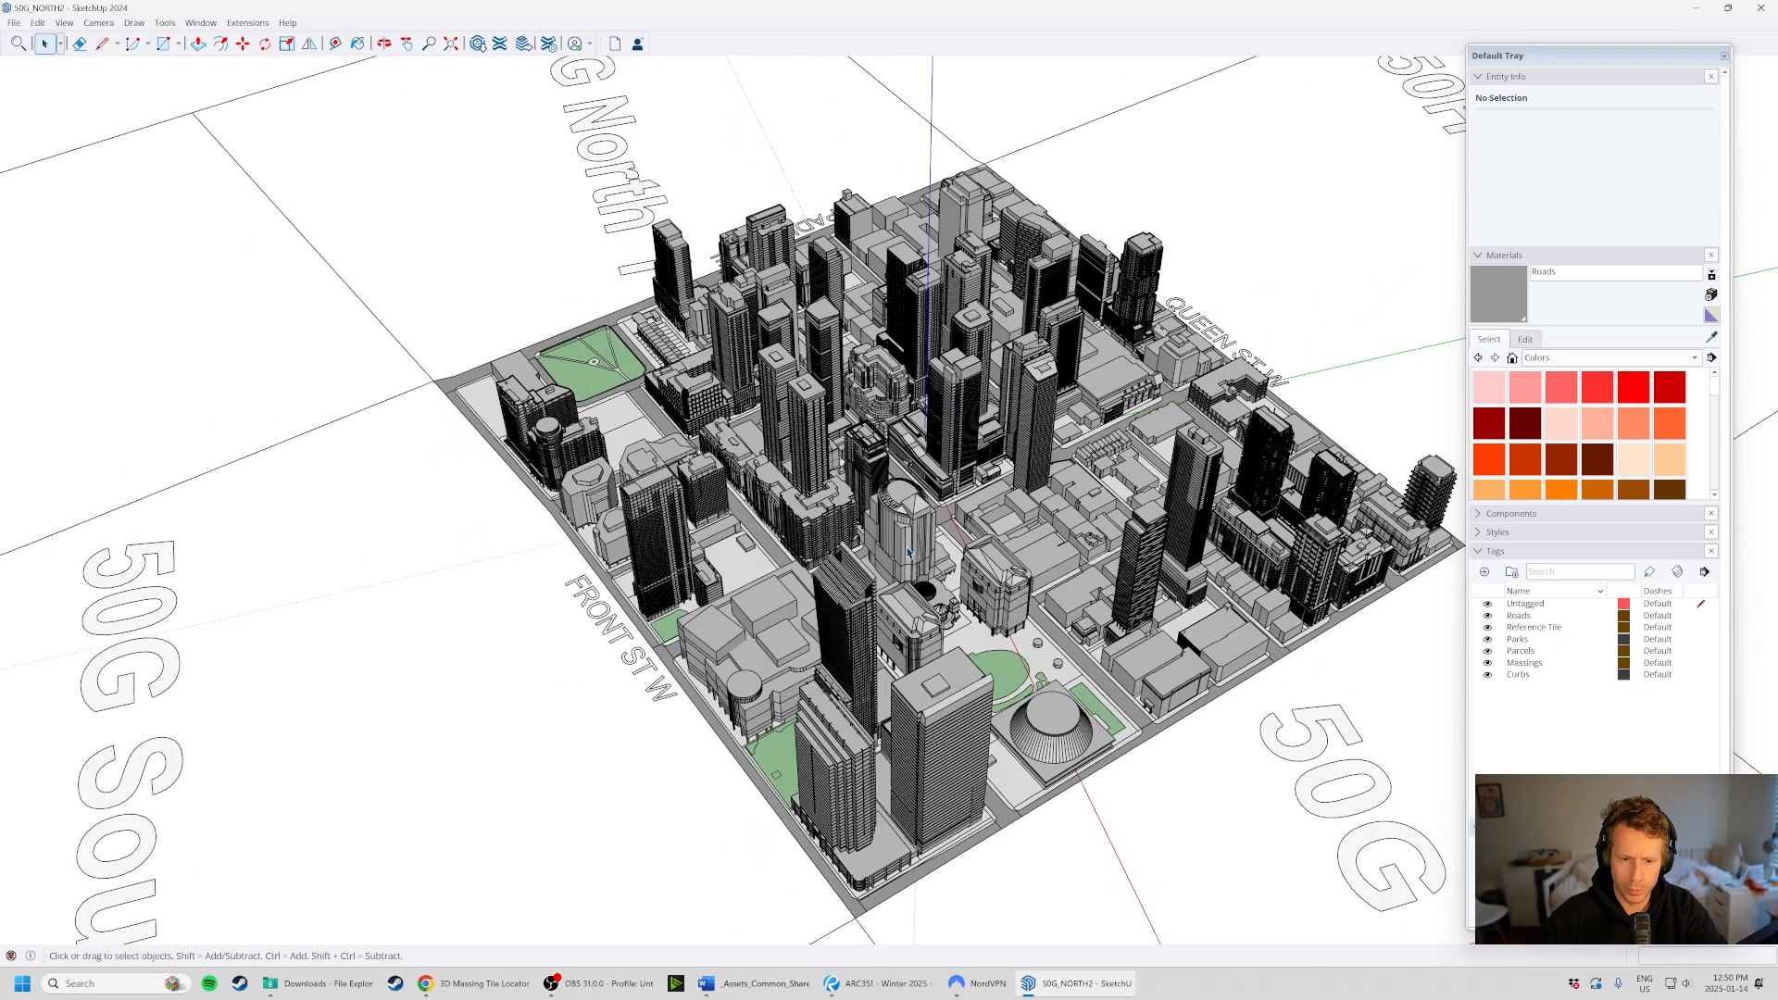
middle_drag(1000, 567, 1065, 613)
scroll(738, 501, up, 5)
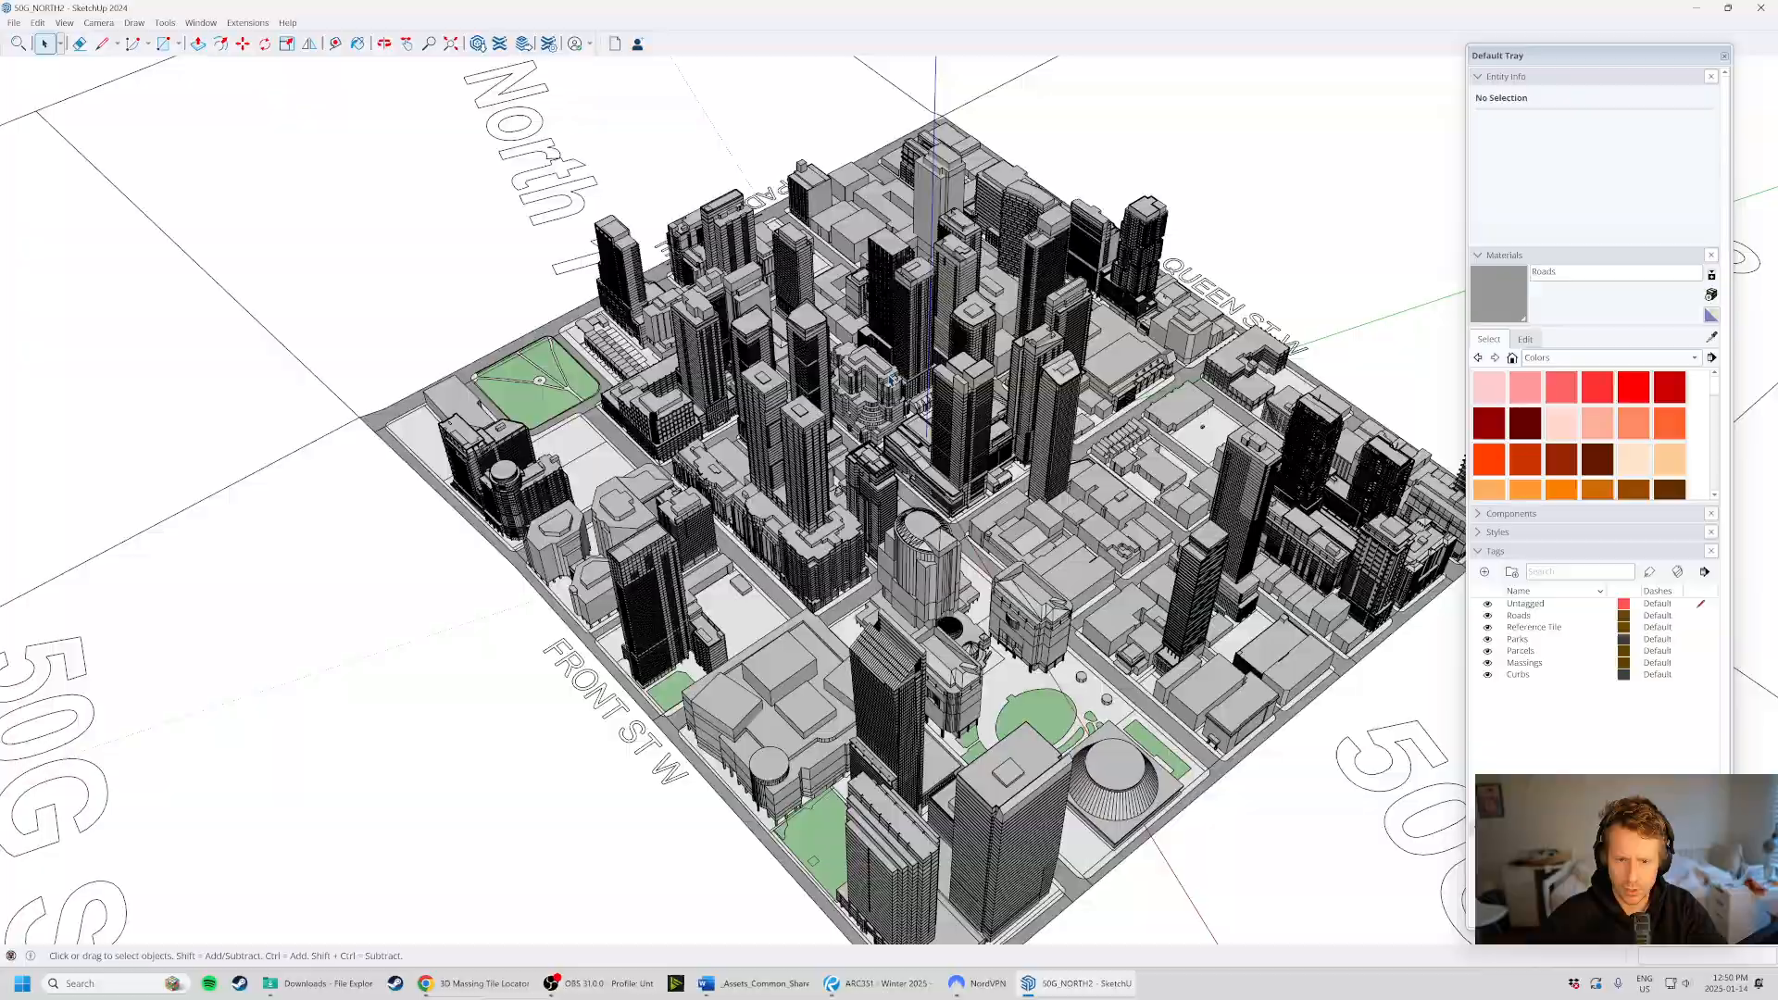
scroll(738, 501, up, 8)
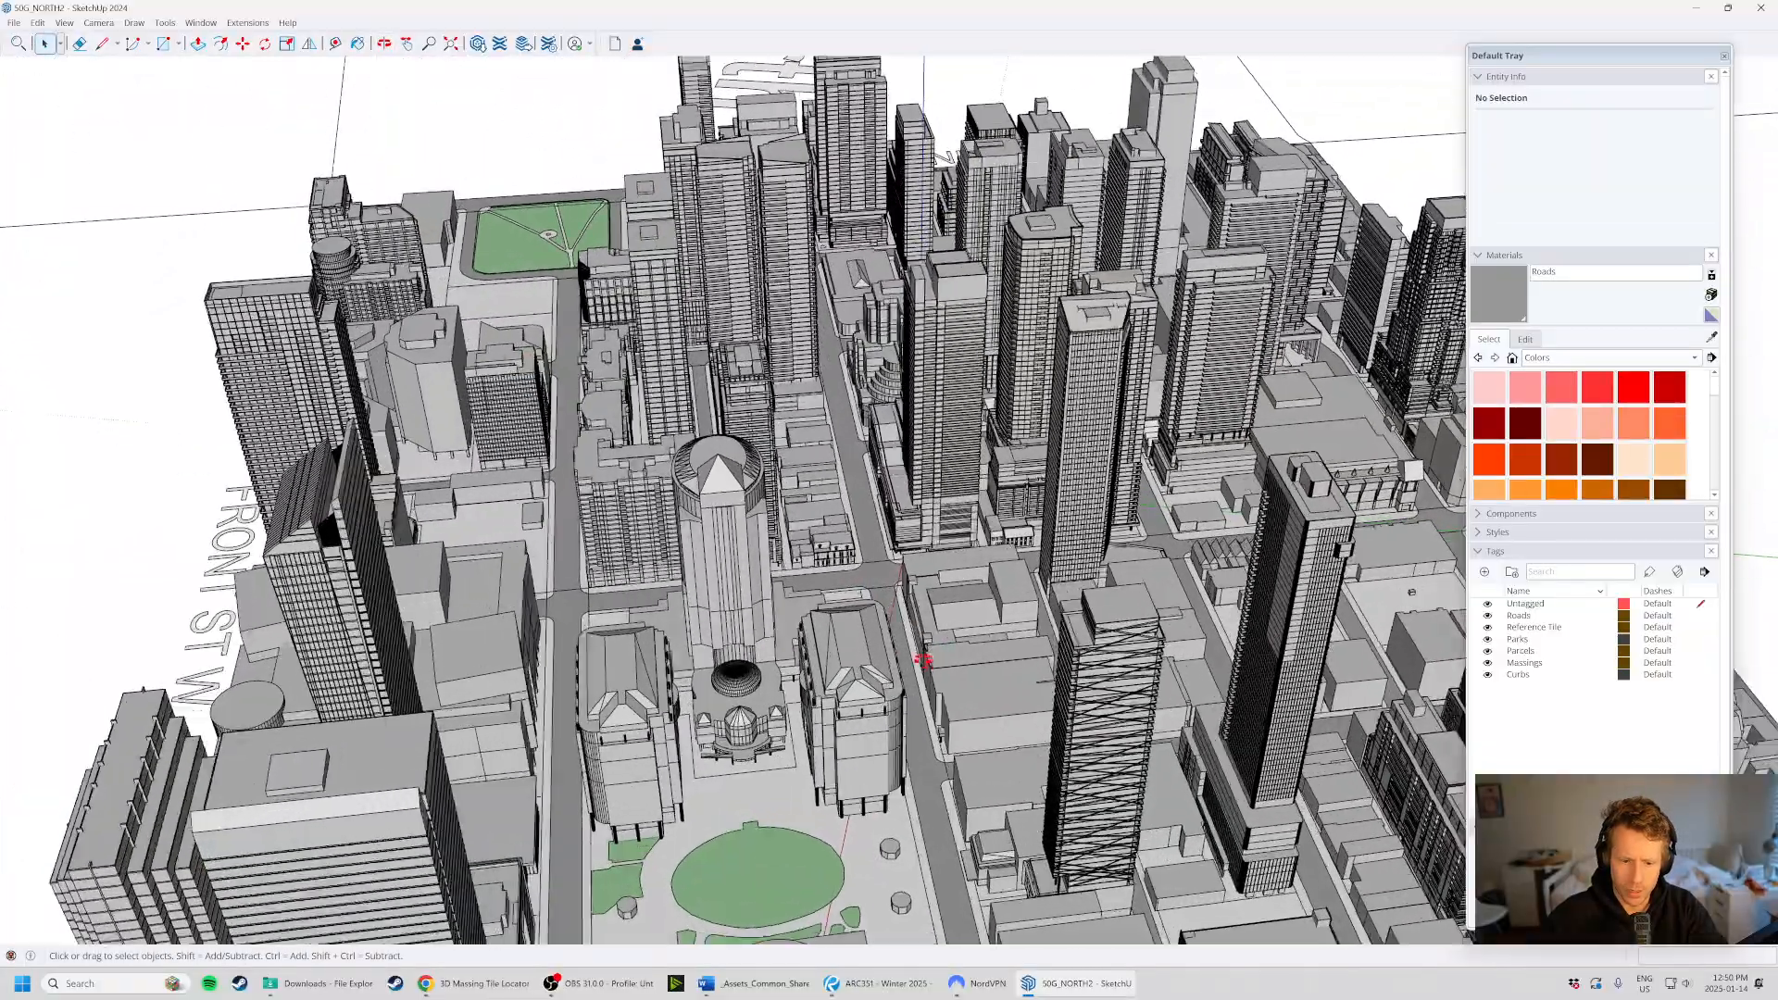
middle_drag(924, 659, 866, 380)
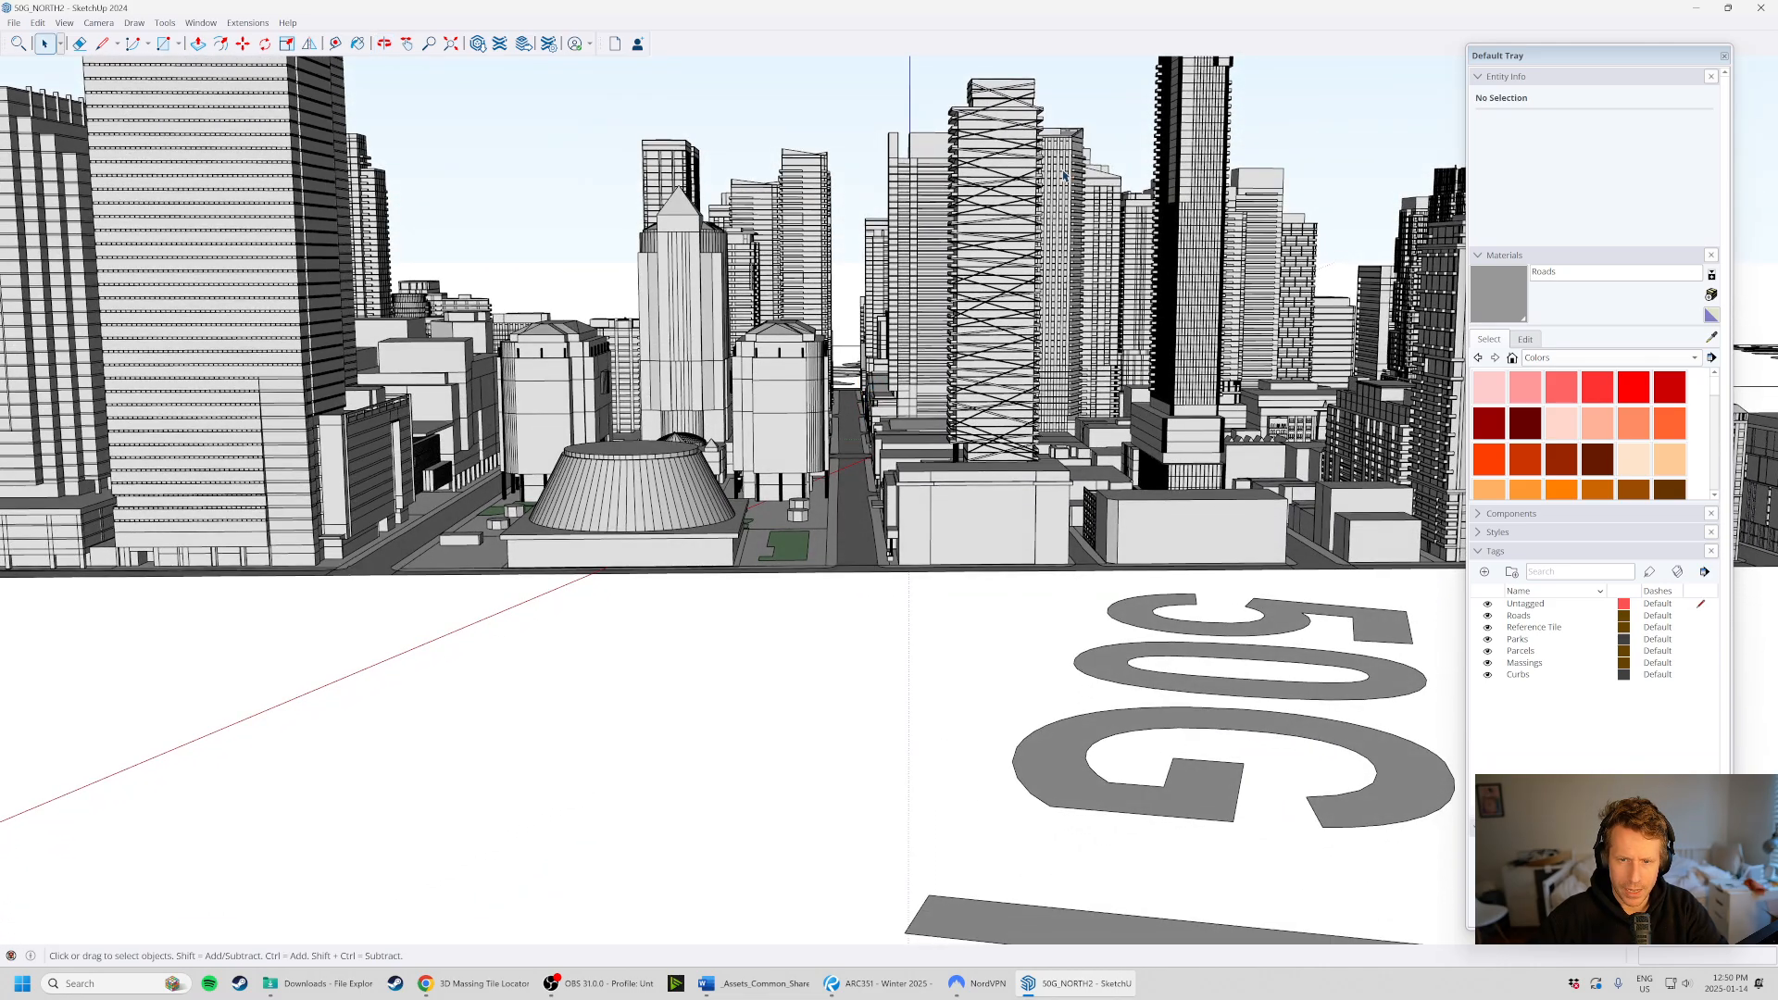
- Select the 50G North 2 tile's building massings component and view its full extent
click(1001, 168)
middle_drag(1001, 167, 778, 581)
scroll(778, 580, down, 3)
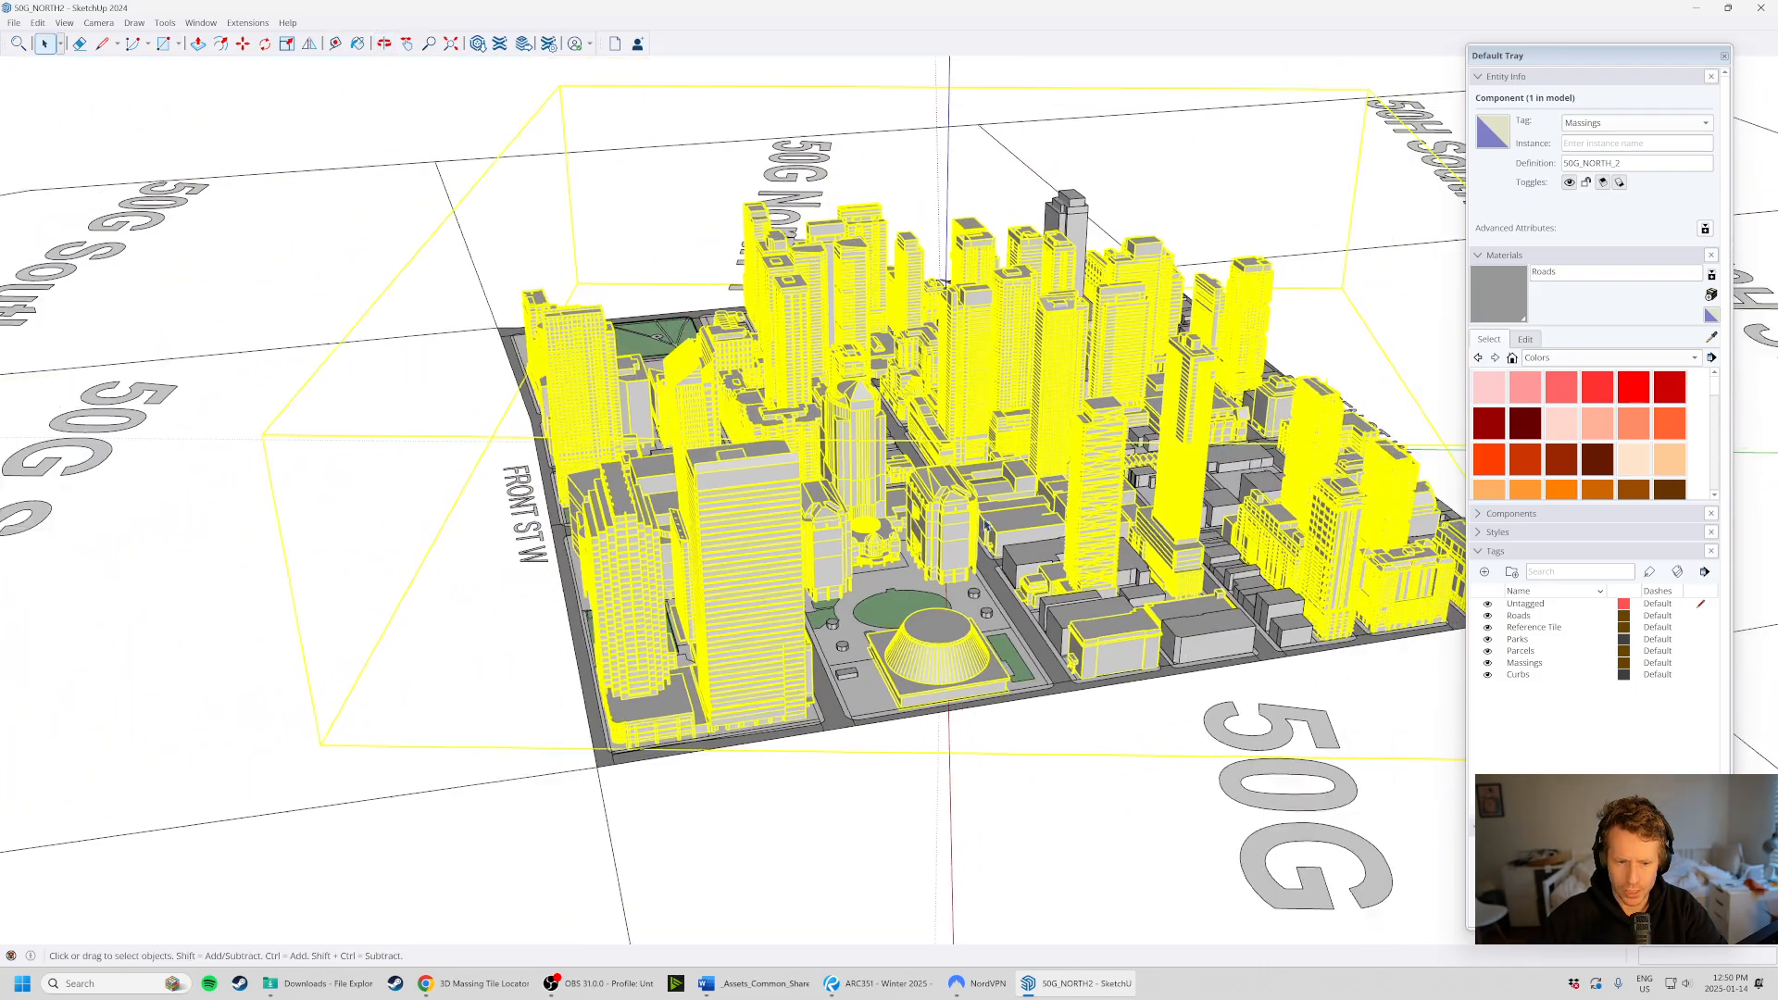
- Clear the selection and show the shadow settings, collapsing the tag, material and entity information sections
middle_drag(734, 465, 802, 582)
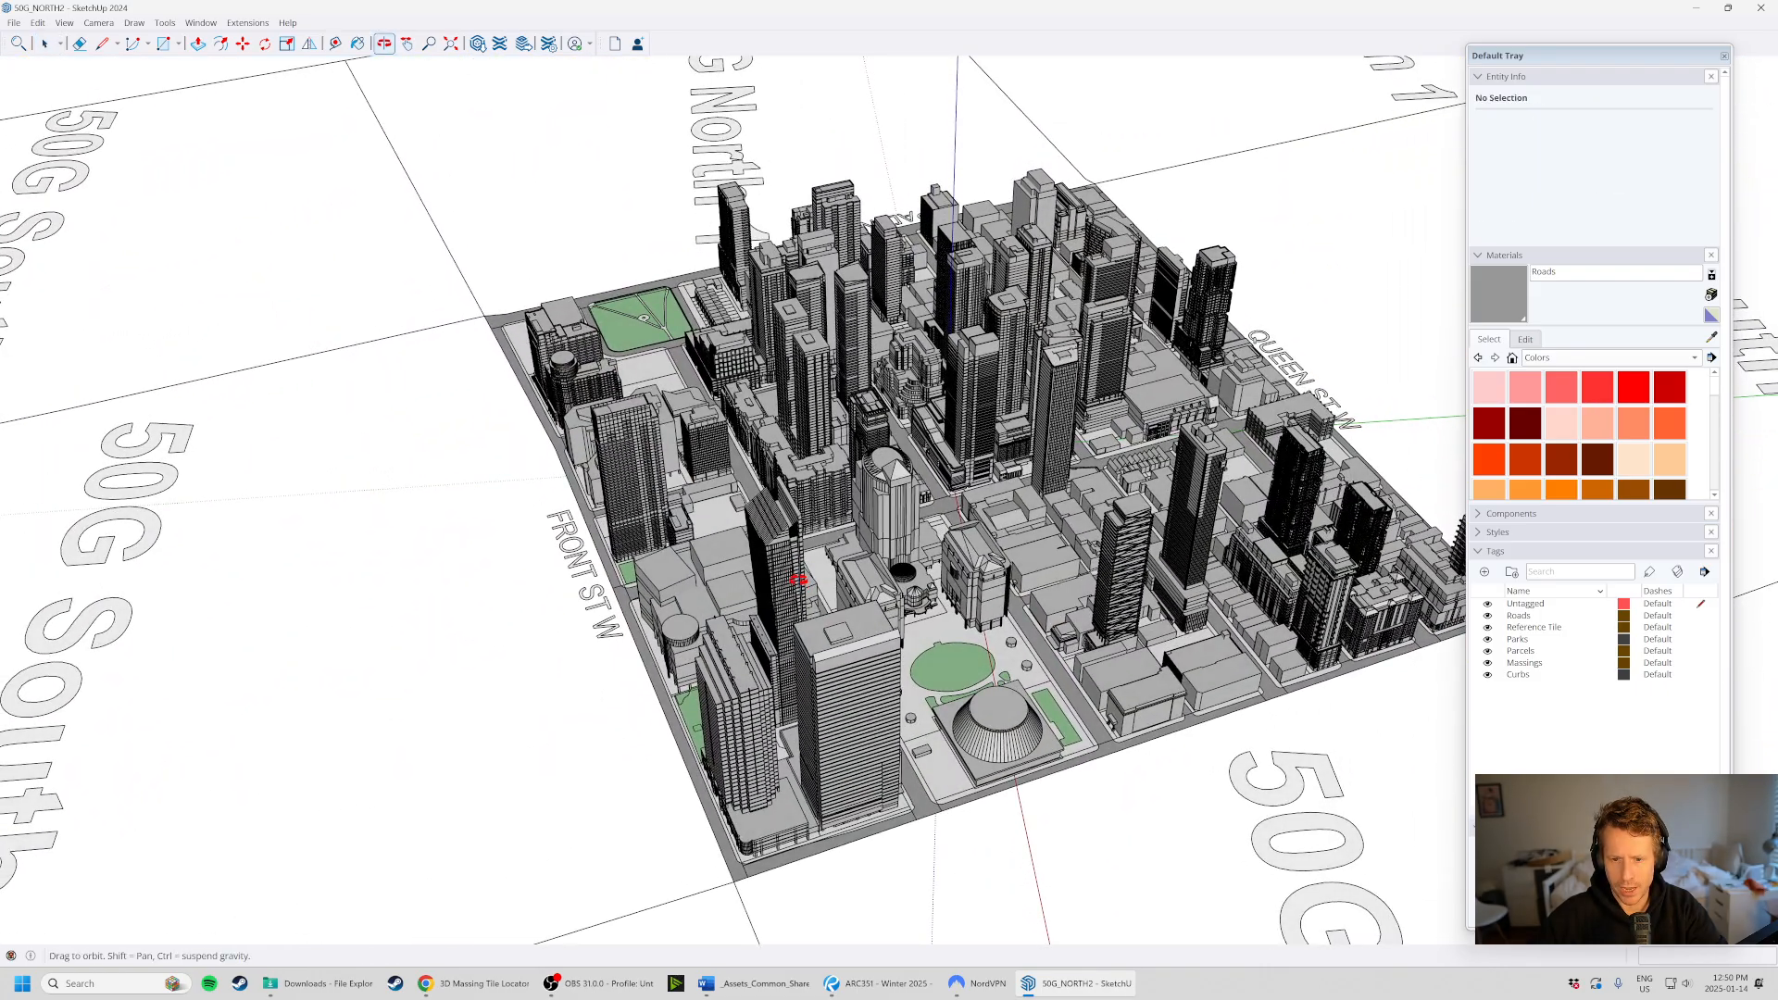
click(1566, 553)
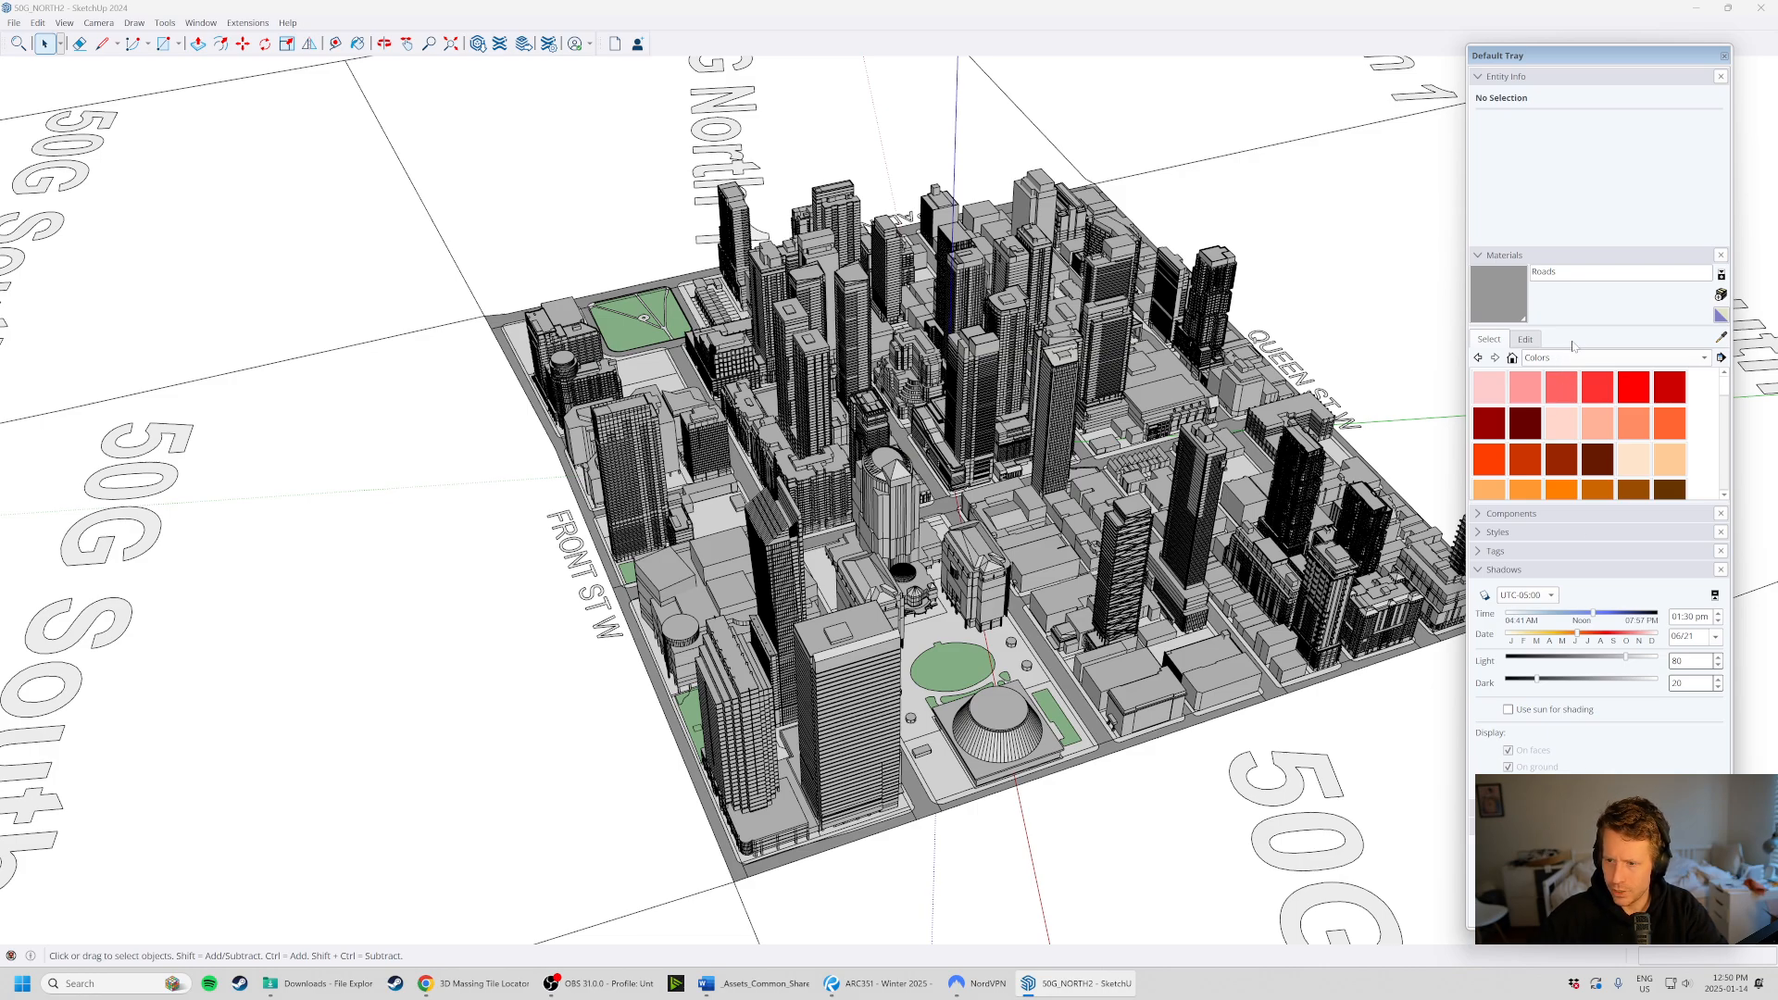
click(1584, 259)
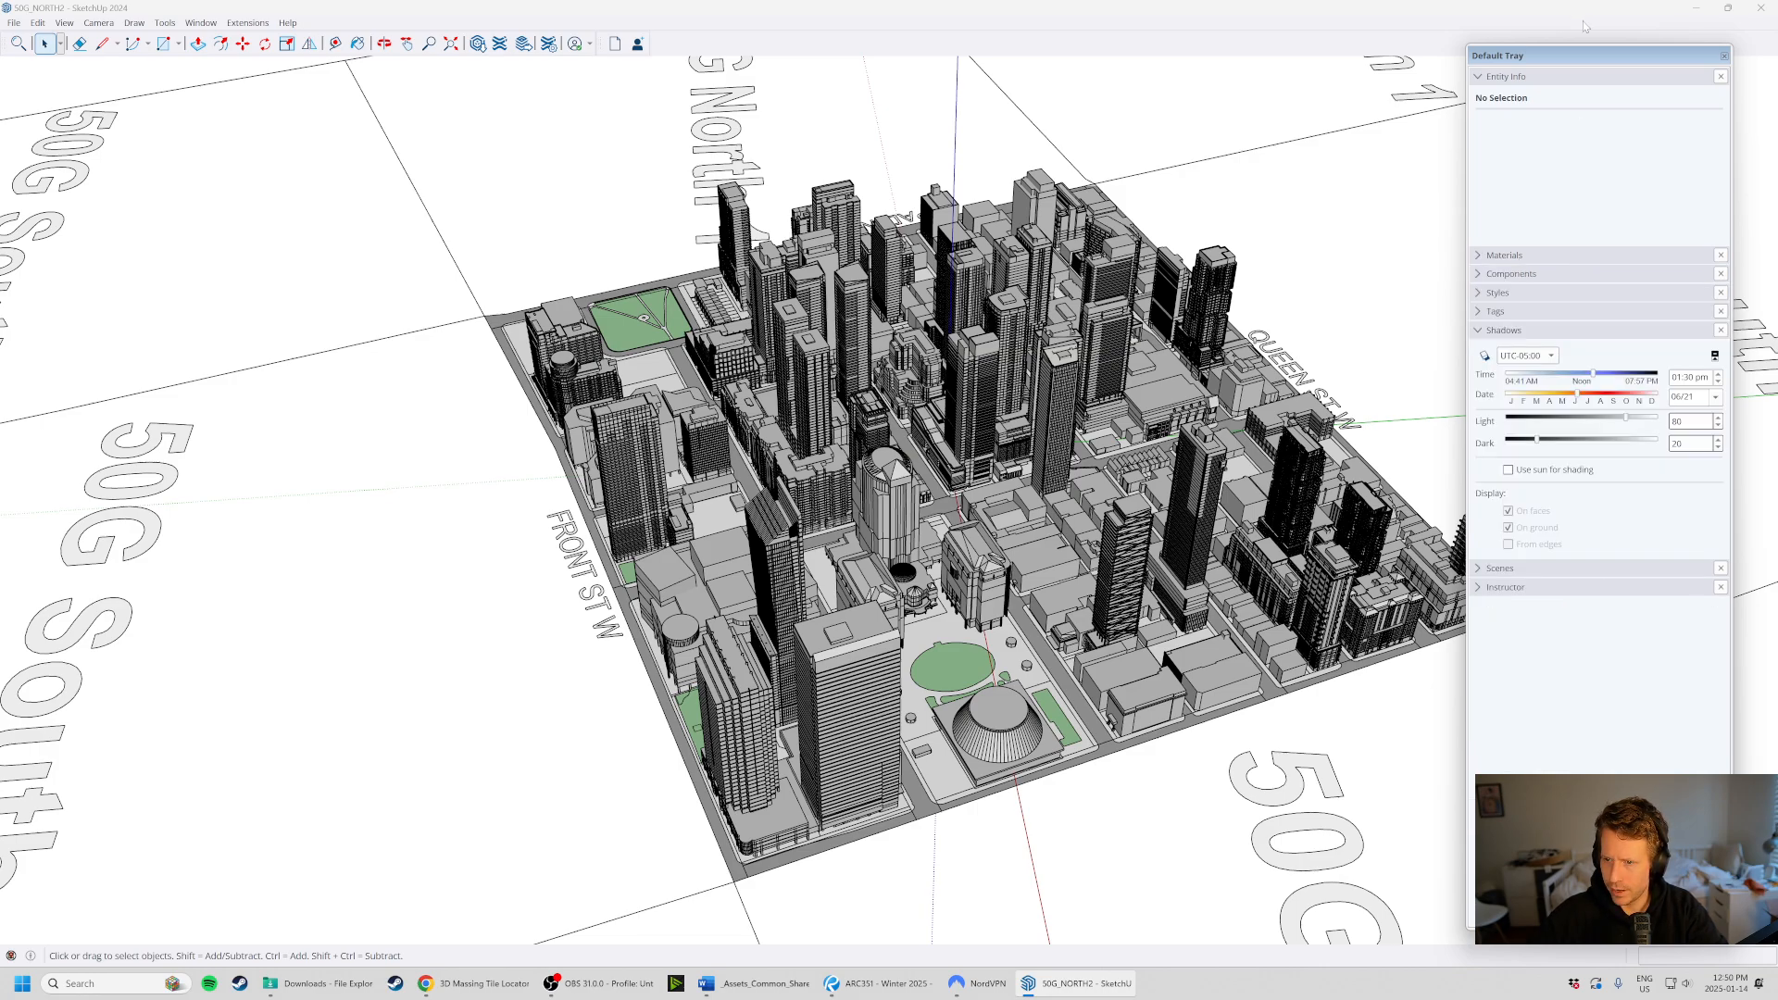
click(1586, 79)
click(1555, 404)
click(1555, 403)
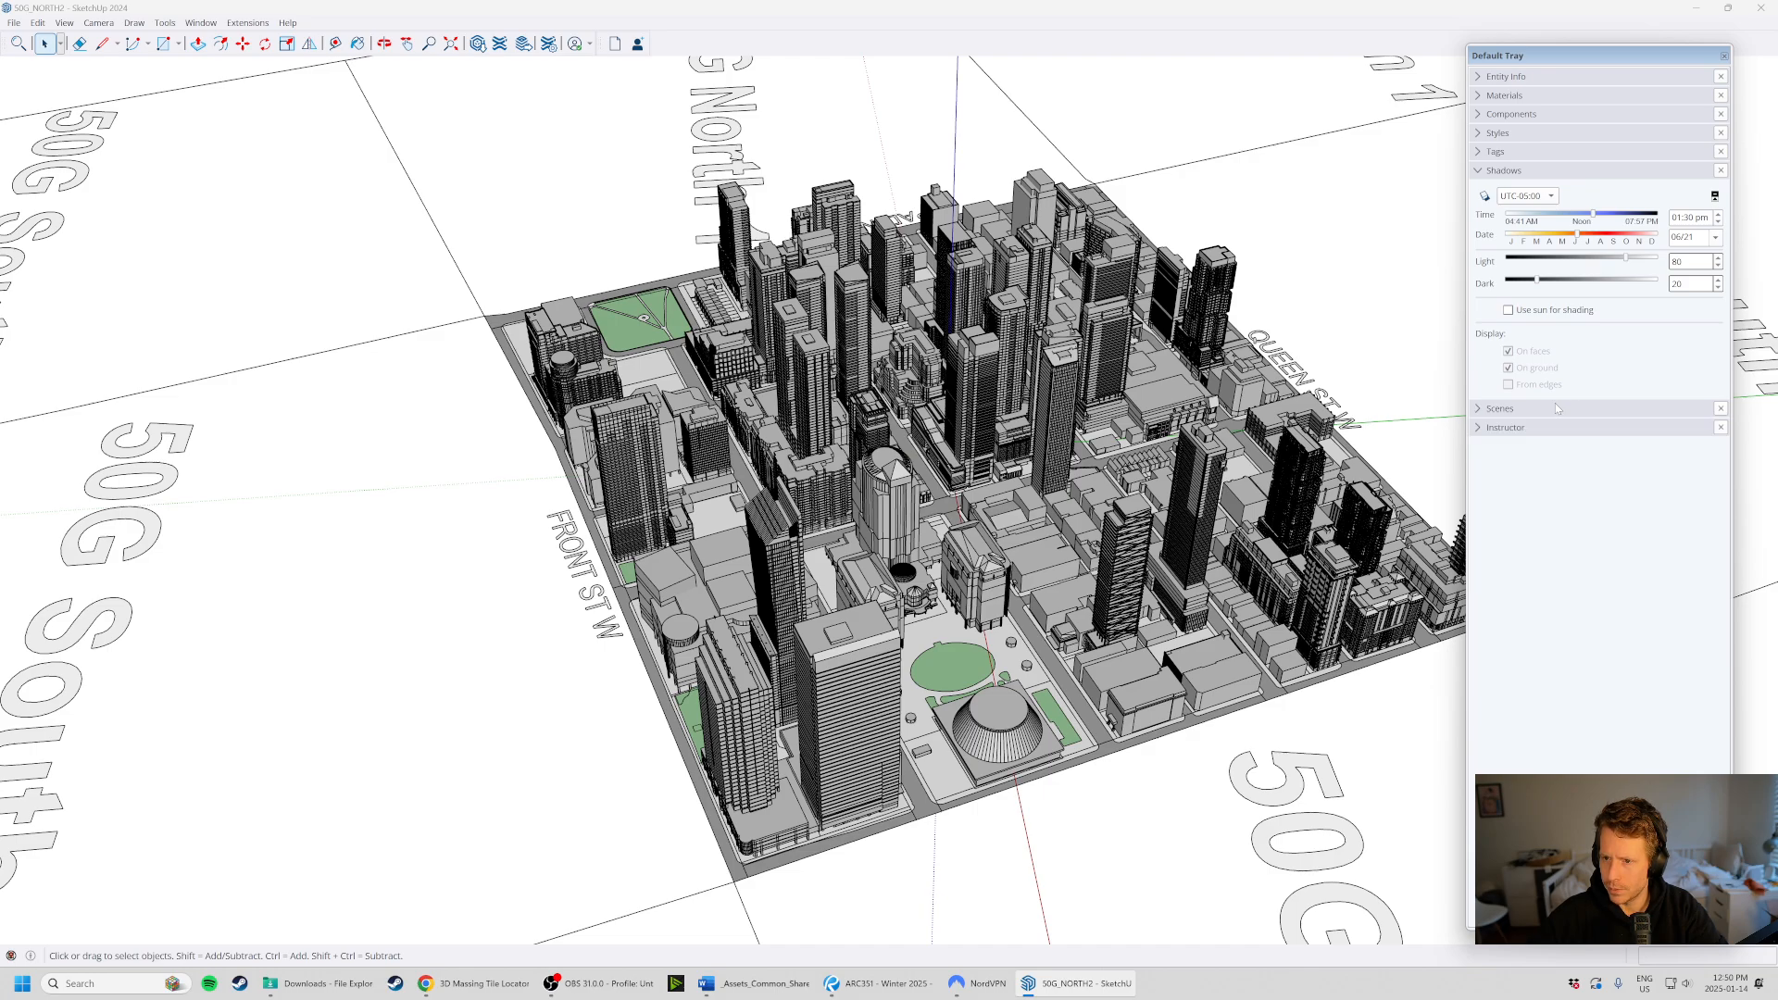
- Apply the HiddenLine style from the Default Styles collection to the model
click(1545, 134)
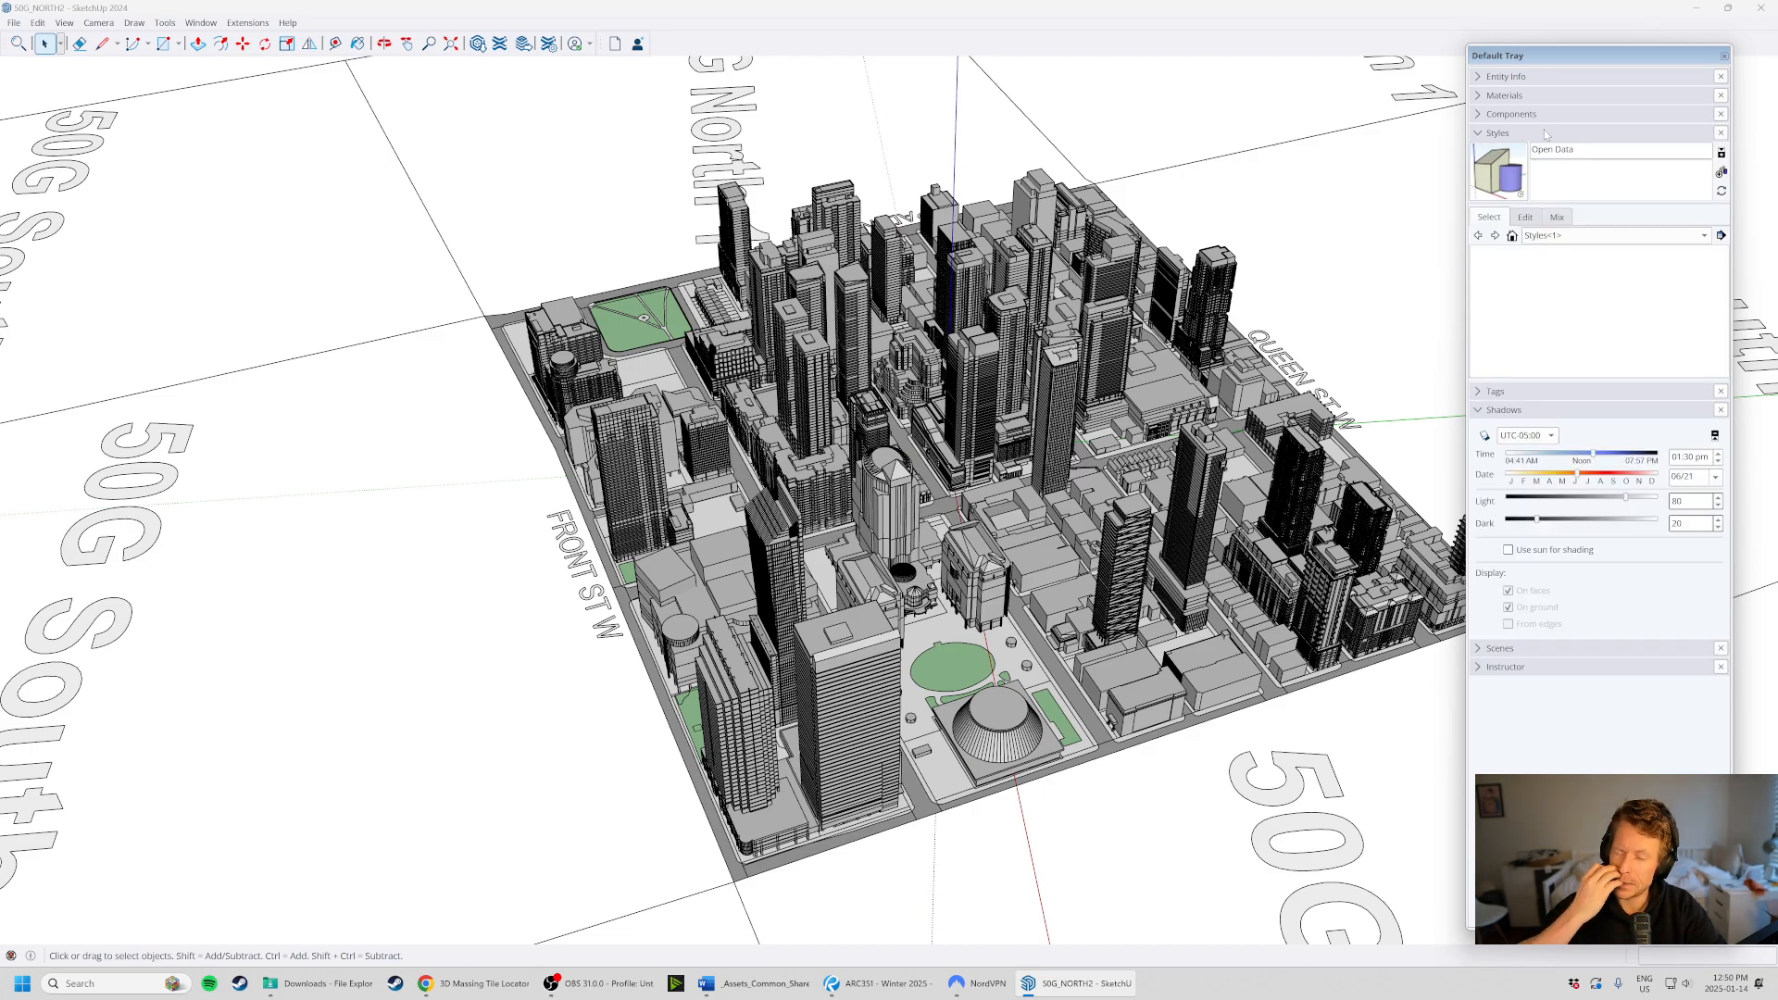
click(1563, 236)
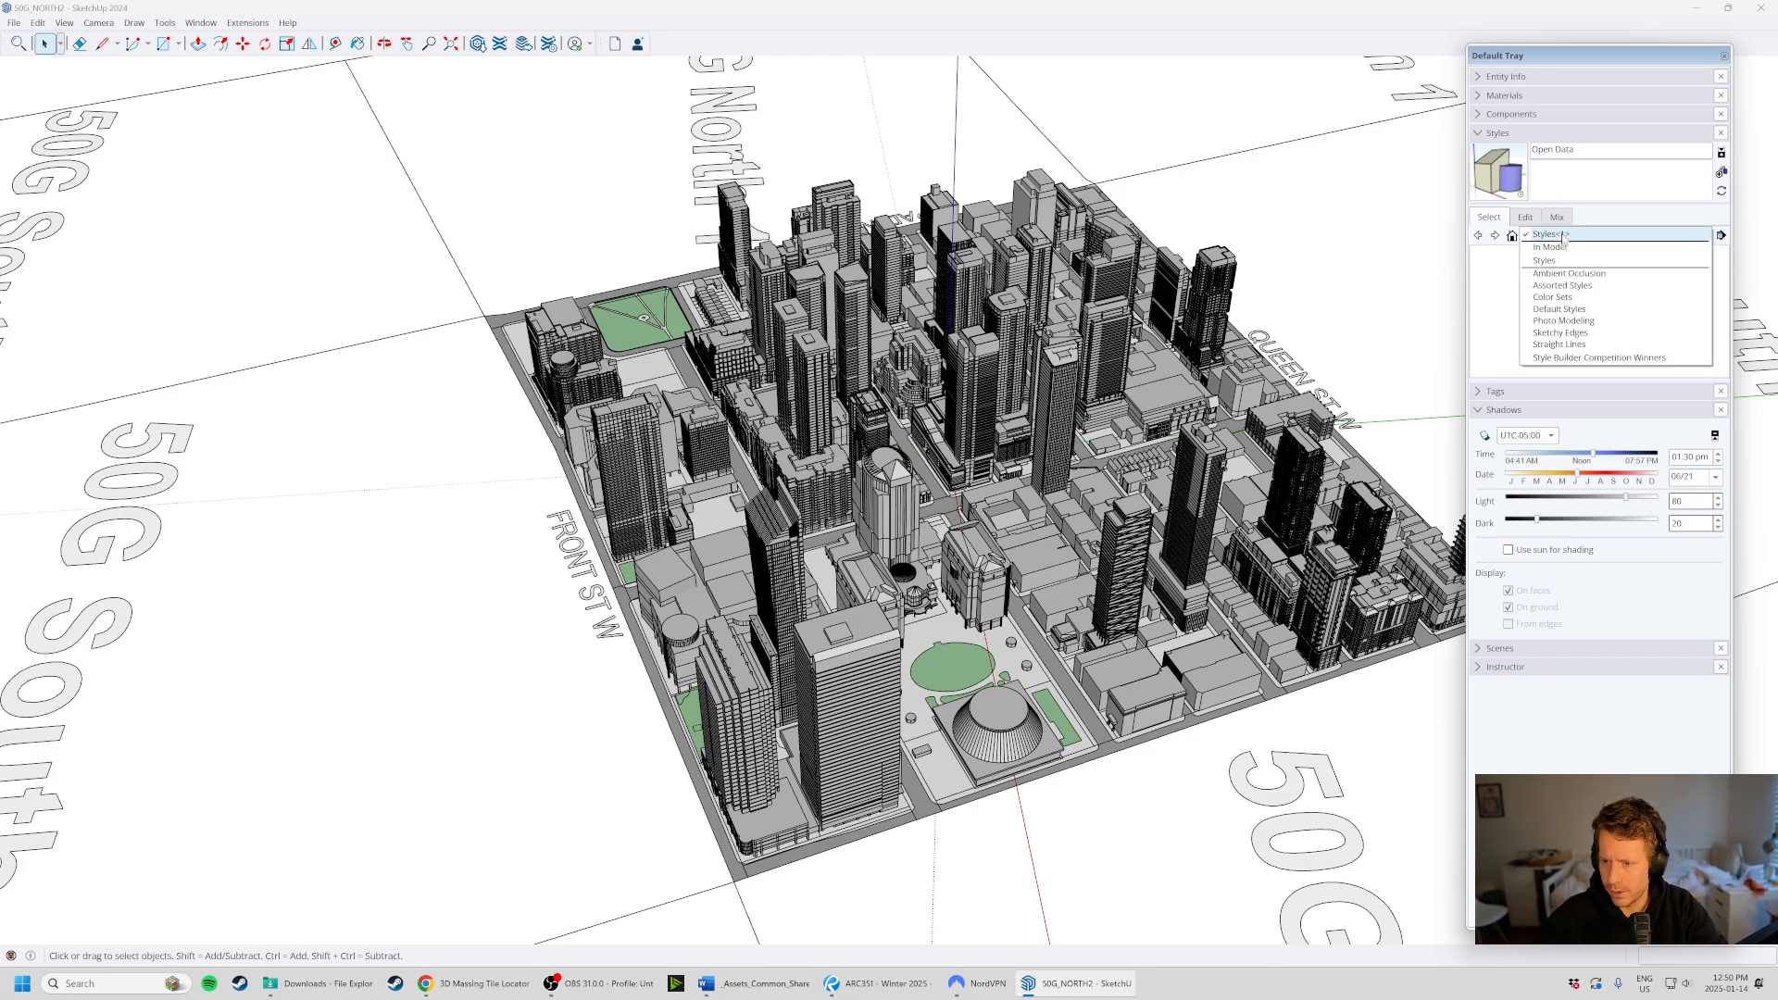
click(1581, 310)
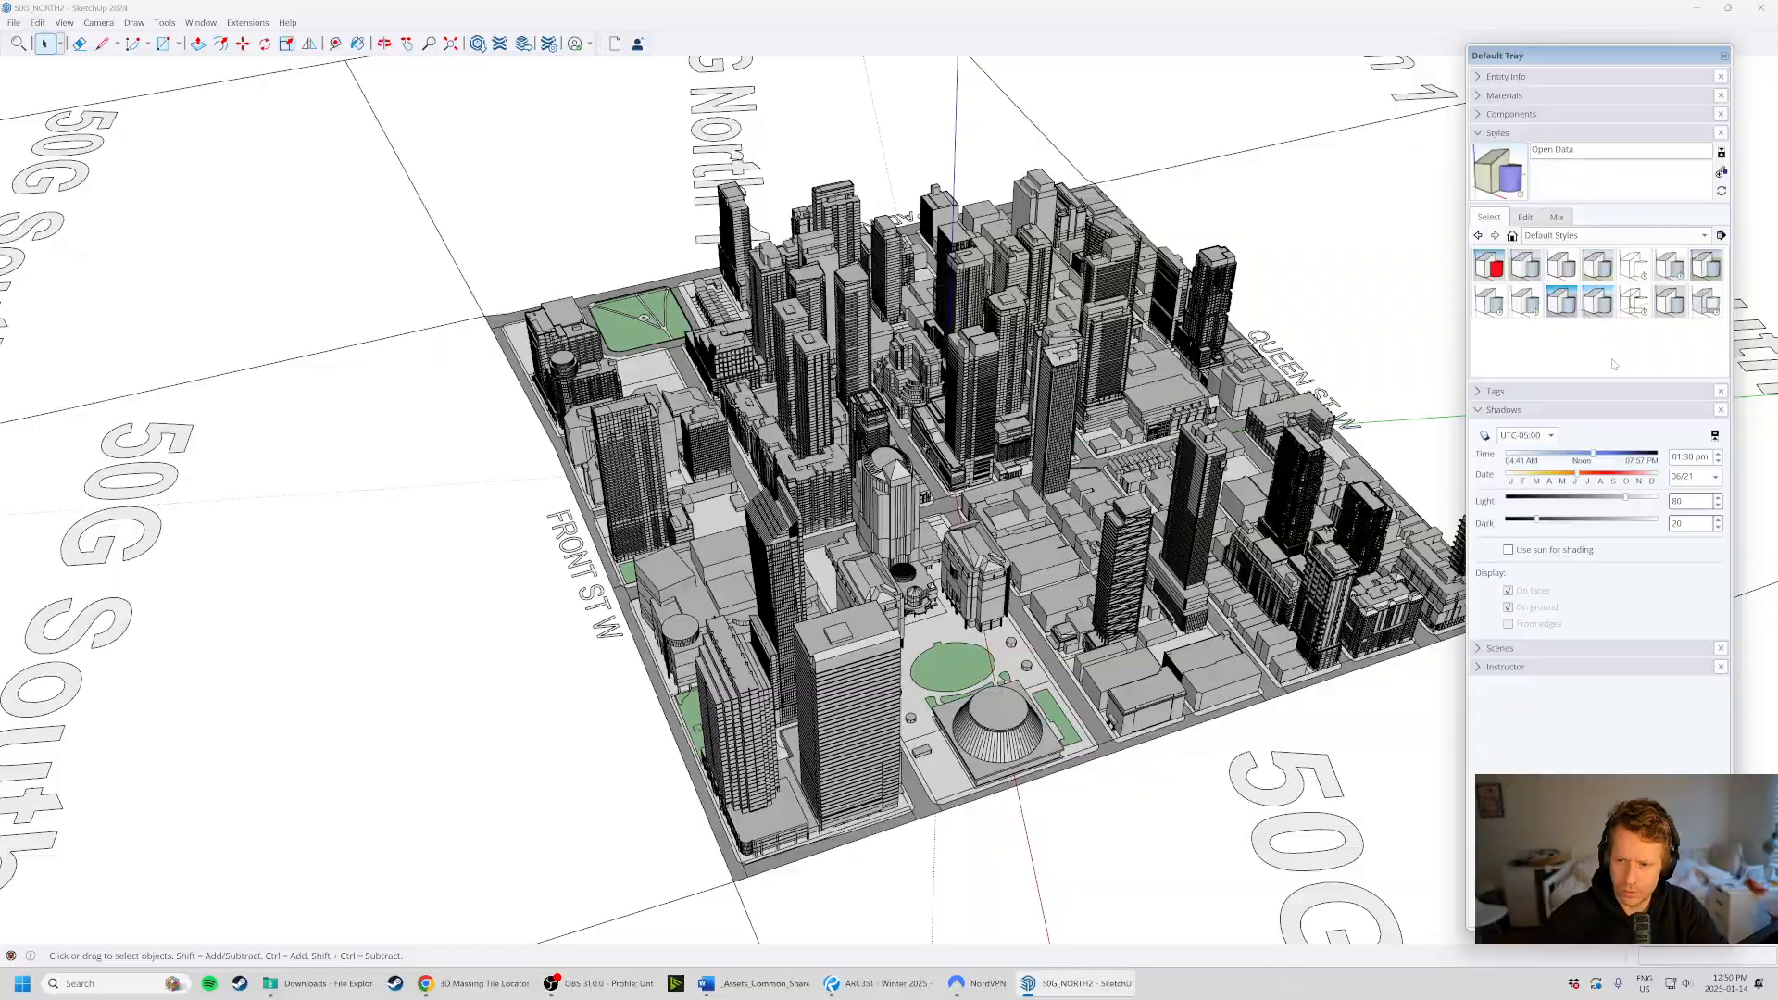
click(1635, 269)
- Examine the line-drawn towers and the Queen St W blocks from several angles, selecting and deselecting the whole model along the way
middle_drag(1143, 686, 833, 526)
scroll(833, 526, up, 5)
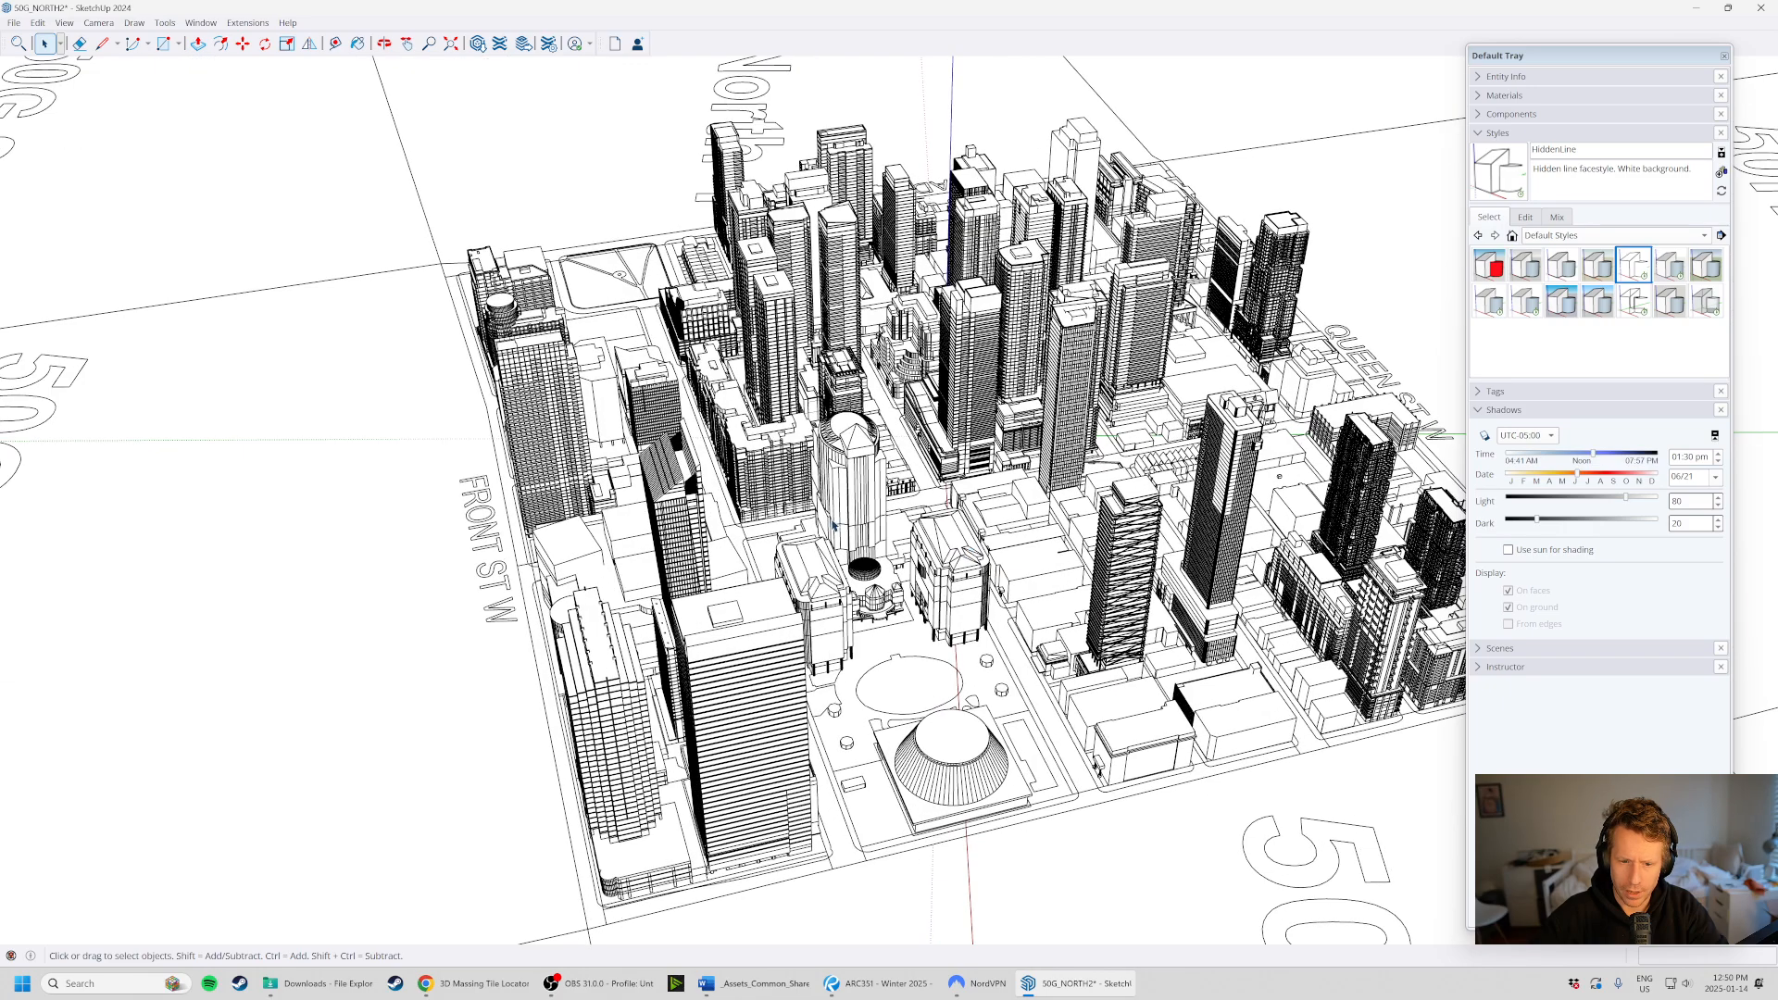
scroll(833, 526, up, 2)
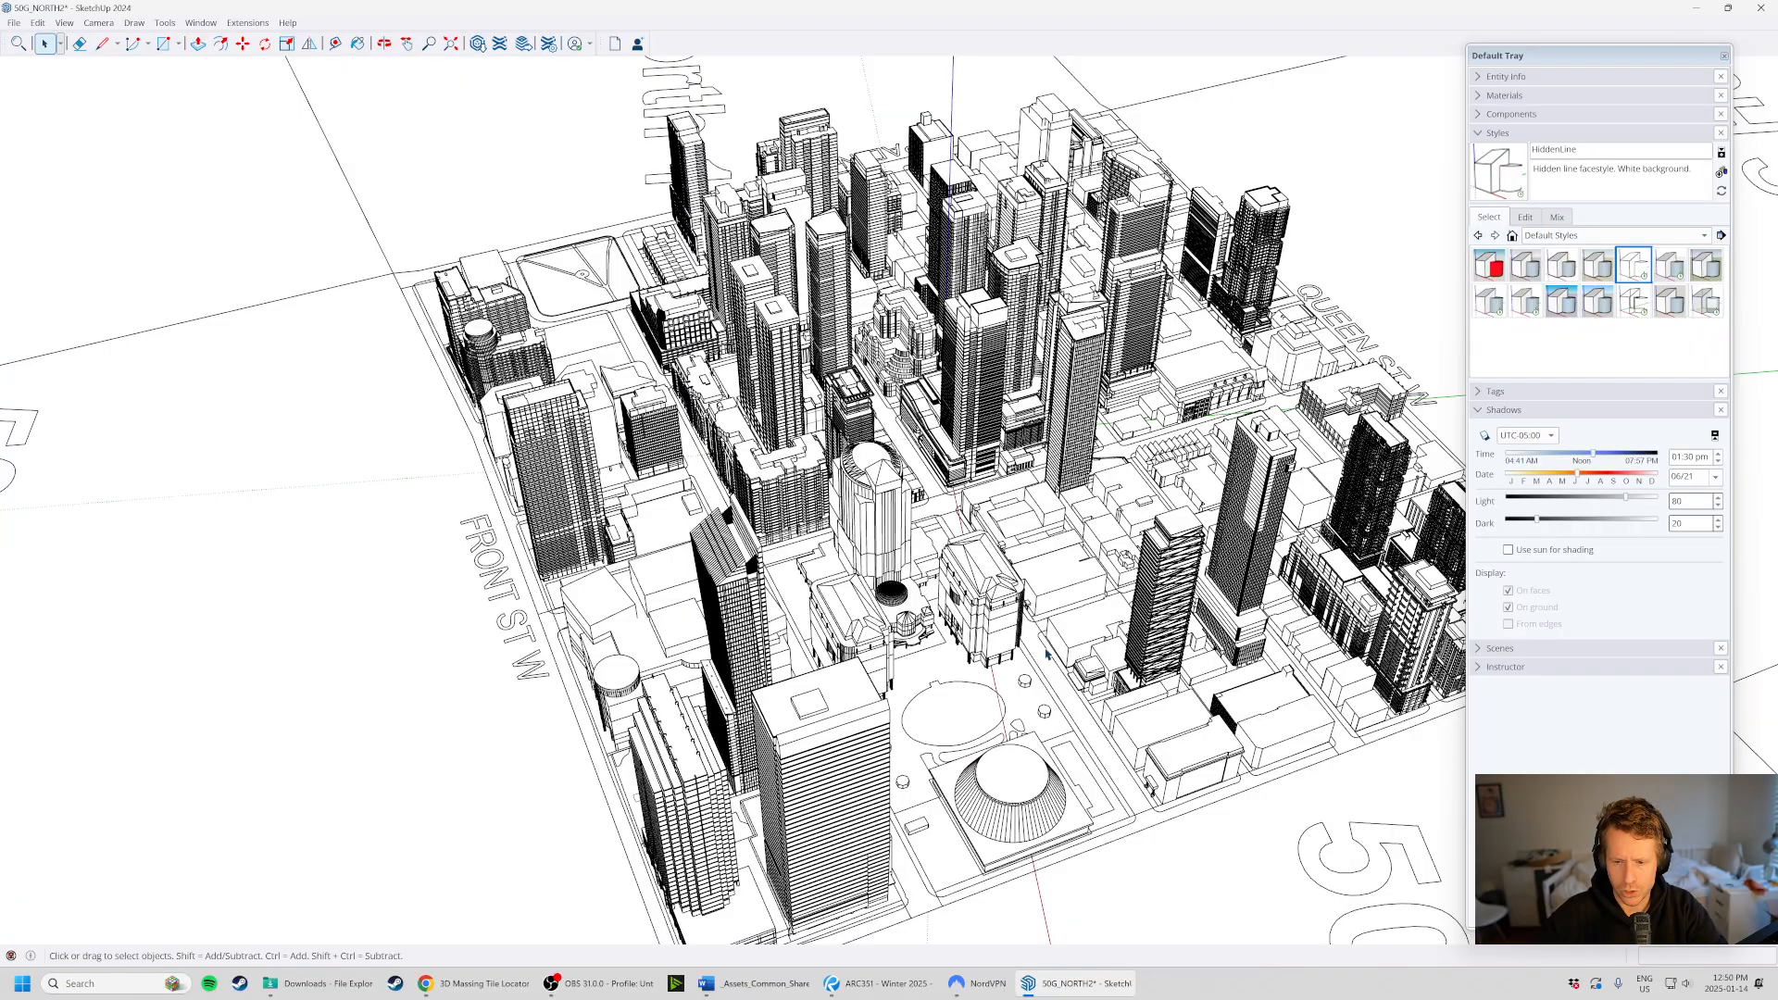
middle_drag(1046, 654, 1058, 353)
scroll(1059, 353, up, 5)
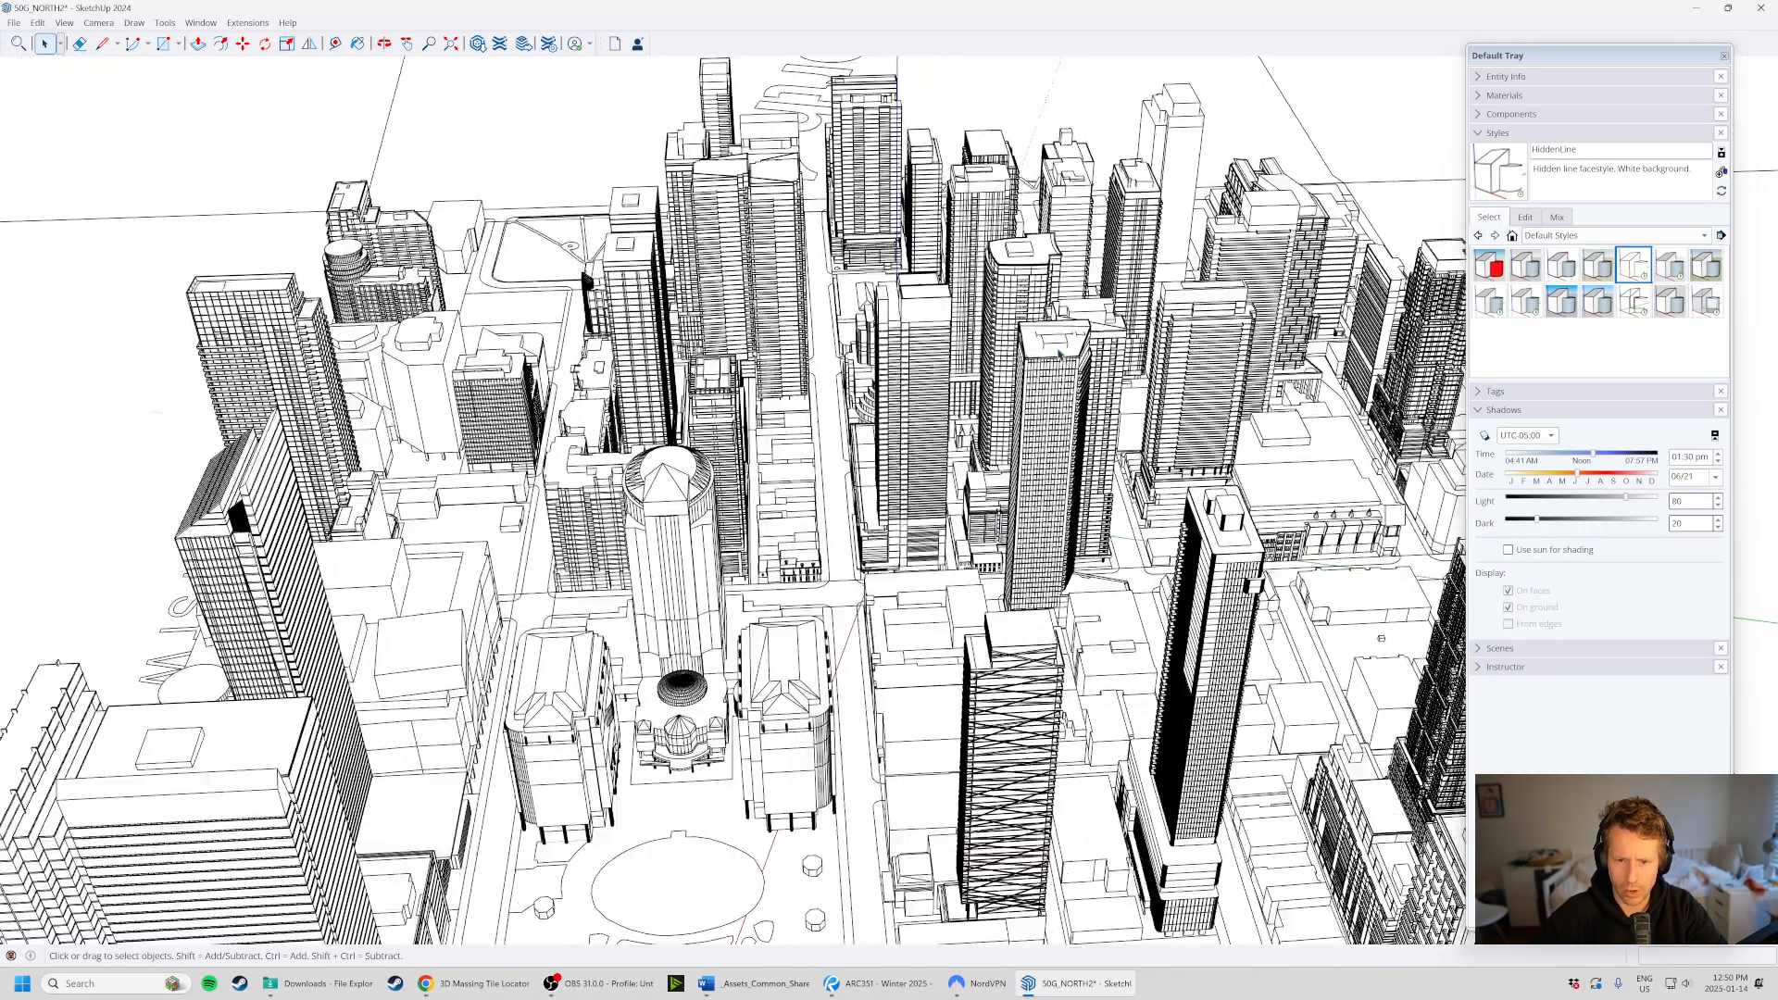
key(ctrl+a)
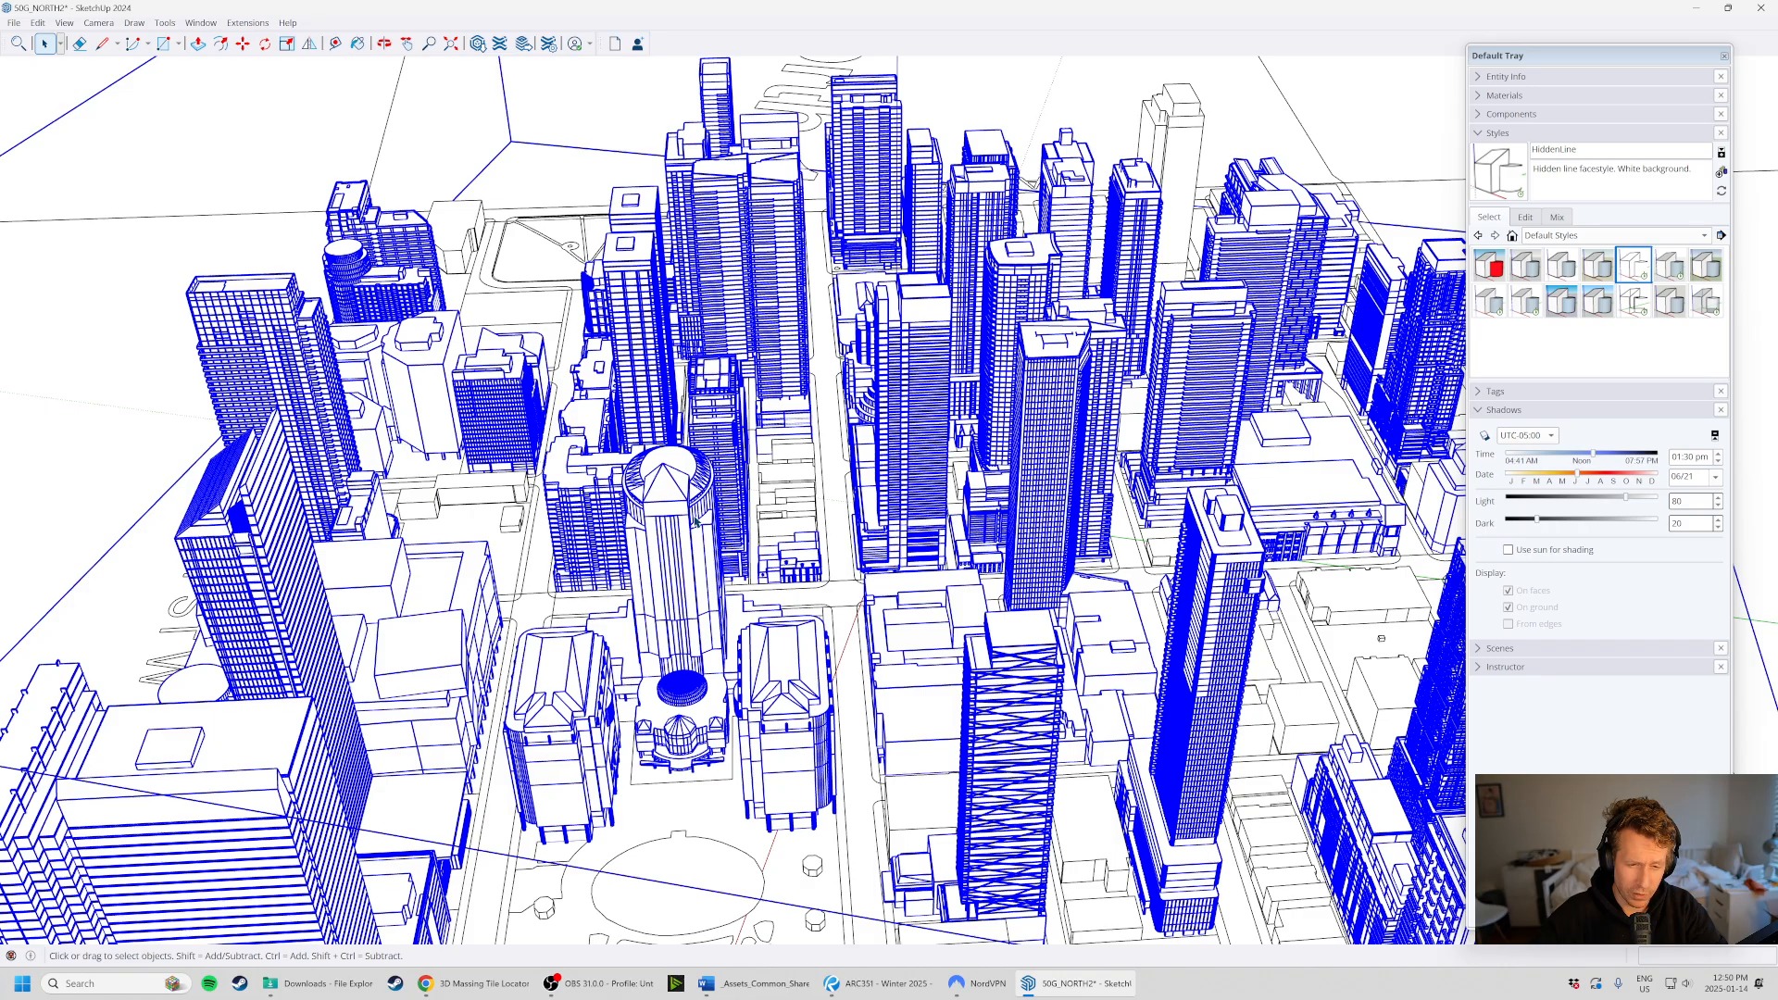
scroll(695, 521, down, 4)
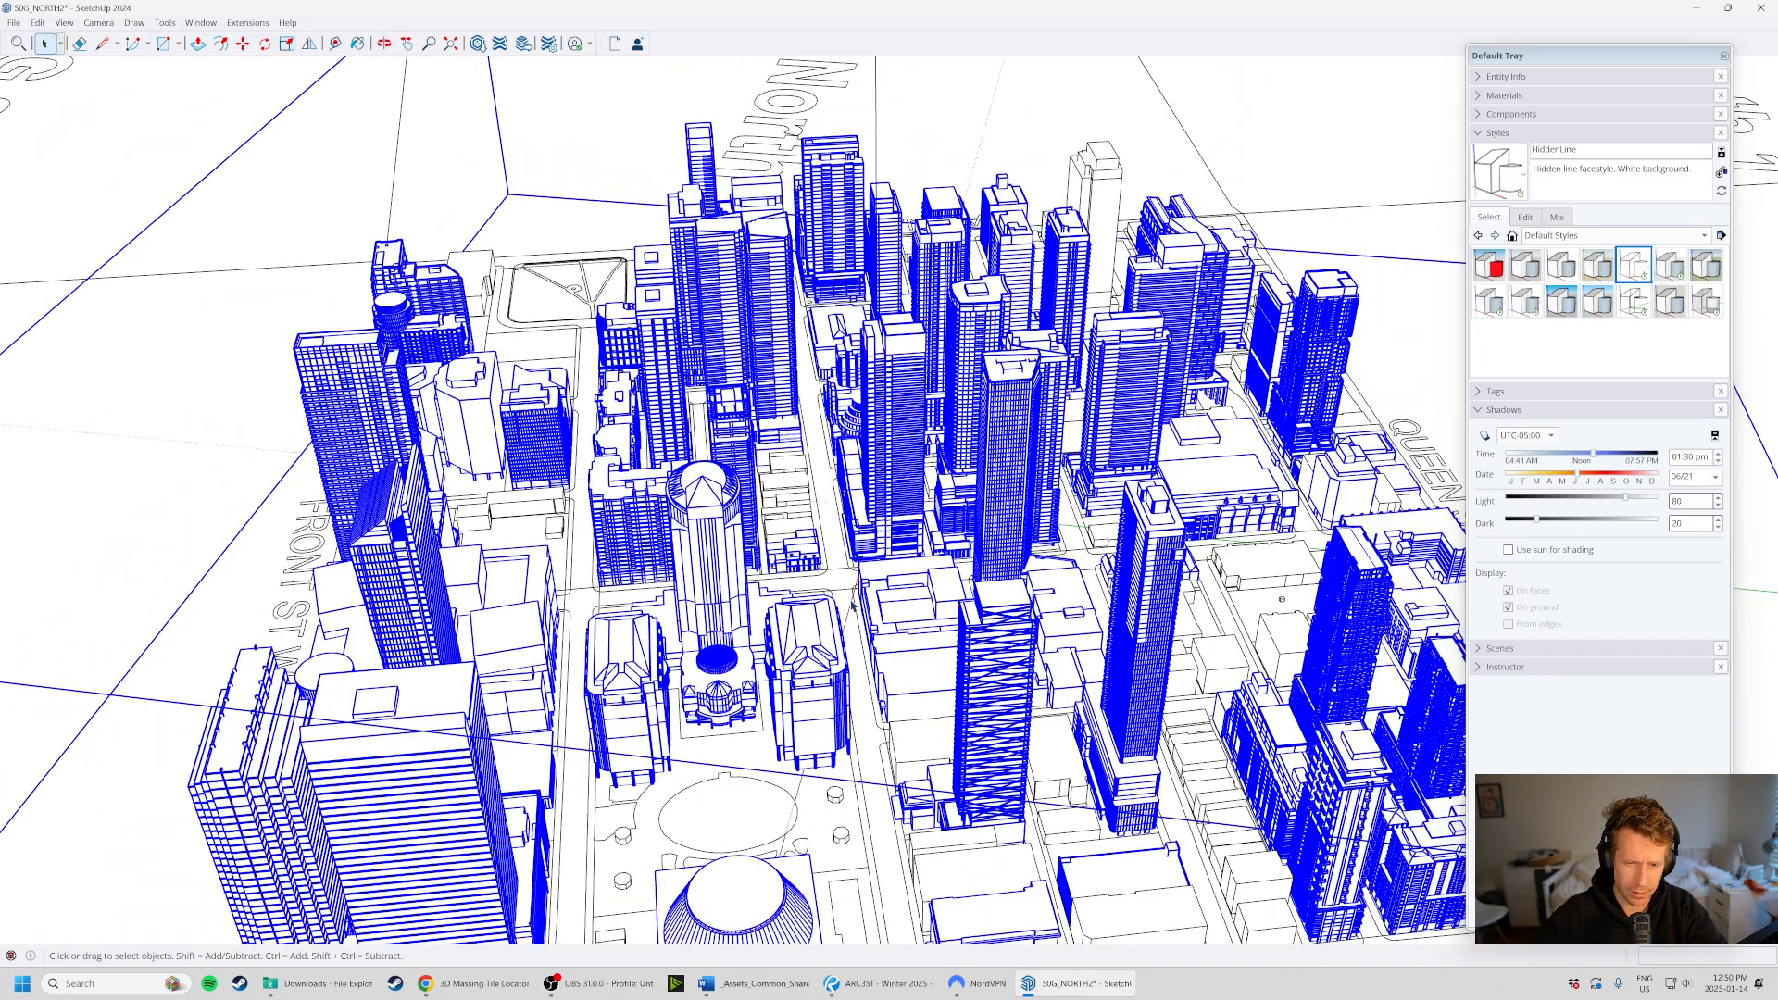
scroll(852, 605, down, 4)
key(ctrl+t)
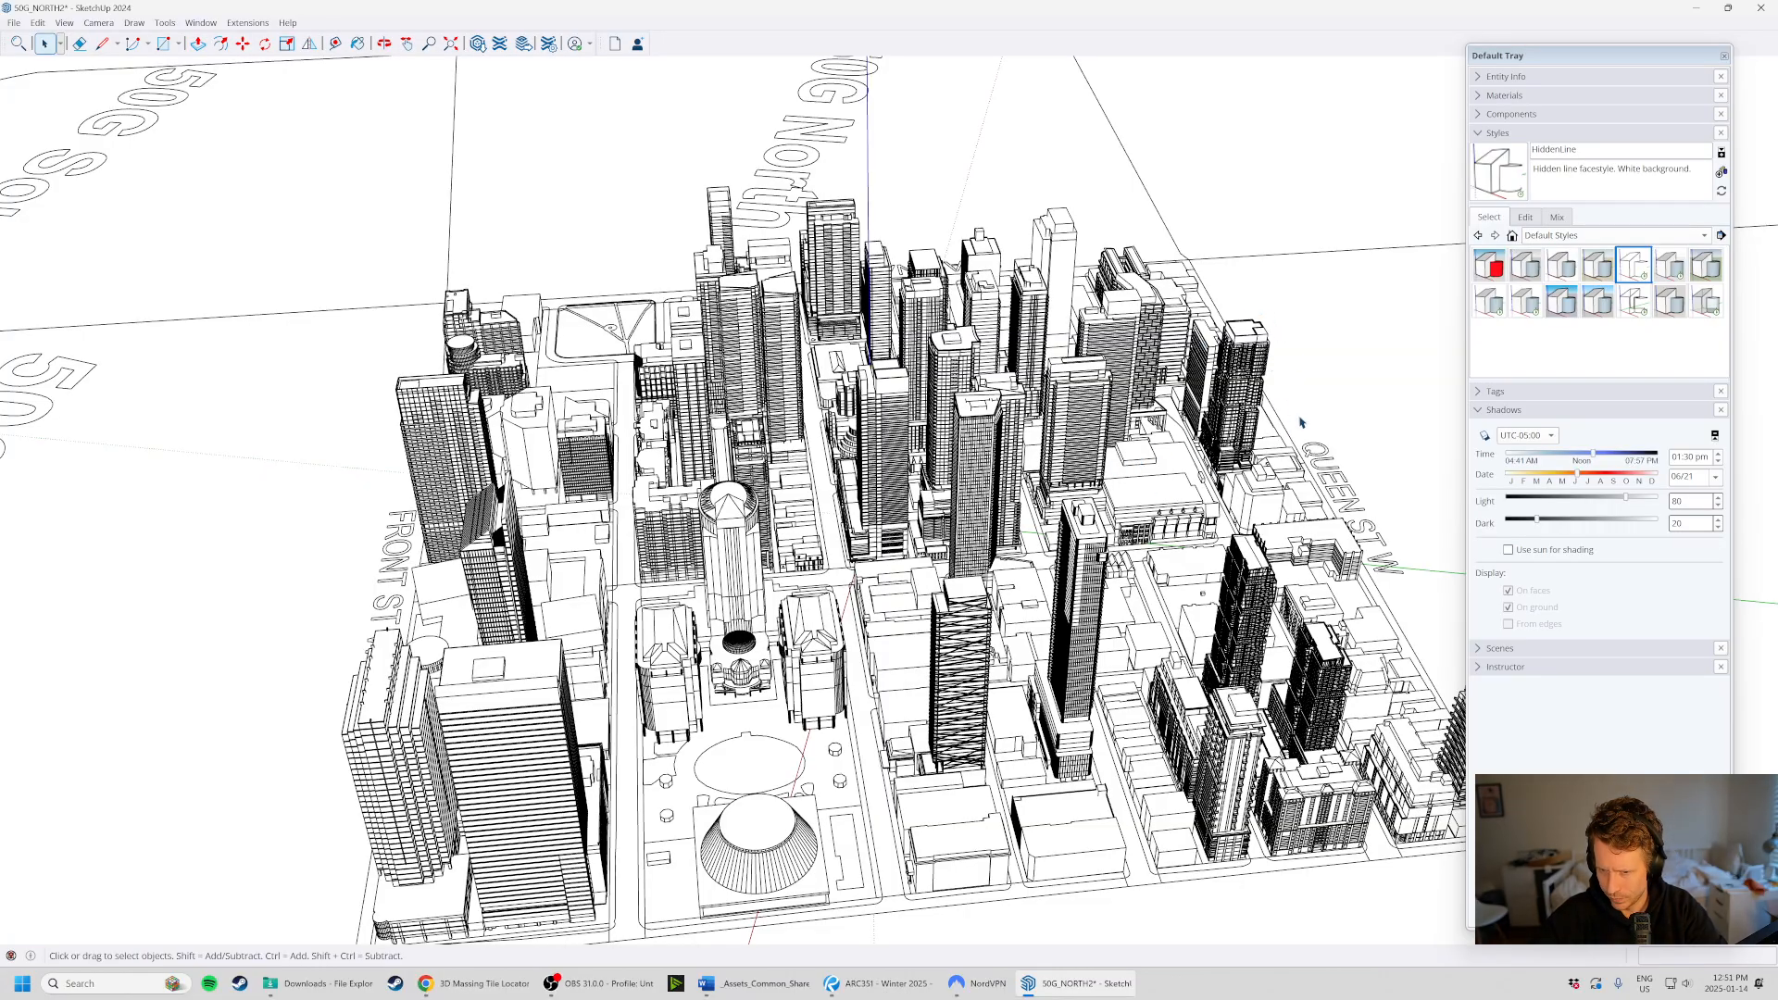
middle_drag(1301, 423, 973, 390)
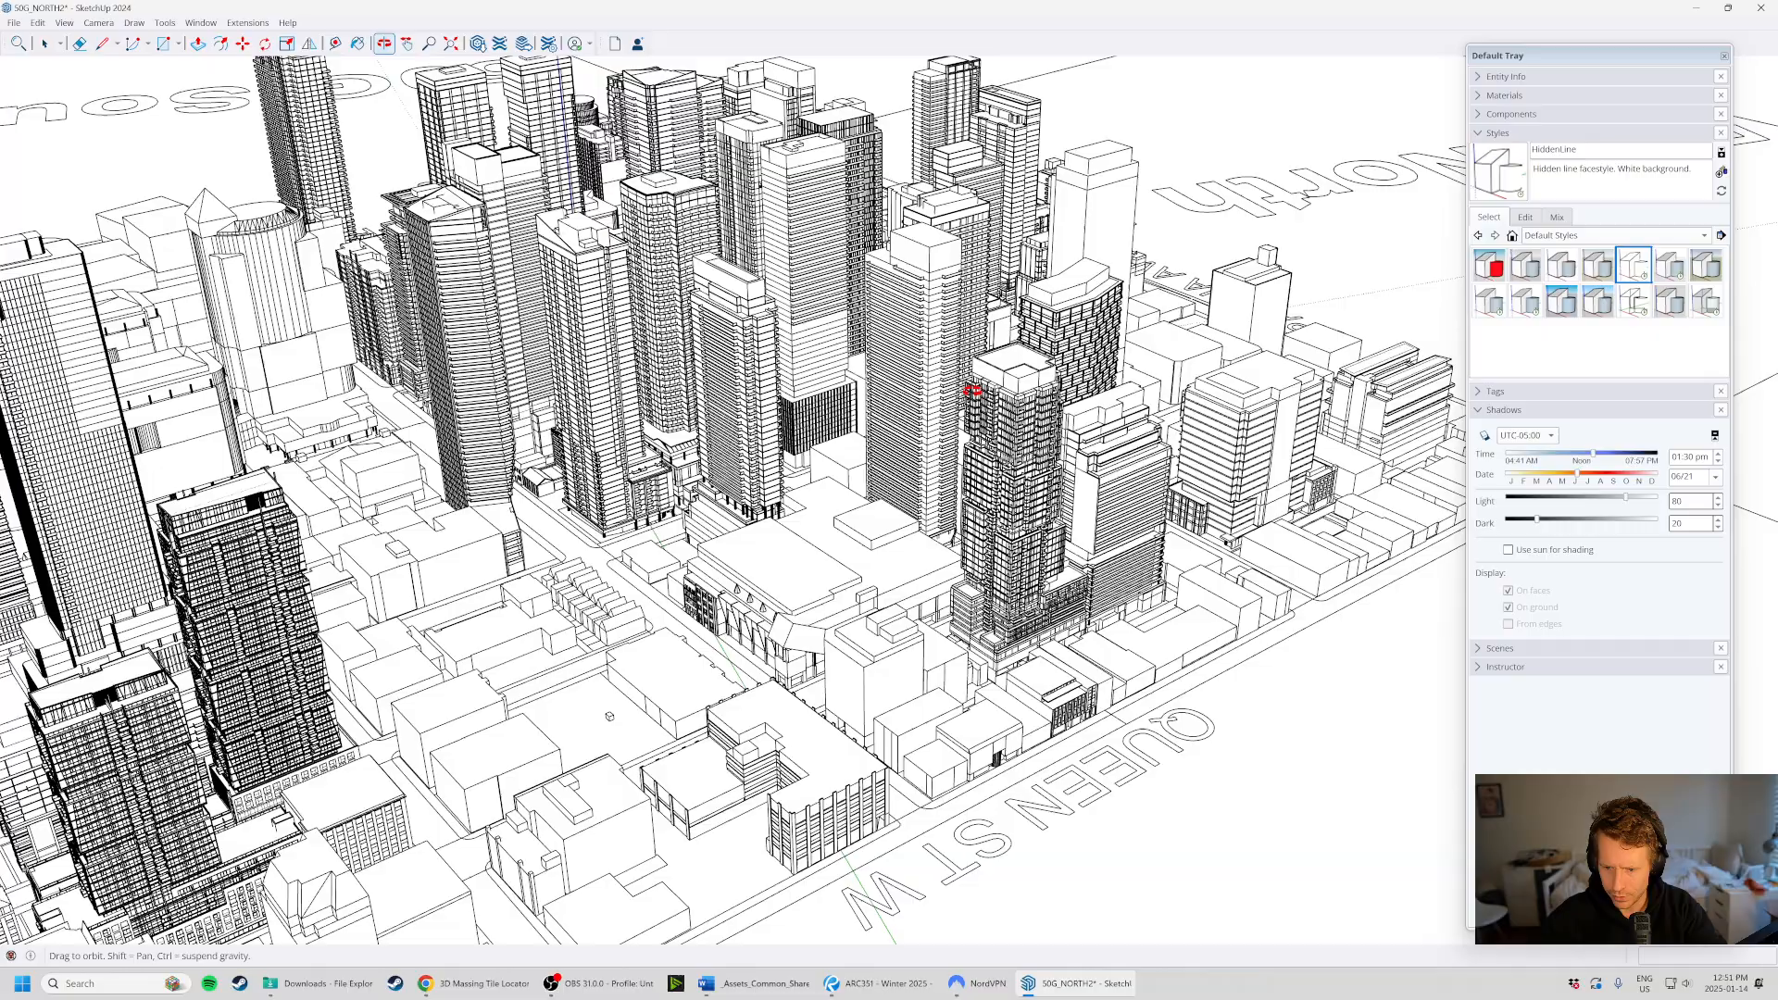
scroll(968, 482, up, 5)
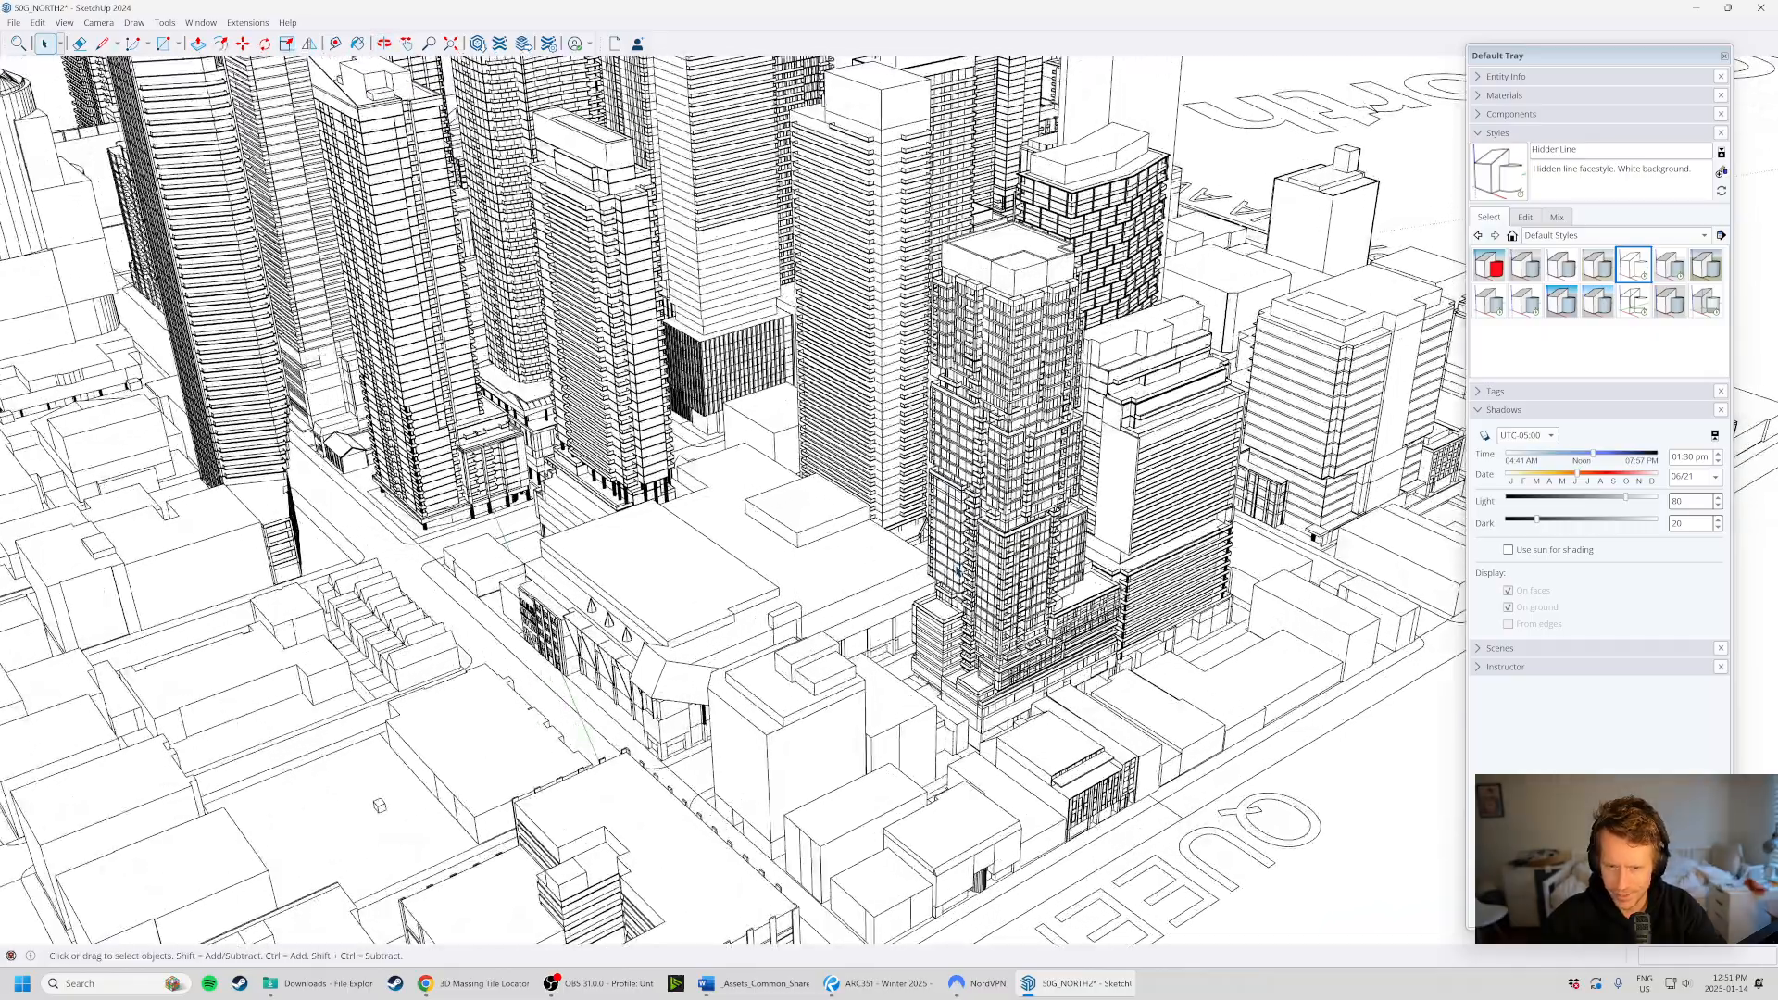
scroll(959, 570, down, 5)
middle_drag(682, 481, 1074, 531)
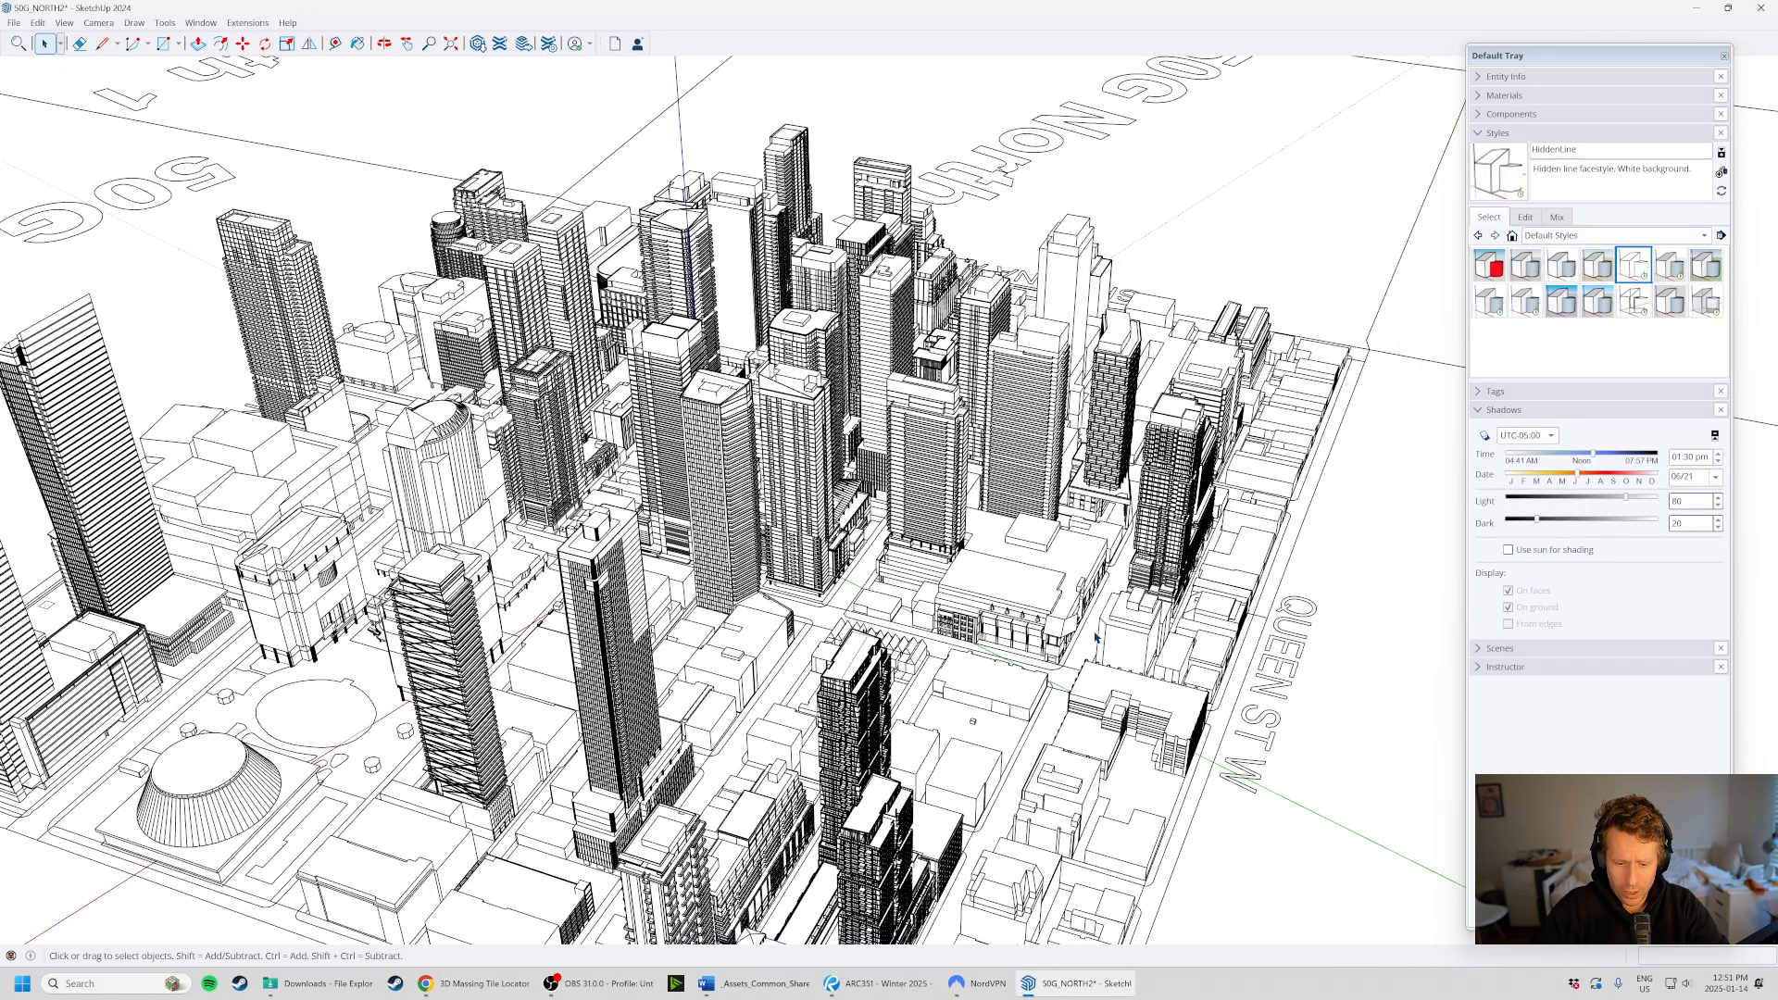
scroll(1096, 637, down, 3)
middle_drag(905, 693, 981, 598)
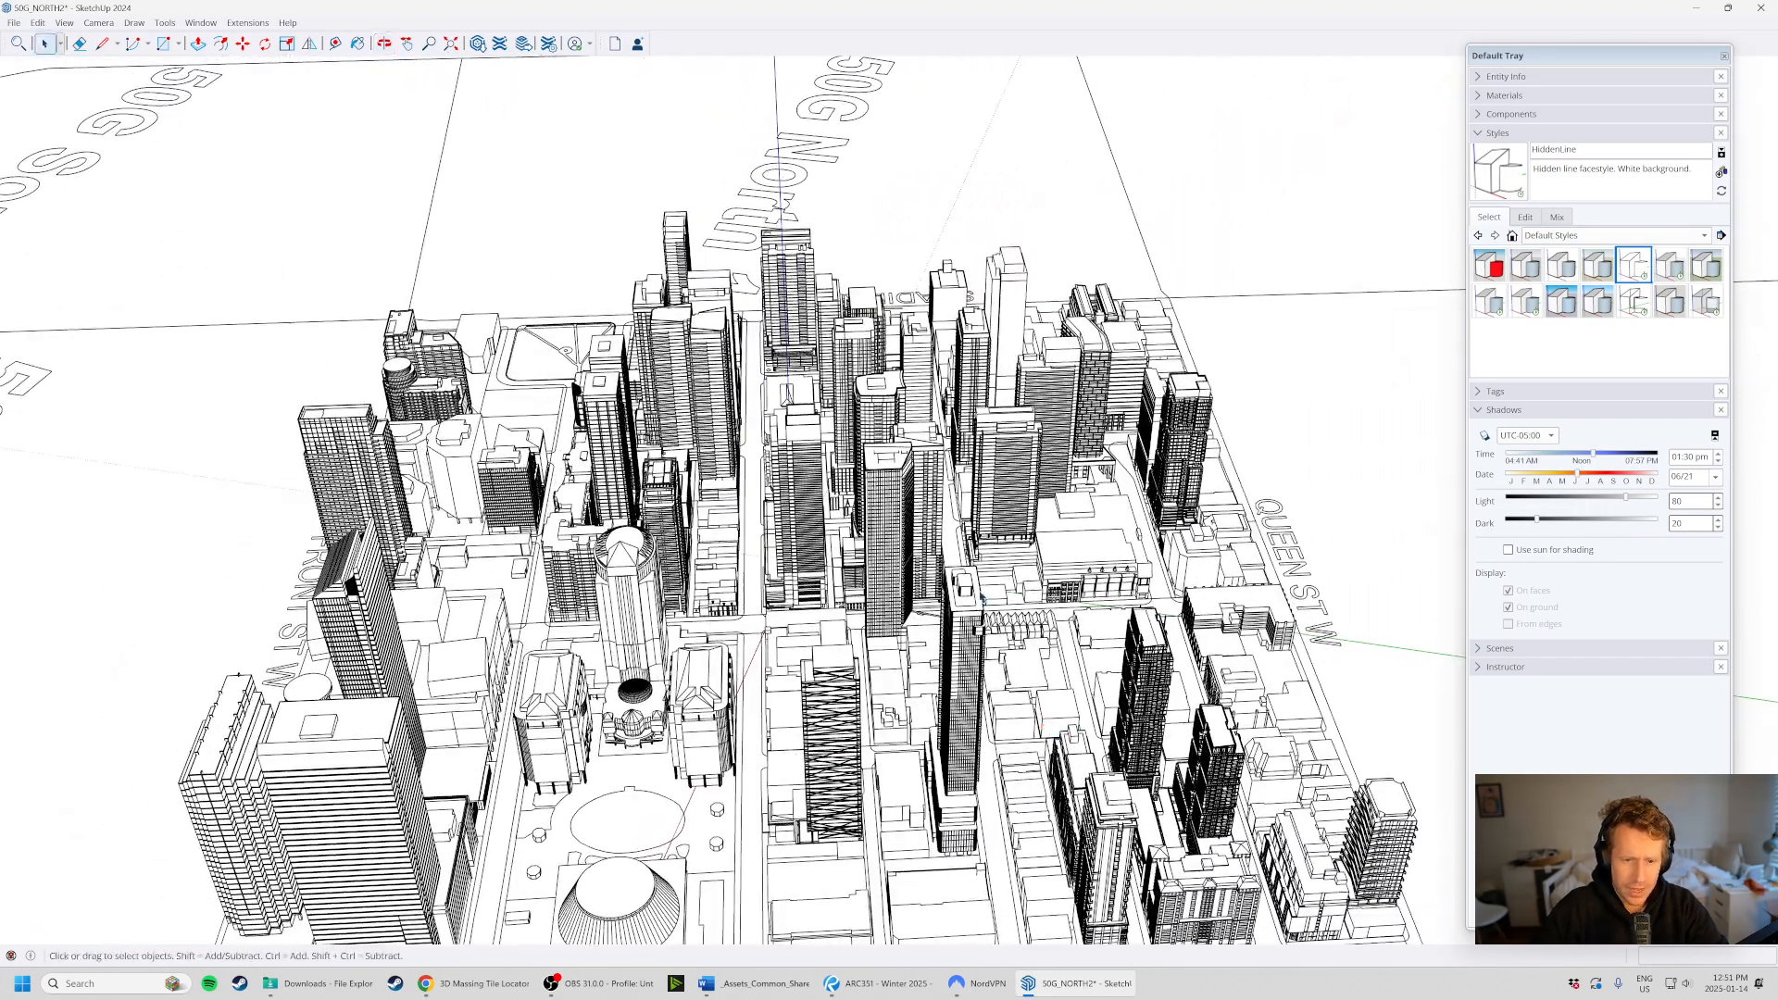
- Turn on shadows and frame the whole tile from almost directly overhead, between Queen St W and Front St W
scroll(711, 461, up, 2)
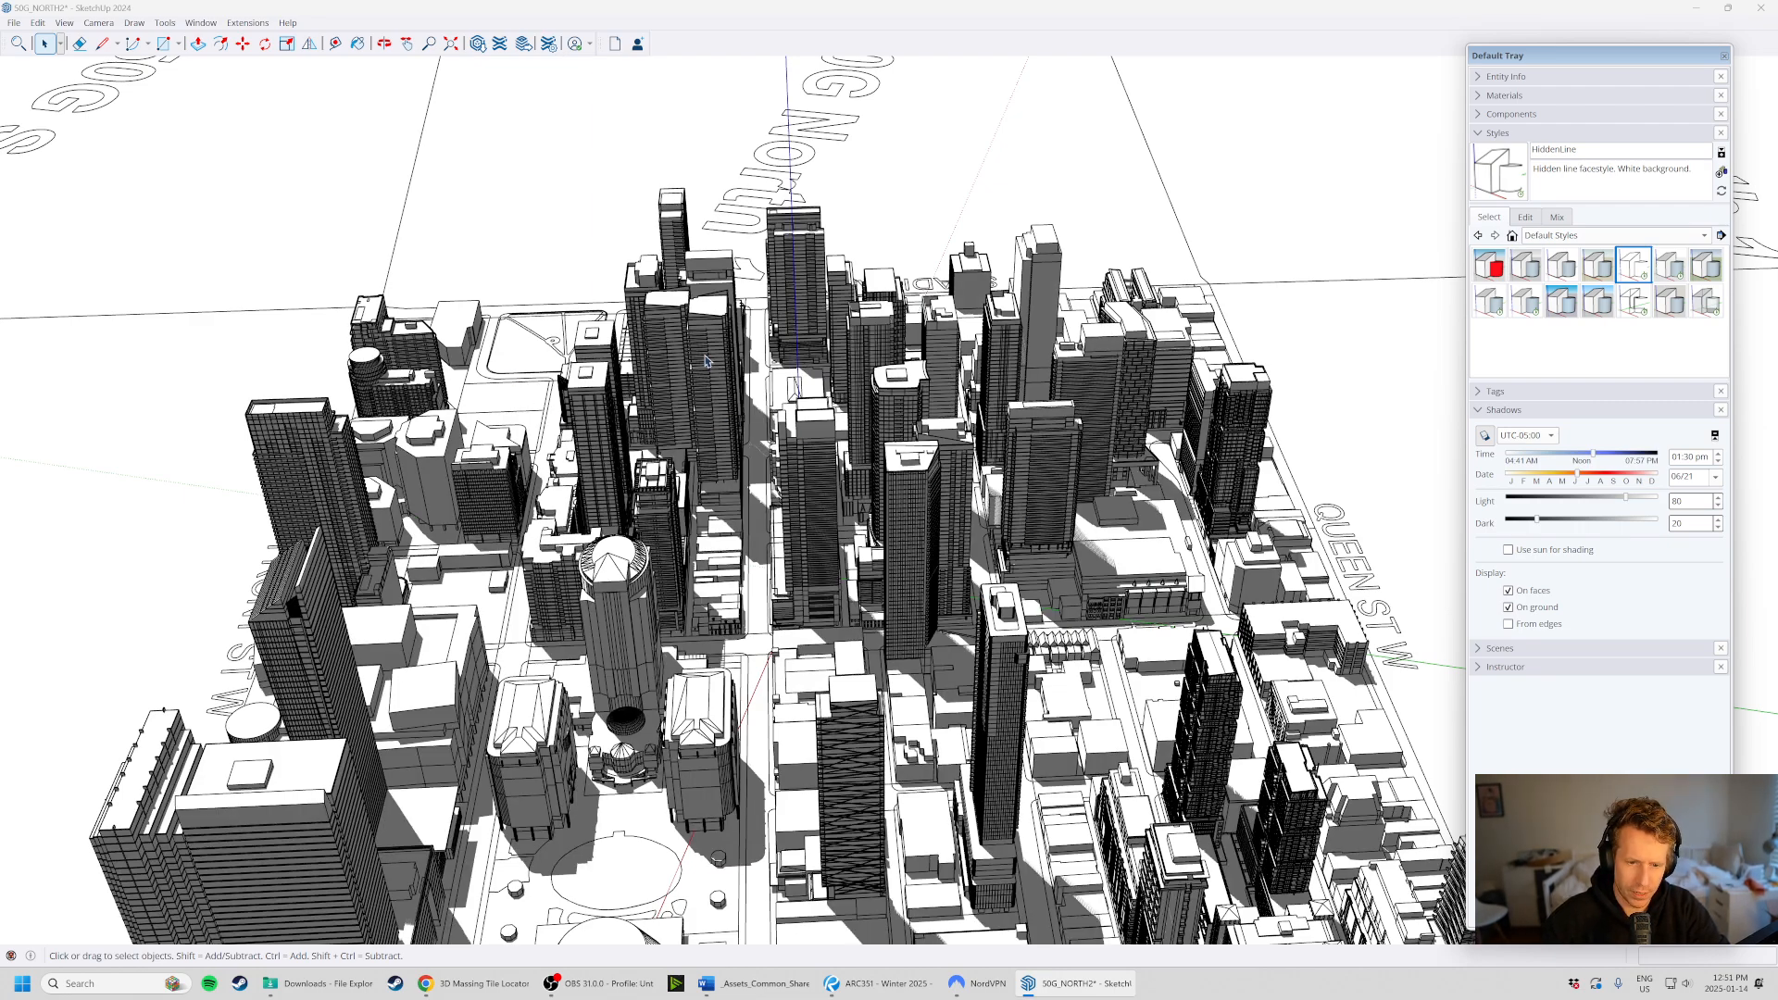
scroll(882, 505, down, 1)
mouse_move(669, 506)
middle_down()
mouse_move(920, 635)
mouse_move(732, 580)
mouse_move(556, 186)
middle_up()
scroll(555, 186, down, 1)
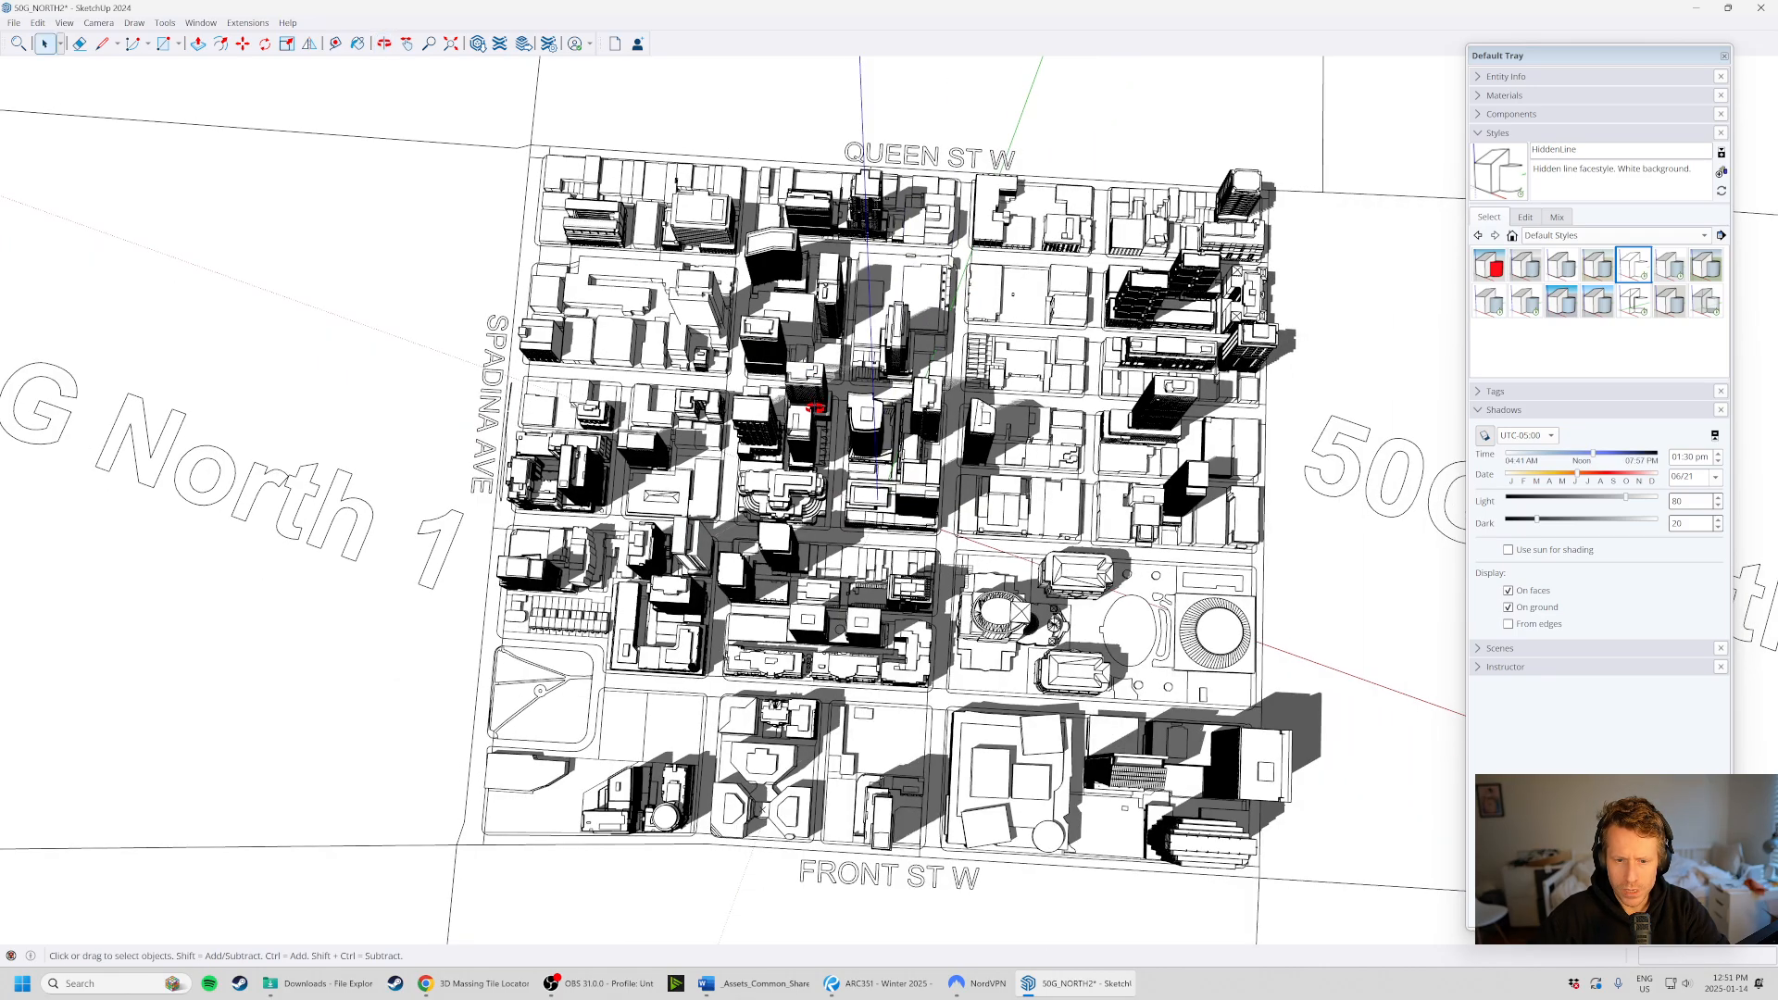
middle_drag(817, 408, 804, 444)
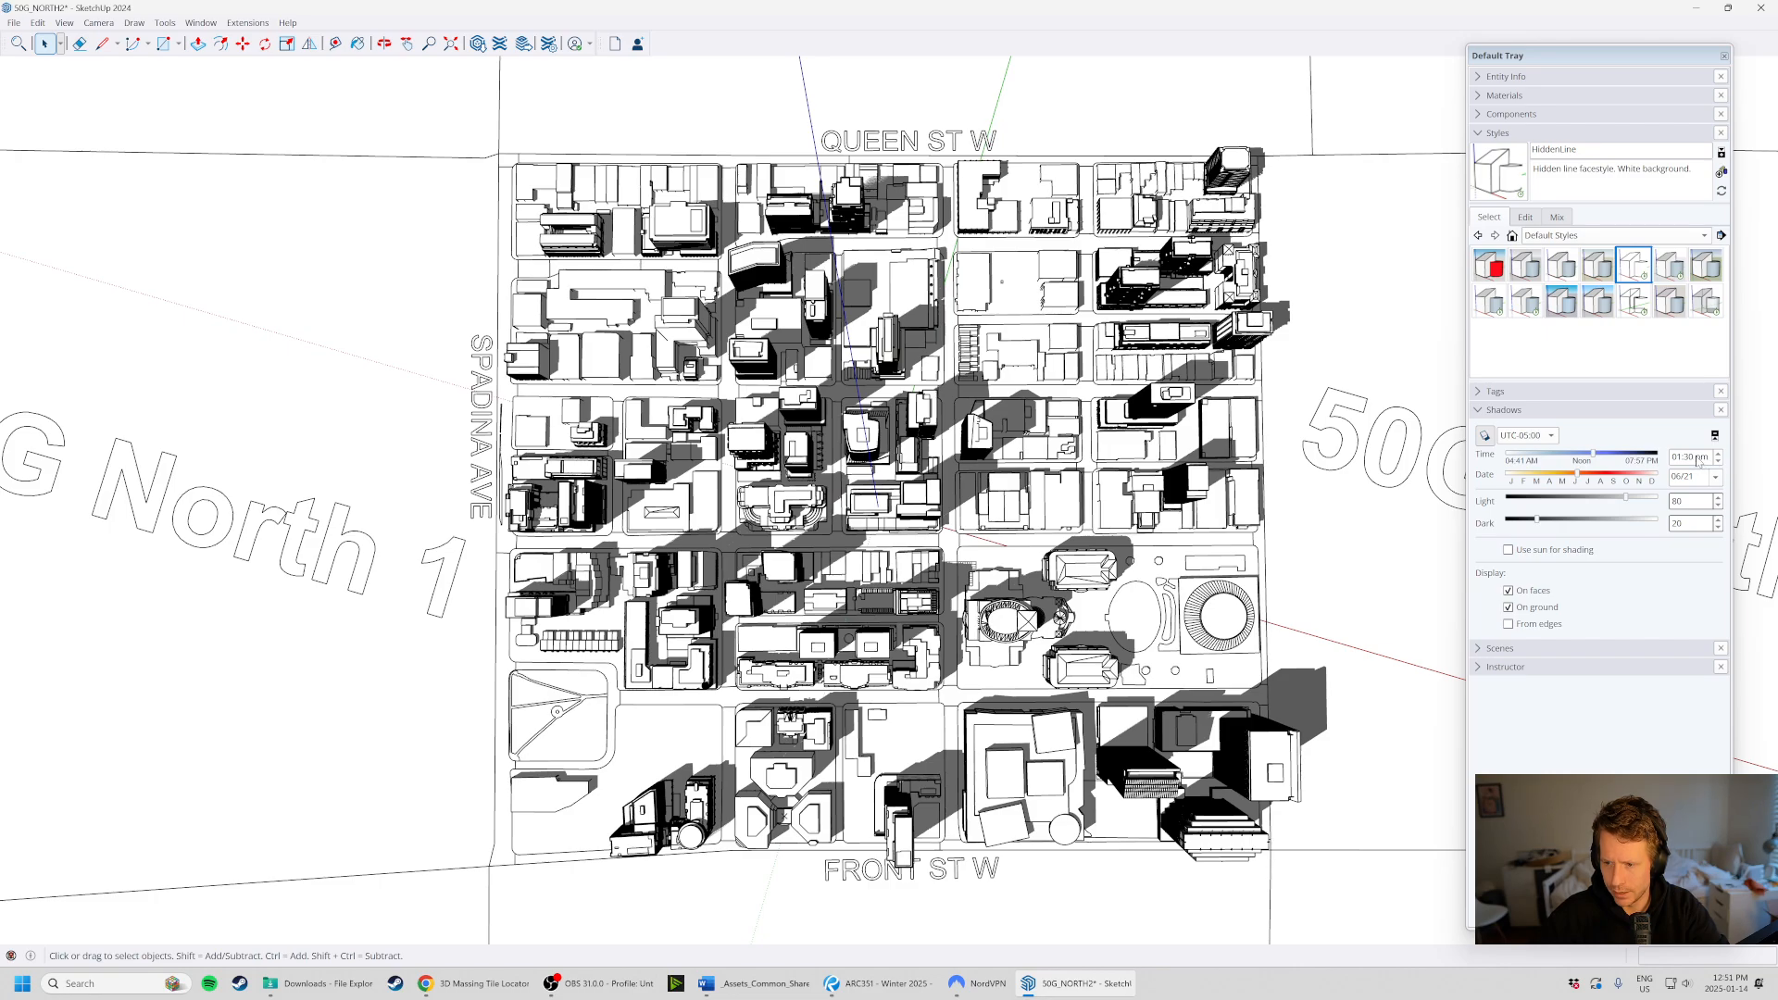
- Set the shadow time to 12:00 pm, with shadows switched off for the adjustment and back on
drag(1594, 460, 1582, 461)
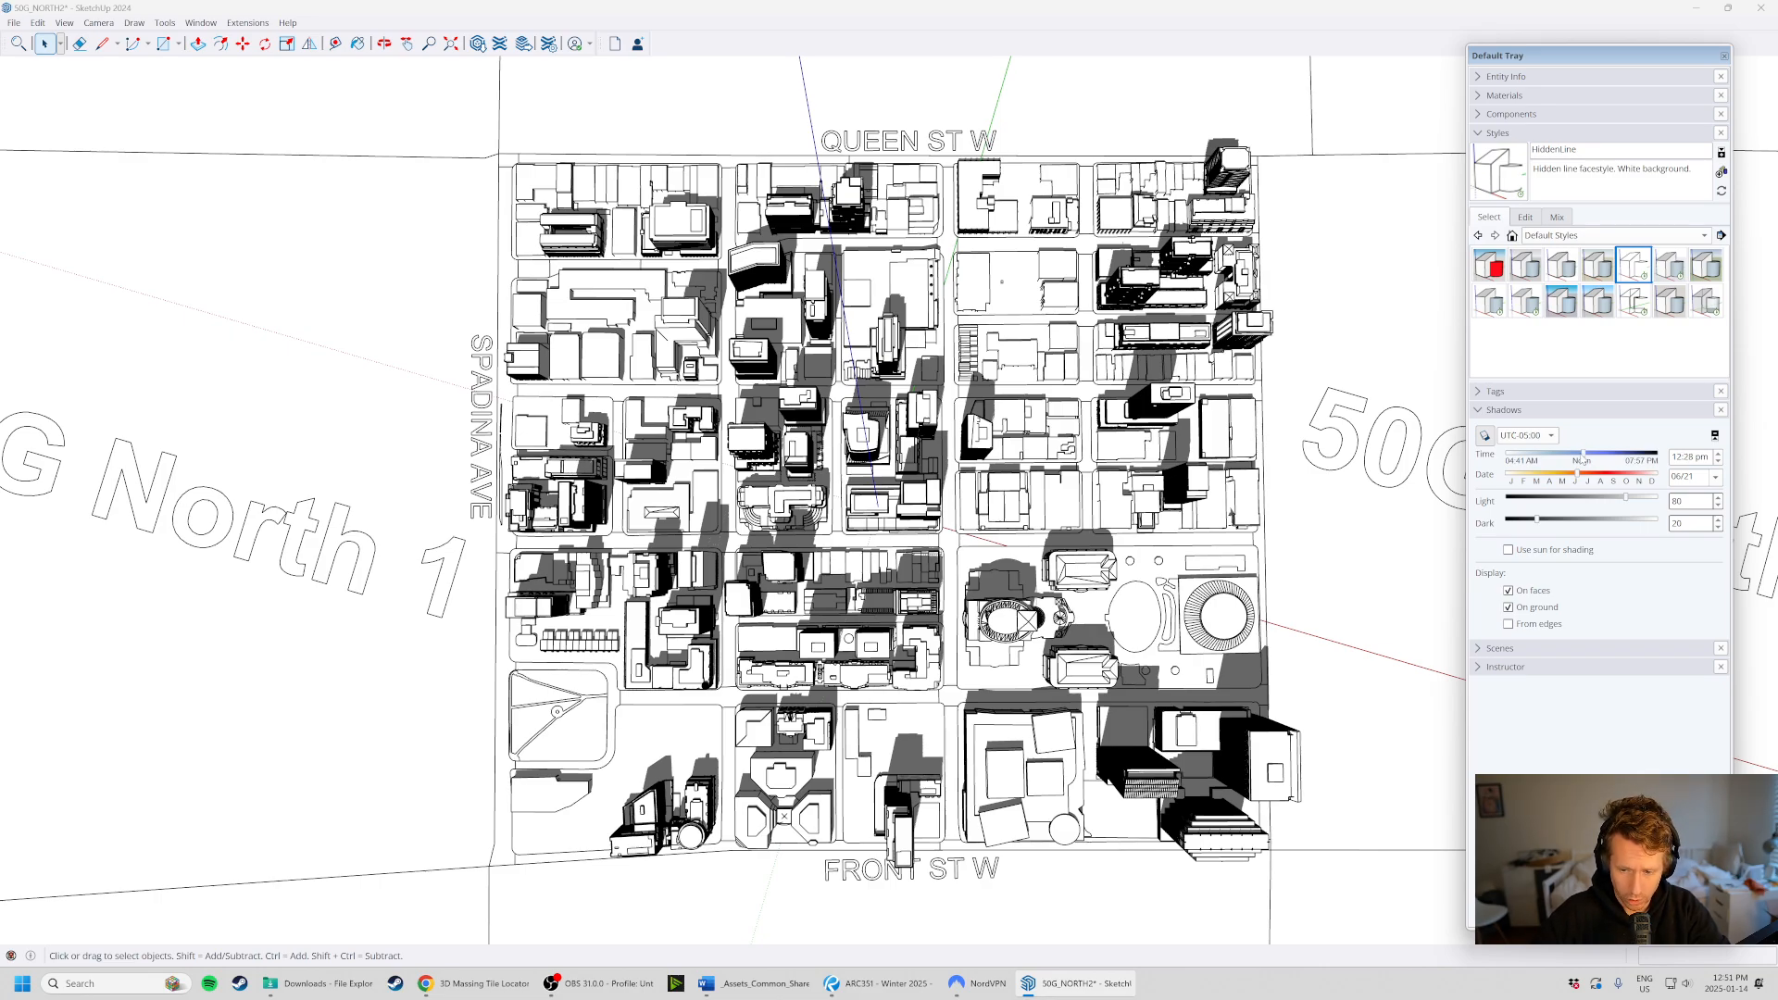
click(1484, 436)
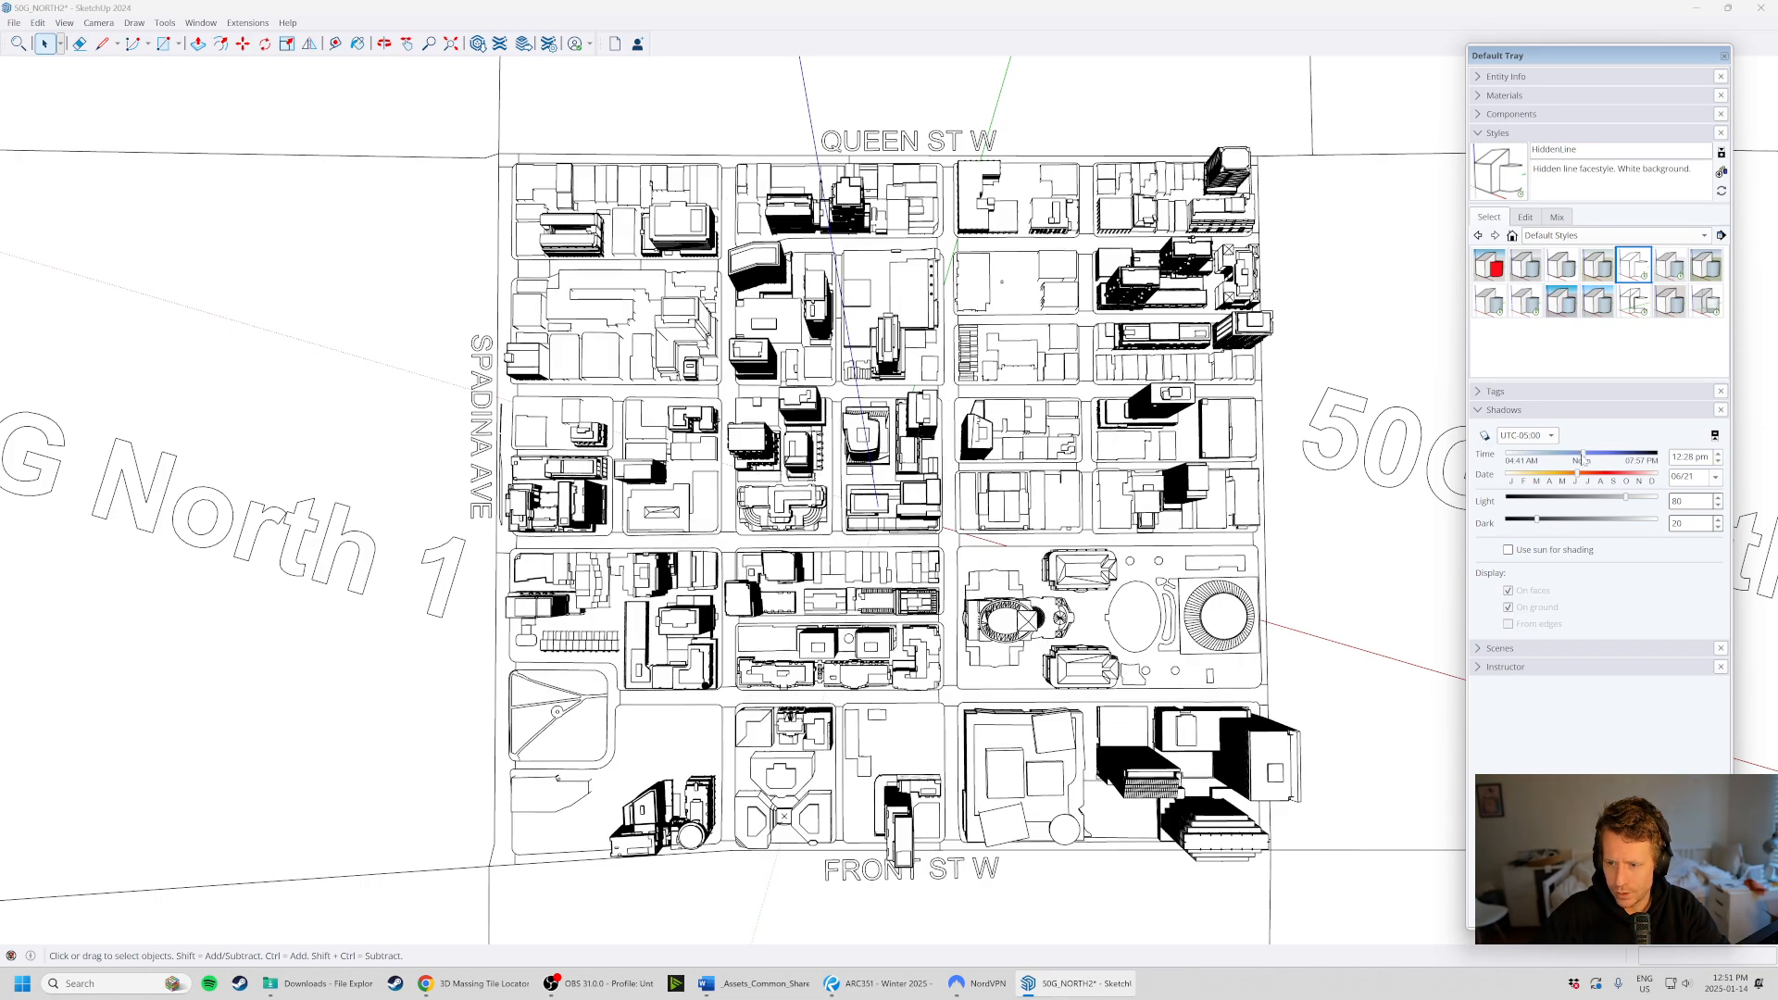
drag(1582, 460, 1579, 462)
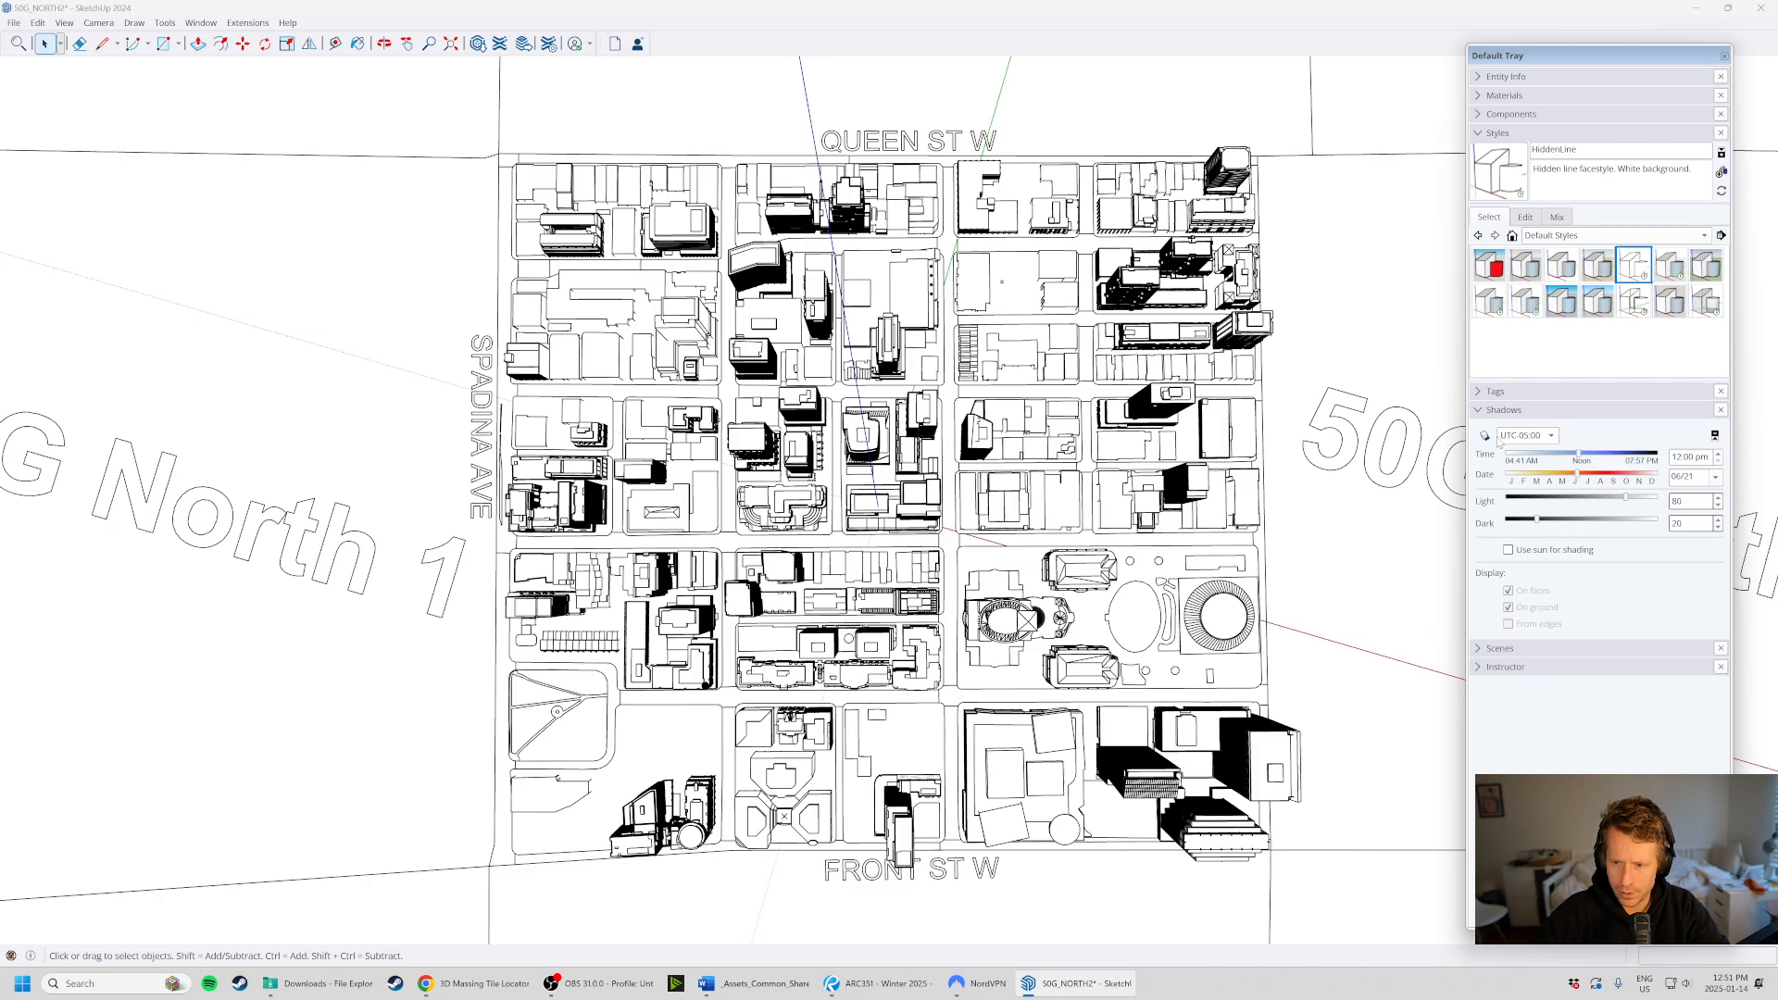
click(1485, 436)
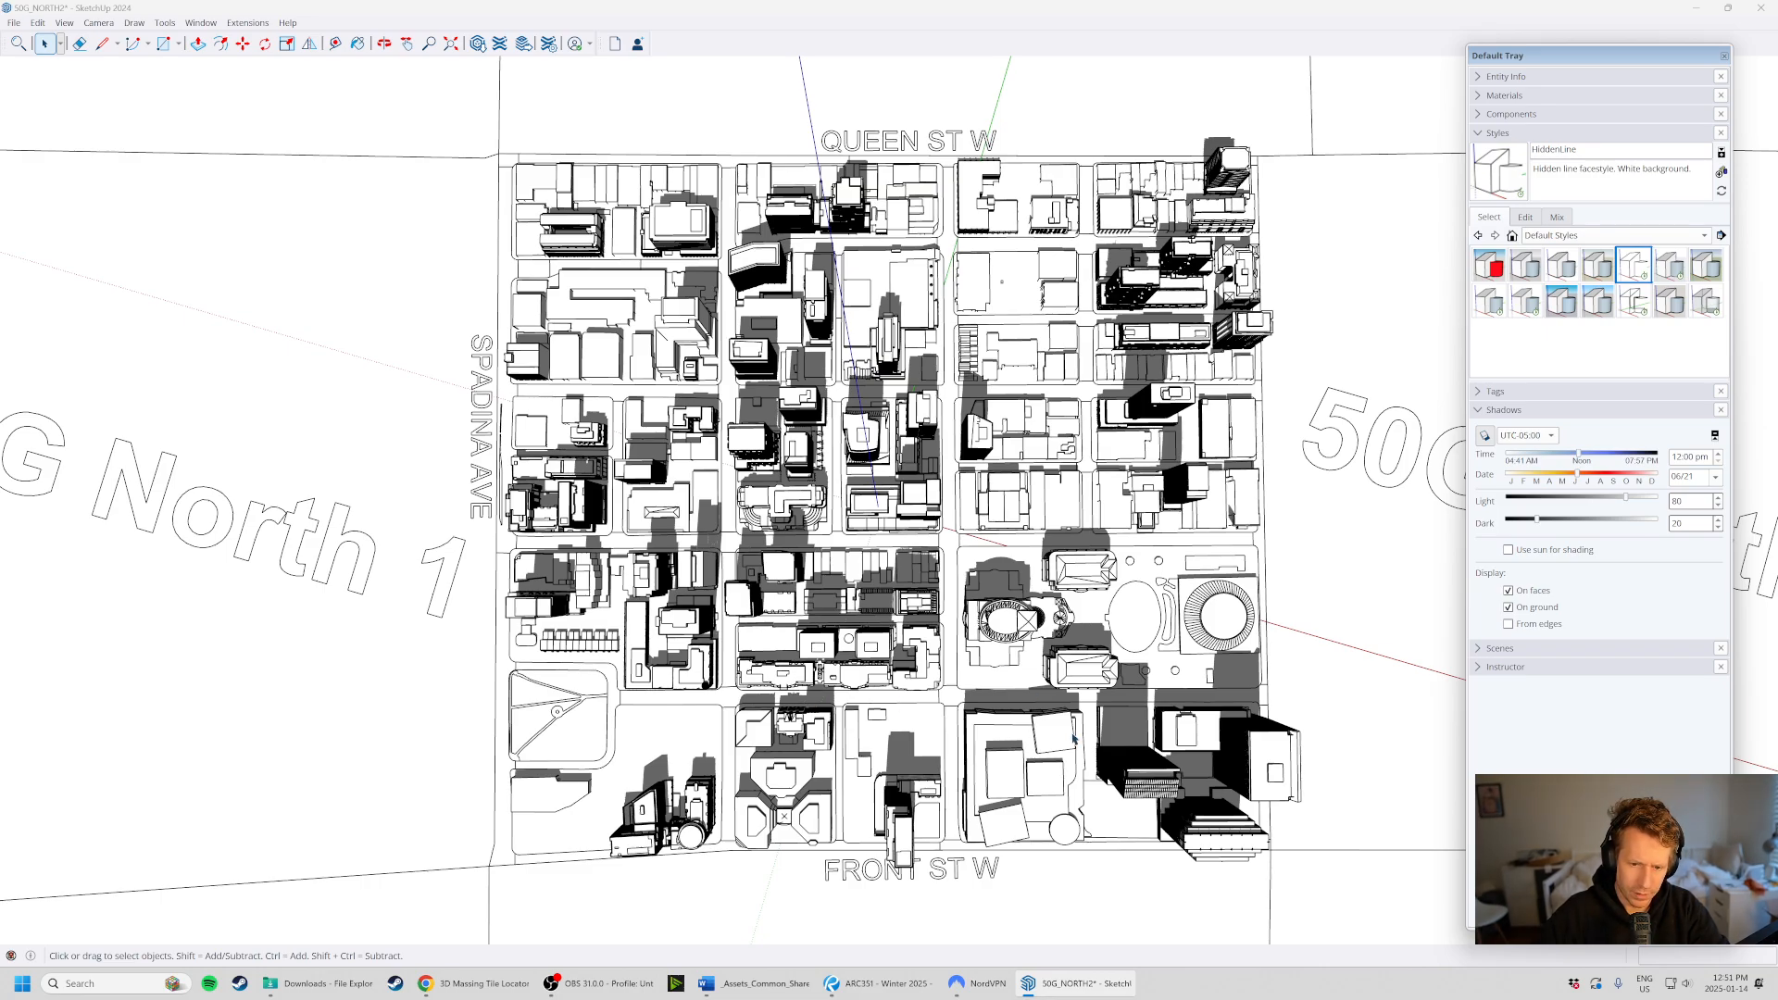
- Add a first scene that stores the overhead view with its noon shadows
click(1521, 650)
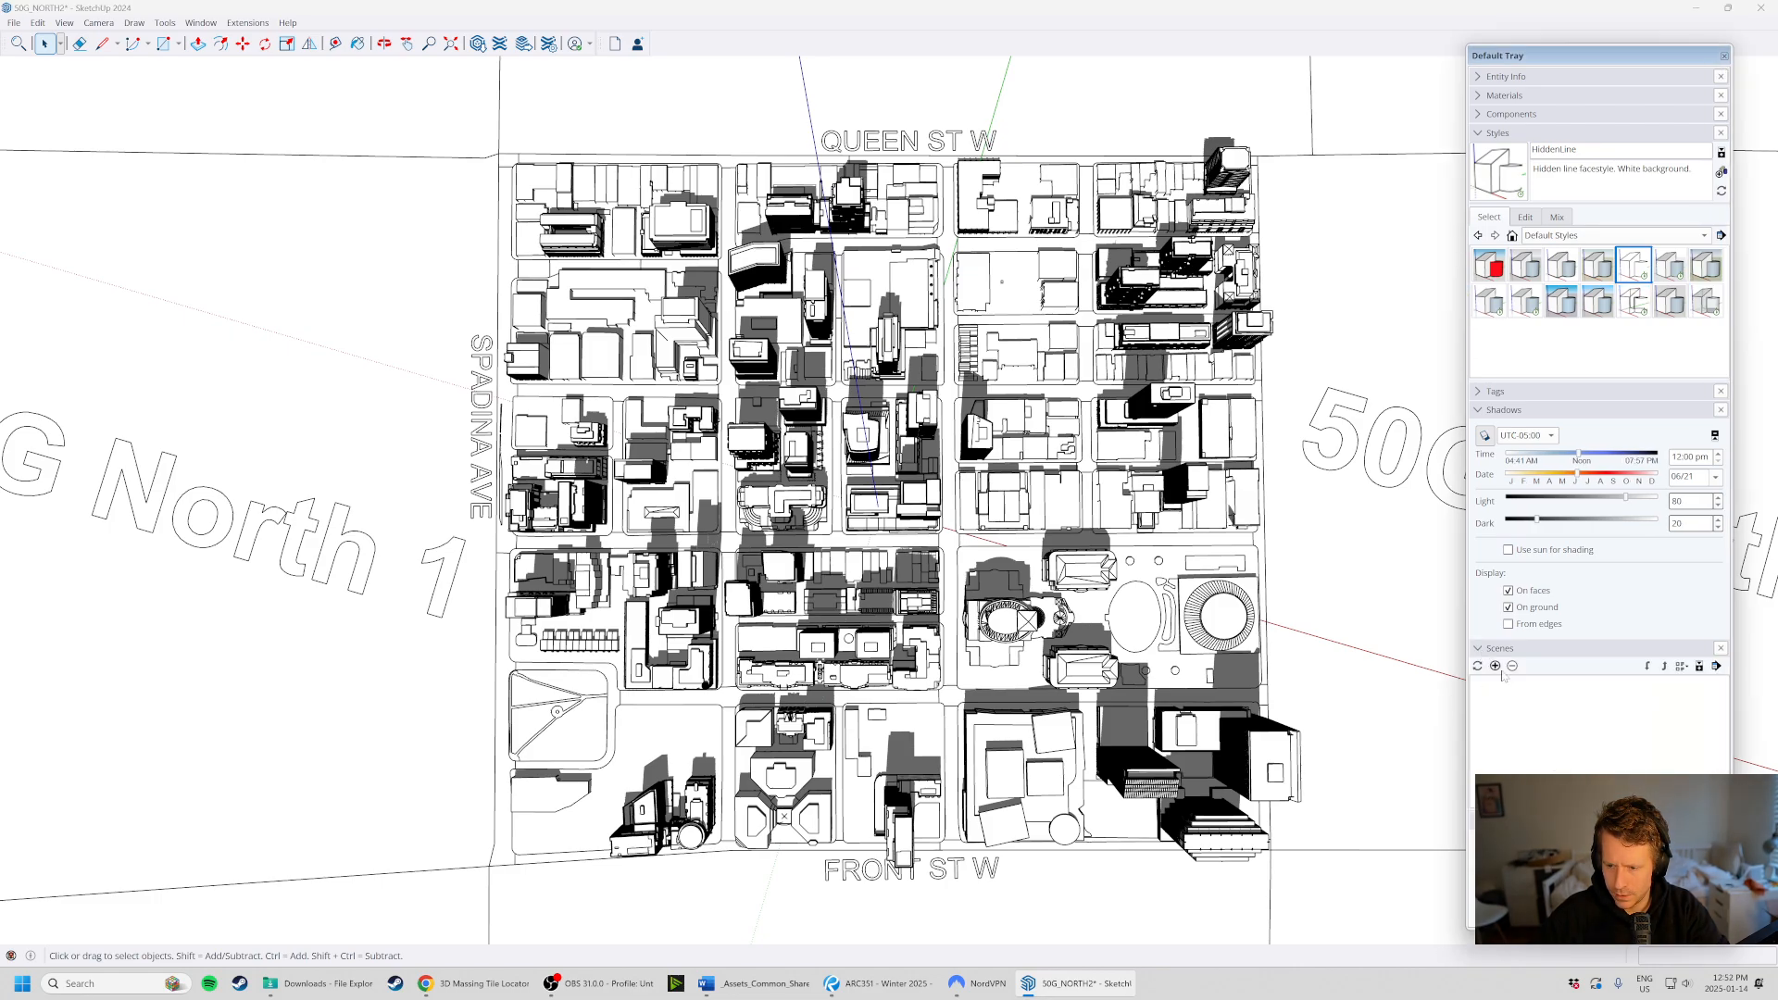
click(1496, 667)
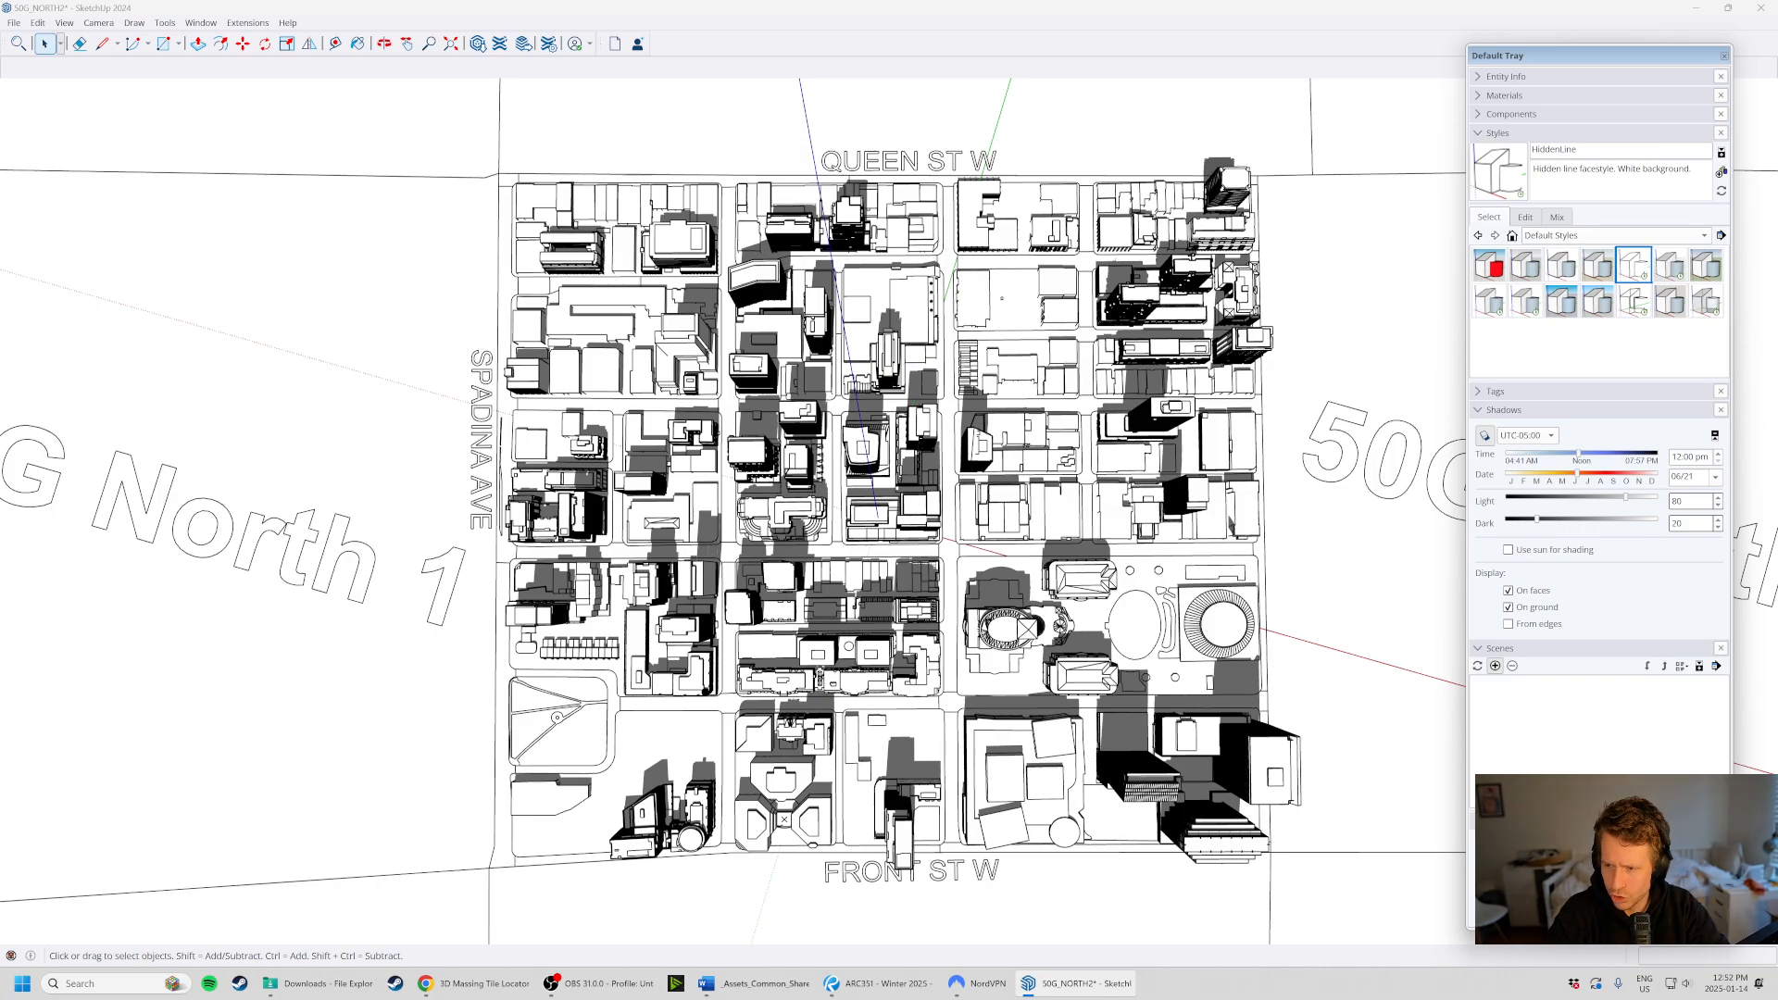
click(1494, 666)
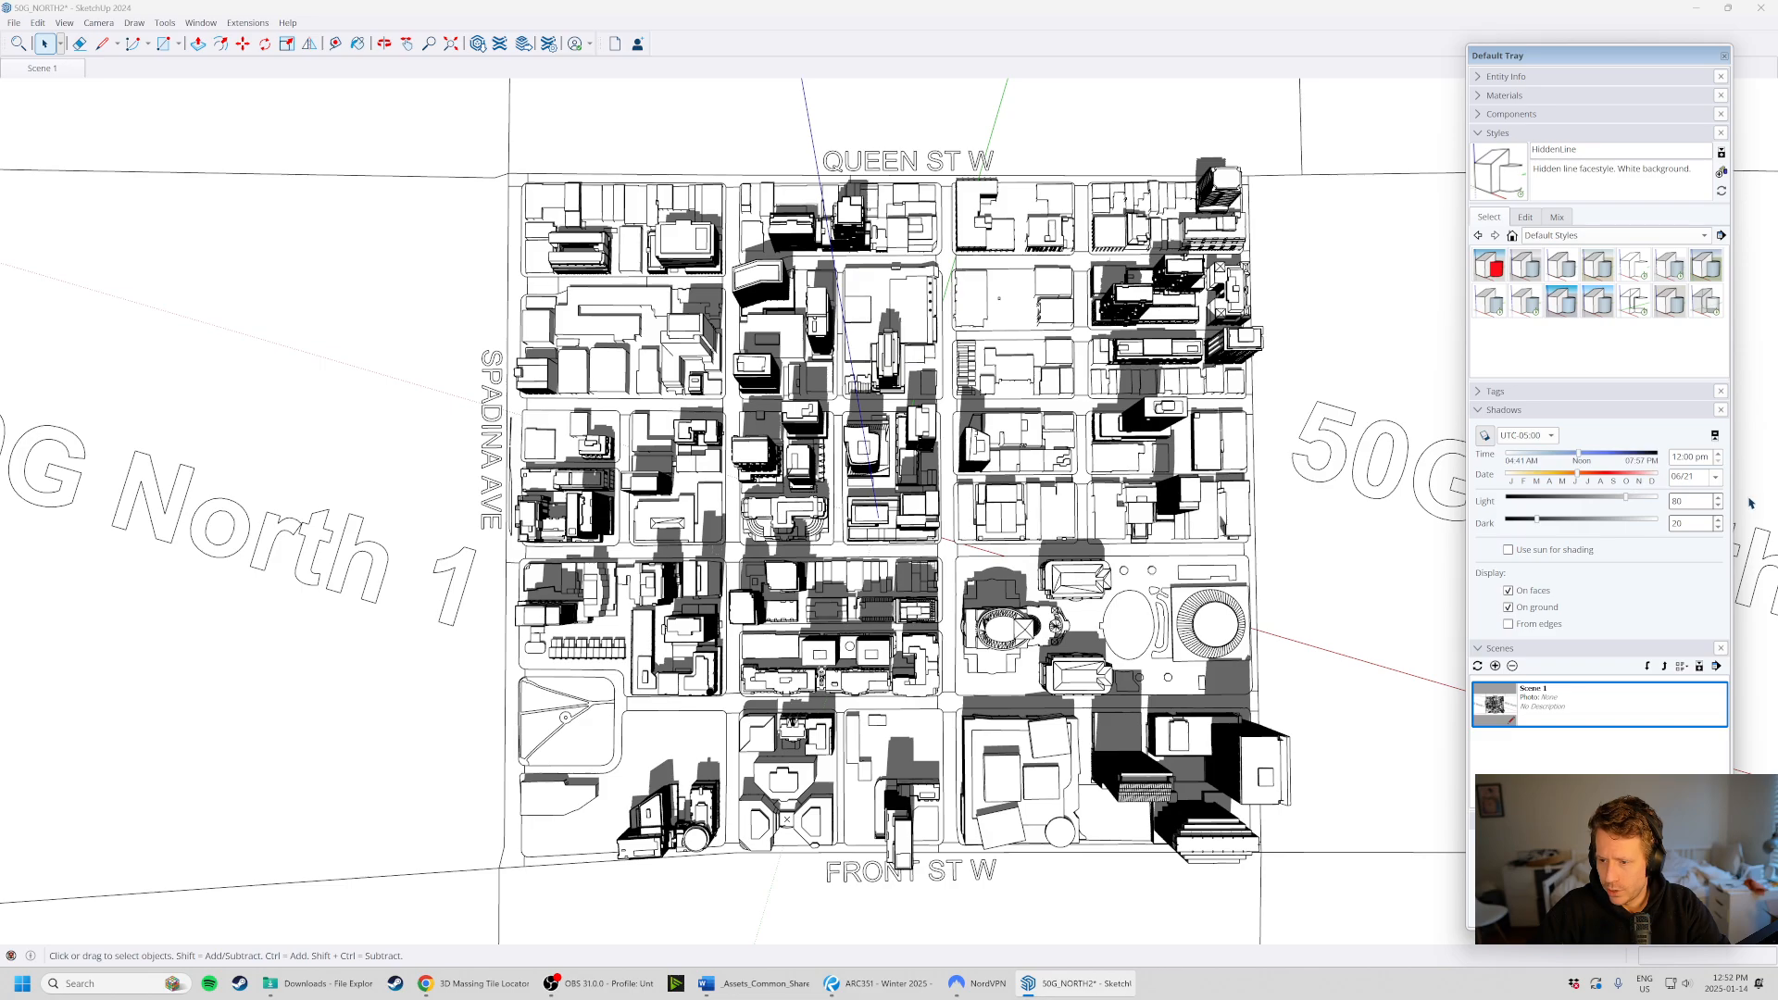
click(1715, 477)
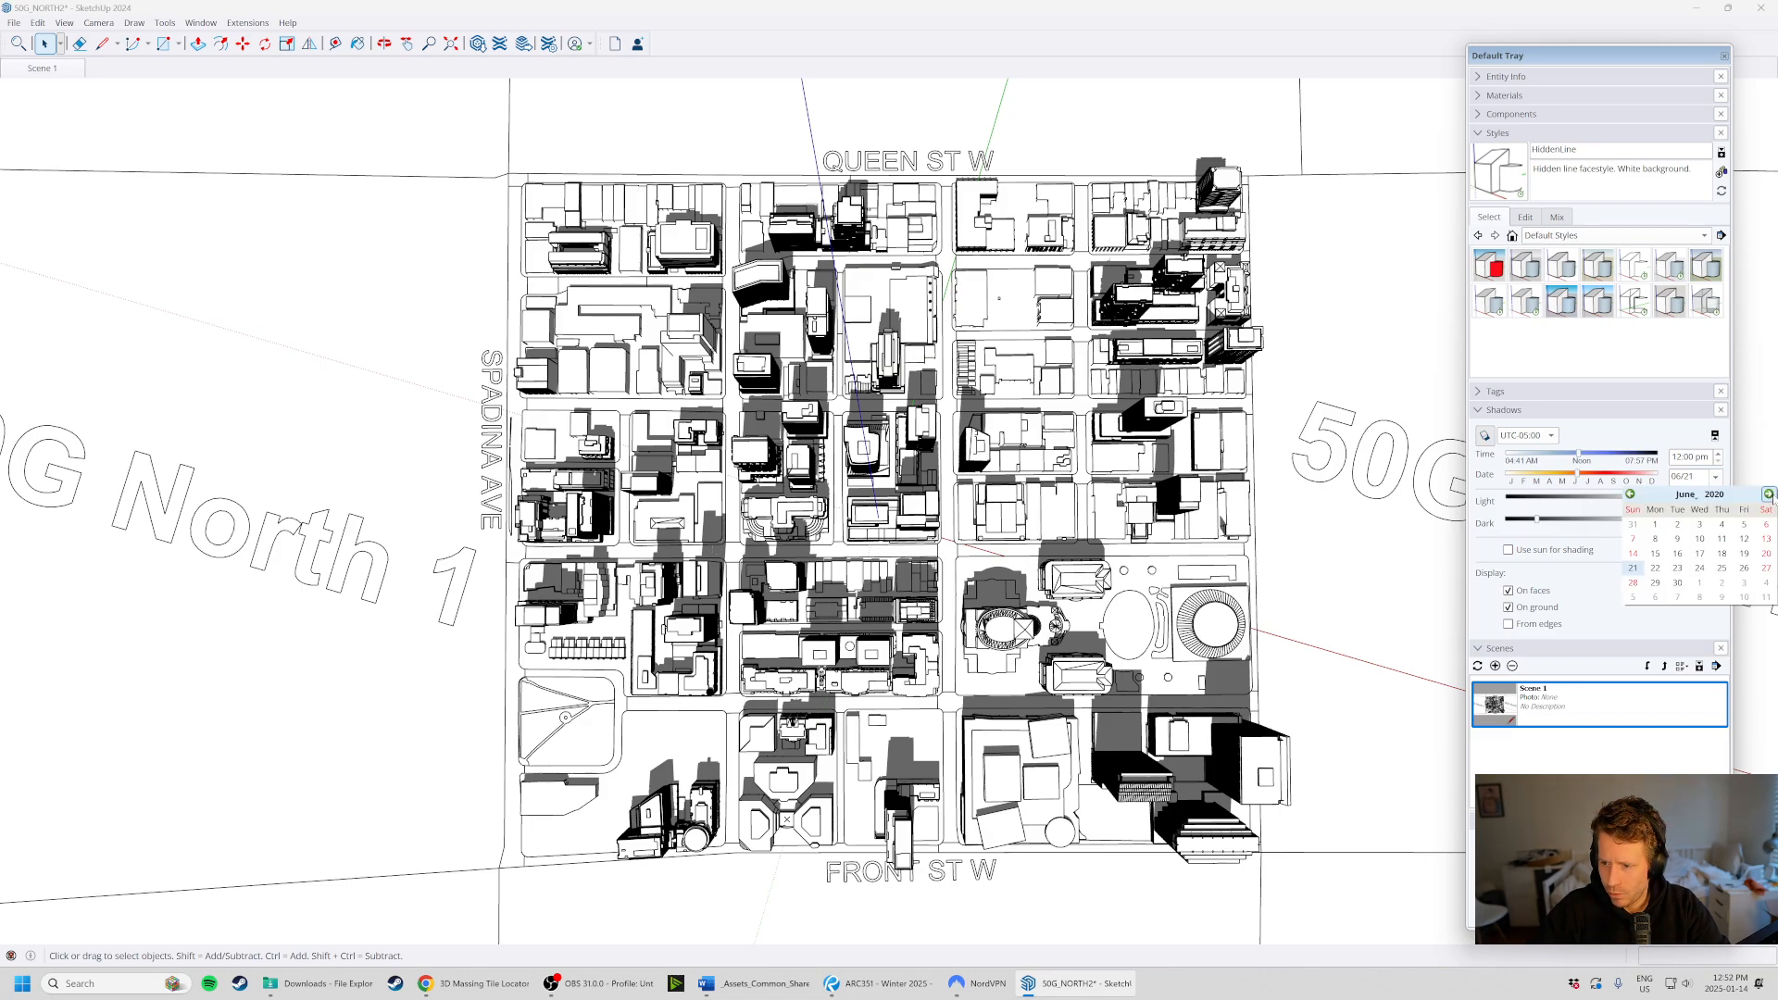
click(1768, 495)
click(1768, 495)
click(1768, 494)
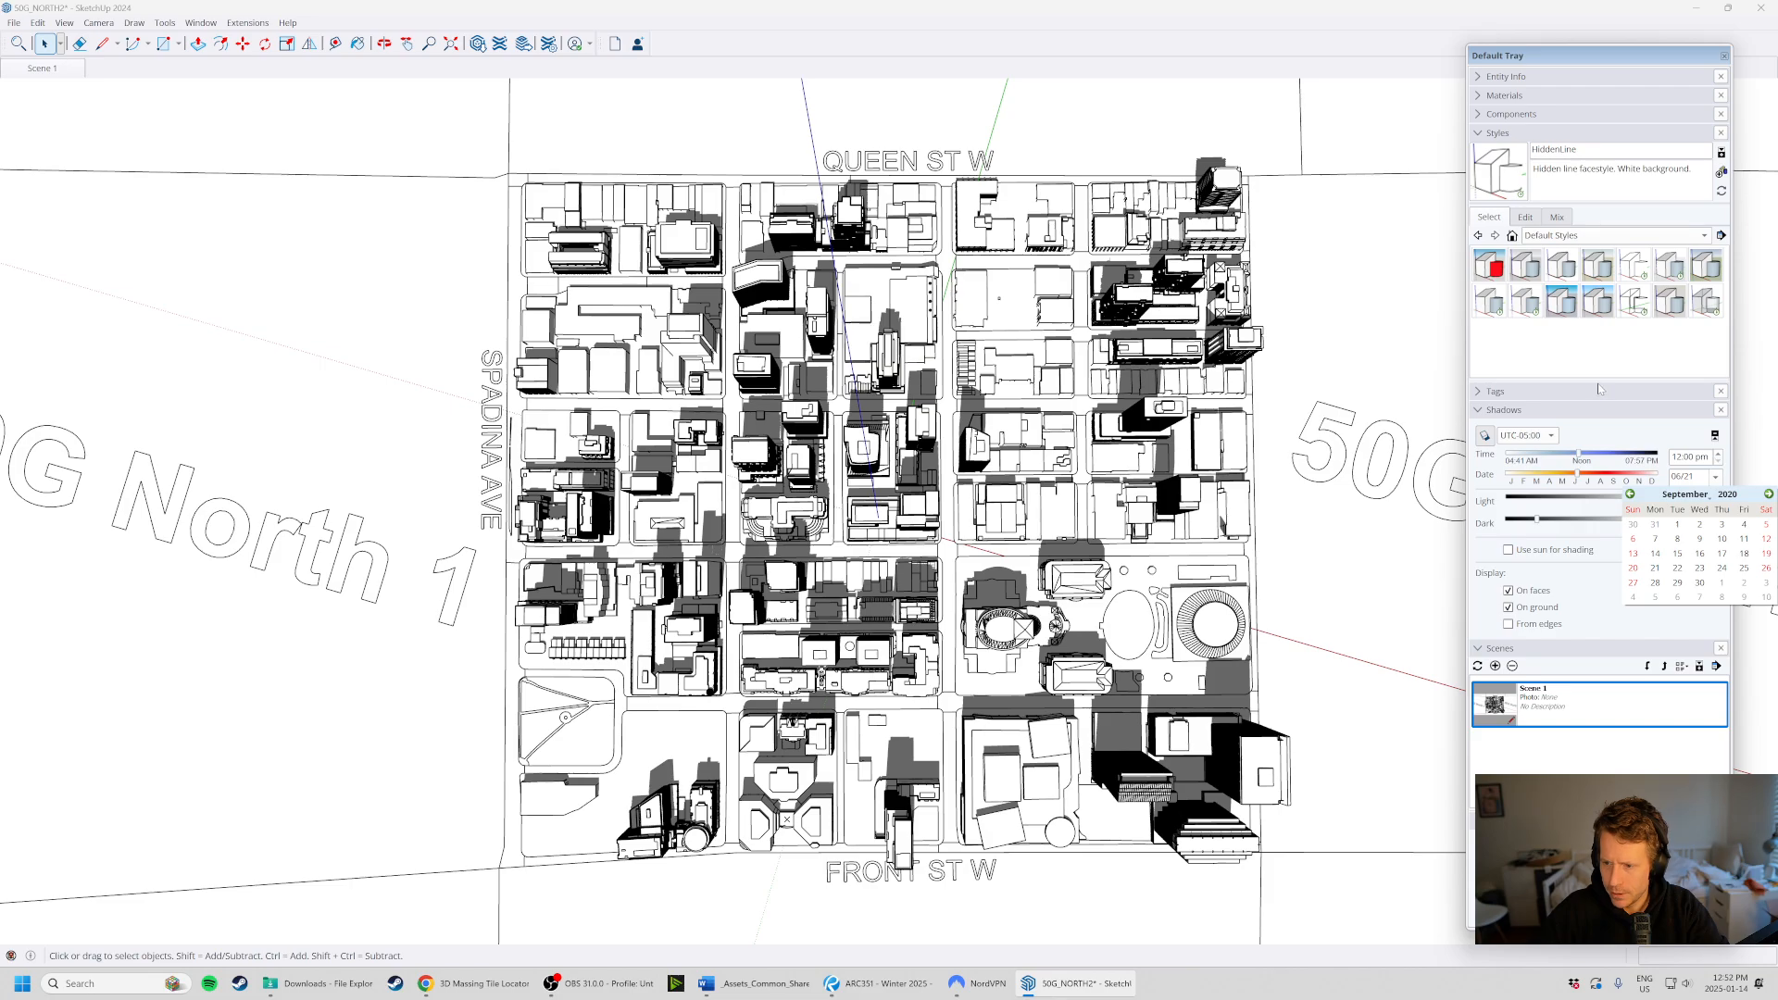
click(1654, 434)
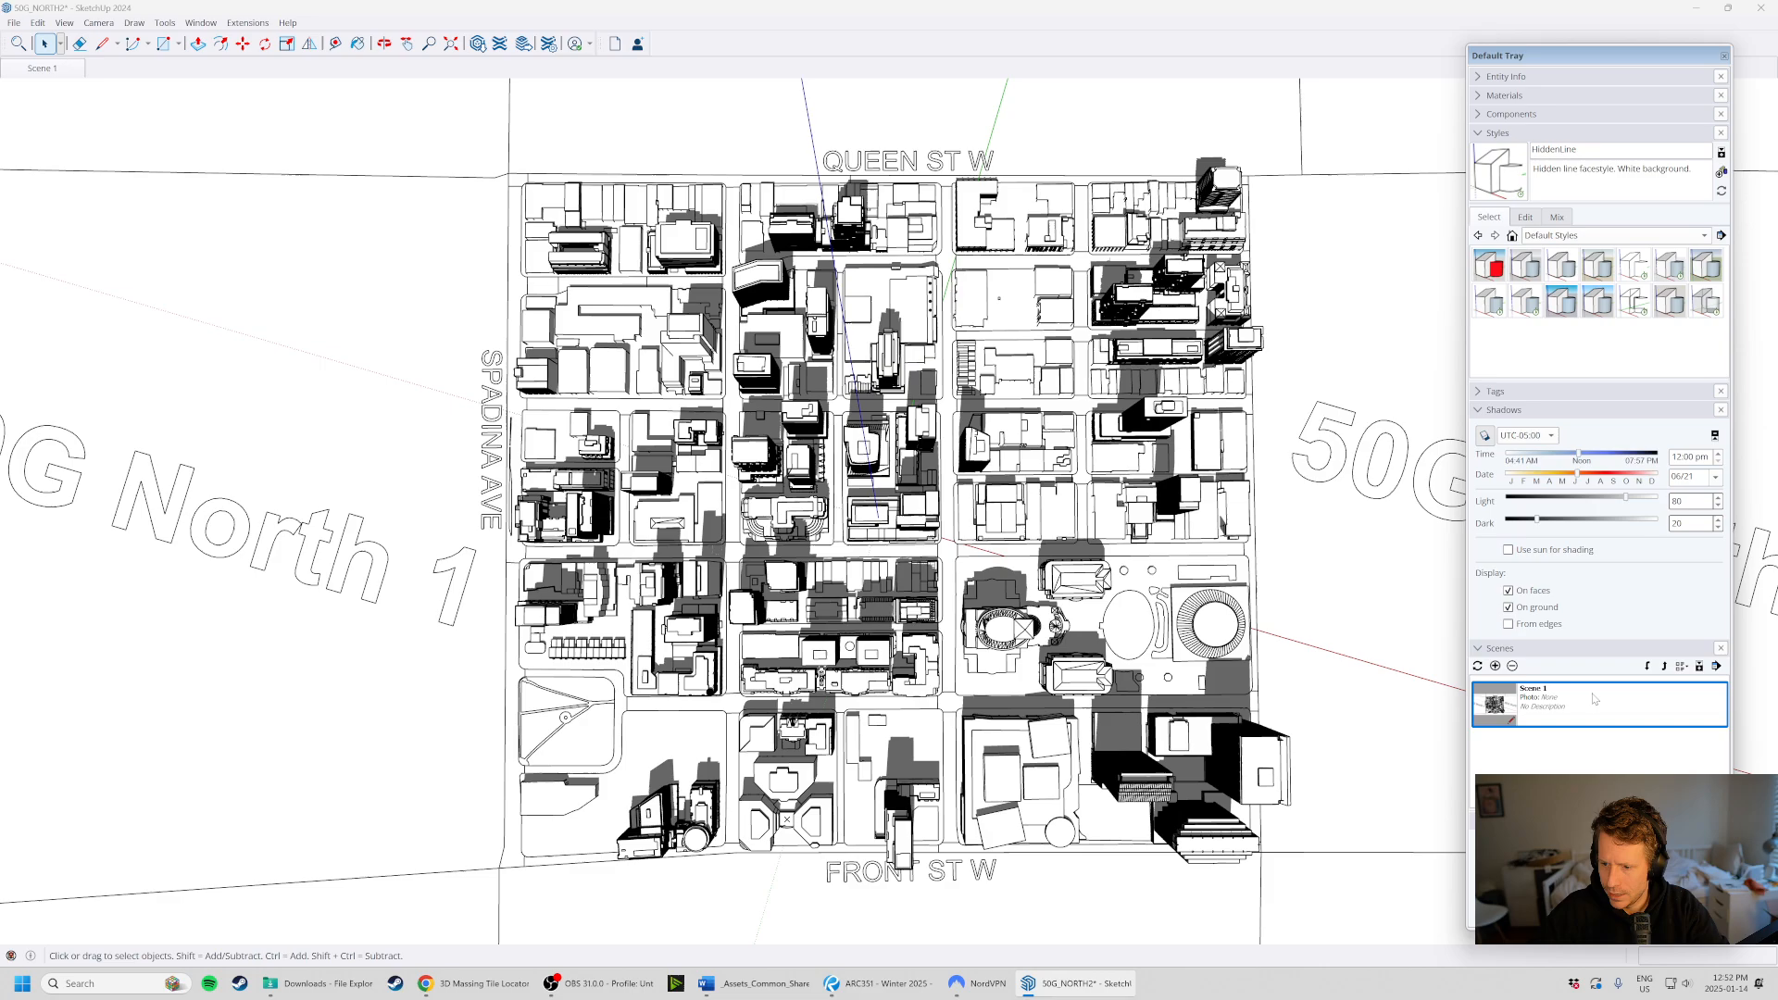
- Add a second scene of the same overhead view and set the shadow date to September 21
click(1495, 666)
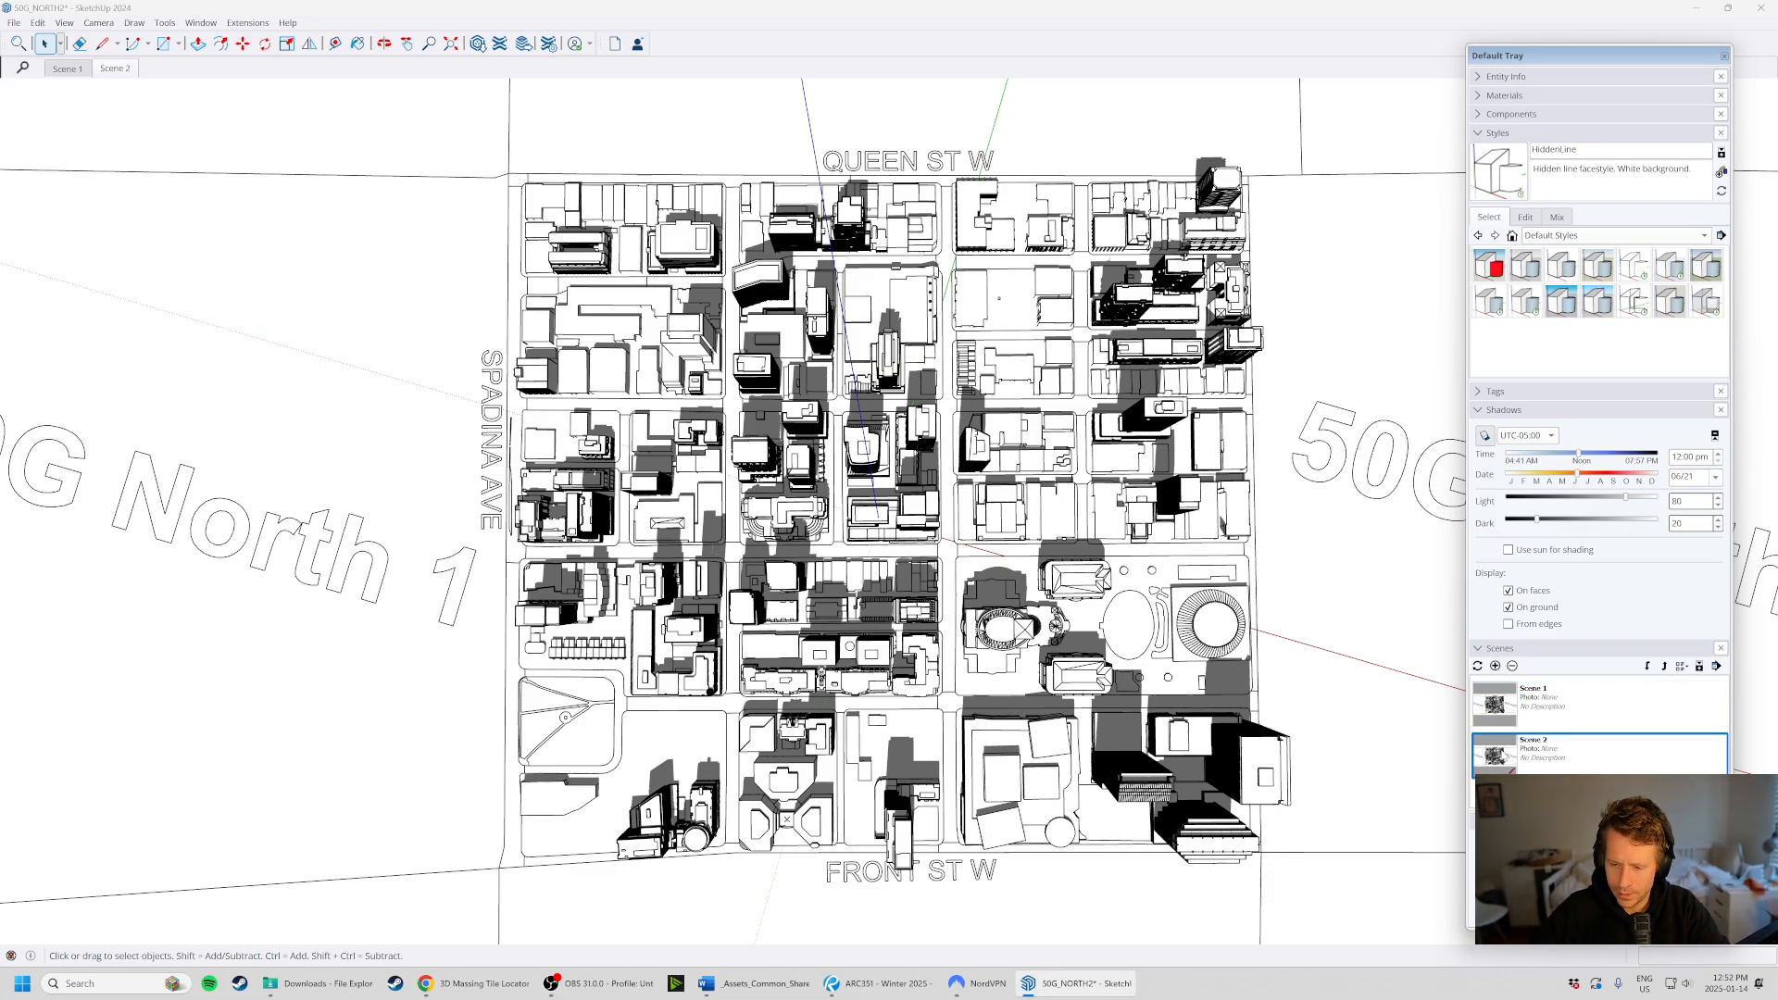
click(1715, 476)
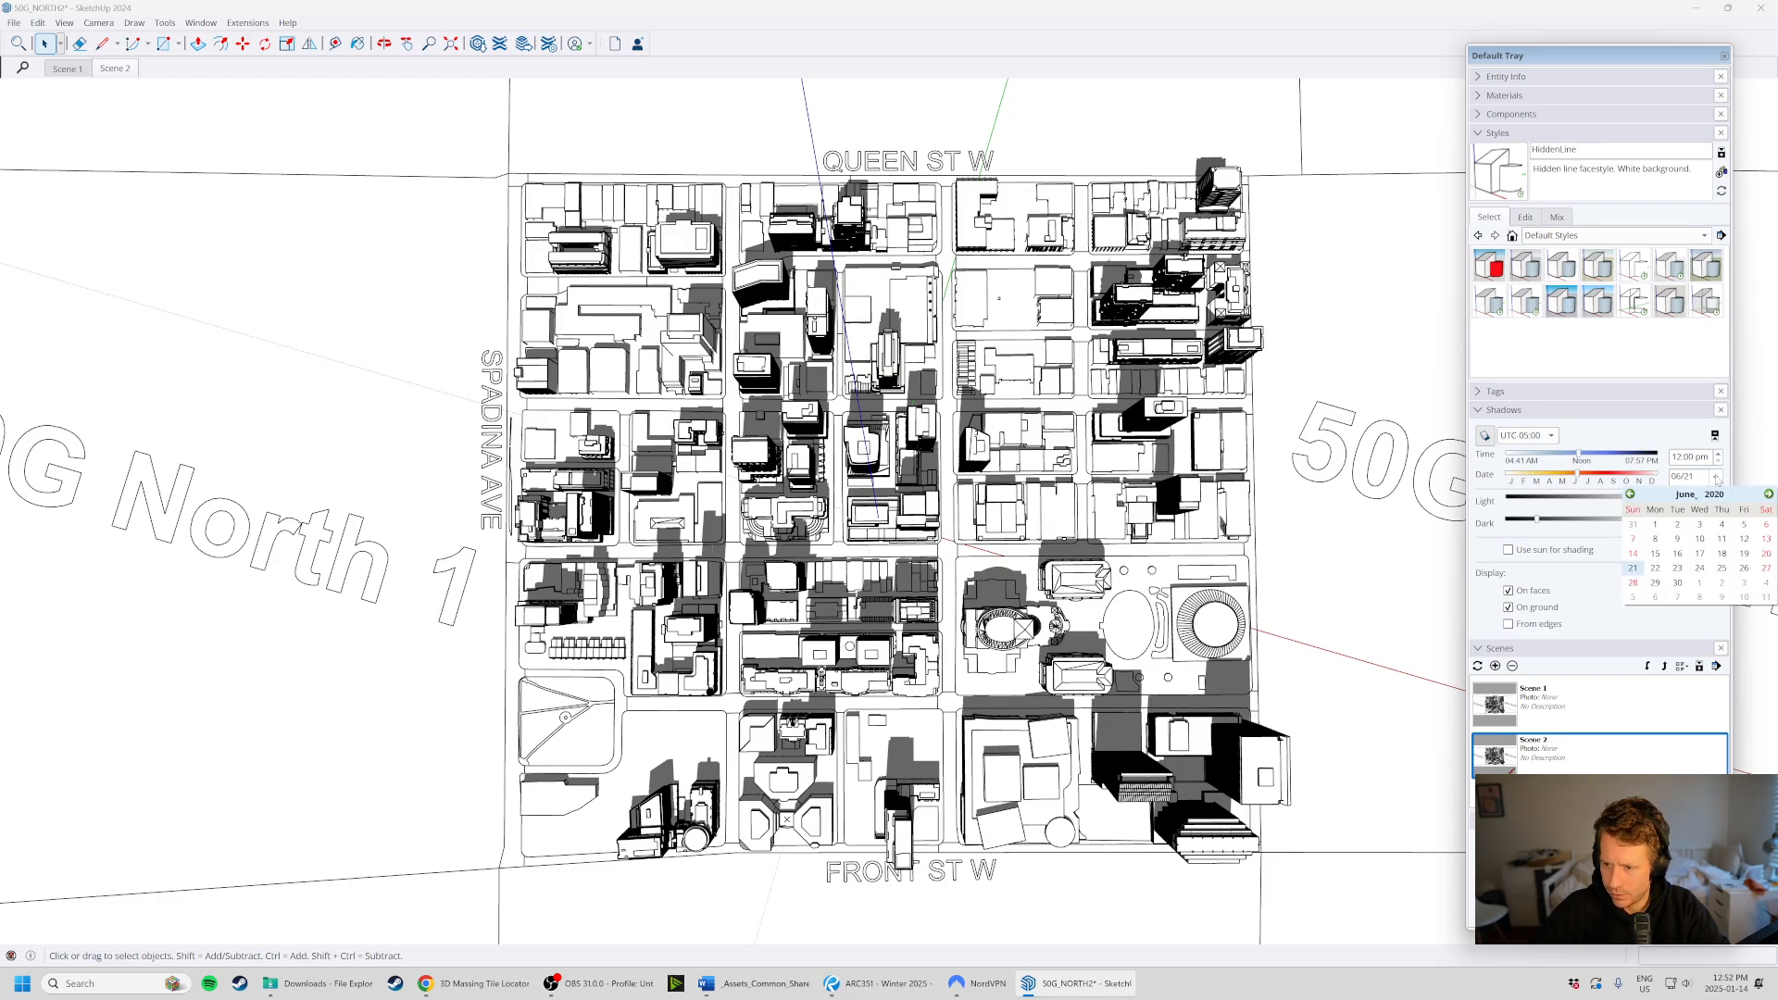
click(1768, 494)
click(1769, 495)
click(1769, 494)
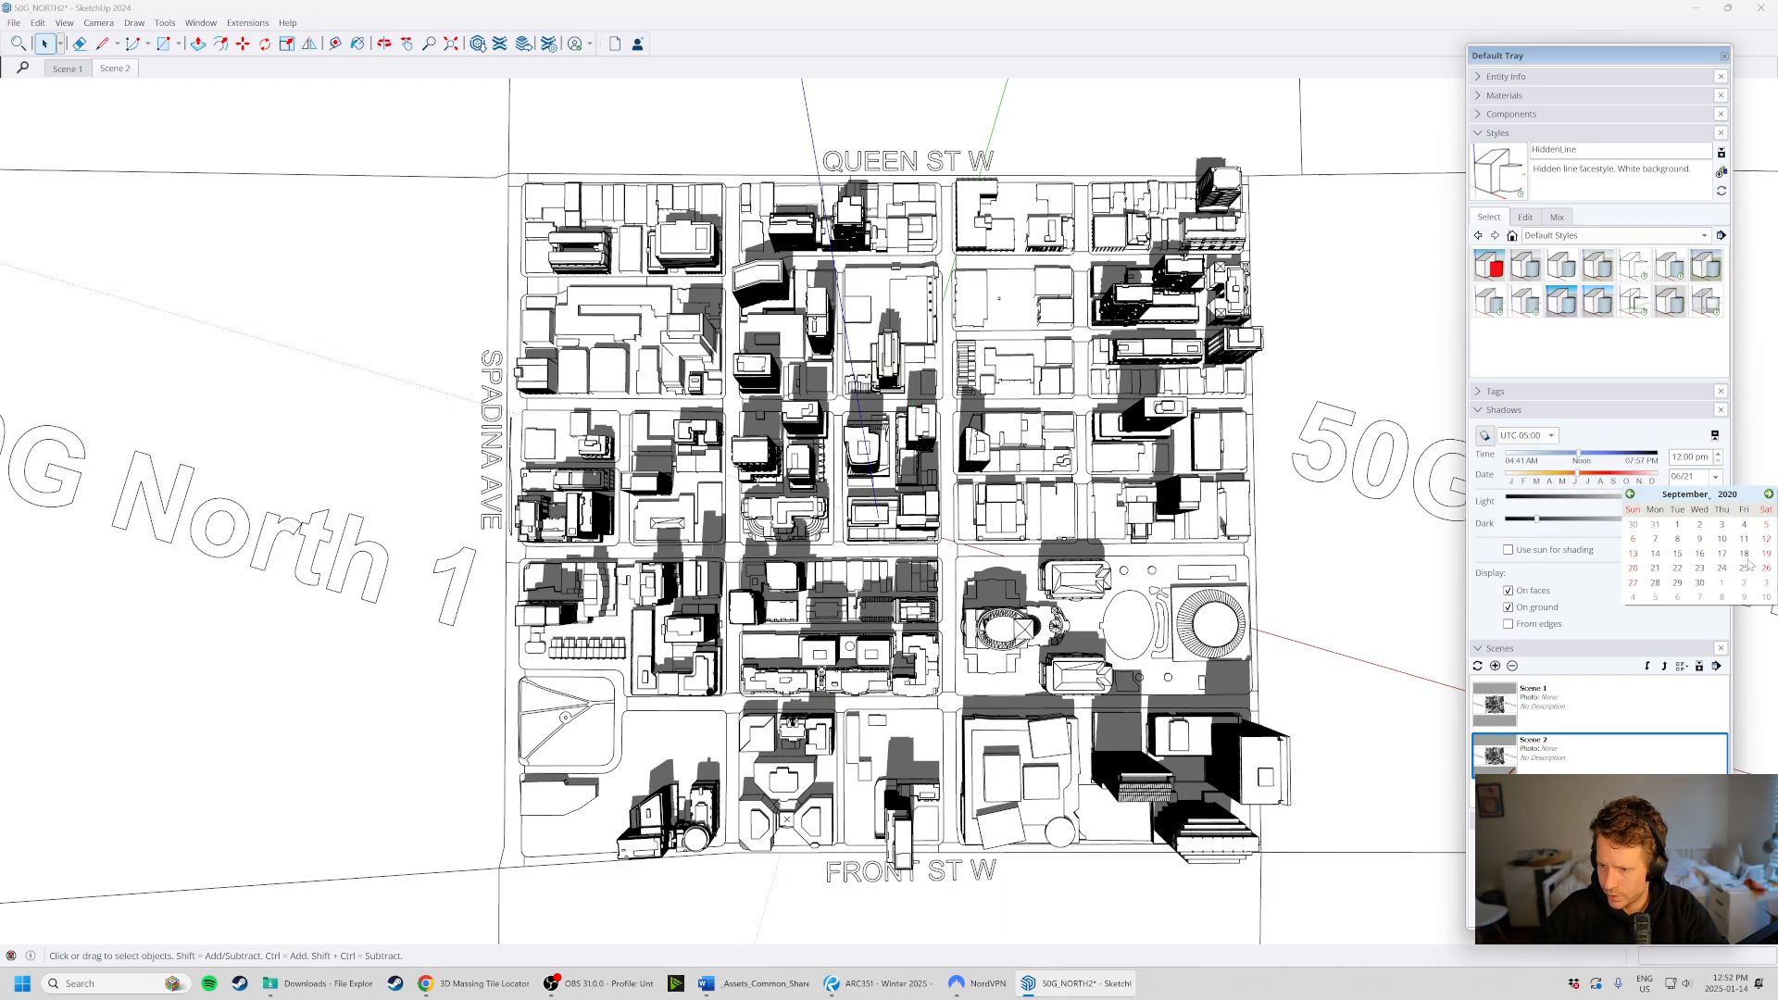
click(1654, 569)
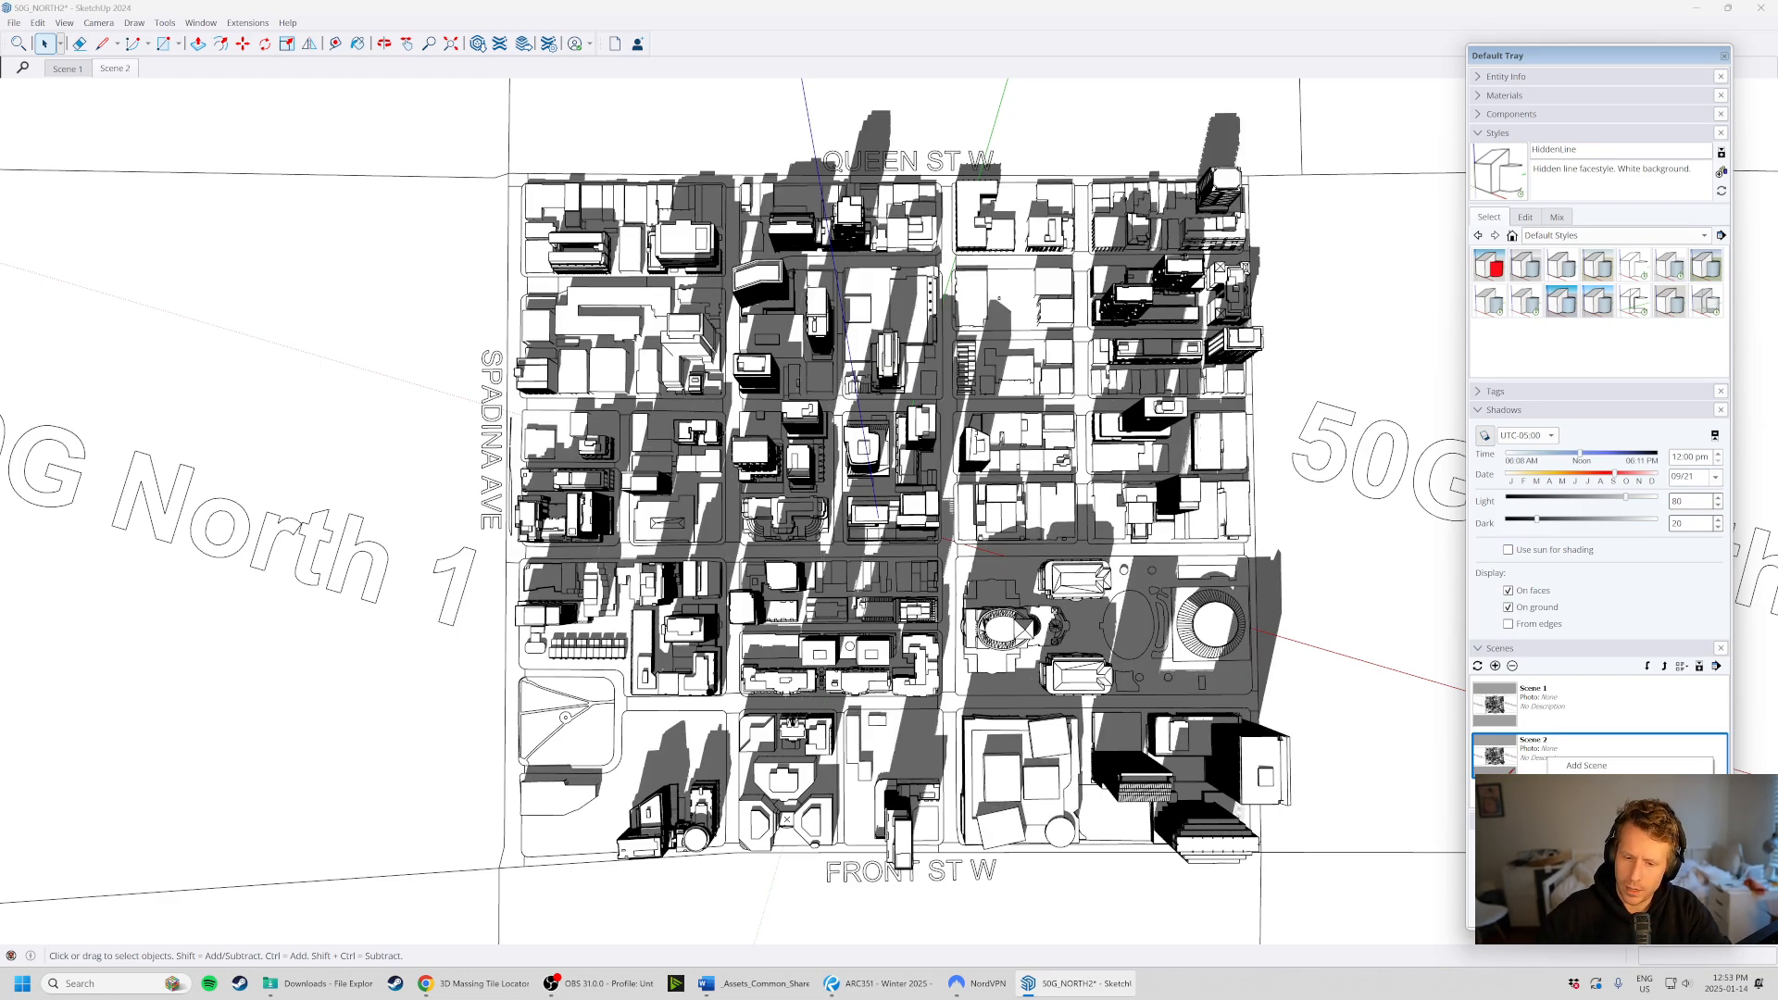
- Update Scene 2 with all its properties, including the September shadows, and activate both scenes to compare them
click(1589, 786)
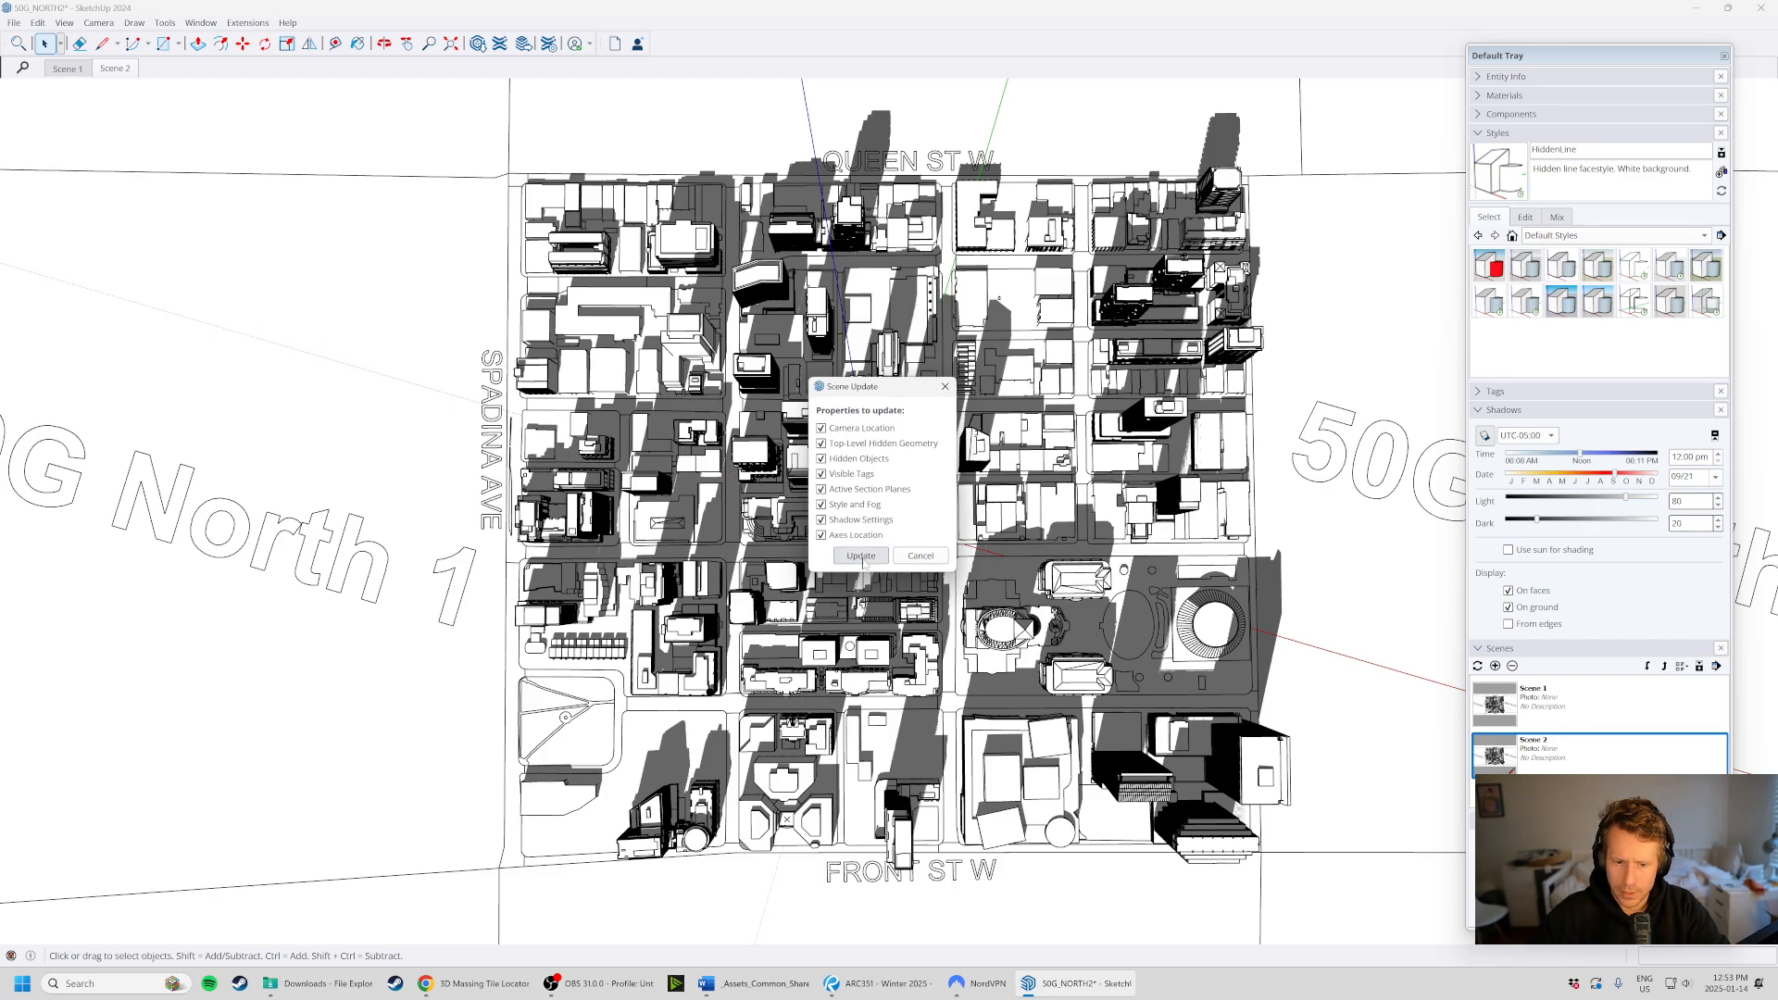
click(861, 557)
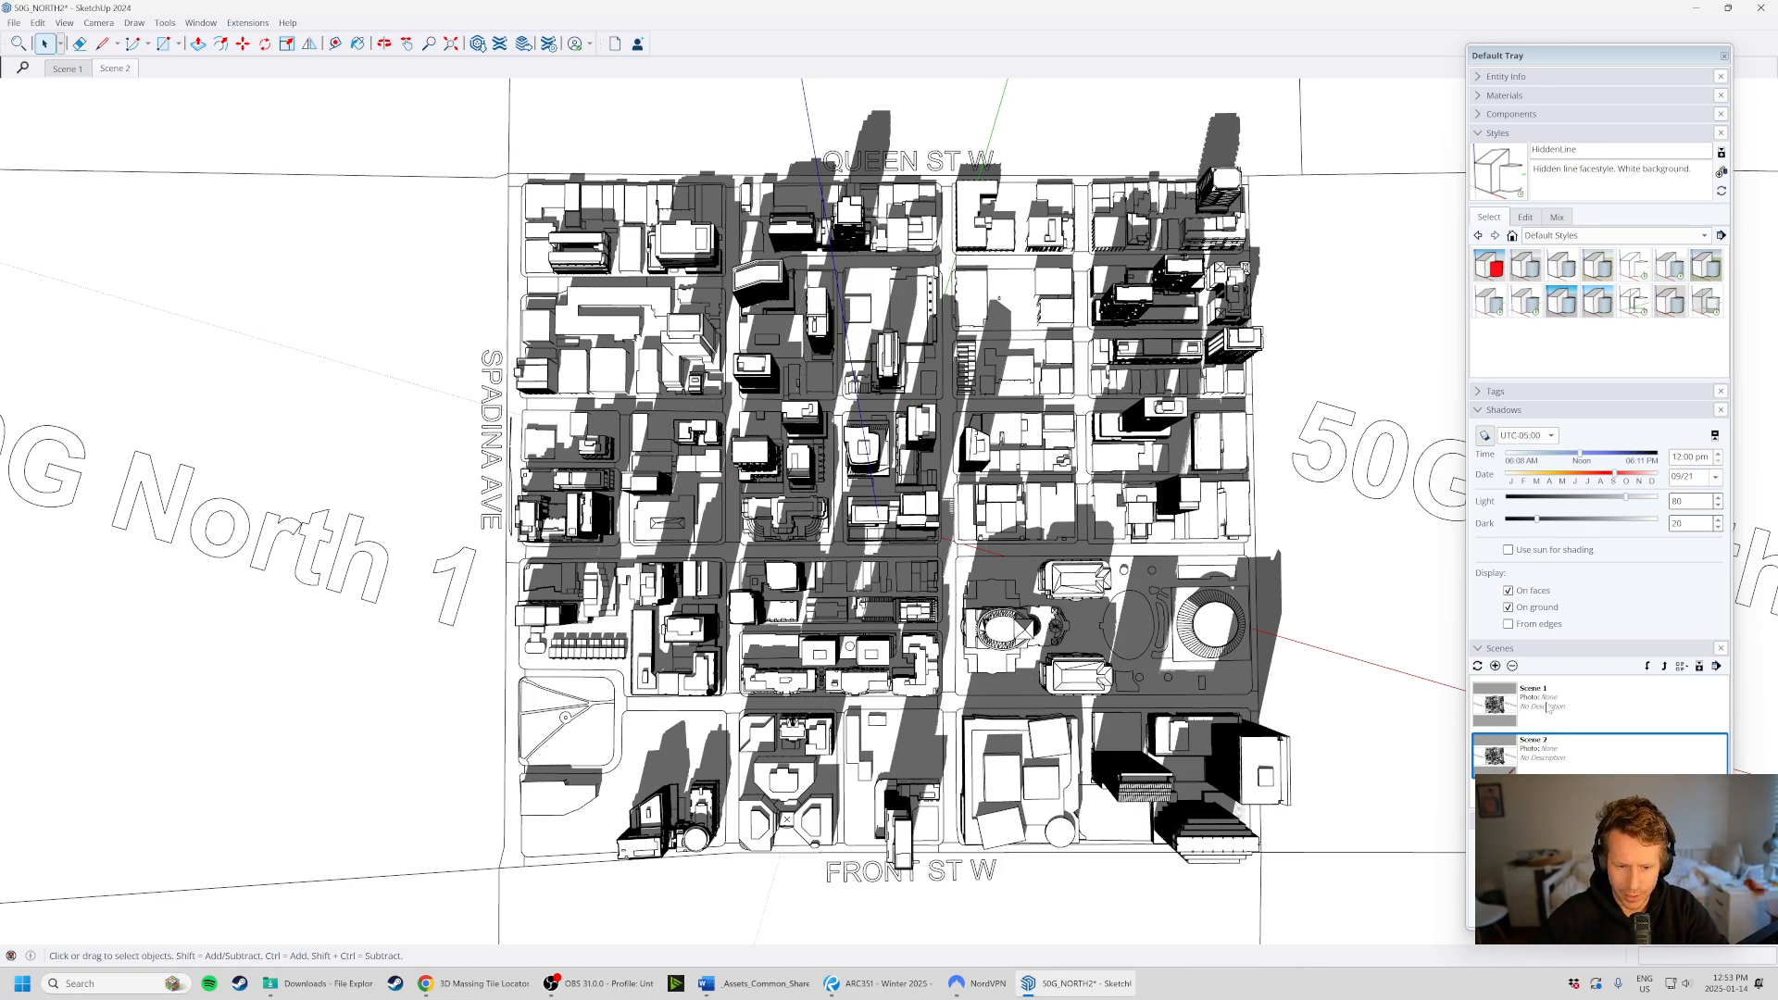
click(1477, 690)
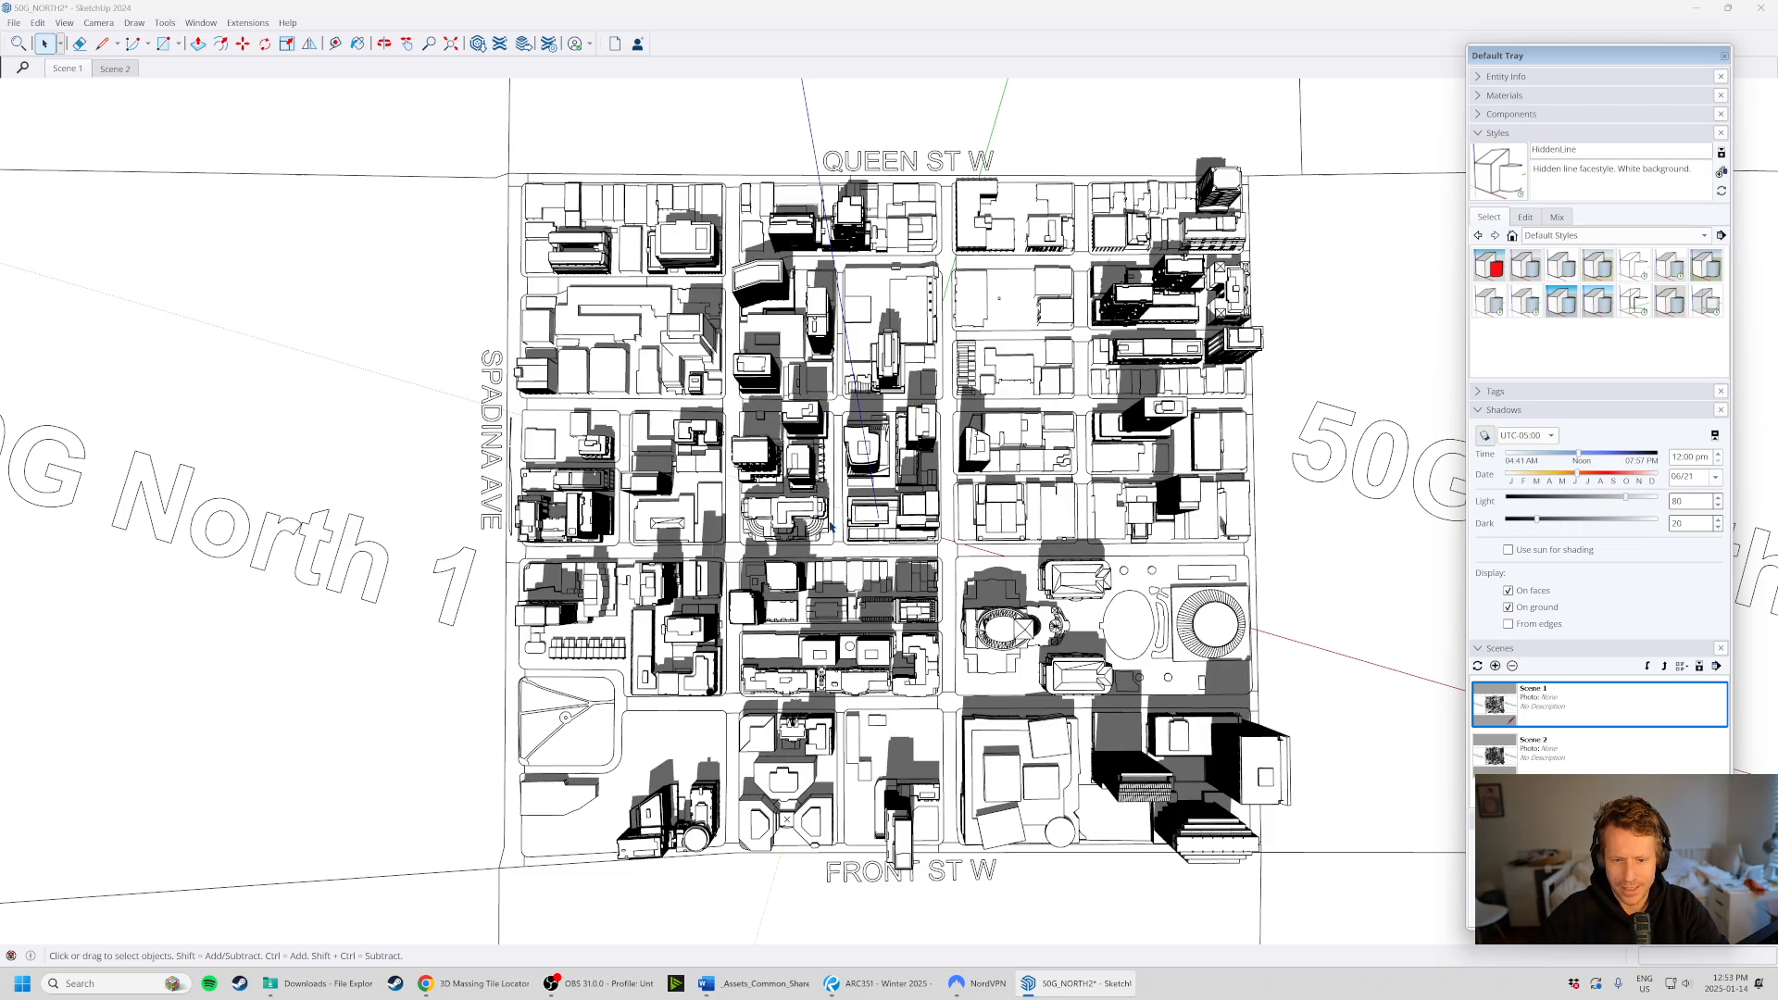
double_click(1498, 759)
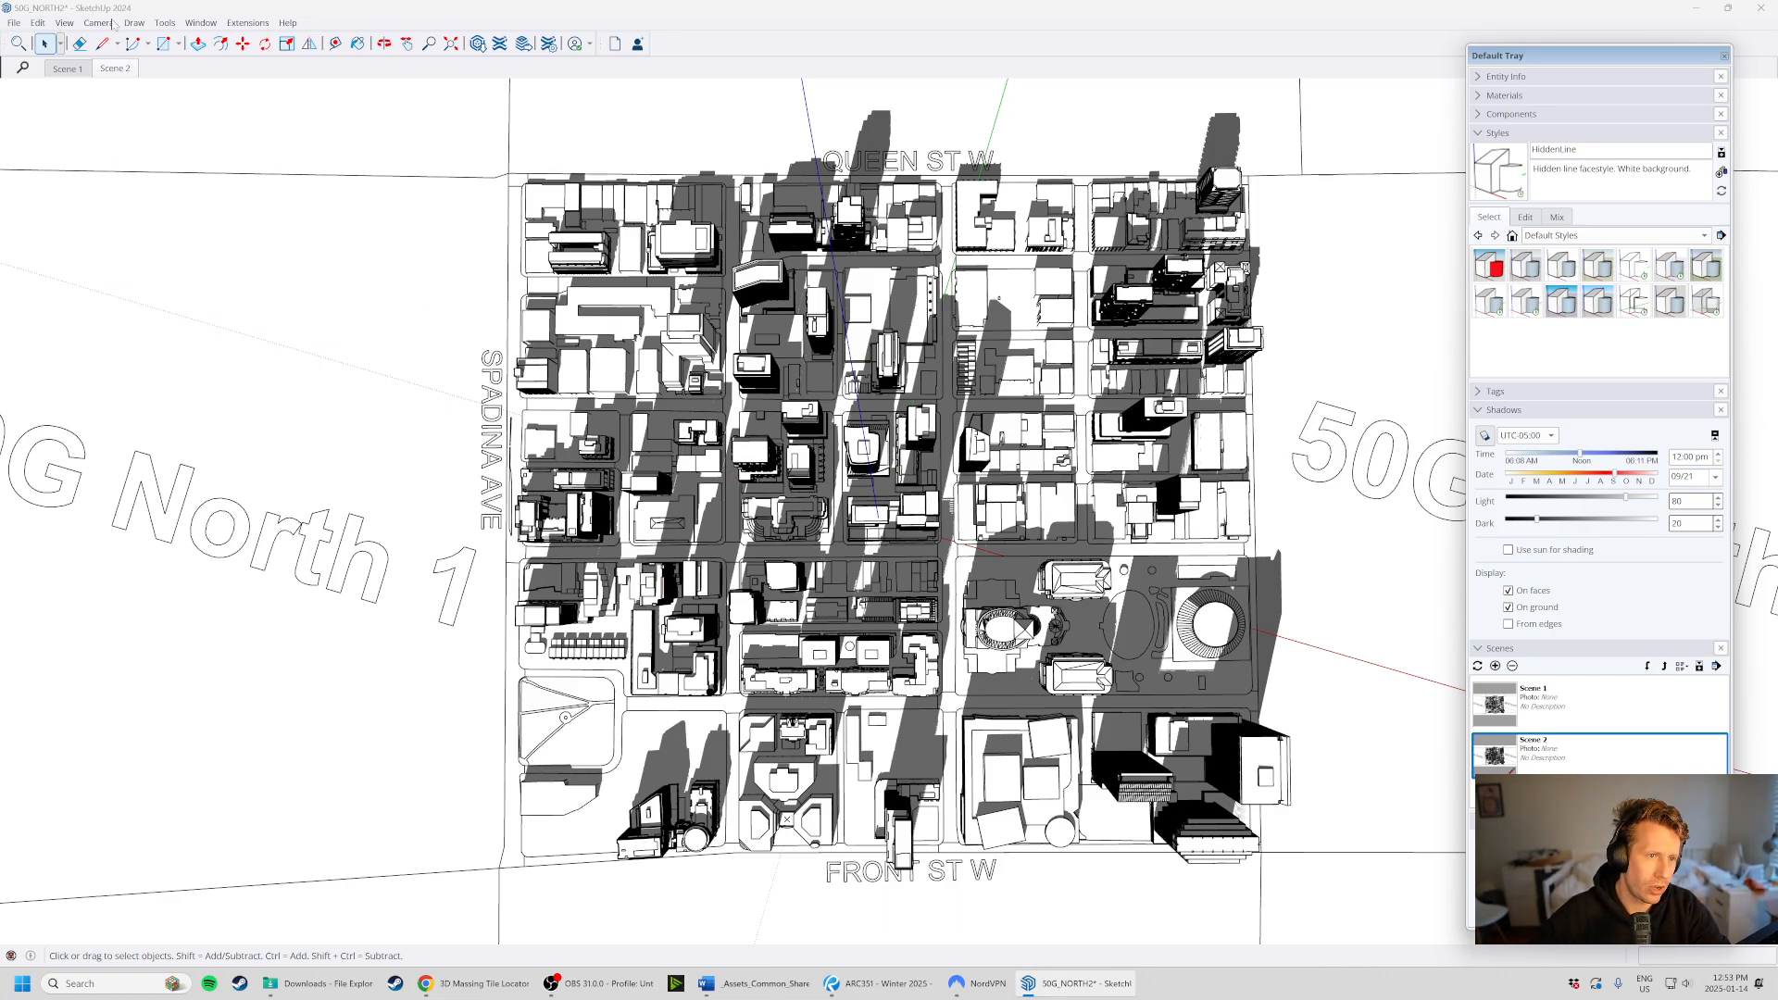
- Switch the camera to parallel projection and the standard Top view, framing the whole tile
click(98, 23)
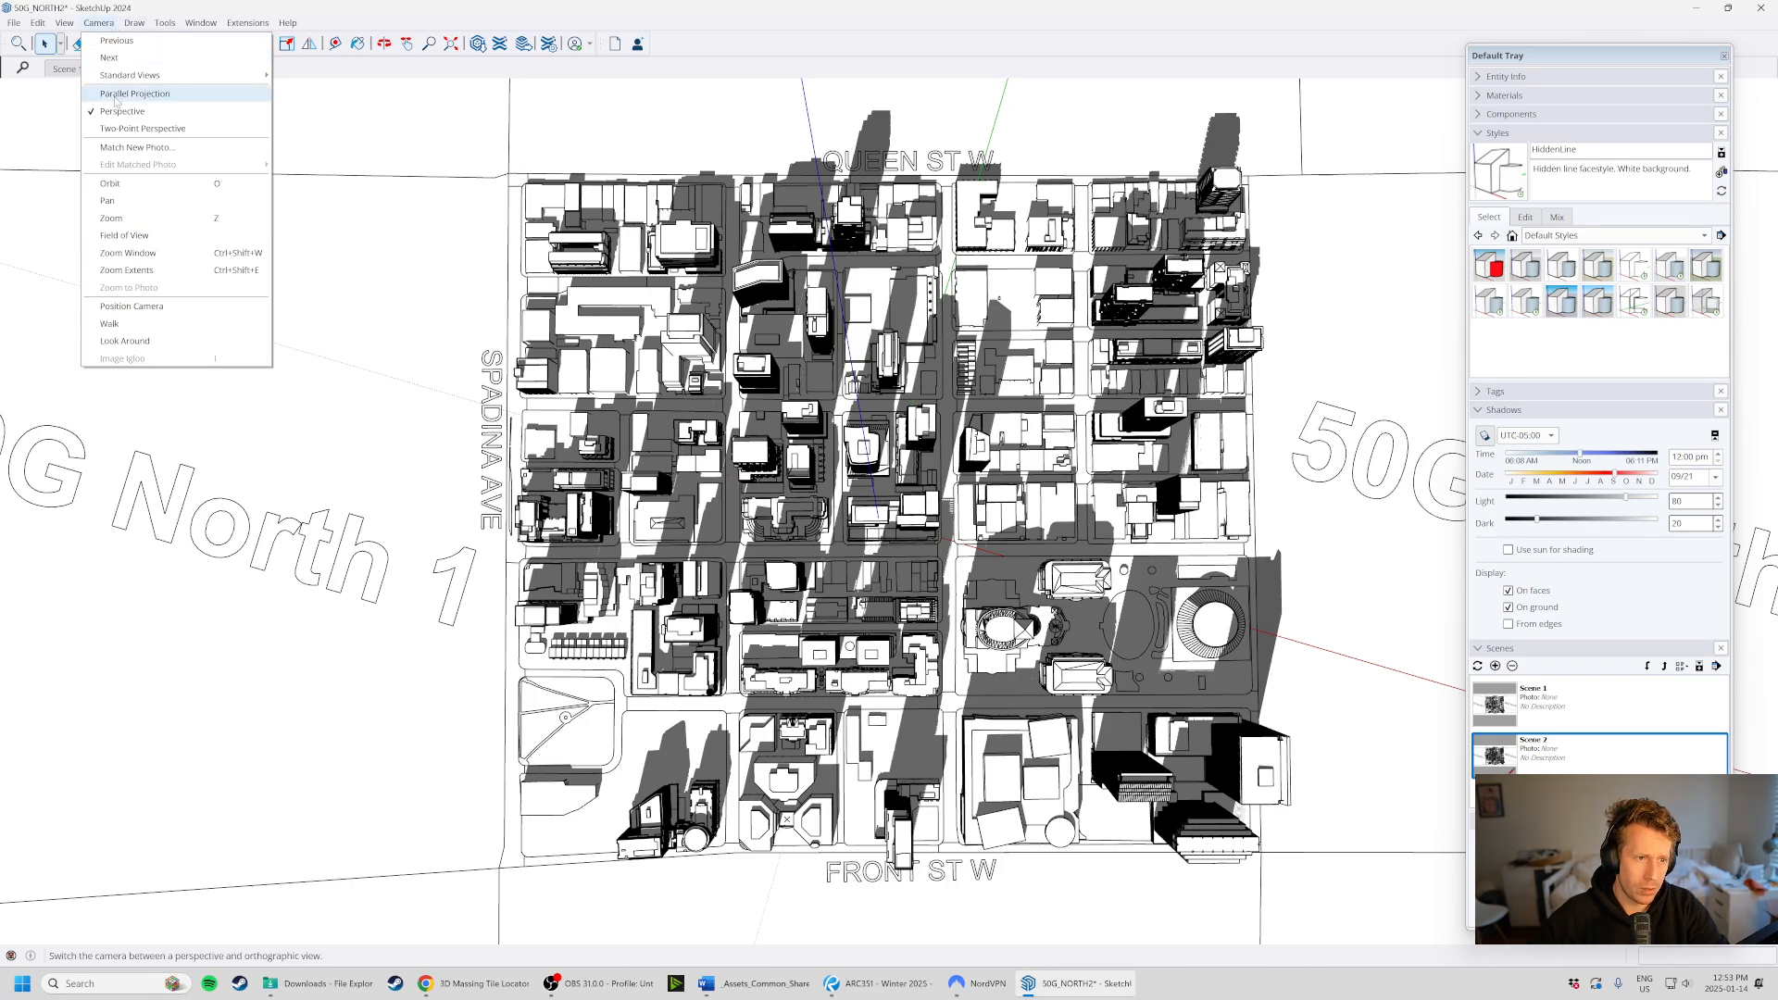
click(116, 93)
click(134, 23)
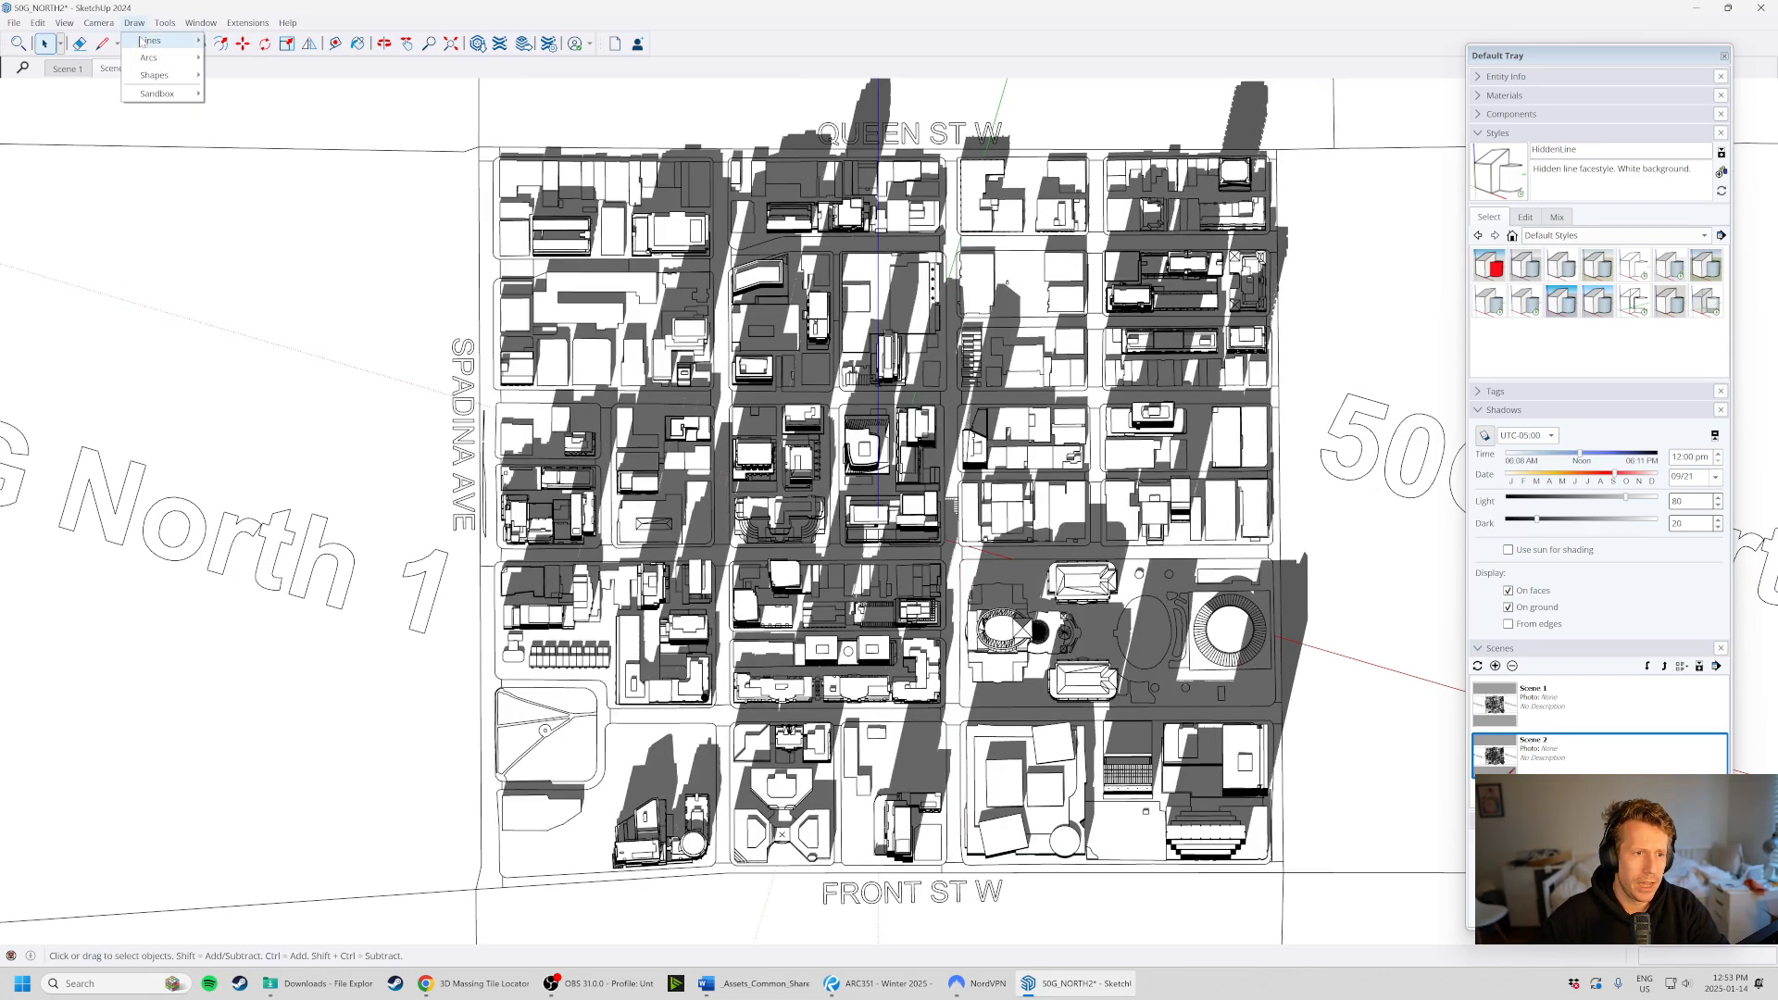
mouse_move(146, 80)
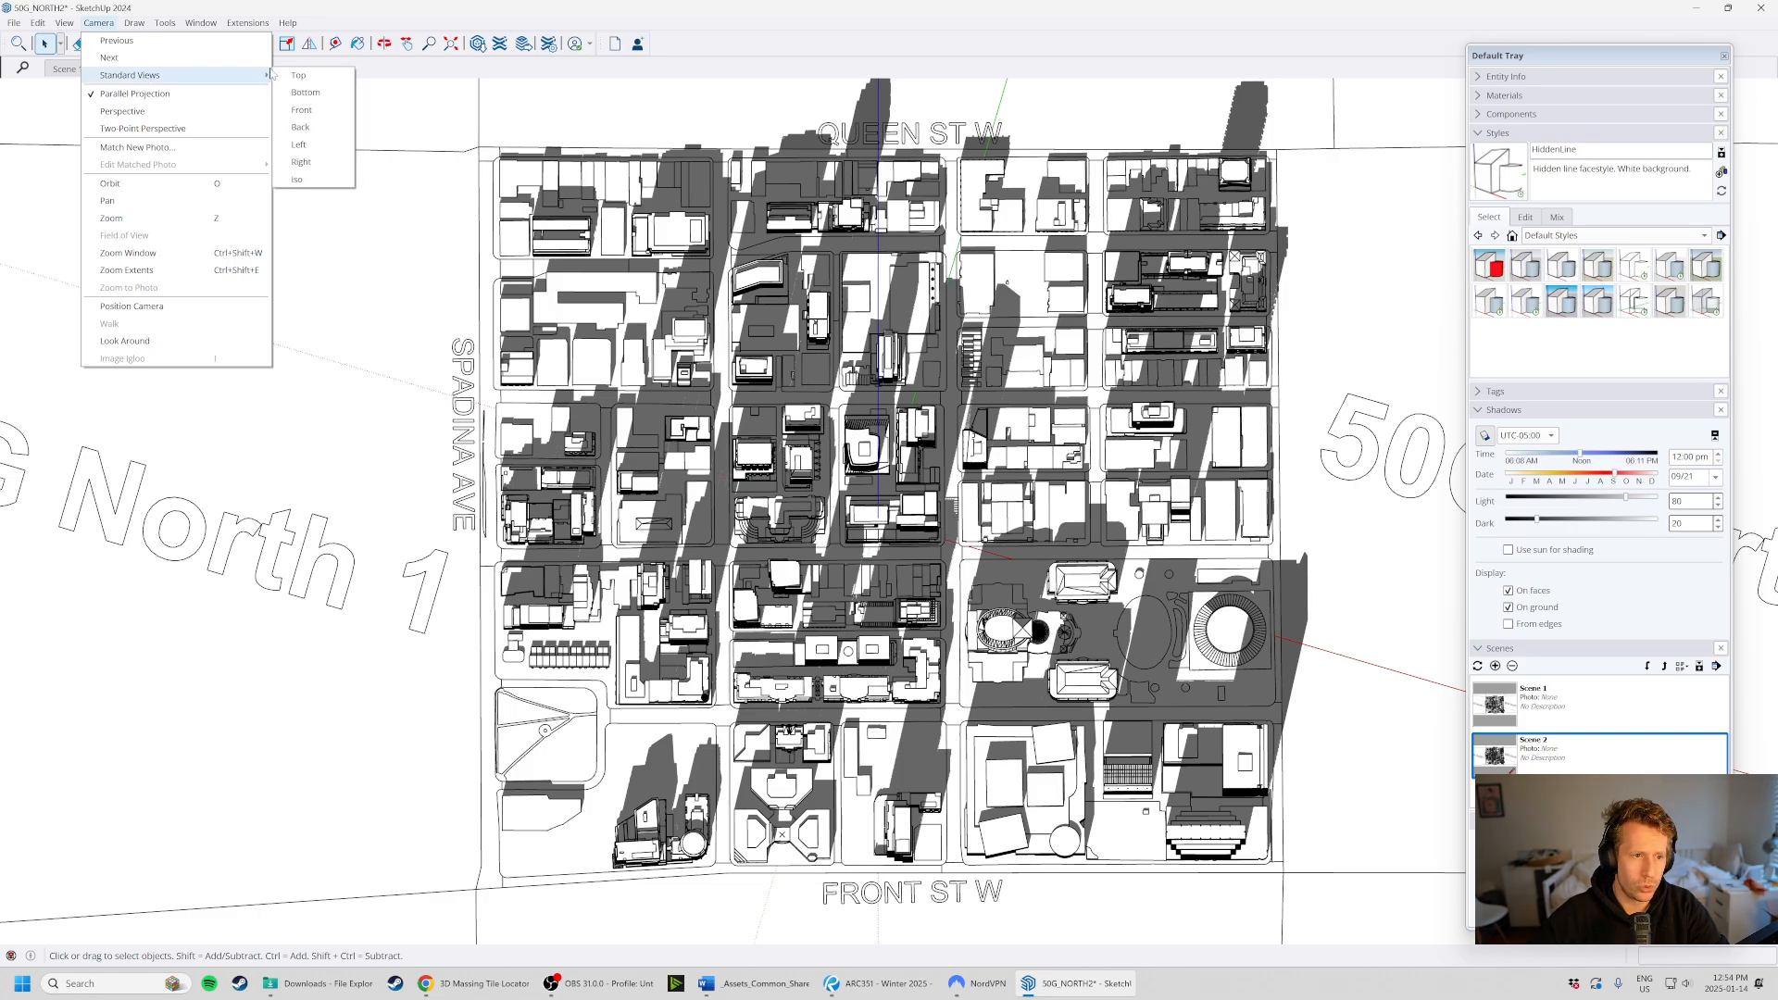
click(298, 75)
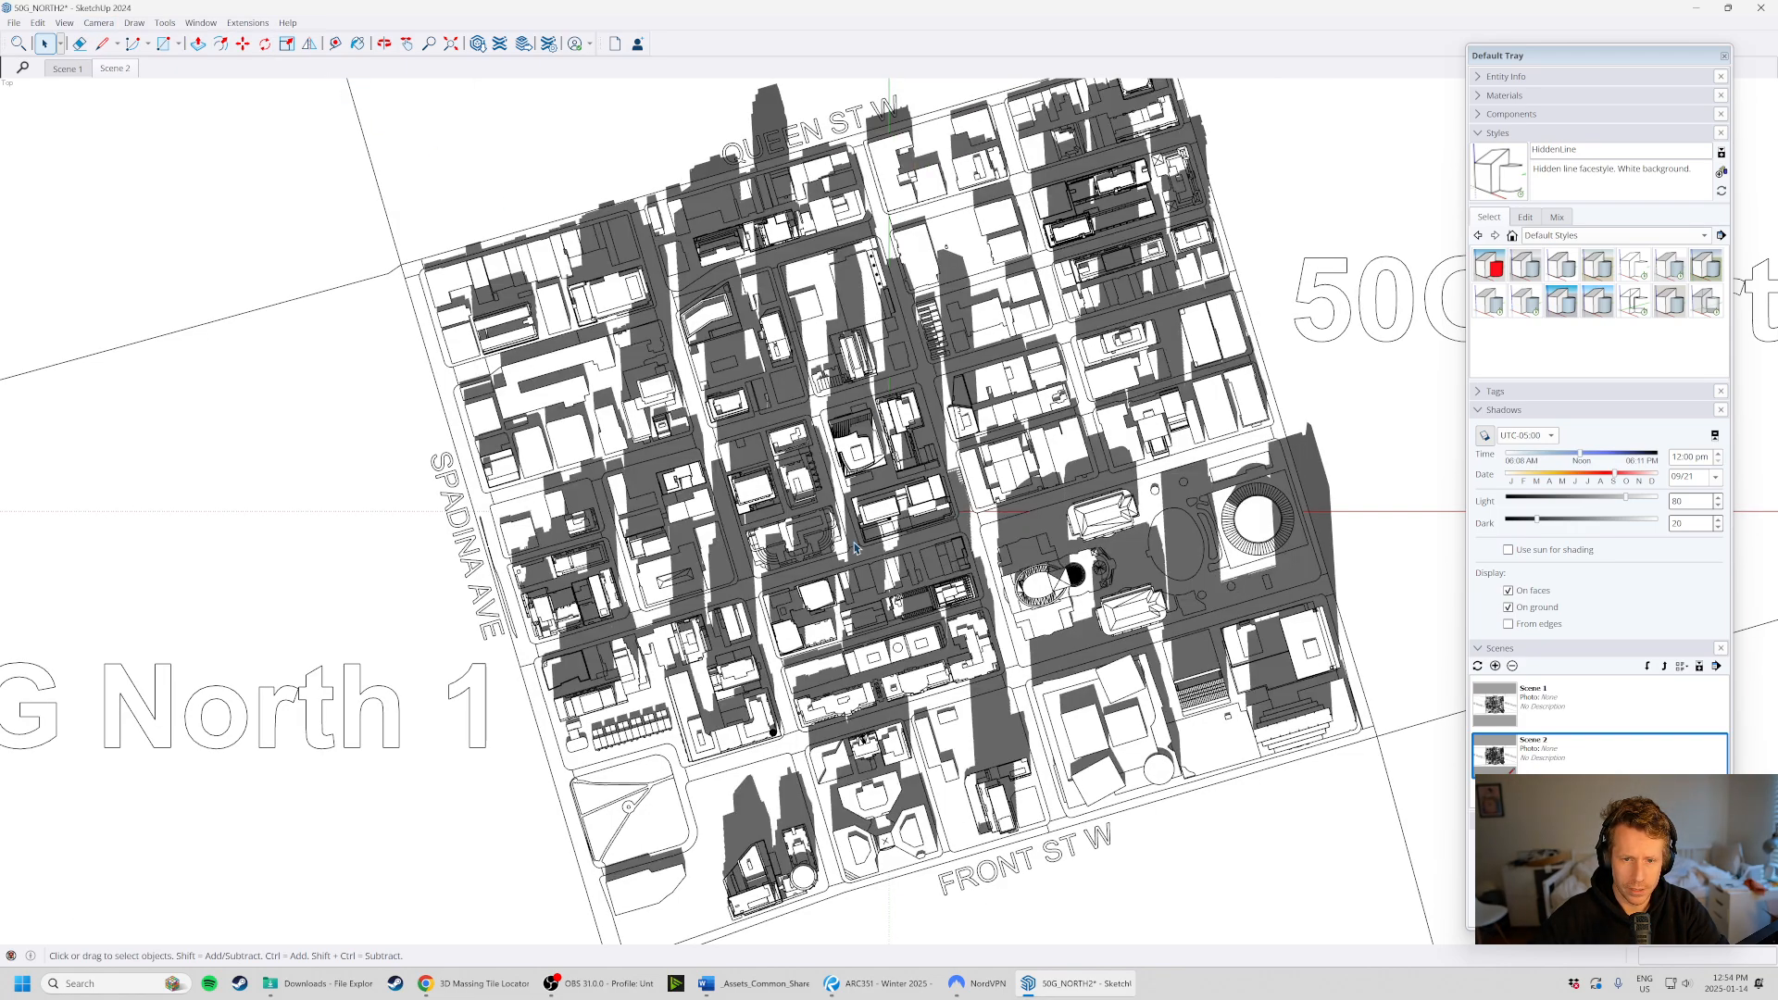
scroll(916, 624, down, 5)
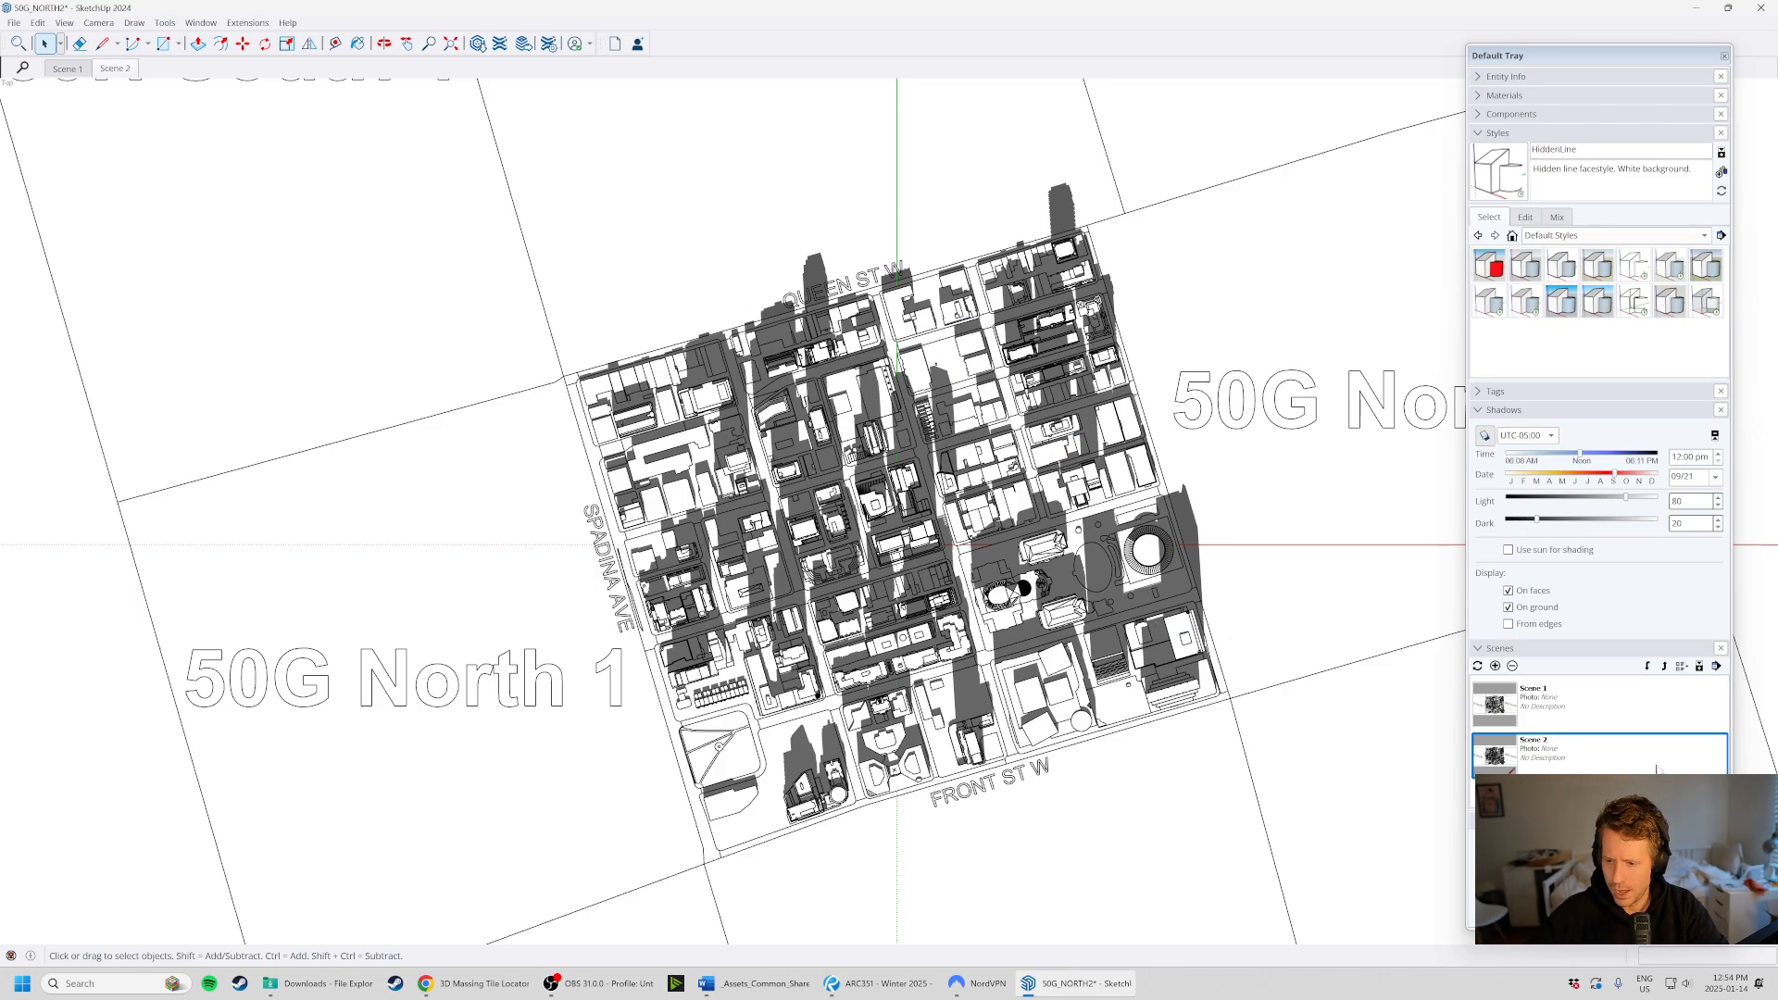
- Update Scene 2 so it stores the parallel top view with all properties
click(1571, 760)
click(1477, 666)
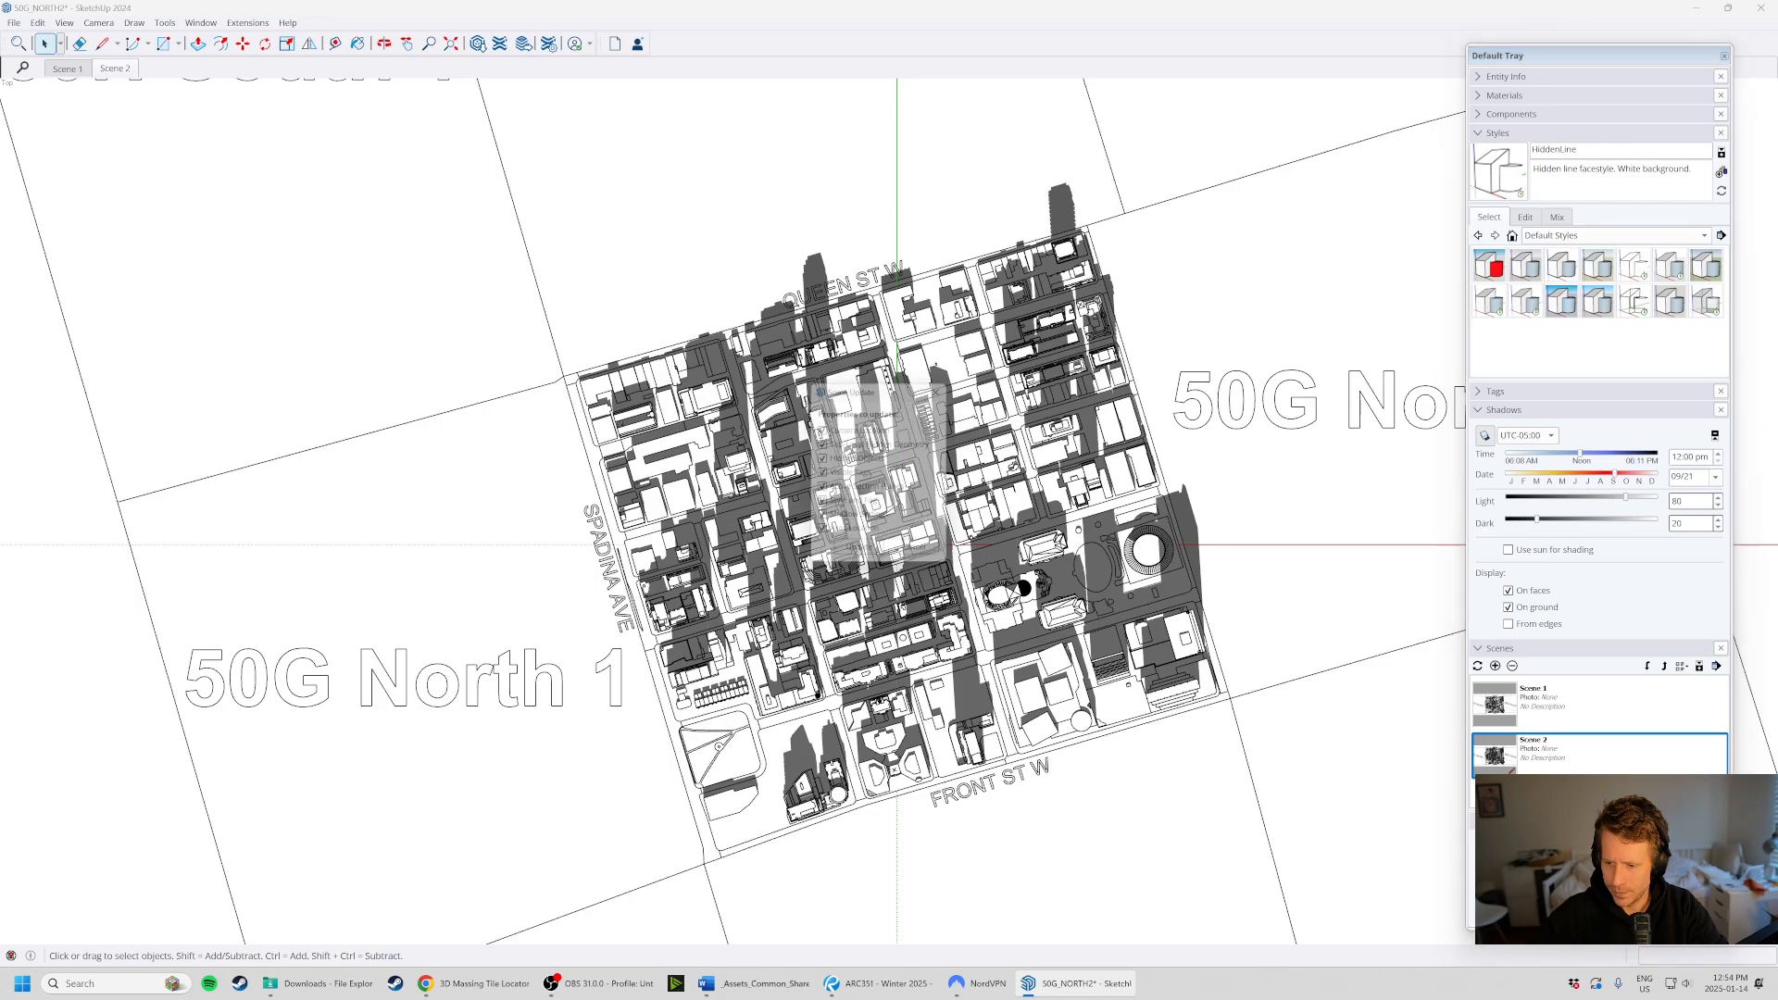
click(860, 556)
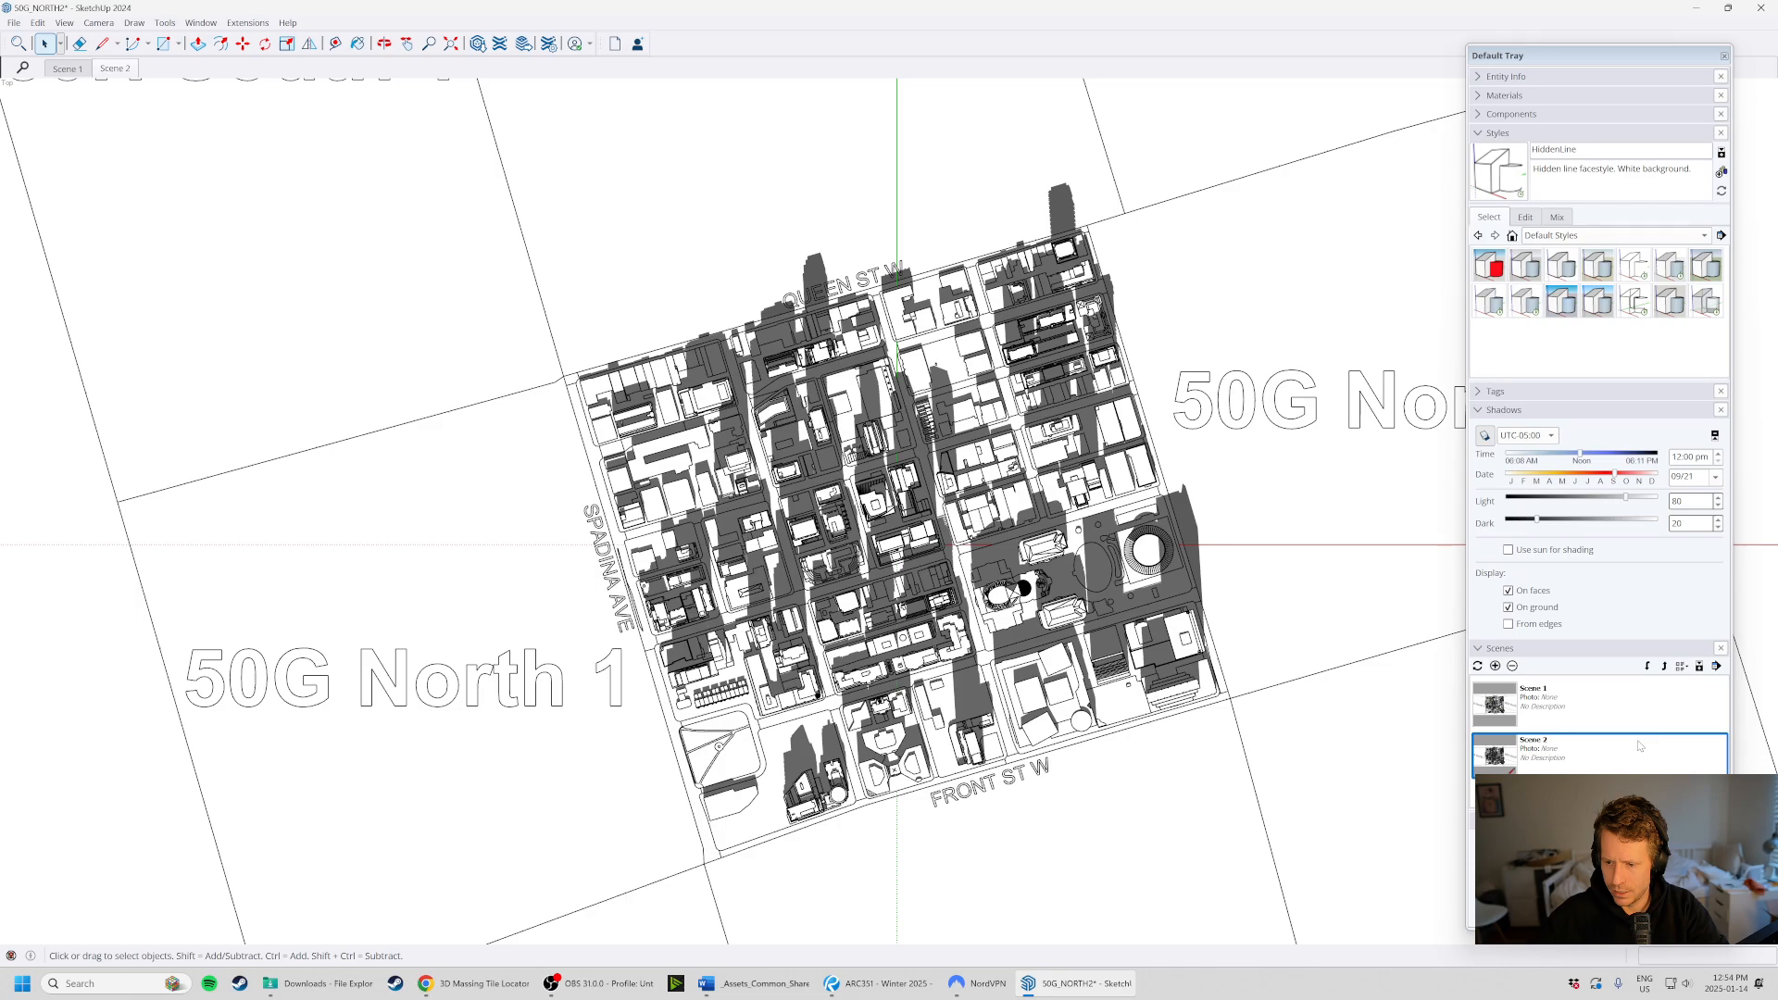
click(1557, 715)
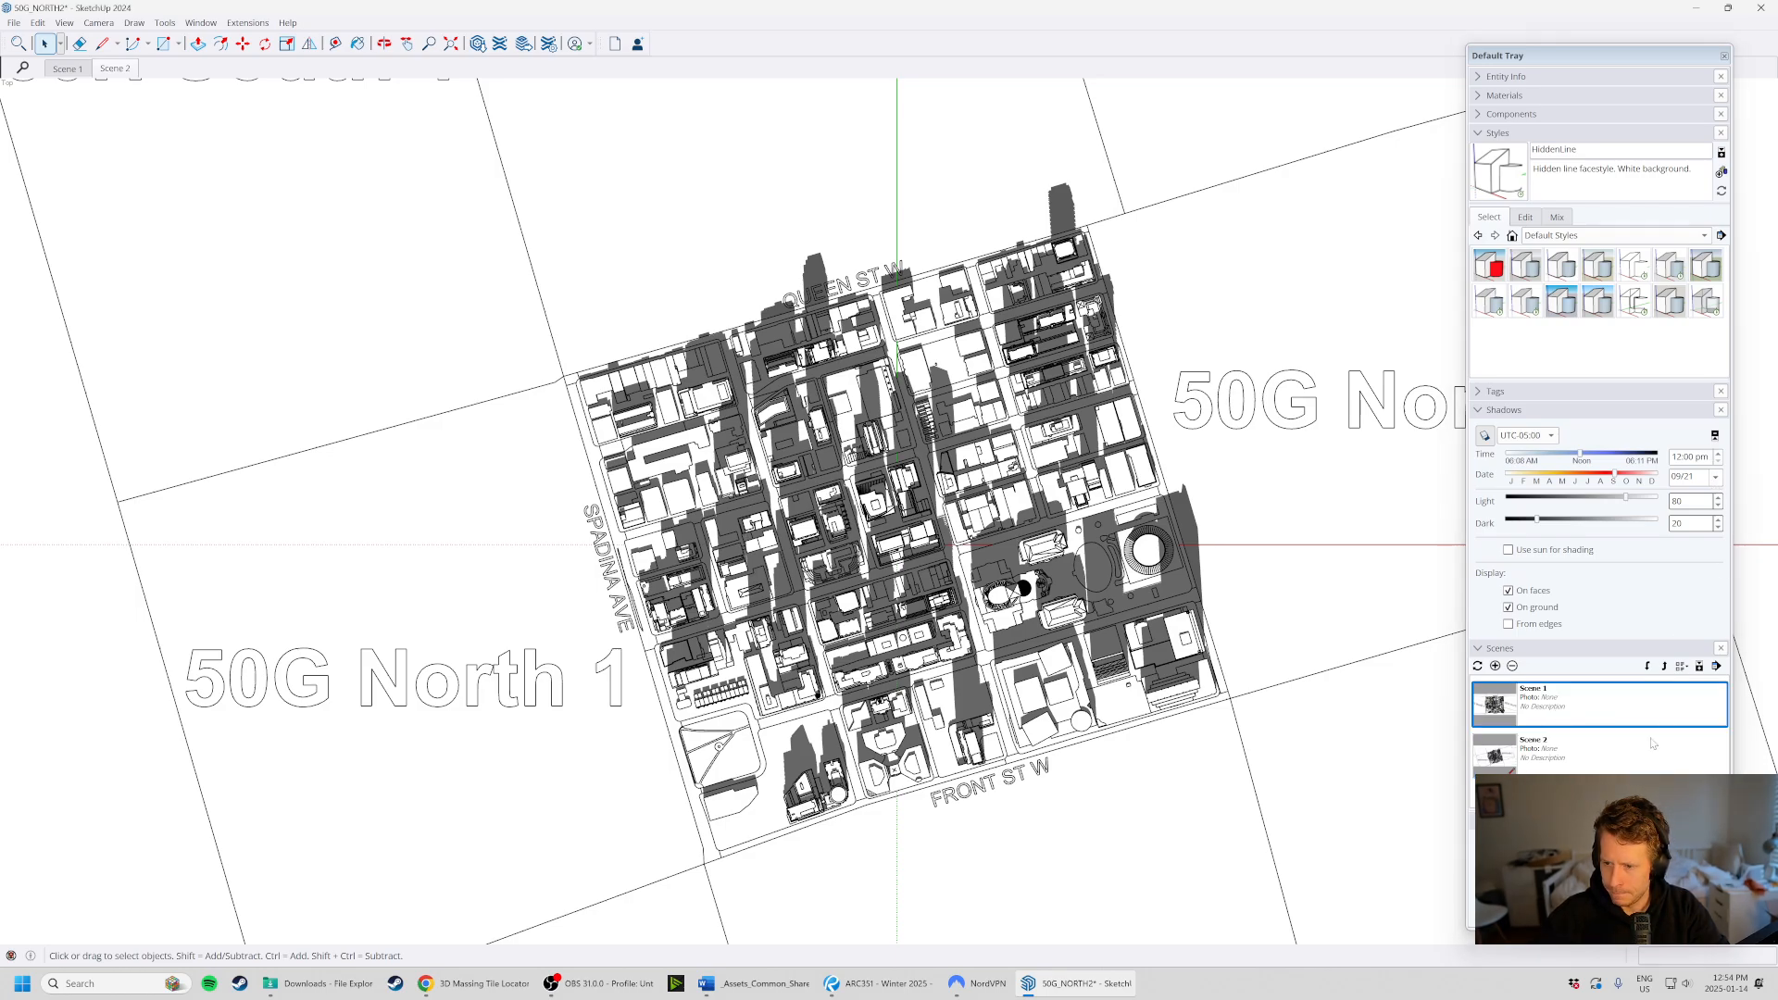
click(1573, 736)
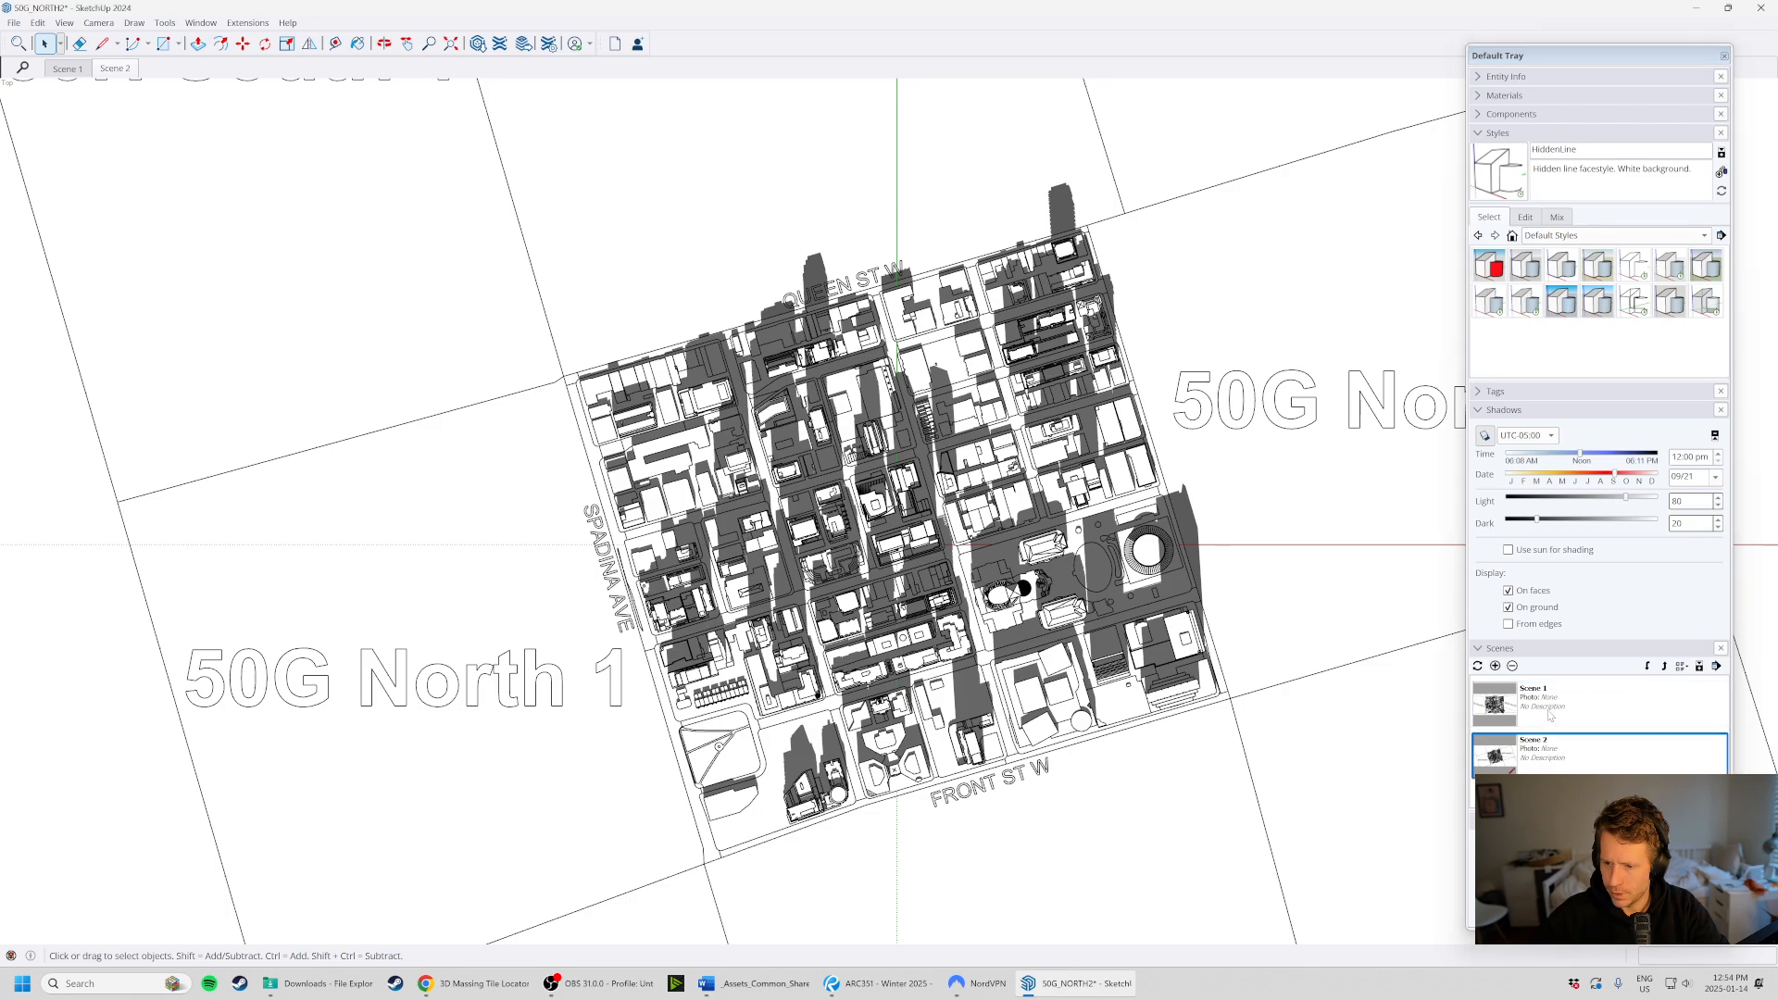
- Select Scene 1 without leaving the top view and set the shadow date to June 21
click(1549, 713)
click(1716, 476)
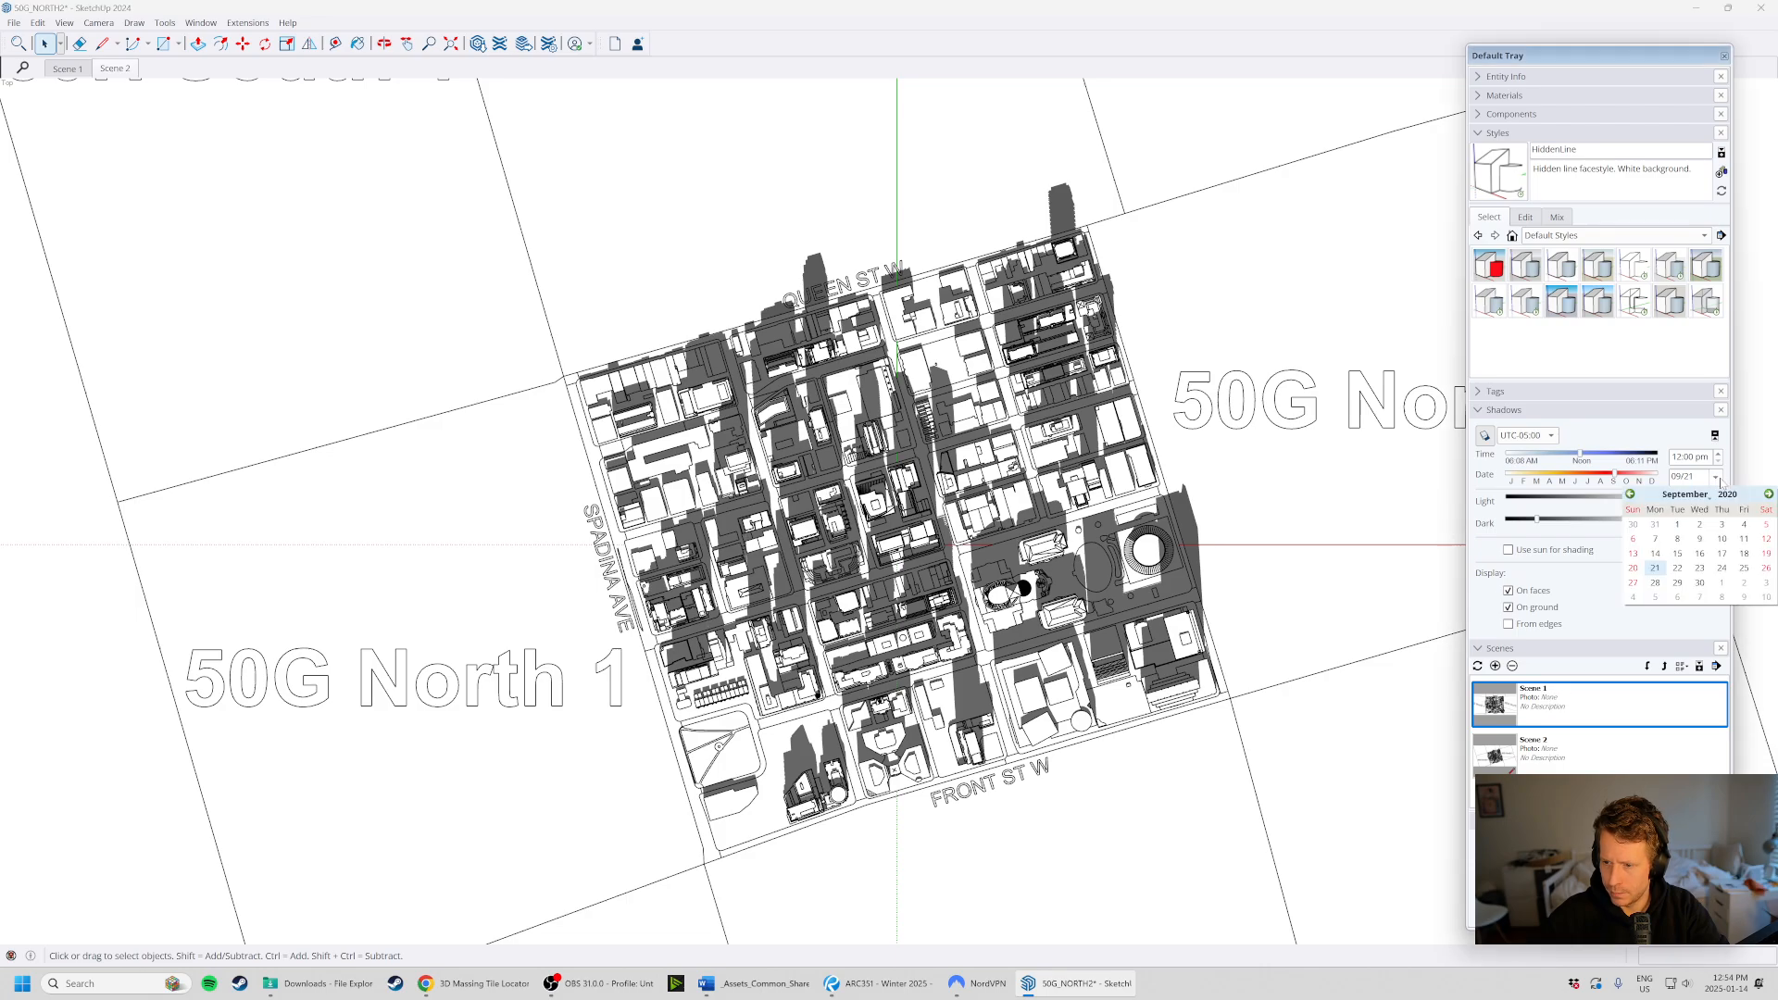
click(1630, 494)
click(1630, 493)
click(1629, 494)
click(1633, 568)
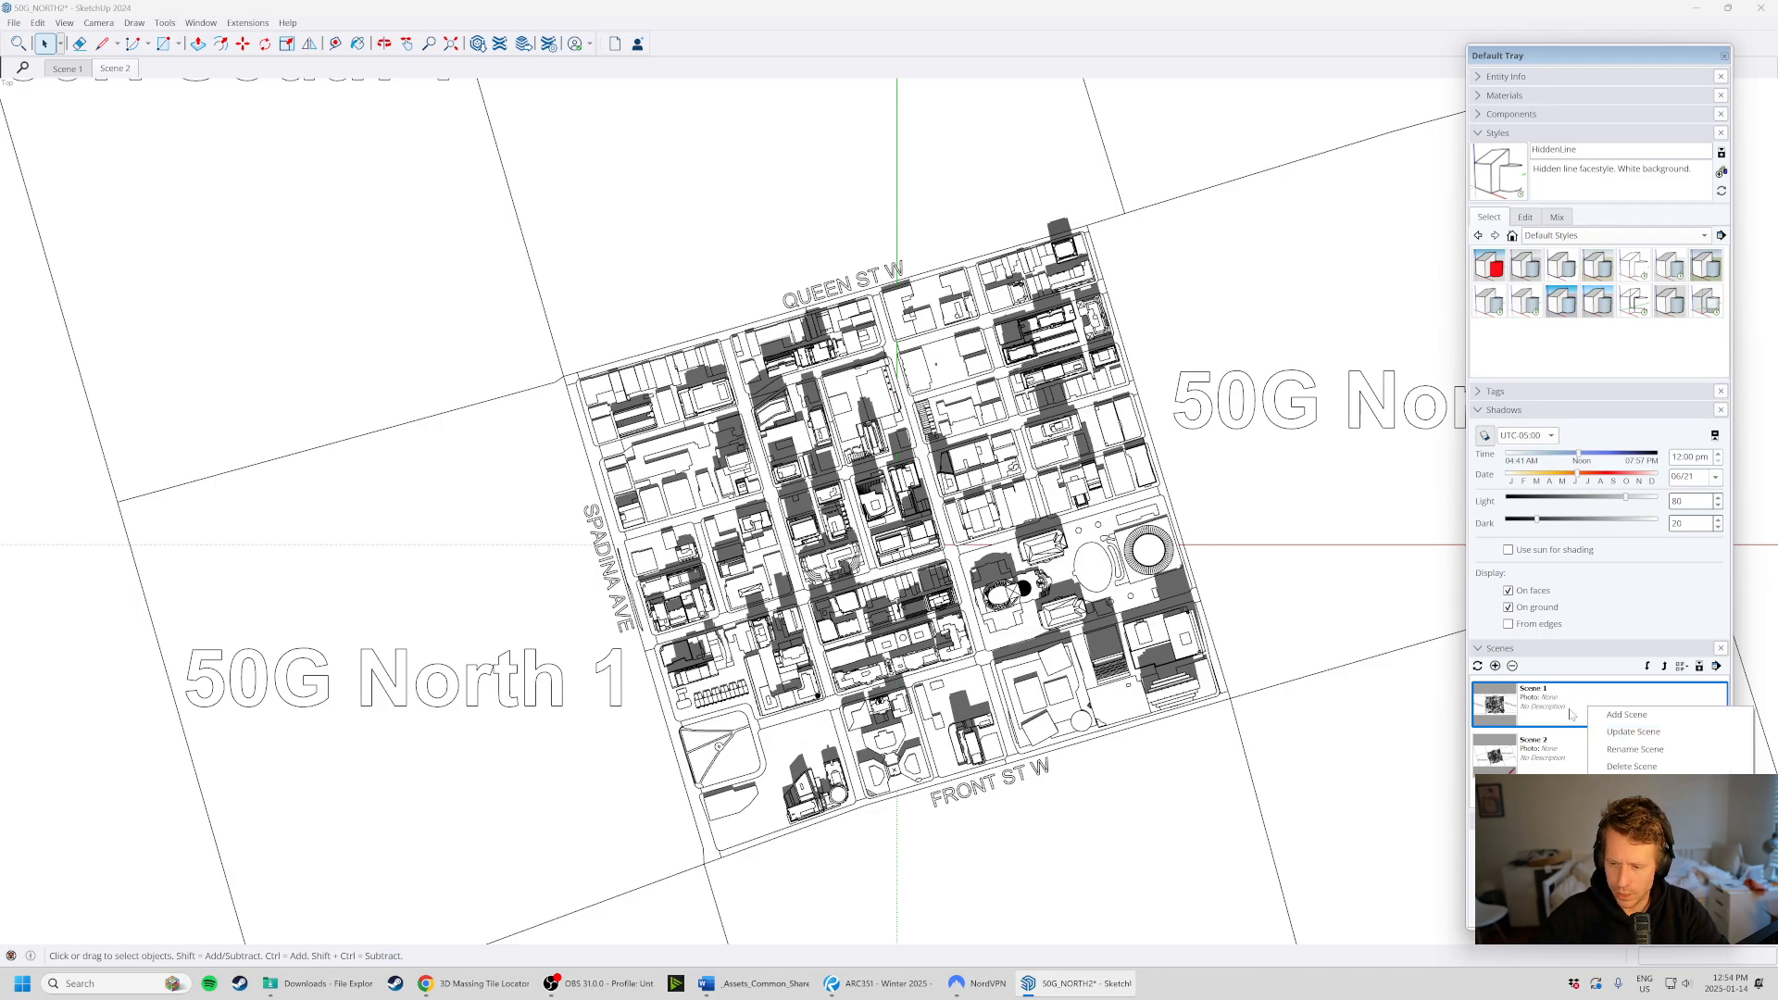
- Update Scene 1 with the top view and June shadows, and activate both scenes to compare them
right_click(1587, 708)
click(1630, 735)
click(860, 557)
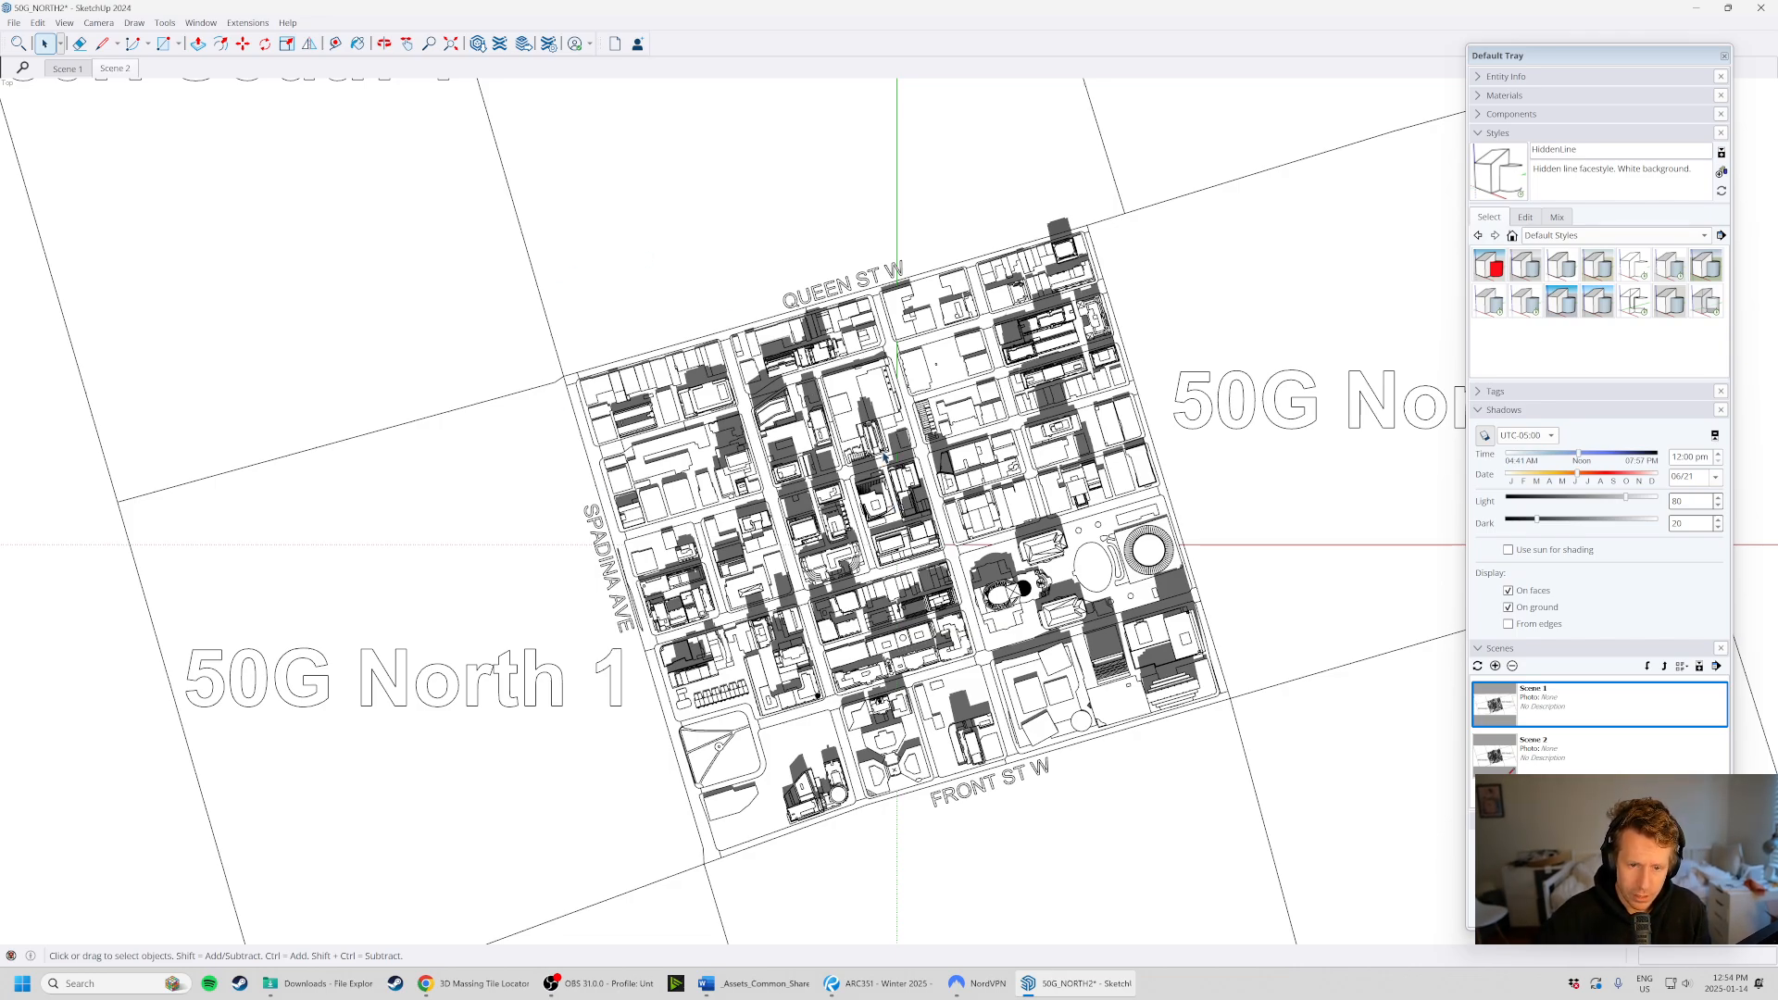
click(890, 645)
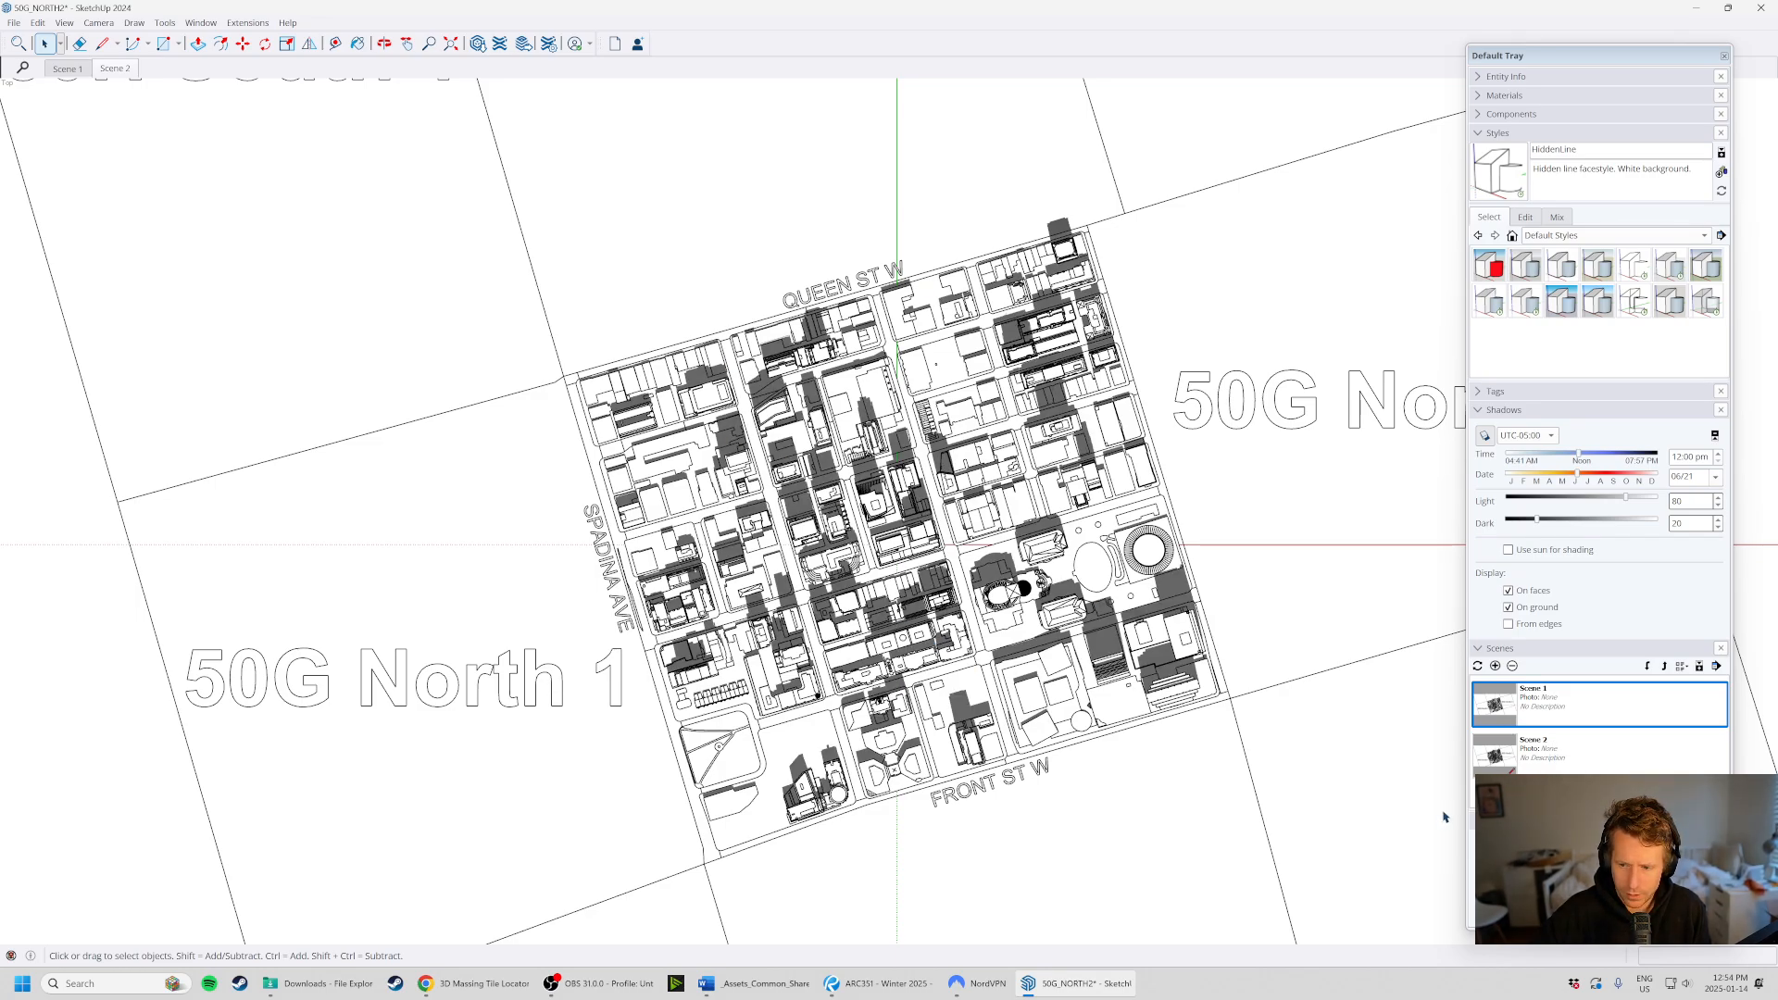
double_click(1560, 767)
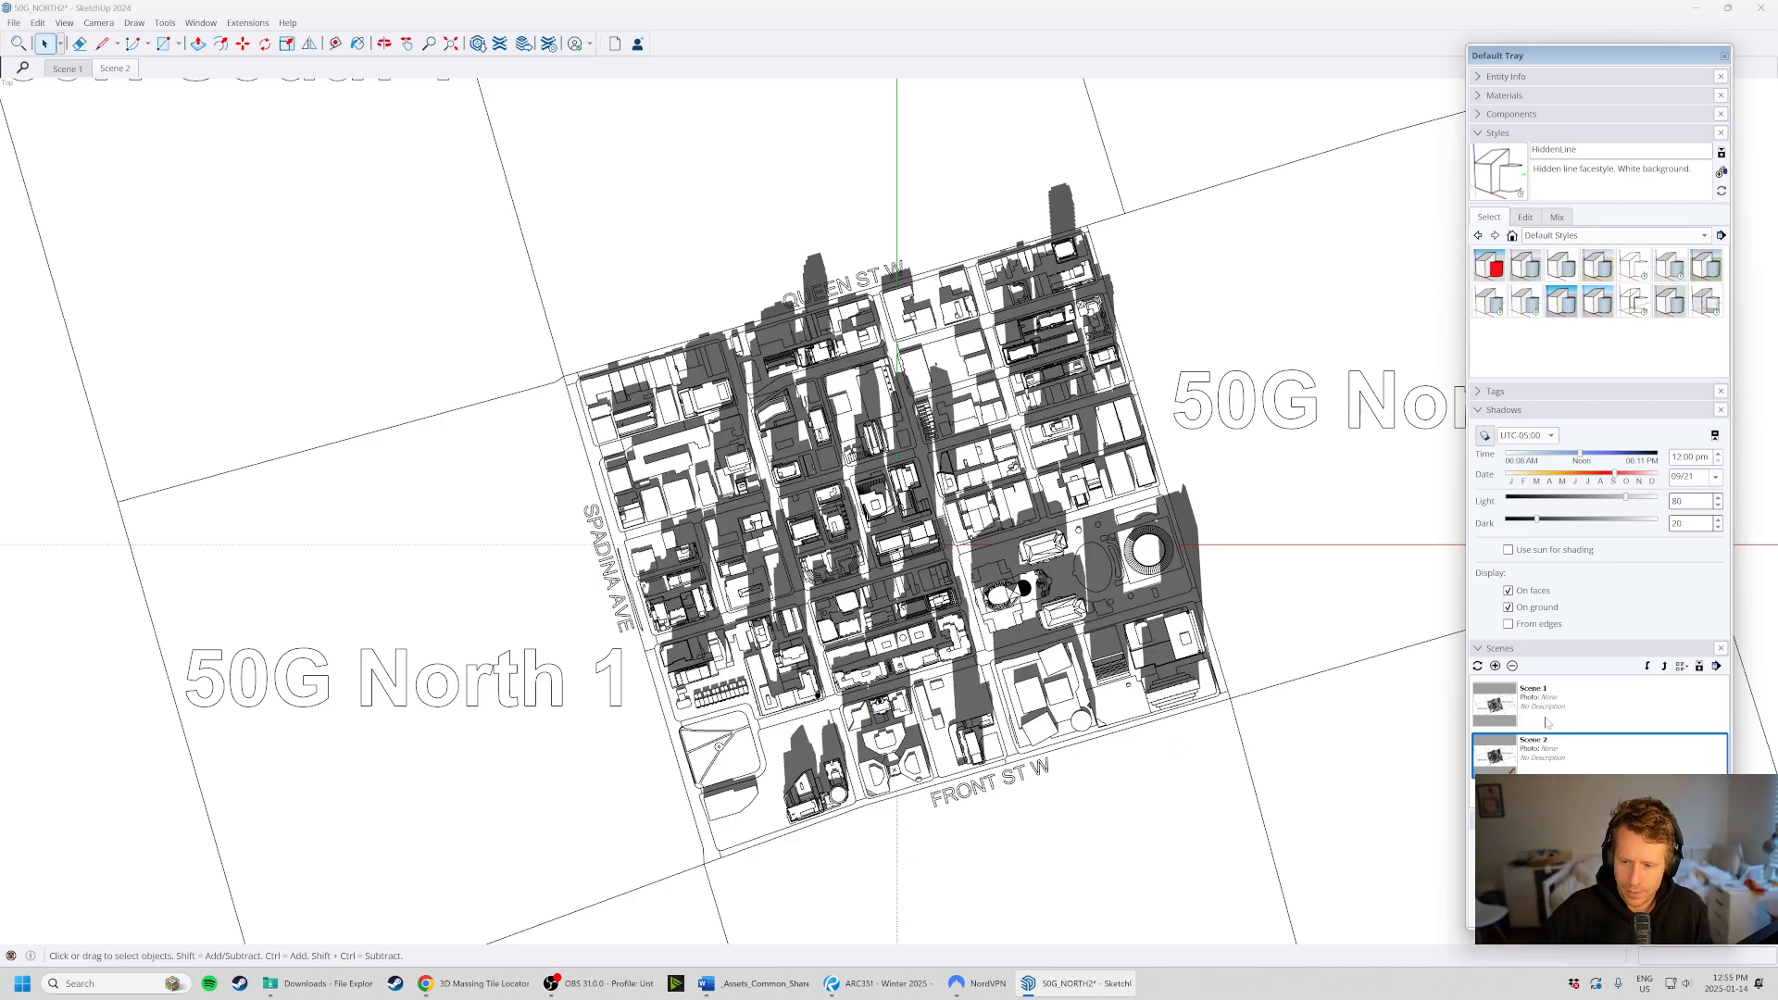
double_click(1579, 704)
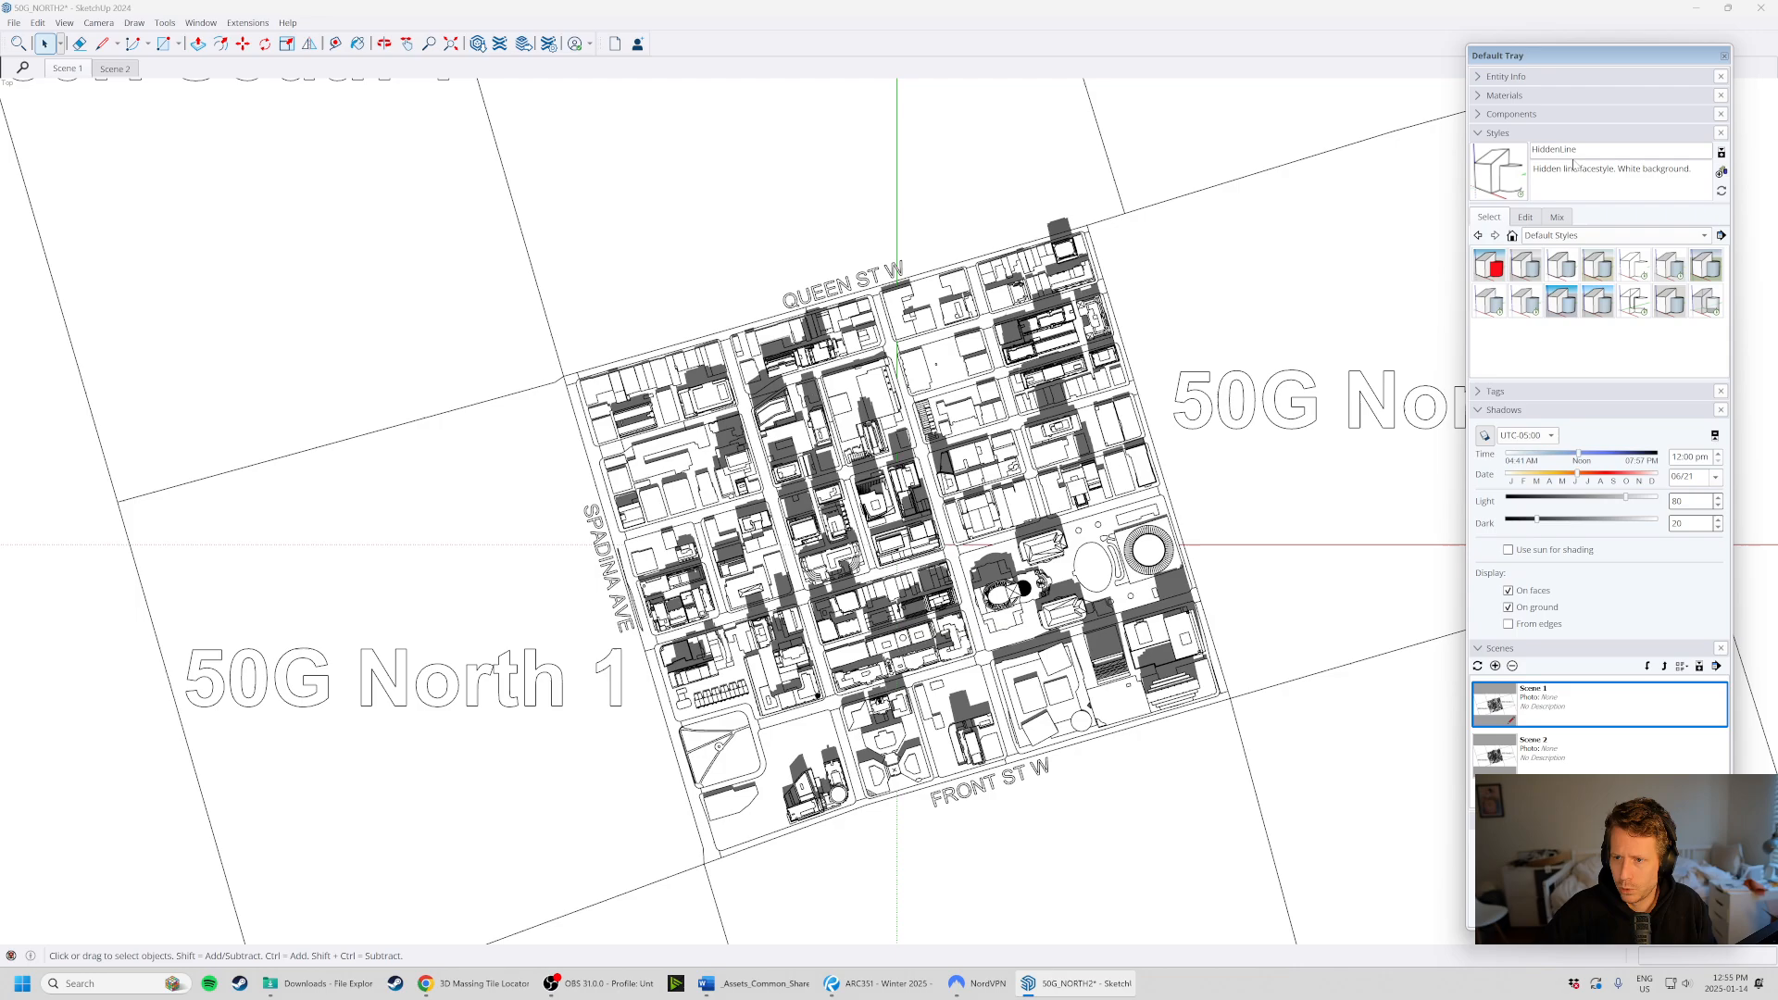
- Hide the Reference Tile tag and update Scene 1 with the changed tag visibility
click(1577, 411)
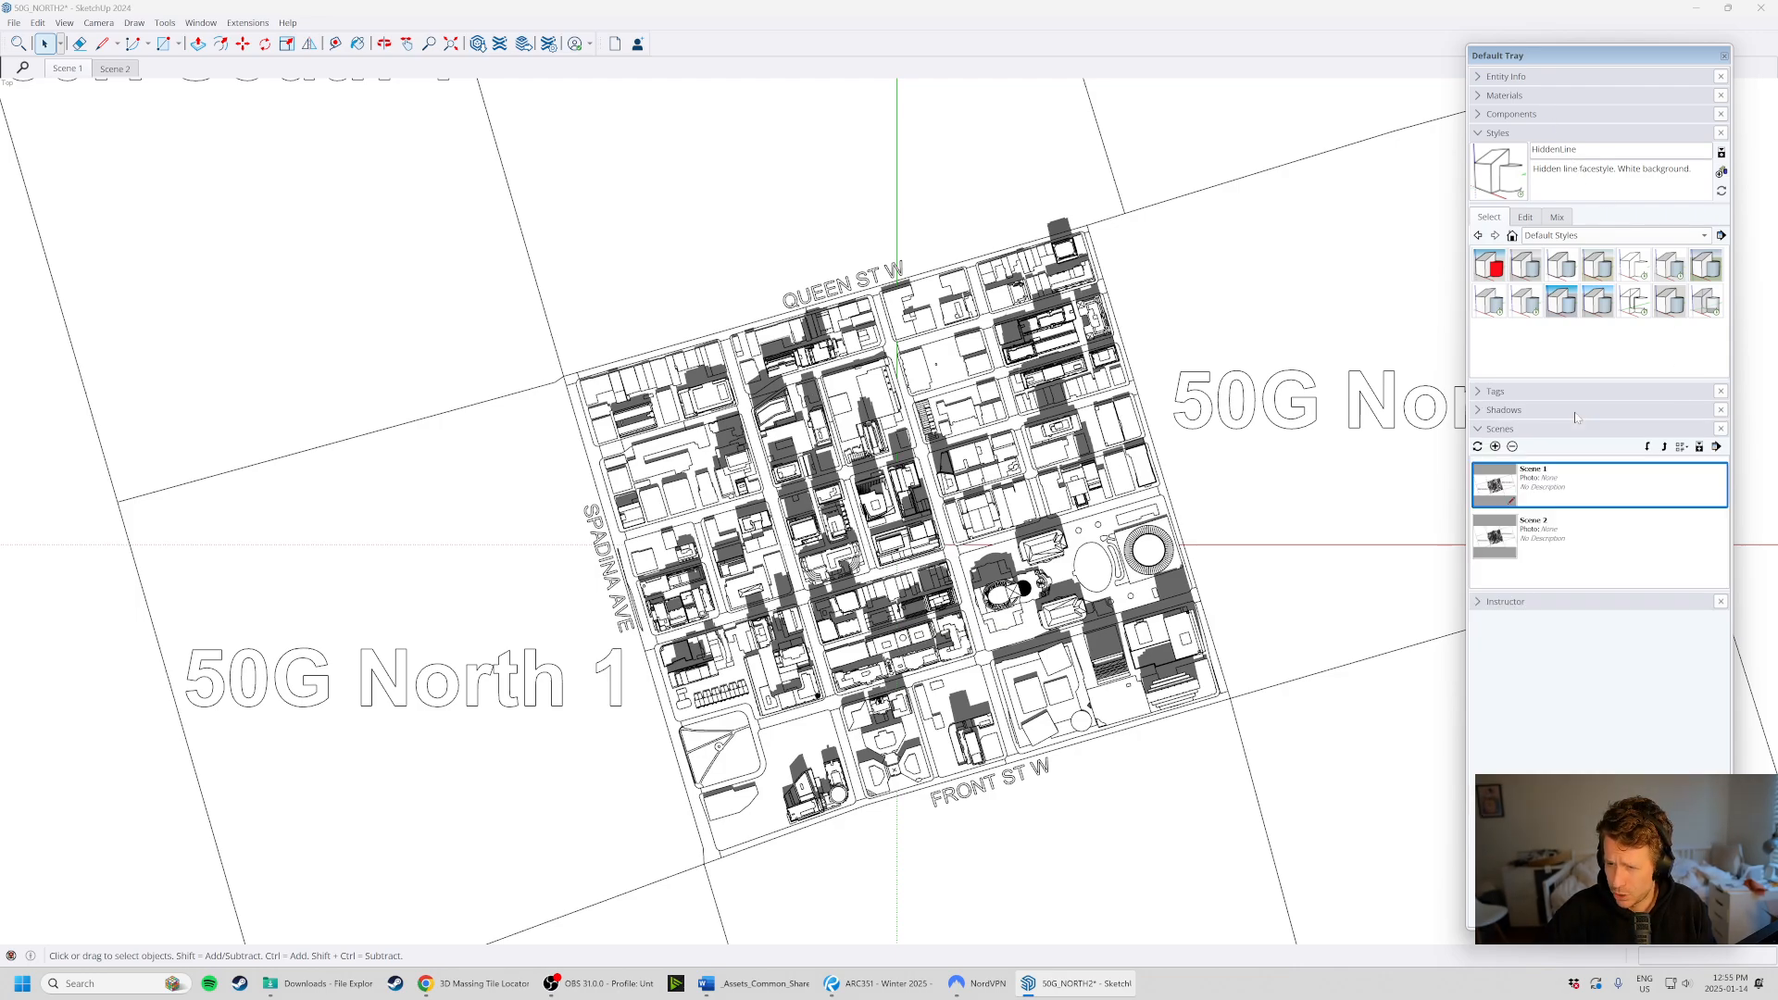
click(1569, 391)
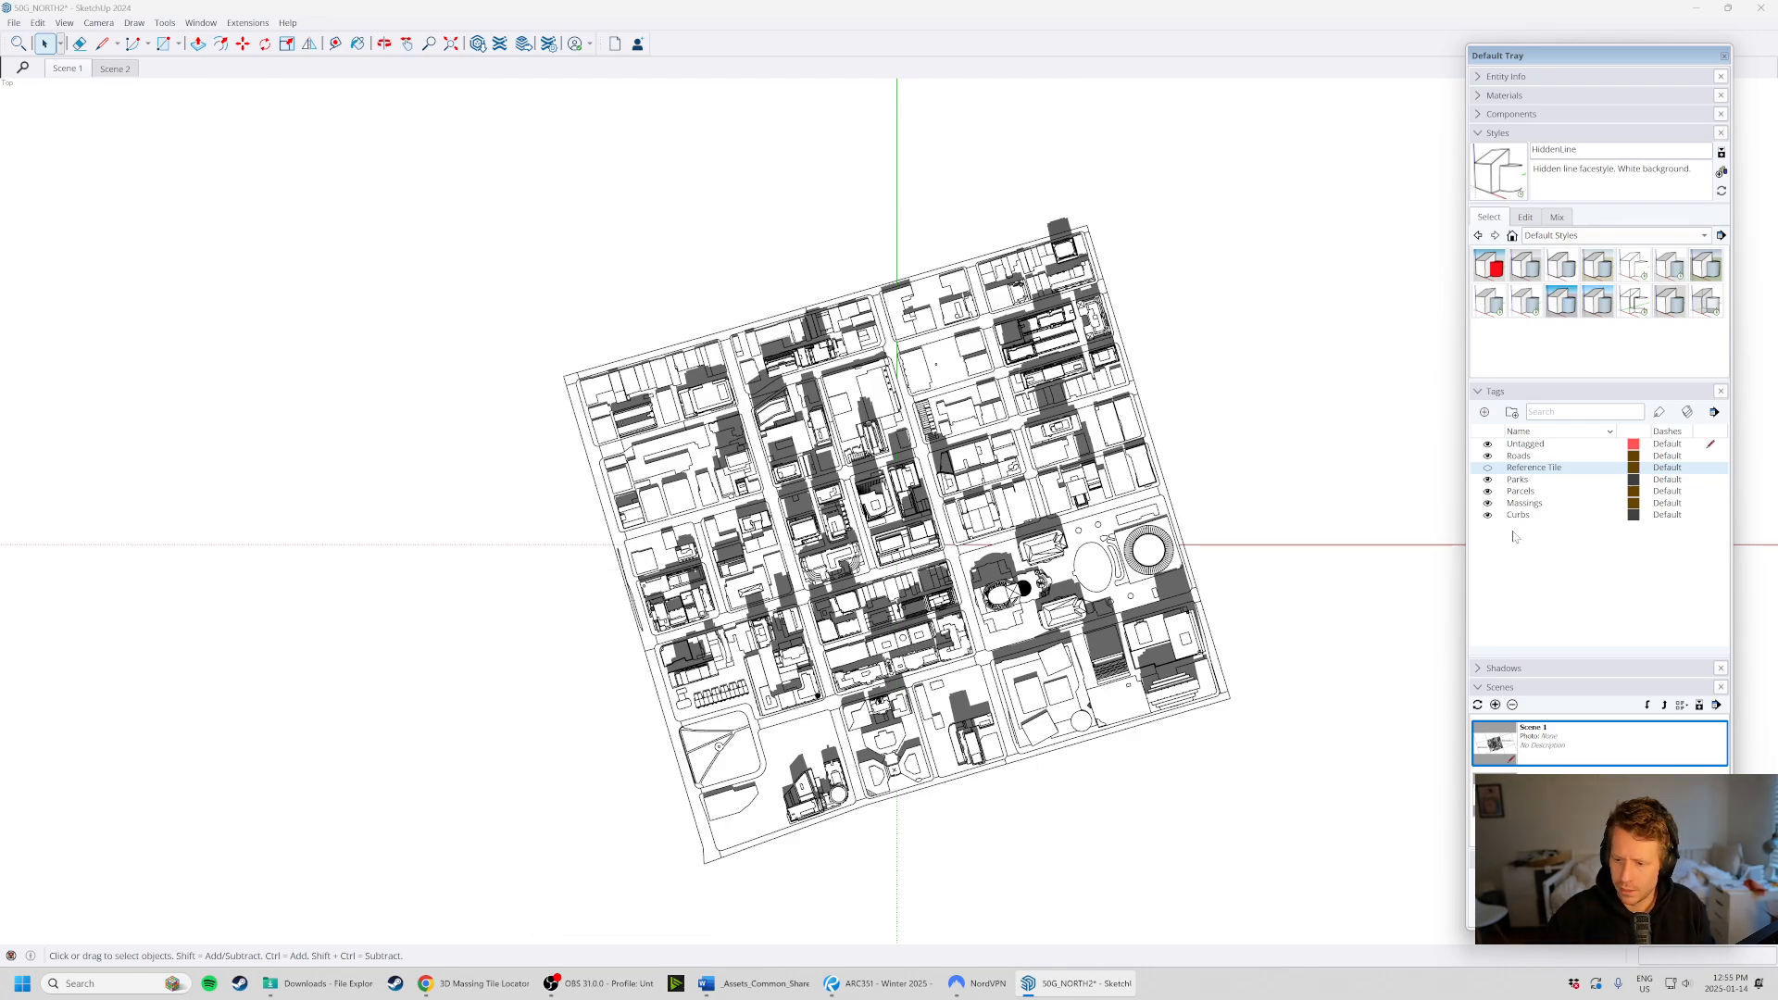
right_click(1549, 752)
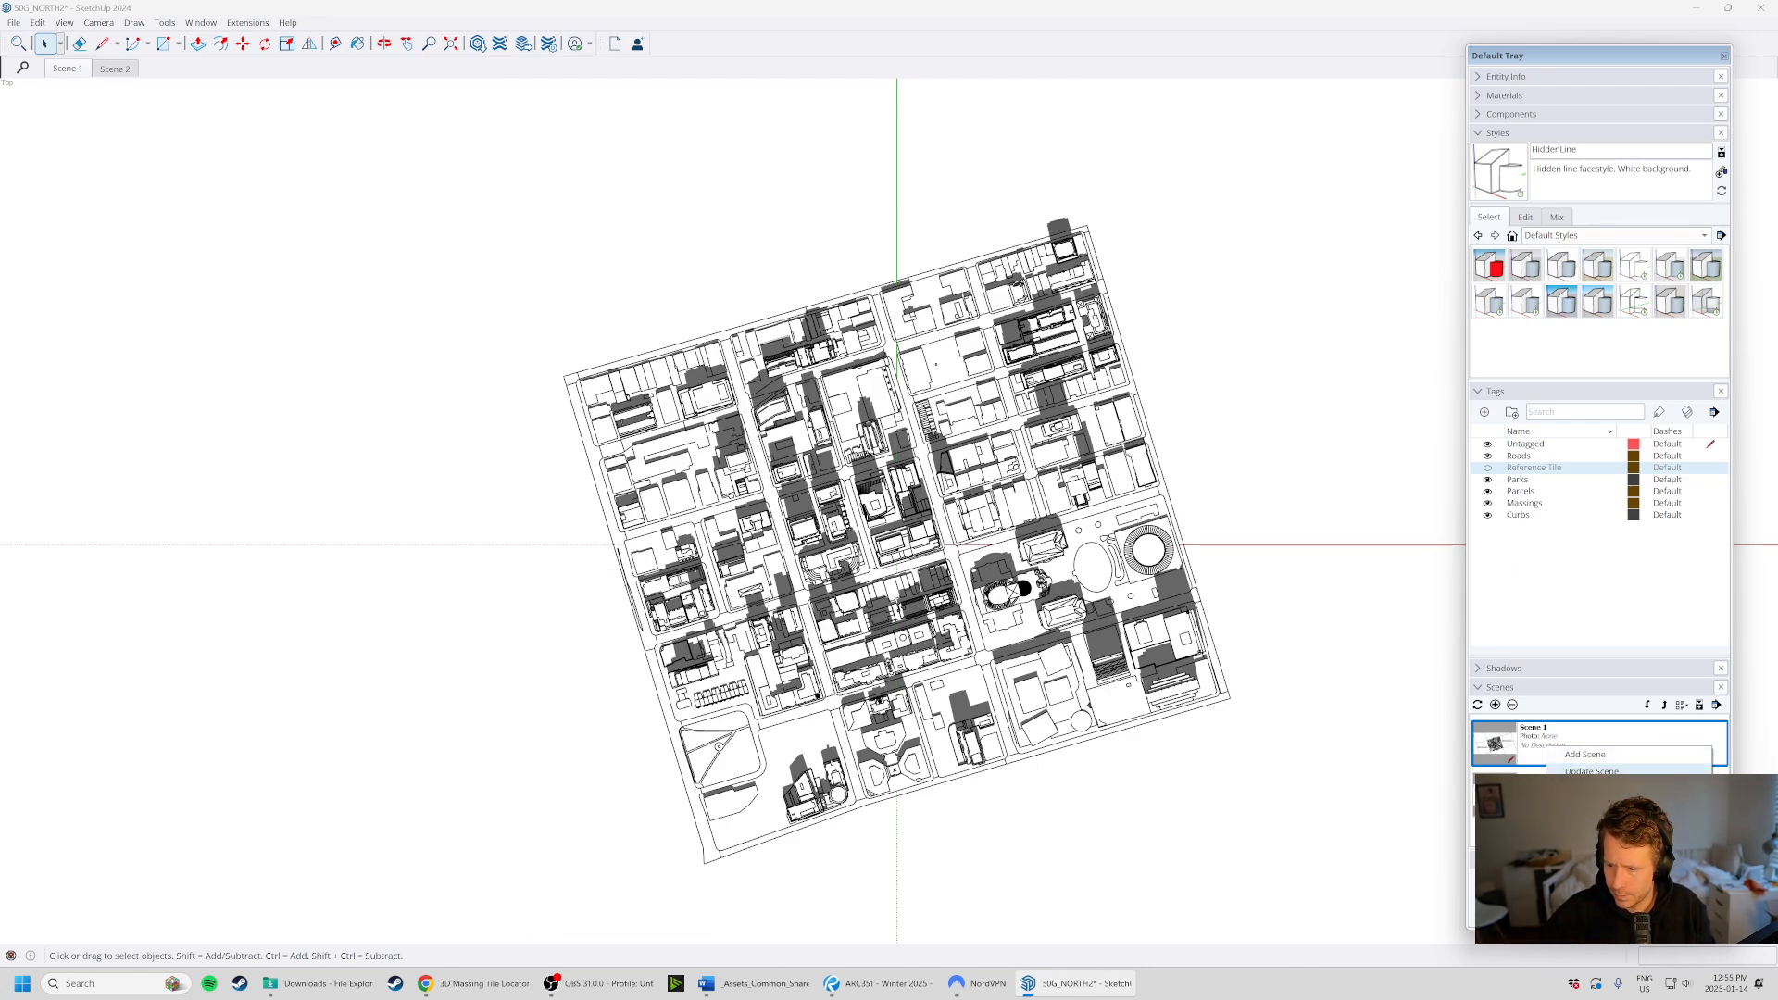
click(1591, 771)
click(845, 557)
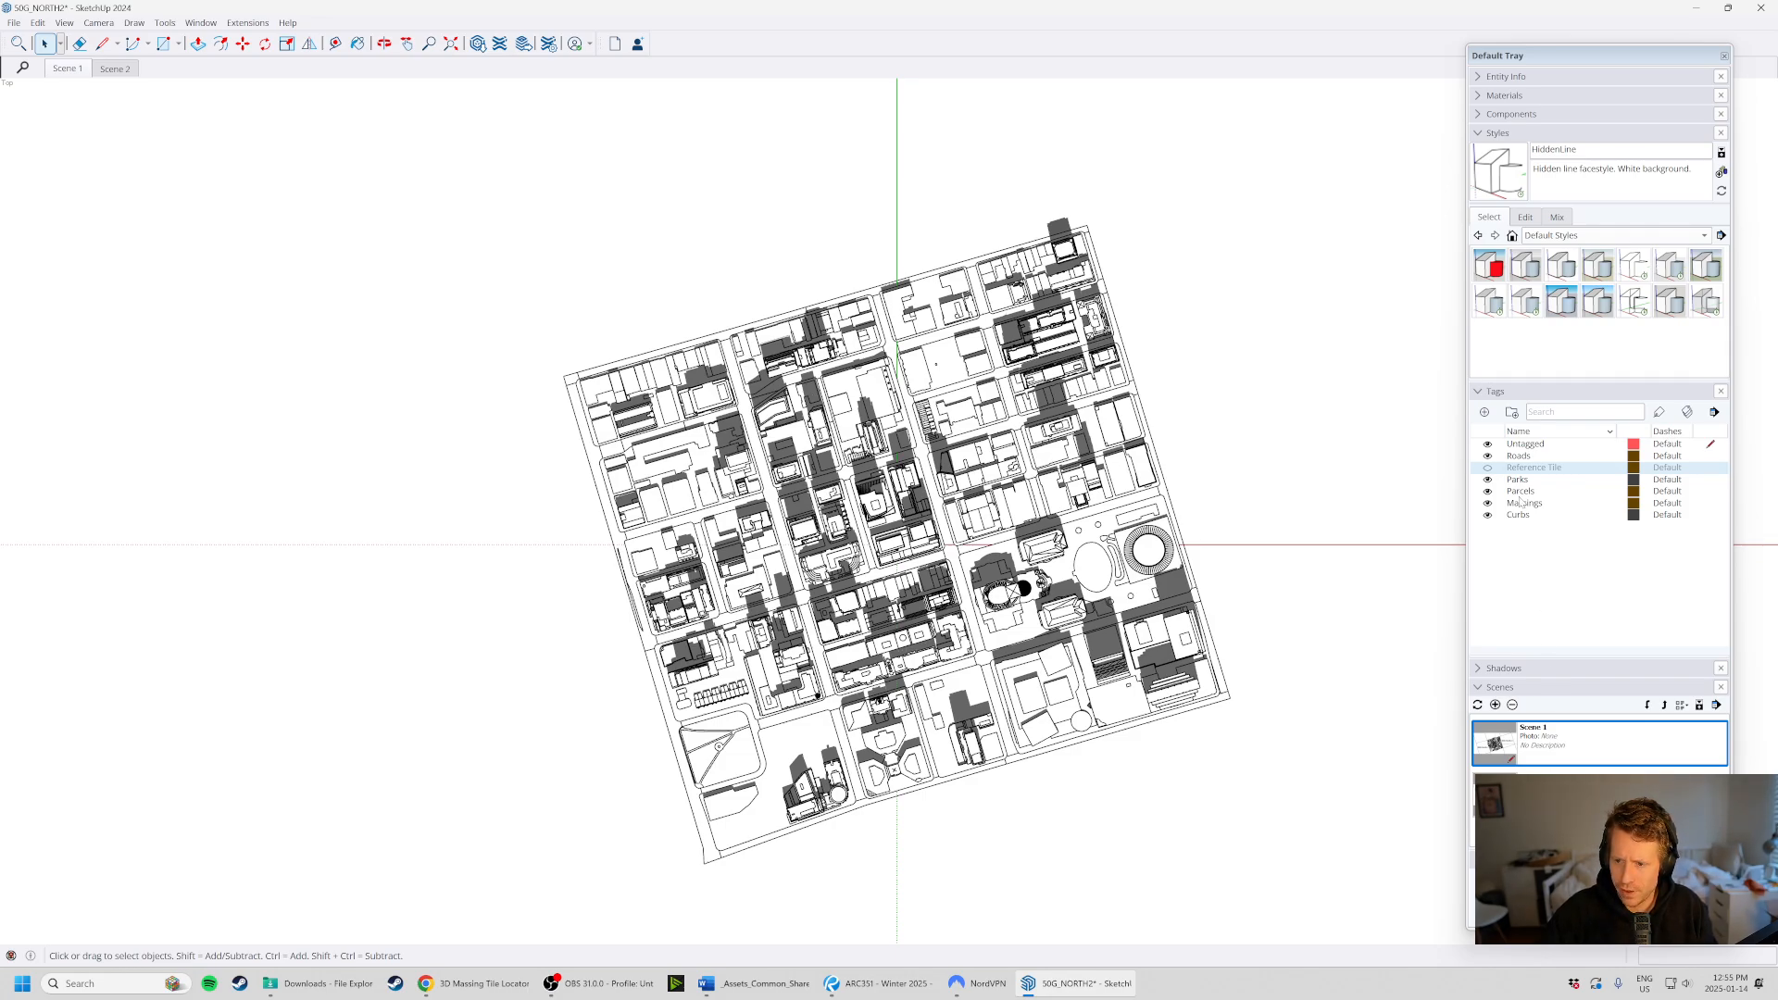
- Hide the Reference Tile tag in Scene 2, update that scene, and return to Scene 1
key(Page_Down)
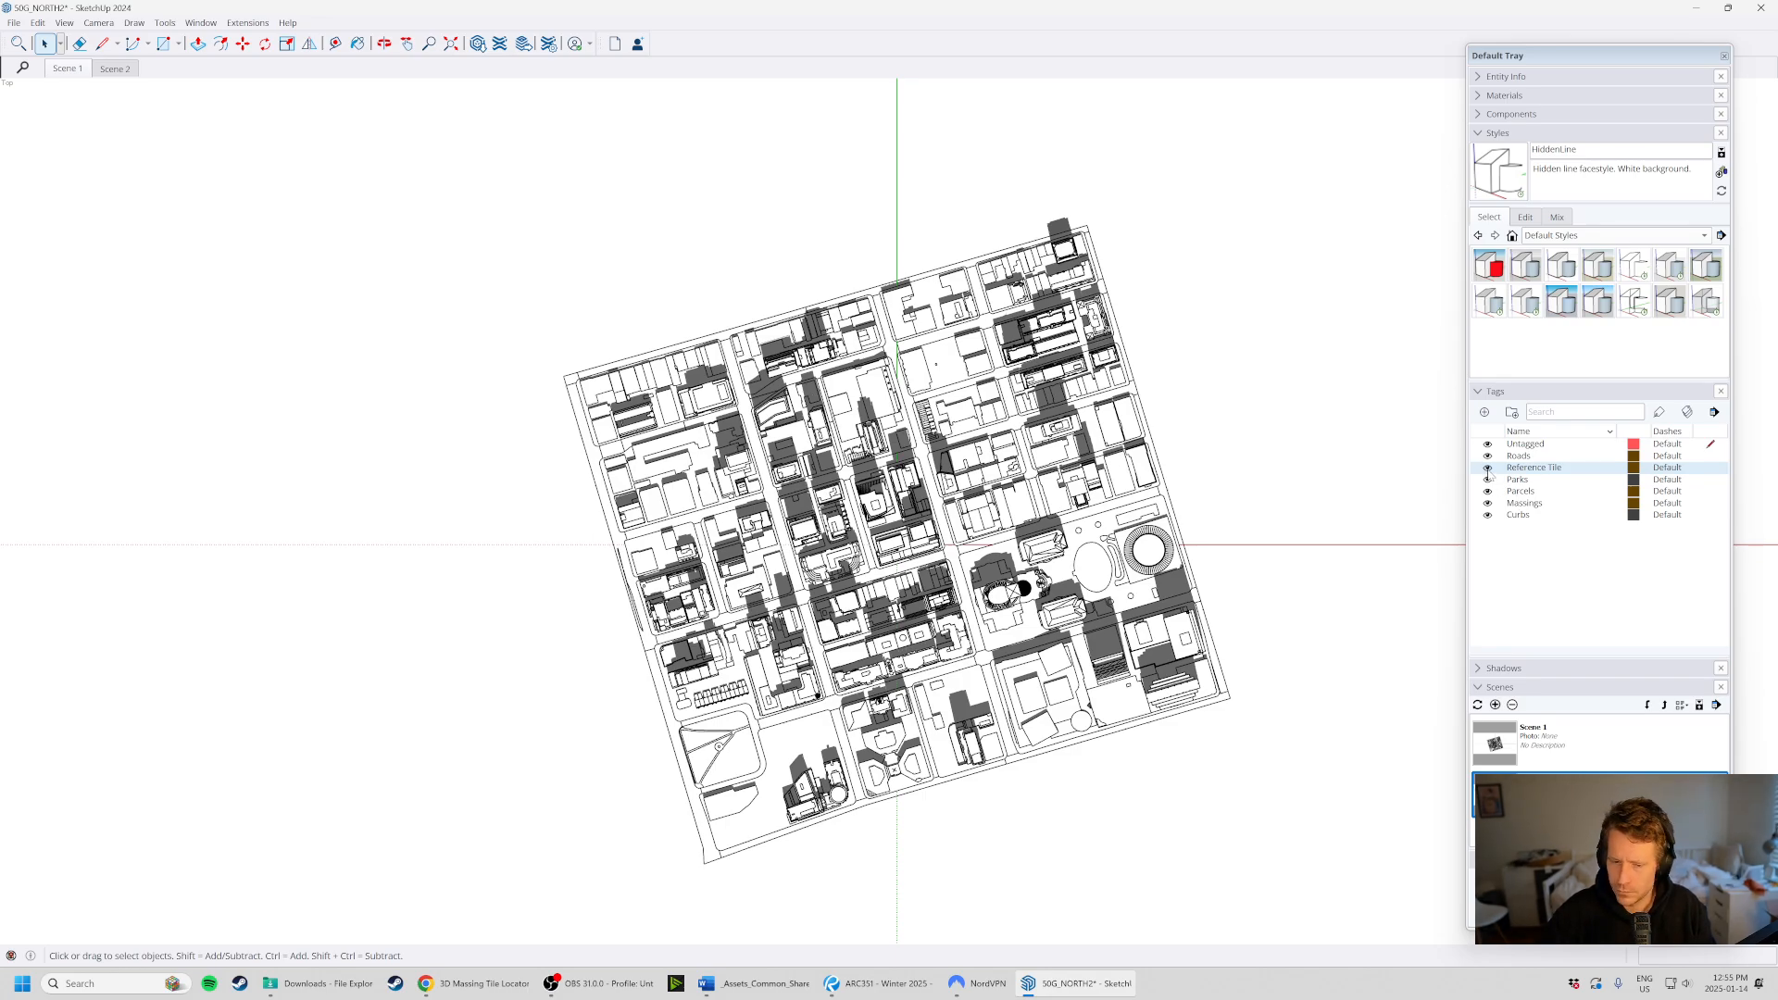
click(1488, 468)
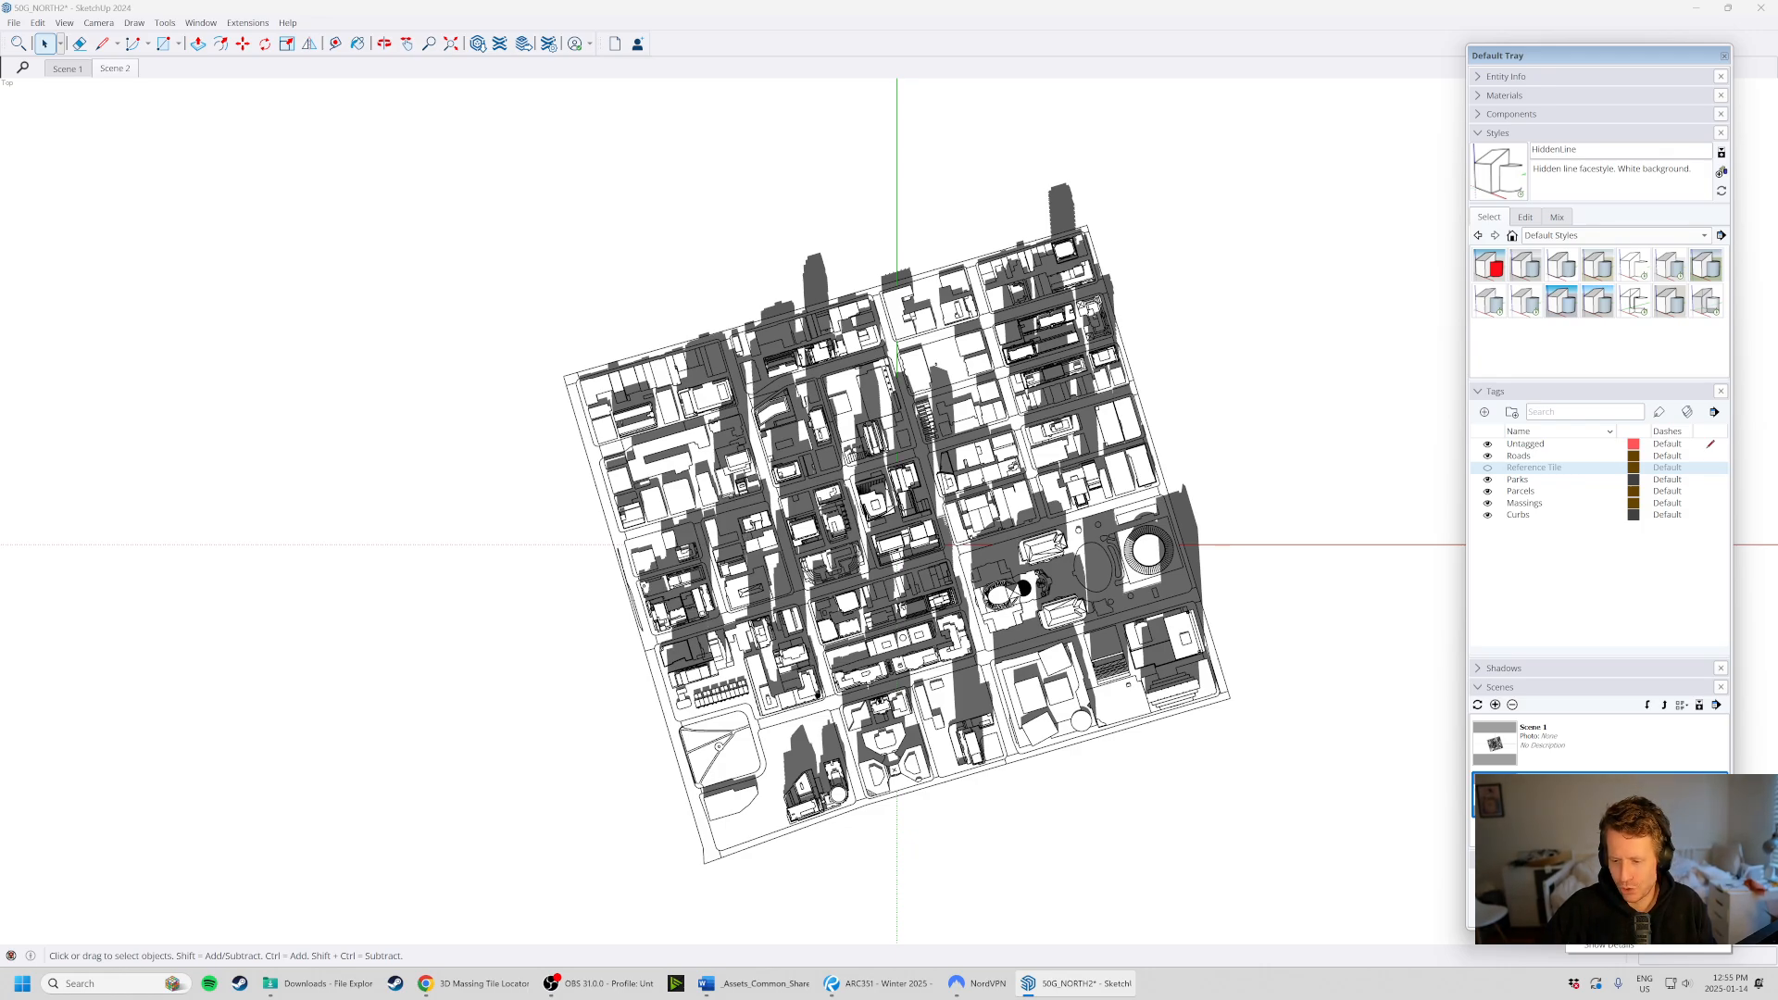
click(860, 555)
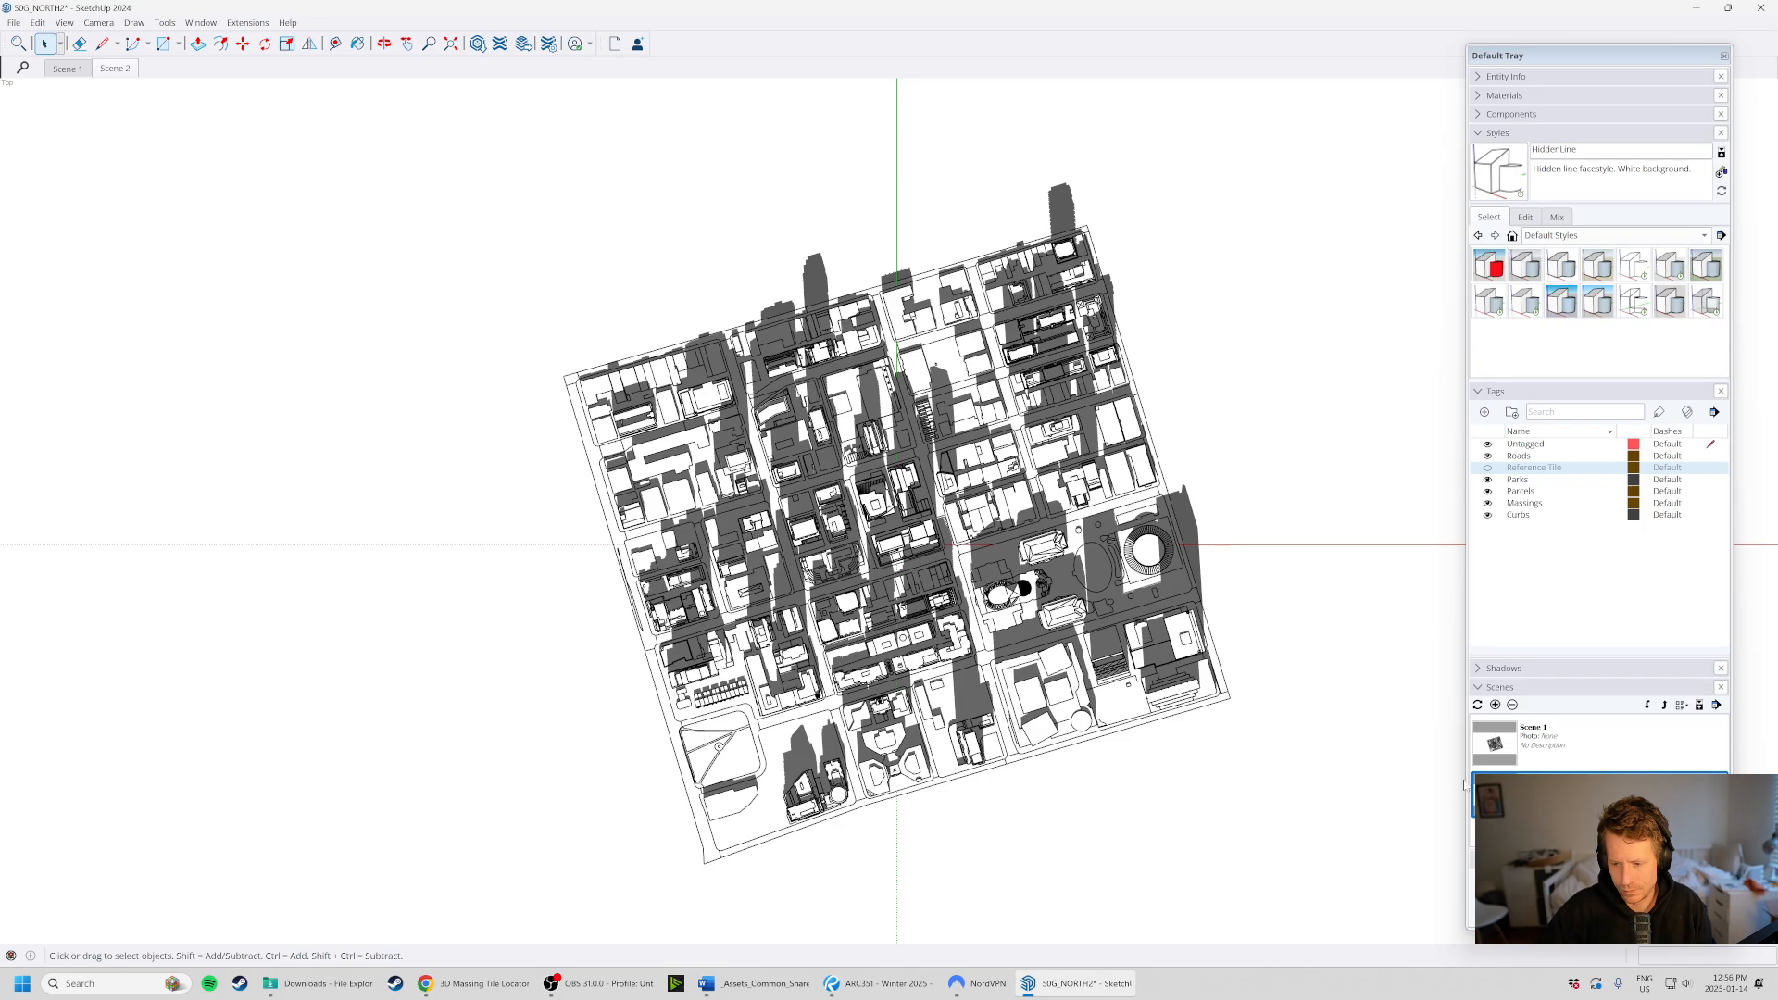
click(1607, 752)
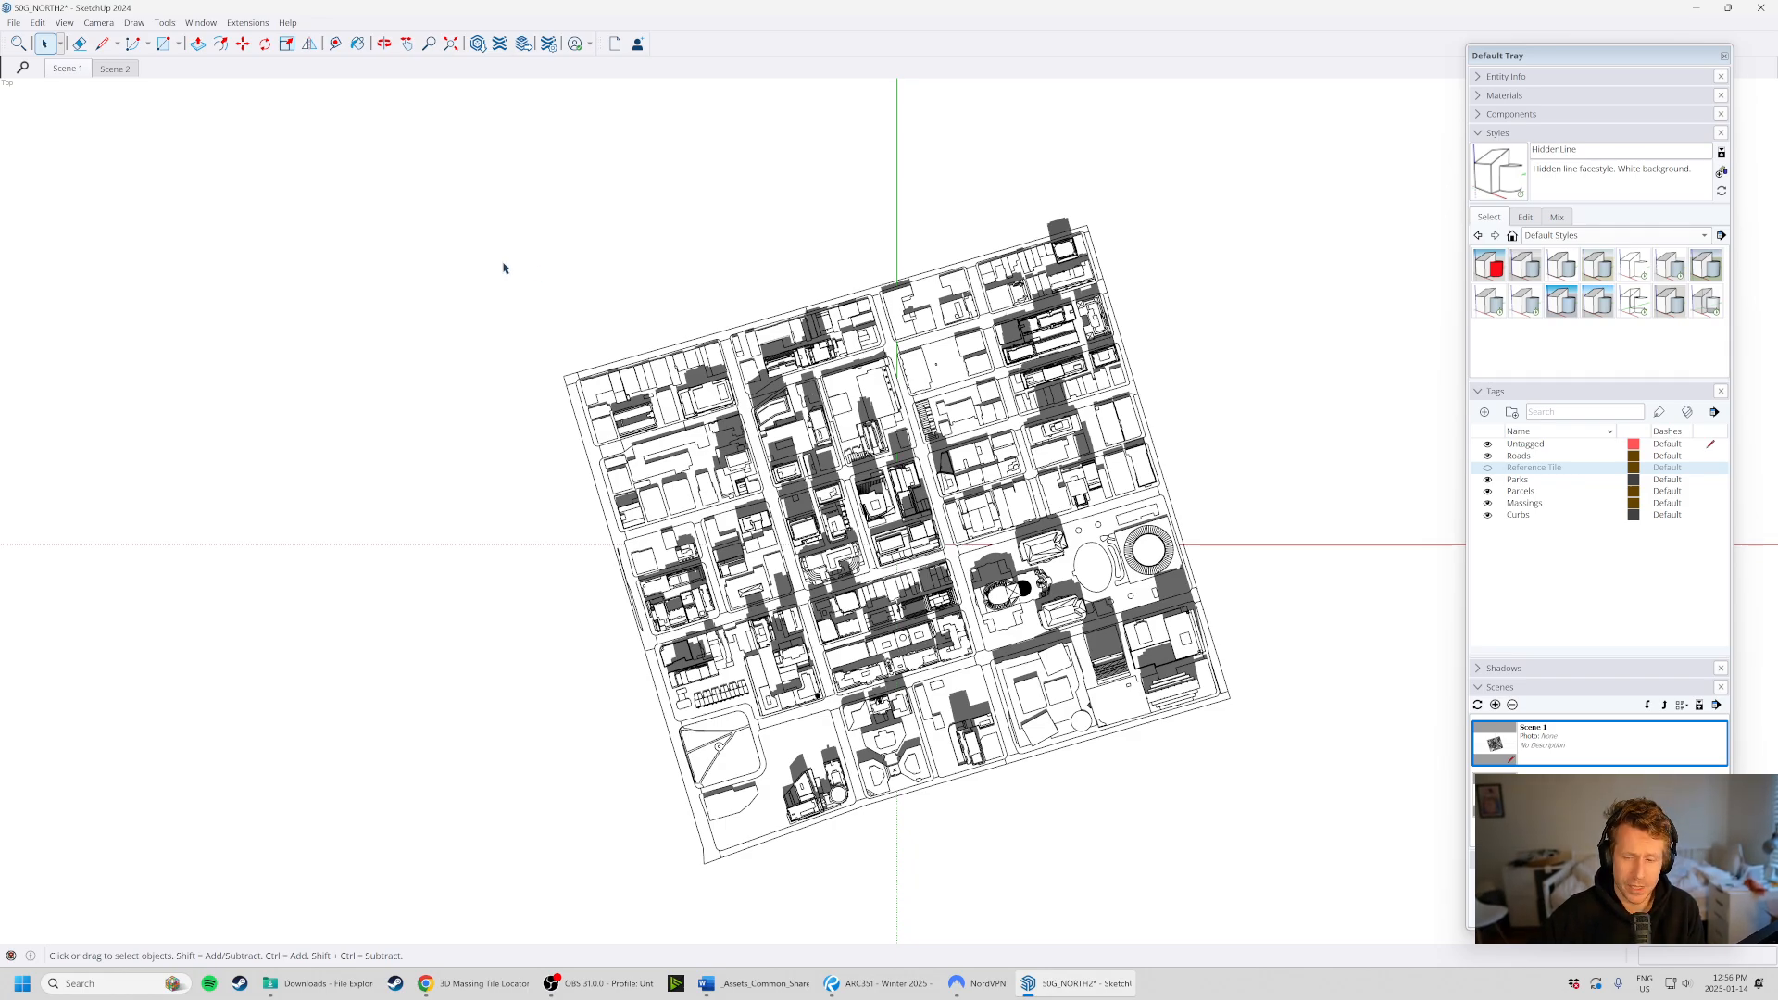
- Start an animation export of the scenes as an MP4 and choose the Desktop folder as its destination
click(14, 22)
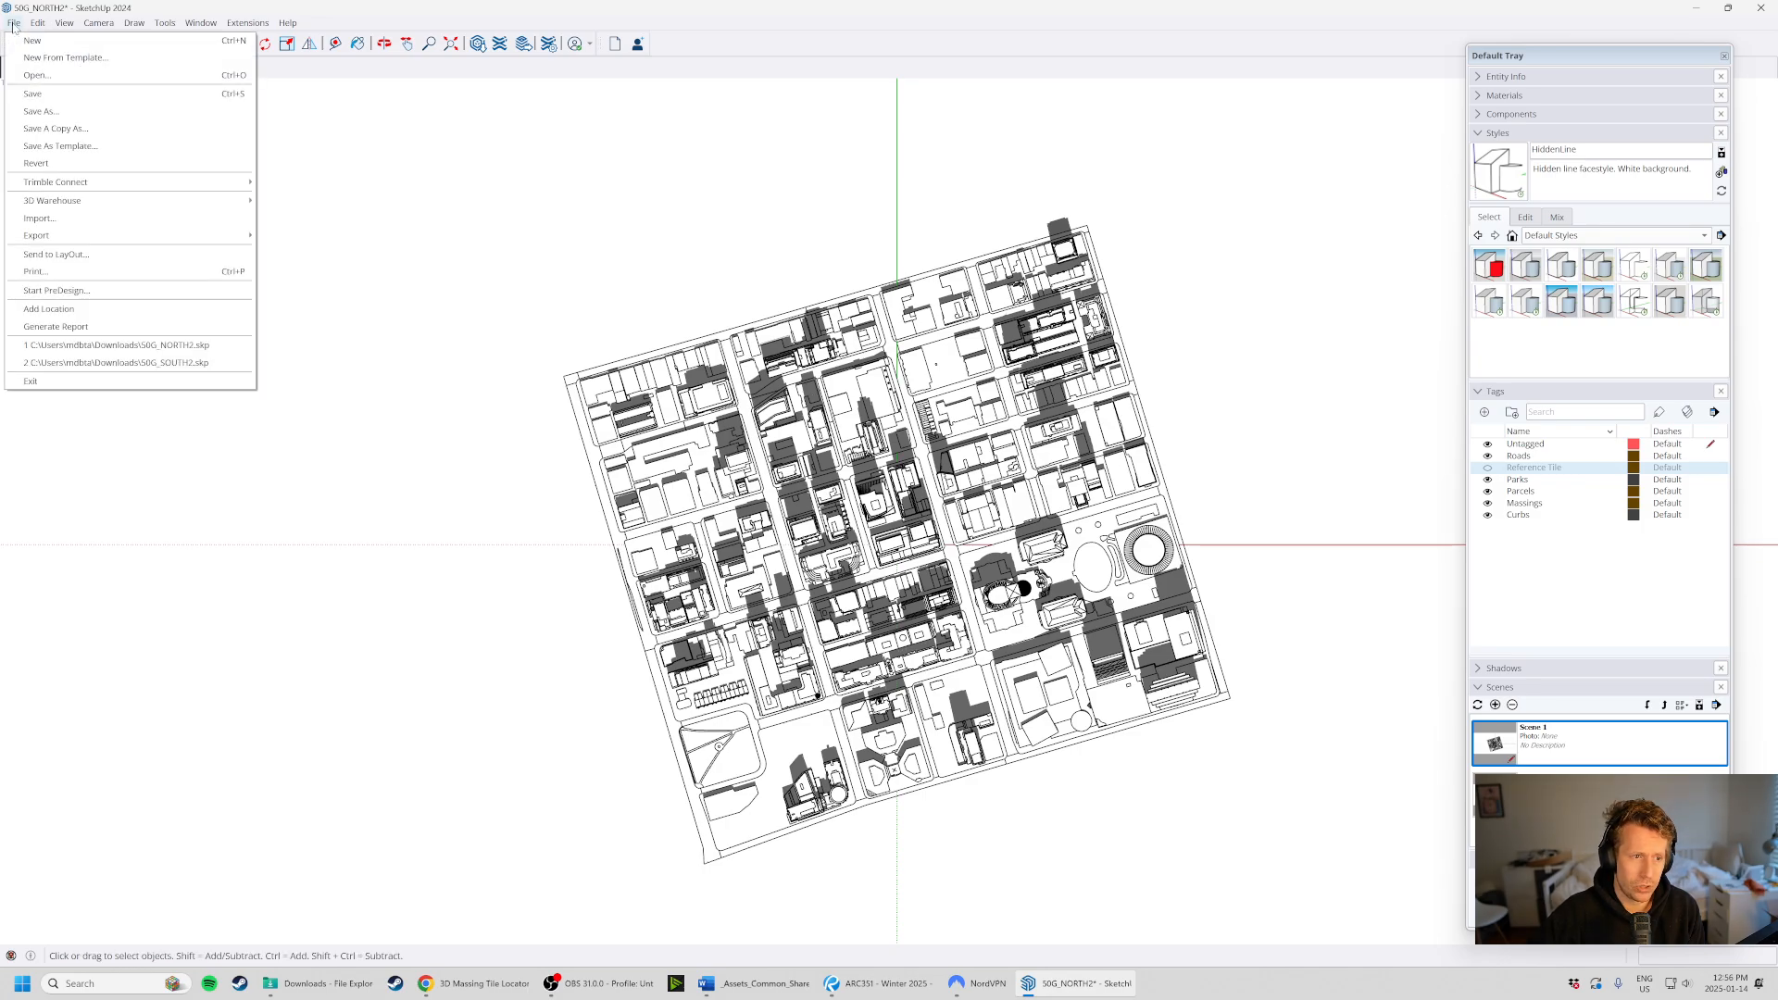
mouse_move(130, 242)
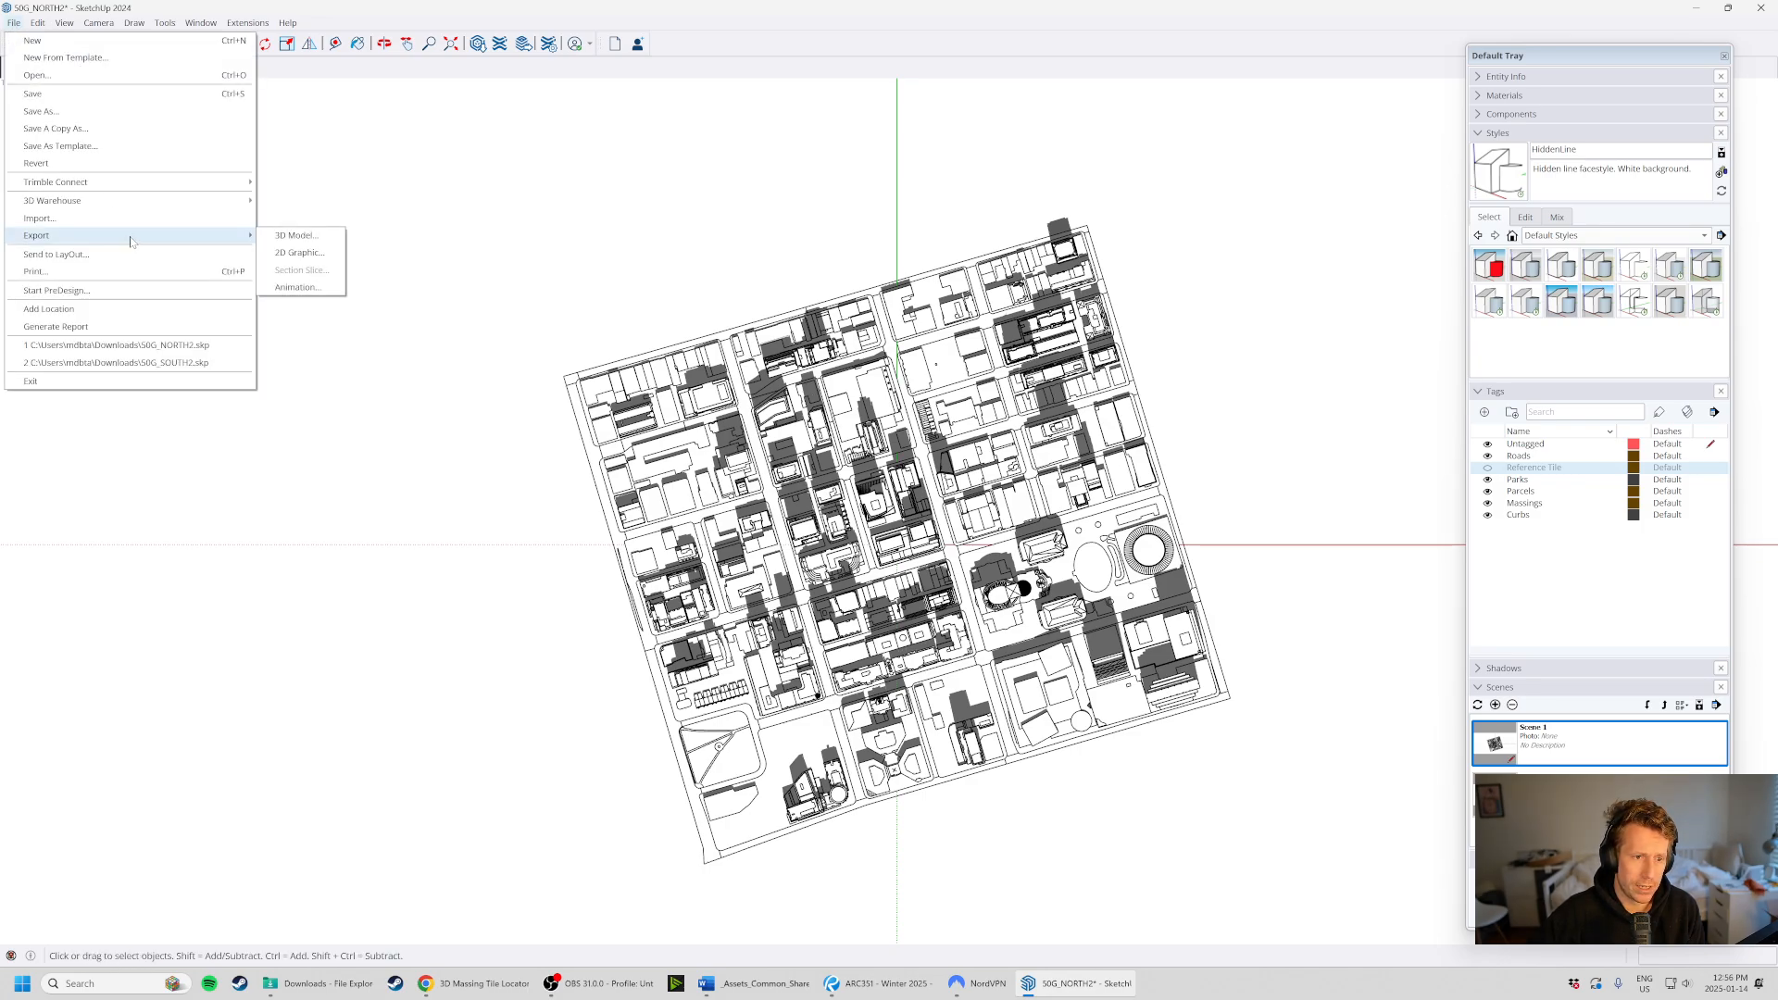
click(299, 288)
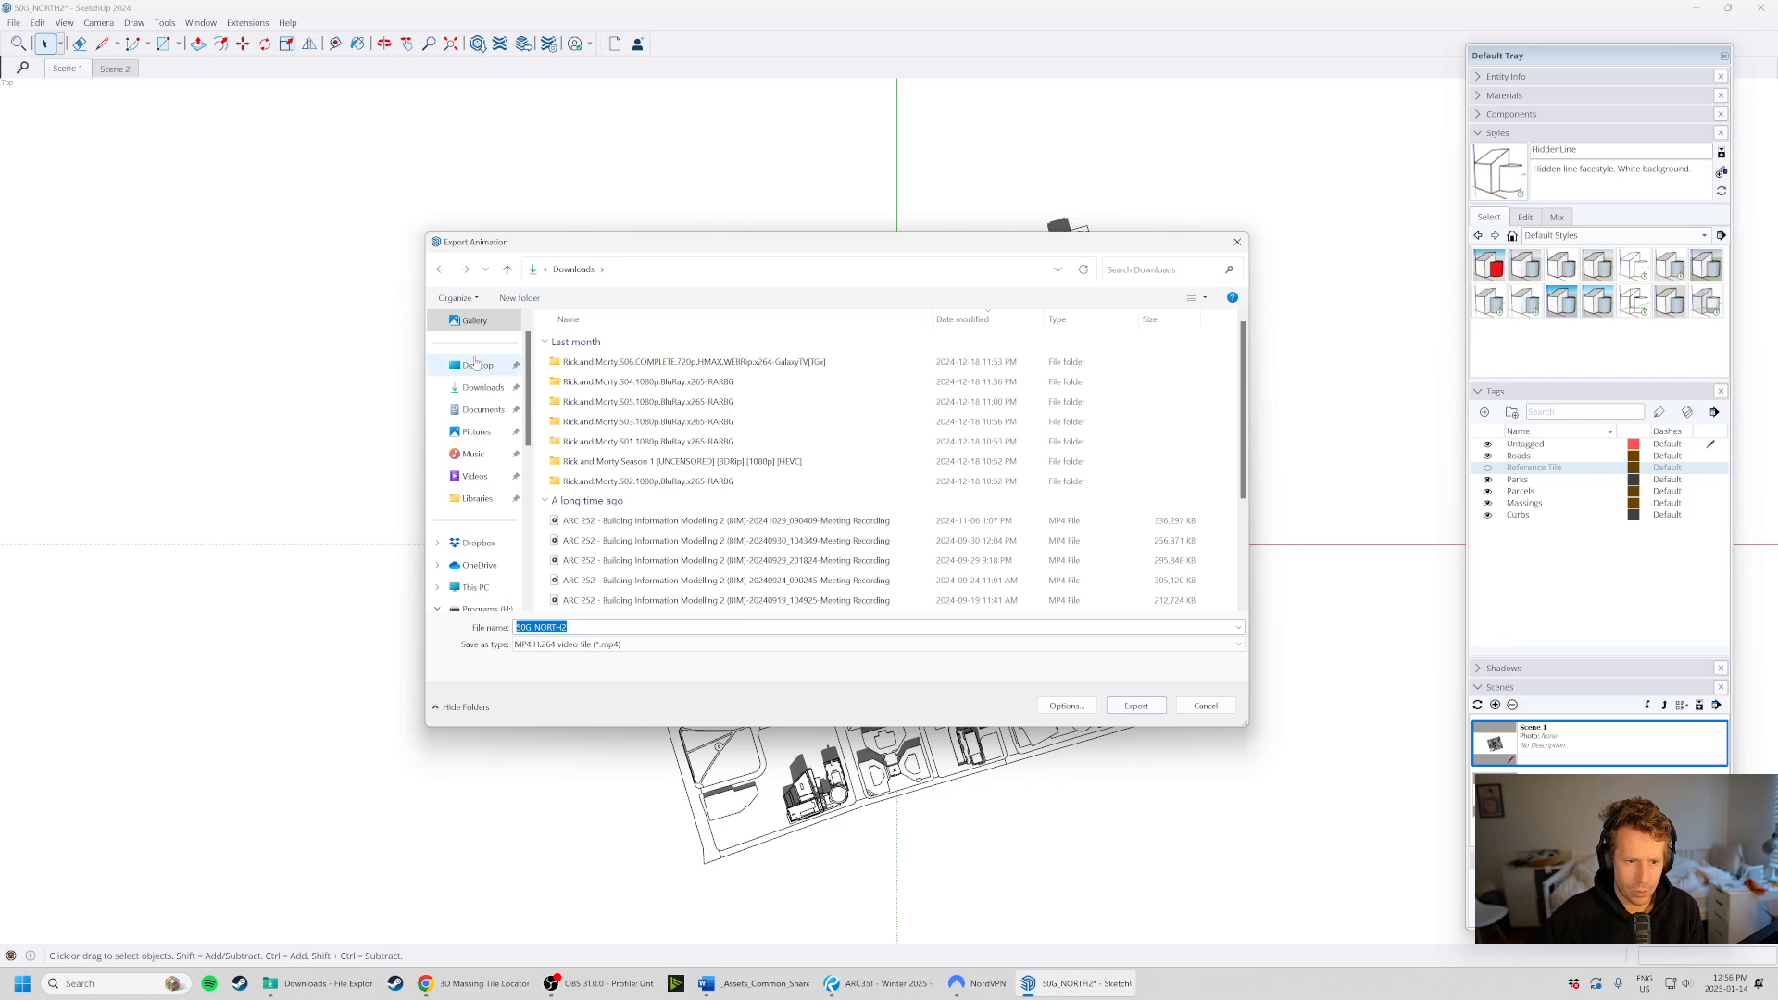
click(477, 365)
click(457, 298)
click(456, 298)
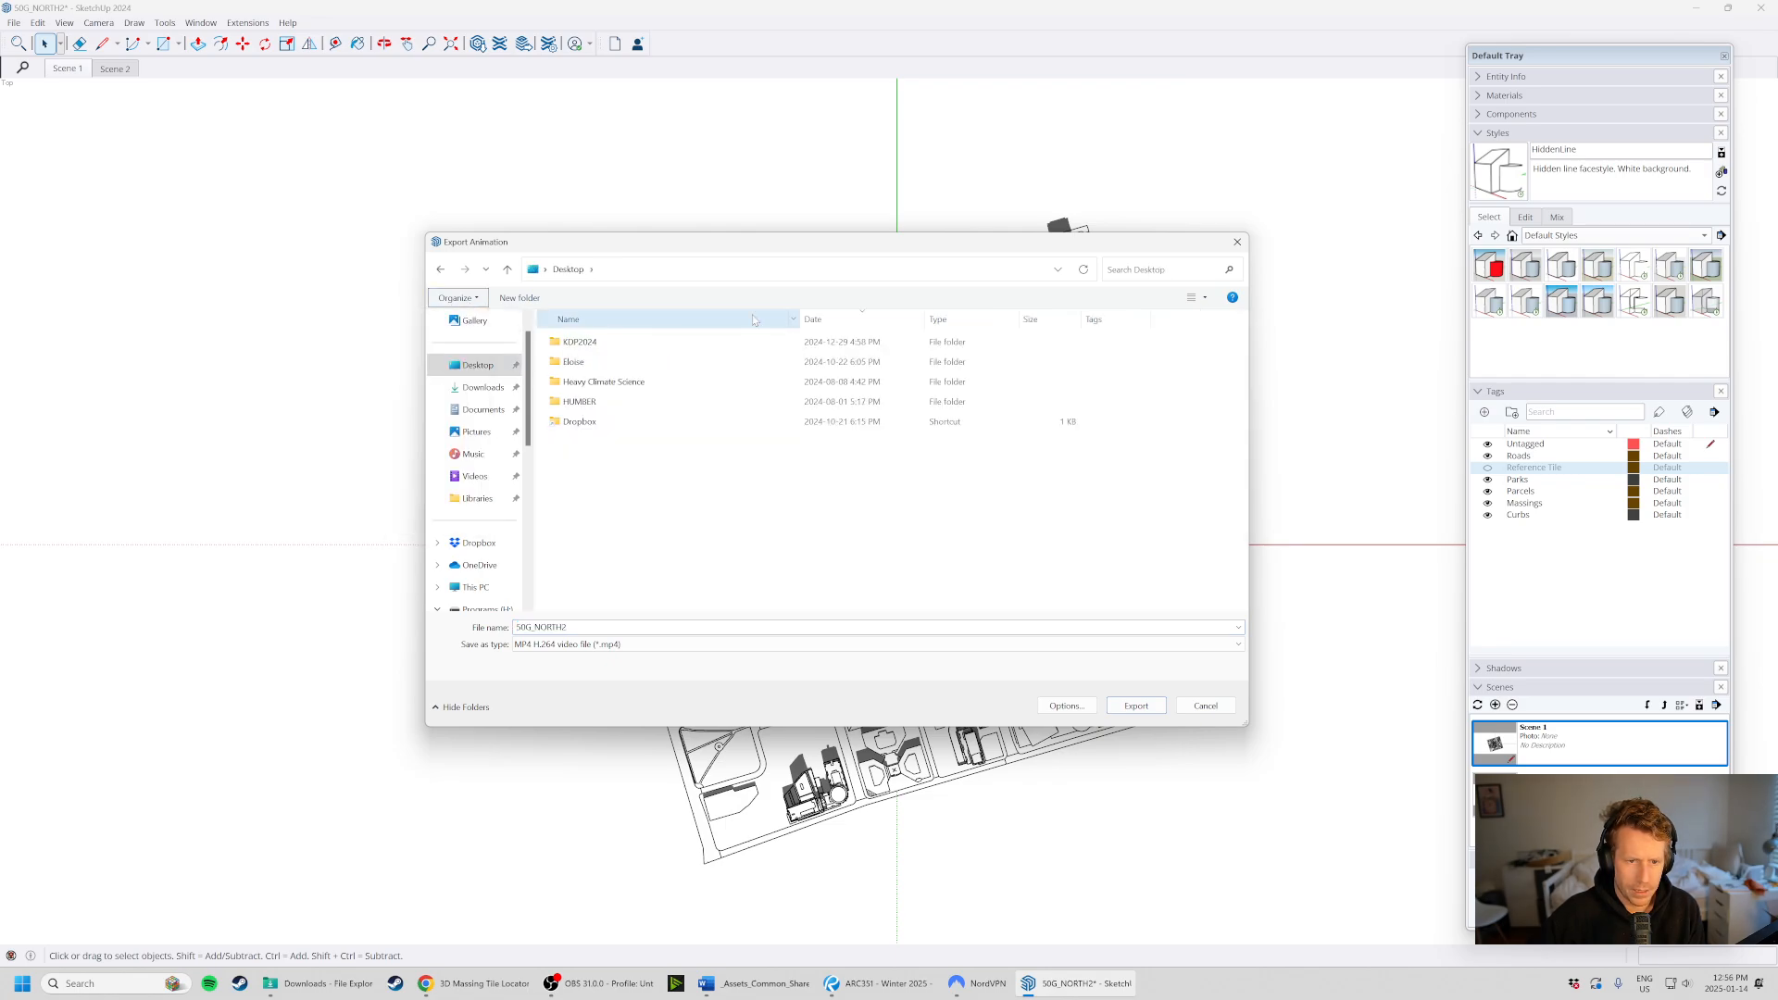
double_click(542, 627)
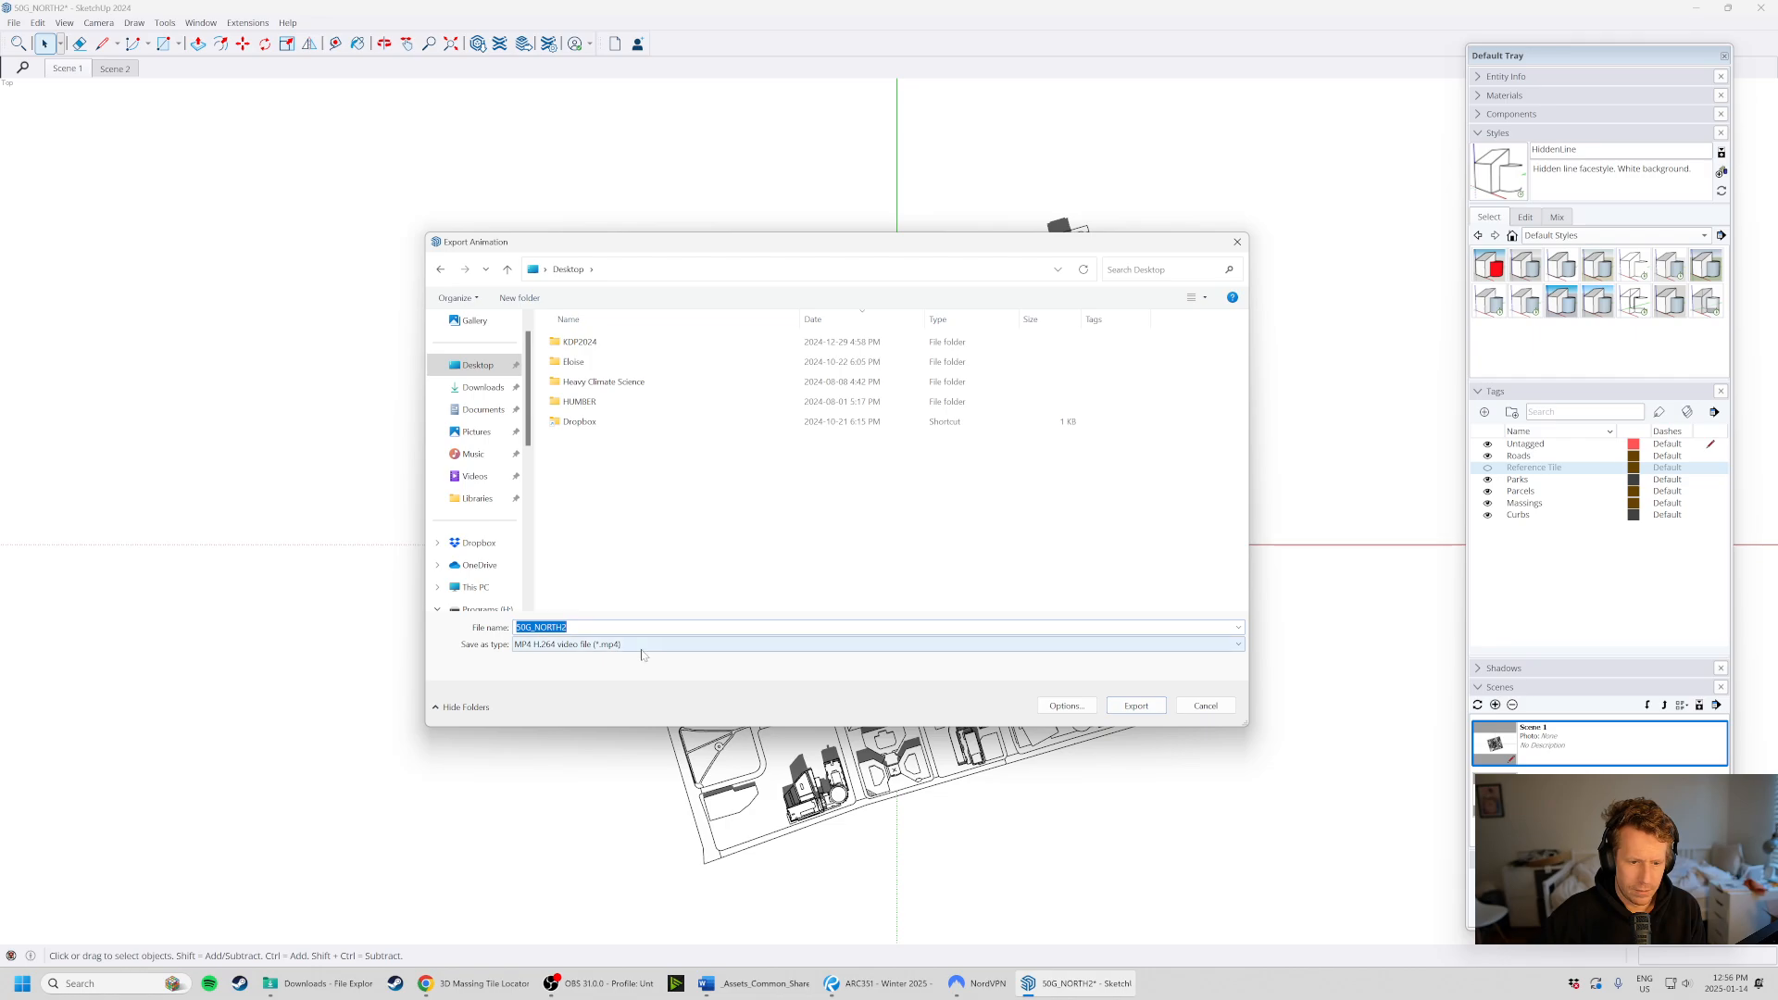
- Set the export resolution to 480p SD, turn off looping to the starting scene, and export 50G_NORTH2 as an MP4 video
click(1066, 705)
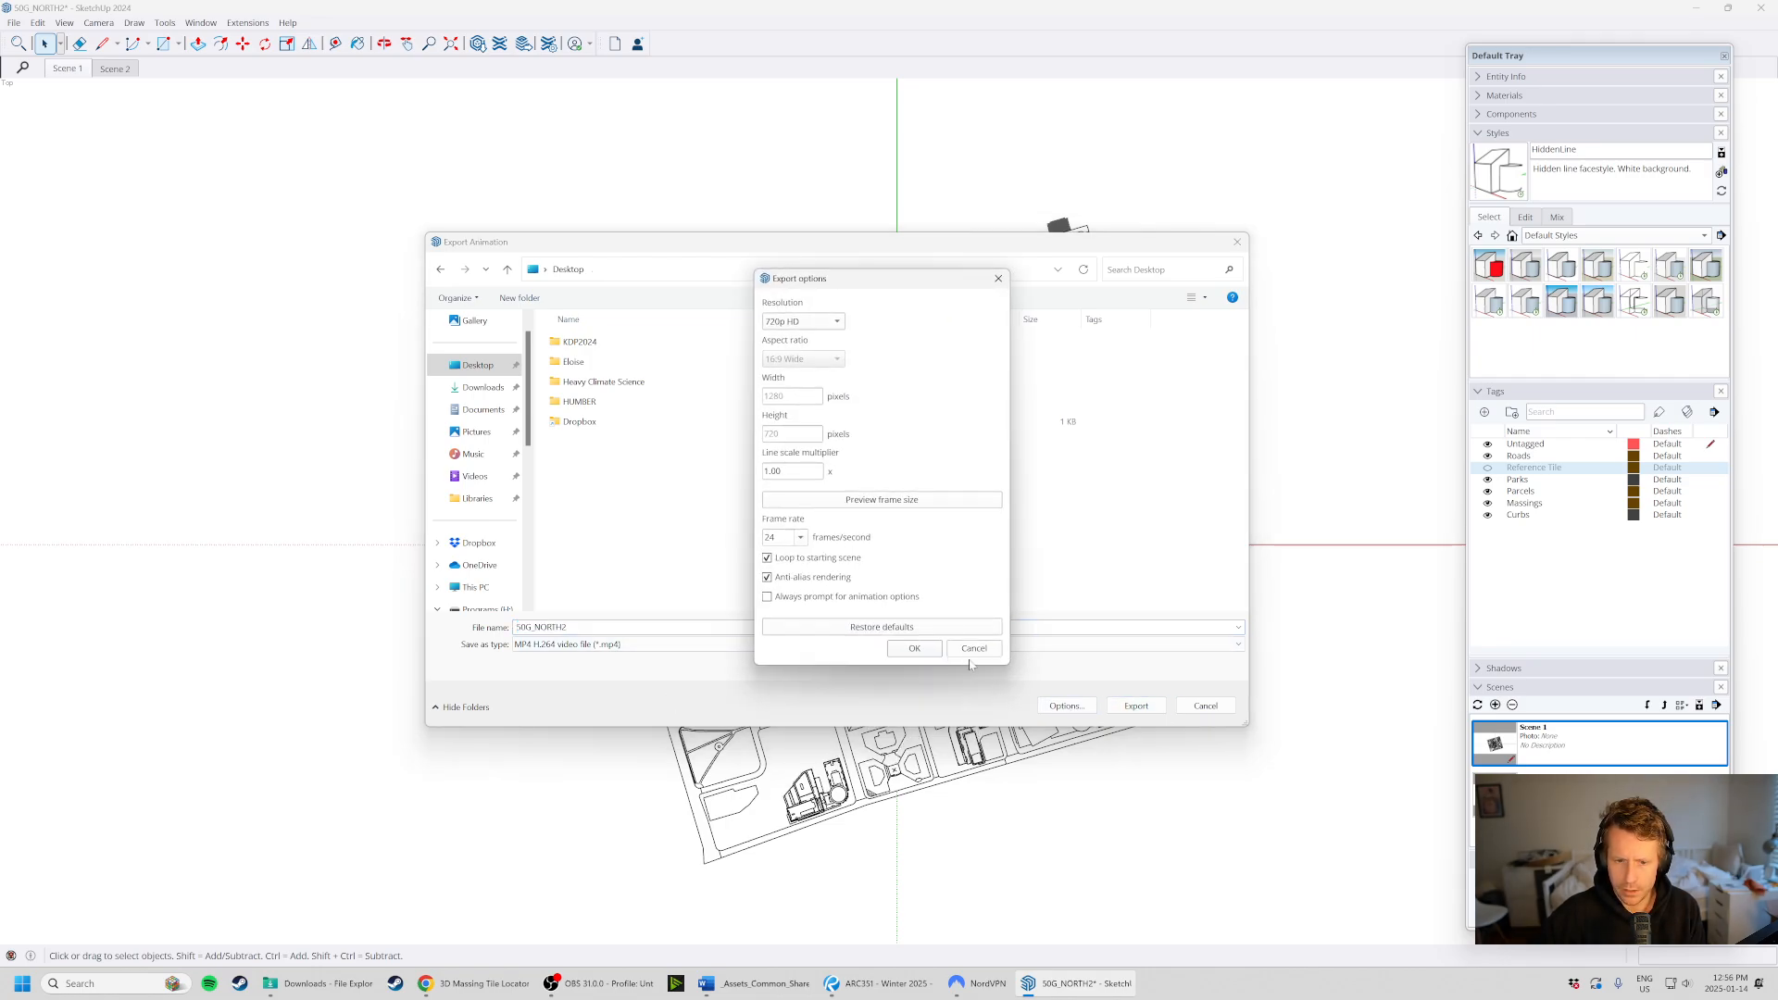
click(825, 323)
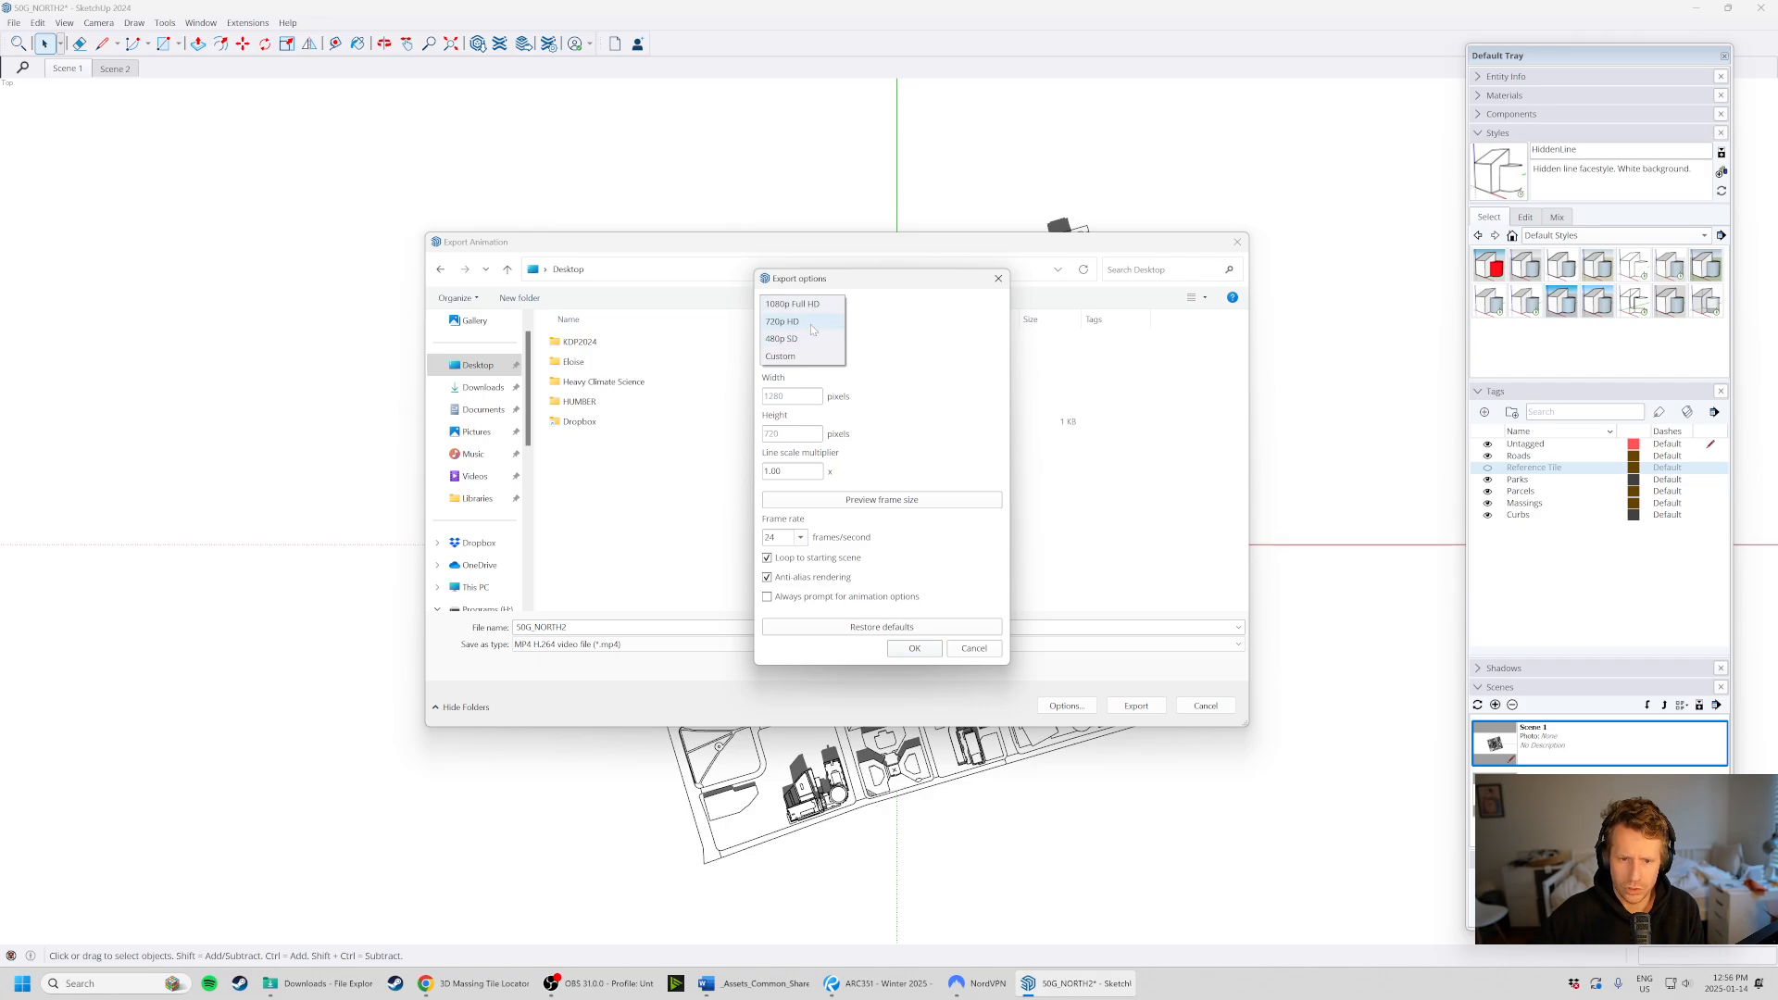
click(812, 339)
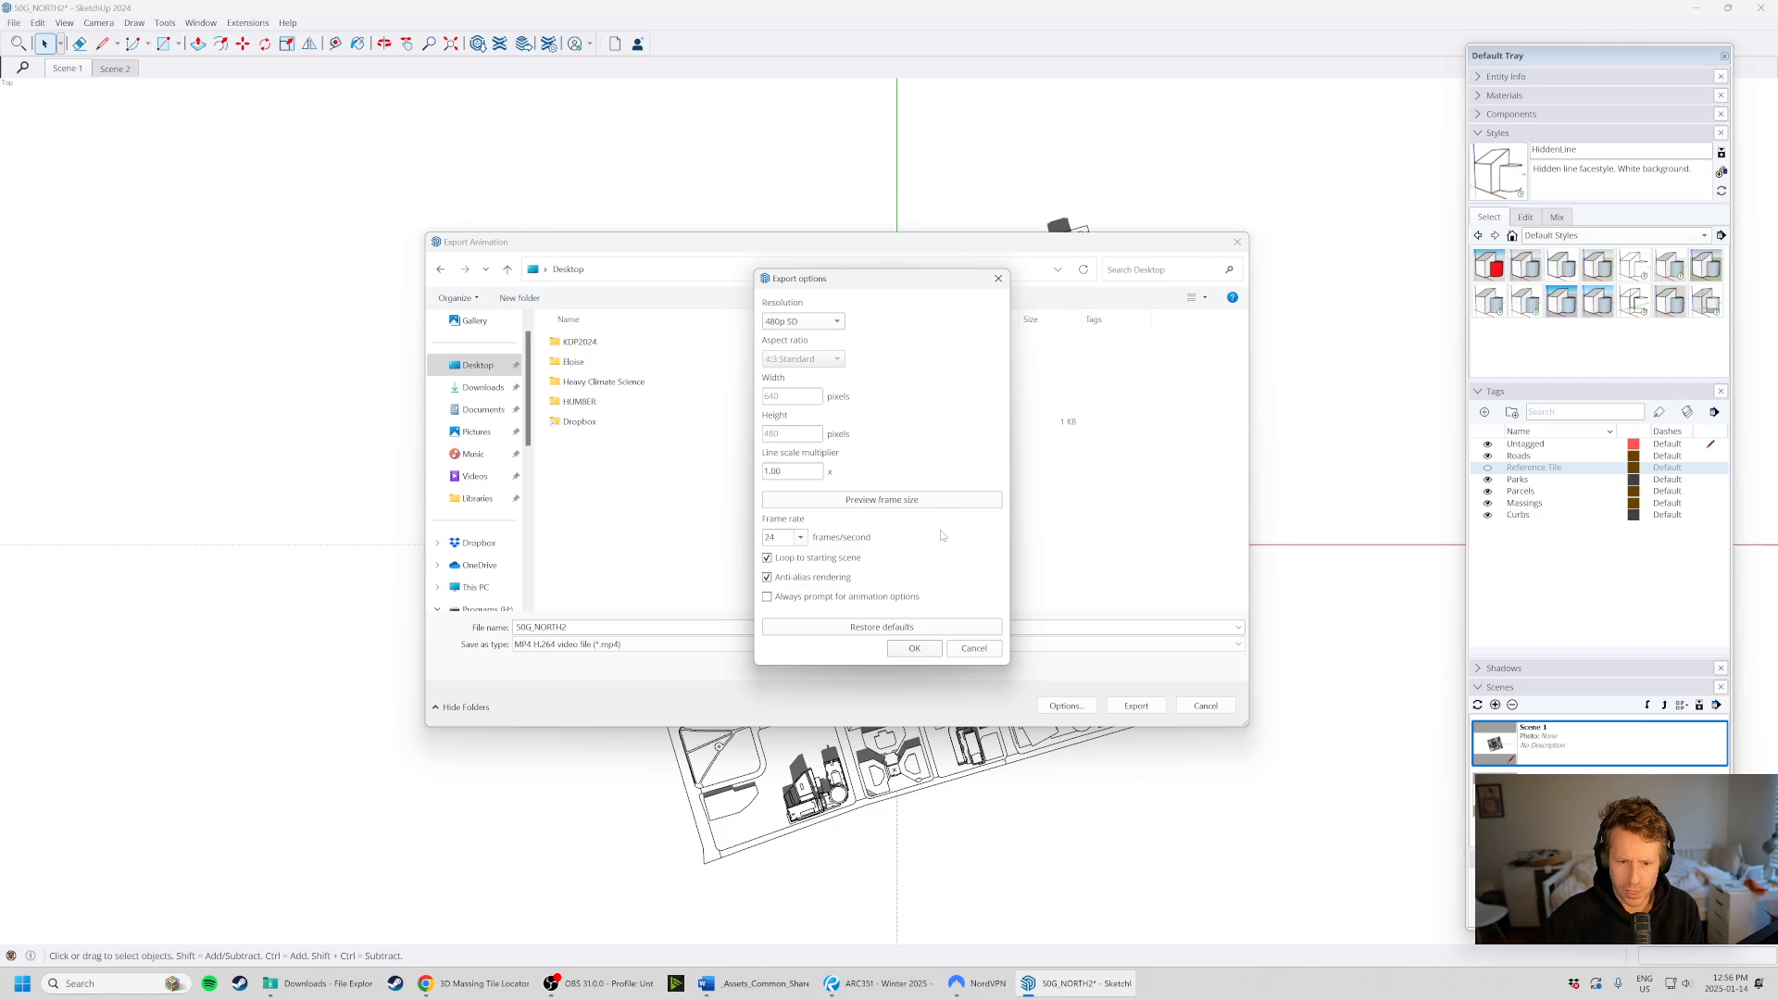
click(807, 560)
click(919, 649)
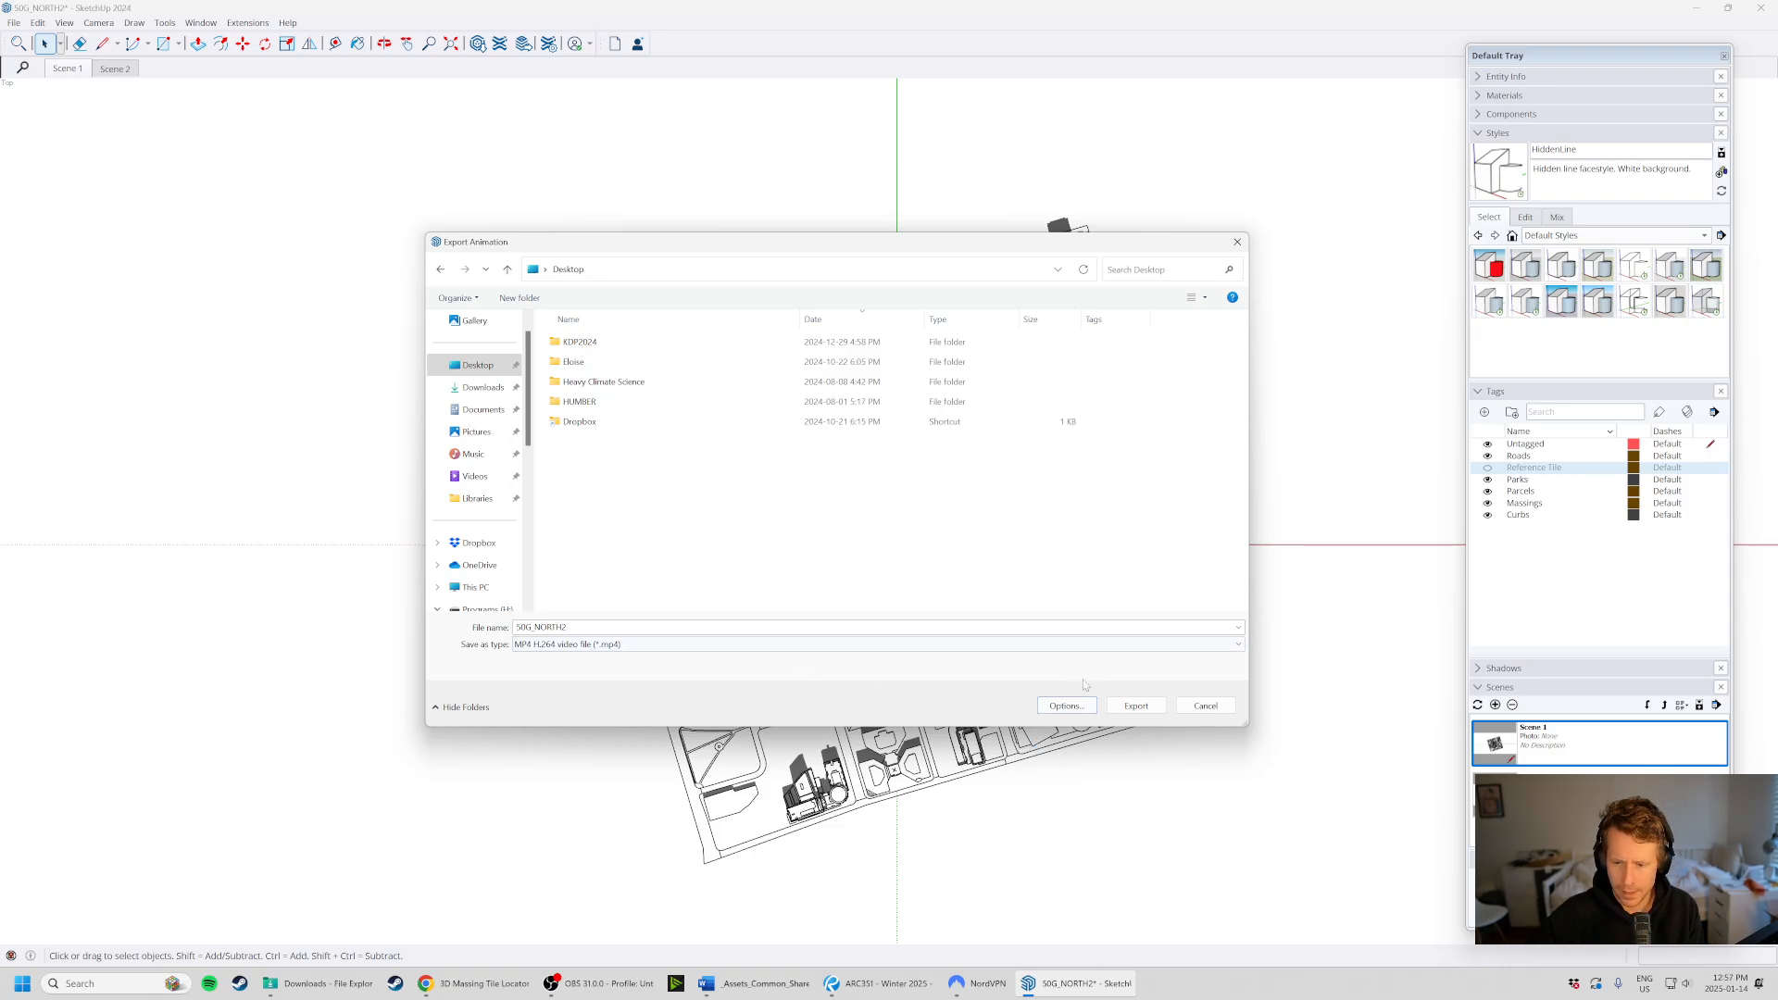
click(1137, 706)
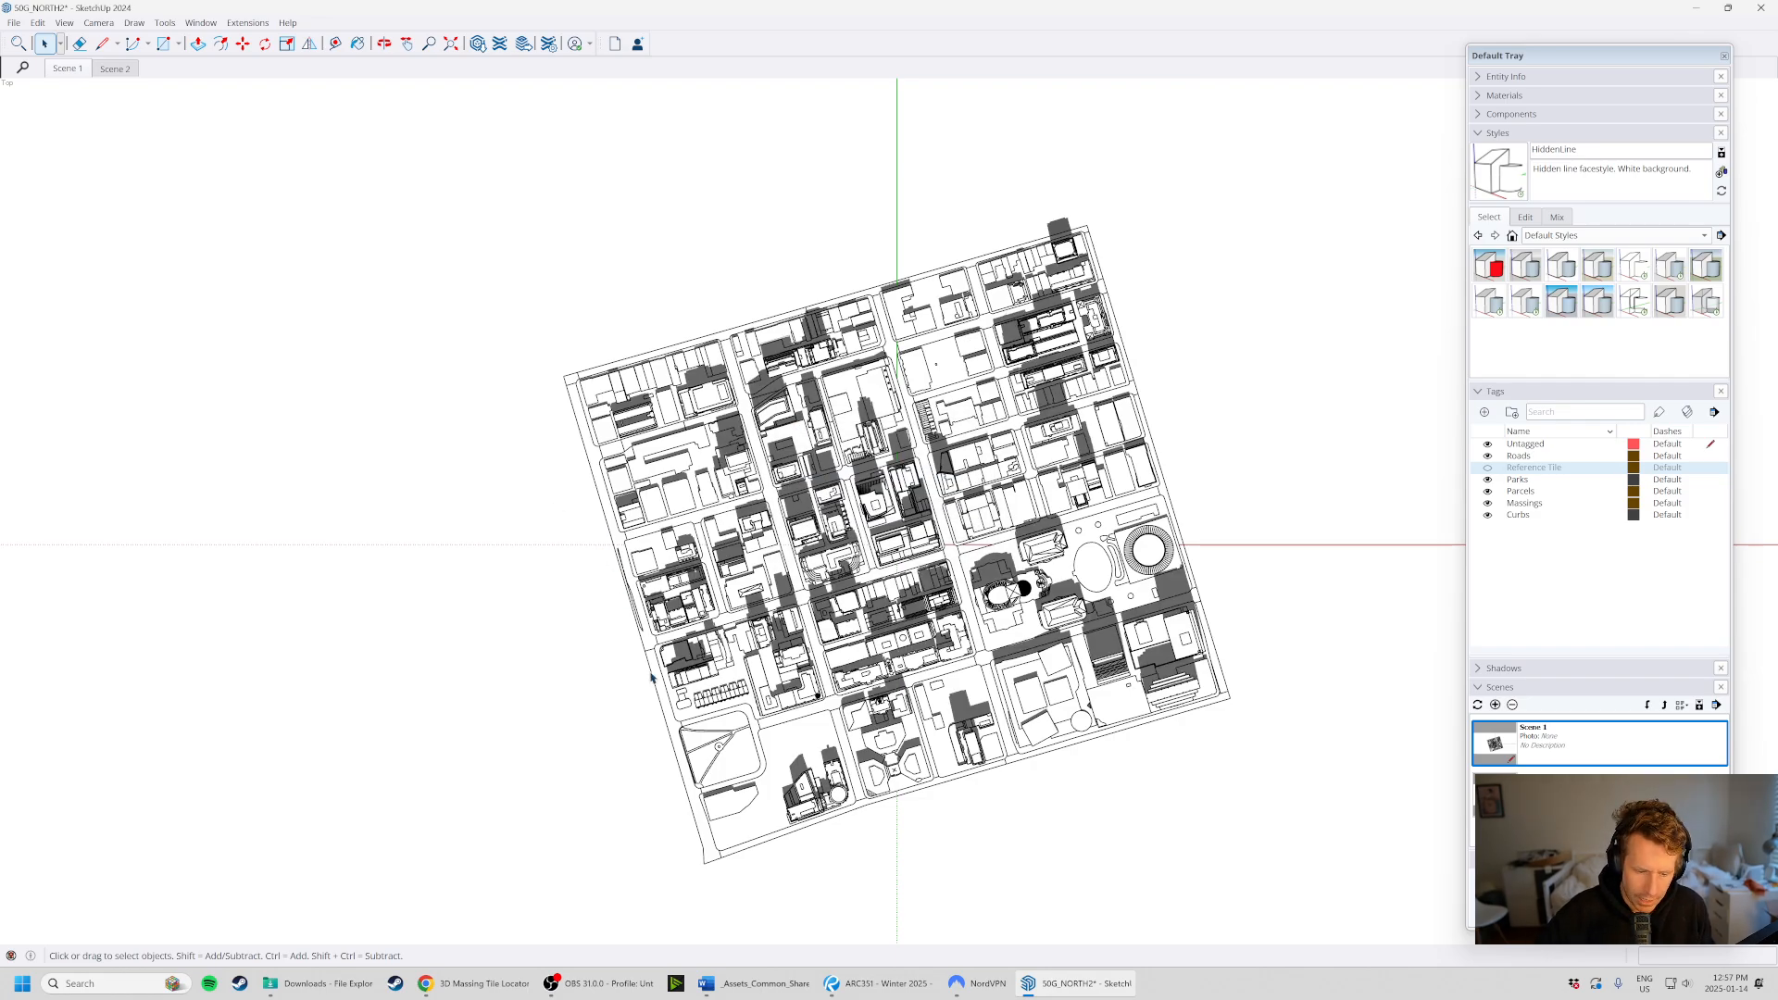
- Find the exported 50G_NORTH2 video on the Desktop in File Explorer, play it in Media Player, and close it
click(320, 984)
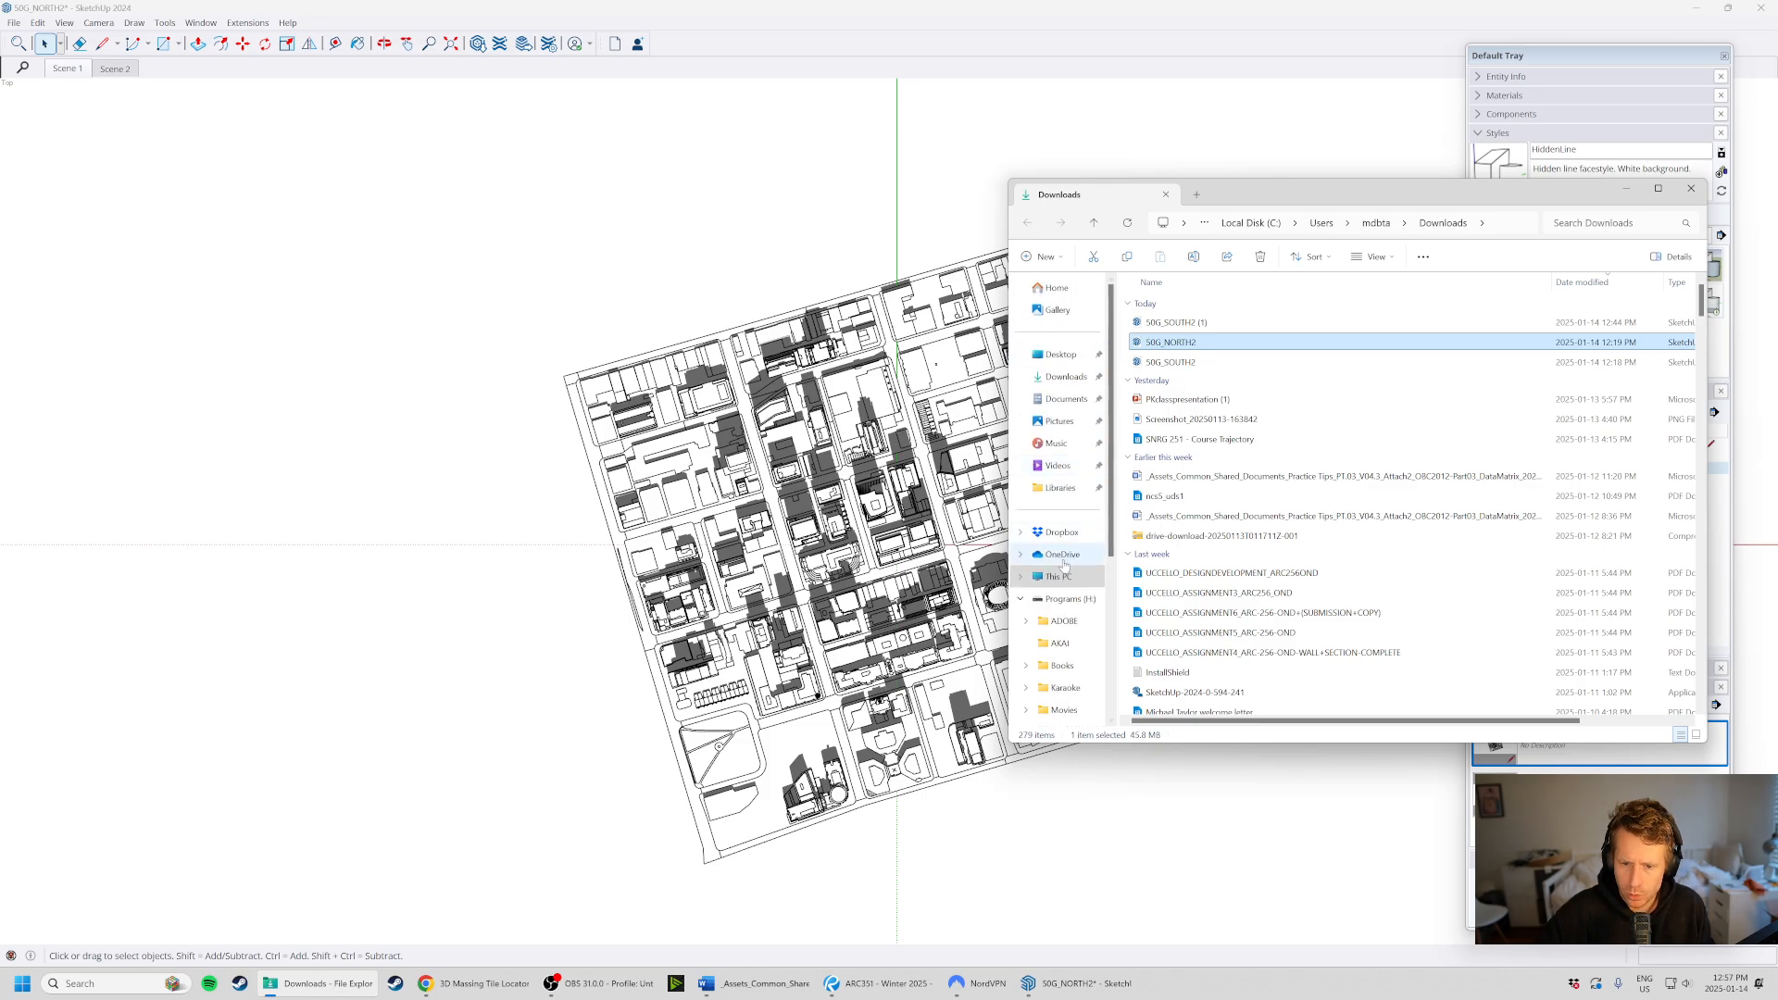
click(1061, 355)
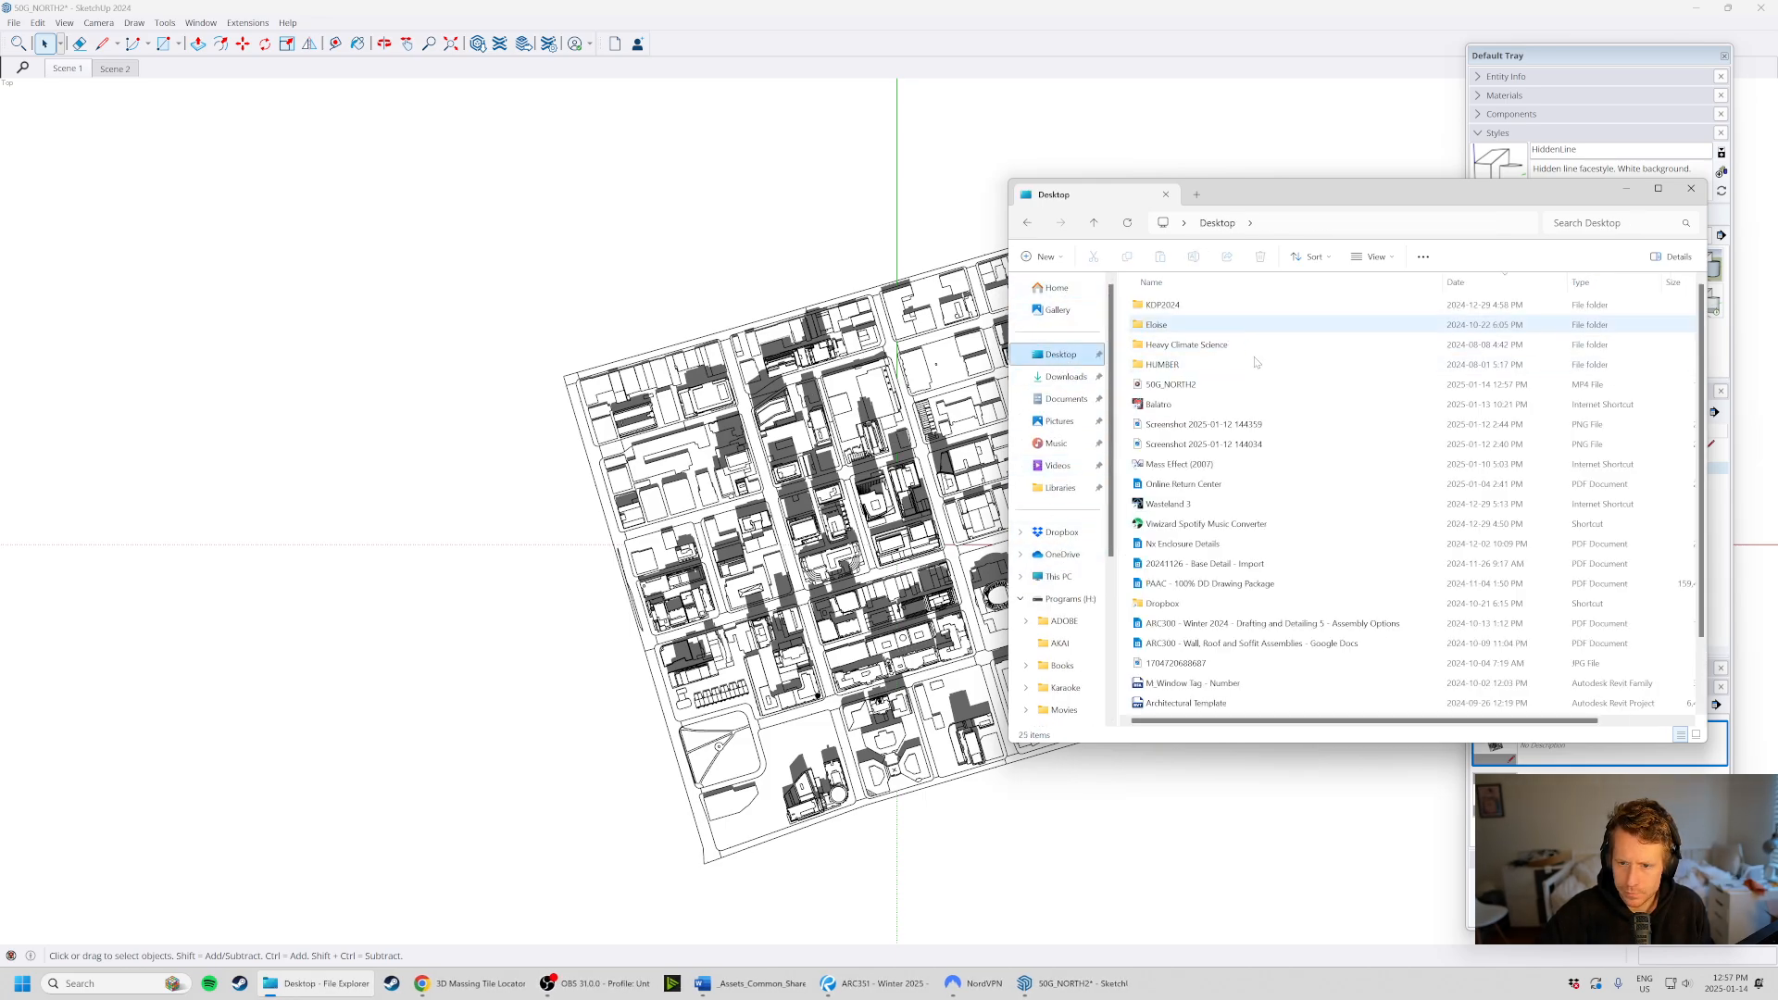
scroll(1257, 450, down, 2)
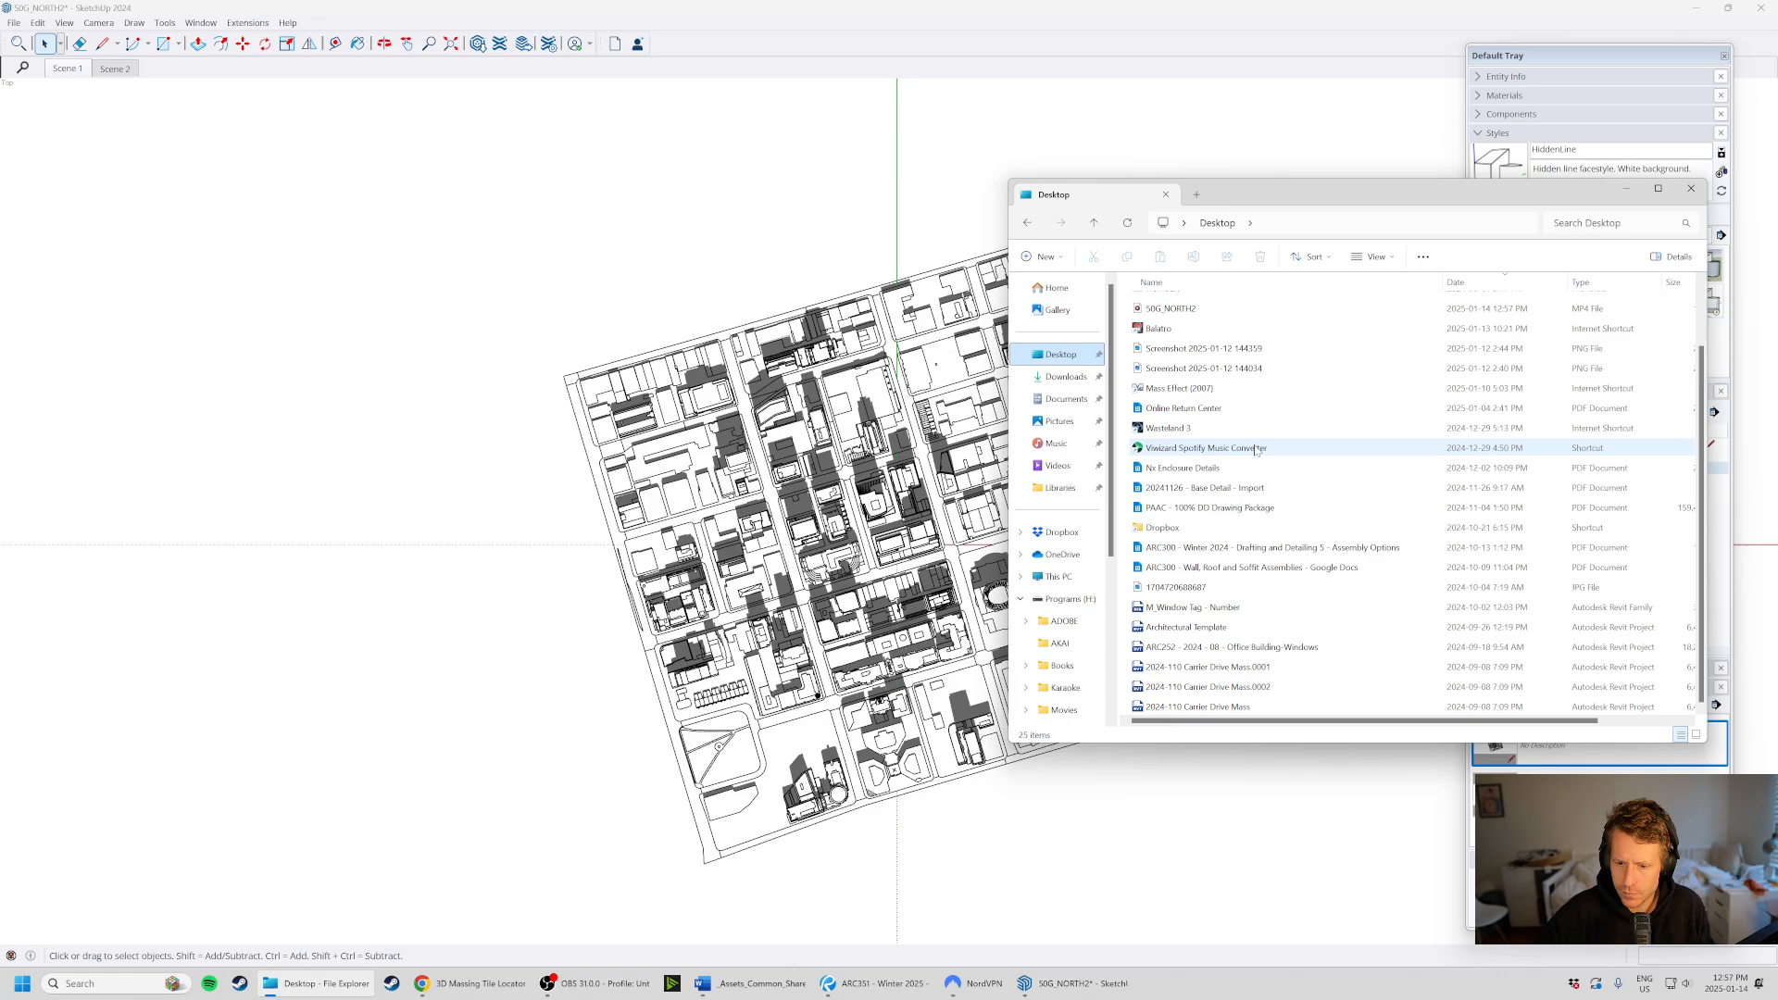
click(1265, 587)
scroll(1264, 585, up, 2)
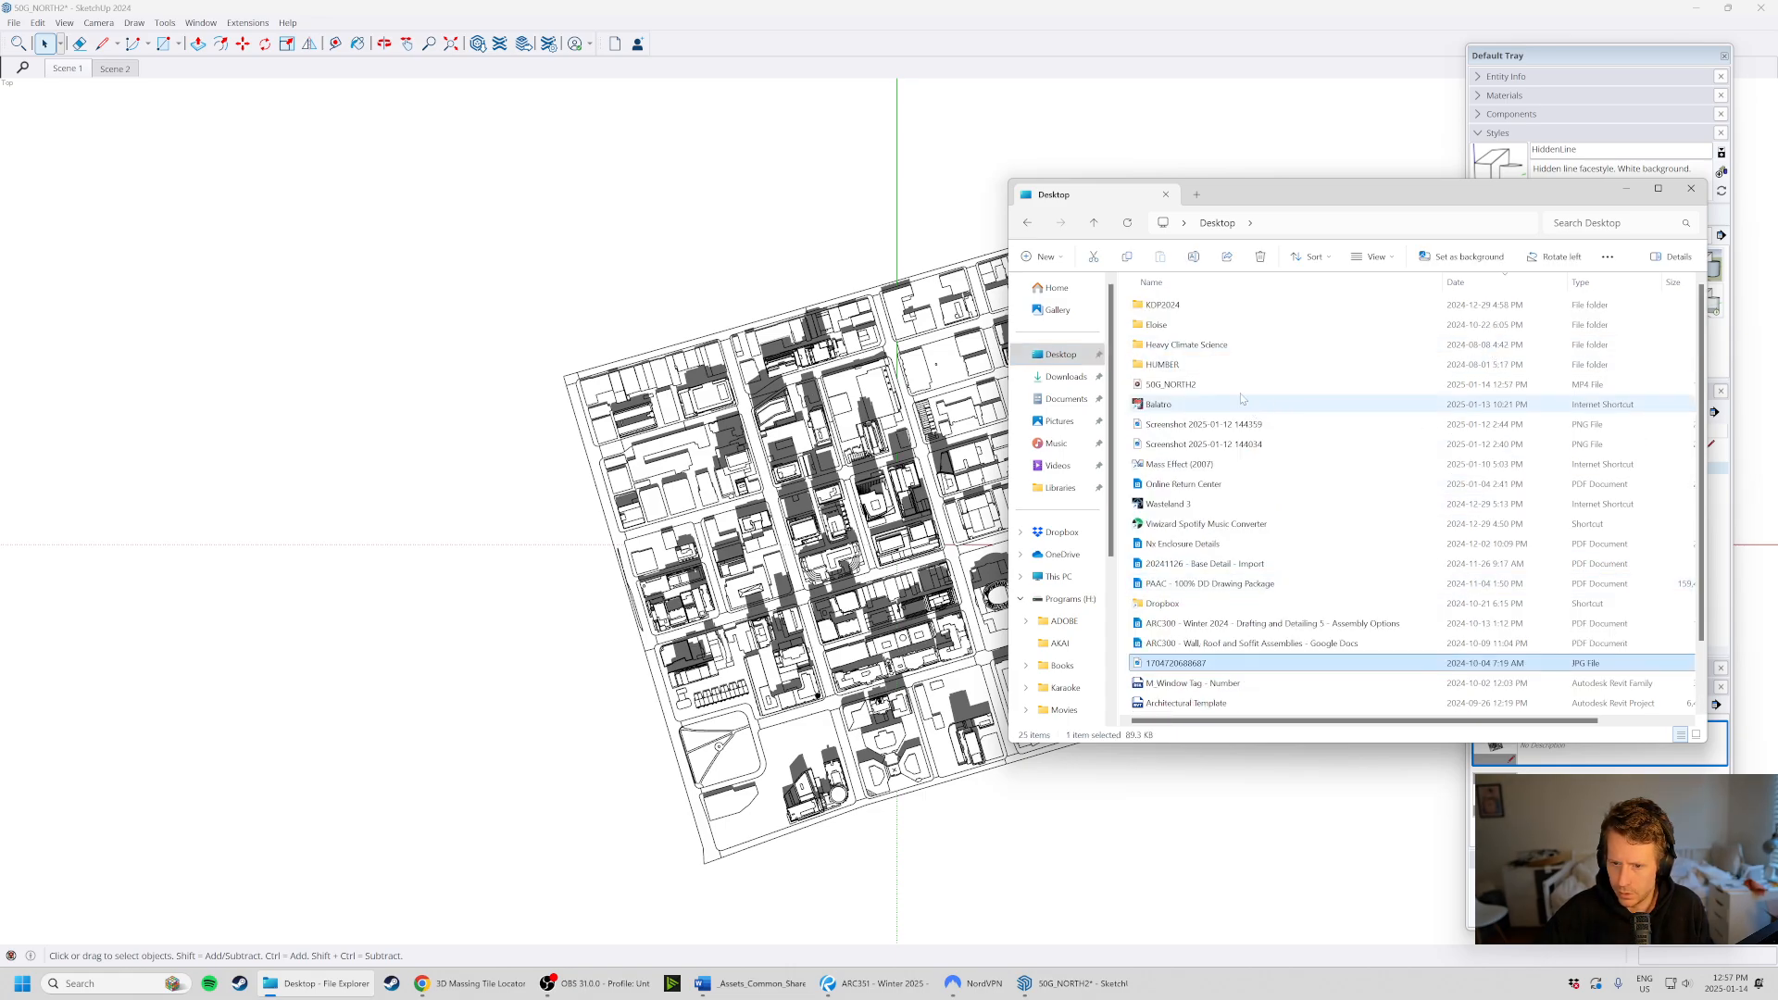
click(1371, 387)
double_click(1180, 385)
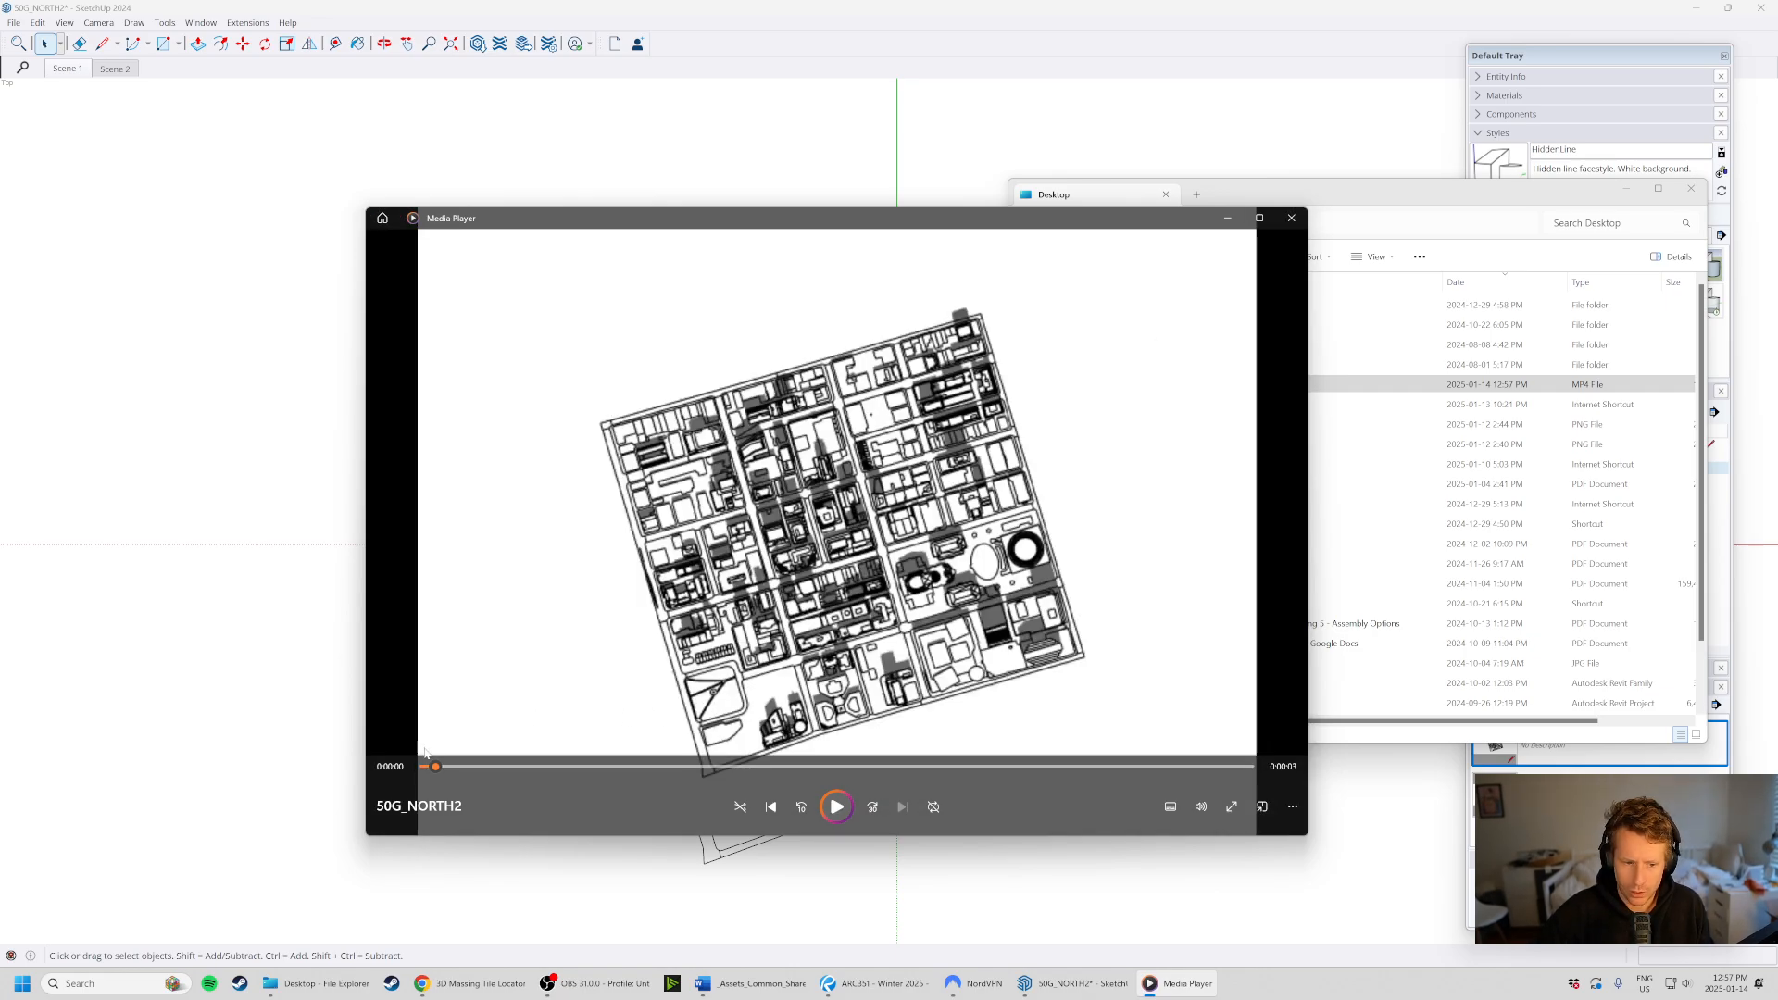
click(836, 808)
mouse_move(836, 806)
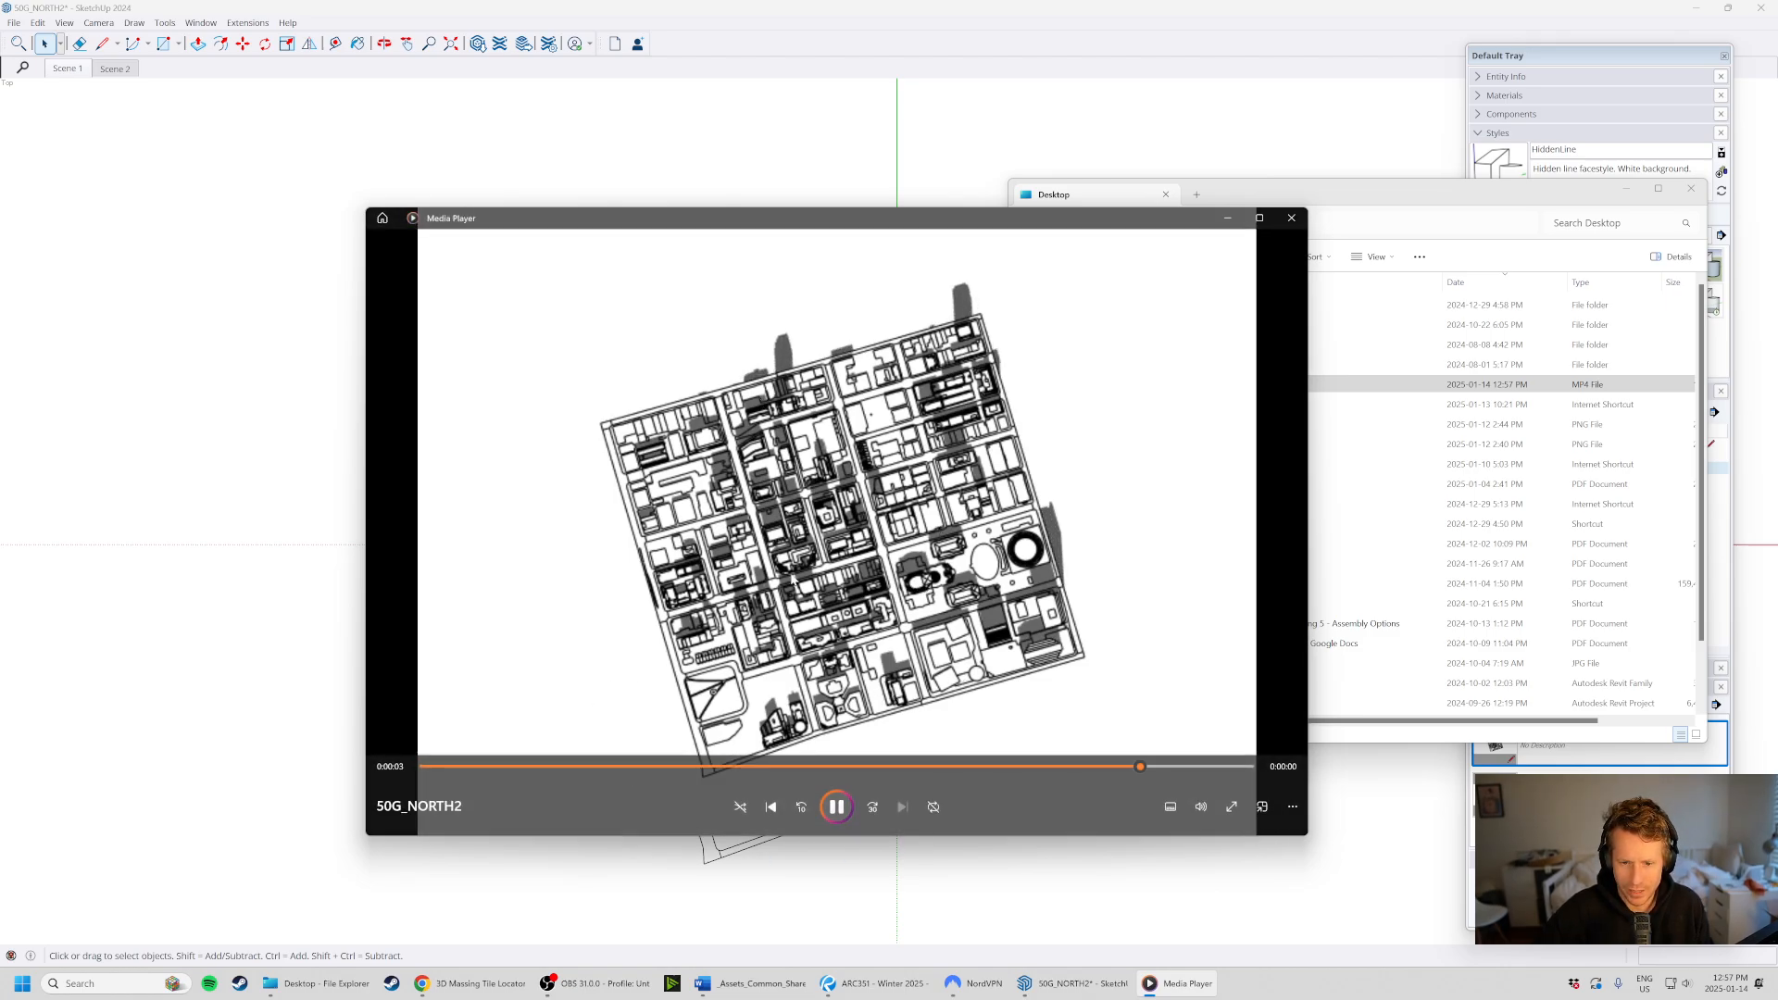
click(1292, 218)
- Return to SketchUp and set up another animation export at 1080p Full HD and 30 frames per second
click(516, 370)
click(15, 22)
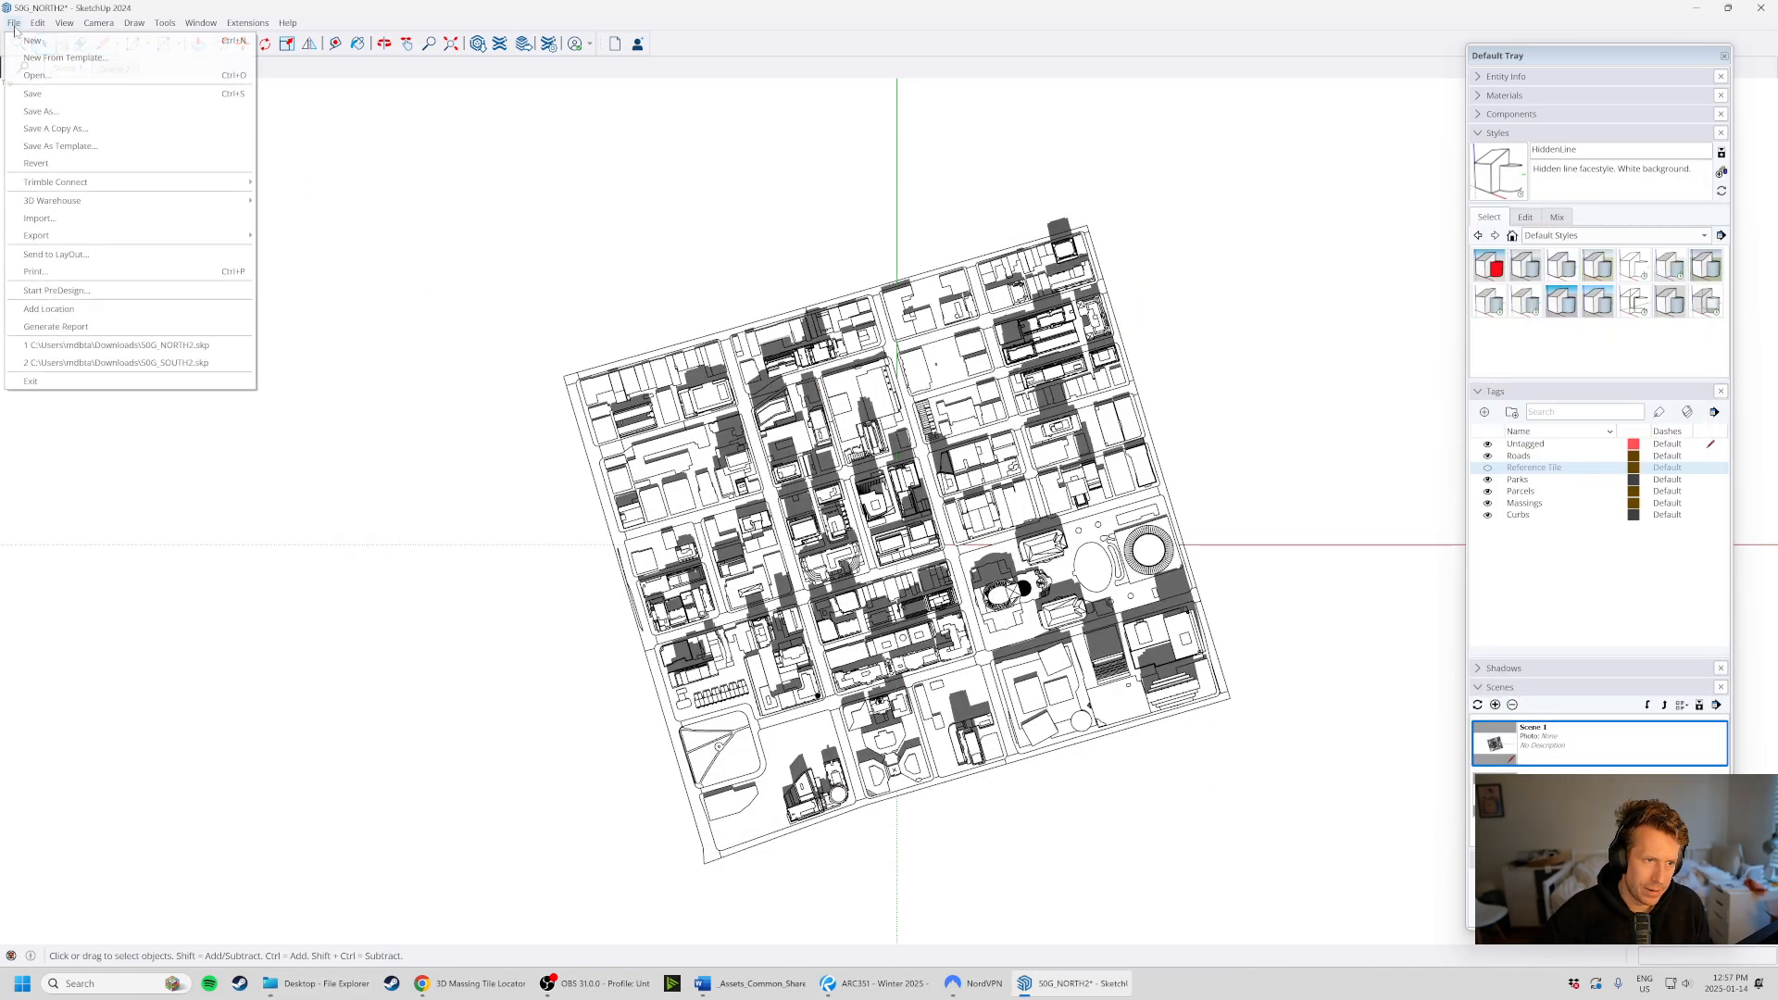
mouse_move(143, 237)
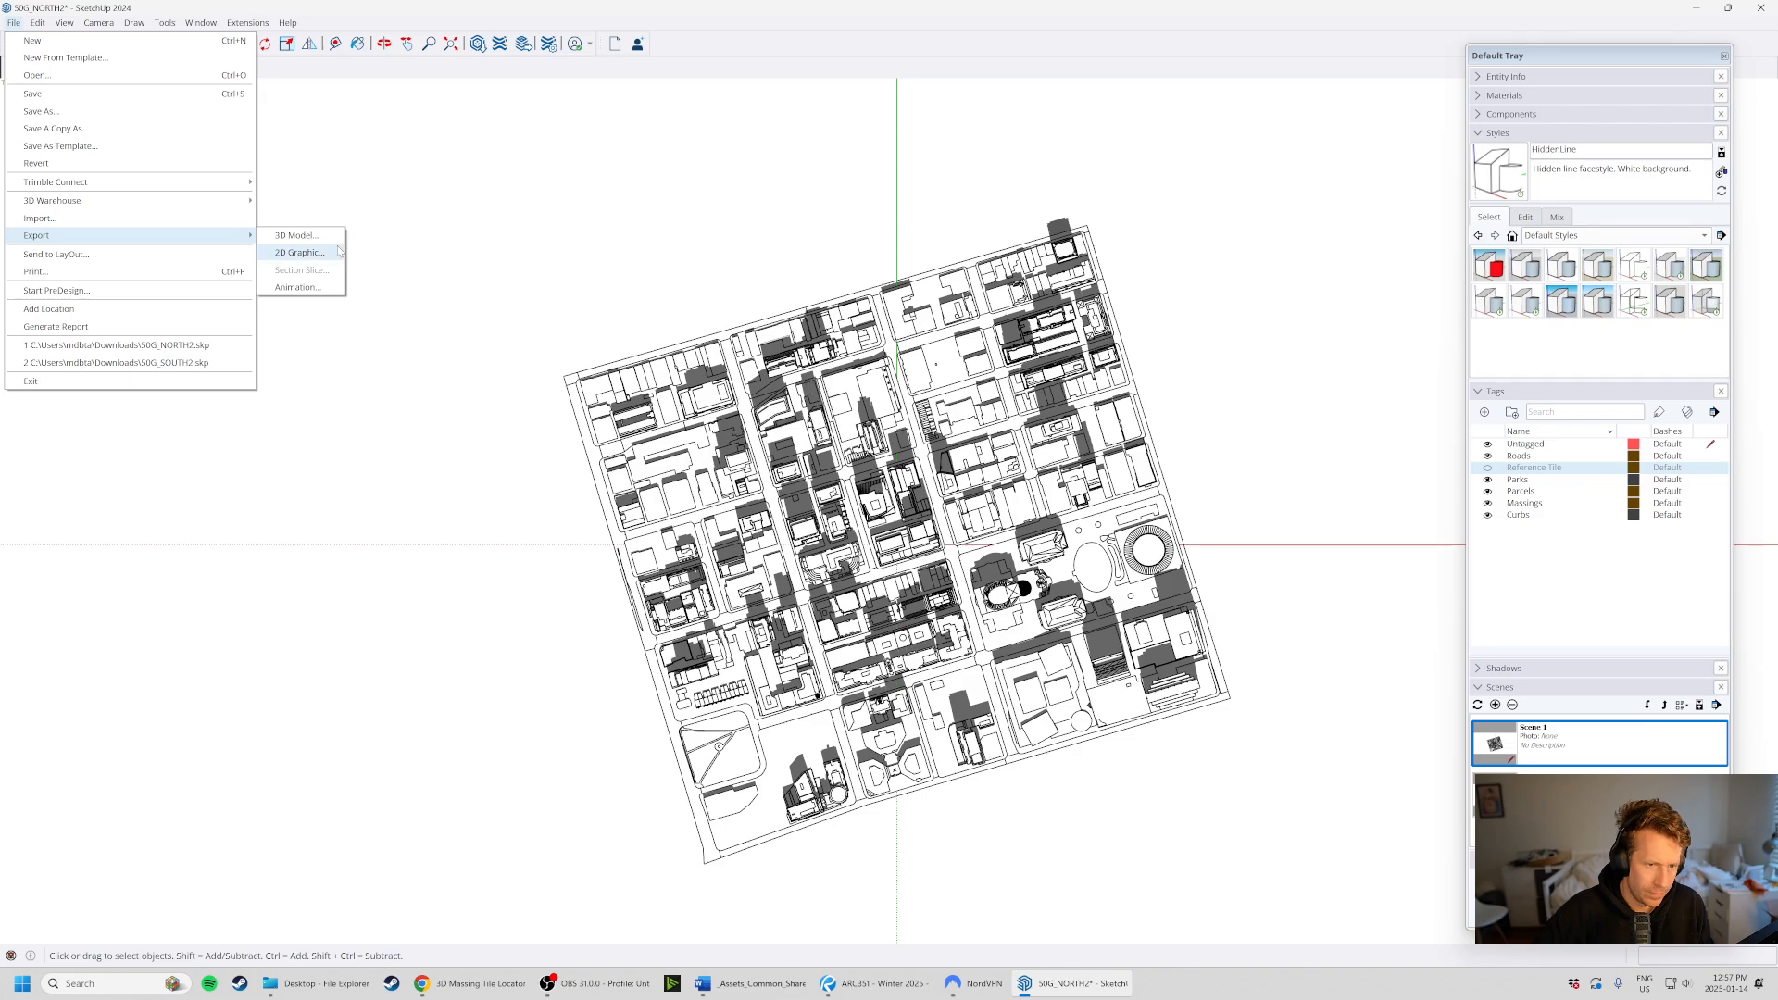
click(314, 287)
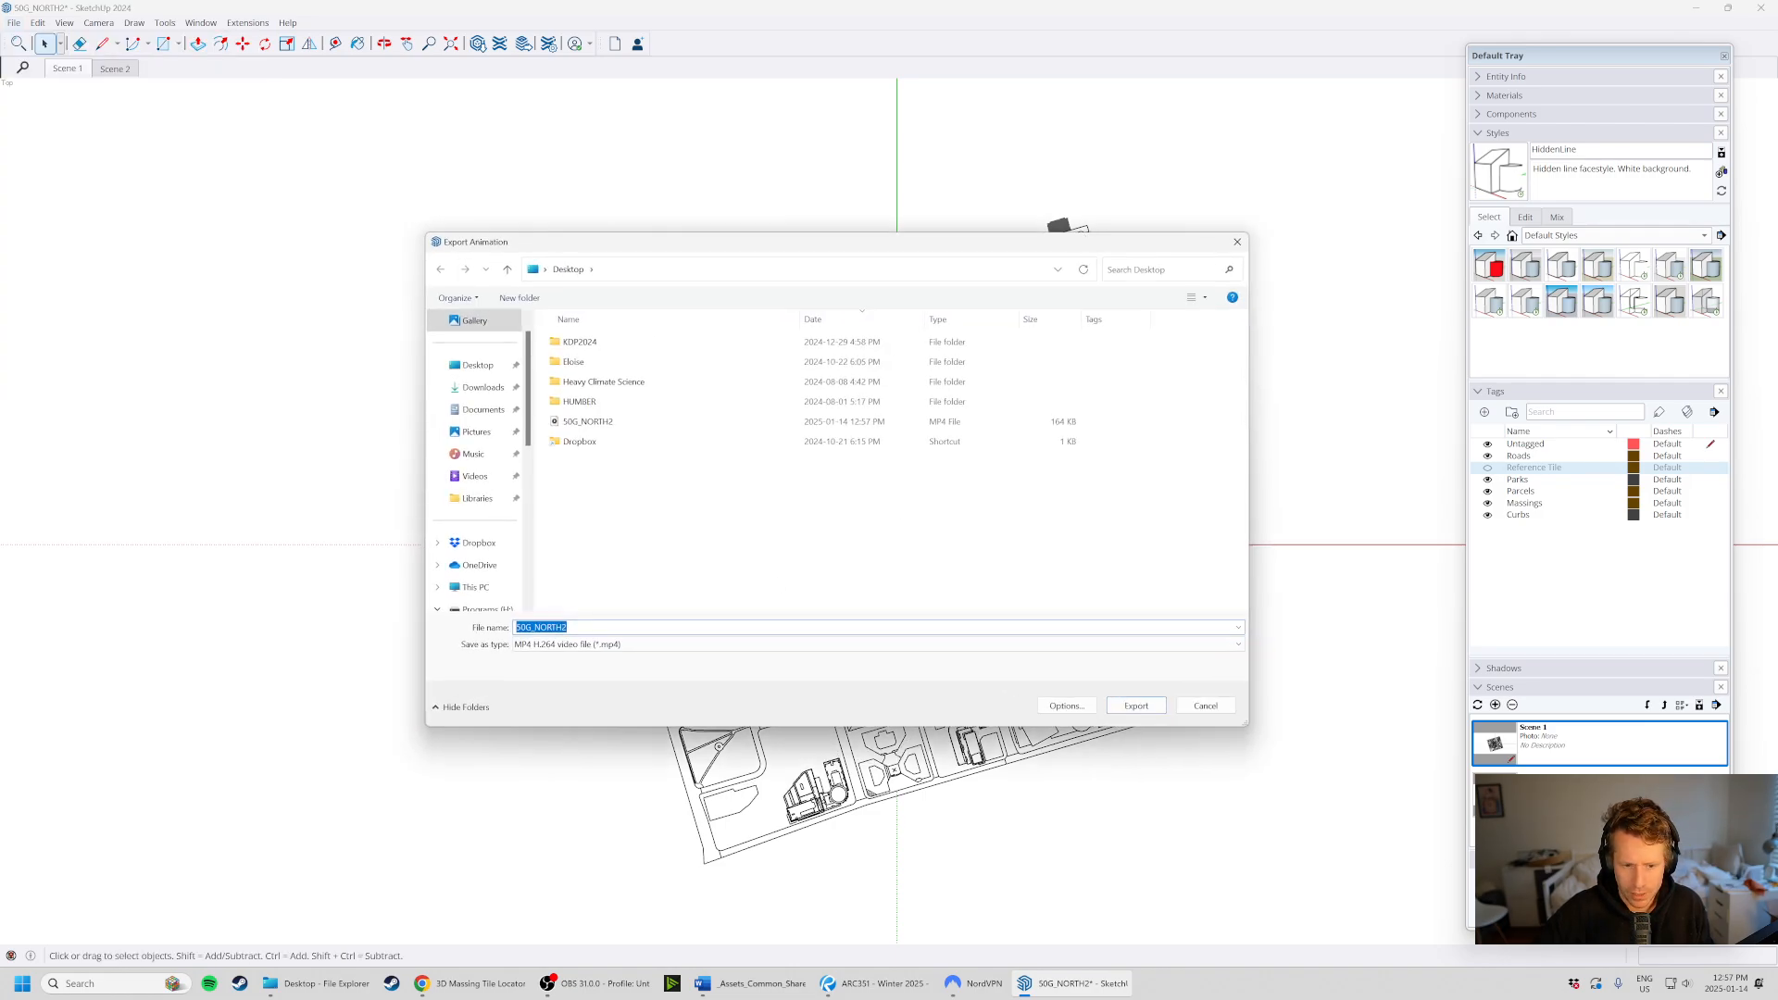
click(1077, 705)
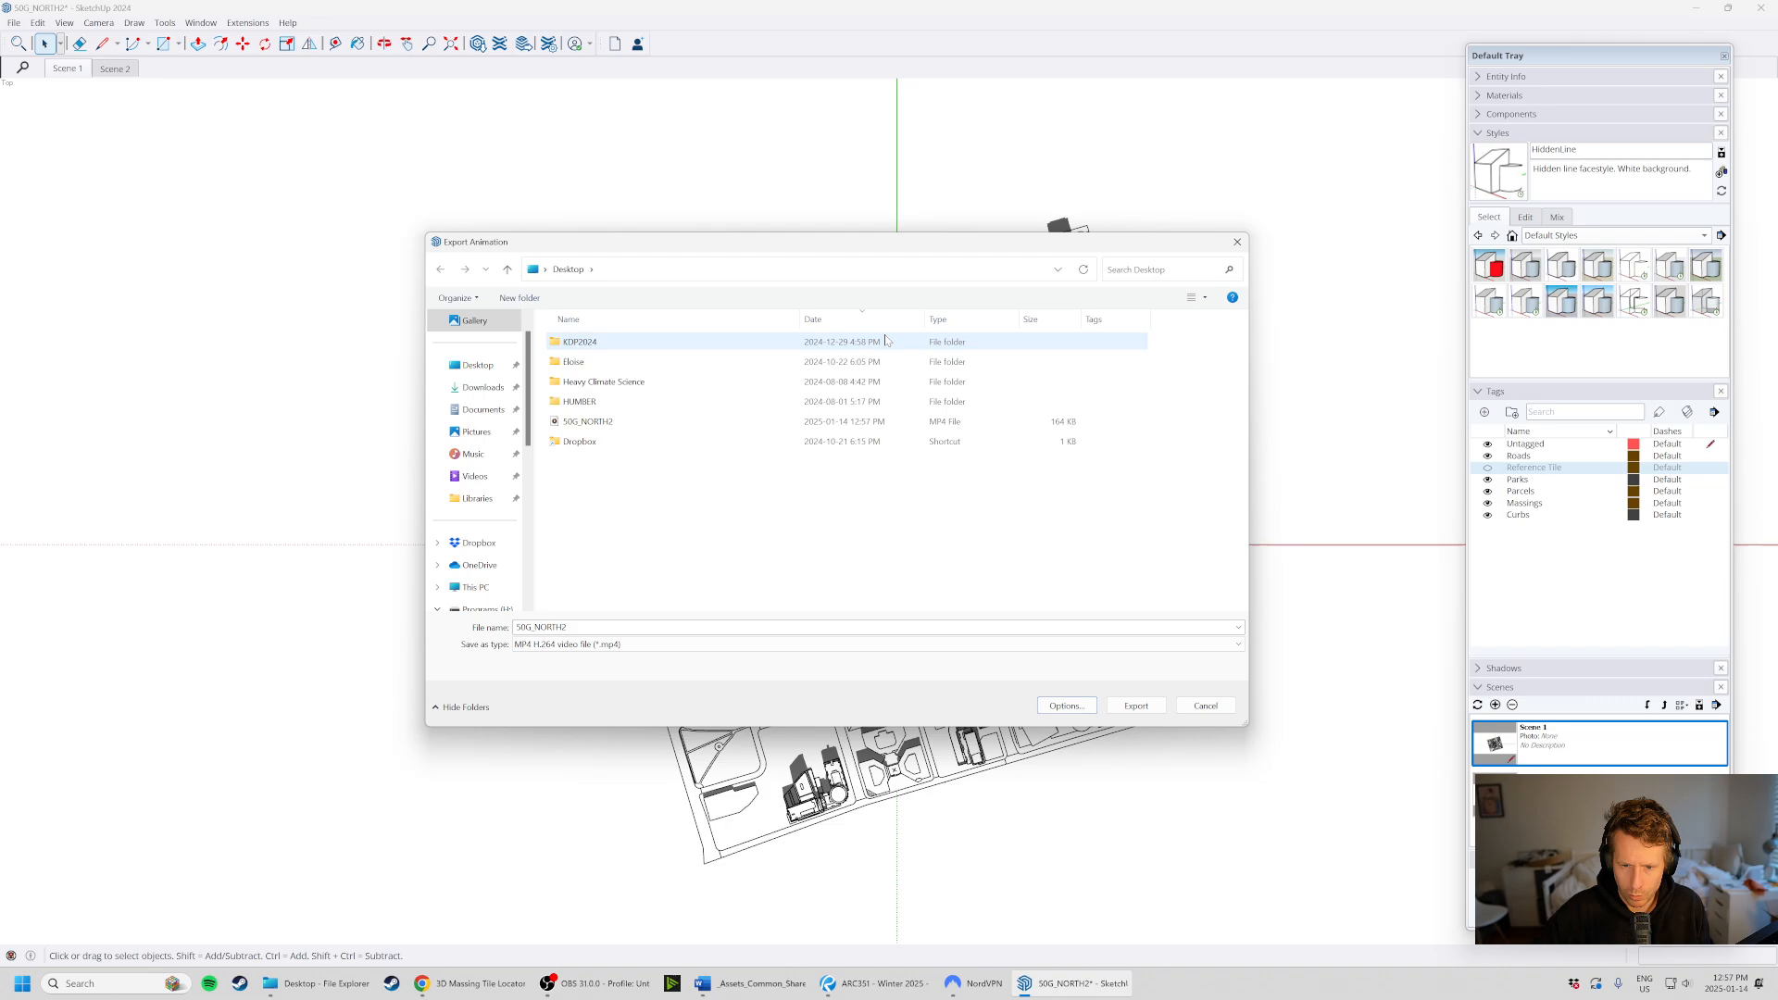
click(802, 321)
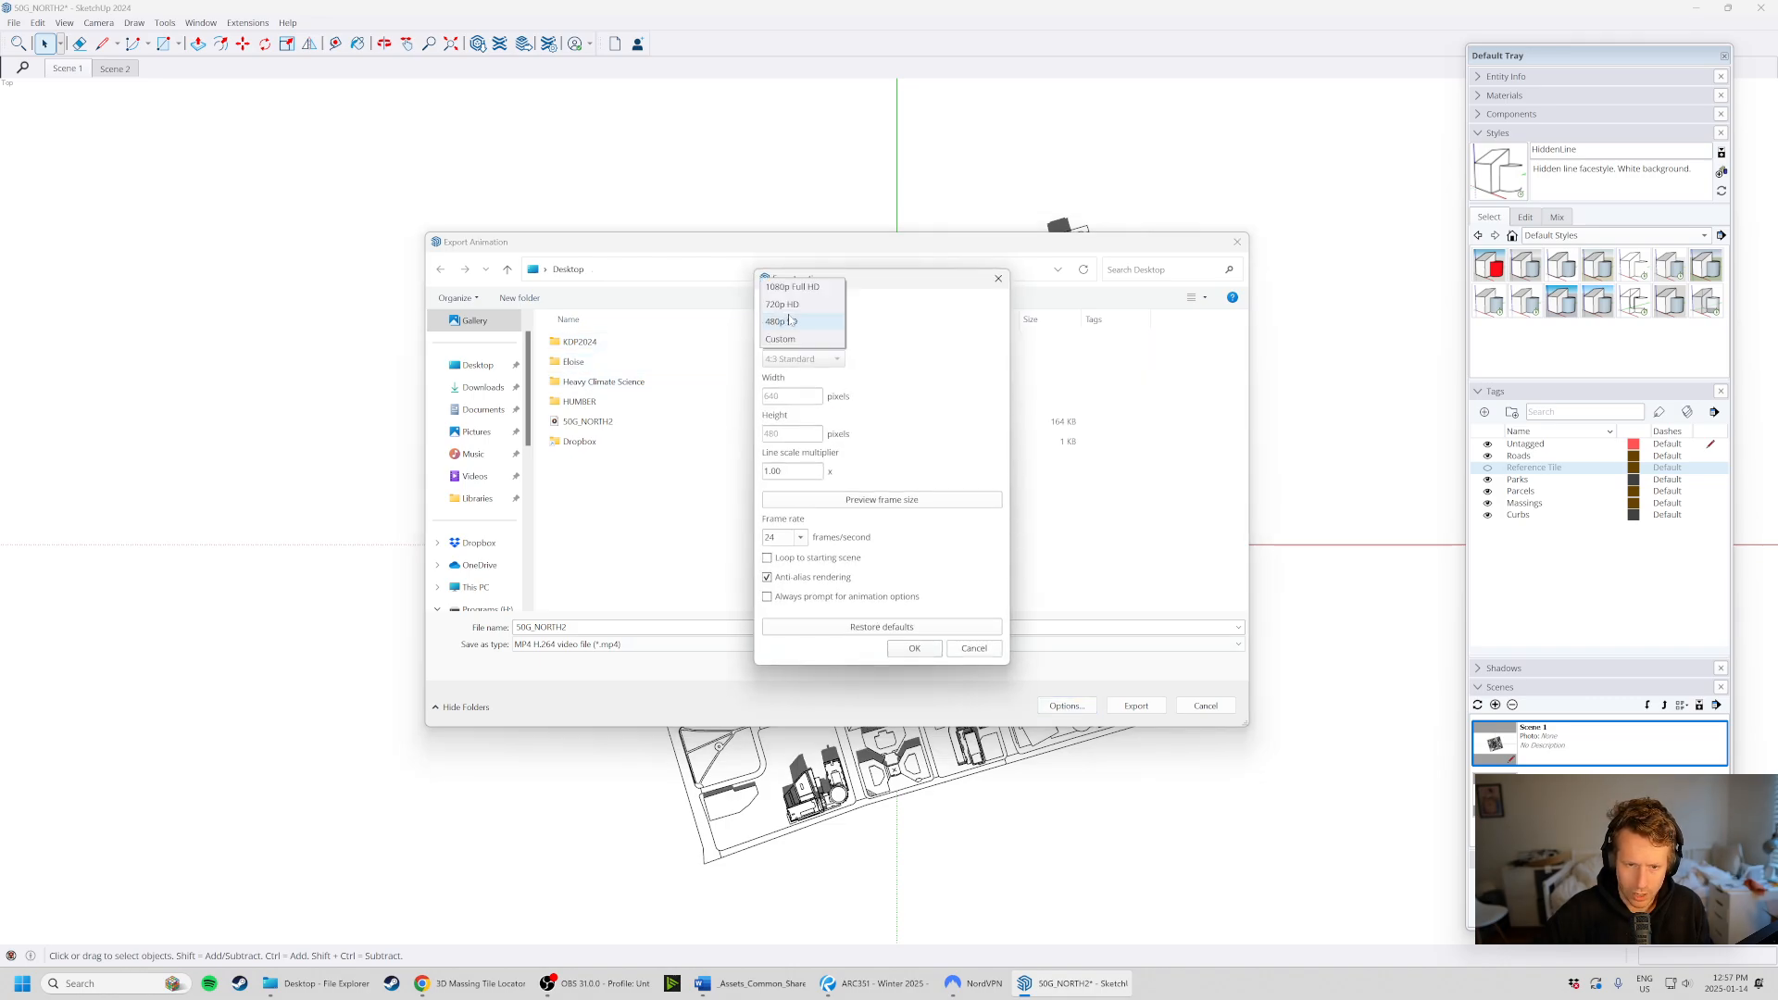
click(813, 289)
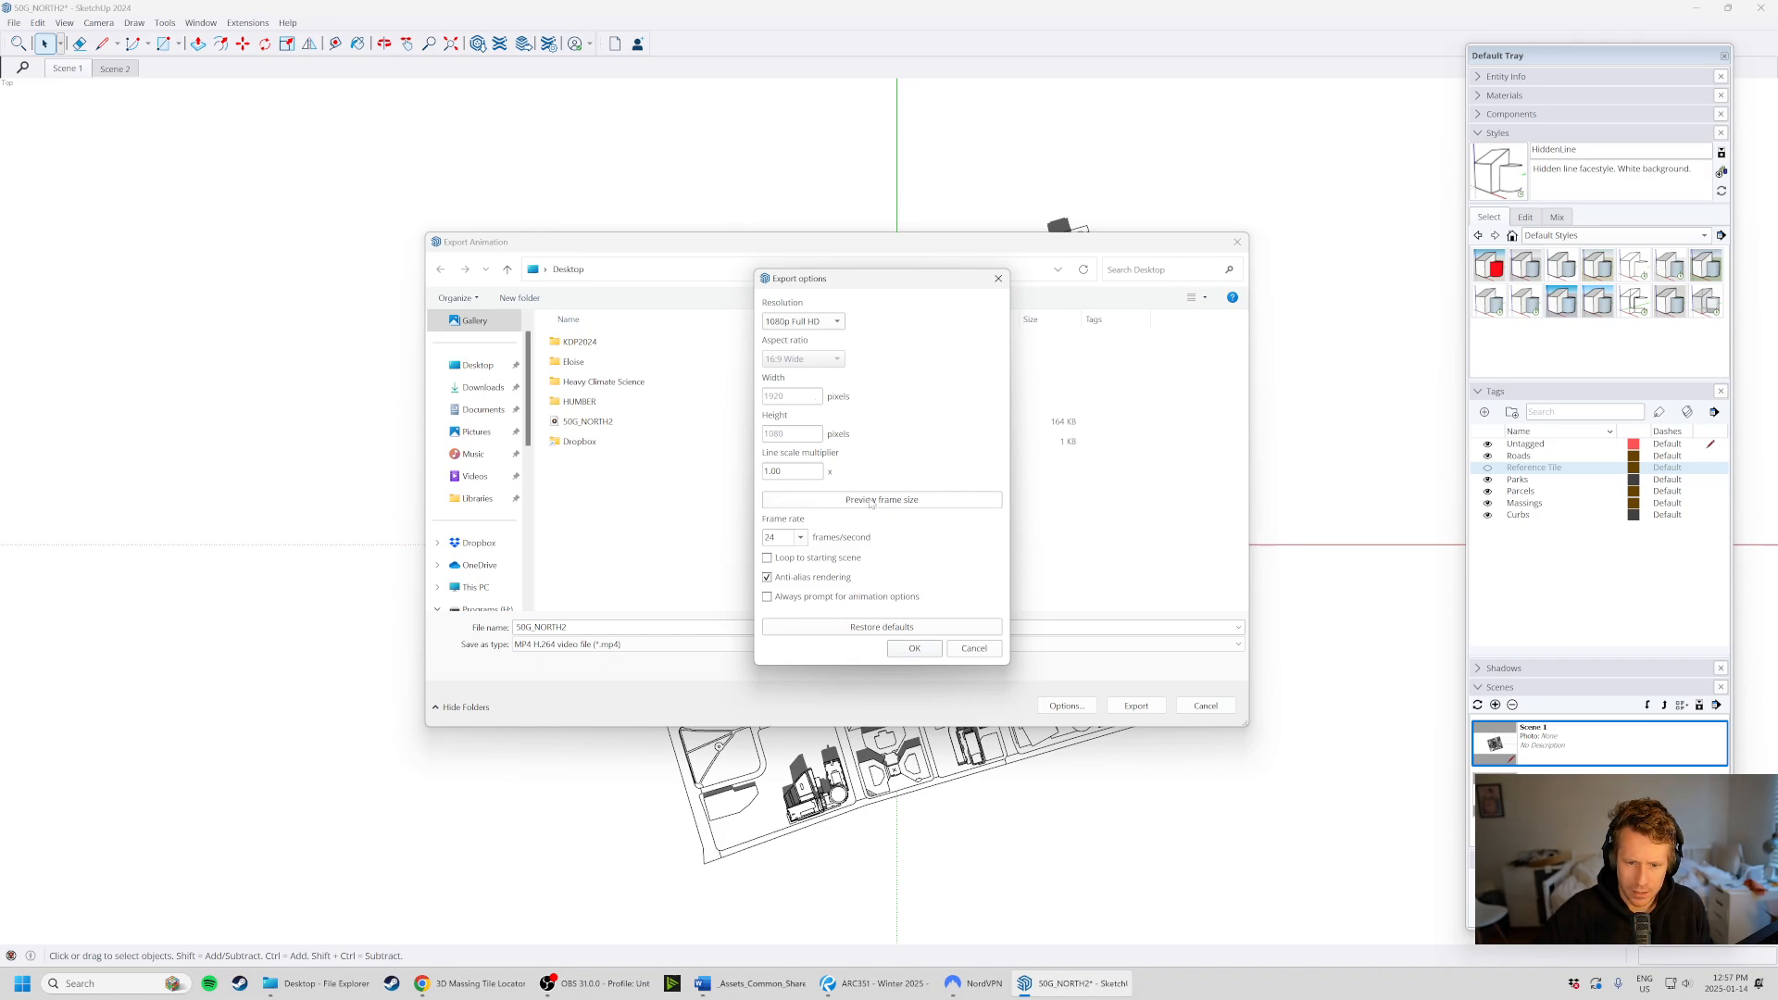
click(801, 538)
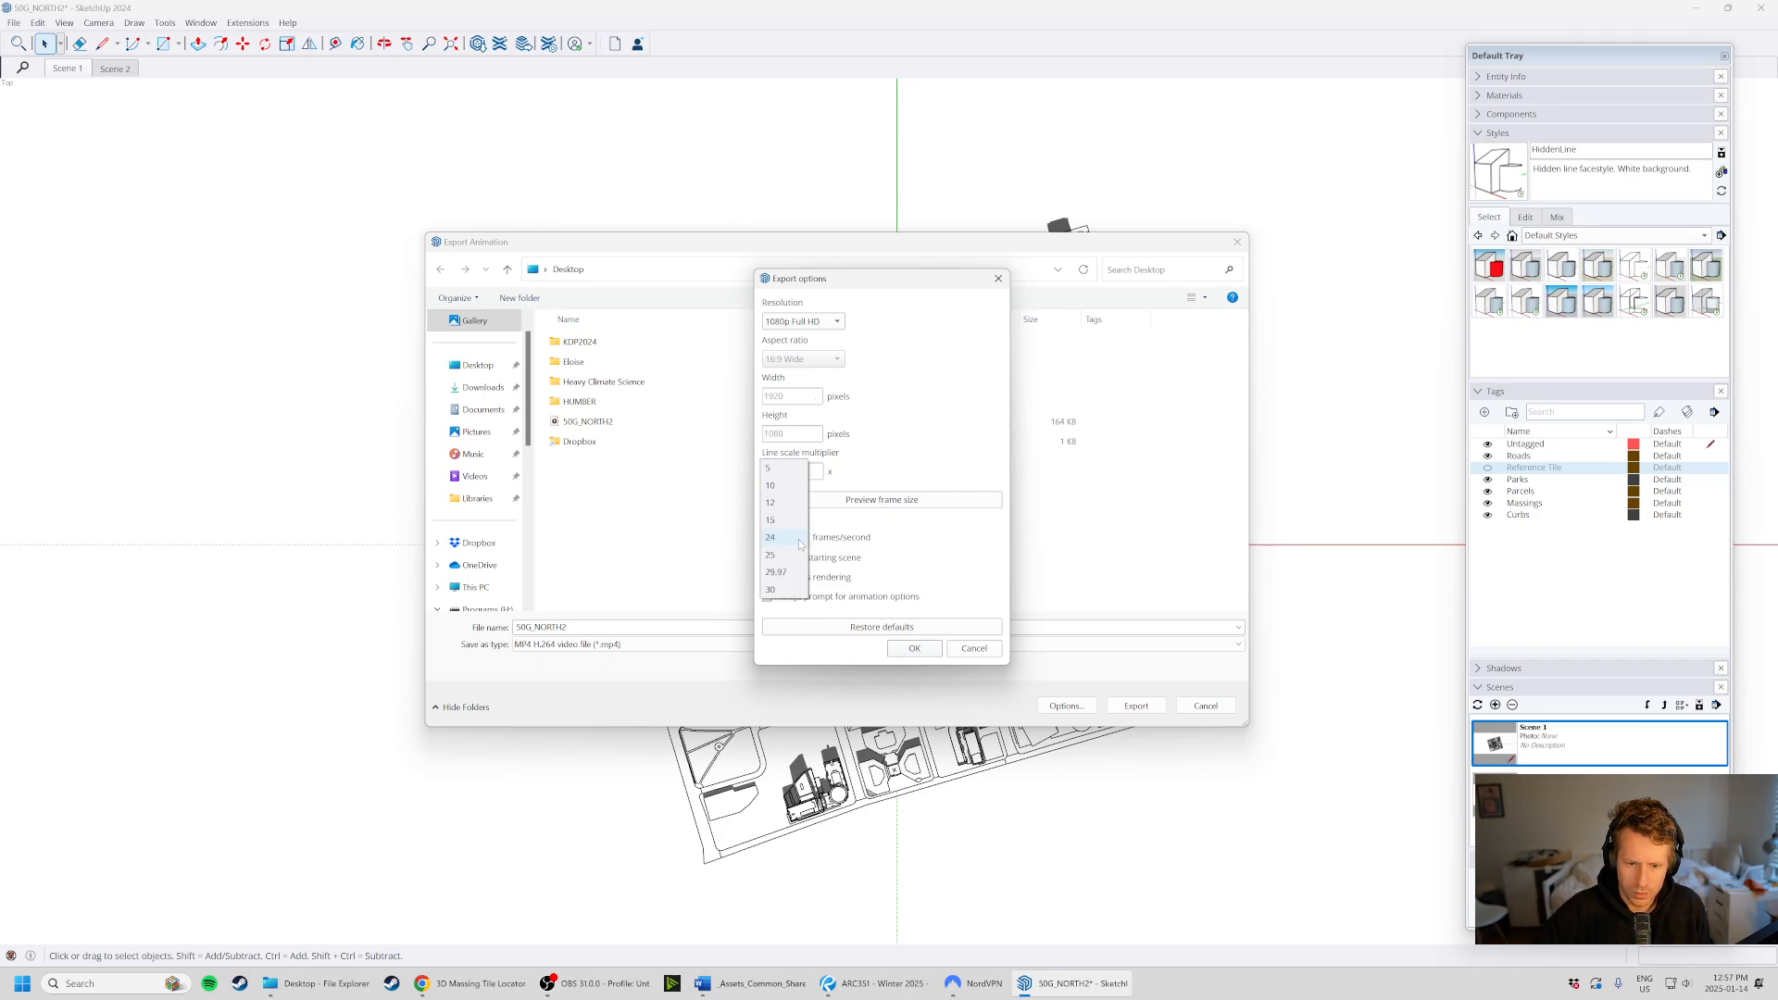
click(787, 589)
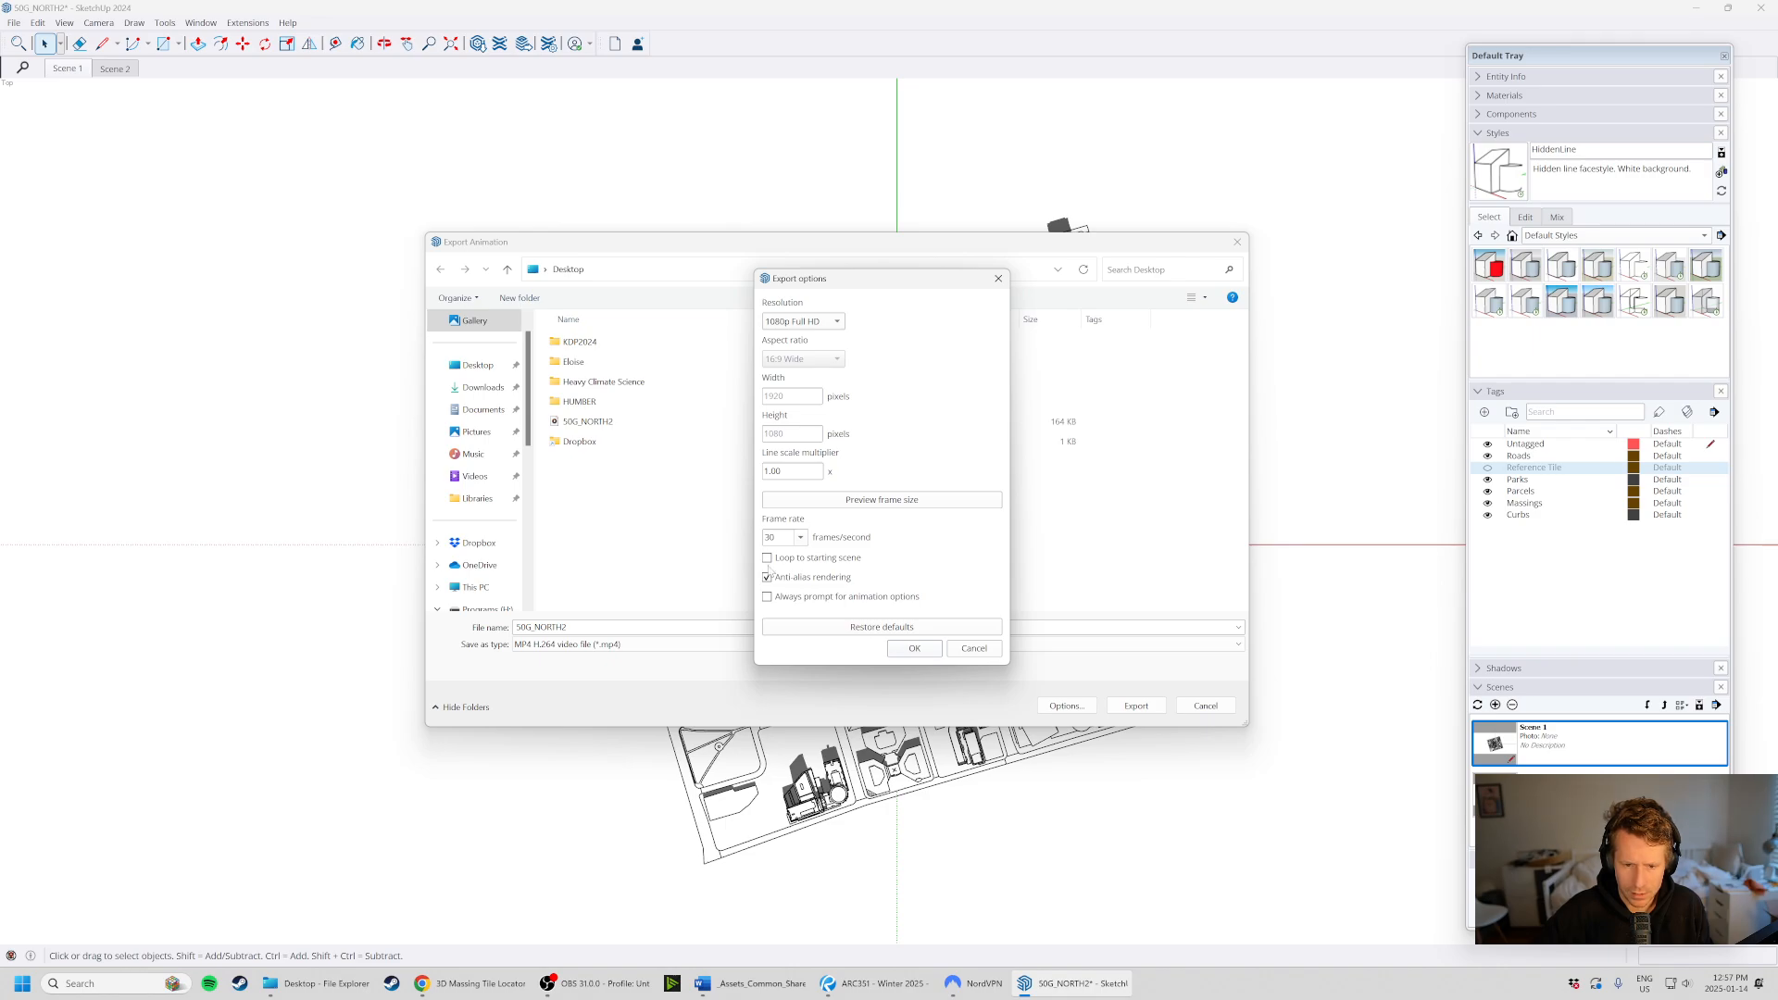
click(912, 655)
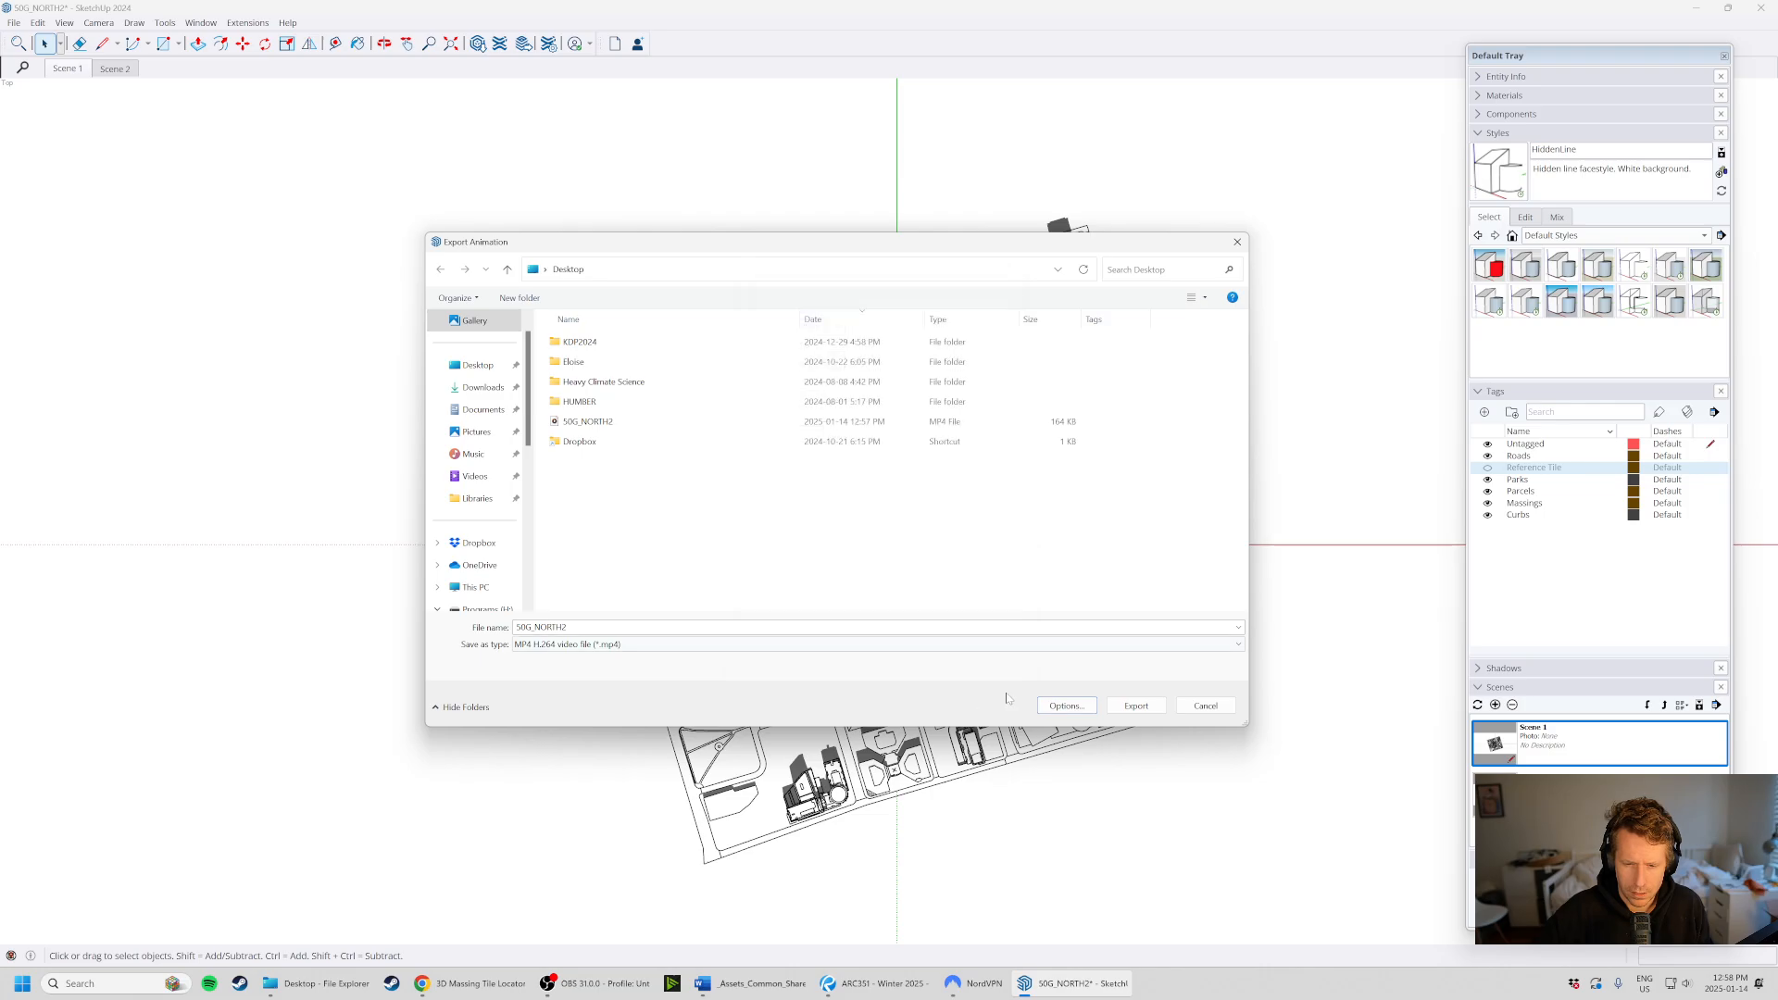
- Export the animation over the existing 50G_NORTH2 MP4 file on the Desktop
click(600, 423)
click(1133, 707)
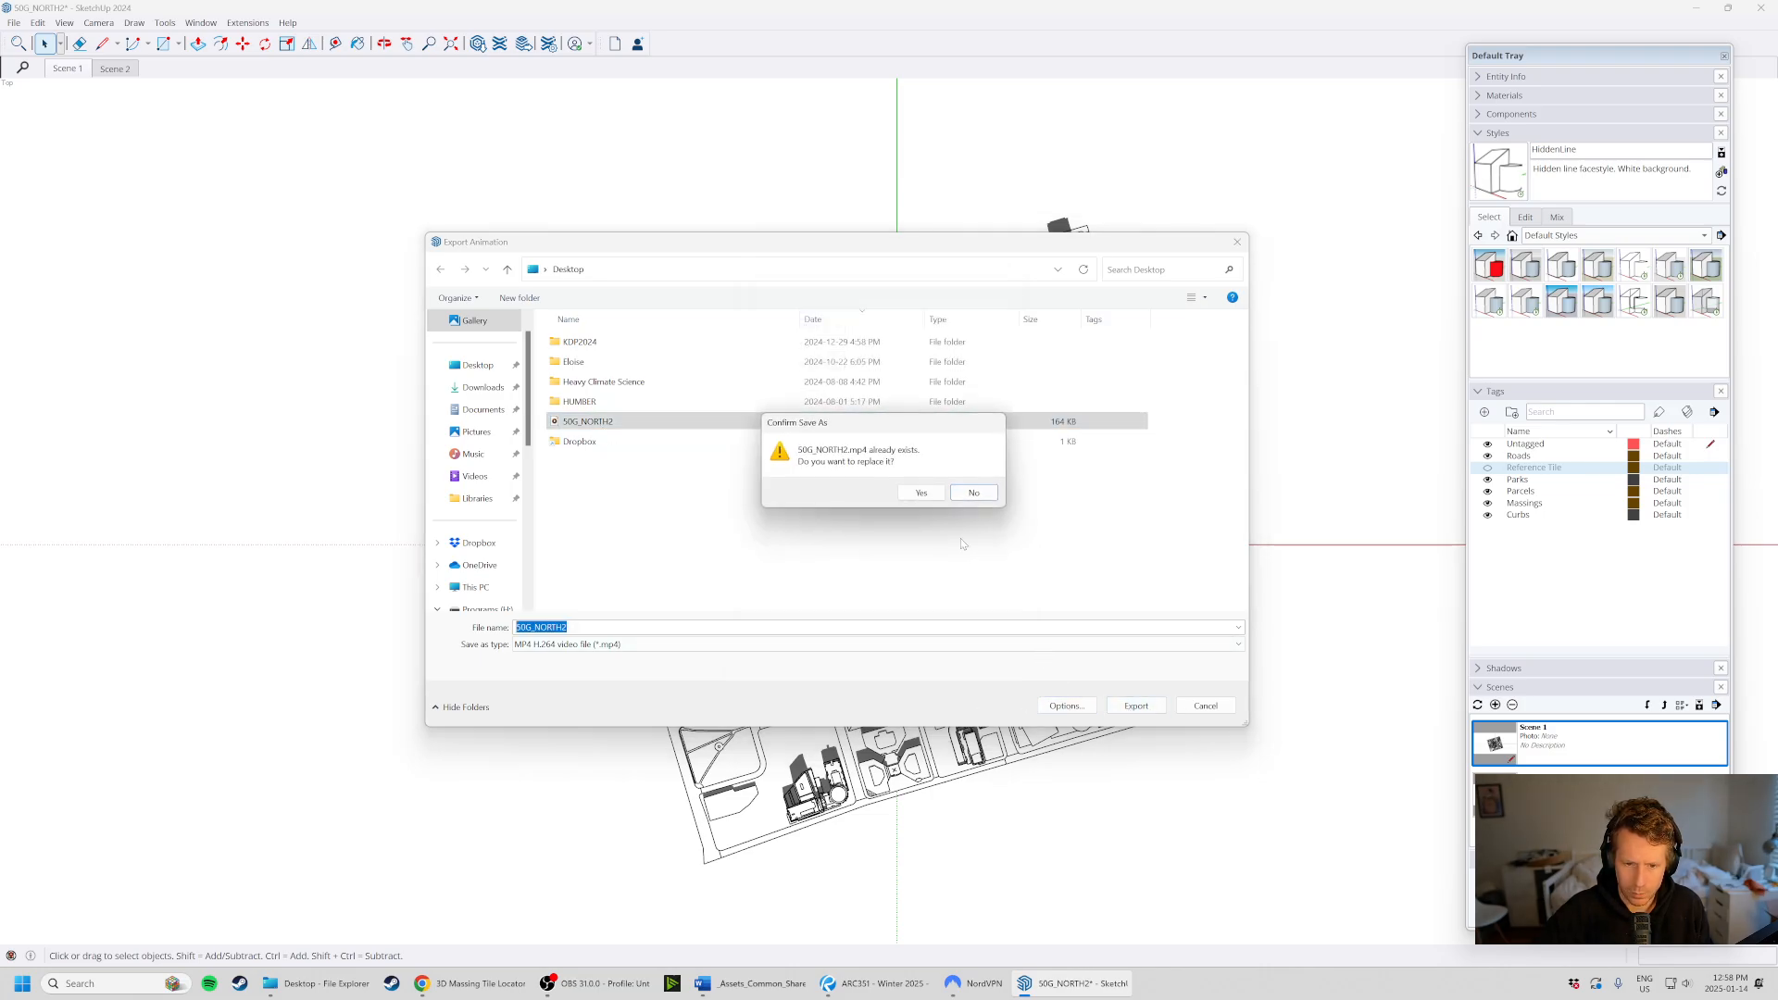
click(920, 493)
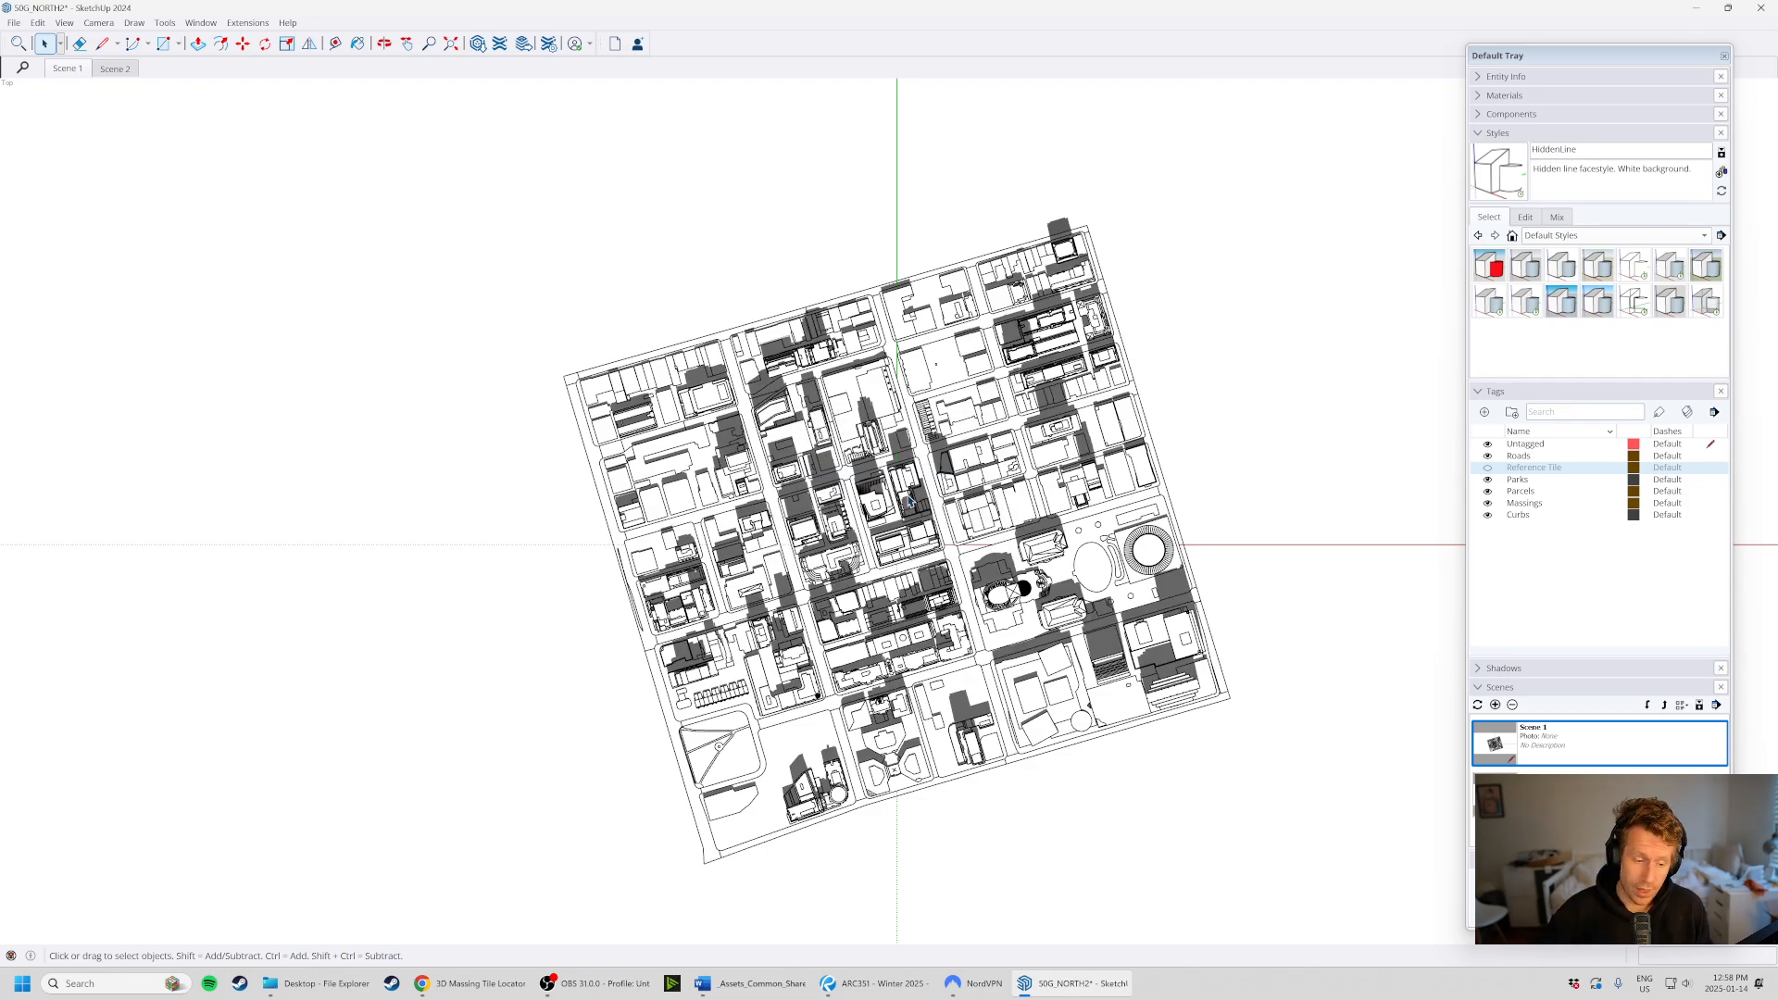
- Open the re-exported 50G_NORTH2 video from File Explorer, replay it to check its quality, and close the player
click(306, 983)
double_click(1195, 384)
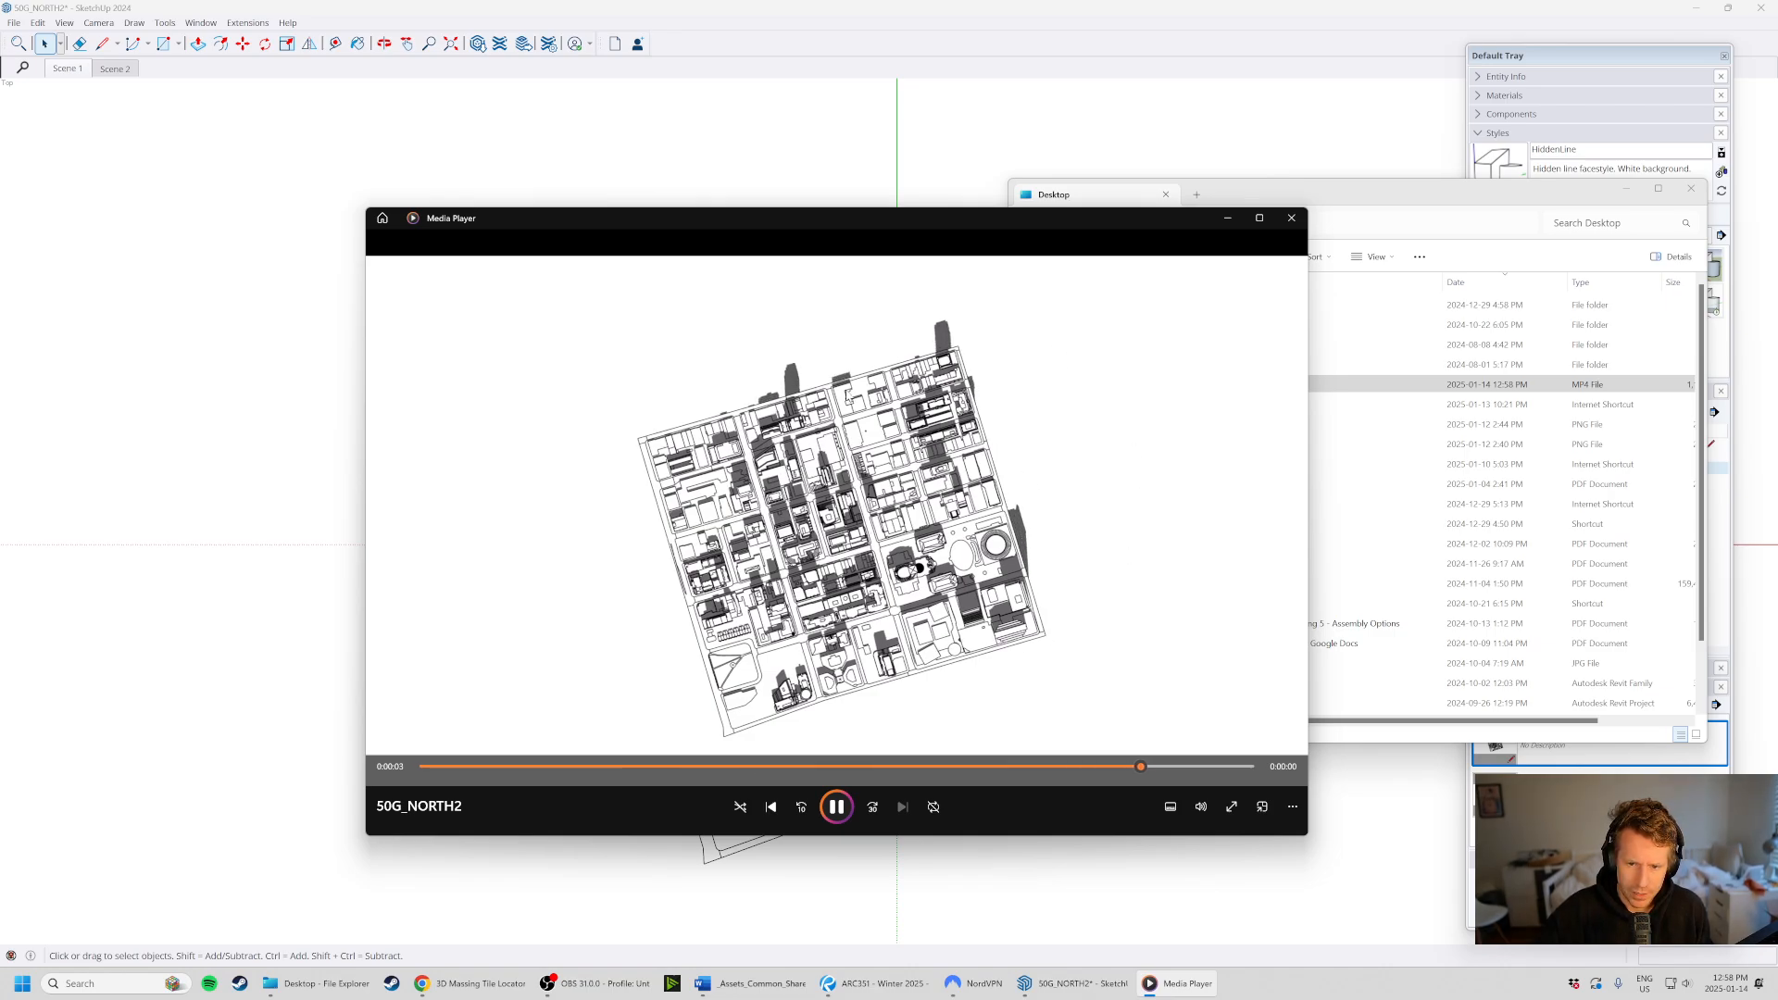
click(473, 734)
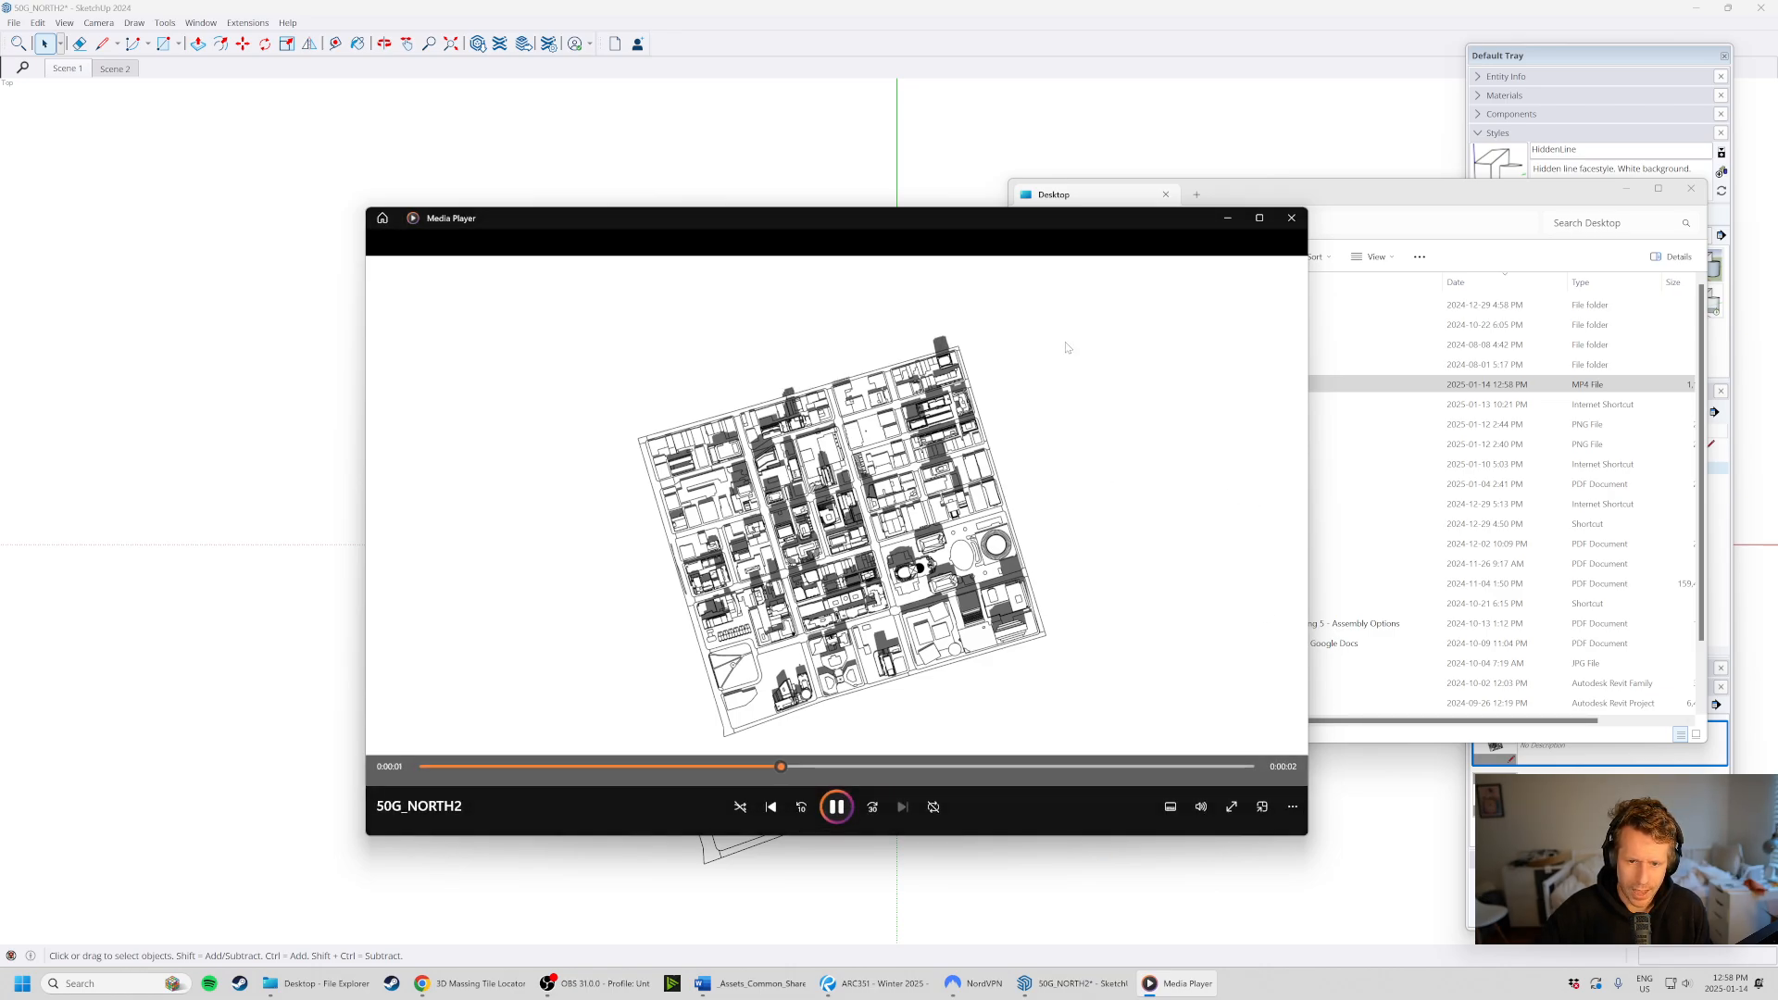
click(795, 810)
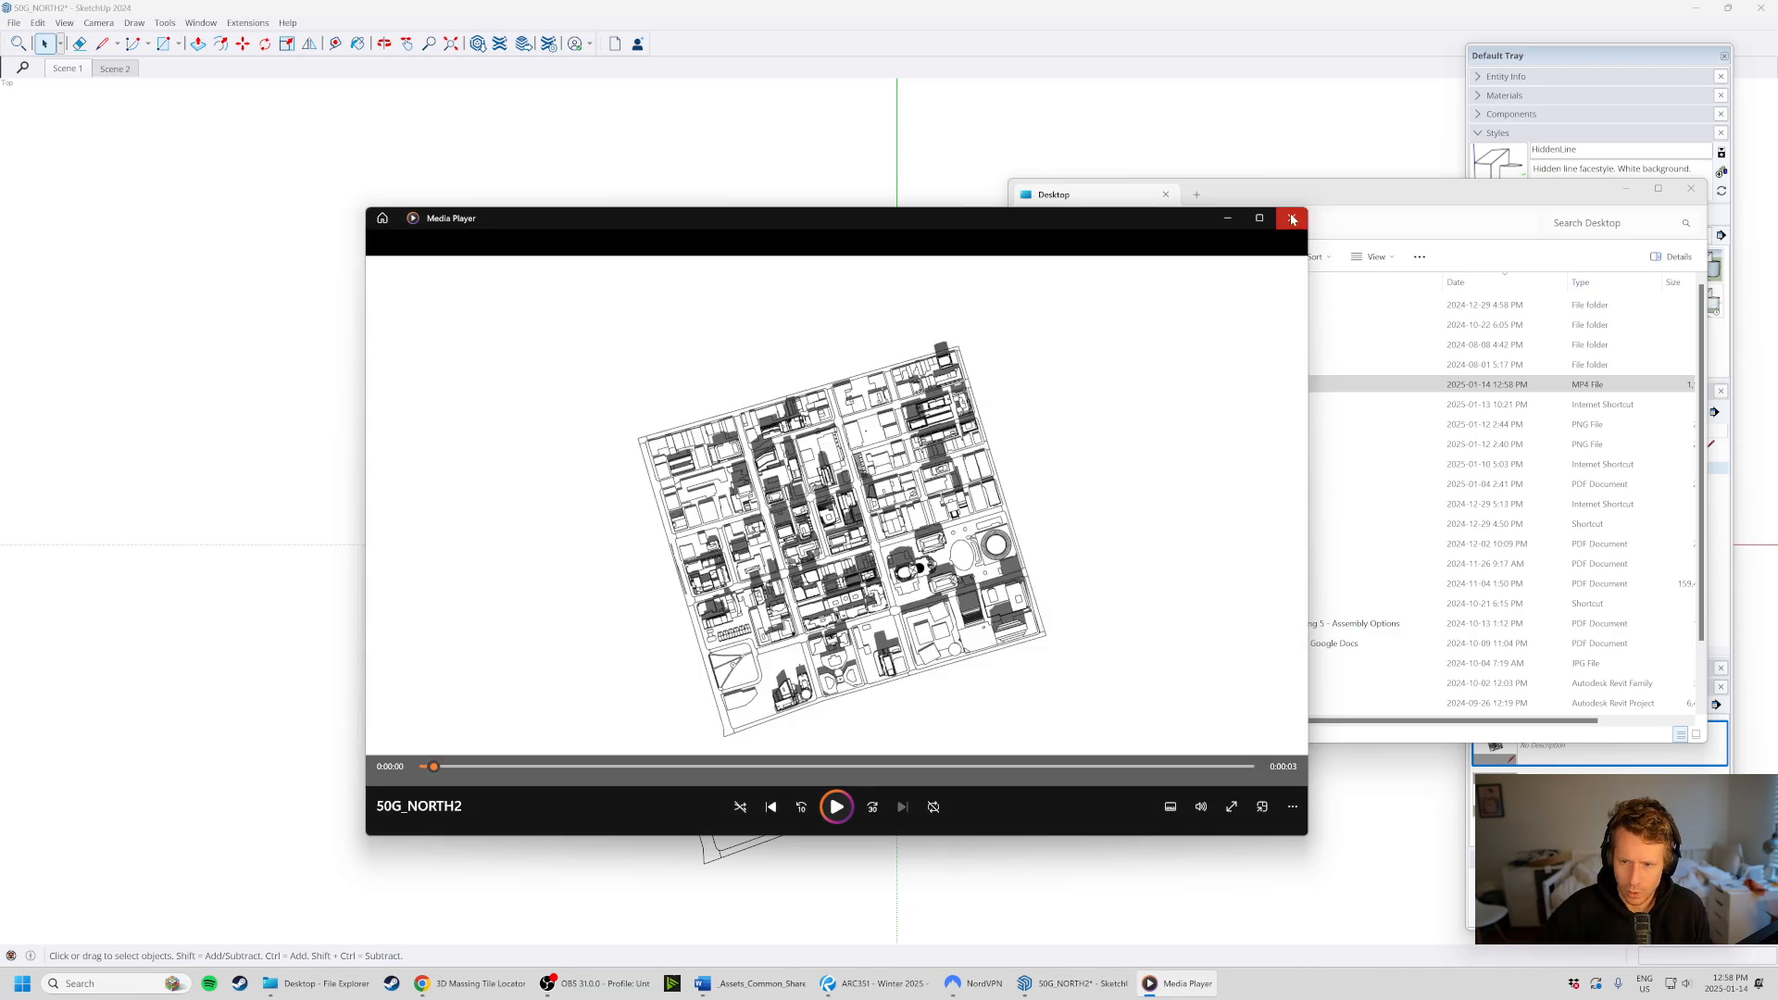
click(1291, 217)
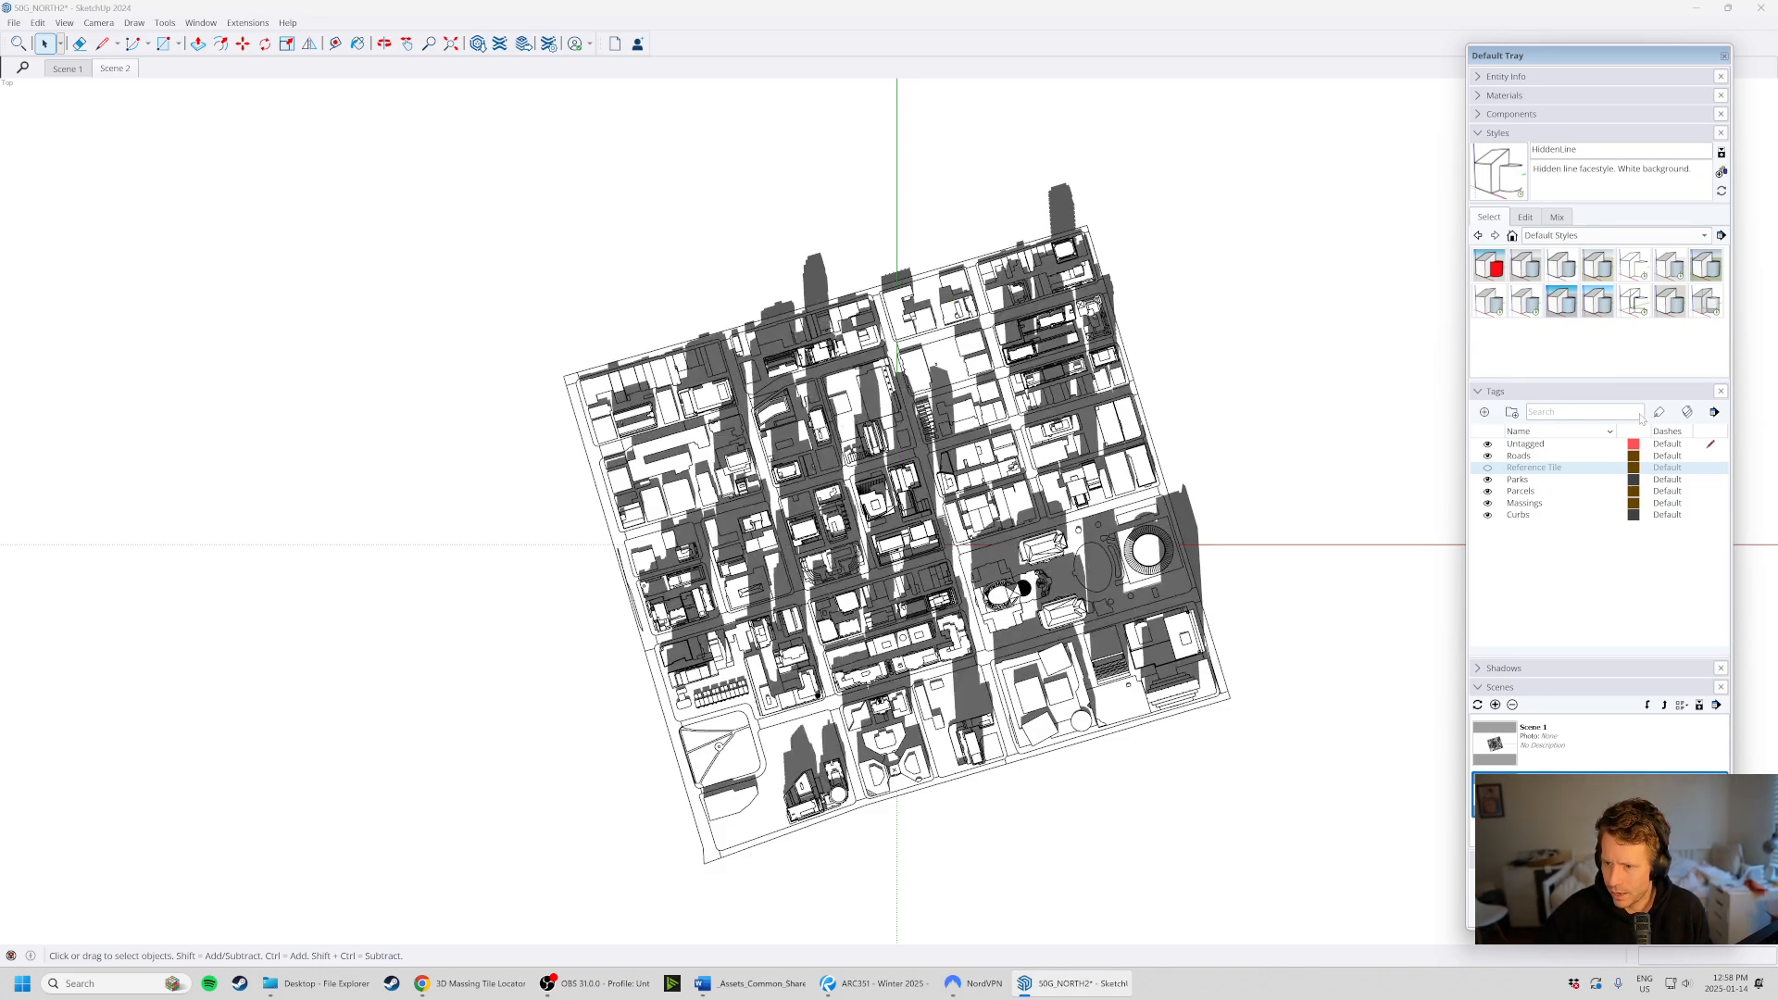
- Set the shadow date in Scene 2 to December 21 and collapse the tag list
click(1537, 668)
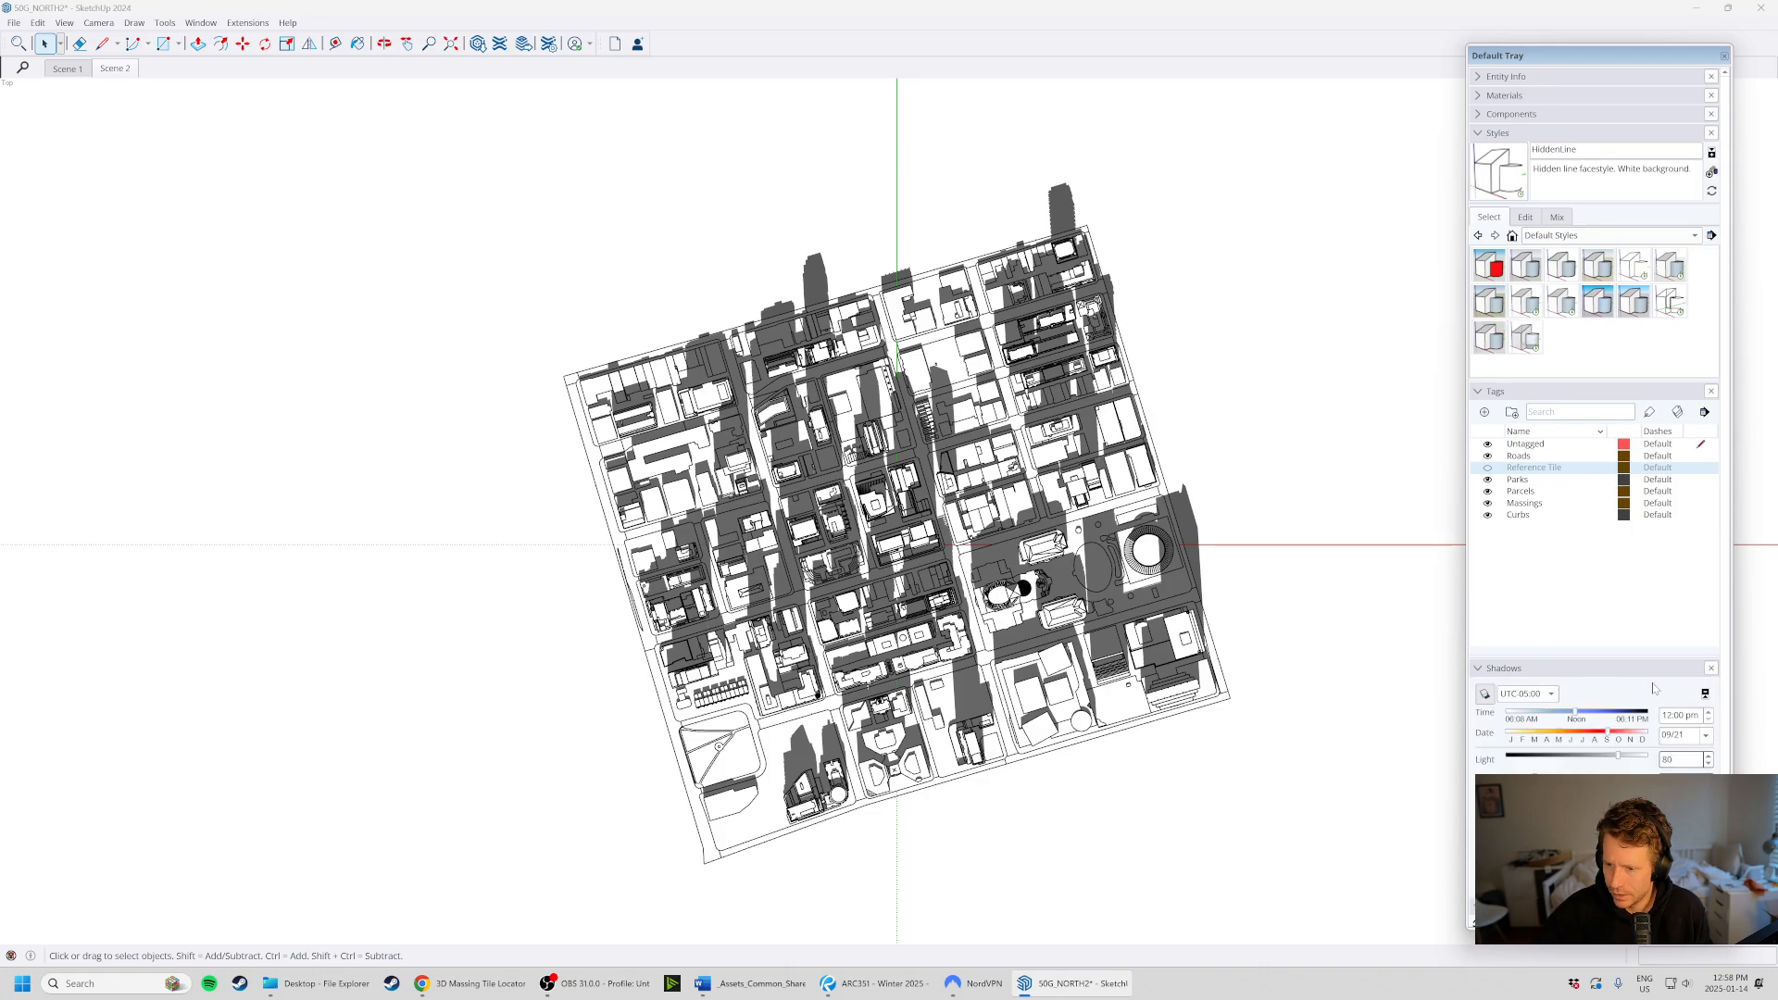
click(1706, 735)
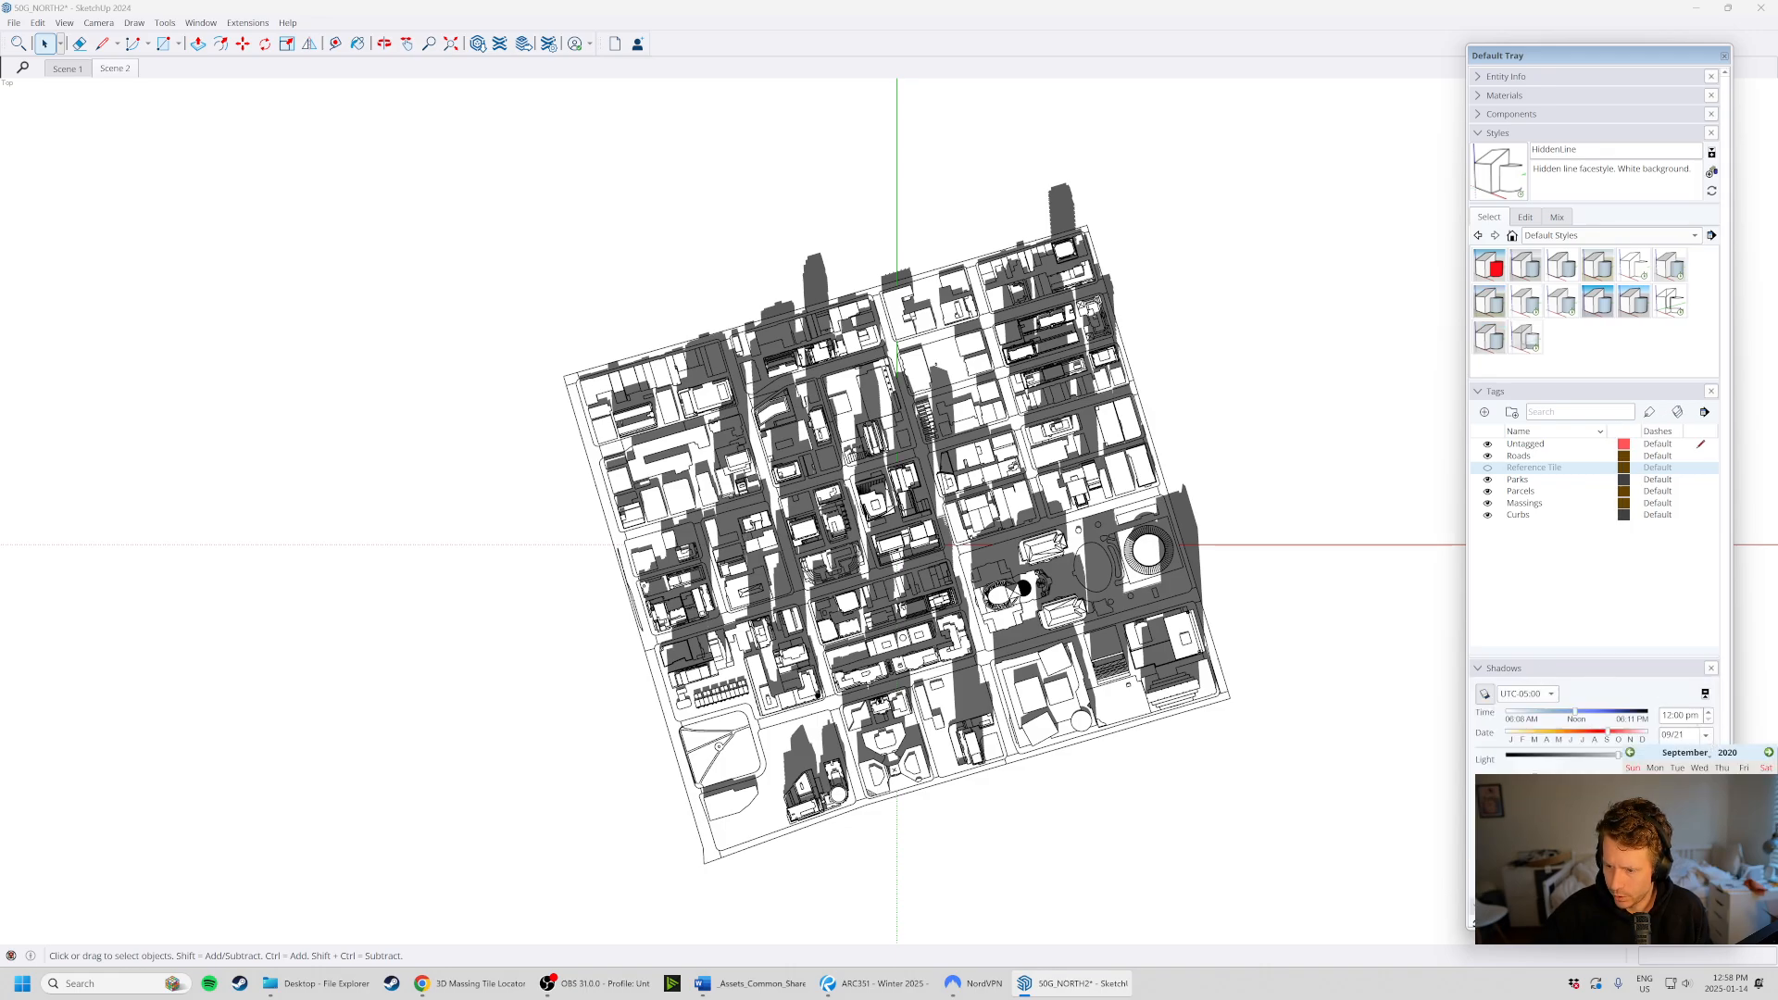
click(1769, 753)
click(1769, 753)
click(1655, 825)
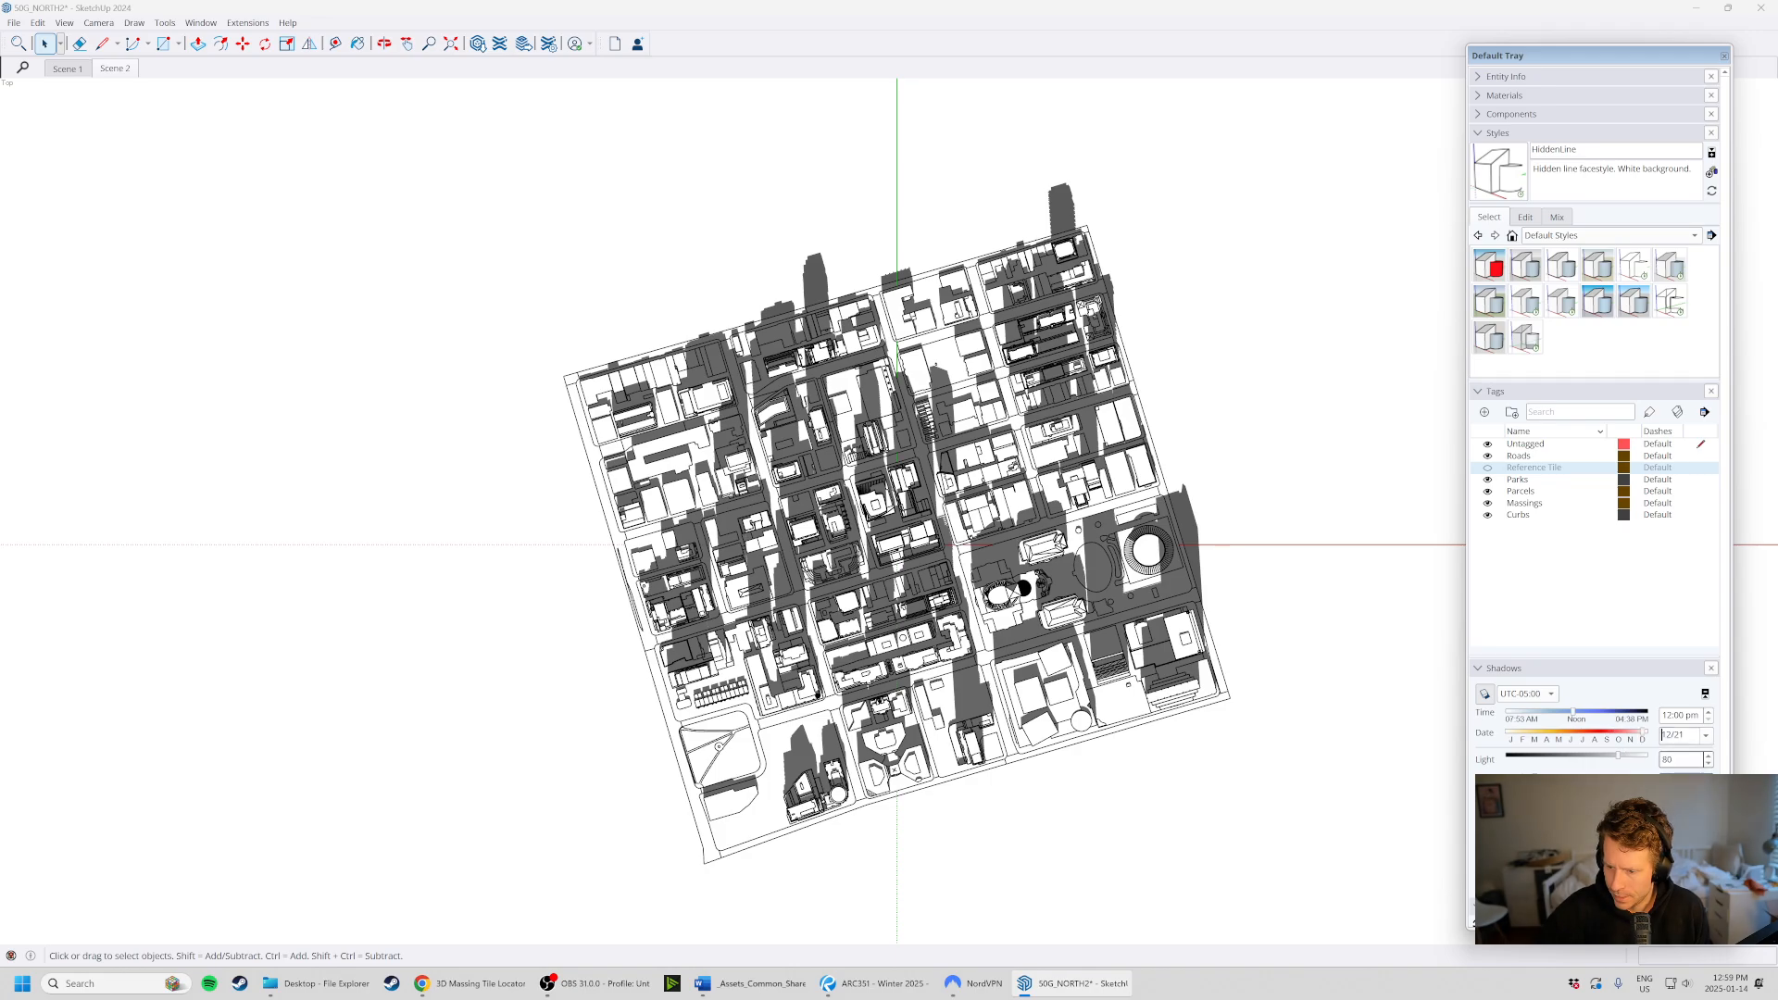
click(1588, 396)
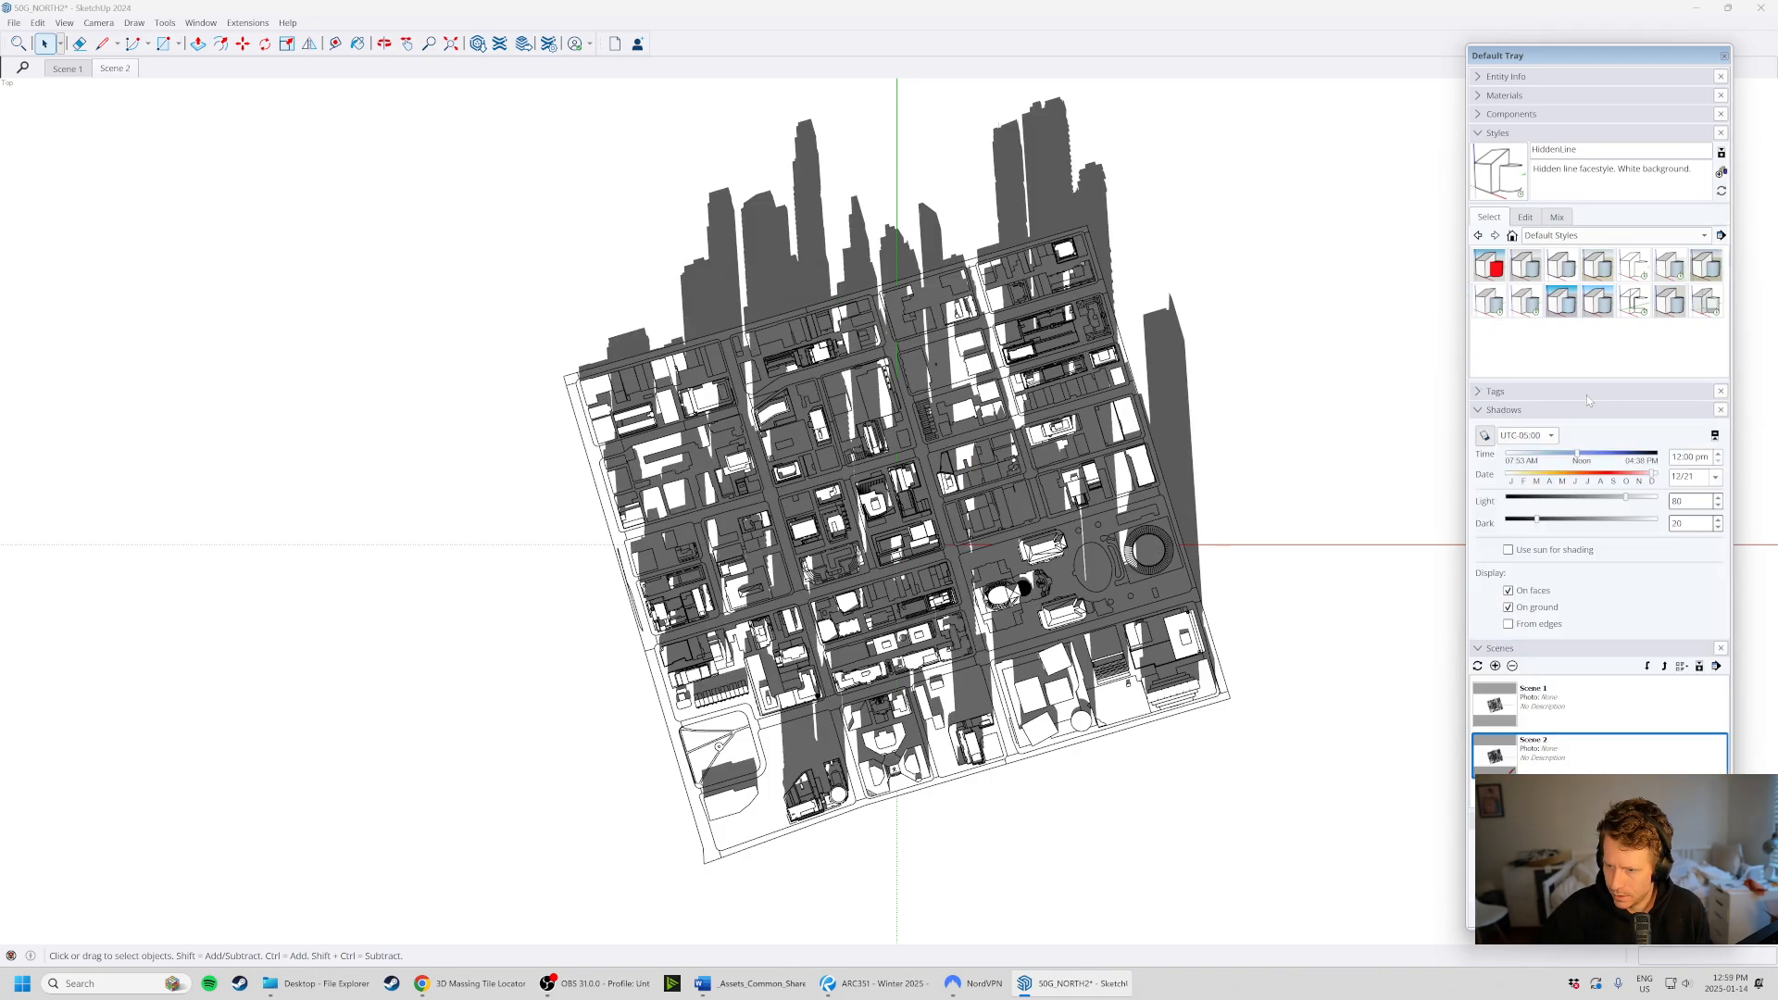
- Add a third scene after Scene 2 and set the shadow date to March 21
click(1496, 669)
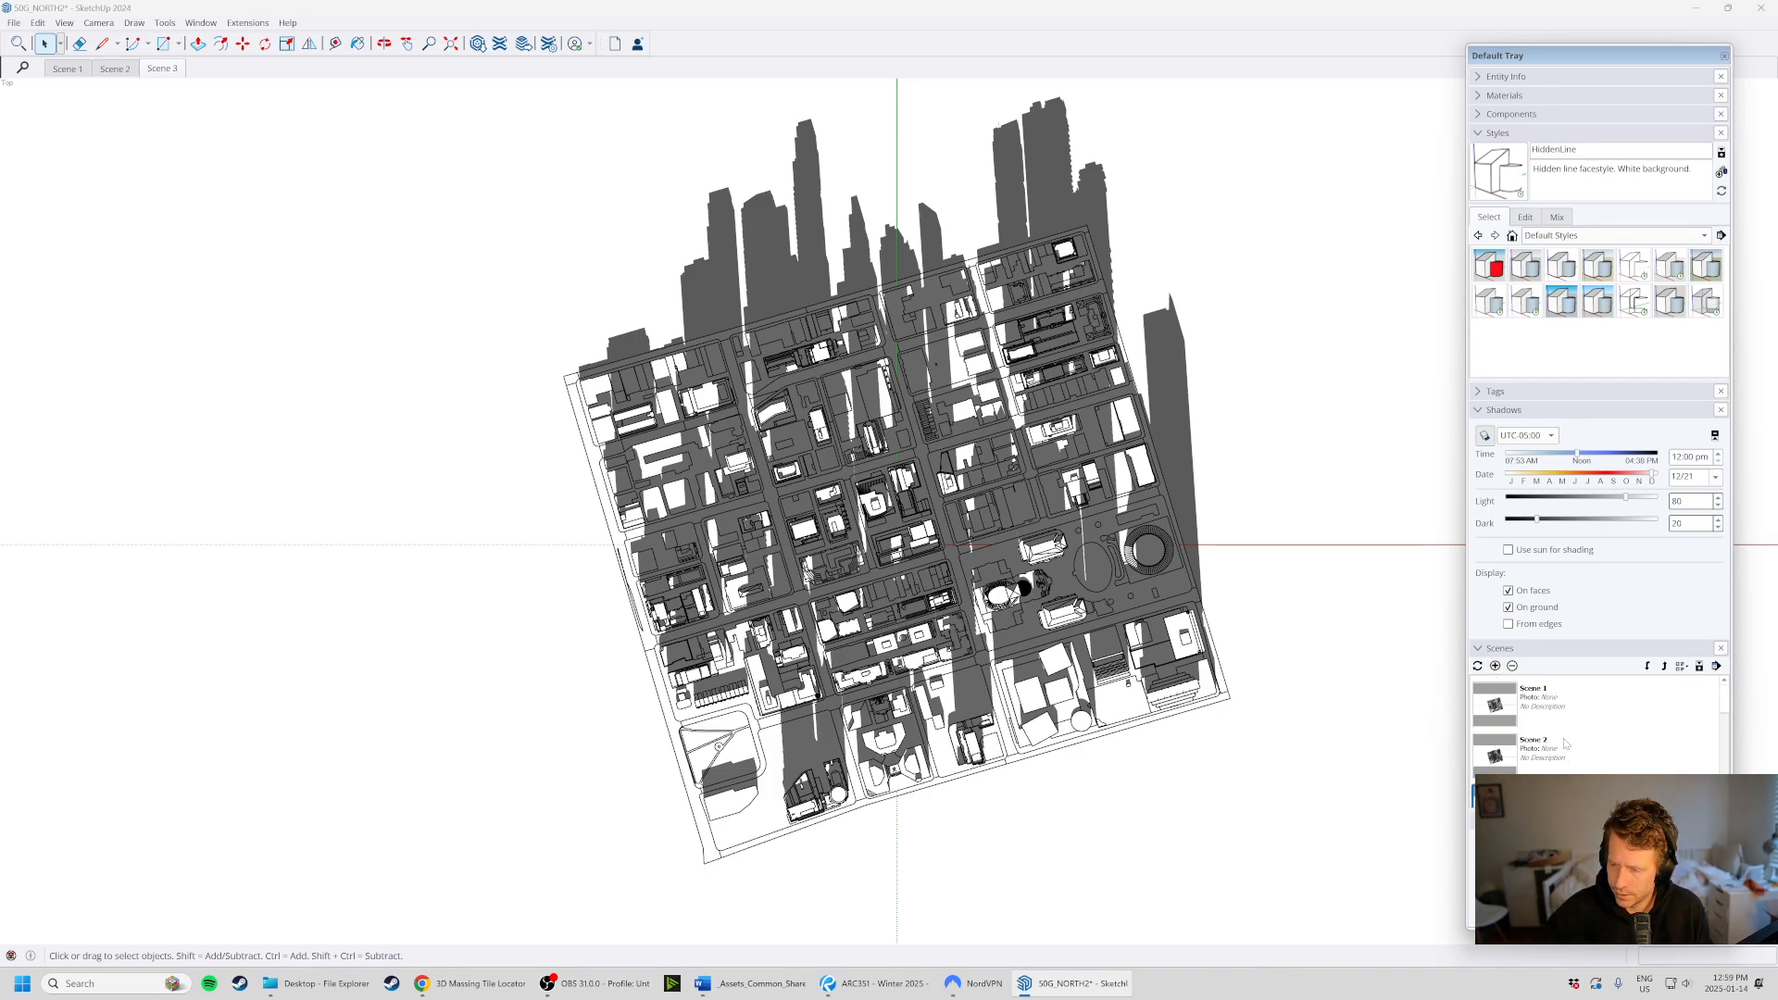
scroll(1678, 714, down, 2)
click(1716, 478)
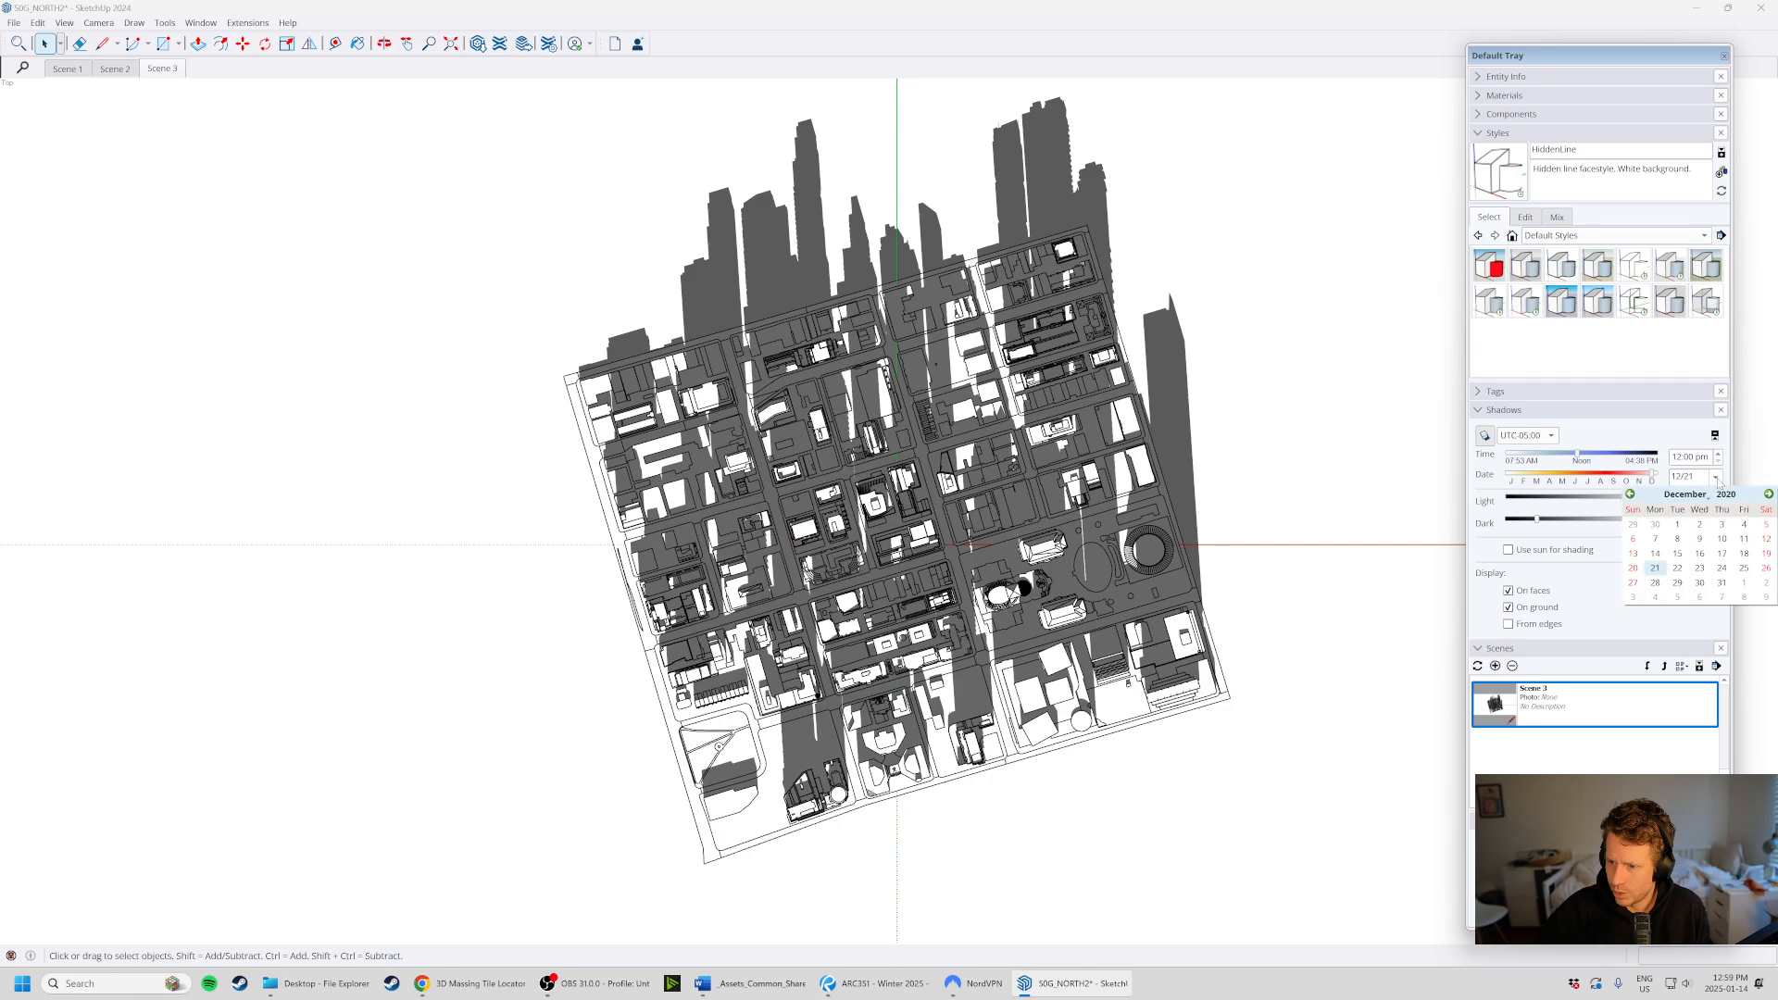
click(1769, 494)
click(1769, 494)
click(1769, 494)
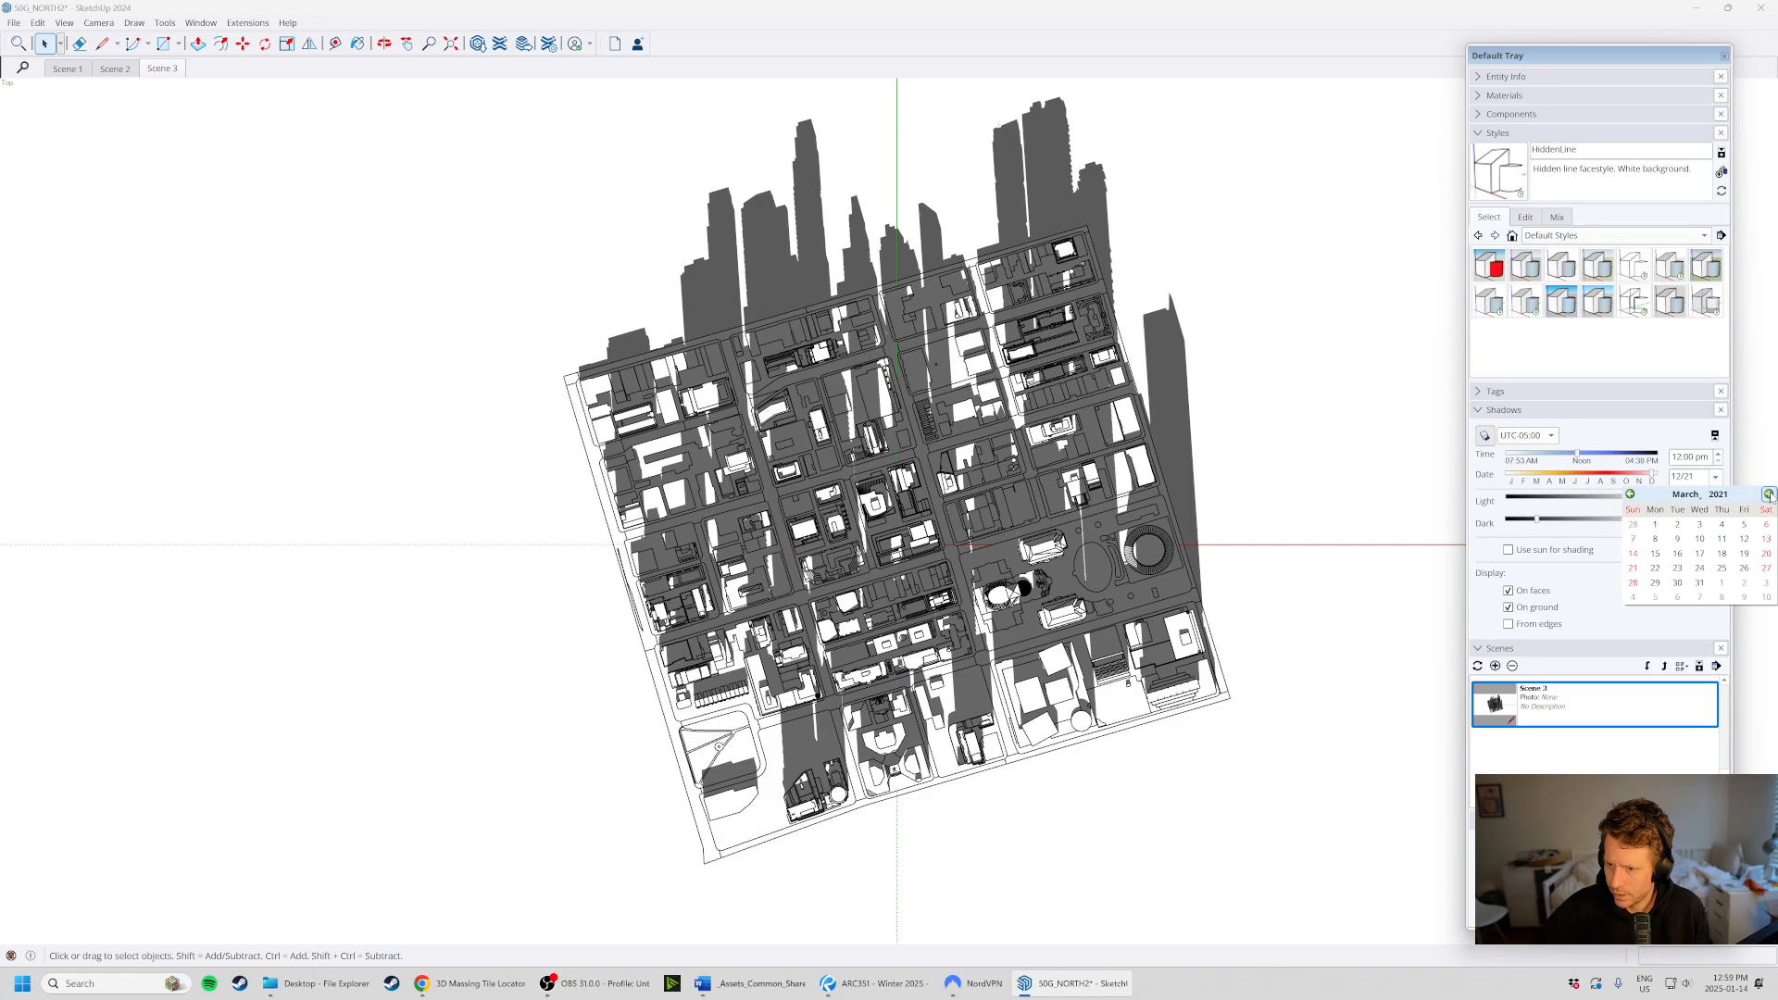
click(1633, 567)
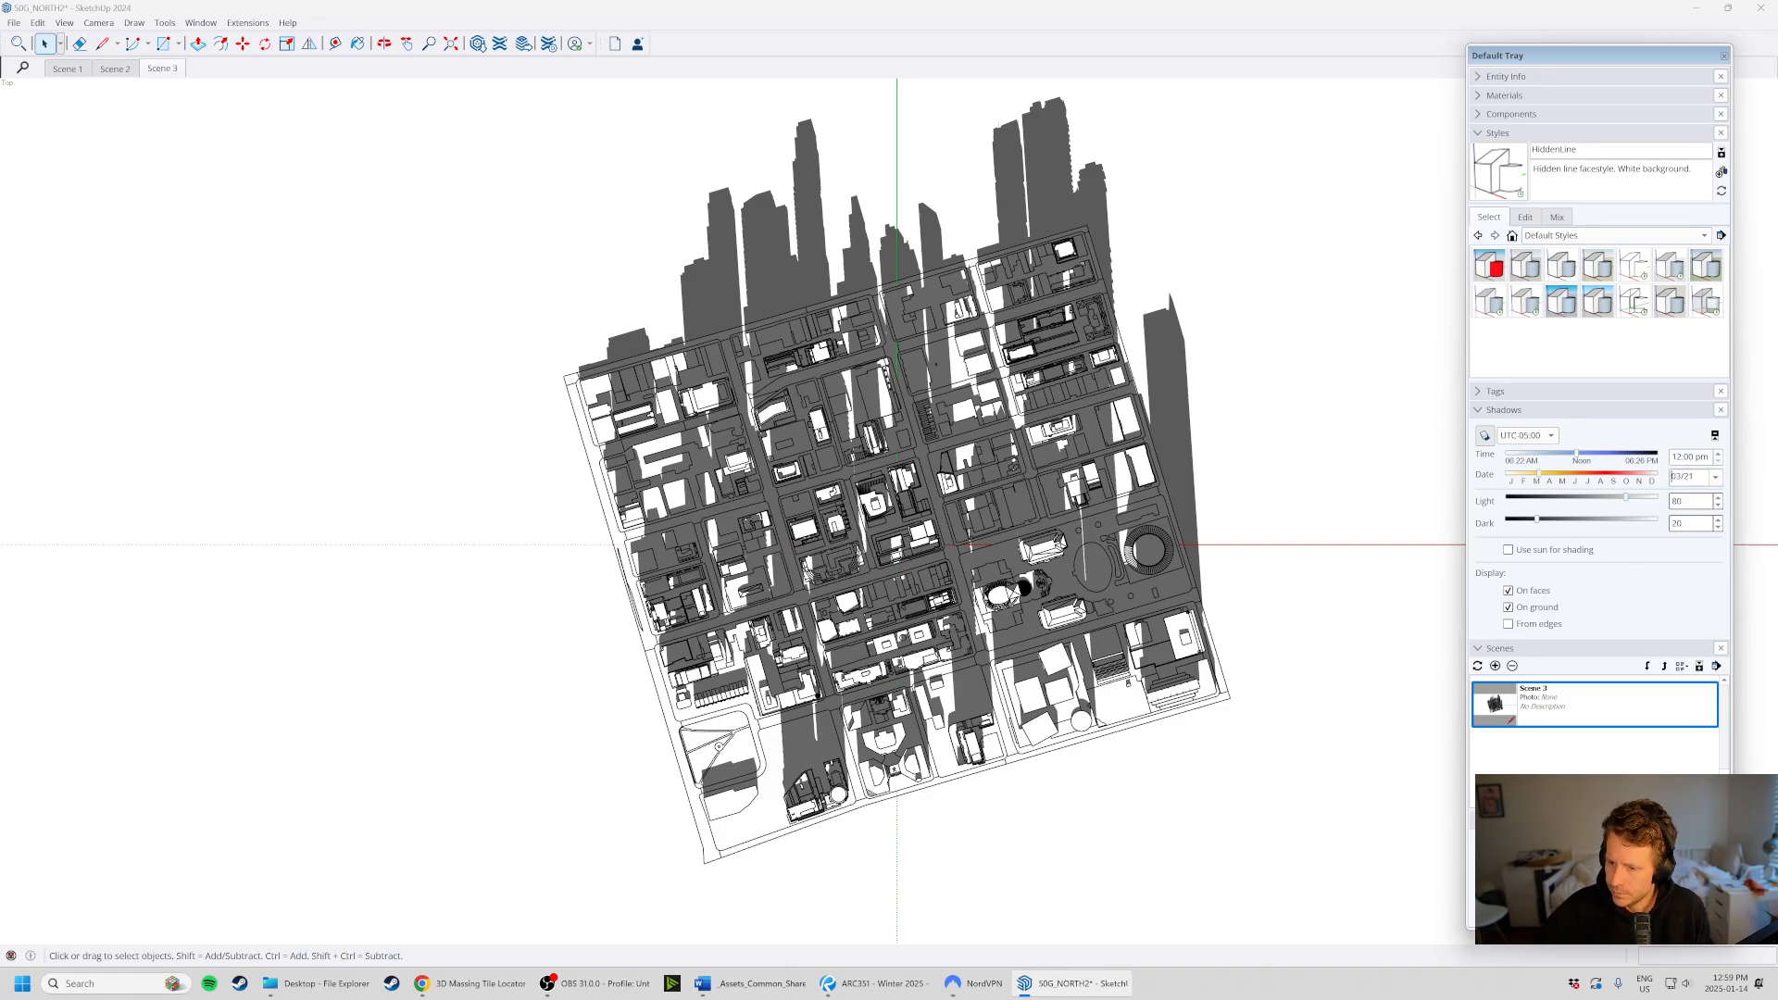
- Add a fourth scene that stores the top view with the March 21 shadows
click(1496, 666)
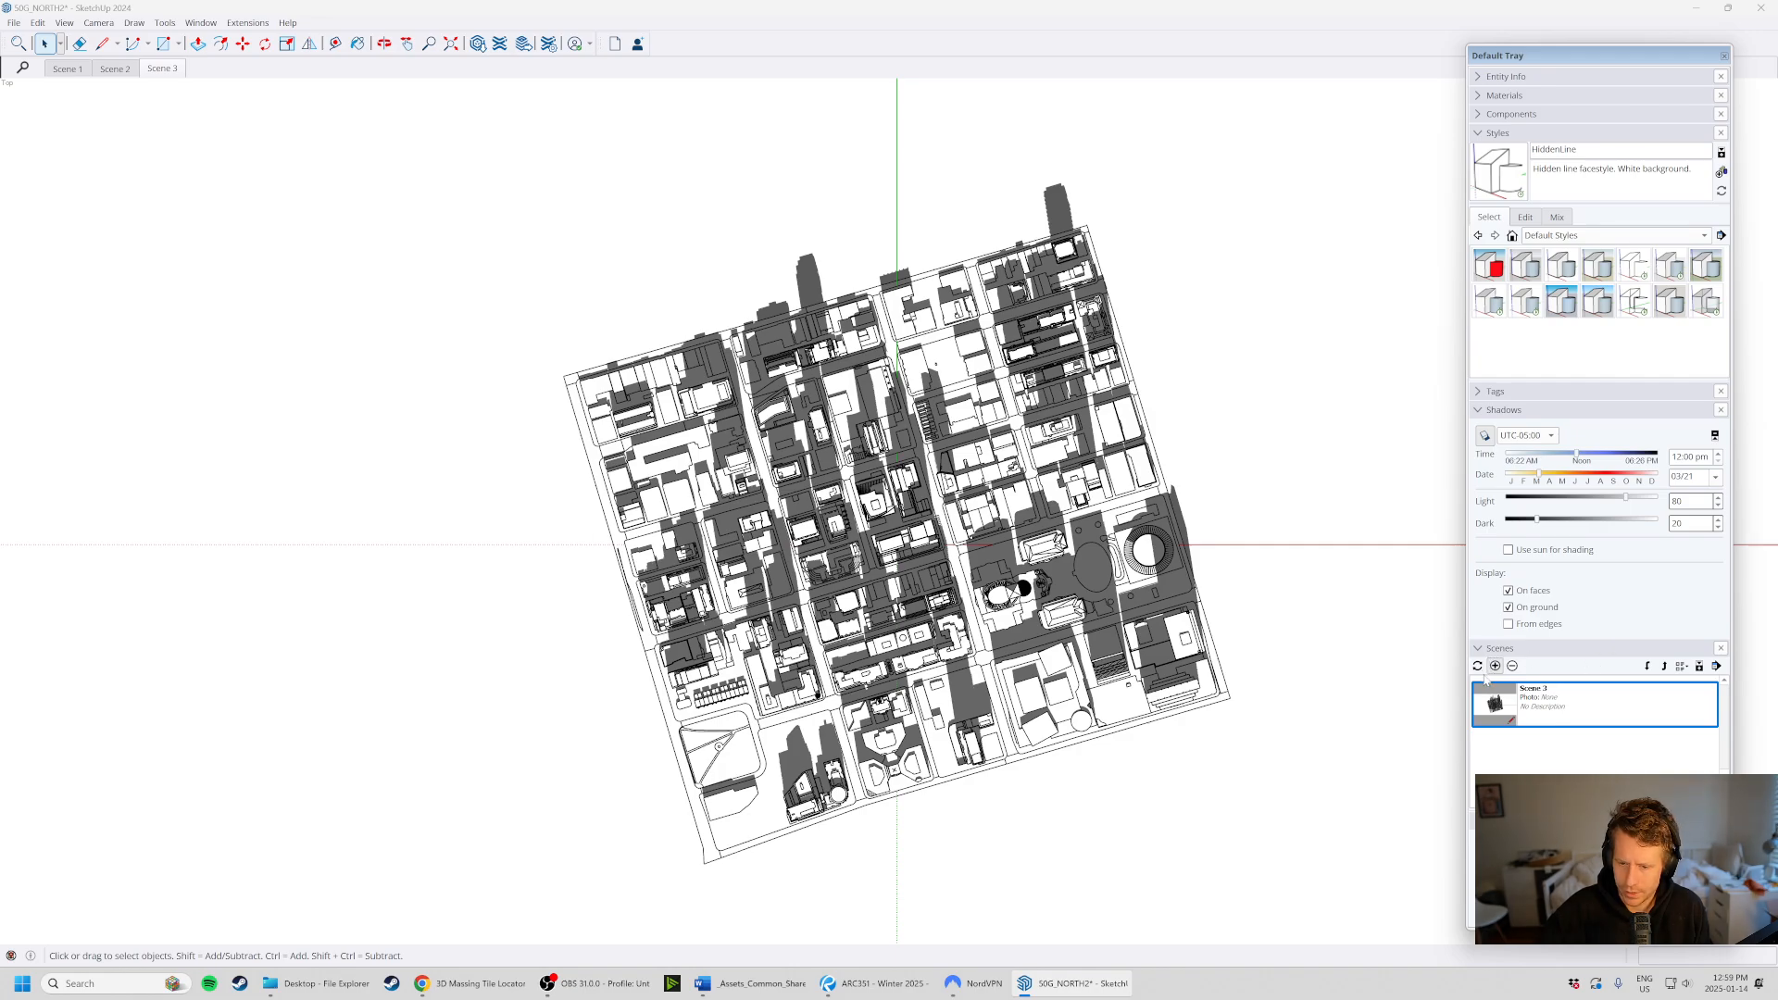
click(1495, 666)
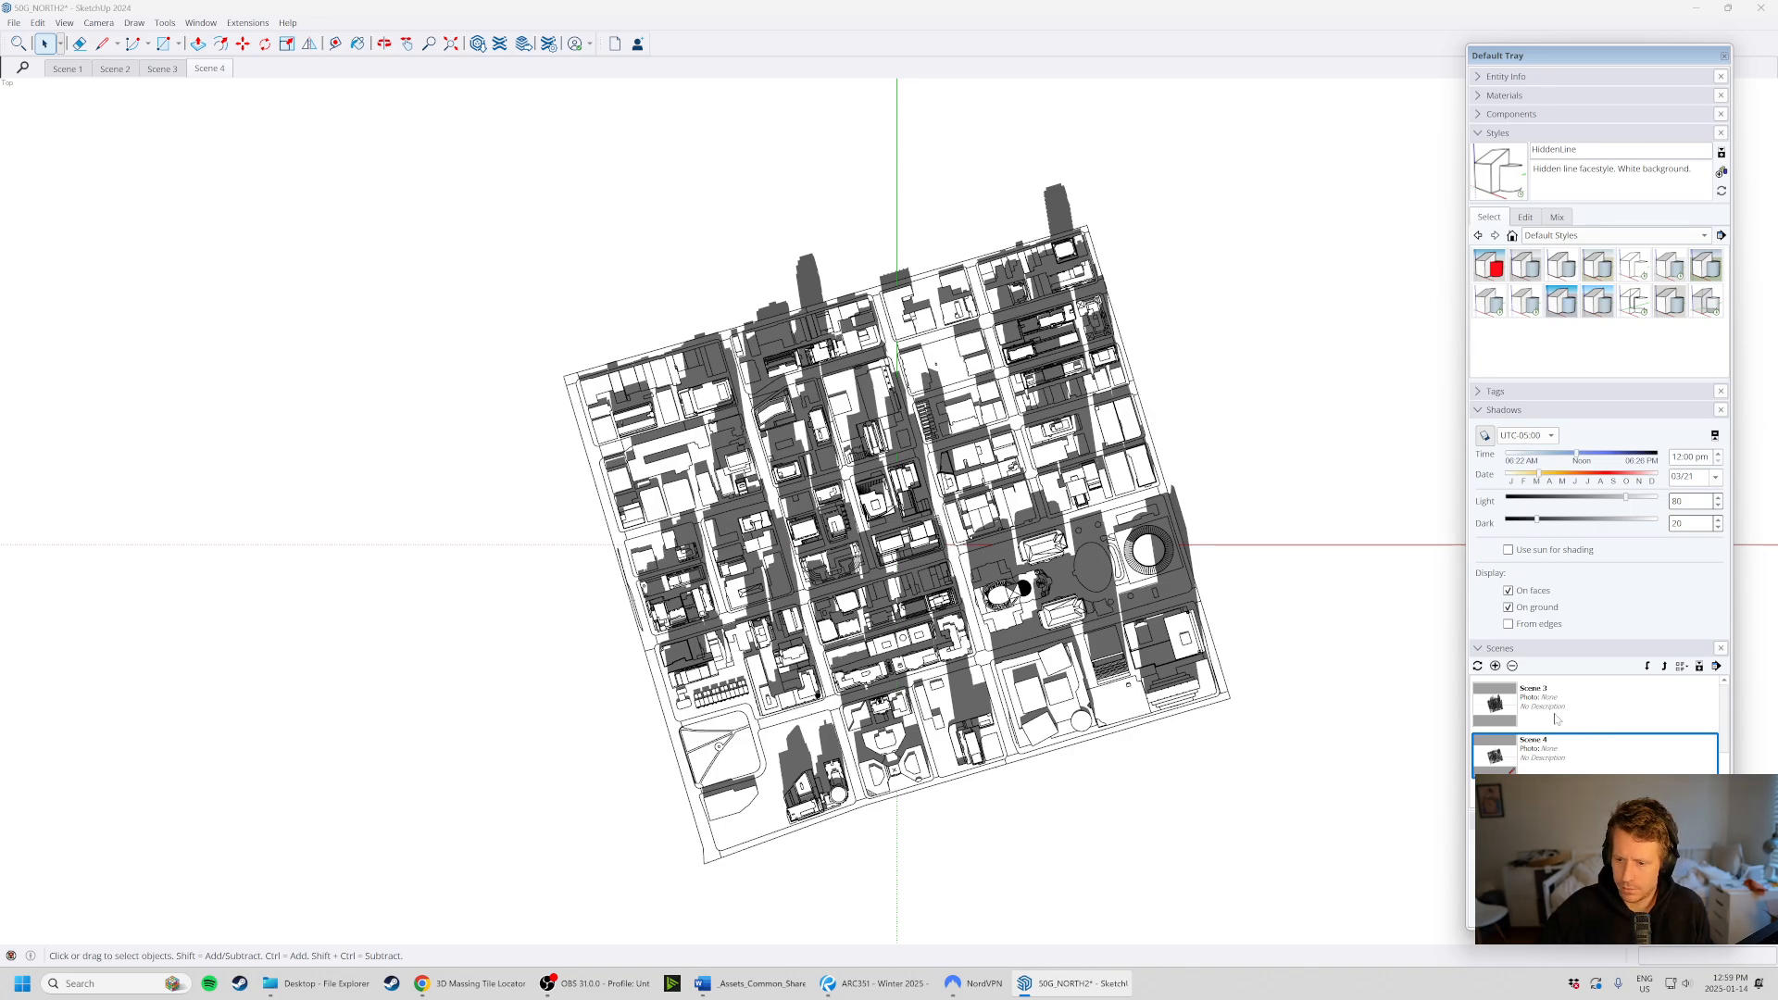
scroll(1570, 723, up, 2)
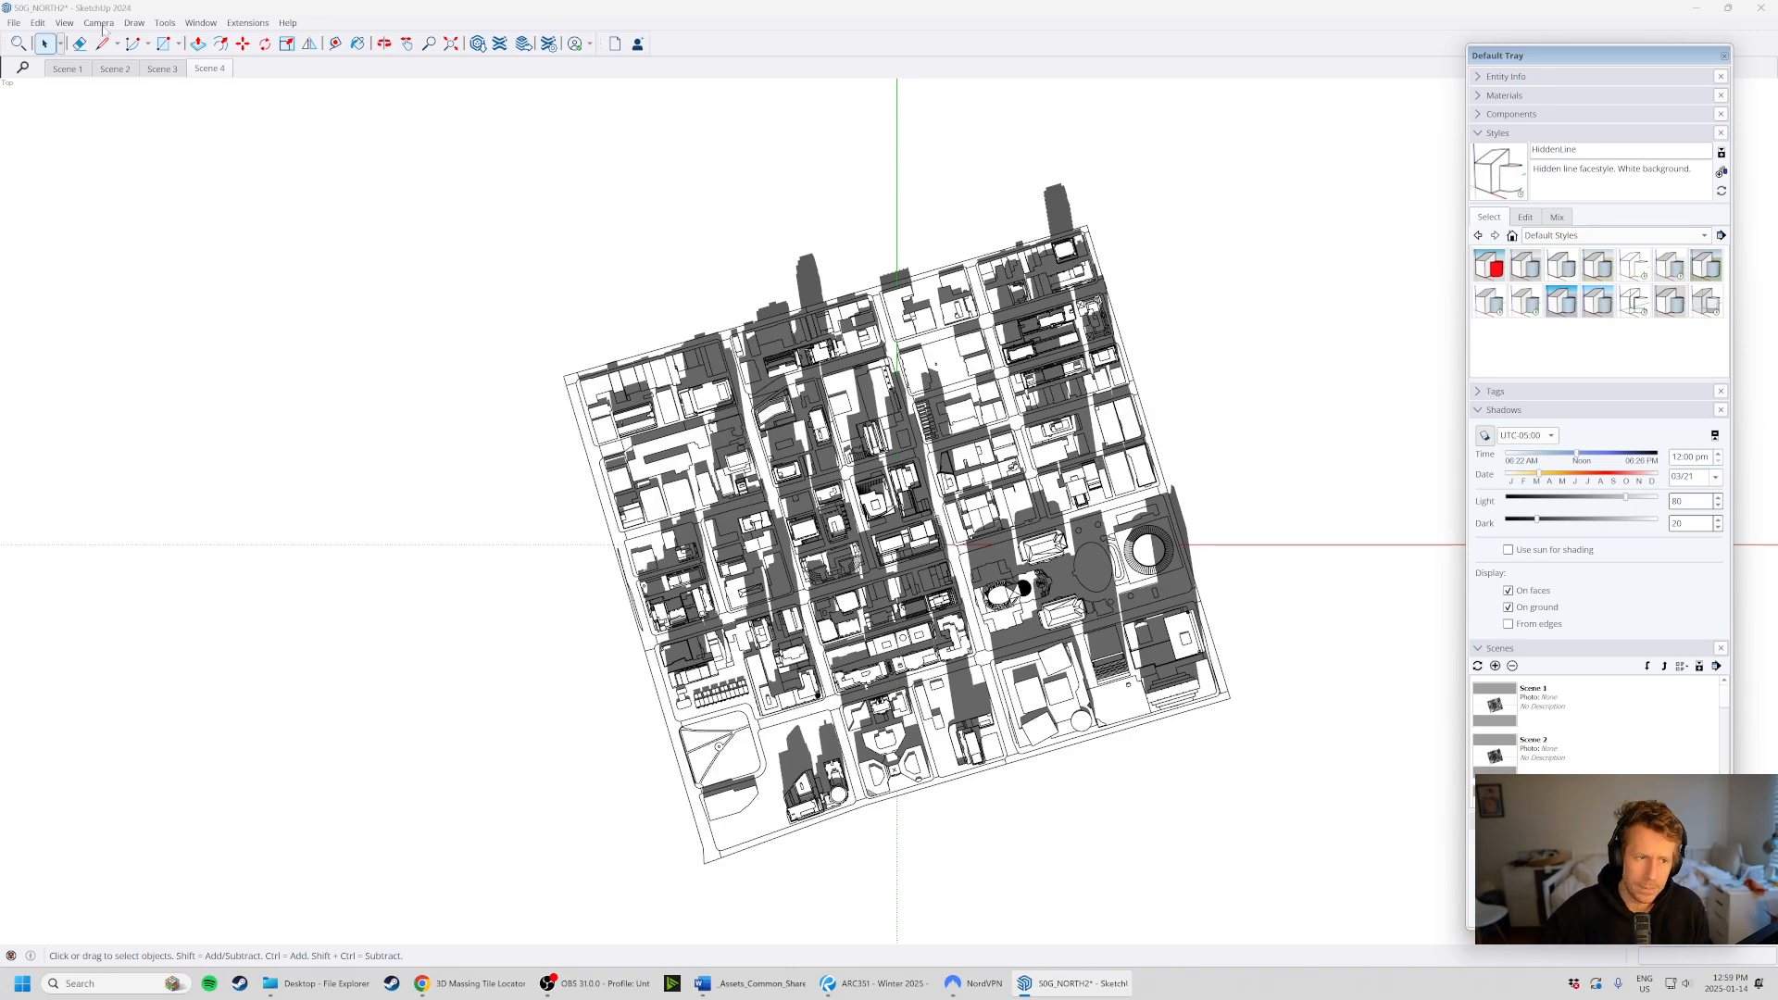
- Export the scenes as an animation at 1080p Full HD and 30 frames per second, overwriting the 50G_NORTH2 MP4 on the Desktop
click(14, 22)
mouse_move(179, 236)
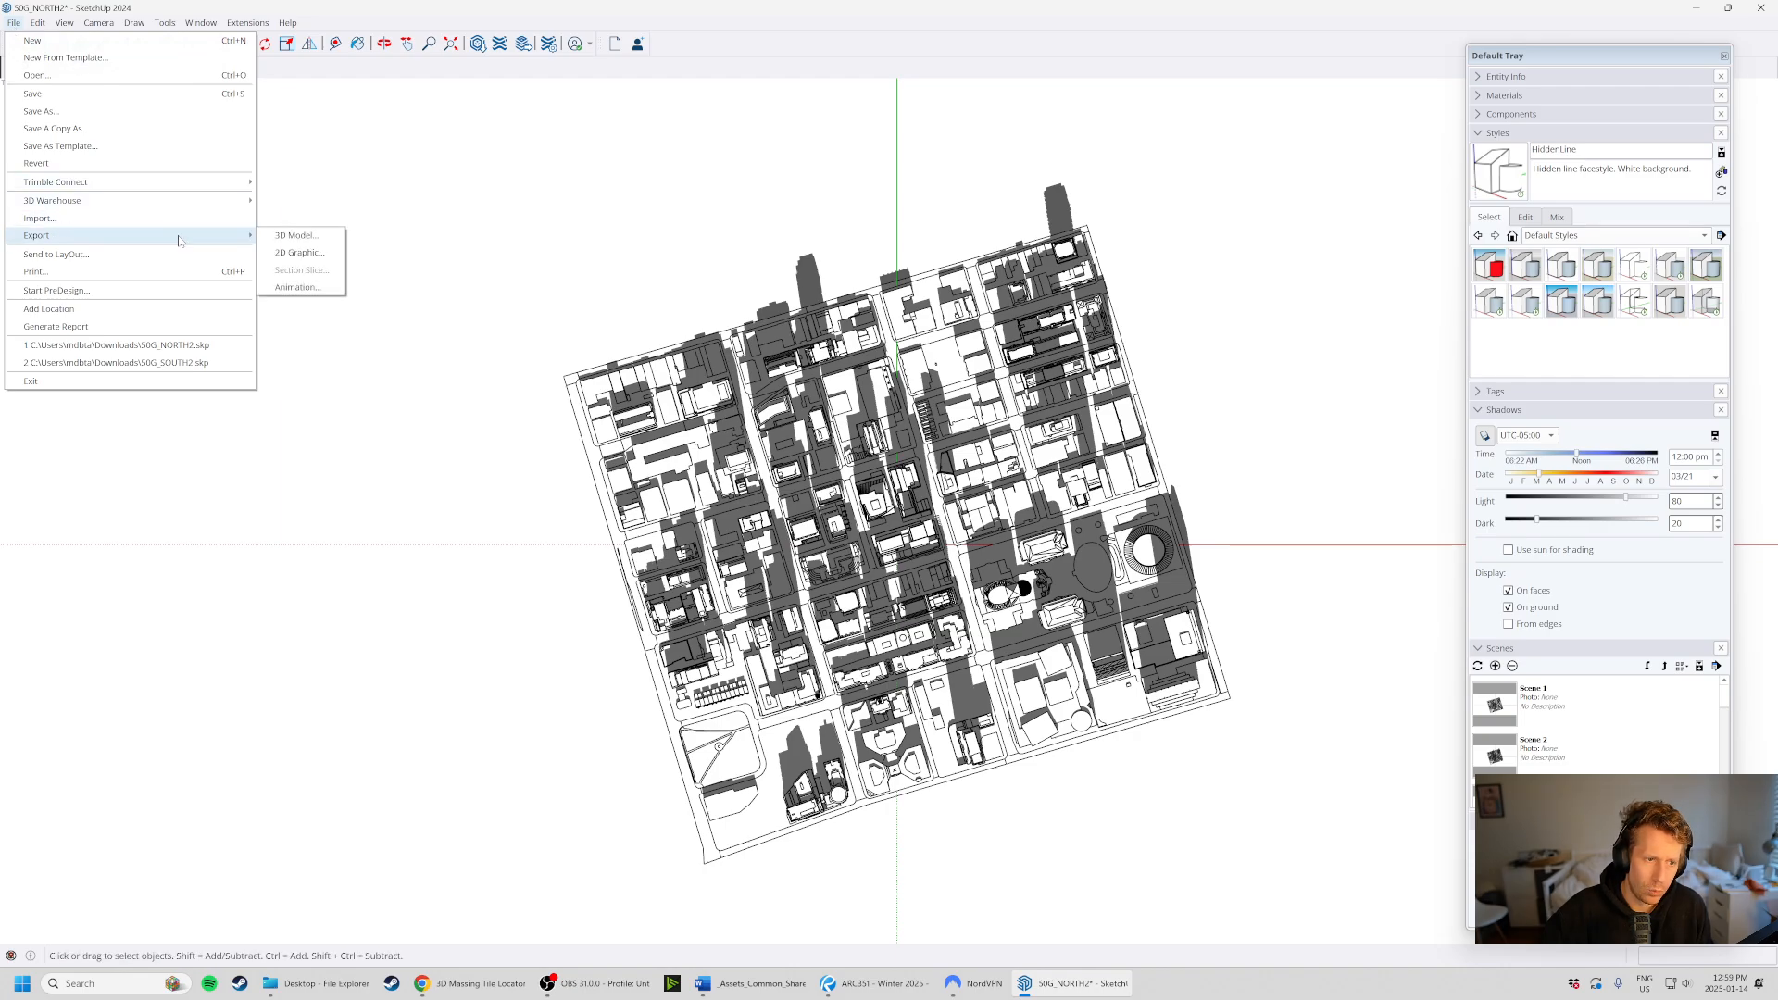
click(296, 288)
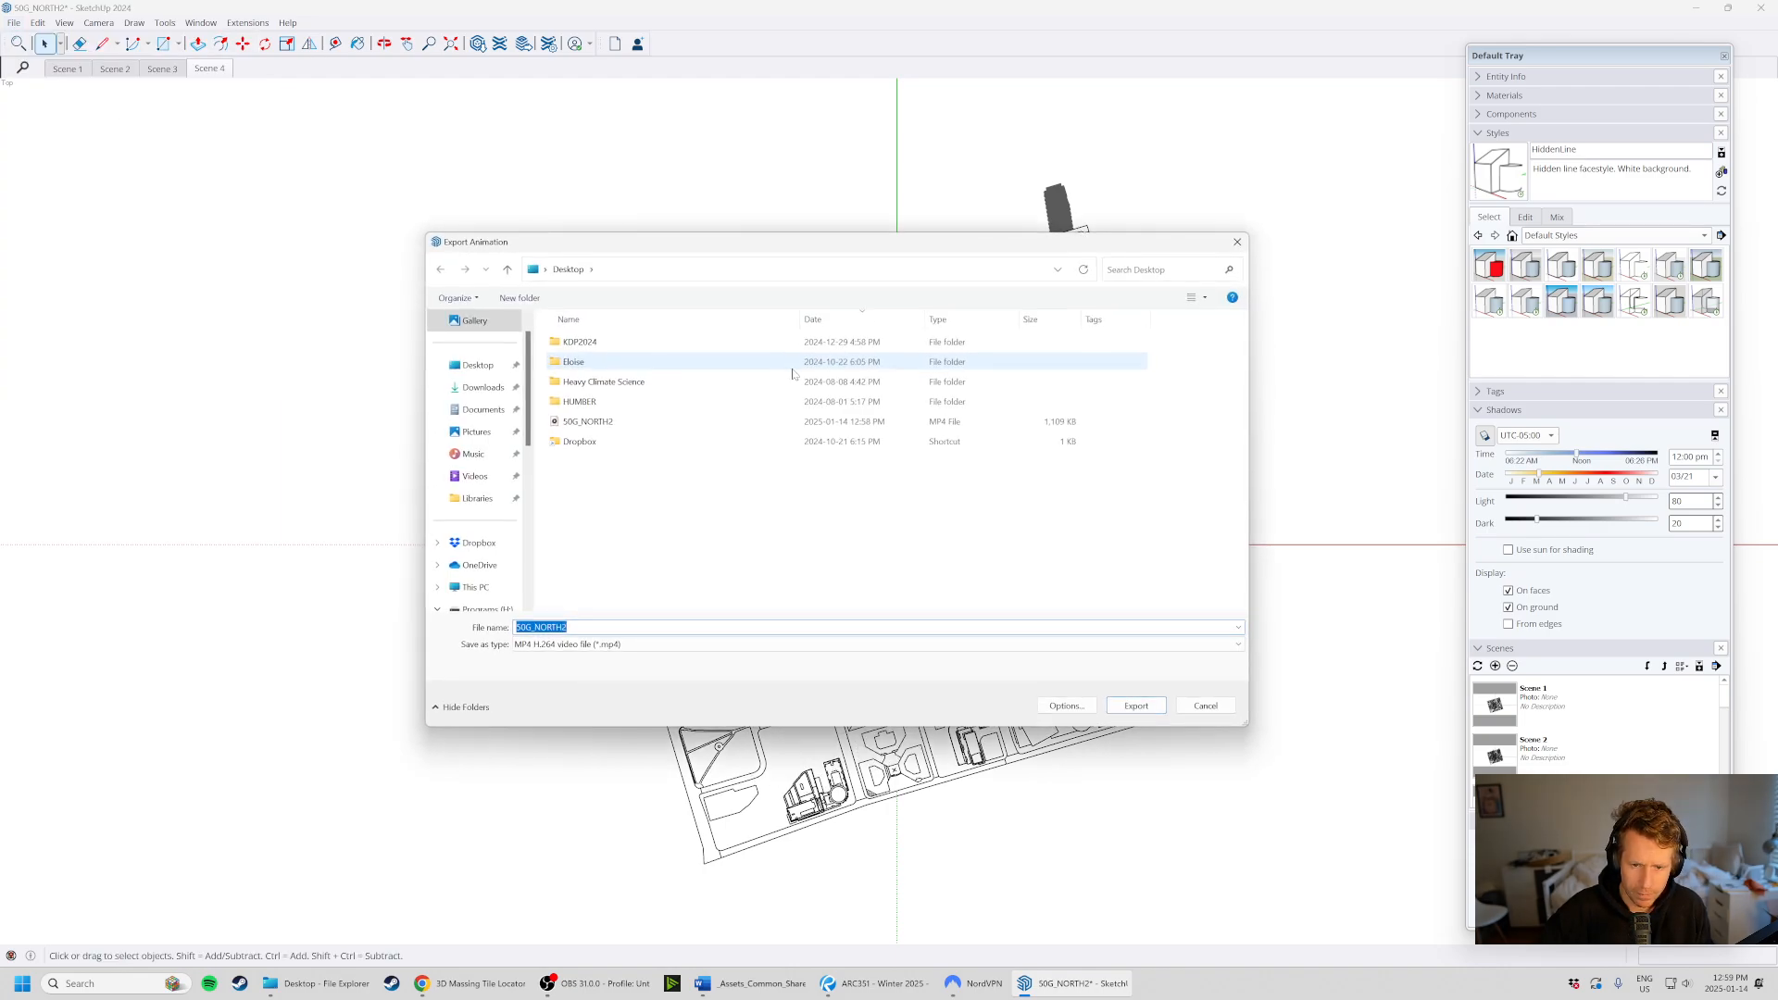
click(593, 423)
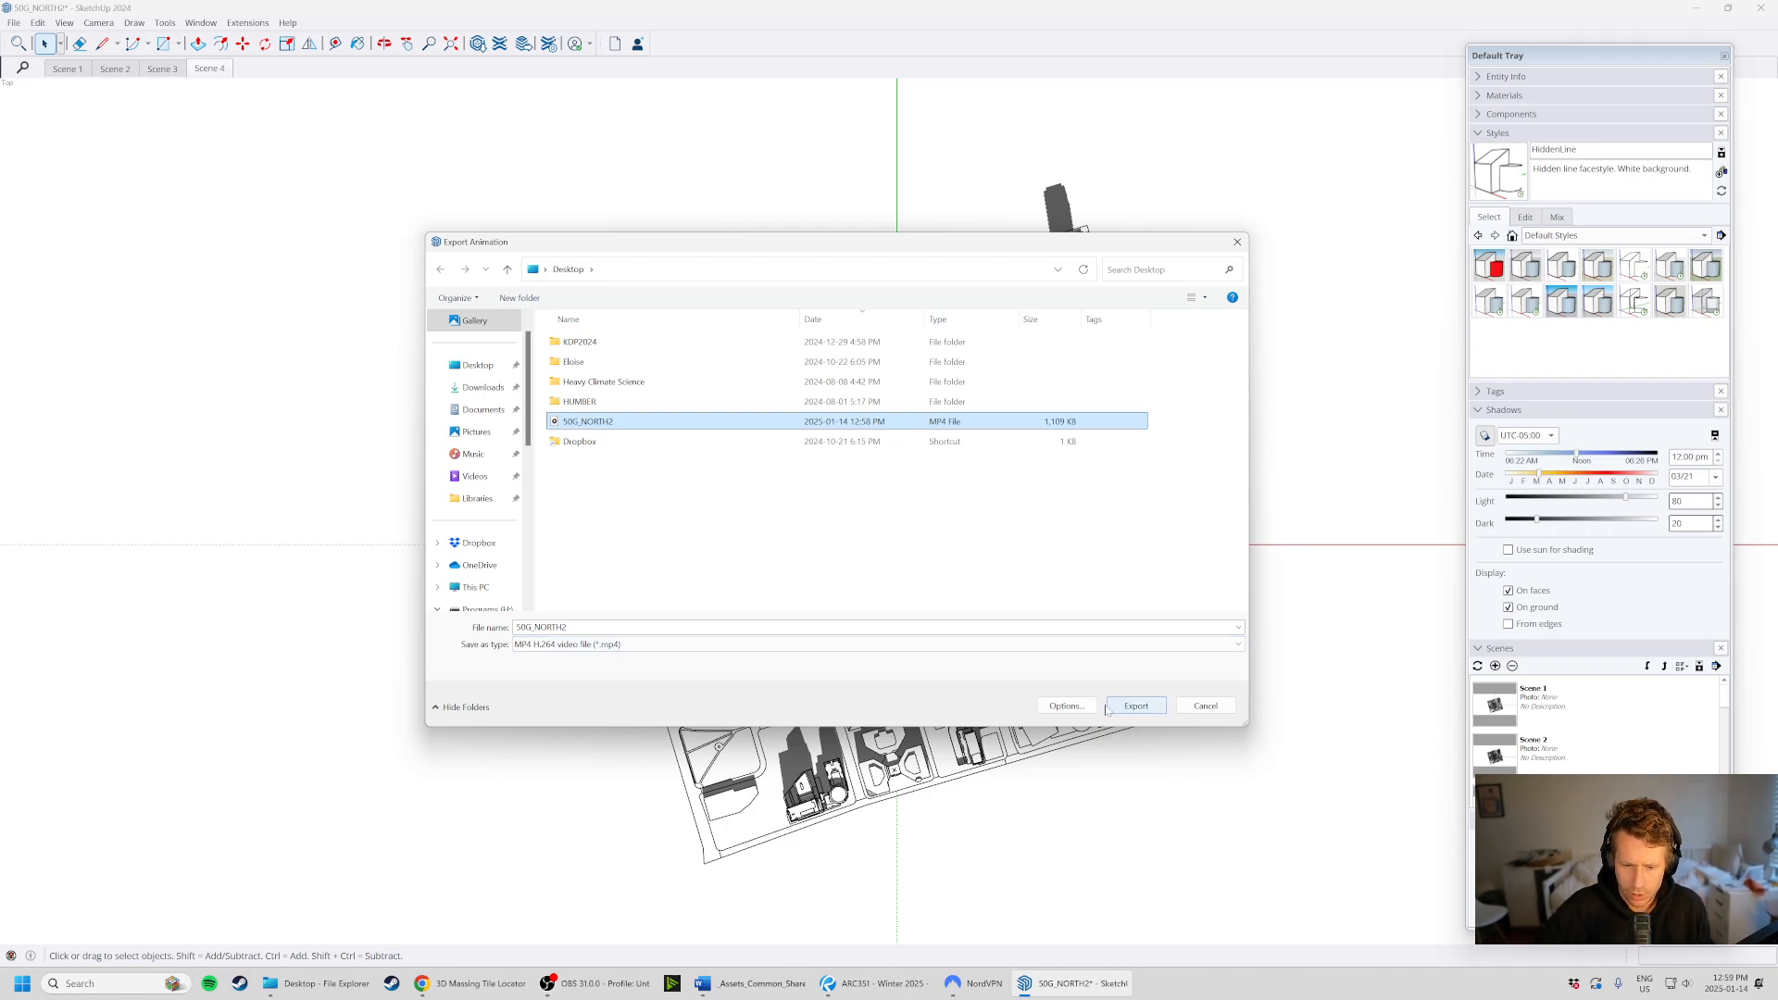
click(1075, 706)
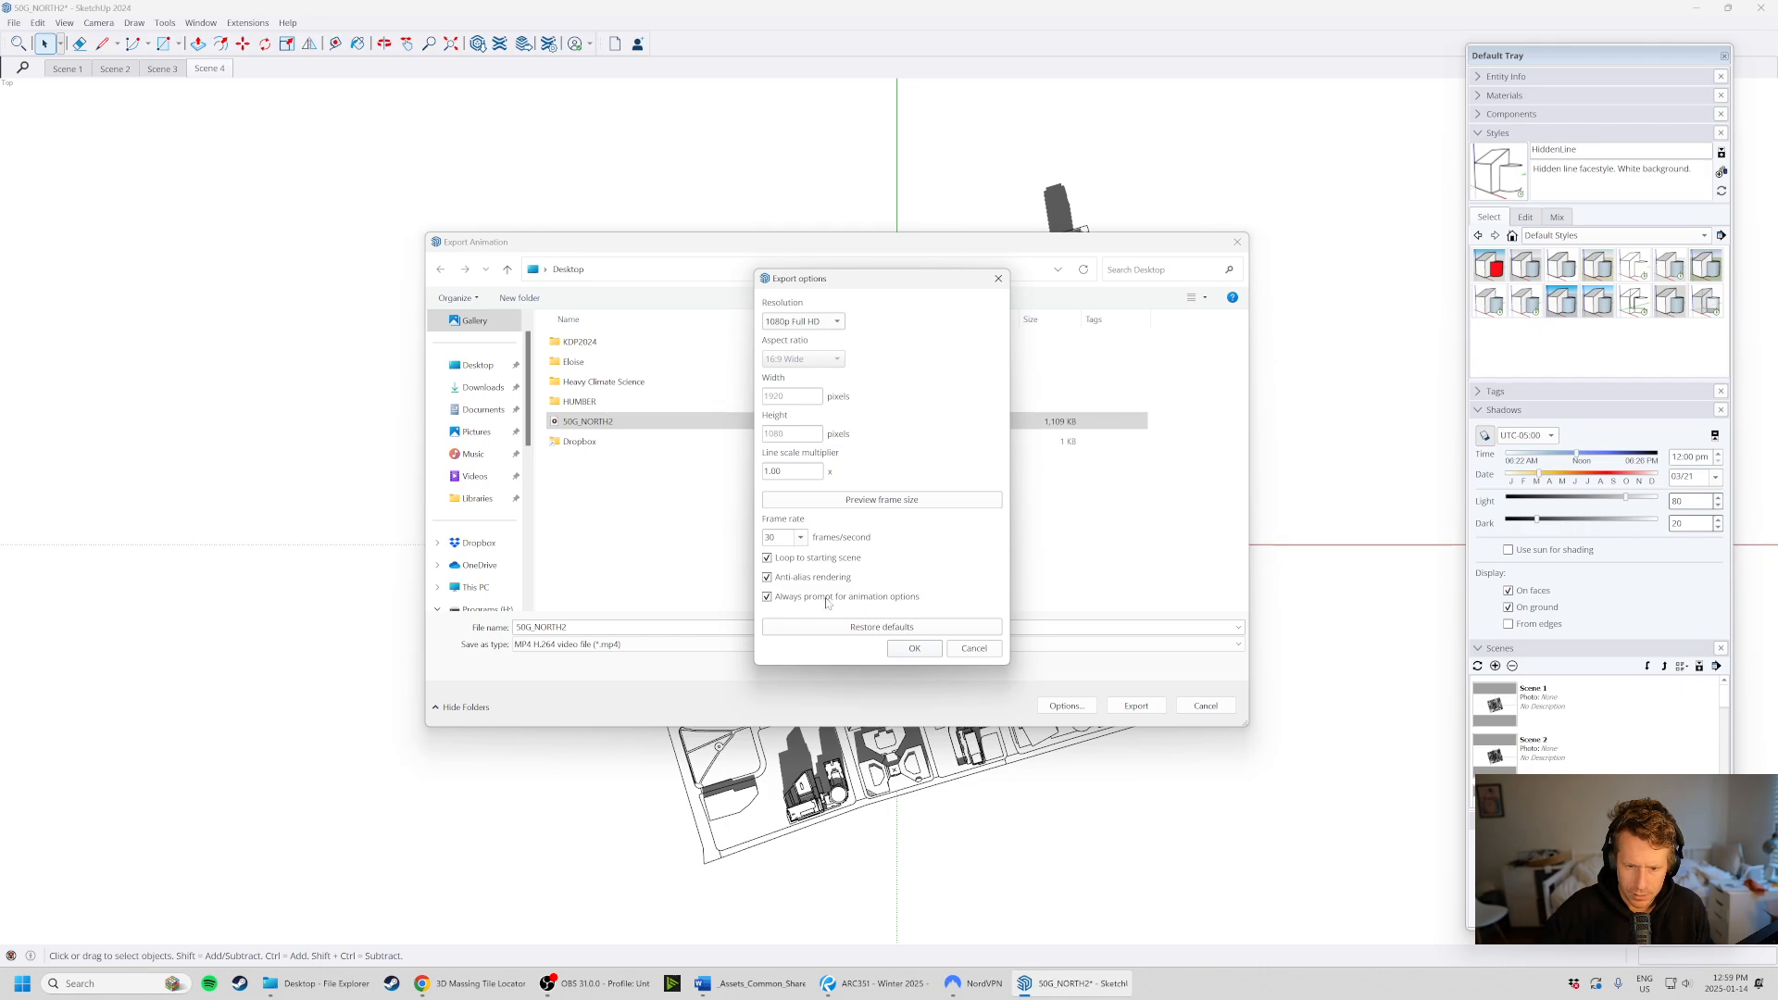
click(911, 652)
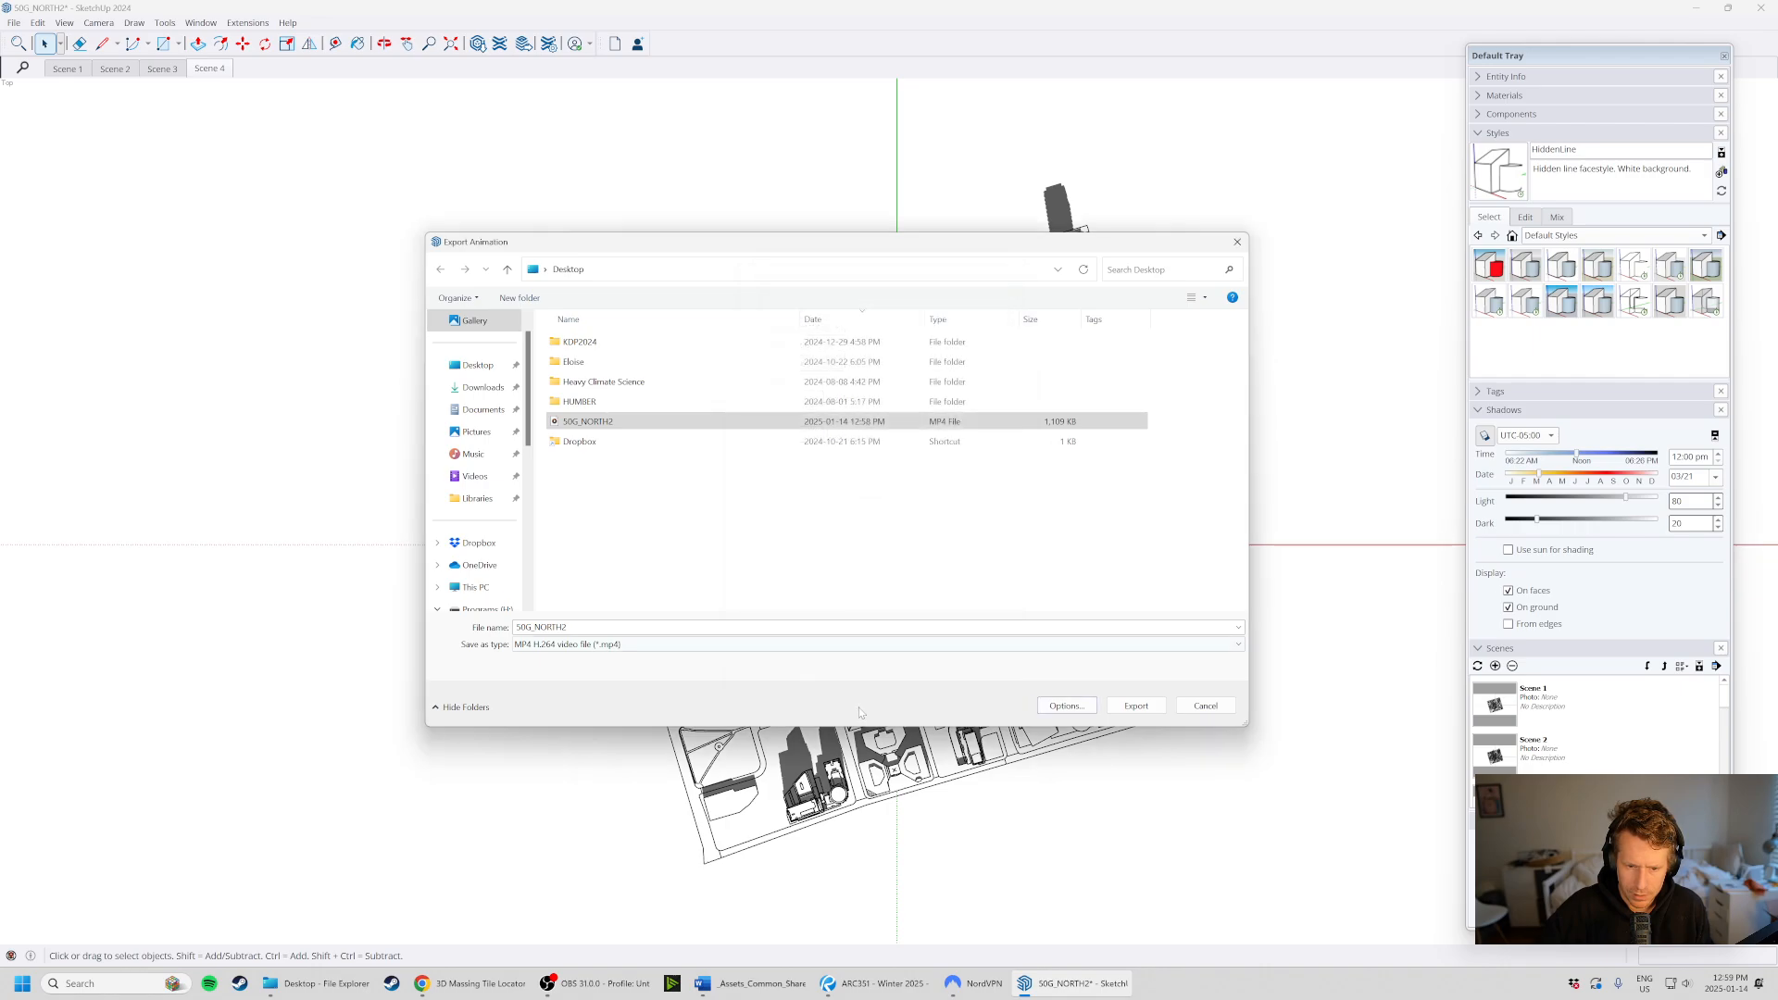
click(1136, 707)
click(922, 494)
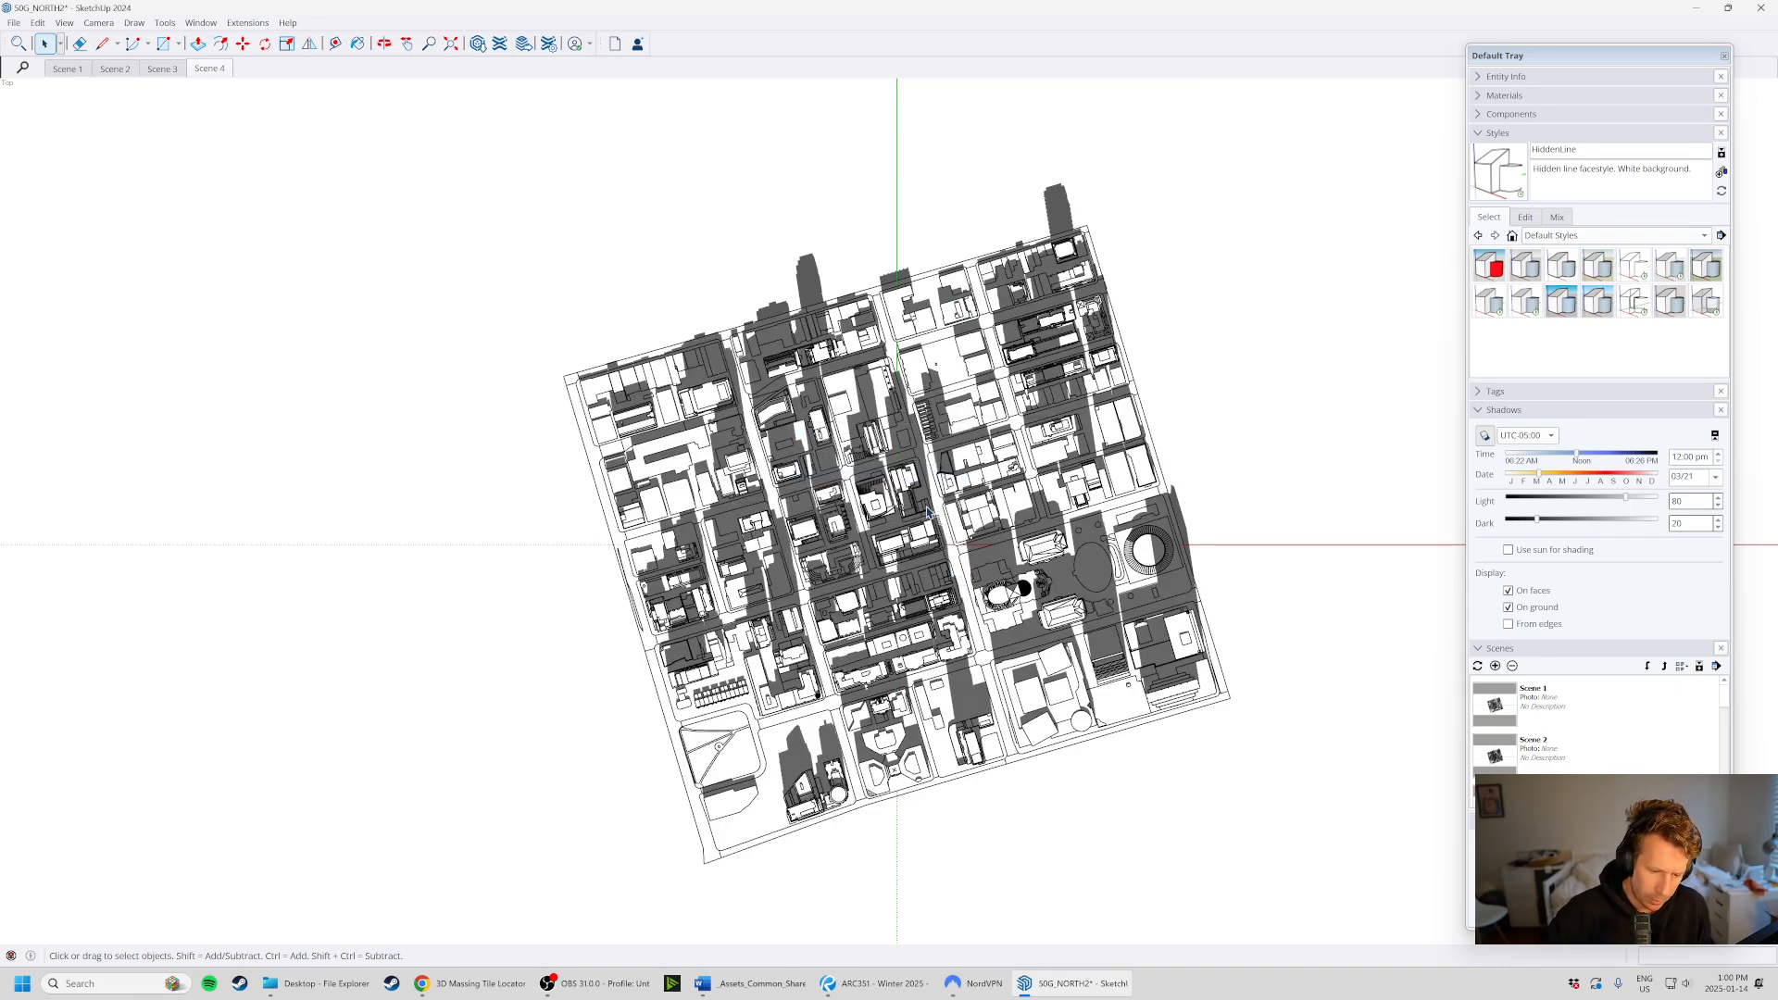
- Play the re-exported 50G_NORTH2 video from File Explorer, close the player, and return to SketchUp
click(315, 984)
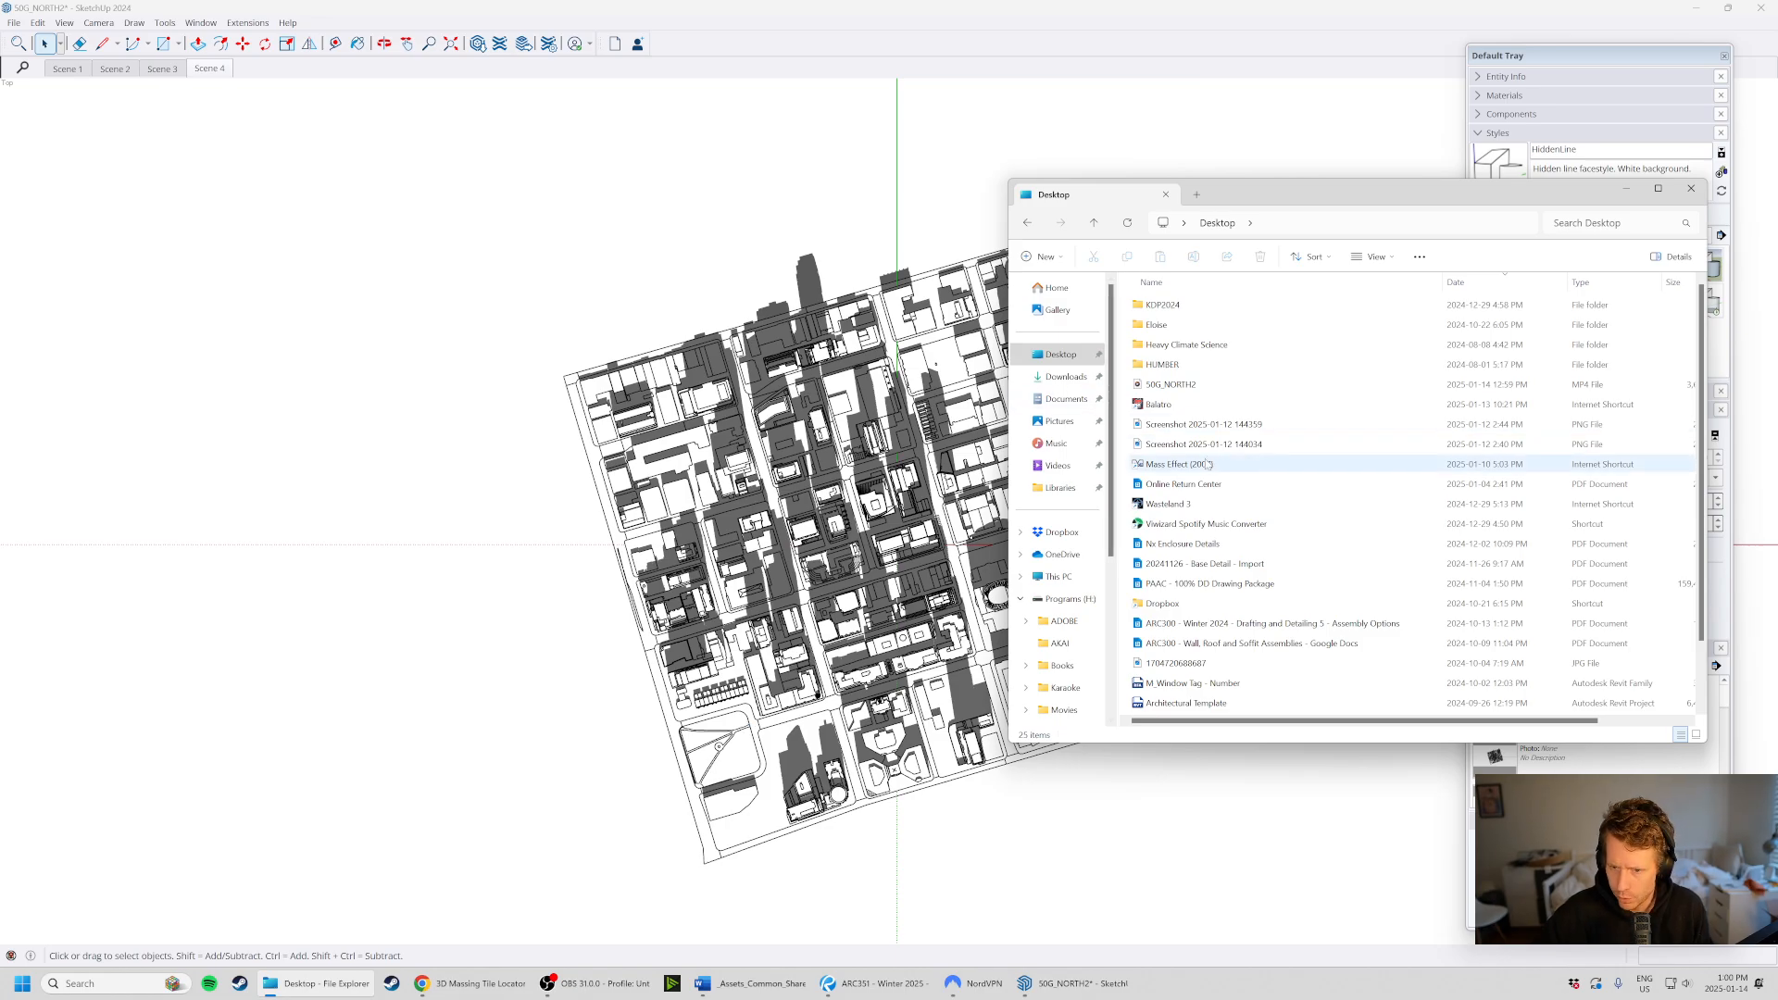
double_click(1206, 385)
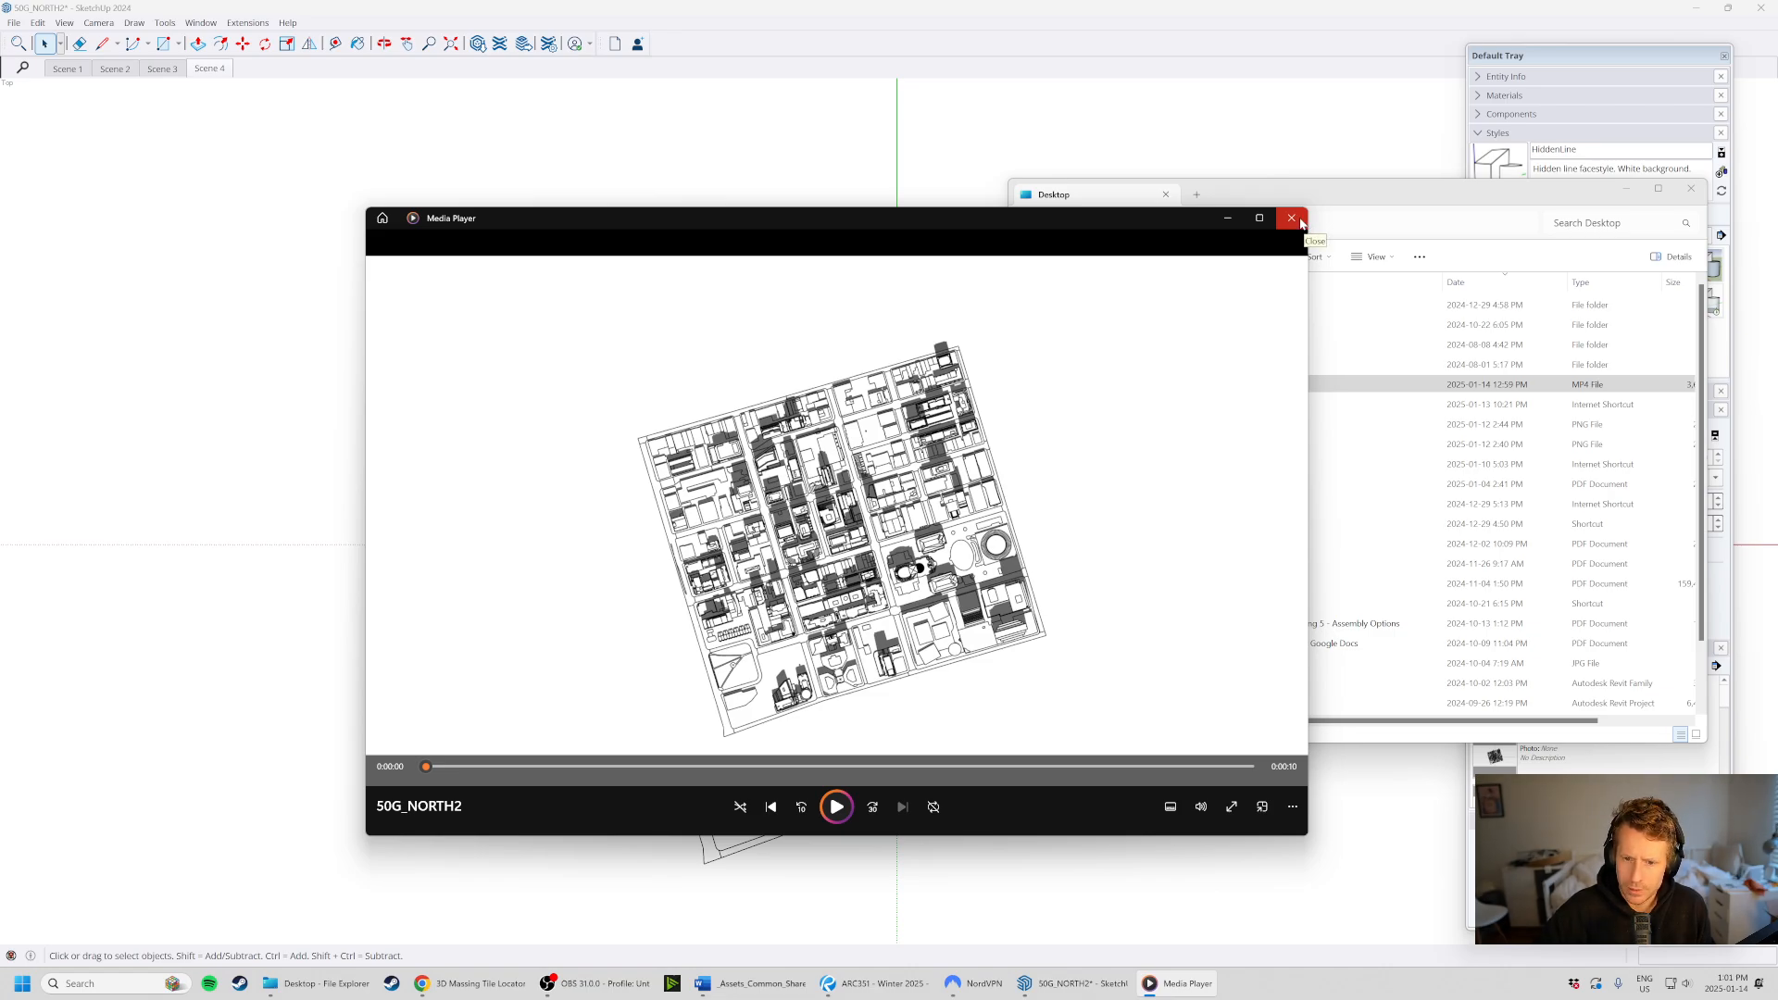
click(1291, 219)
click(615, 736)
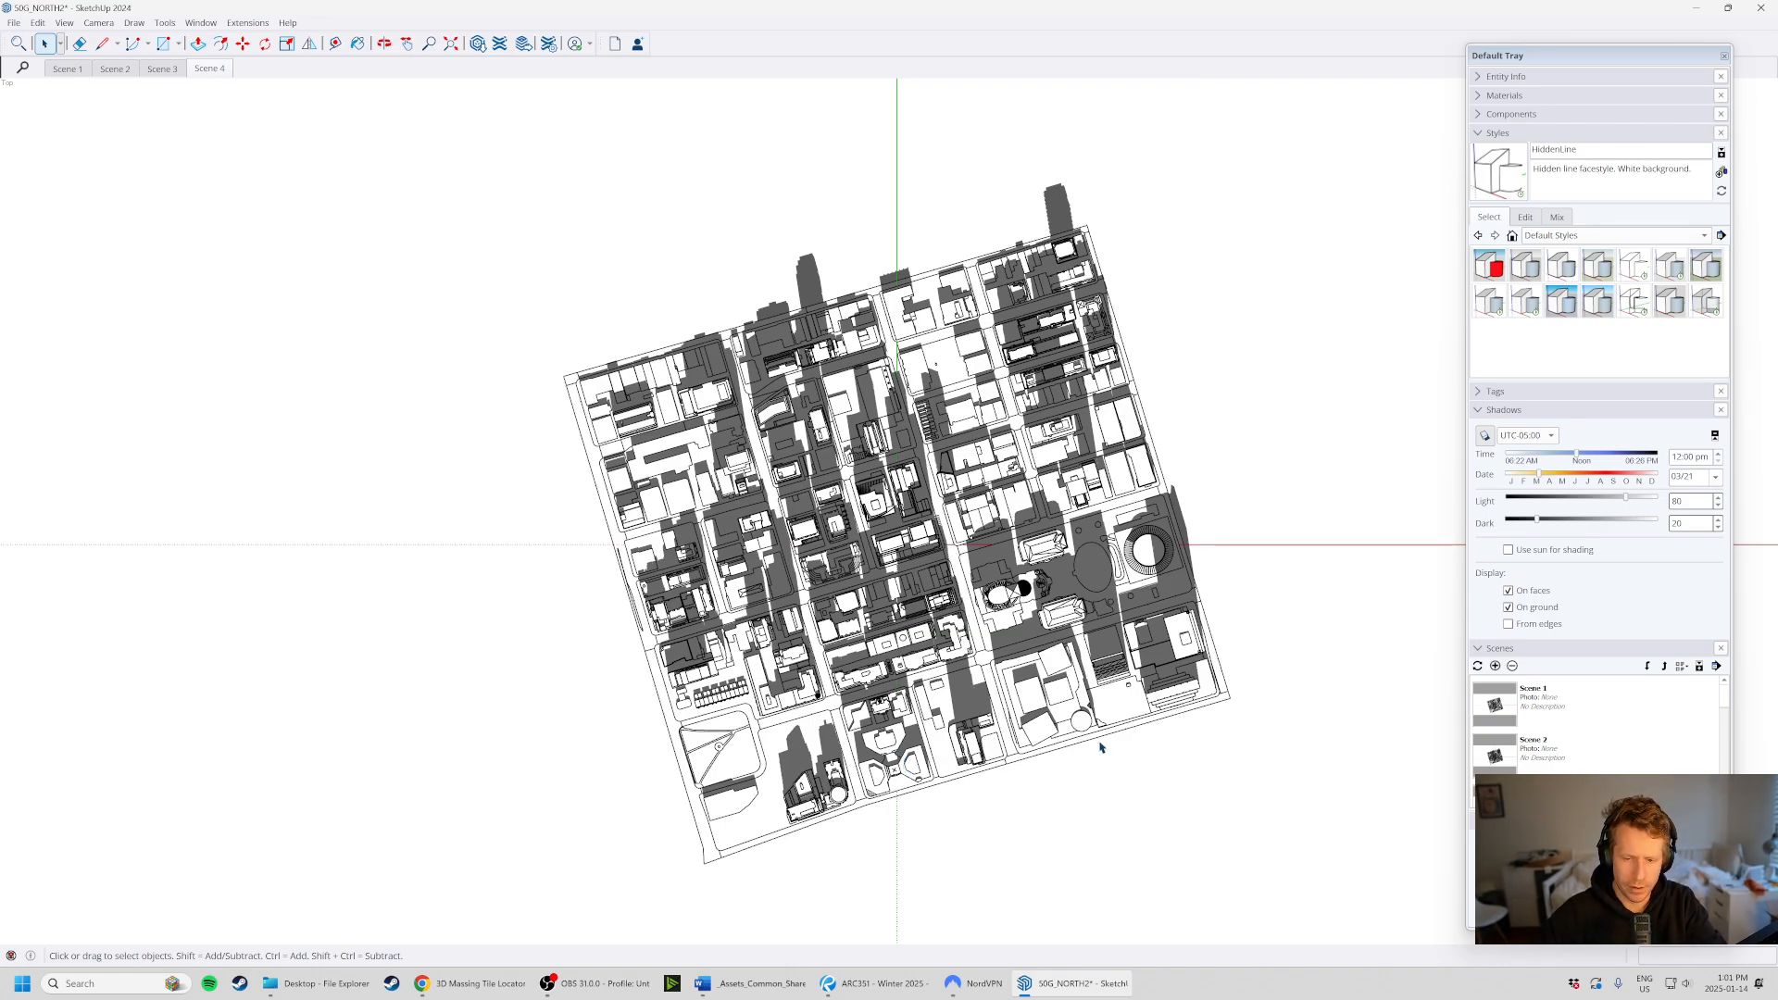
- Switch the model to the standard isometric view and enlarge the city tile to fill the drawing area
middle_drag(1121, 733, 429, 384)
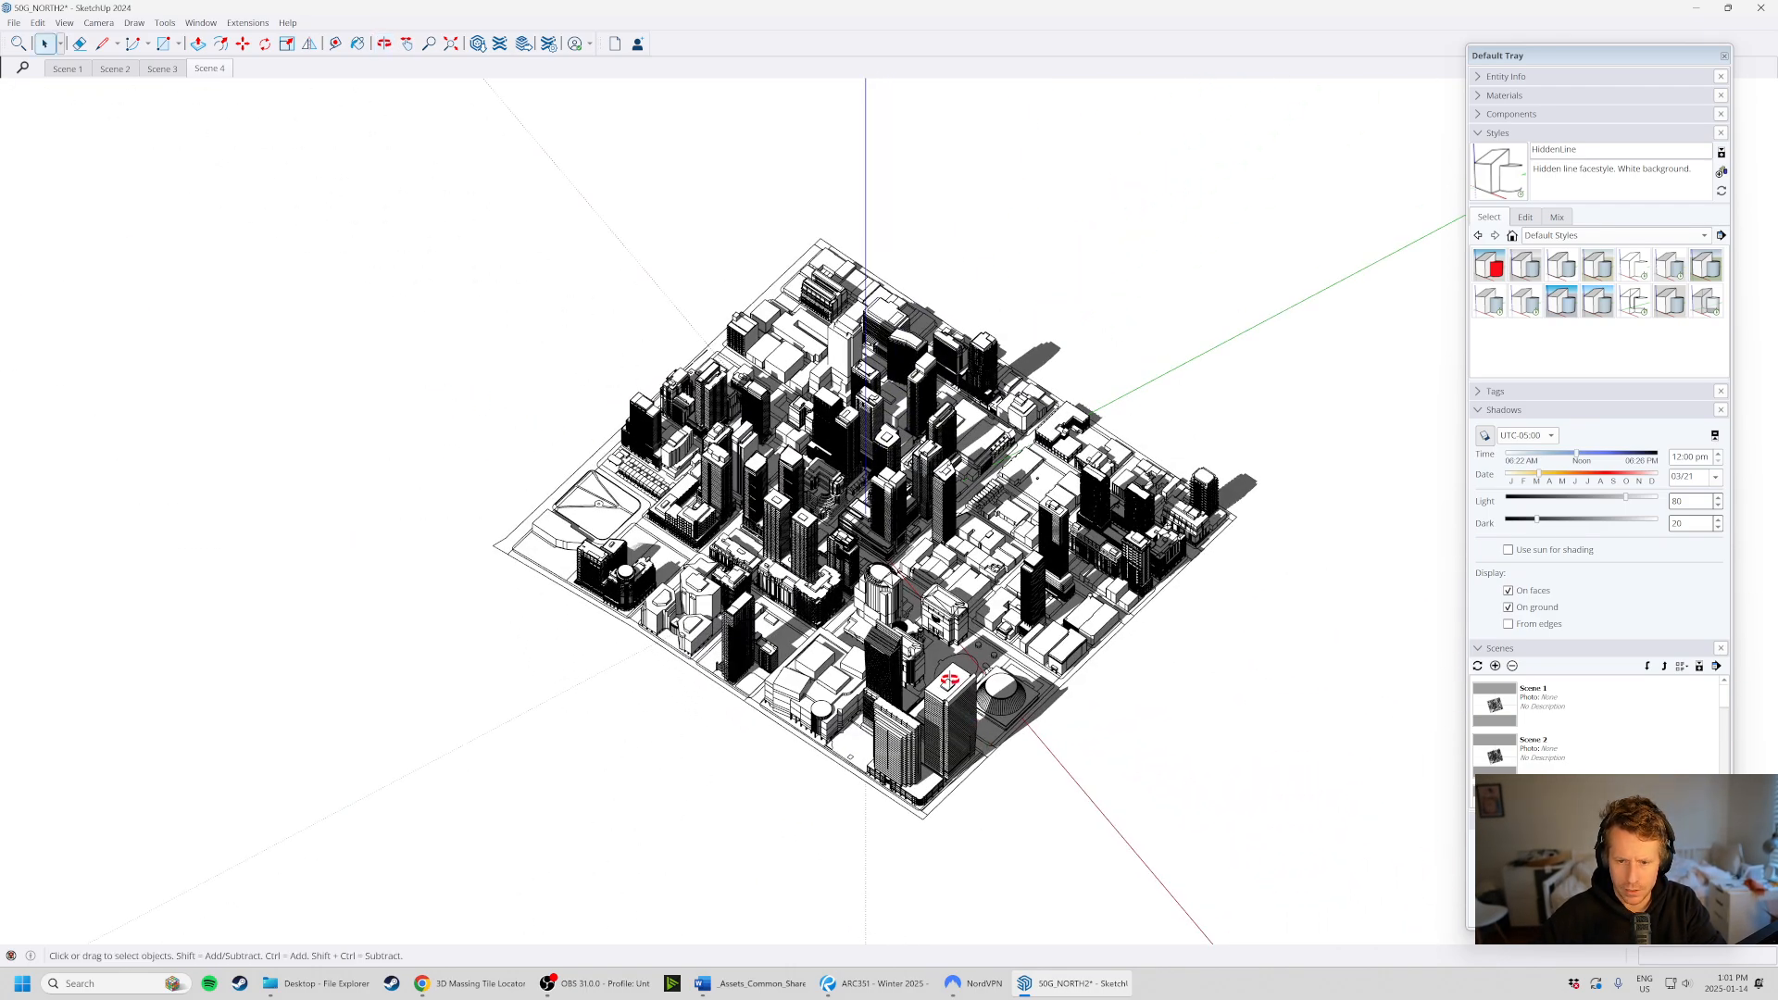
middle_drag(950, 678, 880, 659)
click(113, 25)
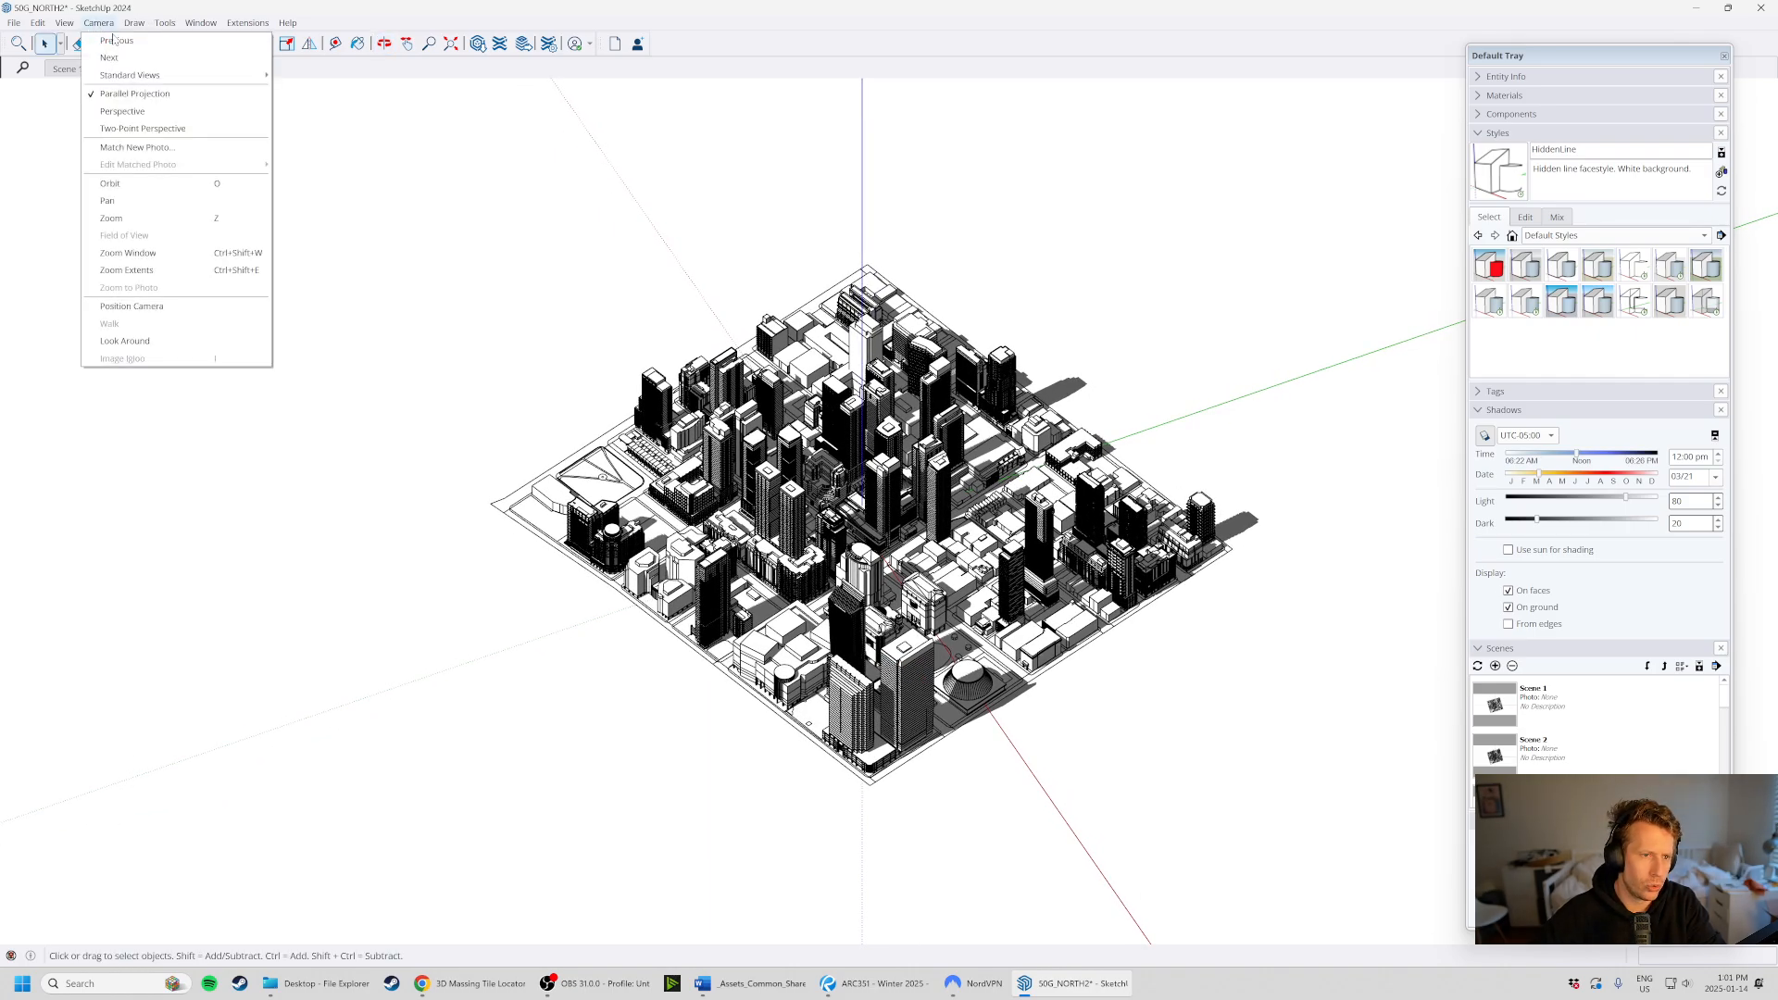
mouse_move(167, 75)
click(320, 181)
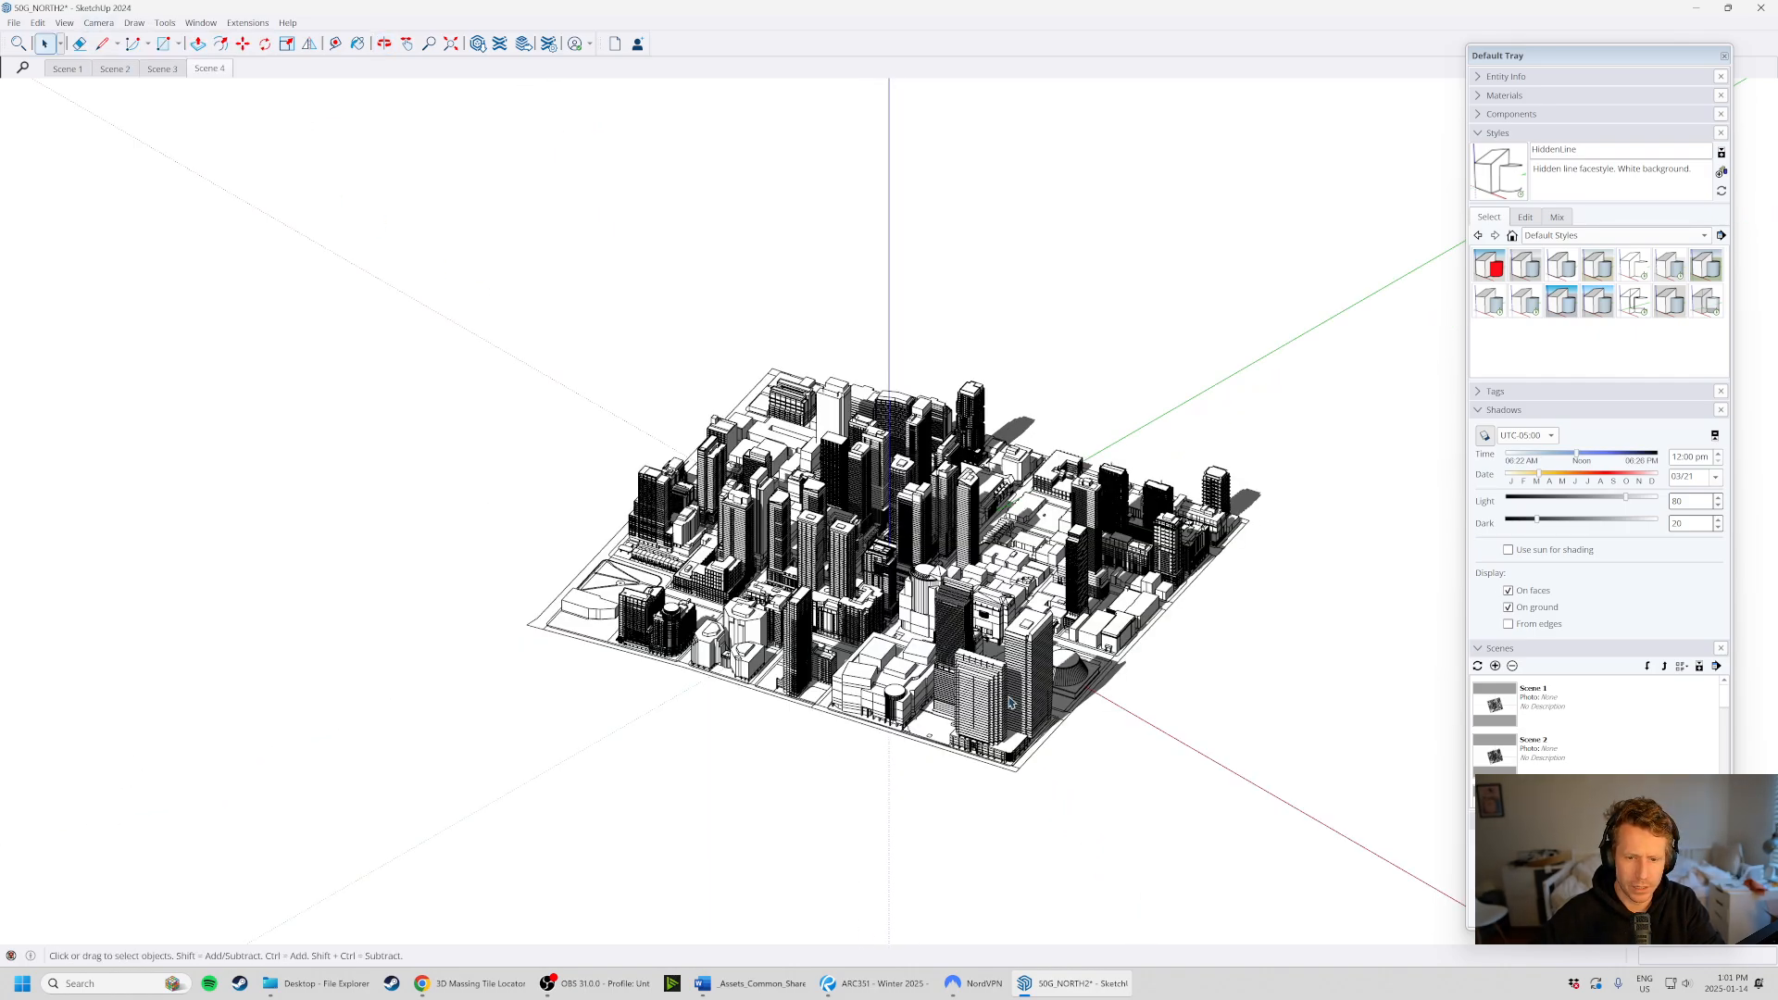
scroll(1097, 731, up, 2)
scroll(607, 428, down, 1)
scroll(607, 428, up, 1)
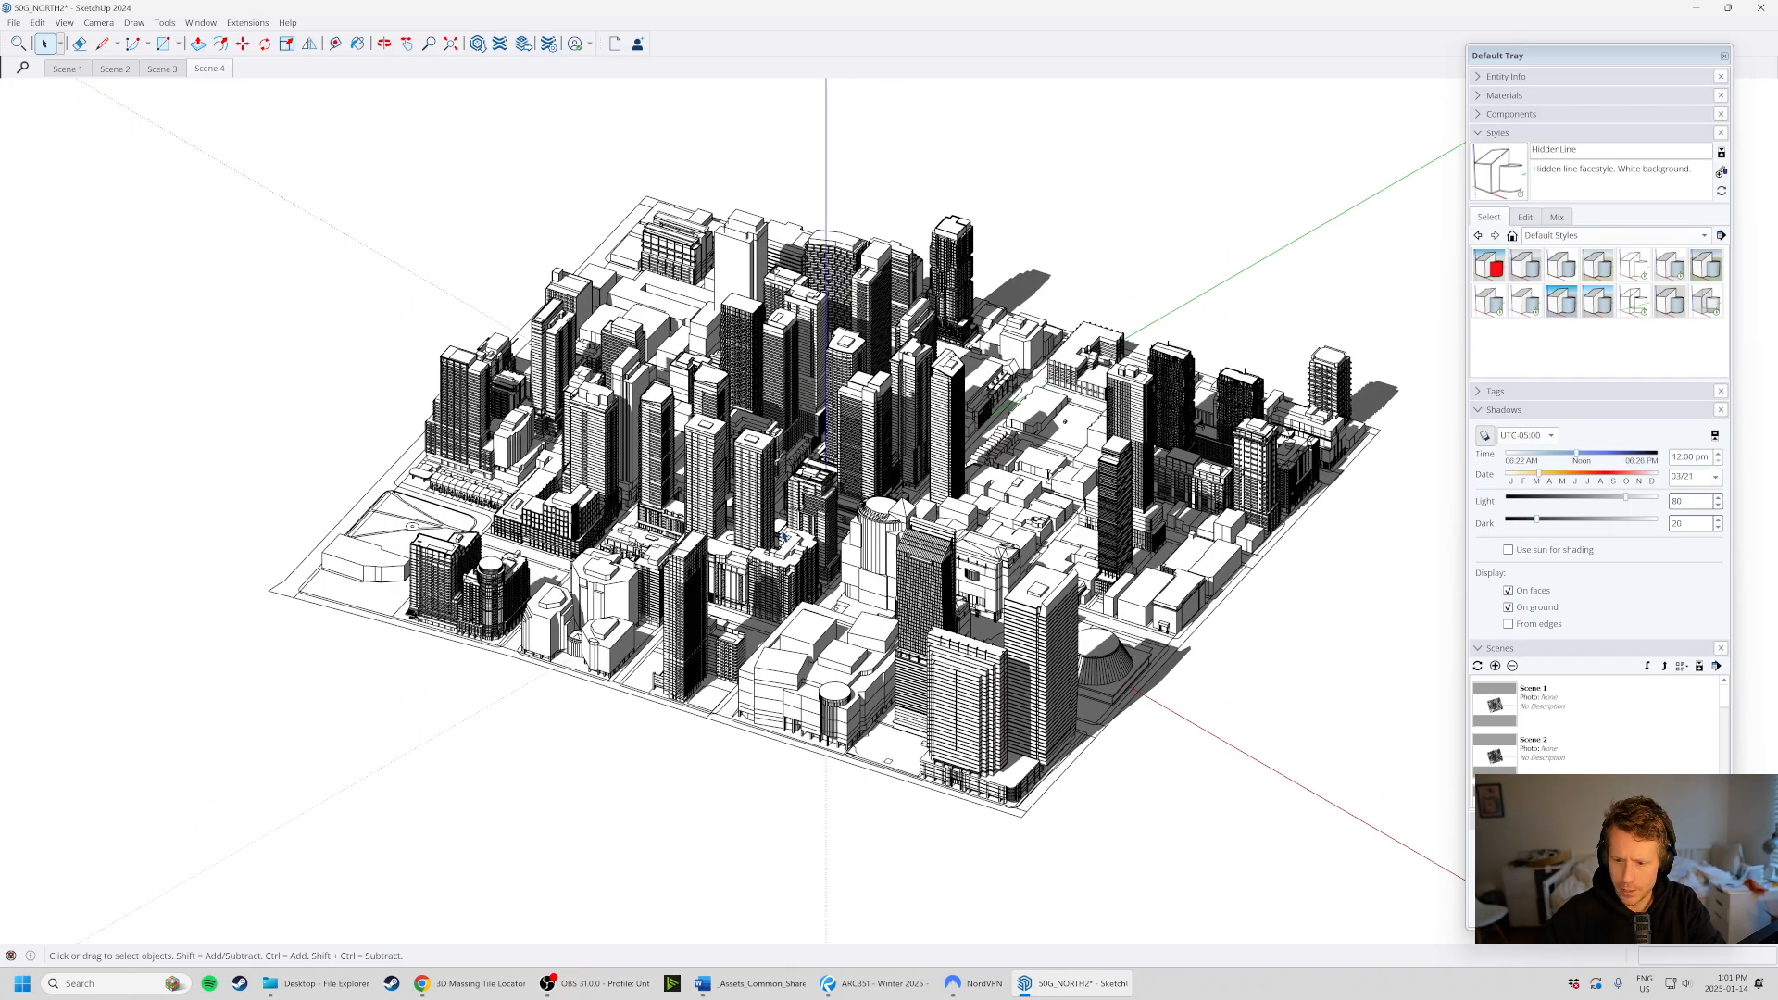
- Update Scene 4 with the isometric view, keeping all scene properties included
scroll(1639, 751, down, 3)
right_click(1602, 724)
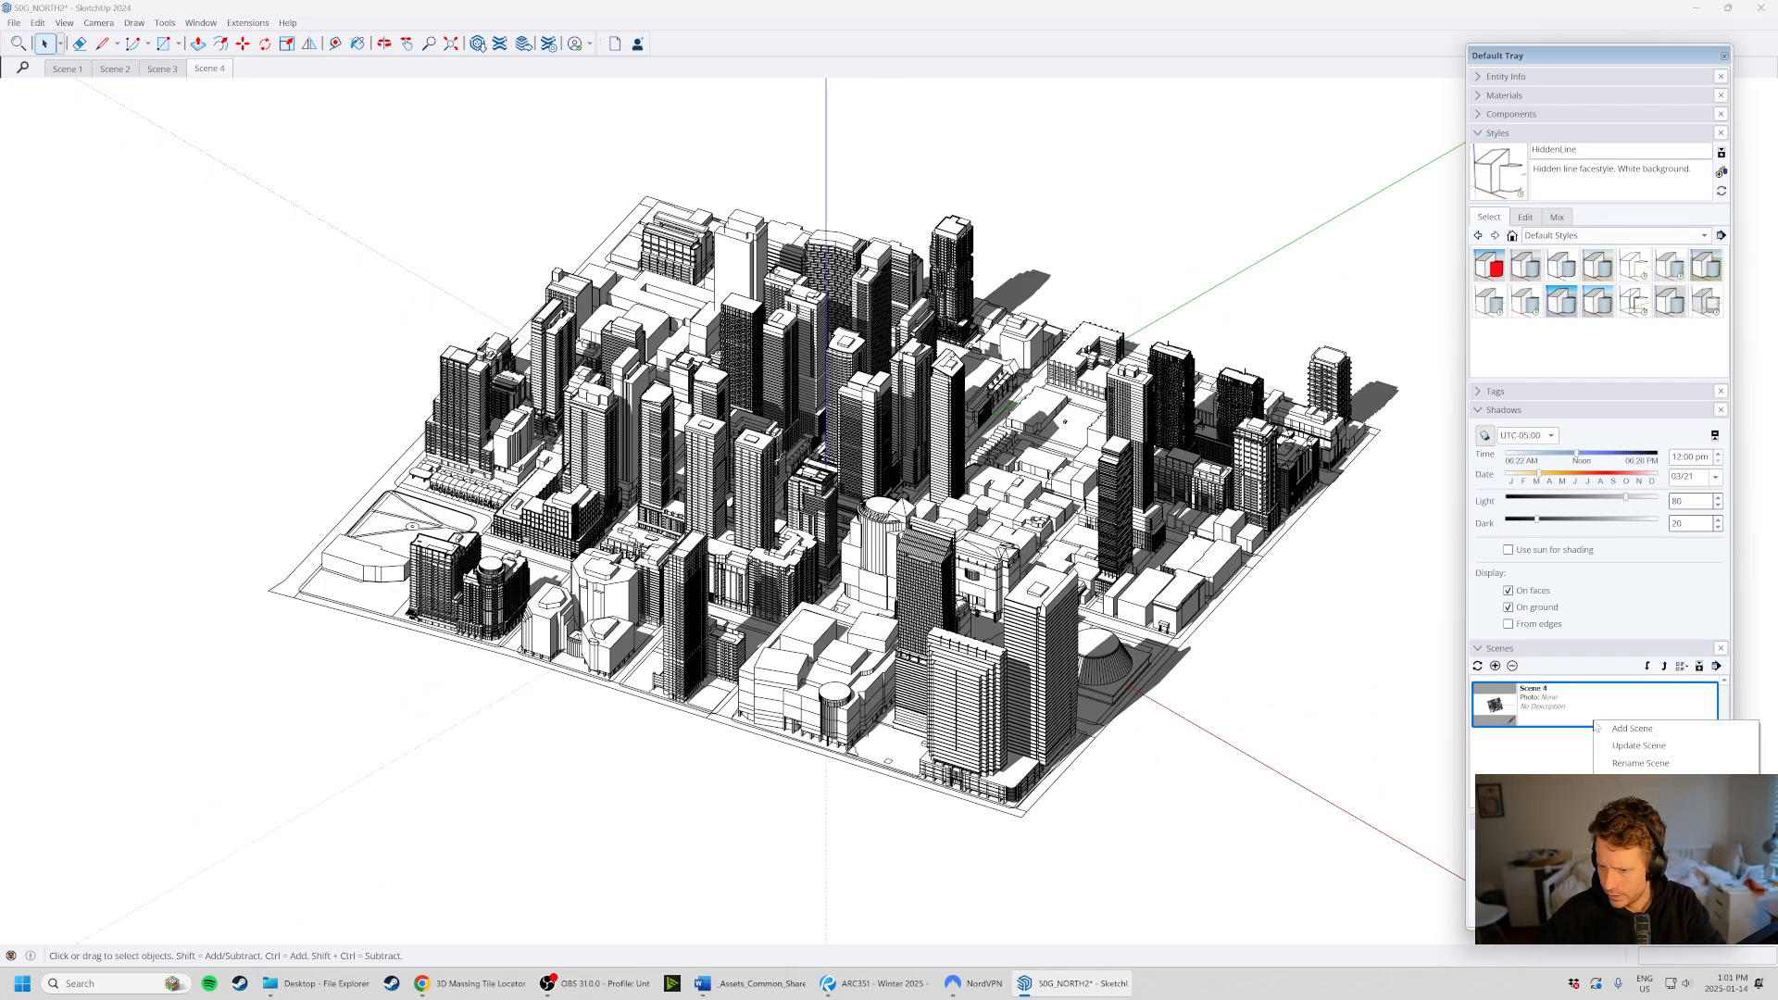
click(1628, 748)
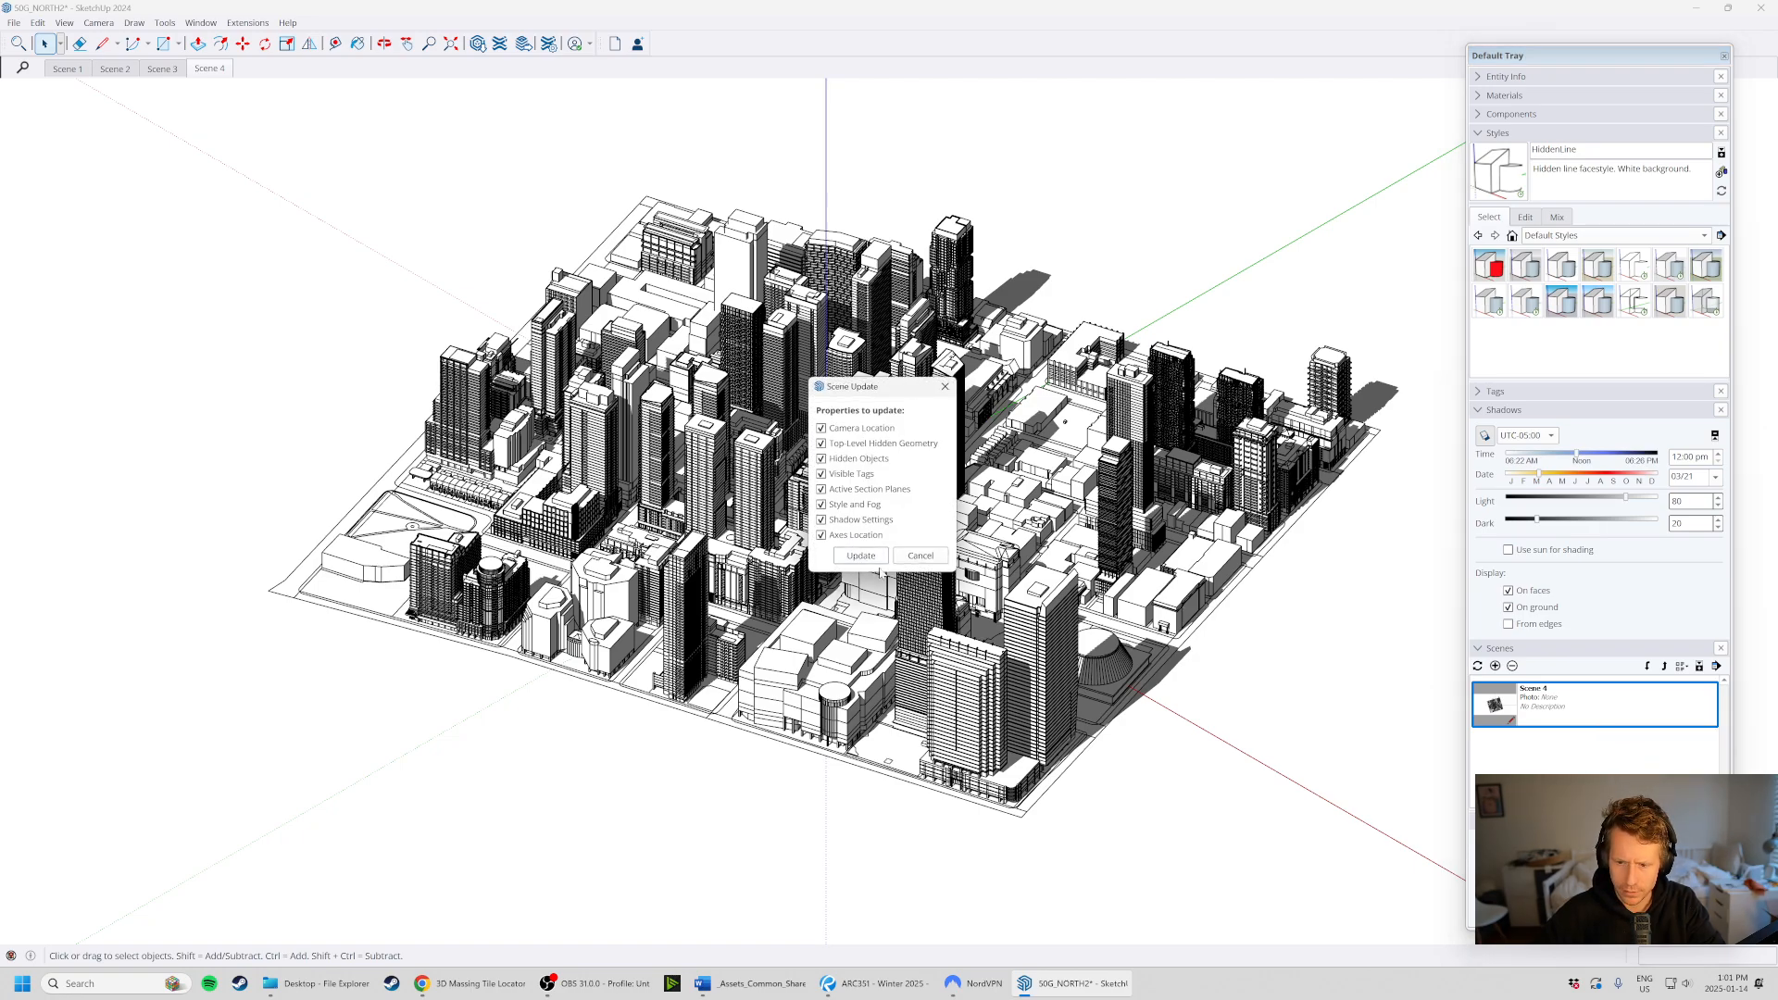
click(861, 555)
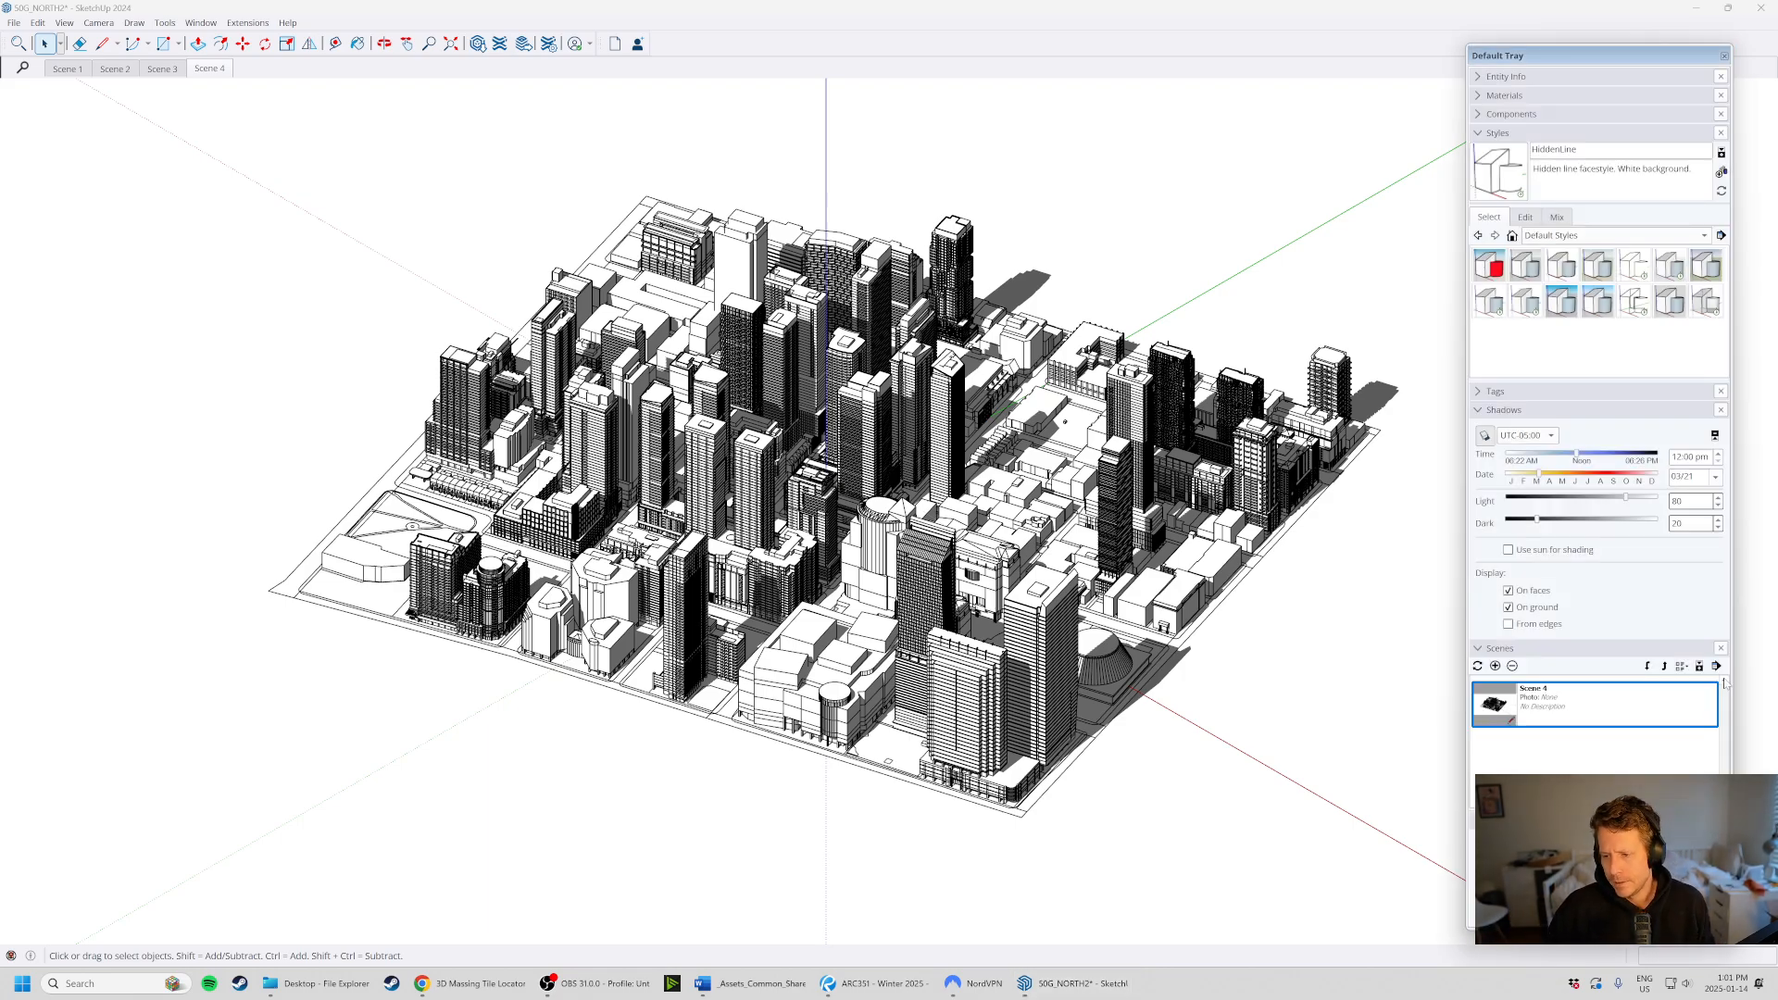
- Set the shadow date to December 21 and update Scene 3 with all properties of the isometric view
scroll(1595, 732, up, 3)
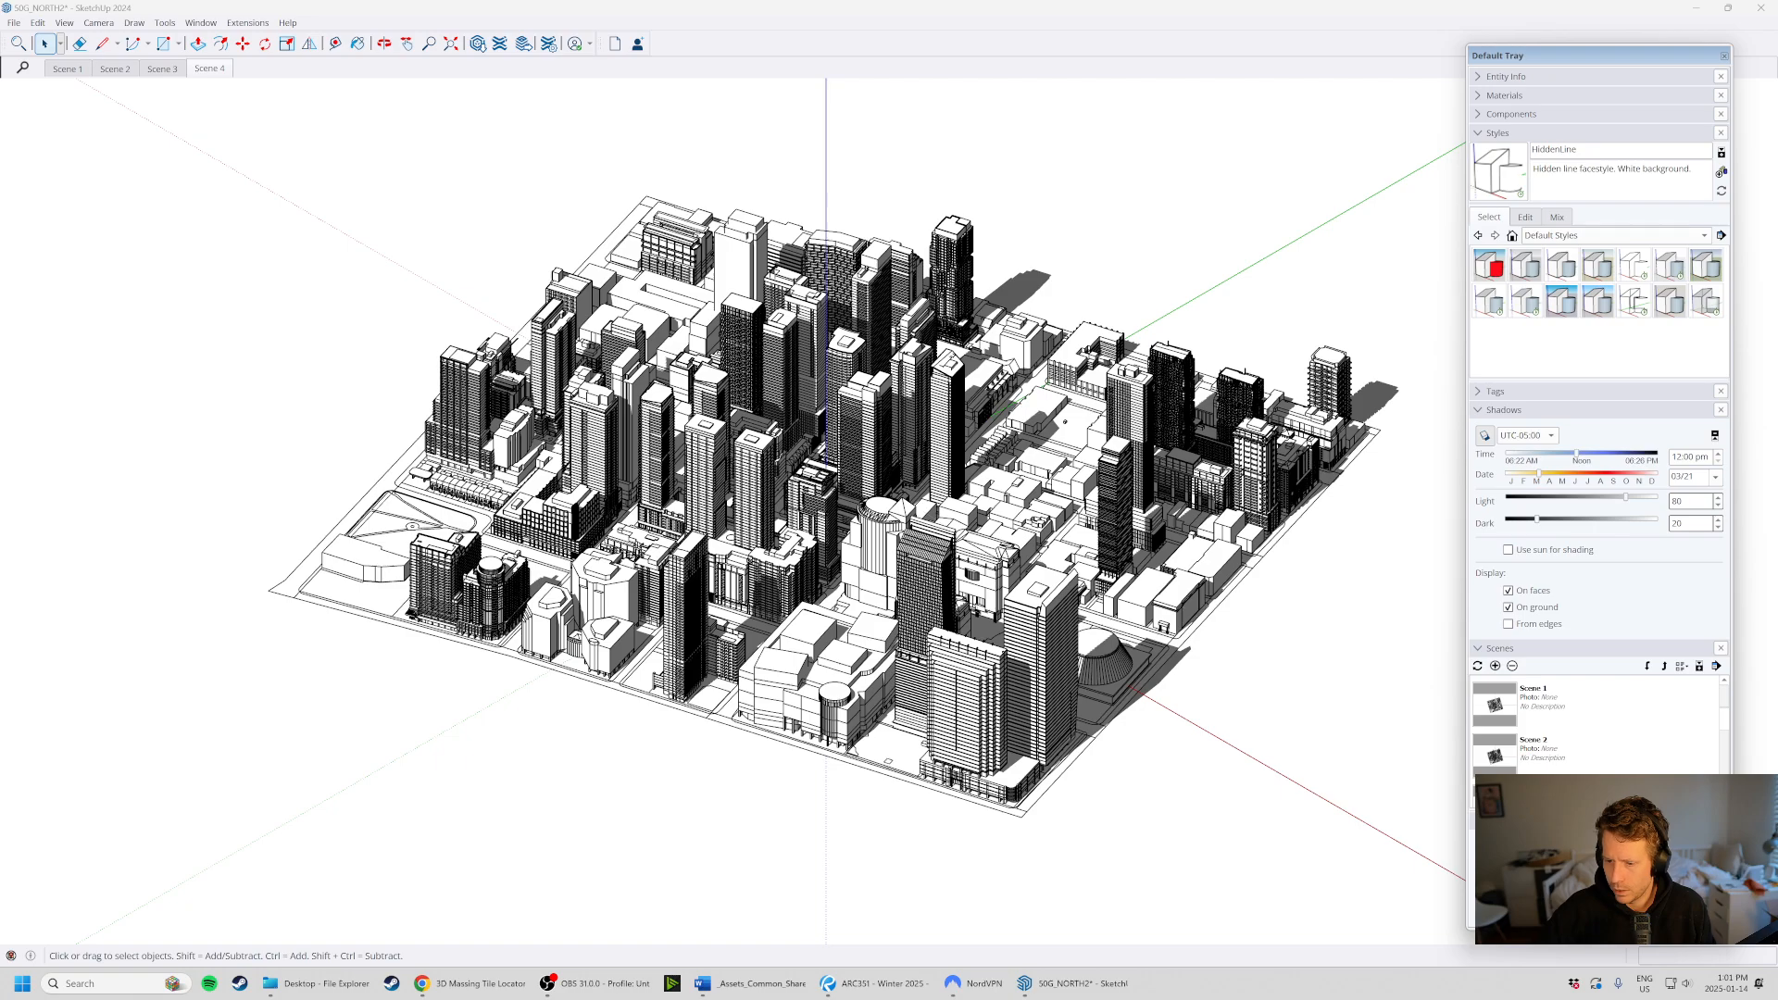
click(1715, 477)
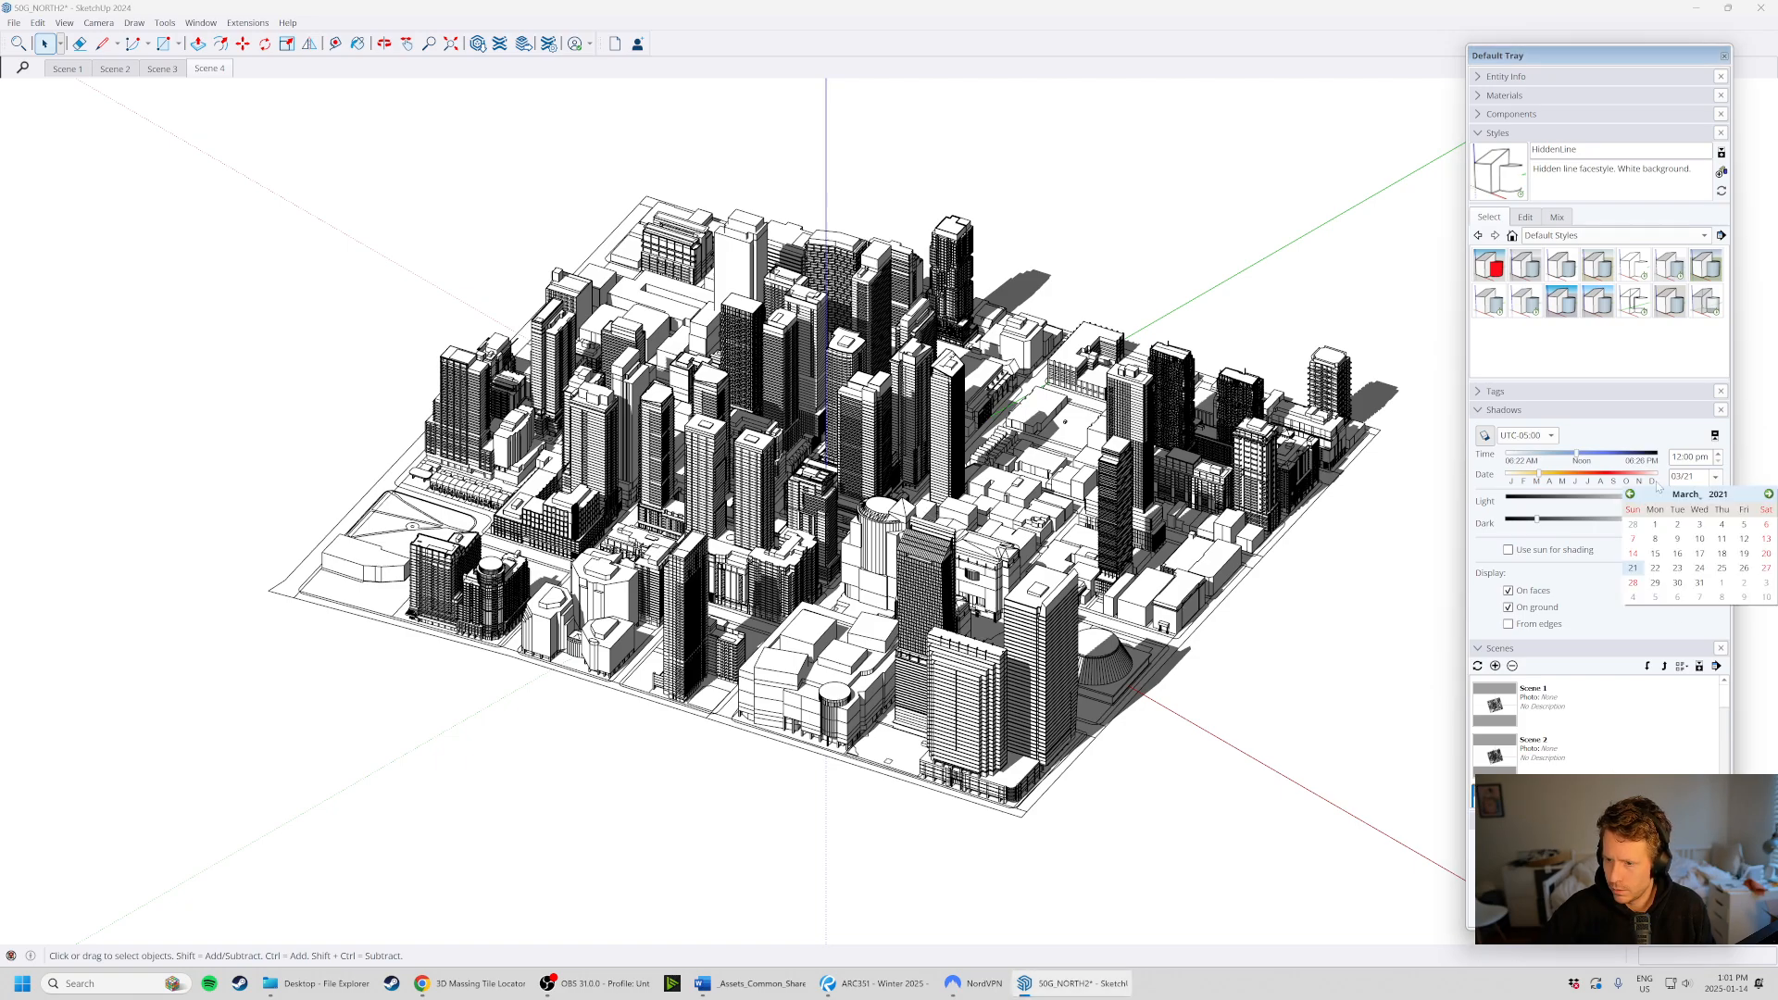
click(1630, 493)
click(1630, 494)
click(1630, 494)
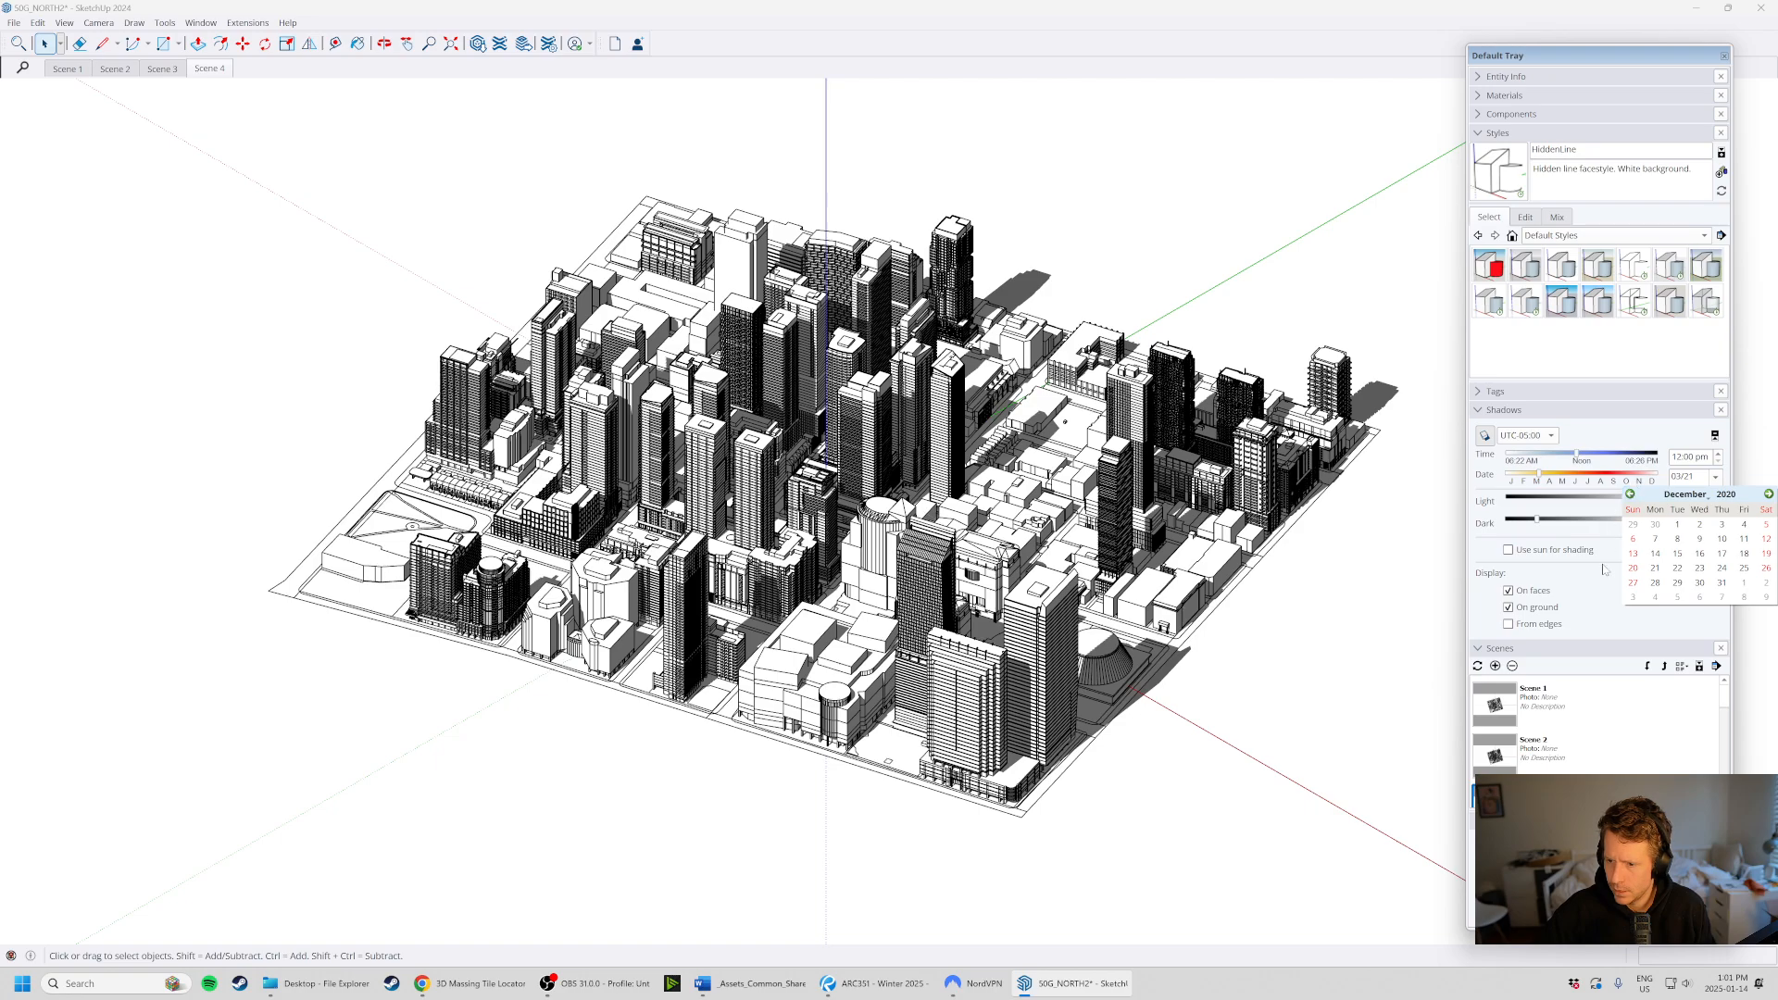
click(1655, 568)
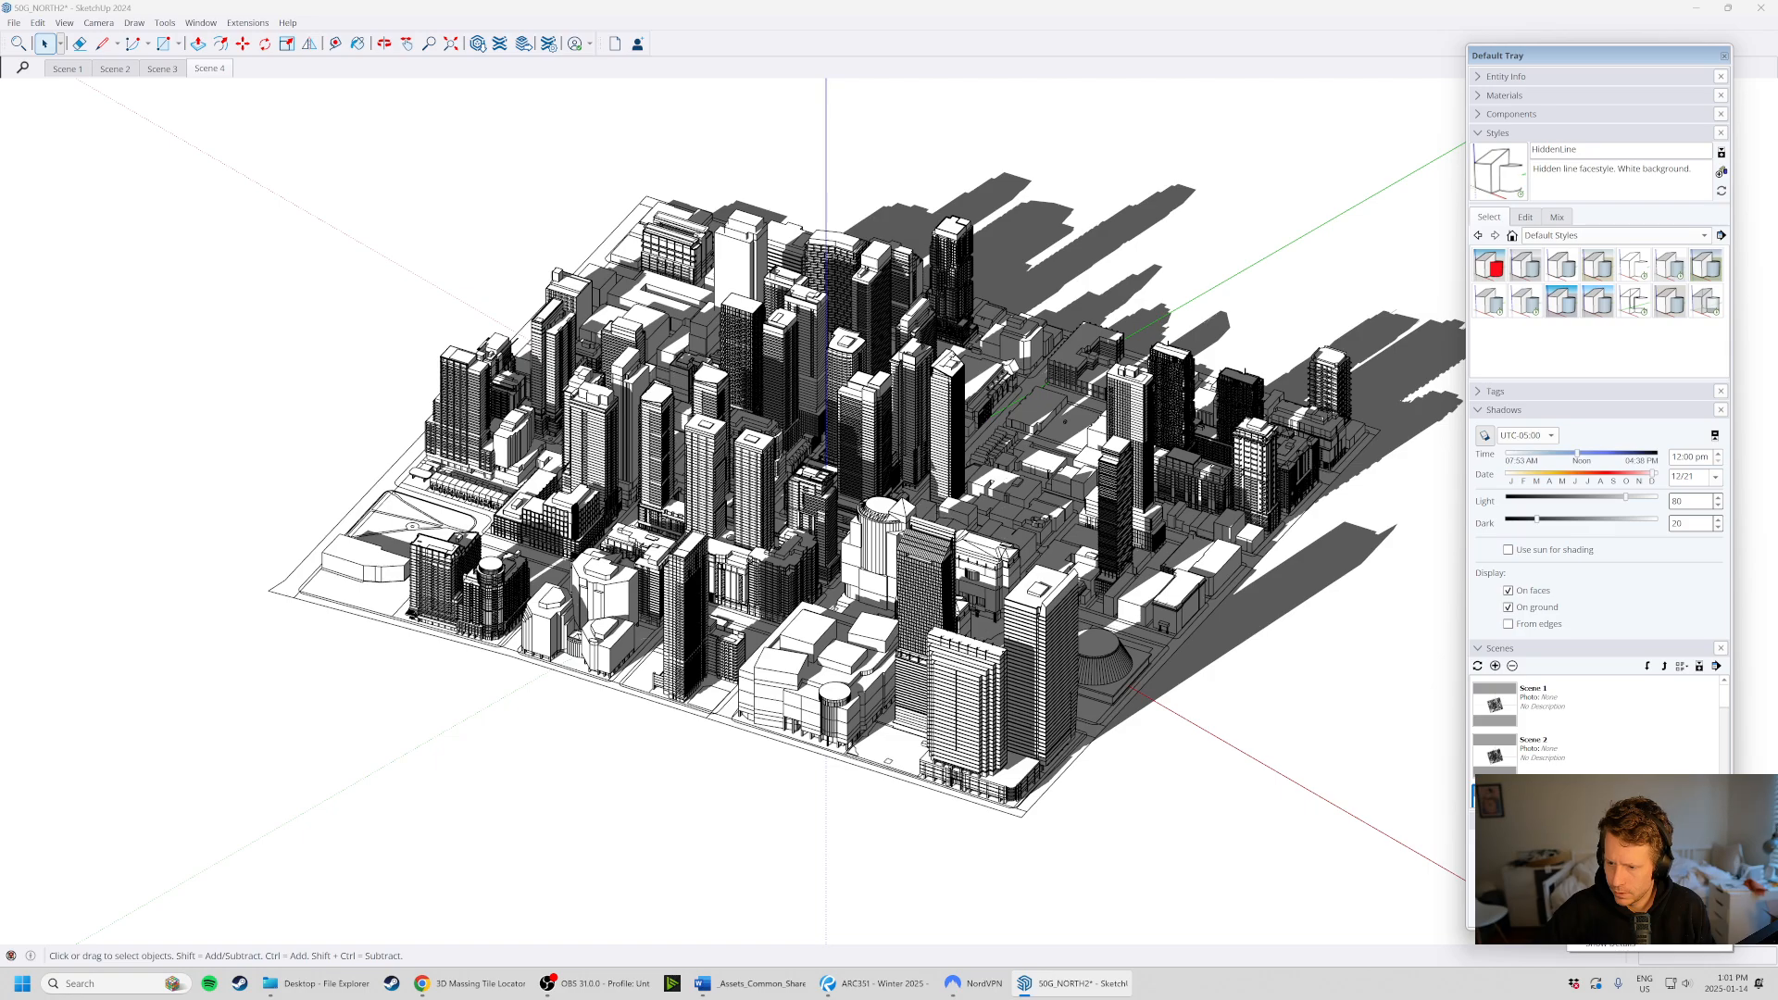
click(1611, 880)
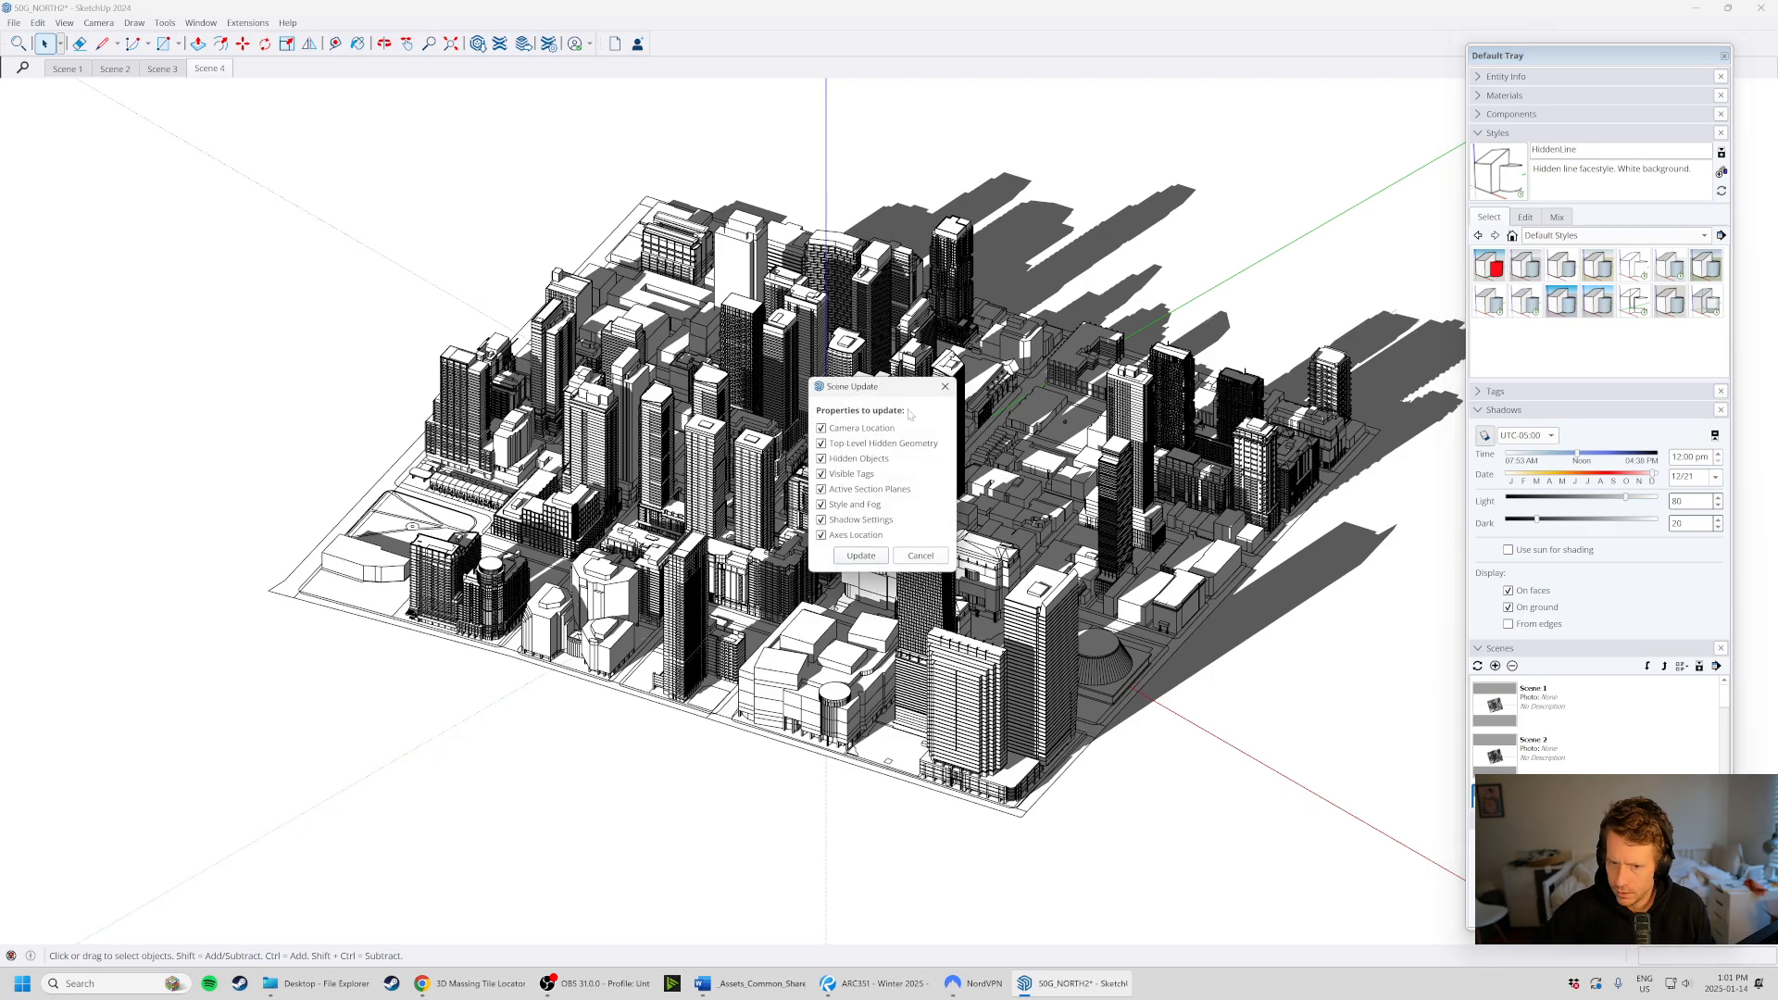
click(859, 556)
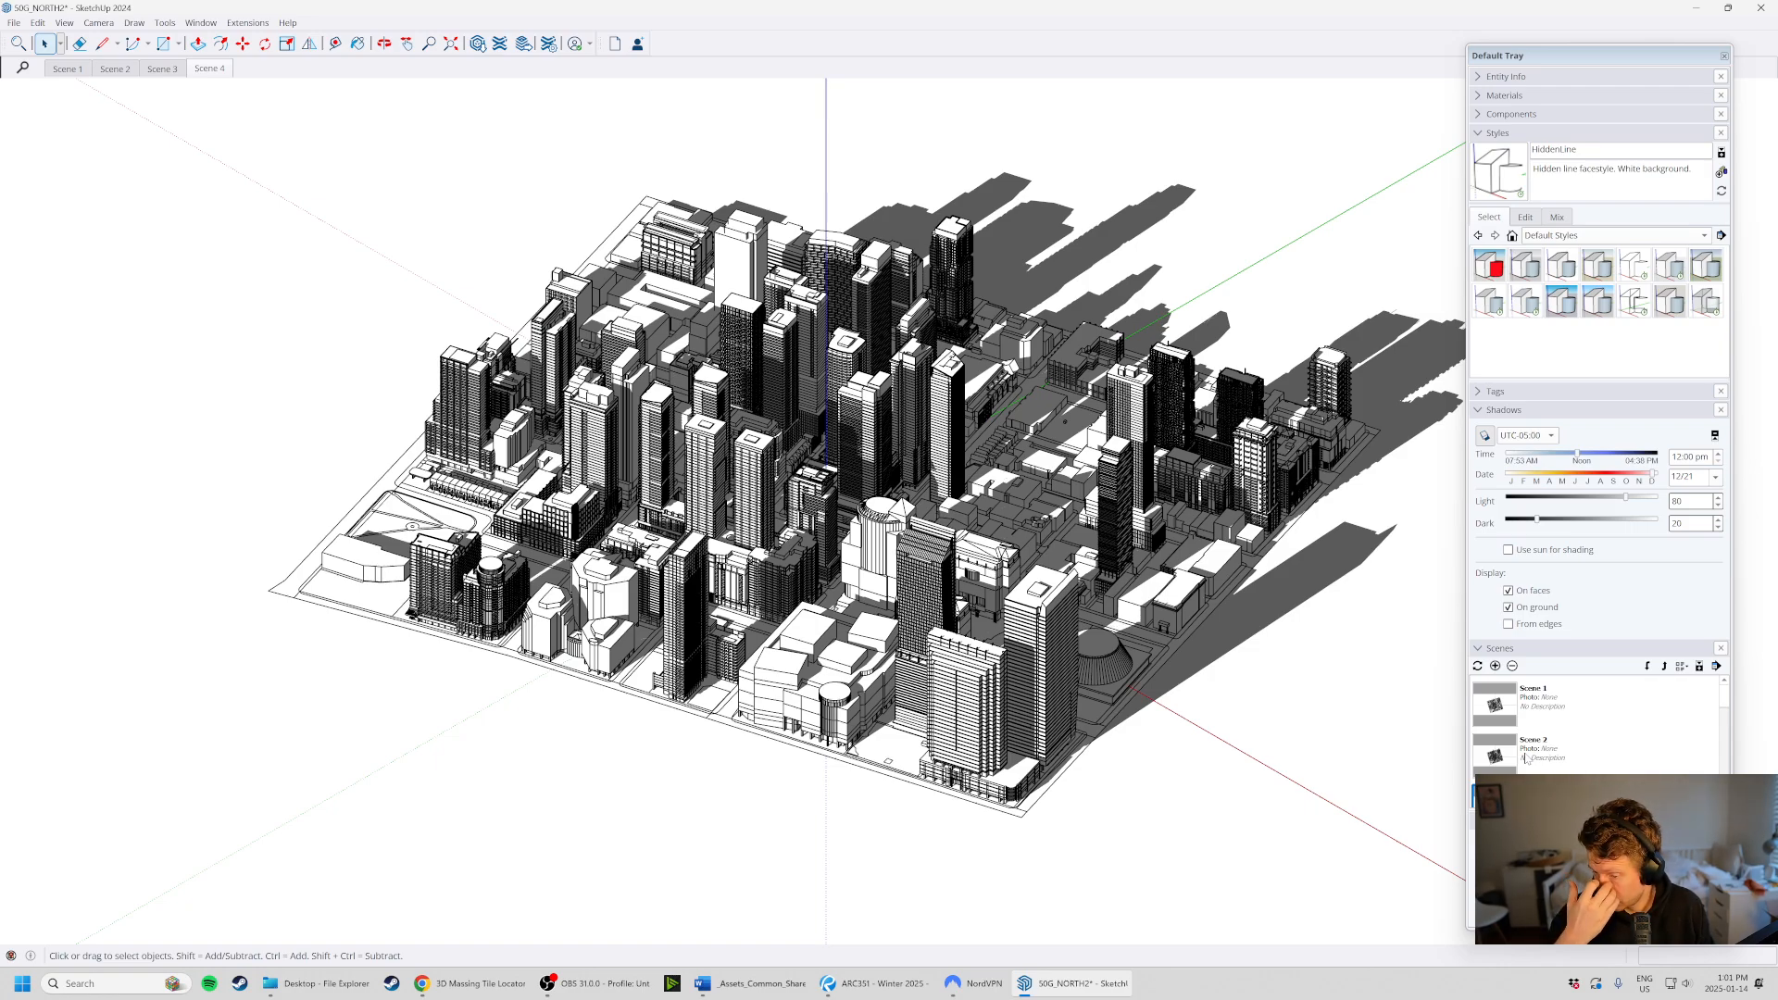
- Select Scene 2 in the scene list and set the shadow date to September 21
click(1584, 758)
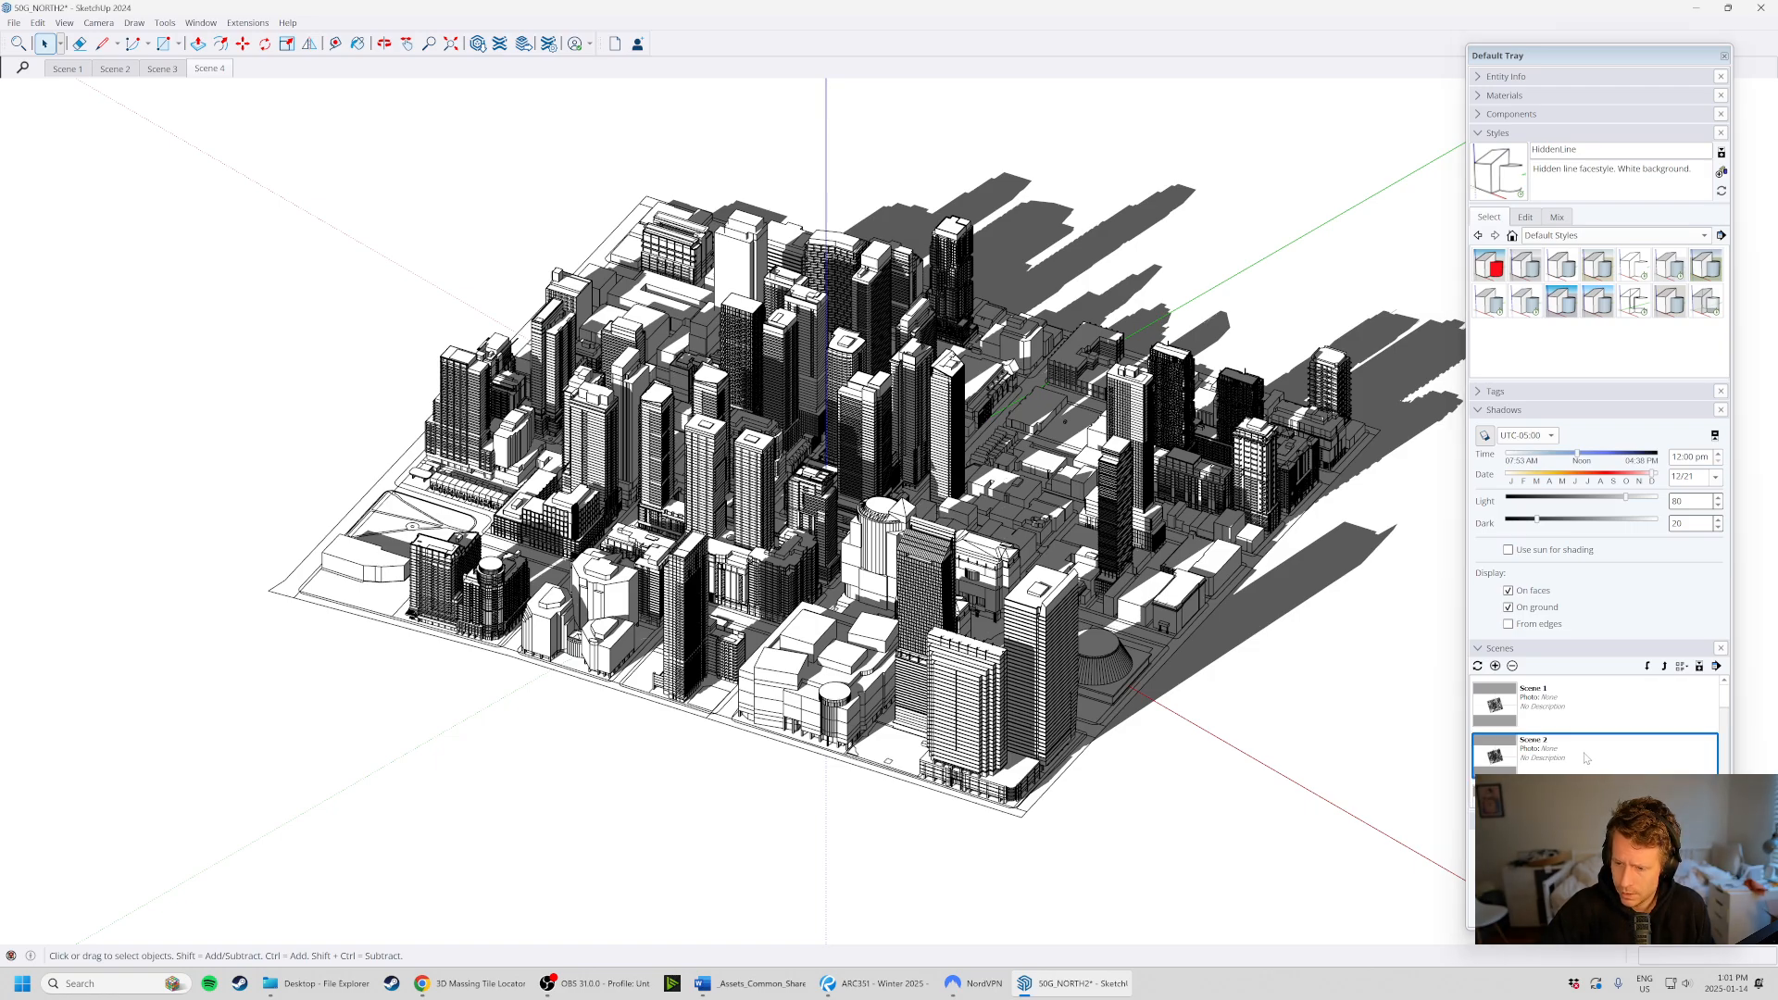
click(1717, 479)
click(1631, 495)
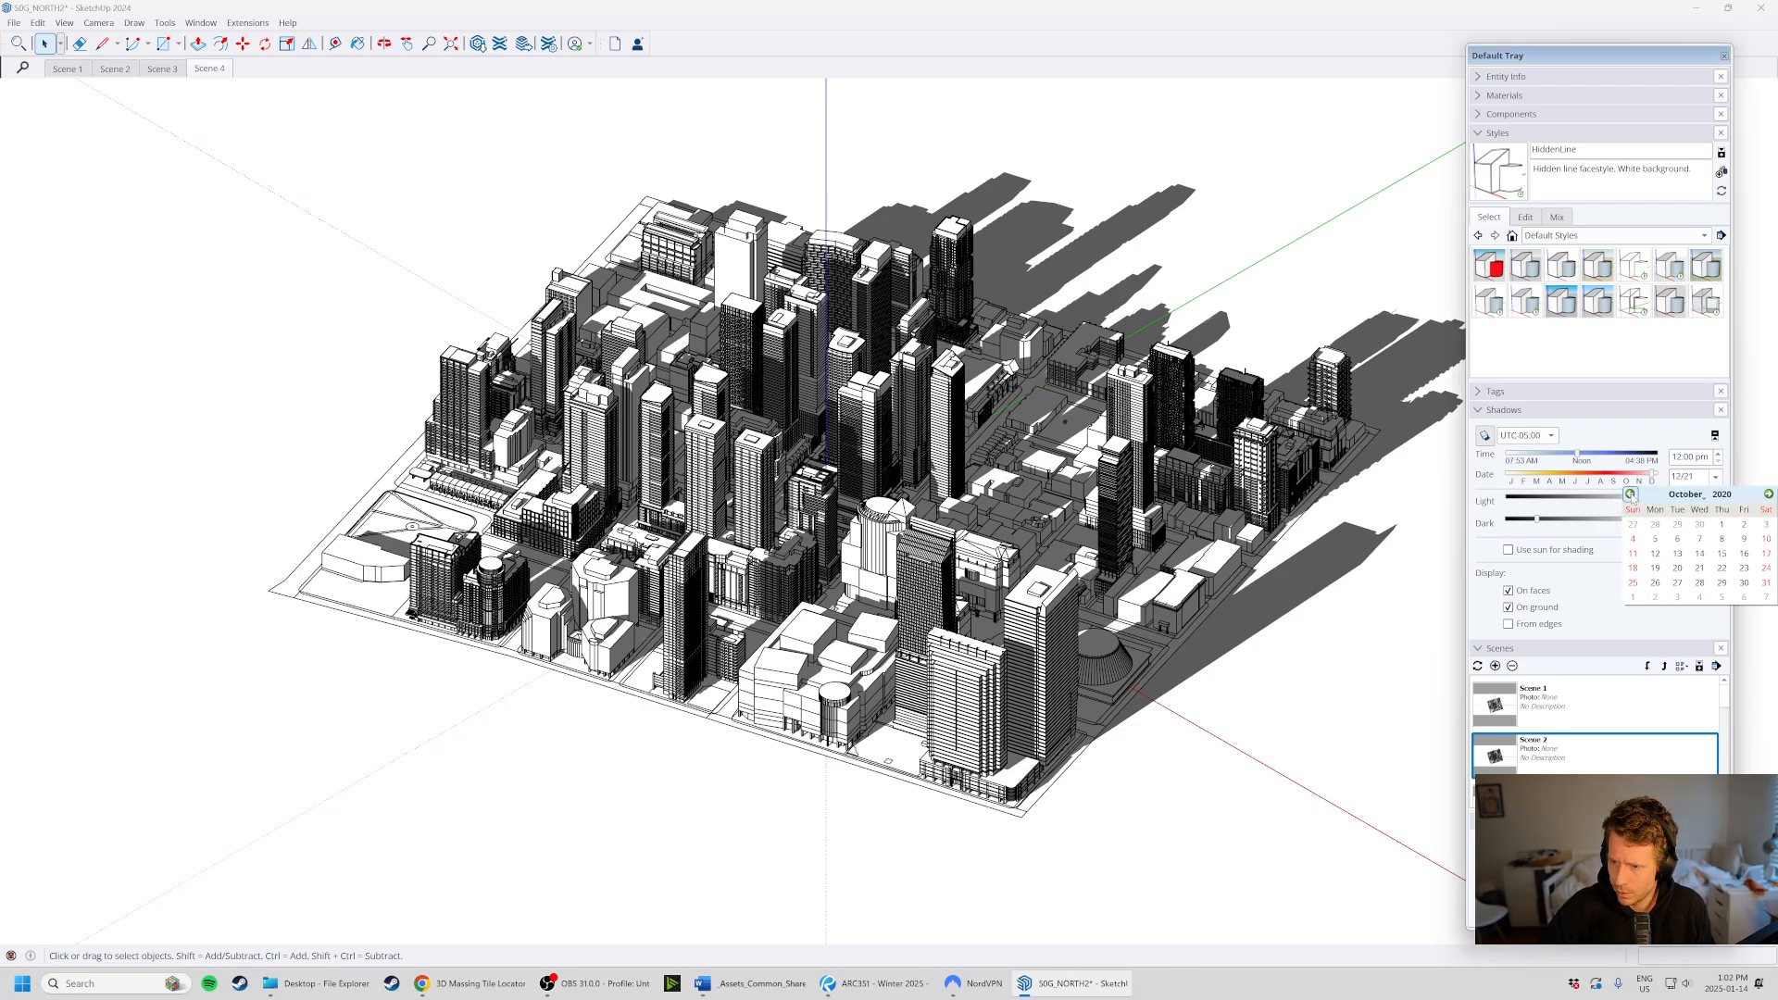
click(1631, 494)
click(1655, 569)
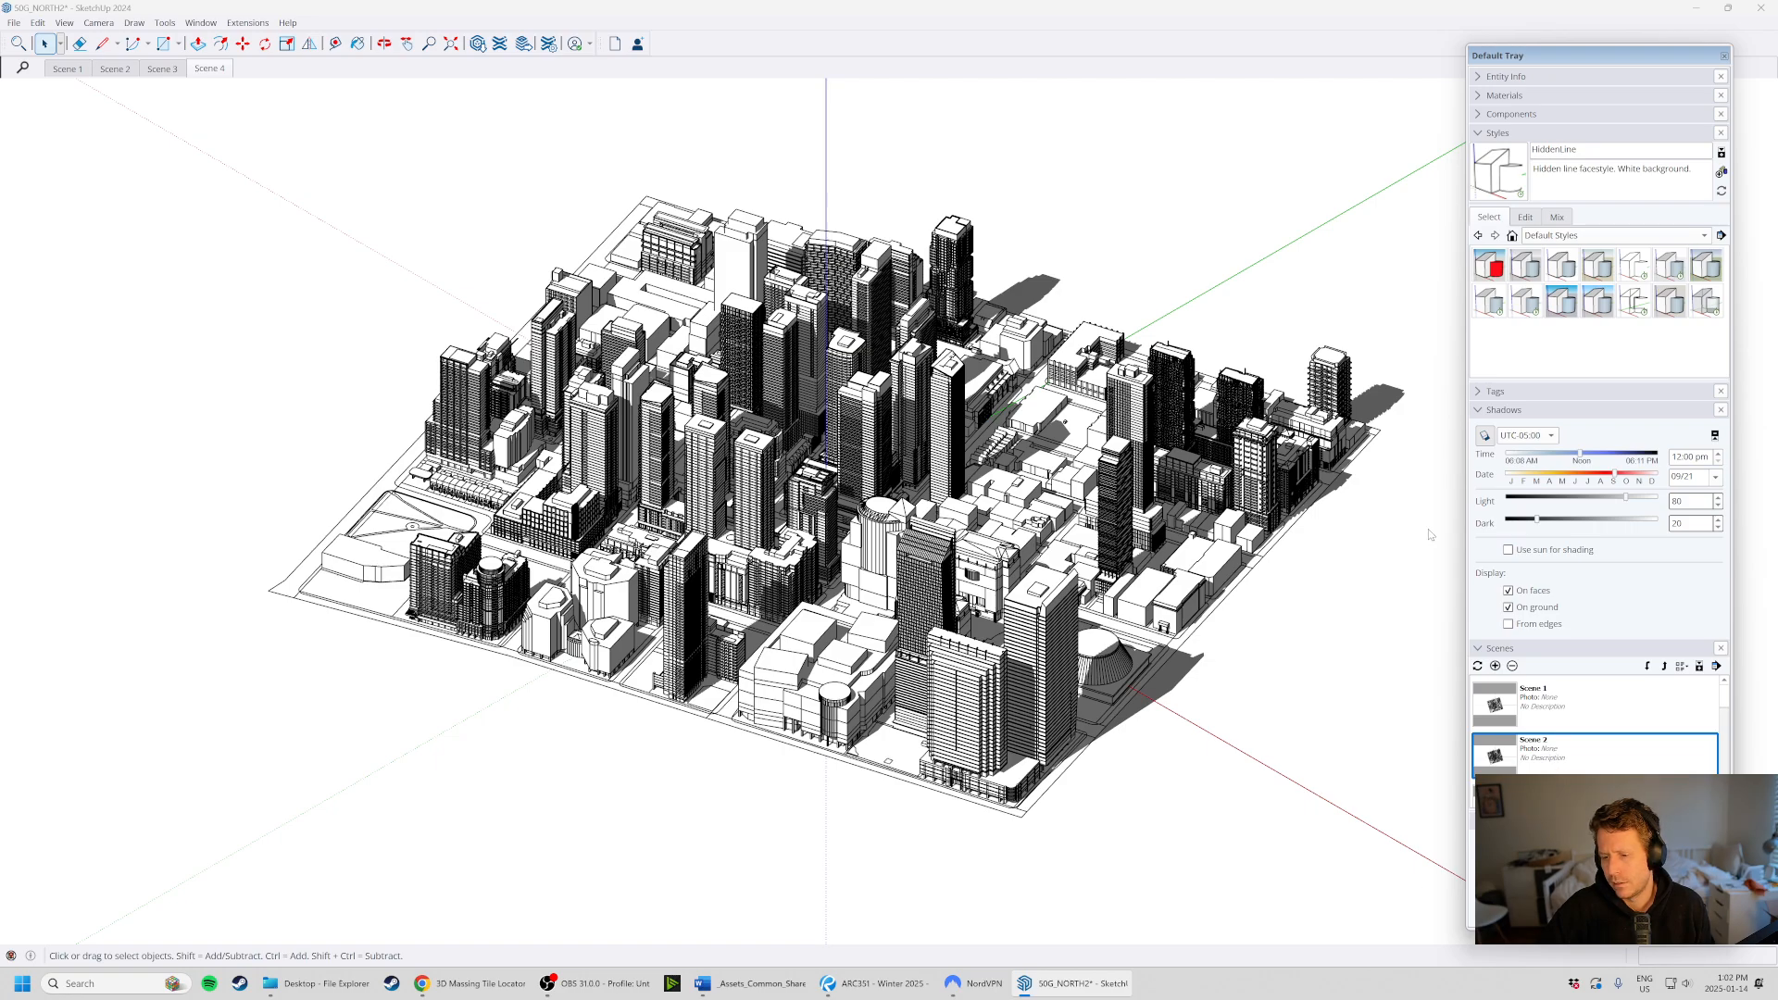
click(1495, 666)
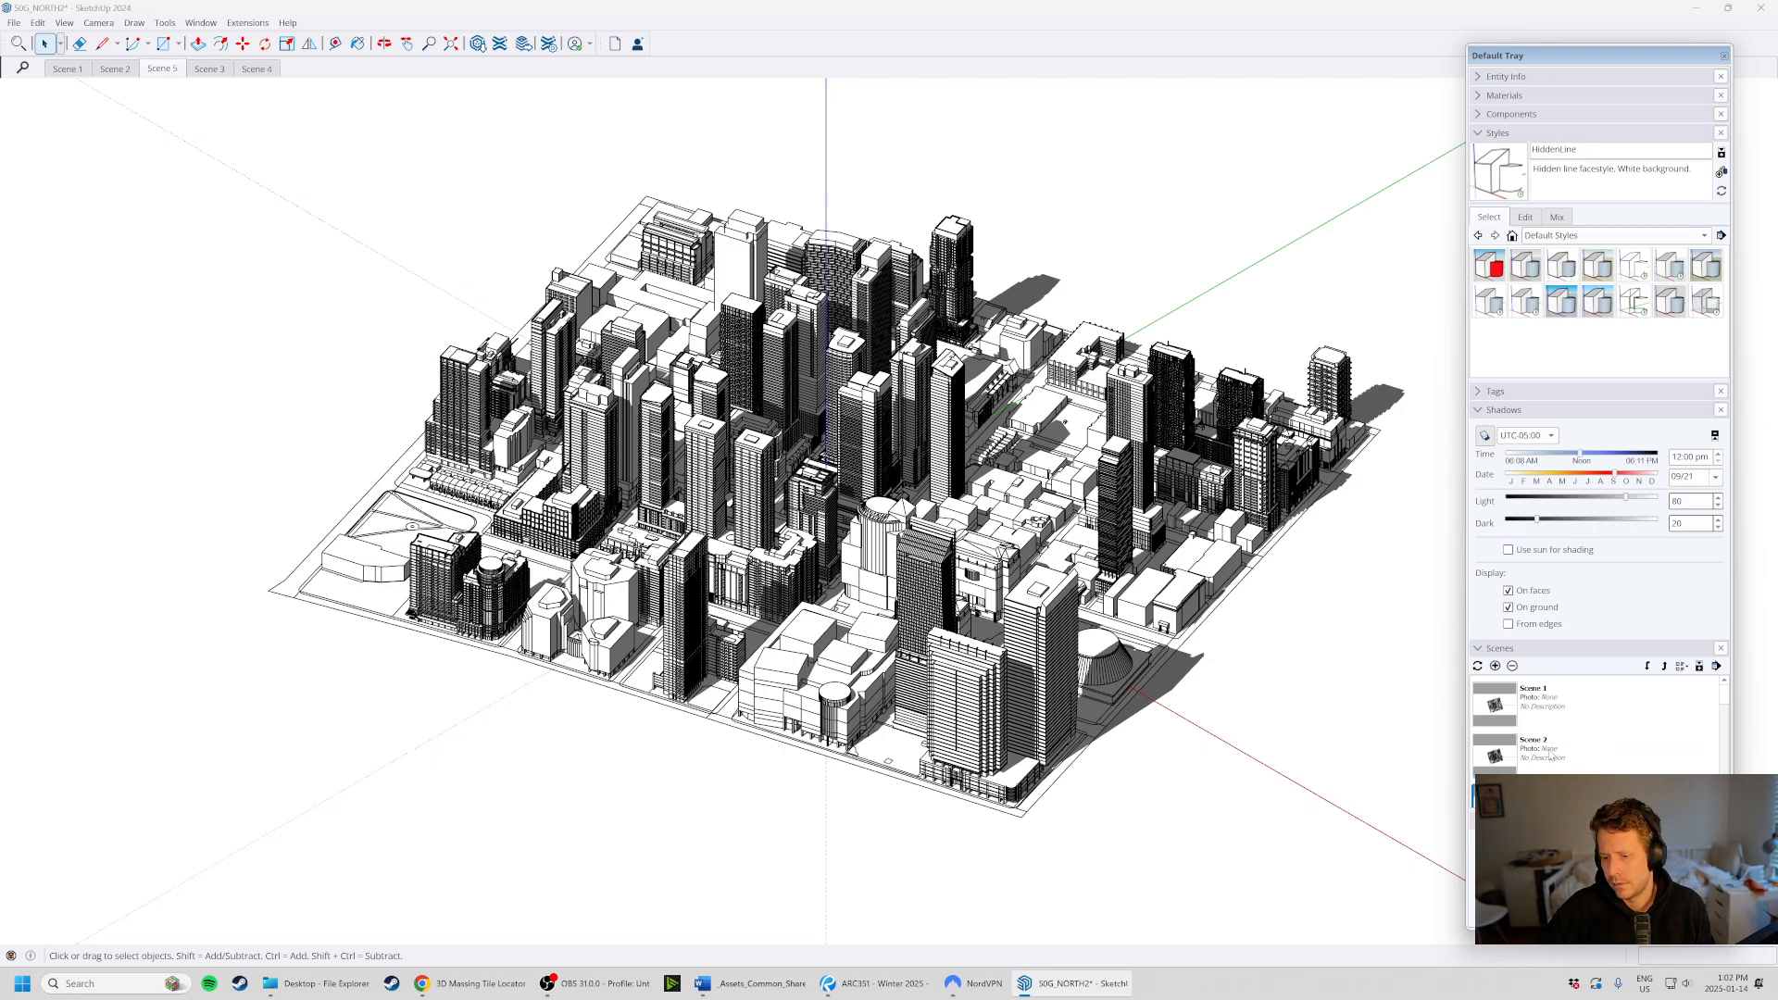
click(1597, 761)
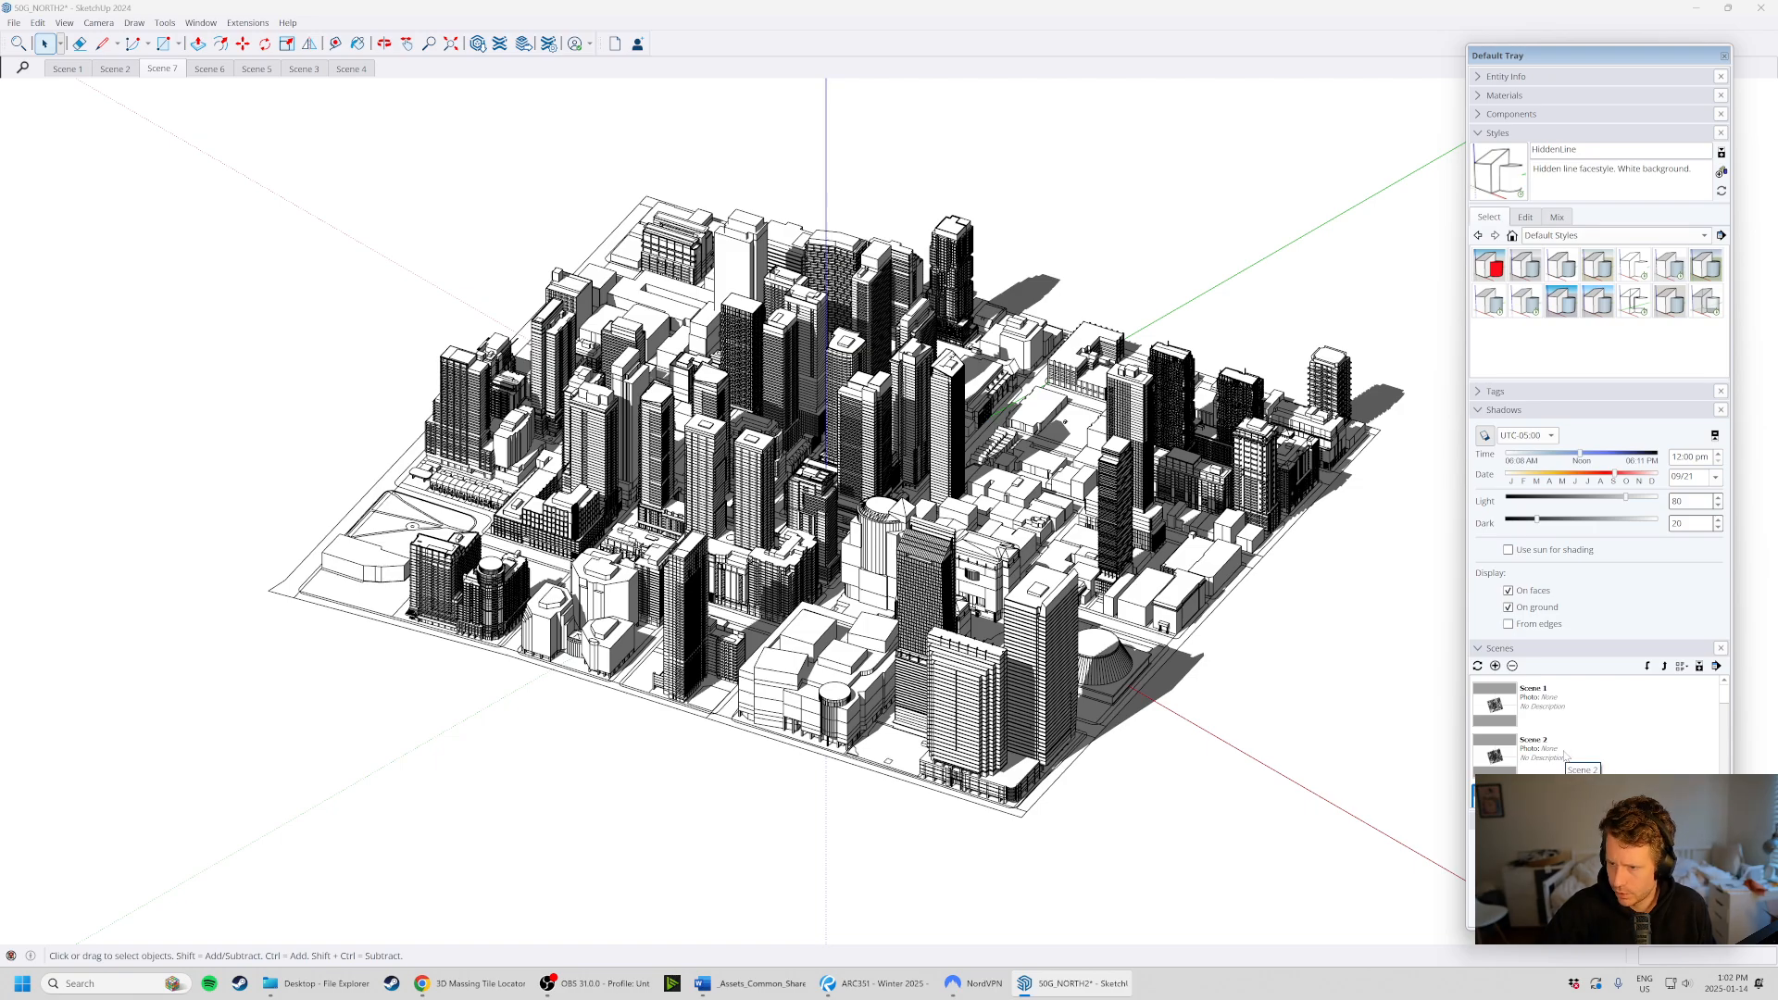
click(1566, 756)
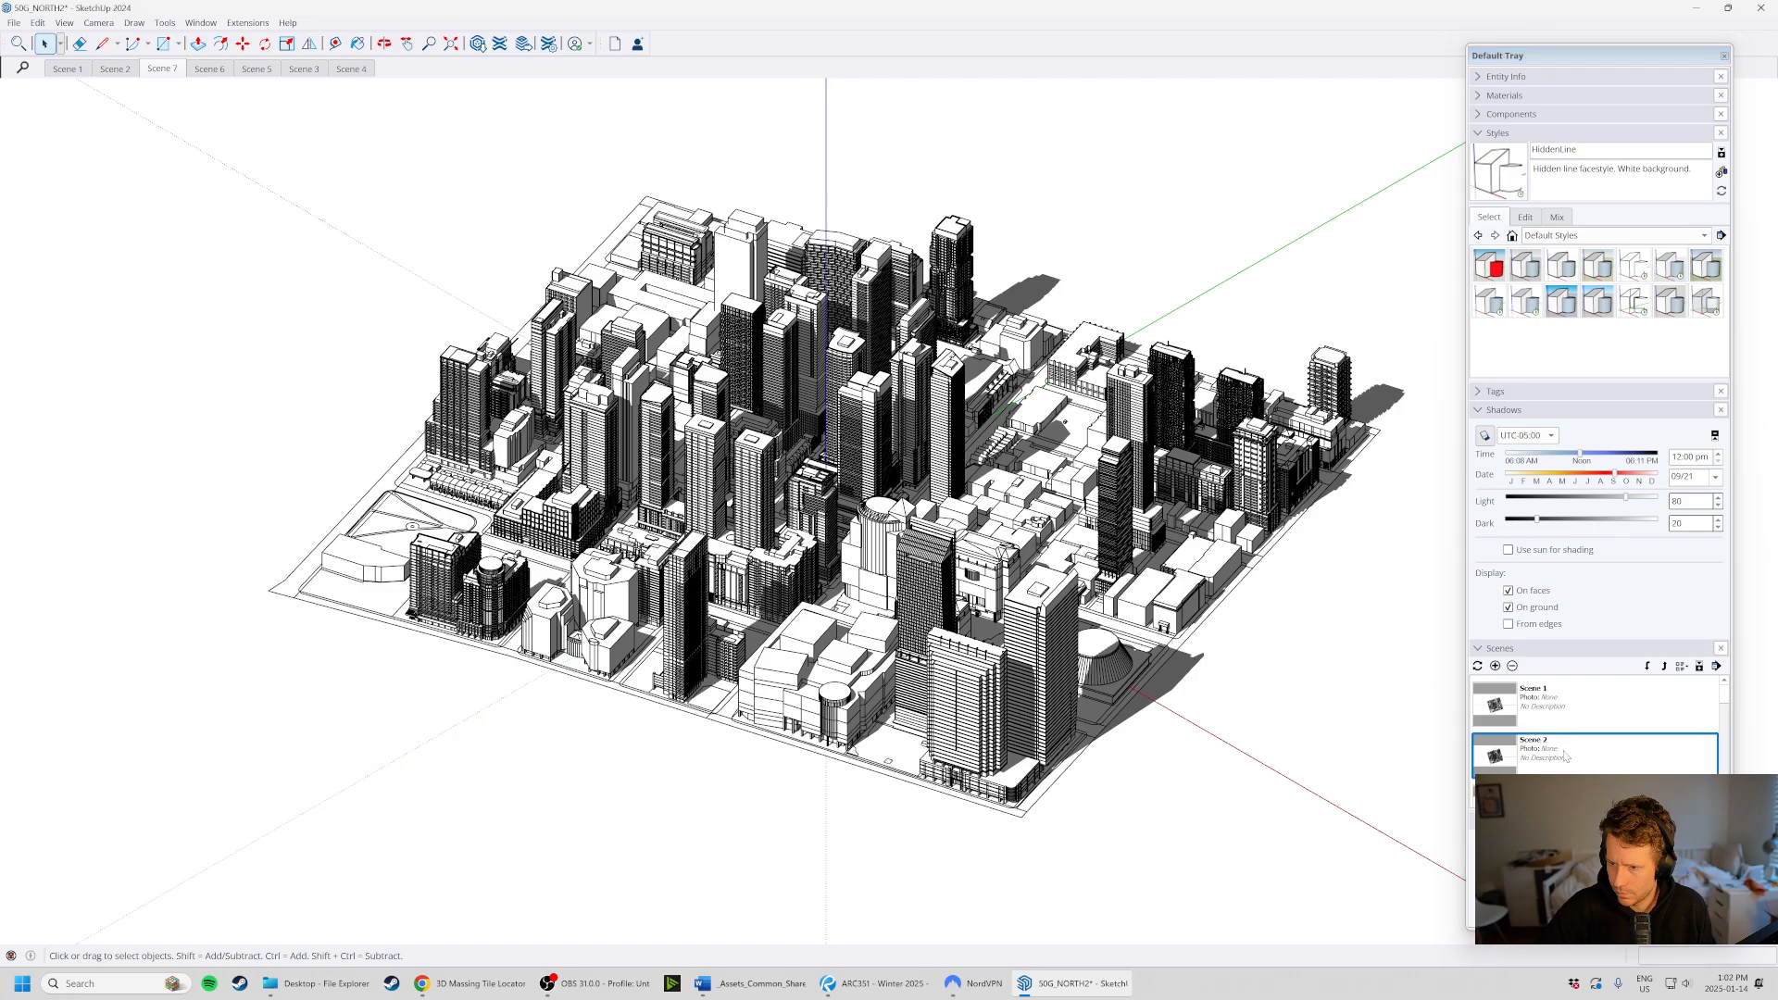
click(1716, 477)
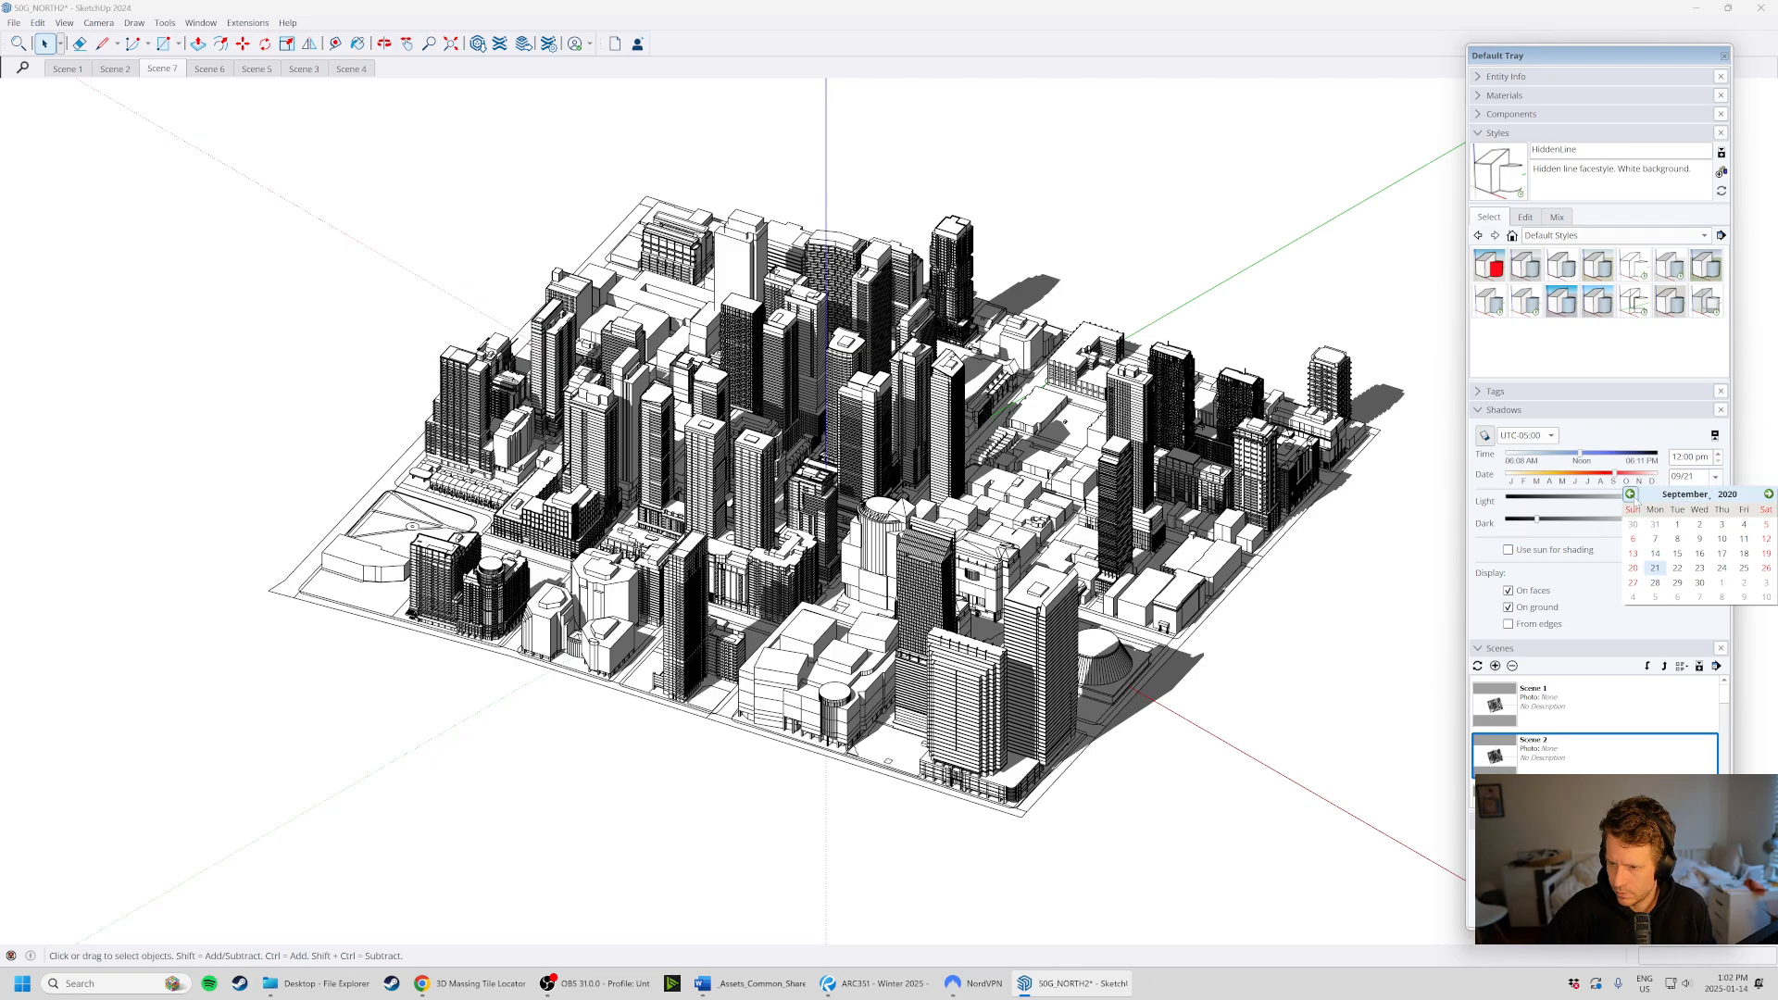
click(1666, 630)
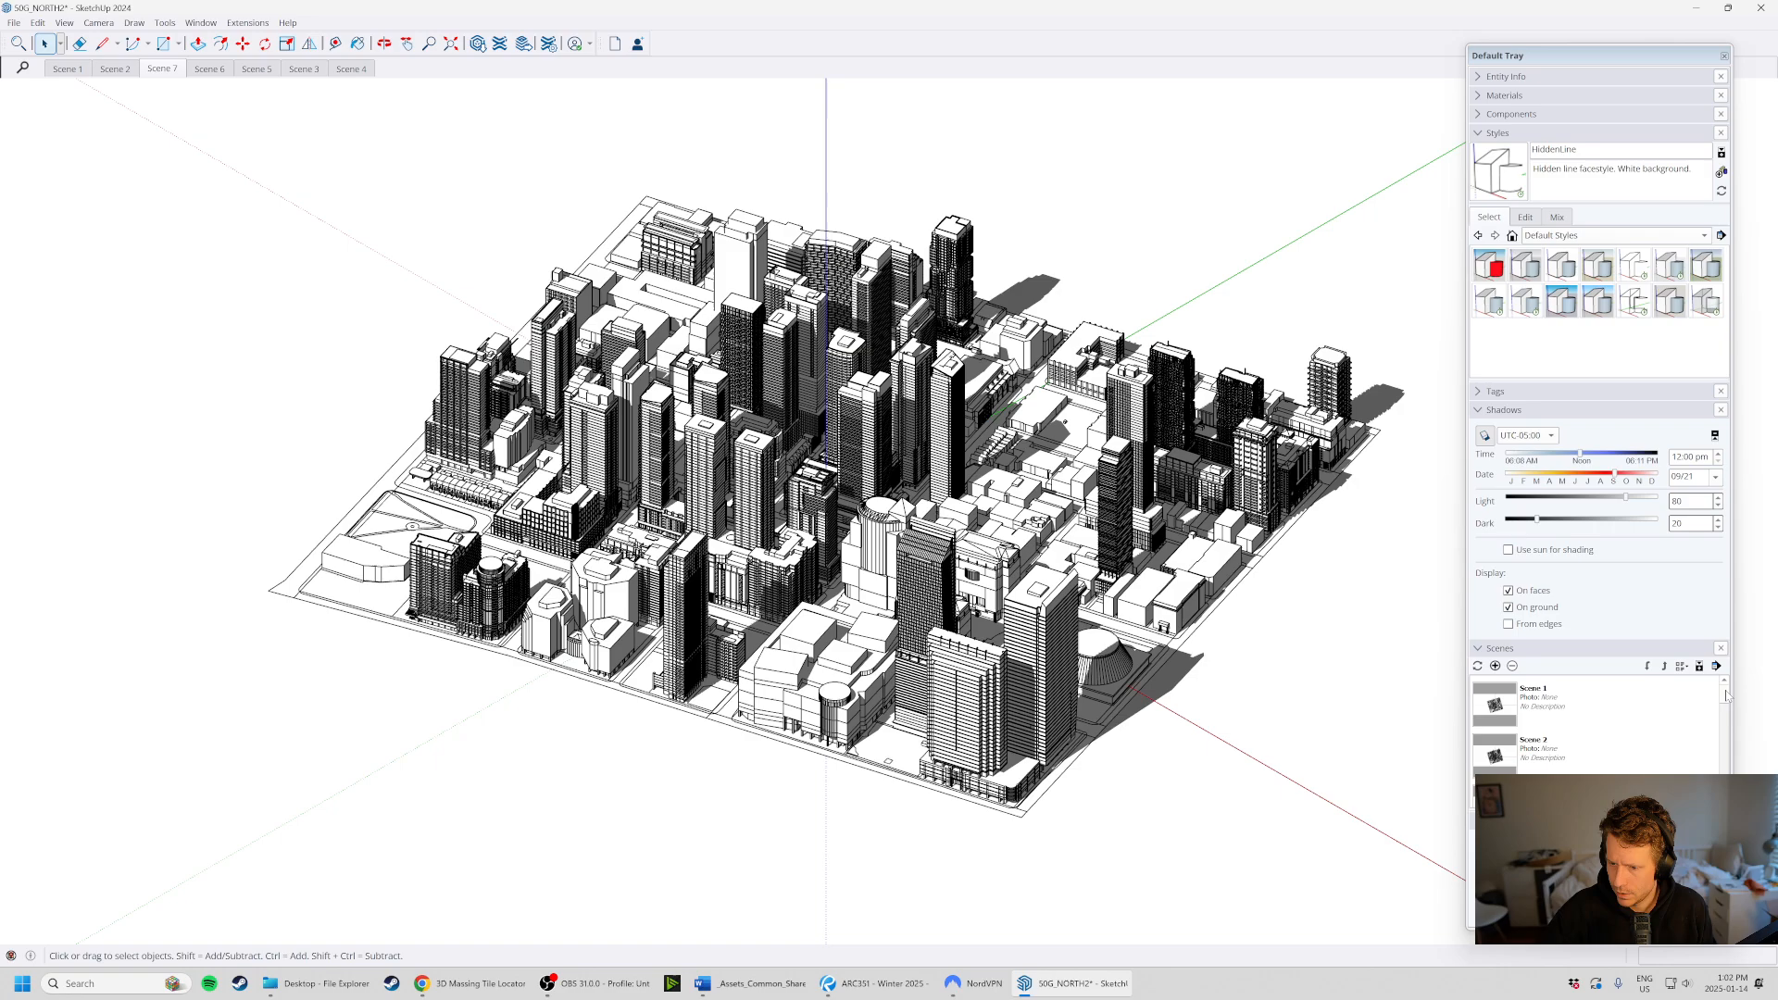
- Delete the extra Scenes 5, 6 and 7 from the scene list
scroll(1725, 700, down, 5)
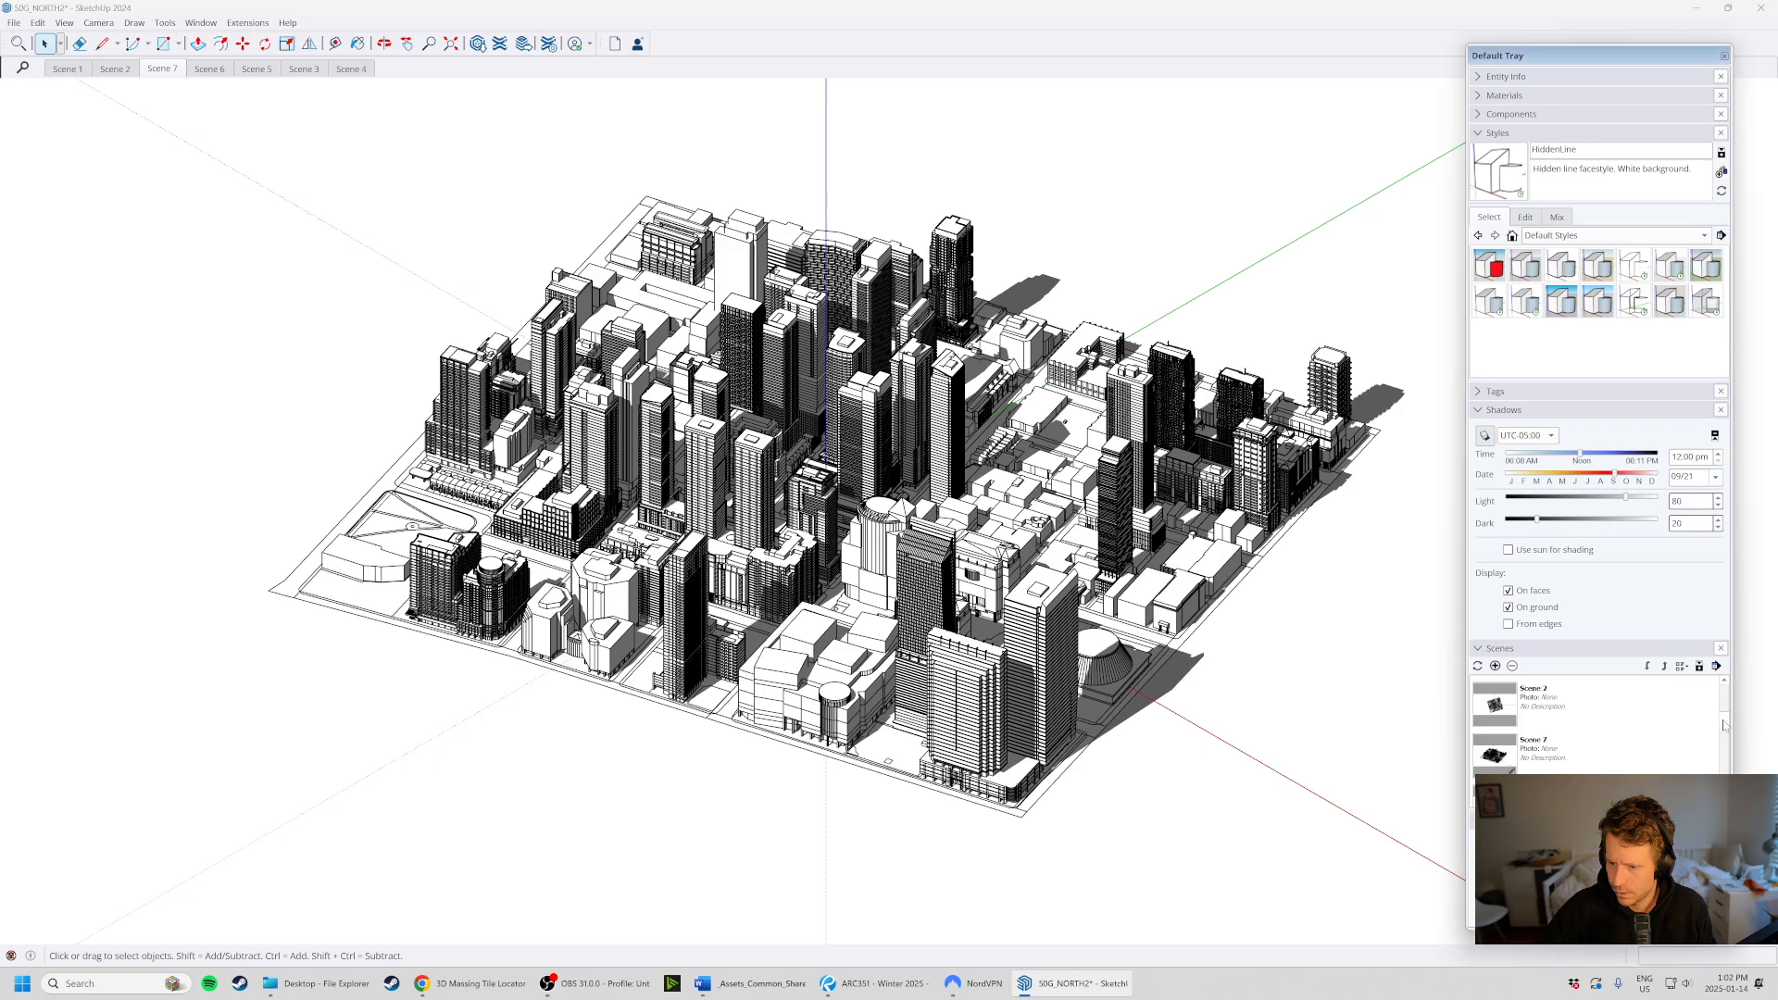
scroll(1597, 722, up, 1)
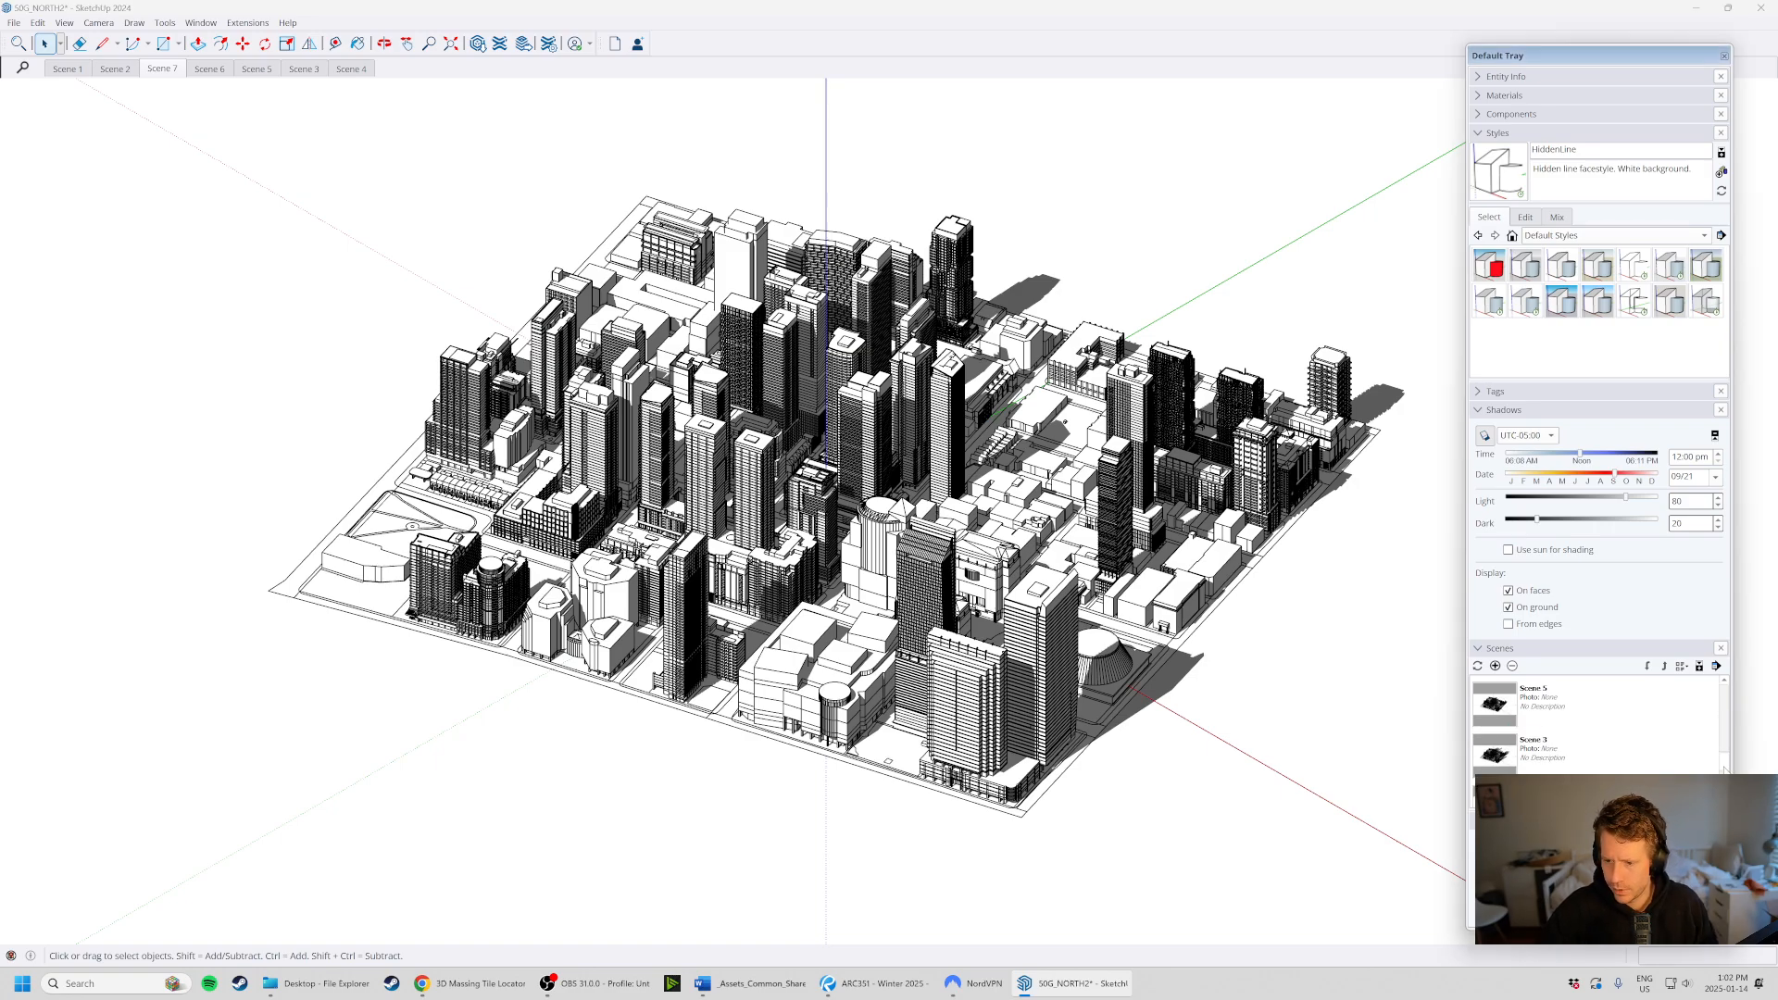
scroll(1677, 748, up, 2)
click(1578, 752)
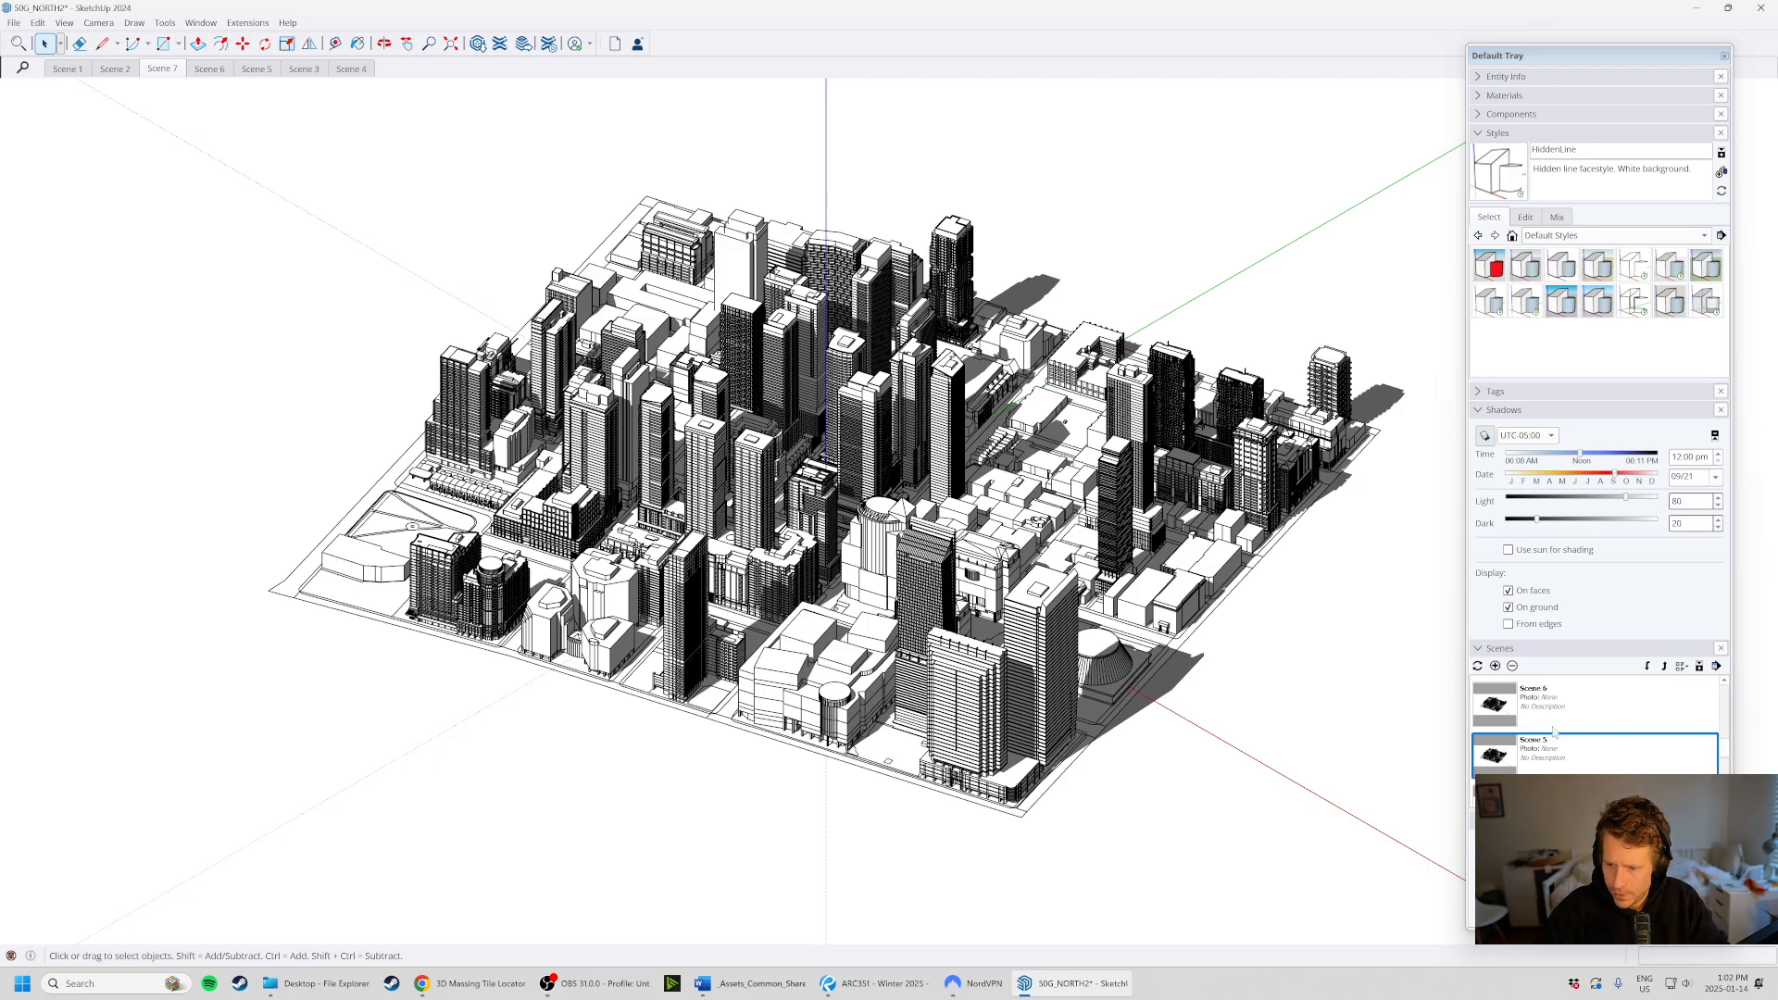
shift+click(1560, 706)
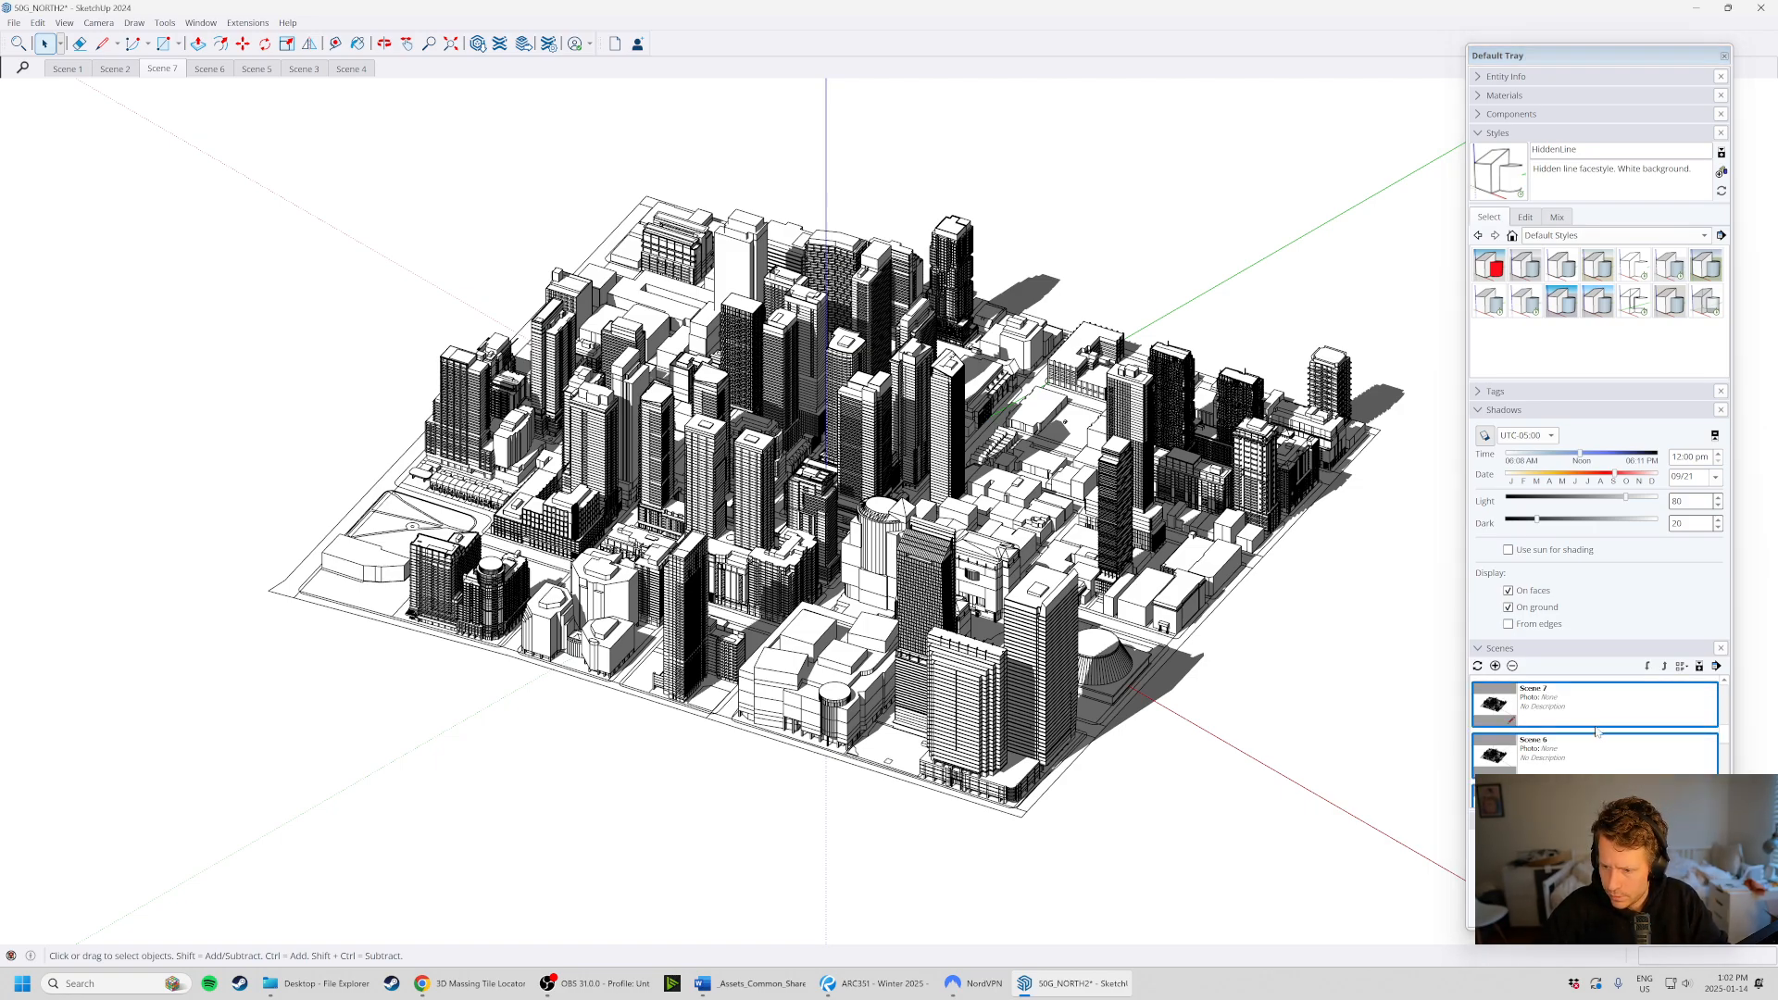
scroll(1567, 708, up, 1)
right_click(1571, 708)
click(1594, 764)
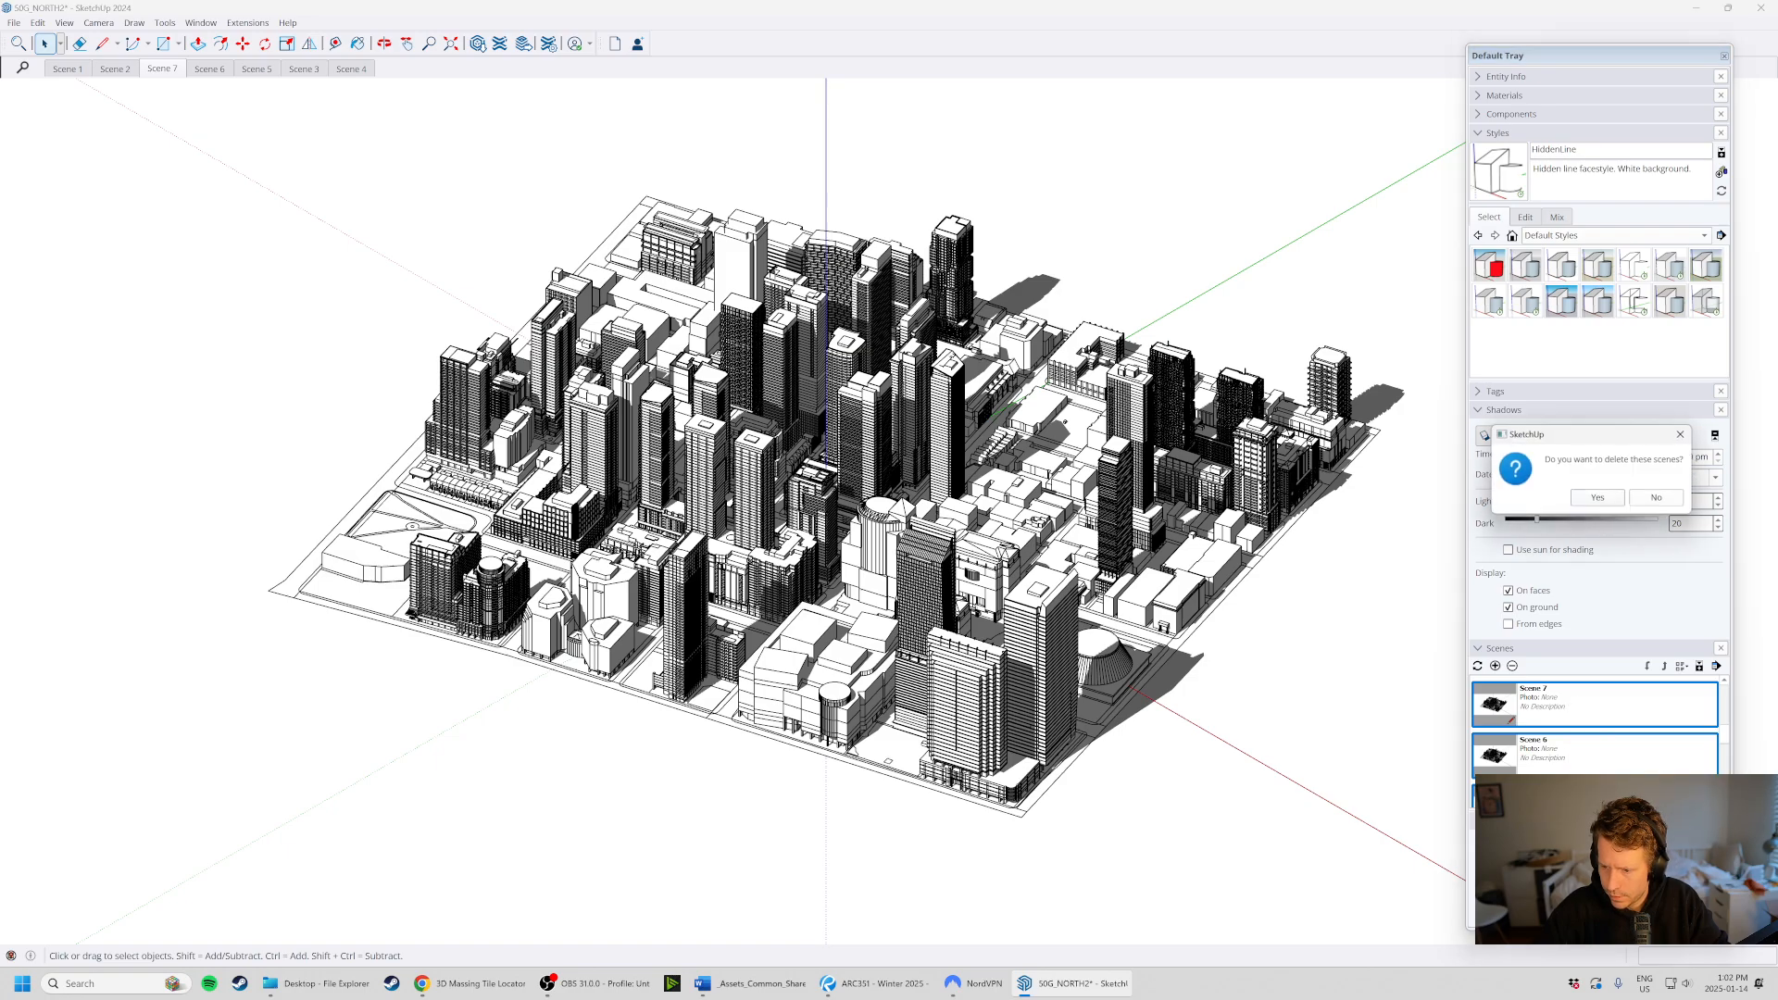
click(1597, 499)
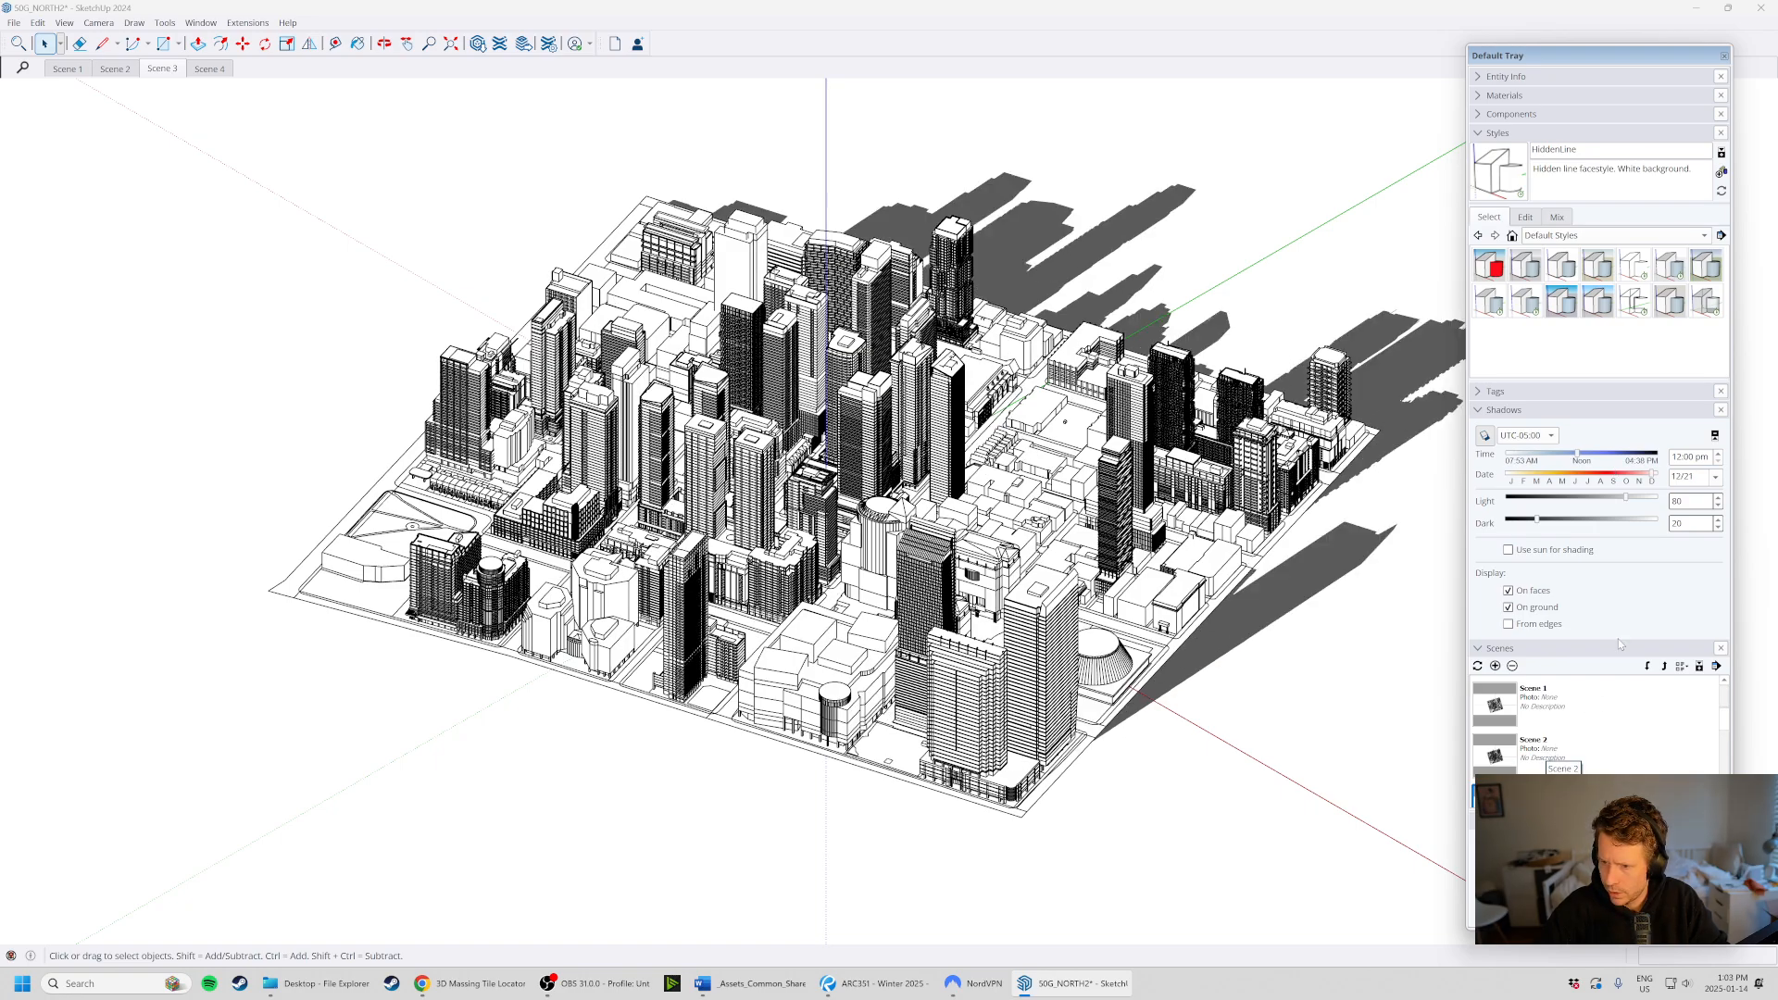
- Set the shadow date to September 21 and update Scene 2 with all properties of the isometric view
click(1551, 755)
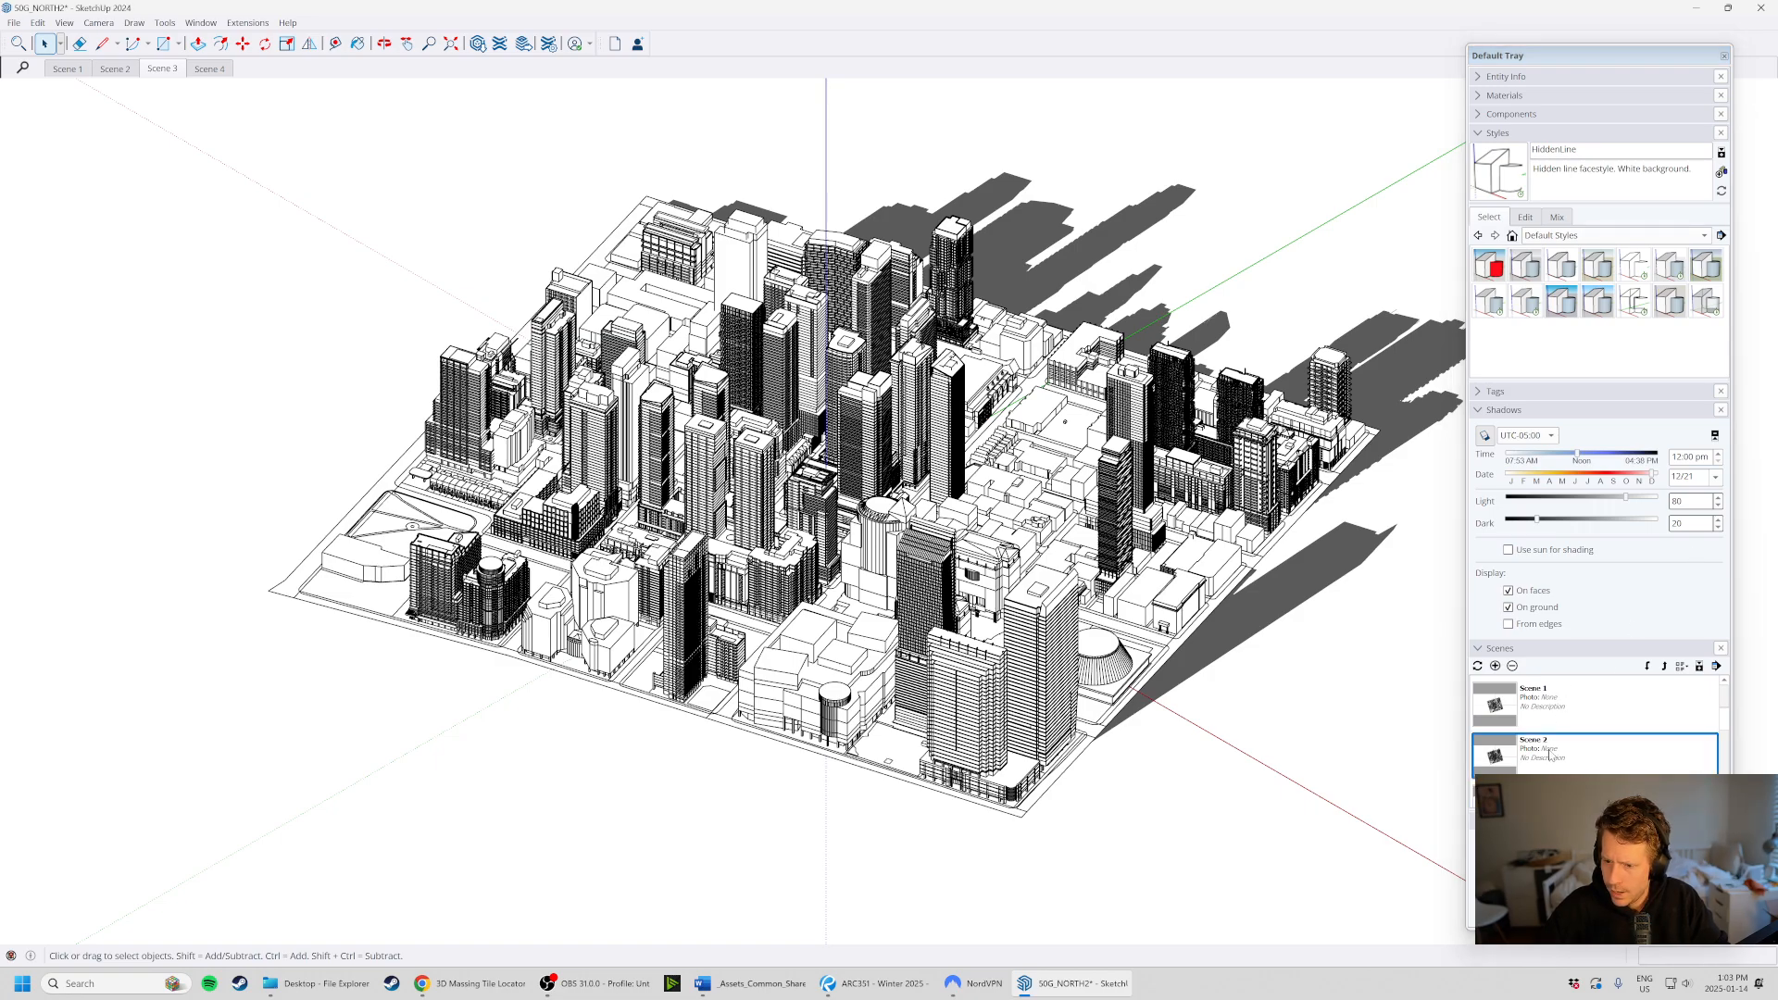
click(1716, 478)
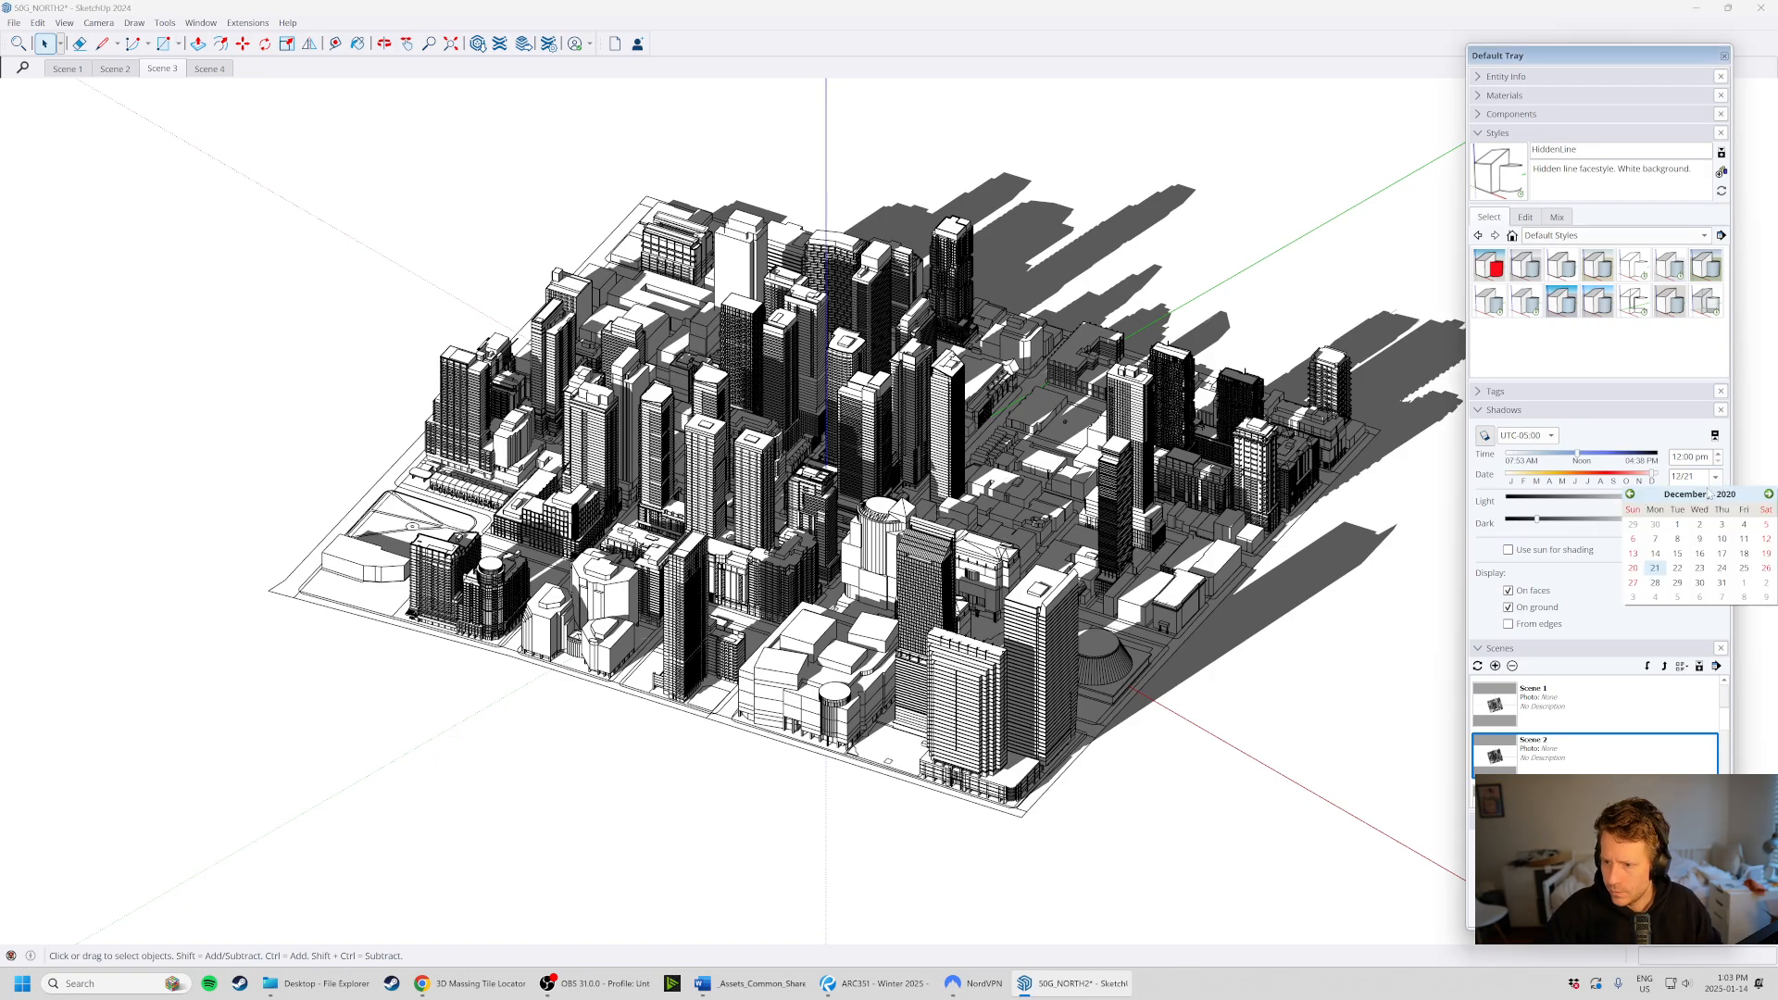
click(1630, 493)
click(1630, 494)
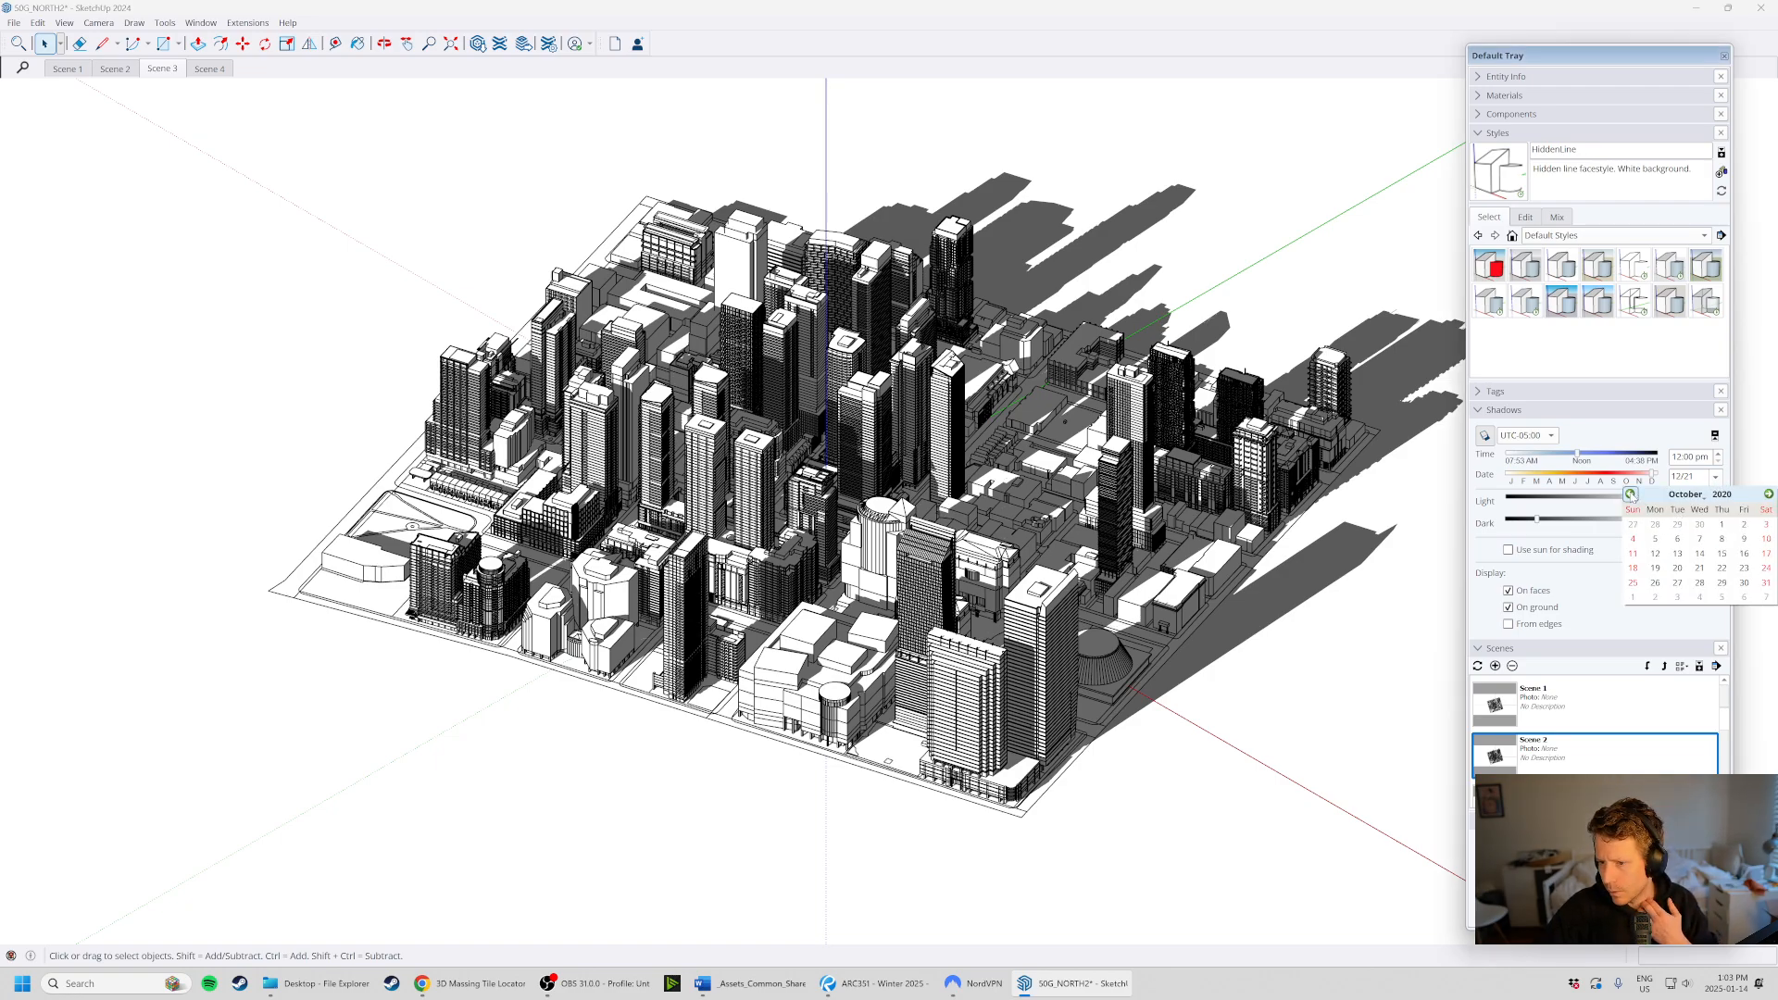
click(1630, 493)
click(1654, 568)
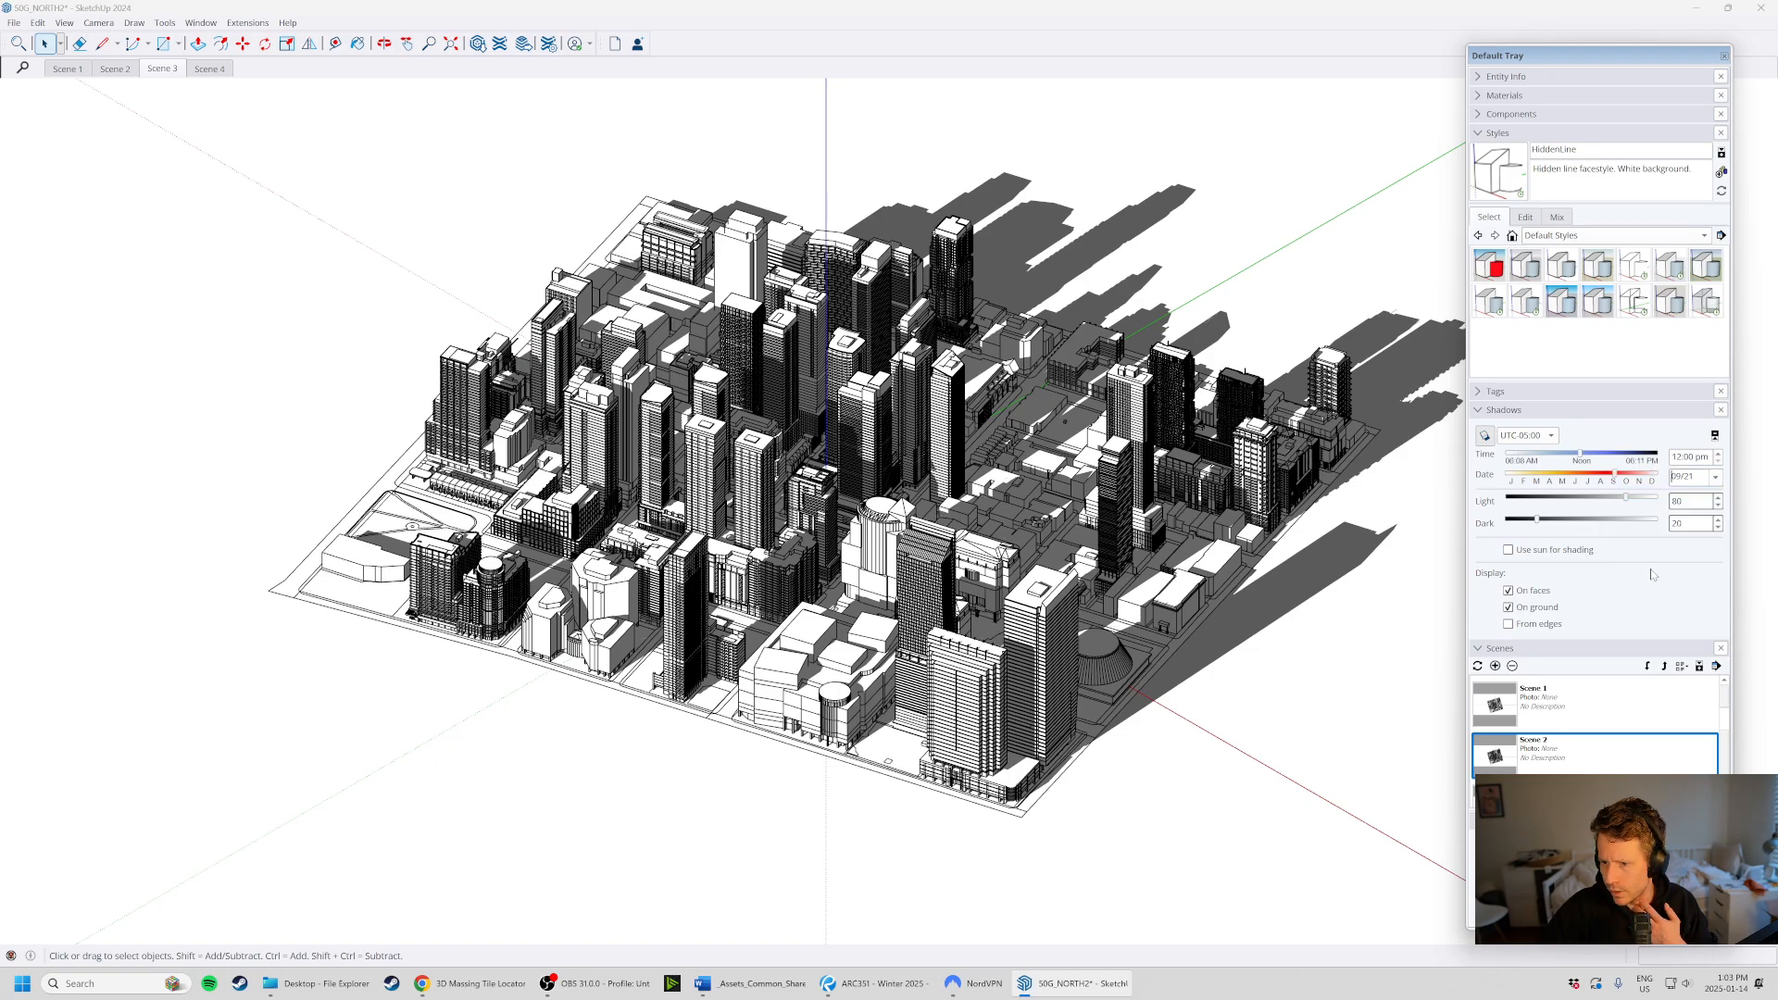
right_click(1552, 743)
click(1590, 773)
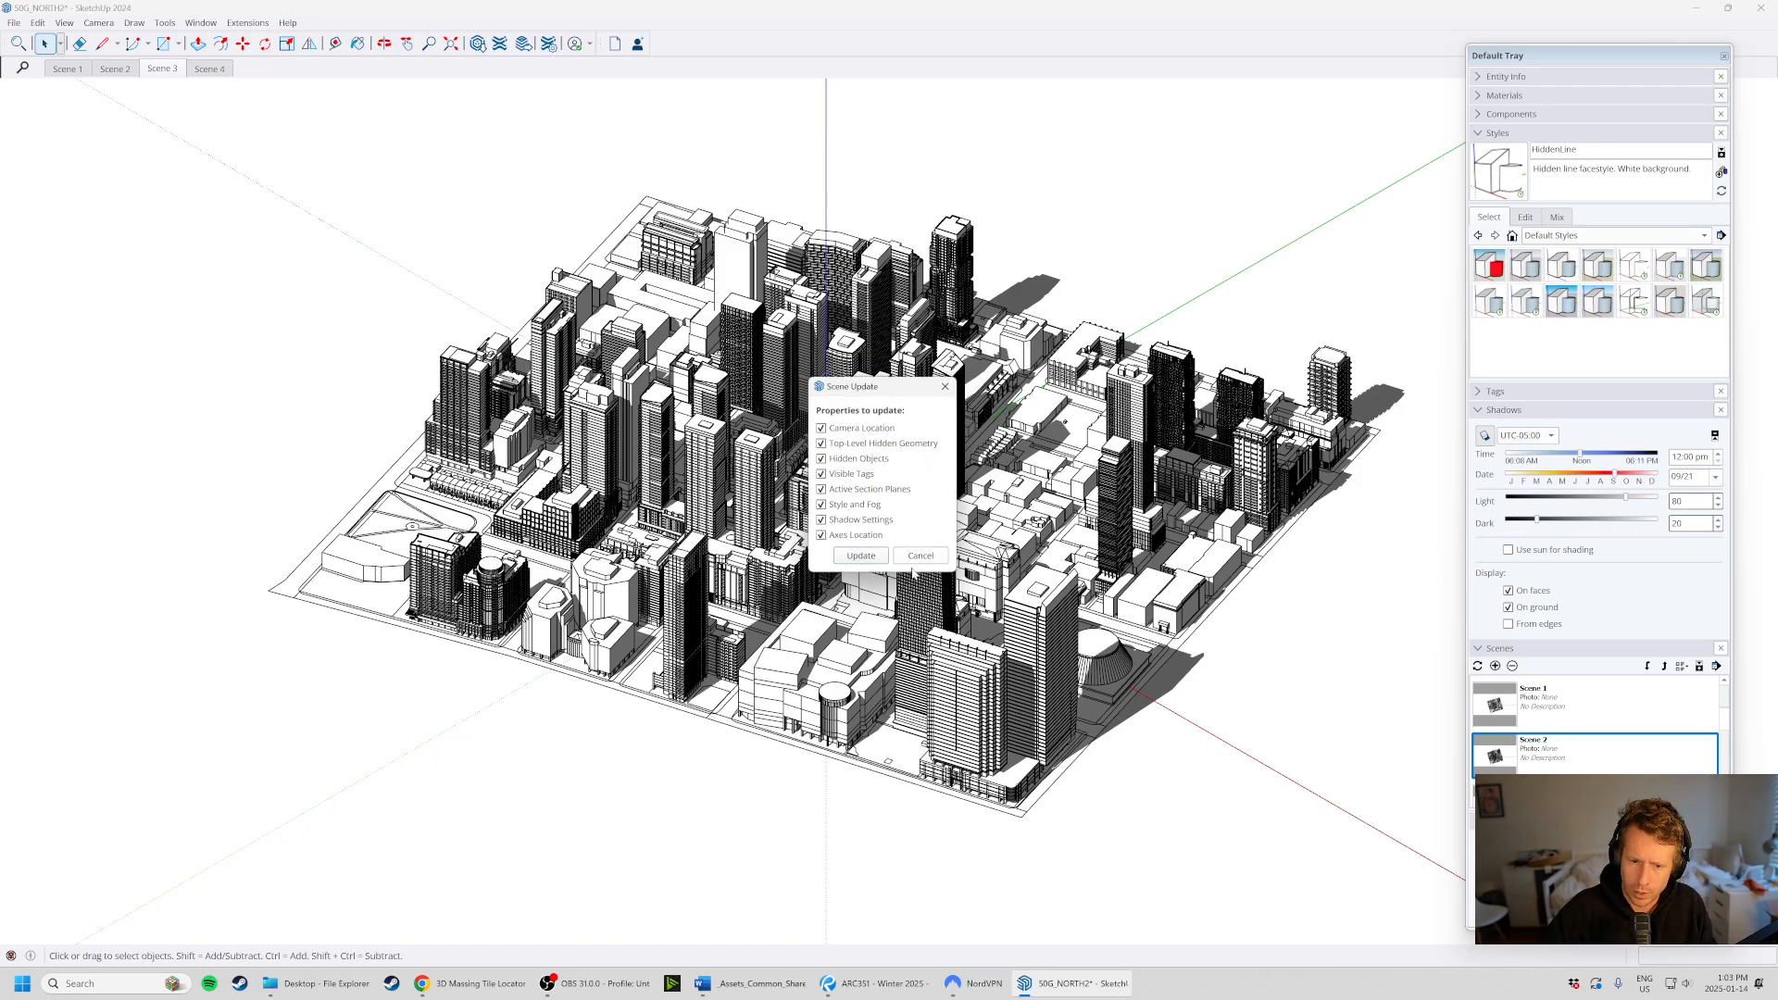
click(912, 568)
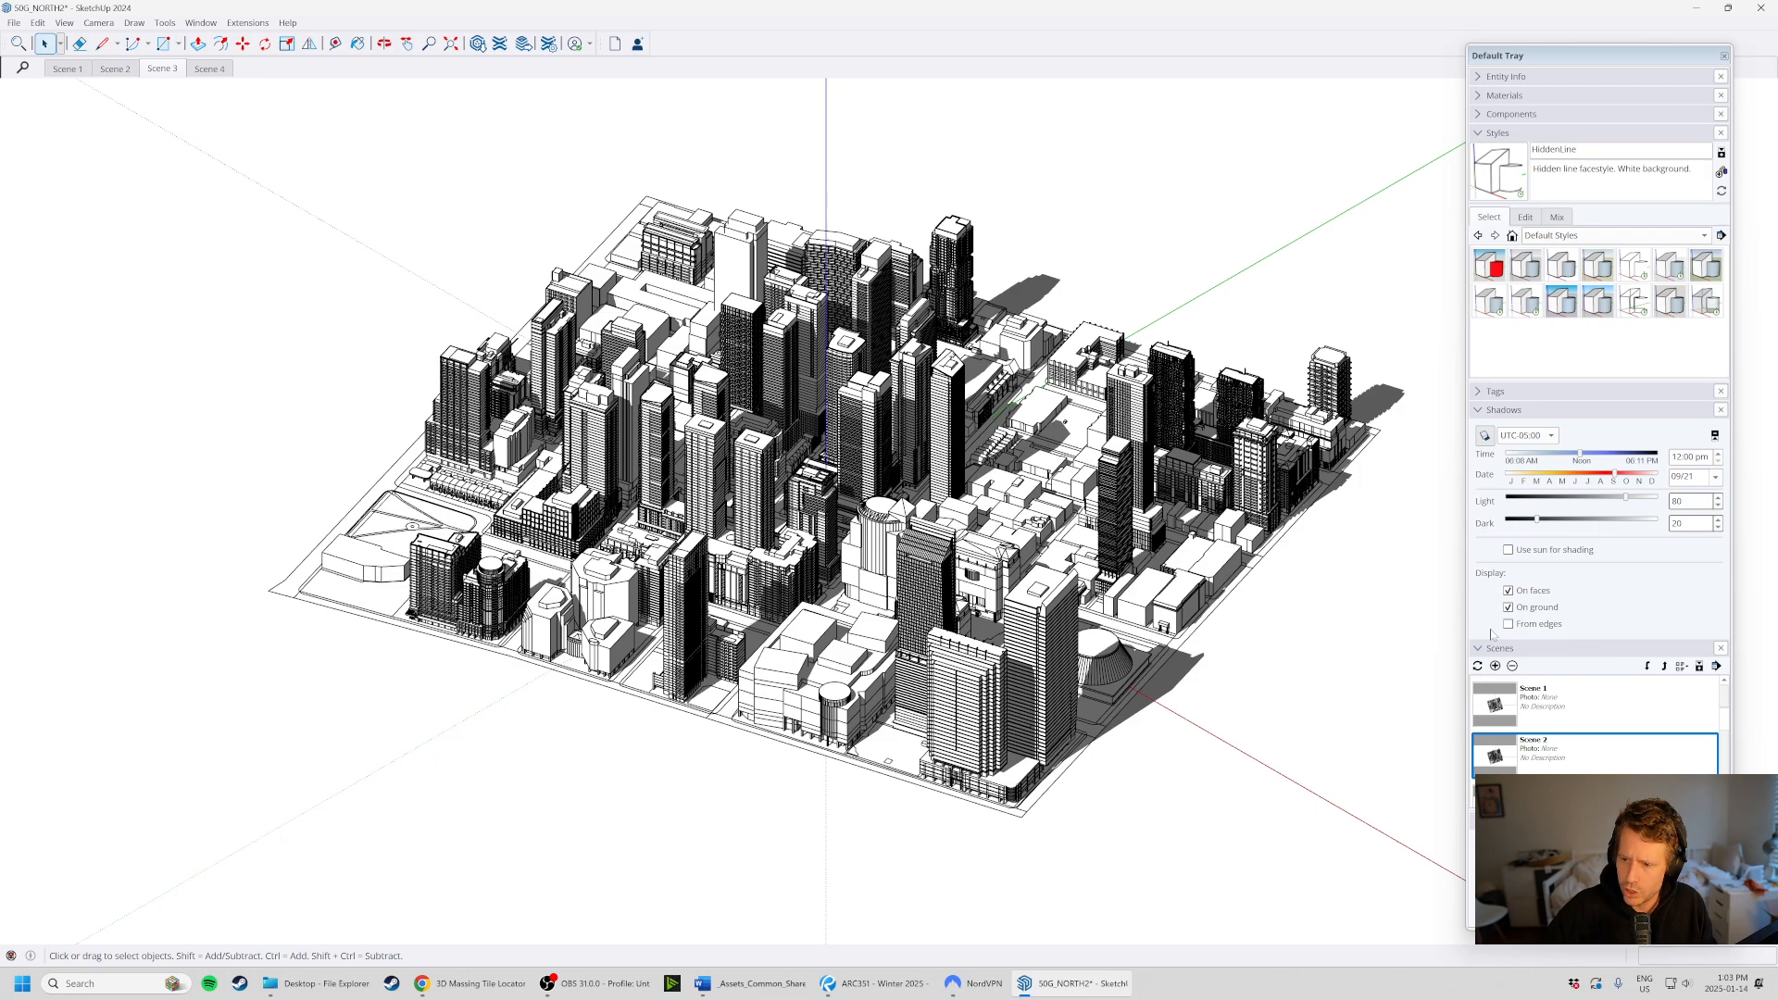
- Set the shadow date to June 21 and update Scene 1 with all scene properties included
click(1551, 719)
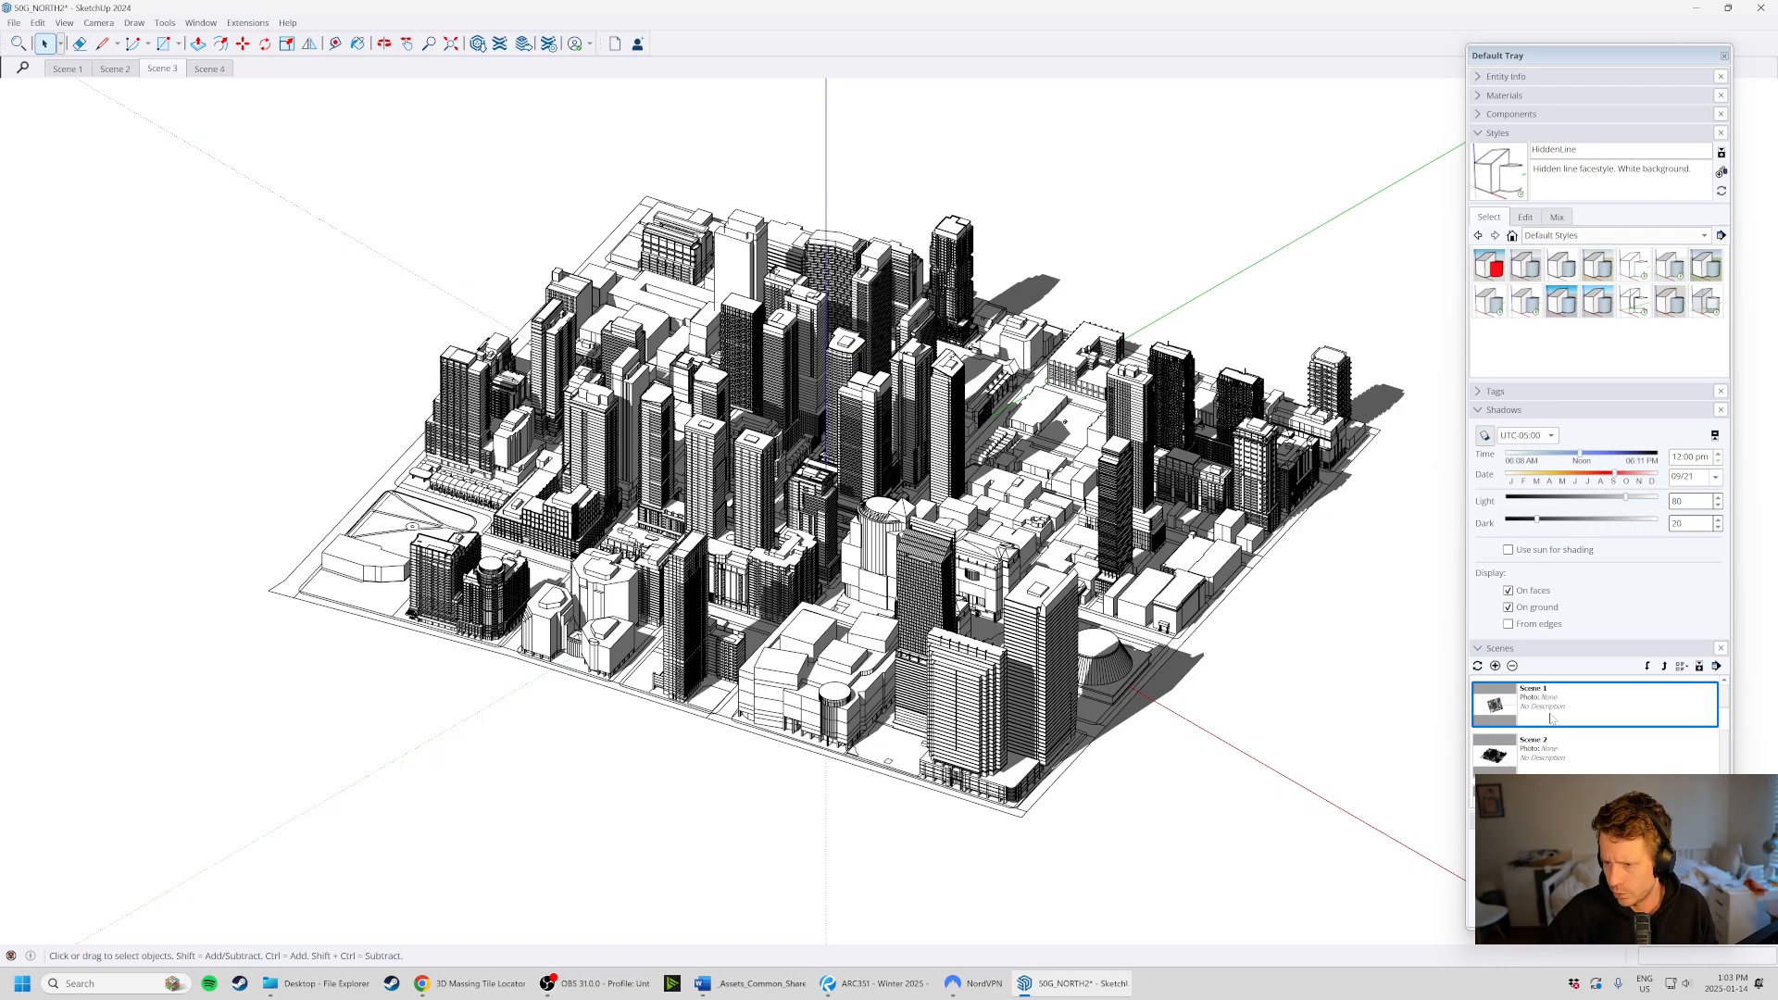
click(1716, 477)
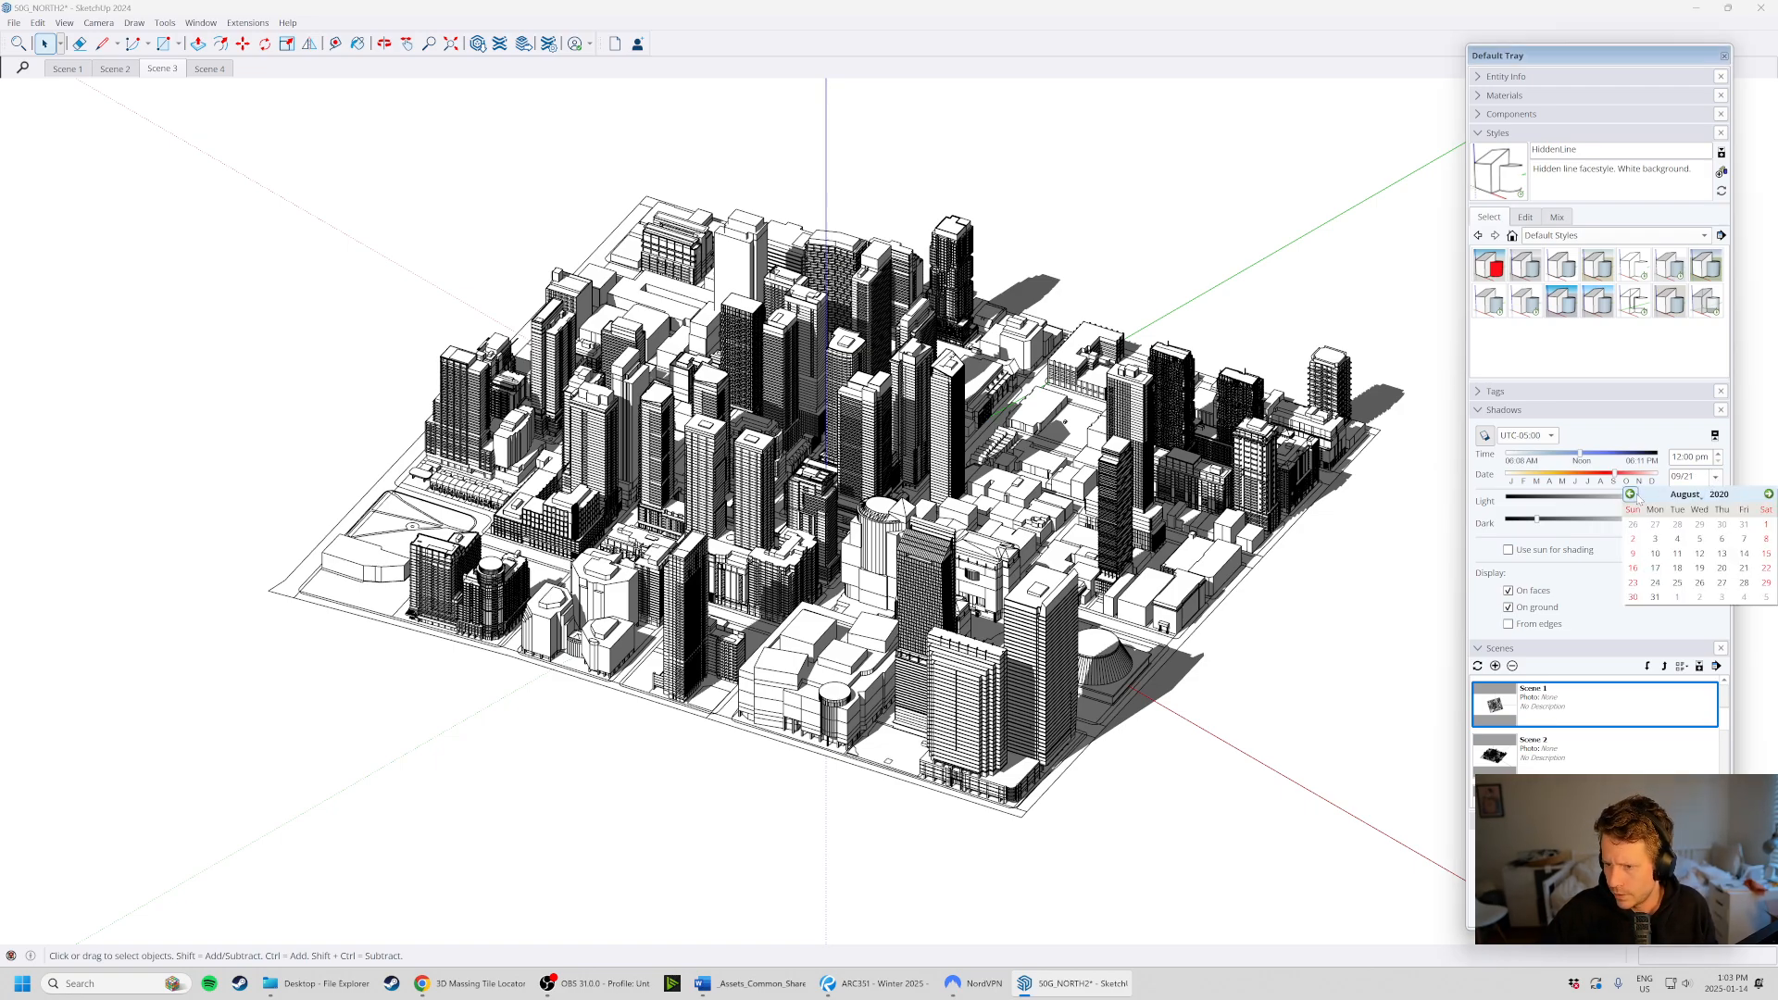
click(1631, 494)
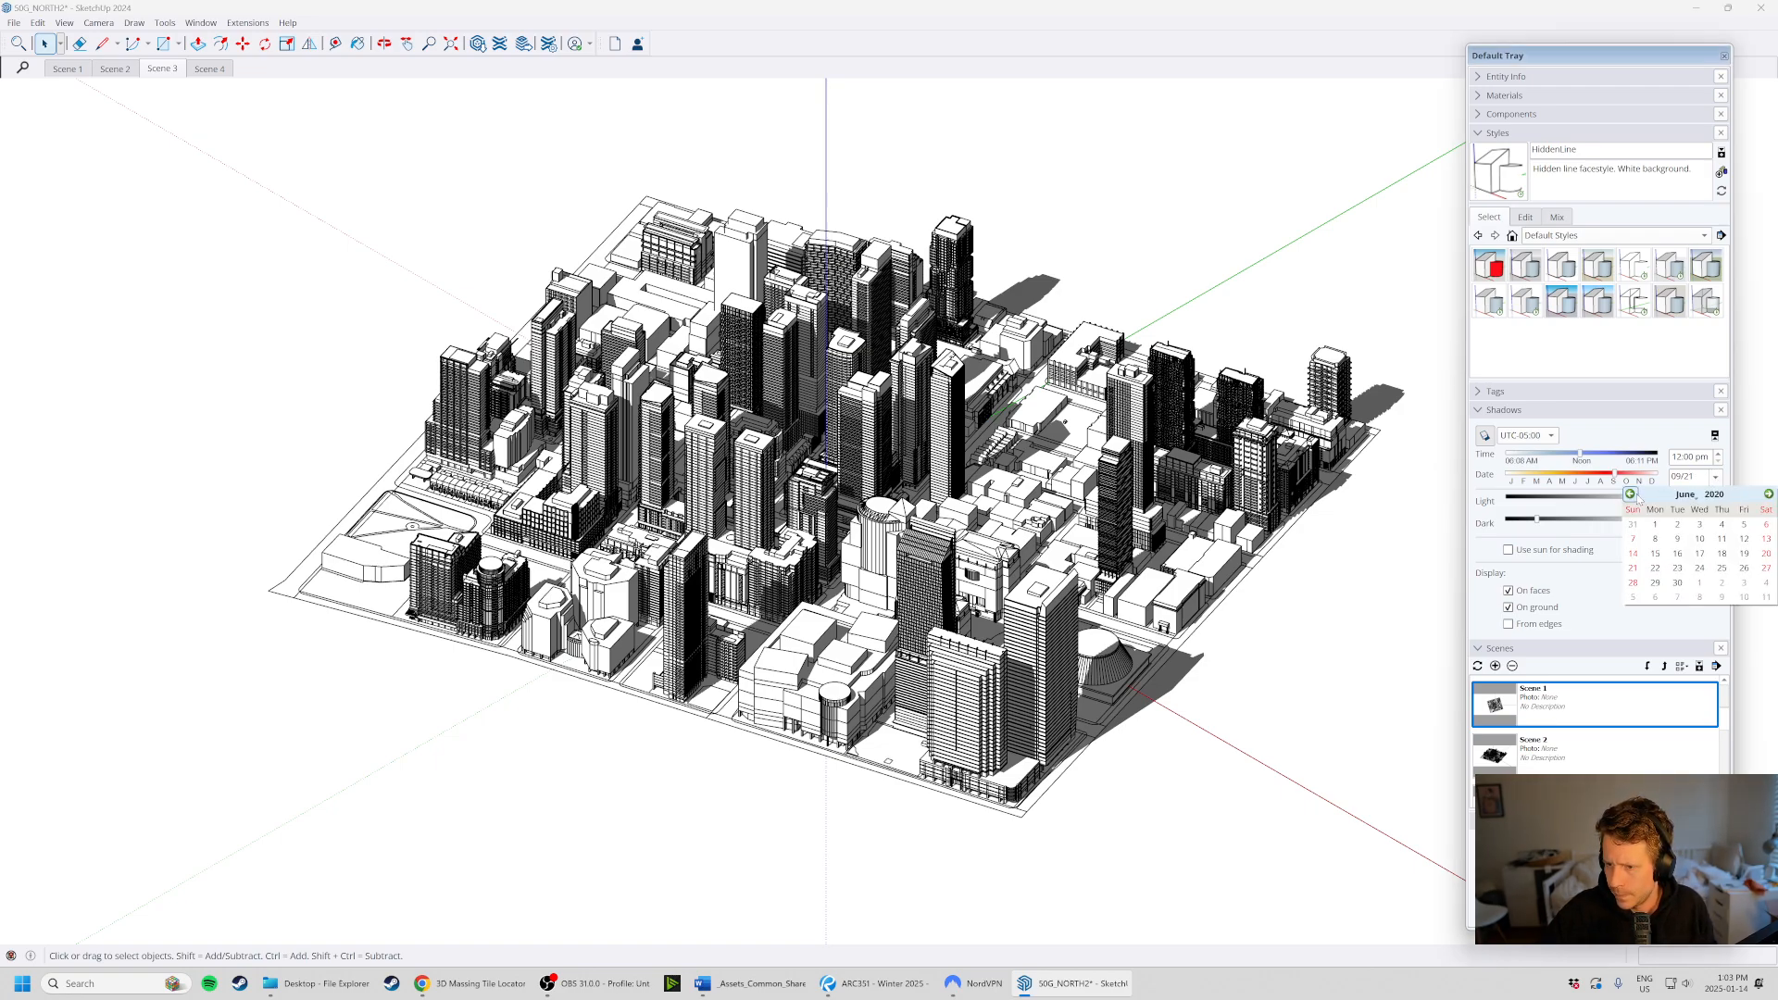
click(1635, 568)
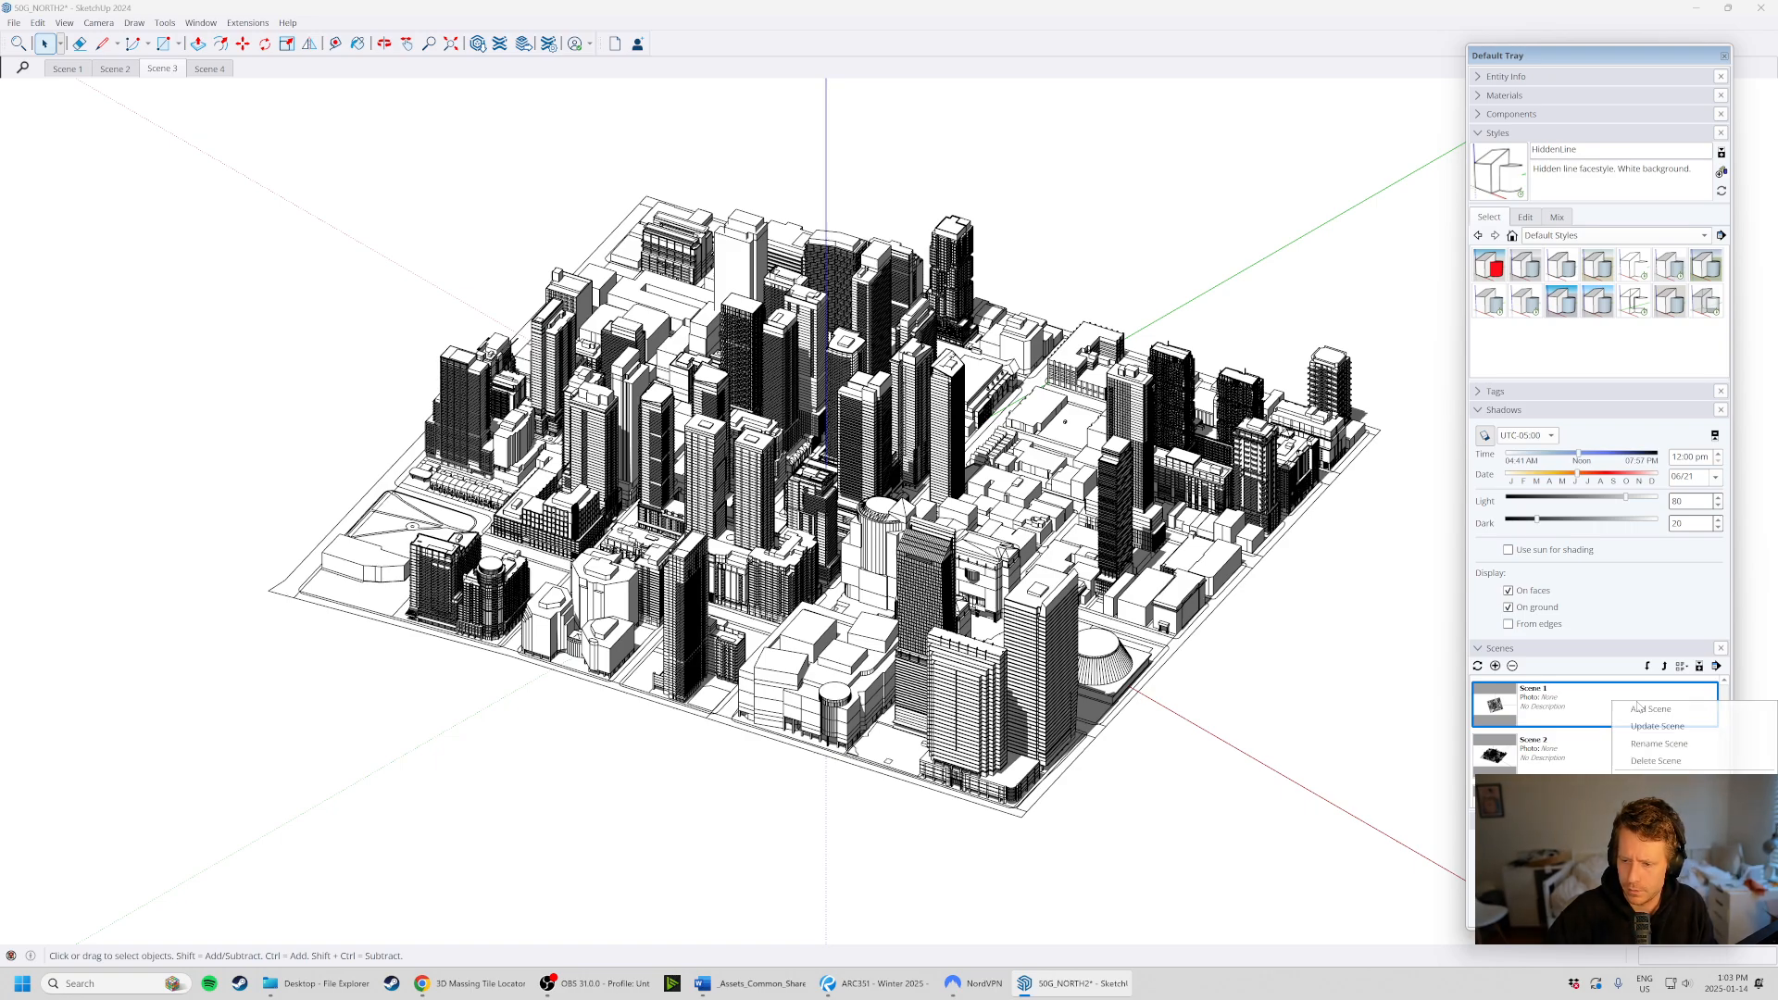
click(1478, 666)
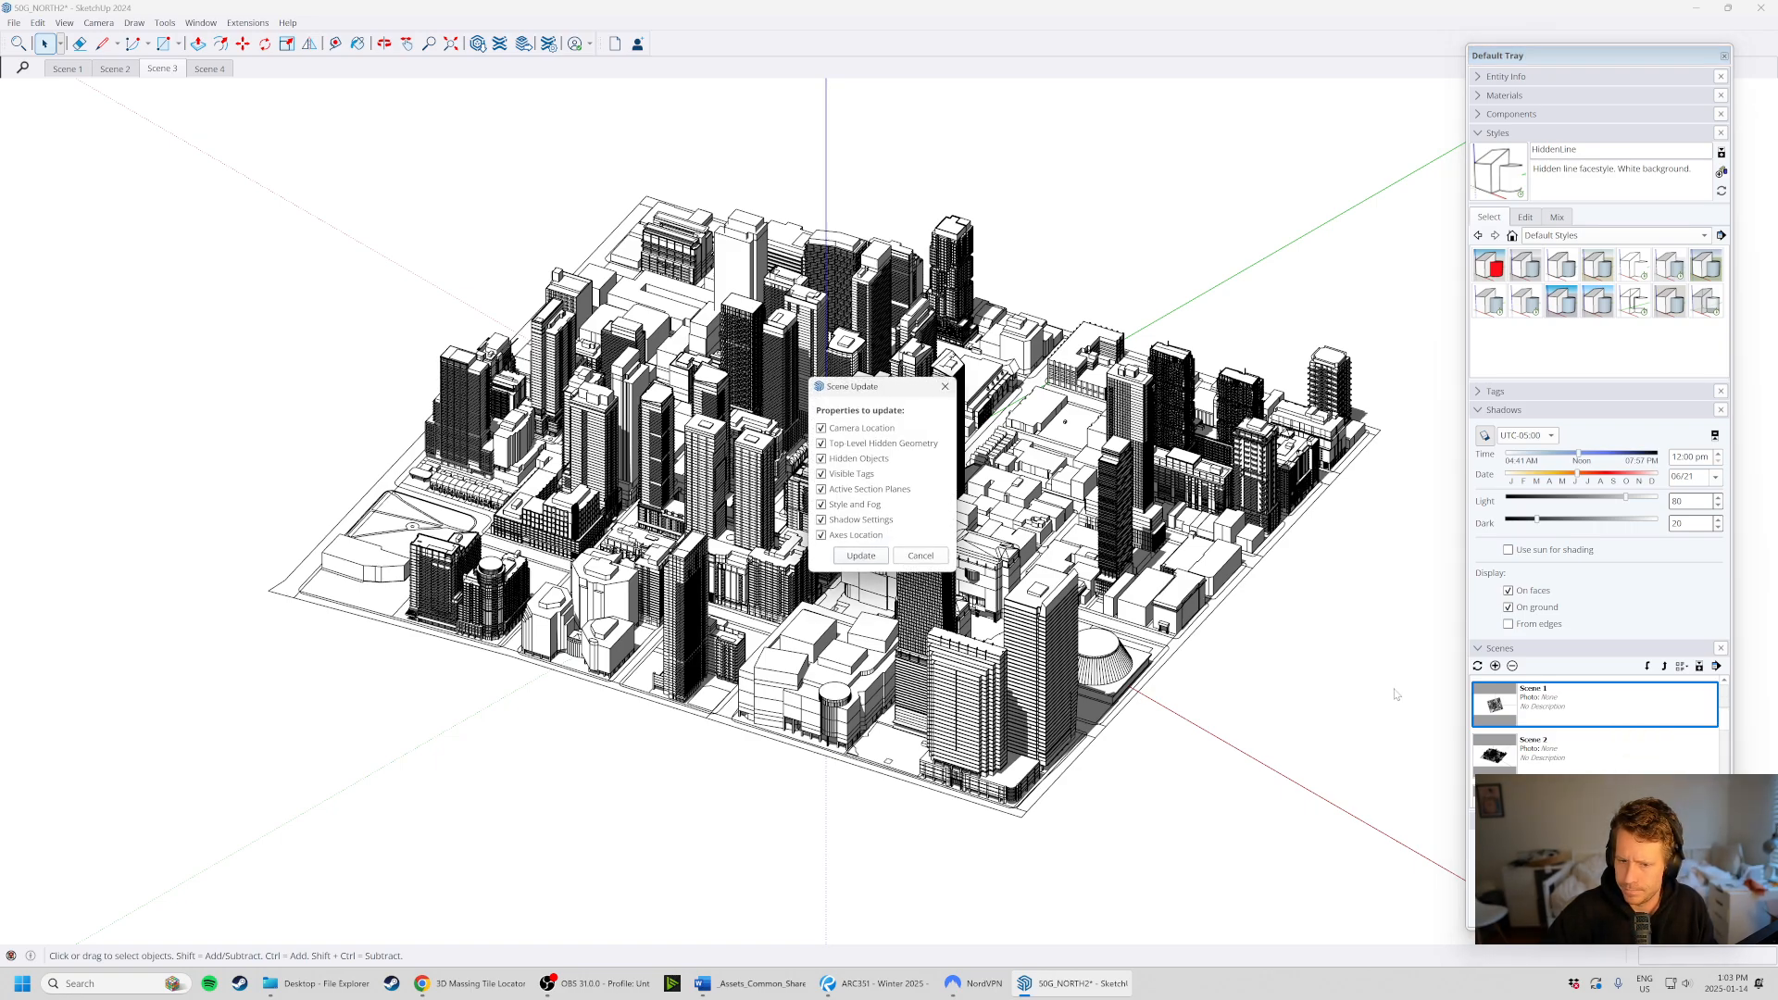
click(862, 554)
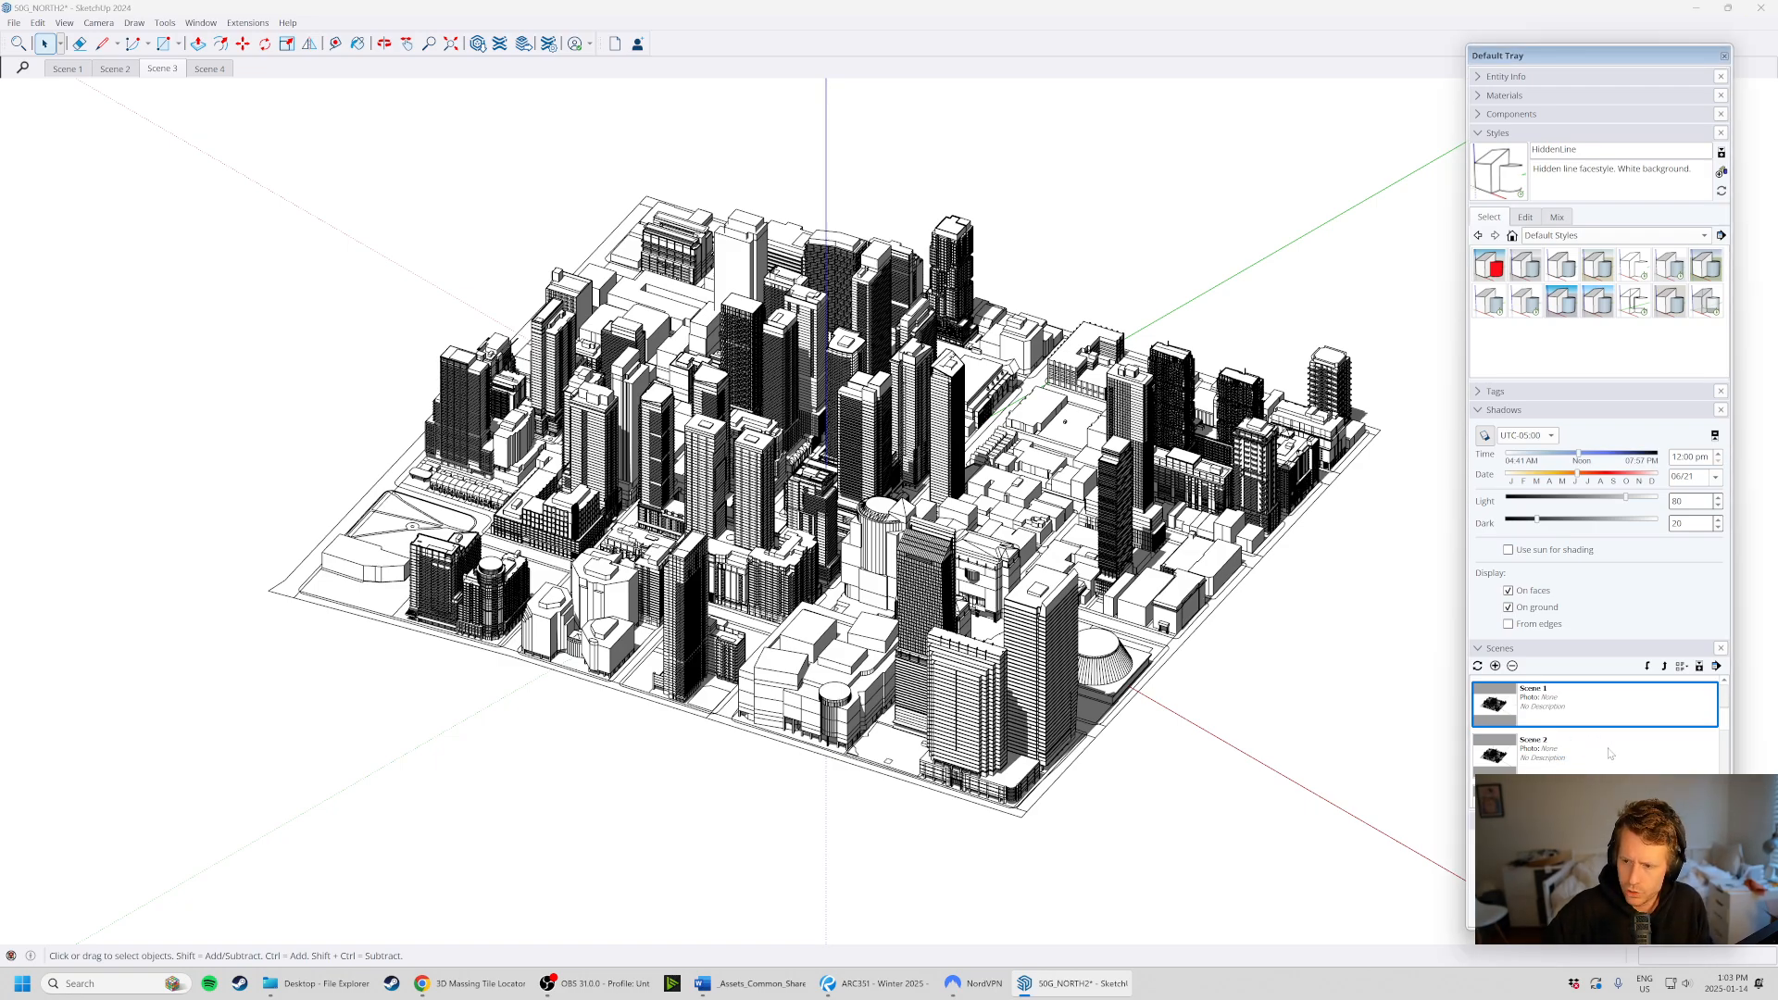
- Set the shadow date to March 21 and update Scene 1 with all properties of the isometric view
click(1551, 752)
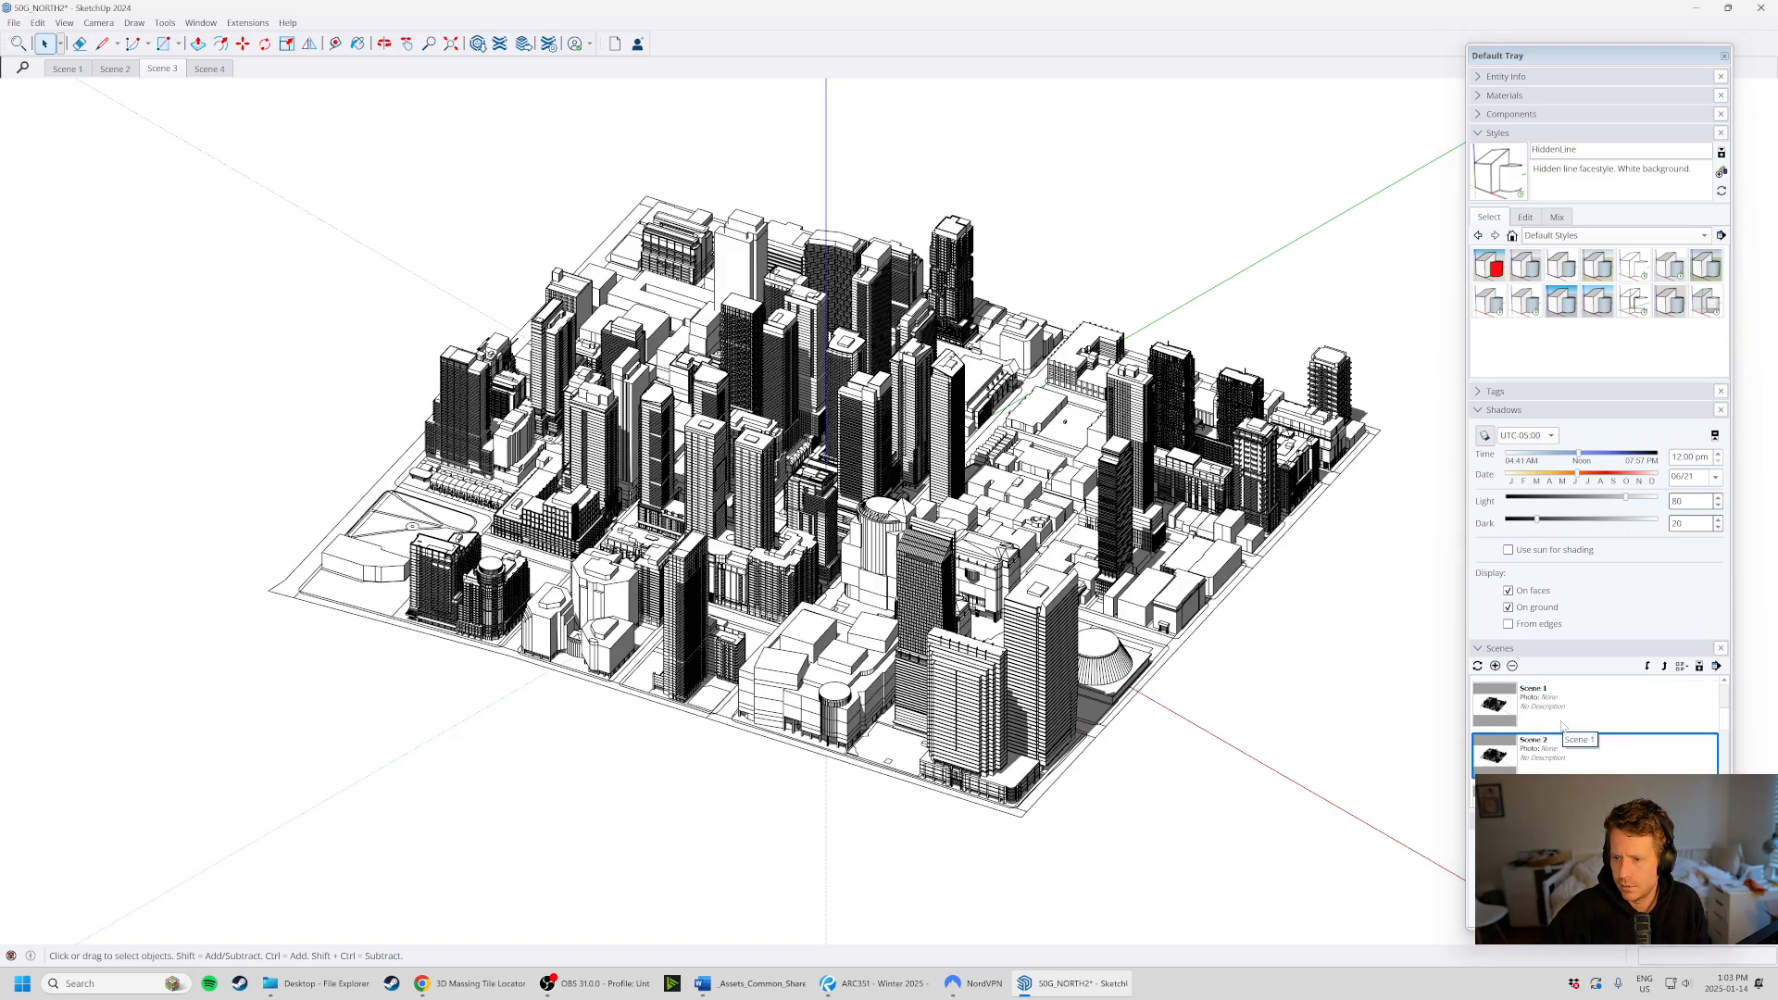
click(1535, 710)
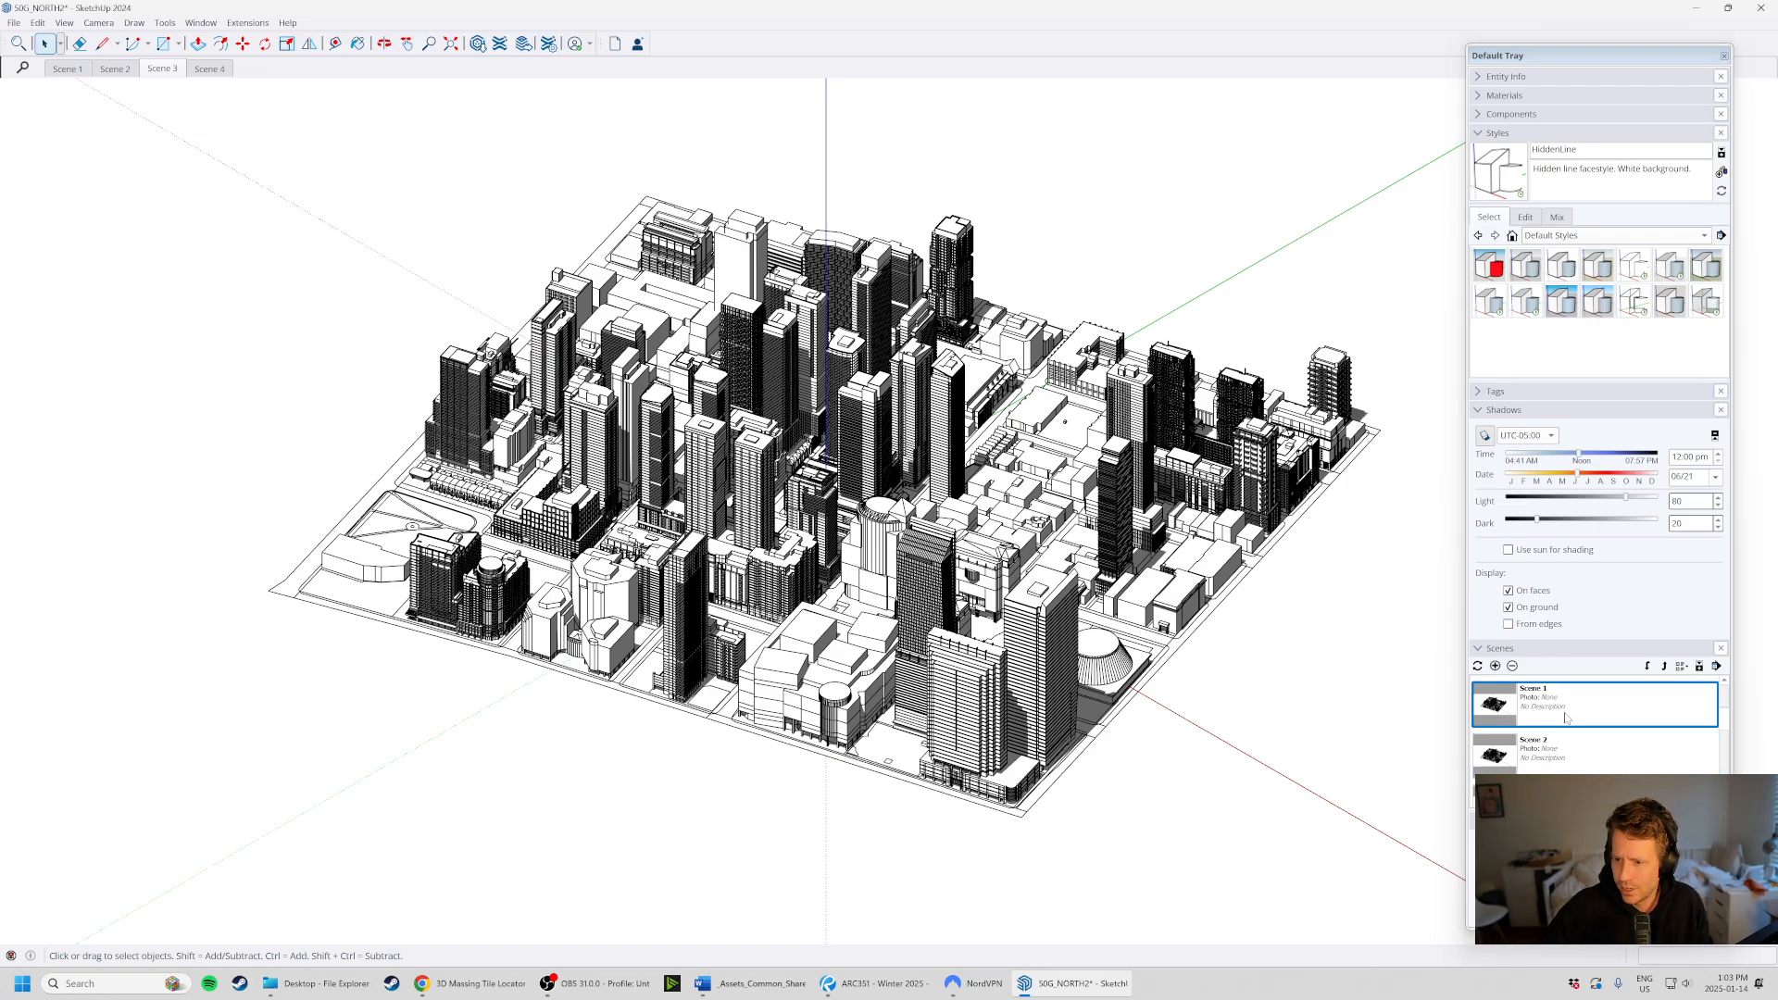
click(1716, 477)
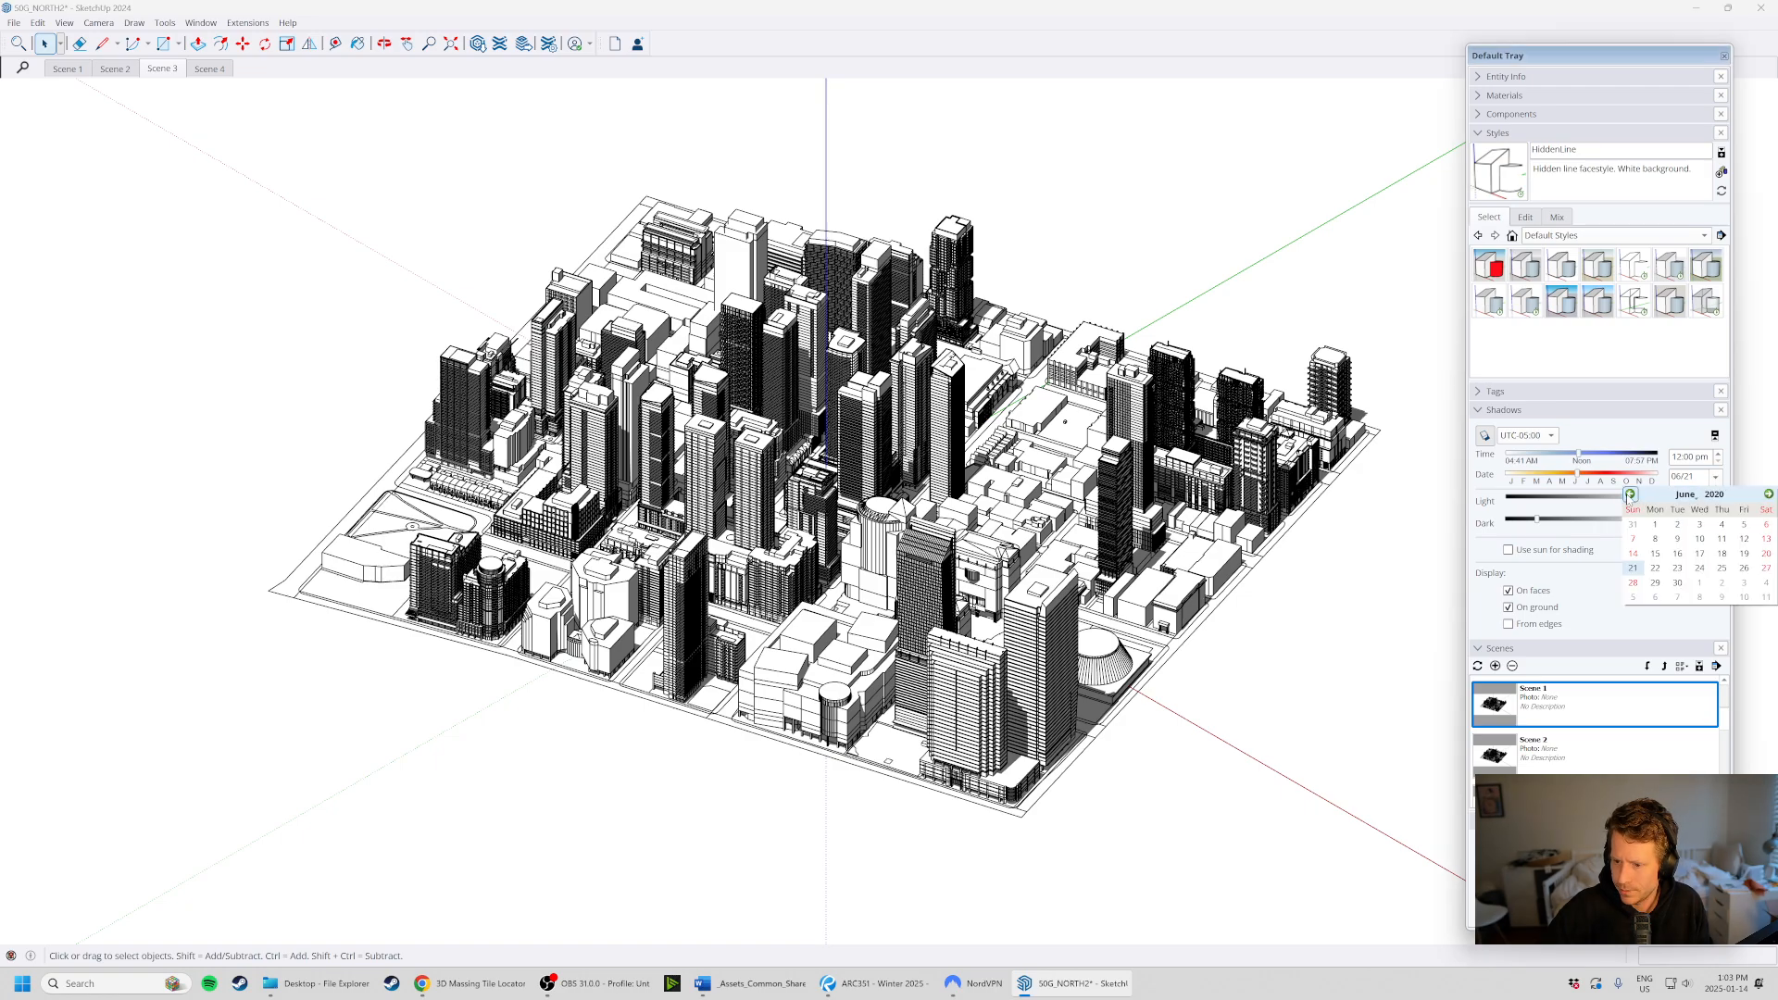
click(1630, 495)
click(1630, 494)
click(1630, 495)
click(1766, 569)
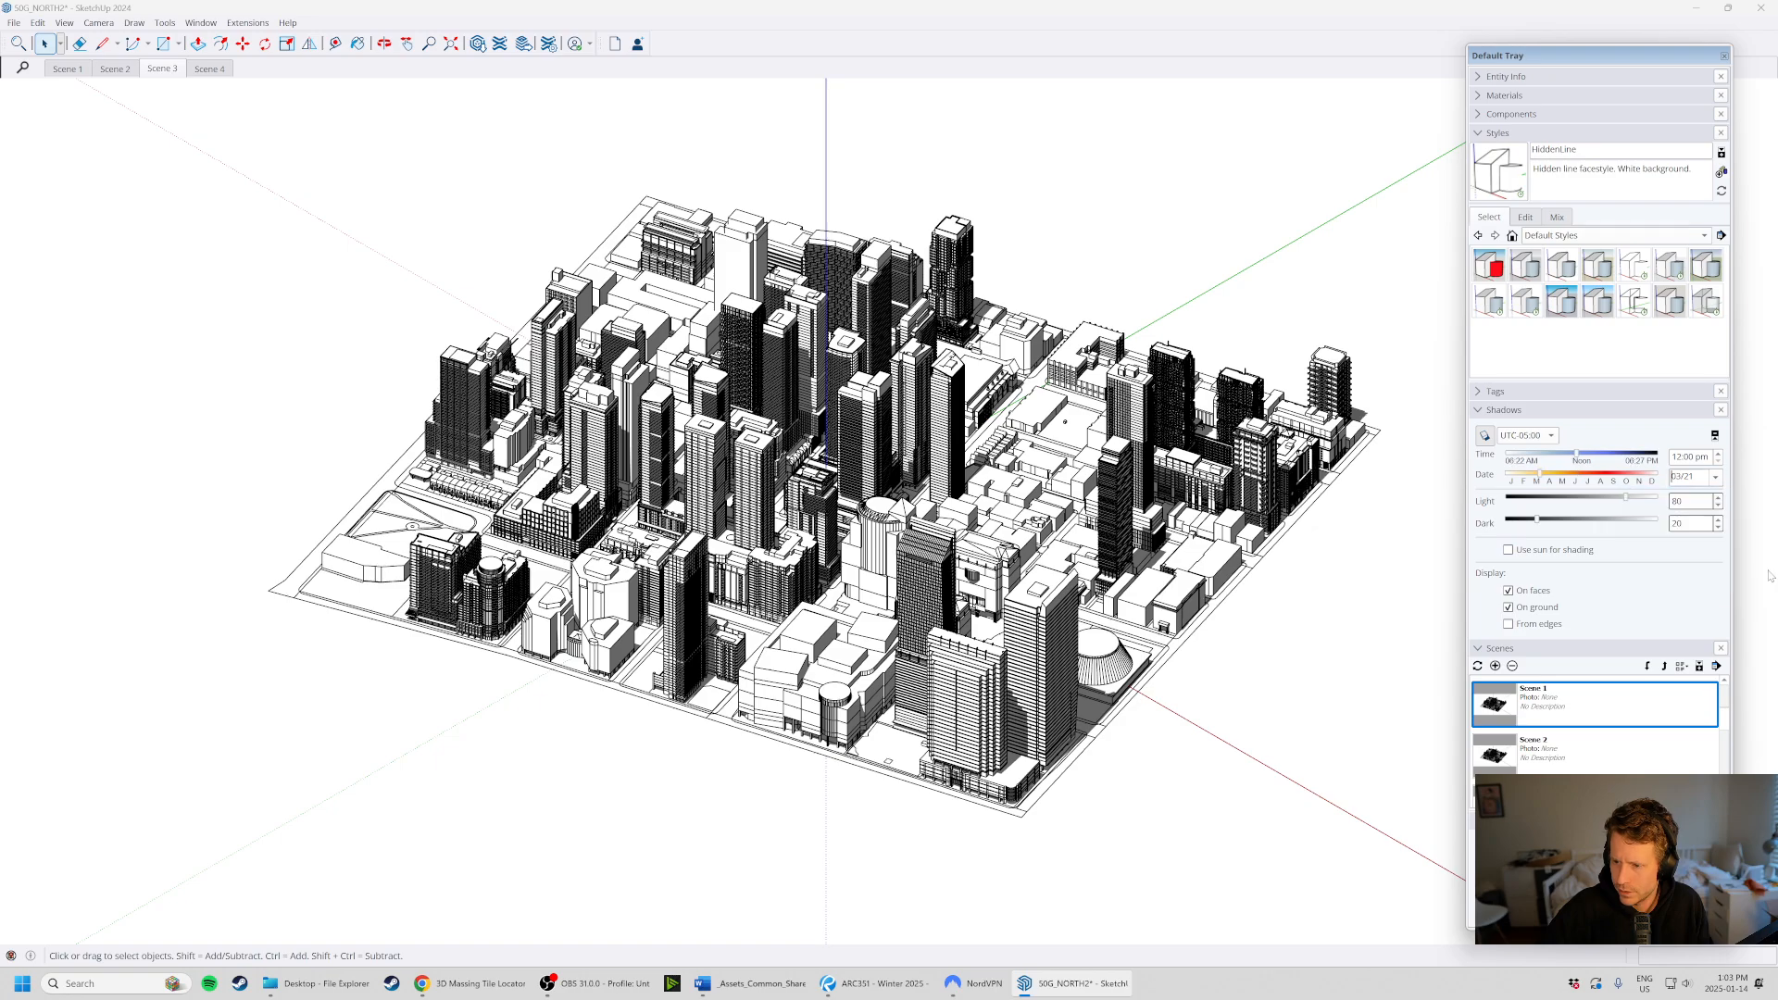
right_click(1557, 711)
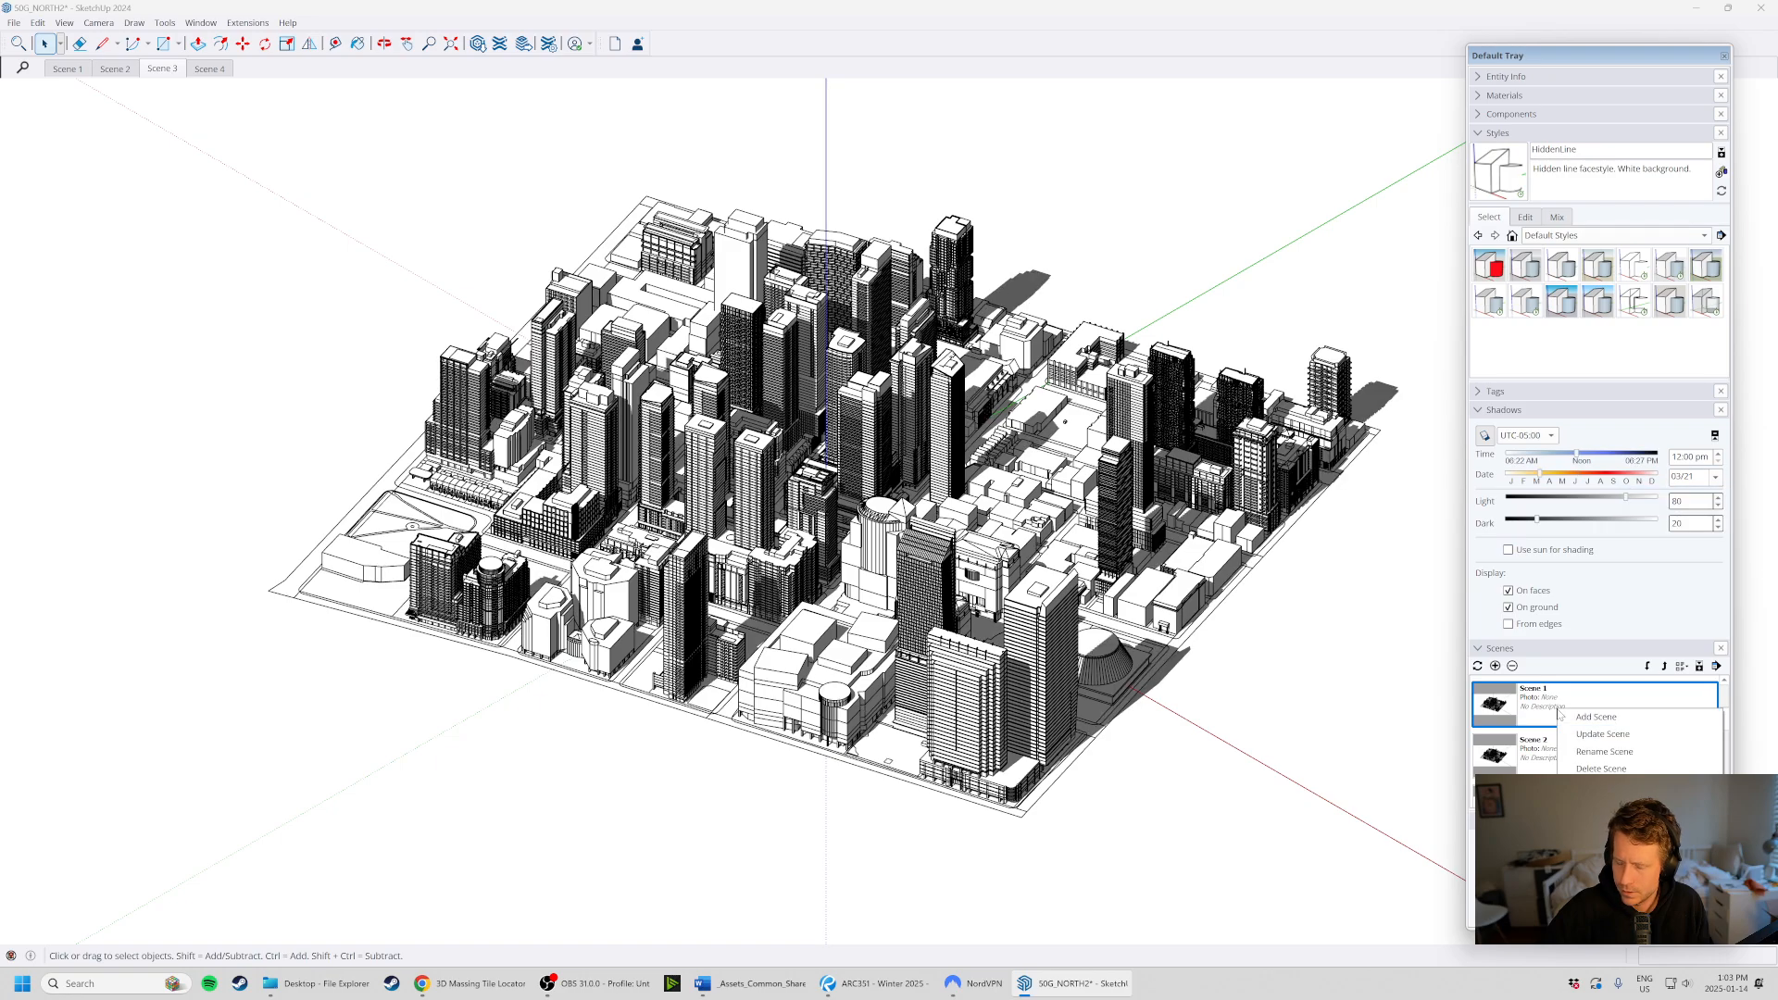
click(1623, 736)
click(865, 556)
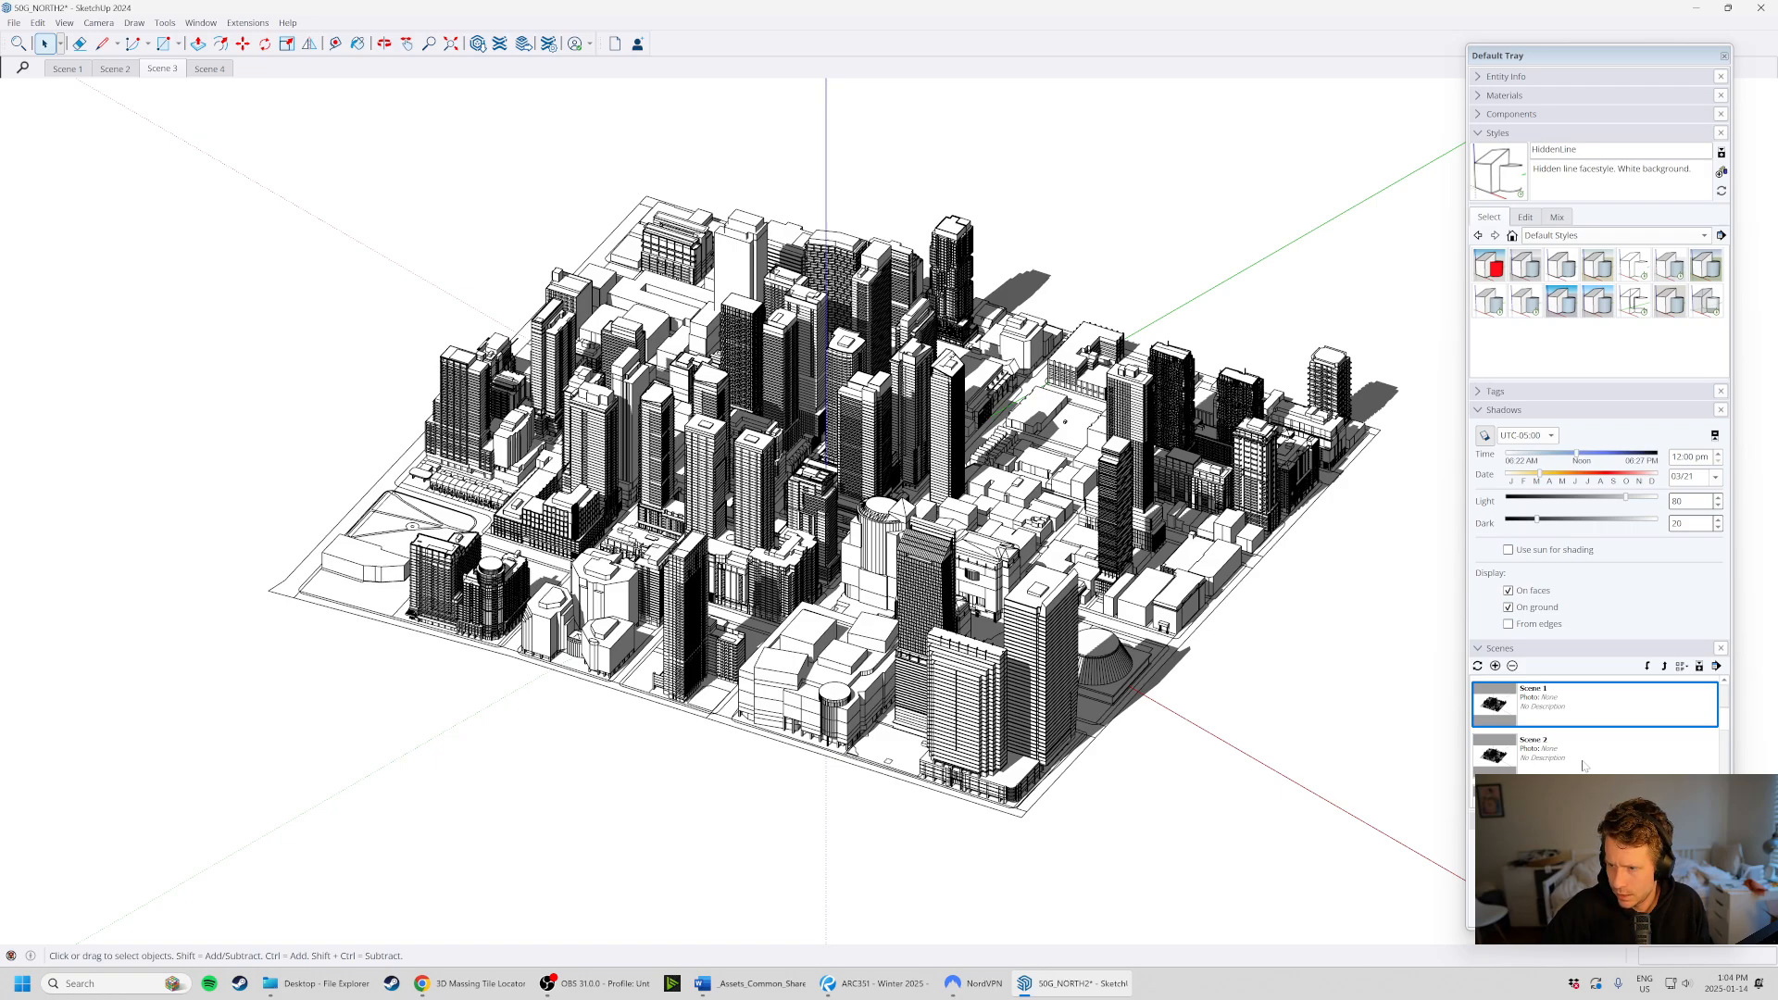
- Go through the scene list and activate Scene 1 and Scene 2 in turn to check their views and shadows
click(1537, 743)
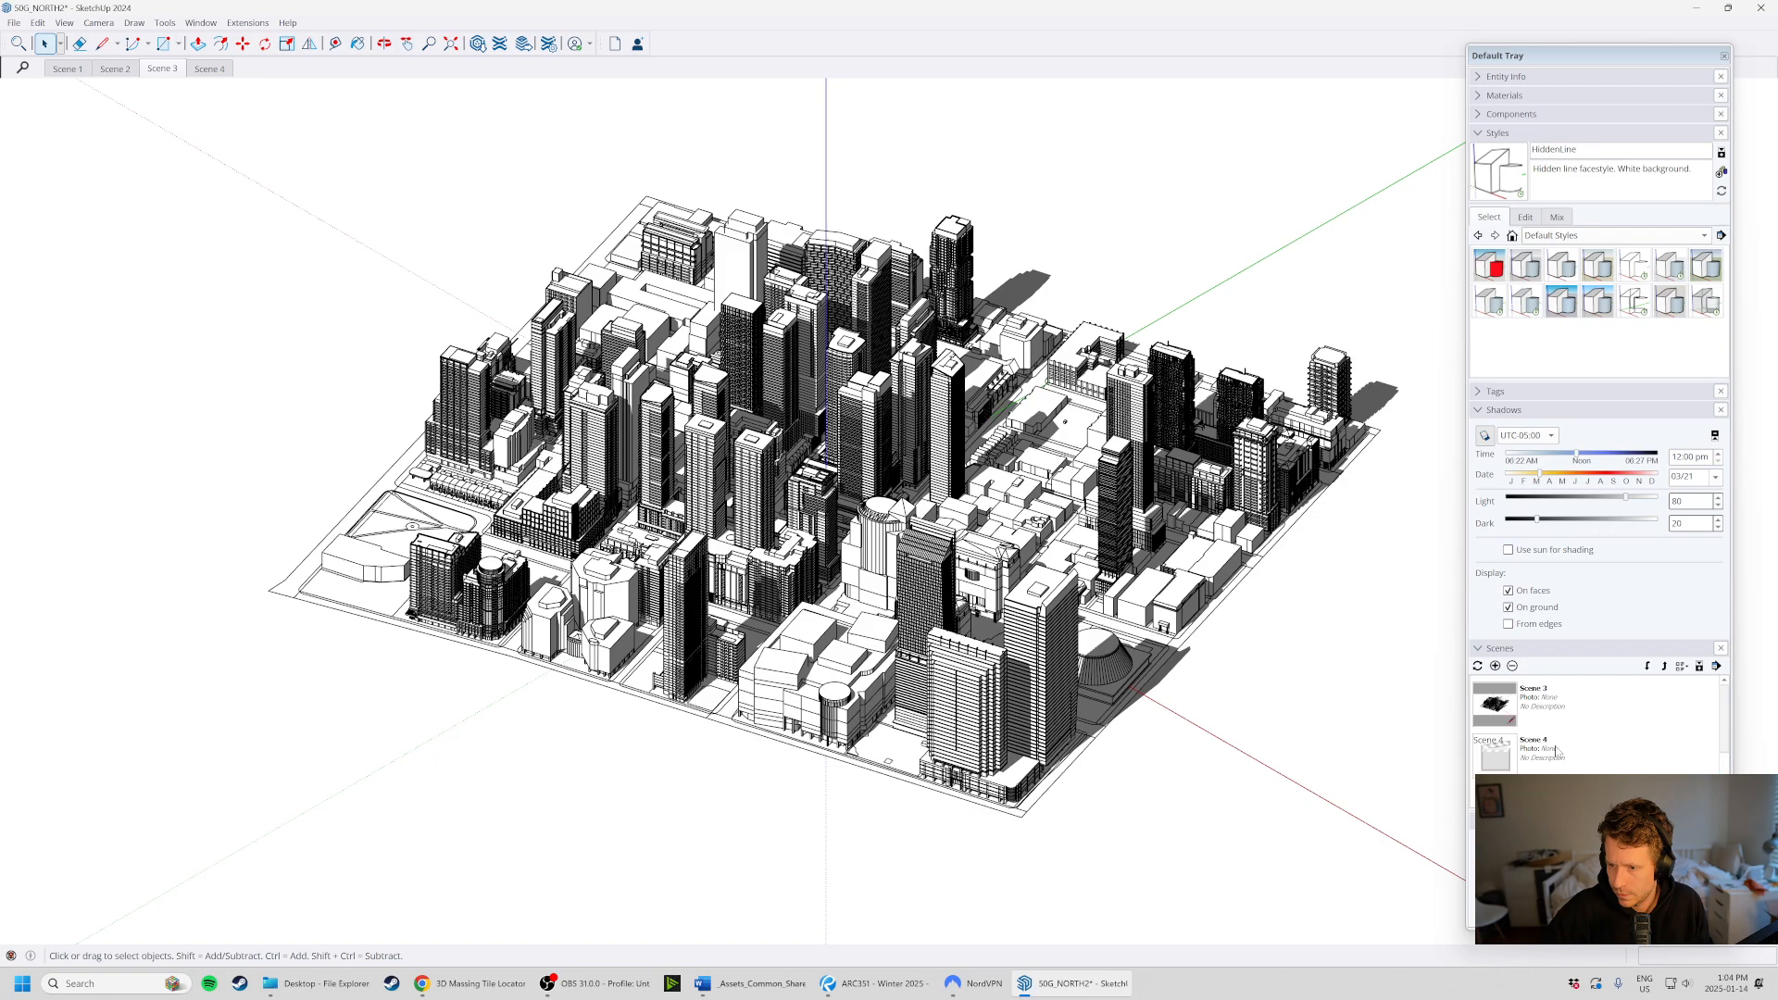
scroll(1556, 750, down, 1)
click(1578, 761)
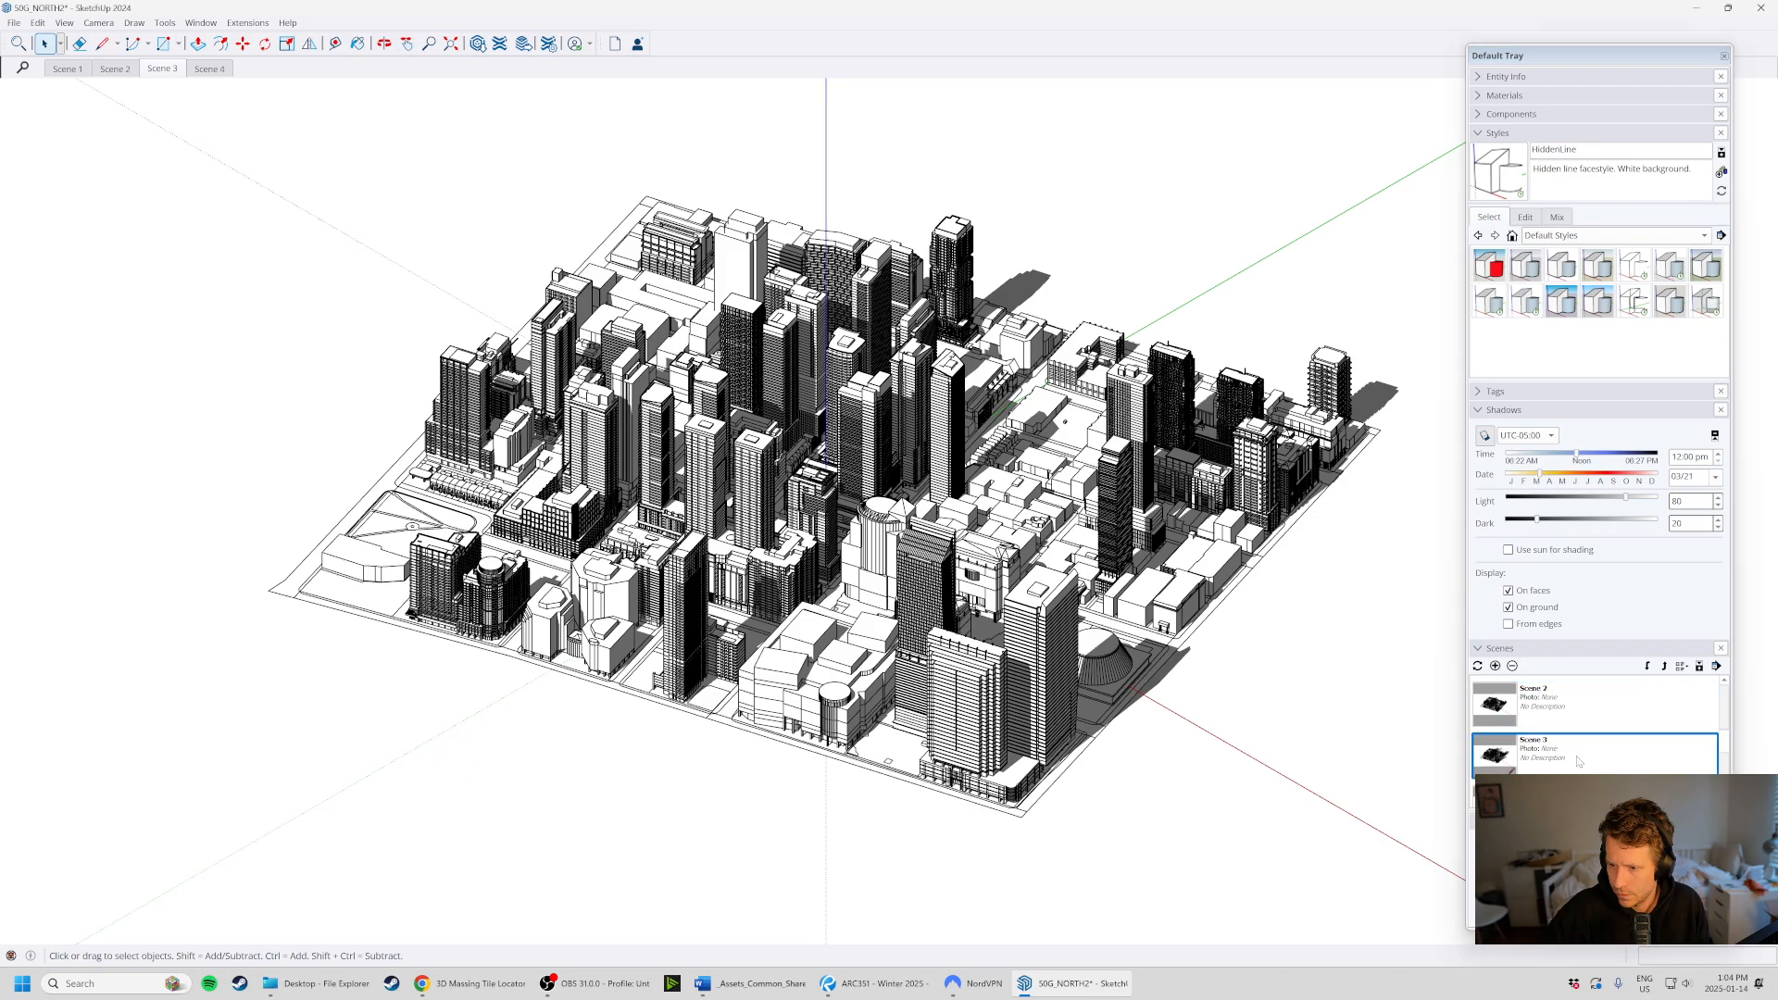
scroll(1578, 761, down, 2)
scroll(1578, 761, up, 3)
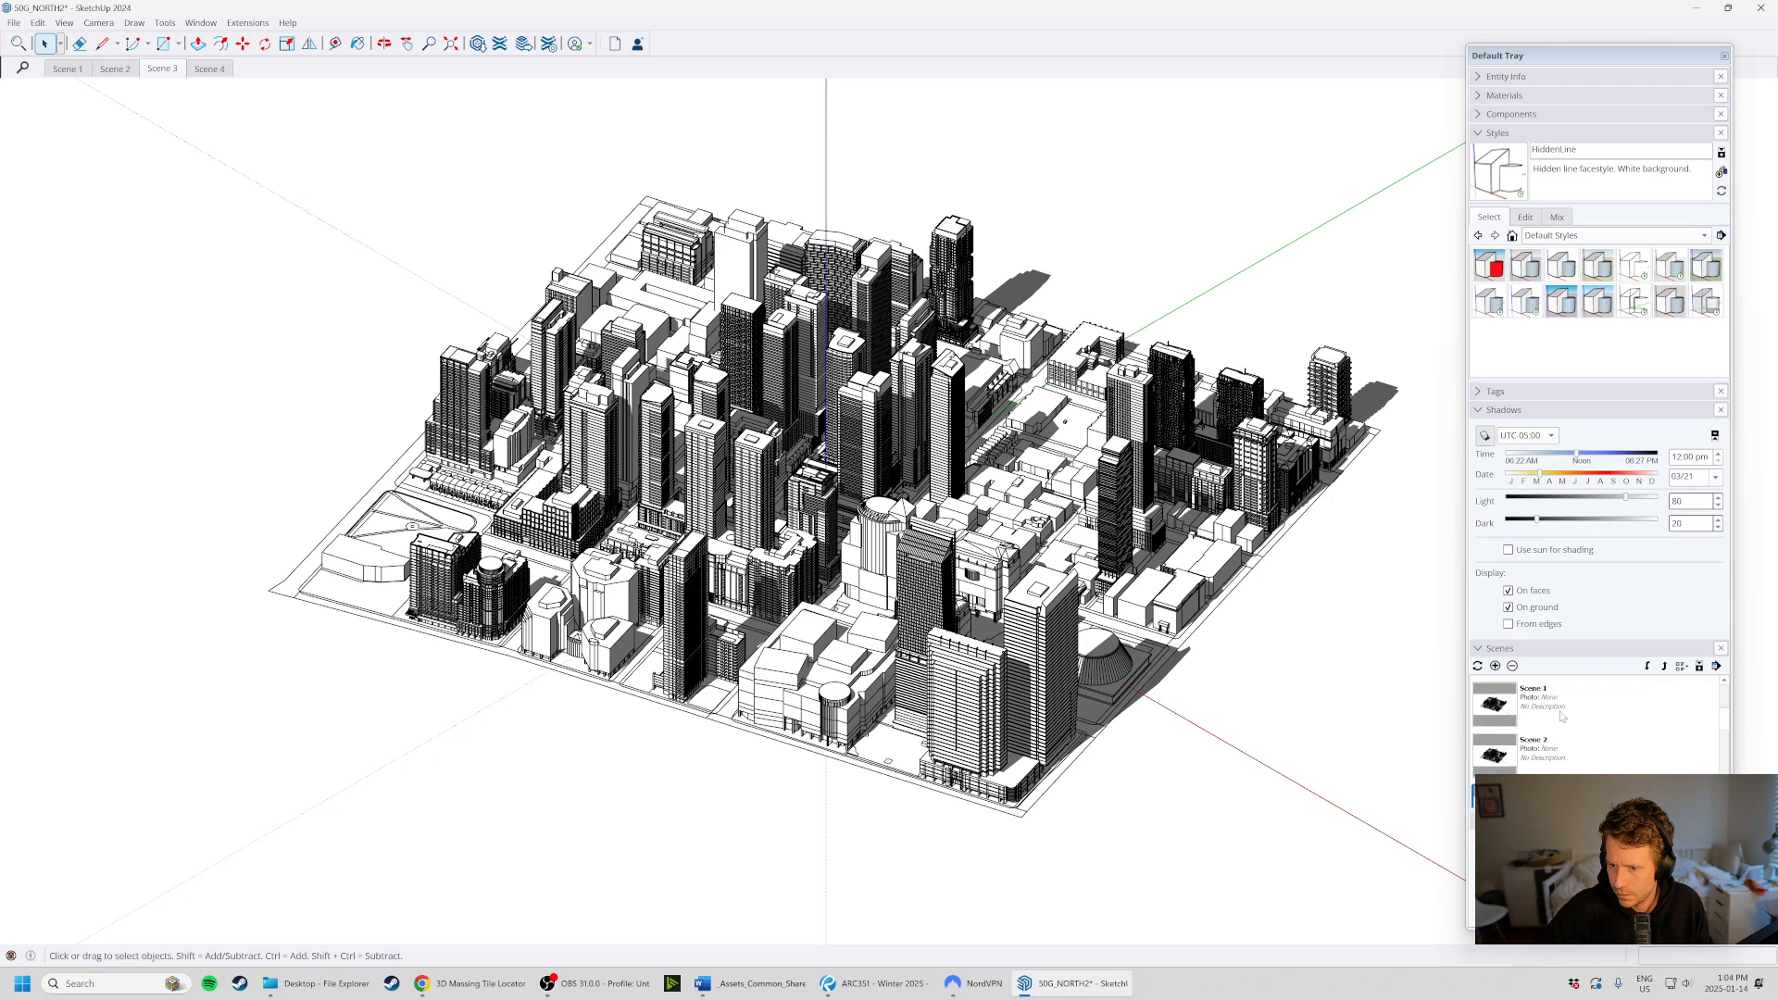
click(1553, 694)
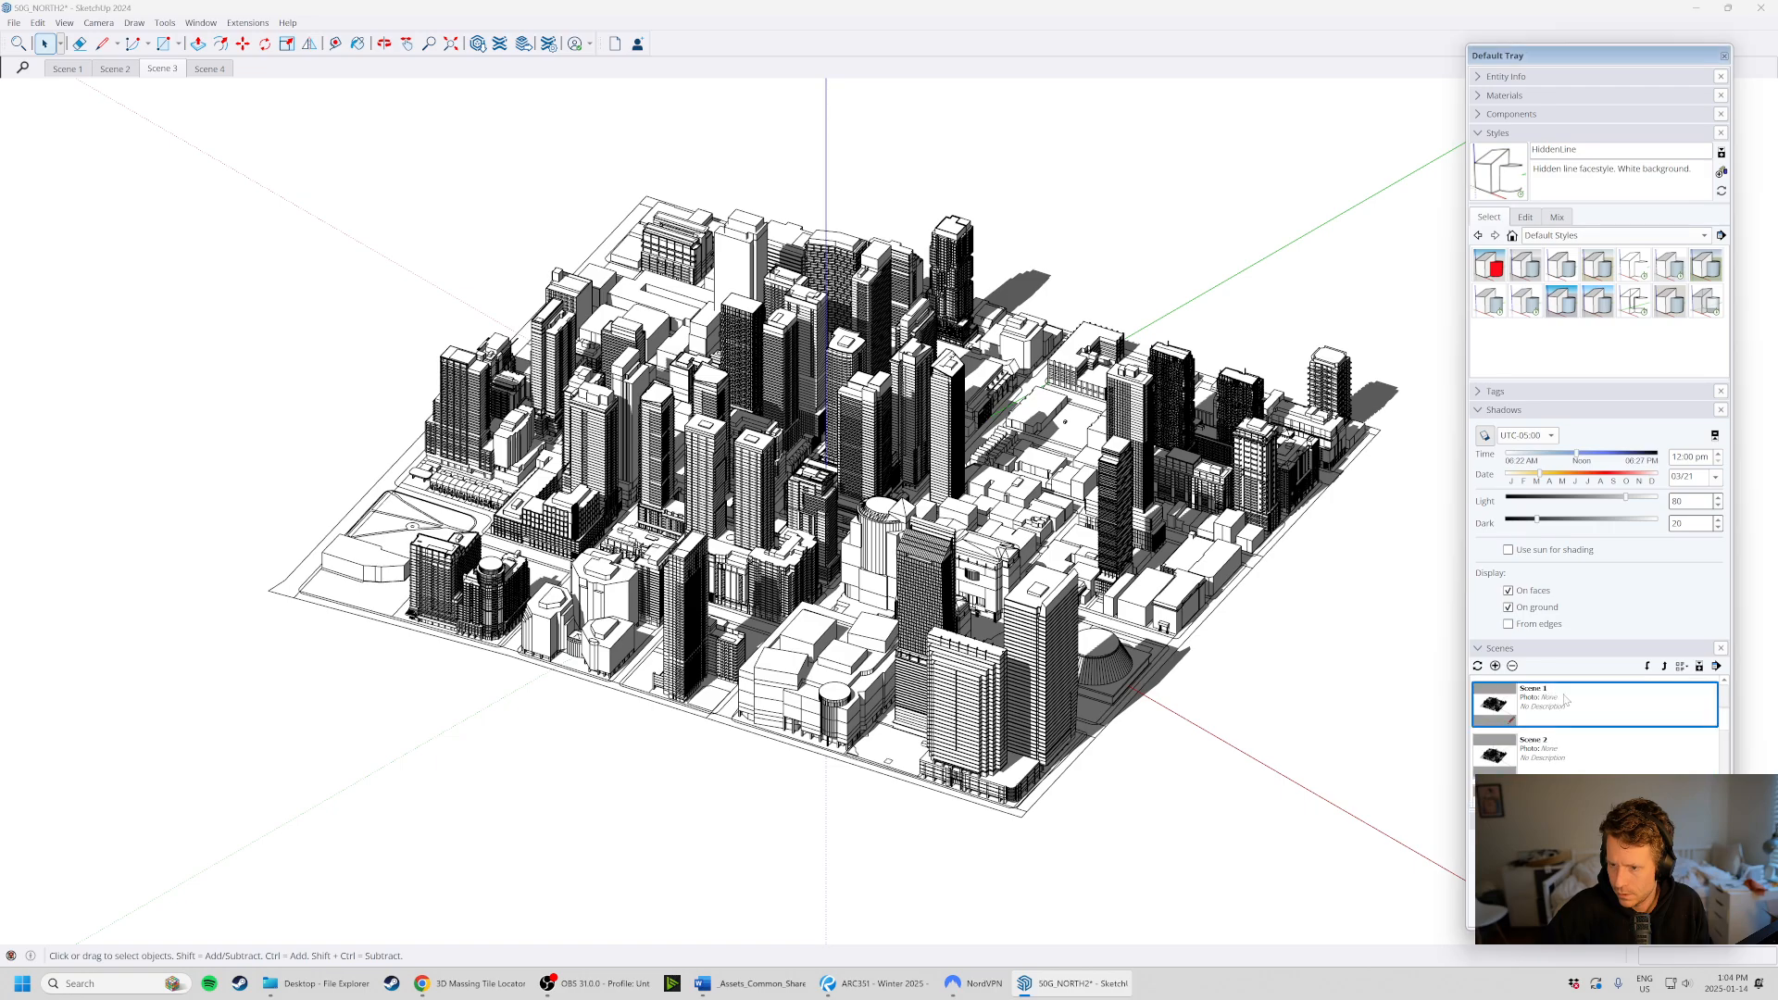
click(1574, 754)
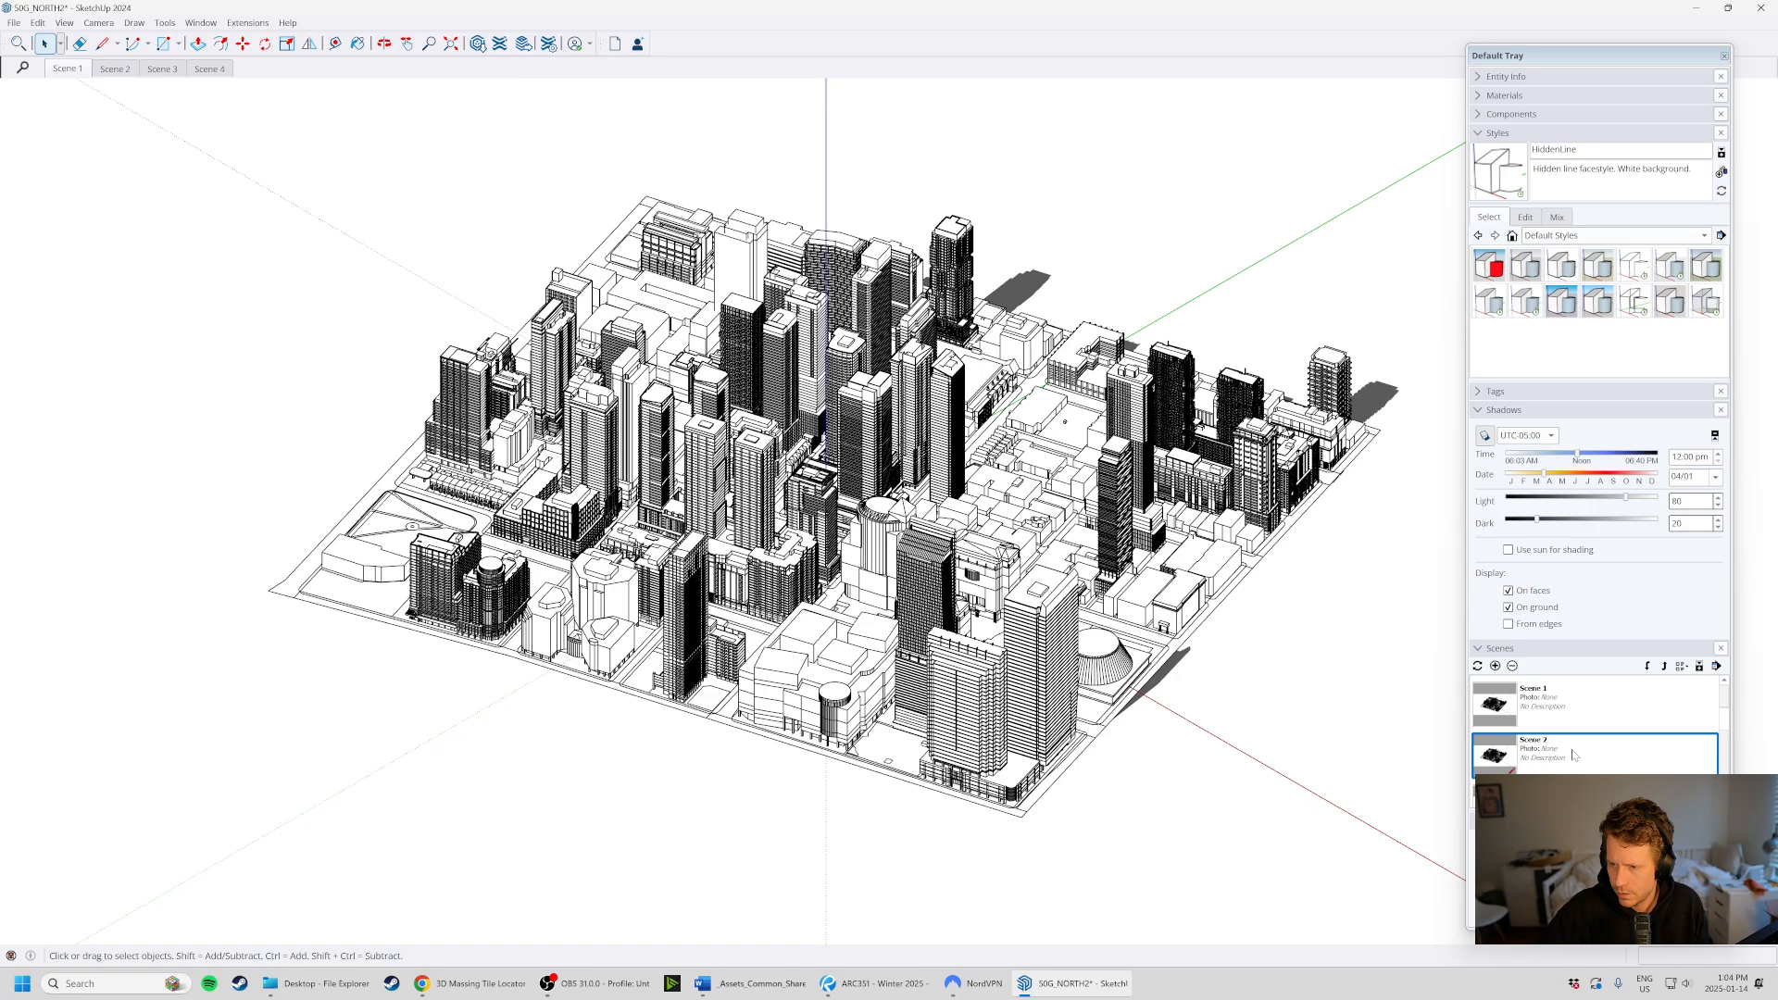
double_click(1574, 755)
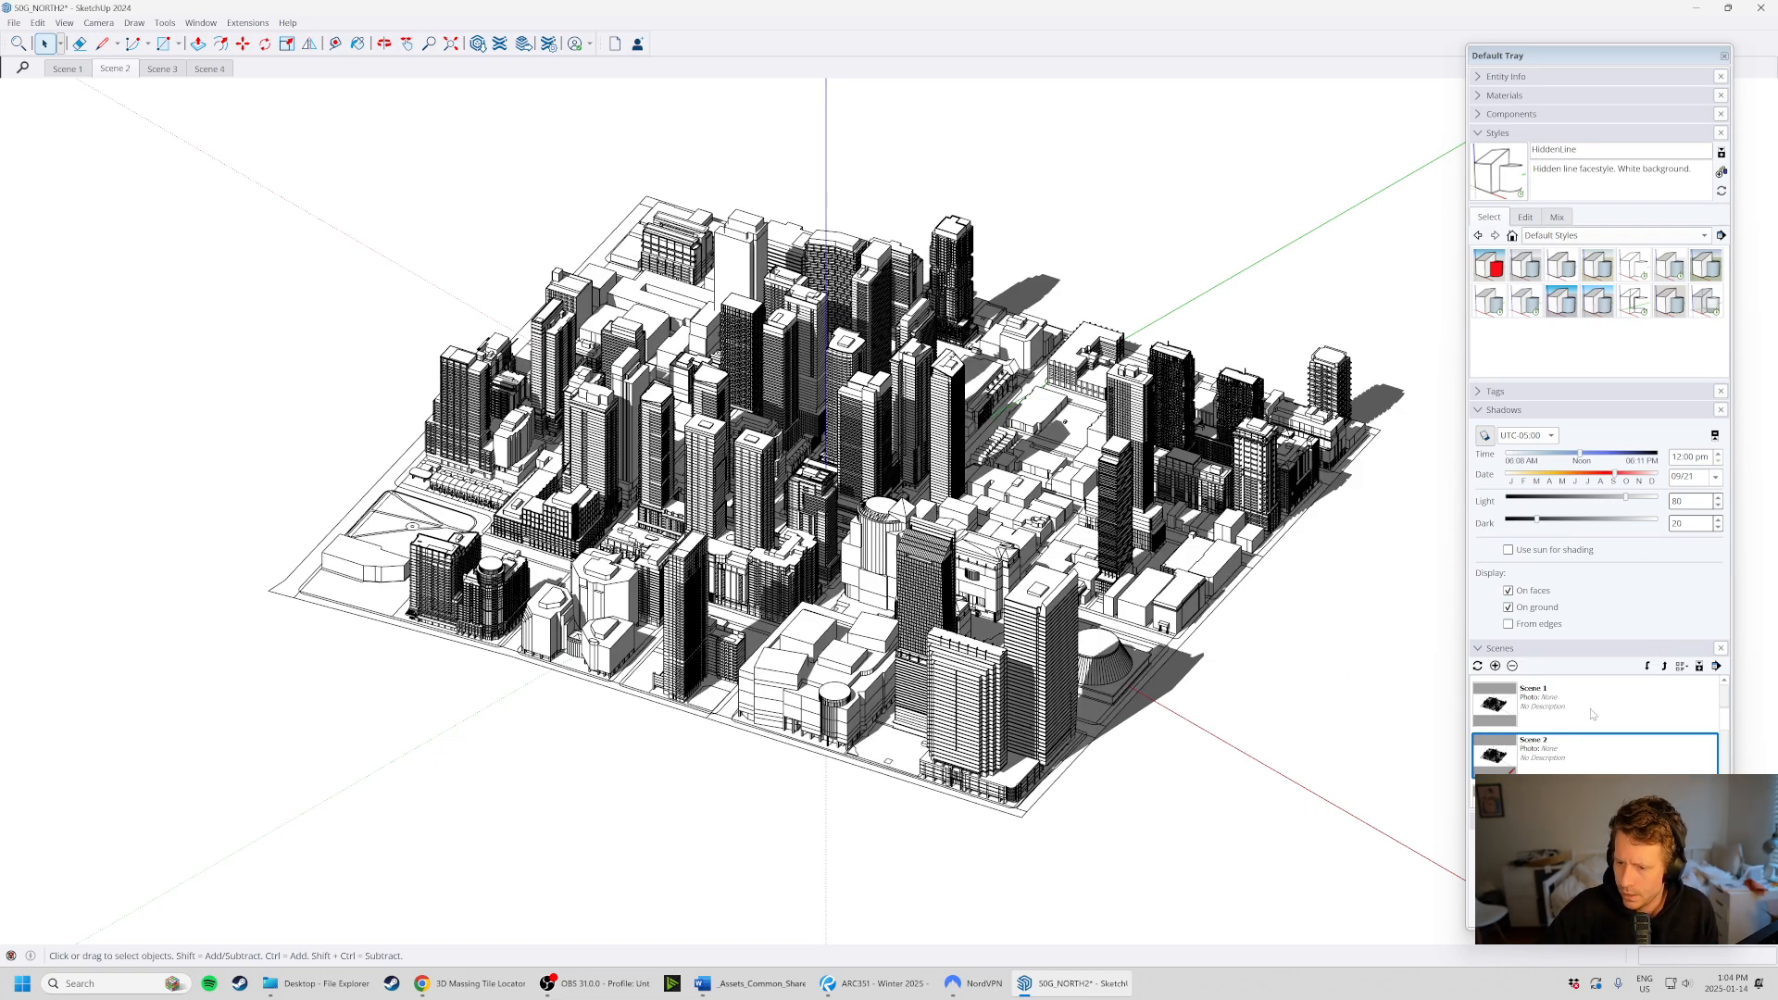
- Set the shadow date to June 21 and update Scene 2 with all scene properties included
click(1715, 477)
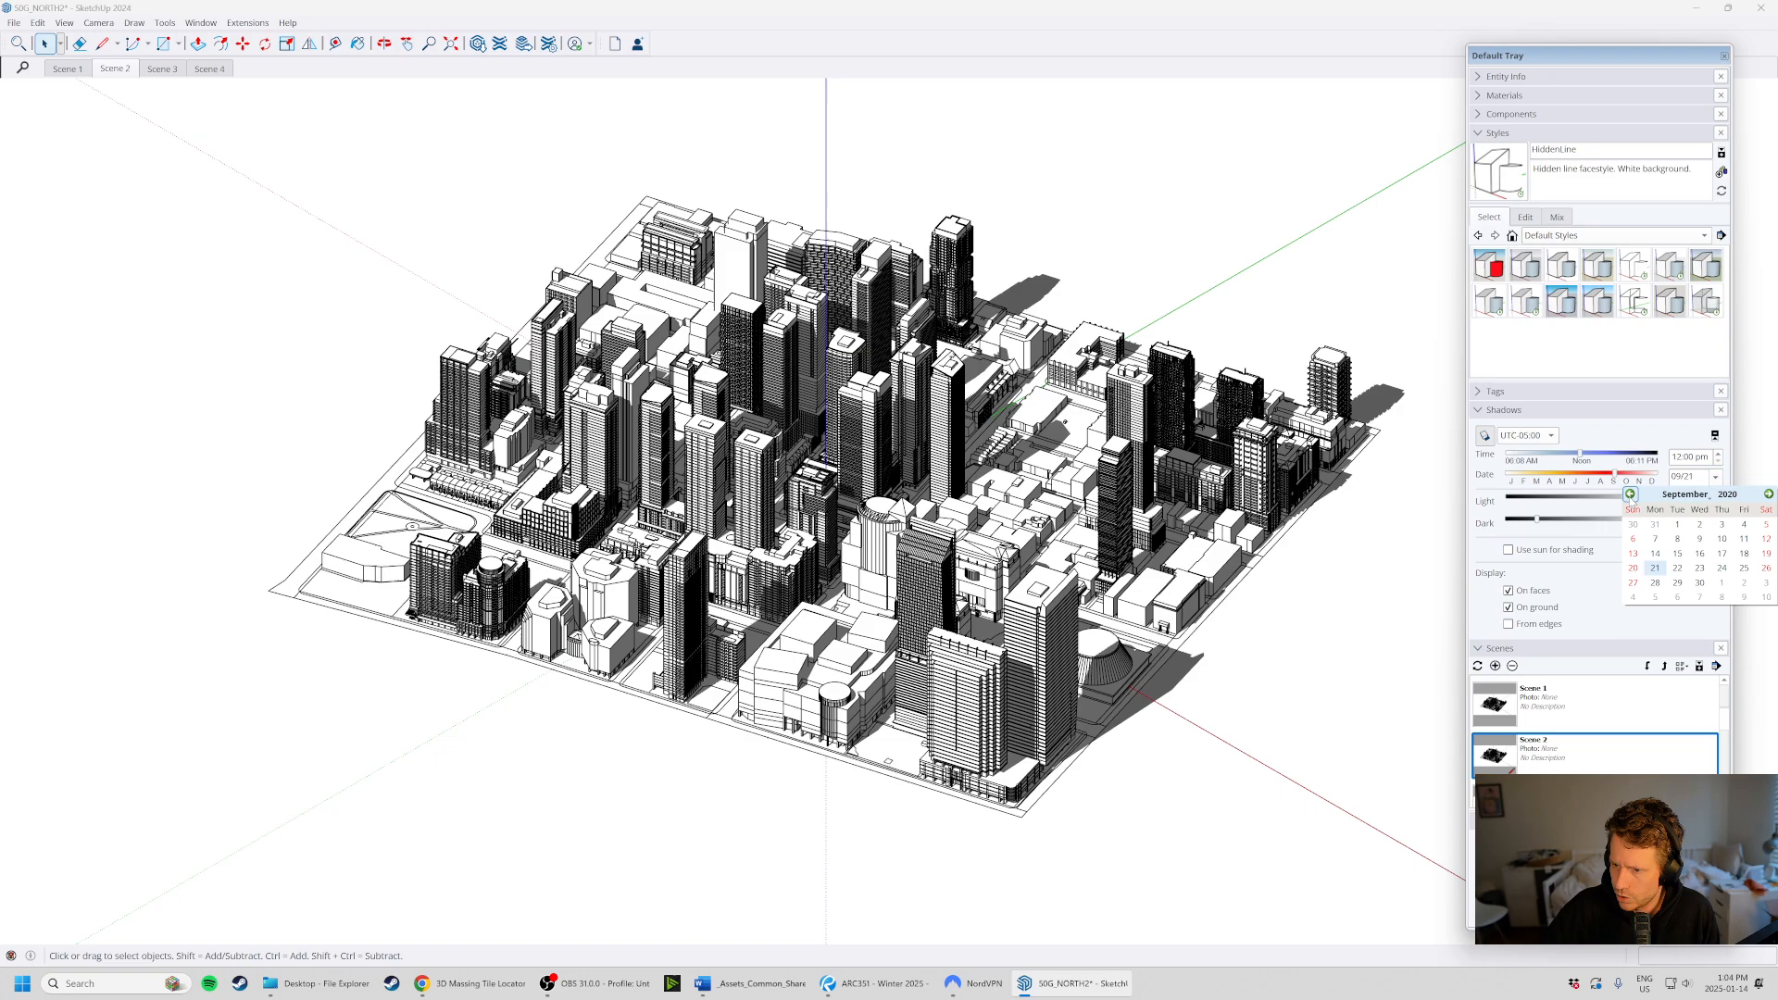
scroll(1684, 505, up, 3)
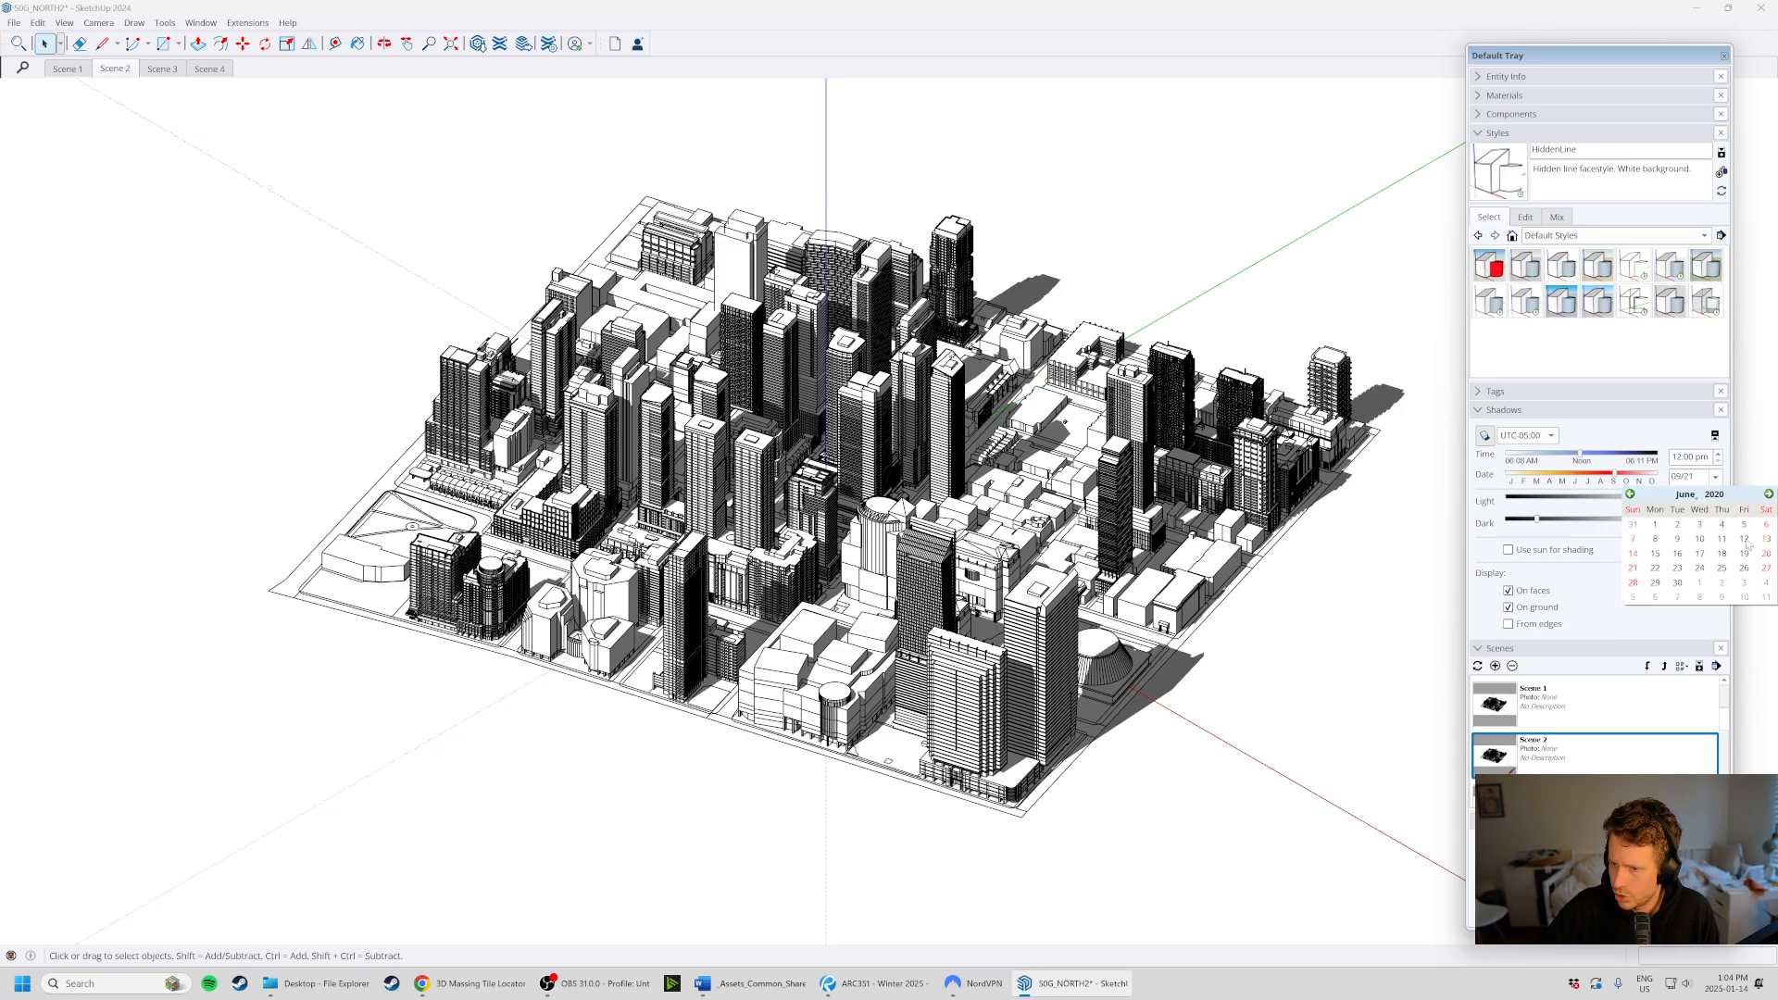
click(1636, 569)
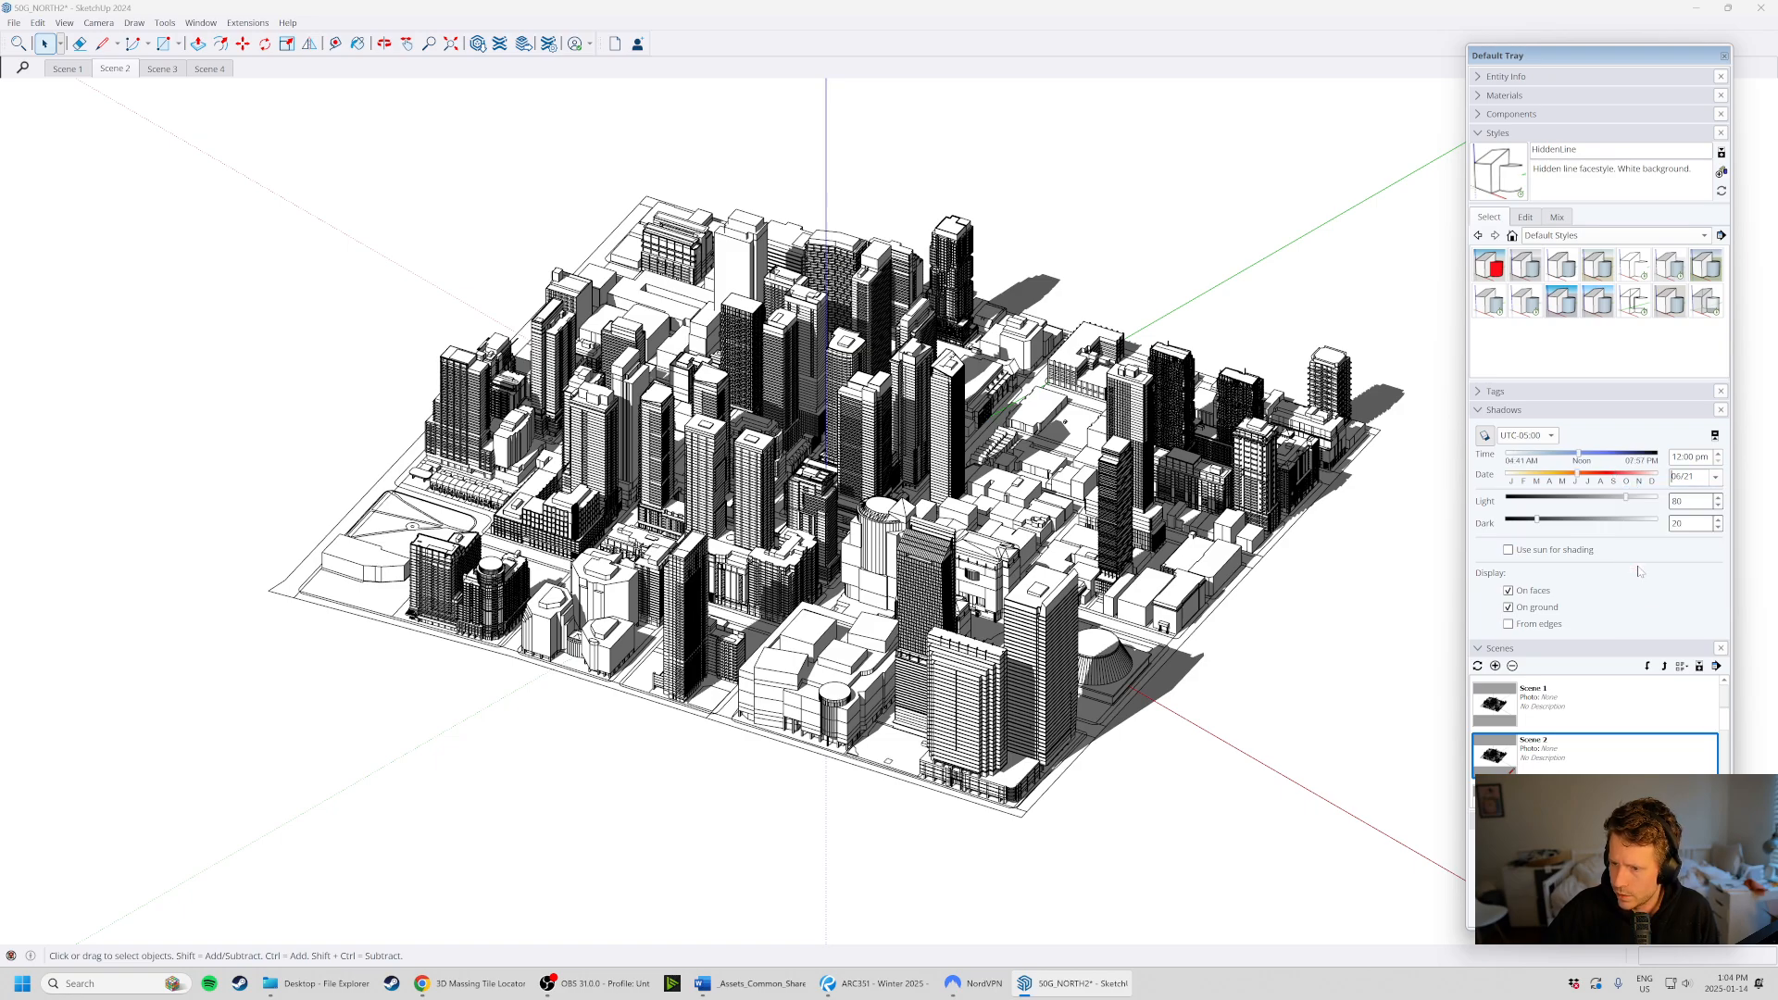
right_click(1649, 757)
click(1681, 822)
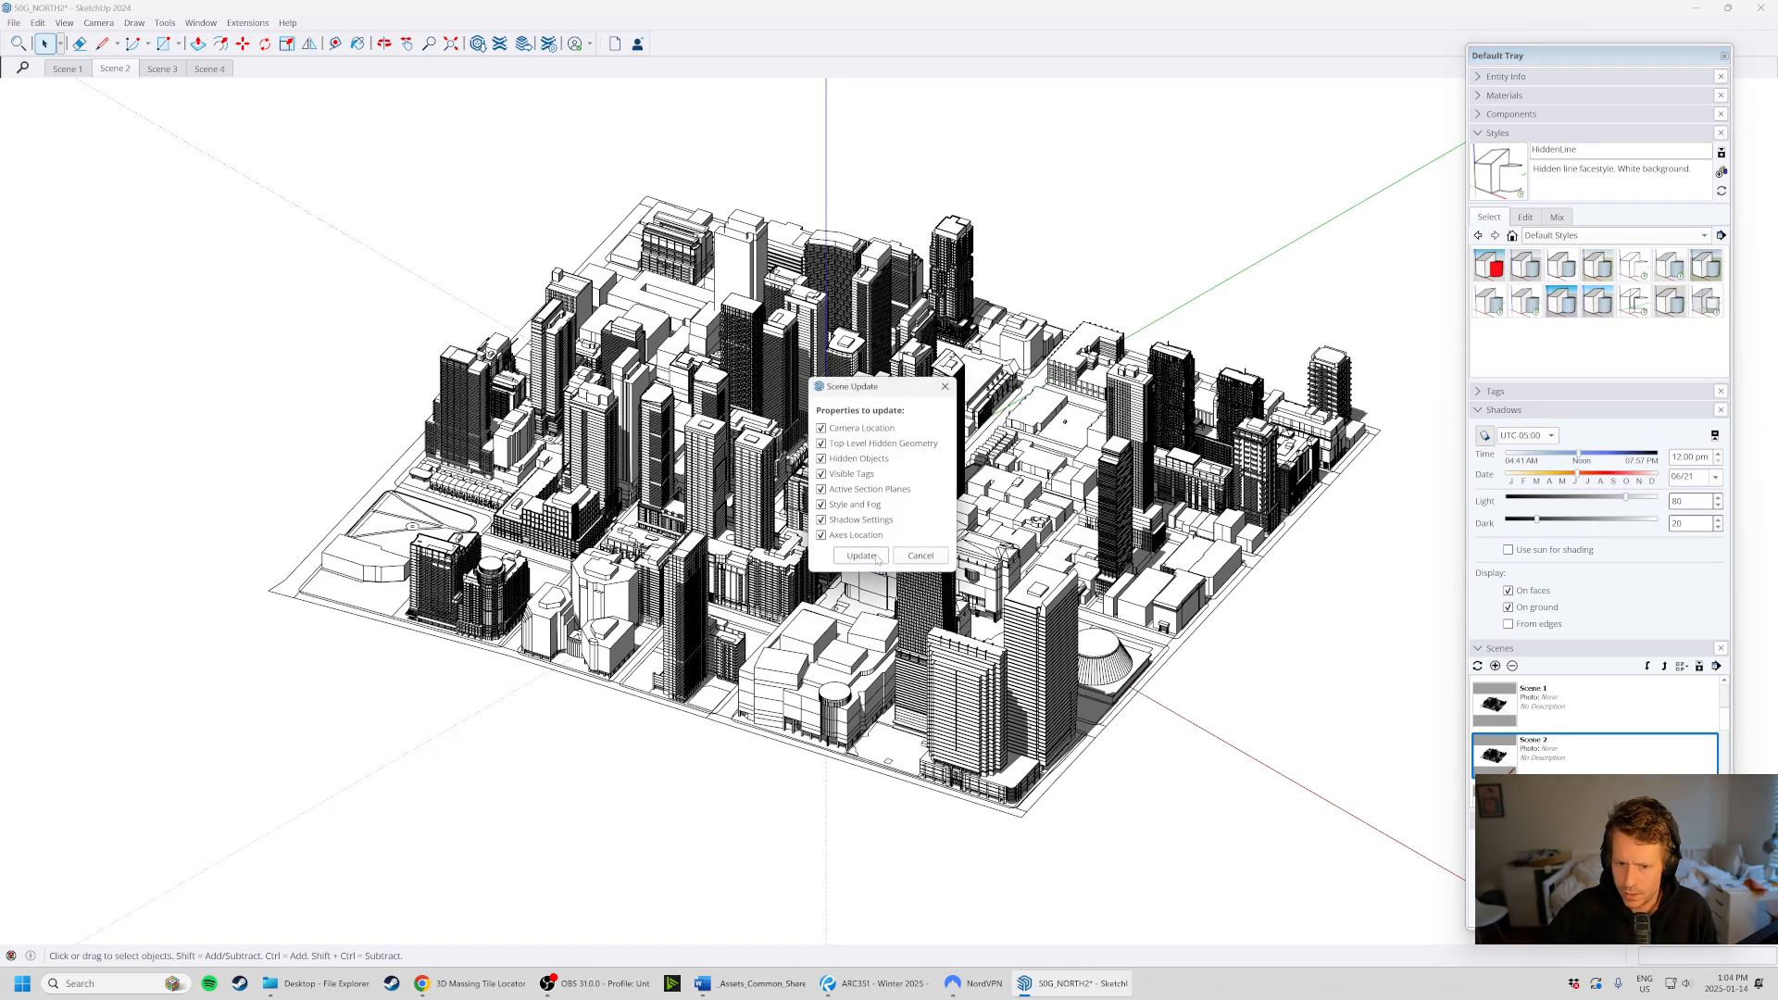
key(Return)
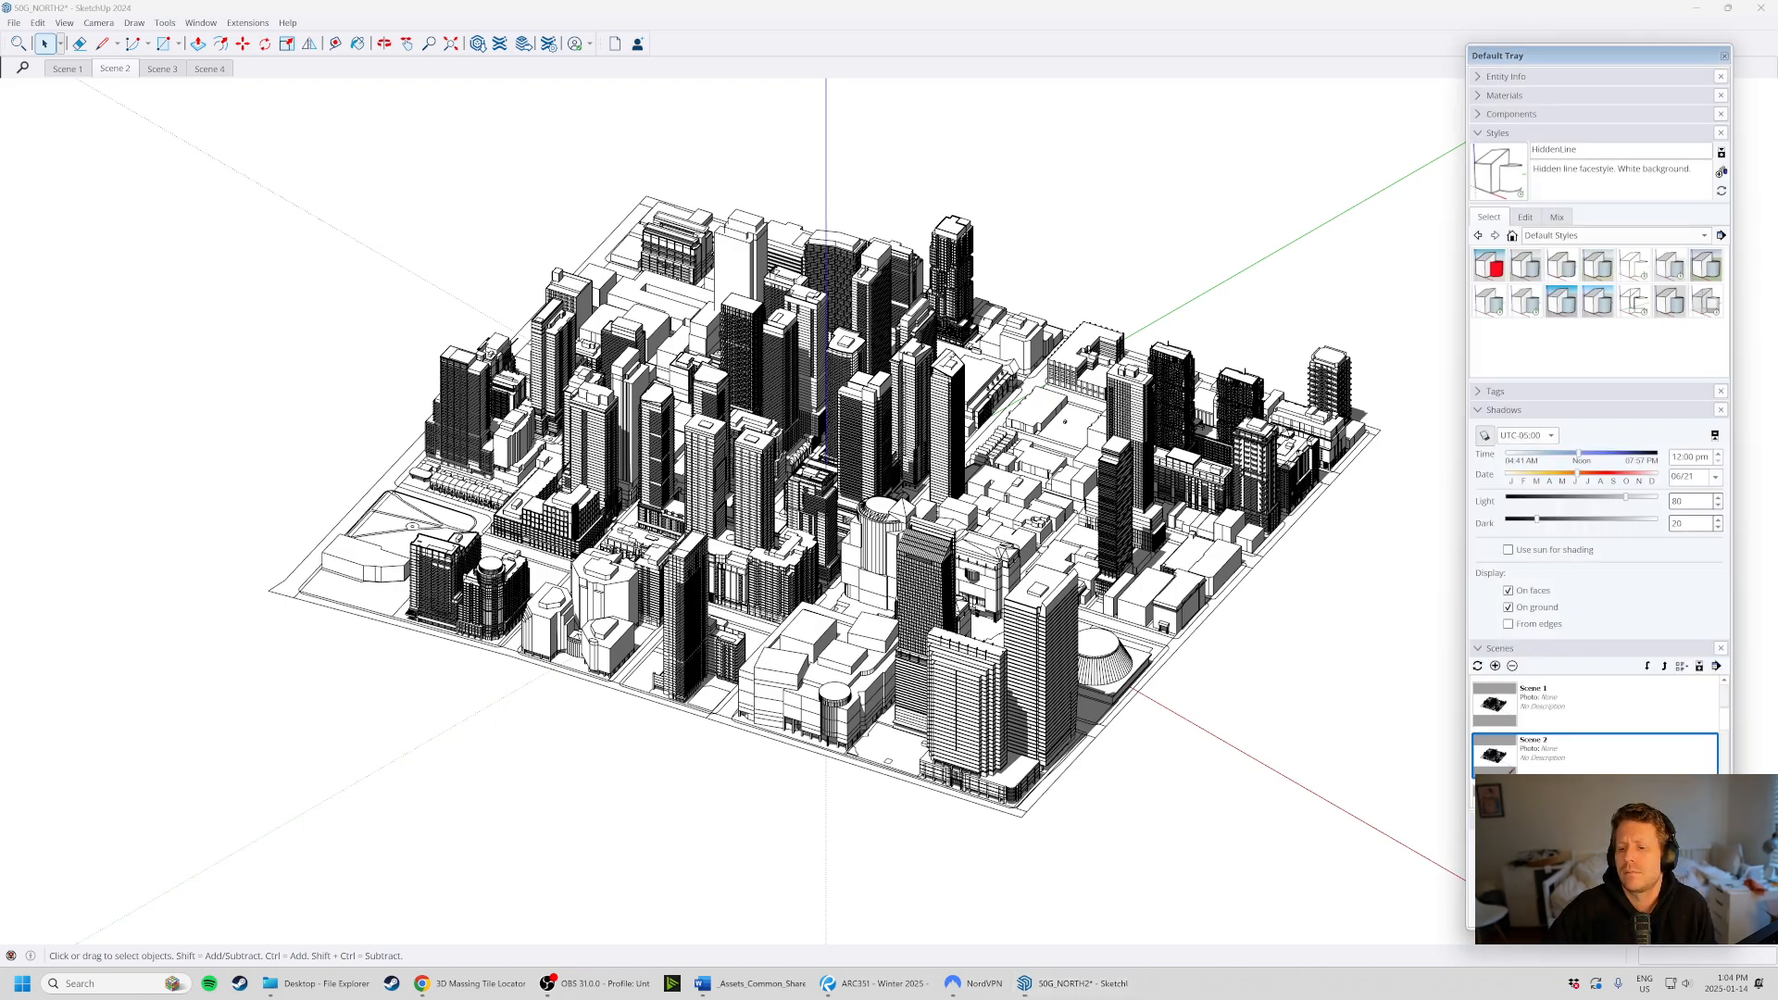
- Activate Scene 3, set its shadow date to September 21 and update the scene with all properties
scroll(1589, 745, down, 3)
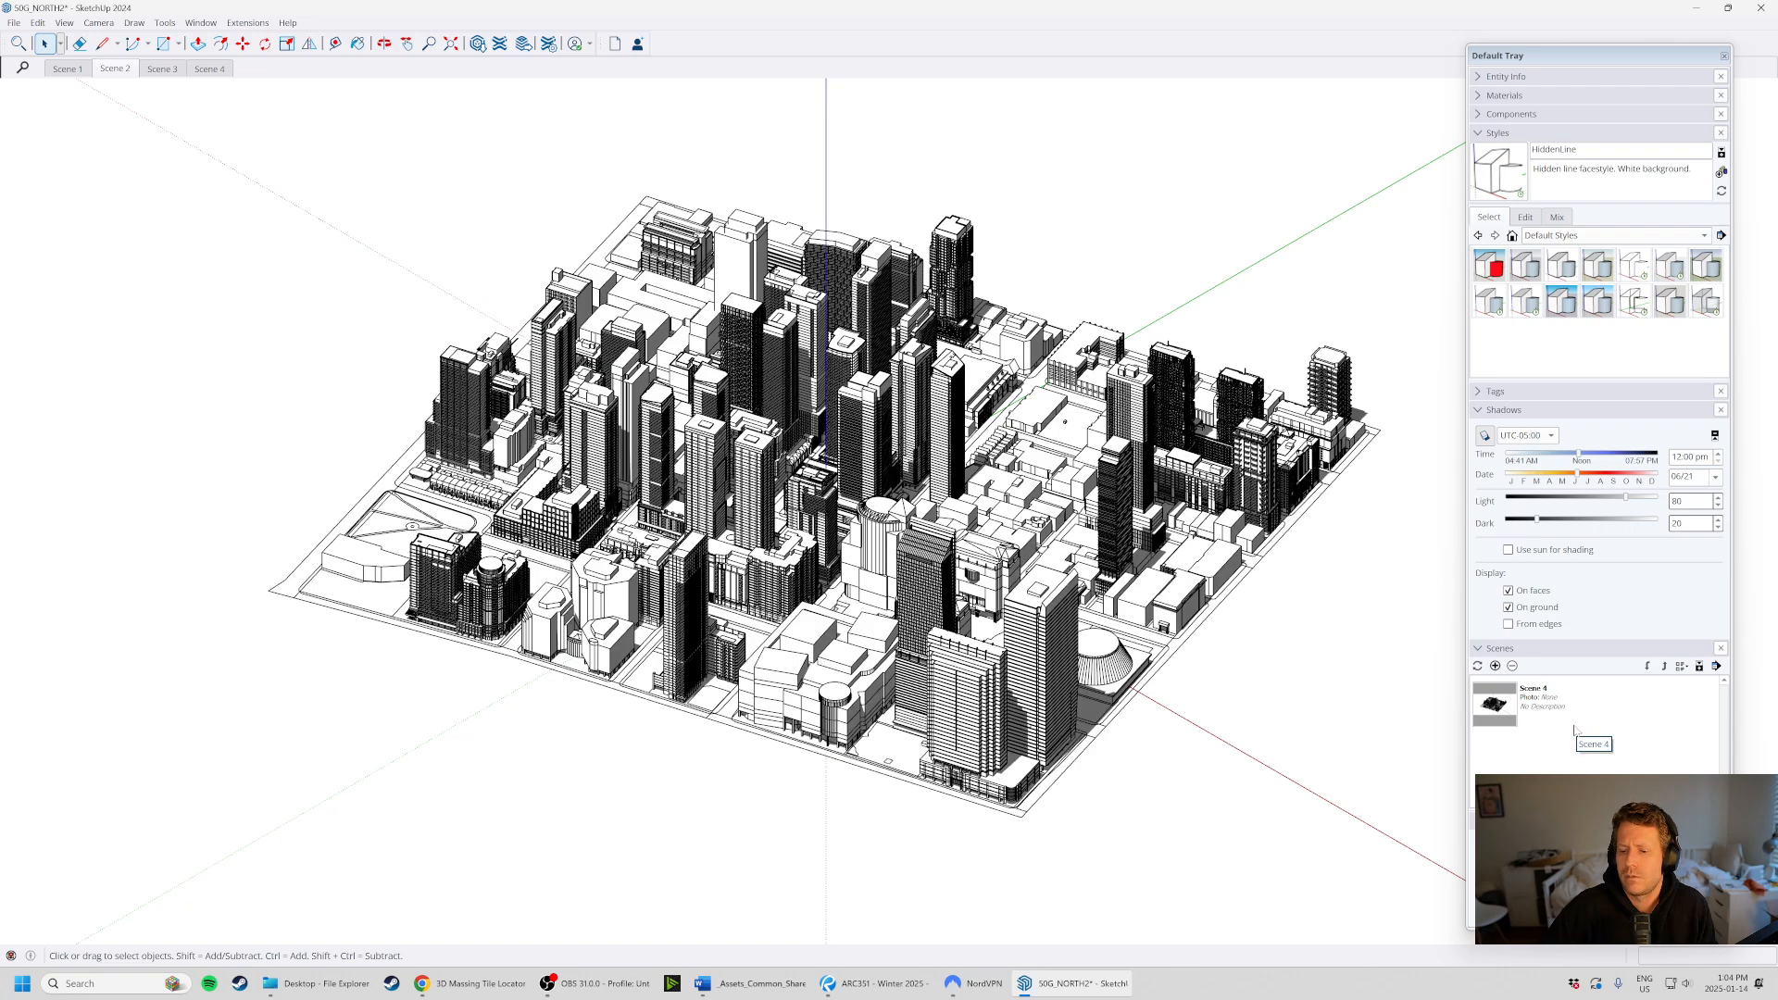
scroll(1575, 727, up, 3)
double_click(1556, 804)
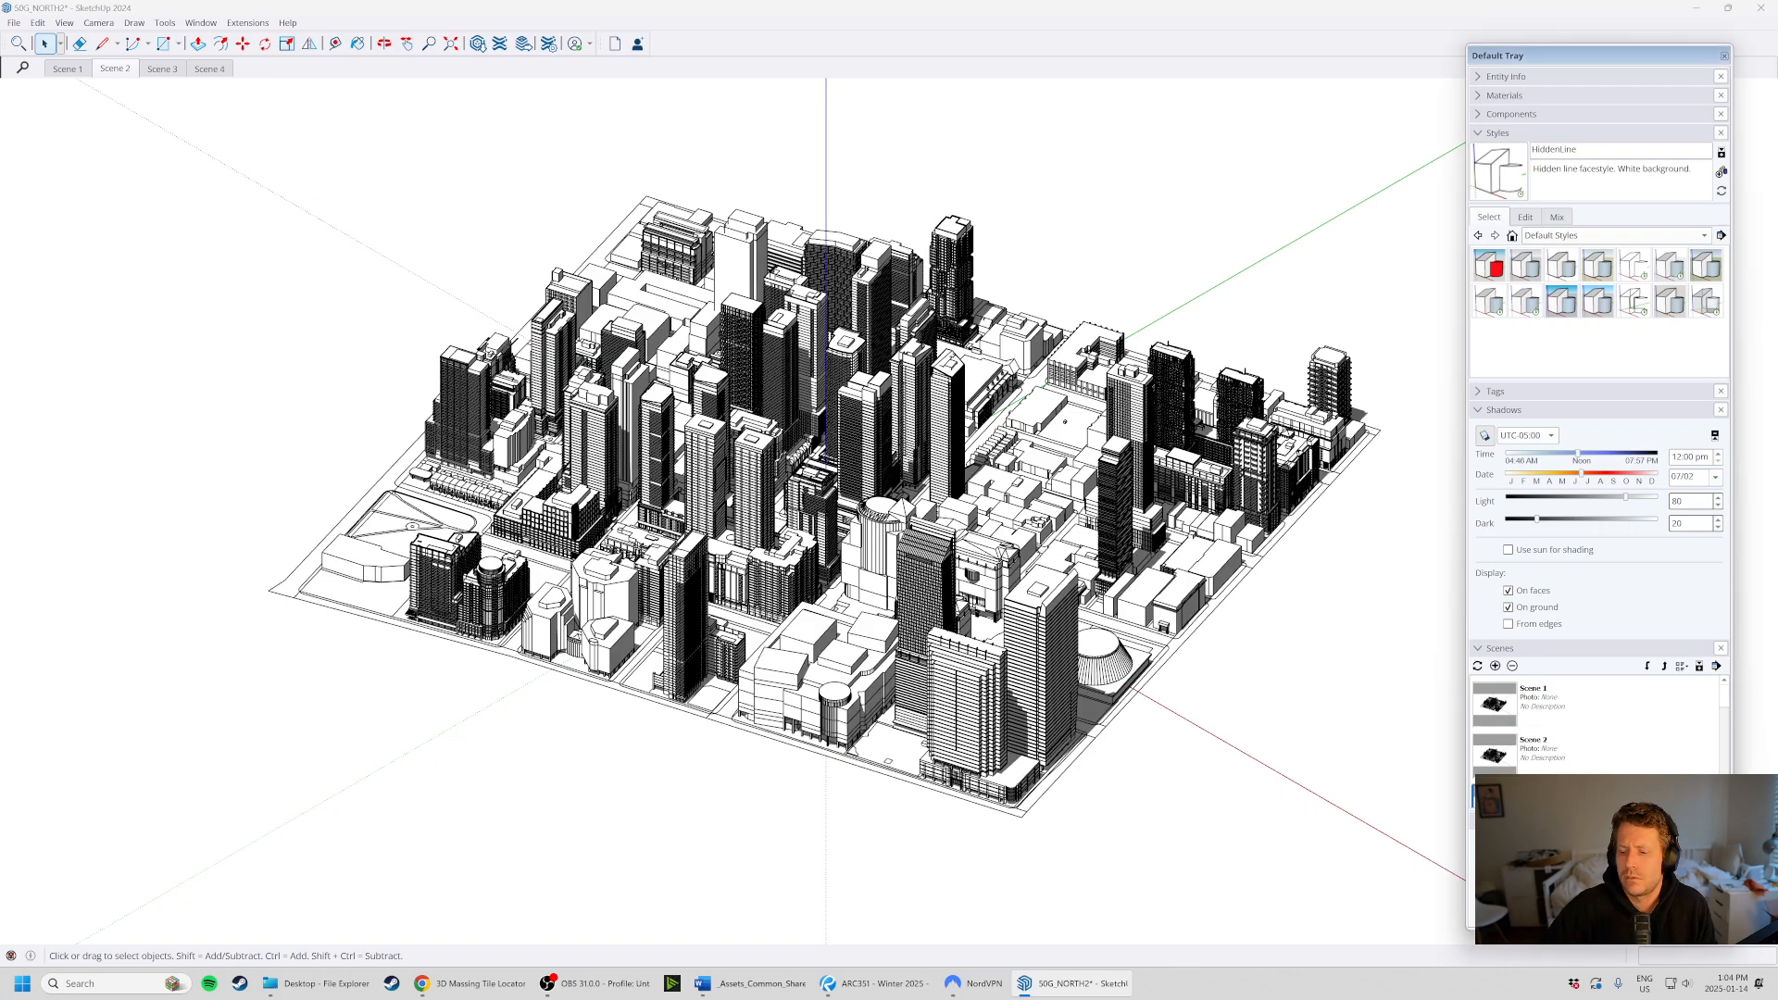
click(1715, 479)
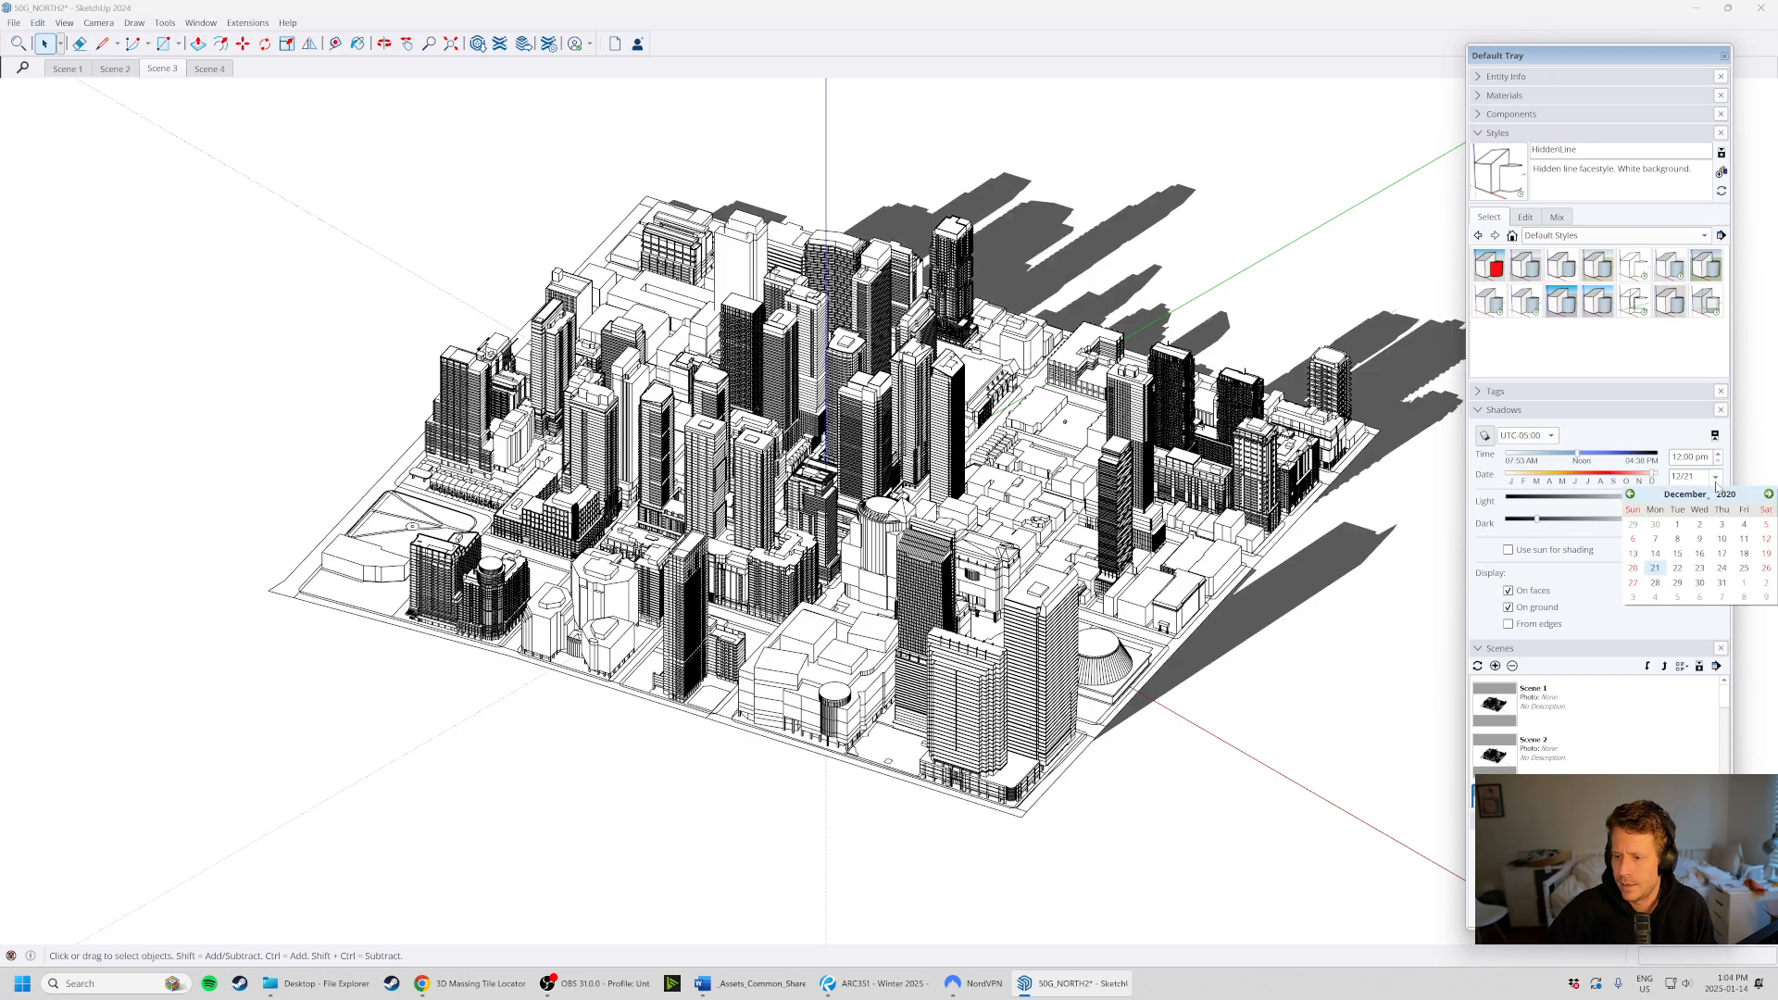
click(1631, 495)
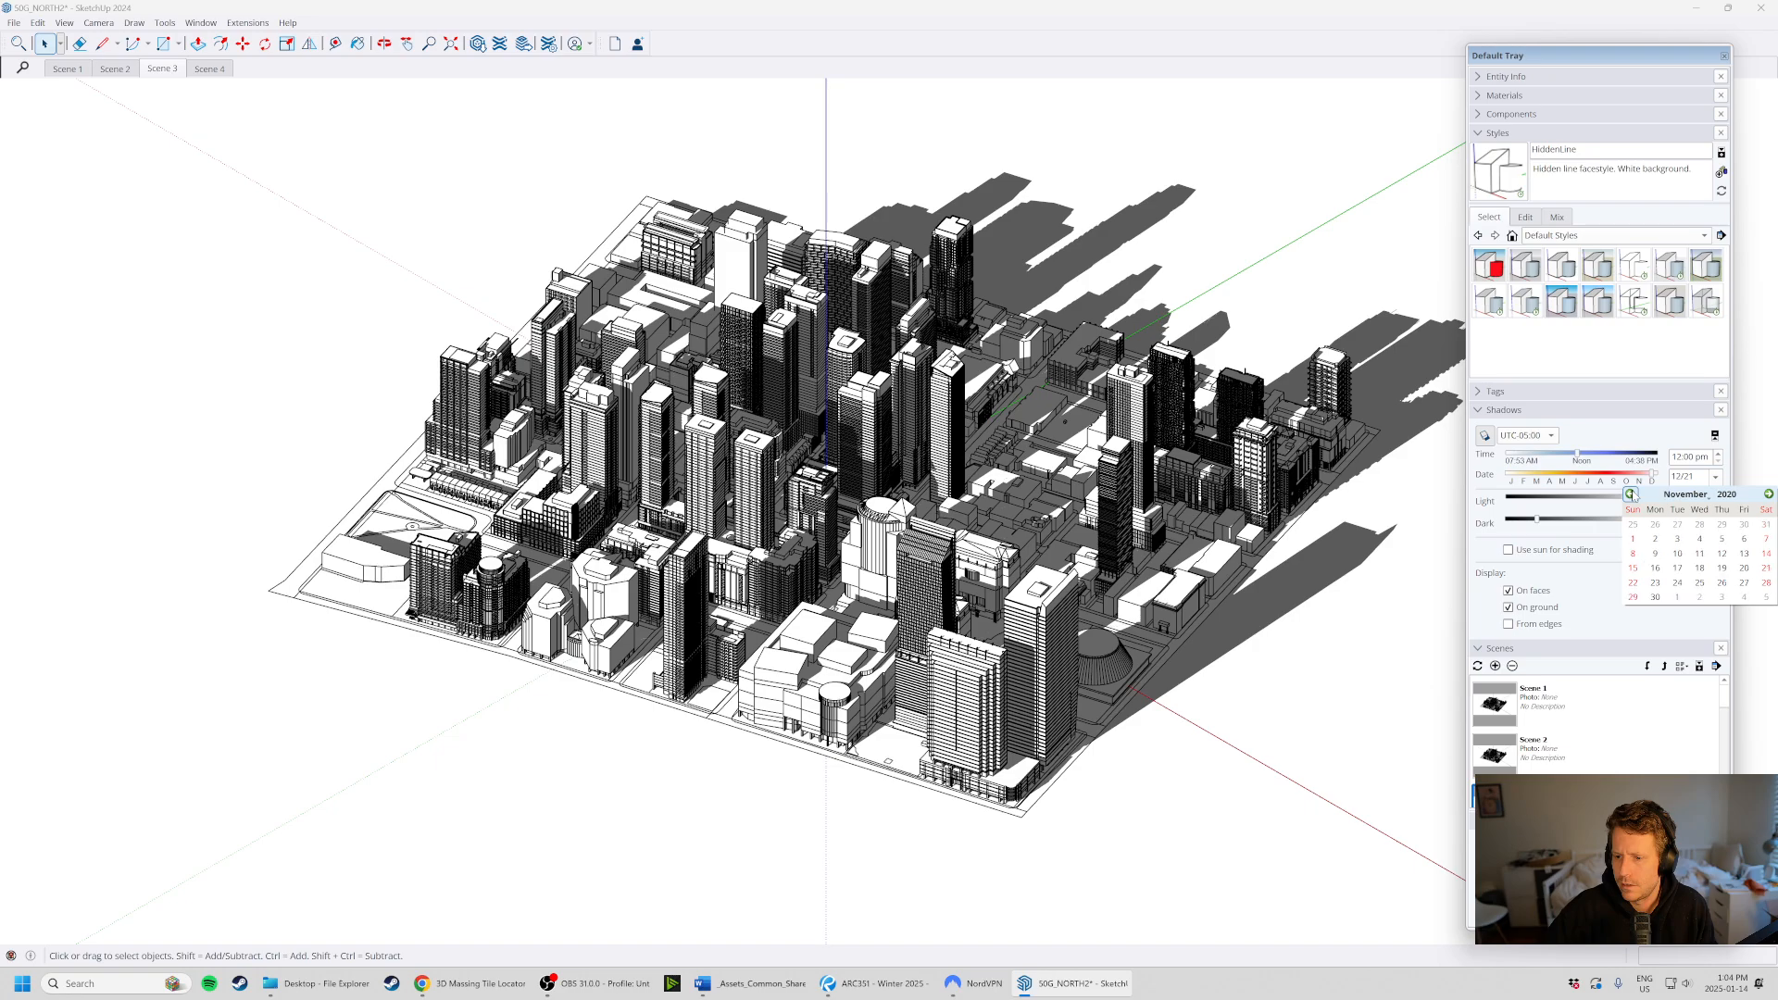
click(1630, 494)
click(1631, 495)
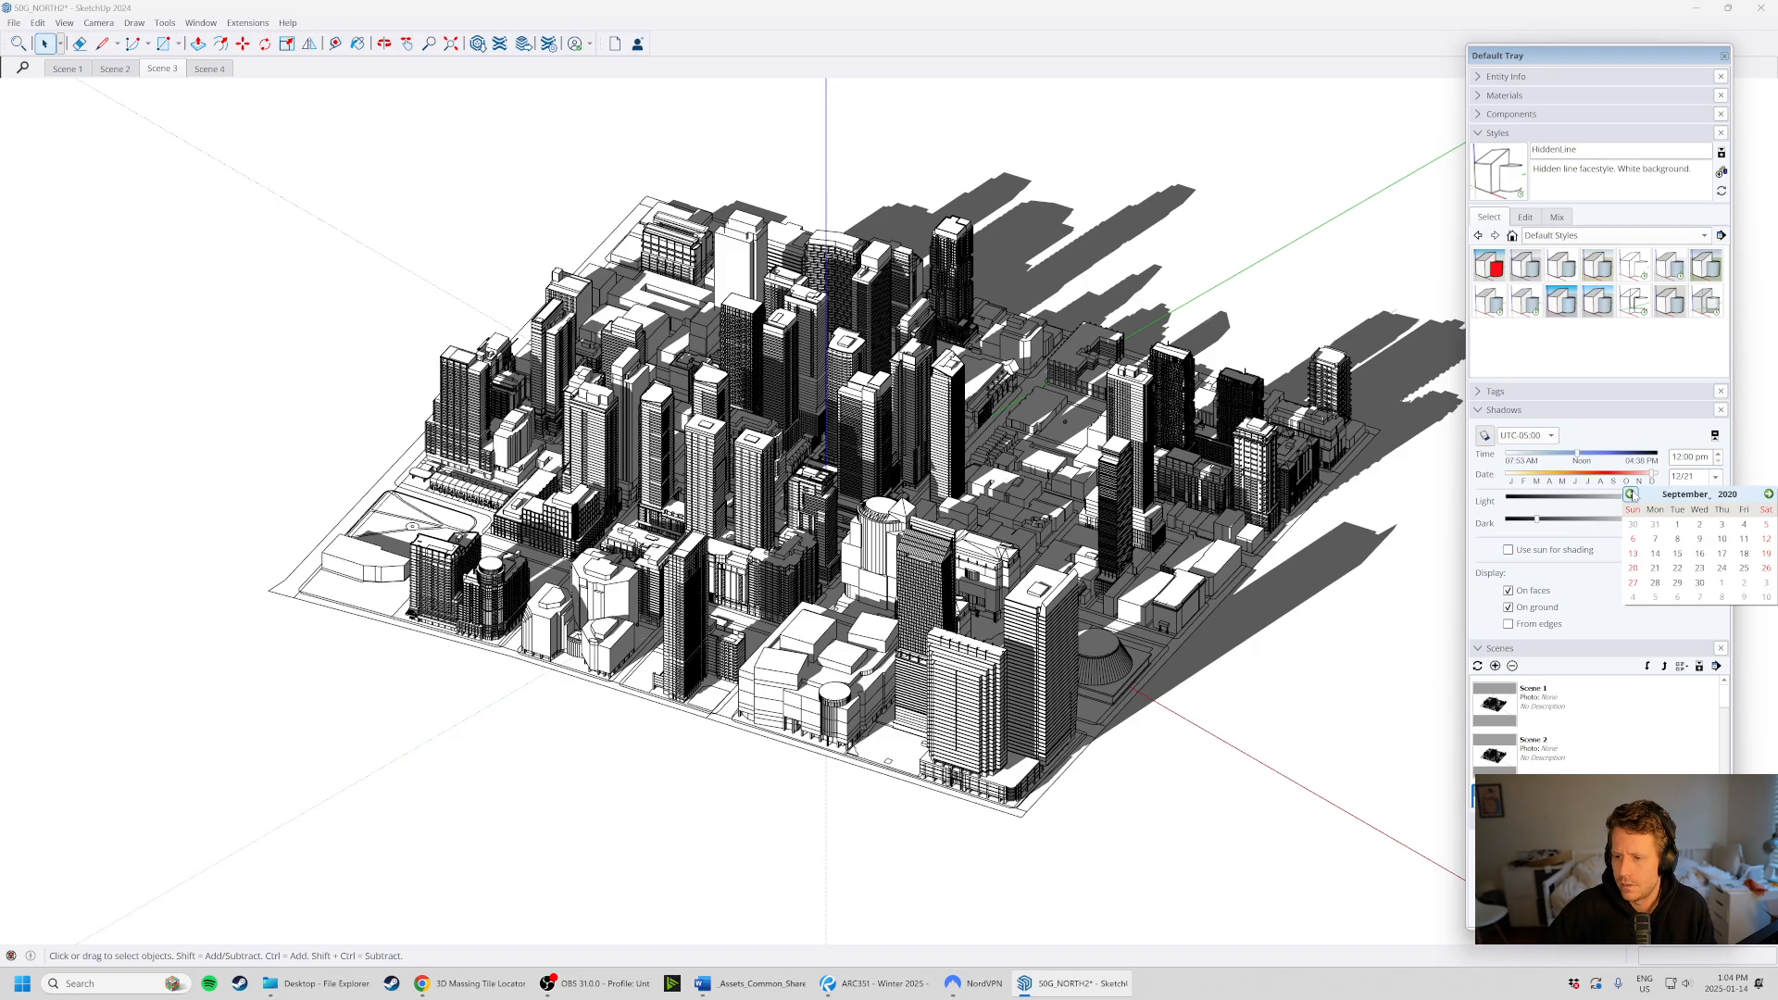
click(1655, 568)
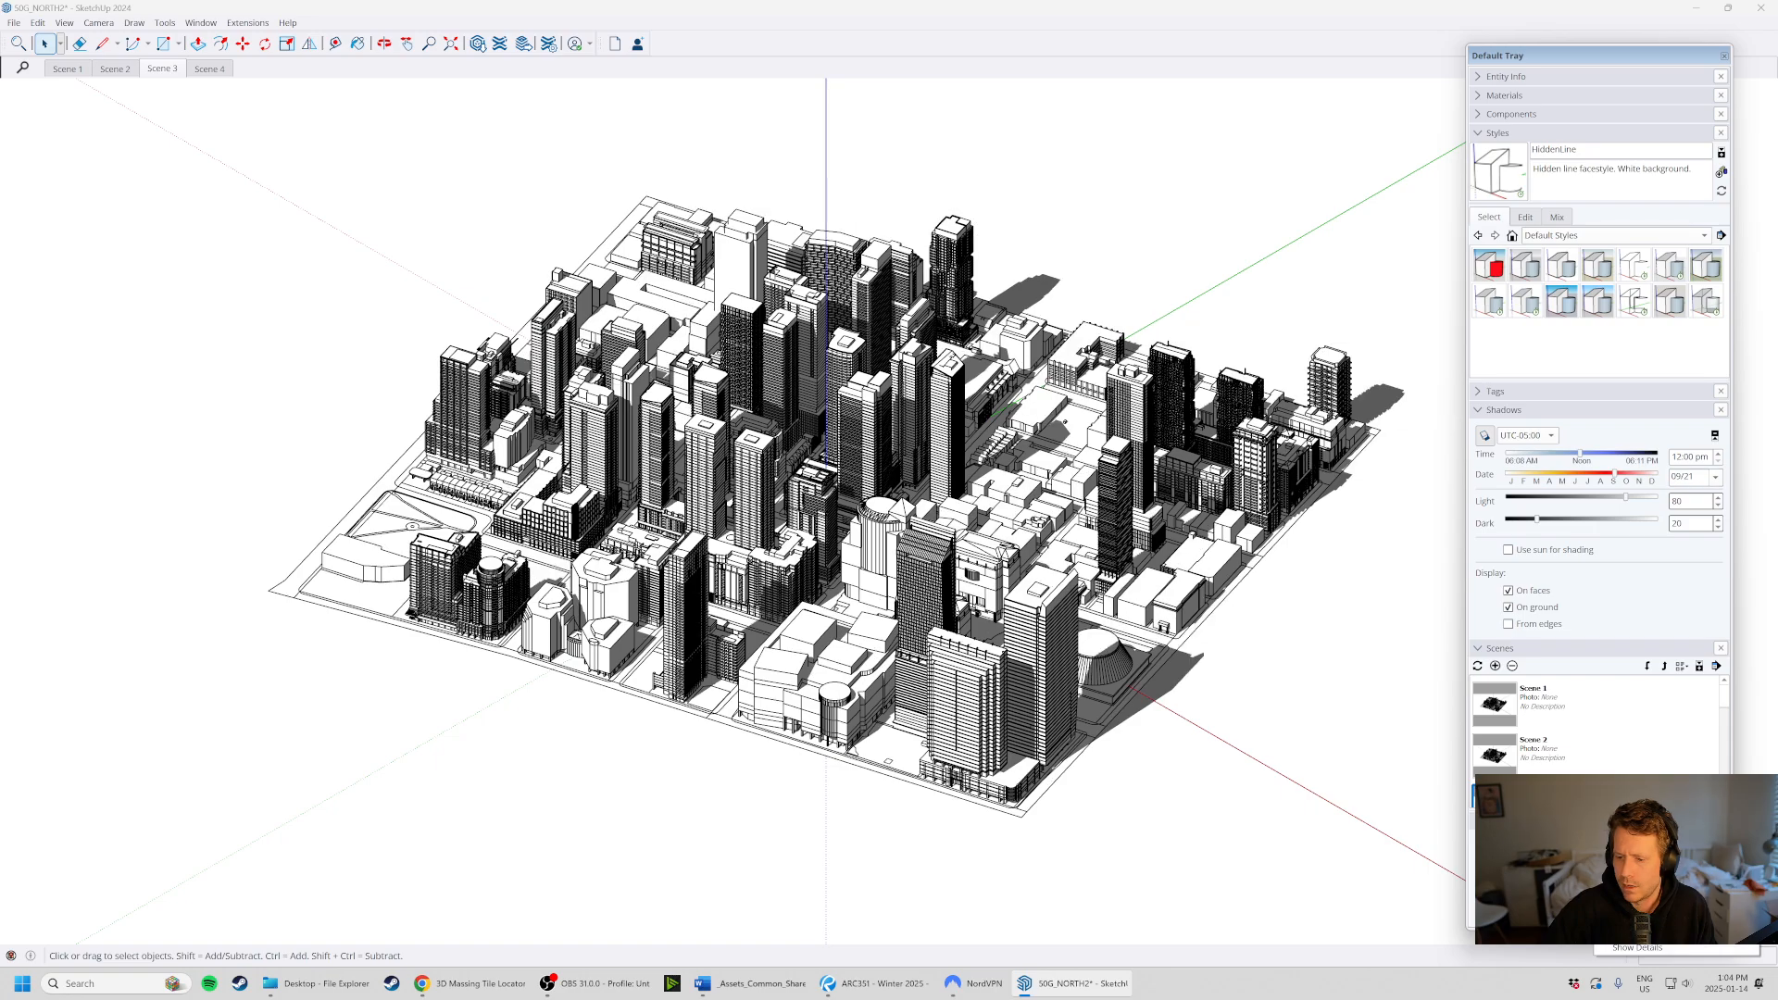
click(1634, 857)
key(Return)
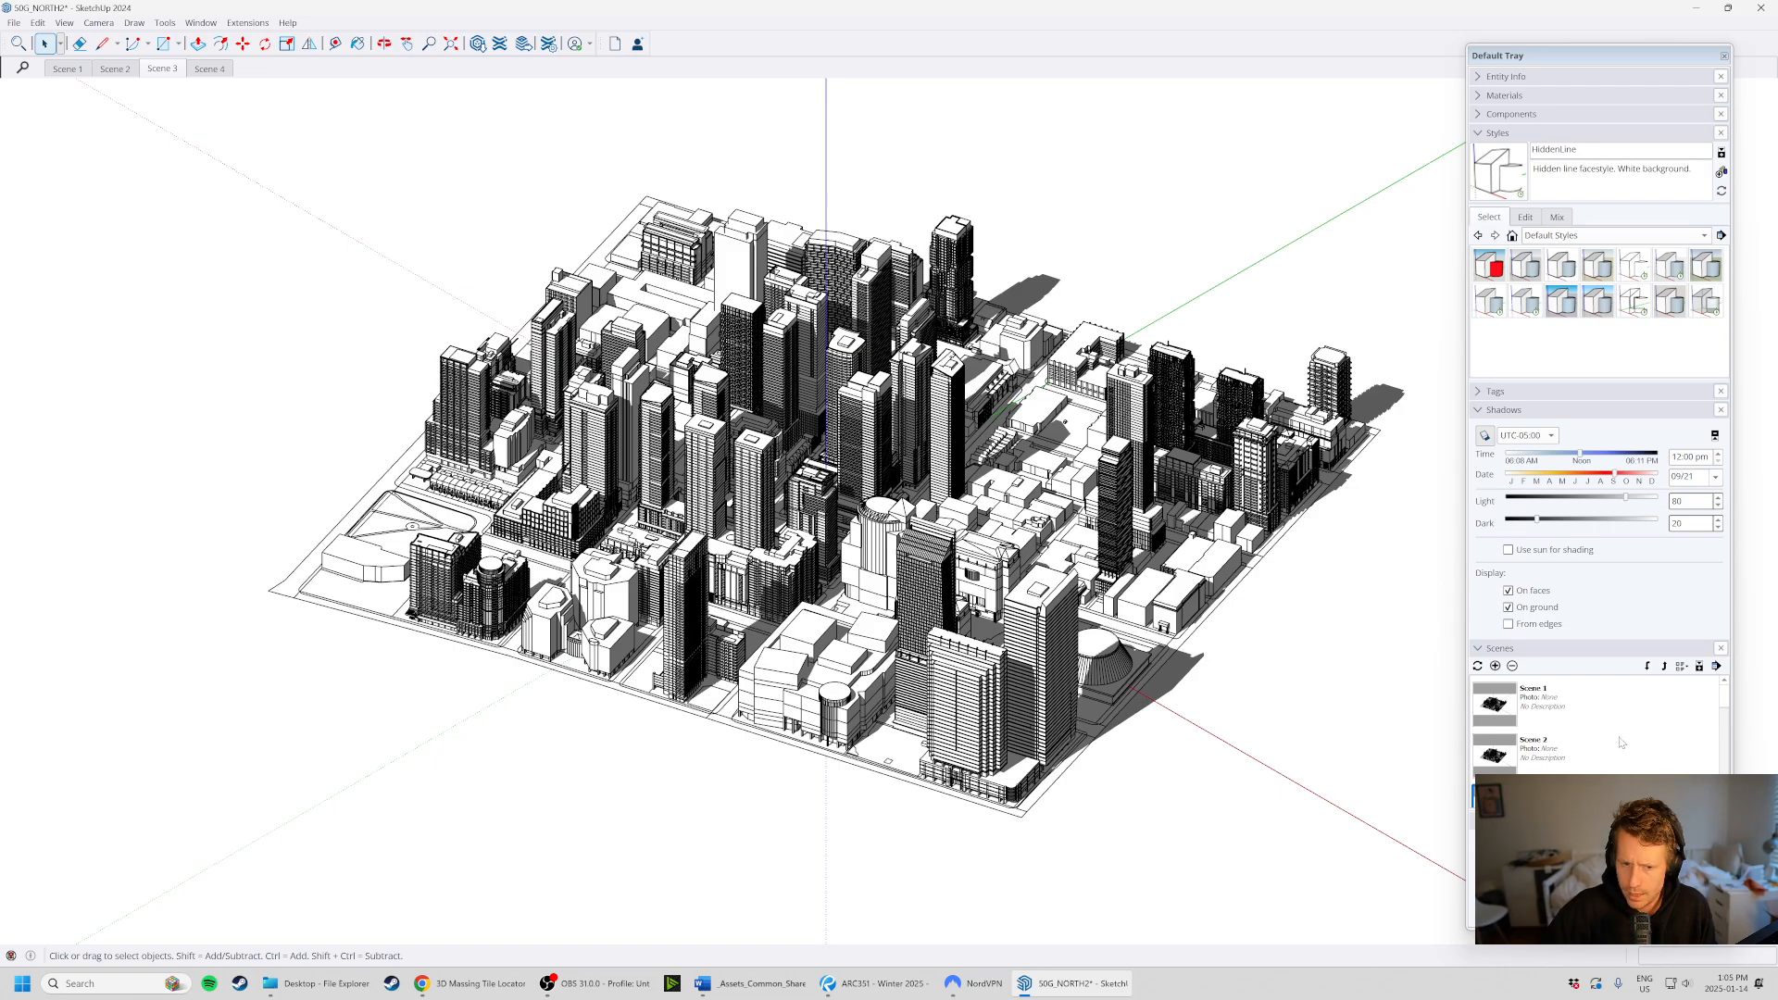
- Activate Scene 4, set its shadow date to December 21 and update the scene with all properties
scroll(1593, 737, down, 3)
click(1565, 702)
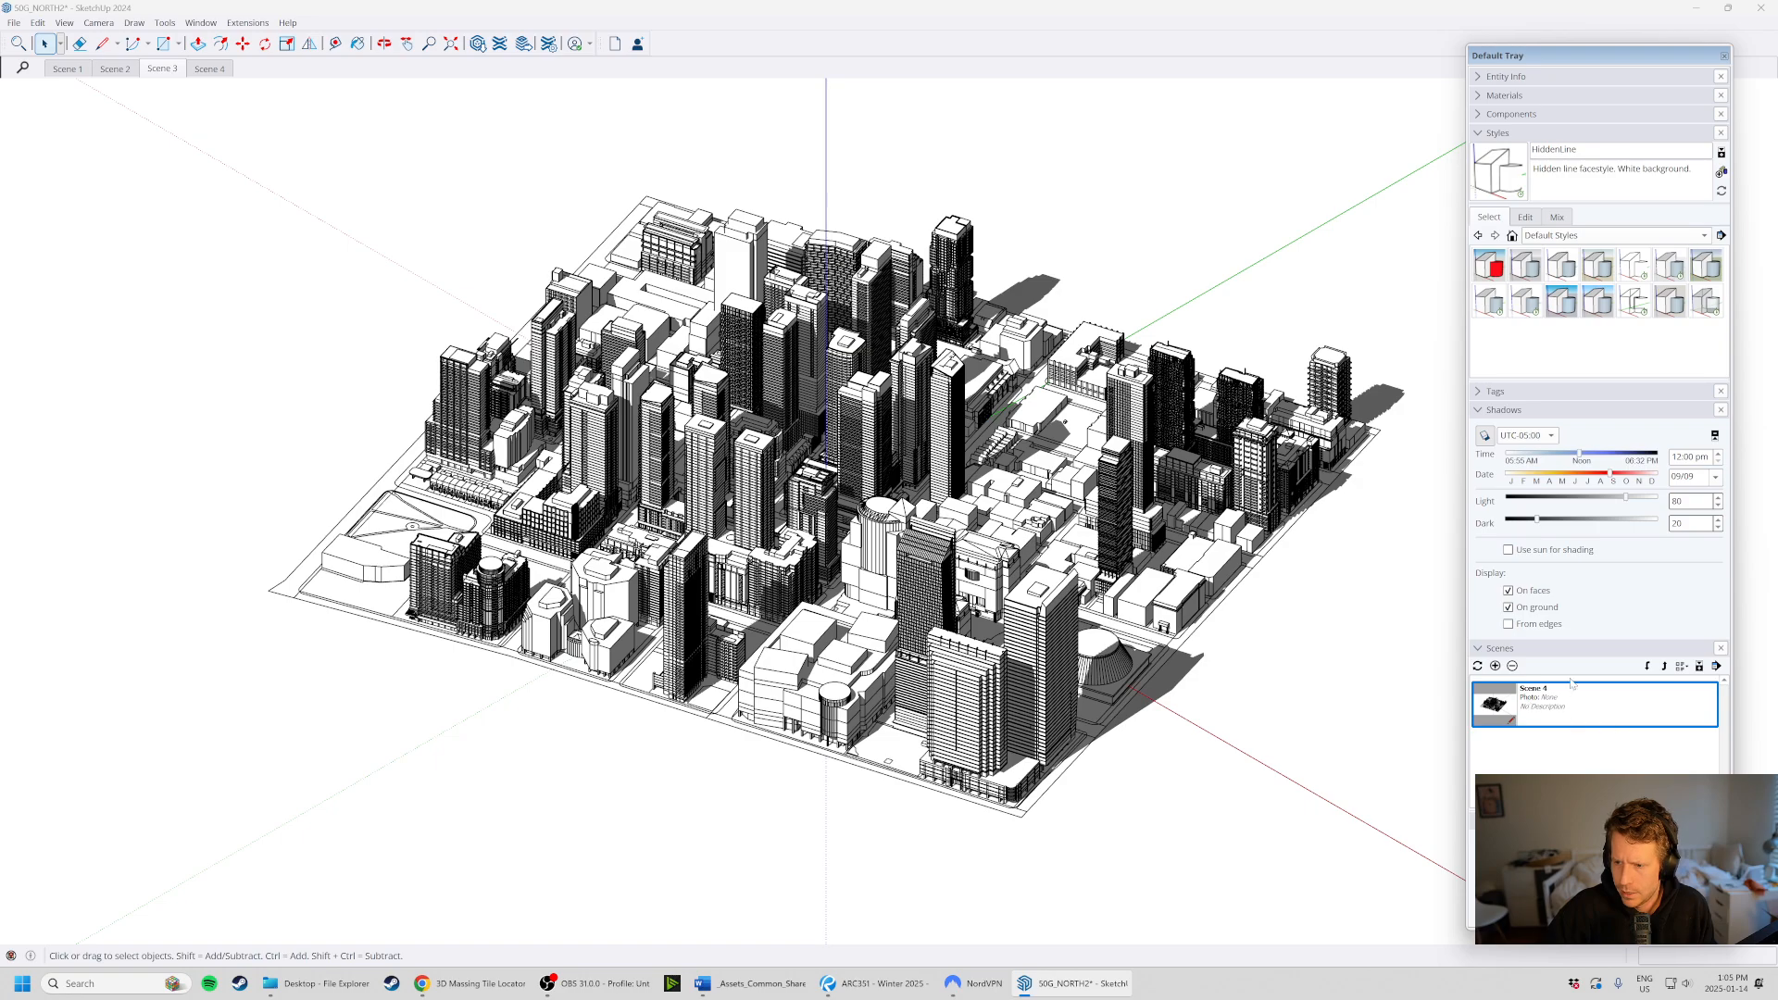
double_click(1571, 685)
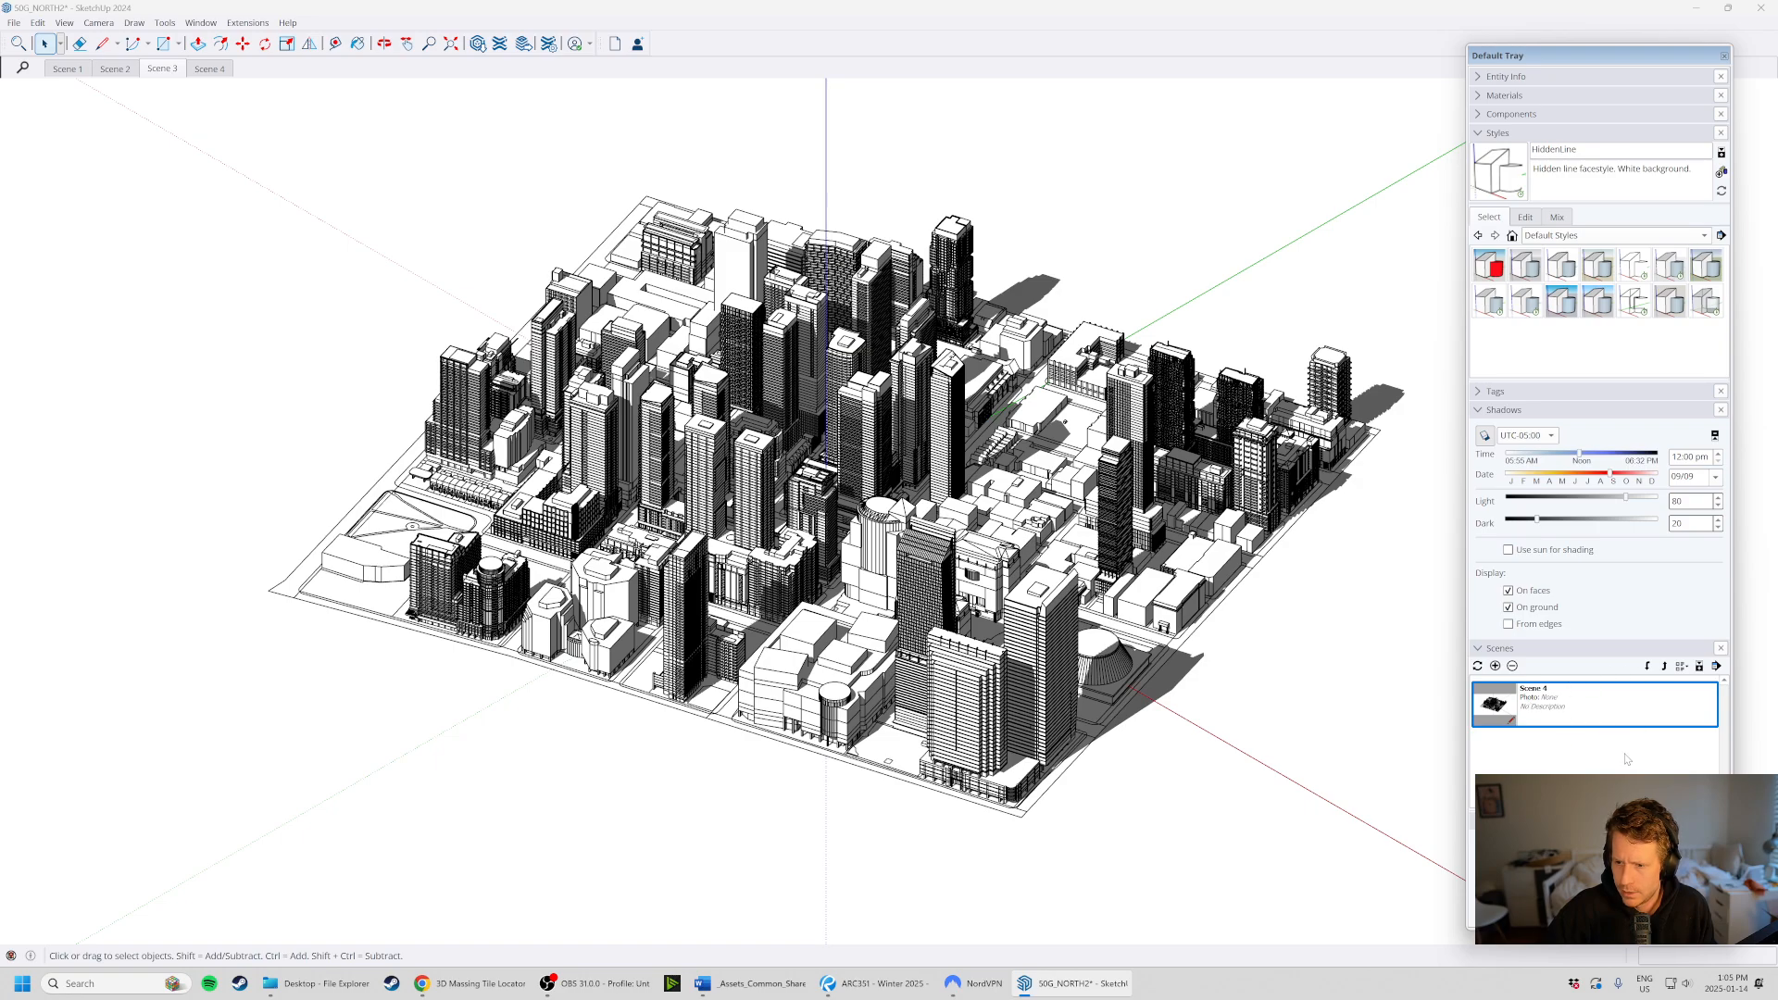
click(1716, 478)
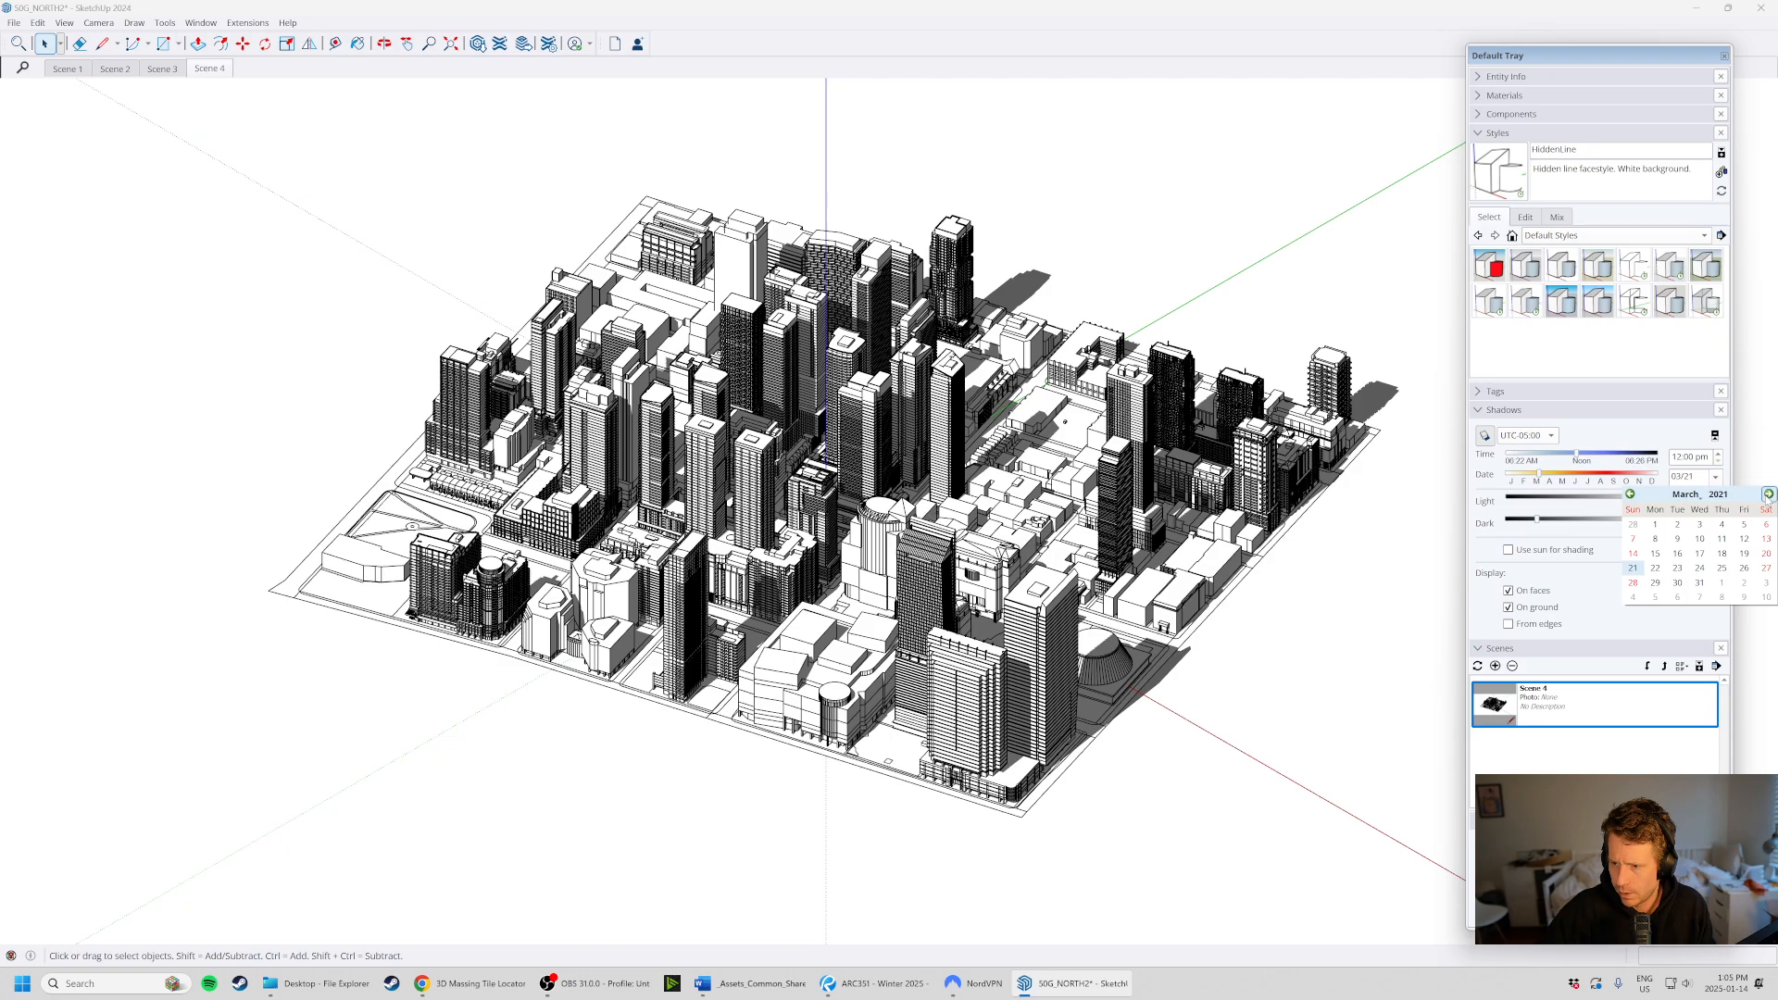
click(1768, 494)
click(1768, 494)
click(1767, 494)
click(1768, 493)
click(1768, 493)
click(1768, 493)
click(1768, 493)
click(1767, 493)
click(1677, 569)
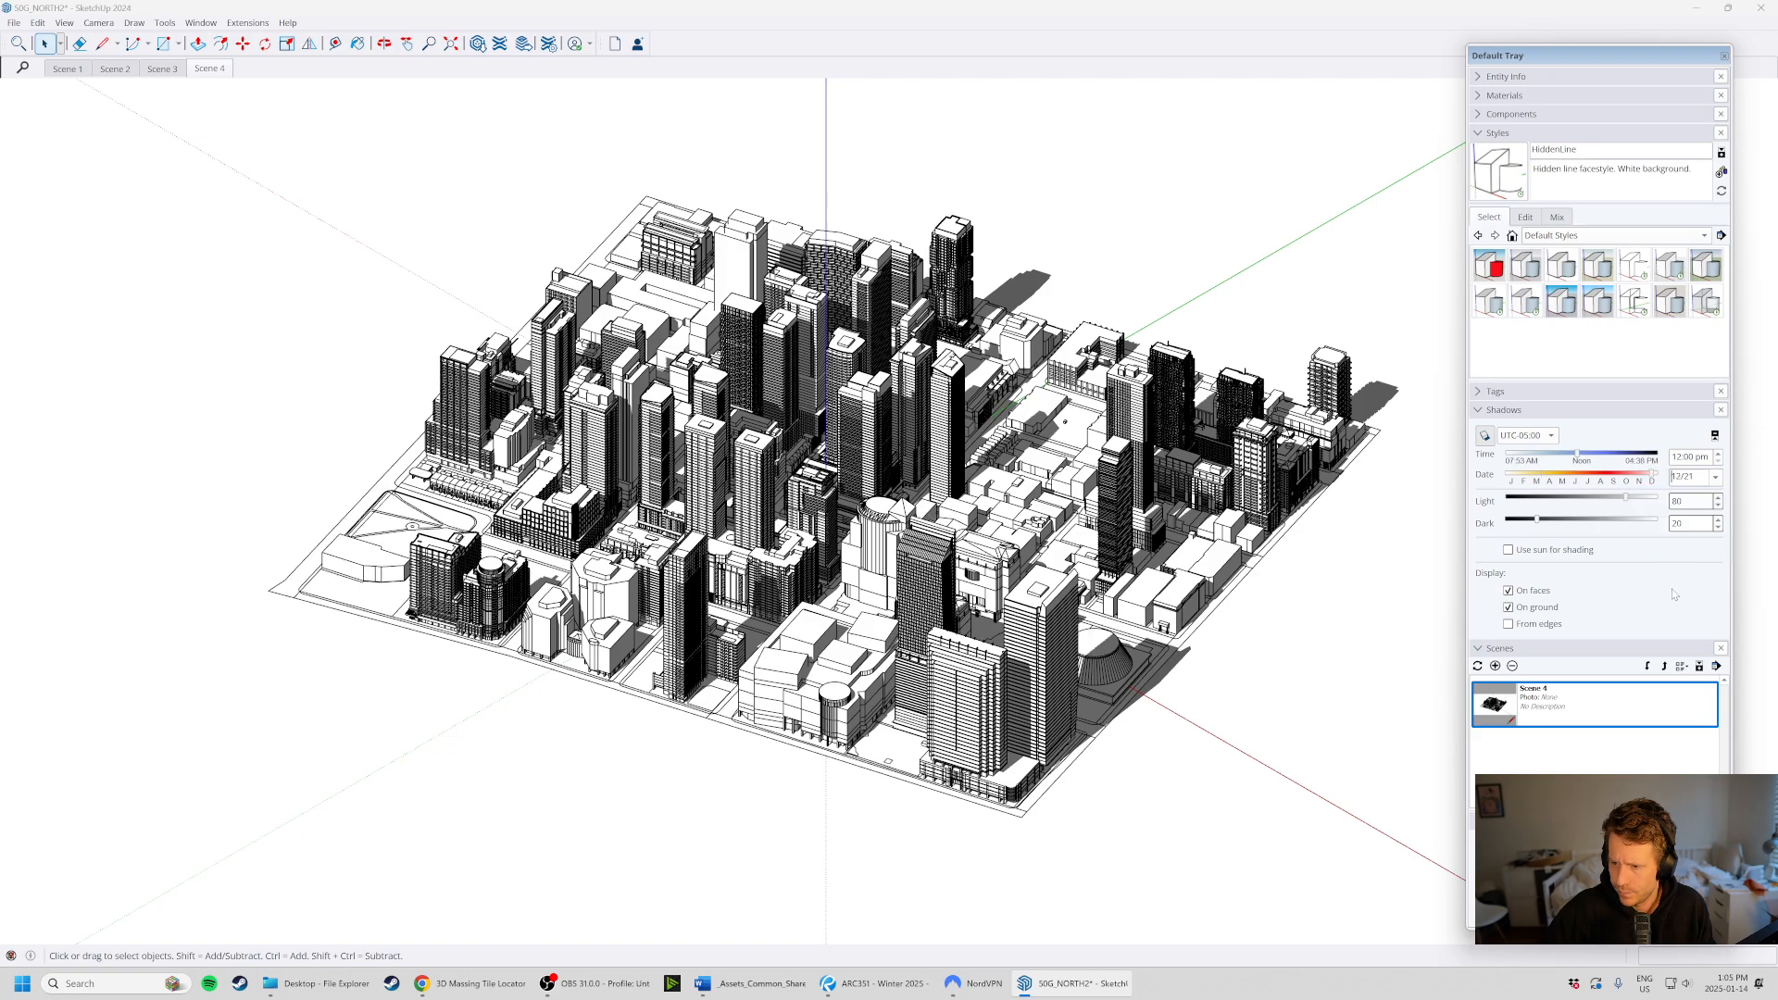
right_click(1605, 714)
click(1630, 728)
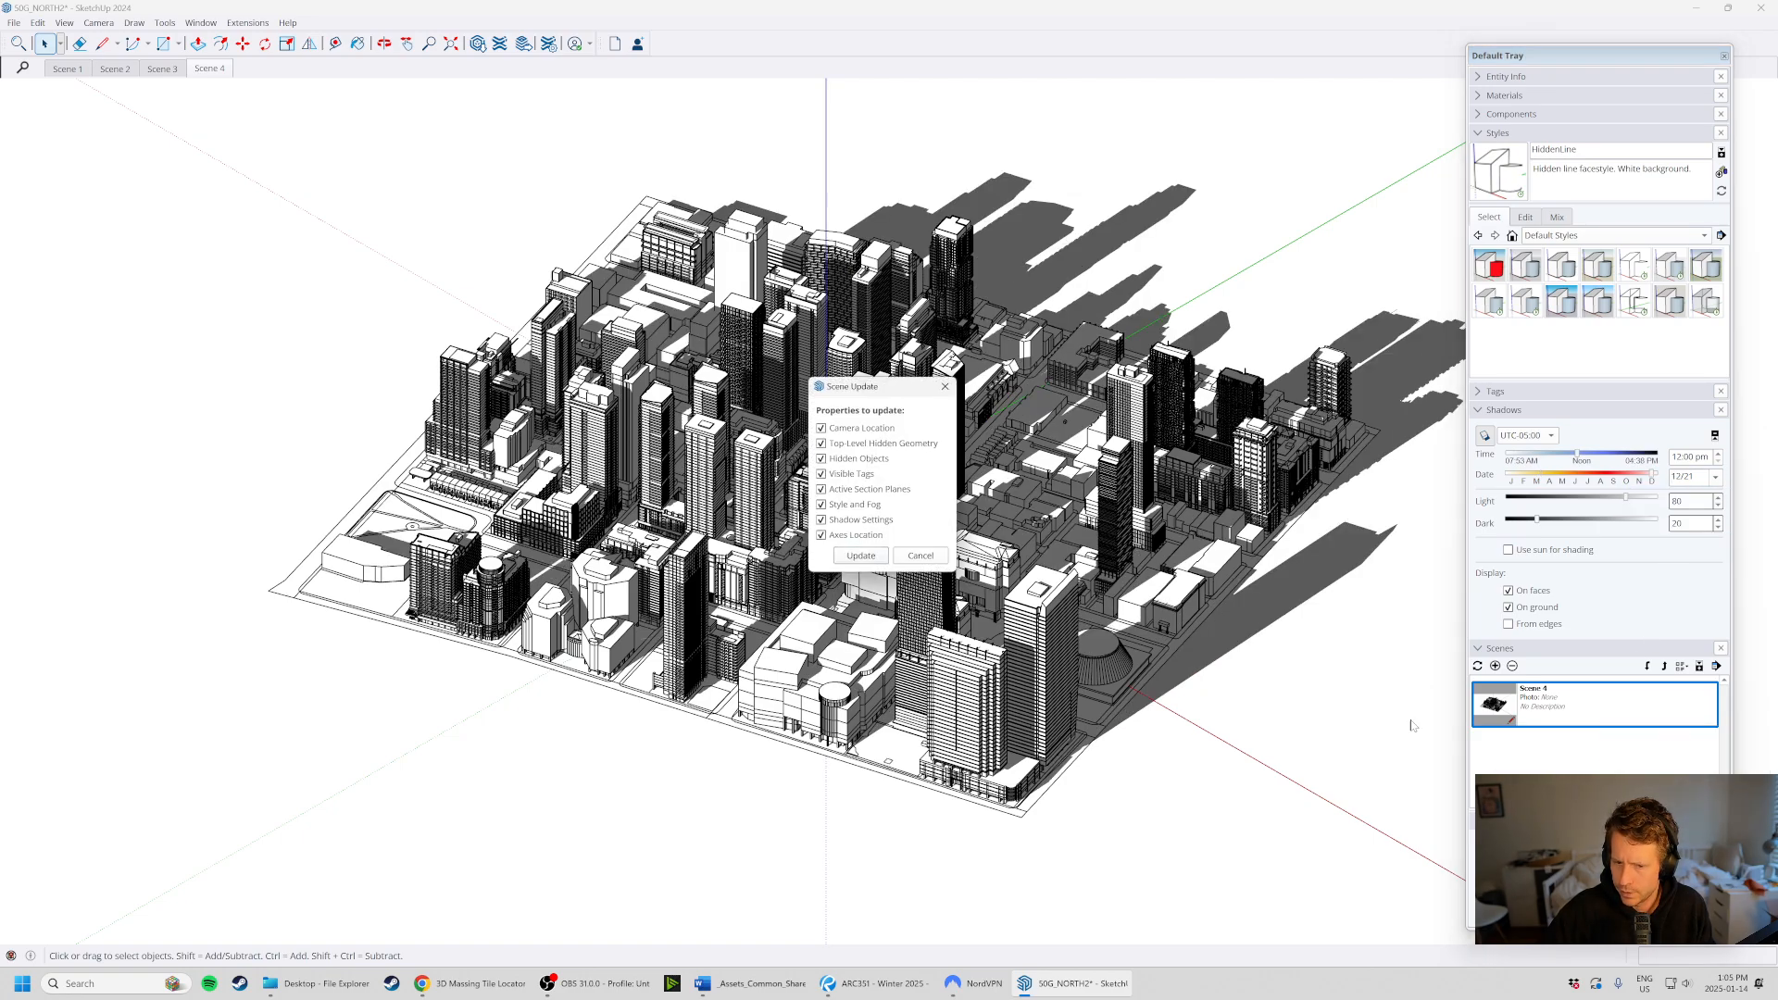
click(871, 558)
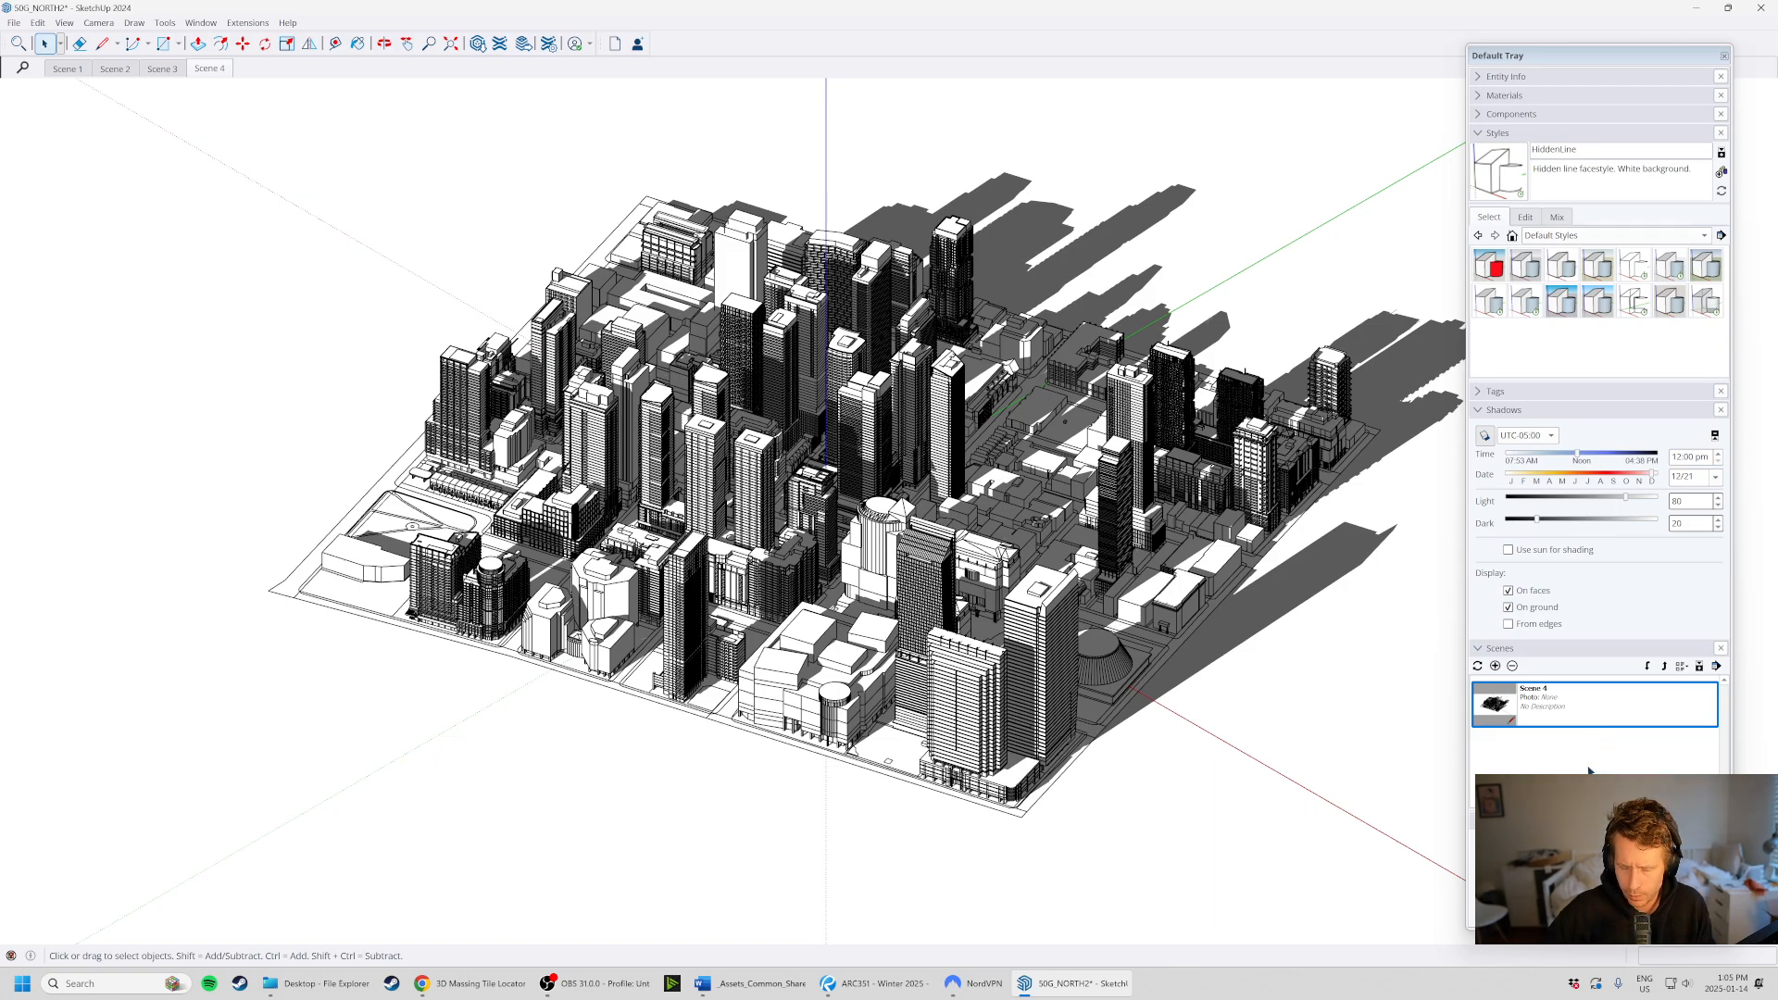
- Return to Scene 1 and export the animation as MP4 at 1080p Full HD and 30 frames/second, replacing 50G_NORTH2 on the Desktop
scroll(1591, 767, up, 3)
double_click(1562, 713)
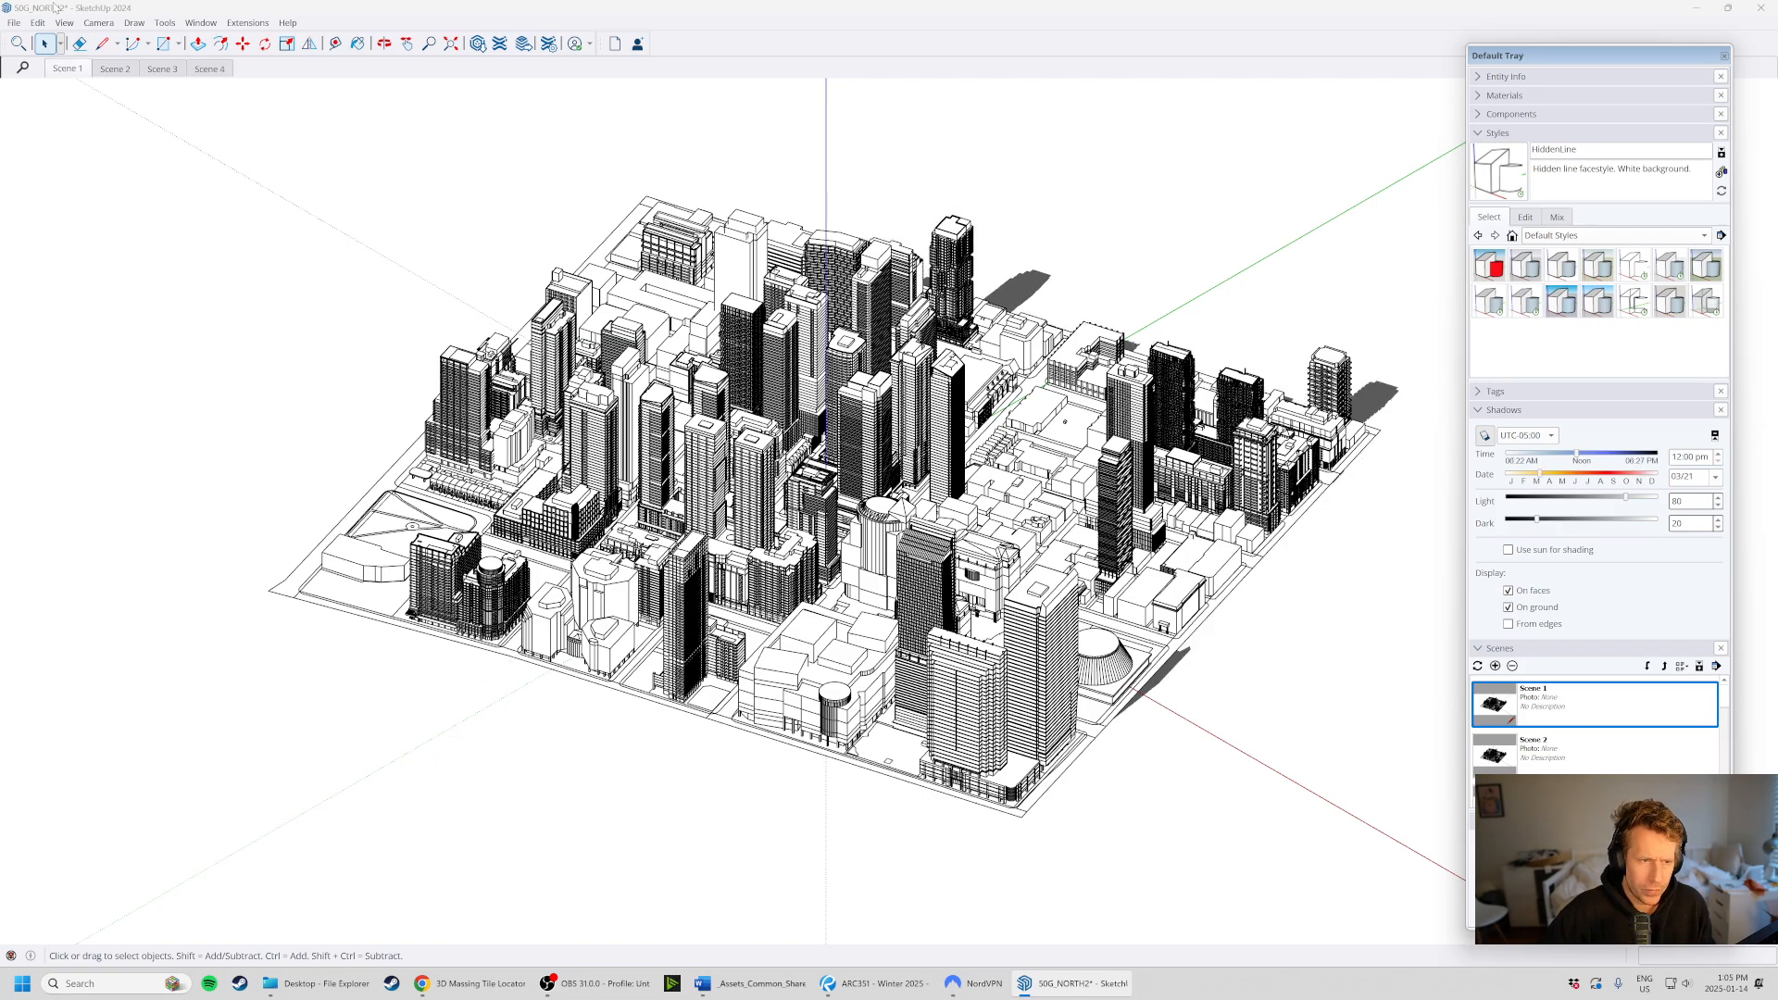
click(13, 23)
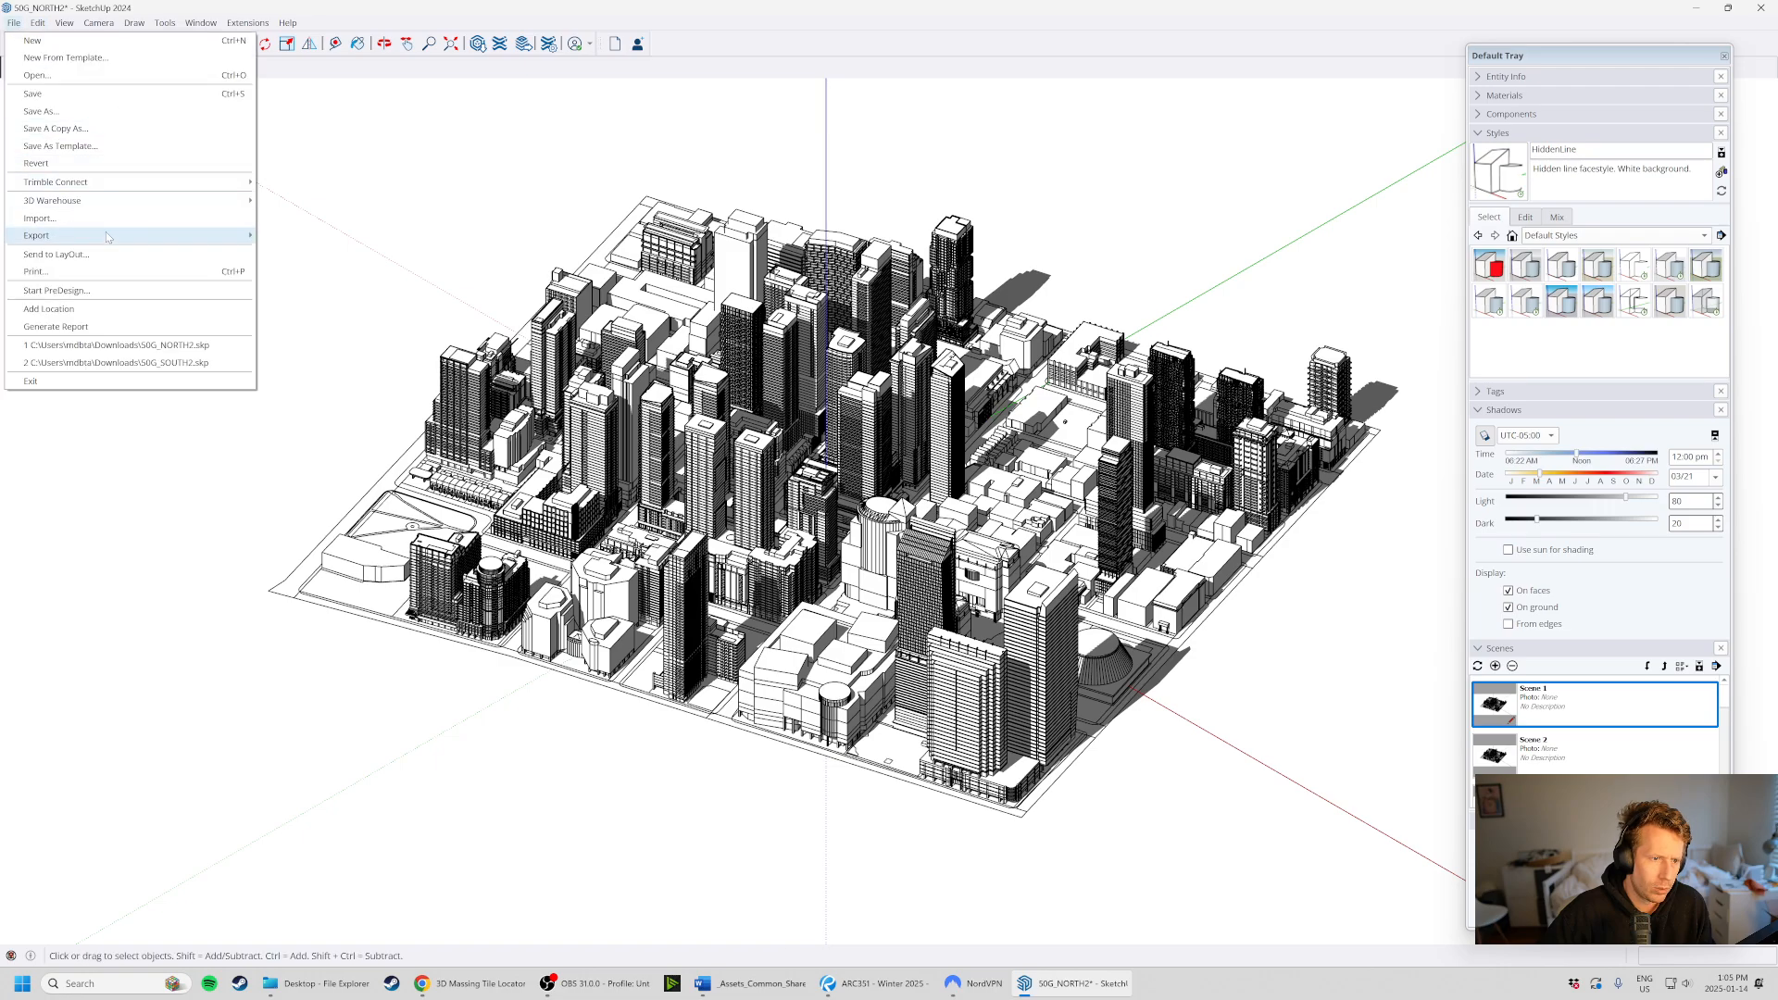
mouse_move(185, 235)
click(297, 287)
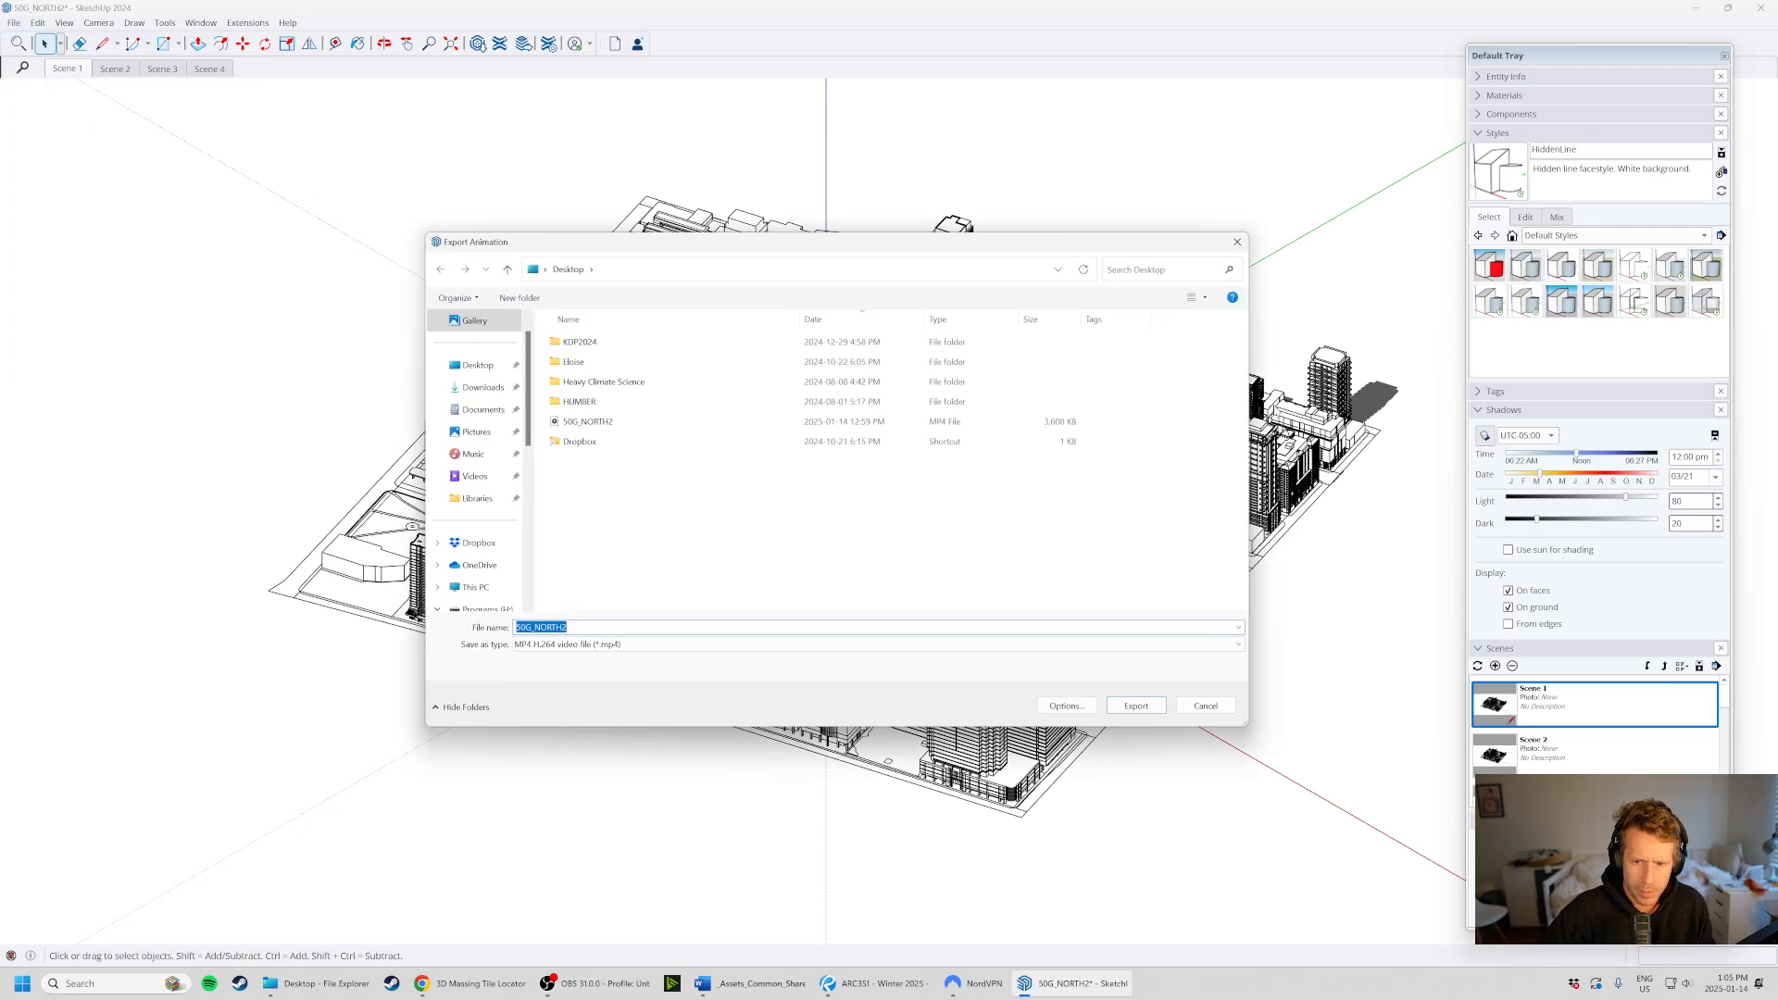
click(599, 424)
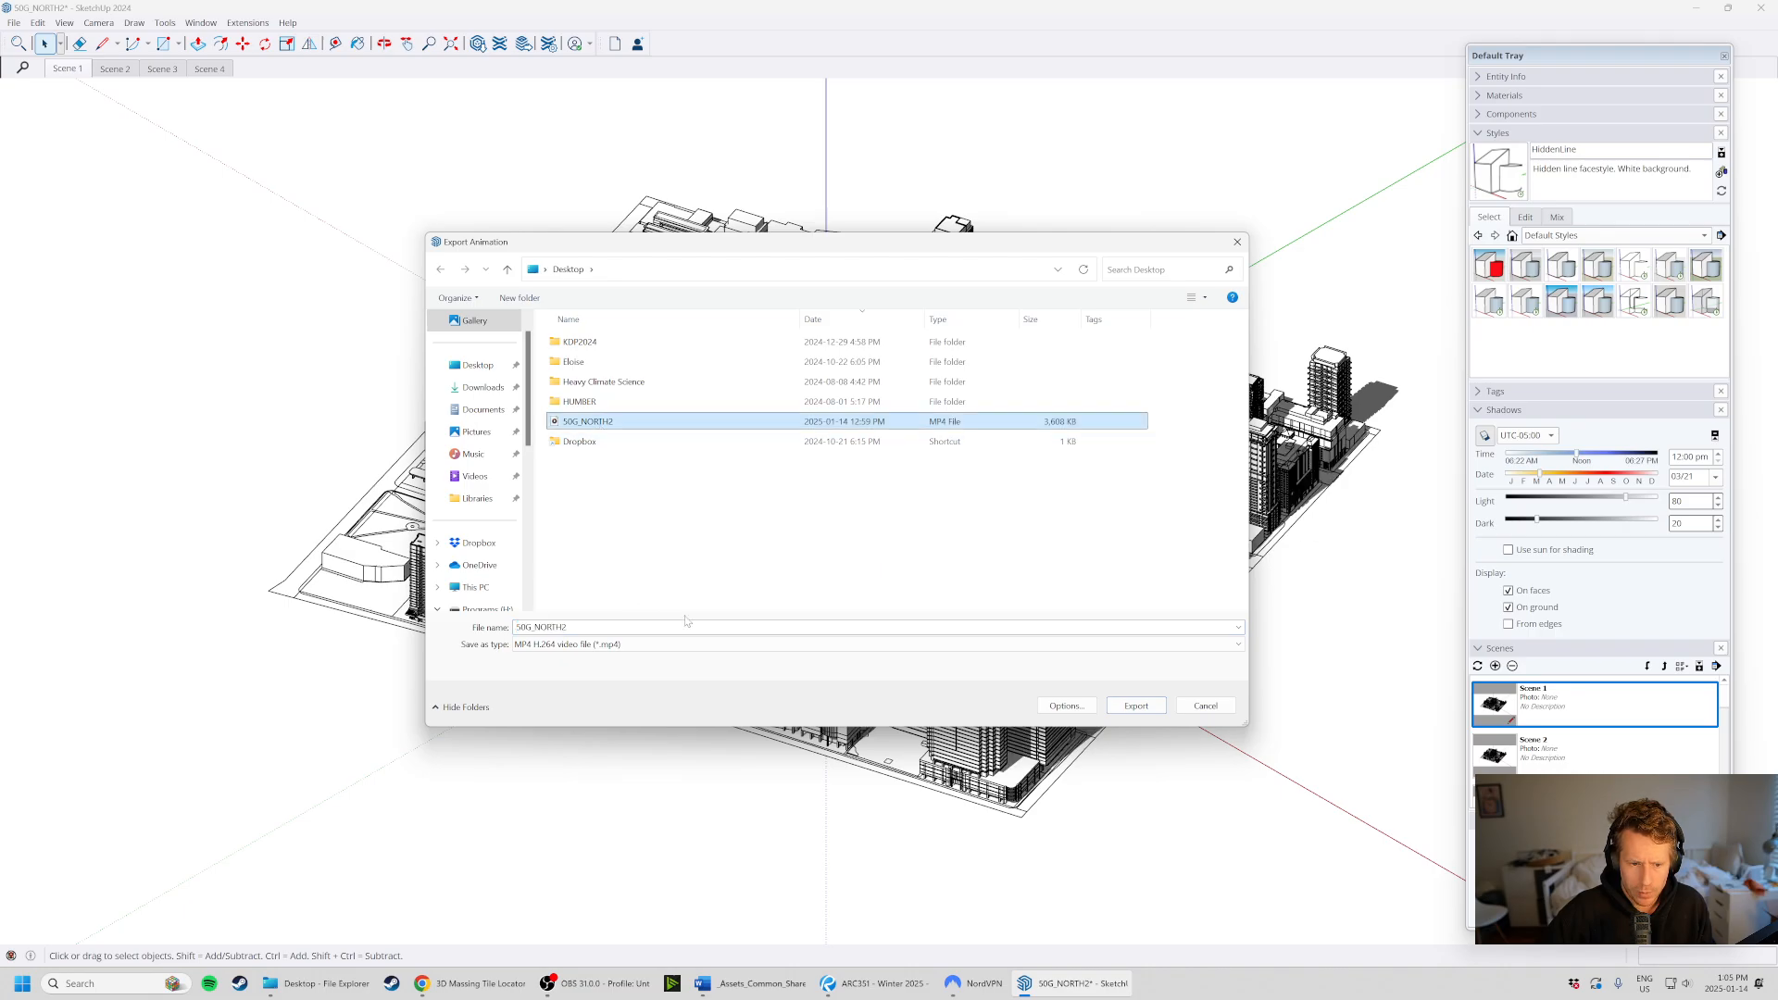
click(1093, 707)
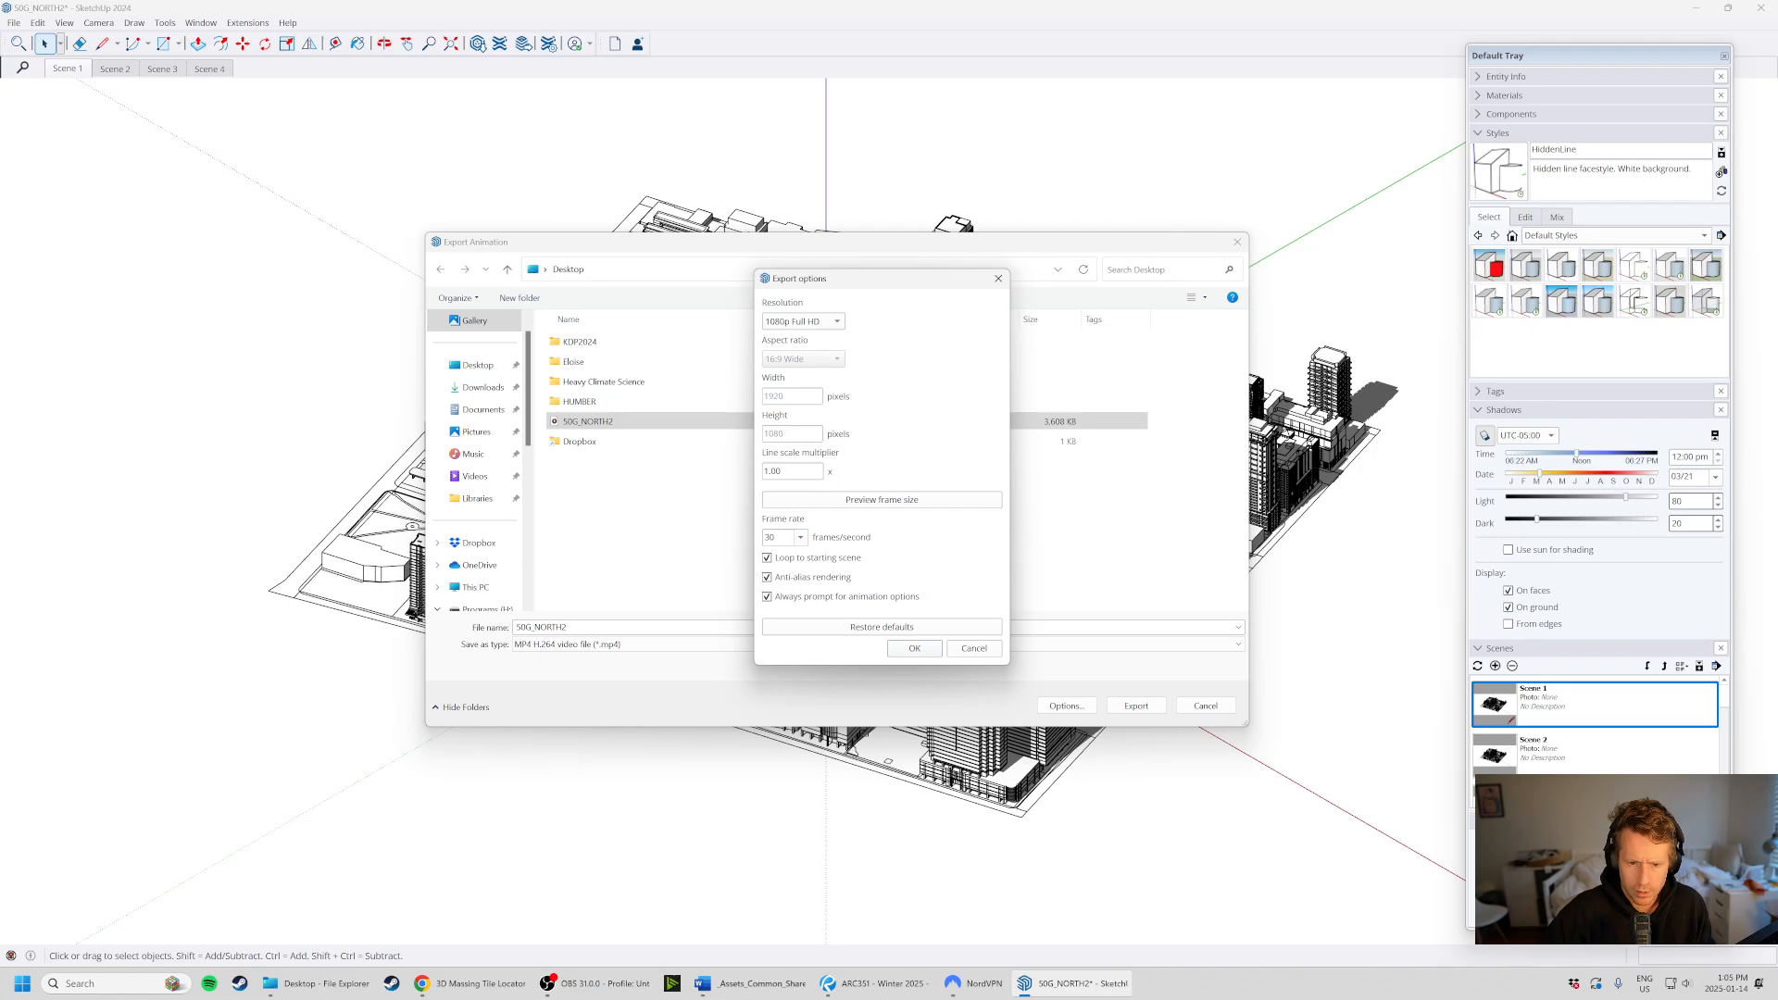
click(914, 648)
click(1136, 706)
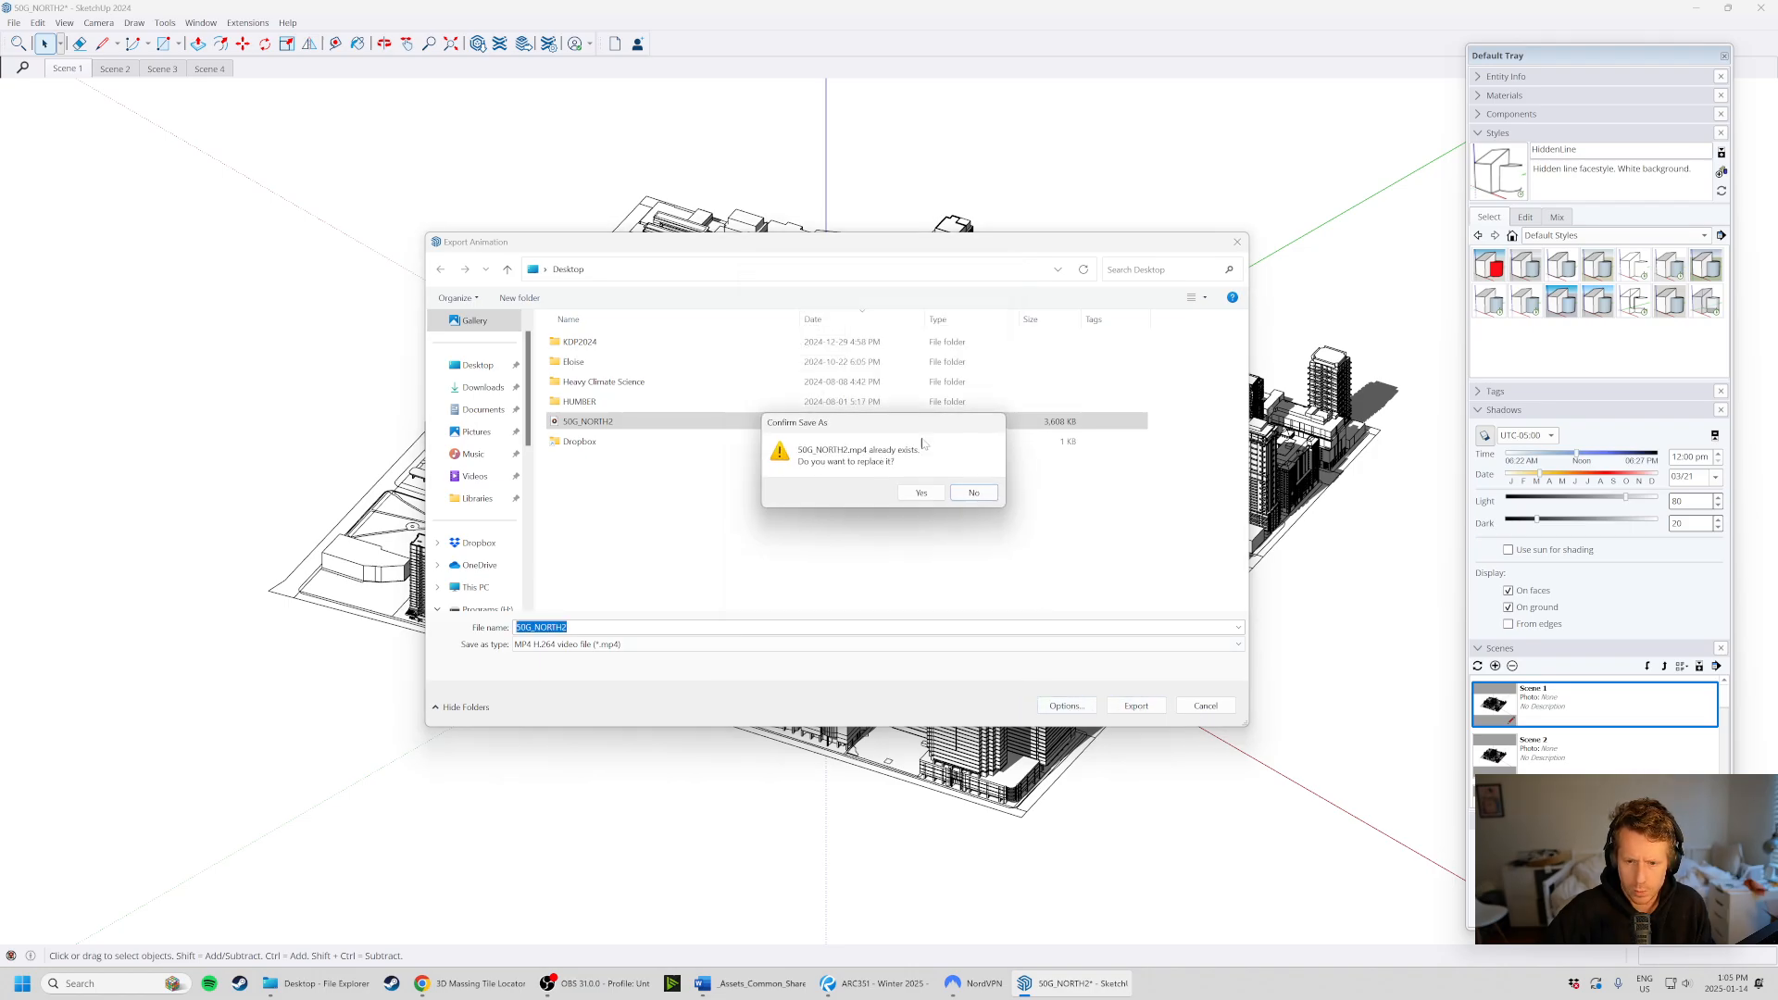
click(922, 493)
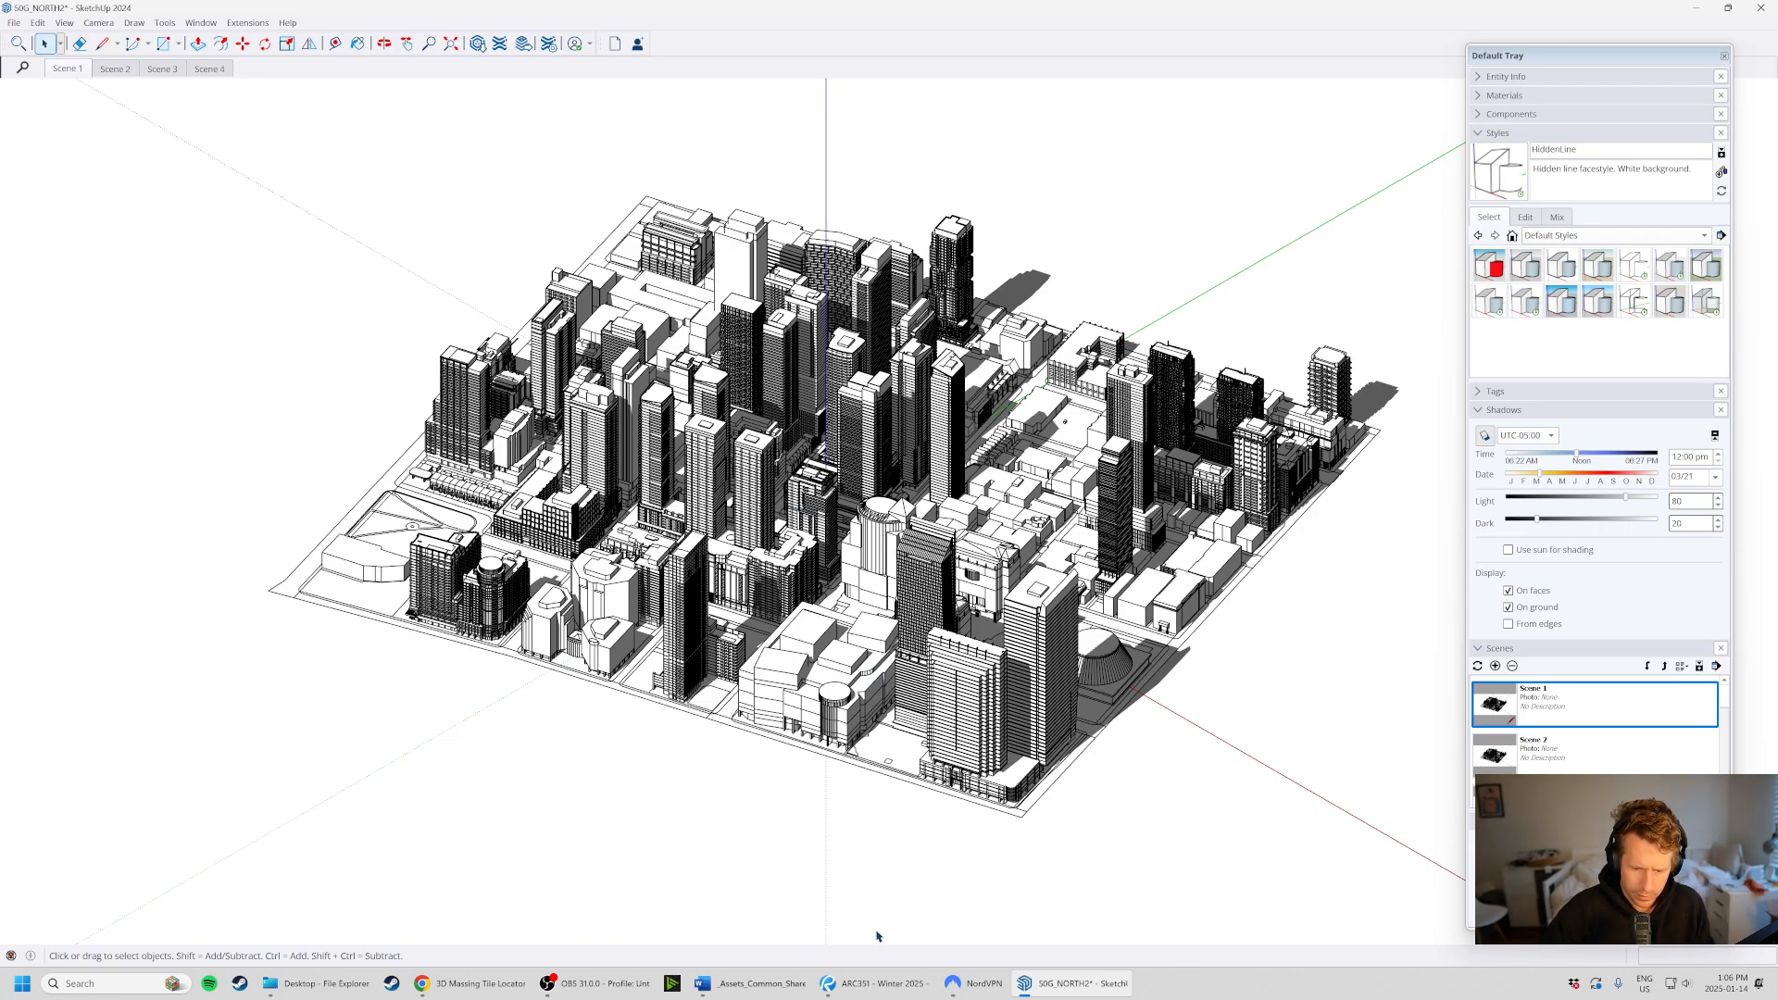
- Switch to File Explorer, play the exported 50G_NORTH2 video full screen to review the seasonal shadows, and close the player
click(366, 989)
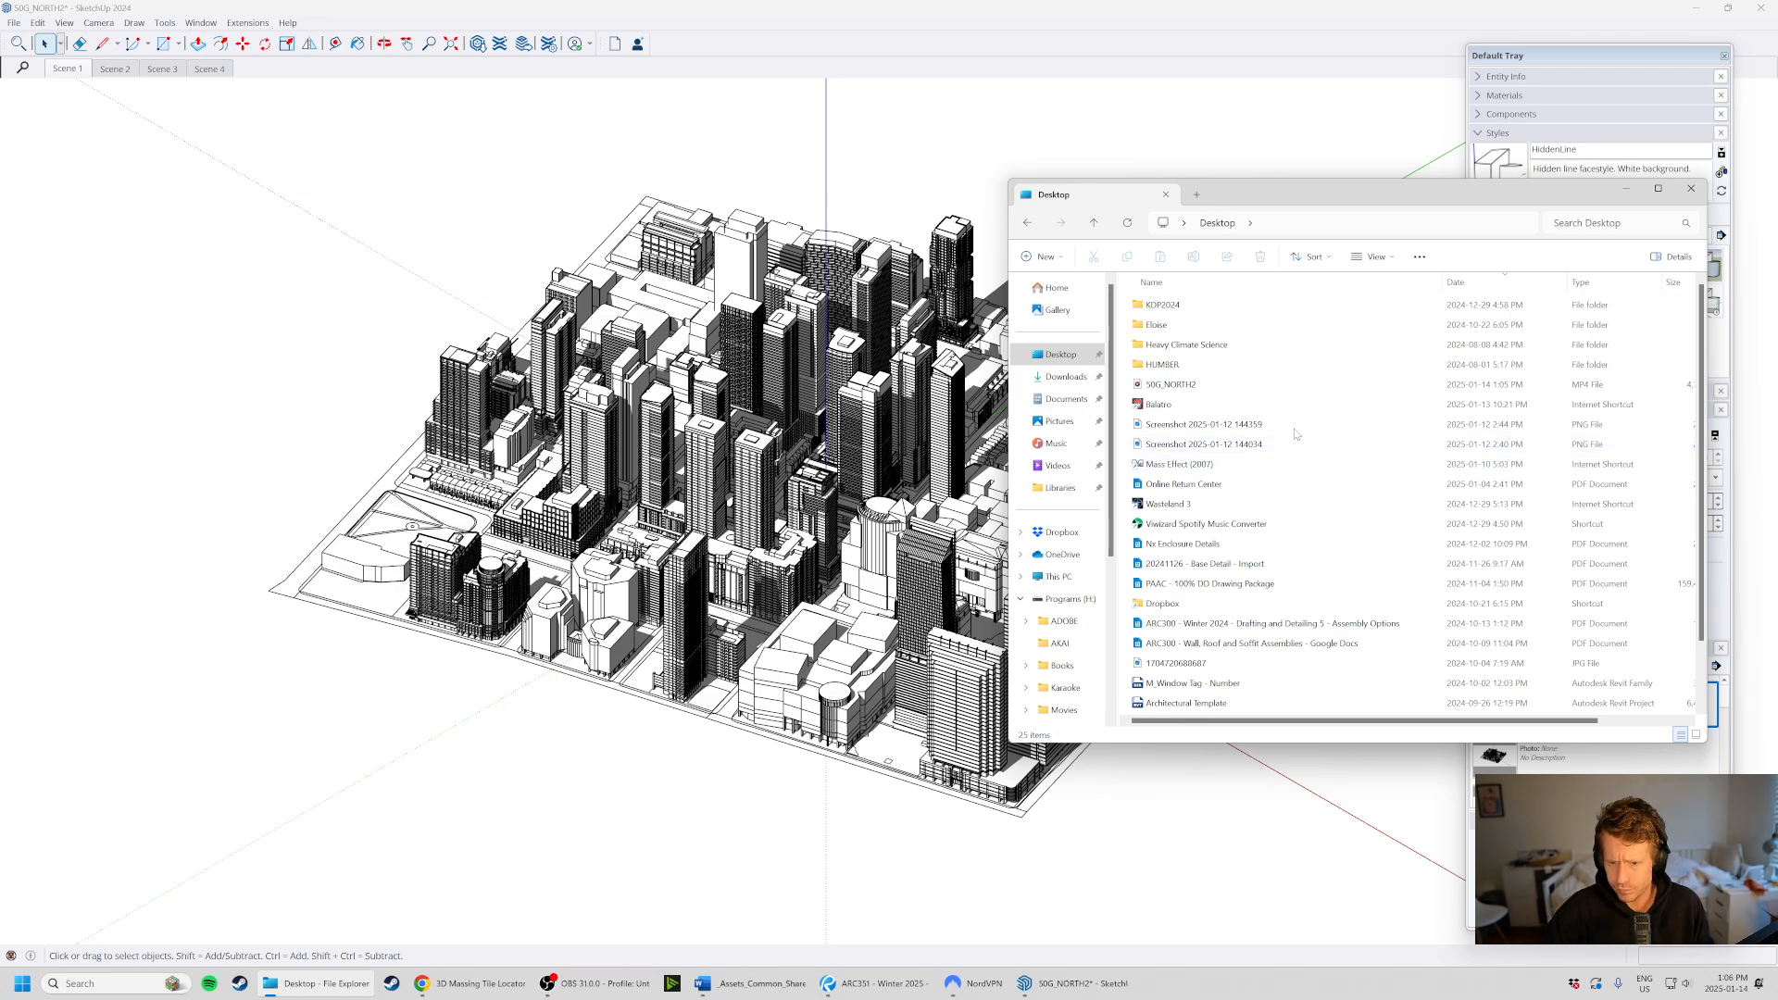
double_click(1167, 386)
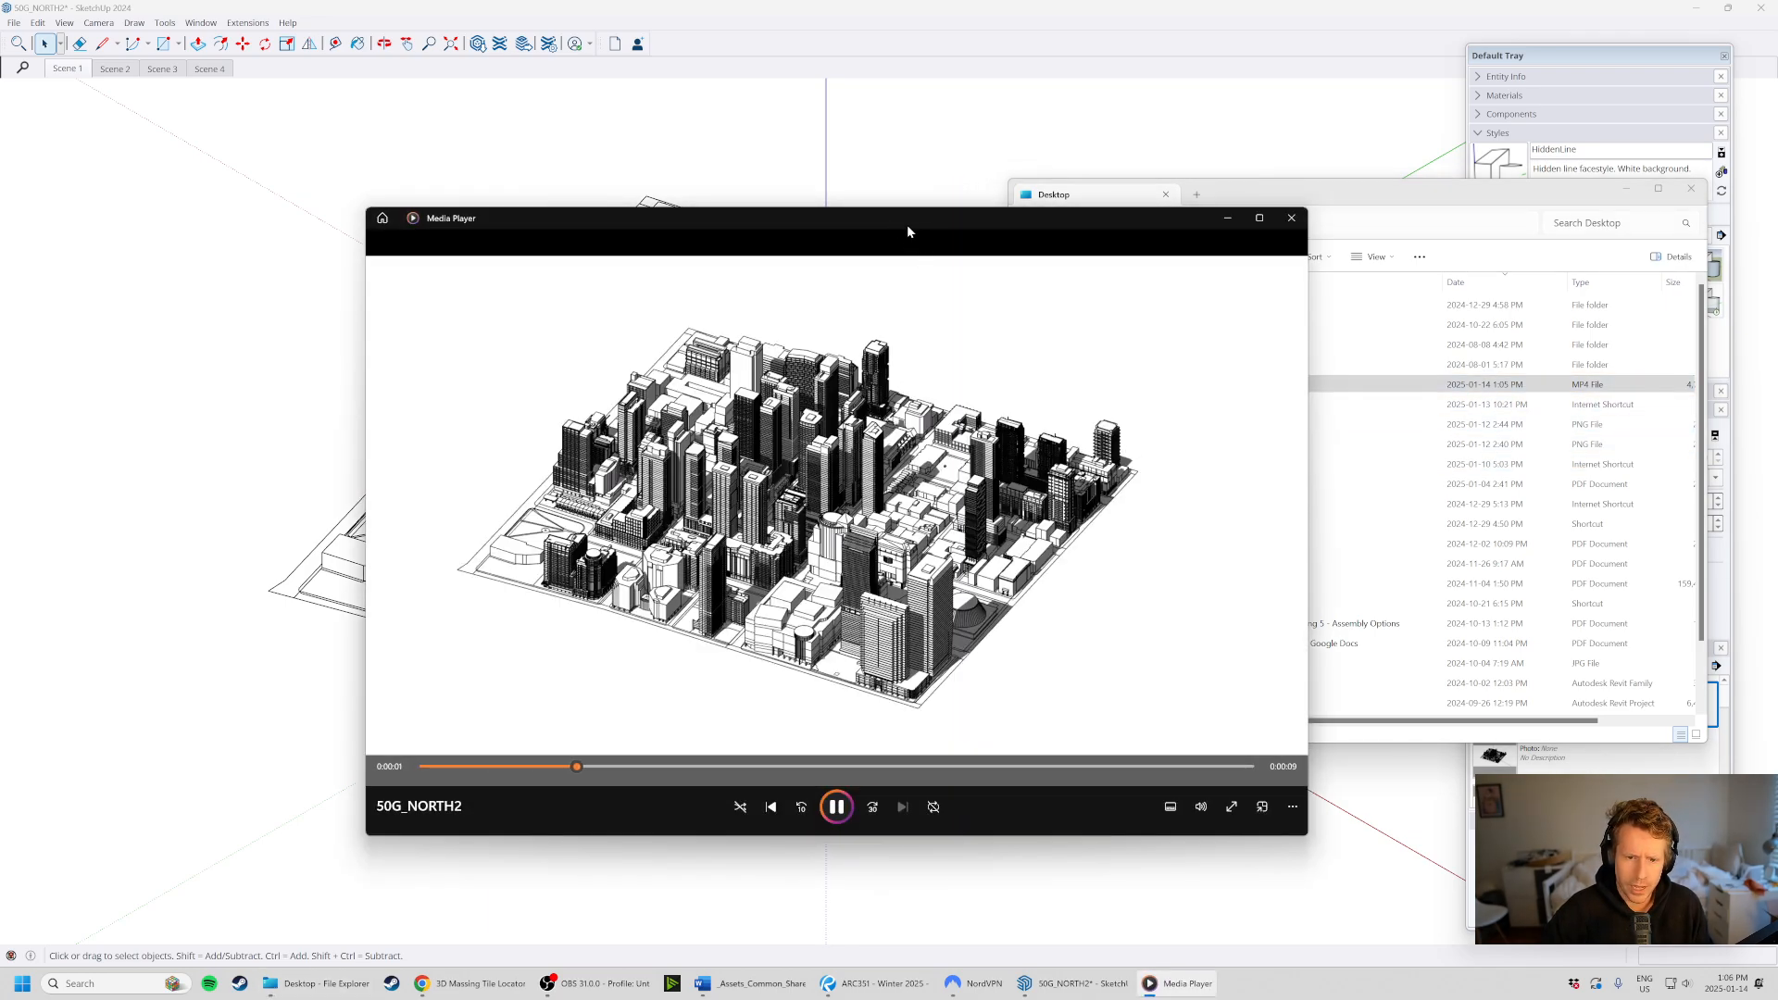
drag(907, 224, 831, 112)
double_click(1018, 413)
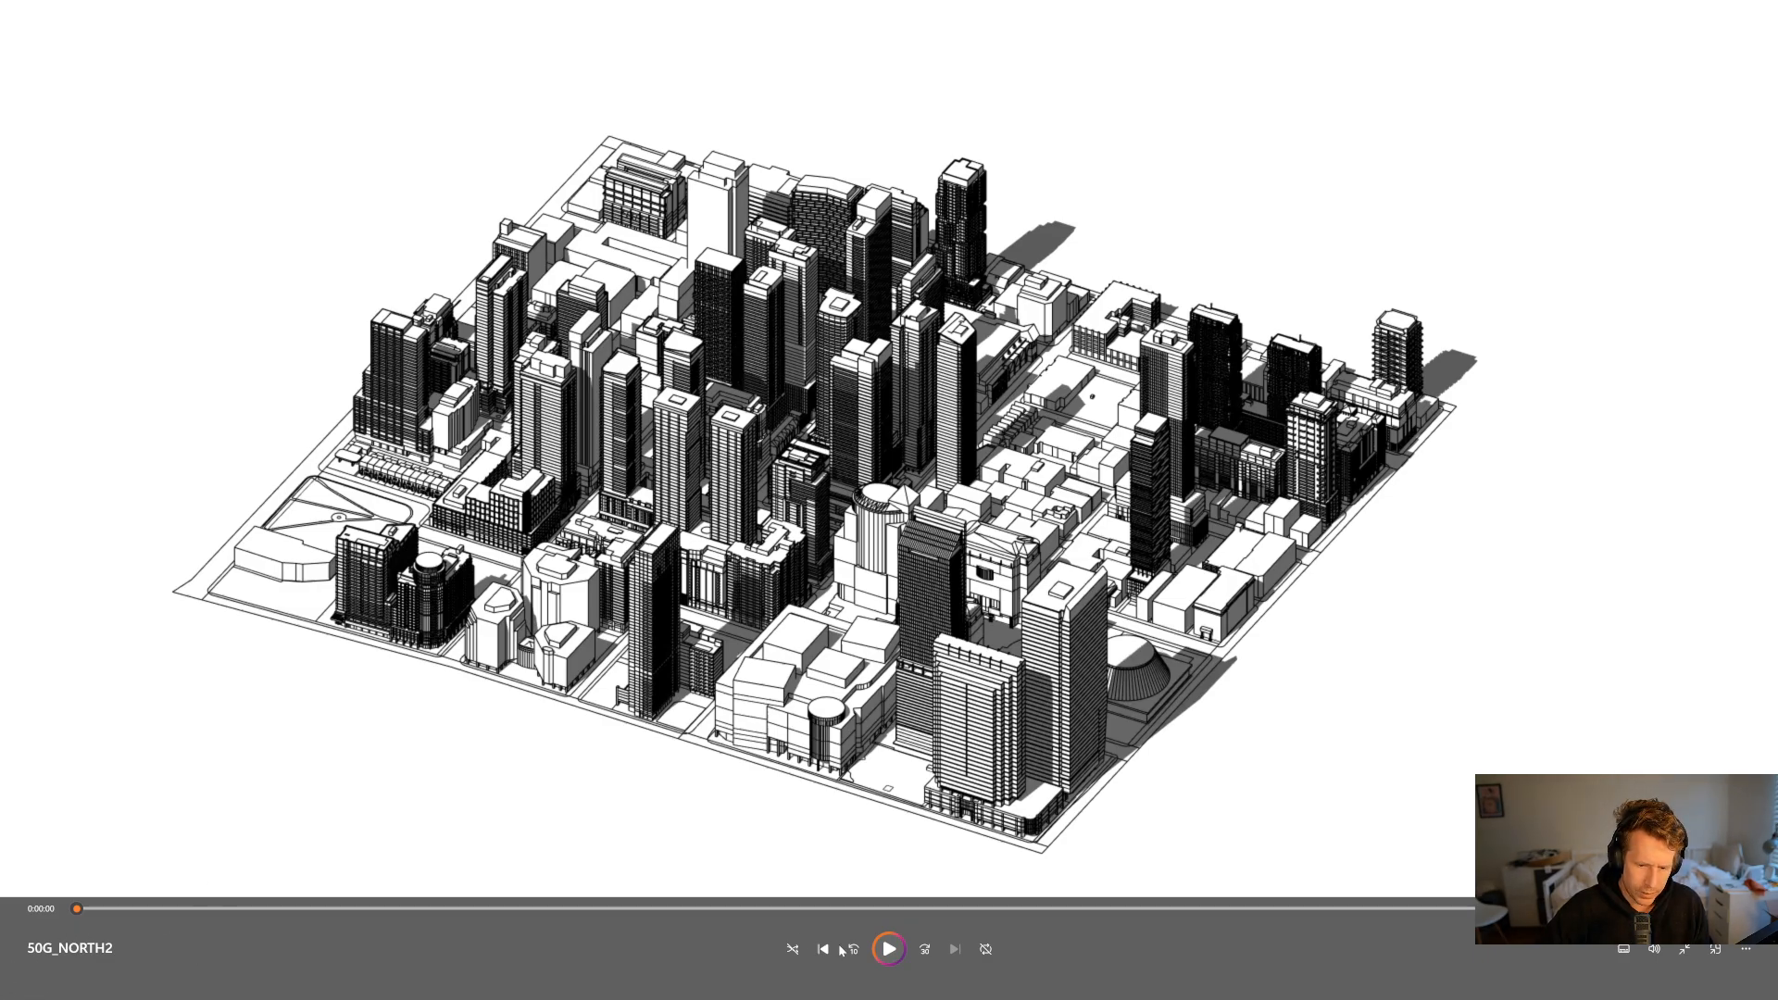
click(888, 948)
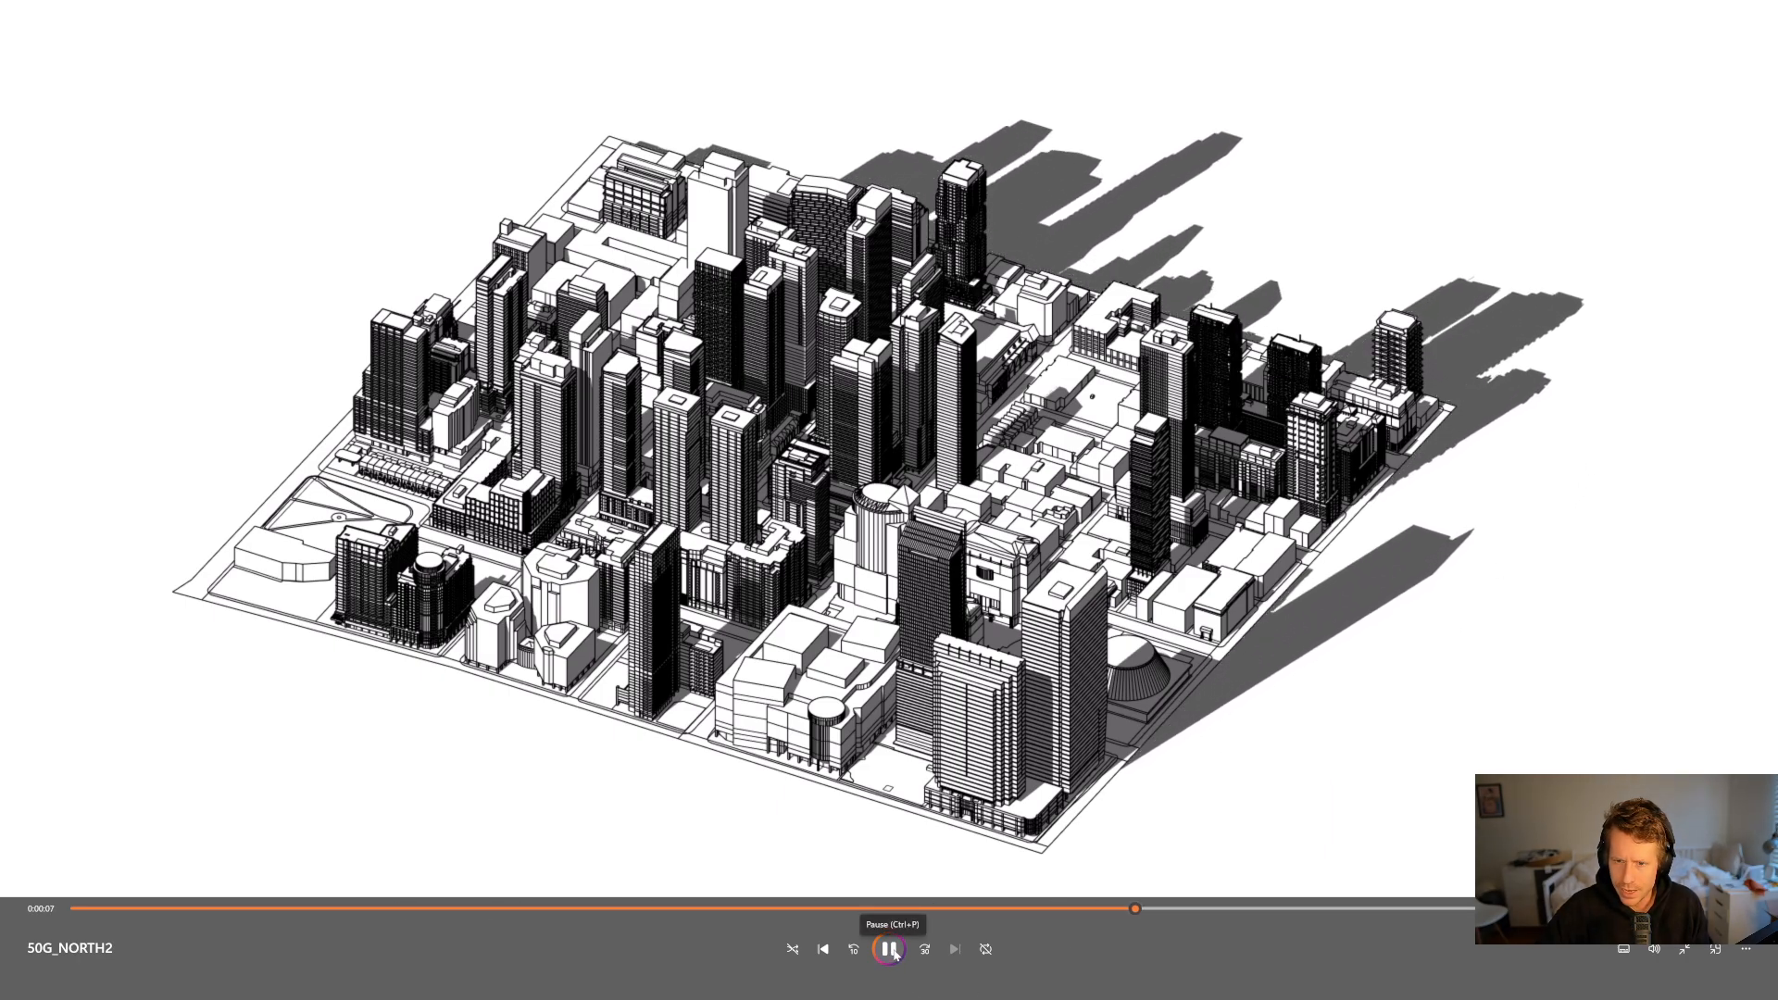
key(Escape)
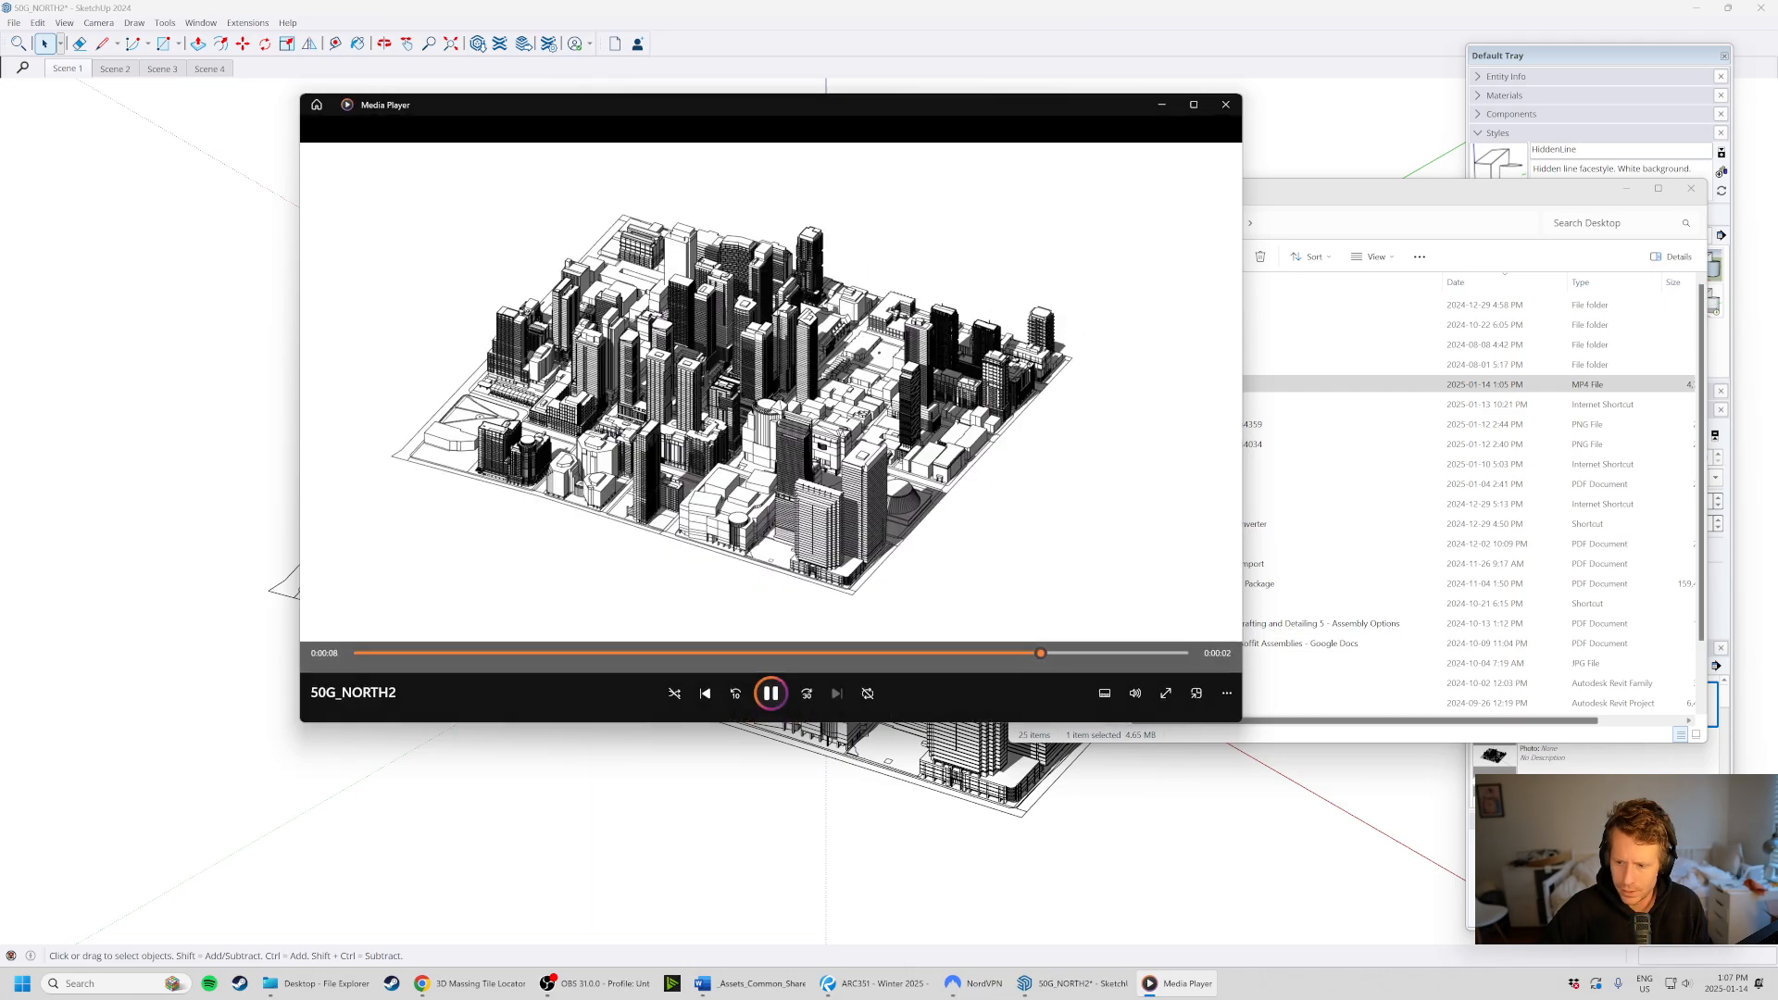
click(1225, 105)
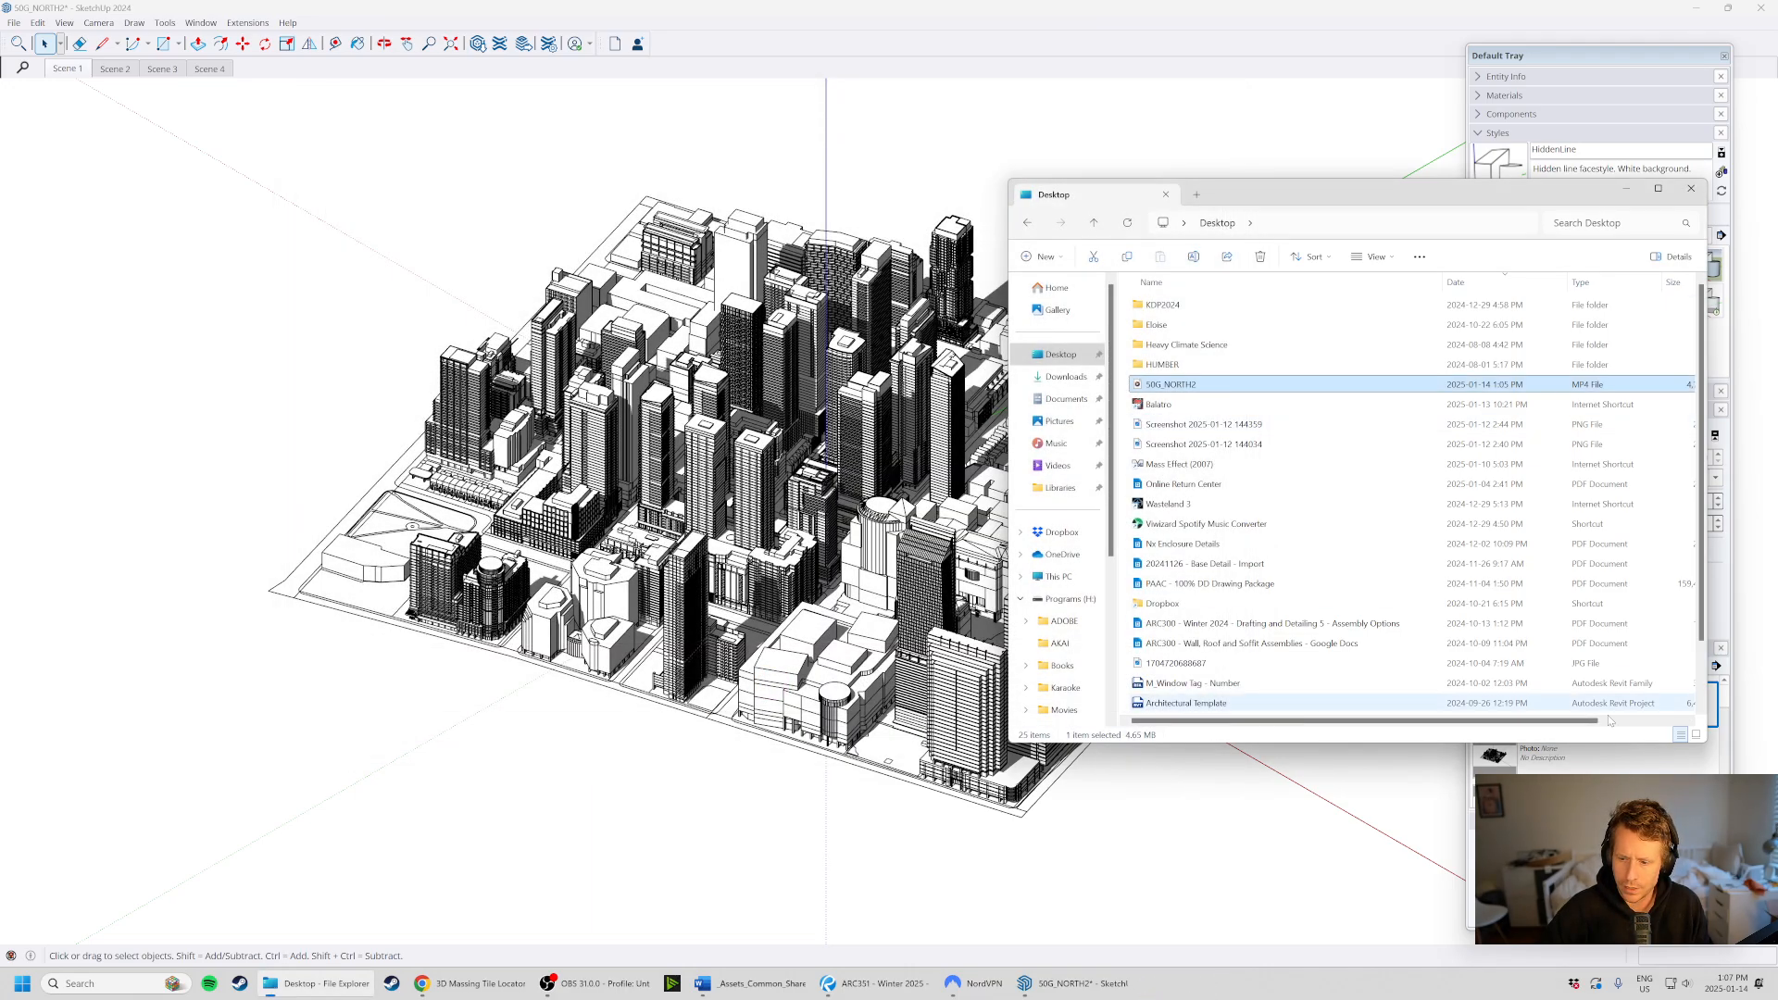
- Switch back to SketchUp and show the scene details of Scene 1
click(1609, 755)
click(1715, 667)
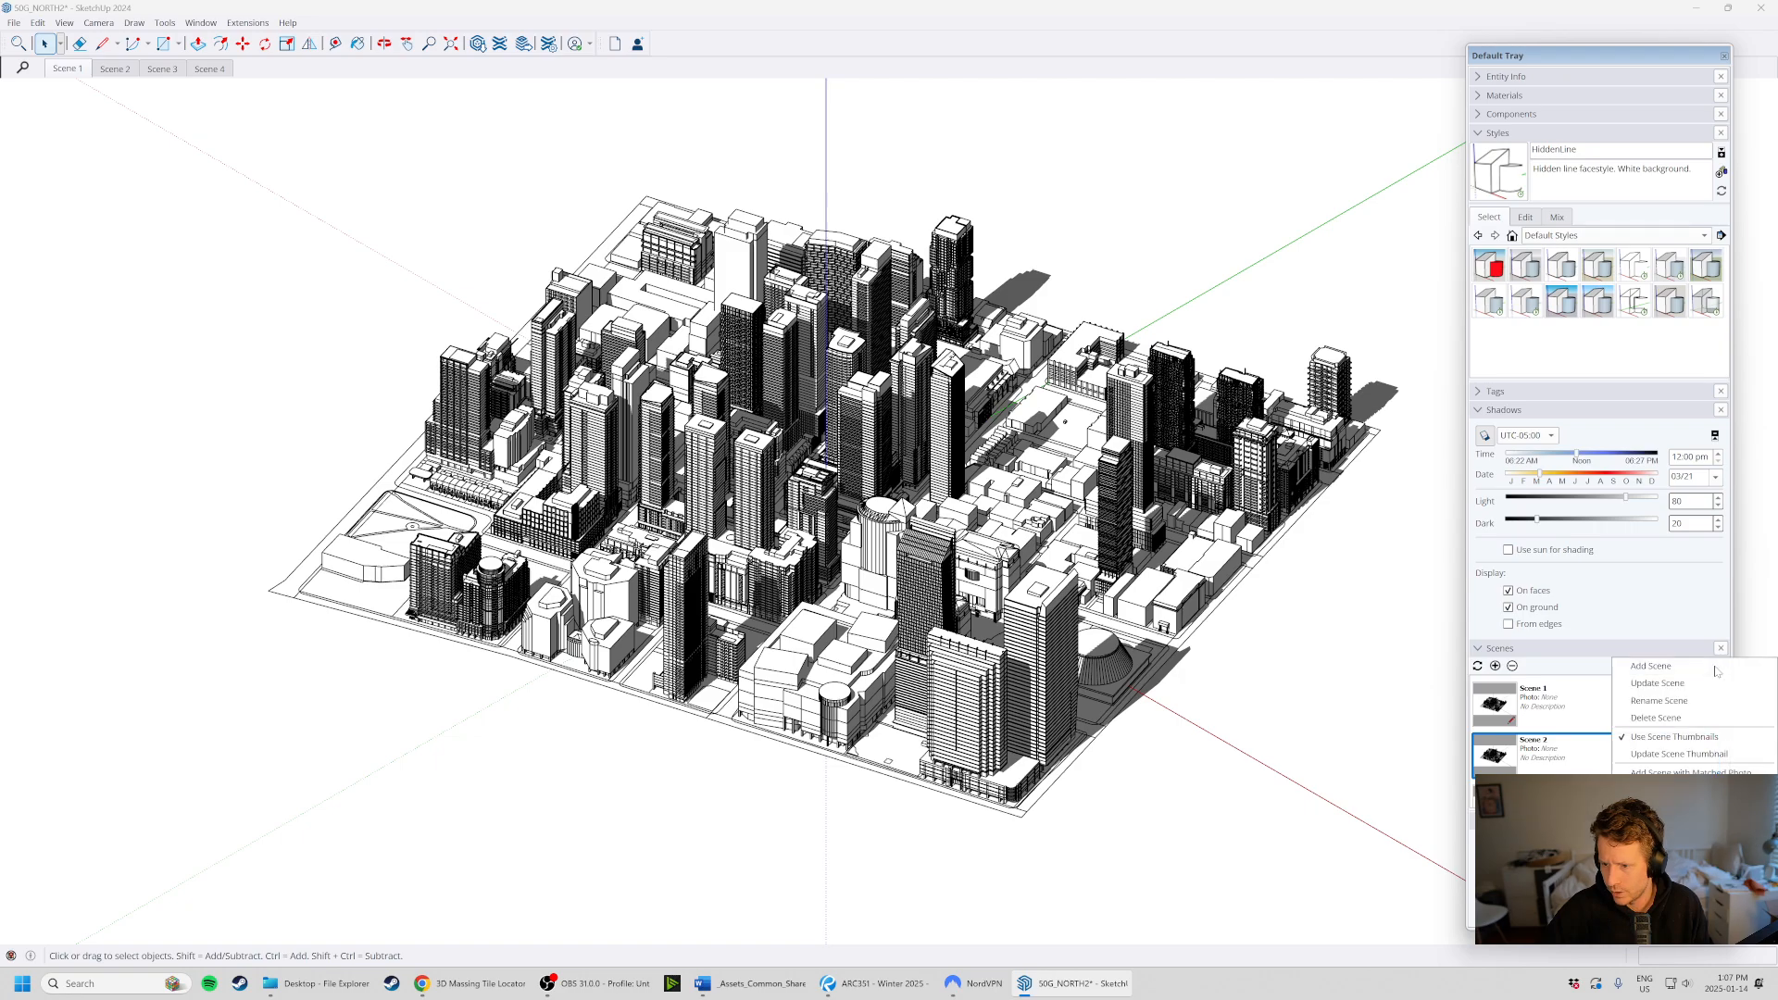
click(1552, 701)
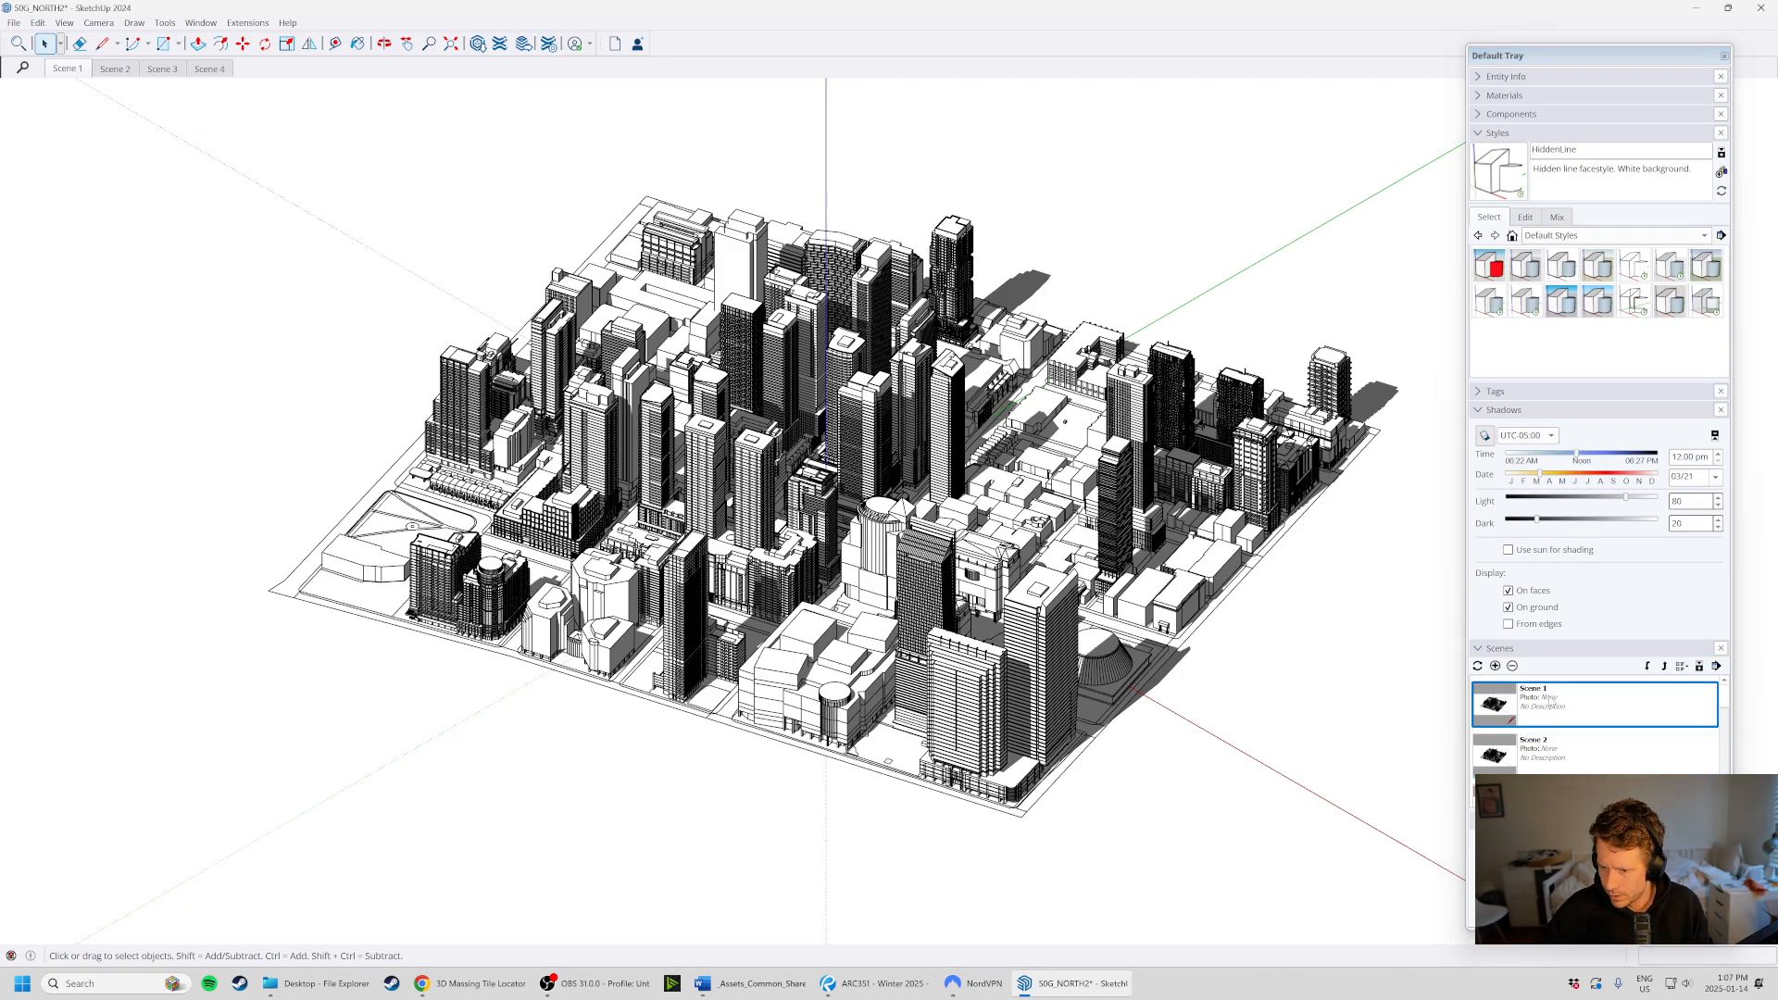
right_click(1589, 708)
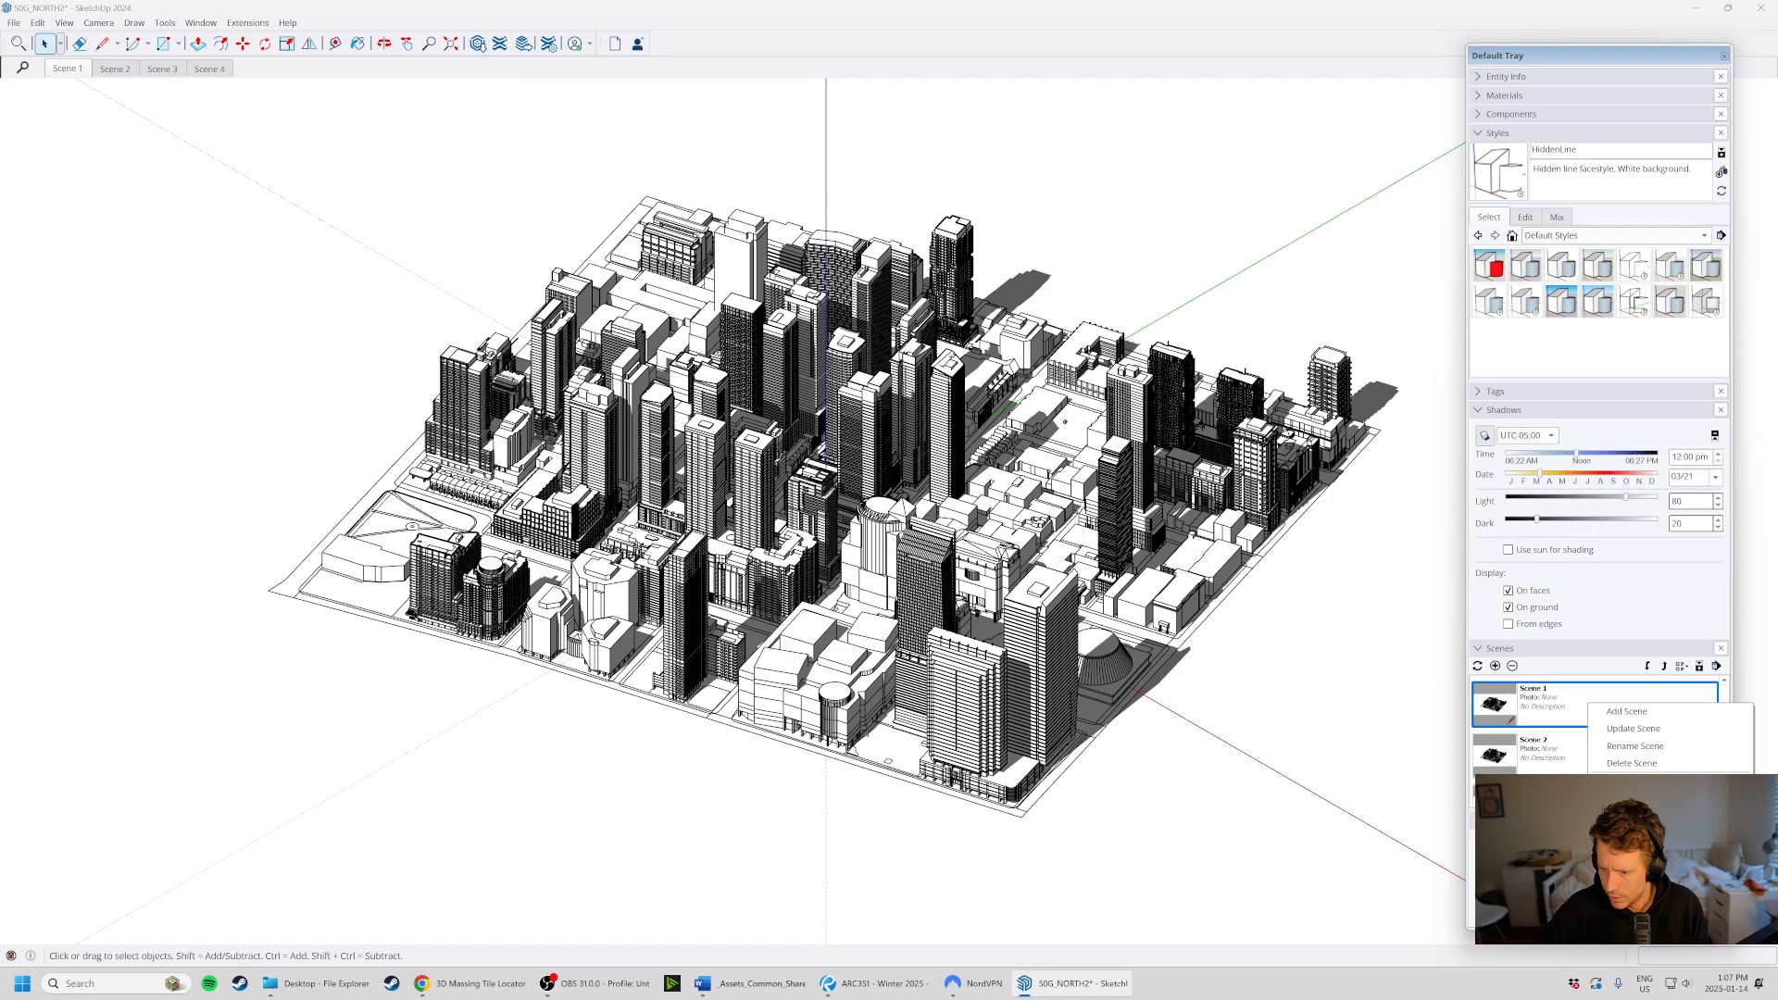
click(1632, 800)
scroll(1593, 417, down, 3)
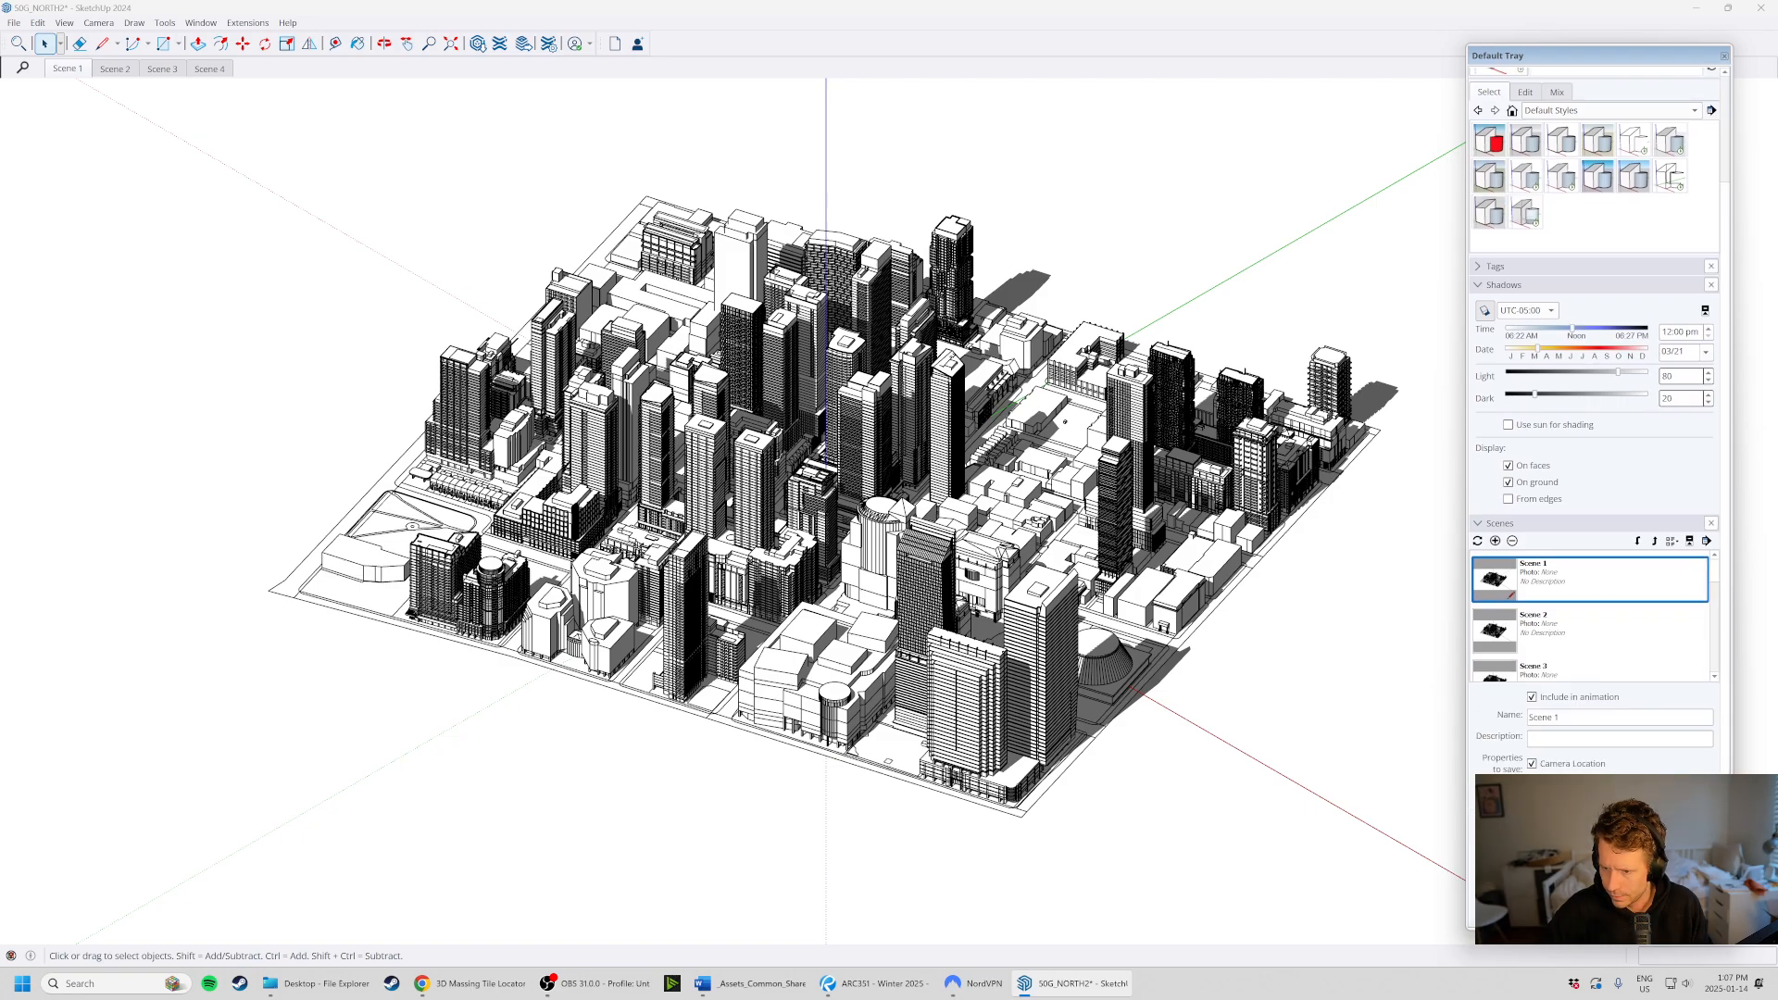
- Look through the scene list, examining the properties and available scene options of Scenes 1 to 3, and reselect Scene 1
scroll(1593, 417, down, 1)
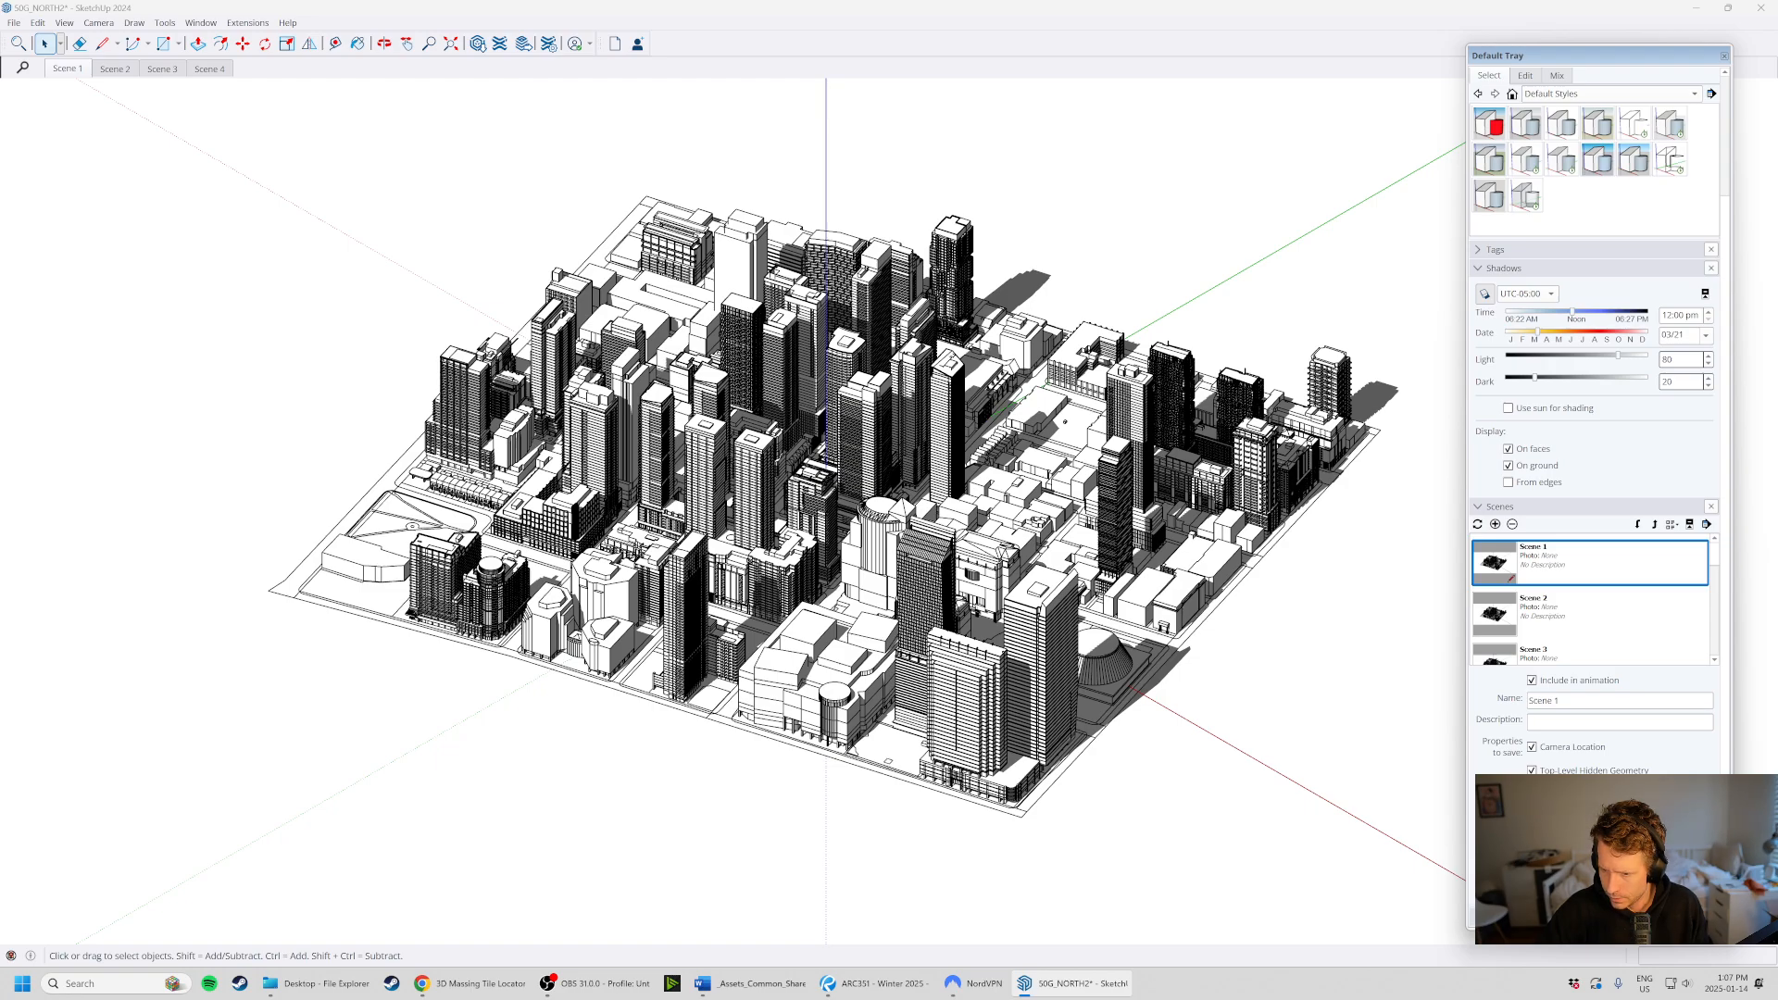
right_click(1582, 578)
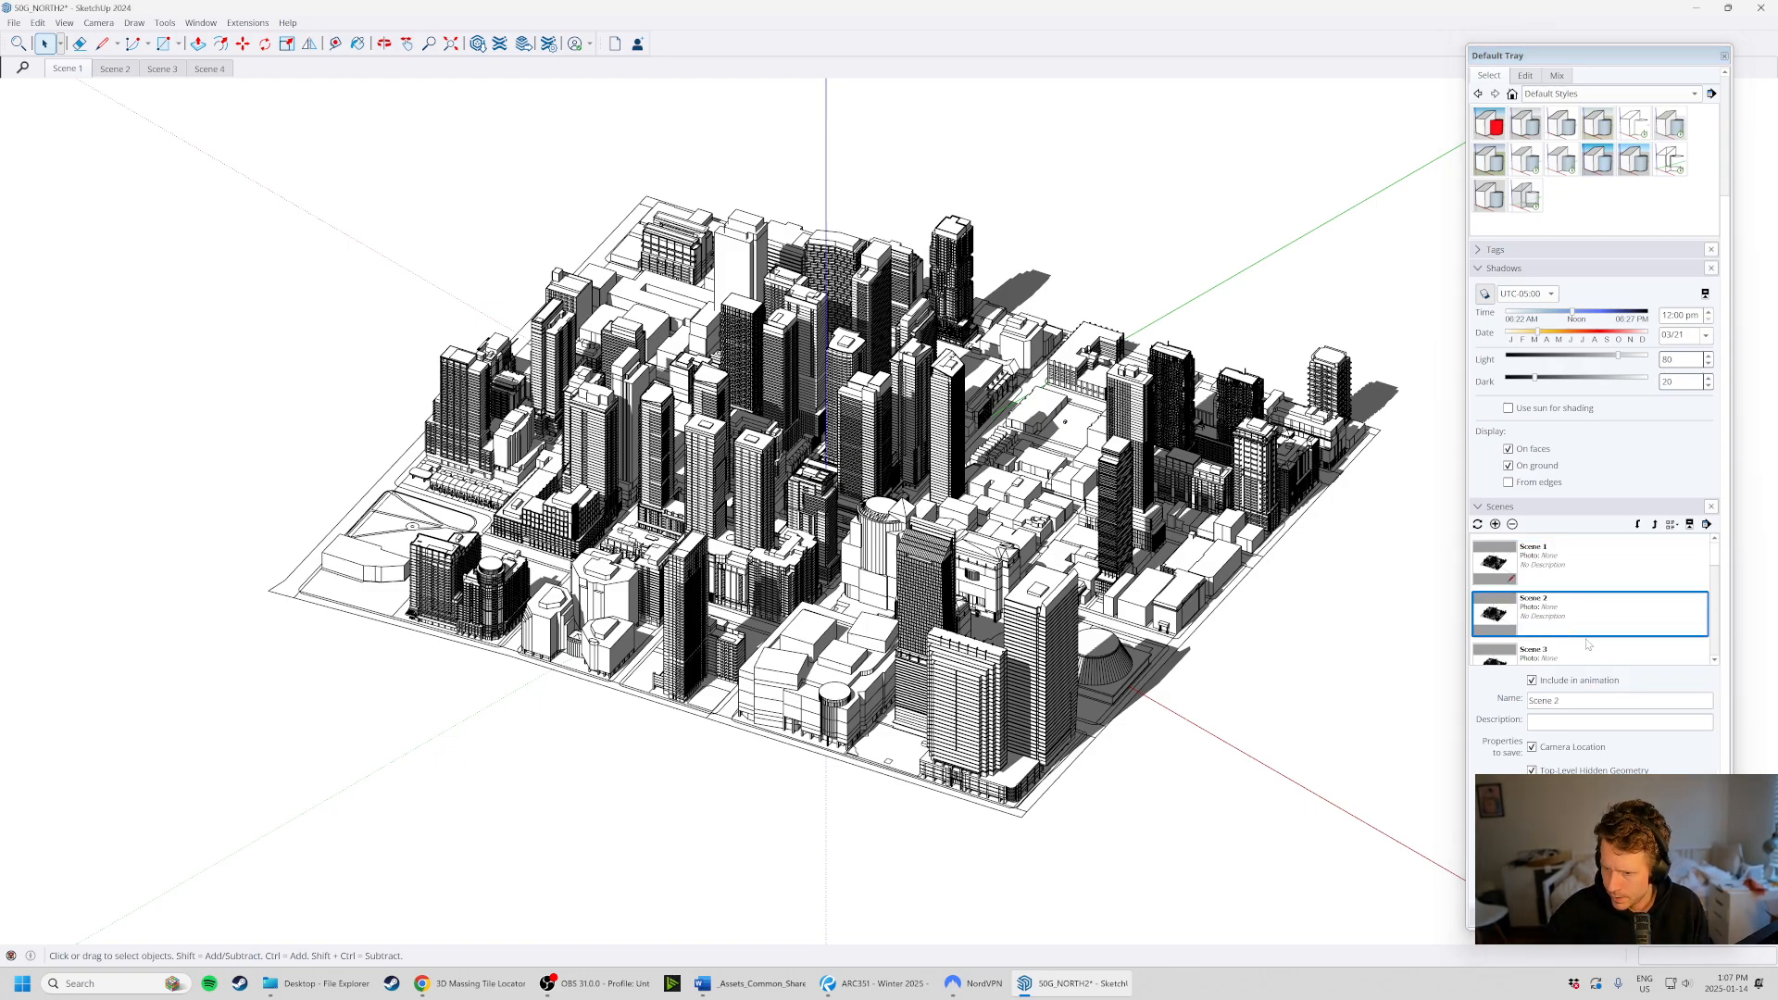
scroll(1574, 602, down, 2)
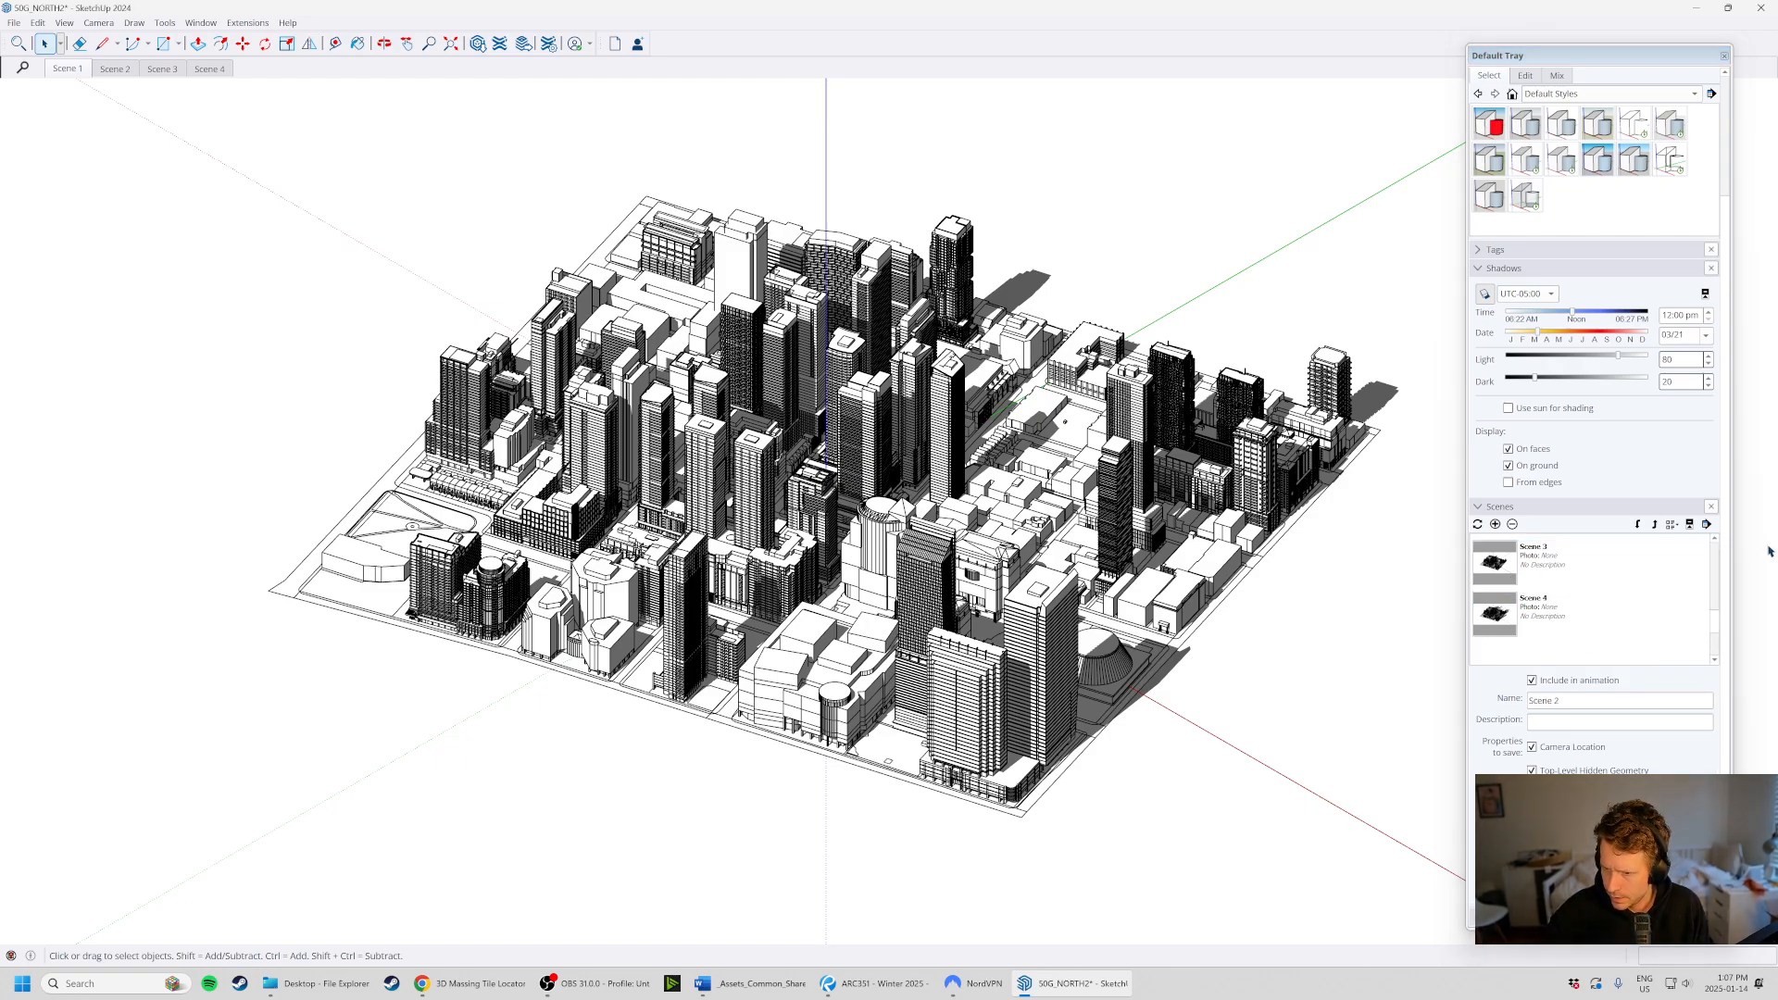
click(1650, 543)
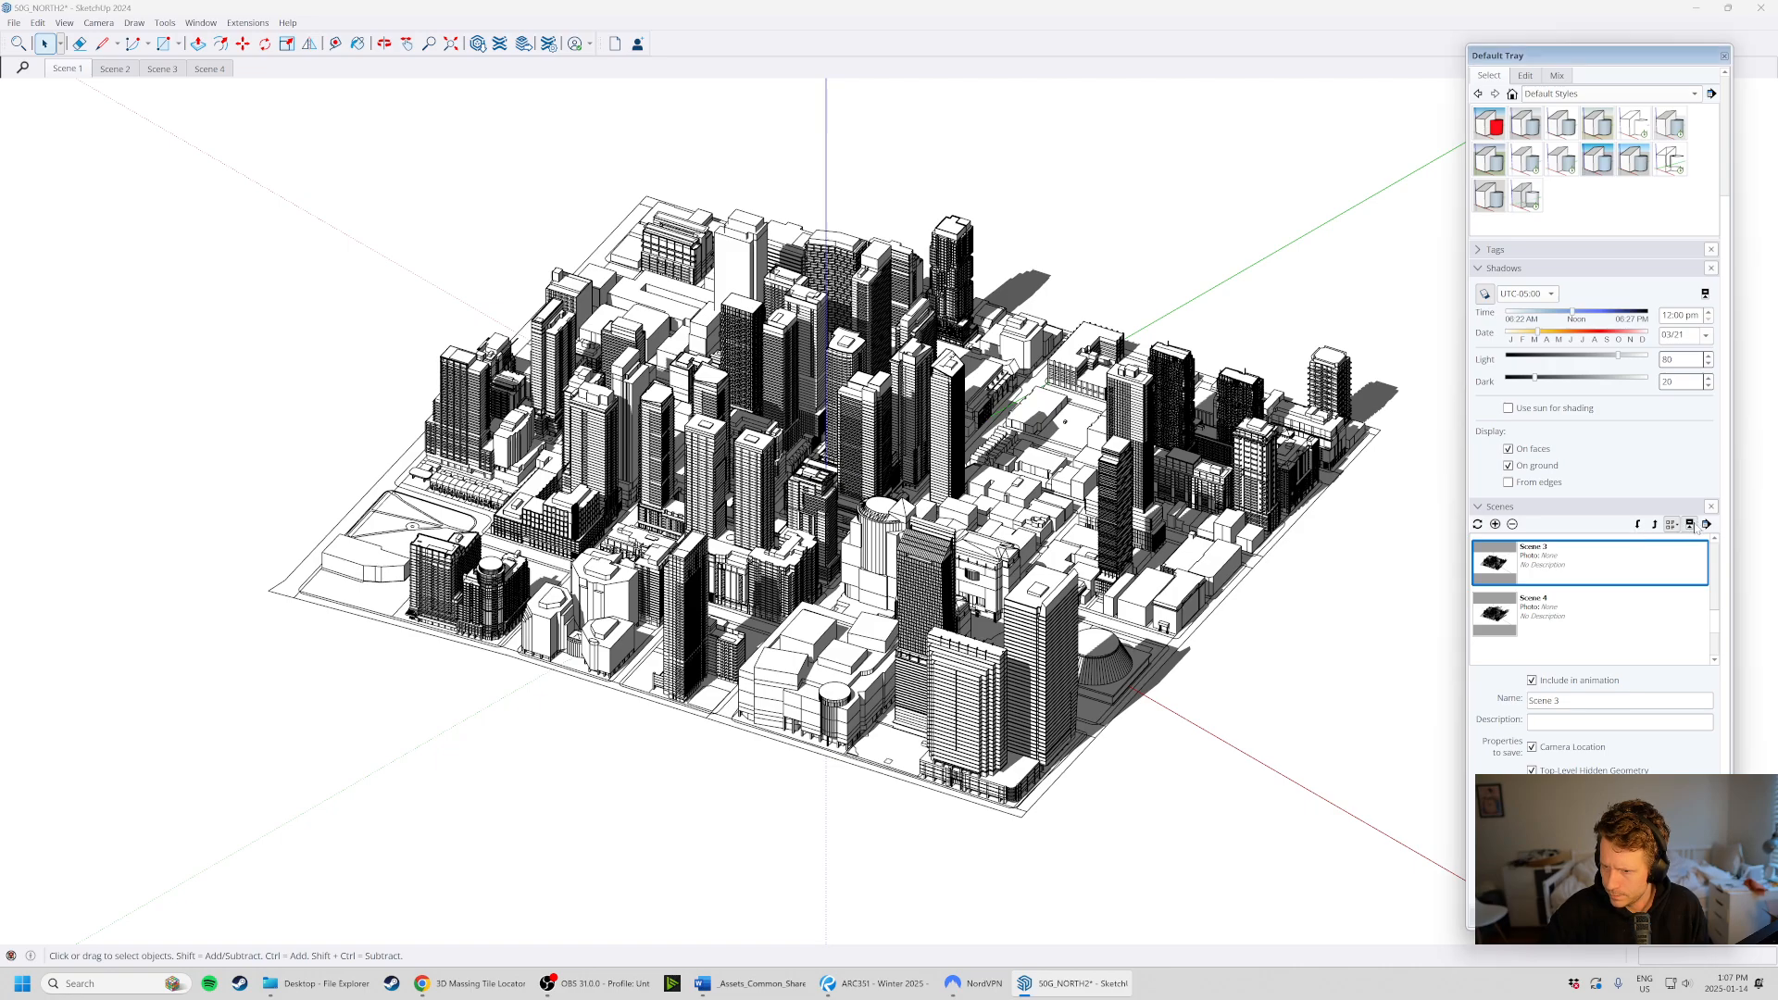
scroll(1685, 528, up, 2)
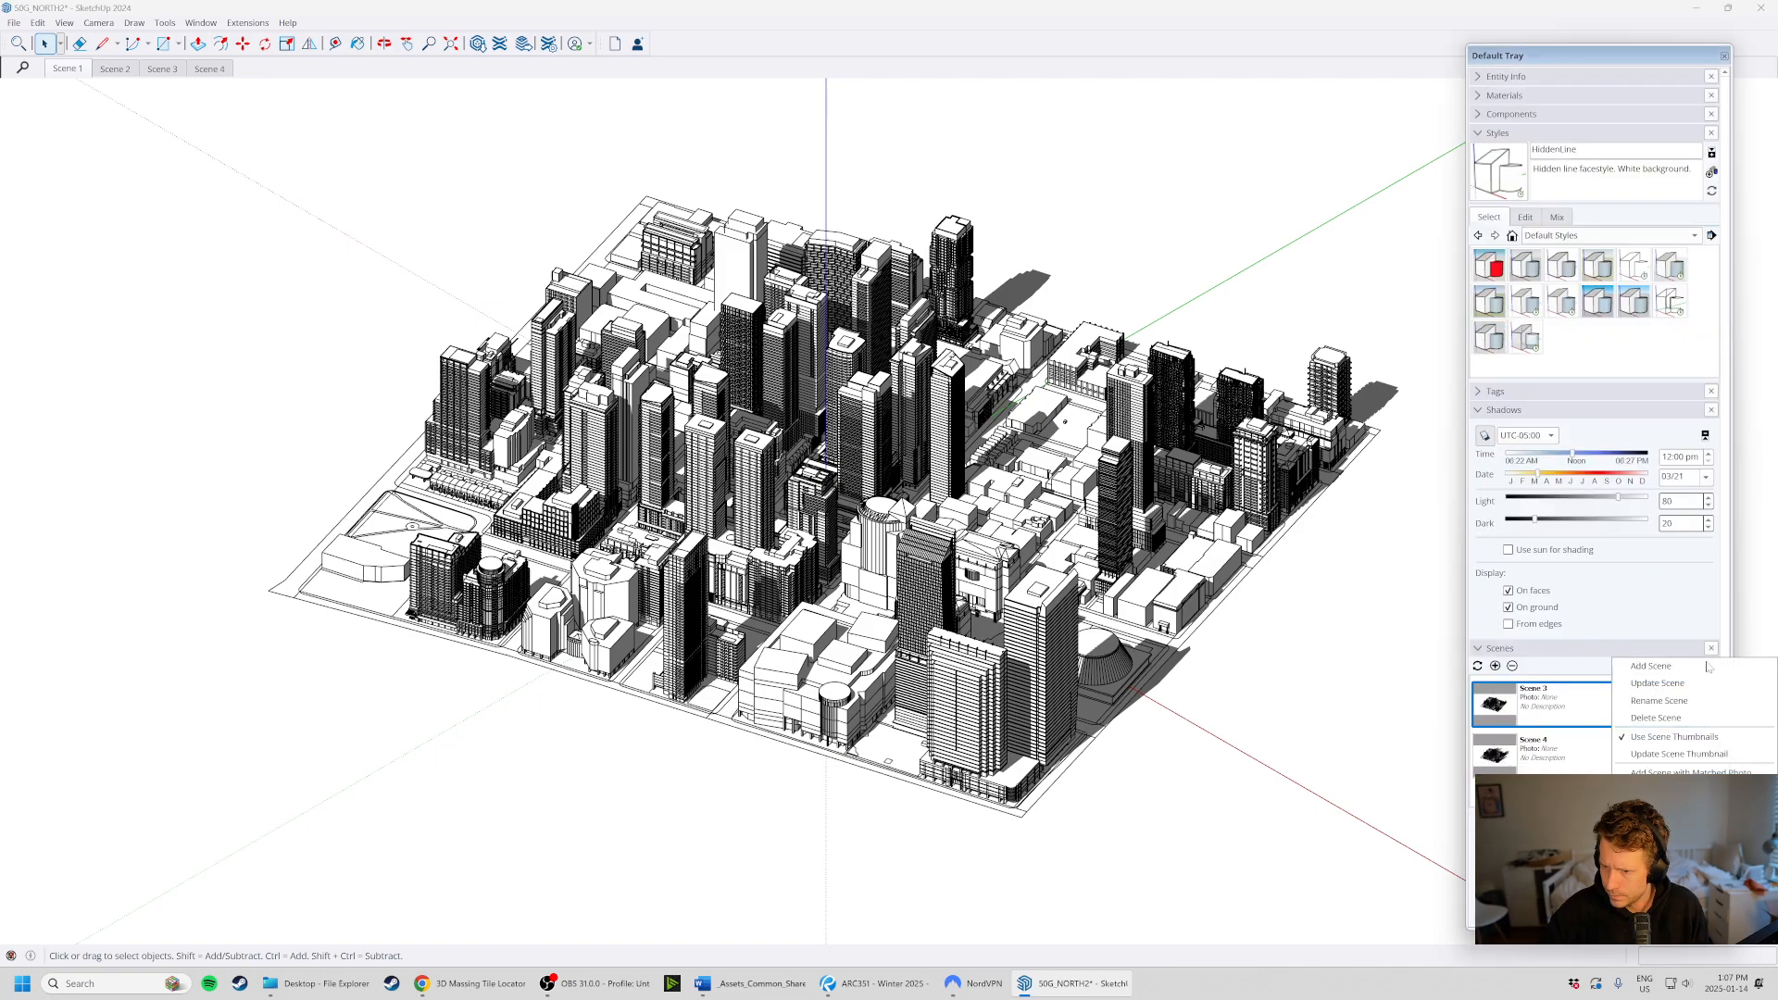
click(1537, 759)
scroll(1538, 758, up, 2)
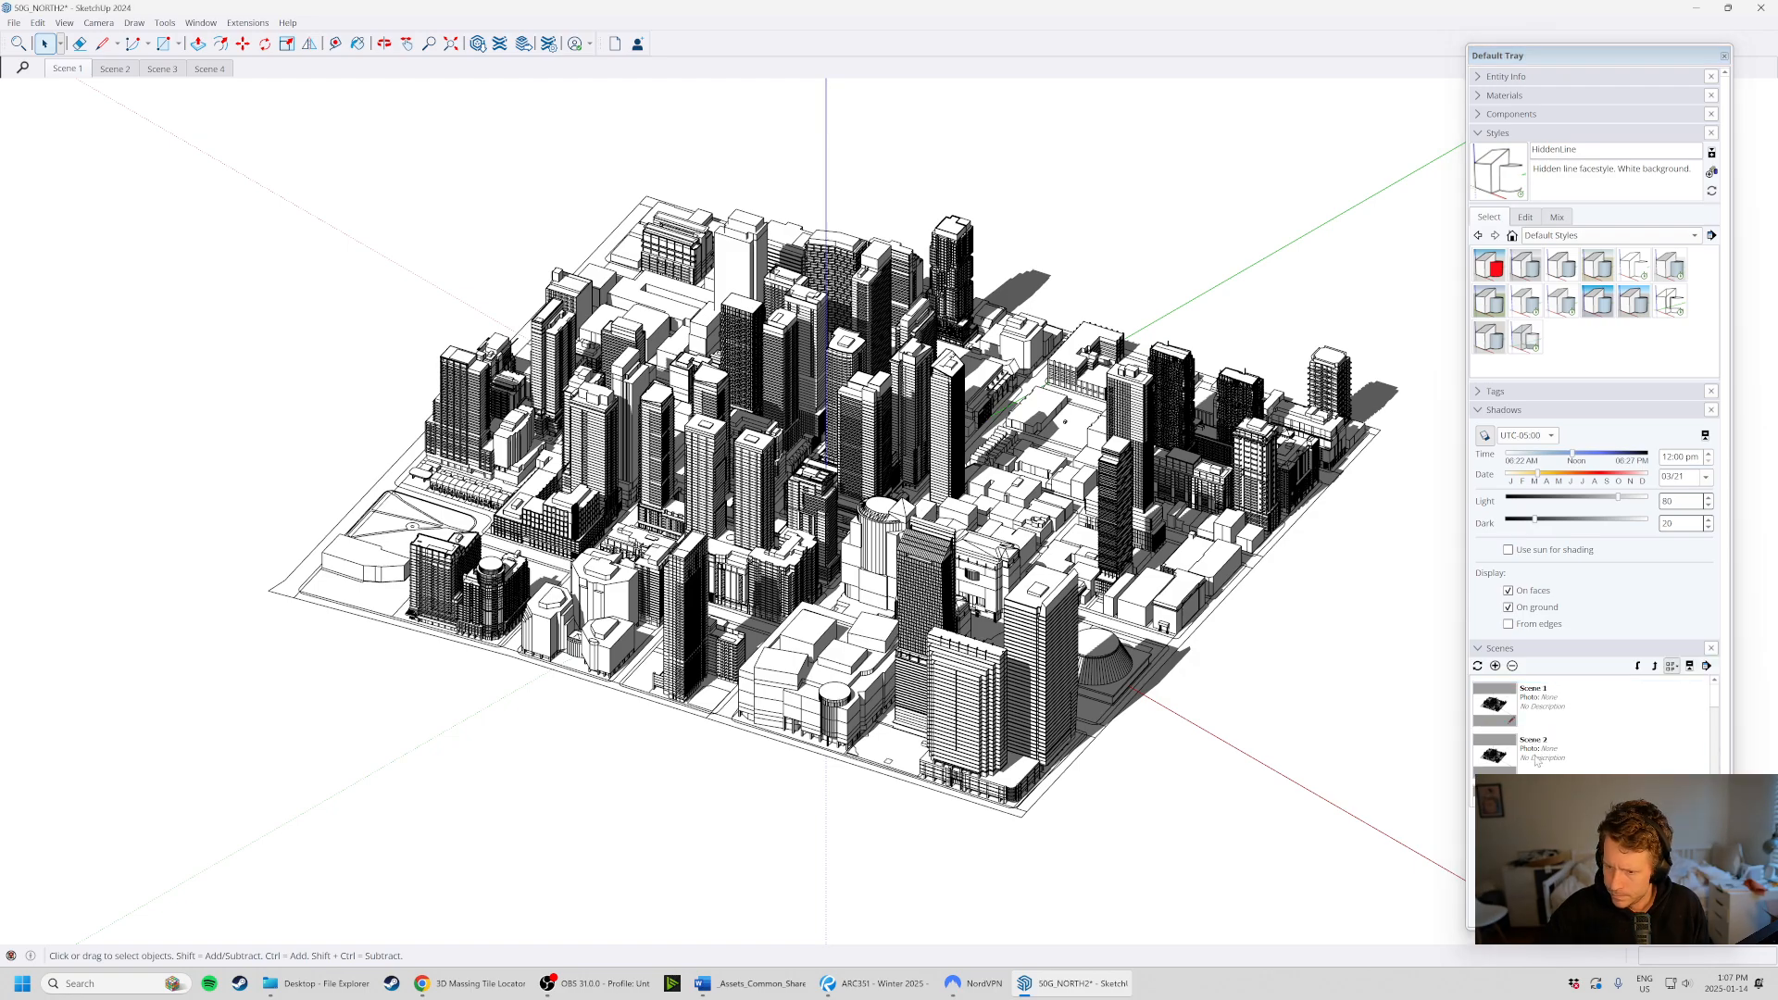
click(1545, 716)
- Examine the resolution, frame rate and looping options for exporting 50G_NORTH2 as an MP4 animation, and cancel the export
click(16, 25)
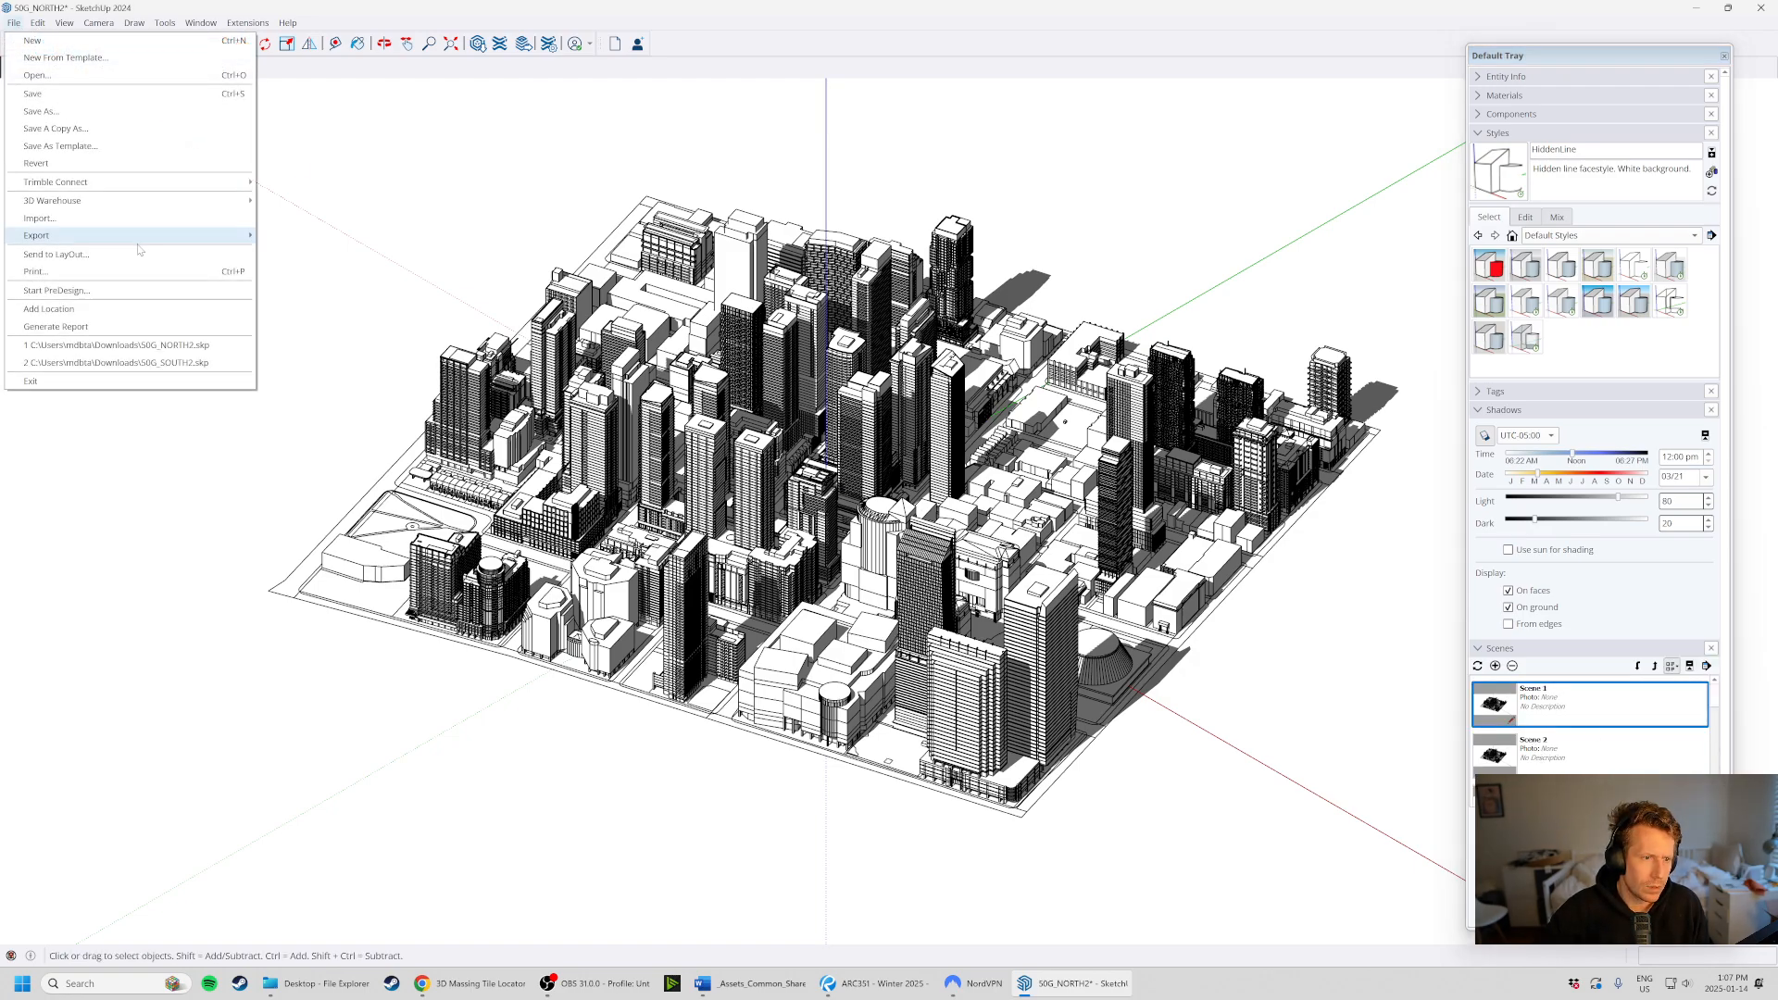
mouse_move(141, 237)
click(297, 289)
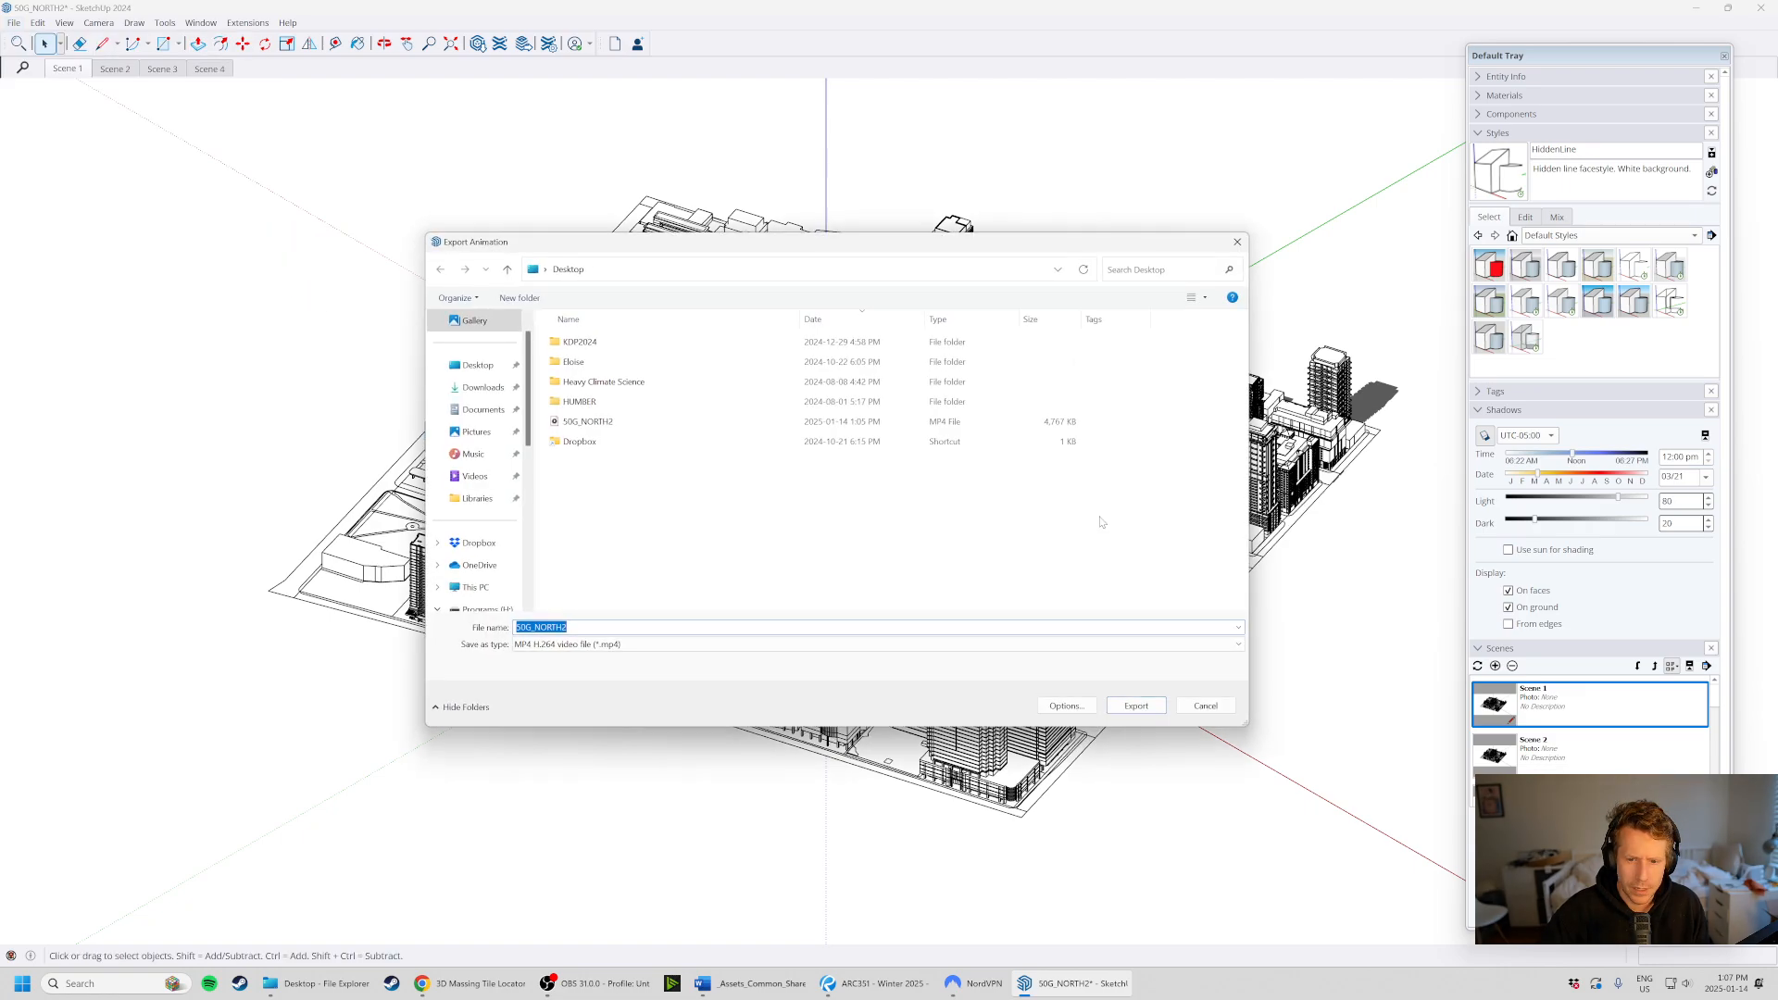
click(1063, 707)
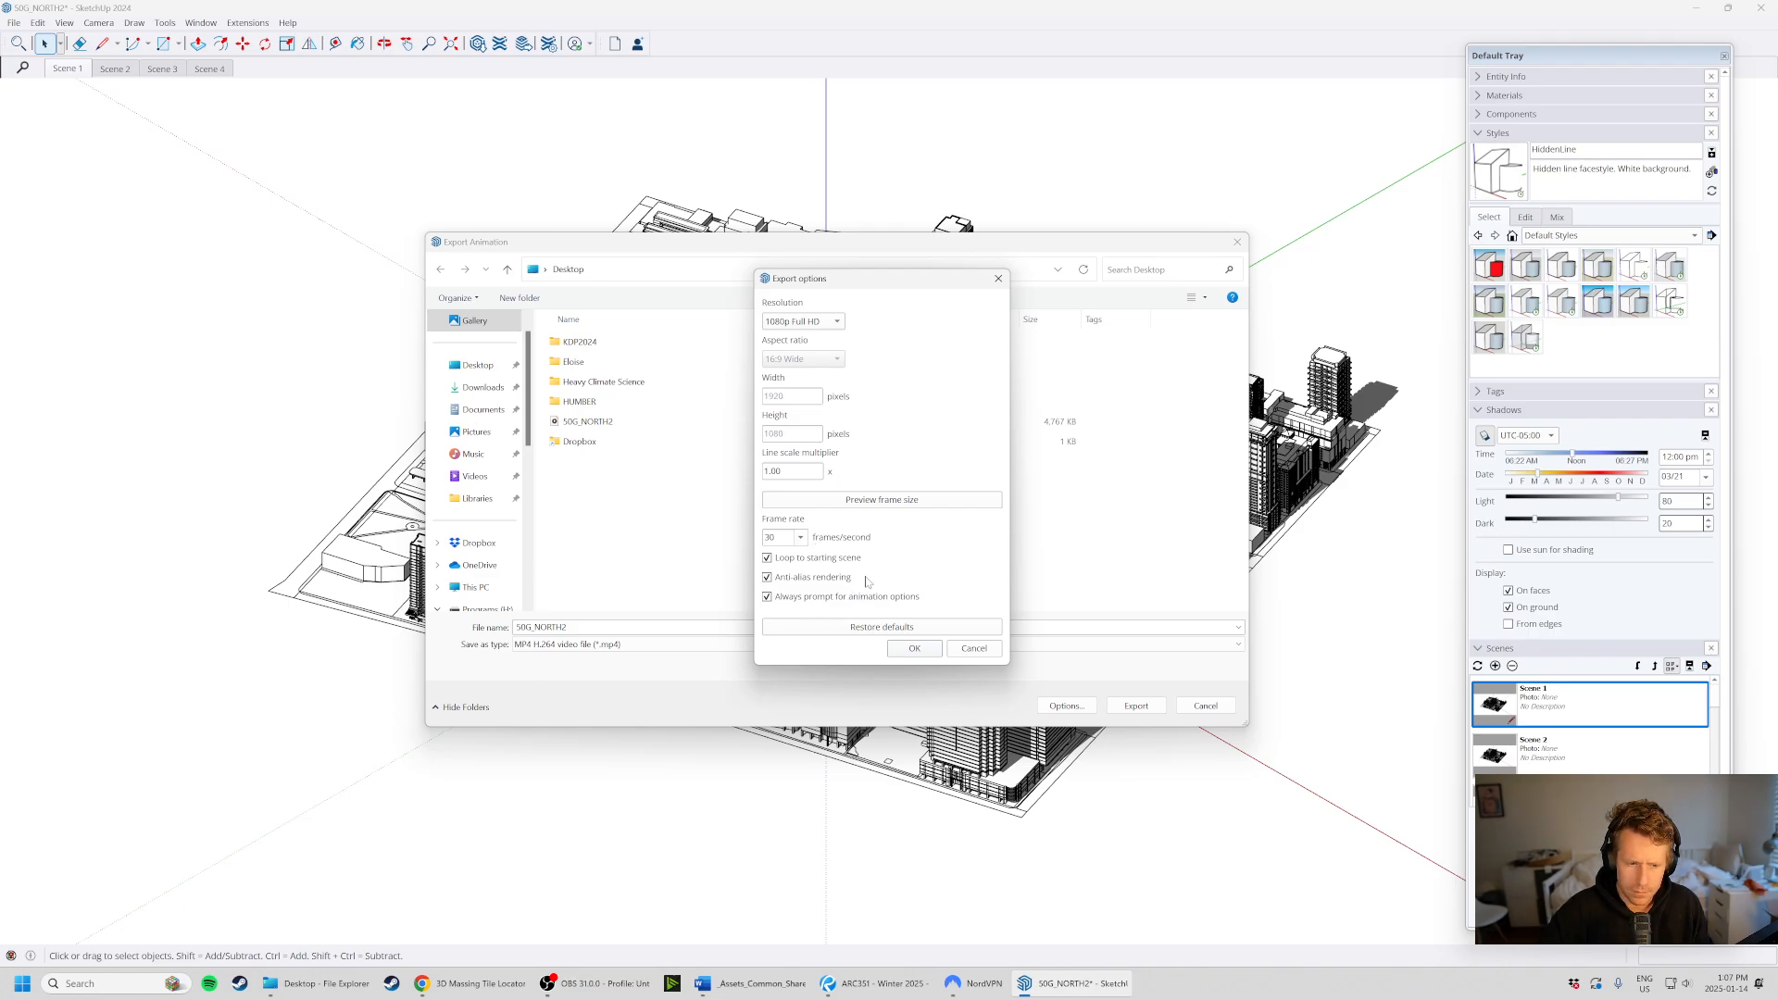
click(988, 655)
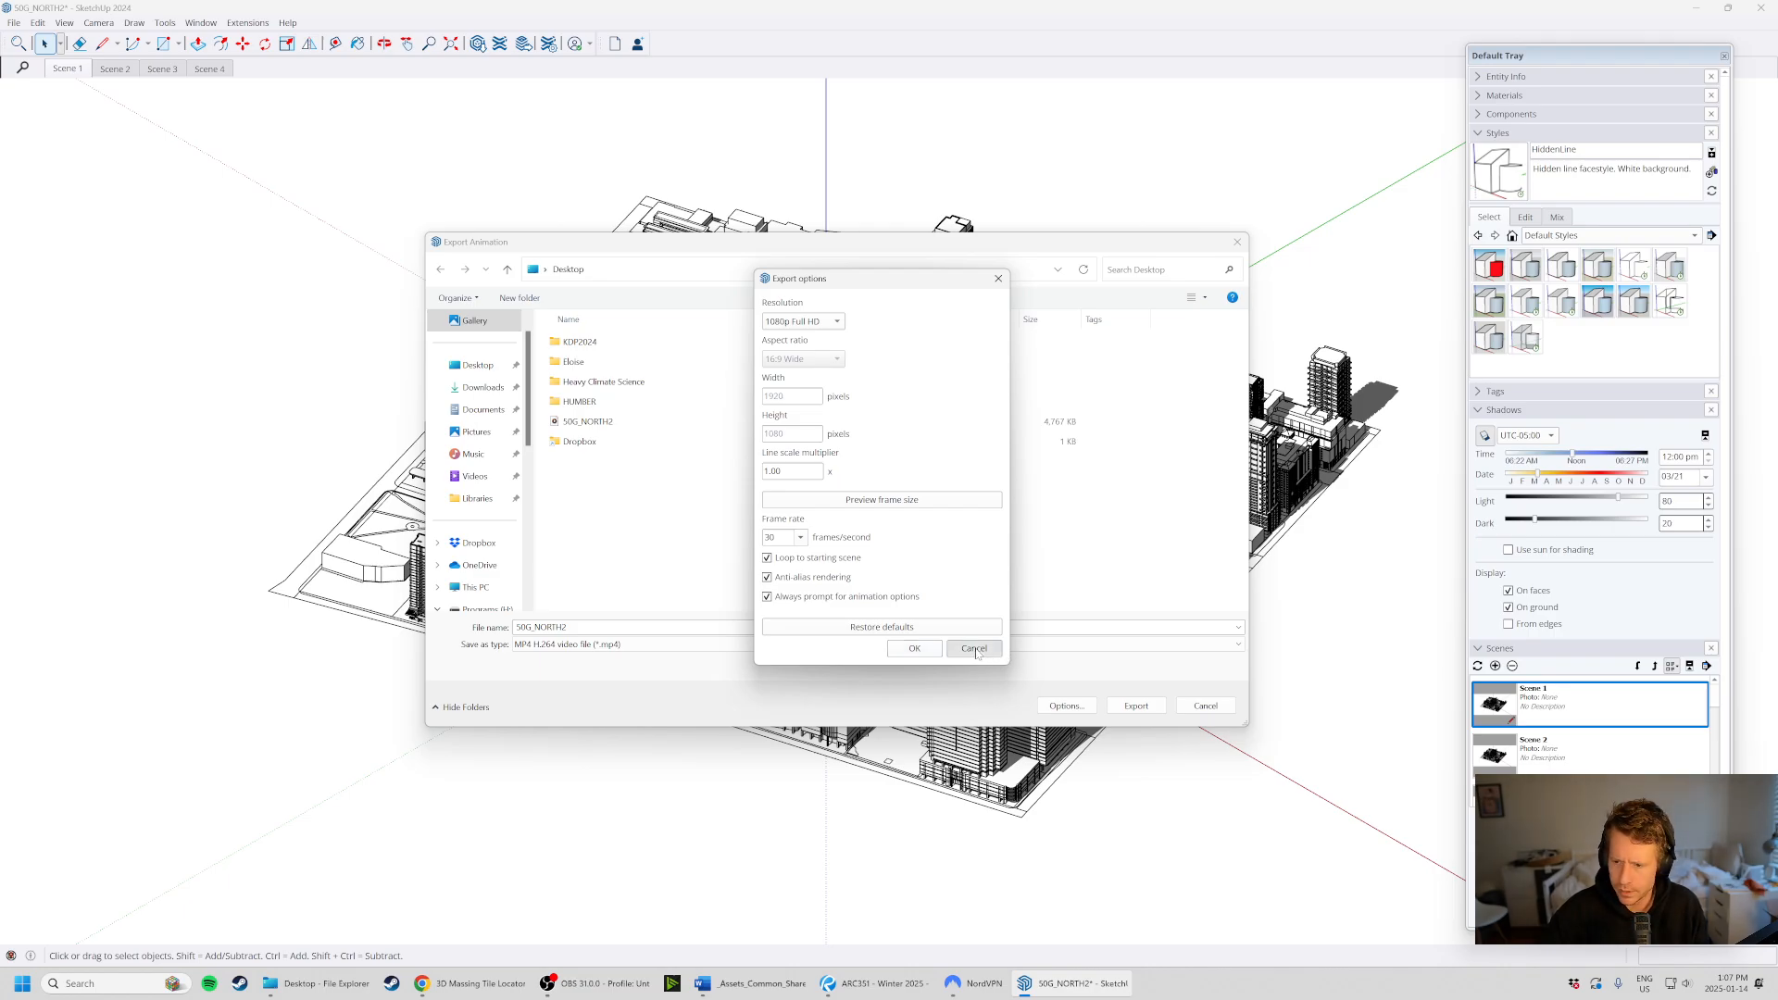
right_click(1597, 715)
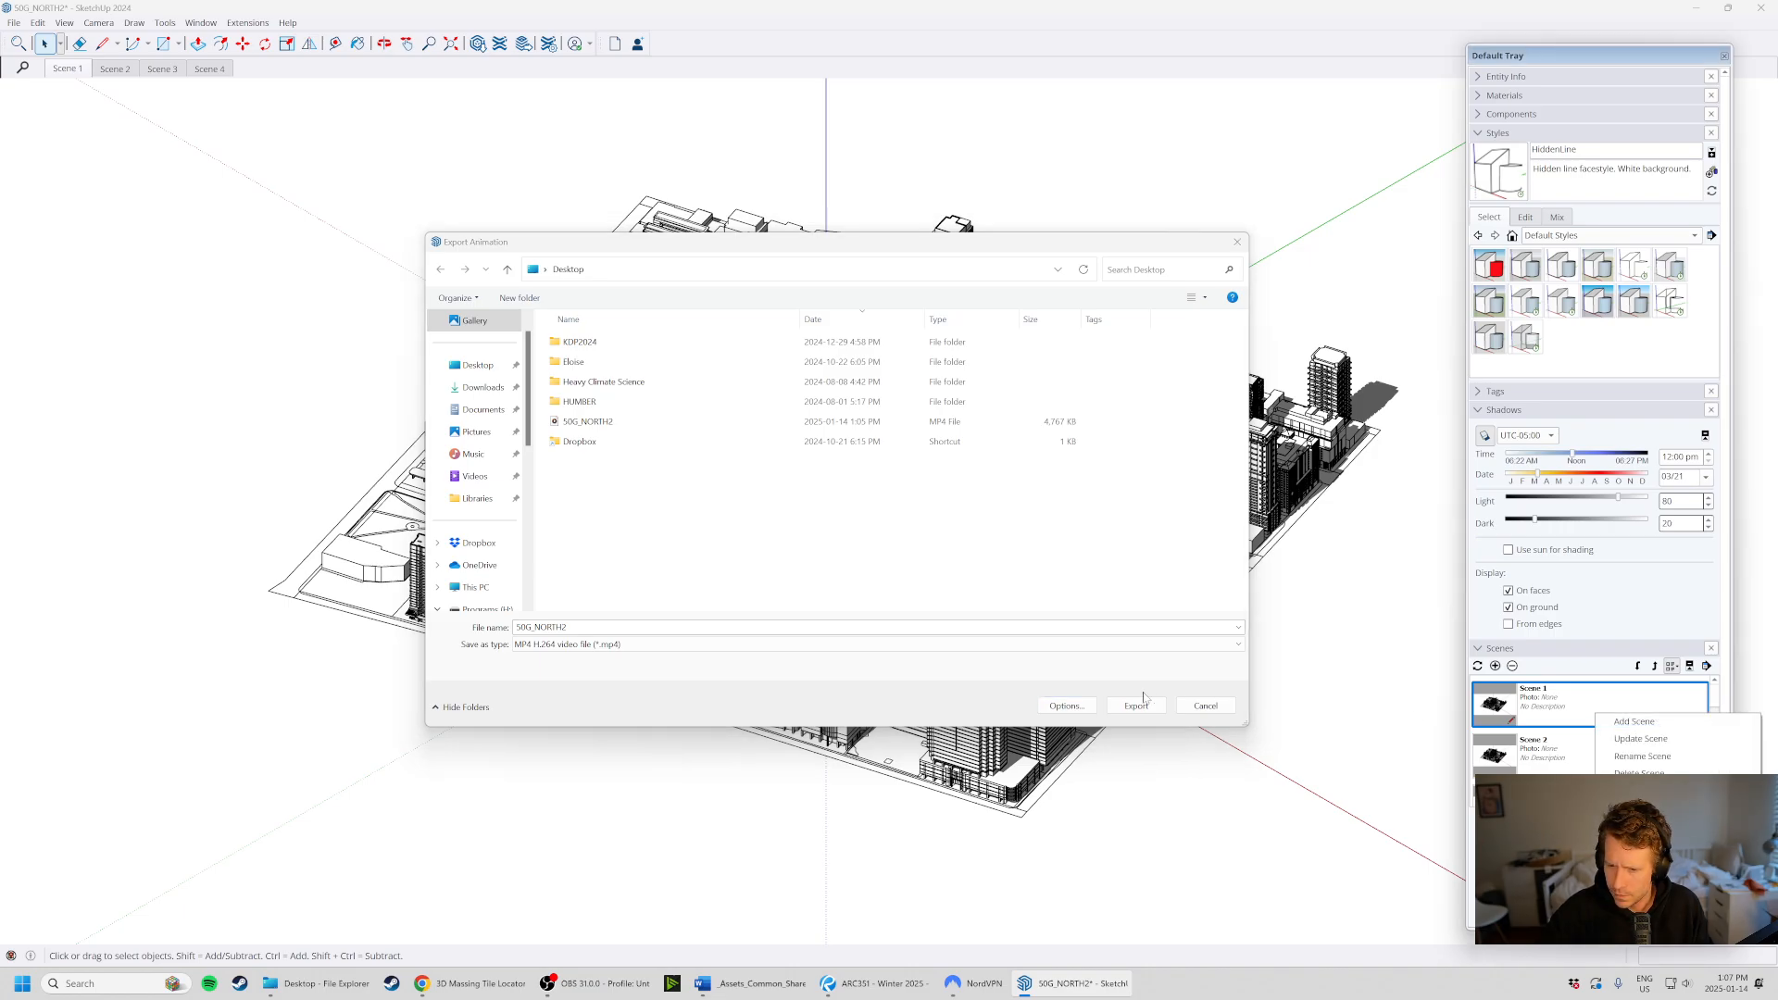
click(1200, 708)
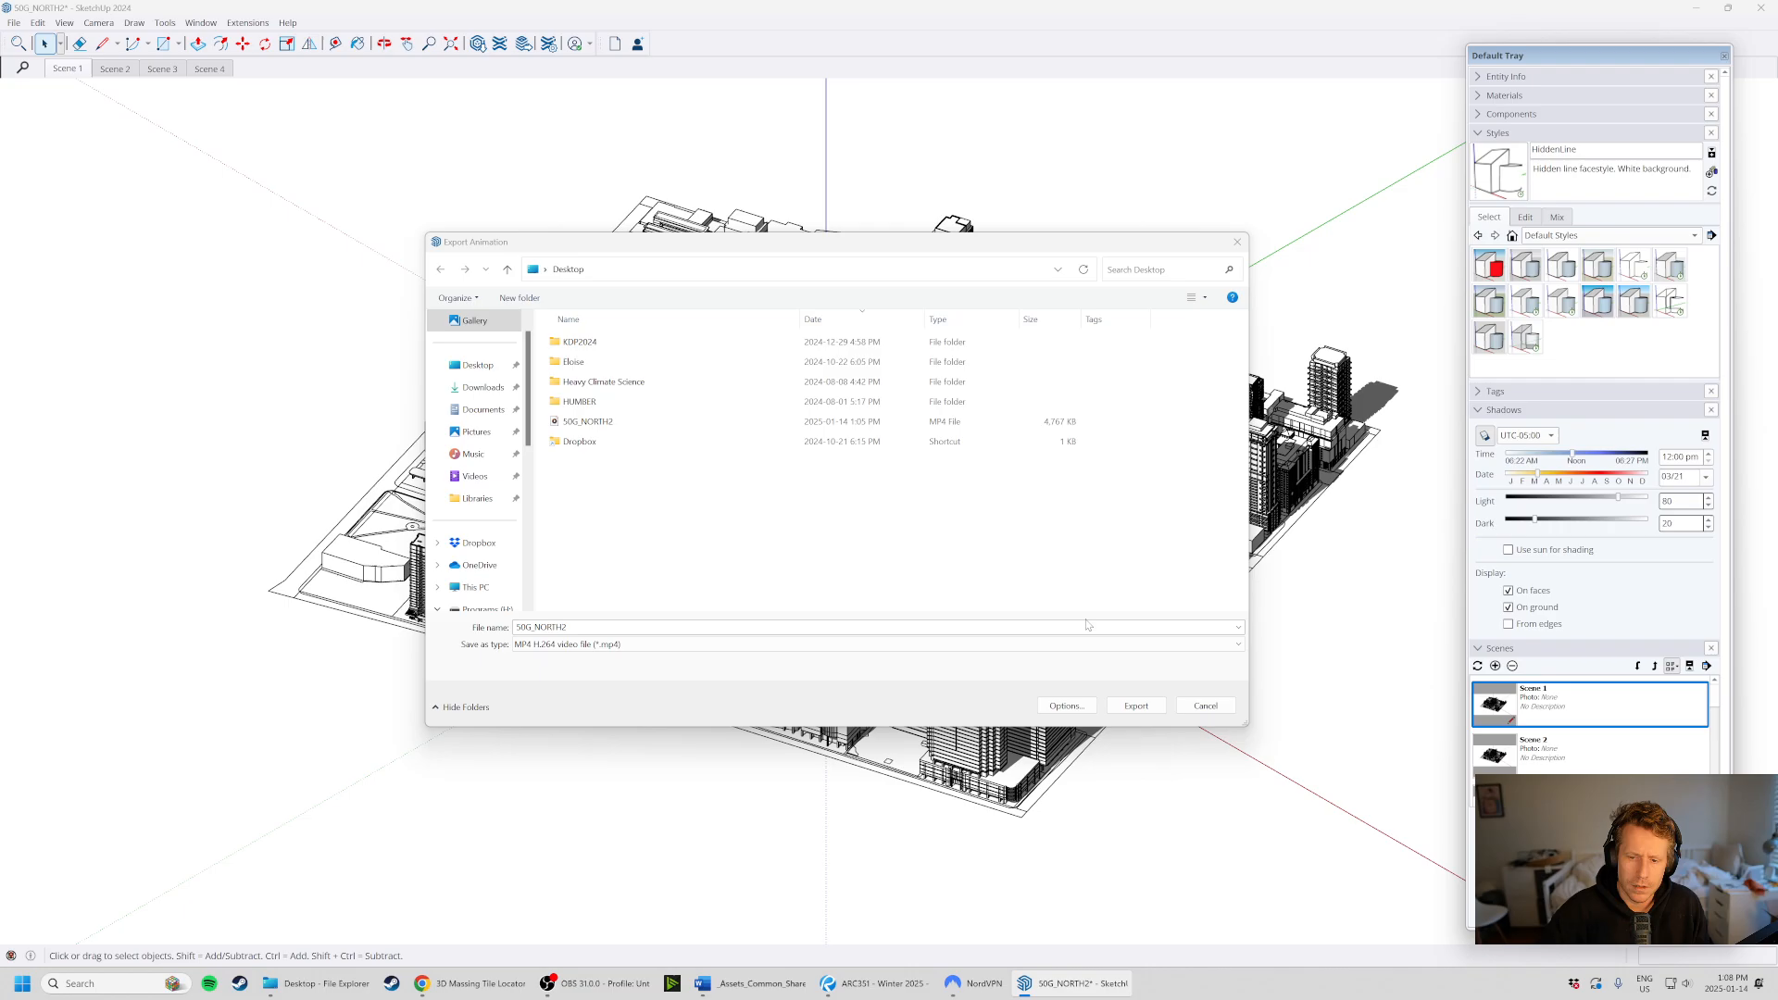
click(1209, 707)
- Look through all SketchUp preference categories from Accessibility to Workspace, including Files, General and Graphics, and close the preferences without changes
click(200, 23)
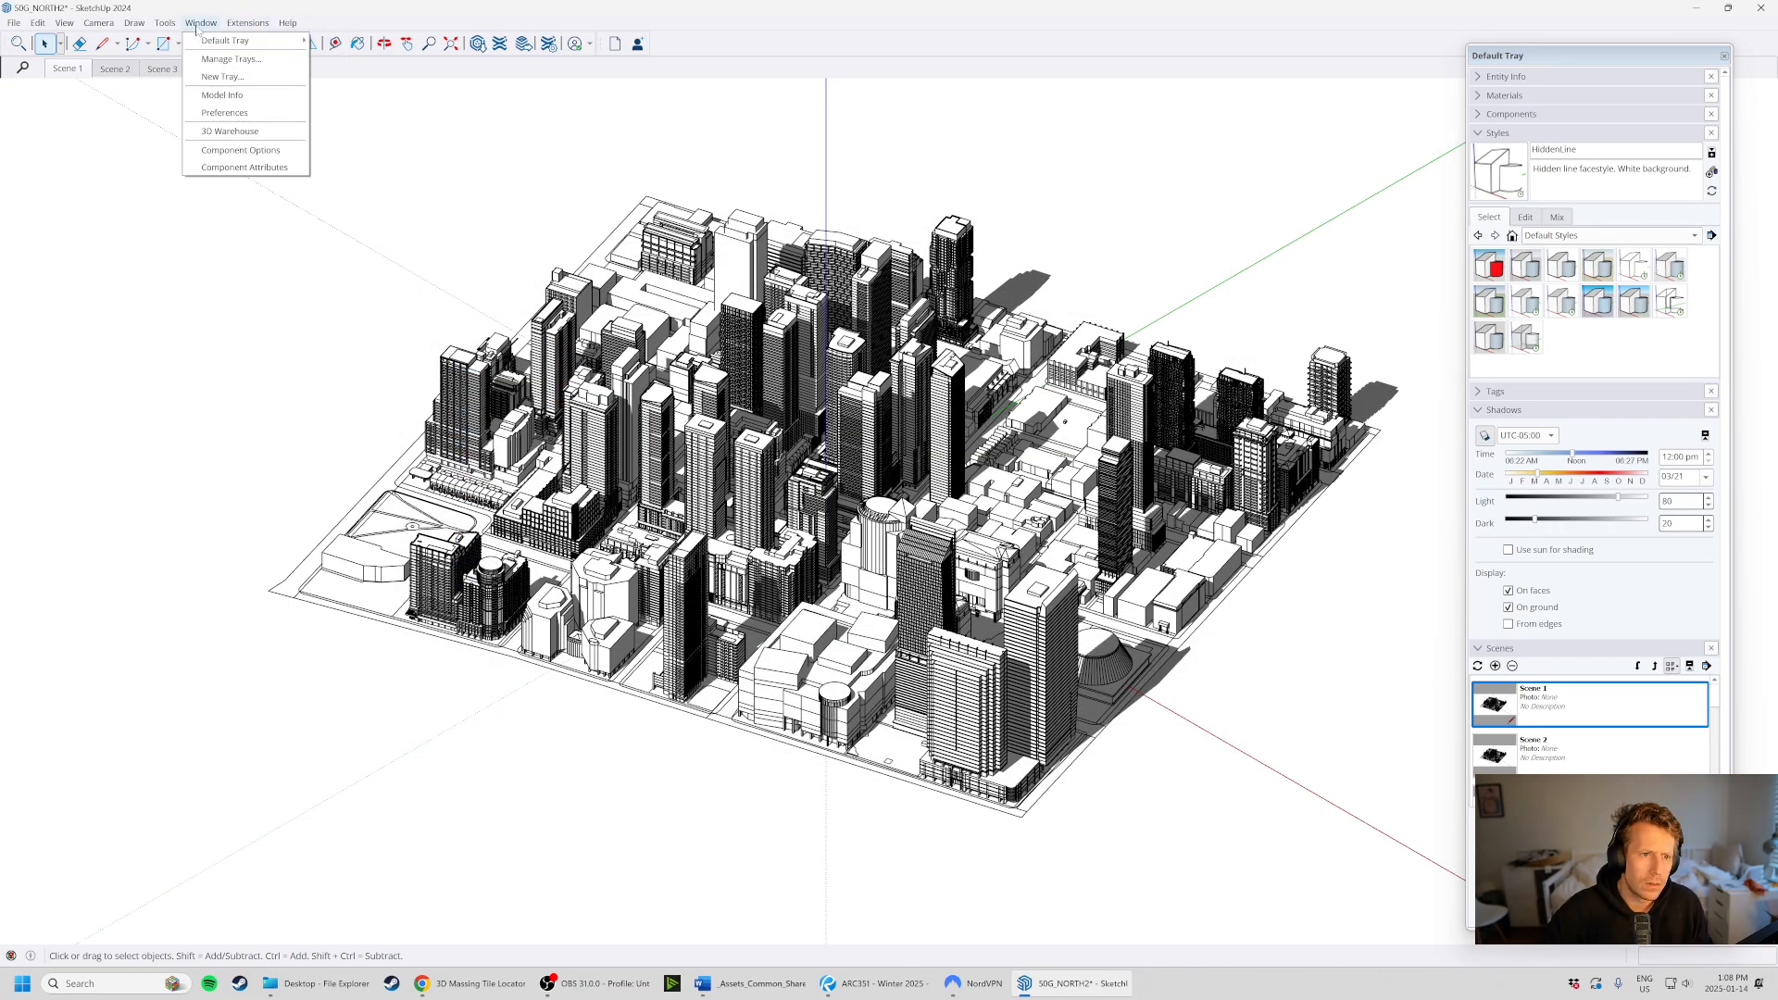
mouse_move(213, 46)
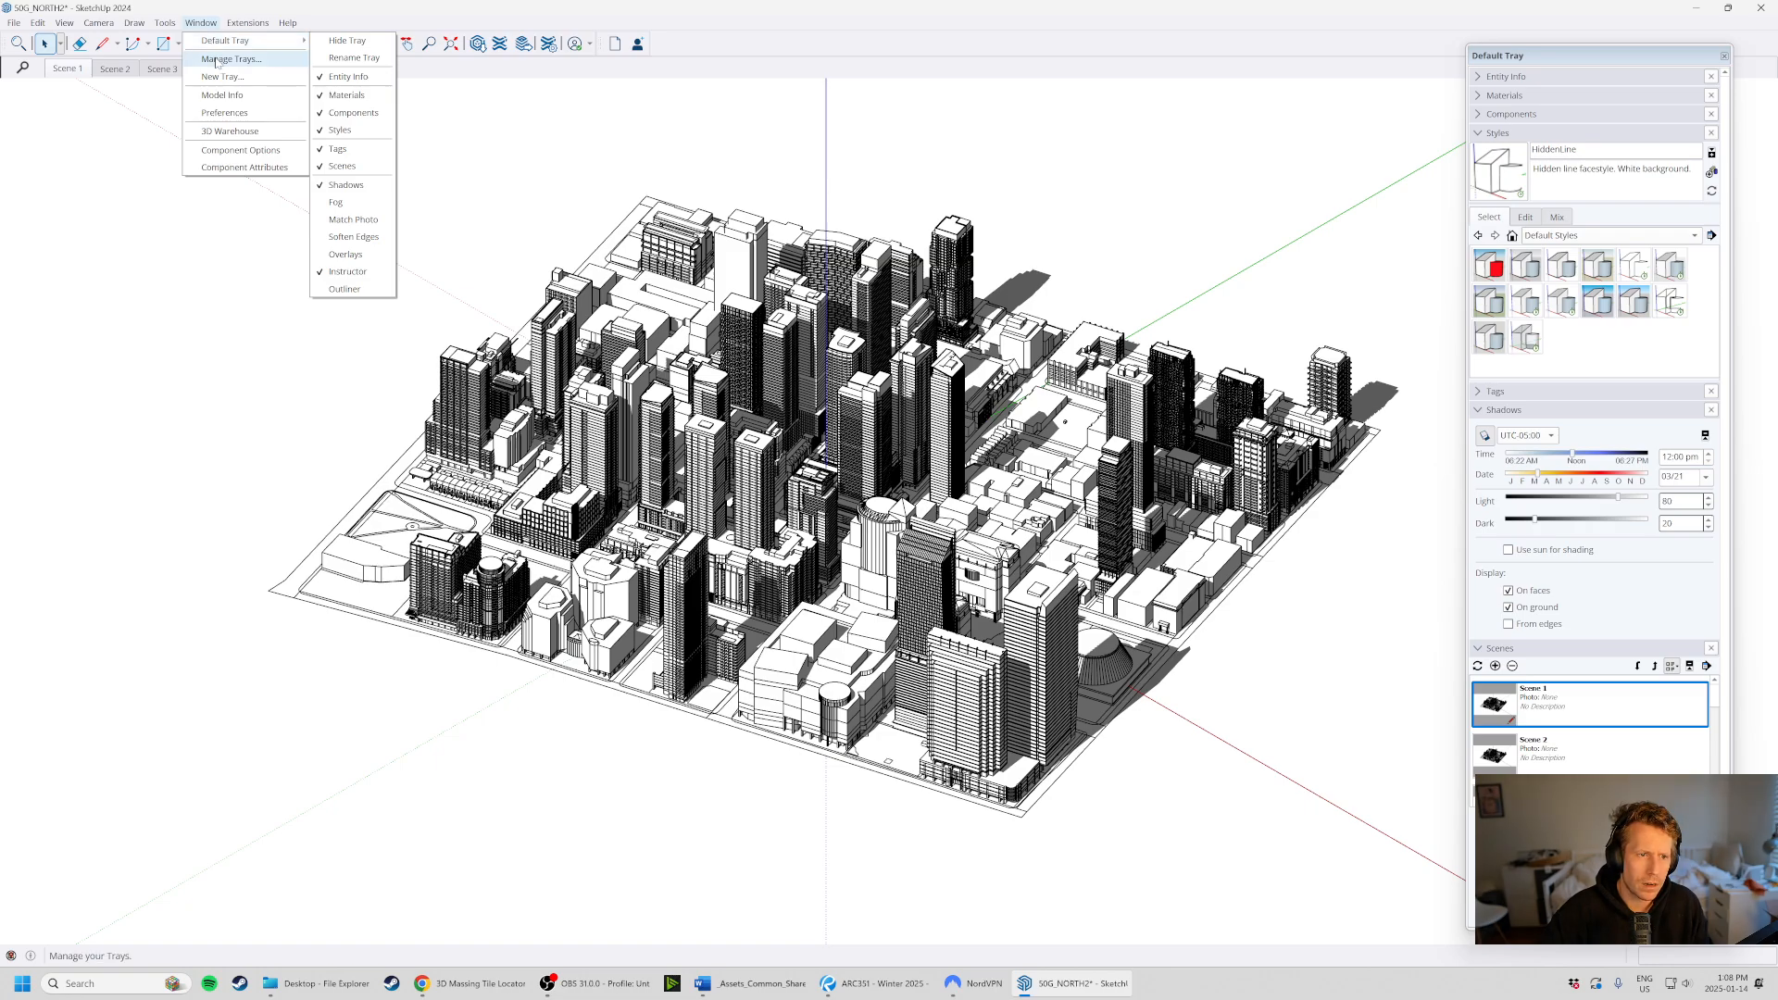
click(224, 113)
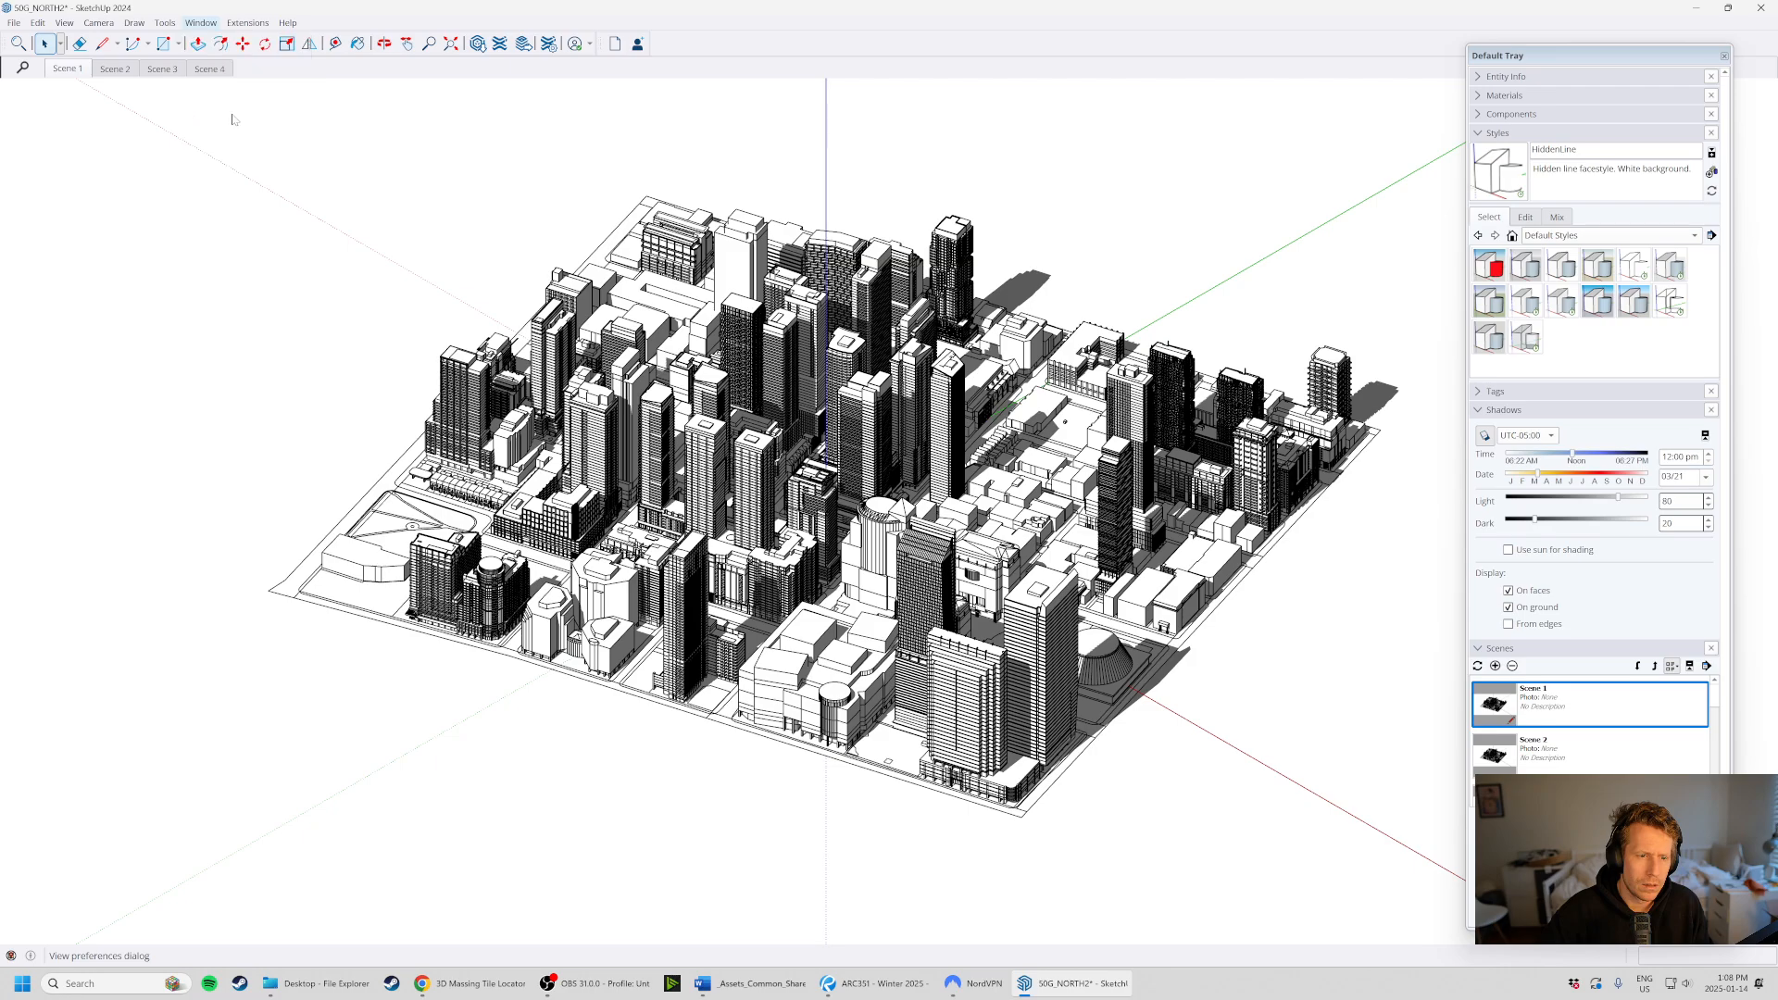
click(854, 255)
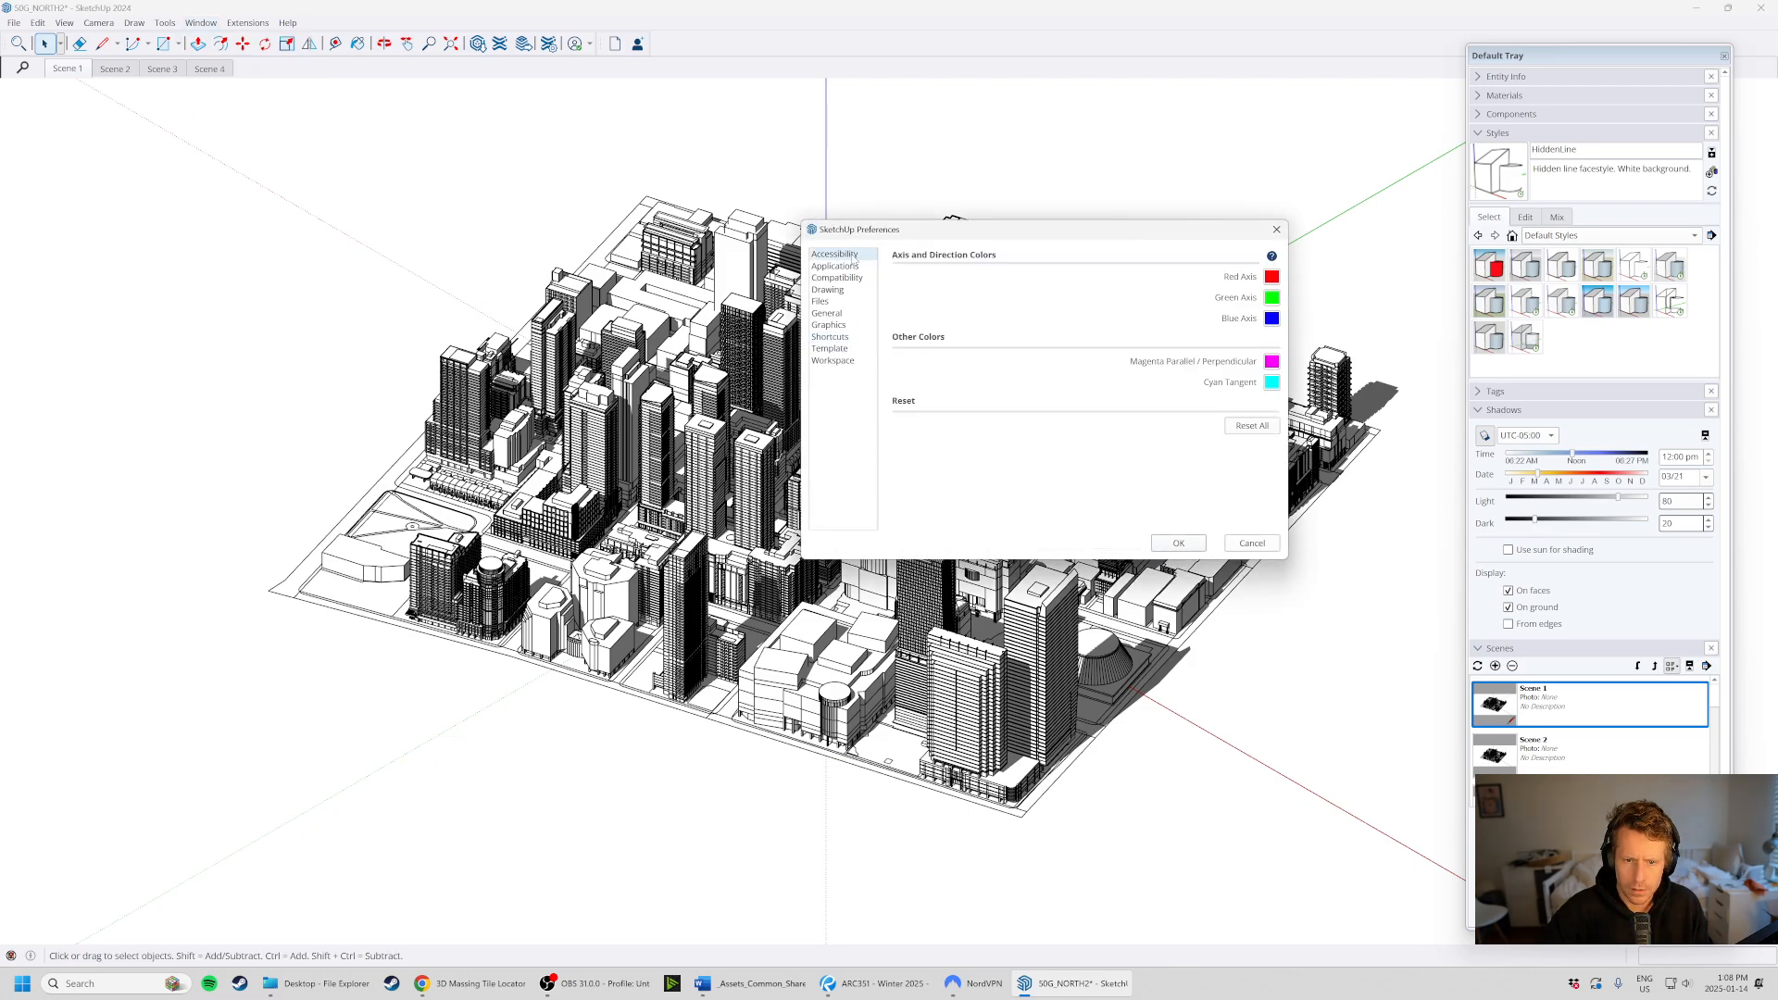
click(850, 267)
click(847, 278)
click(843, 290)
click(843, 302)
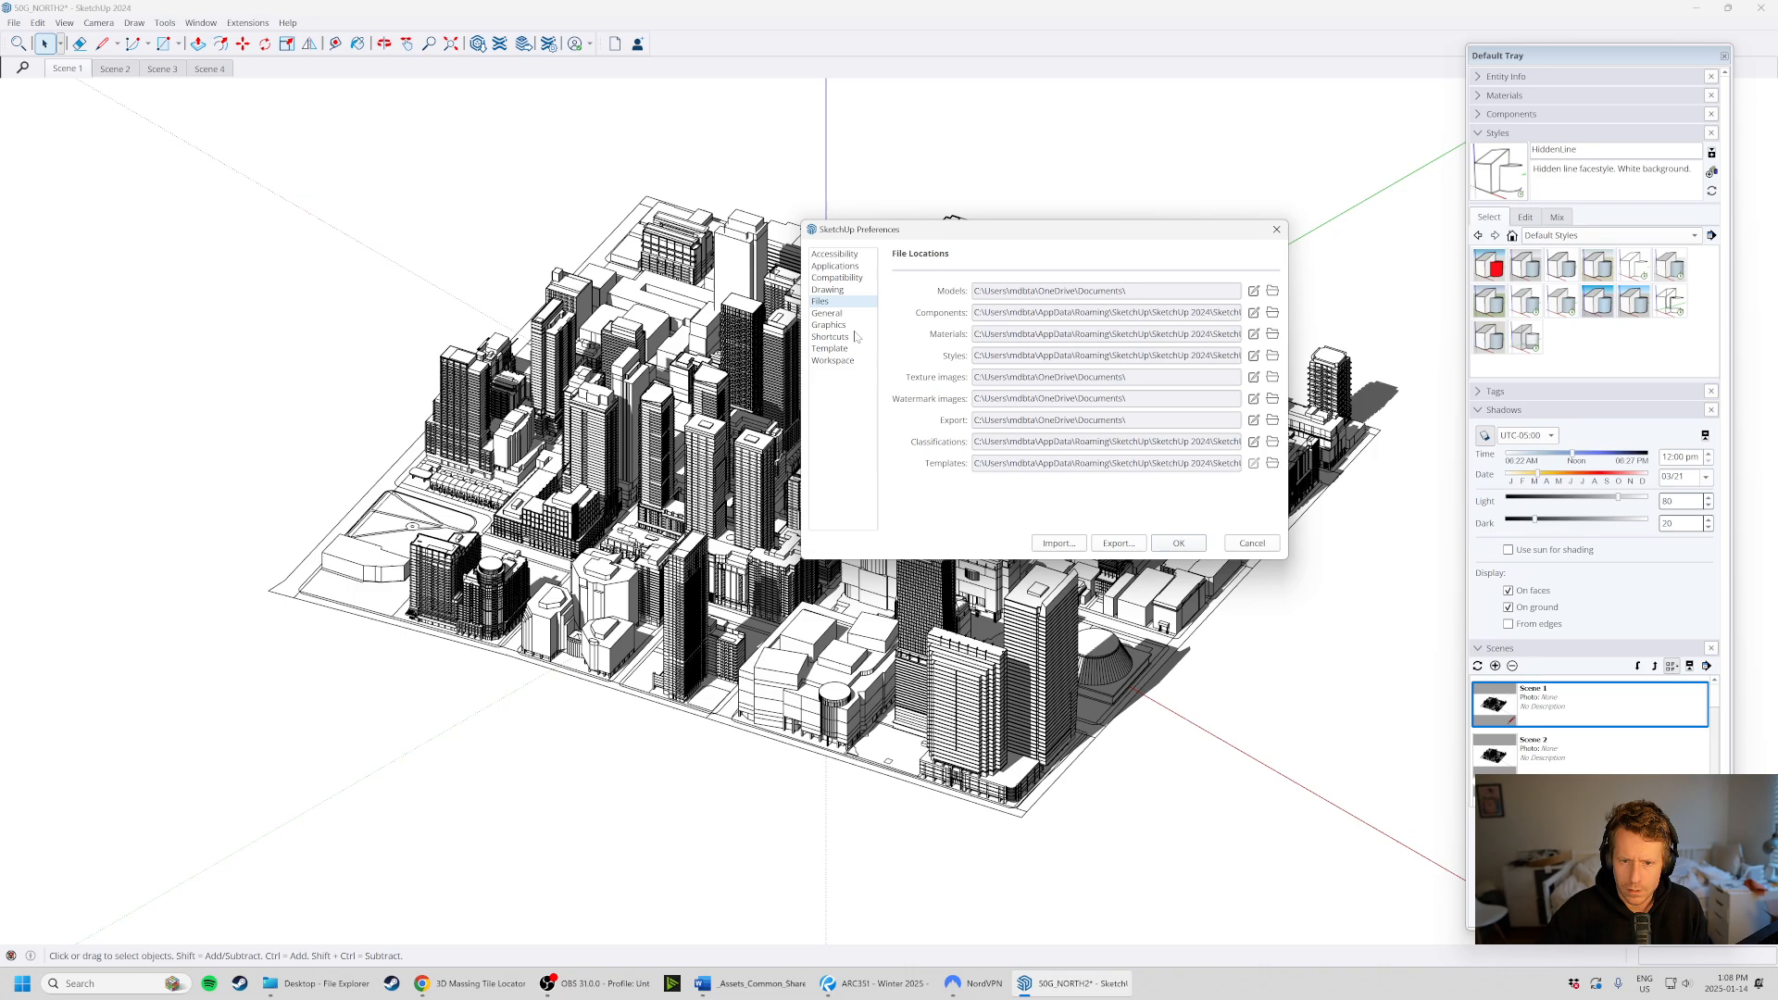
click(852, 327)
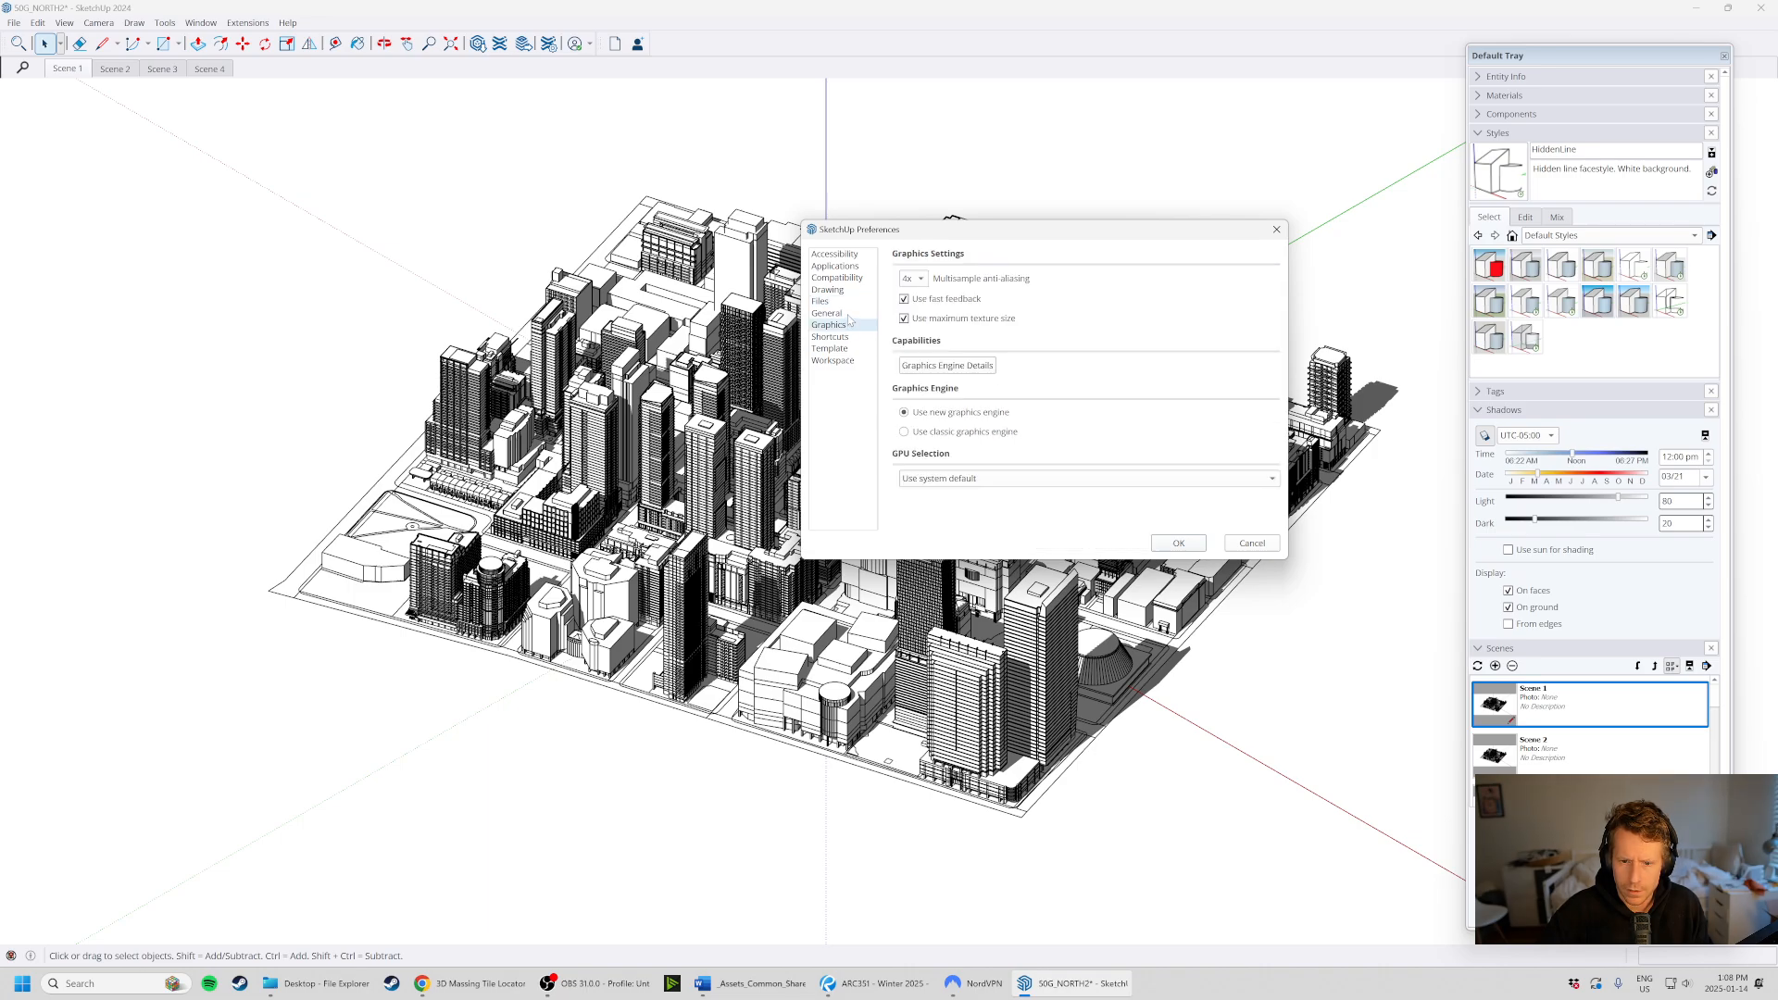
click(846, 314)
click(849, 338)
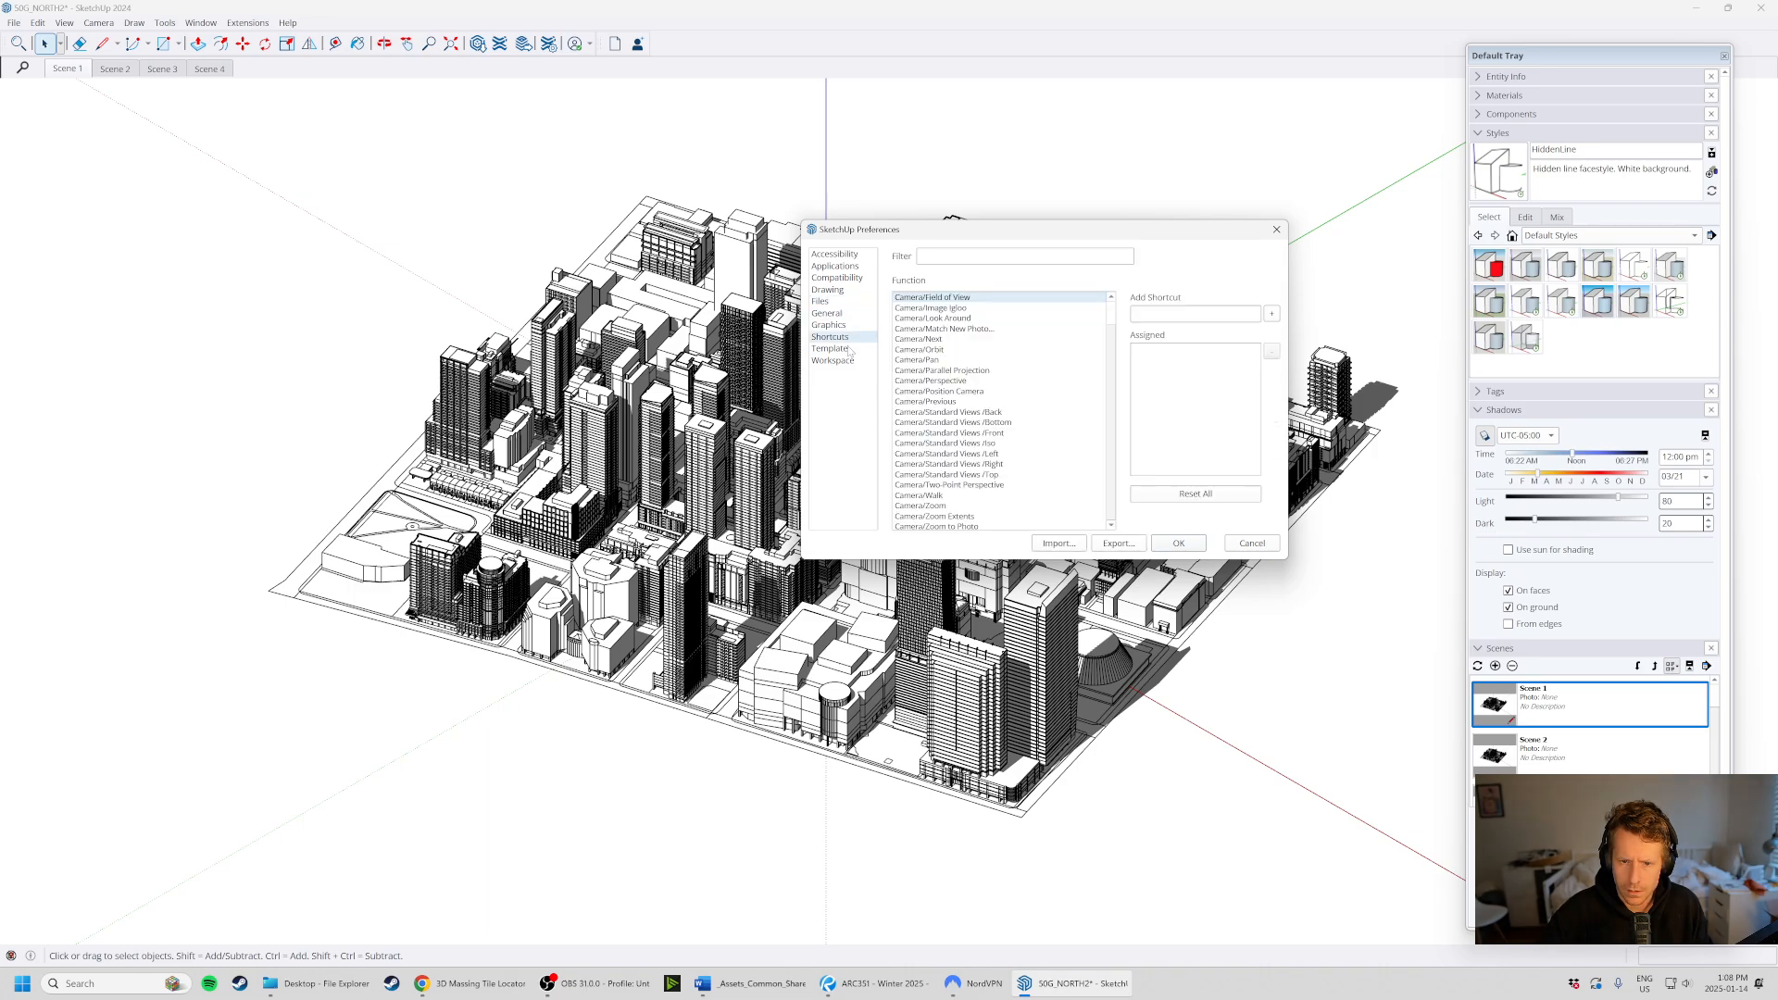
click(846, 349)
click(843, 362)
click(844, 325)
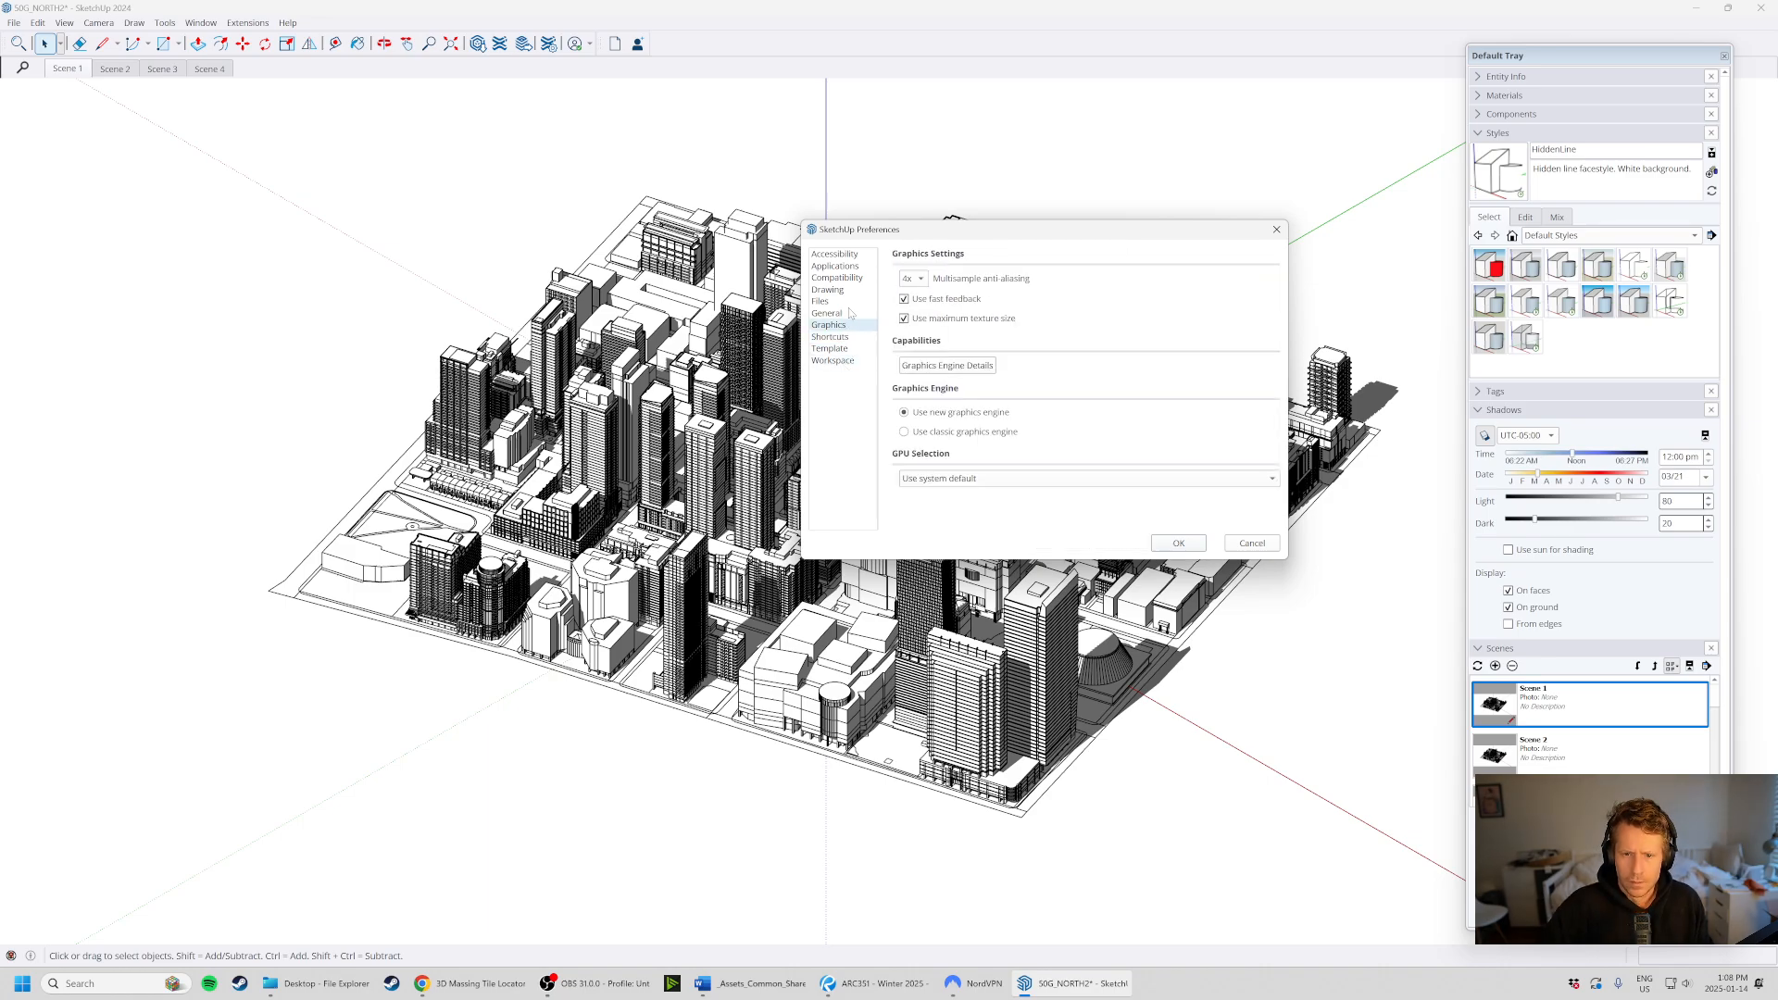
click(846, 313)
click(845, 301)
click(842, 278)
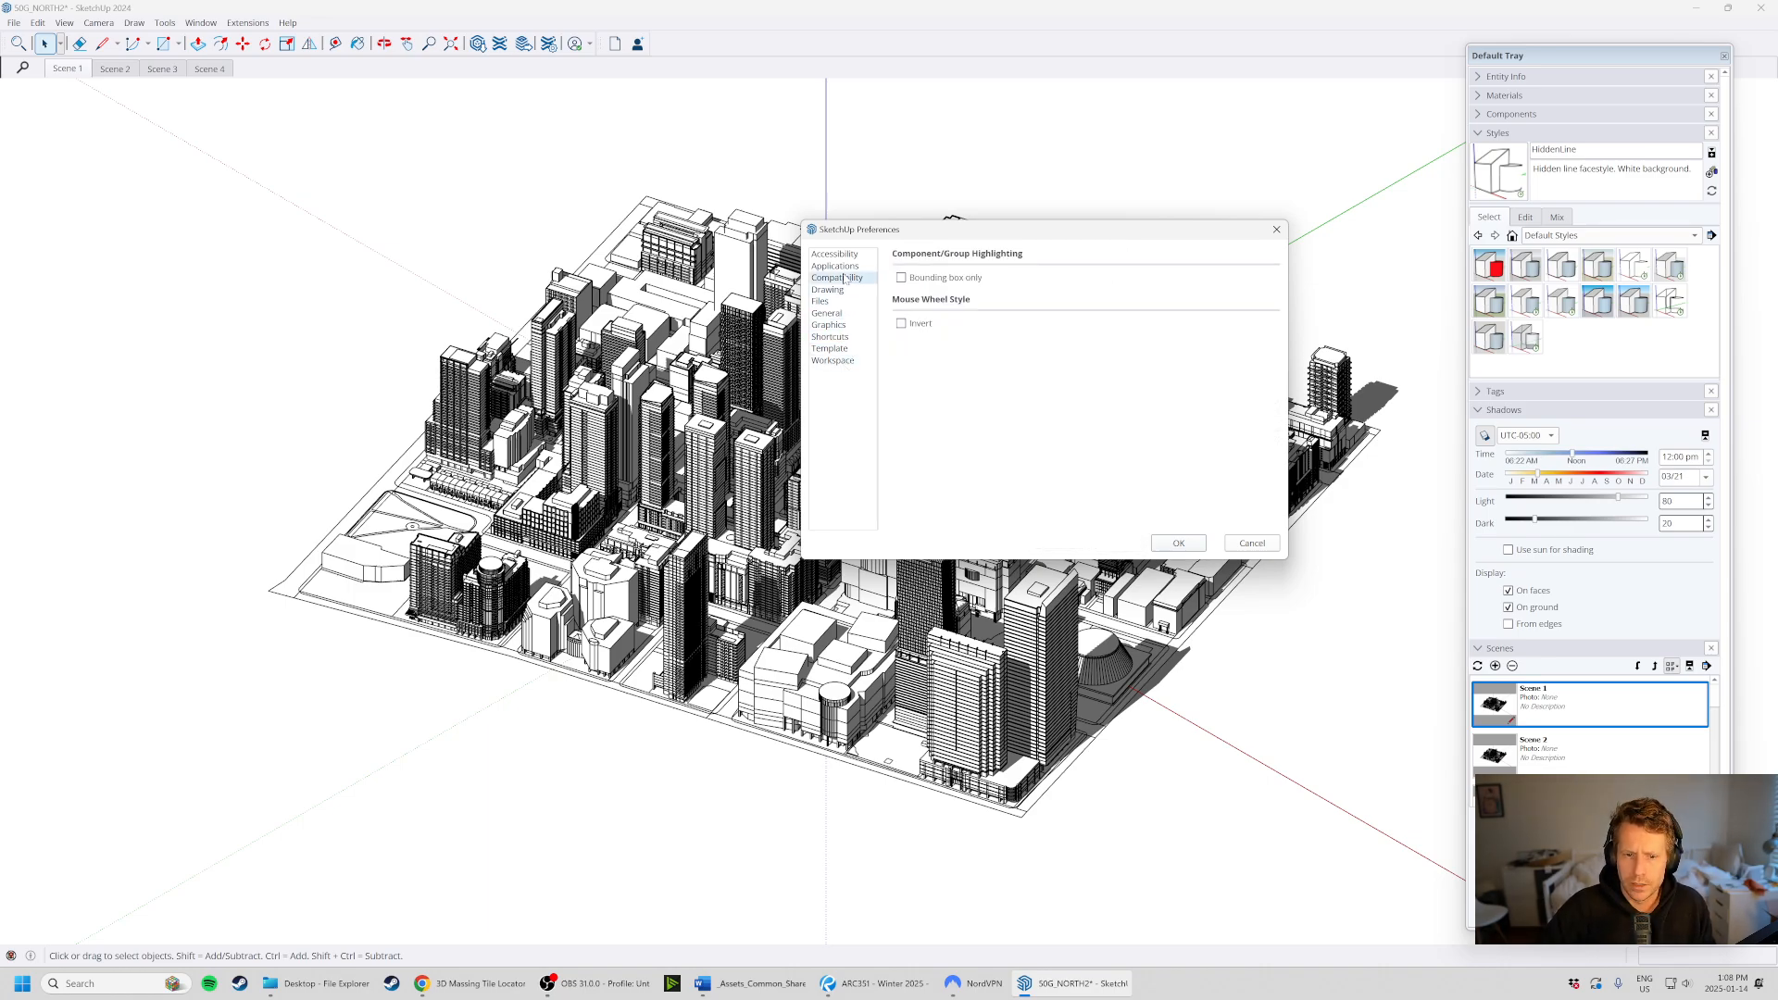
click(834, 266)
click(834, 254)
click(1253, 544)
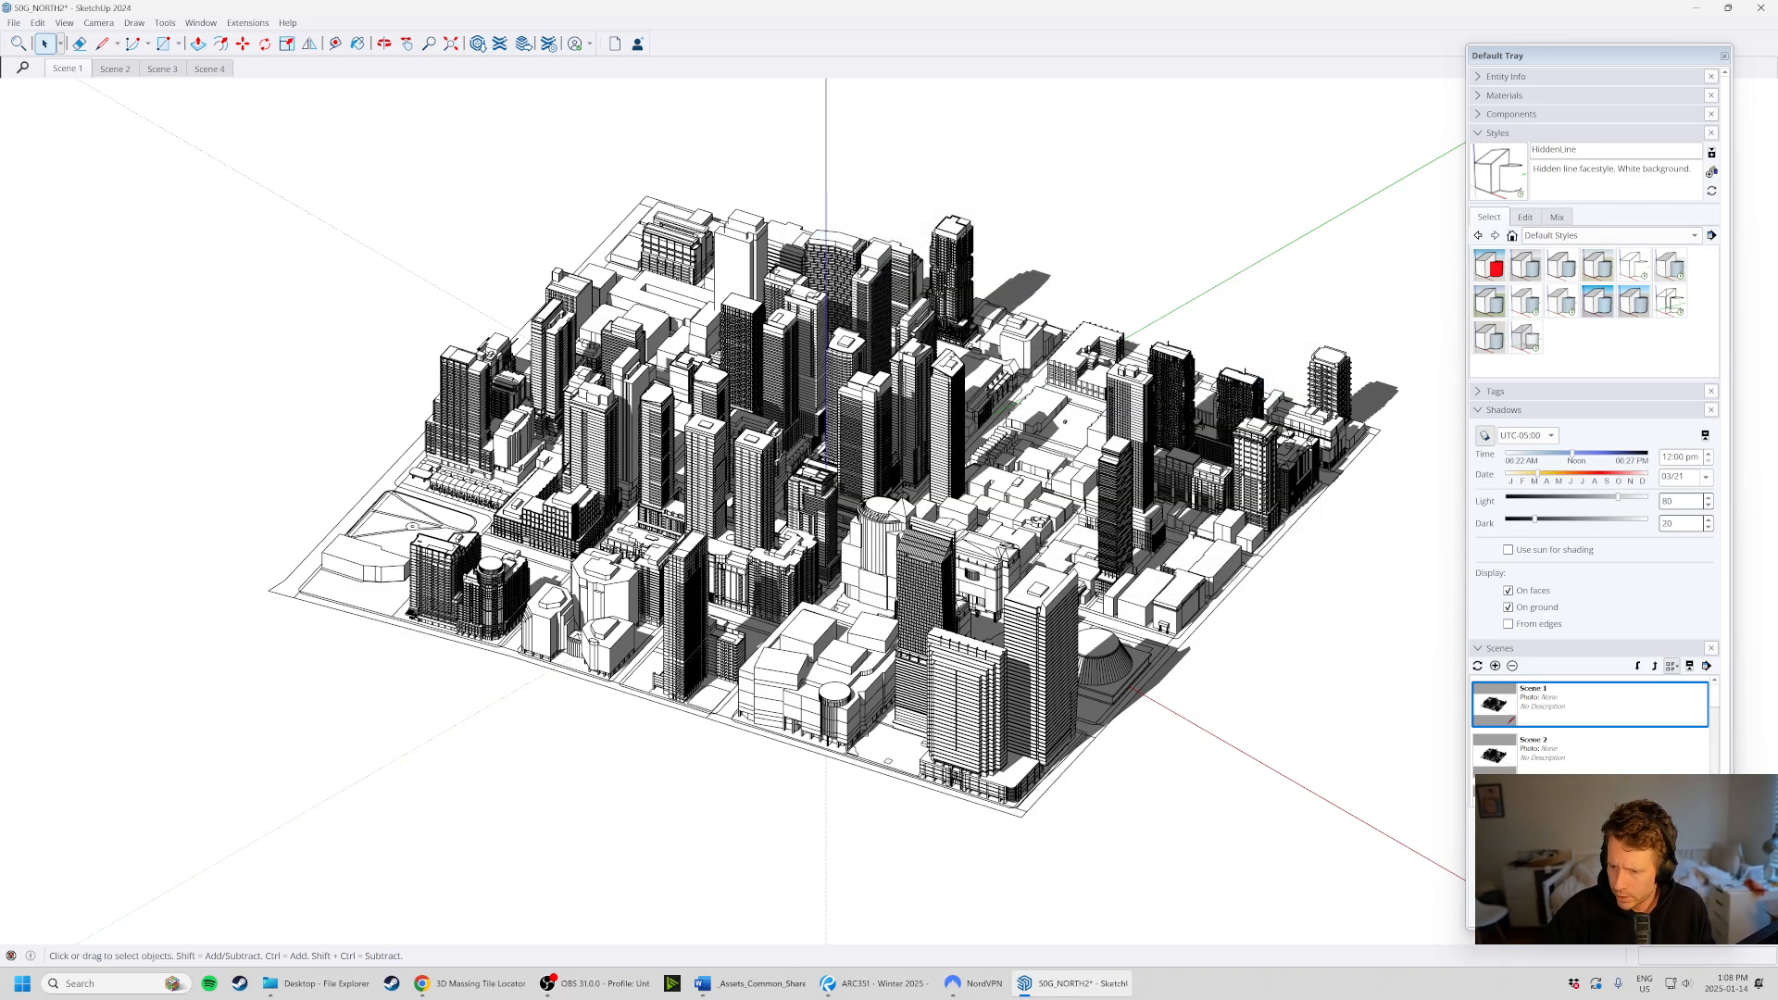
- Replay the exported 50G_NORTH2 video from the Desktop folder in File Explorer, close the player and return to Scene 1's details in SketchUp
scroll(1593, 417, down, 3)
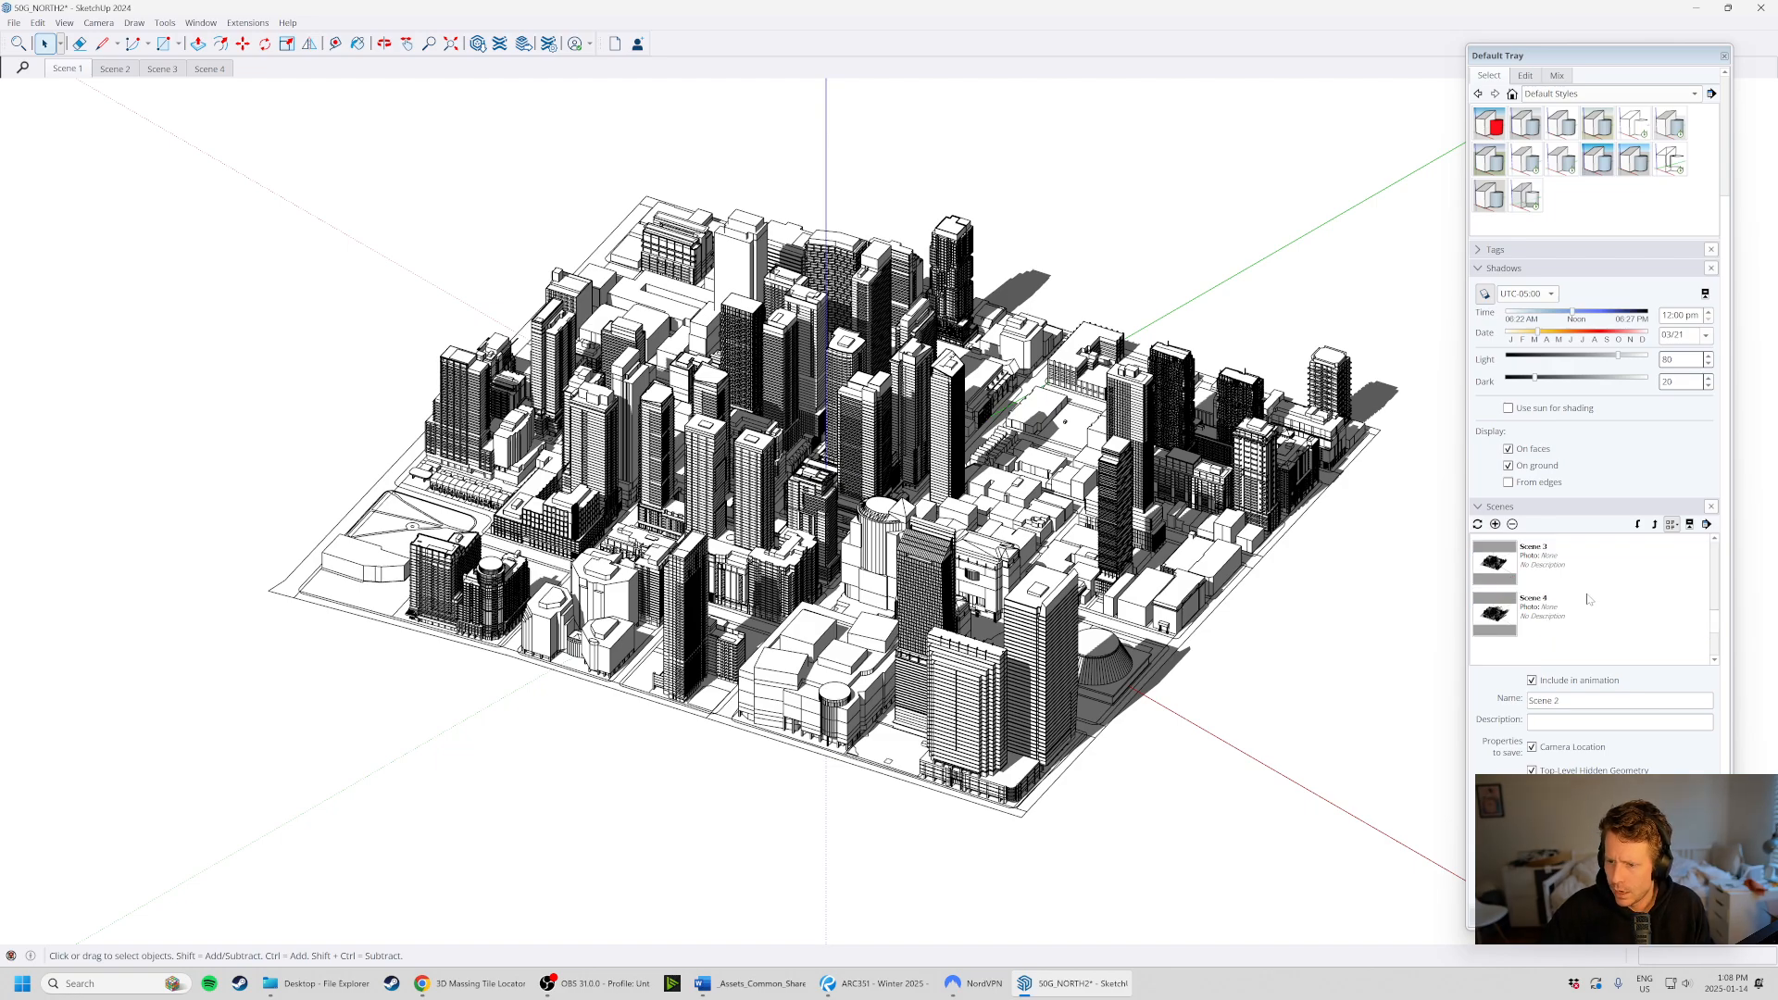
click(1543, 600)
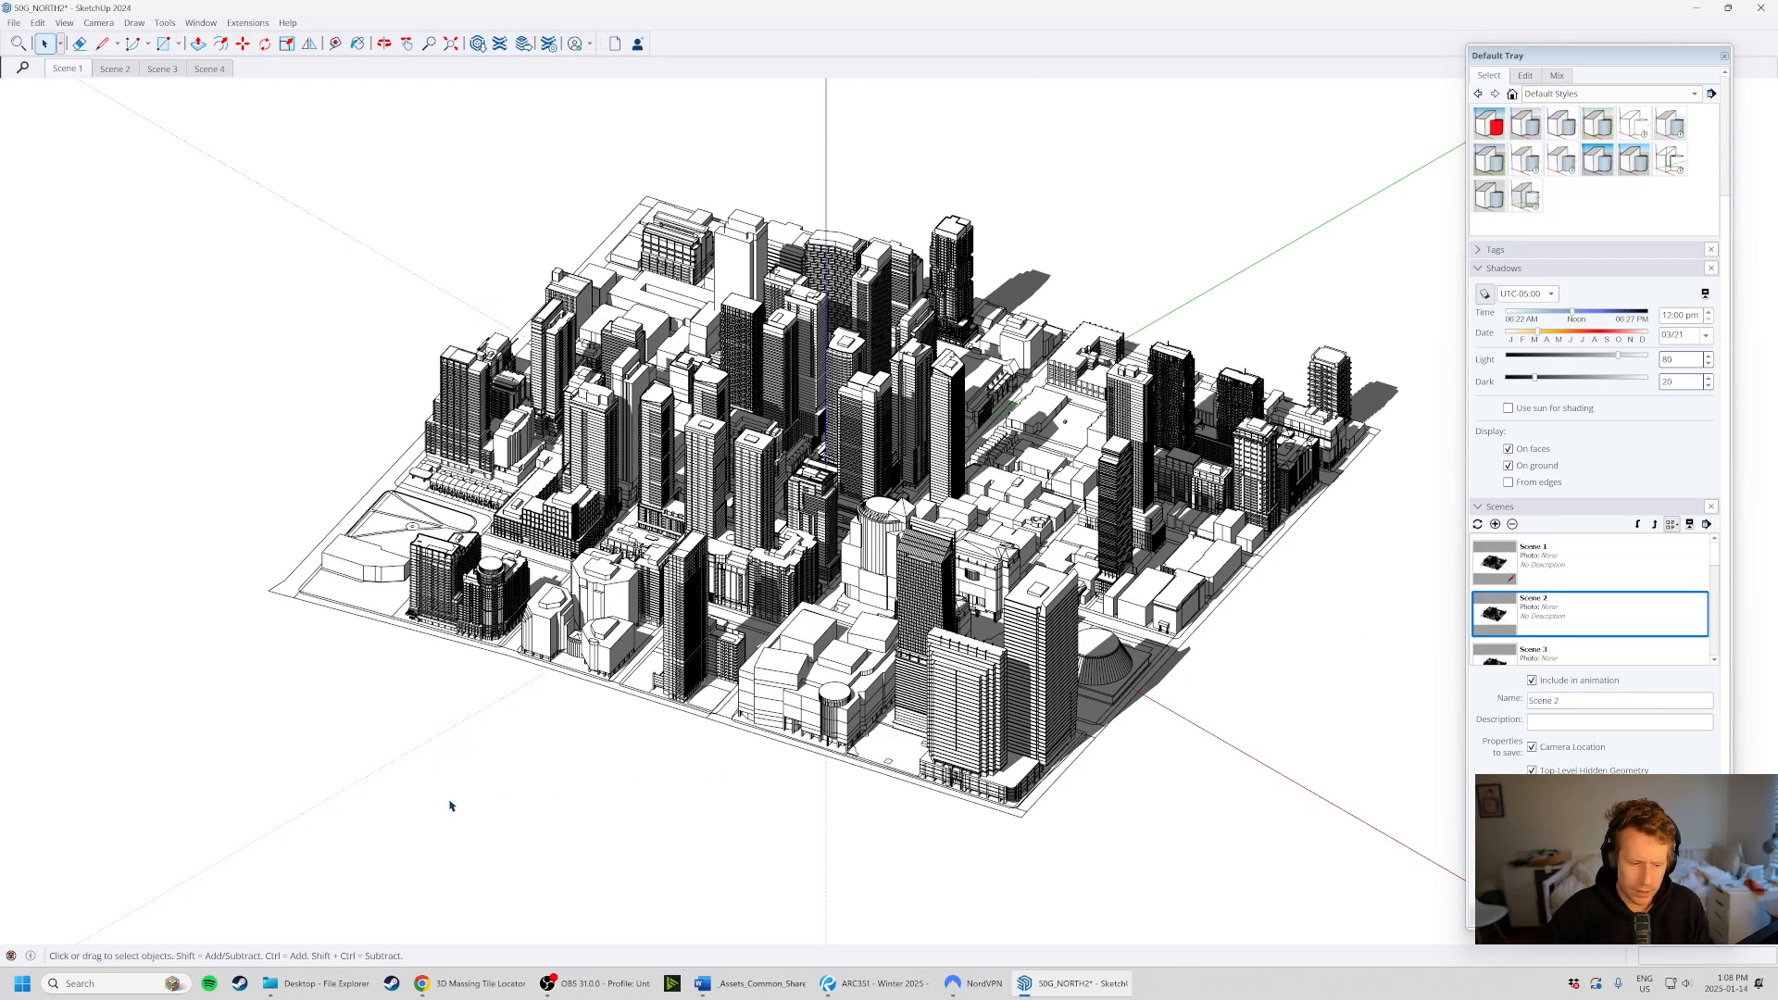
click(310, 984)
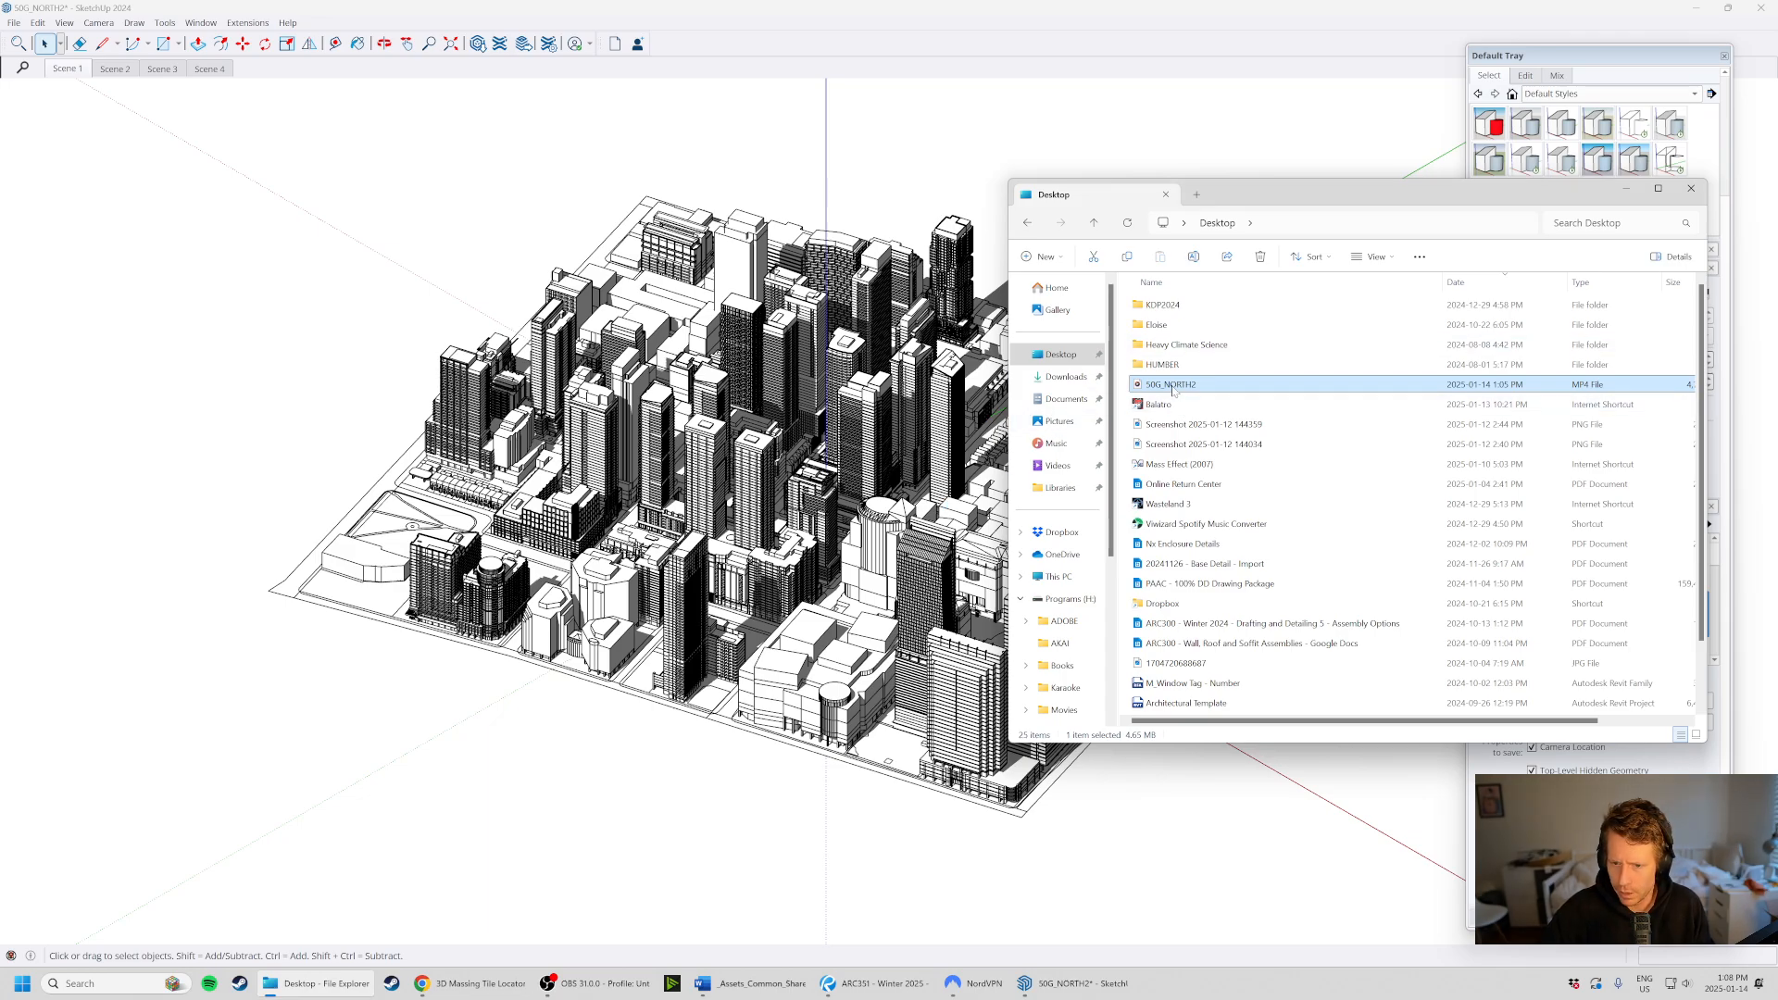
double_click(1174, 387)
double_click(953, 111)
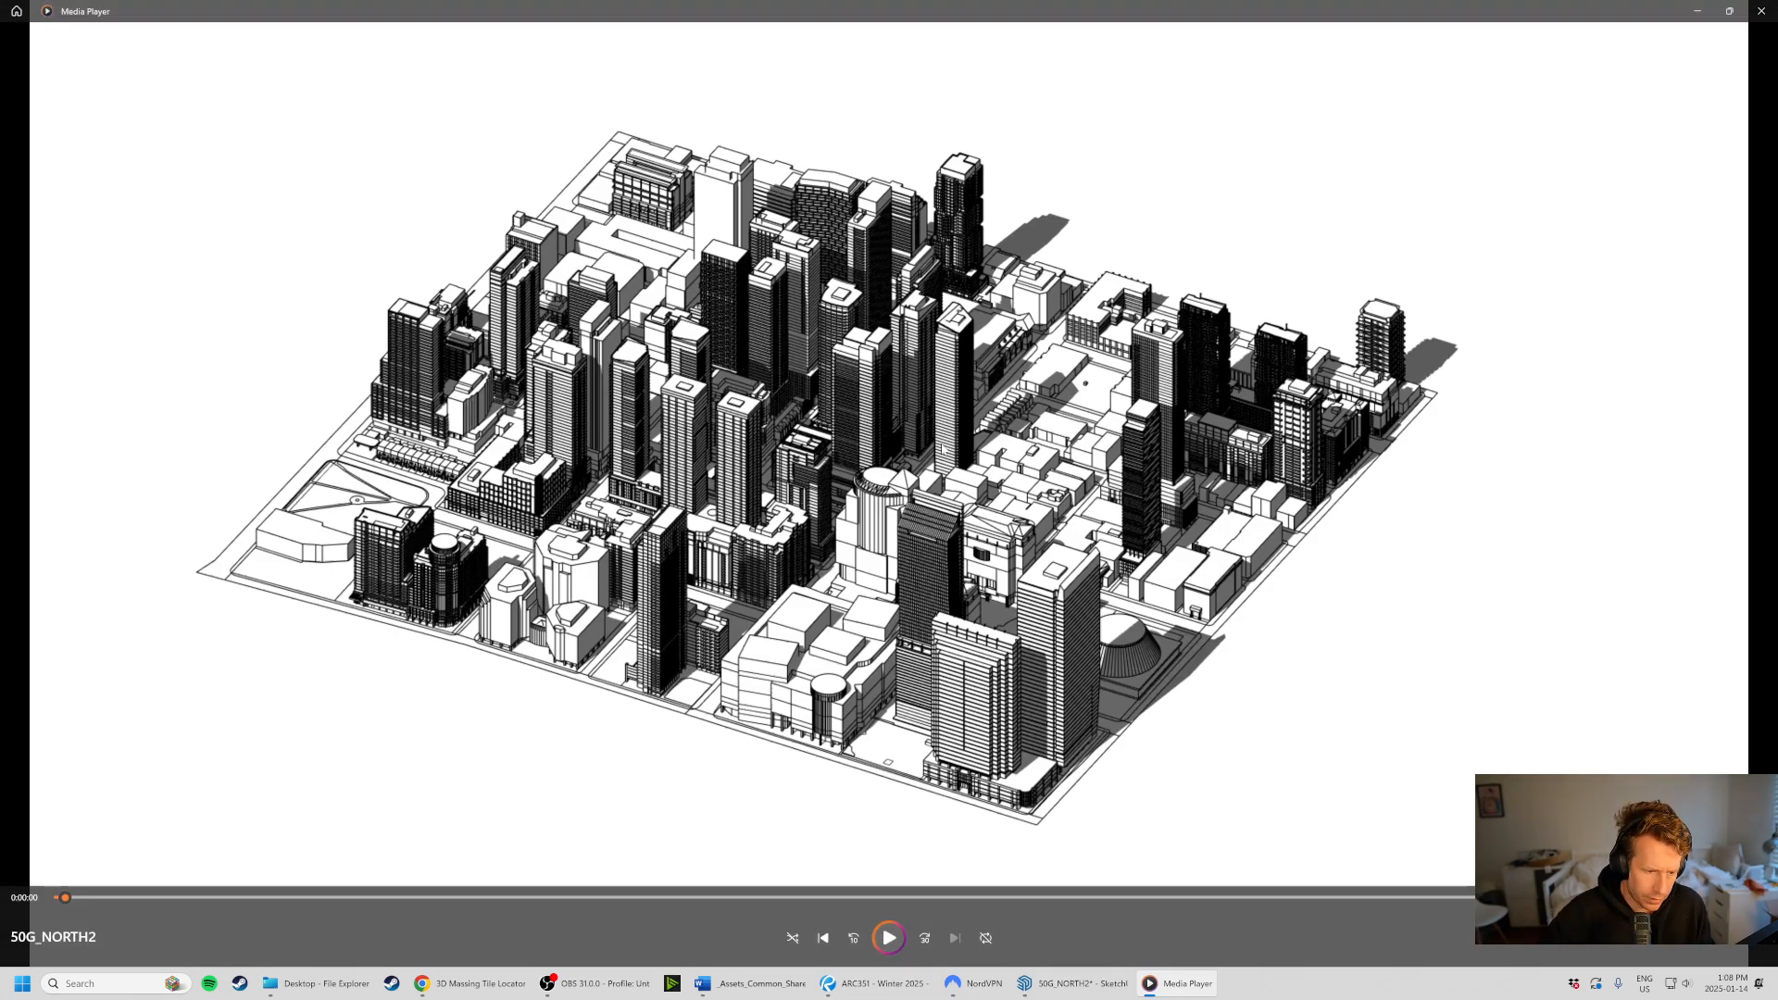
click(1760, 12)
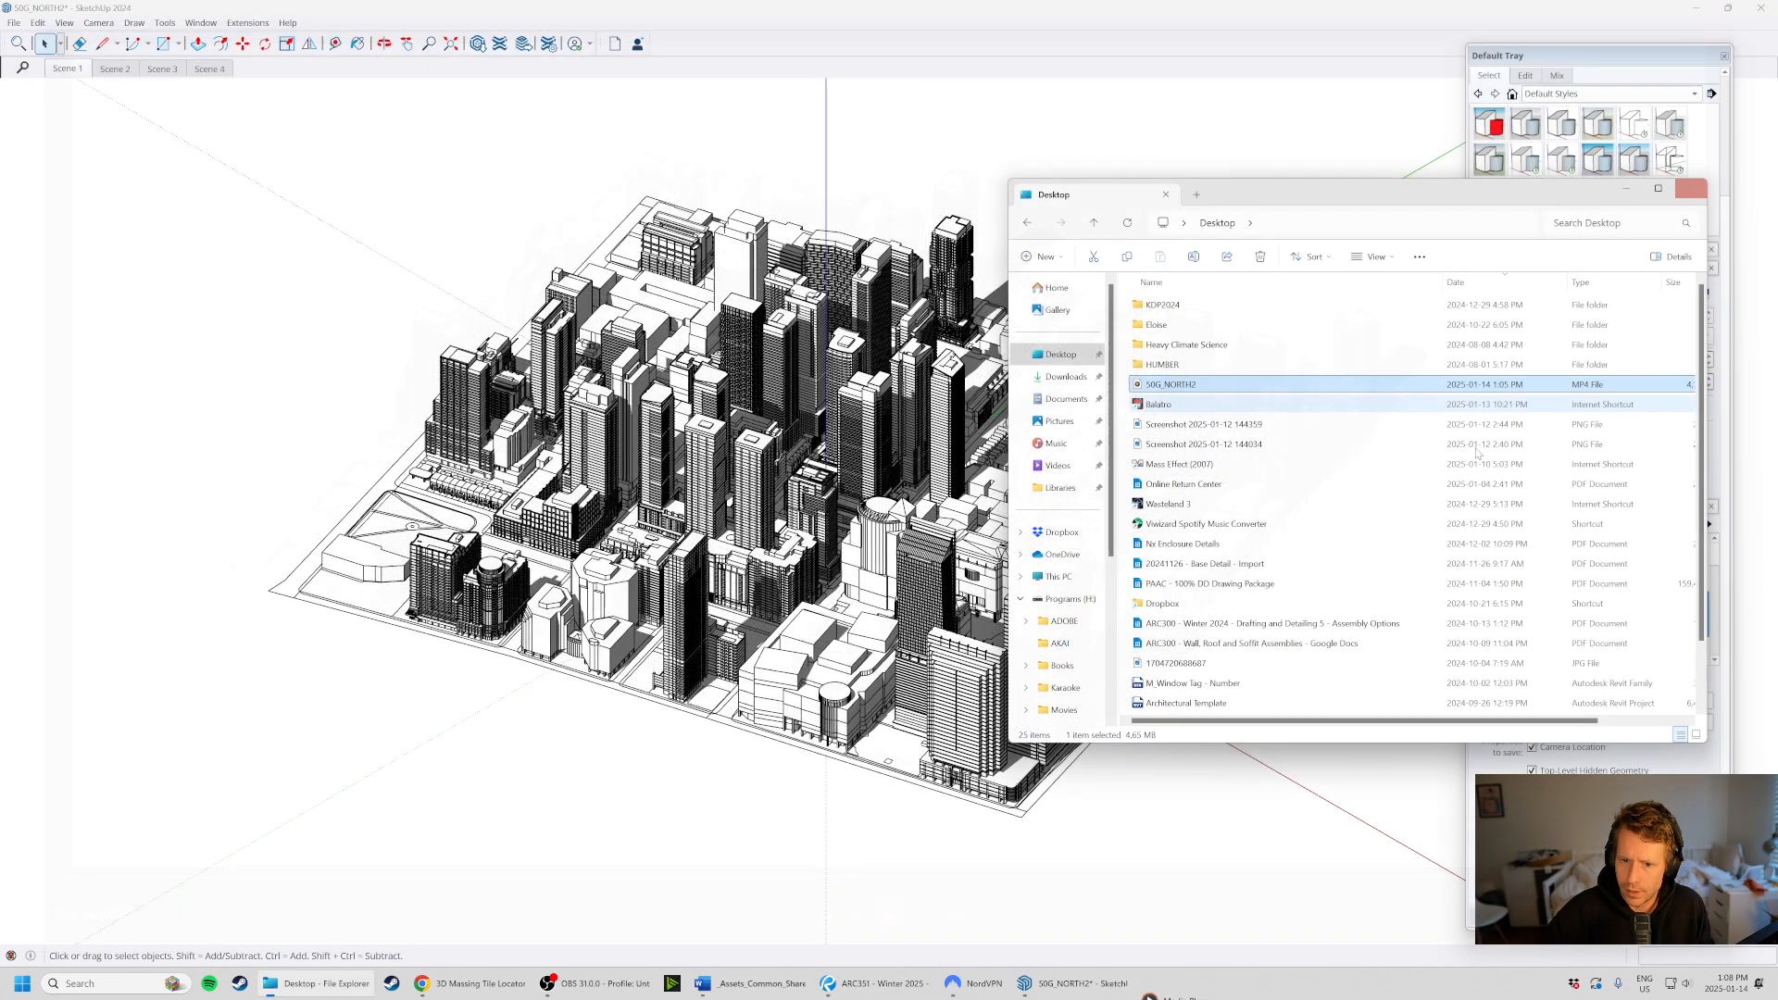
click(642, 771)
click(1583, 562)
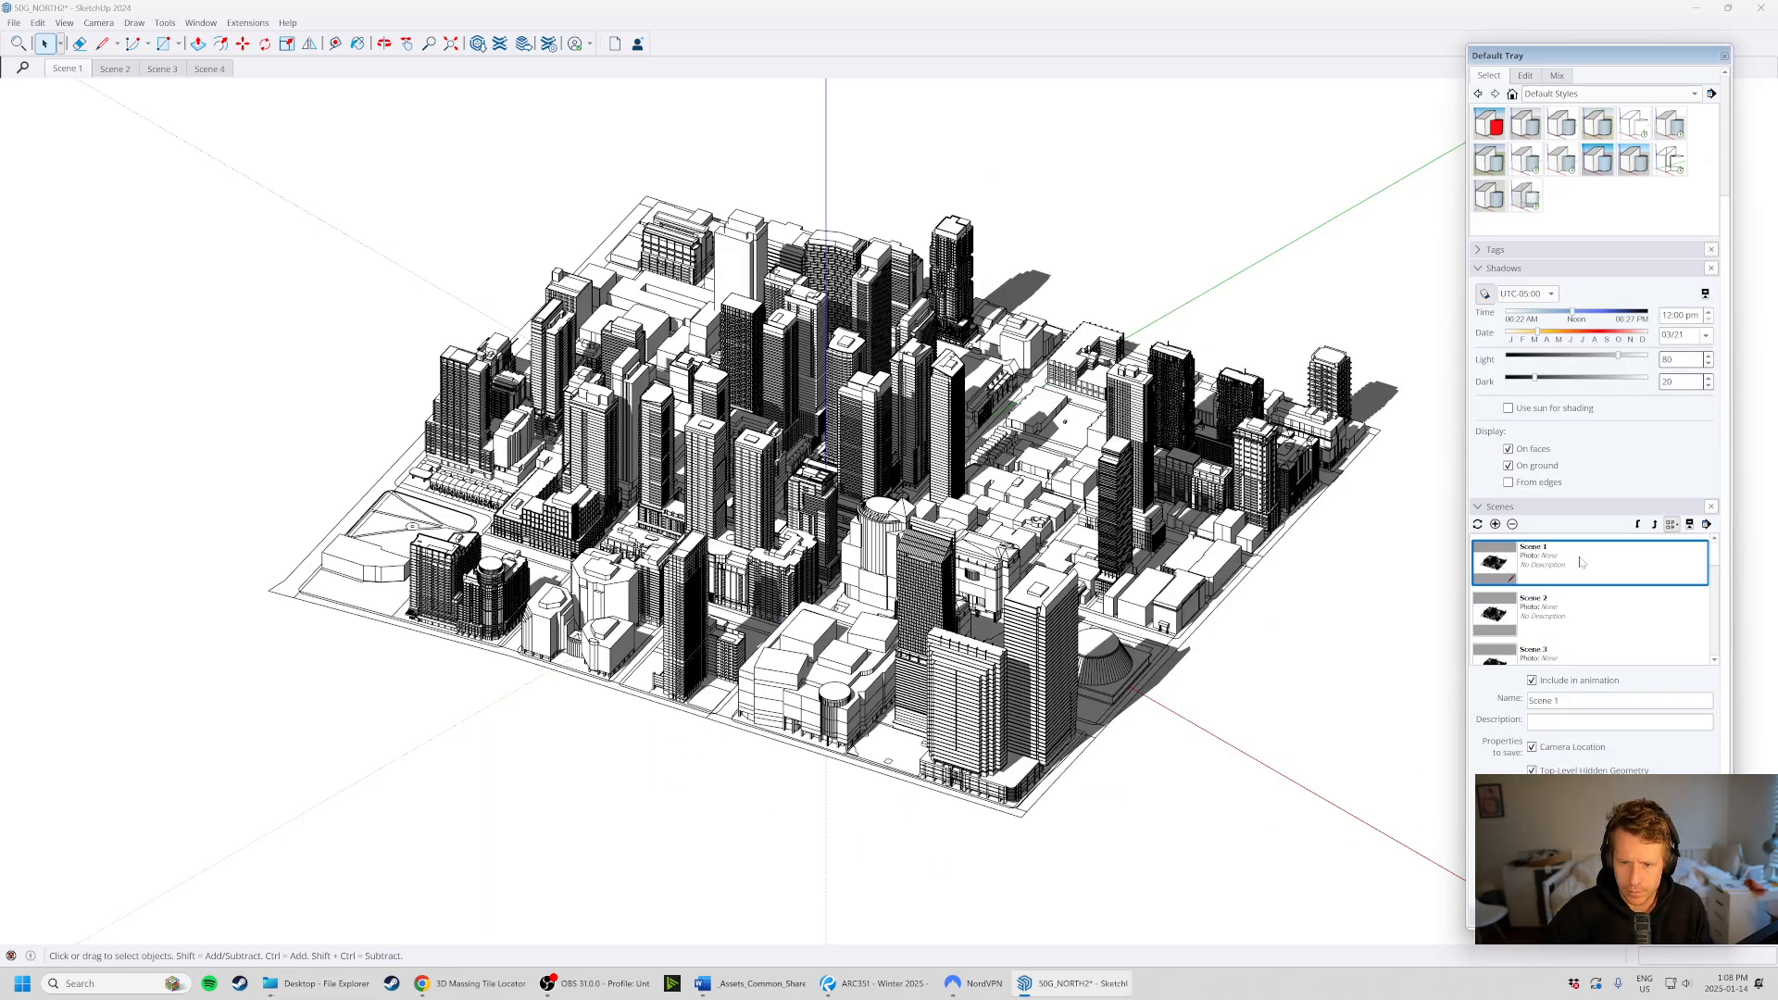